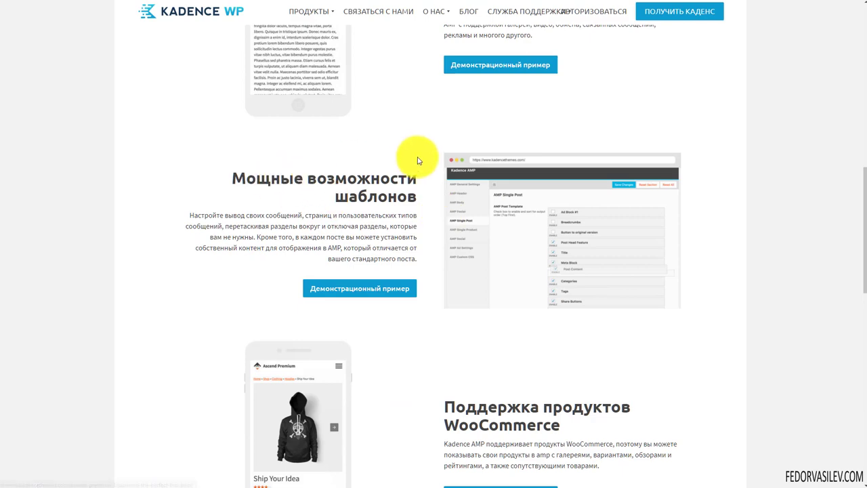
# Step: Review the Kadence AMP plugin page and return to the WordPress plugin list
pyautogui.scroll(-5, 416, 157)
pyautogui.scroll(6, 444, 305)
pyautogui.scroll(10, 444, 307)
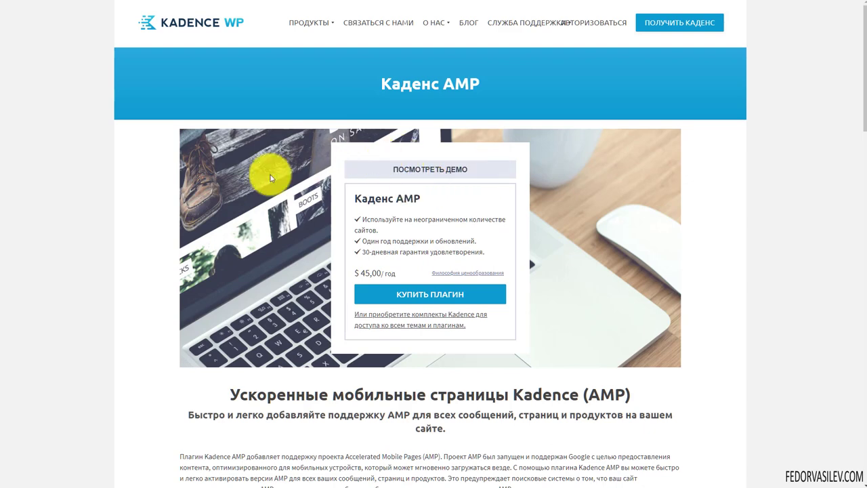
pyautogui.hotkey('alt', 'Left')
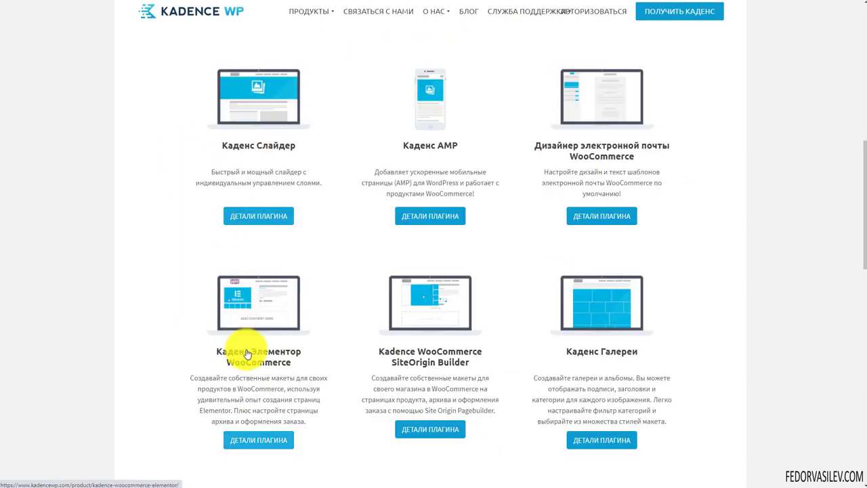
# Step: Open the Kadence Slider plugin details, review its price and features, and return to the plugin list
pyautogui.click(243, 96)
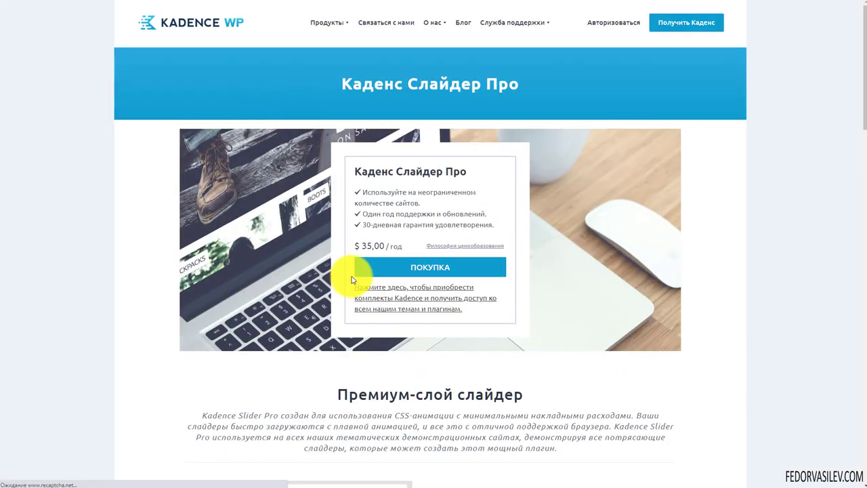
pyautogui.moveTo(385, 245); pyautogui.dragTo(332, 265)
pyautogui.scroll(-6, 332, 266)
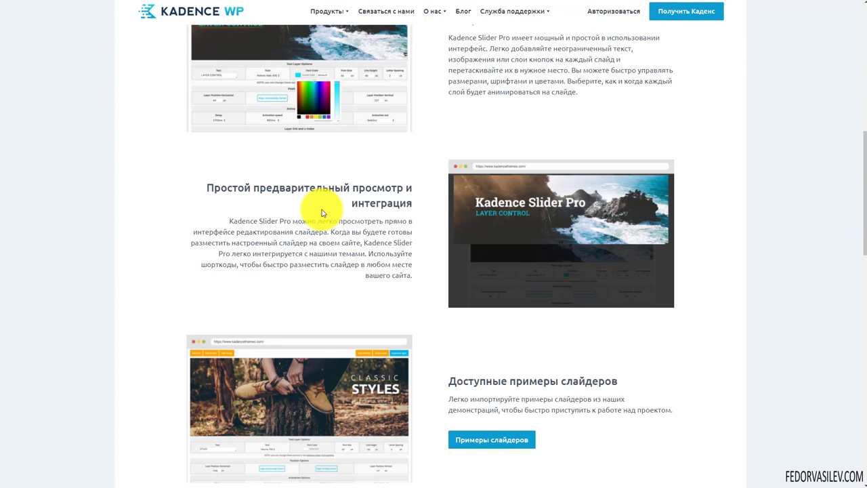
pyautogui.scroll(10, 322, 212)
pyautogui.click(12, 4)
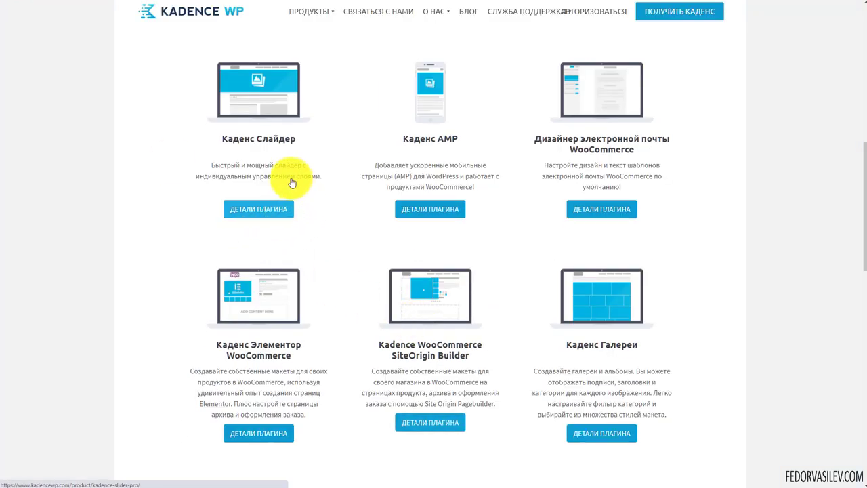
# Step: Look through the remaining Kadence plugins in the catalogue, from the WooCommerce builders down to the pricing table plugin
pyautogui.scroll(-2, 292, 183)
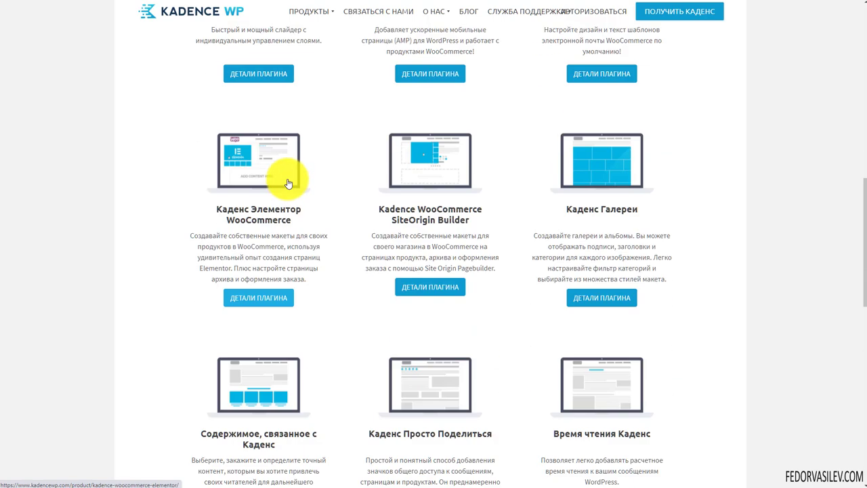
pyautogui.scroll(-3, 373, 182)
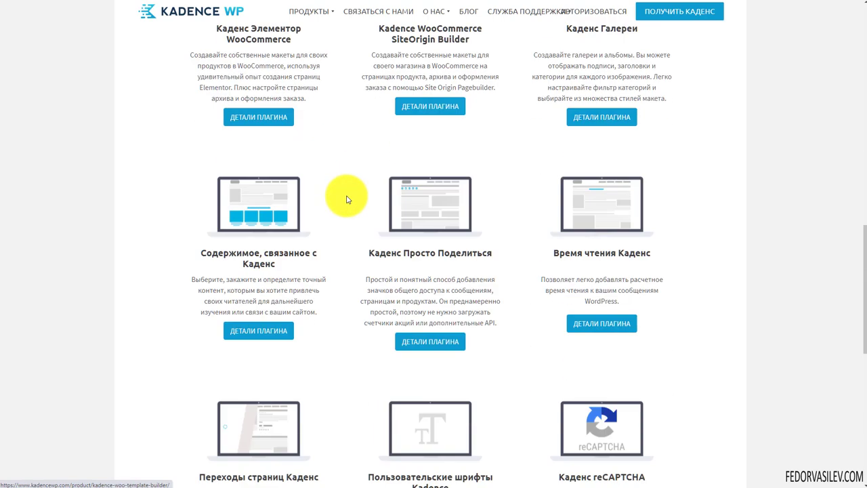
pyautogui.scroll(-8, 384, 199)
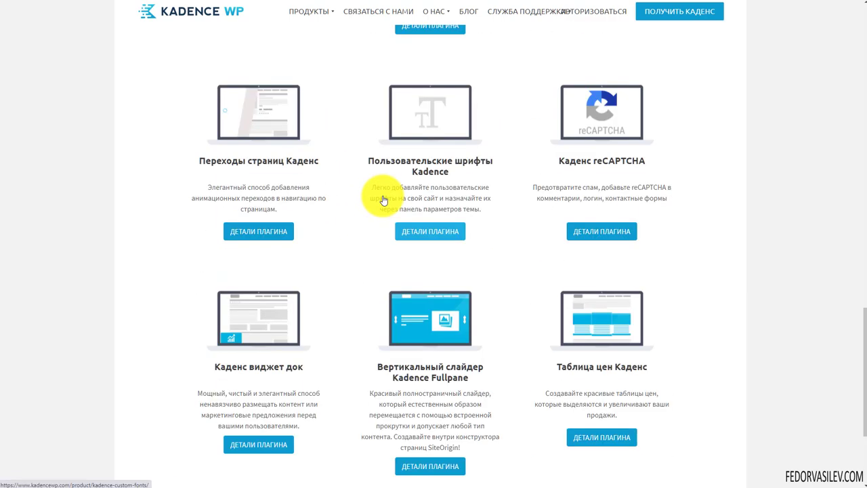
pyautogui.scroll(5, 384, 200)
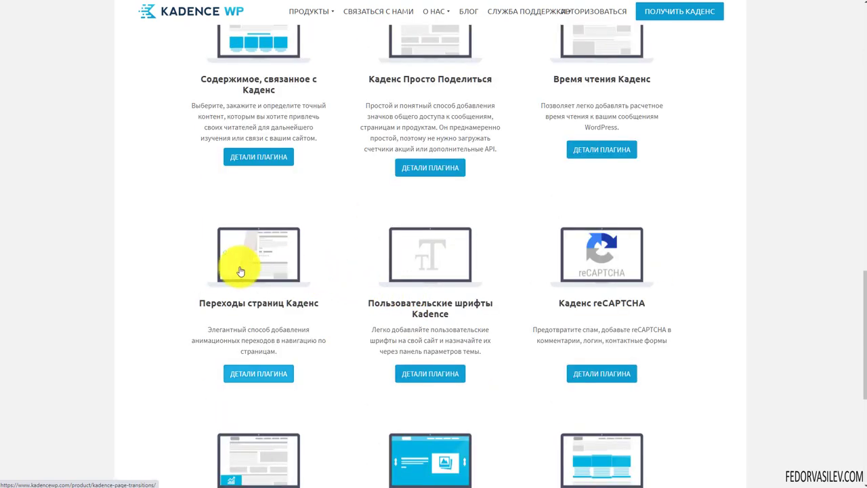
pyautogui.scroll(5, 232, 265)
pyautogui.scroll(10, 239, 271)
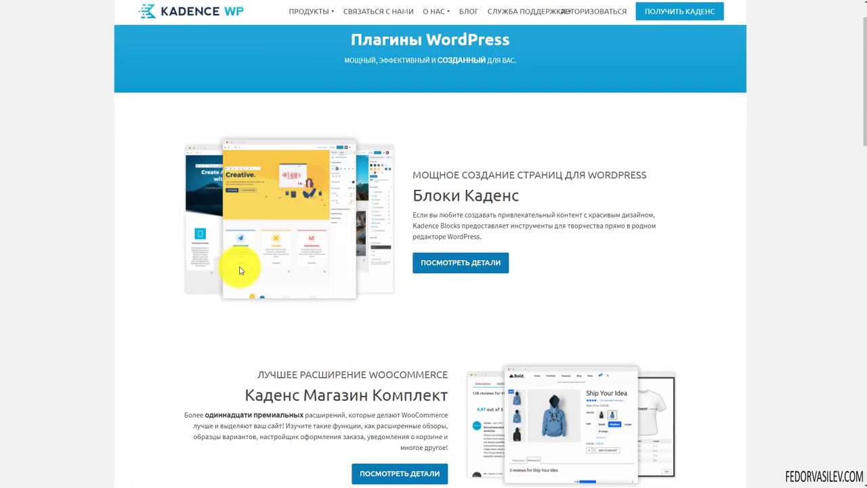
pyautogui.scroll(2, 239, 270)
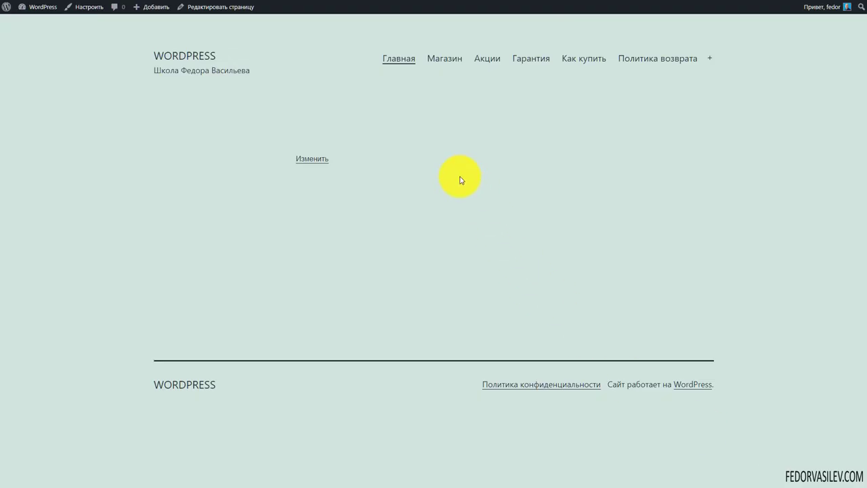
# Step: Switch to the WordPress site, open its Магазин page and look over the listed products
pyautogui.click(451, 58)
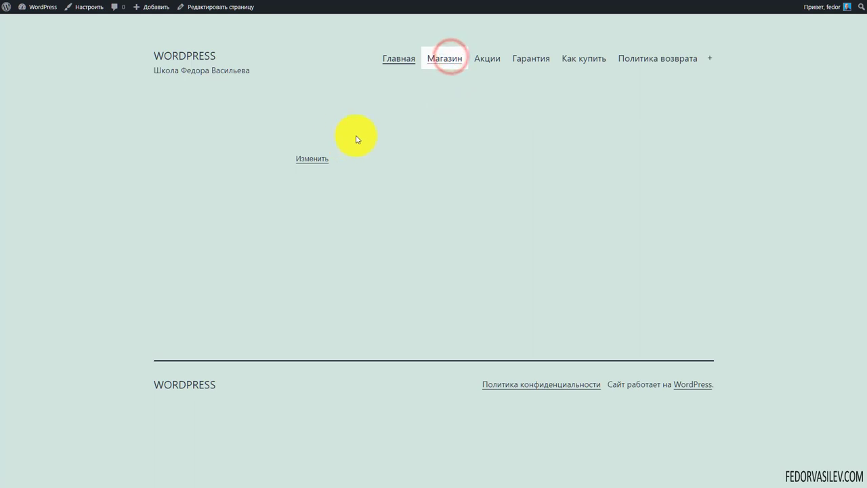
pyautogui.scroll(-6, 219, 224)
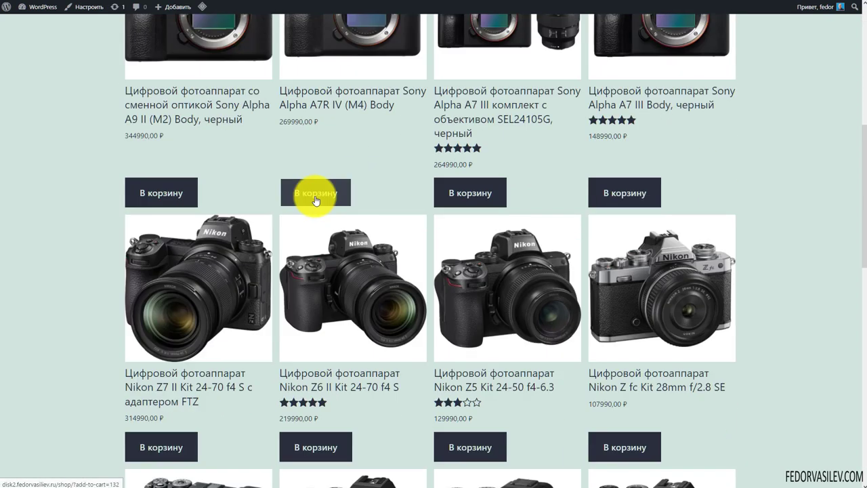
pyautogui.scroll(5, 328, 288)
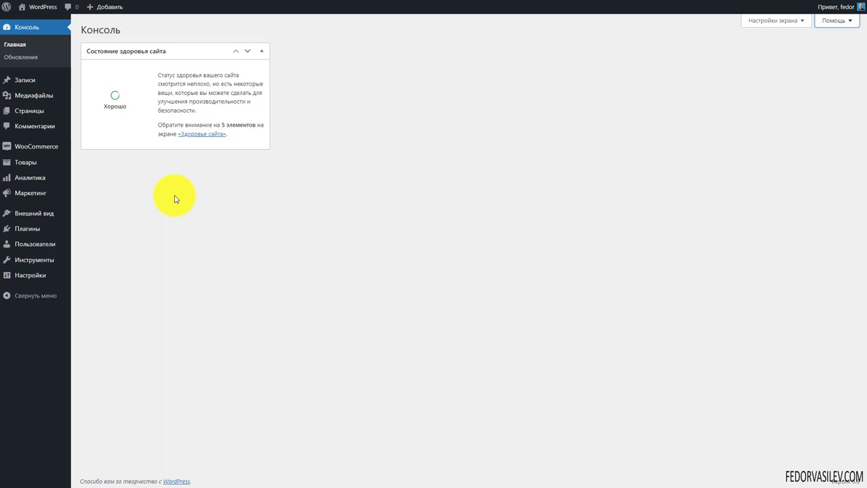
# Step: In the WordPress admin, start adding a new theme and search the theme directory for Kadence
pyautogui.moveTo(33, 221)
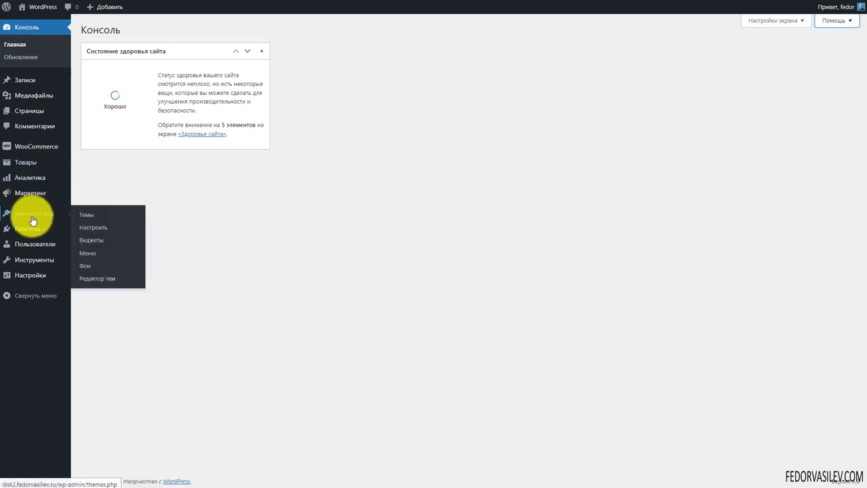
pyautogui.click(85, 217)
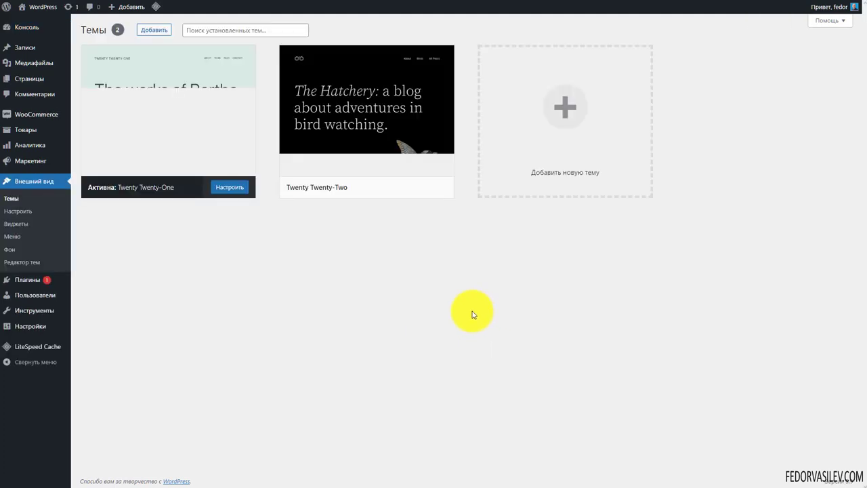
pyautogui.click(156, 31)
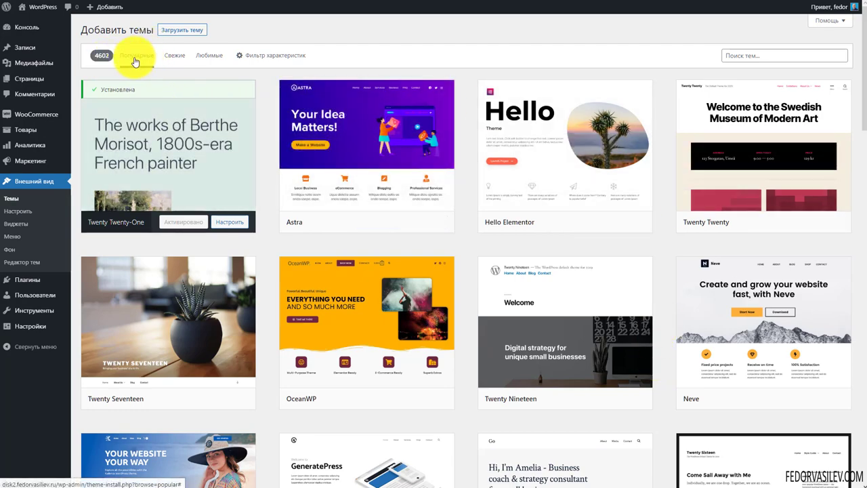
pyautogui.scroll(-3, 97, 299)
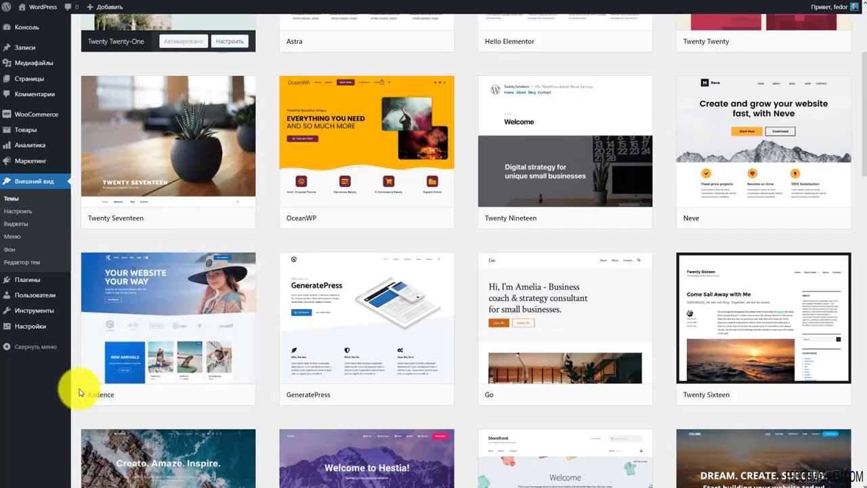
pyautogui.scroll(3, 293, 321)
pyautogui.rightClick(753, 58)
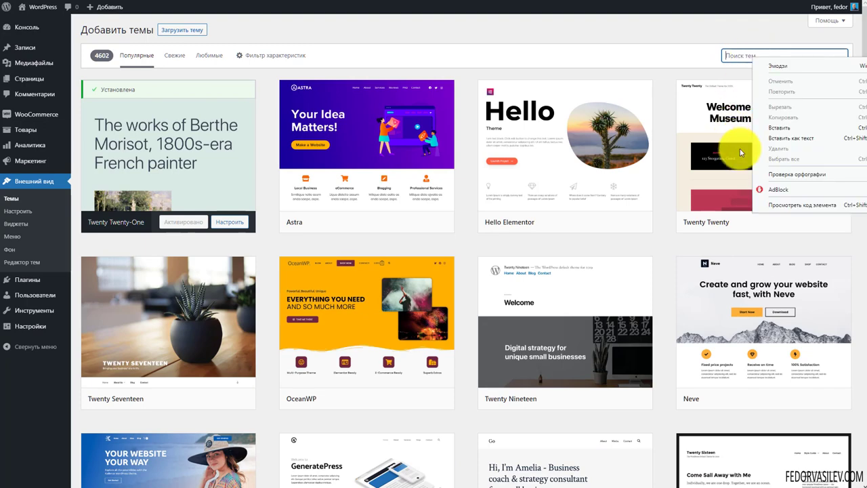
pyautogui.click(773, 138)
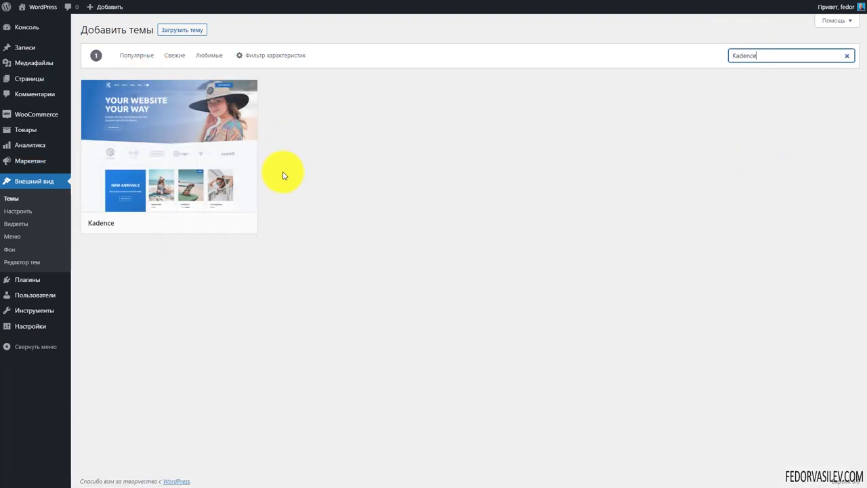
# Step: Install and activate the Kadence theme, and install the Kadence starter templates
pyautogui.moveTo(190, 159)
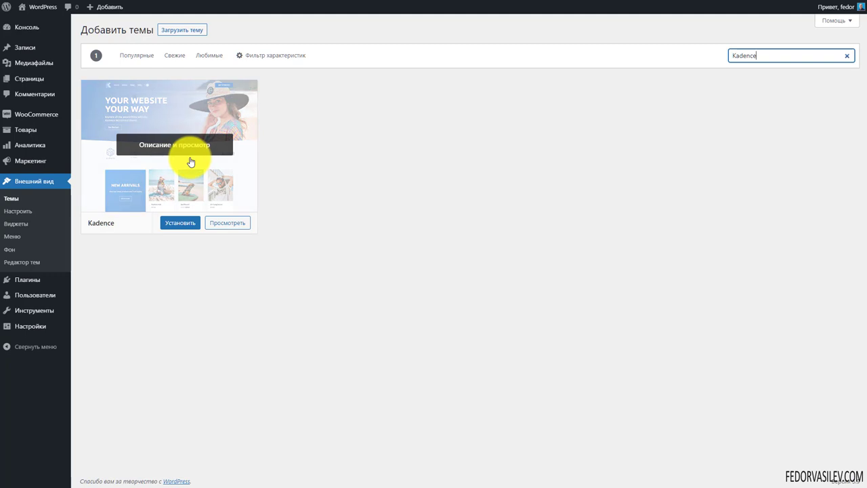
pyautogui.click(182, 226)
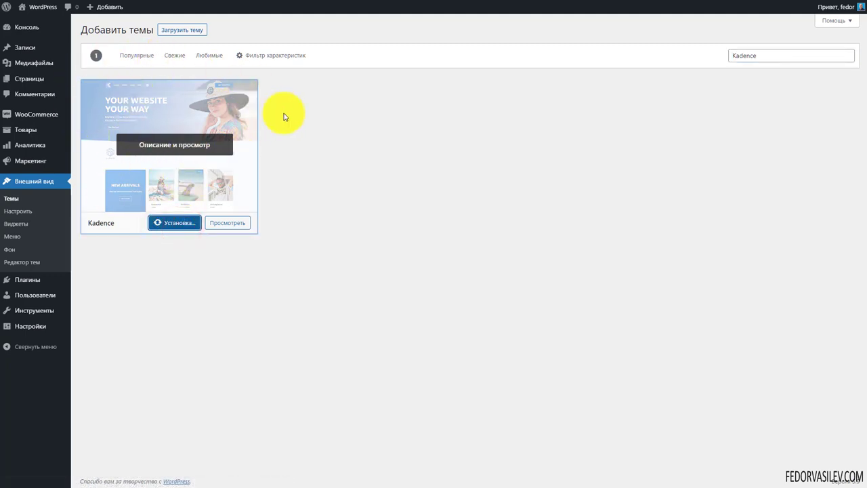
pyautogui.click(166, 224)
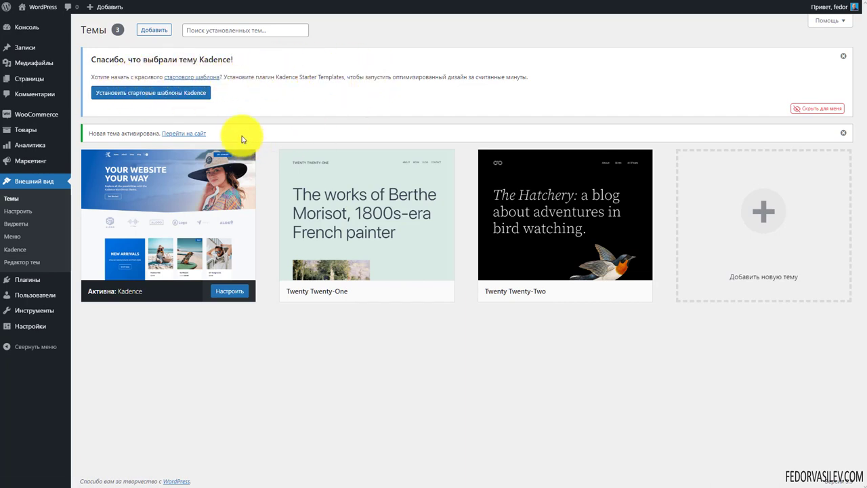
pyautogui.click(114, 96)
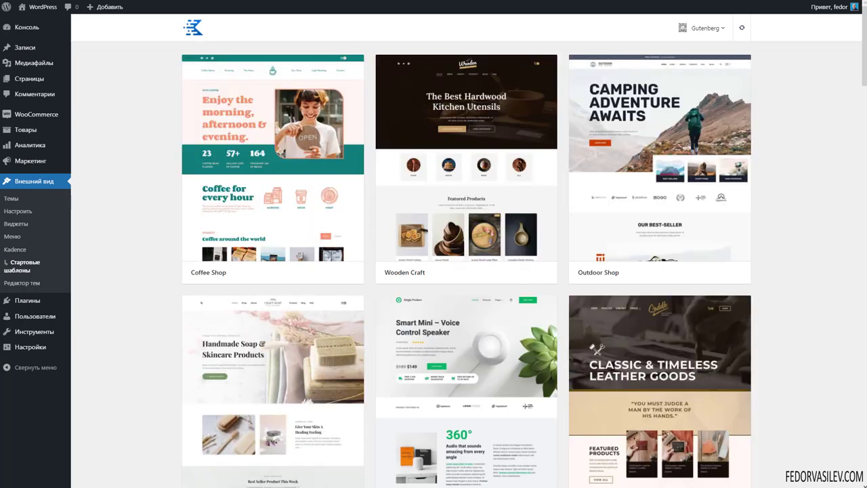
# Step: Browse the Kadence starter template gallery and check which page builders it offers, keeping Gutenberg selected
pyautogui.scroll(-3, 315, 180)
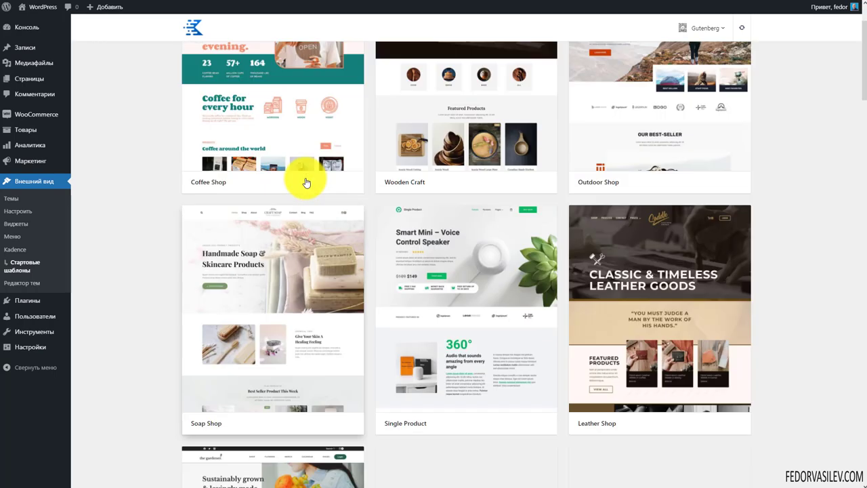
pyautogui.scroll(3, 720, 160)
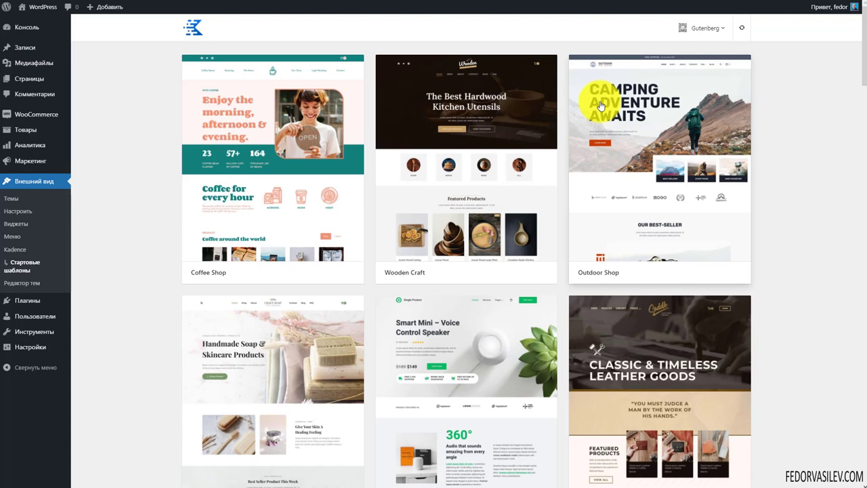
pyautogui.click(721, 27)
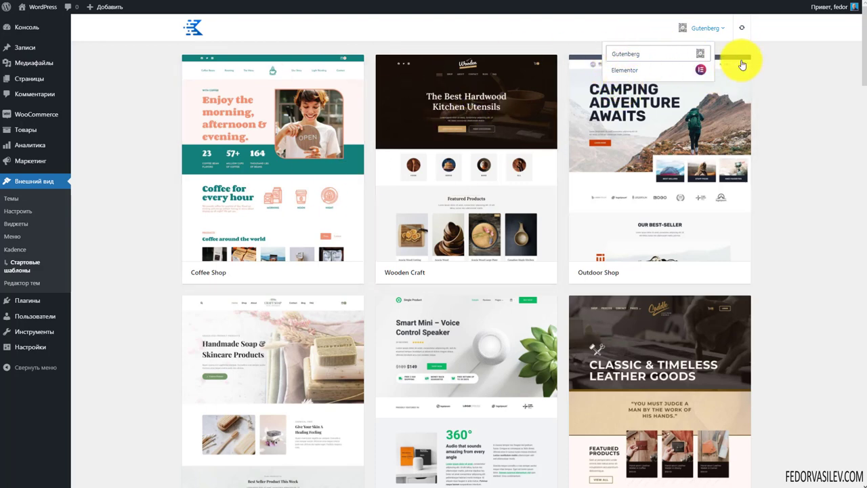
pyautogui.click(799, 130)
pyautogui.scroll(-3, 639, 174)
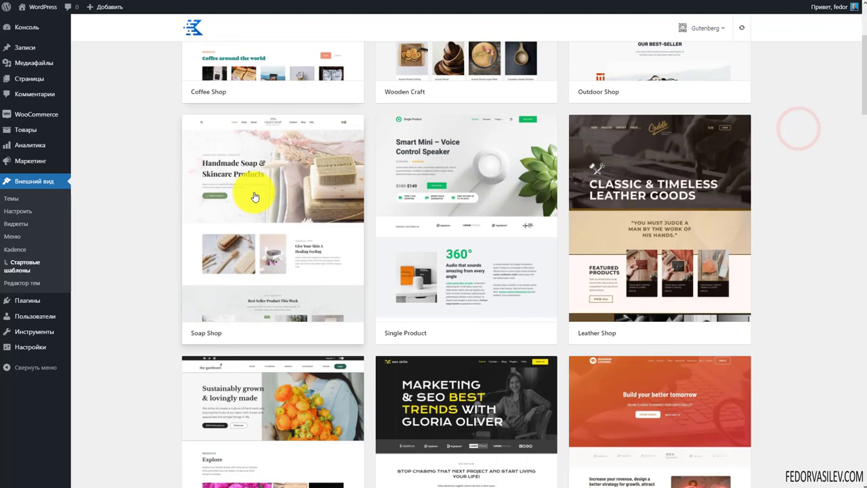
pyautogui.scroll(-5, 686, 187)
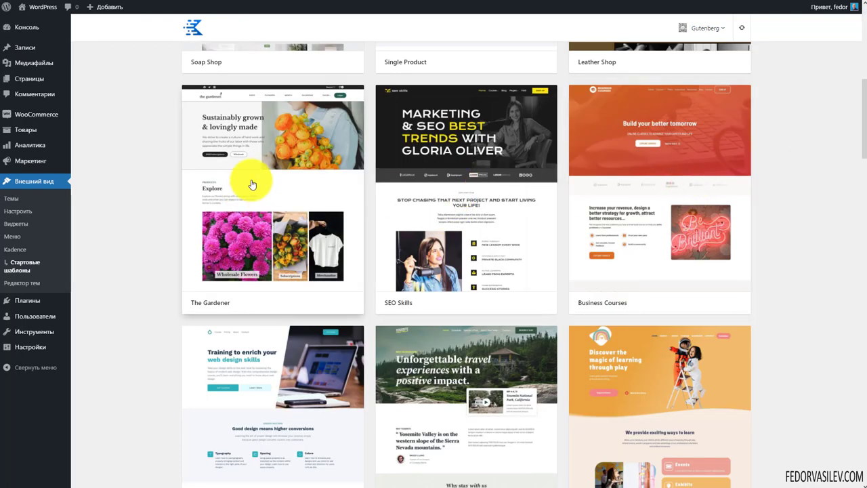
pyautogui.scroll(-2, 258, 204)
pyautogui.scroll(-4, 240, 229)
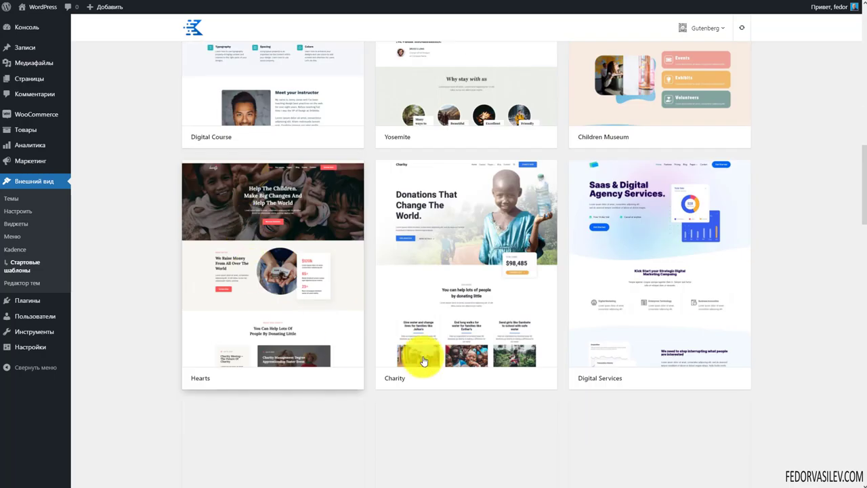
pyautogui.scroll(13, 610, 260)
pyautogui.scroll(2, 615, 259)
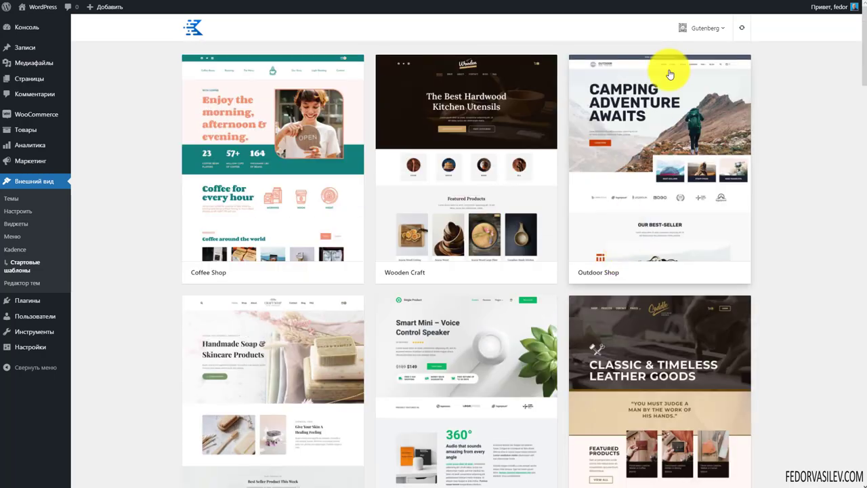
pyautogui.click(701, 34)
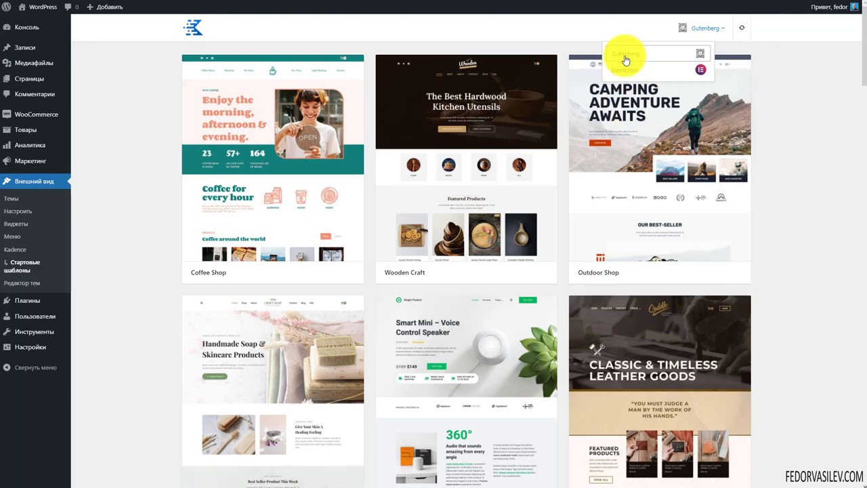
pyautogui.click(147, 97)
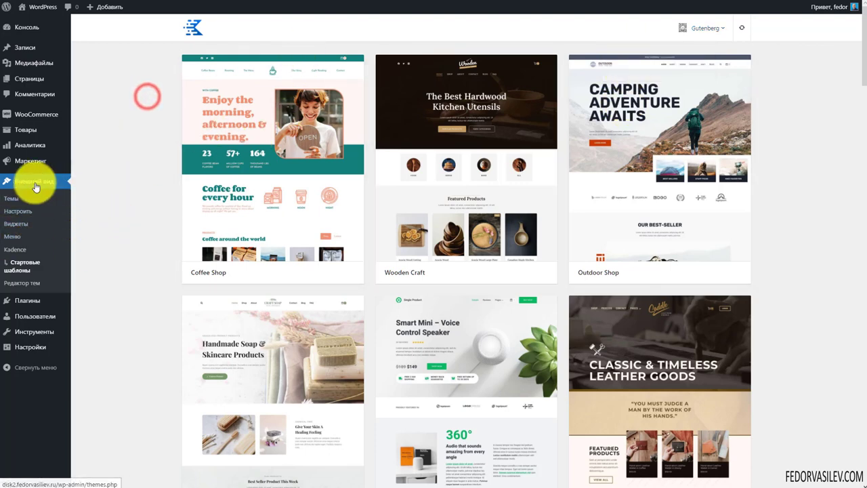
# Step: Open the Kadence theme dashboard and view its Getting Started section
pyautogui.click(15, 252)
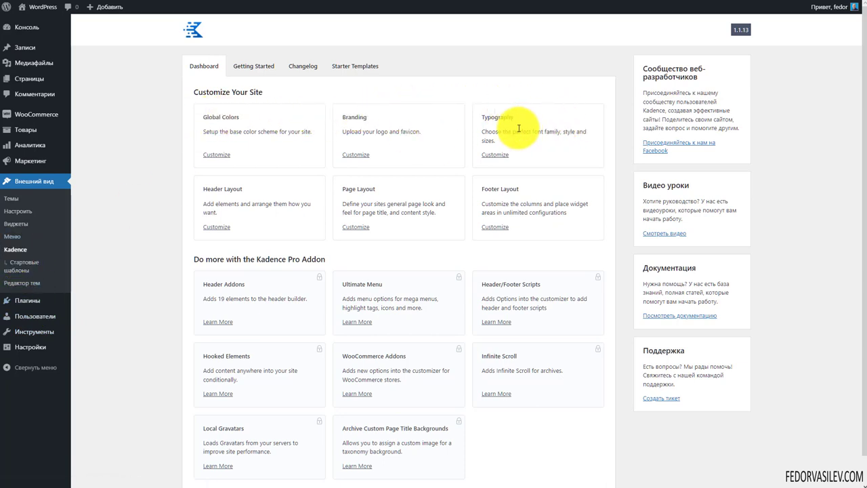
pyautogui.click(266, 66)
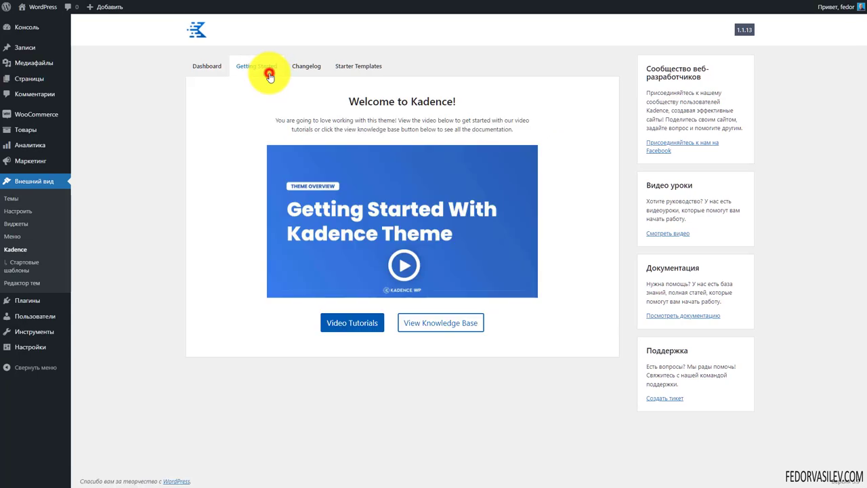
# Step: Open the Kadence changelog and examine the newest release's entries and the installed theme version
pyautogui.click(303, 68)
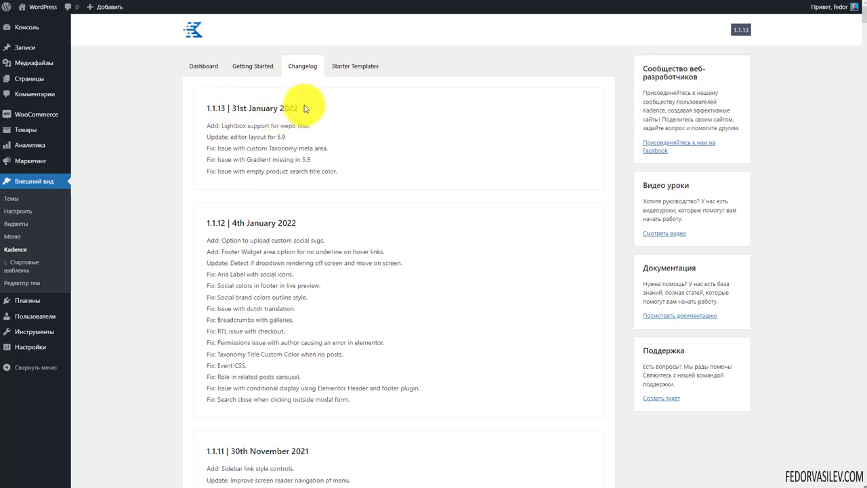
pyautogui.moveTo(304, 106); pyautogui.dragTo(209, 107)
pyautogui.click(257, 138)
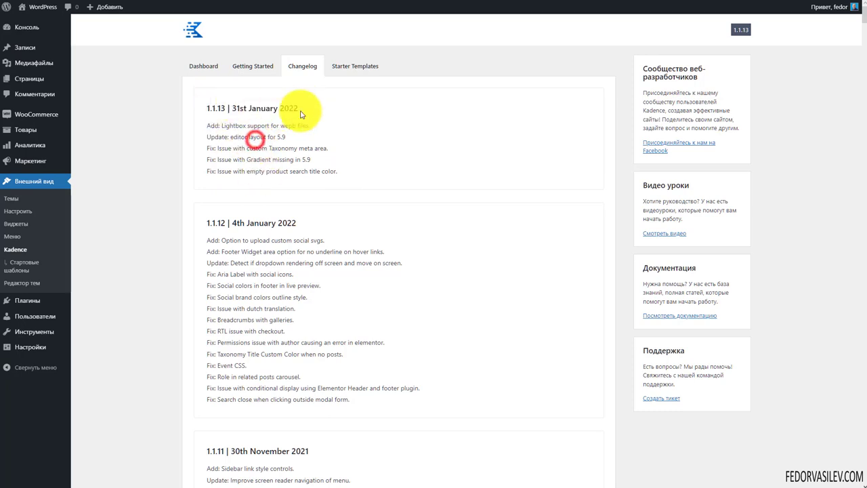
pyautogui.moveTo(342, 171); pyautogui.dragTo(207, 125)
pyautogui.click(226, 162)
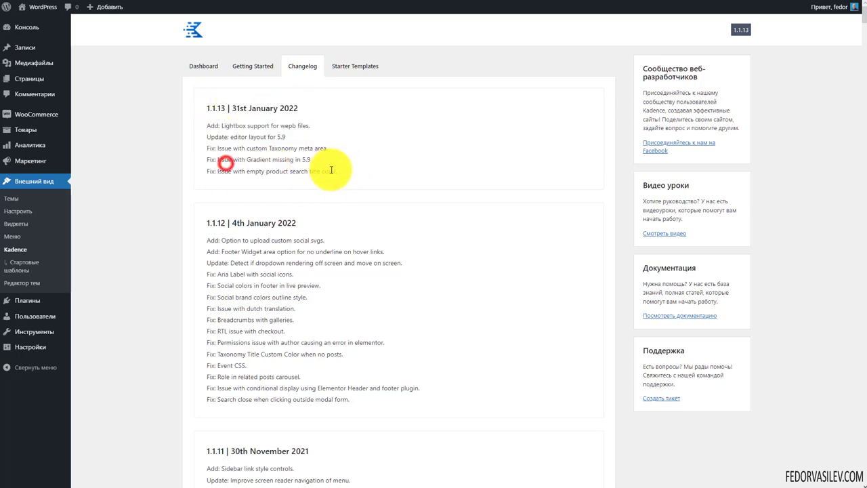
pyautogui.moveTo(339, 171); pyautogui.dragTo(242, 163)
pyautogui.click(266, 158)
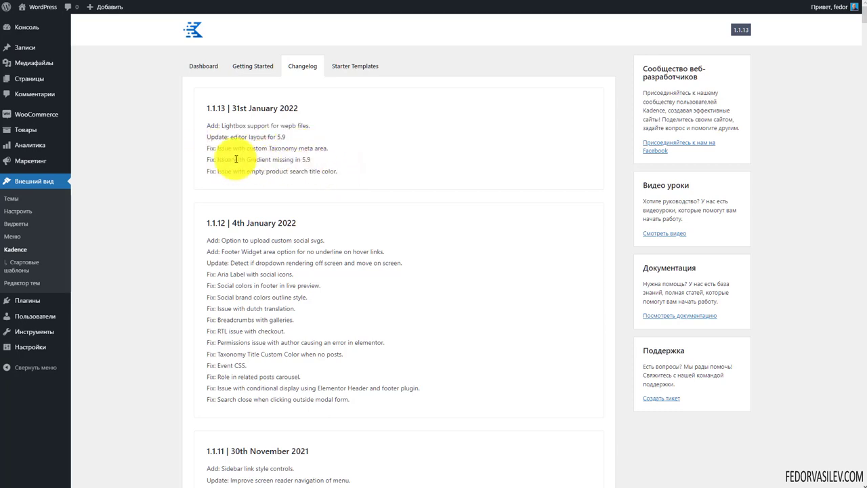
pyautogui.tripleClick(296, 129)
pyautogui.click(374, 143)
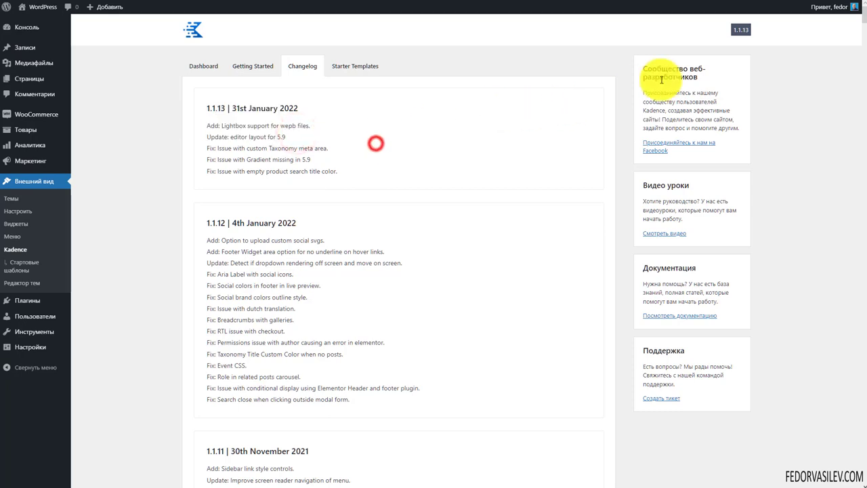
pyautogui.doubleClick(741, 29)
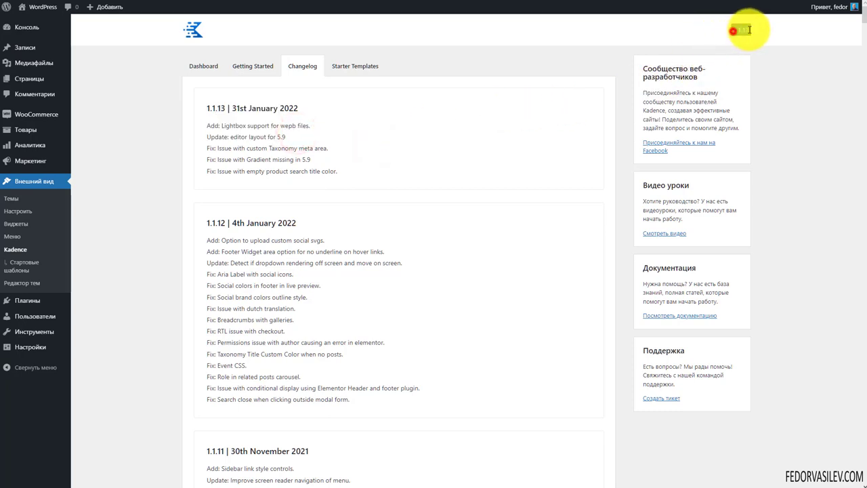
pyautogui.click(791, 36)
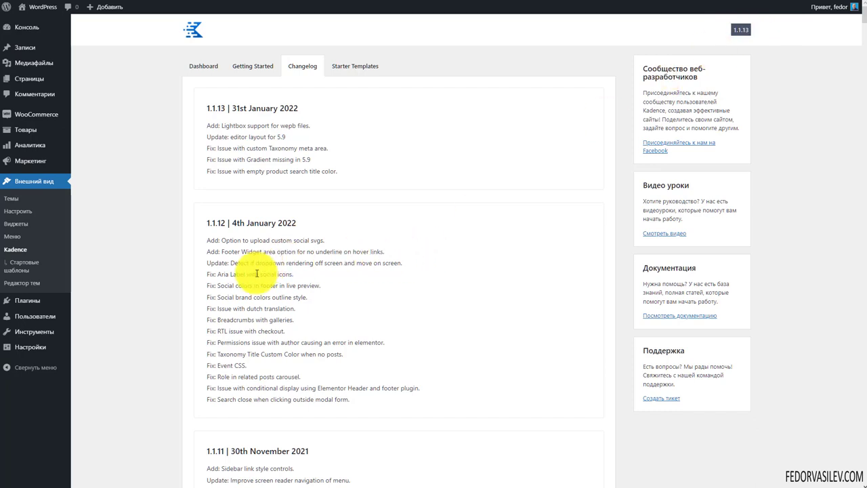
# Step: Open the starter template gallery, choose Elementor as the page builder and look through the Elementor templates
pyautogui.click(20, 269)
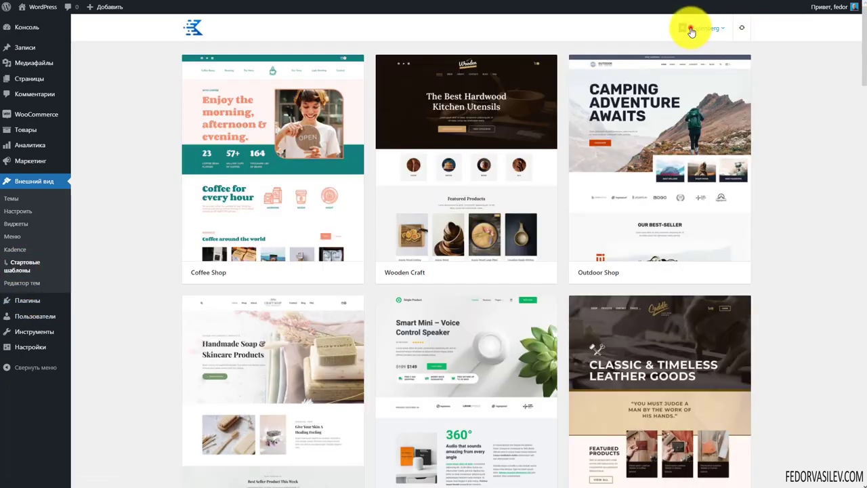
pyautogui.click(691, 28)
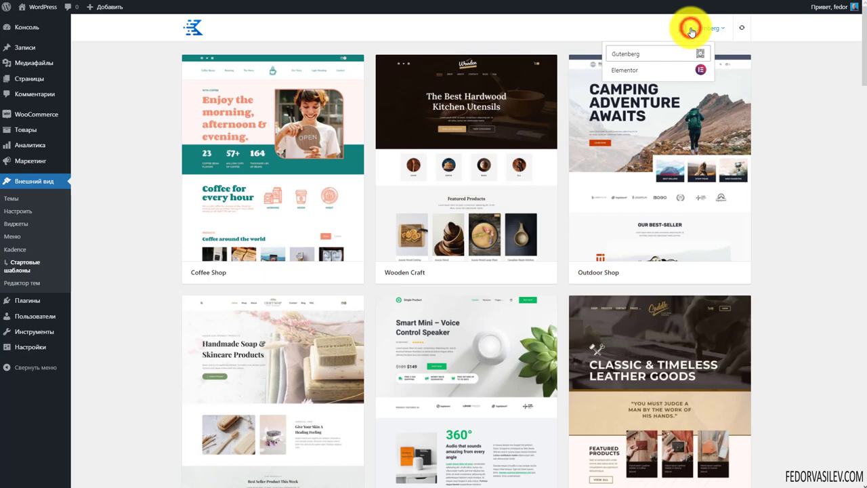
pyautogui.click(626, 70)
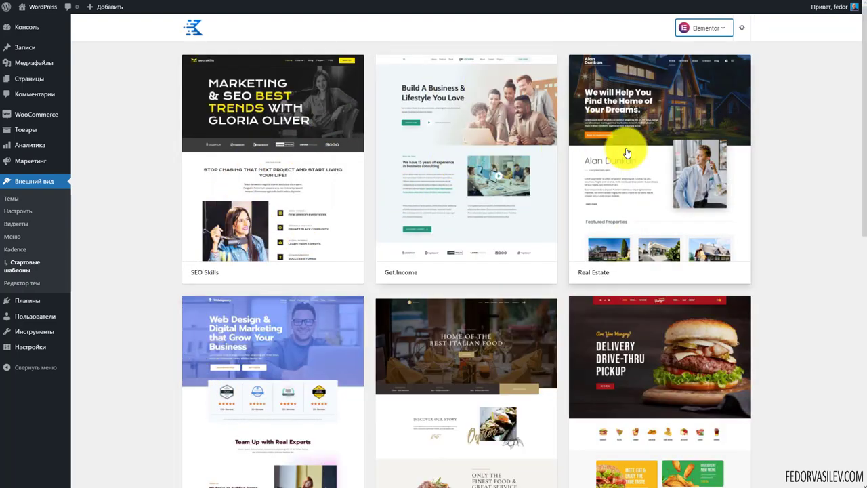
pyautogui.scroll(-2, 624, 379)
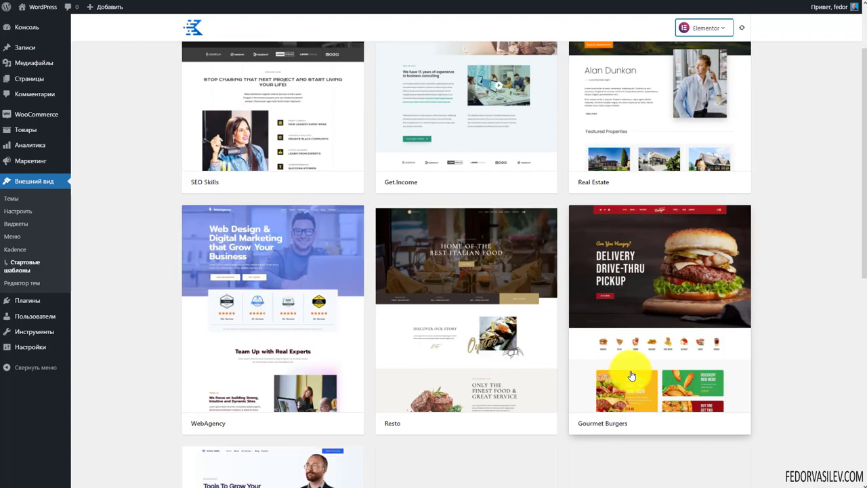
pyautogui.scroll(2, 536, 144)
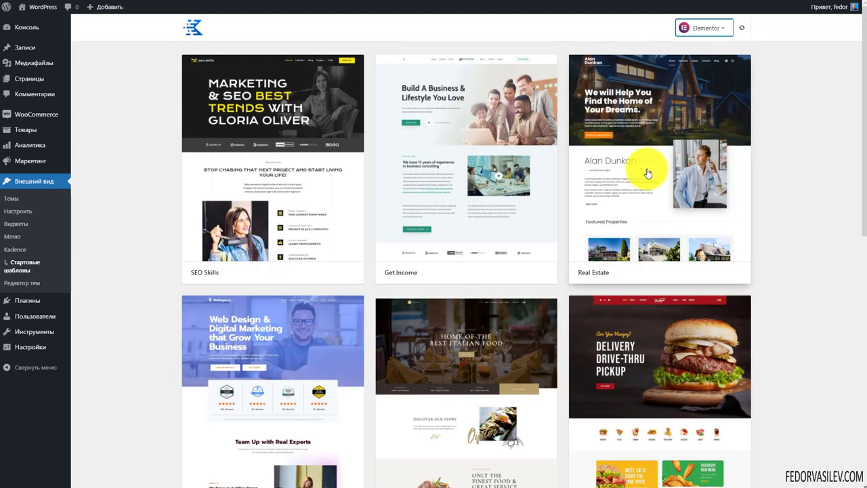
pyautogui.scroll(-3, 365, 261)
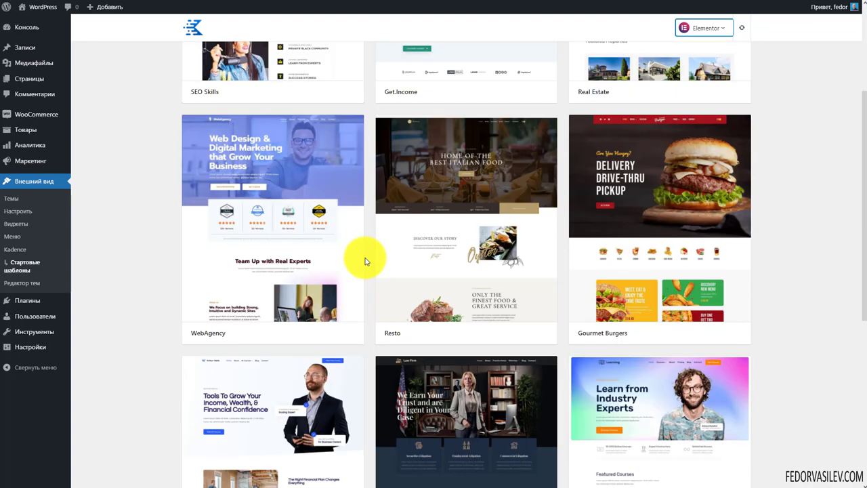
pyautogui.scroll(-3, 365, 262)
pyautogui.scroll(-3, 365, 261)
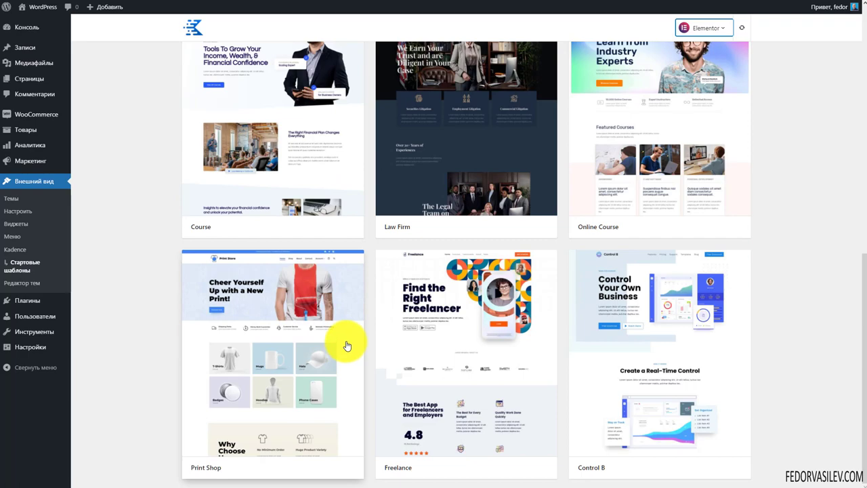
pyautogui.scroll(4, 346, 346)
pyautogui.scroll(4, 346, 342)
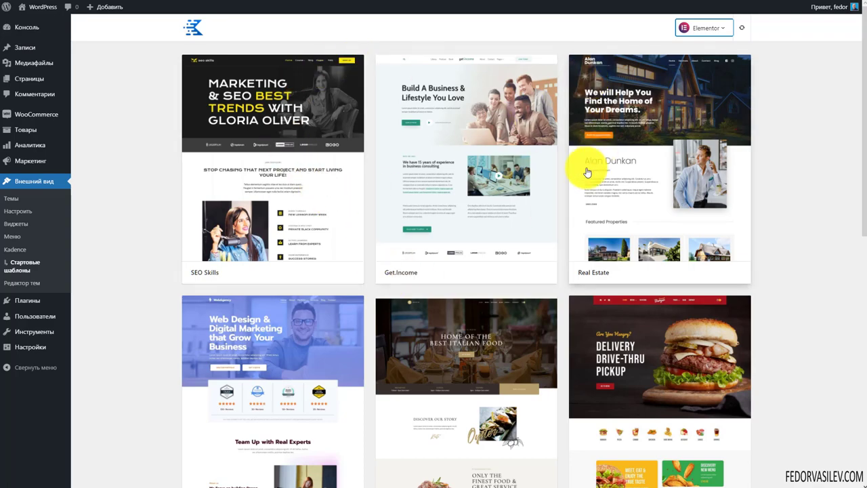
pyautogui.scroll(-2, 587, 171)
pyautogui.scroll(-2, 587, 173)
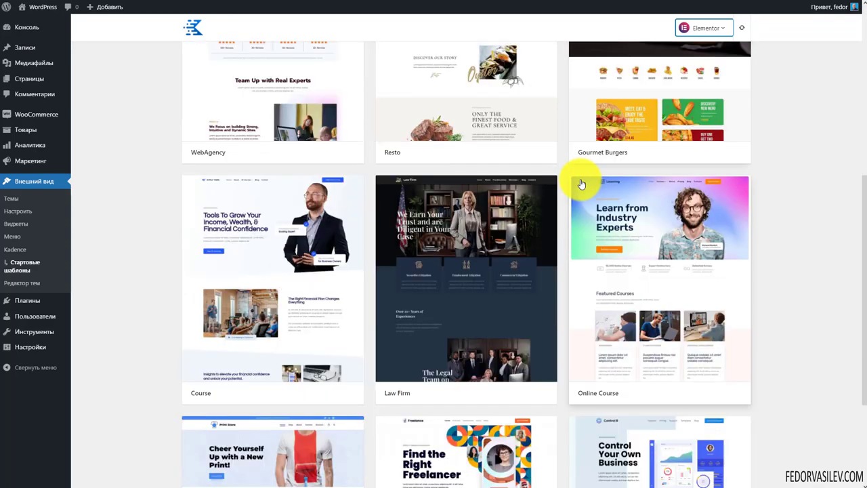
pyautogui.scroll(4, 397, 257)
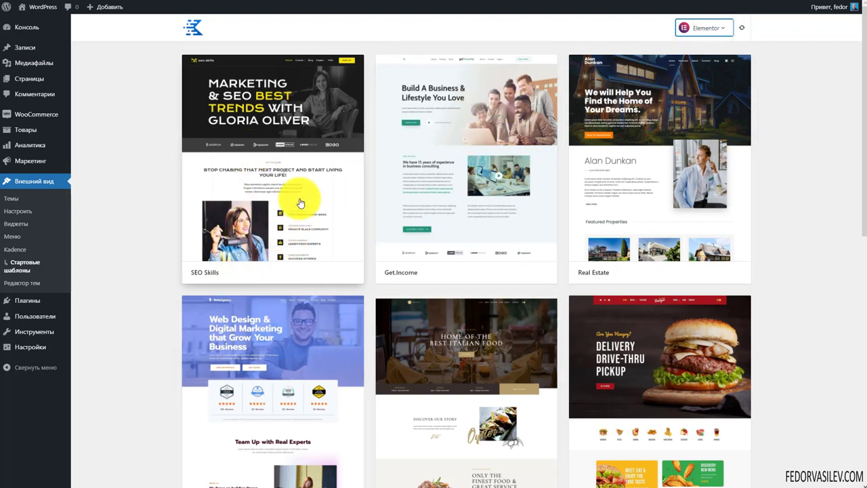
# Step: Set the starter template gallery's page builder to Gutenberg and browse its templates
pyautogui.click(711, 28)
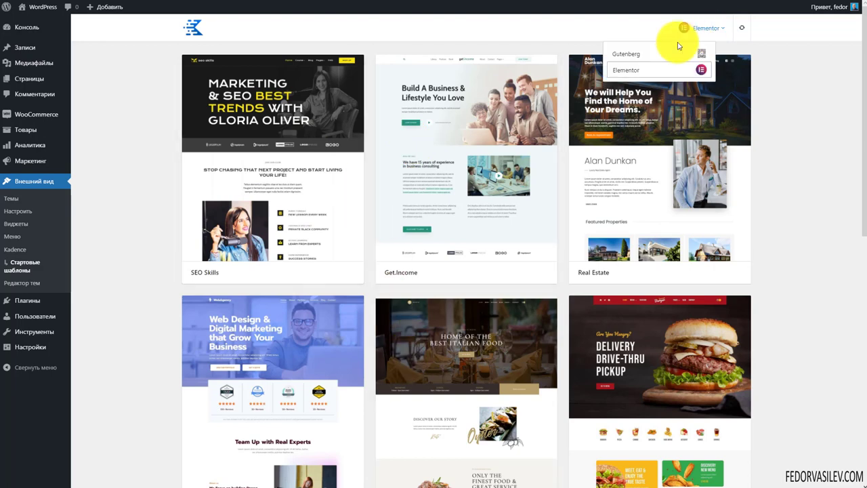
pyautogui.click(629, 53)
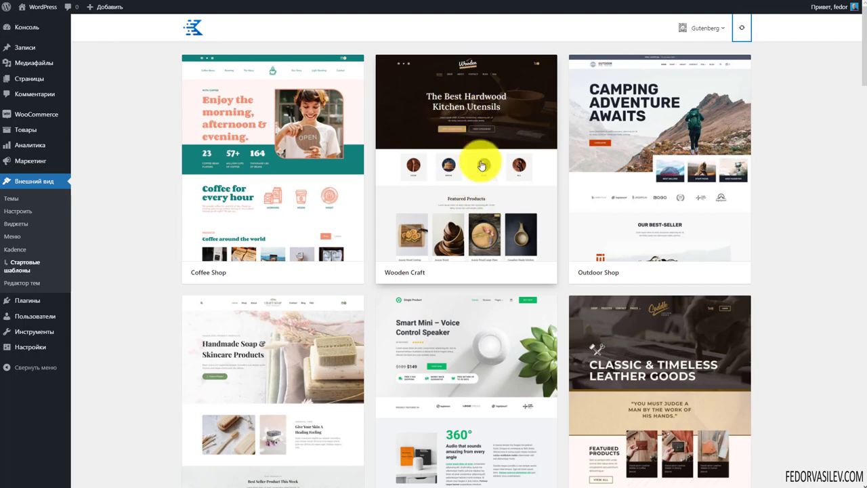
pyautogui.scroll(-3, 482, 165)
pyautogui.scroll(3, 474, 140)
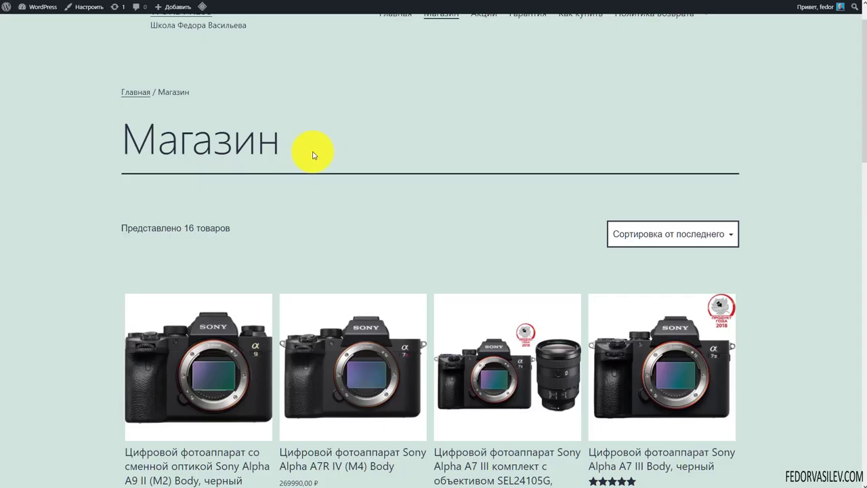
# Step: Look over the storefront's Магазин page and its product listing before reloading it
pyautogui.scroll(-3, 312, 146)
pyautogui.scroll(-5, 508, 141)
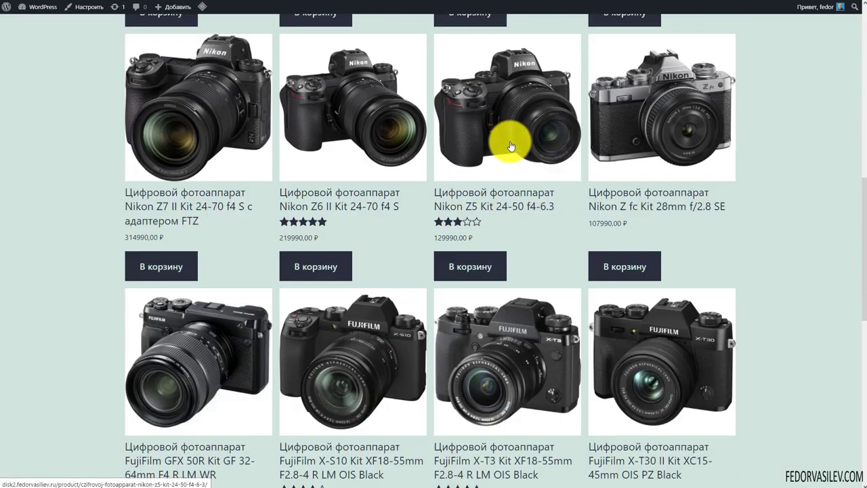
pyautogui.scroll(8, 511, 146)
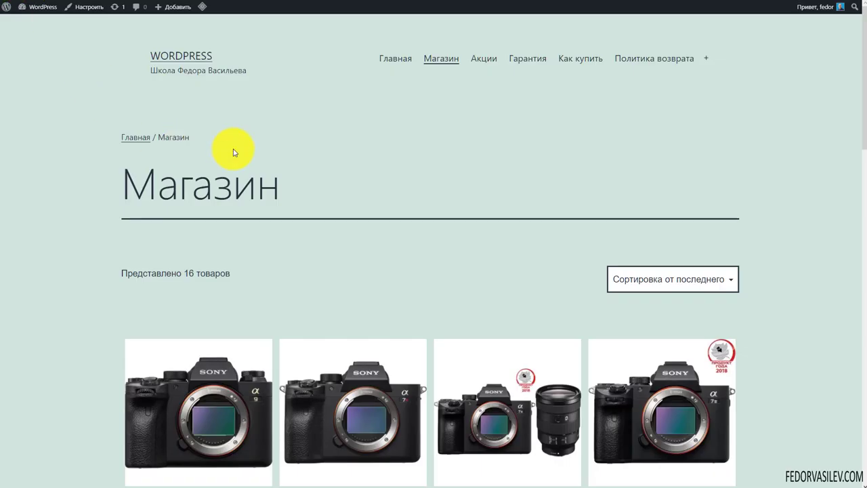
# Step: Reload the Магазин page and examine its header, menu and product cards under the Kadence theme
pyautogui.press('F5')
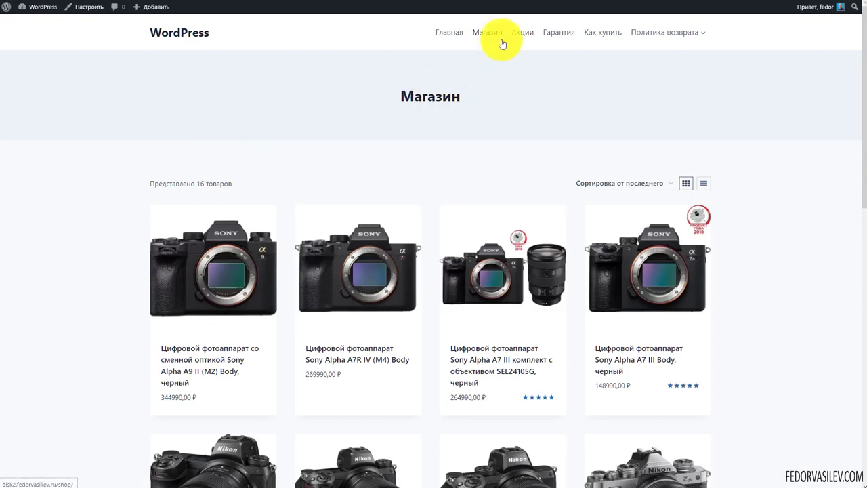
pyautogui.moveTo(703, 39)
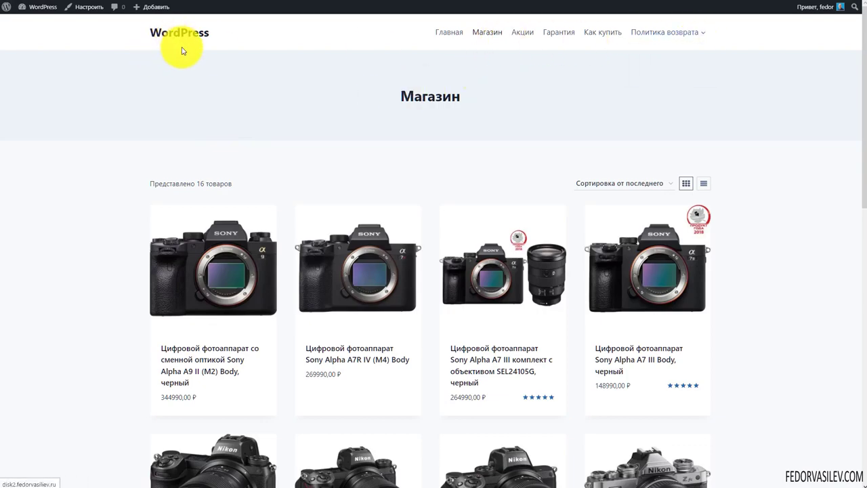
pyautogui.moveTo(220, 312)
pyautogui.scroll(-3, 221, 313)
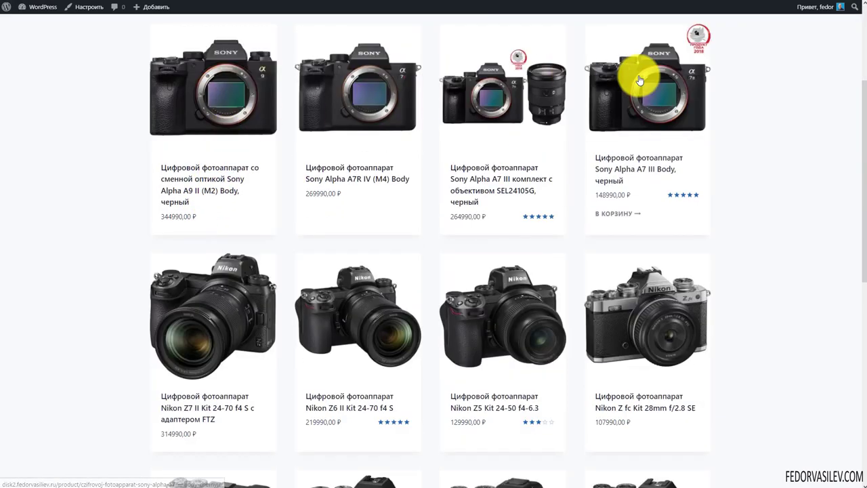
pyautogui.scroll(-3, 637, 102)
pyautogui.scroll(-4, 627, 165)
pyautogui.scroll(5, 397, 303)
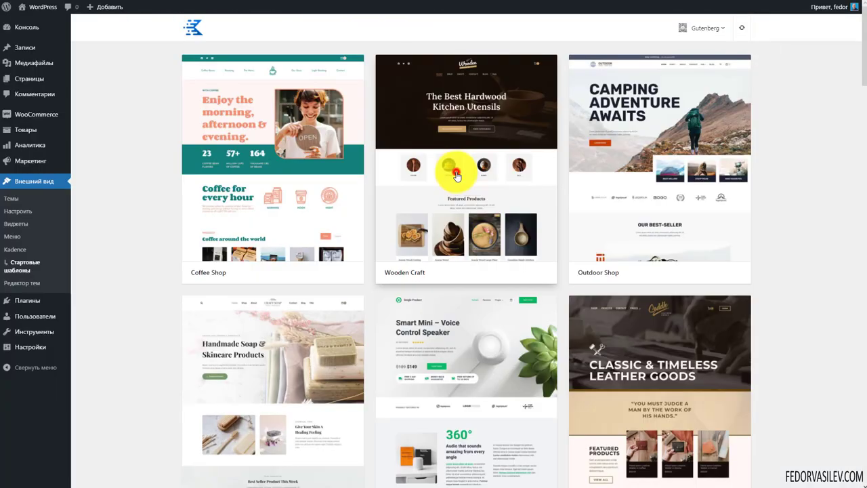
# Step: Open the Wooden Craft starter template's preview from the gallery and look through its home page
pyautogui.click(457, 175)
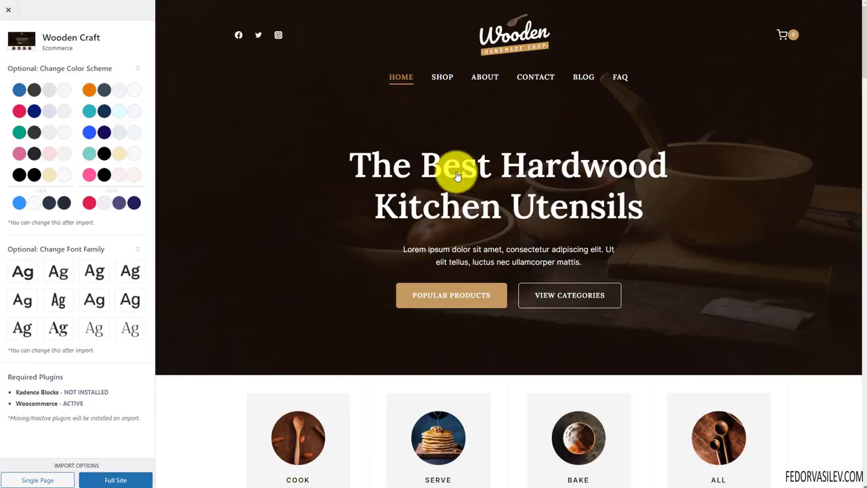
pyautogui.scroll(-15, 470, 199)
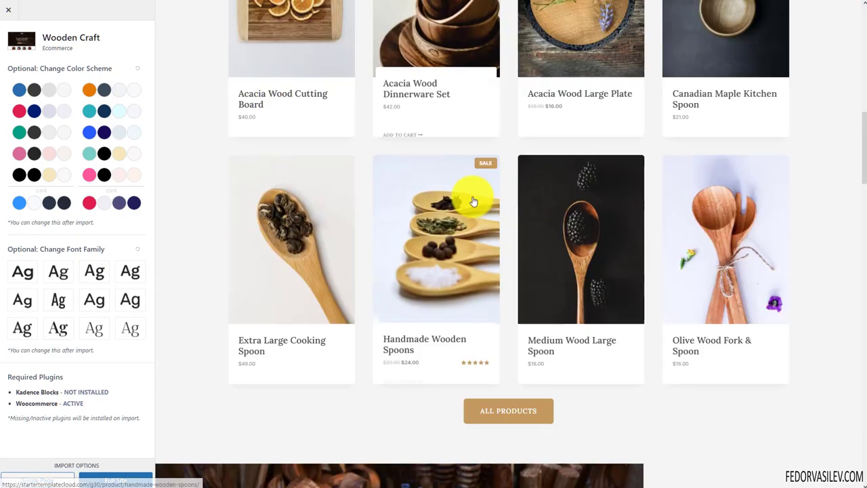
pyautogui.scroll(-11, 512, 202)
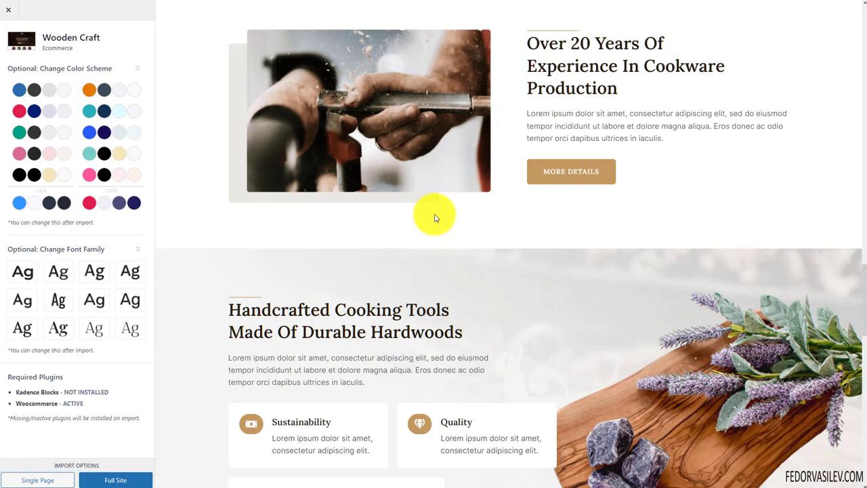
pyautogui.scroll(9, 438, 217)
pyautogui.scroll(17, 434, 213)
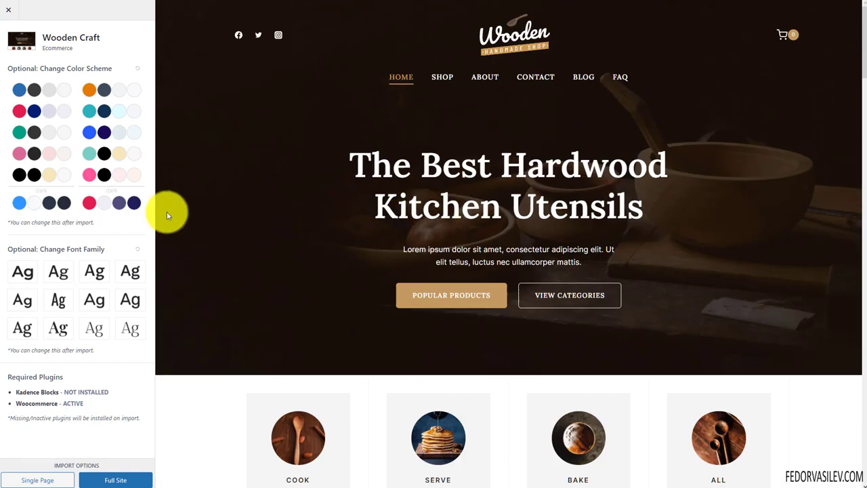
# Step: Try the teal, black and cream color scheme on the Wooden Craft template and check its home page
pyautogui.click(83, 88)
pyautogui.click(103, 155)
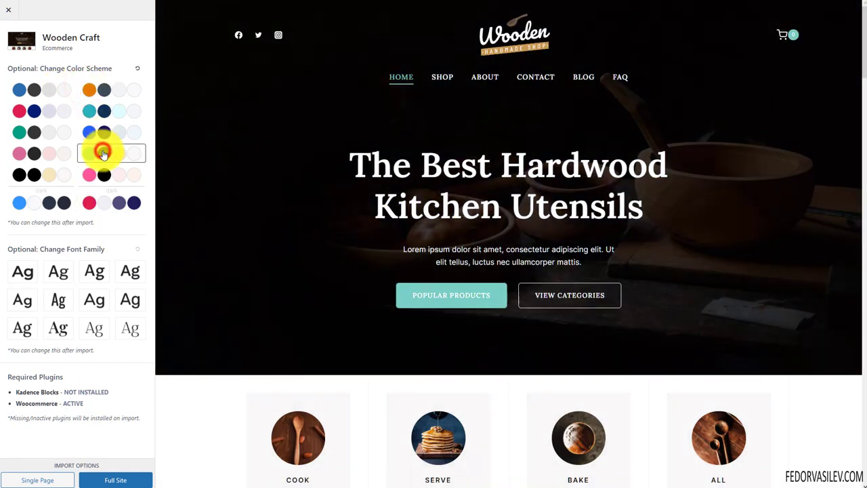
pyautogui.scroll(-5, 475, 271)
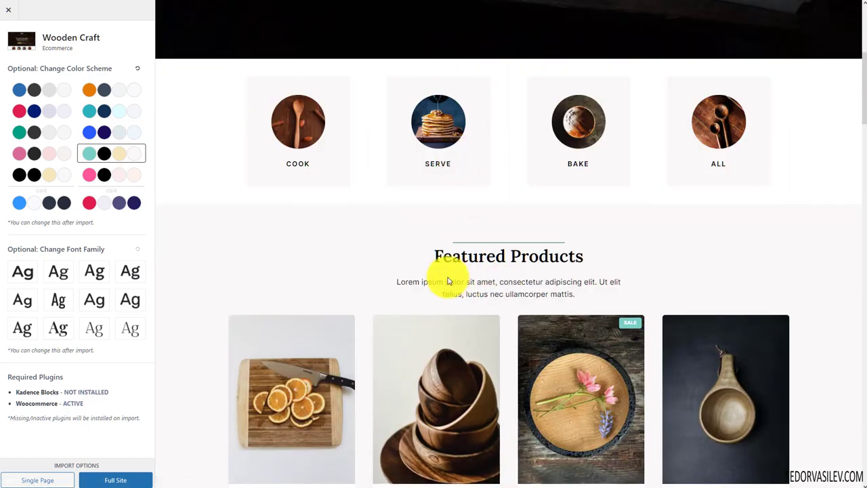
pyautogui.scroll(1, 445, 278)
pyautogui.scroll(2, 440, 273)
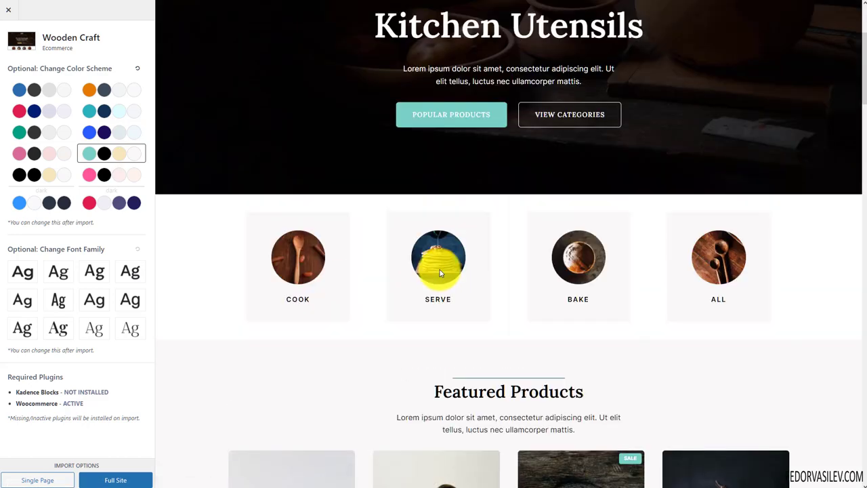
# Step: Apply the muted pink and dark gray color scheme to the Wooden Craft template and check the home page
pyautogui.click(38, 152)
pyautogui.scroll(-4, 332, 146)
pyautogui.scroll(3, 337, 144)
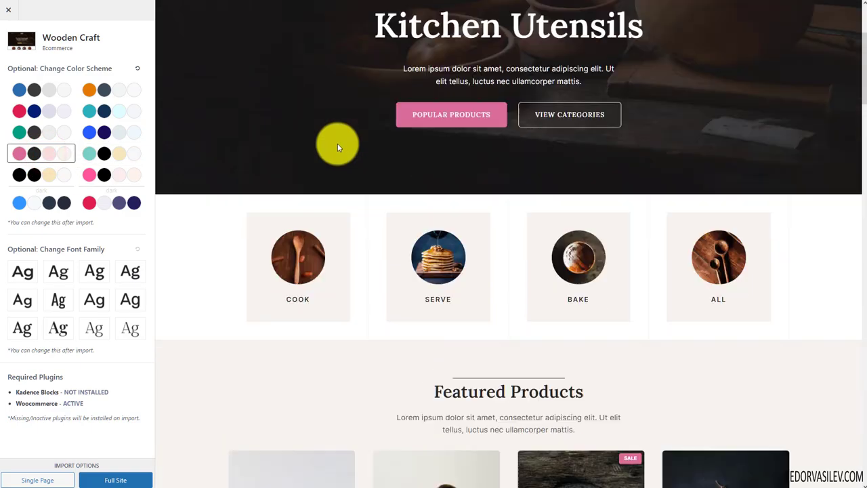
pyautogui.scroll(-4, 426, 228)
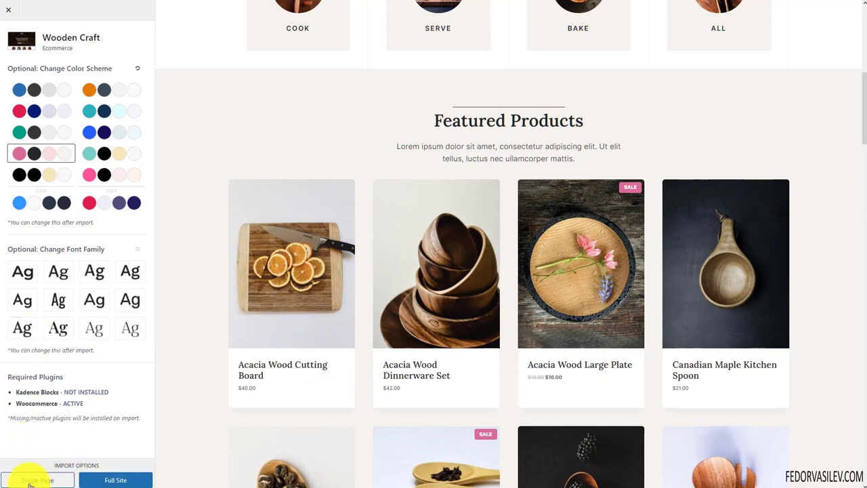
# Step: Look over the Wooden Craft template's home page in the chosen colors and close the template preview
pyautogui.scroll(7, 397, 242)
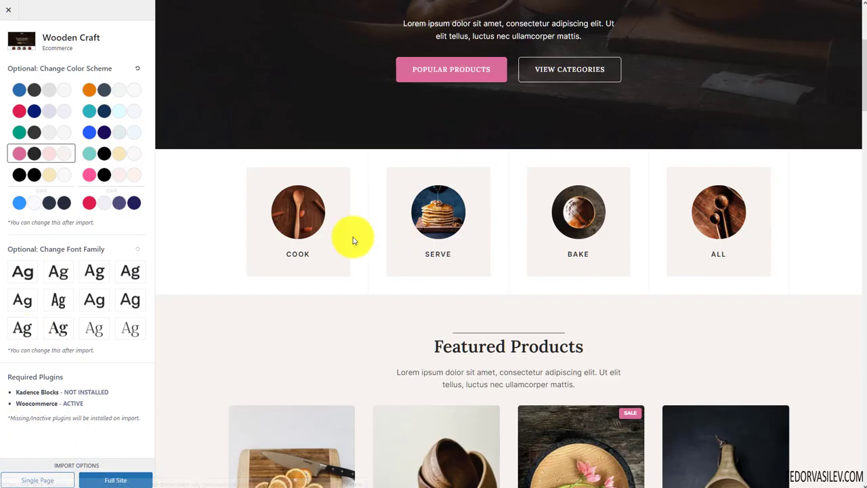
pyautogui.scroll(-3, 383, 247)
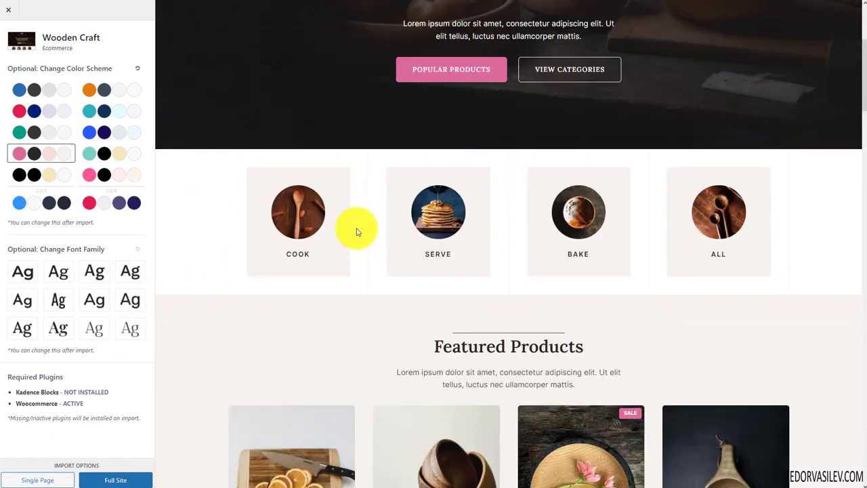
pyautogui.scroll(3, 319, 253)
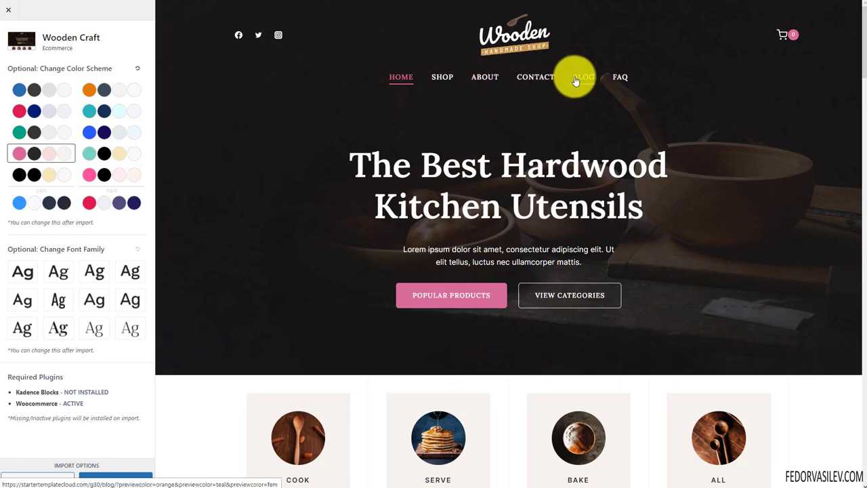
pyautogui.scroll(-3, 352, 147)
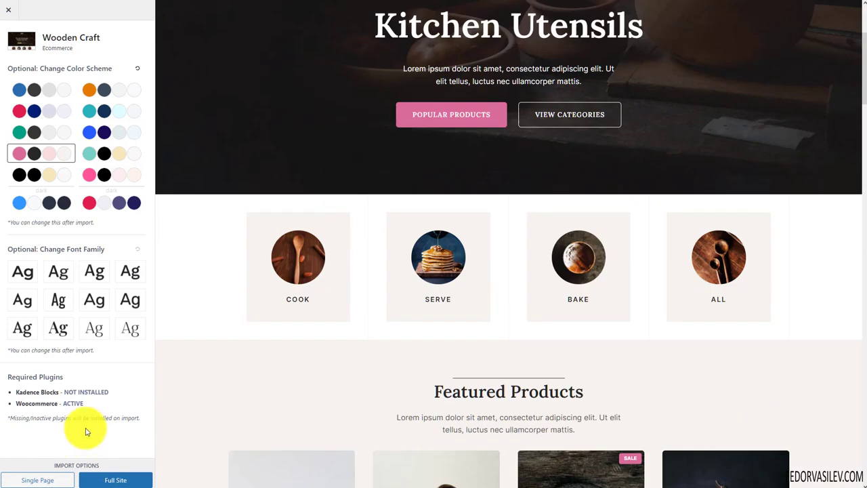
pyautogui.scroll(3, 219, 167)
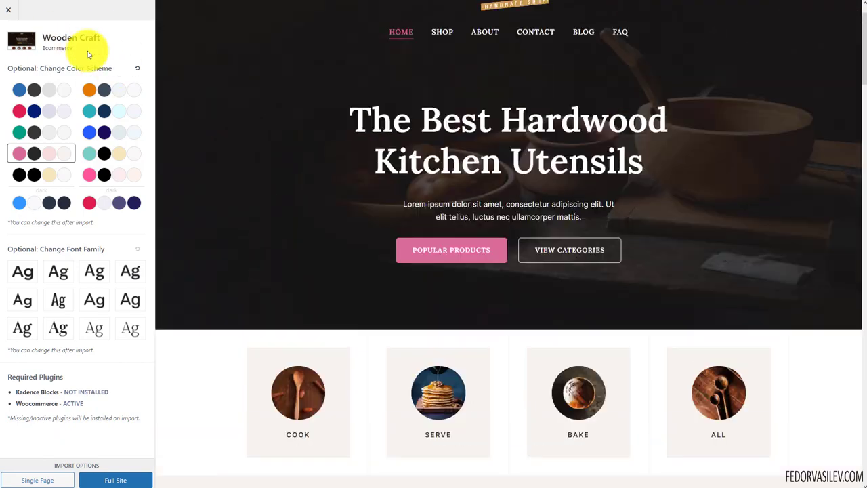
pyautogui.click(10, 13)
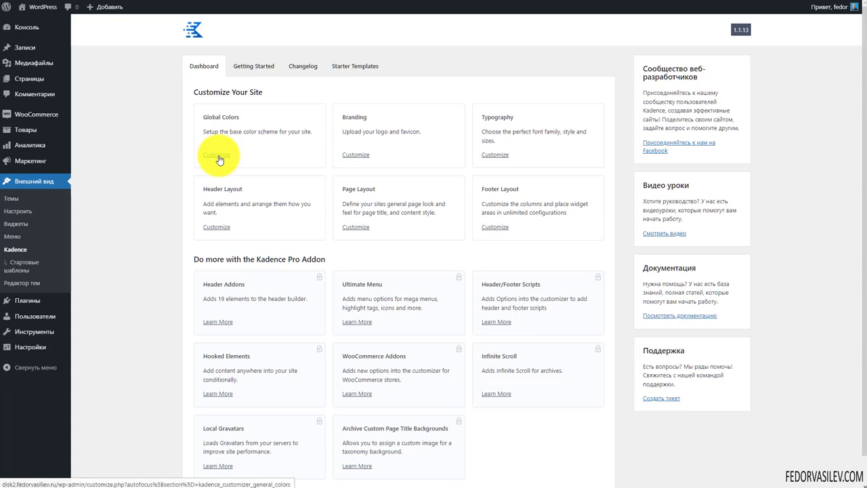
# Step: Open the details of the Header Addons pro feature from the Kadence dashboard and examine the premium features and pricing plans
pyautogui.scroll(-1, 450, 156)
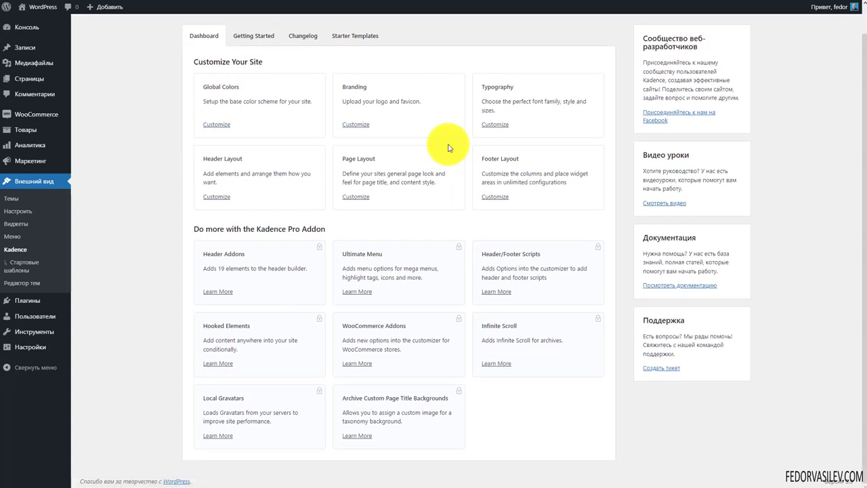
pyautogui.click(223, 291)
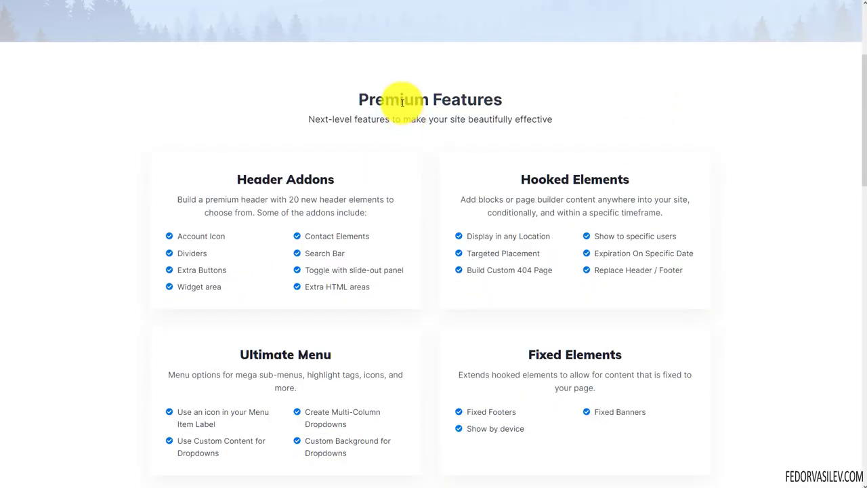
pyautogui.moveTo(396, 100); pyautogui.dragTo(531, 98)
pyautogui.scroll(-10, 739, 105)
pyautogui.scroll(-2, 721, 106)
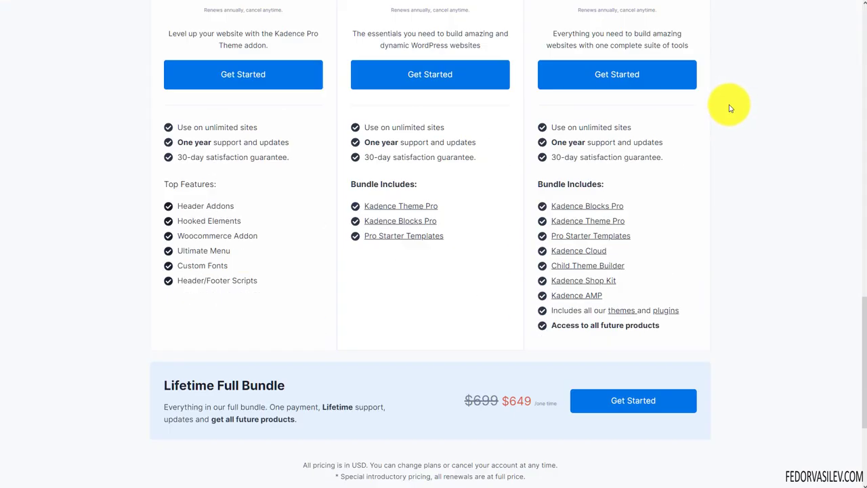
pyautogui.scroll(2, 616, 61)
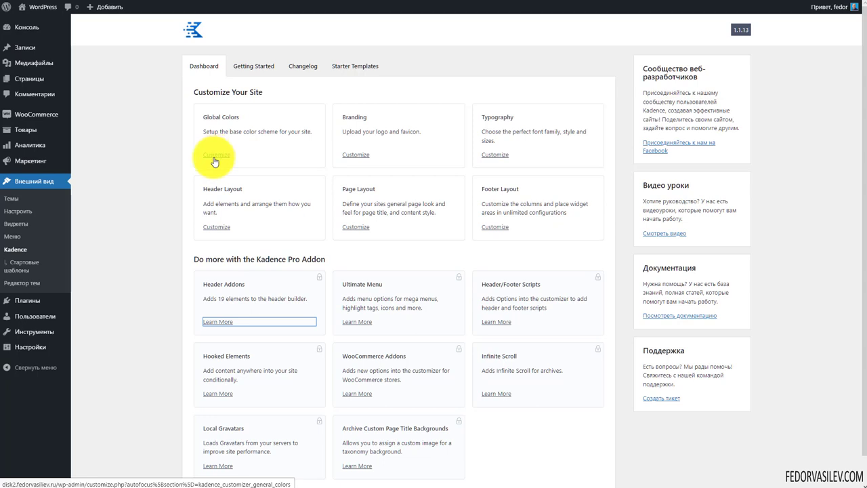
# Step: Open the theme customizer and load the Магазин page in its preview
pyautogui.click(15, 210)
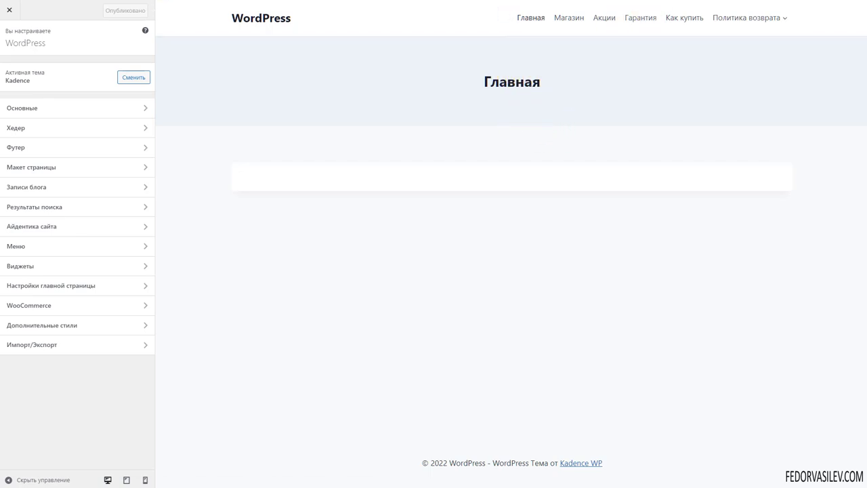
pyautogui.click(577, 20)
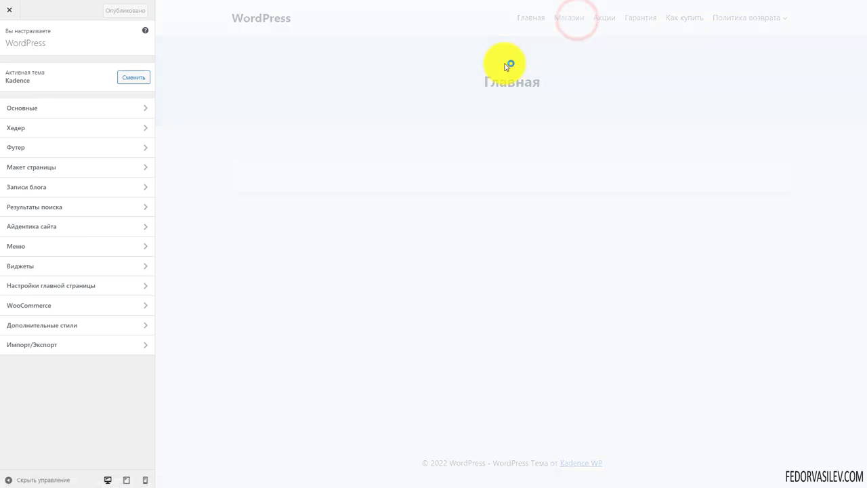
# Step: Load the Блог page in the customizer preview and examine how its post cards are laid out
pyautogui.moveTo(720, 20)
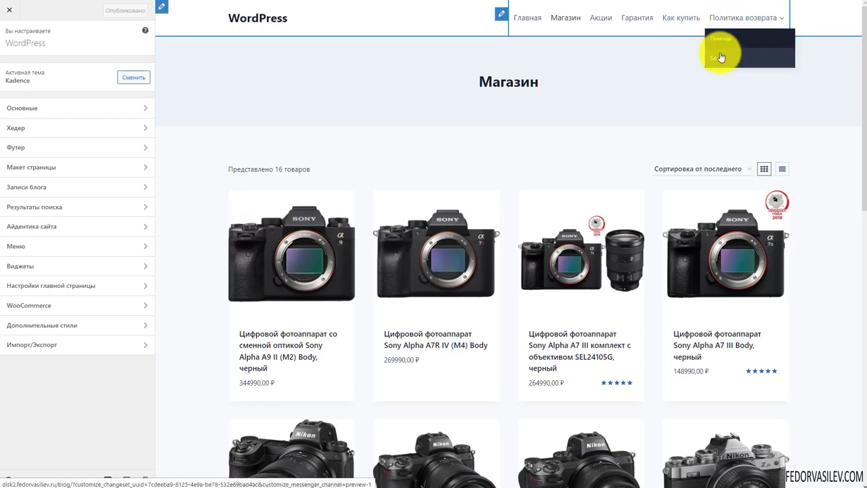
pyautogui.click(720, 59)
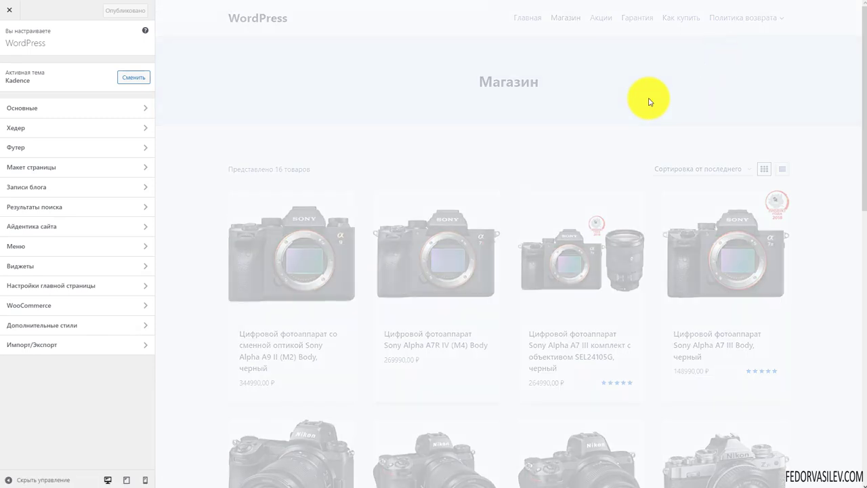
pyautogui.scroll(-6, 474, 193)
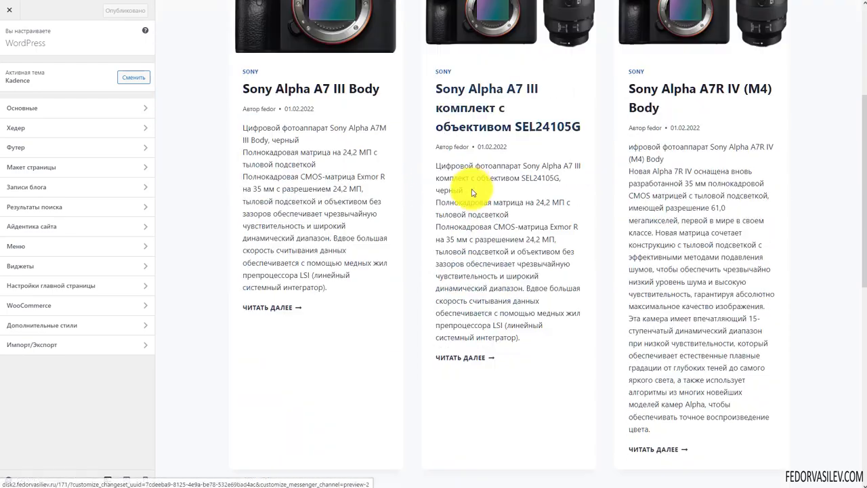
pyautogui.scroll(-5, 310, 224)
pyautogui.scroll(9, 353, 229)
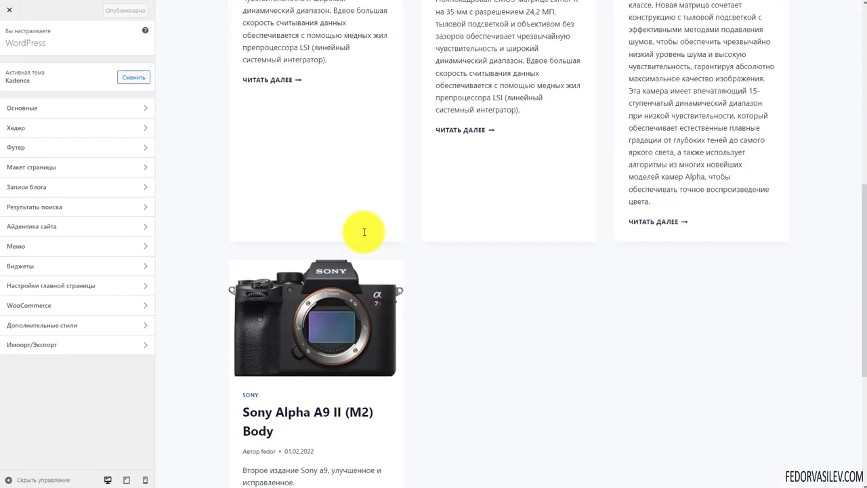
pyautogui.scroll(-1, 370, 219)
pyautogui.scroll(3, 375, 214)
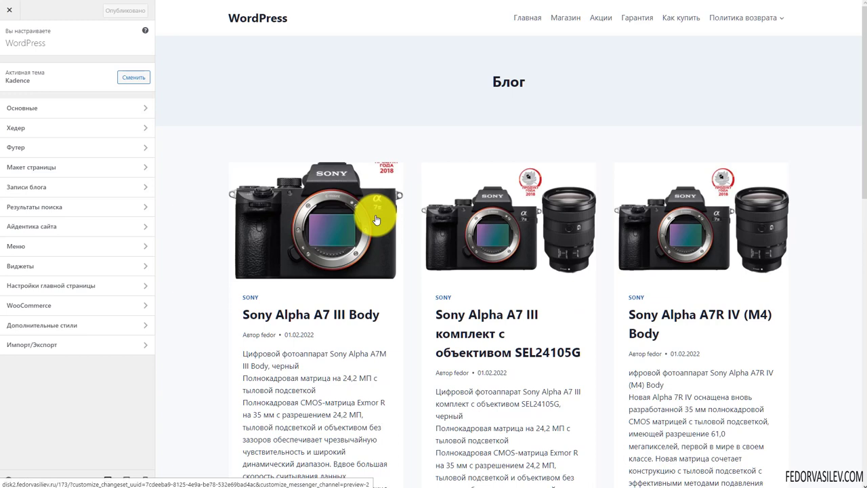
# Step: Load the Акции page in the preview and open the Макет settings under Основные
pyautogui.moveTo(730, 25)
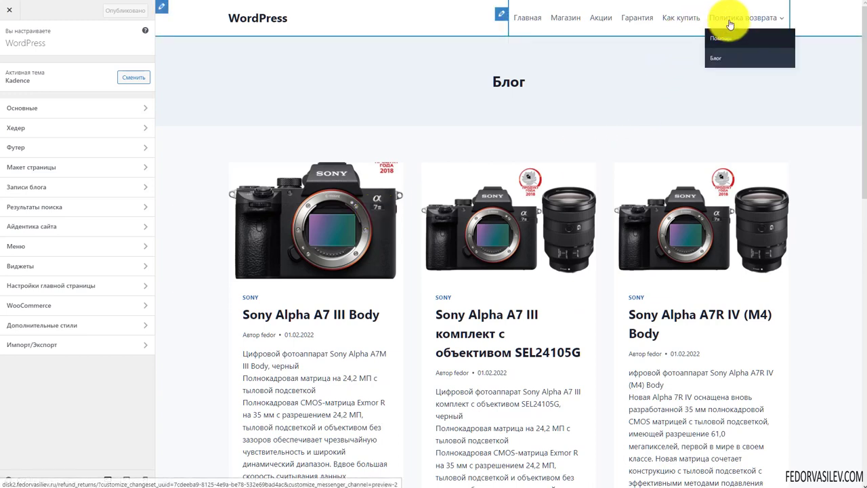
pyautogui.click(592, 18)
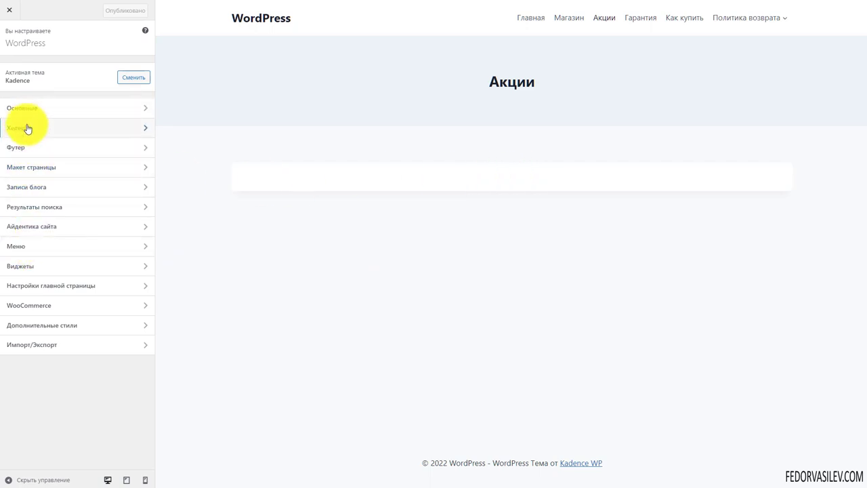
pyautogui.click(42, 108)
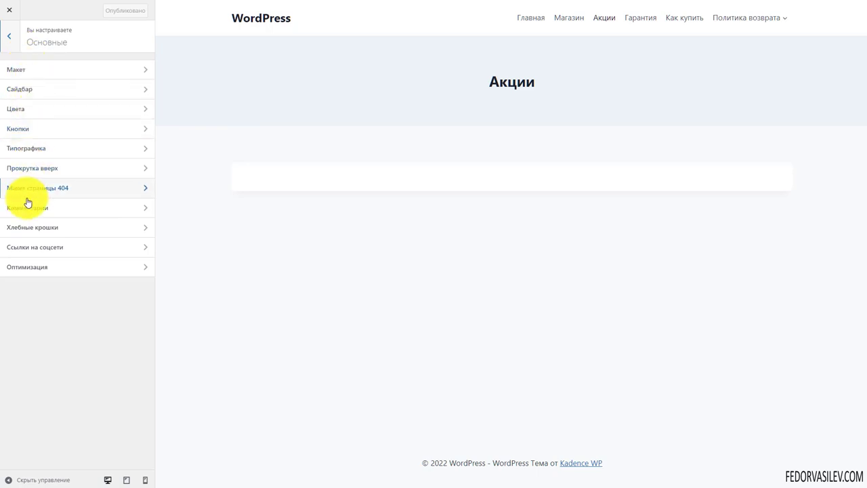
pyautogui.click(30, 72)
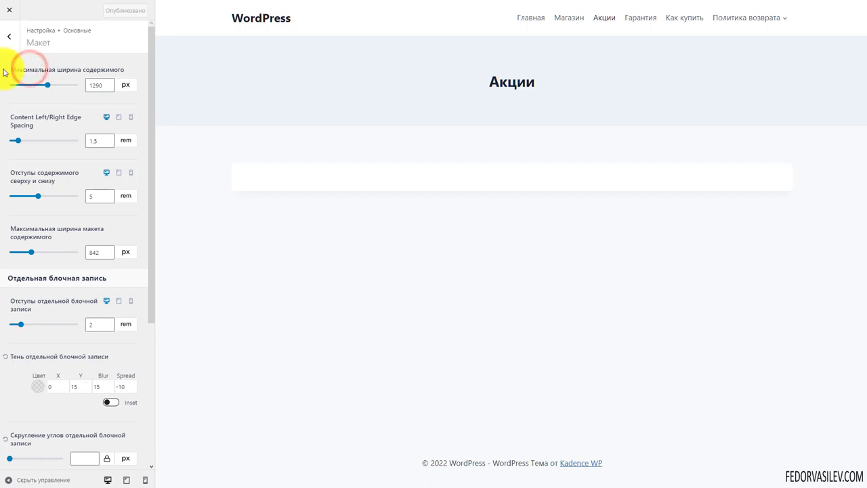
# Step: Try a wider maximum content width on the Акции page and reset it to the default
pyautogui.click(125, 87)
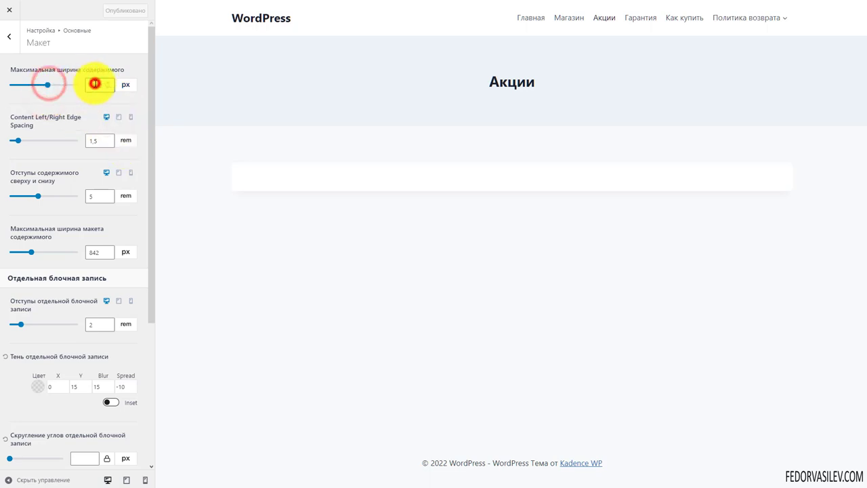
pyautogui.click(94, 86)
pyautogui.moveTo(48, 89)
pyautogui.mouseDown()
pyautogui.moveTo(59, 86)
pyautogui.moveTo(7, 88)
pyautogui.moveTo(83, 99)
pyautogui.moveTo(49, 97)
pyautogui.moveTo(60, 98)
pyautogui.mouseUp()
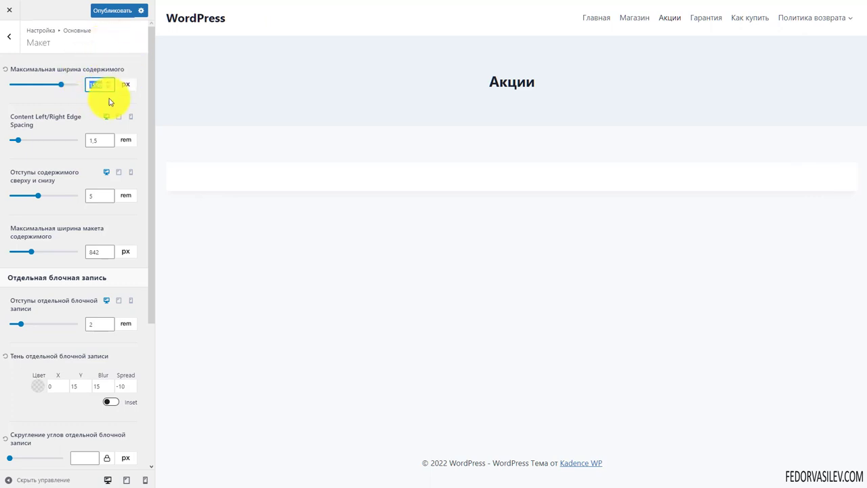
pyautogui.click(5, 72)
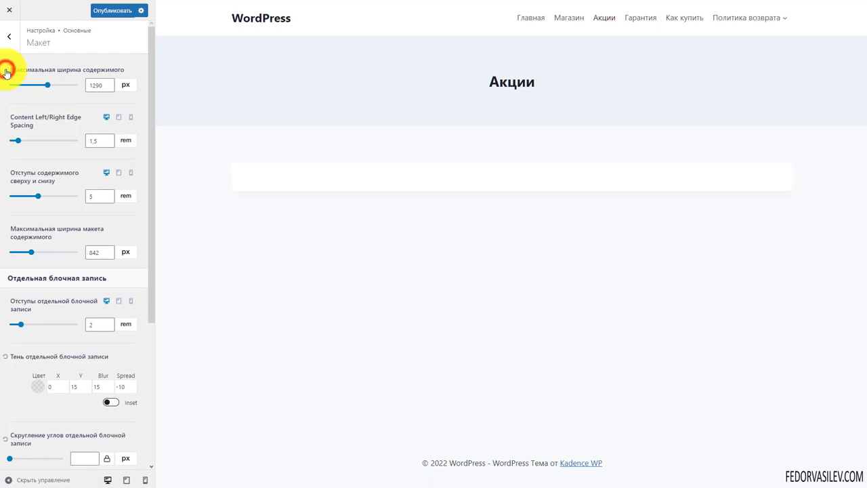
pyautogui.click(101, 84)
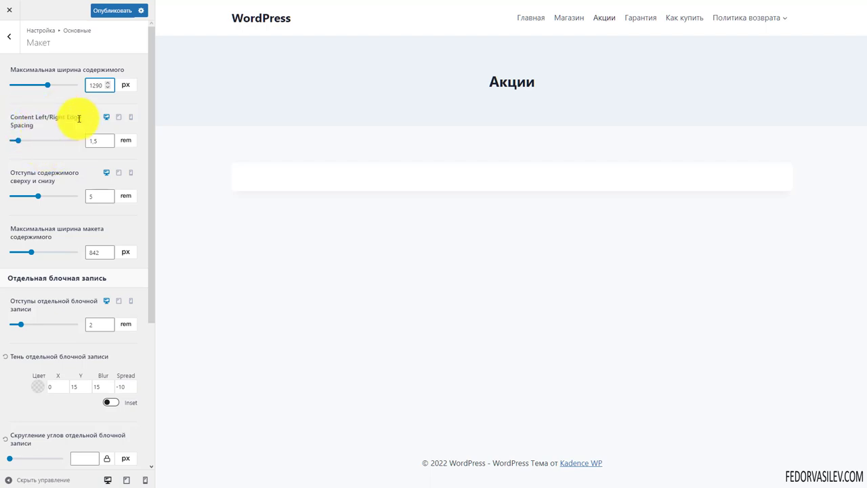
# Step: Try a Content Left/Right Edge Spacing of 0 rem for tablet, reset it, and check the mobile and desktop previews
pyautogui.moveTo(10, 117); pyautogui.dragTo(48, 151)
pyautogui.click(3, 121)
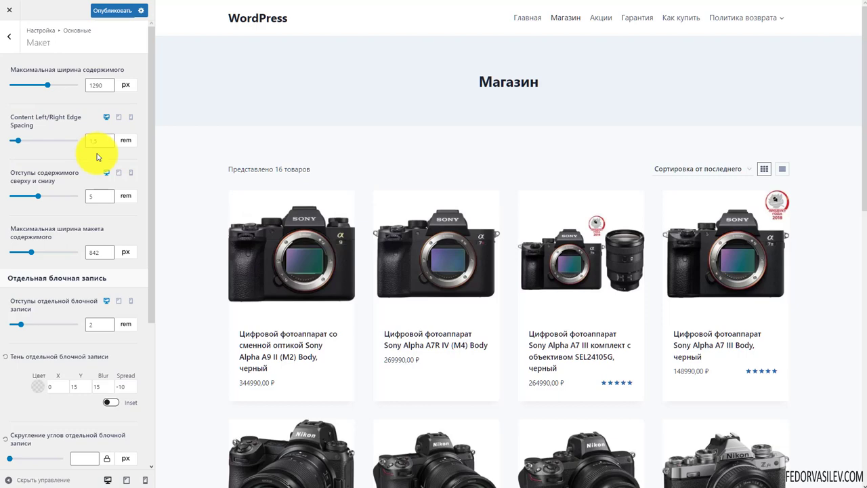
pyautogui.click(119, 117)
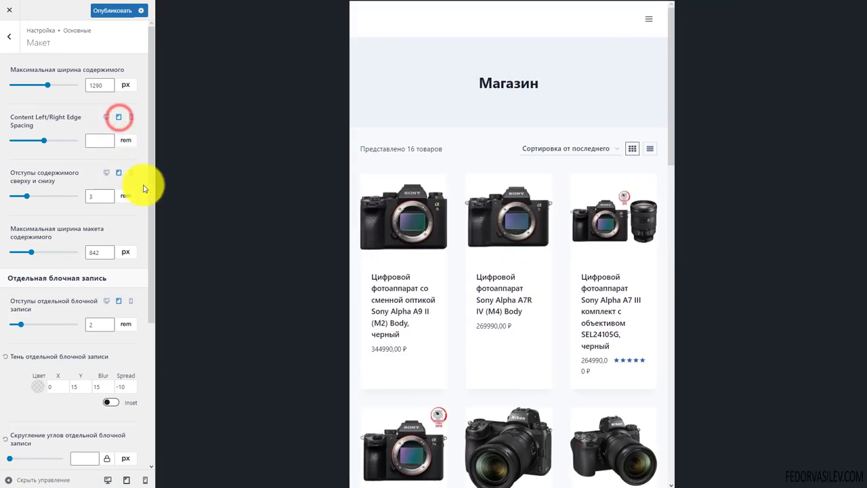
pyautogui.moveTo(45, 143); pyautogui.dragTo(6, 162)
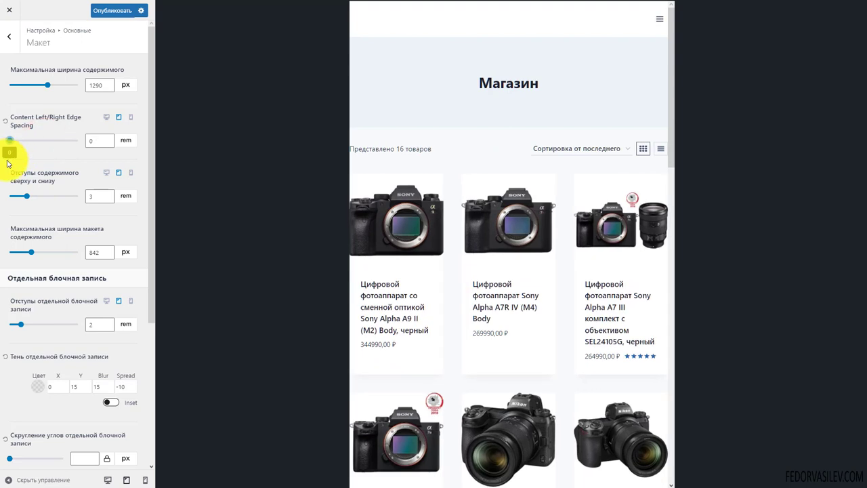
pyautogui.click(5, 120)
pyautogui.click(131, 117)
pyautogui.scroll(-5, 513, 204)
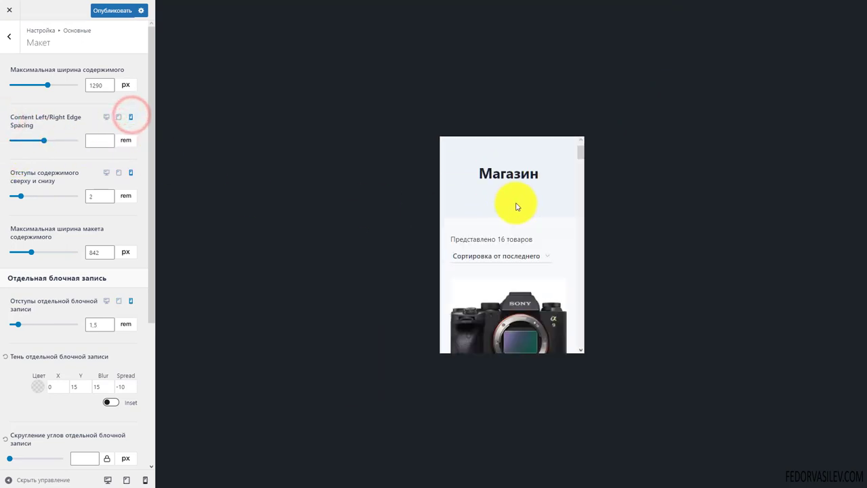
pyautogui.click(105, 118)
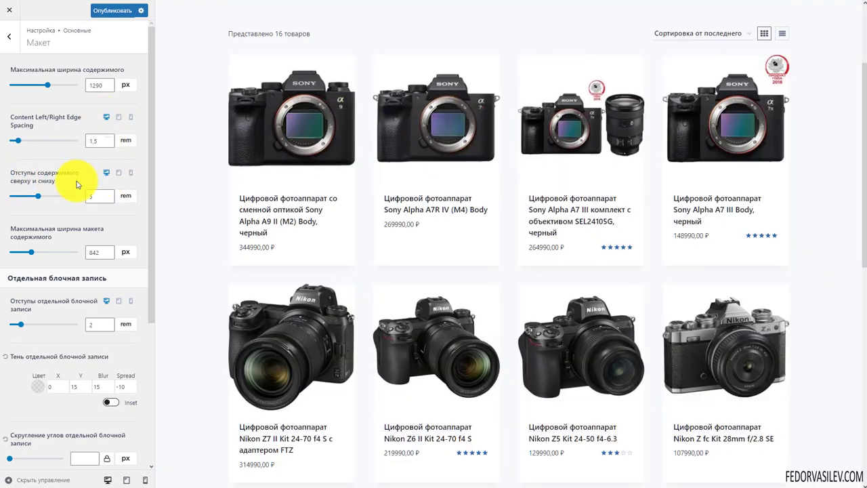
# Step: Try 2.17 rem top and bottom content spacing and 6.35 rem left/right edge spacing on desktop, resetting the edge spacing
pyautogui.moveTo(36, 205)
pyautogui.mouseDown()
pyautogui.moveTo(5, 195)
pyautogui.moveTo(39, 209)
pyautogui.moveTo(27, 218)
pyautogui.moveTo(23, 204)
pyautogui.mouseUp()
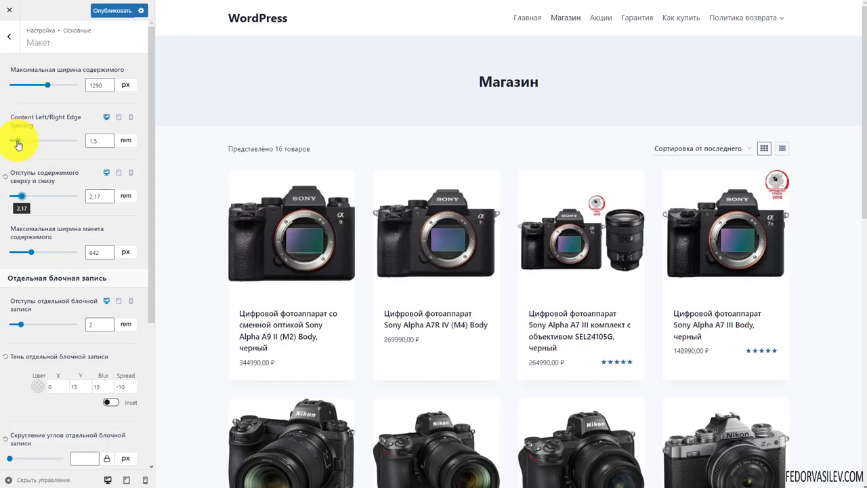
pyautogui.moveTo(19, 144); pyautogui.dragTo(46, 144)
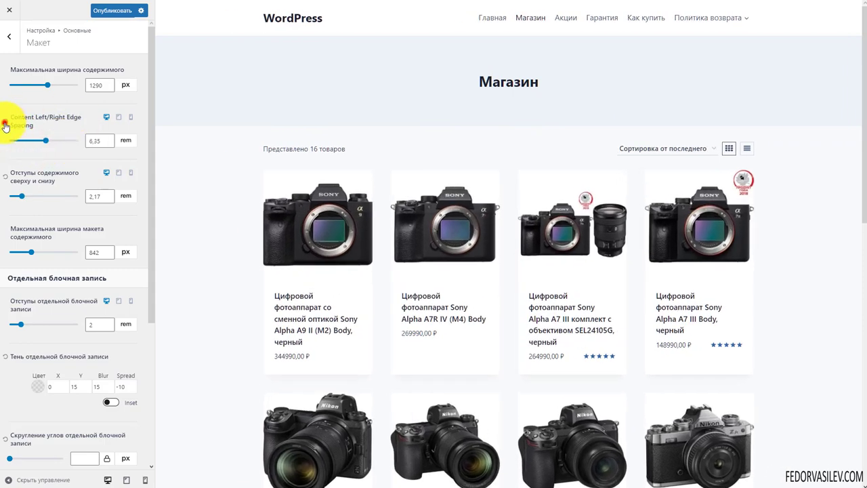
pyautogui.click(6, 124)
# Step: Try a larger top and bottom content spacing on desktop, check the tablet and mobile views, and reset the spacing
pyautogui.moveTo(21, 197); pyautogui.dragTo(58, 207)
pyautogui.click(119, 173)
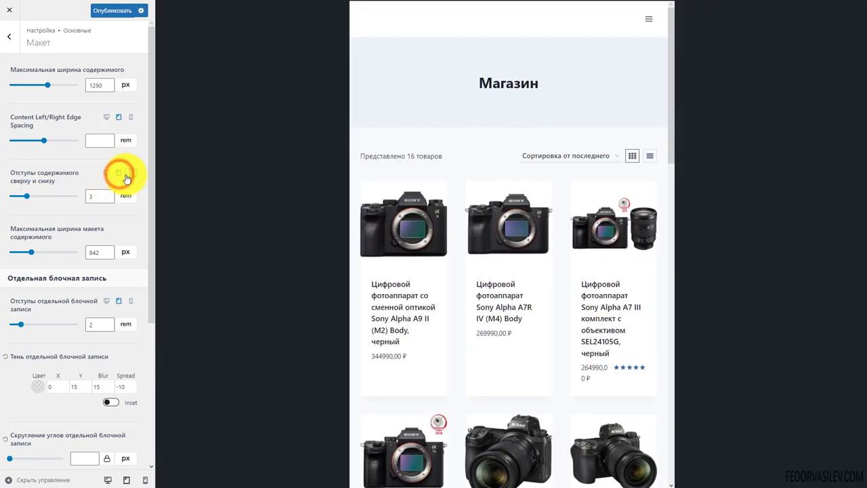
pyautogui.click(131, 174)
pyautogui.click(107, 173)
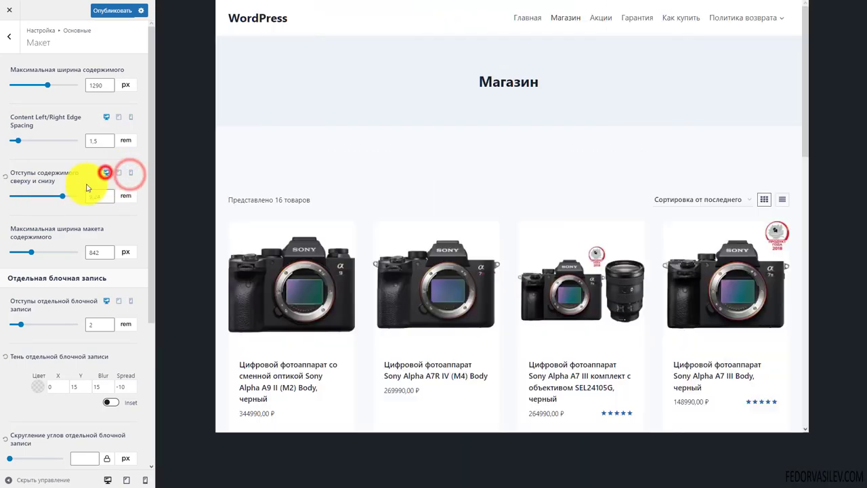
pyautogui.click(6, 177)
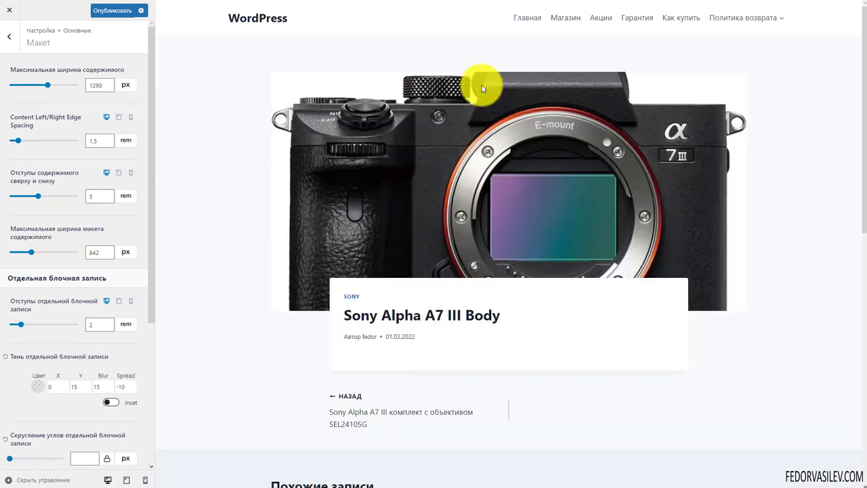
# Step: Examine the Sony Alpha A7 III Body post in the preview against the maximum content layout width setting
pyautogui.scroll(-3, 462, 187)
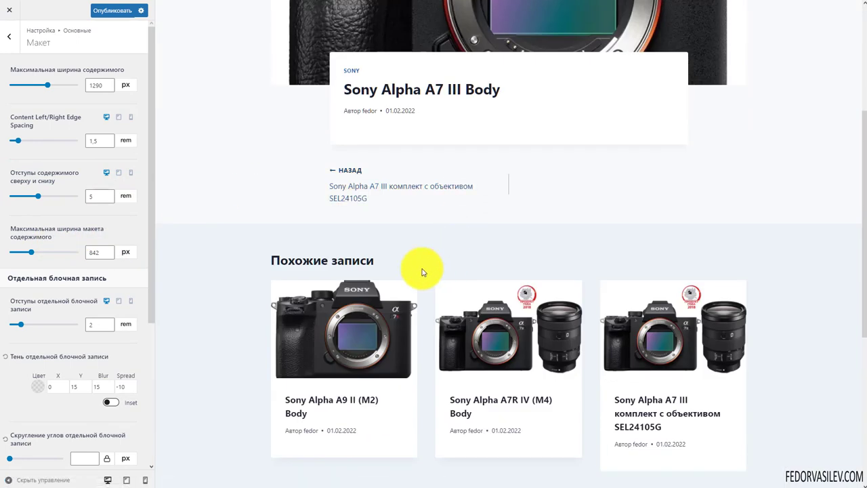
pyautogui.scroll(3, 423, 267)
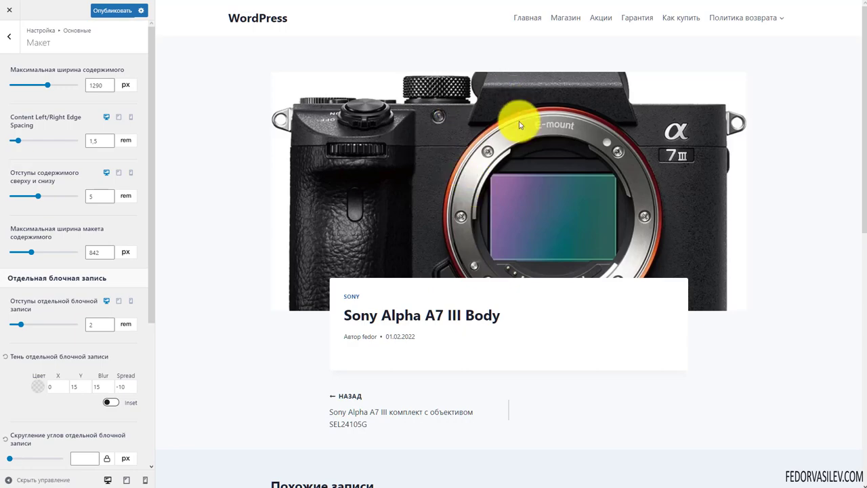
pyautogui.scroll(-5, 515, 120)
pyautogui.scroll(4, 523, 246)
pyautogui.scroll(-4, 509, 210)
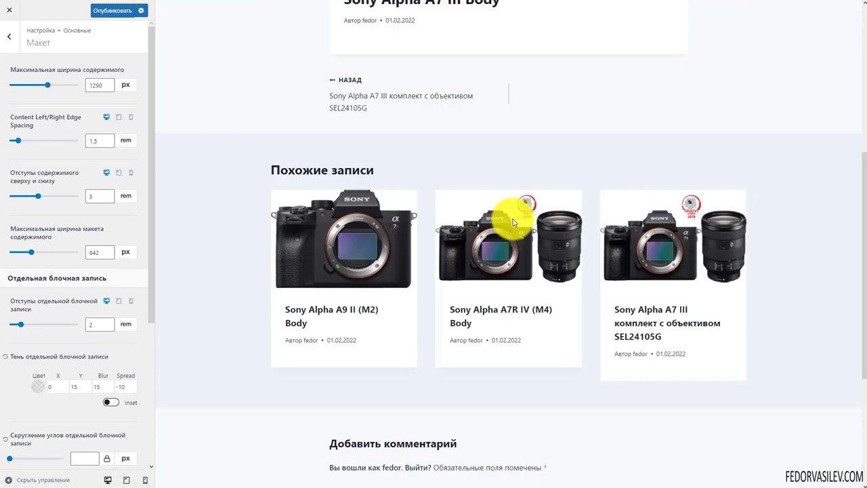
pyautogui.scroll(5, 513, 219)
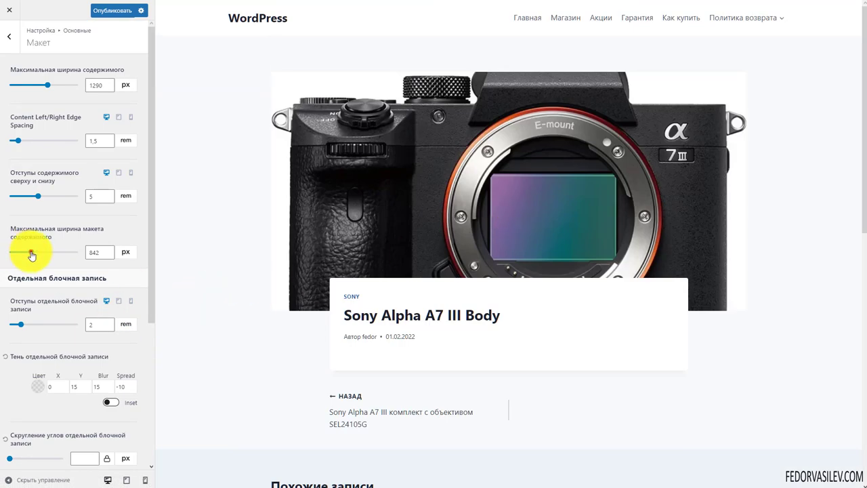
pyautogui.moveTo(31, 255)
pyautogui.mouseDown()
pyautogui.moveTo(16, 256)
pyautogui.moveTo(59, 258)
pyautogui.moveTo(31, 253)
pyautogui.mouseUp()
# Step: Try single boxed post padding of 2.77 rem and 3.37 rem on desktop, and reset it to the default
pyautogui.scroll(-5, 547, 240)
pyautogui.scroll(-2, 110, 188)
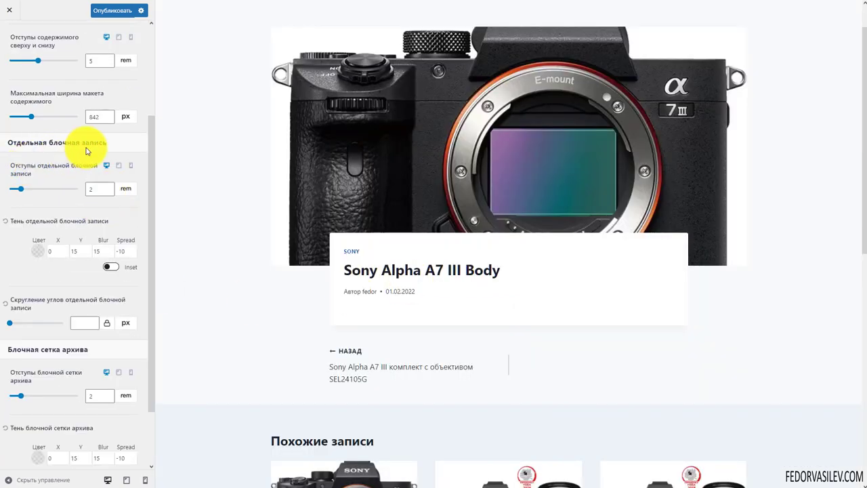
pyautogui.moveTo(21, 188); pyautogui.dragTo(25, 189)
pyautogui.scroll(-3, 378, 357)
pyautogui.scroll(1, 434, 242)
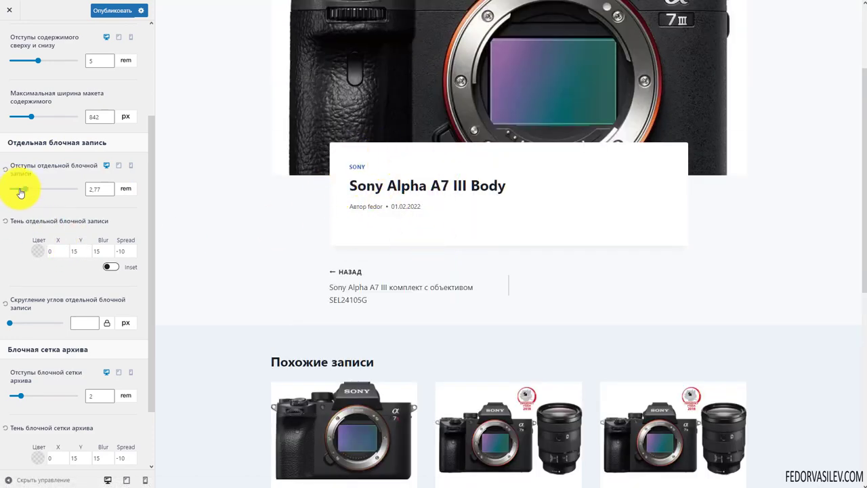
pyautogui.moveTo(21, 189)
pyautogui.mouseDown()
pyautogui.moveTo(27, 193)
pyautogui.moveTo(13, 194)
pyautogui.moveTo(33, 201)
pyautogui.moveTo(28, 190)
pyautogui.mouseUp()
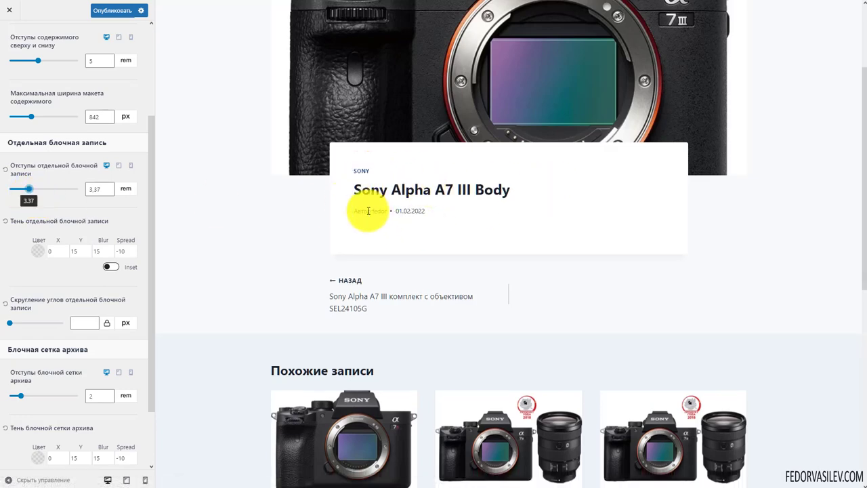
pyautogui.moveTo(28, 193); pyautogui.dragTo(10, 175)
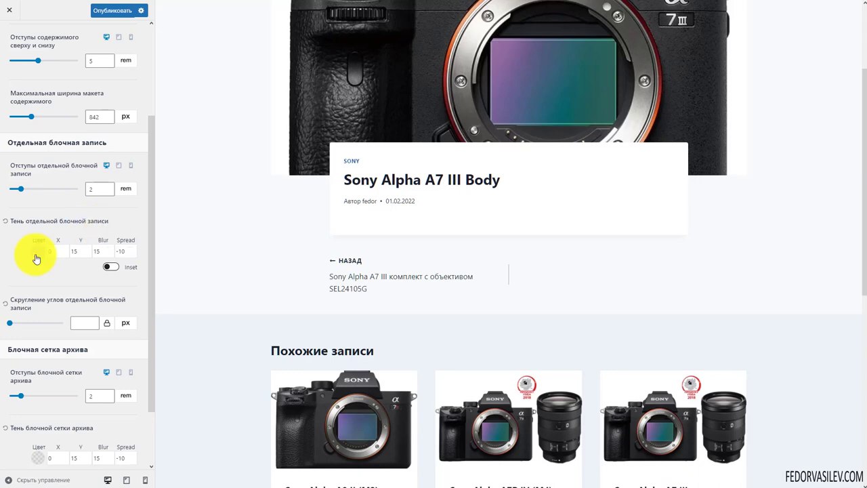
# Step: Try the inset option for the single boxed post shadow on the Sony Alpha A7 III Body post, and switch it off again
pyautogui.scroll(-1, 13, 222)
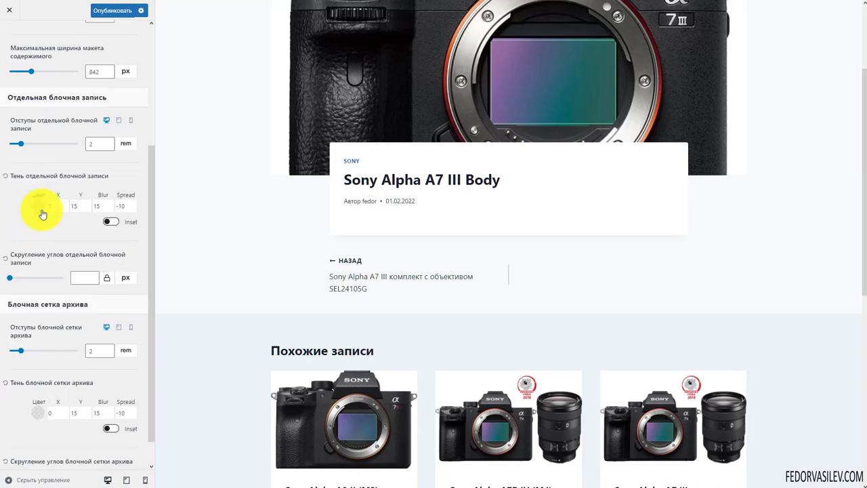
pyautogui.click(108, 223)
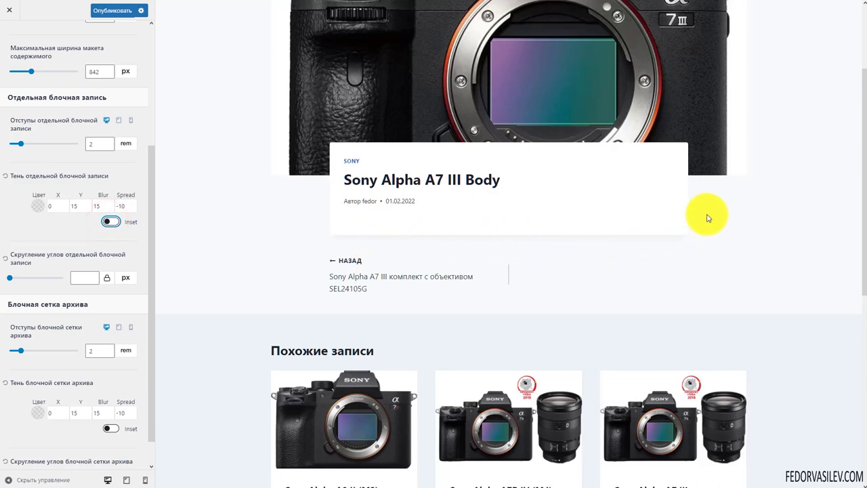
pyautogui.scroll(-8, 610, 251)
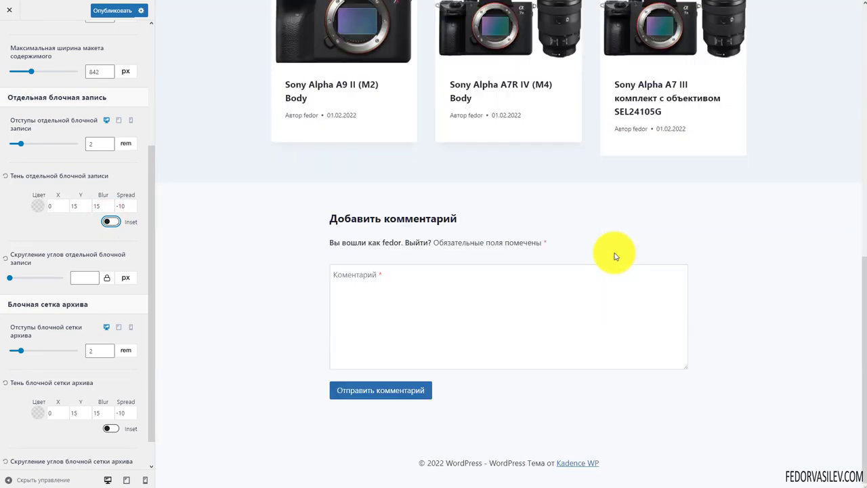
pyautogui.scroll(7, 614, 257)
pyautogui.scroll(-1, 397, 316)
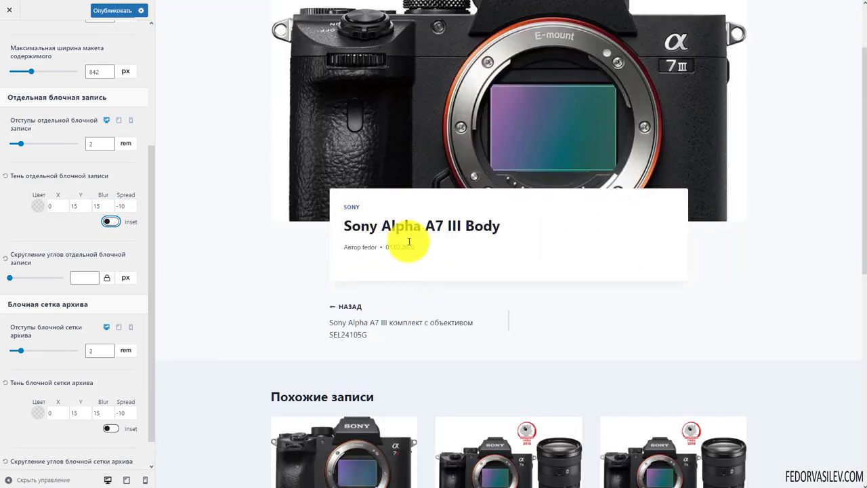
pyautogui.scroll(1, 409, 242)
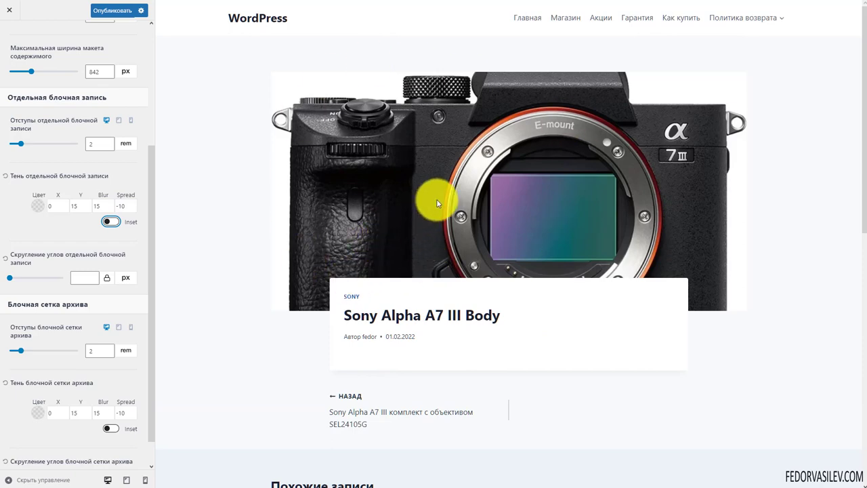
pyautogui.scroll(-1, 445, 176)
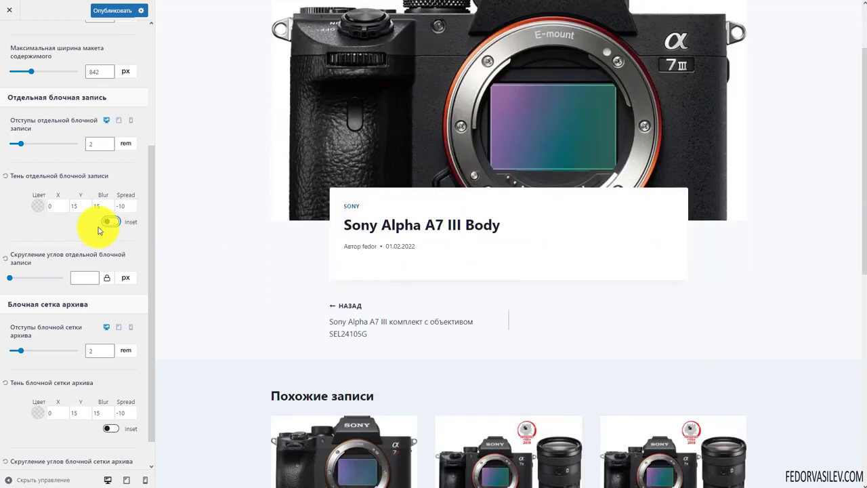
pyautogui.click(112, 223)
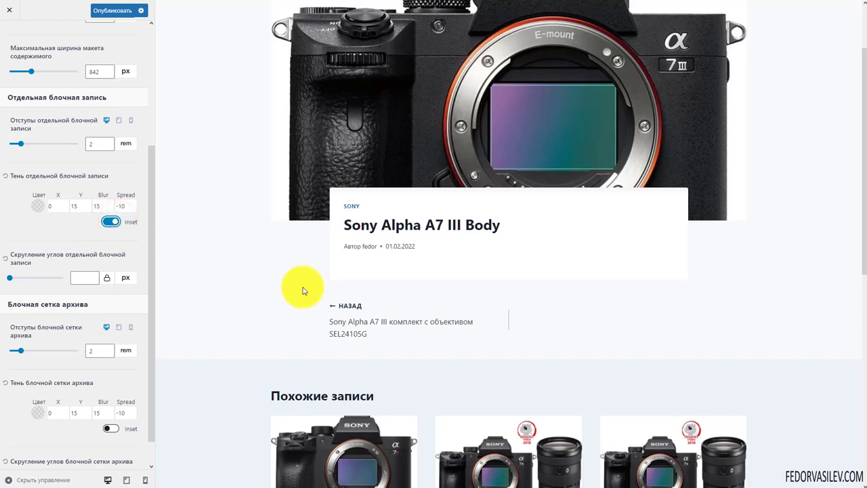
# Step: Darken the single boxed post shadow by raising the opacity of its black color
pyautogui.click(42, 210)
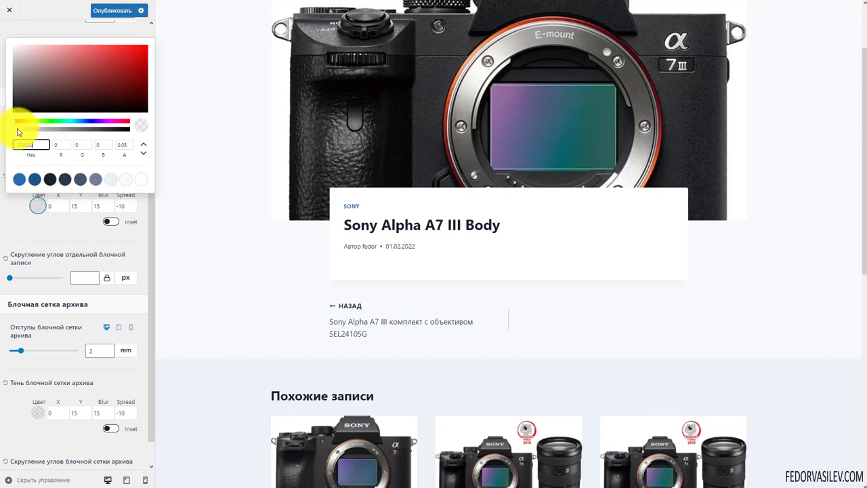
pyautogui.moveTo(27, 133); pyautogui.dragTo(97, 132)
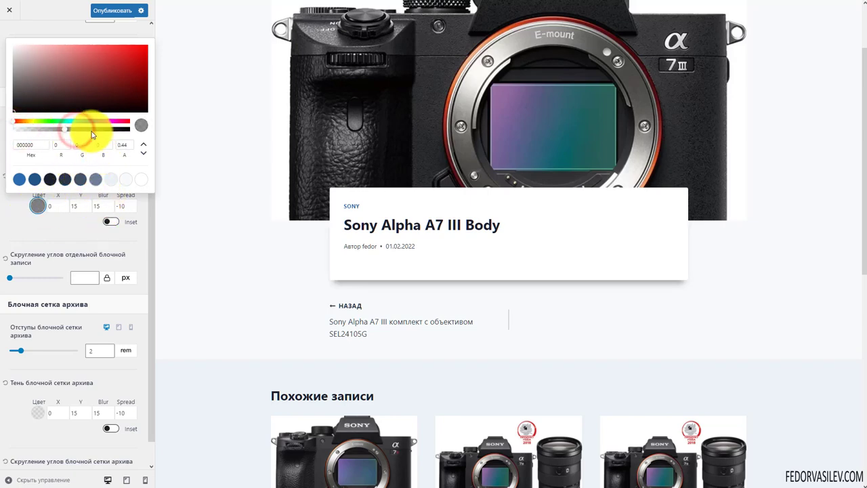
pyautogui.click(89, 129)
pyautogui.click(55, 237)
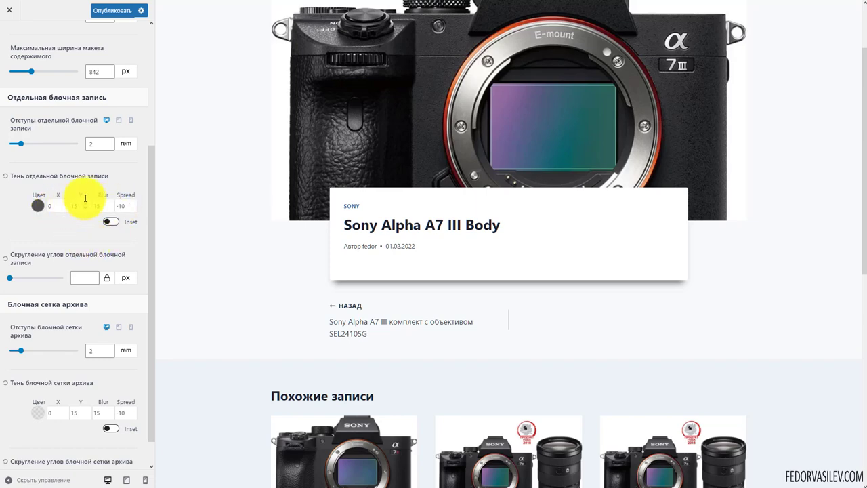
# Step: Preview the Как купить page and examine the shadow around its content box from top to bottom
pyautogui.click(118, 9)
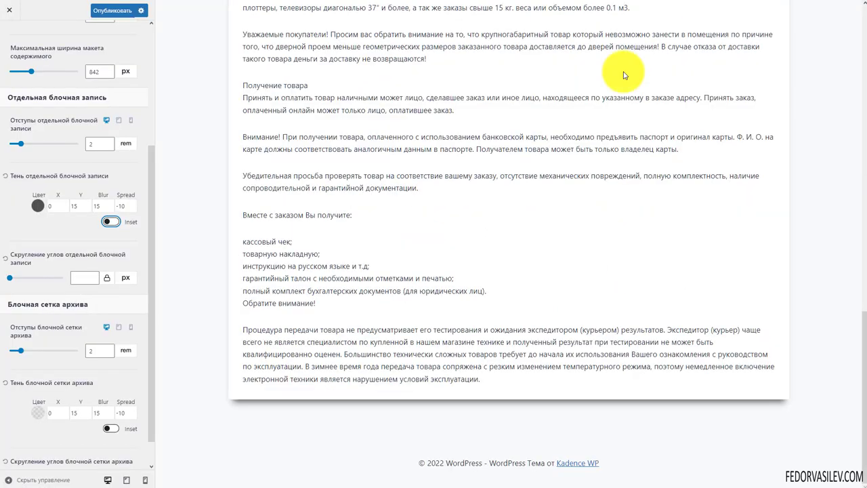
pyautogui.scroll(15, 422, 227)
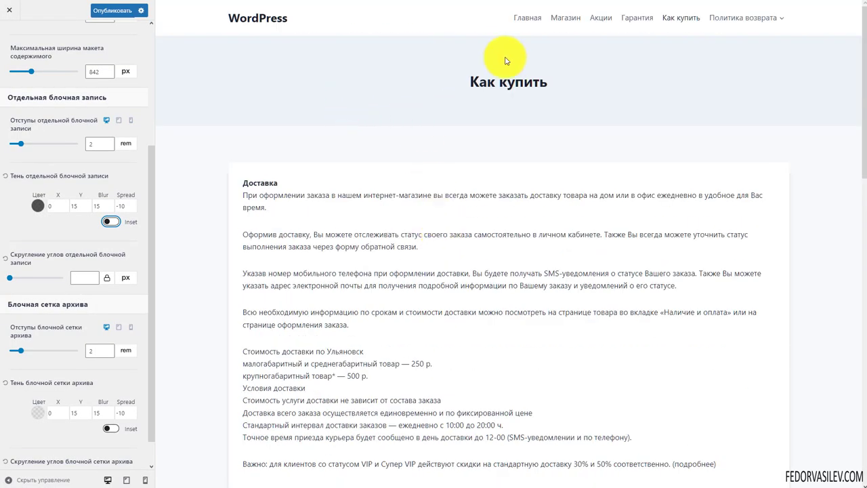
pyautogui.scroll(-1, 295, 169)
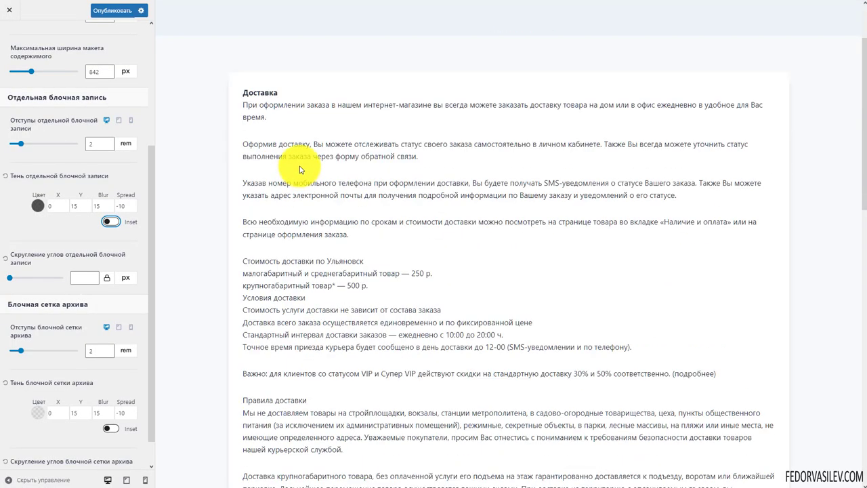
pyautogui.scroll(-10, 630, 93)
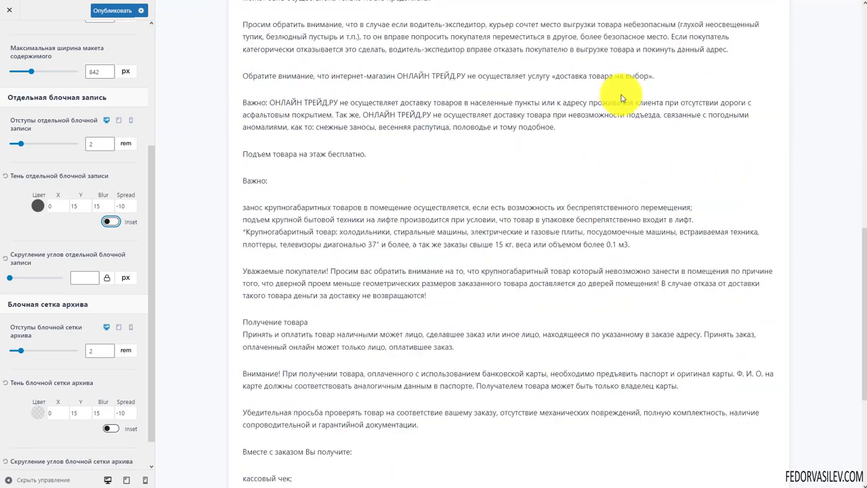
pyautogui.scroll(12, 809, 164)
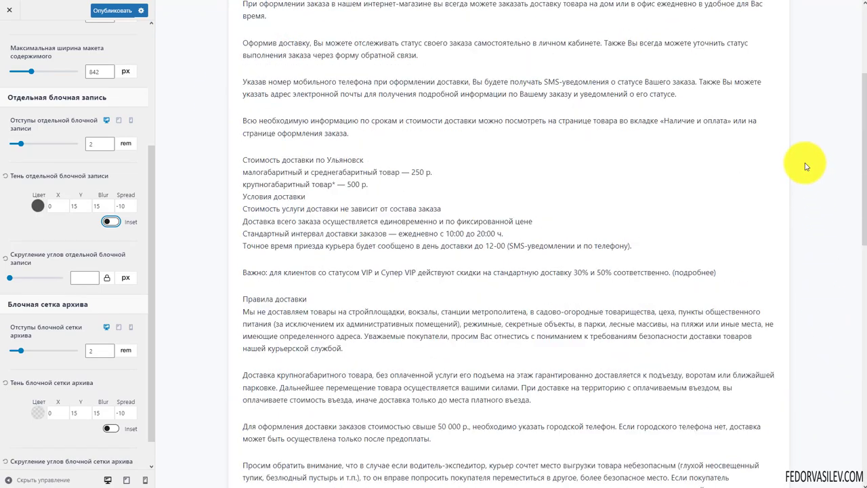
pyautogui.scroll(-9, 467, 156)
pyautogui.scroll(-3, 467, 155)
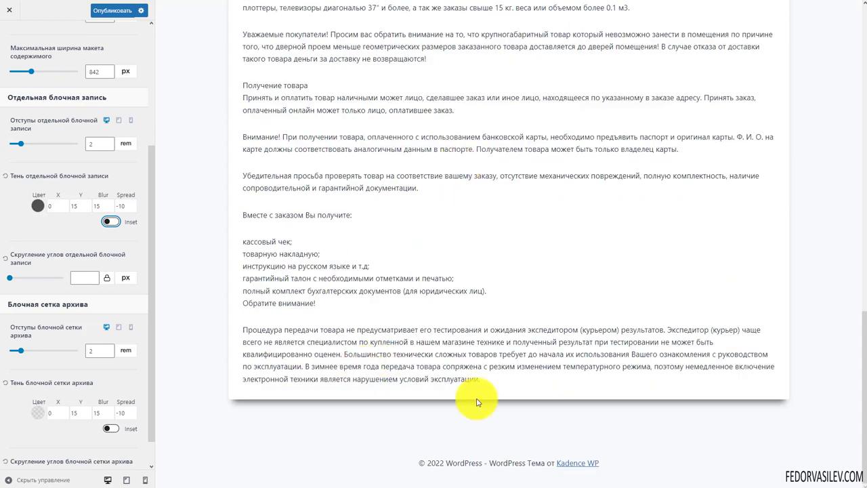
# Step: Try the inset shadow on the Как купить page's content box, turn it off, and compare the box edges
pyautogui.click(111, 222)
pyautogui.scroll(10, 252, 280)
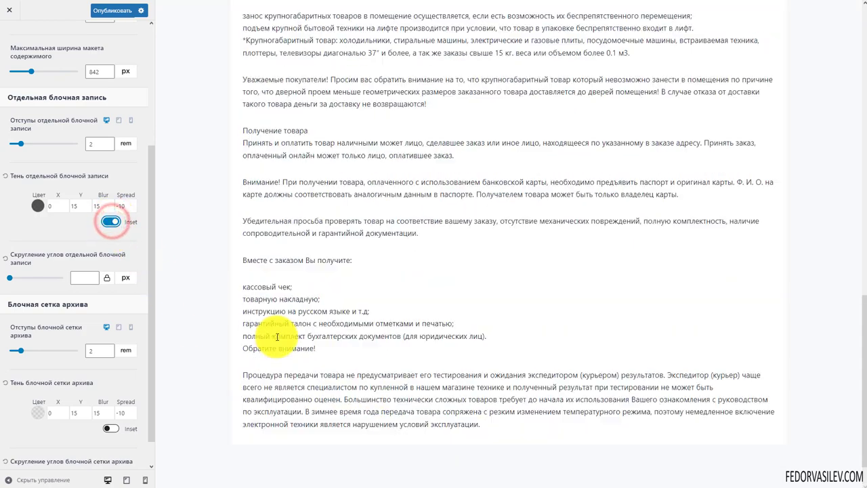
pyautogui.click(109, 222)
pyautogui.scroll(-5, 375, 242)
pyautogui.scroll(-9, 375, 242)
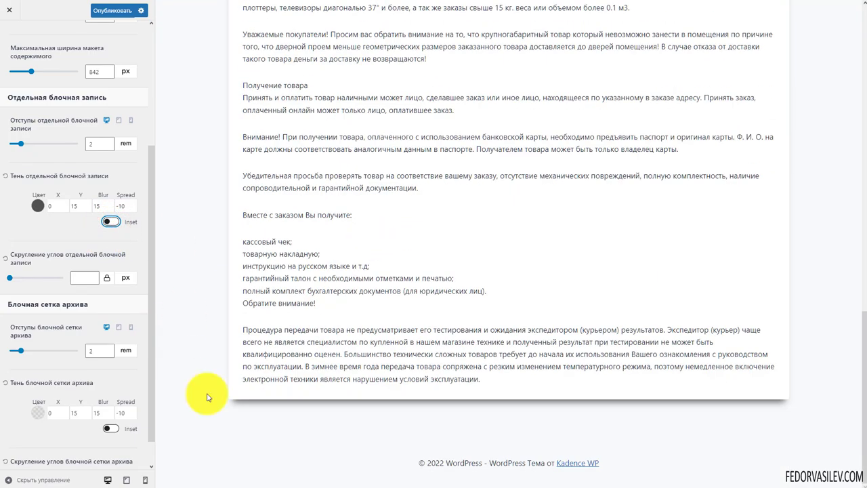
pyautogui.scroll(15, 606, 395)
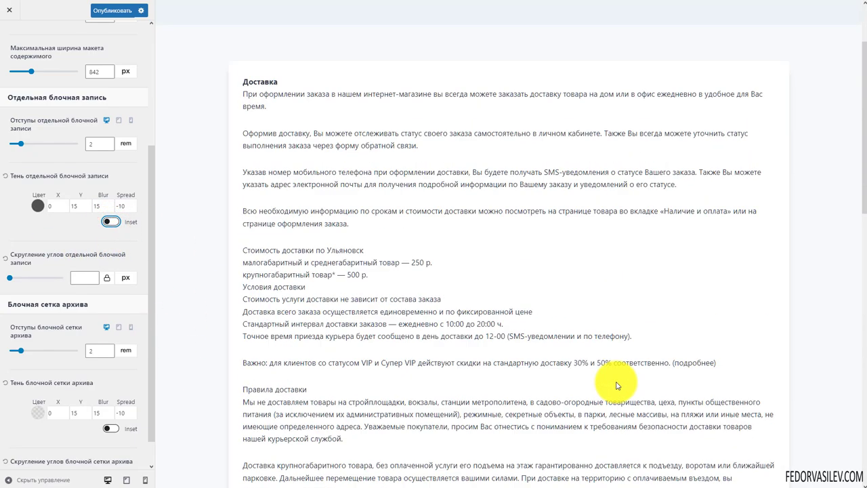
# Step: Try a 68 px corner radius for the single boxed post and check the upper and lower corners of the page's box
pyautogui.scroll(-5, 335, 268)
pyautogui.scroll(-9, 297, 253)
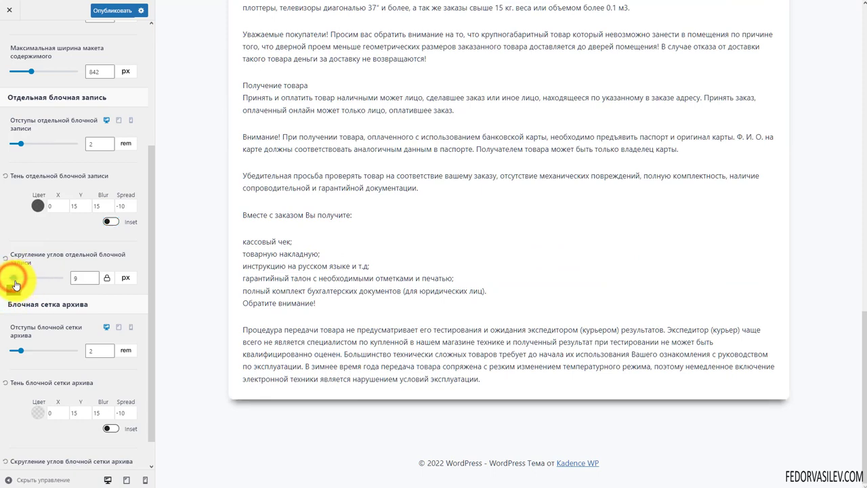
pyautogui.moveTo(22, 284); pyautogui.dragTo(40, 278)
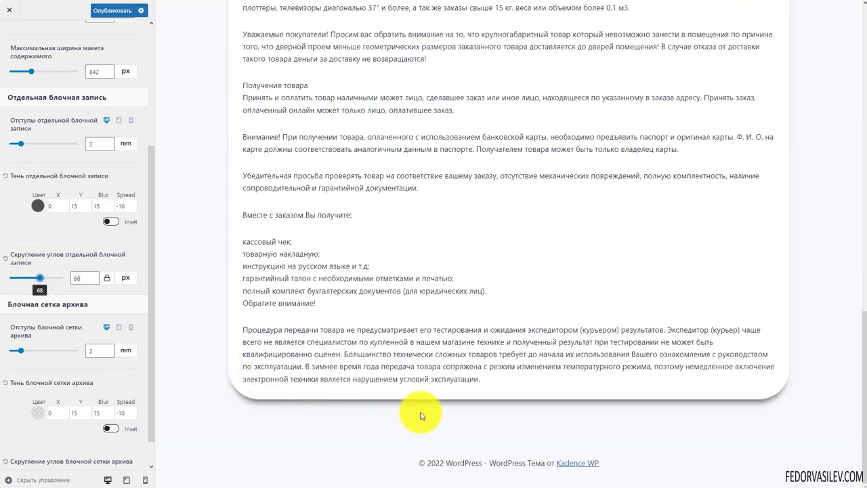
pyautogui.scroll(10, 784, 394)
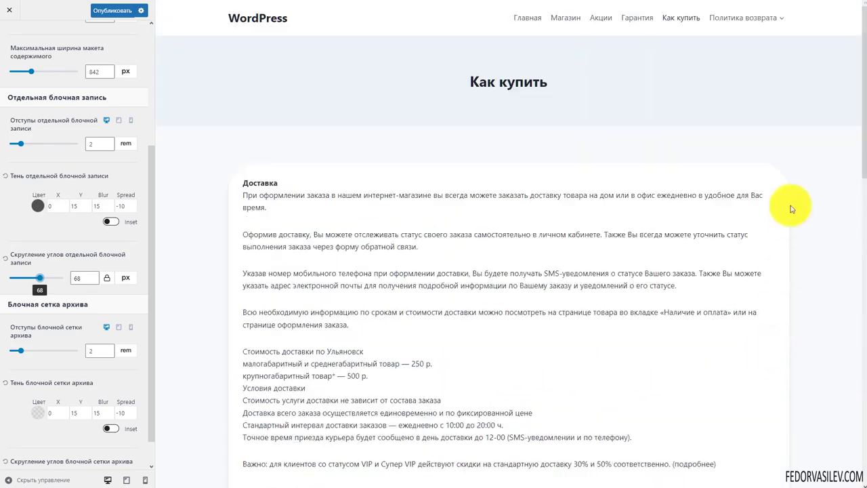
pyautogui.scroll(-10, 368, 184)
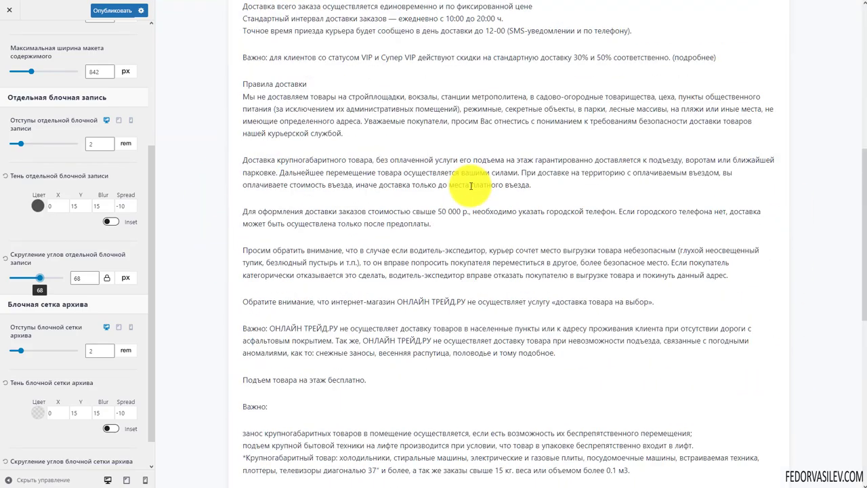
pyautogui.scroll(-3, 460, 186)
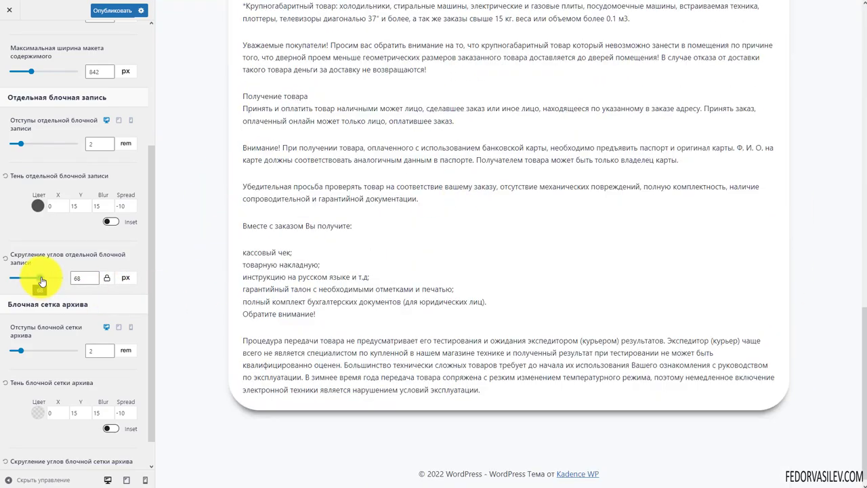
# Step: Try a 19 px corner radius for the single boxed post, check the upper corners, and return the radius to 0
pyautogui.moveTo(42, 280); pyautogui.dragTo(18, 288)
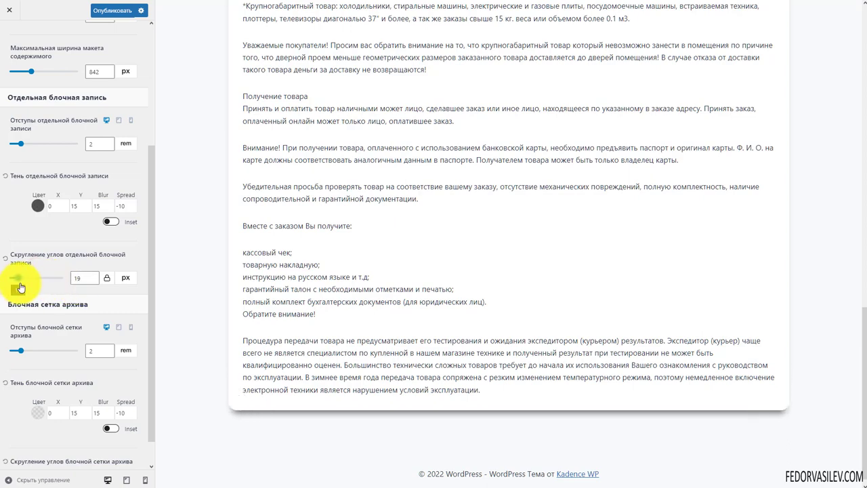
pyautogui.scroll(10, 429, 318)
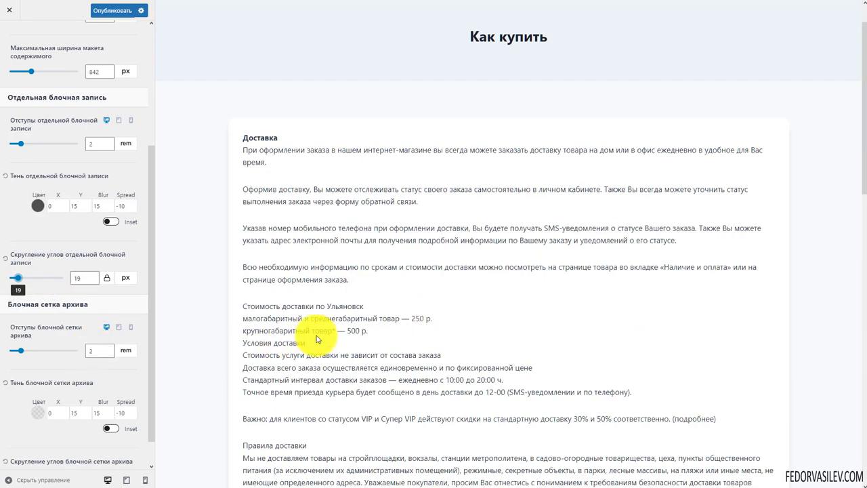
pyautogui.scroll(1, 229, 343)
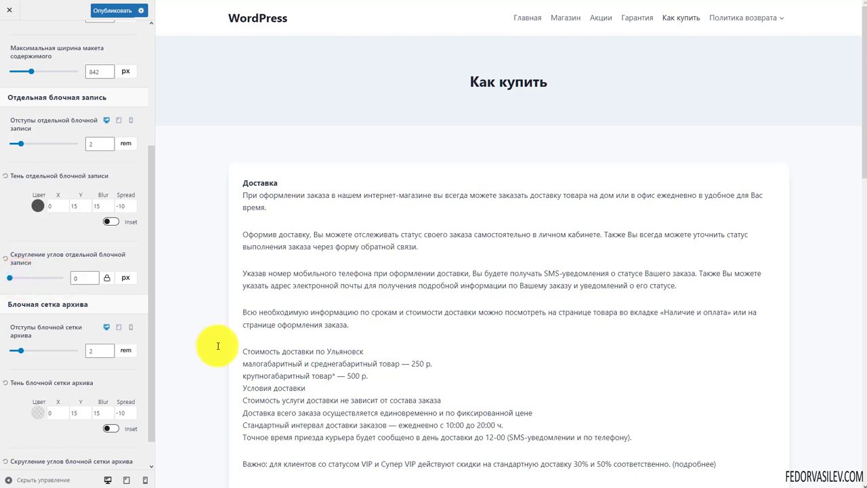
# Step: Unlink the single boxed post's corner radii, try 67 px on Top only, check the page's box, return it to 0 and relink them
pyautogui.click(107, 279)
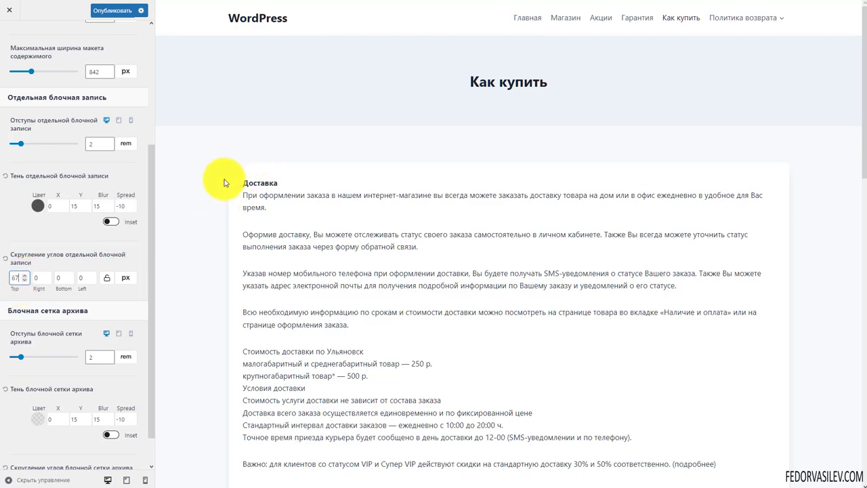
pyautogui.scroll(-10, 720, 200)
pyautogui.scroll(-2, 715, 195)
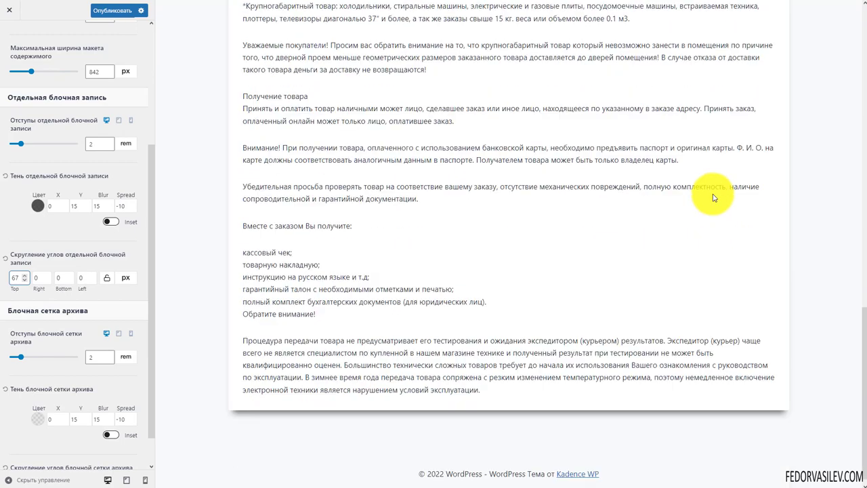
pyautogui.scroll(15, 500, 355)
pyautogui.scroll(2, 455, 312)
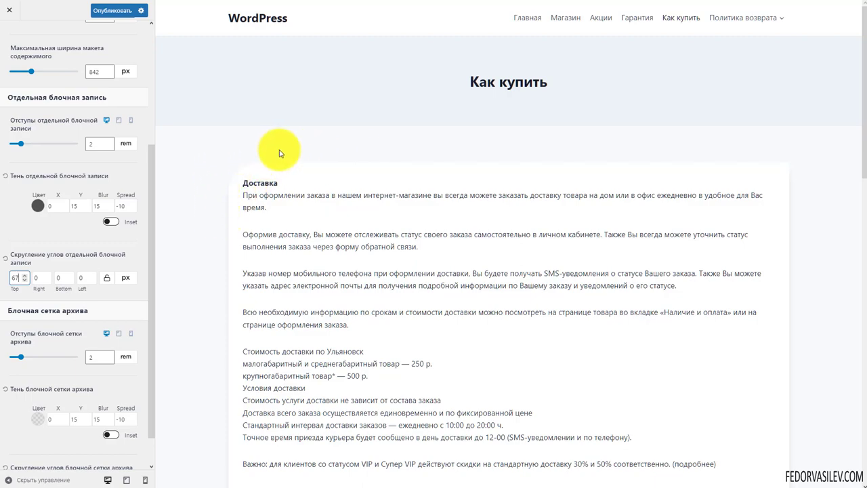
pyautogui.click(17, 277)
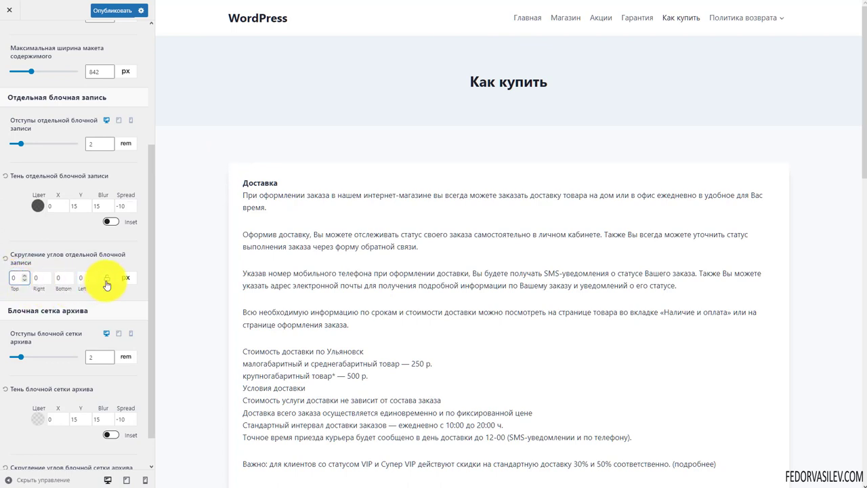
pyautogui.click(106, 280)
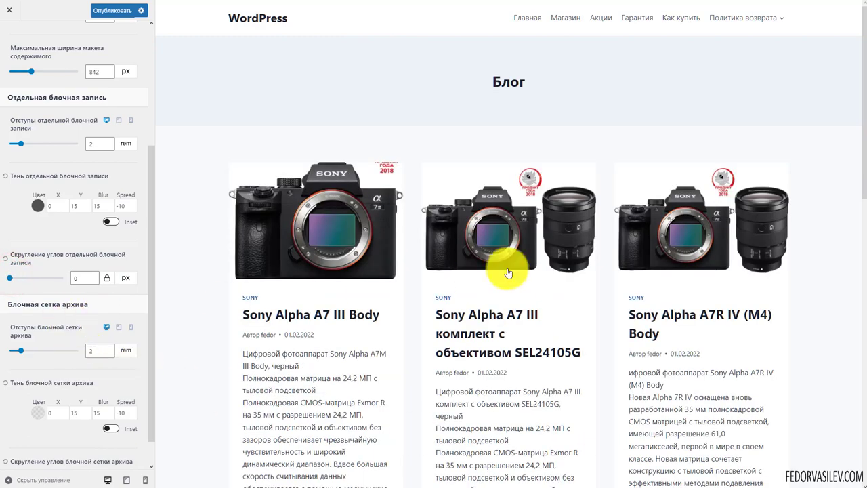
# Step: Preview the Блог page, try 0 rem padding for the archive grid boxes, check the cards, and reset the padding to its default
pyautogui.scroll(-1, 500, 271)
pyautogui.scroll(1, 513, 261)
pyautogui.scroll(-3, 468, 256)
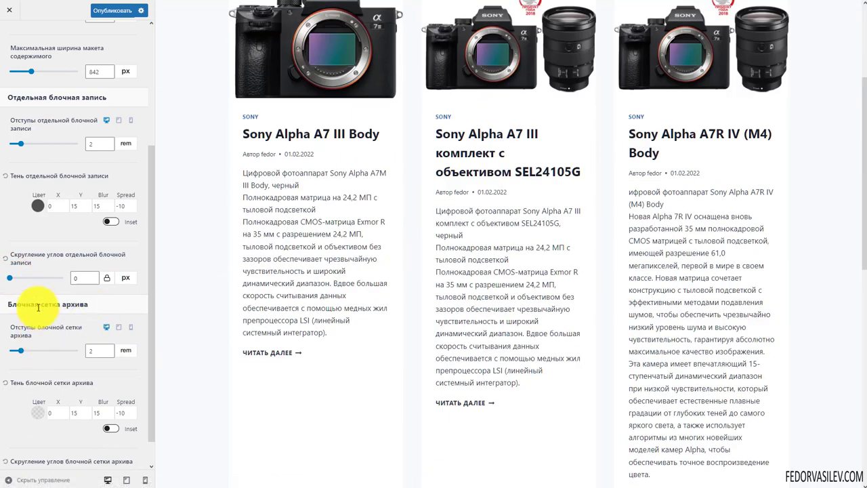
pyautogui.moveTo(25, 353)
pyautogui.mouseDown()
pyautogui.moveTo(39, 355)
pyautogui.moveTo(11, 353)
pyautogui.mouseUp()
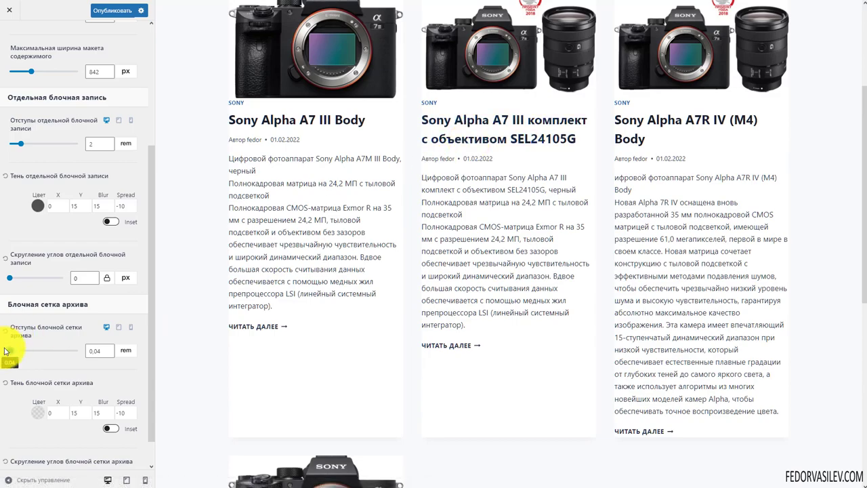
pyautogui.moveTo(11, 356); pyautogui.dragTo(9, 349)
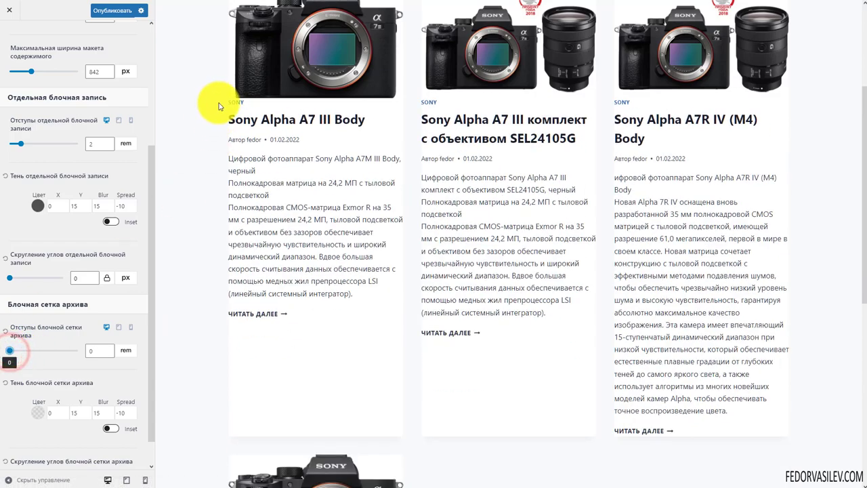
pyautogui.scroll(-5, 503, 310)
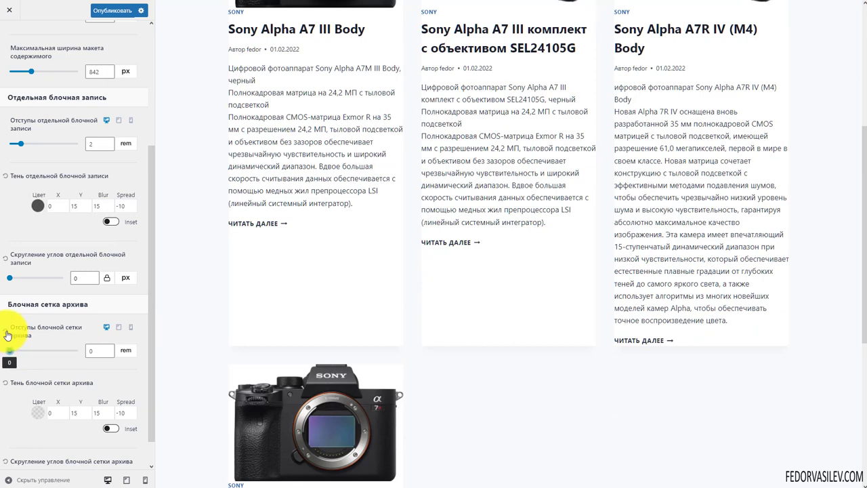
pyautogui.click(5, 332)
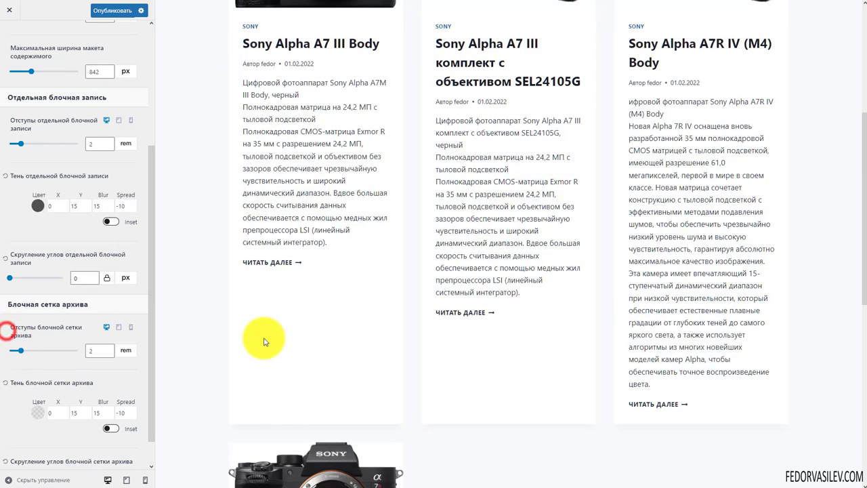
# Step: Try the inset shadow on the archive grid boxes, compare the card edges on the Блог page, and turn it off
pyautogui.scroll(-1, 67, 260)
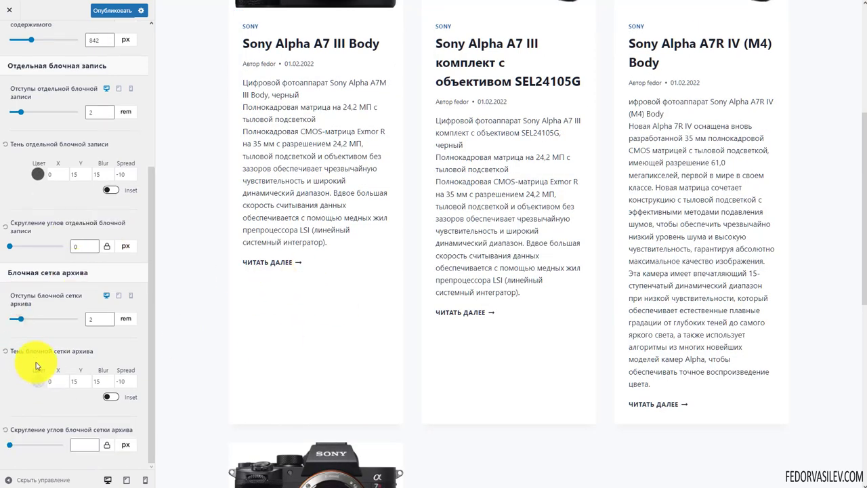
pyautogui.click(112, 397)
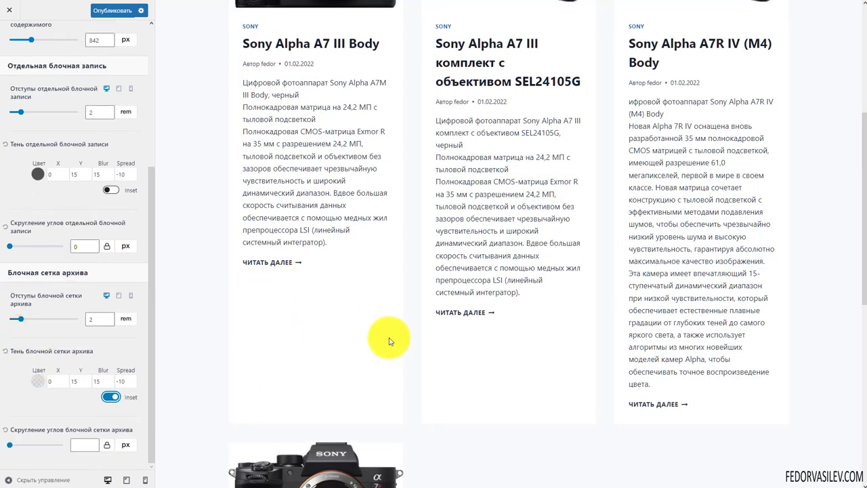
pyautogui.scroll(-2, 407, 305)
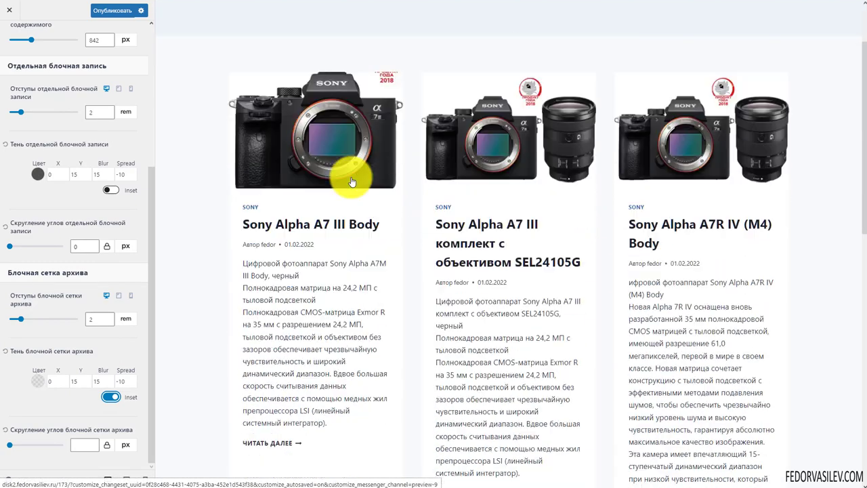
pyautogui.click(110, 398)
# Step: Set the archive grid shadow color to black 000000 with 0.56 opacity and check the shadows around the blog cards
pyautogui.click(38, 388)
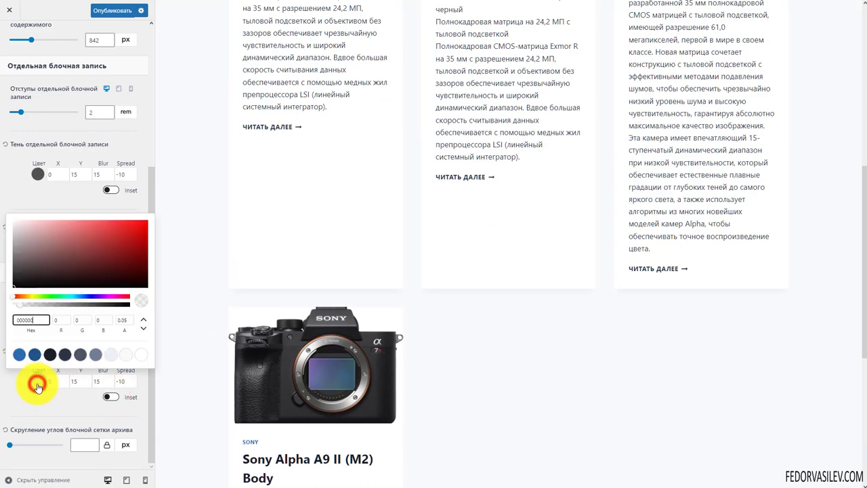
pyautogui.click(78, 304)
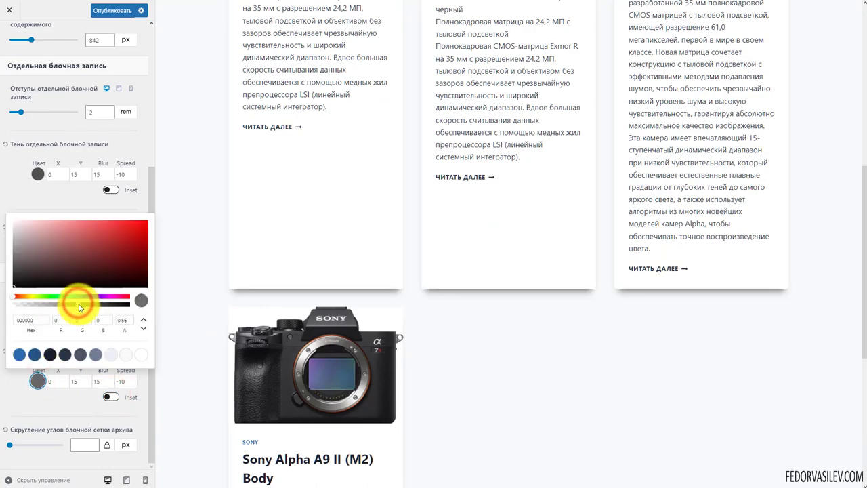
pyautogui.click(374, 359)
pyautogui.scroll(2, 619, 344)
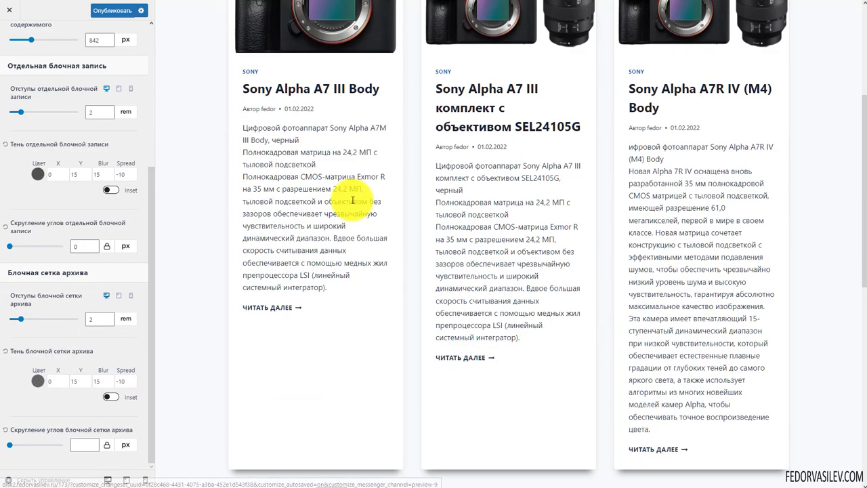
pyautogui.scroll(-4, 352, 200)
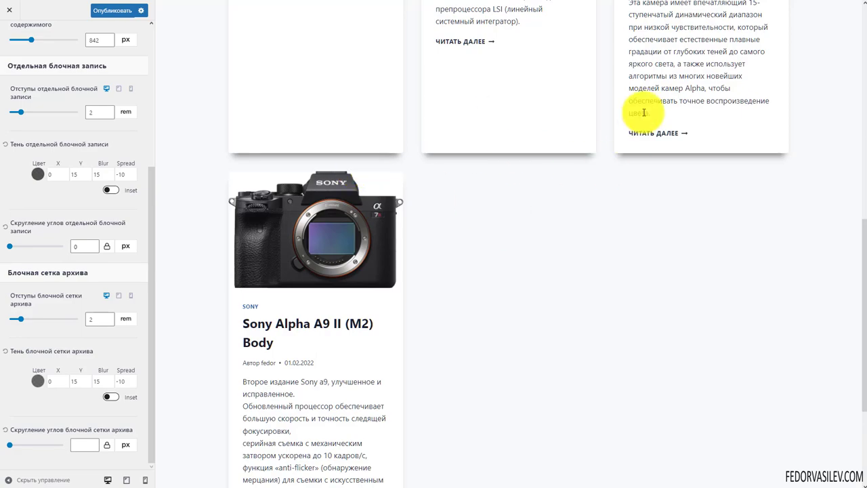
pyautogui.scroll(4, 512, 210)
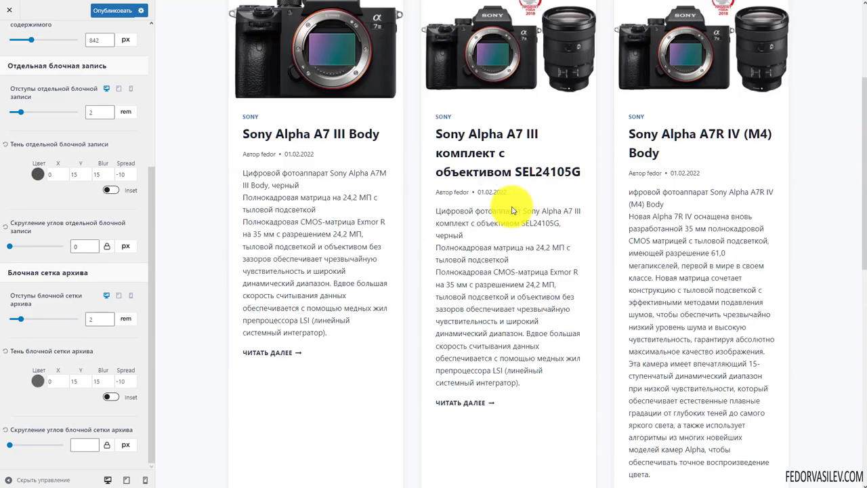
pyautogui.scroll(-1, 512, 210)
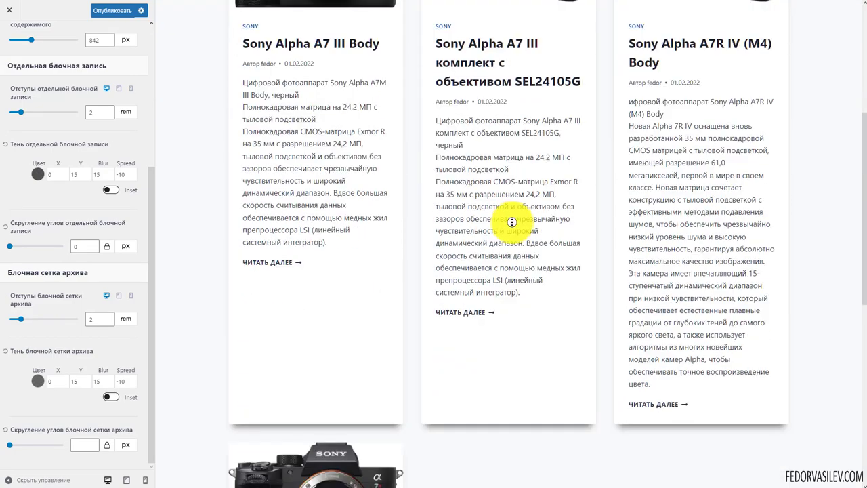
pyautogui.scroll(1, 513, 221)
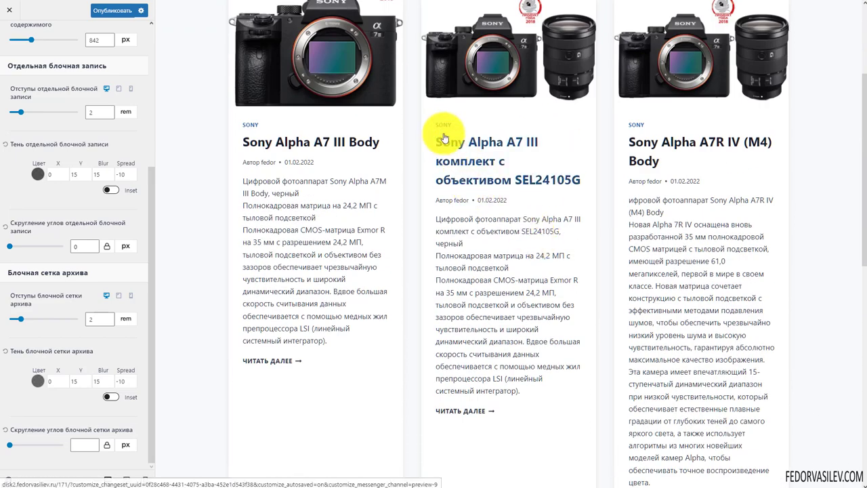
# Step: Preview the Sony Alpha A7 III комплект с объективом SEL24105G post and examine the shadows on its box and the Похожие записи cards
pyautogui.click(441, 139)
pyautogui.scroll(-2, 474, 149)
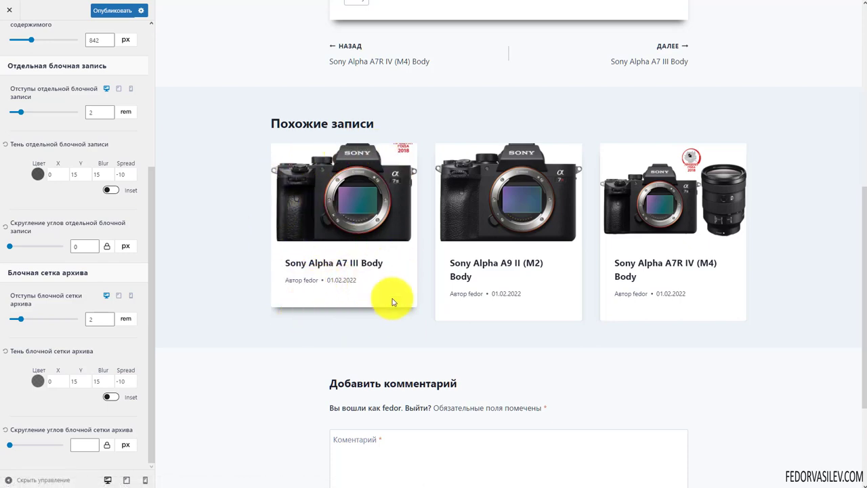
pyautogui.scroll(3, 271, 221)
pyautogui.scroll(3, 378, 224)
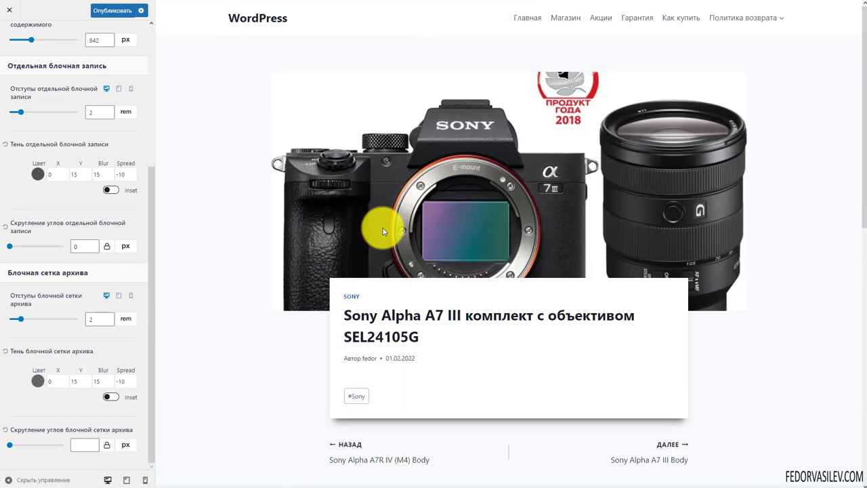
pyautogui.scroll(-4, 381, 224)
pyautogui.scroll(-4, 382, 221)
pyautogui.scroll(4, 377, 217)
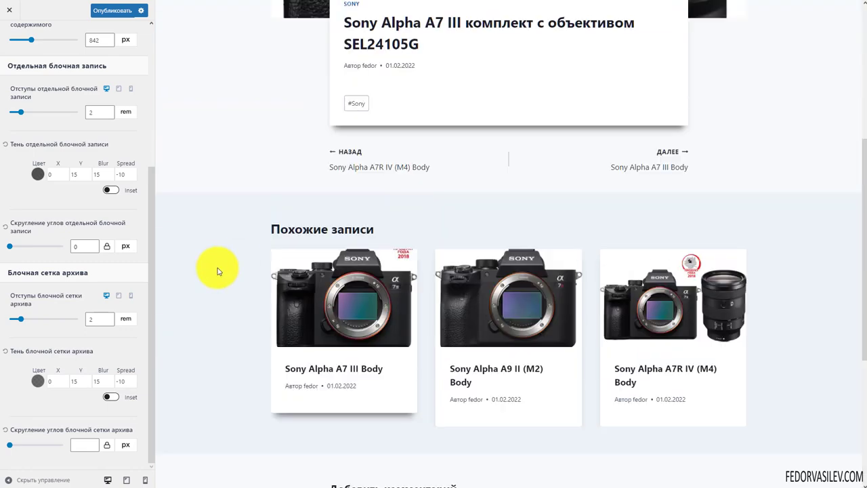
# Step: Try a 36 px corner radius for the archive grid boxes, check the blog cards' corners, and reset the radius
pyautogui.scroll(-5, 359, 324)
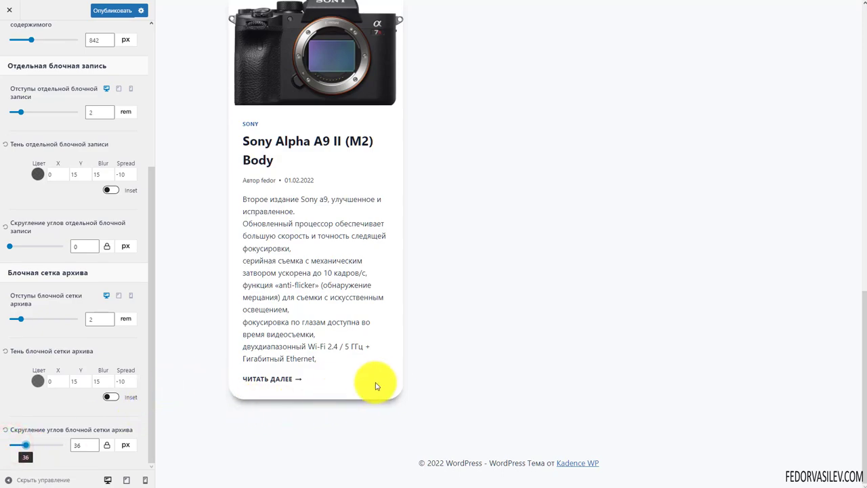
pyautogui.scroll(3, 377, 386)
pyautogui.scroll(6, 393, 188)
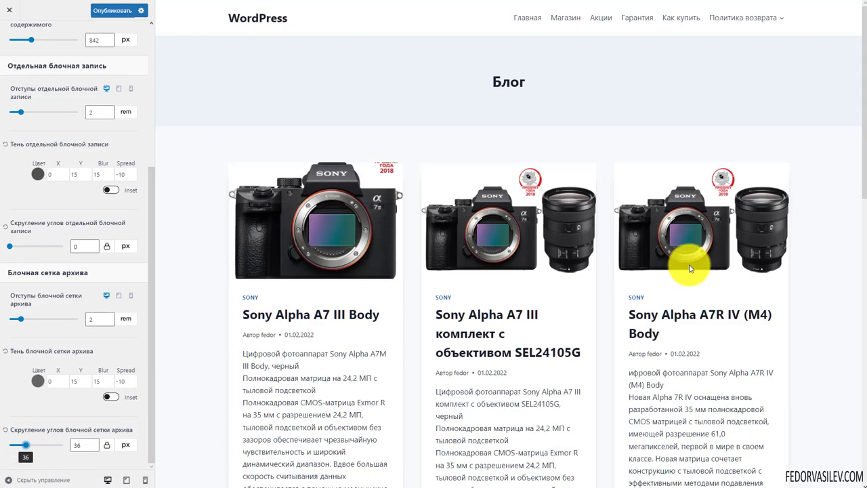
pyautogui.scroll(-7, 600, 194)
pyautogui.scroll(3, 617, 224)
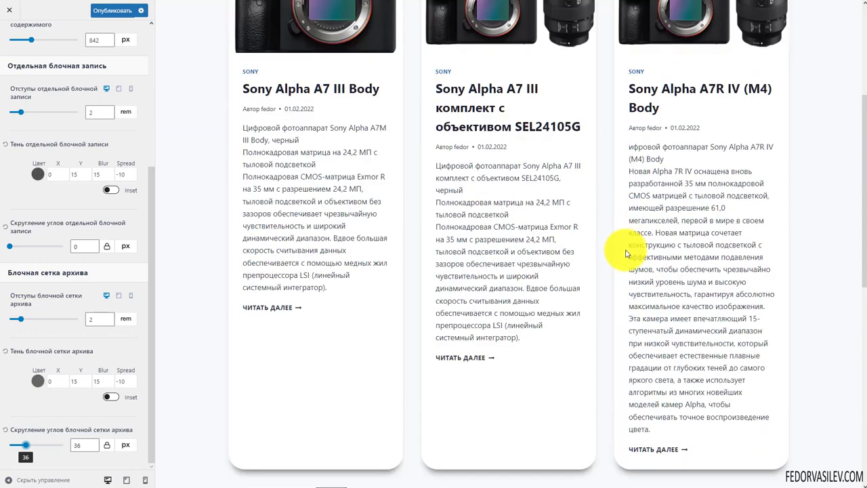
pyautogui.moveTo(637, 159); pyautogui.dragTo(700, 415)
pyautogui.scroll(-1, 690, 269)
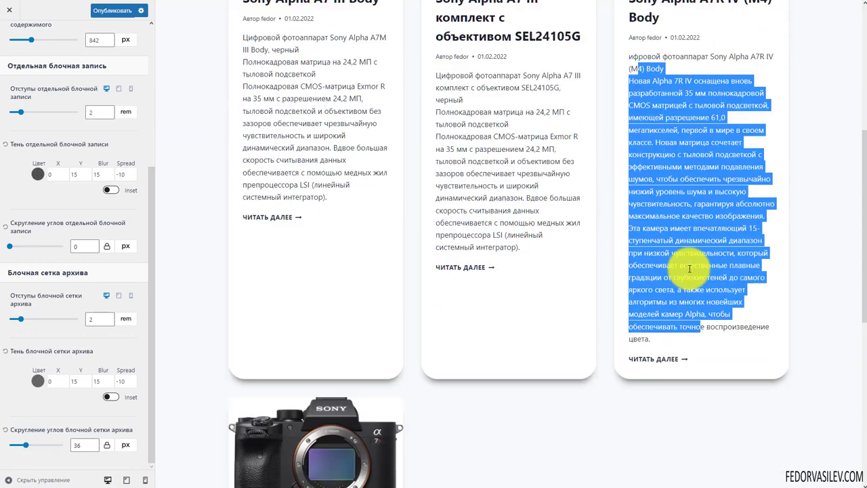
pyautogui.scroll(-2, 690, 269)
pyautogui.scroll(3, 554, 304)
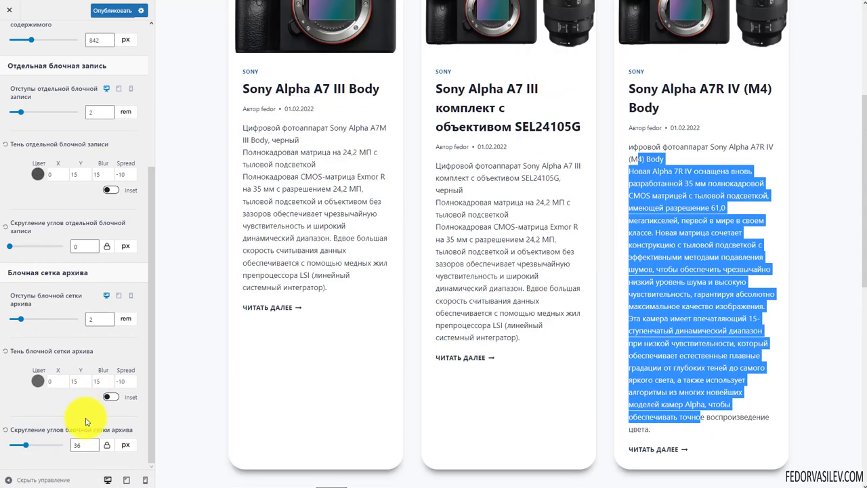
pyautogui.click(7, 430)
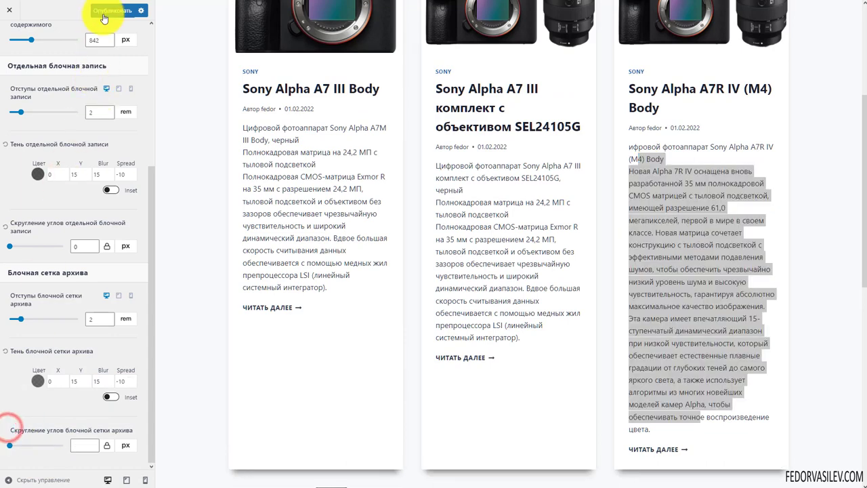
# Step: Publish the layout changes and return to the Основные settings list
pyautogui.click(108, 11)
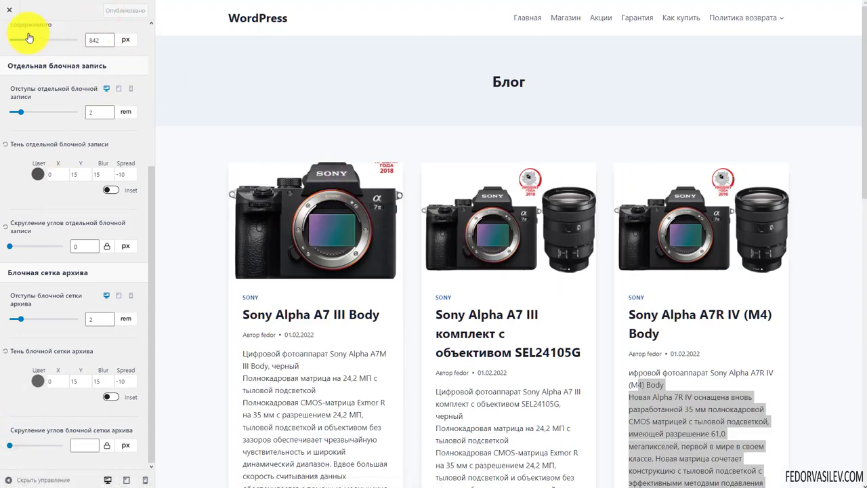
pyautogui.scroll(3, 63, 175)
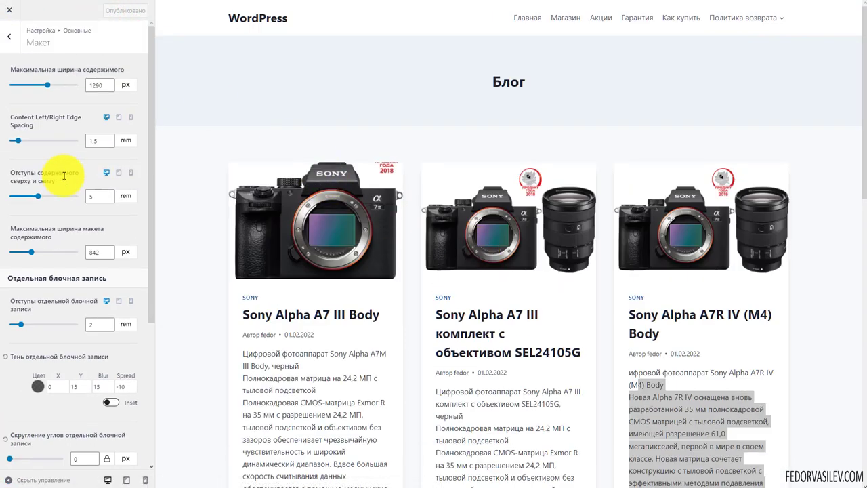
pyautogui.click(12, 42)
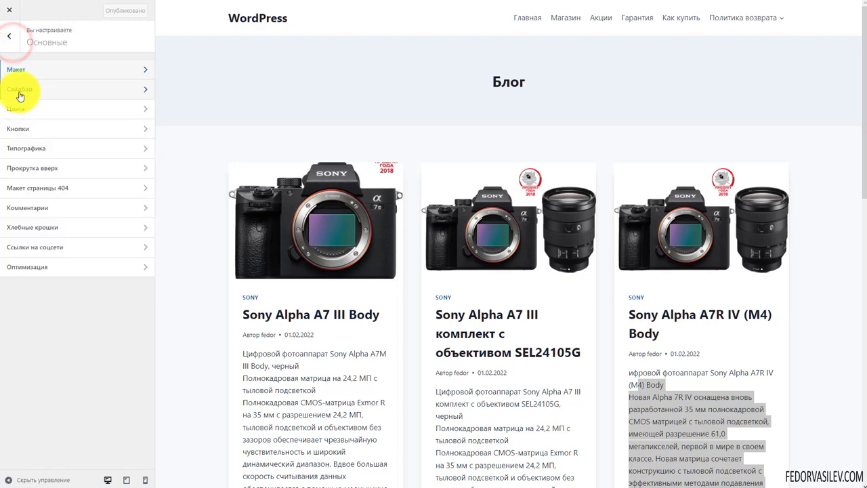
# Step: Look through the Сайдбар and Макет settings and return to the Основные section list
pyautogui.click(21, 94)
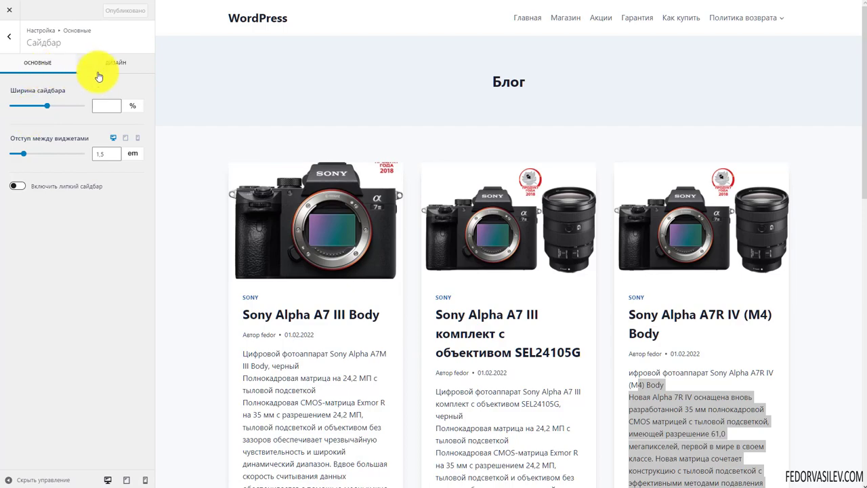
pyautogui.click(25, 70)
pyautogui.click(10, 41)
pyautogui.click(25, 69)
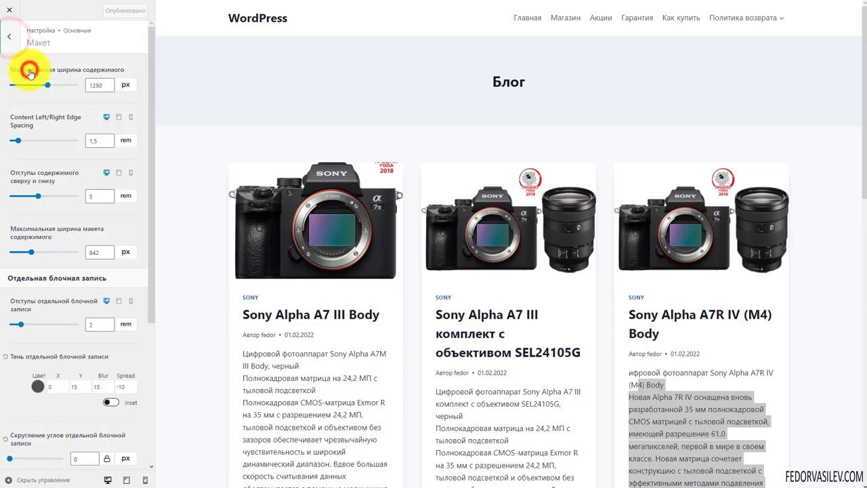
pyautogui.click(12, 41)
pyautogui.scroll(-3, 376, 128)
pyautogui.scroll(4, 377, 128)
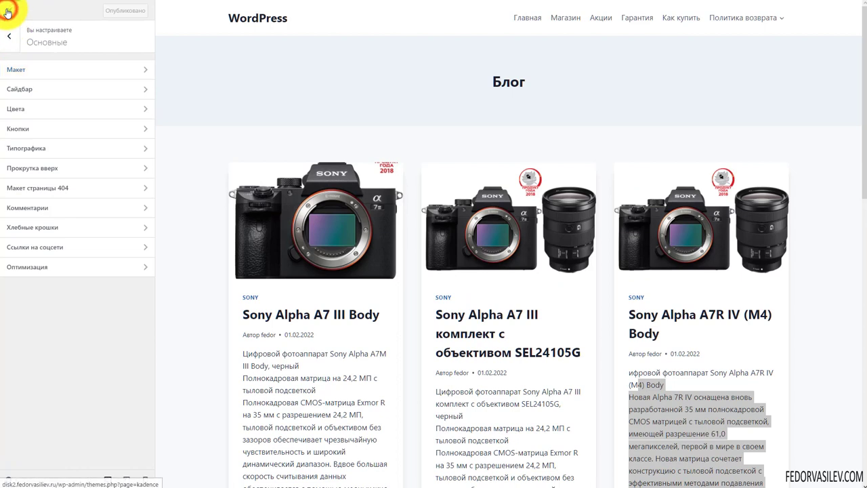
# Step: Leave the customizer, open the Виджеты page and look through the sidebar, footer and Неактивные виджеты areas
pyautogui.click(7, 12)
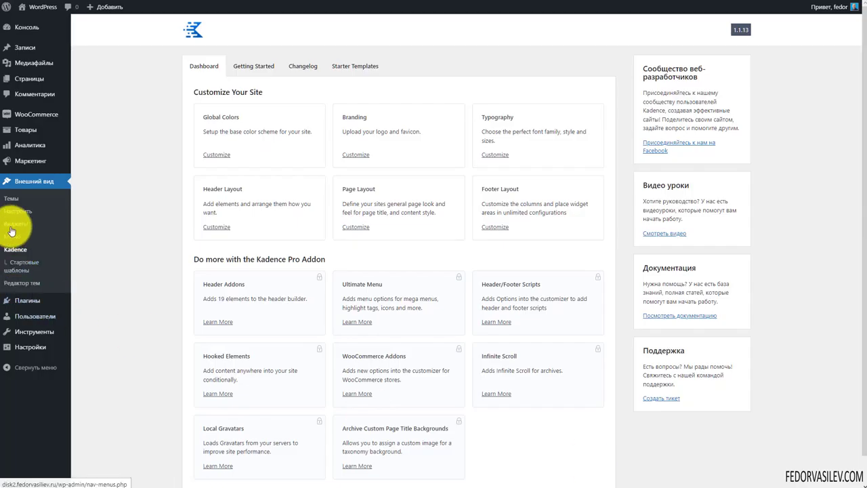
pyautogui.click(15, 223)
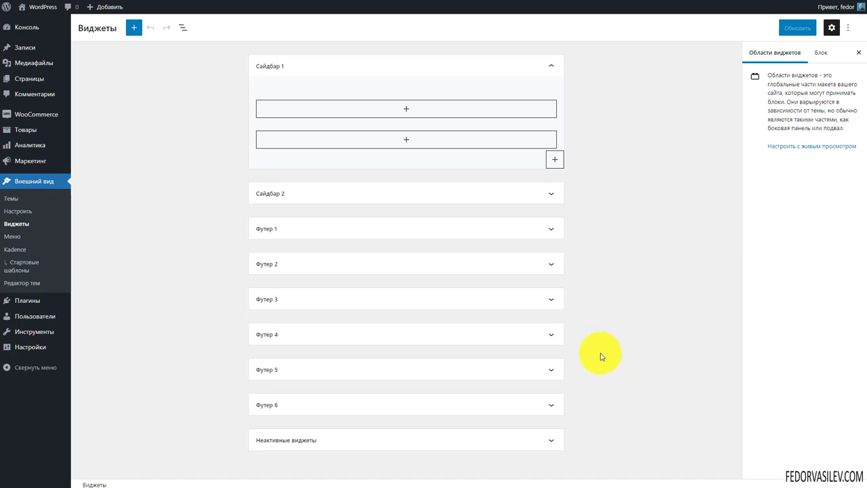
pyautogui.click(438, 65)
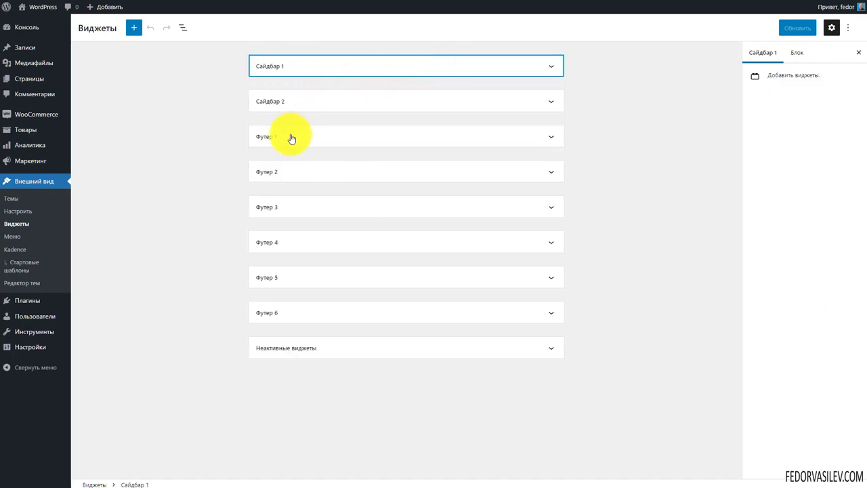
pyautogui.click(260, 314)
pyautogui.click(262, 313)
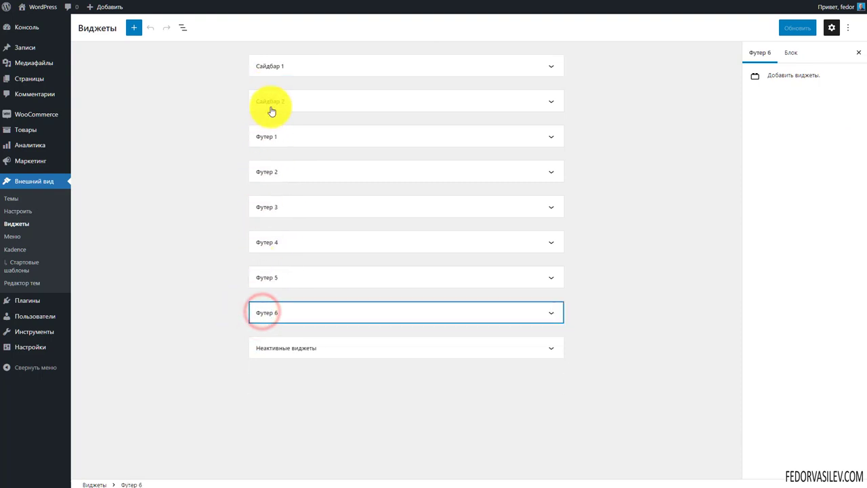
pyautogui.click(284, 352)
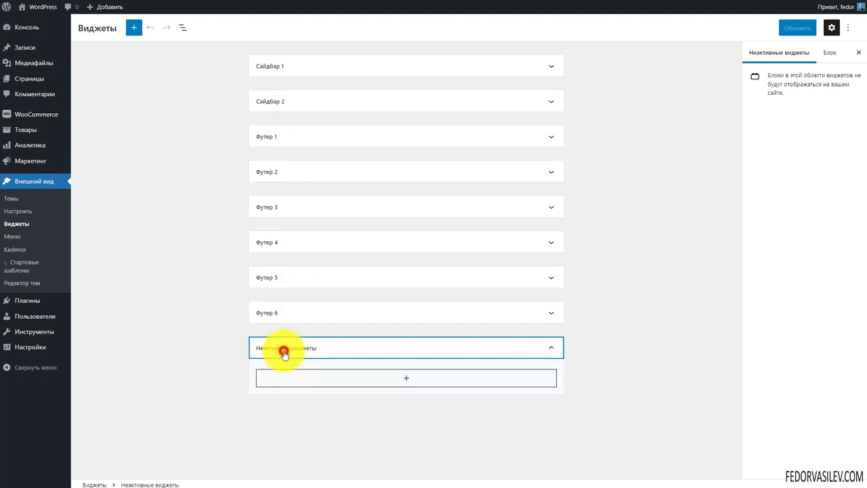
pyautogui.click(274, 352)
# Step: Browse the full block library for Сайдбар 1 and place the Вход/выход block in its first empty slot
pyautogui.click(280, 67)
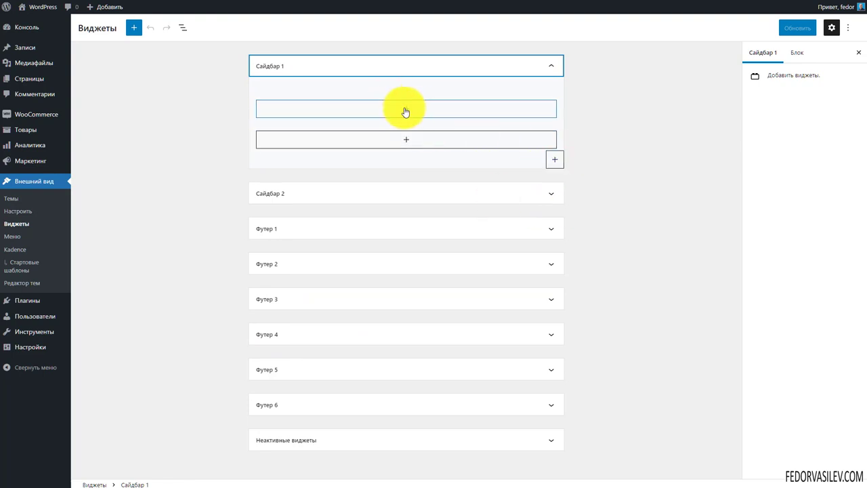
pyautogui.click(551, 160)
pyautogui.click(541, 319)
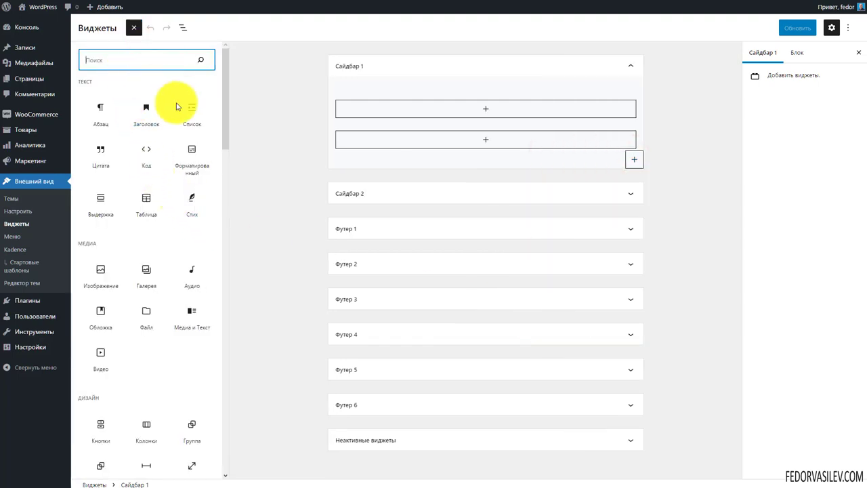
pyautogui.scroll(-15, 170, 133)
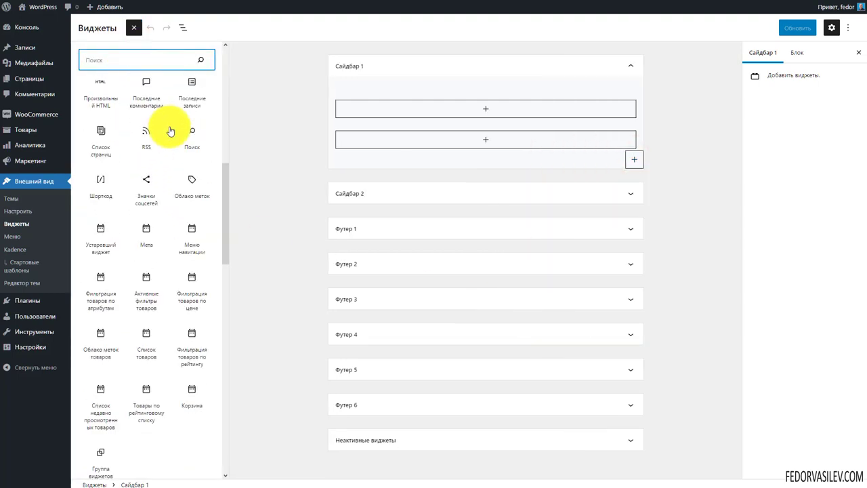
pyautogui.scroll(-5, 170, 131)
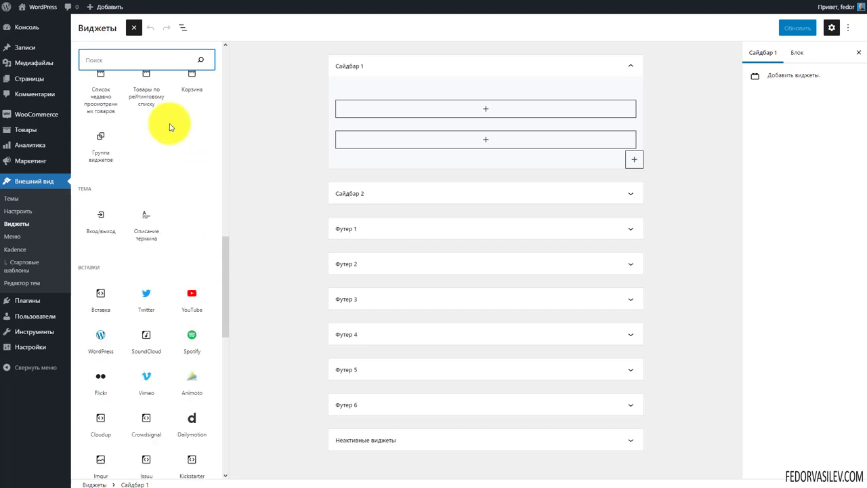
pyautogui.scroll(-4, 170, 128)
pyautogui.scroll(7, 171, 123)
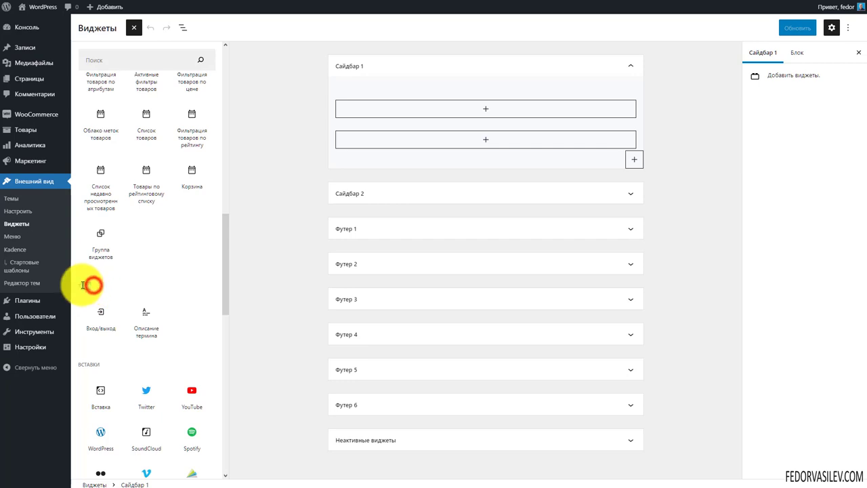
pyautogui.moveTo(84, 285); pyautogui.dragTo(92, 285)
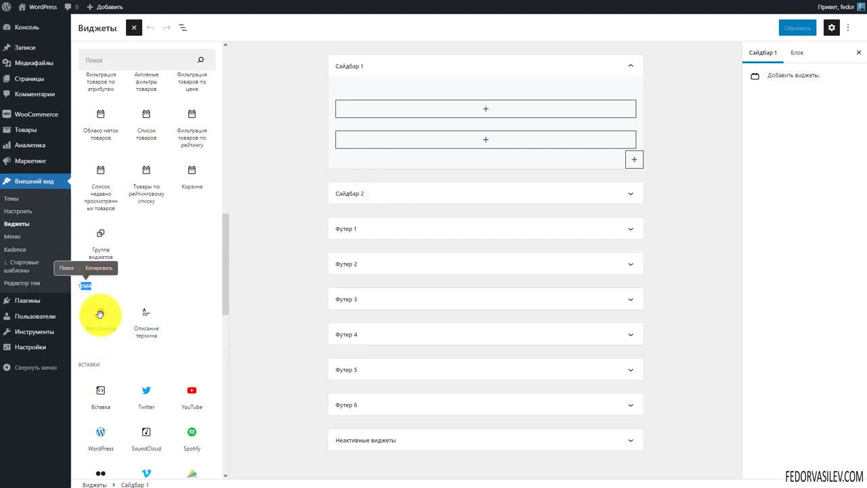
pyautogui.moveTo(100, 314); pyautogui.dragTo(479, 110)
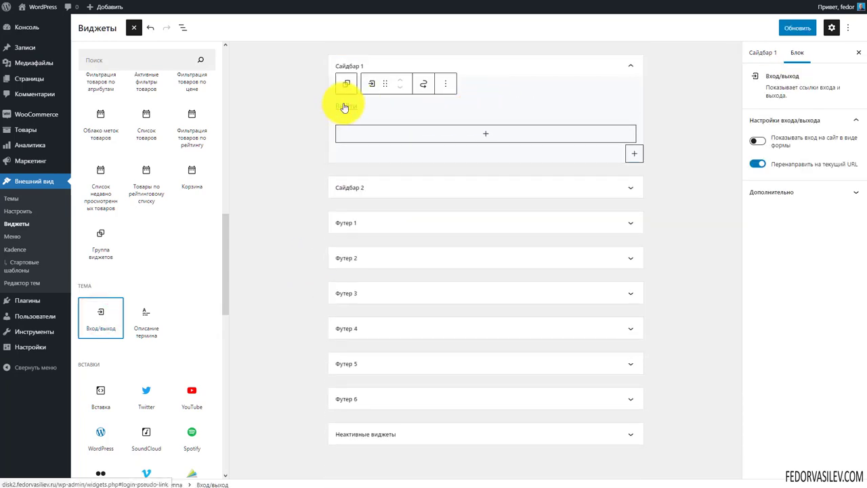
# Step: Add the Описание термина block to Сайдбар 1 and make the Вход/выход block show the login as a form
pyautogui.moveTo(146, 319); pyautogui.dragTo(454, 139)
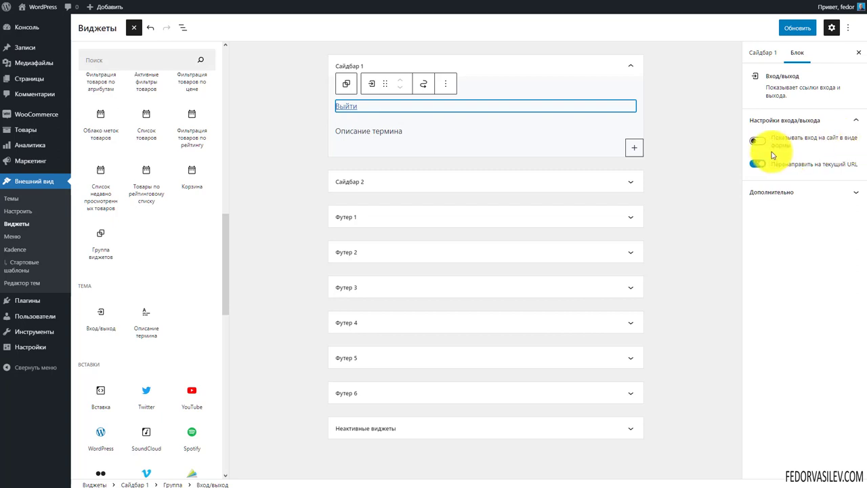
pyautogui.click(760, 144)
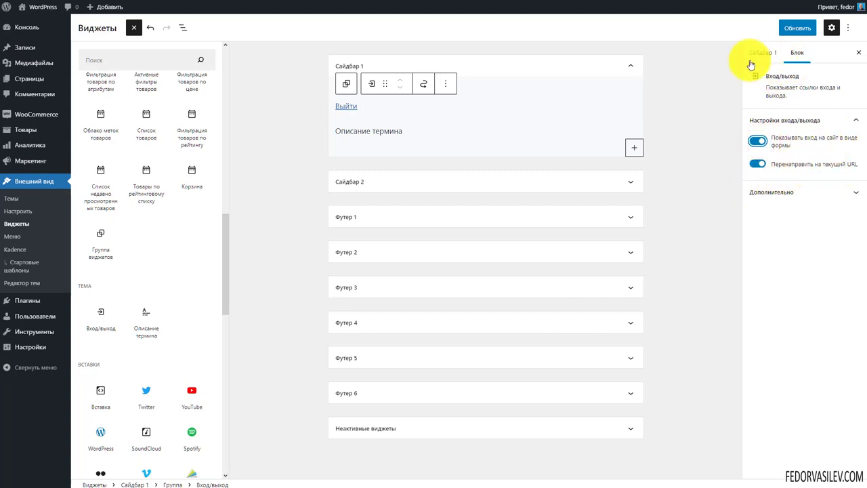
pyautogui.click(433, 132)
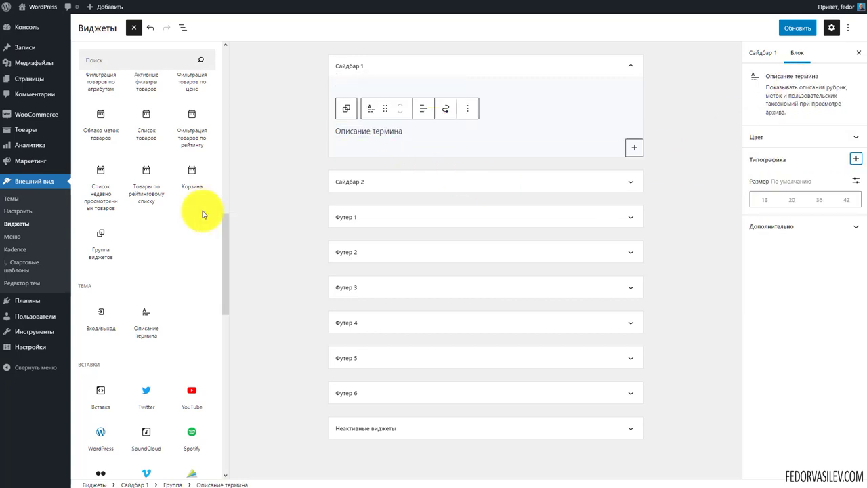
# Step: Add the Календарь block to Сайдбар 1 and save the widget changes
pyautogui.scroll(1, 182, 236)
pyautogui.scroll(6, 182, 236)
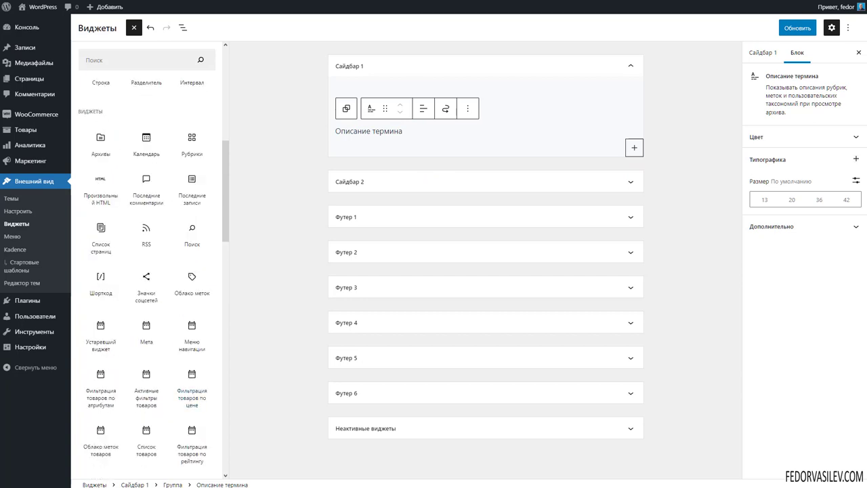
pyautogui.scroll(1, 96, 212)
pyautogui.click(146, 181)
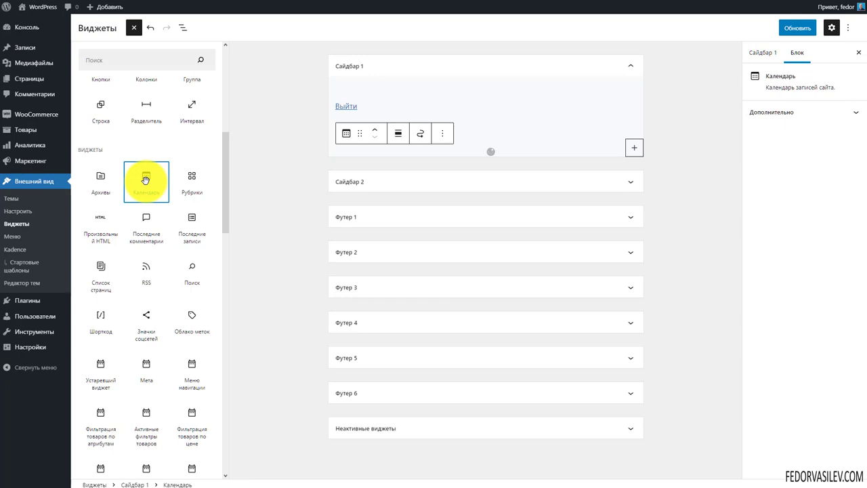
pyautogui.click(509, 137)
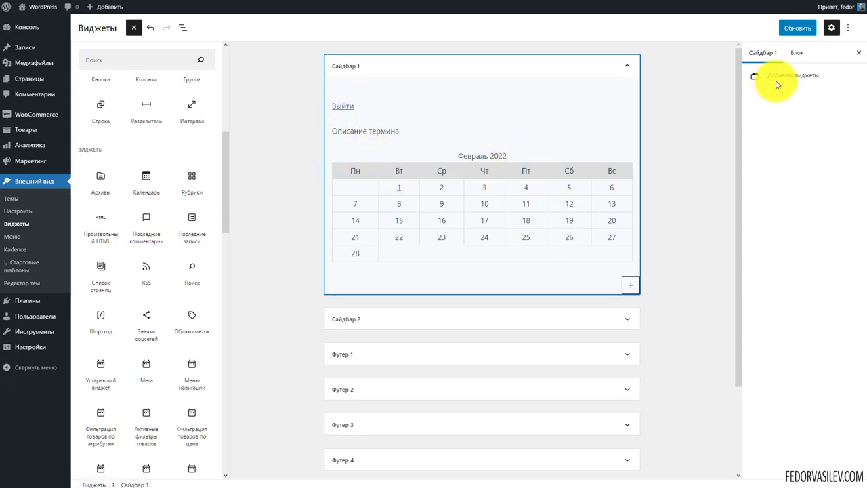
pyautogui.click(798, 27)
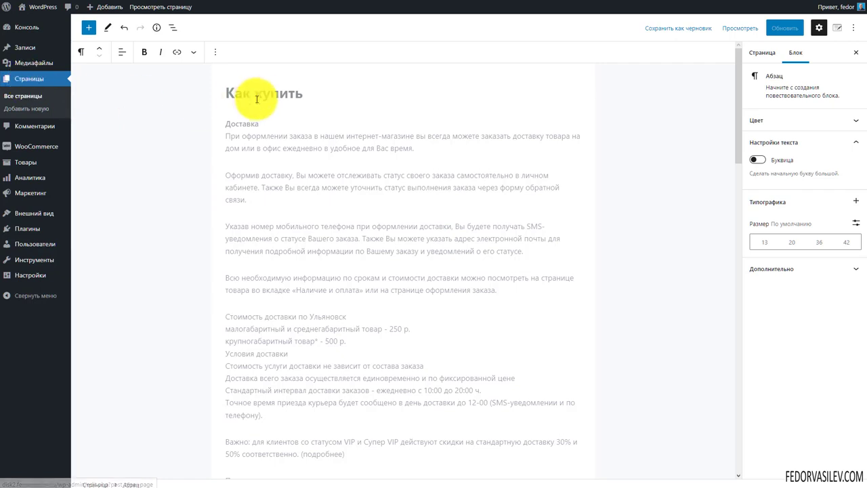
# Step: Open the Страница Settings of the Как купить page and review its layout, content style and header options
pyautogui.click(838, 27)
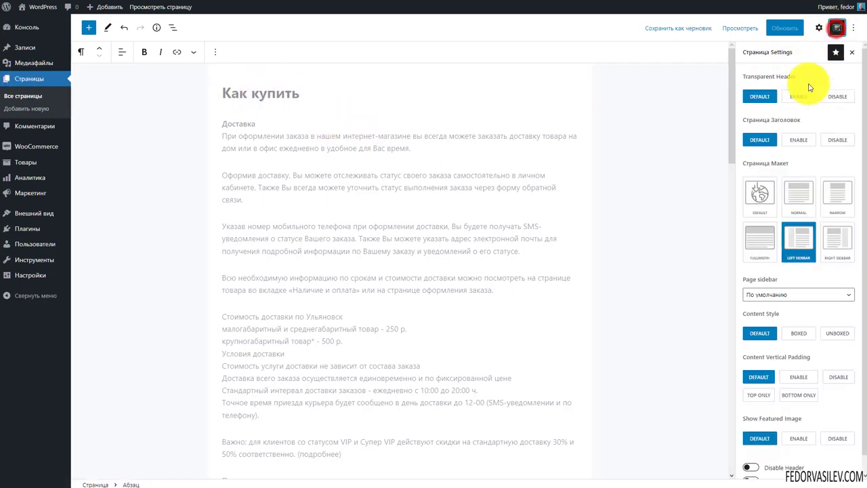
pyautogui.scroll(-1, 796, 203)
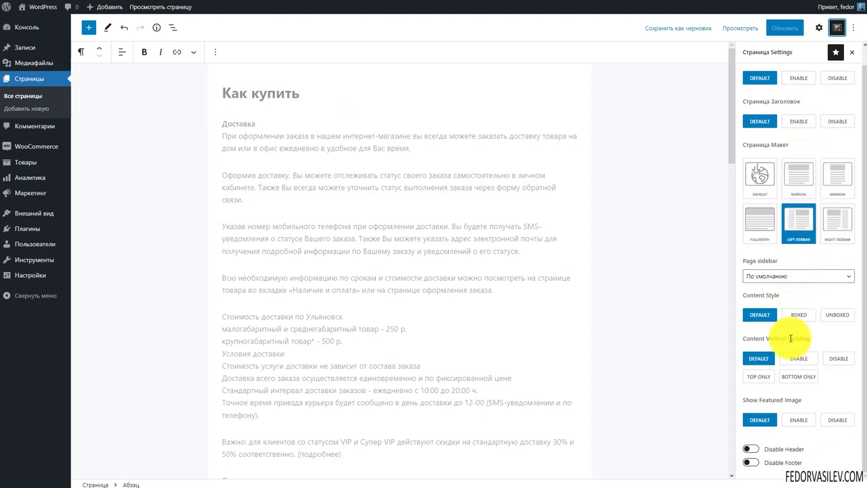
pyautogui.scroll(1, 793, 319)
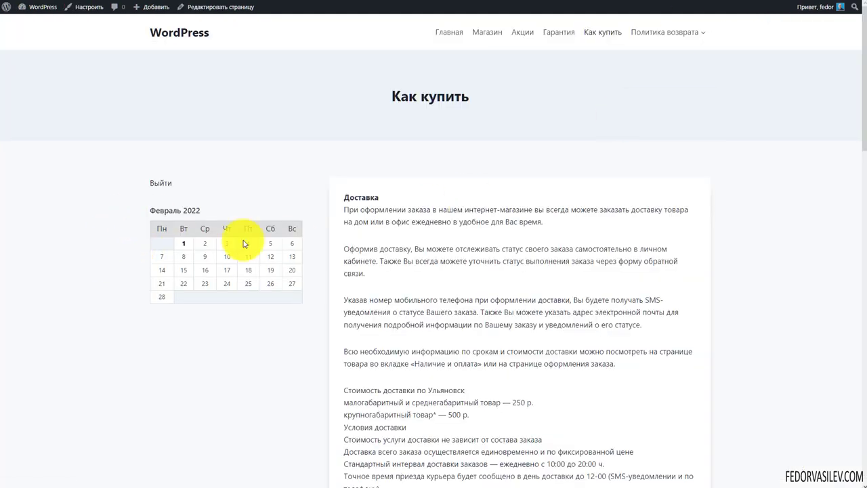
# Step: Examine the sidebar on the live Как купить page and compare it with the Магазин and Блог pages
pyautogui.scroll(-10, 860, 129)
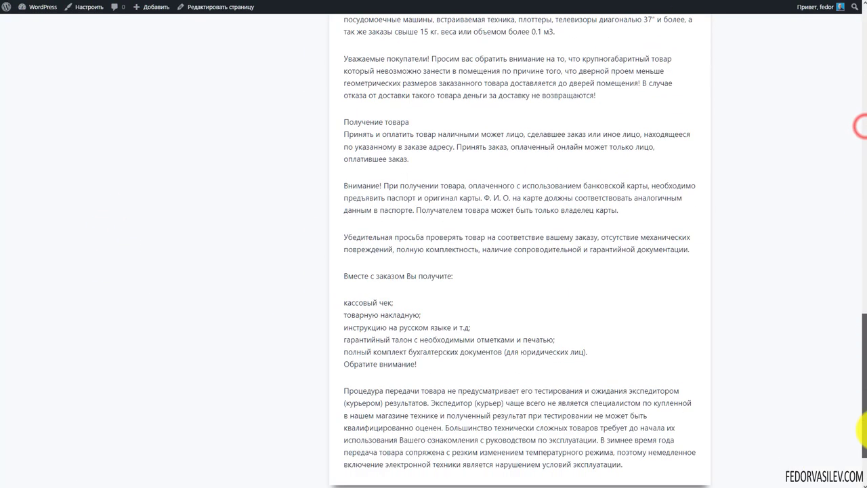
pyautogui.scroll(10, 860, 132)
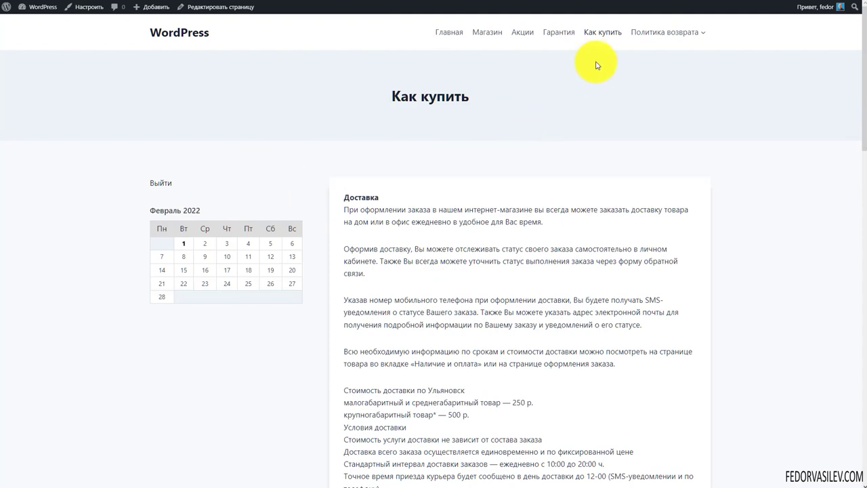
pyautogui.click(498, 34)
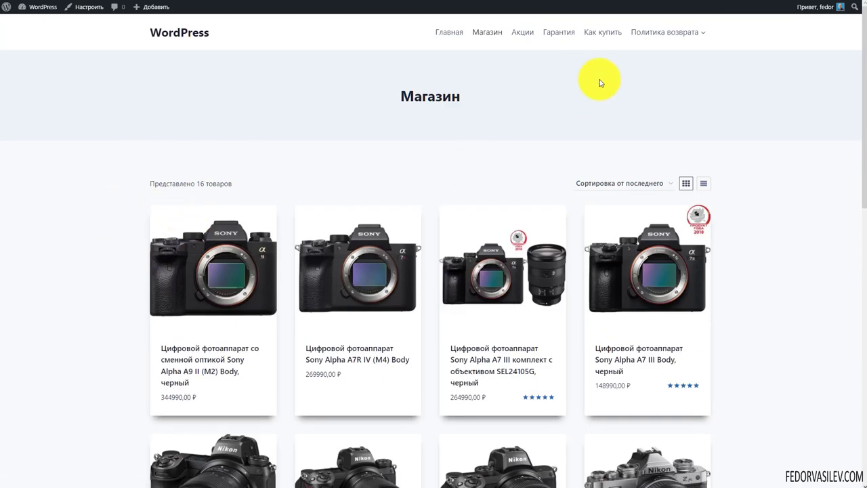
pyautogui.moveTo(639, 58)
pyautogui.click(637, 73)
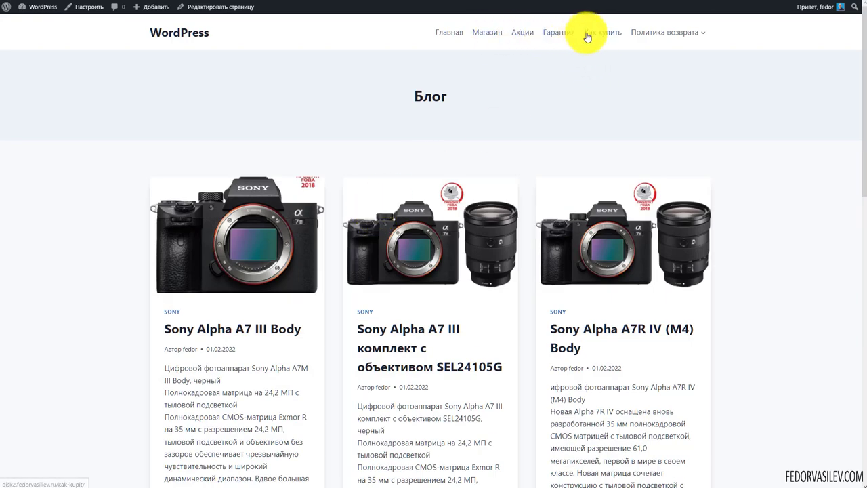
pyautogui.scroll(-2, 372, 169)
pyautogui.scroll(2, 407, 156)
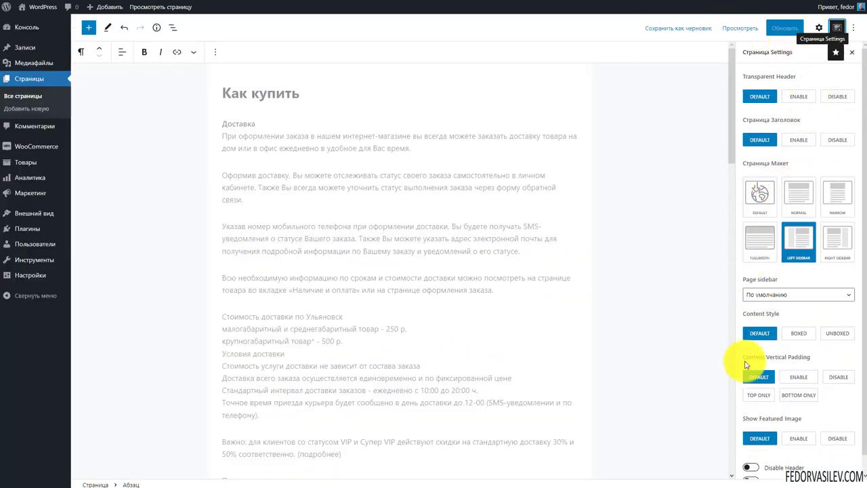
# Step: Set the Как купить page layout to Right Sidebar, update the page and view it on the site
pyautogui.click(836, 236)
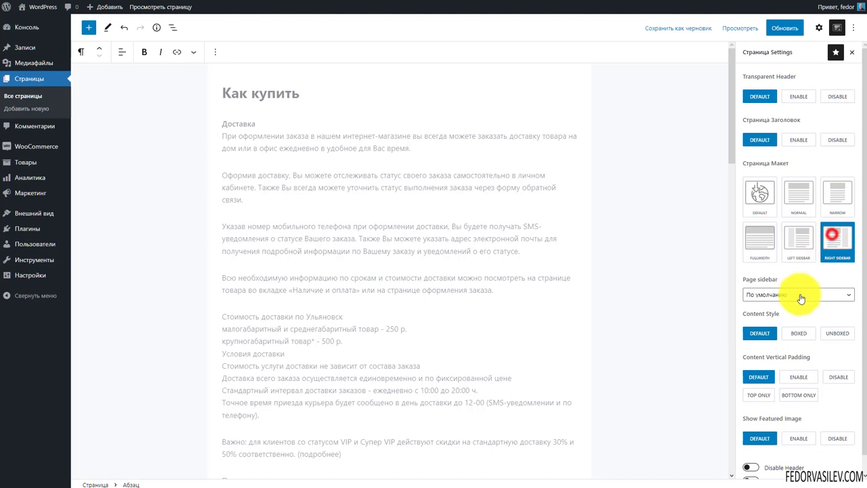
pyautogui.click(775, 28)
pyautogui.click(160, 6)
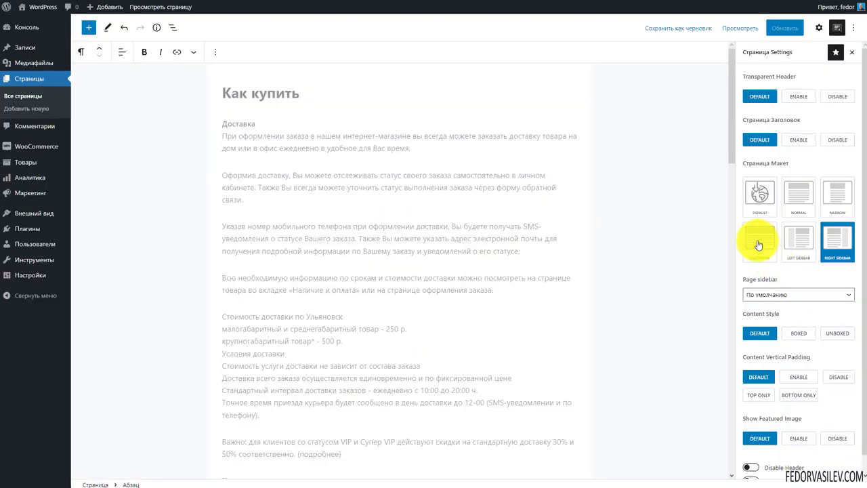
# Step: Try the Fullwidth, Default, Normal and Narrow layouts for the Как купить page, then choose Left Sidebar
pyautogui.click(759, 244)
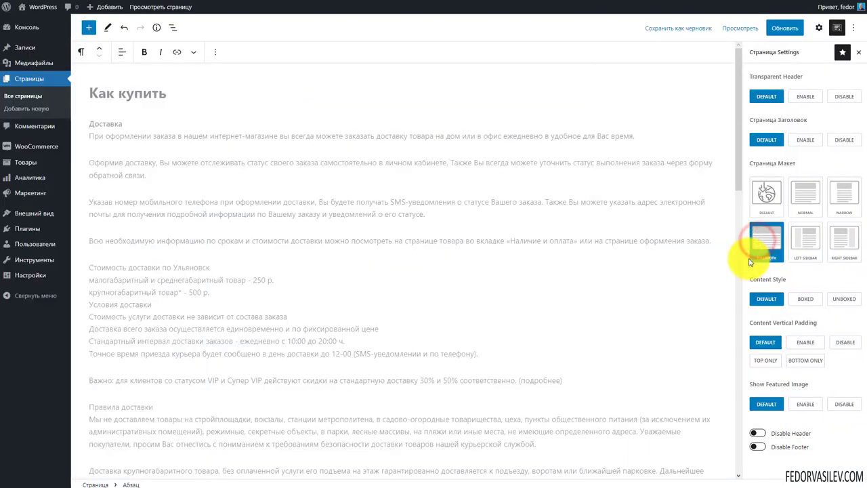
pyautogui.click(766, 196)
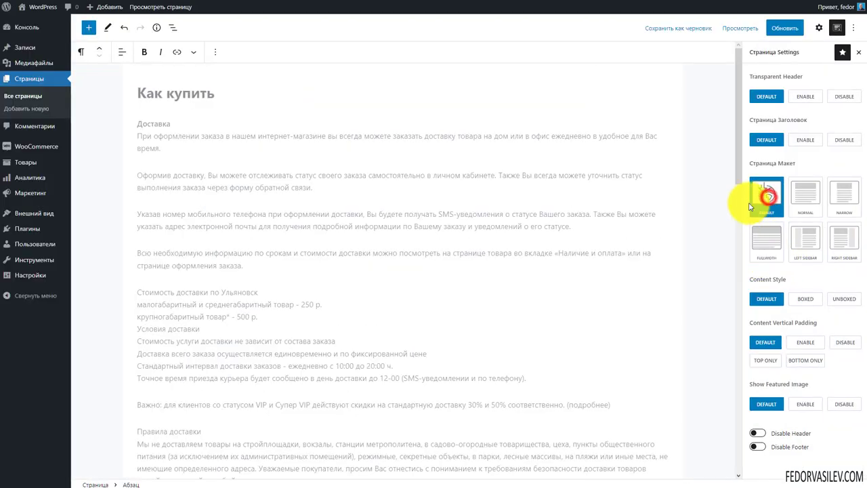
pyautogui.click(811, 198)
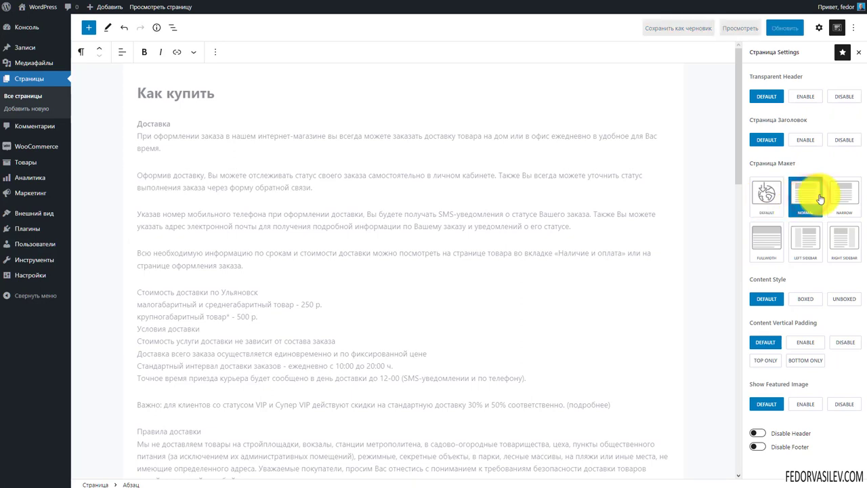
pyautogui.click(840, 201)
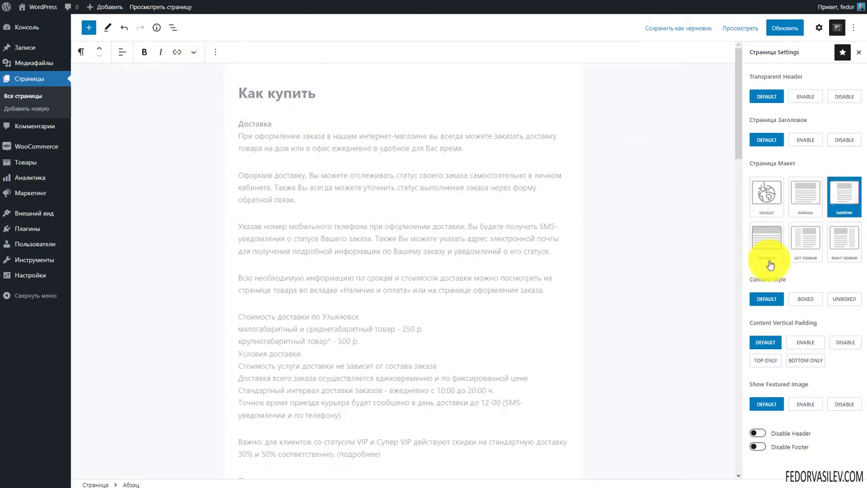
pyautogui.click(816, 242)
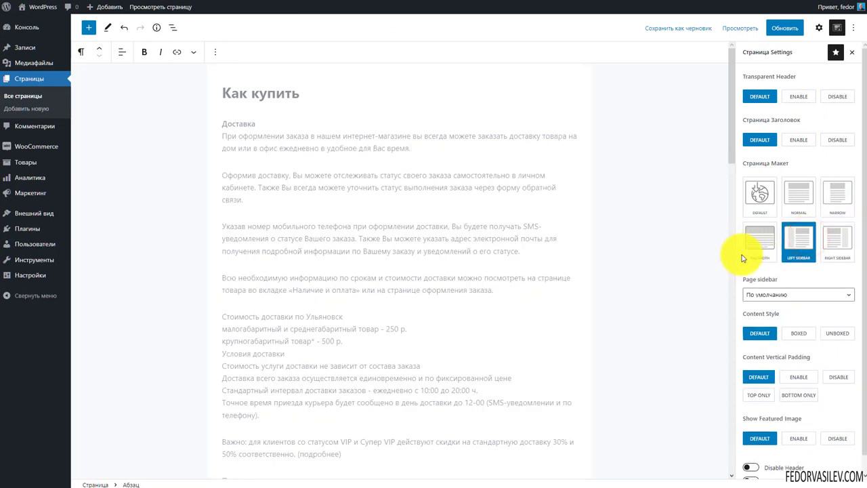
# Step: Set the Как купить page's Transparent Header to Enable, update the page and examine its header and title on the site
pyautogui.moveTo(751, 74); pyautogui.dragTo(769, 99)
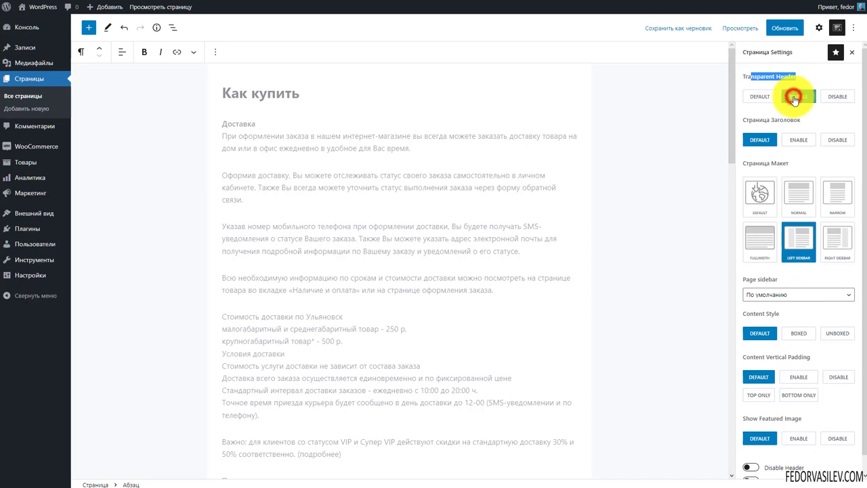
pyautogui.click(795, 98)
pyautogui.click(837, 96)
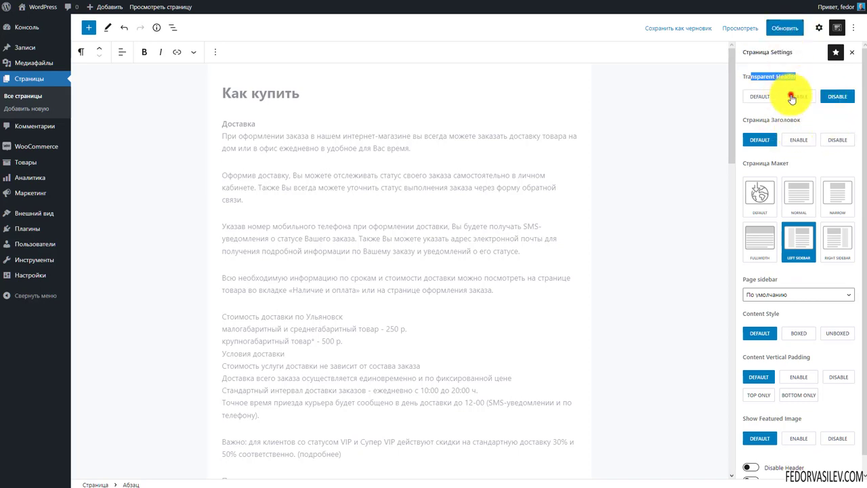
pyautogui.click(799, 96)
pyautogui.click(784, 28)
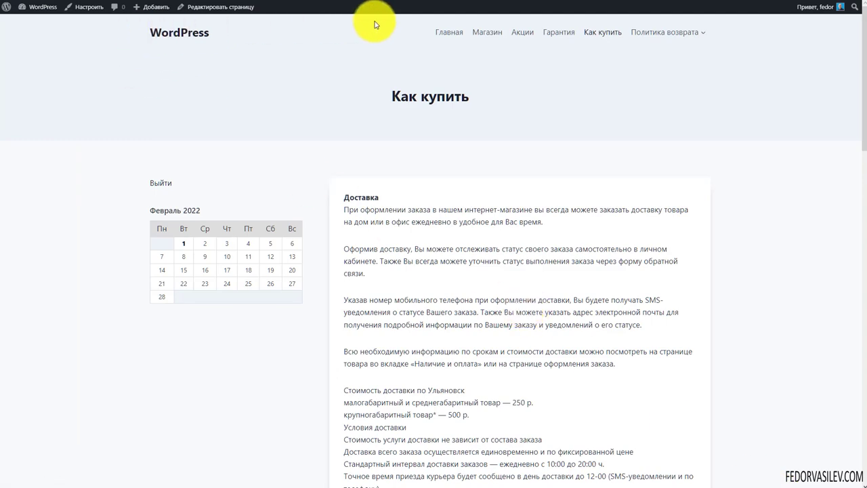
pyautogui.scroll(-5, 480, 131)
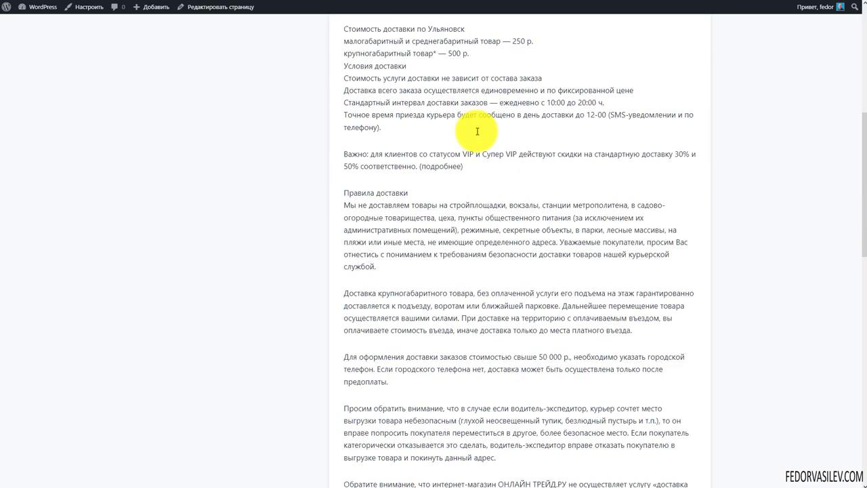
pyautogui.scroll(5, 341, 83)
pyautogui.moveTo(339, 89); pyautogui.dragTo(488, 112)
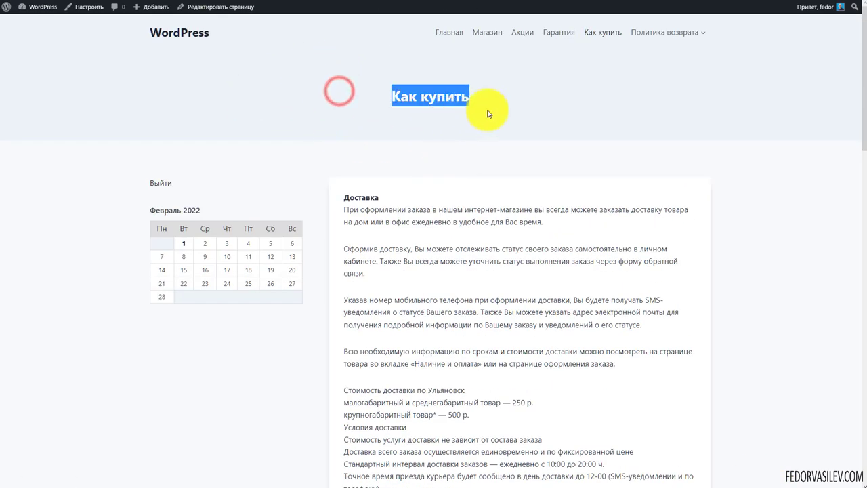
pyautogui.click(270, 103)
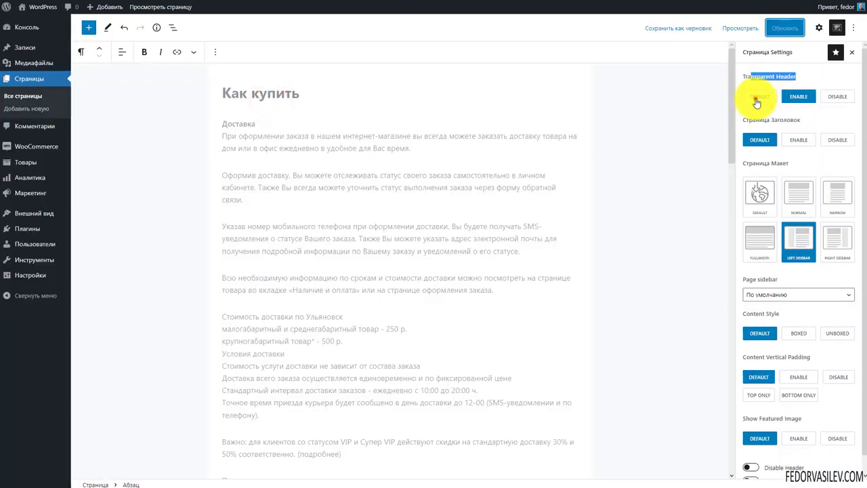
# Step: Return Transparent Header to Default, set Страница Заголовок to Disable, update the page and view it on the site
pyautogui.click(759, 95)
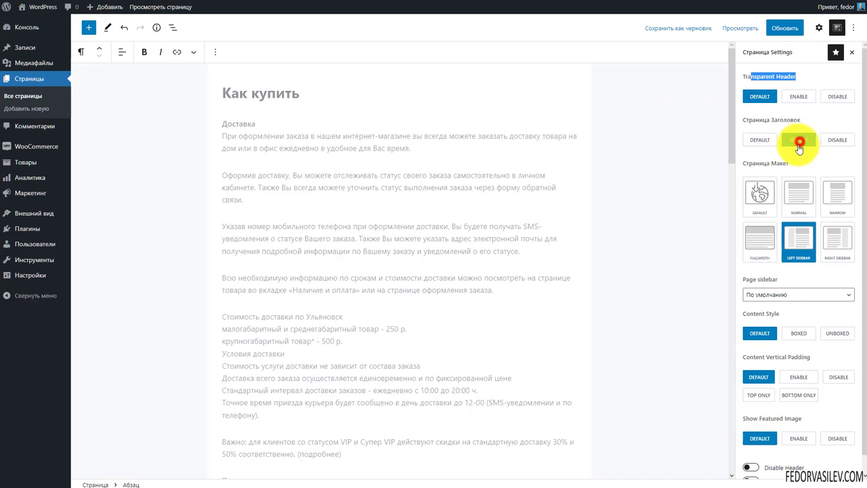
pyautogui.click(838, 139)
pyautogui.click(784, 28)
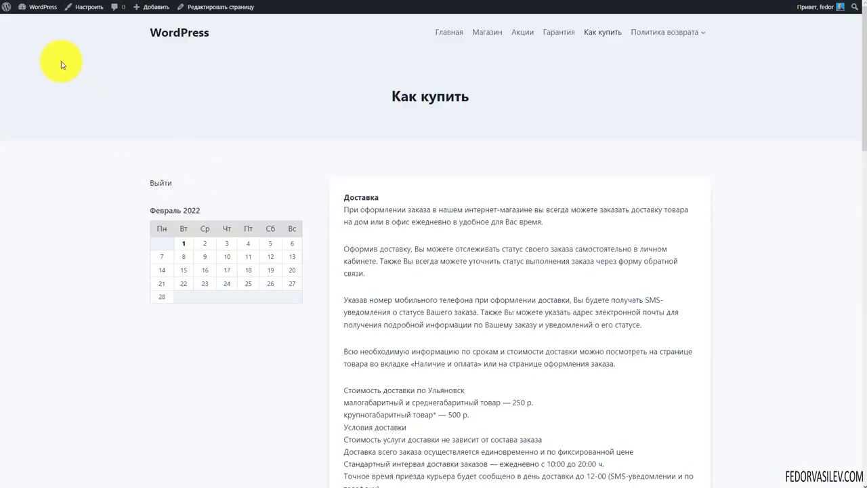
pyautogui.scroll(-2, 95, 173)
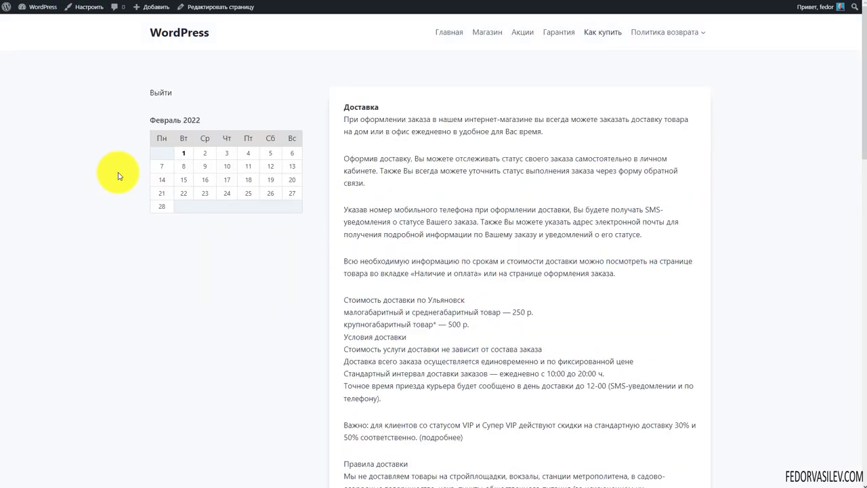
pyautogui.scroll(-10, 416, 88)
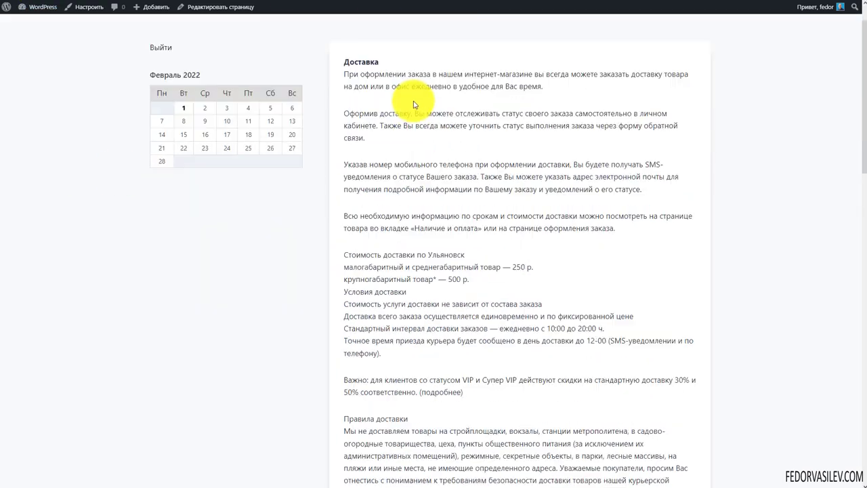
pyautogui.scroll(10, 409, 134)
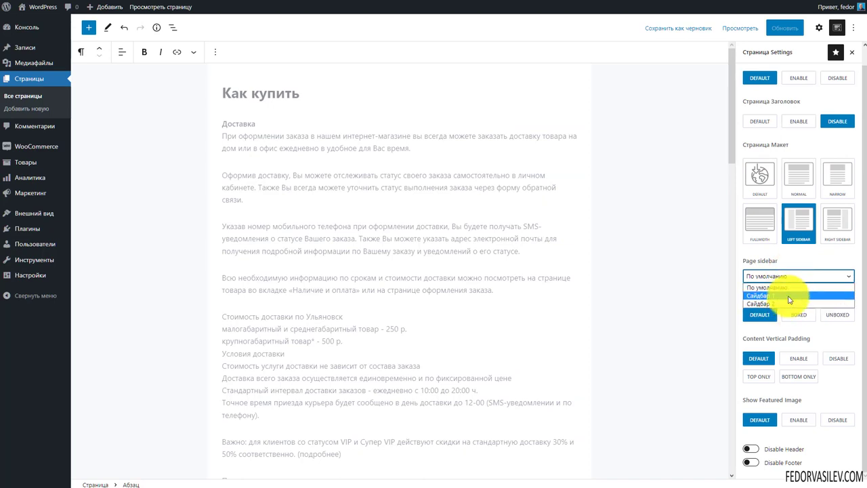
# Step: Compare the Page sidebar options with the Сайдбар 1 and Сайдбар 2 areas on the Виджеты screen
pyautogui.click(271, 316)
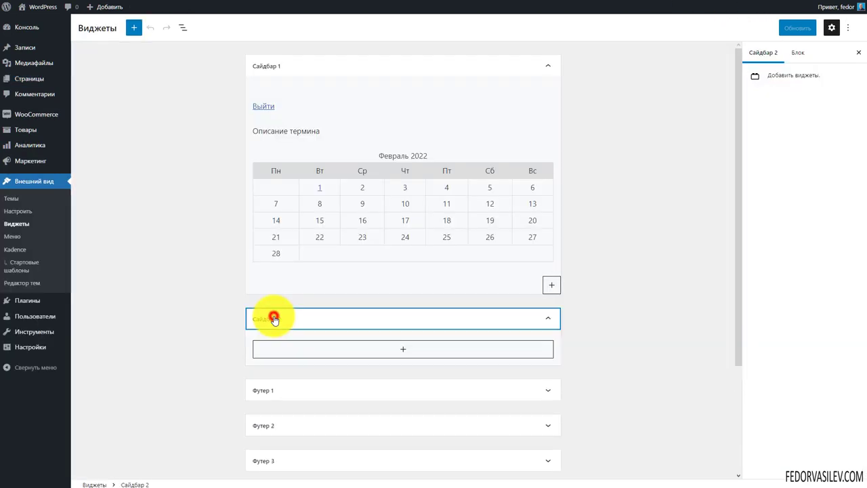
pyautogui.scroll(-2, 275, 298)
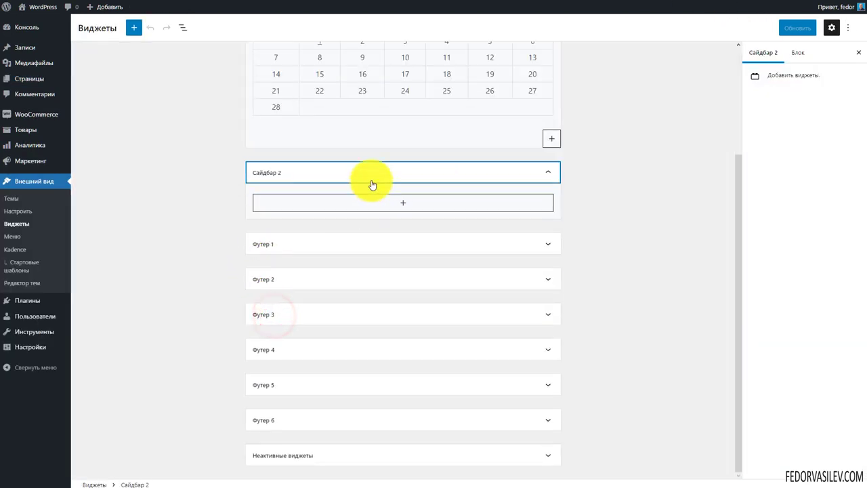
pyautogui.scroll(2, 386, 264)
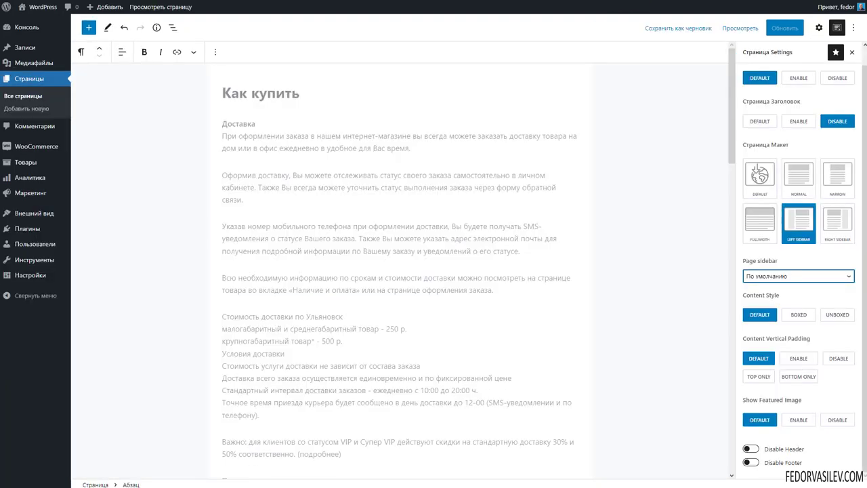
pyautogui.click(792, 276)
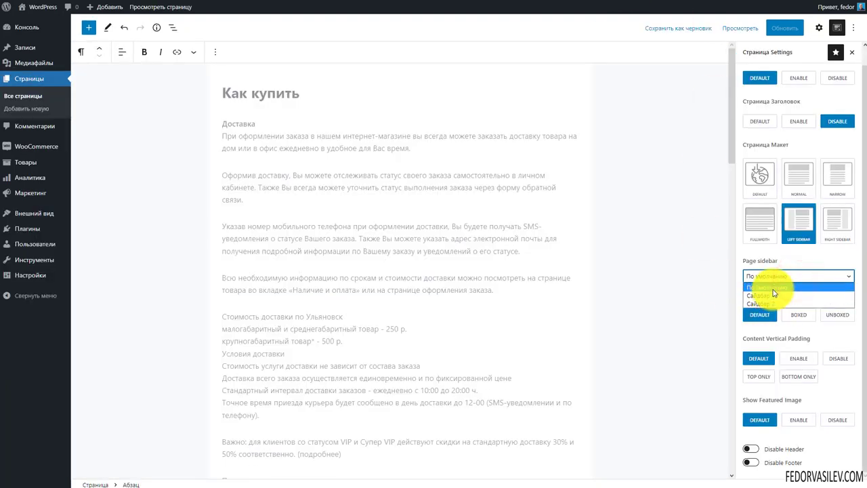
pyautogui.click(760, 256)
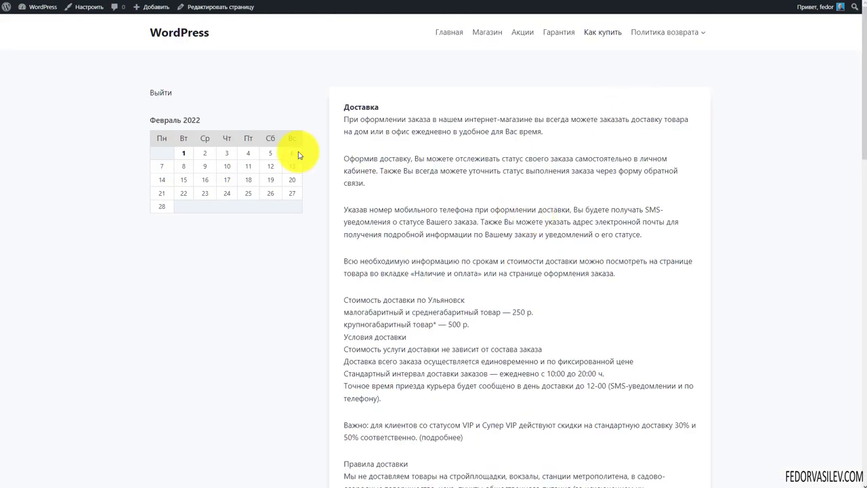
# Step: Set the Как купить page's Content Style to Boxed, update the page and view the result on the site
pyautogui.scroll(-5, 499, 179)
pyautogui.scroll(6, 631, 20)
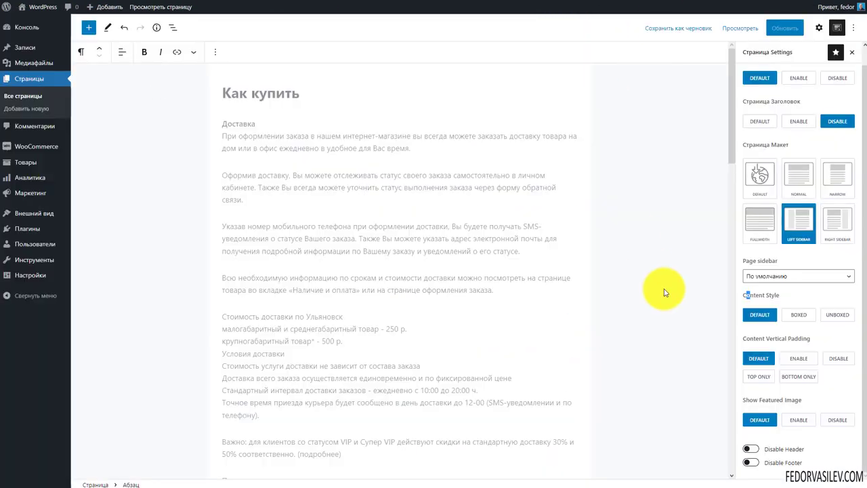
pyautogui.click(807, 319)
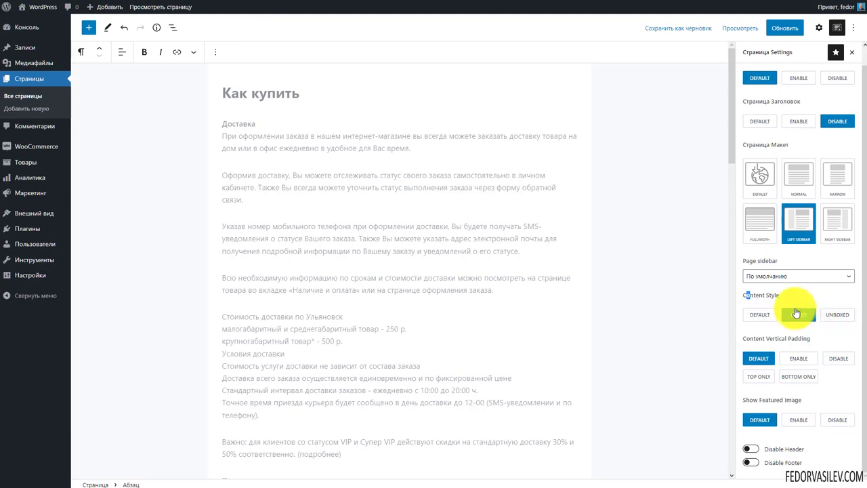
pyautogui.click(798, 27)
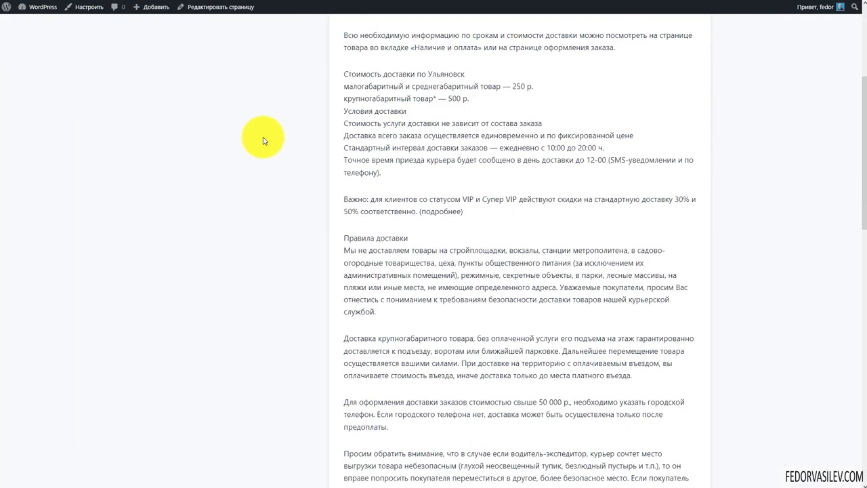
pyautogui.scroll(2, 426, 118)
pyautogui.scroll(3, 426, 118)
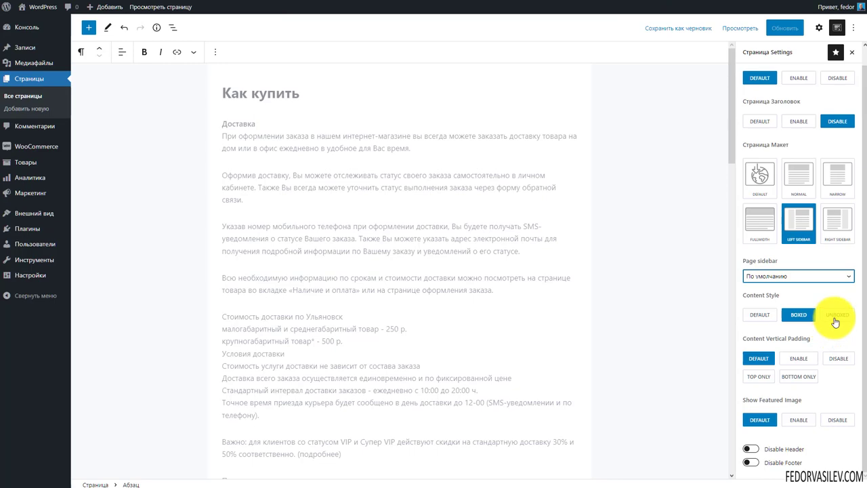
# Step: Try the Unboxed Content Style on the live Как купить page, then return the option to Default
pyautogui.click(837, 316)
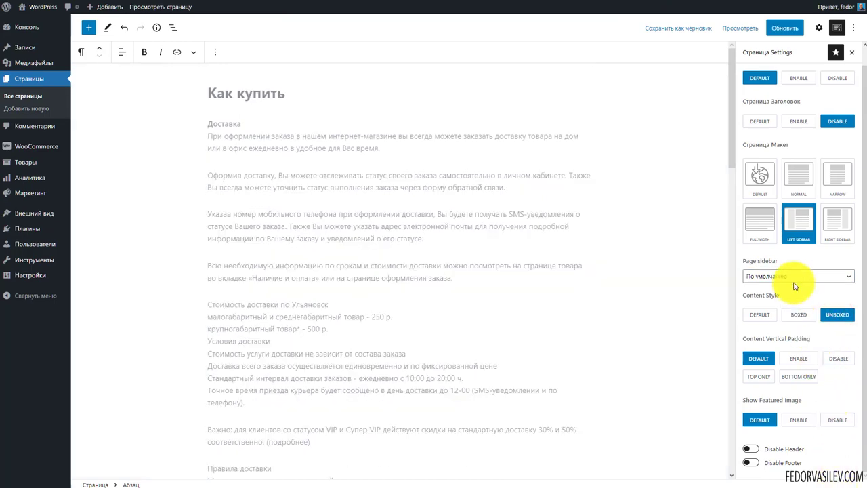
pyautogui.click(776, 27)
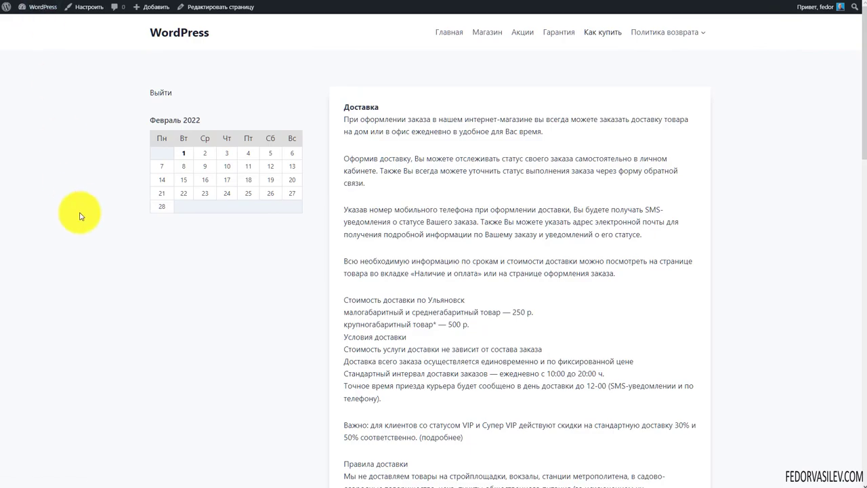
pyautogui.scroll(-10, 291, 223)
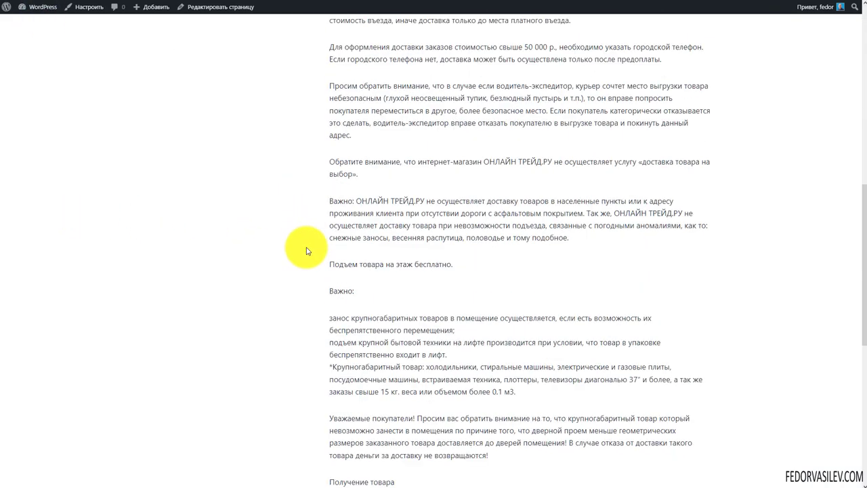
pyautogui.scroll(12, 339, 319)
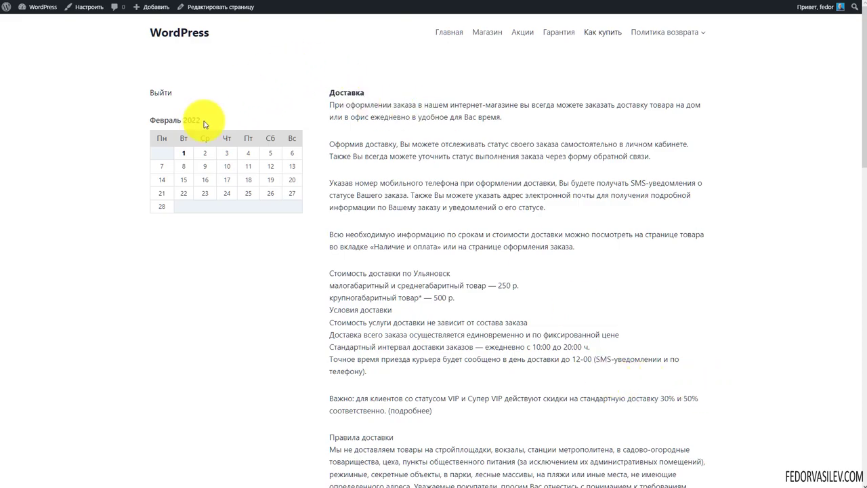
pyautogui.scroll(-12, 576, 102)
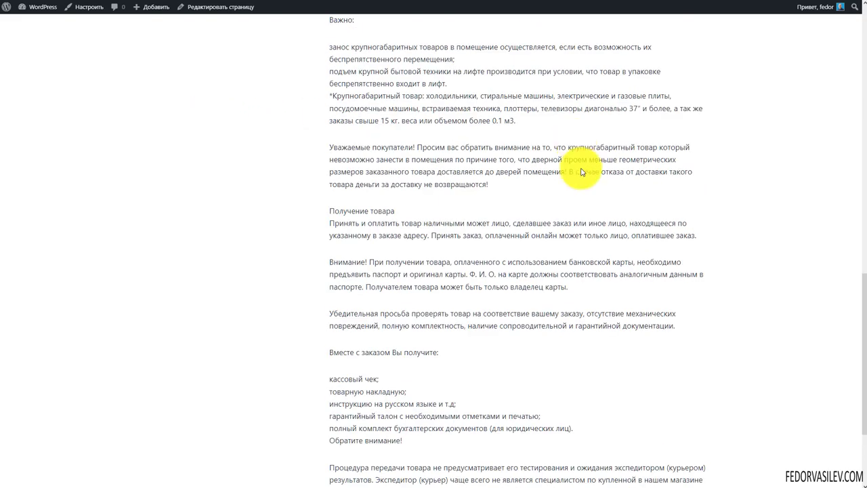
pyautogui.scroll(15, 592, 199)
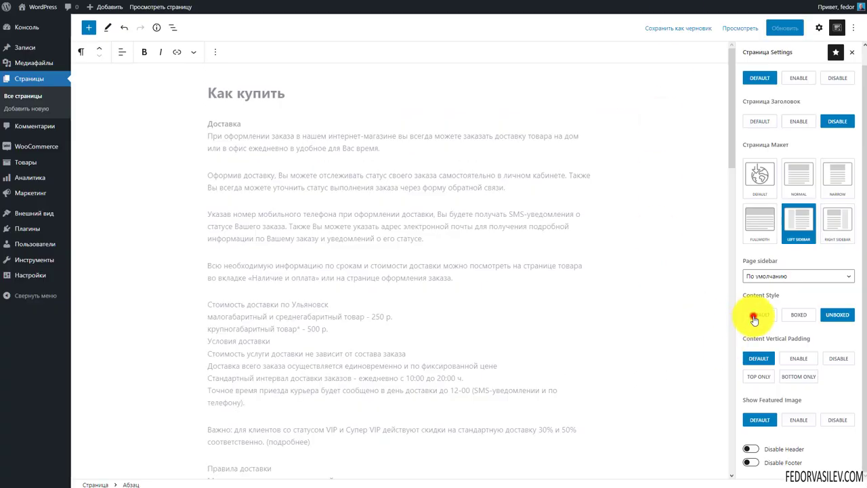
pyautogui.click(754, 317)
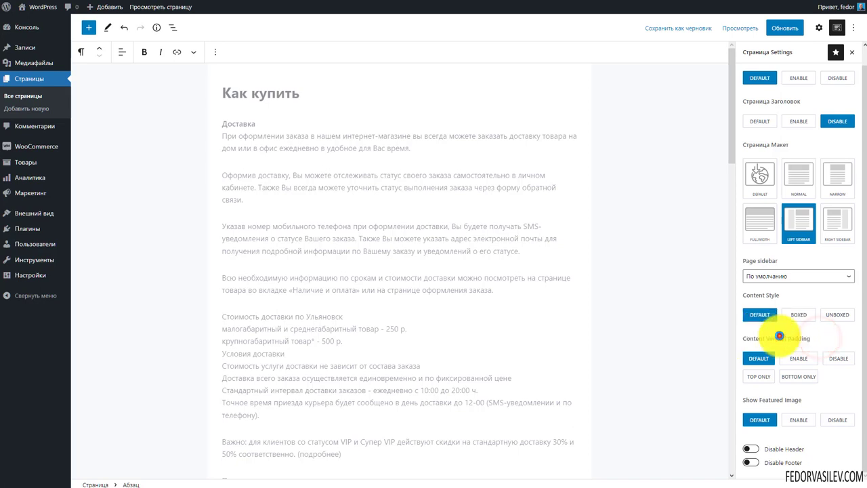
# Step: Try Content Vertical Padding as Enable and then Disable, updating the page and viewing the spacing on the site
pyautogui.click(798, 358)
pyautogui.click(782, 27)
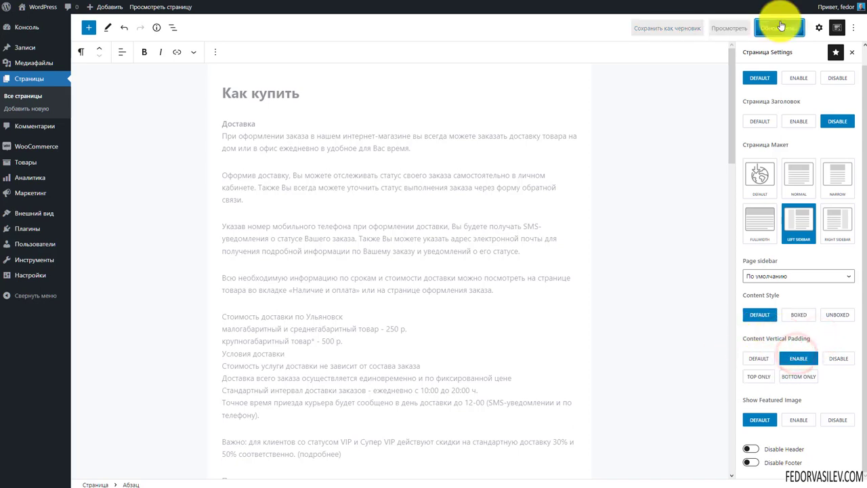
pyautogui.click(837, 357)
pyautogui.click(740, 28)
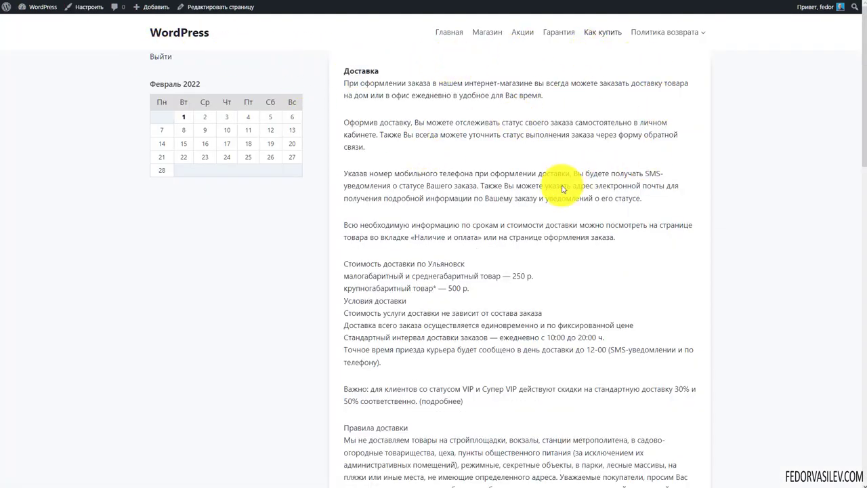
pyautogui.scroll(-2, 535, 179)
pyautogui.scroll(2, 474, 163)
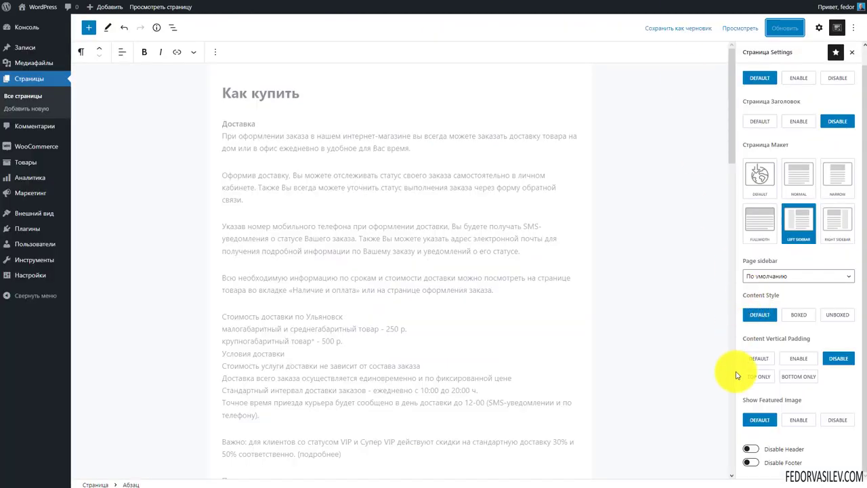
# Step: Set Content Vertical Padding to Top Only, update the page and examine its upper and lower spacing on the site
pyautogui.click(760, 377)
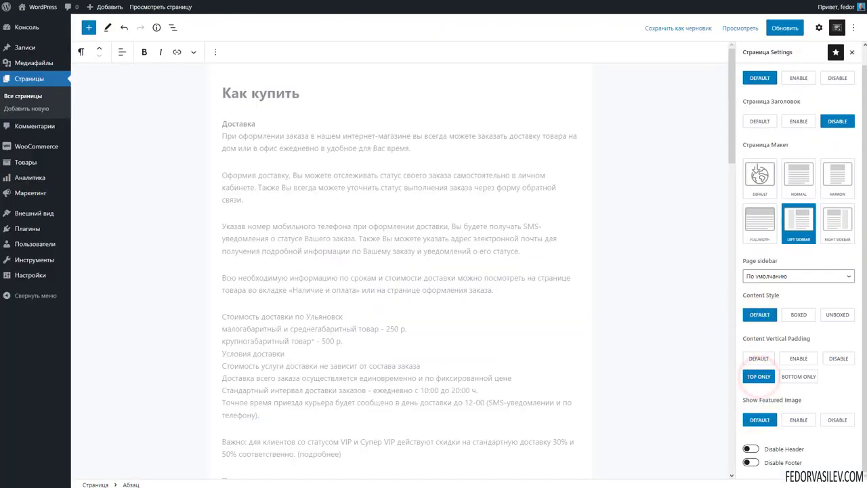
pyautogui.click(787, 27)
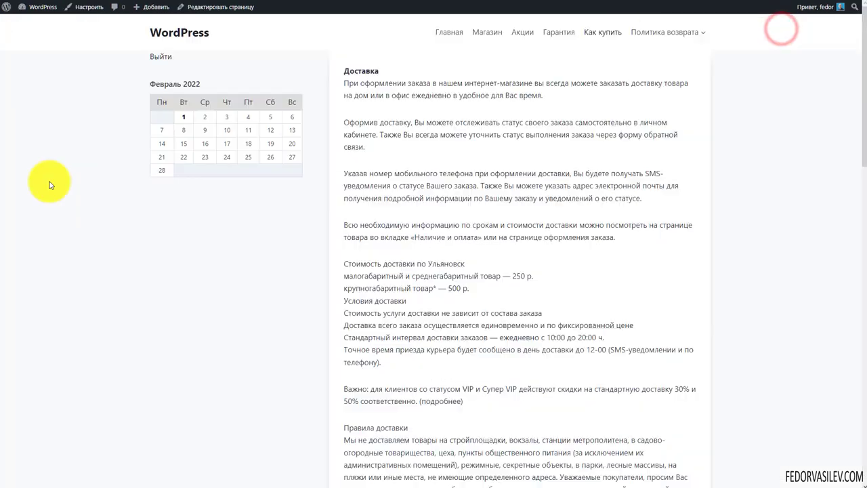
pyautogui.scroll(-15, 310, 132)
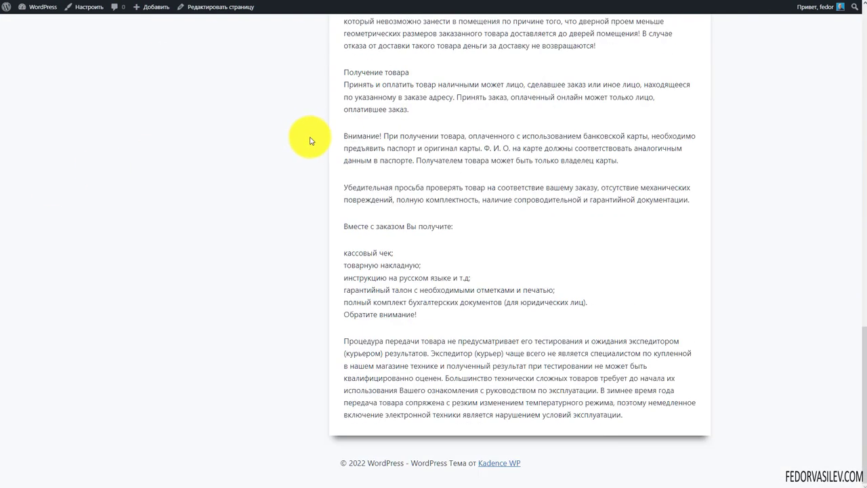
pyautogui.scroll(15, 312, 146)
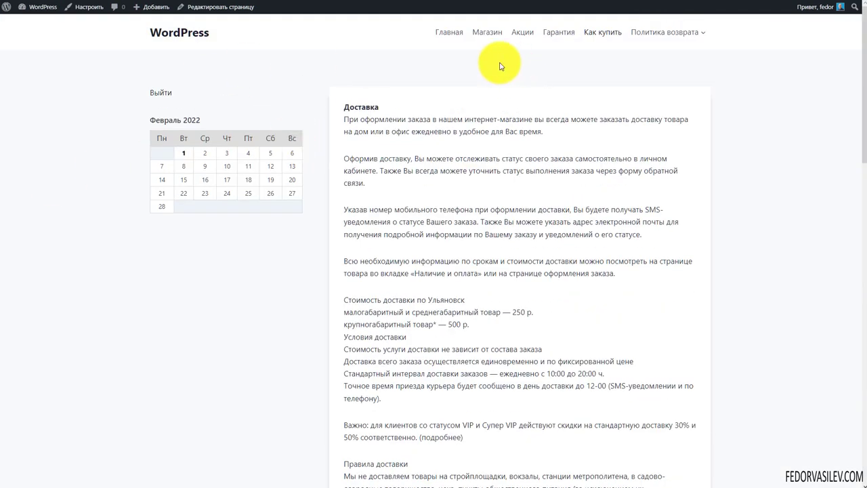
pyautogui.click(331, 53)
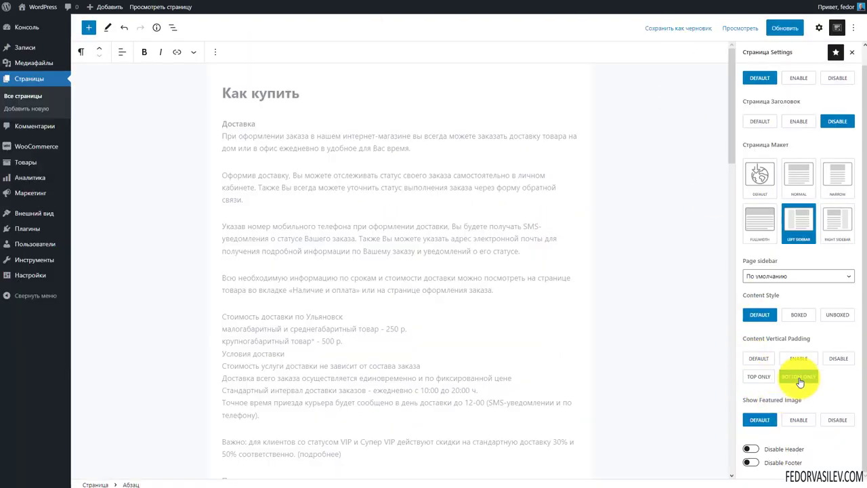
# Step: Try Bottom Only Content Vertical Padding on the live Как купить page, then return the option to Default
pyautogui.click(780, 29)
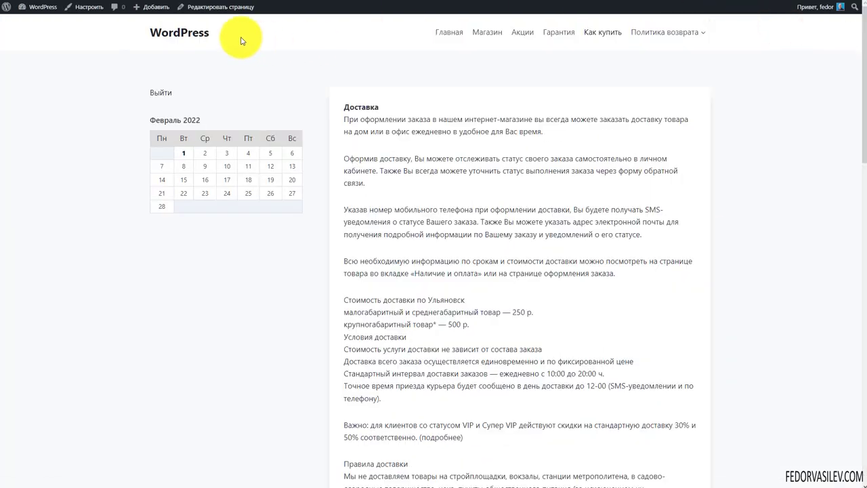
pyautogui.scroll(-15, 240, 41)
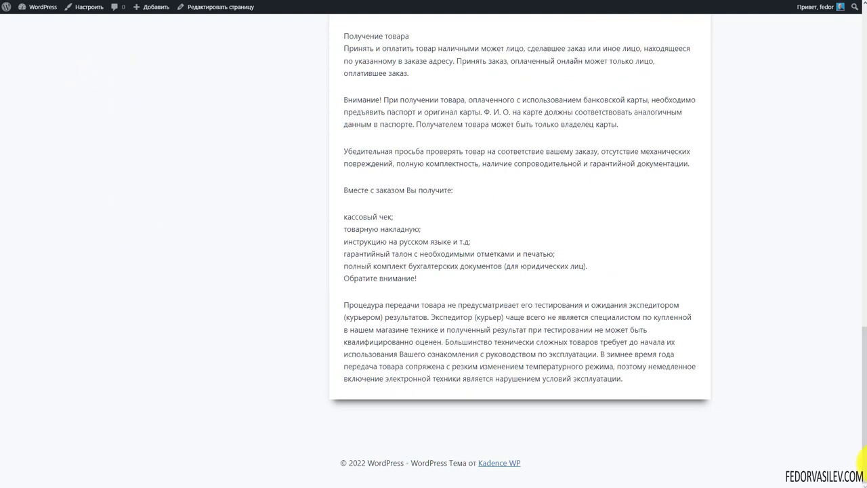
pyautogui.moveTo(865, 456); pyautogui.dragTo(855, 86)
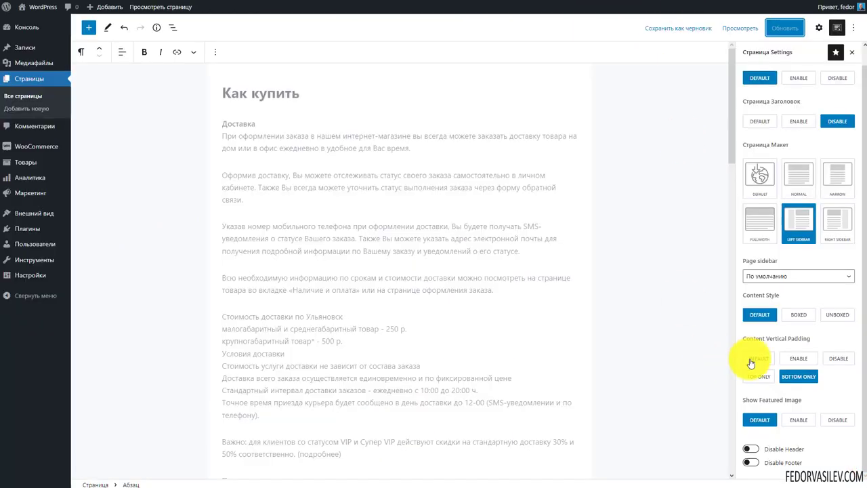
pyautogui.click(751, 359)
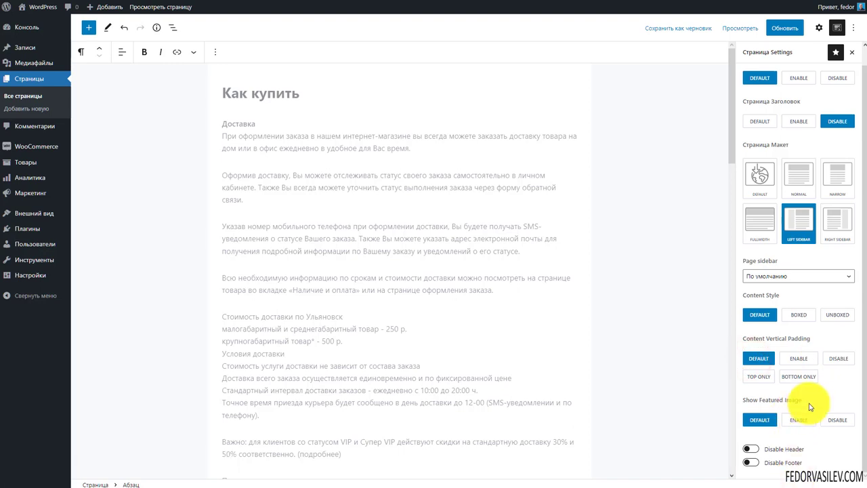
pyautogui.moveTo(809, 401); pyautogui.dragTo(744, 400)
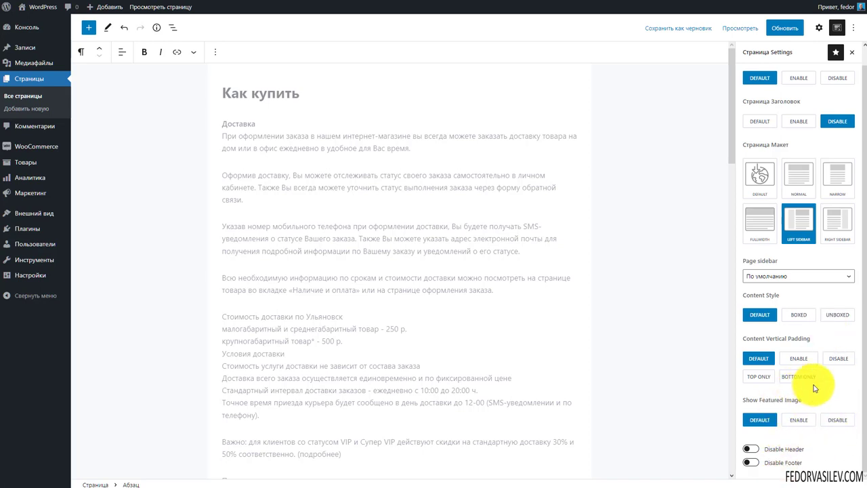
pyautogui.moveTo(769, 404)
pyautogui.mouseDown()
pyautogui.moveTo(794, 401)
pyautogui.moveTo(761, 400)
pyautogui.mouseUp()
pyautogui.click(840, 387)
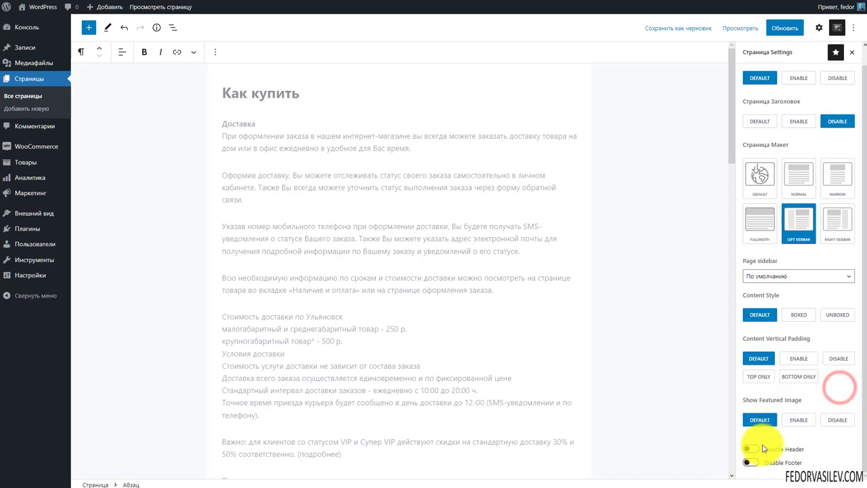
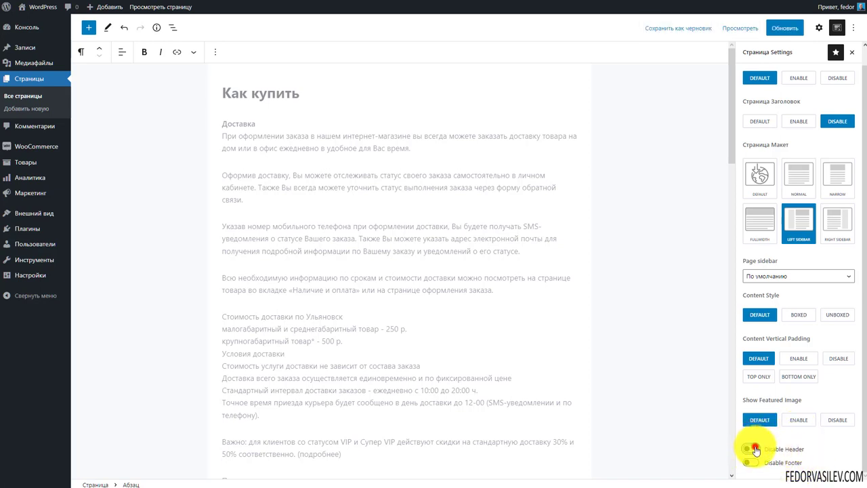
# Step: Turn on Disable Header and Disable Footer, update the Как купить page and examine its beginning and end on the site
pyautogui.click(752, 449)
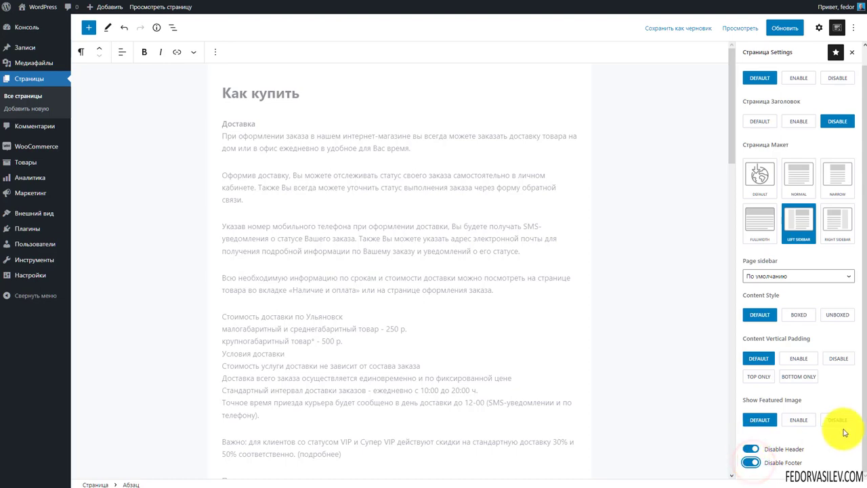
pyautogui.click(786, 28)
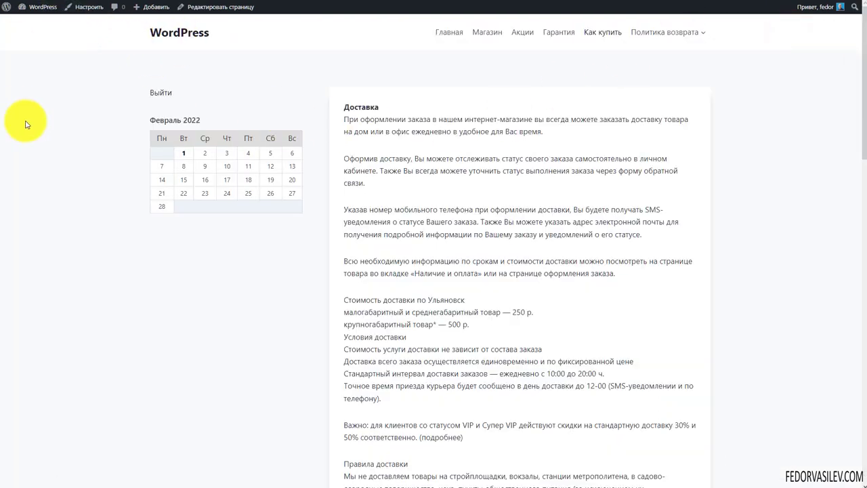
pyautogui.scroll(-1, 25, 124)
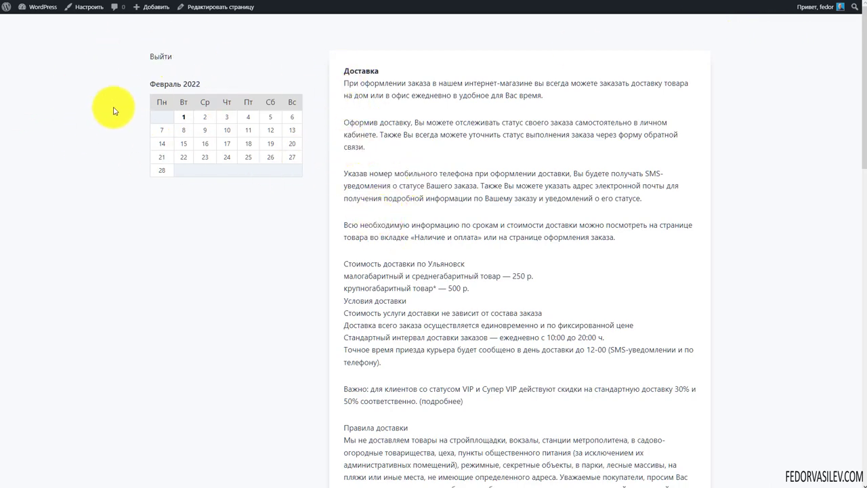
pyautogui.scroll(-2, 254, 170)
pyautogui.scroll(2, 254, 170)
pyautogui.scroll(-9, 752, 145)
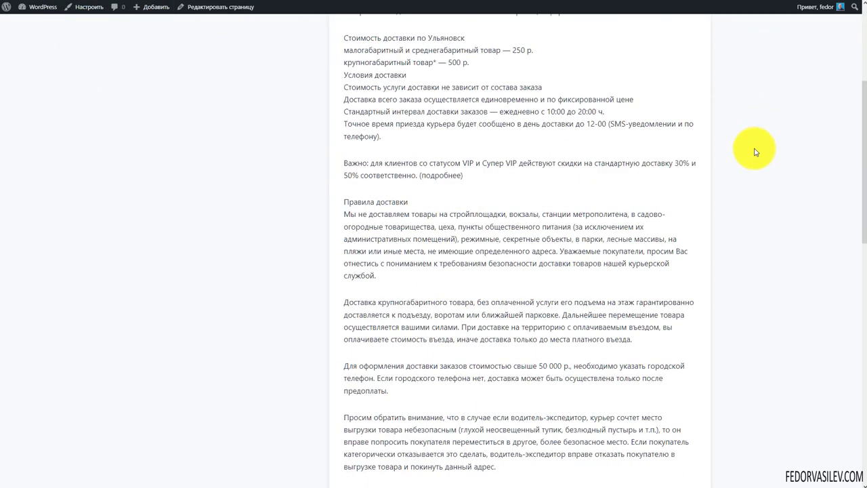
pyautogui.scroll(-5, 752, 180)
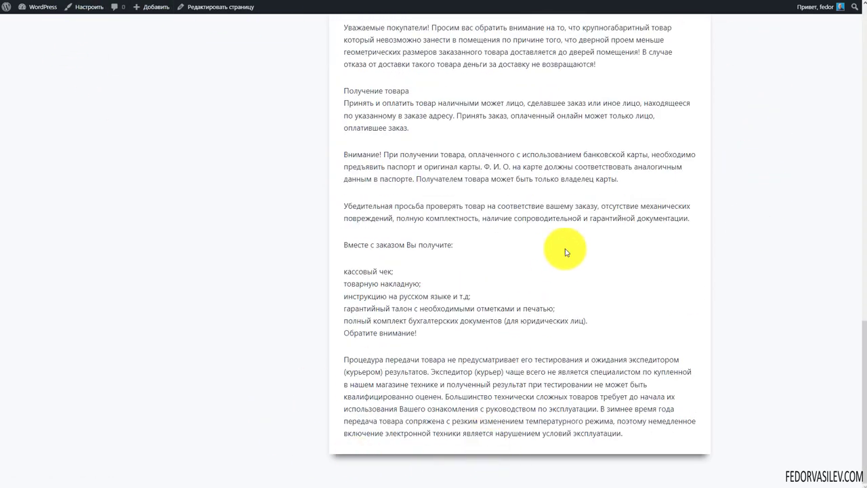
pyautogui.scroll(8, 566, 224)
pyautogui.scroll(5, 542, 176)
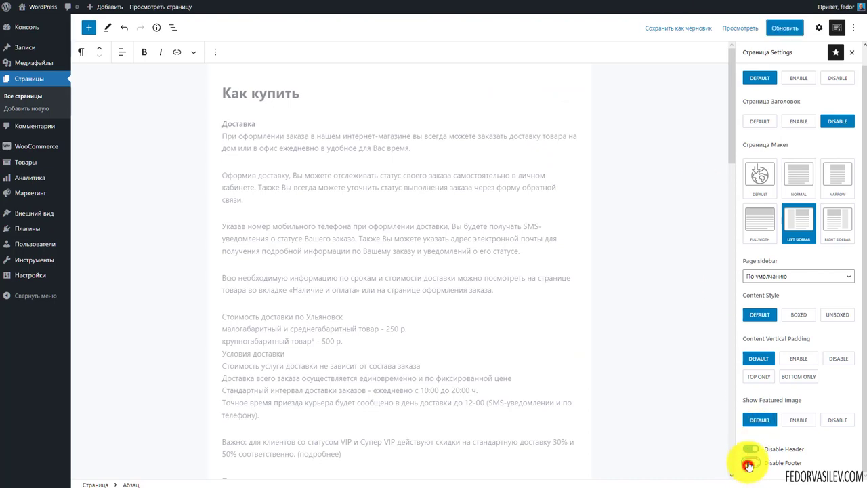
# Step: Turn off Disable Header and Disable Footer for the Как купить page and save the update
pyautogui.click(750, 447)
pyautogui.click(783, 28)
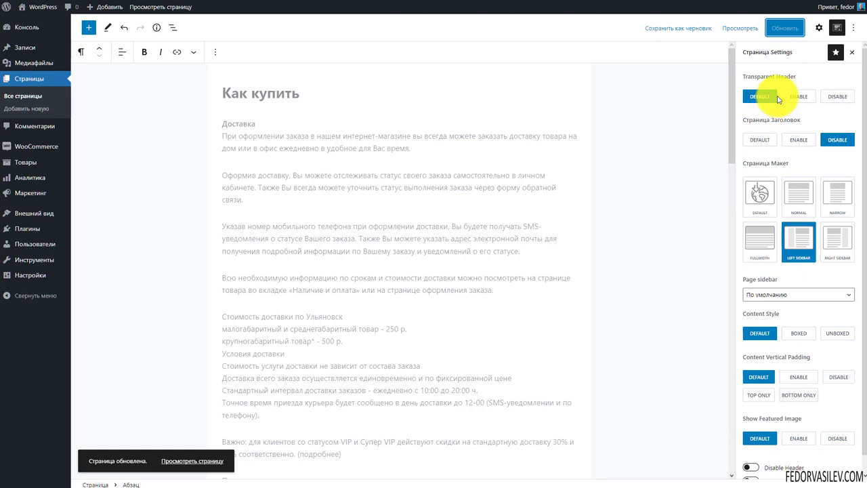
pyautogui.scroll(-1, 778, 100)
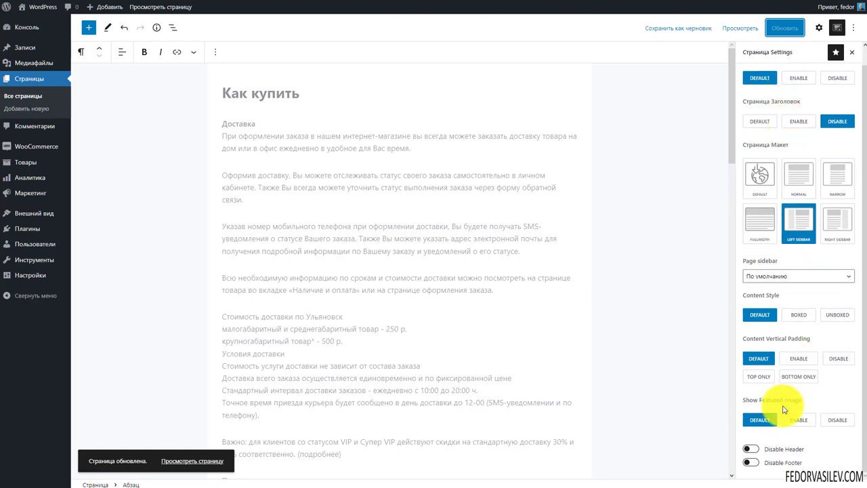
pyautogui.scroll(1, 786, 271)
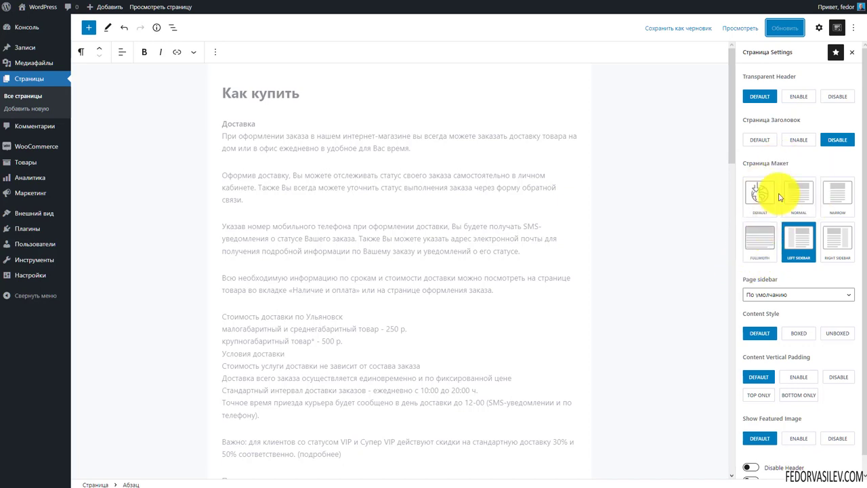
pyautogui.scroll(-1, 779, 197)
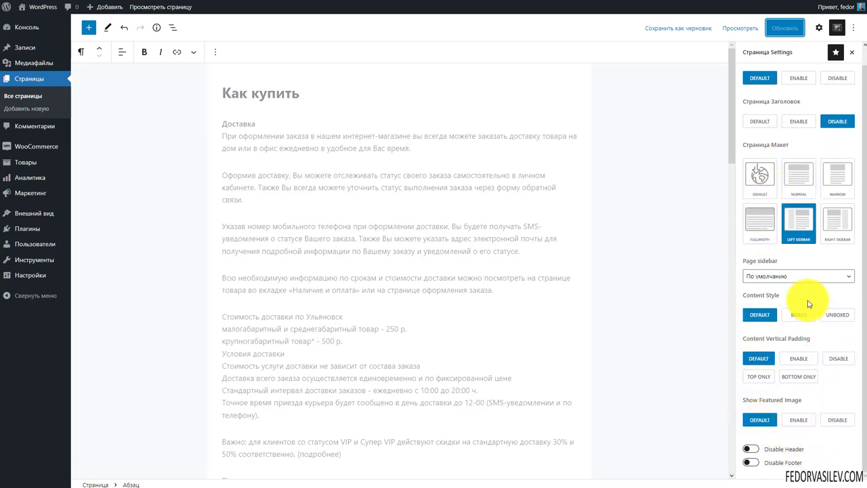
pyautogui.scroll(1, 759, 176)
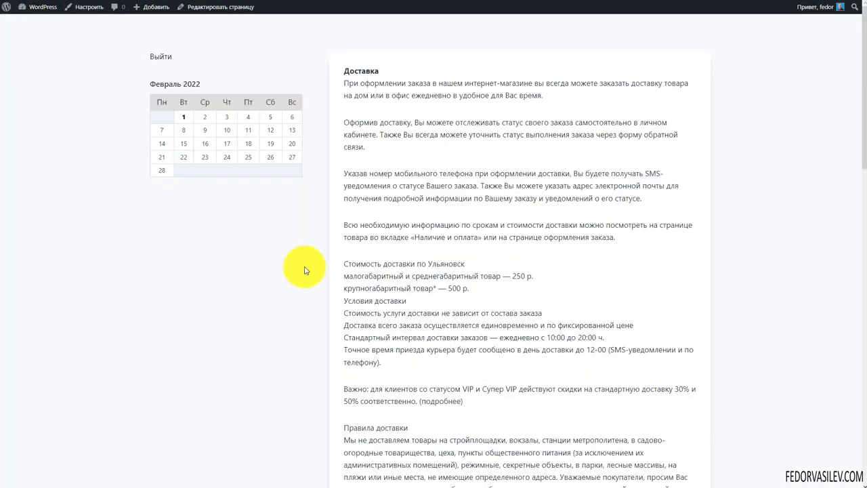
pyautogui.scroll(-3, 271, 251)
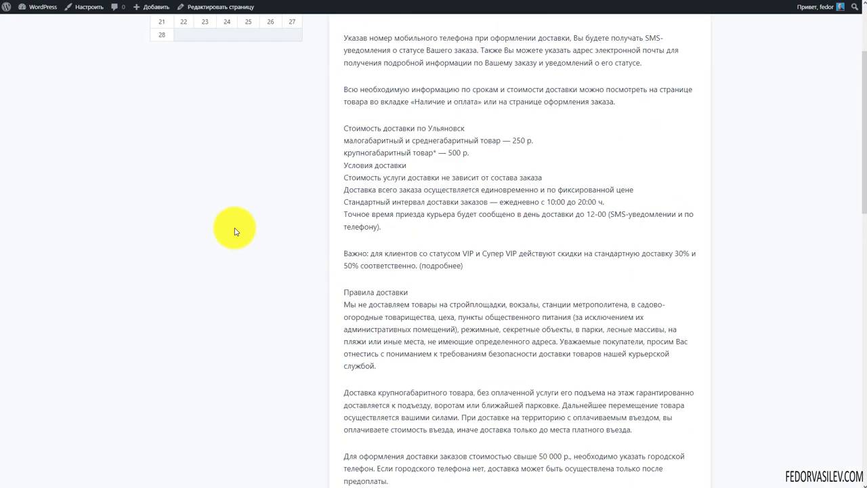
pyautogui.scroll(3, 203, 156)
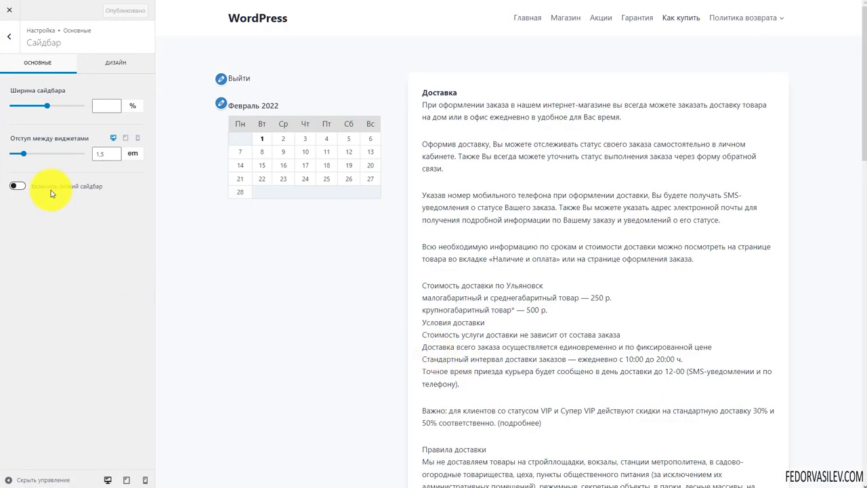
# Step: In the Customizer's sidebar settings, set the sidebar width to 21% and try widget spacing of 1.57 em before resetting it
pyautogui.moveTo(44, 109); pyautogui.dragTo(34, 117)
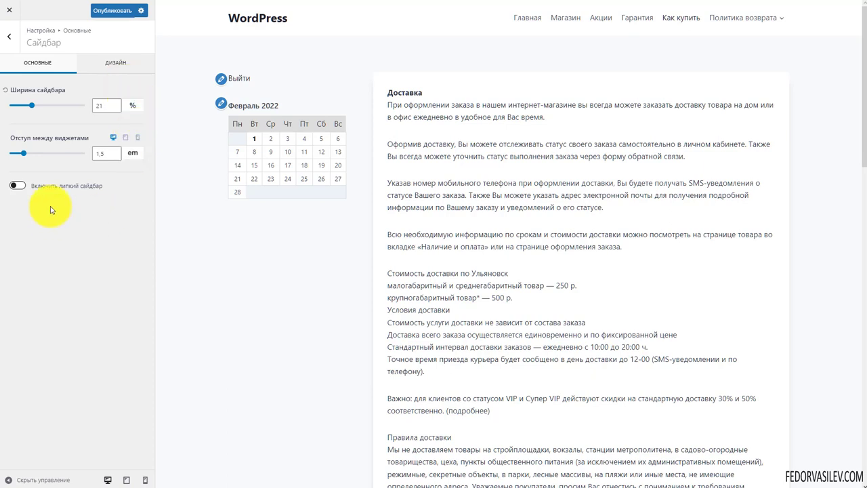
pyautogui.moveTo(26, 160)
pyautogui.mouseDown()
pyautogui.moveTo(16, 158)
pyautogui.moveTo(59, 163)
pyautogui.moveTo(16, 165)
pyautogui.moveTo(24, 156)
pyautogui.mouseUp()
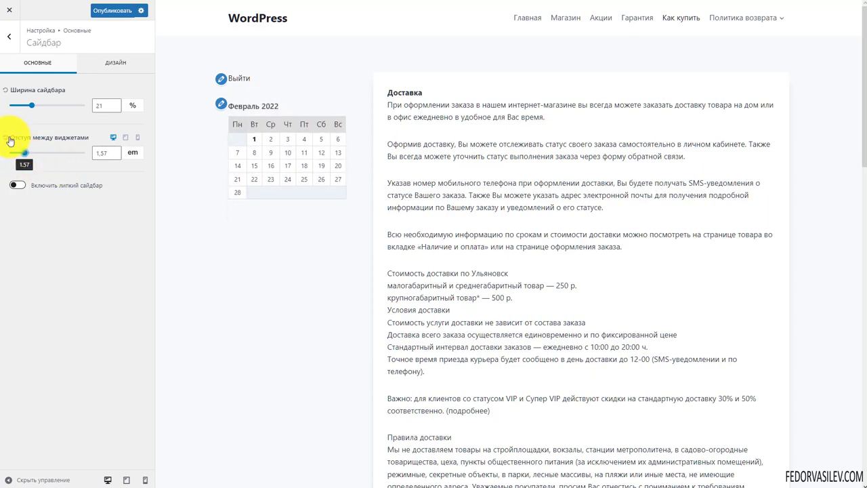
# Step: Enable the sticky sidebar and check how it follows the page content in the preview
pyautogui.click(90, 187)
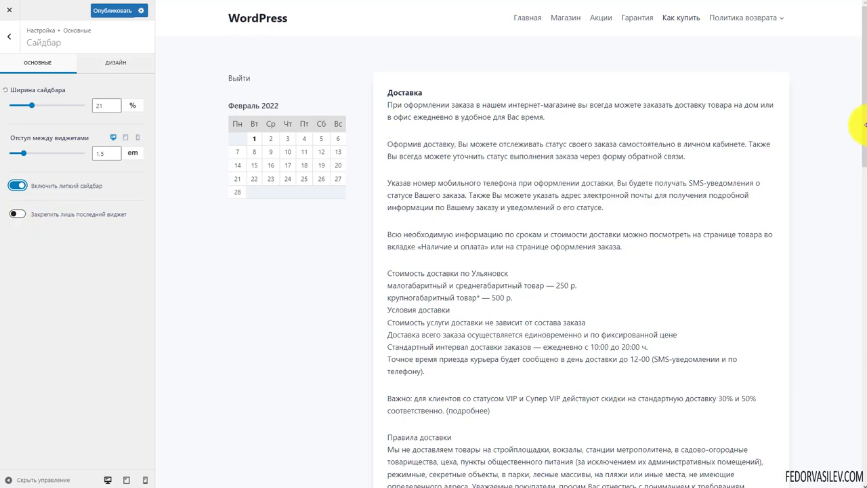
pyautogui.moveTo(863, 125); pyautogui.dragTo(862, 349)
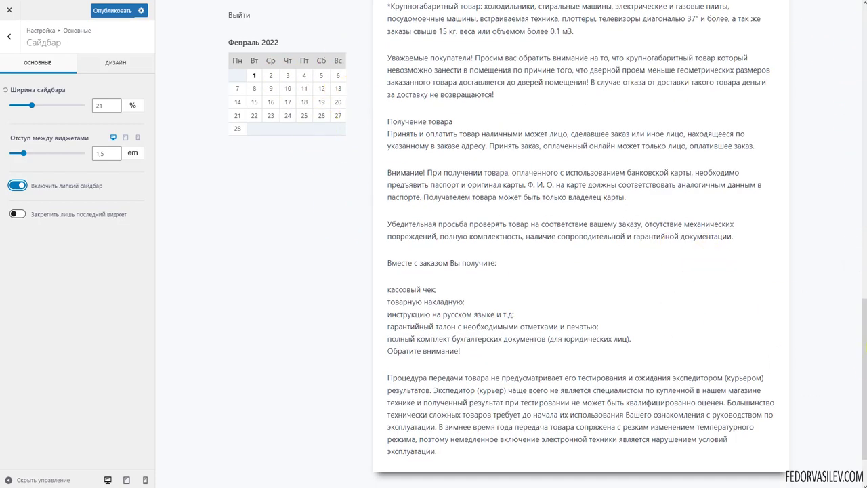
pyautogui.moveTo(864, 379); pyautogui.dragTo(851, 48)
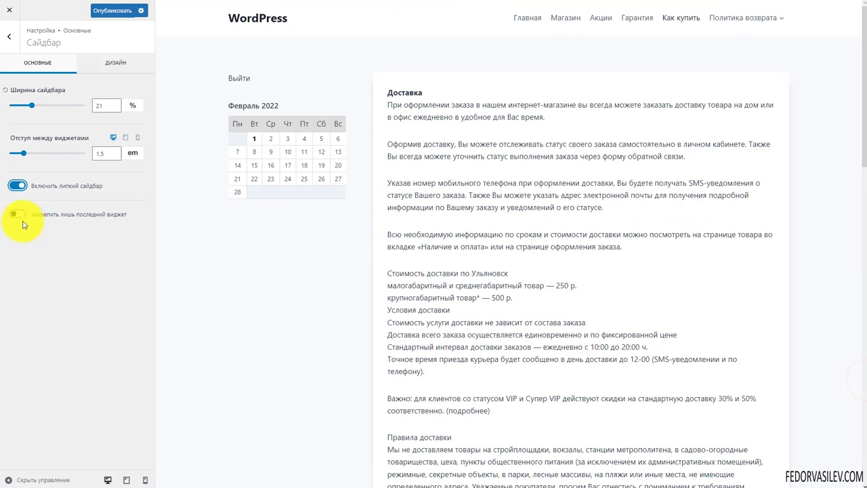
# Step: Try the option that makes only the last widget sticky in the preview, then turn it back off
pyautogui.click(20, 216)
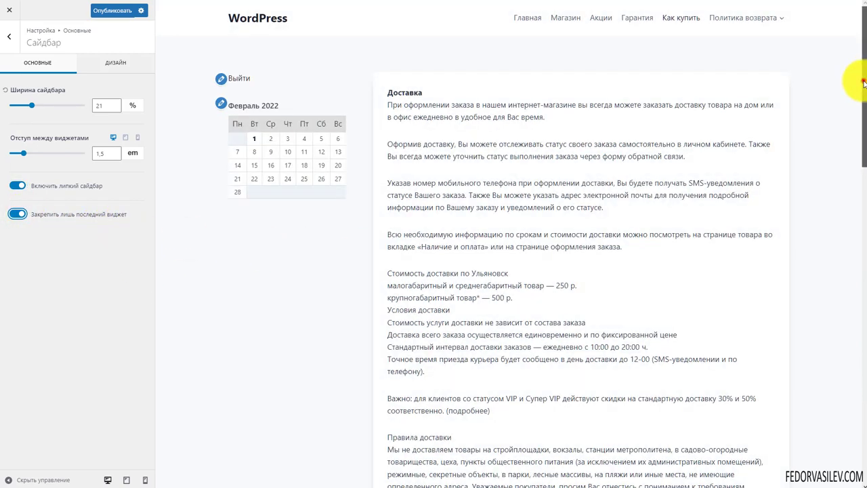
pyautogui.moveTo(864, 83); pyautogui.dragTo(865, 119)
pyautogui.click(18, 214)
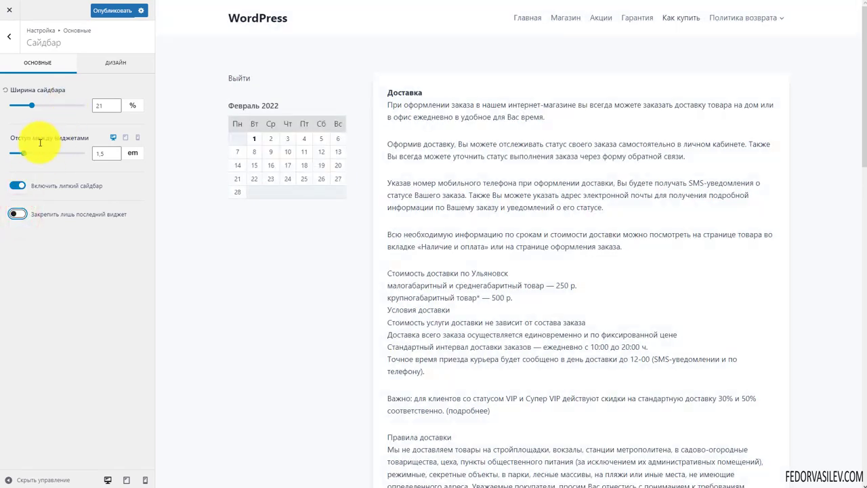
# Step: In the sidebar design settings, try several palette colours for the widget titles and settle on the blue 2B6CB0
pyautogui.click(118, 67)
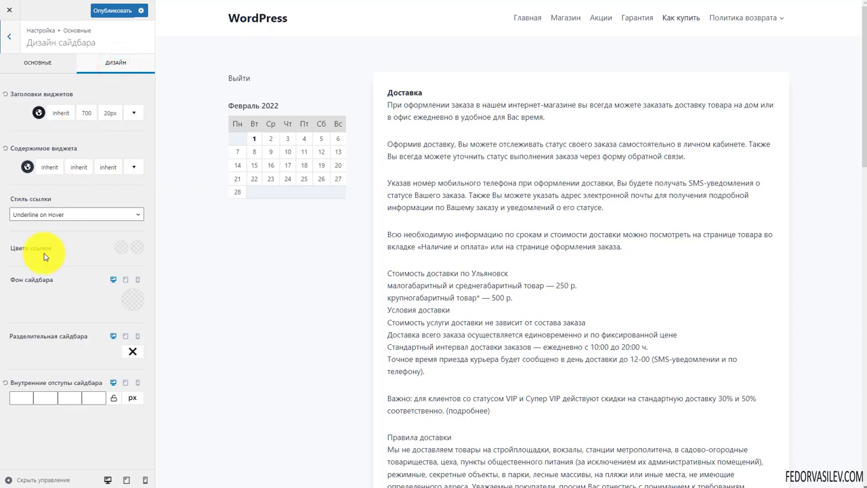
pyautogui.click(40, 114)
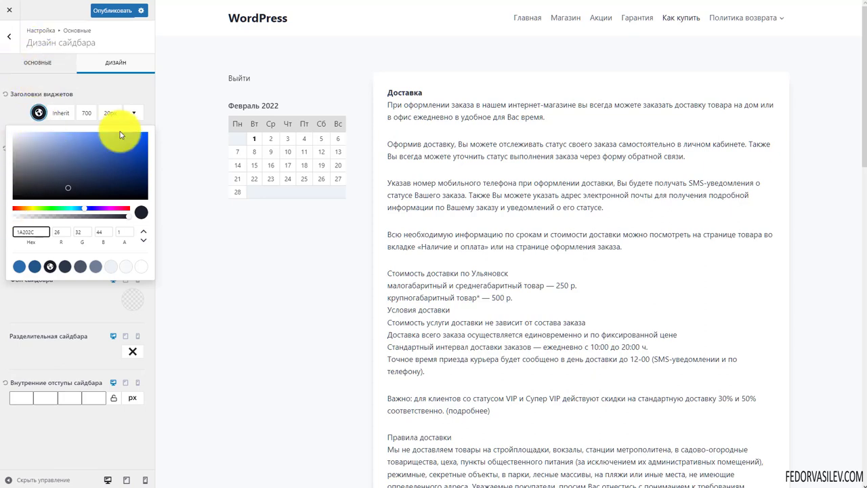
pyautogui.click(35, 268)
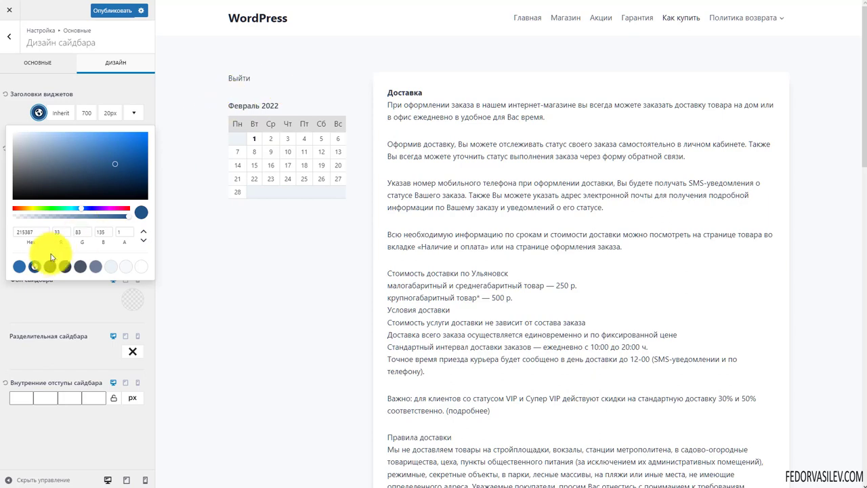
pyautogui.click(21, 269)
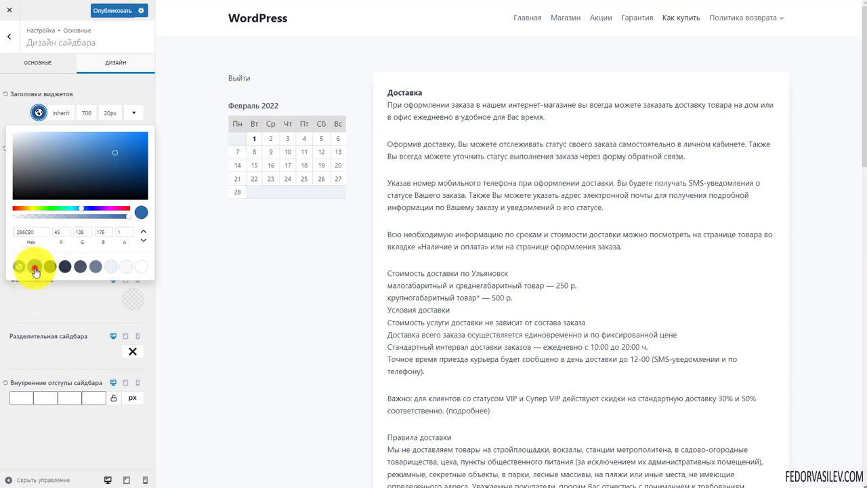
pyautogui.click(109, 268)
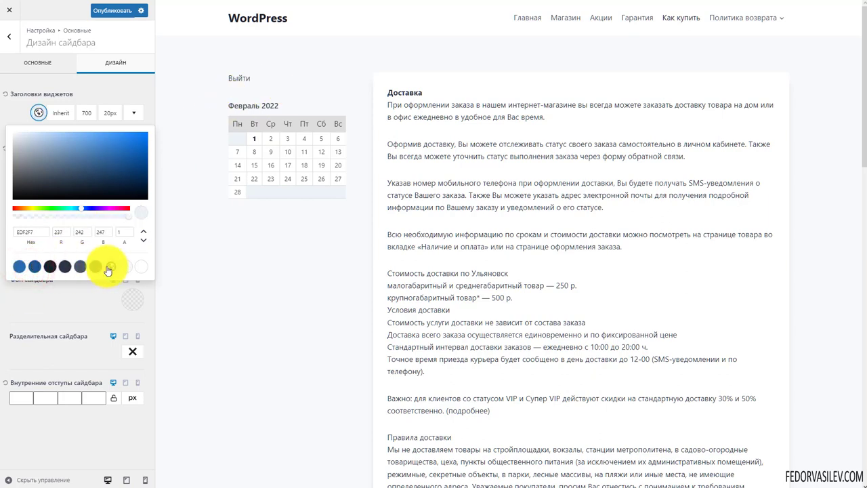
pyautogui.click(21, 267)
# Step: Look through the font, style and size options of the sidebar widget titles
pyautogui.click(61, 110)
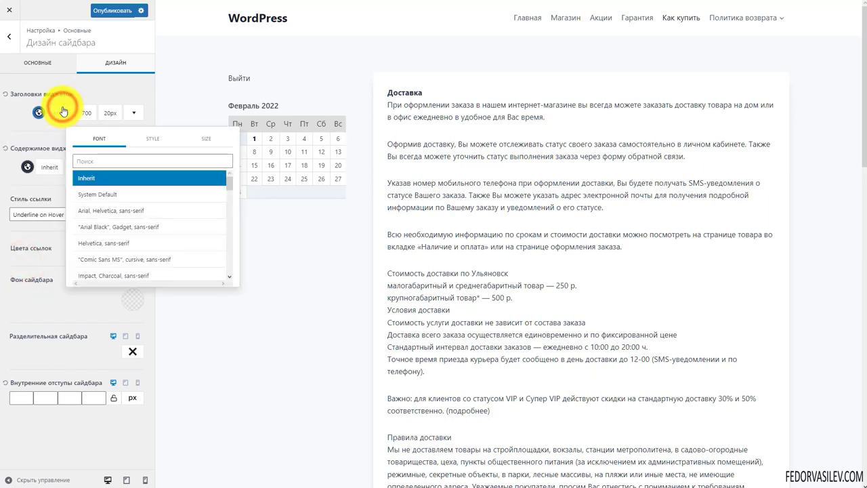
pyautogui.click(144, 145)
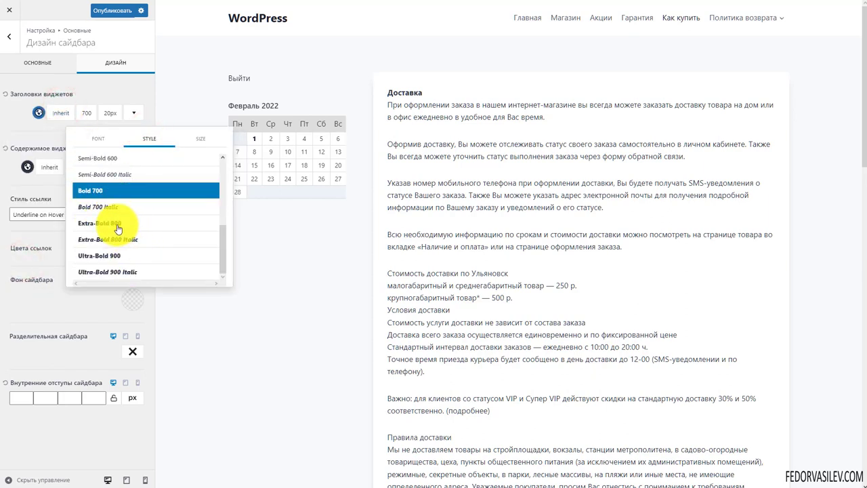
pyautogui.click(198, 138)
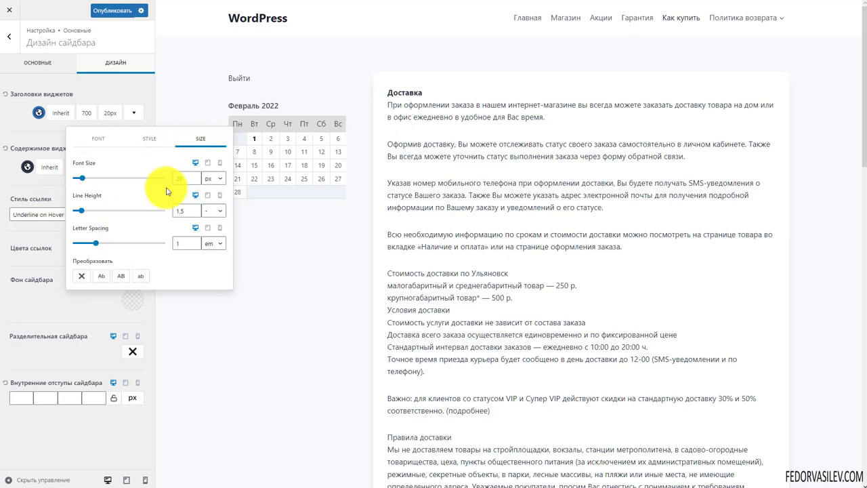
# Step: Check the tablet and mobile size settings and the font and style options of the sidebar widget titles, then return to the desktop preview
pyautogui.click(220, 165)
pyautogui.click(209, 163)
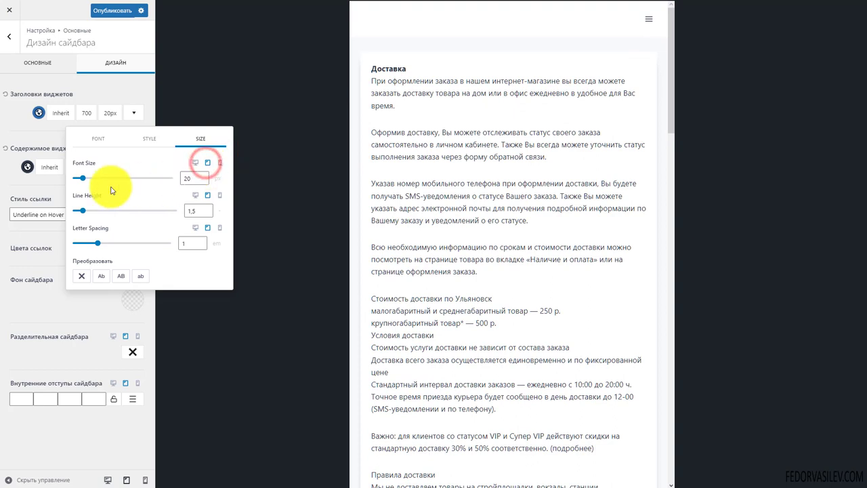
pyautogui.click(98, 141)
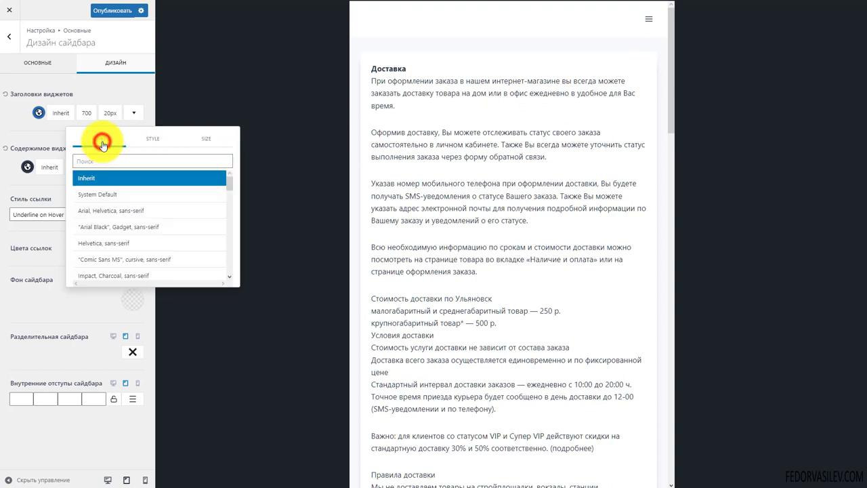
pyautogui.click(109, 116)
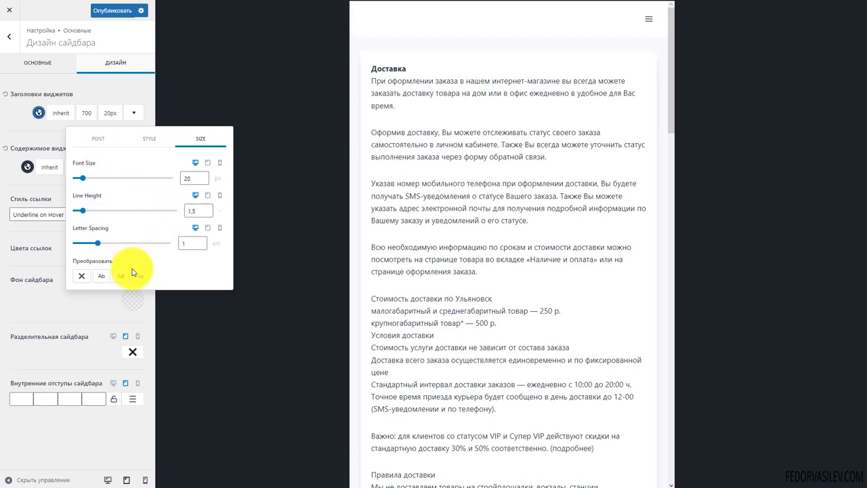
pyautogui.click(135, 139)
pyautogui.click(86, 141)
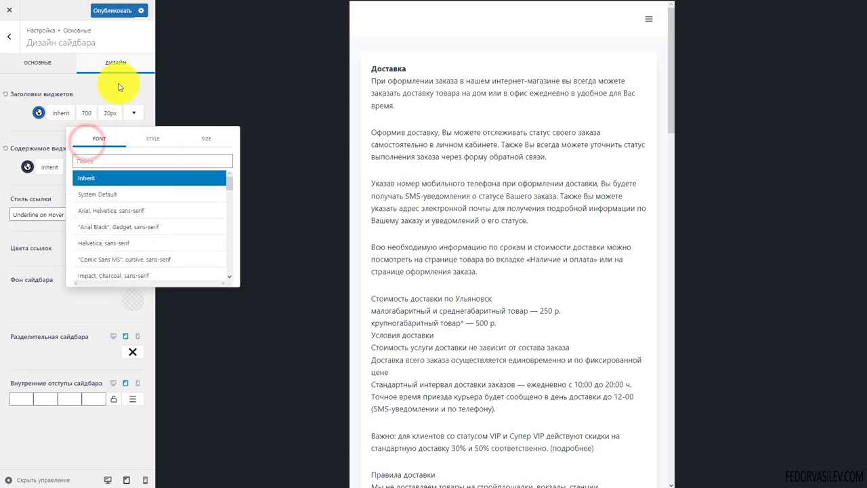
pyautogui.click(108, 479)
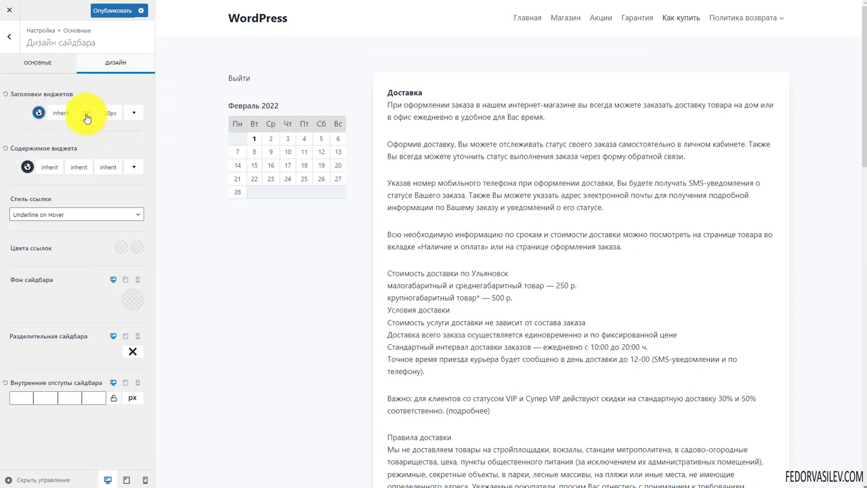
pyautogui.moveTo(74, 95); pyautogui.dragTo(27, 95)
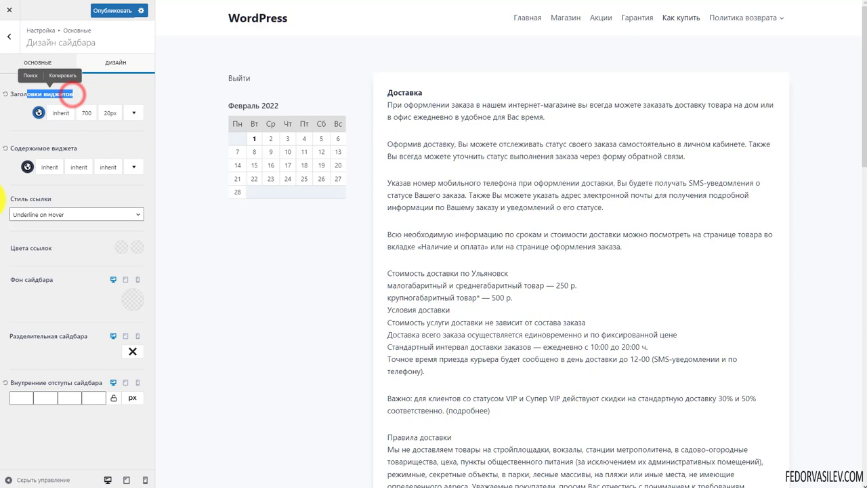
# Step: Try the palette blues 2B6CB0 and 215387 as the text colour of the sidebar widget content
pyautogui.click(27, 169)
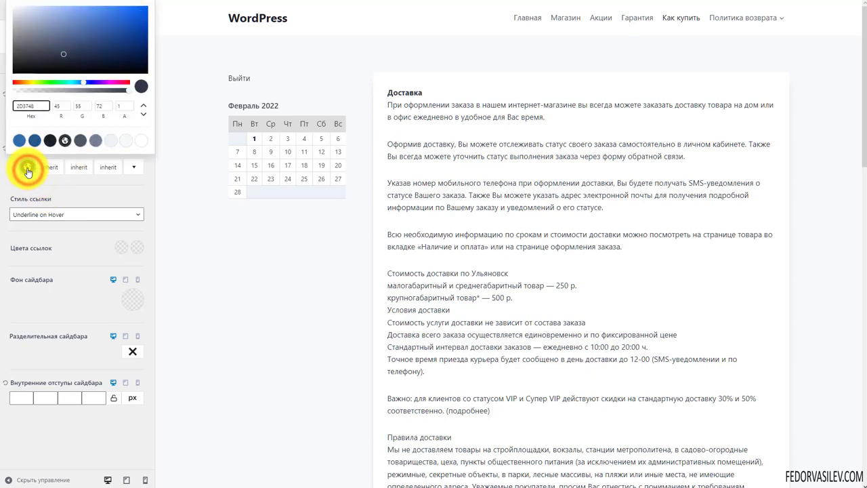
pyautogui.click(34, 142)
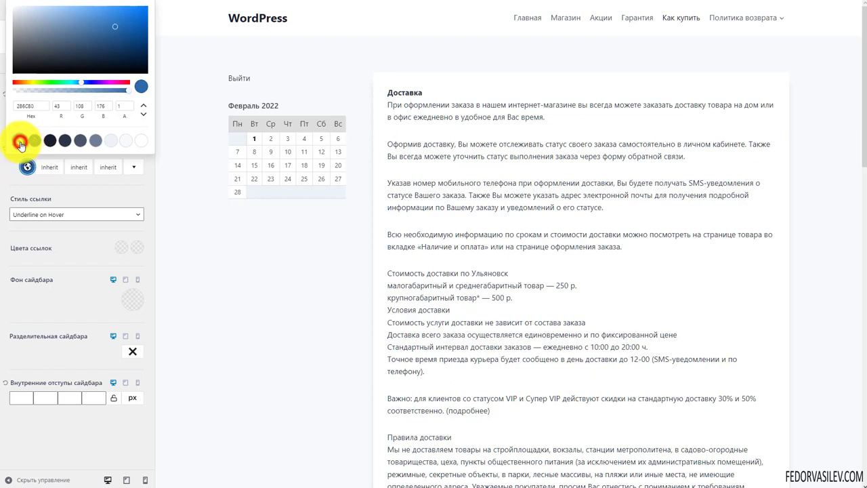
pyautogui.click(33, 145)
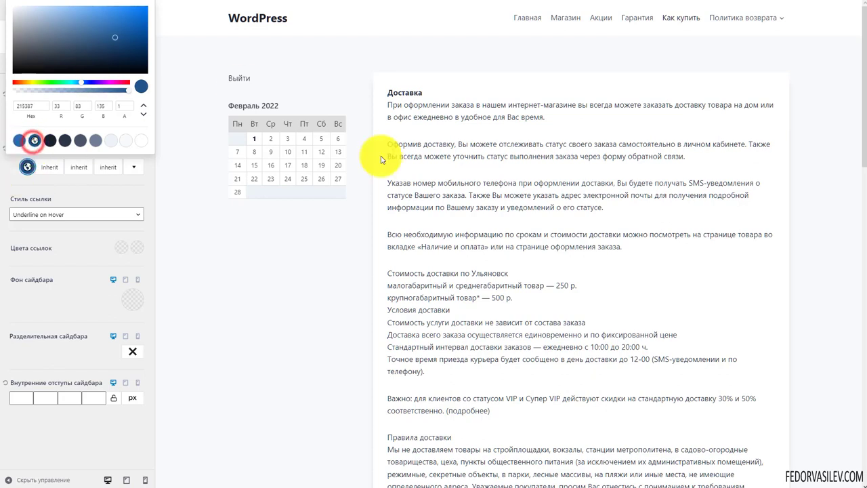
pyautogui.click(97, 192)
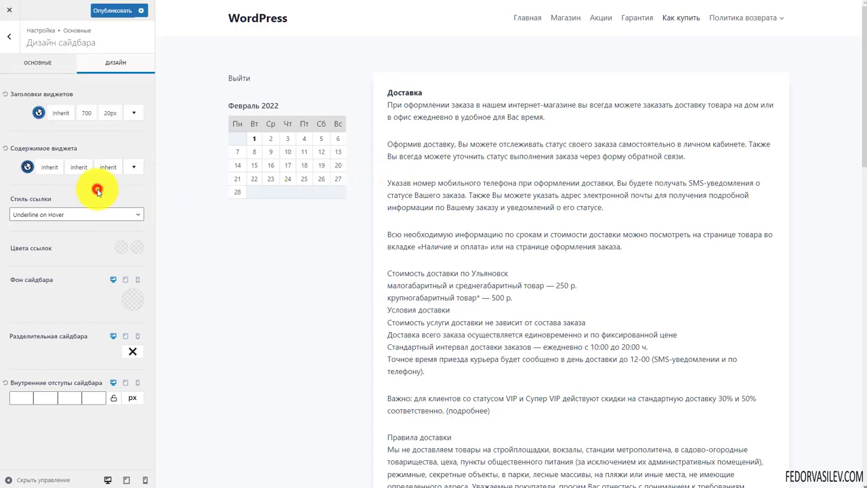
# Step: Try the Arial Black font and the Arial, Helvetica font for the widget content and browse the other available fonts
pyautogui.click(49, 167)
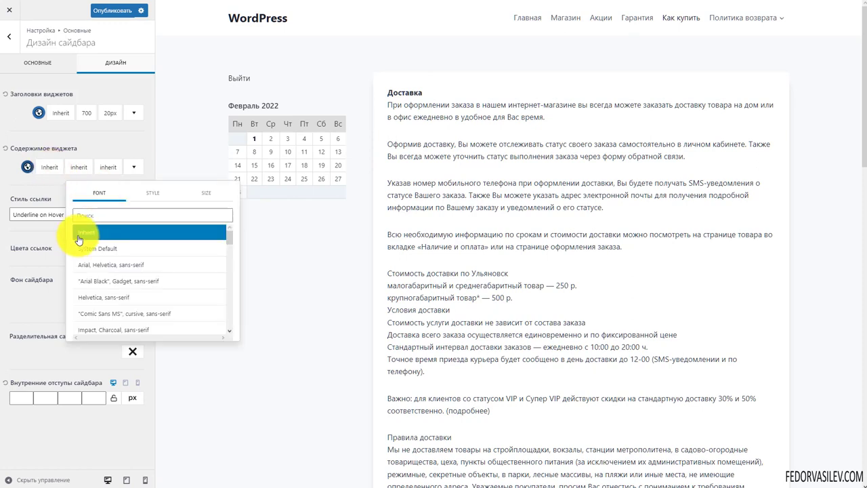
pyautogui.click(99, 286)
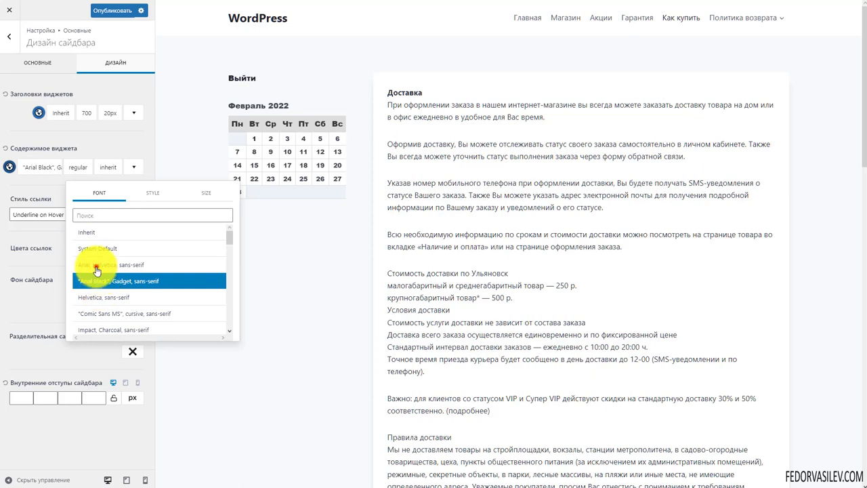
pyautogui.click(96, 269)
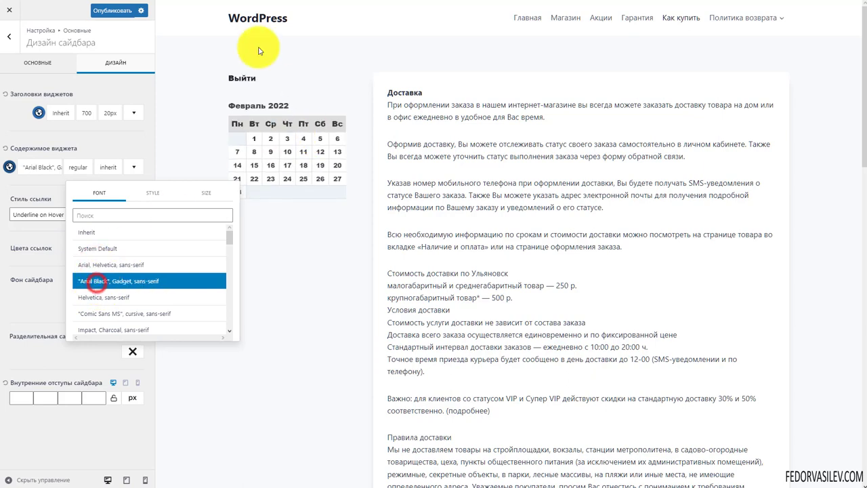
pyautogui.click(78, 248)
pyautogui.click(90, 263)
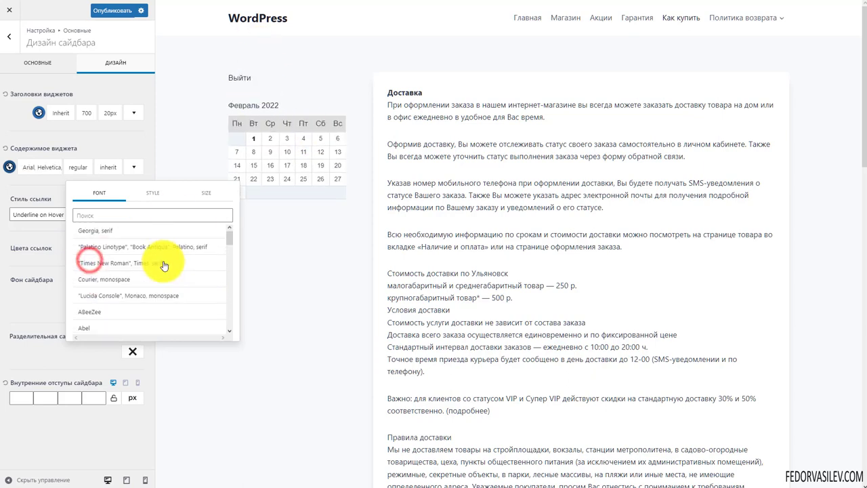
pyautogui.scroll(-5, 155, 266)
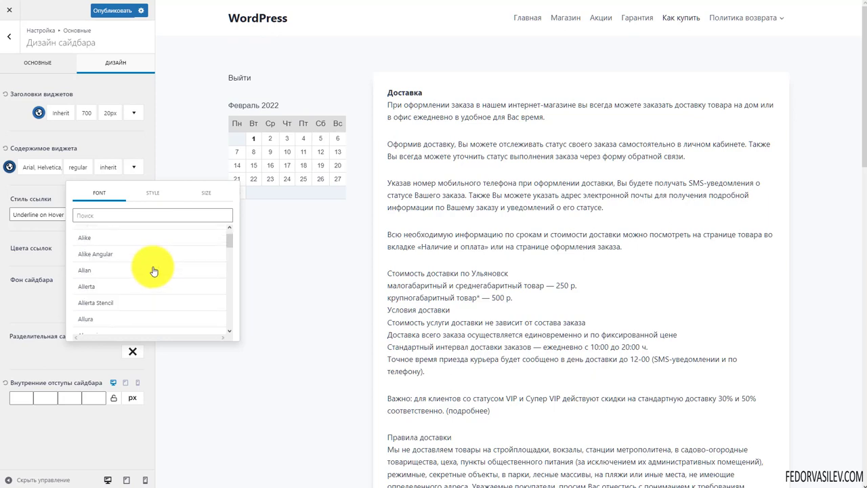
pyautogui.click(149, 261)
pyautogui.click(24, 138)
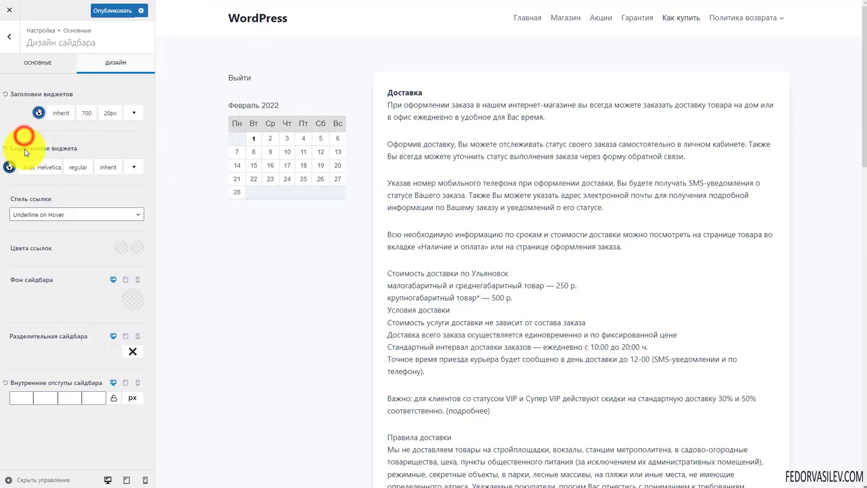
# Step: Try a line height of 1.2 and letter spacing of 0.18 em for the widget content, then reset its typography to the defaults
pyautogui.click(106, 167)
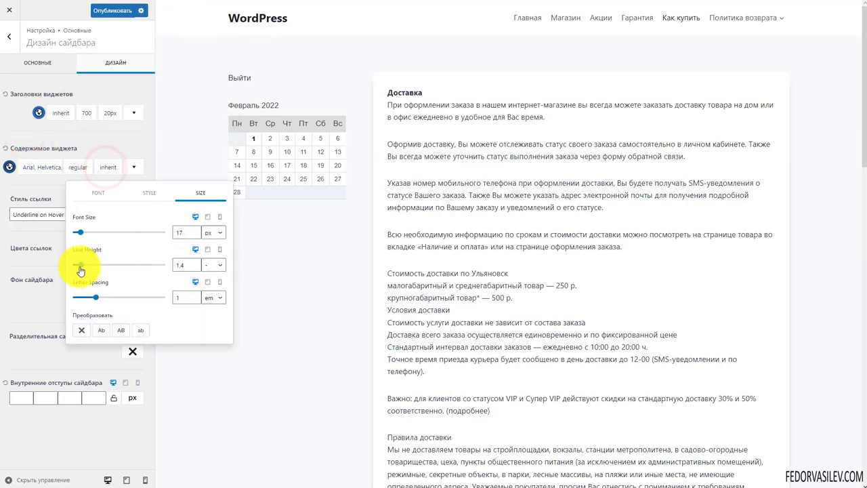
pyautogui.moveTo(80, 272); pyautogui.dragTo(95, 304)
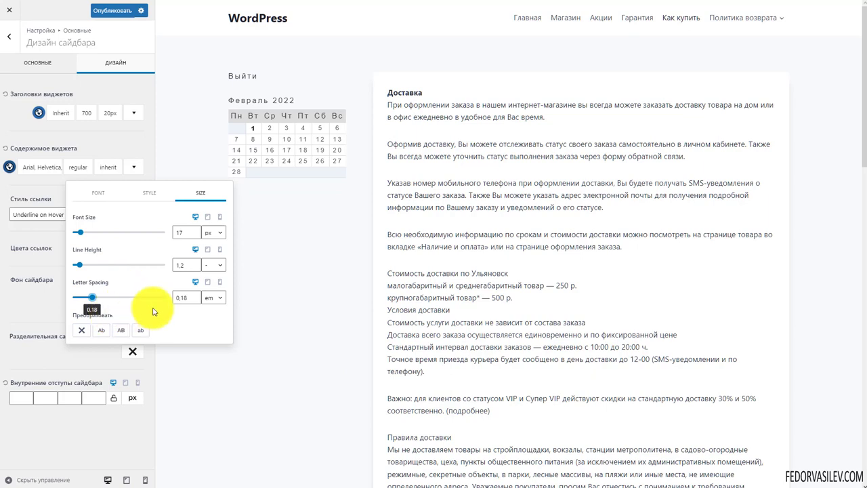
pyautogui.click(118, 143)
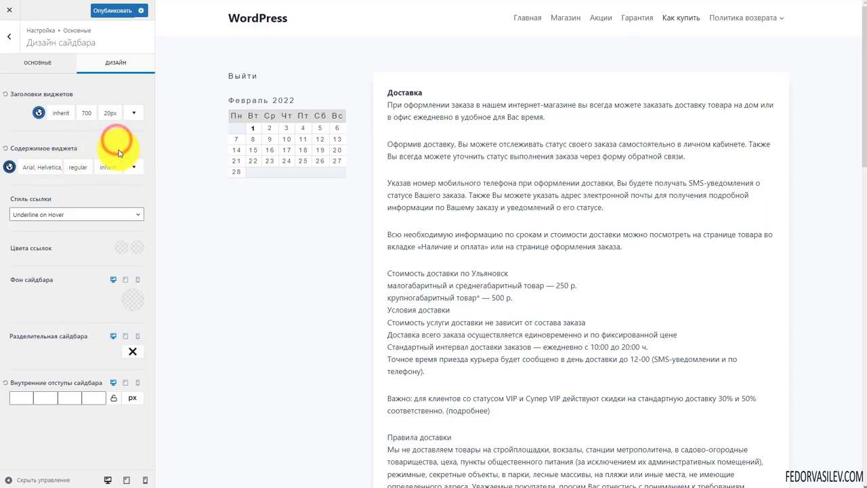
pyautogui.click(4, 148)
# Step: Look through the sidebar link style options and the link colour picker, keeping Underline on Hover
pyautogui.click(42, 215)
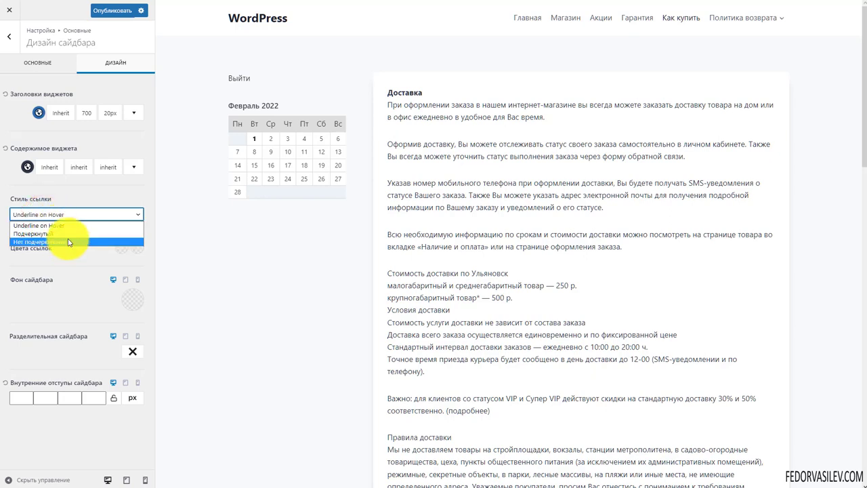
pyautogui.click(79, 195)
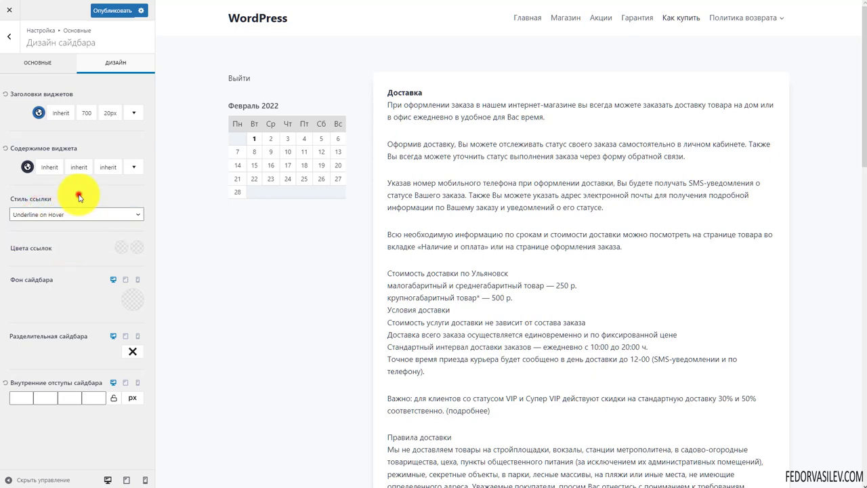
pyautogui.click(121, 249)
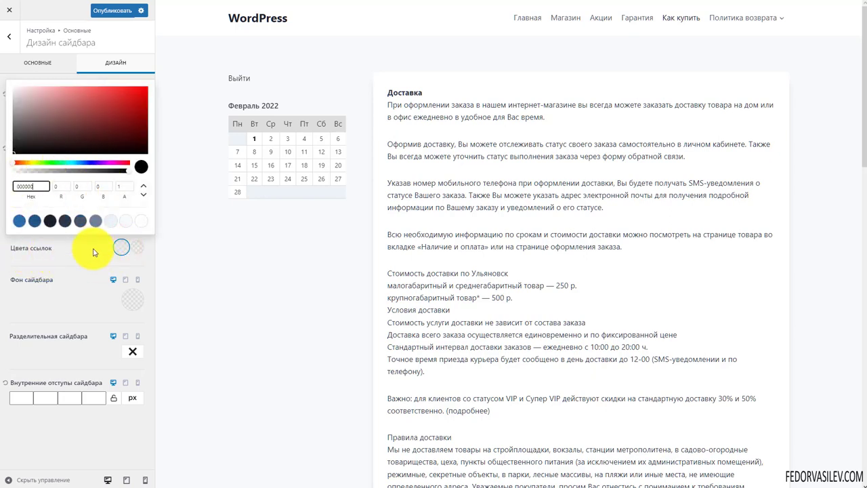
pyautogui.click(93, 248)
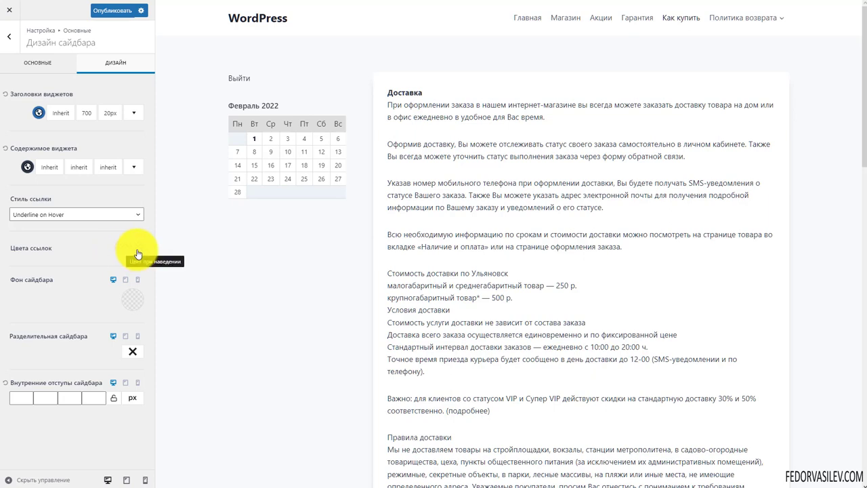
# Step: Try several palette colours as the sidebar background, including 4A5568, 718096 and F7FAFC
pyautogui.click(130, 303)
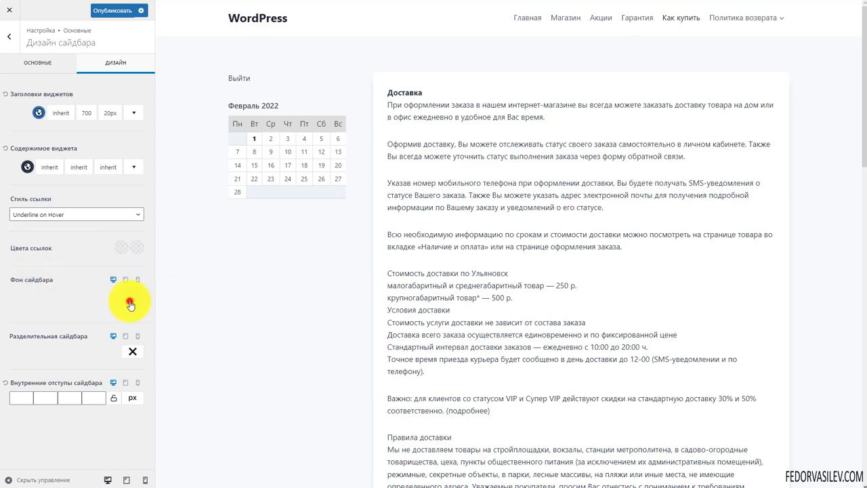
pyautogui.click(81, 269)
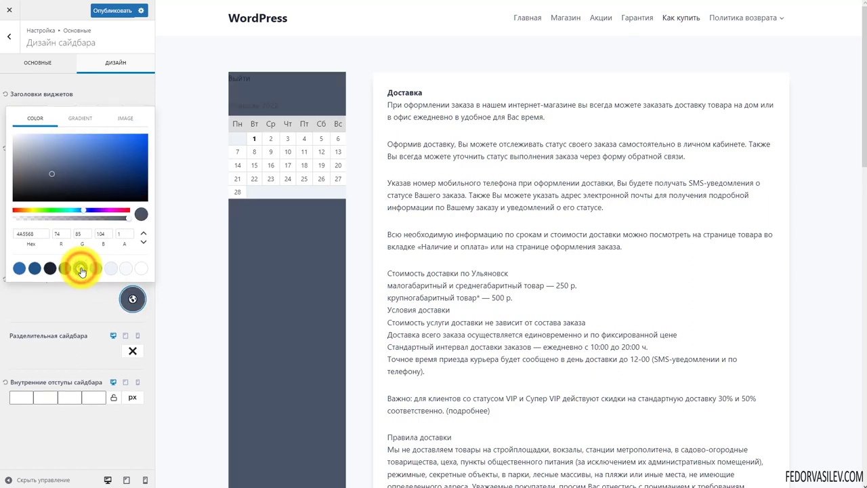
pyautogui.click(95, 270)
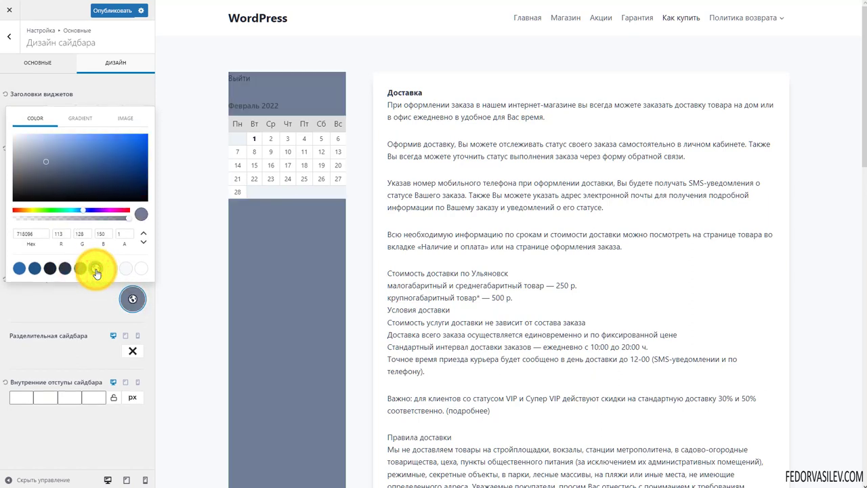
pyautogui.click(124, 267)
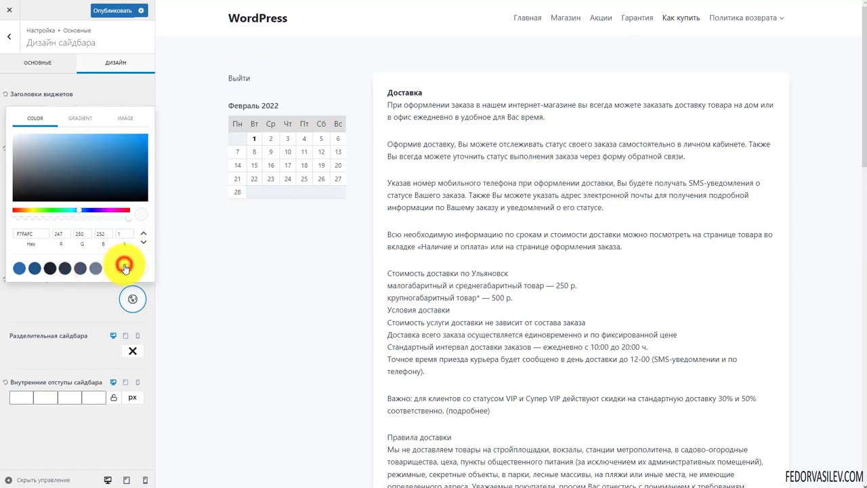
pyautogui.click(106, 271)
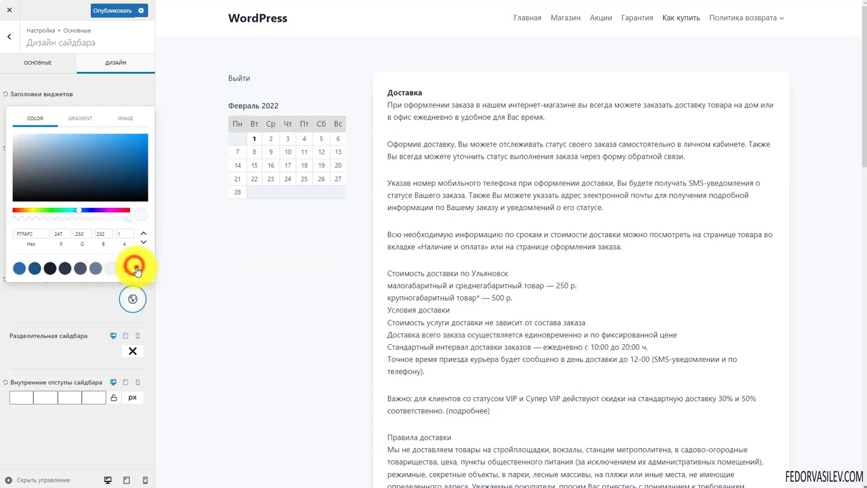
pyautogui.click(135, 269)
# Step: Give the sidebar background a blue-to-purple gradient with the purple stop nearer the middle, trying the radial type before choosing linear
pyautogui.moveTo(133, 169); pyautogui.dragTo(85, 166)
pyautogui.click(43, 211)
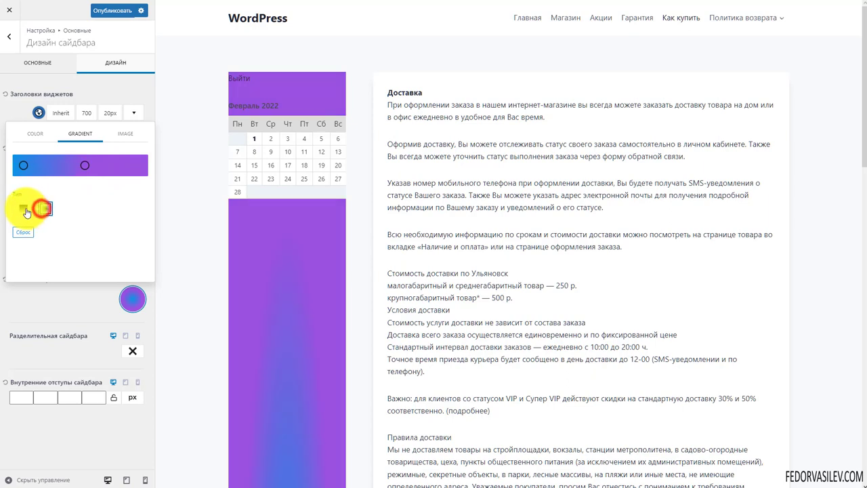
pyautogui.click(23, 209)
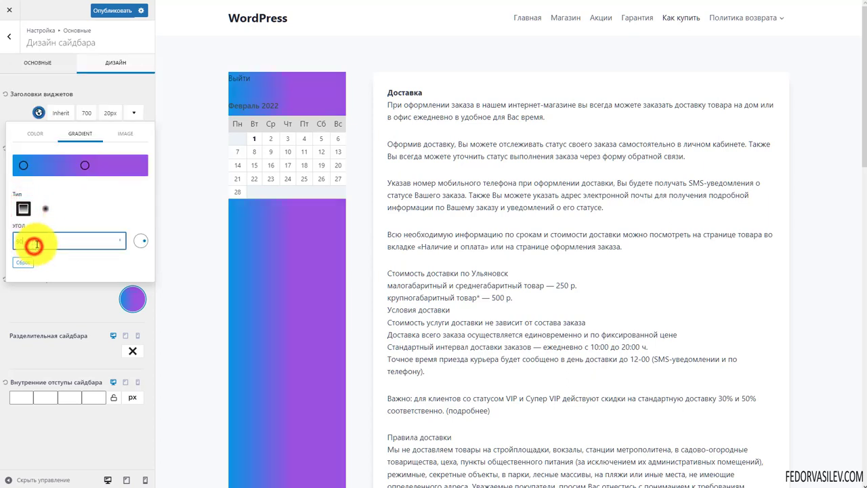
# Step: Try several angles for the linear sidebar gradient, including 145°, settle on a horizontal blue-to-purple blend, and check it down the preview page
pyautogui.click(139, 245)
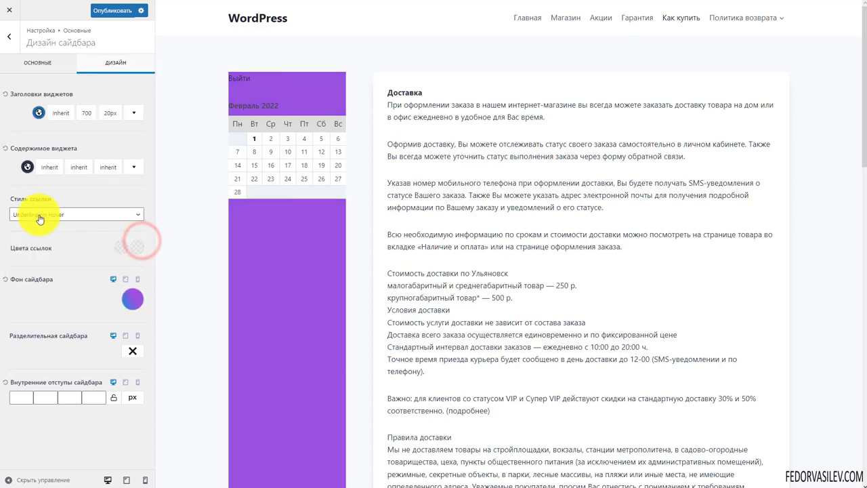
pyautogui.click(133, 299)
pyautogui.click(139, 244)
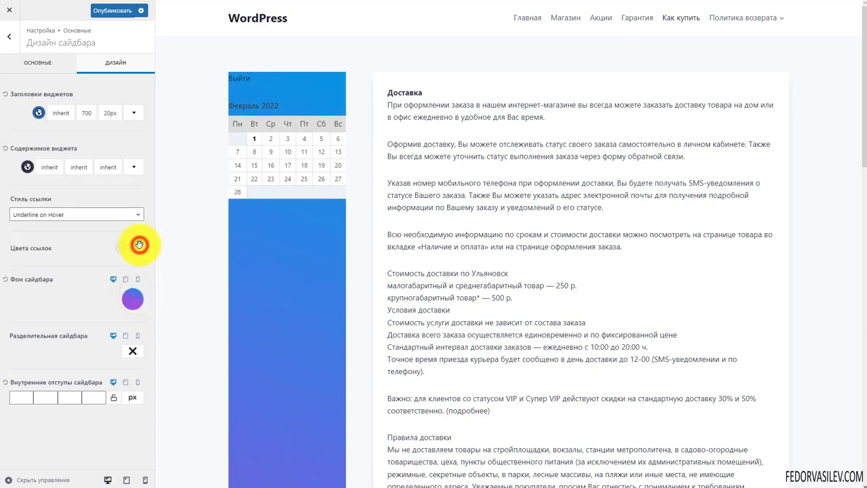
pyautogui.click(132, 298)
pyautogui.click(141, 244)
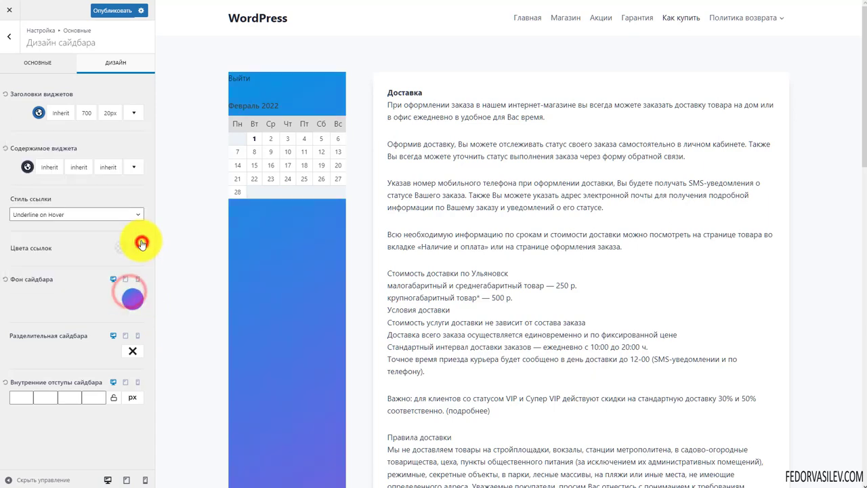
pyautogui.click(138, 303)
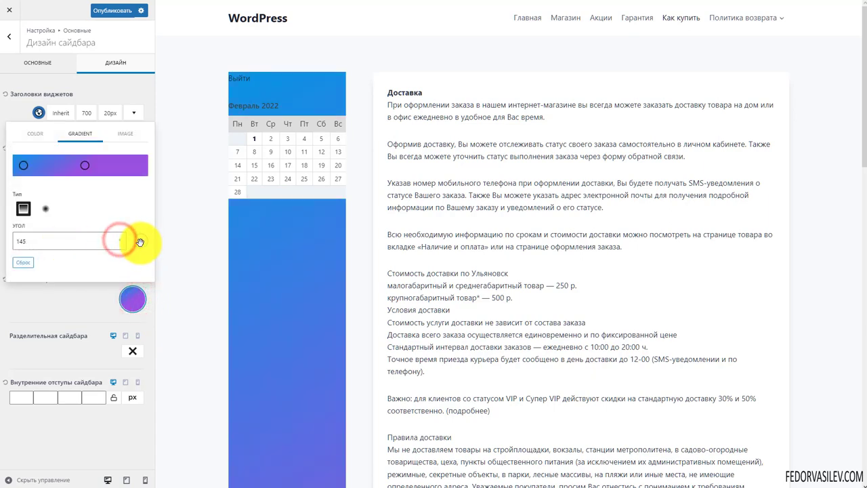
pyautogui.moveTo(135, 241); pyautogui.dragTo(139, 242)
pyautogui.click(132, 298)
pyautogui.scroll(-3, 295, 397)
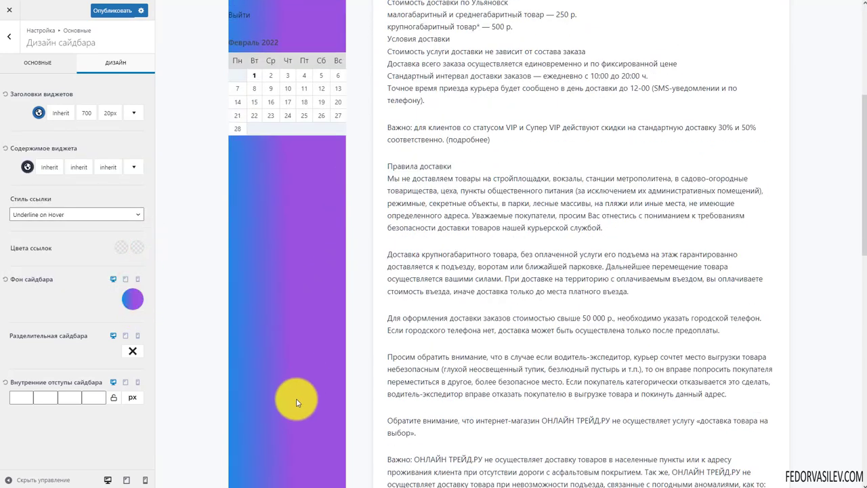
# Step: Reset the sidebar background to remove the gradient, and look over the background image options for repeat, size and attachment
pyautogui.scroll(3, 325, 310)
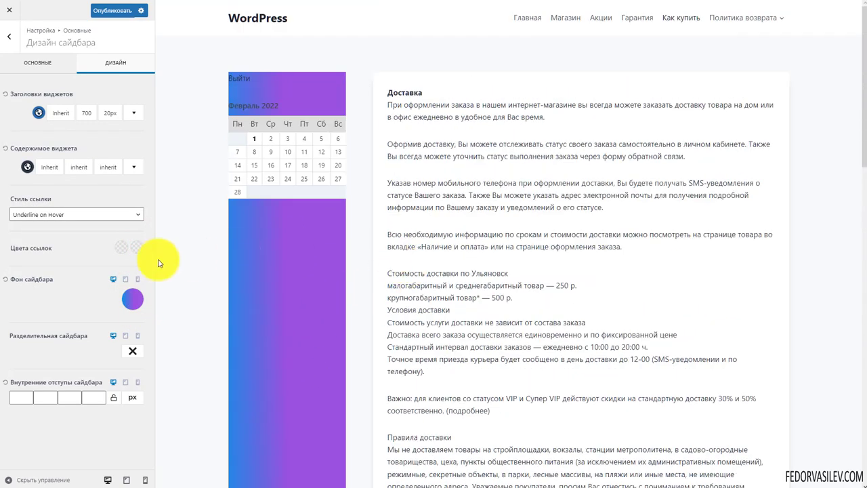
pyautogui.click(3, 282)
pyautogui.click(128, 298)
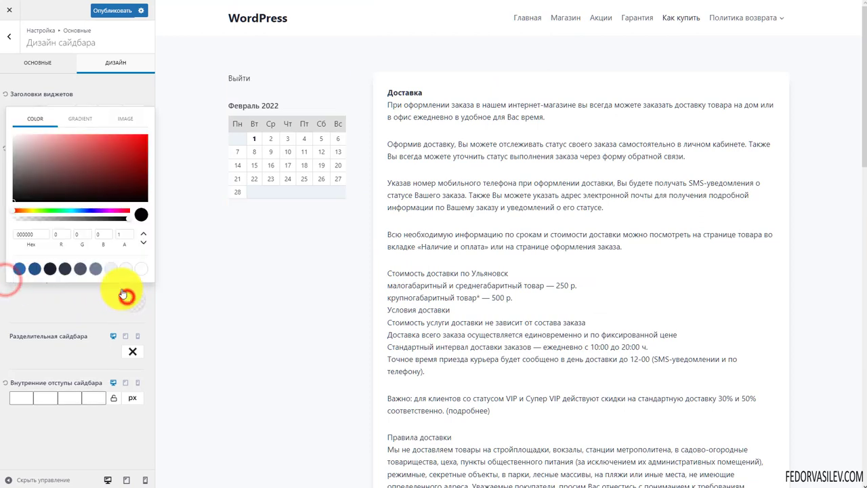
pyautogui.click(133, 121)
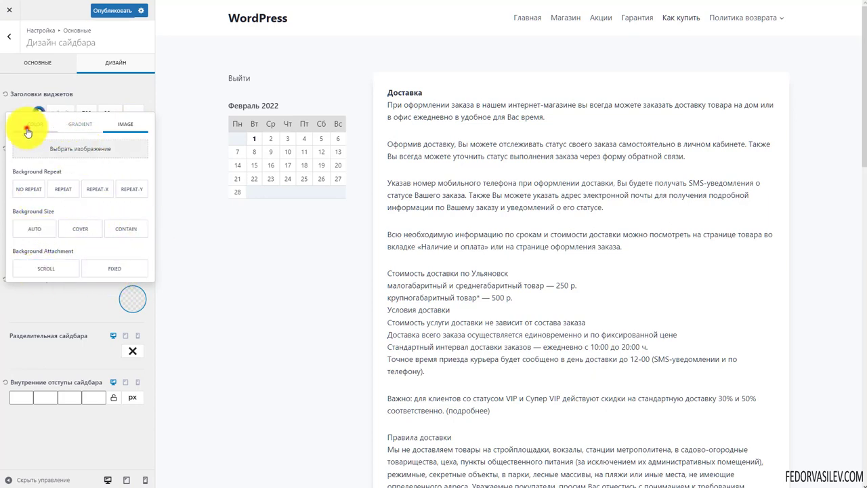
pyautogui.click(28, 123)
pyautogui.click(38, 311)
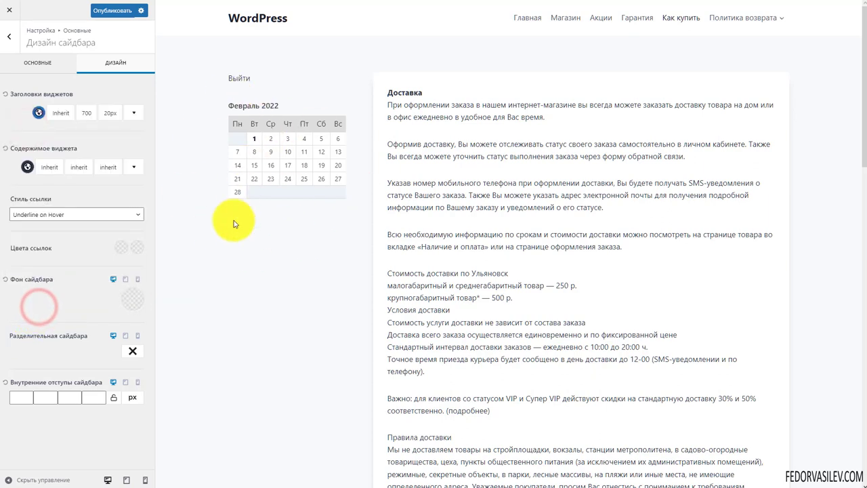
# Step: Add a solid 1 px sidebar divider in the near-black palette colour
pyautogui.click(132, 351)
pyautogui.click(134, 398)
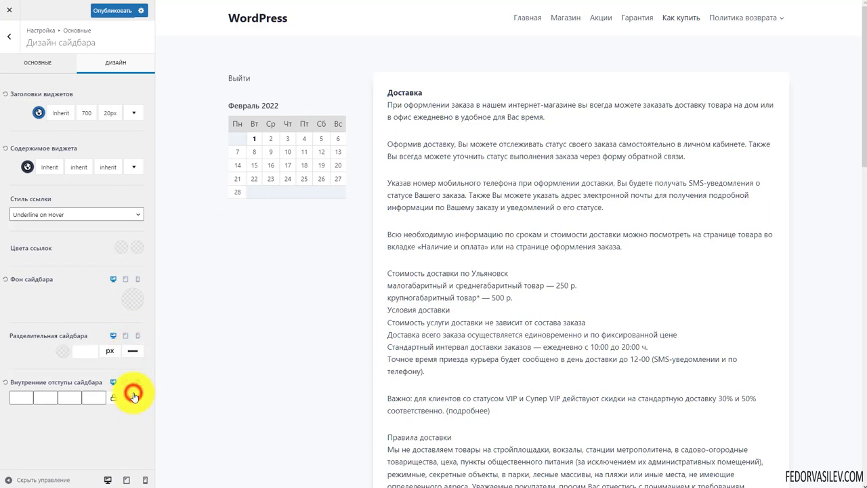
pyautogui.click(62, 357)
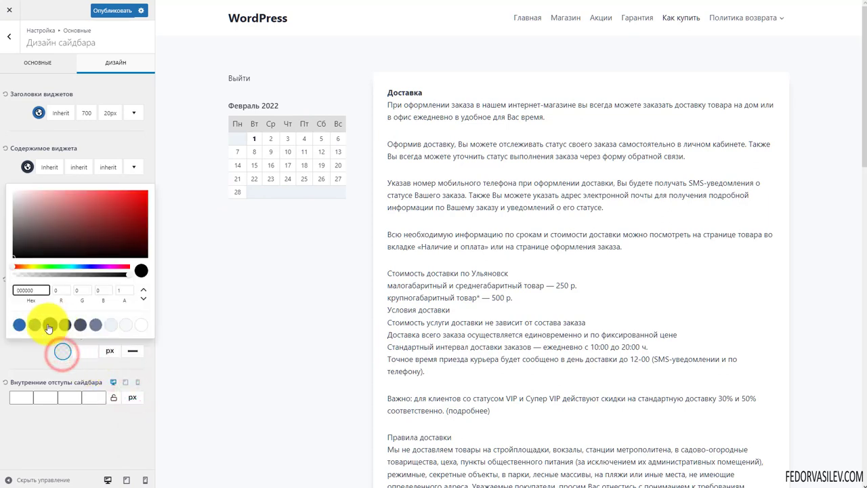
pyautogui.click(25, 353)
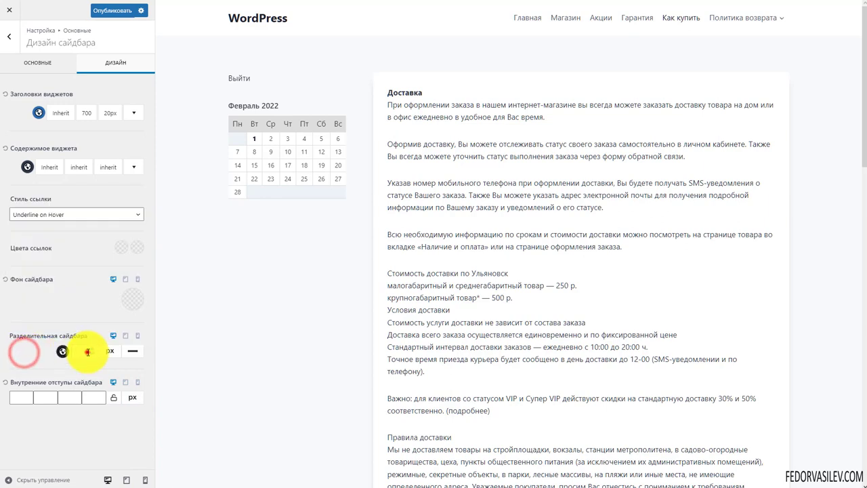
pyautogui.write('1')
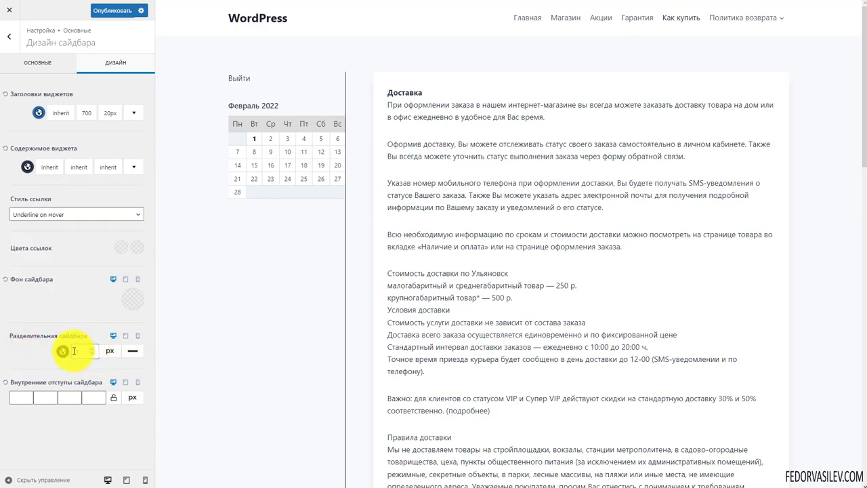
# Step: Check the divider down the preview page, try its dotted and double line styles, and set the style to none
pyautogui.click(132, 351)
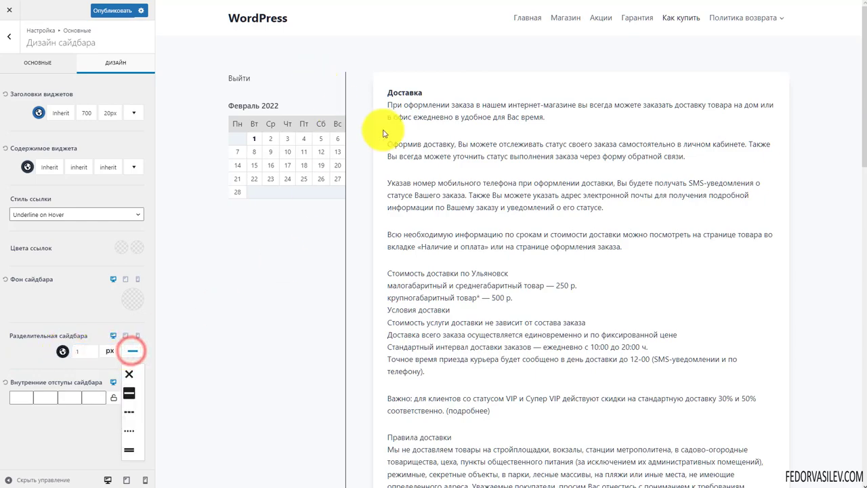
pyautogui.scroll(-4, 428, 200)
pyautogui.scroll(4, 428, 200)
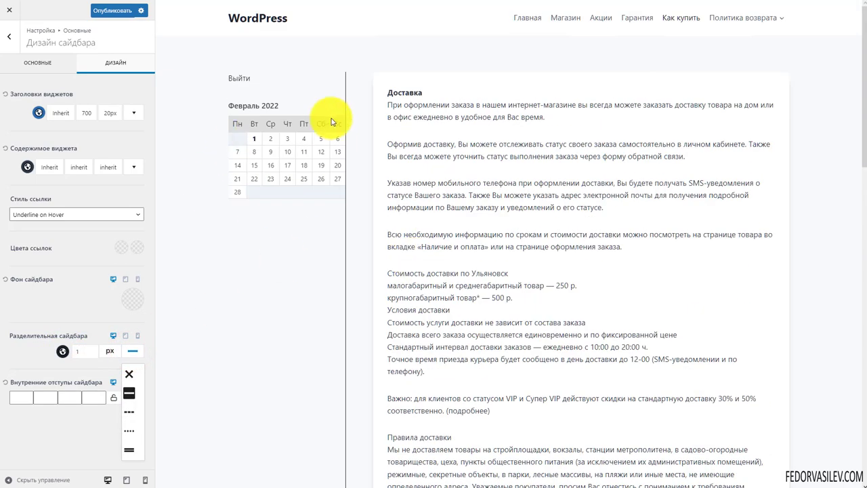
pyautogui.click(132, 430)
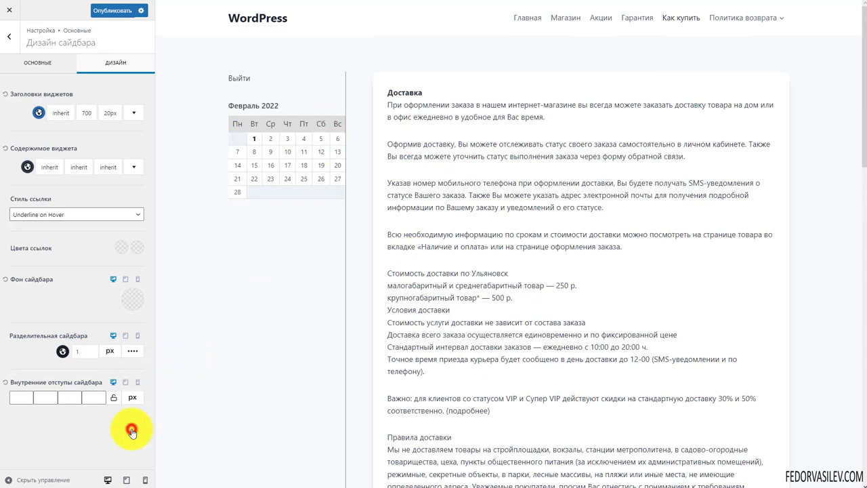
pyautogui.click(133, 351)
pyautogui.click(128, 451)
pyautogui.click(132, 350)
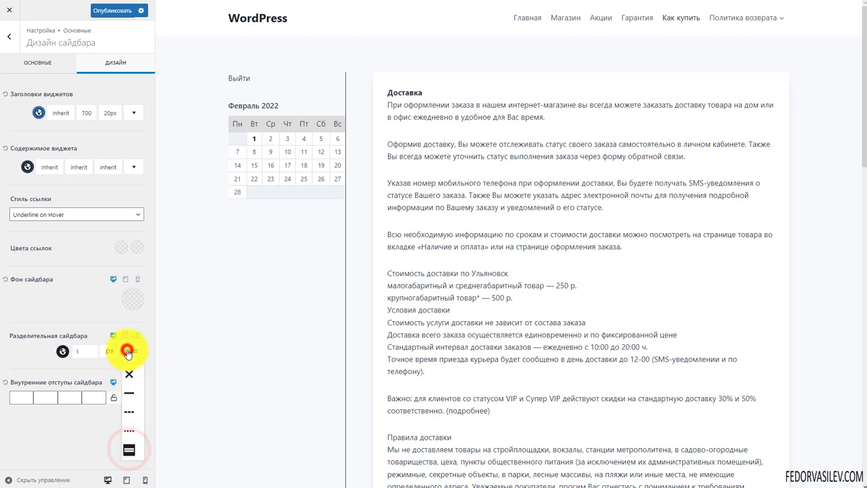
pyautogui.click(130, 374)
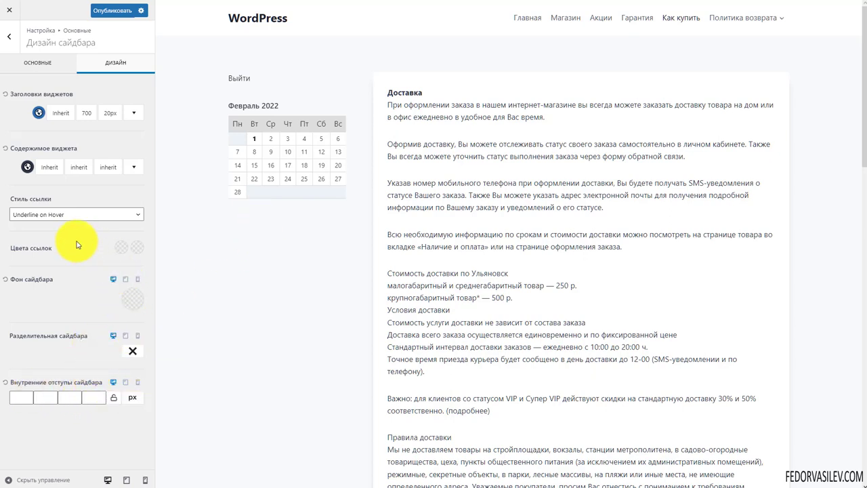
# Step: Set the sidebar background to the near-black palette colour 1A202C
pyautogui.click(133, 301)
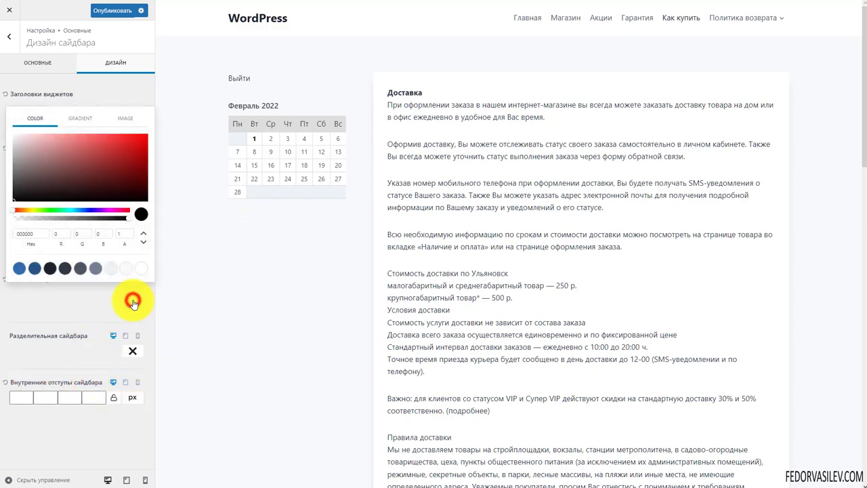
pyautogui.click(50, 268)
pyautogui.click(48, 334)
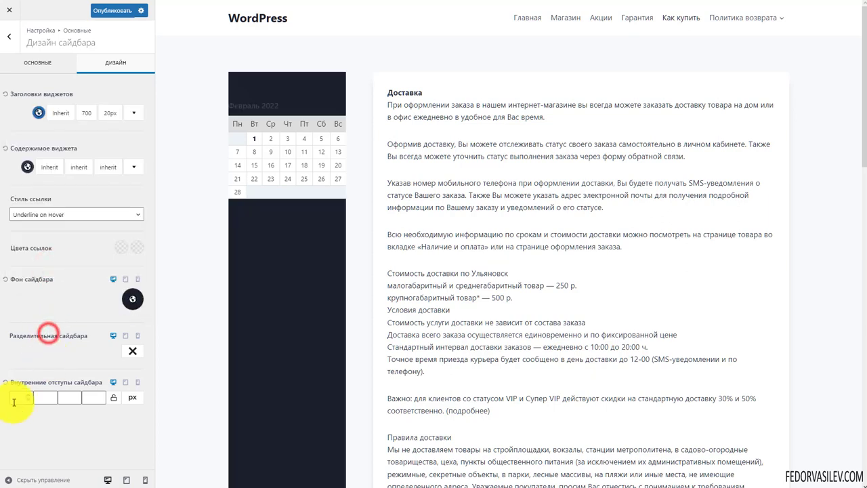
# Step: Try a sidebar inner padding of 10 px on the top side, then 13 px on all sides linked, and check it down the preview page
pyautogui.click(17, 398)
pyautogui.write('1')
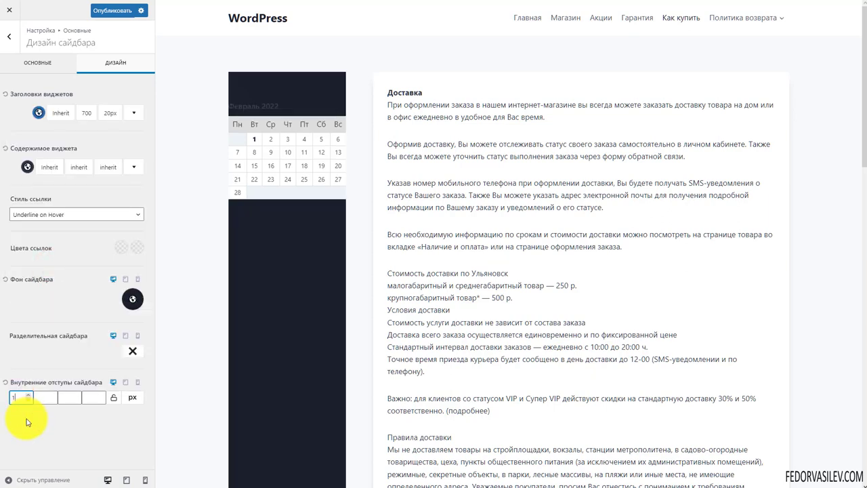
pyautogui.write('0')
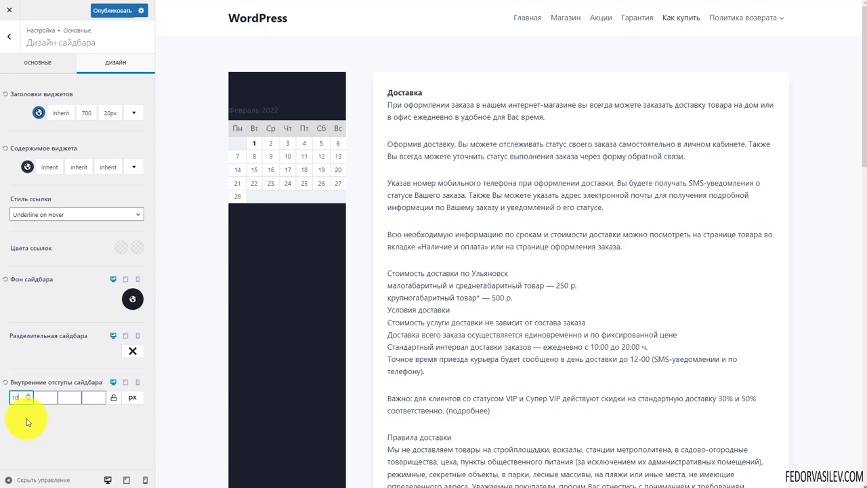
pyautogui.click(39, 398)
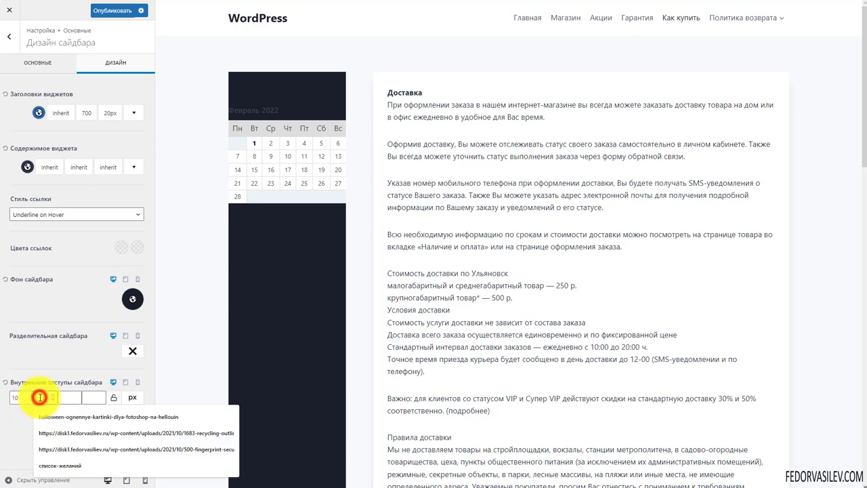
pyautogui.click(113, 398)
pyautogui.moveTo(16, 401); pyautogui.dragTo(15, 398)
pyautogui.scroll(-5, 248, 283)
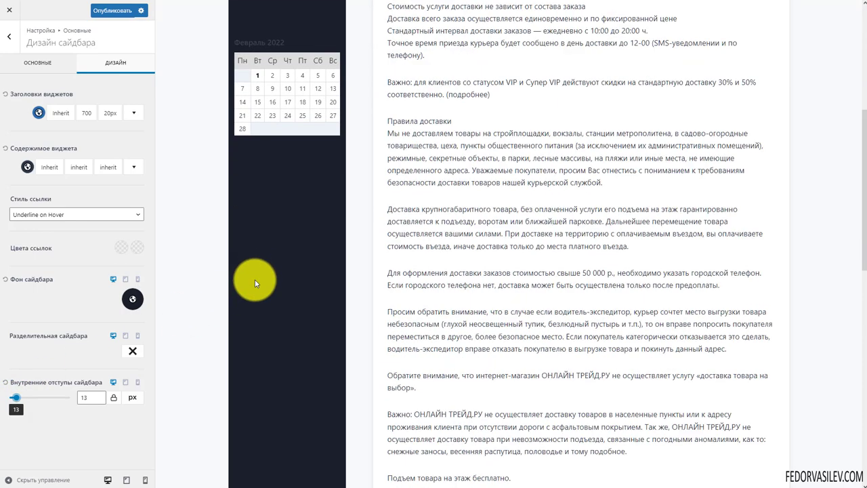
pyautogui.scroll(5, 254, 280)
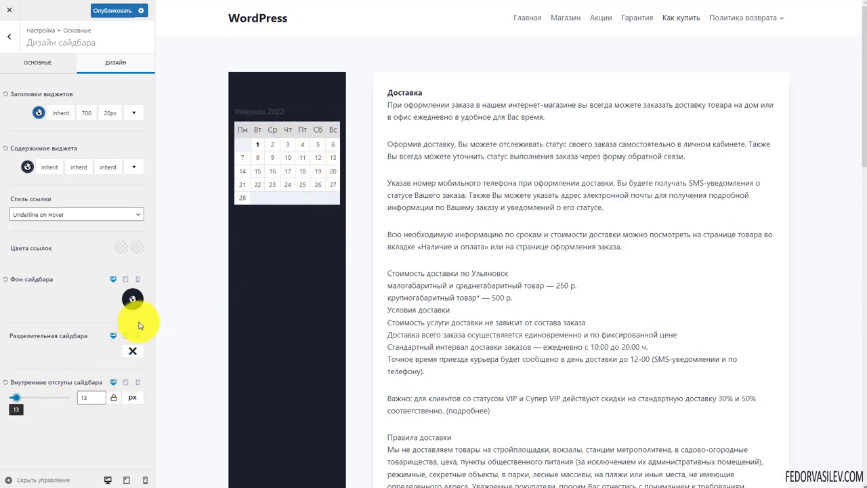
# Step: Set the sidebar background to the palette colour F7FAFC after trying white FFFFFF, and check it down the preview page
pyautogui.click(133, 299)
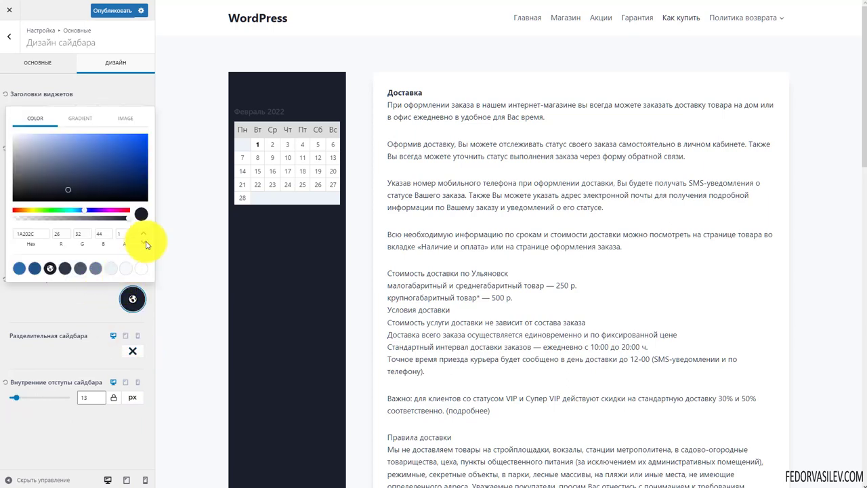
pyautogui.click(140, 269)
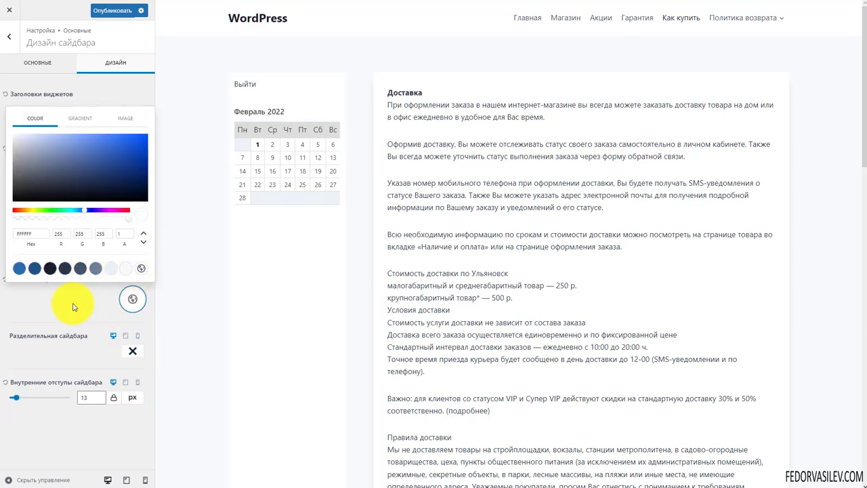
pyautogui.click(124, 268)
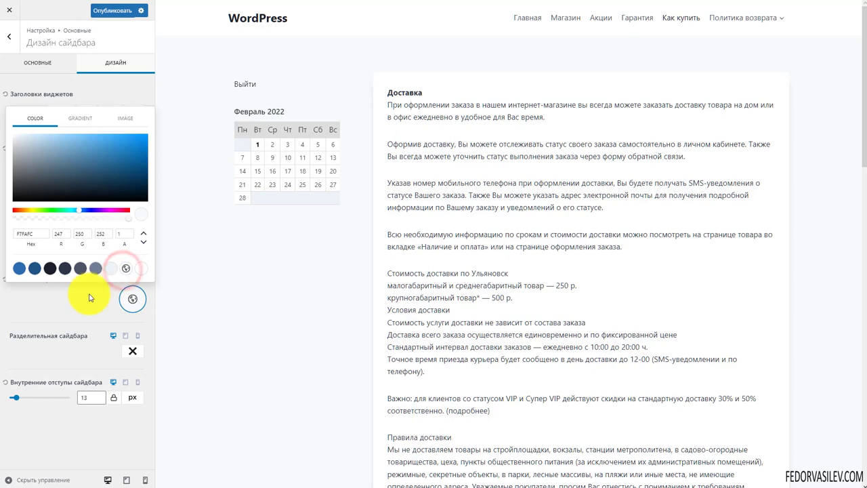
pyautogui.scroll(-5, 433, 264)
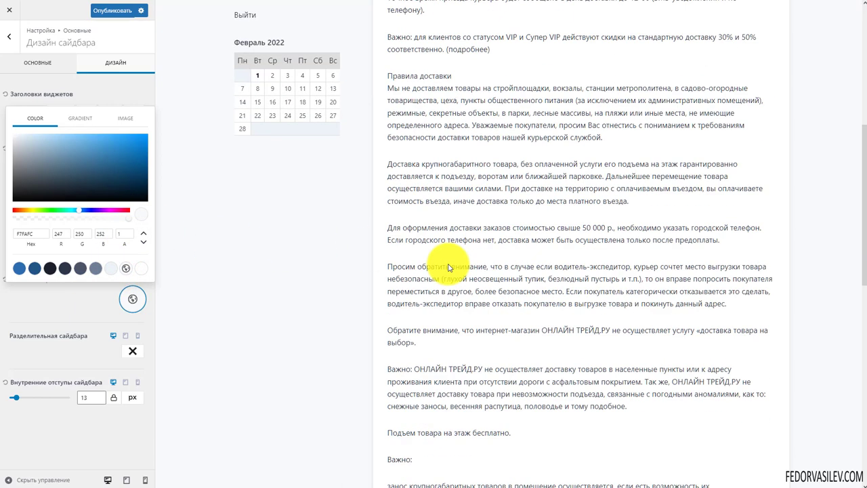
pyautogui.scroll(5, 378, 256)
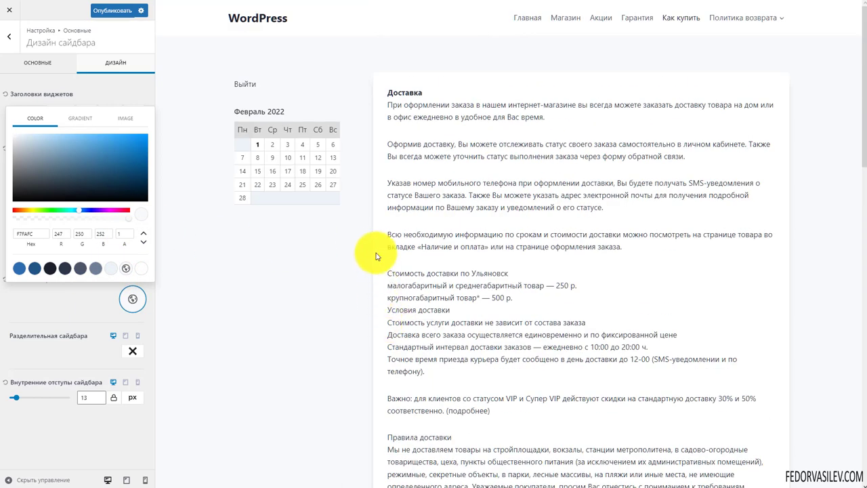
pyautogui.click(87, 306)
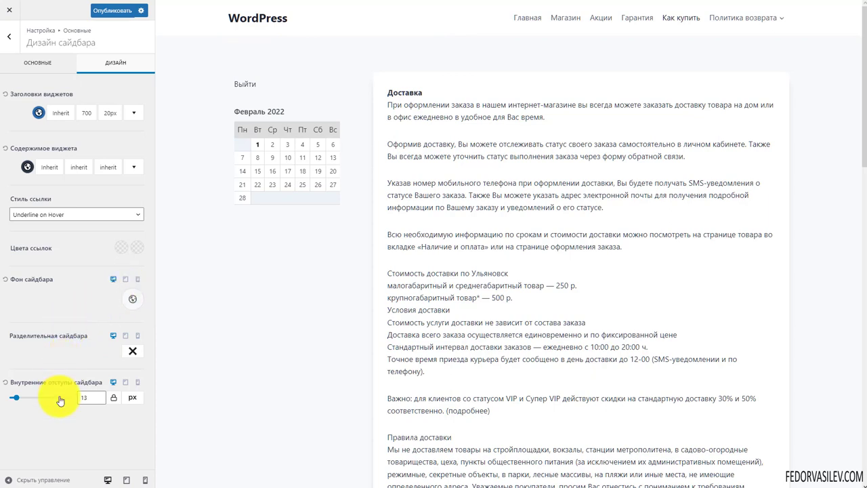
# Step: Reset the sidebar inner padding and publish the customizer changes from the general sidebar settings
pyautogui.click(5, 383)
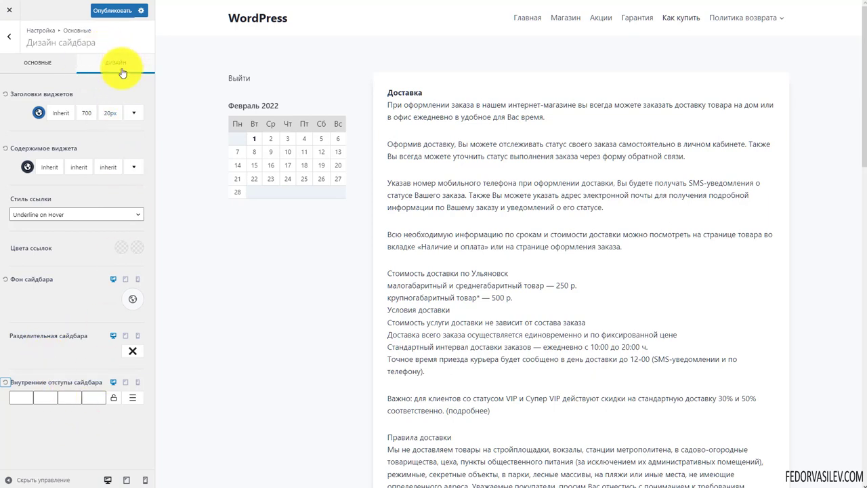
pyautogui.click(57, 72)
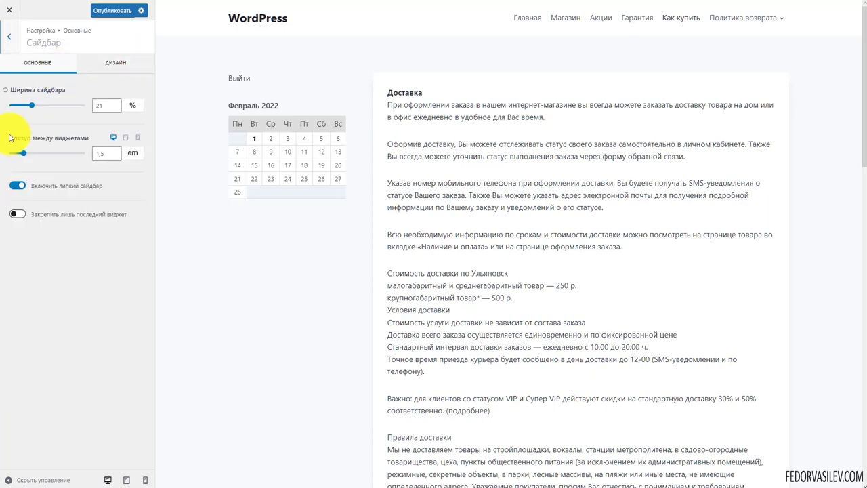
pyautogui.click(110, 14)
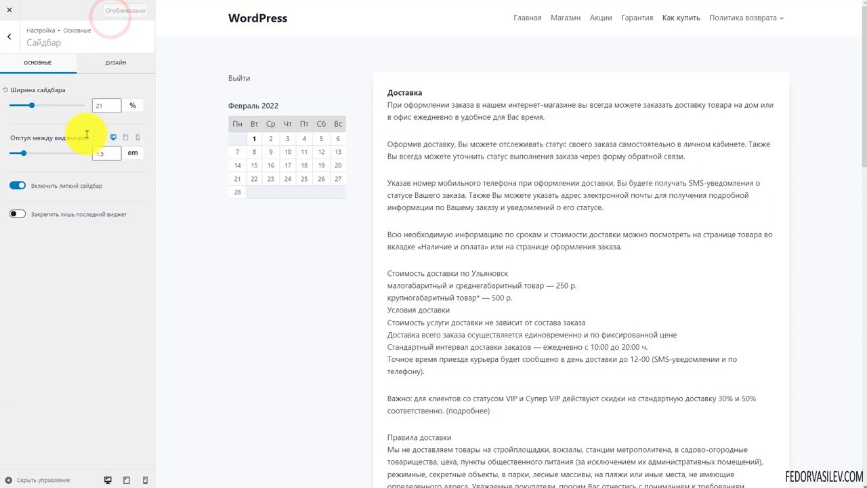
# Step: Open the Цвета (colors) settings in the Основные section and look over the page preview
pyautogui.click(7, 42)
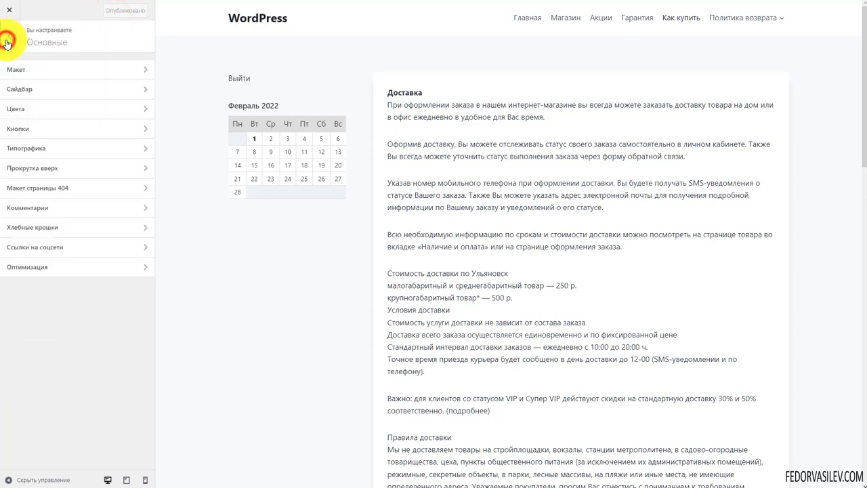
pyautogui.click(34, 112)
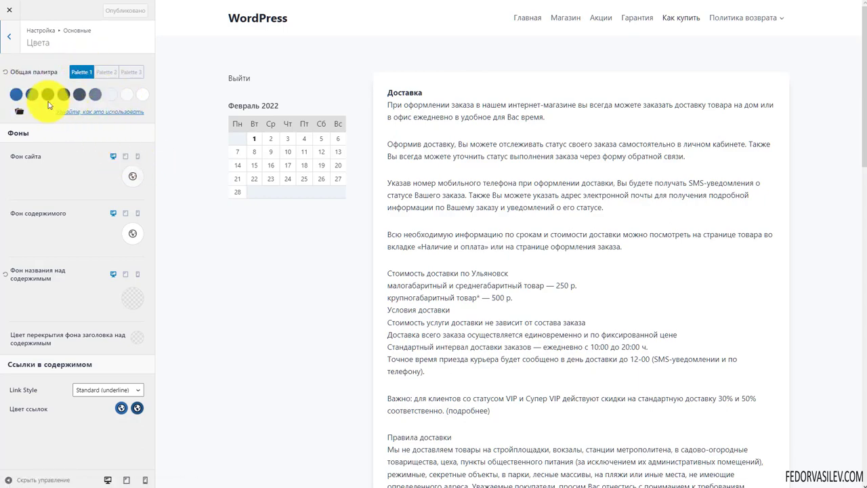
pyautogui.scroll(-4, 302, 200)
pyautogui.scroll(-5, 232, 345)
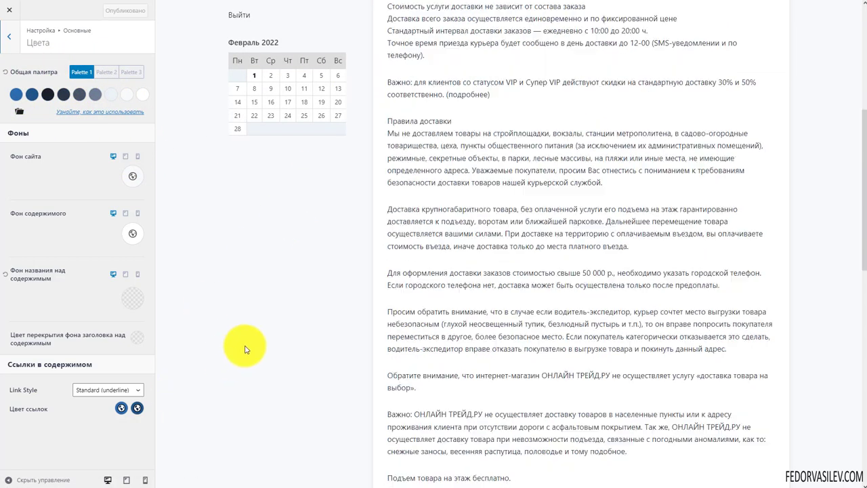
pyautogui.scroll(10, 237, 345)
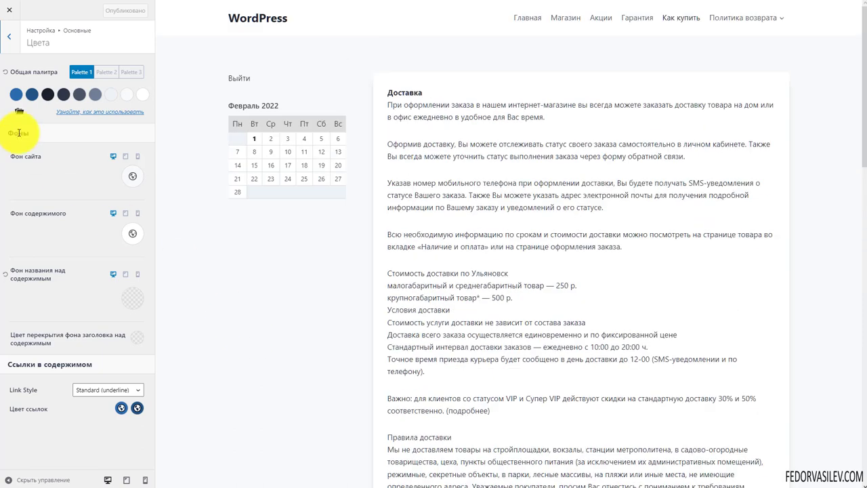
# Step: Try Palette 2 as the global palette and return to Palette 1
pyautogui.click(106, 72)
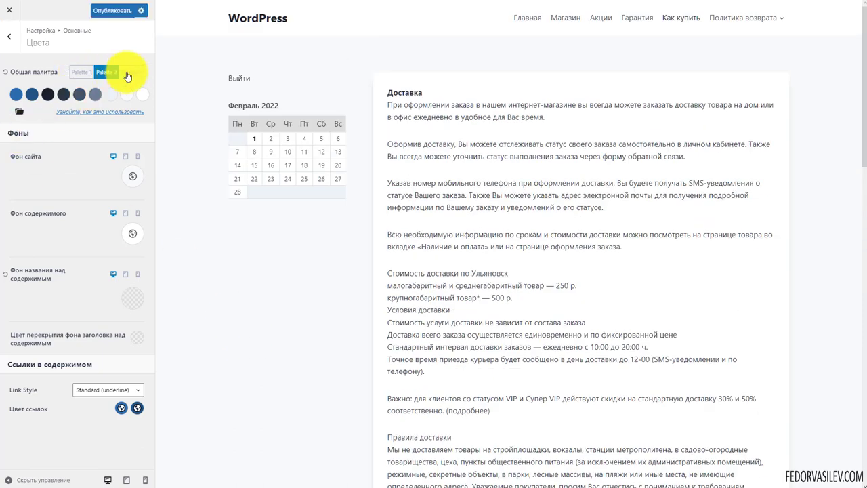
pyautogui.click(83, 73)
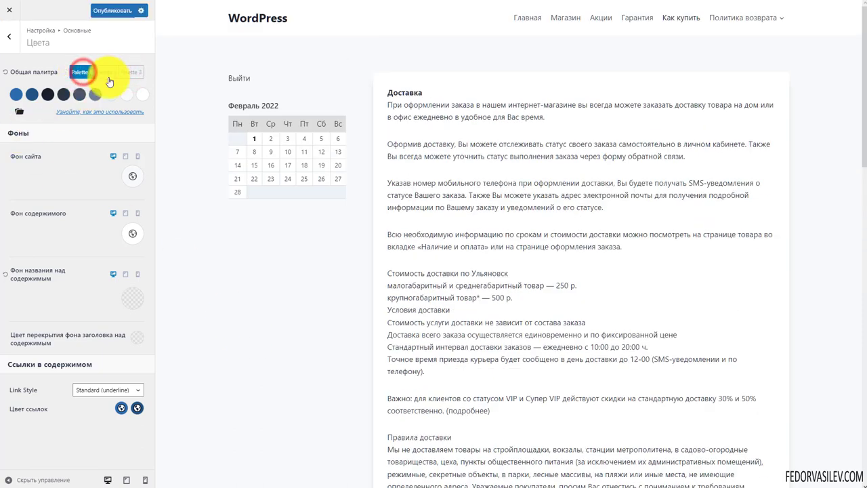
# Step: Open the guide on using the Kadence color palette, read the accent, contrast and base explanation, and close the guide
pyautogui.click(84, 116)
pyautogui.scroll(10, 336, 284)
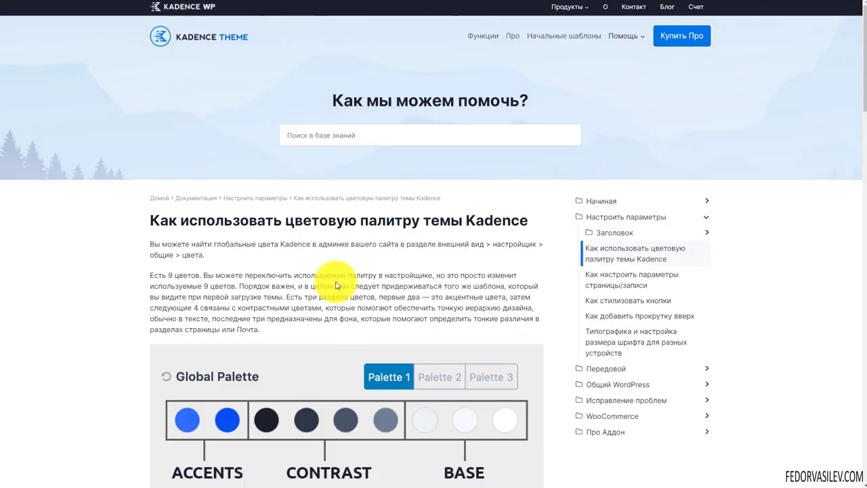
pyautogui.scroll(-3, 310, 217)
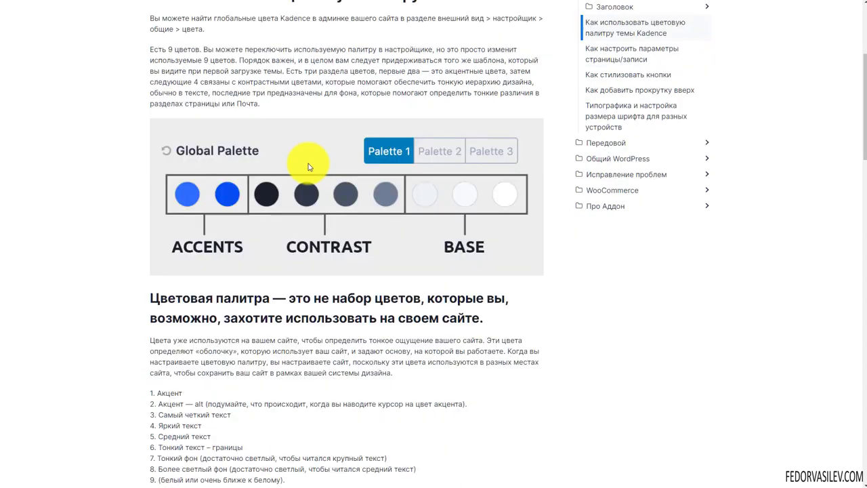
pyautogui.scroll(-2, 309, 166)
pyautogui.hotkey('ctrl', 'w')
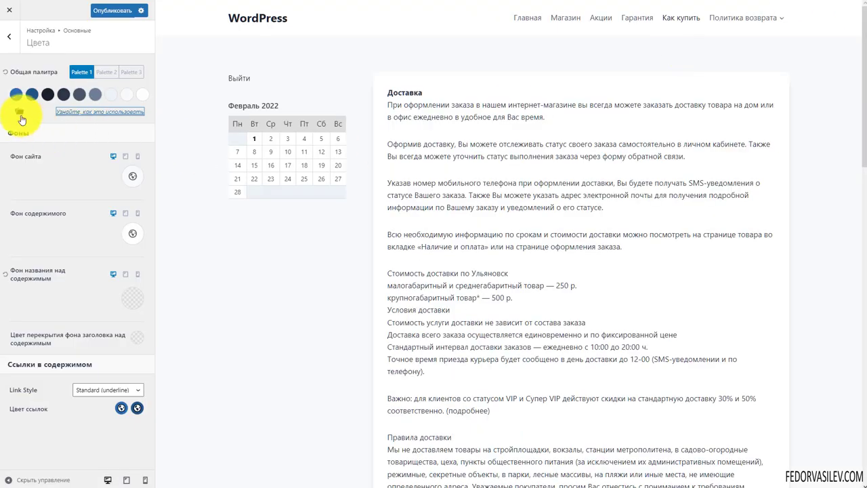
# Step: Apply the preset color set with blue accents and neutral greys to Palette 1 and check the page preview
pyautogui.click(22, 98)
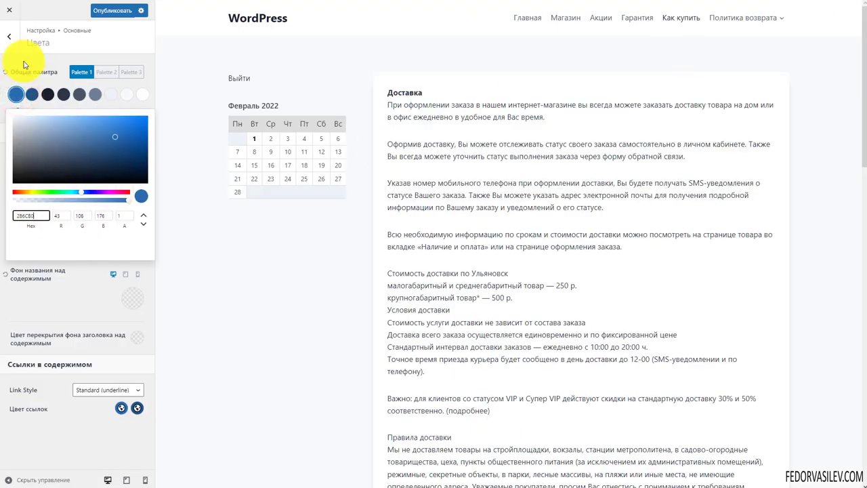
pyautogui.click(29, 73)
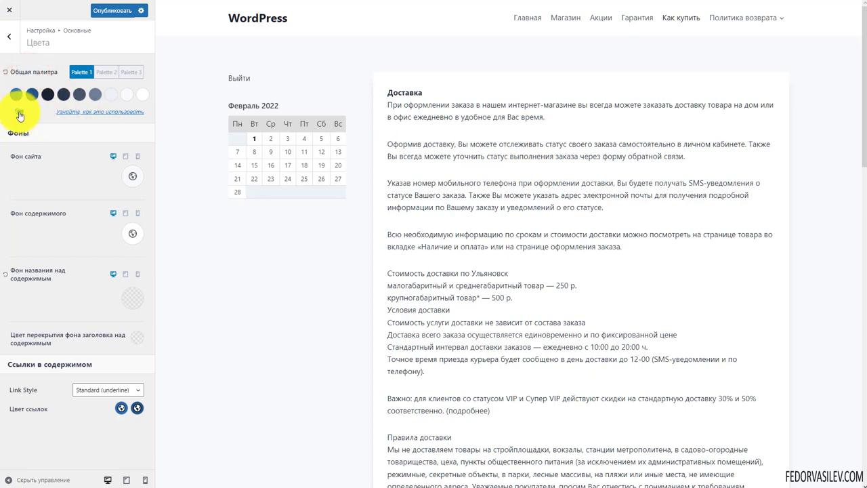
pyautogui.click(19, 113)
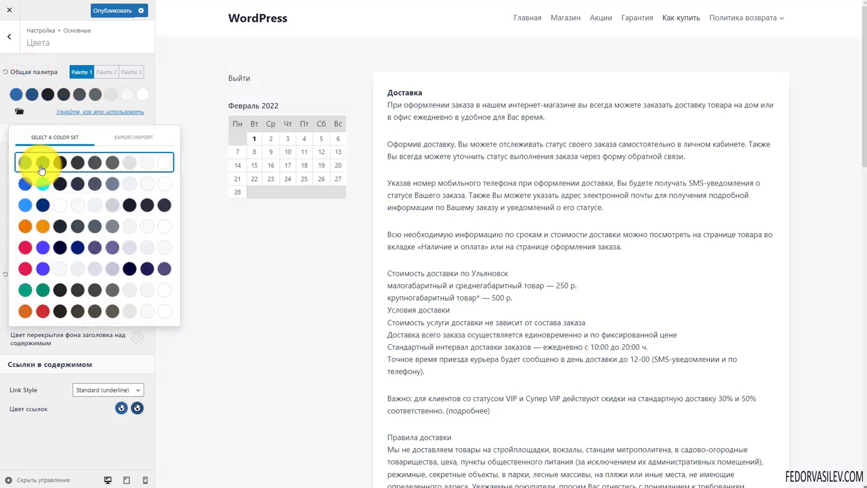
pyautogui.scroll(-5, 385, 141)
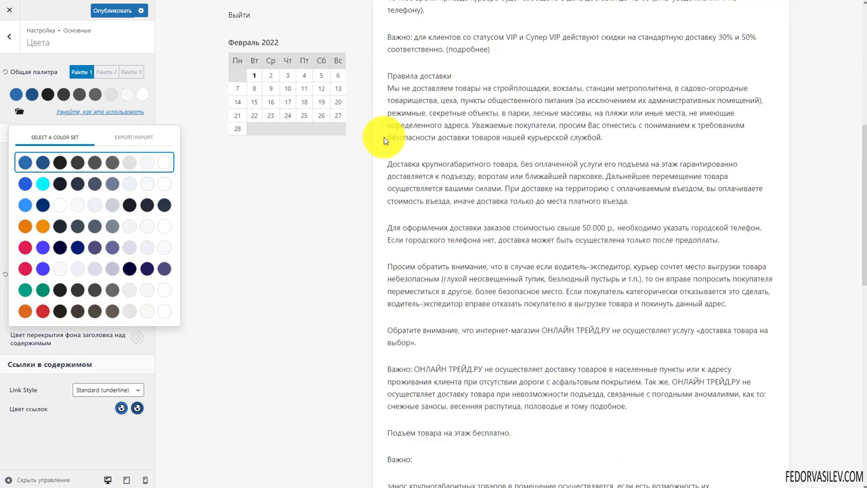
pyautogui.scroll(-7, 384, 141)
pyautogui.scroll(5, 384, 162)
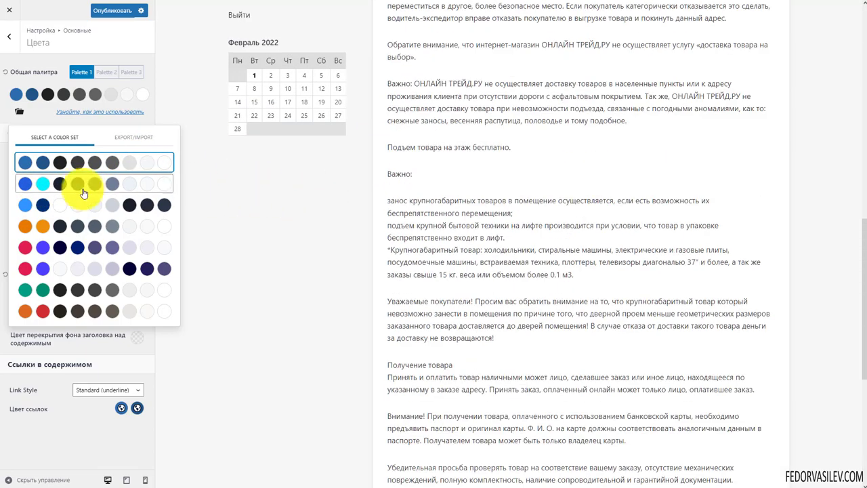
# Step: Switch Palette 1 to the blue and cyan preset color set and check the page down to its footer
pyautogui.click(56, 183)
pyautogui.scroll(10, 316, 316)
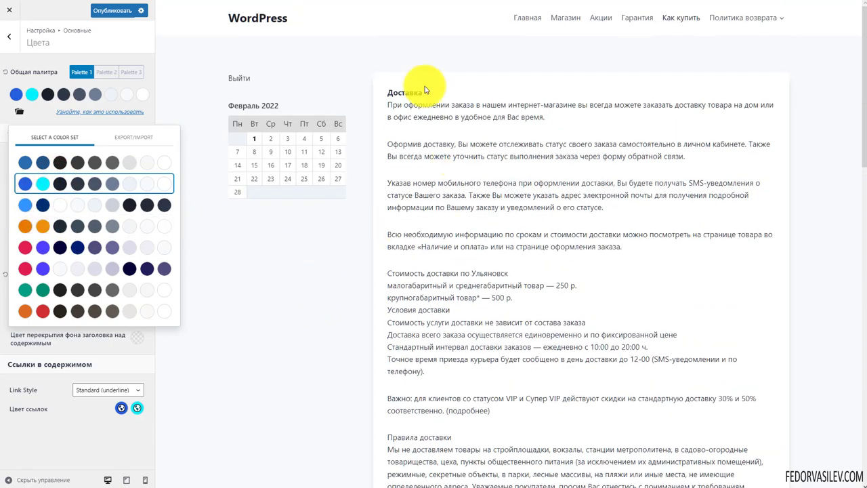
pyautogui.scroll(-10, 604, 97)
pyautogui.scroll(-3, 599, 113)
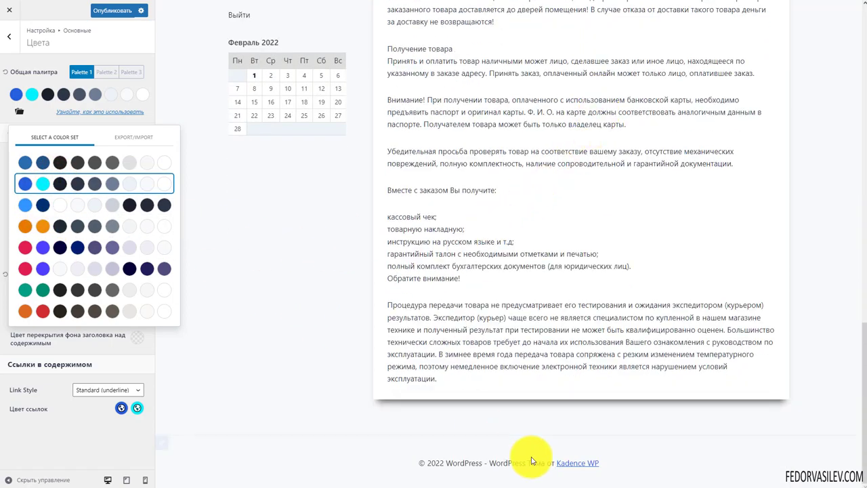
# Step: Apply the orange-accented preset color set to Palette 1 and review the page preview
pyautogui.click(73, 232)
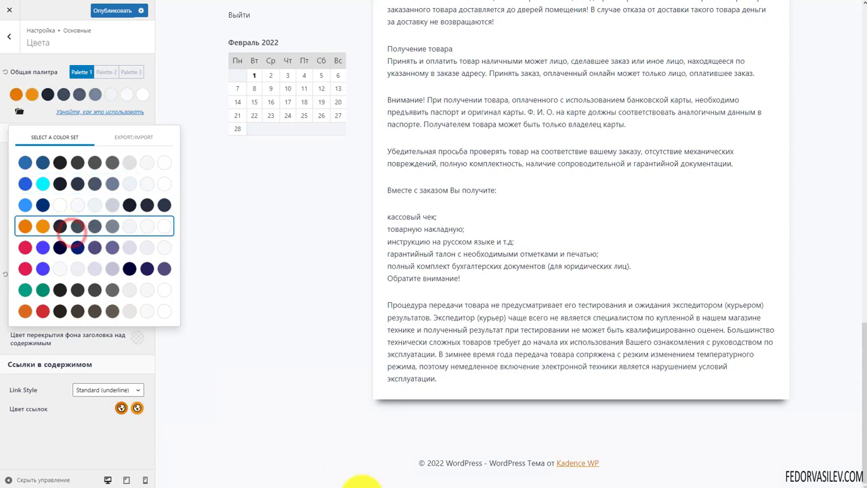
pyautogui.scroll(15, 456, 343)
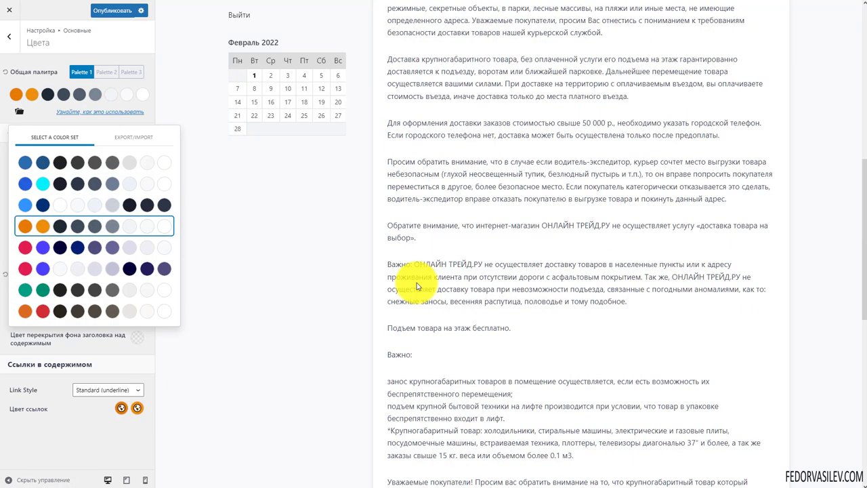
pyautogui.scroll(2, 285, 149)
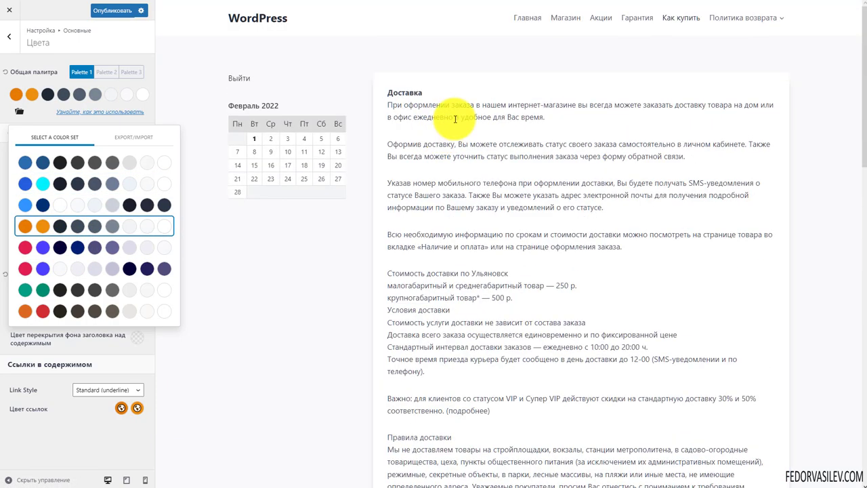
# Step: Browse the Магазин page in the site preview and open the Sony Alpha A9 II (M2) Body product page
pyautogui.click(560, 24)
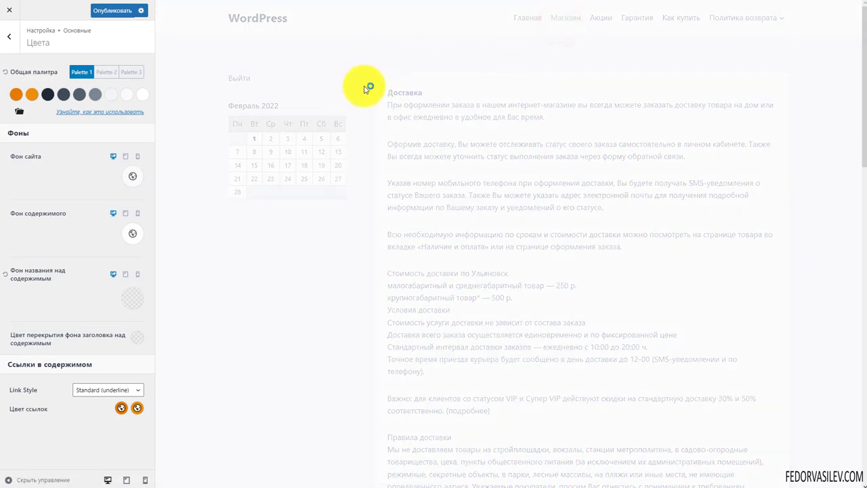
pyautogui.scroll(-2, 258, 174)
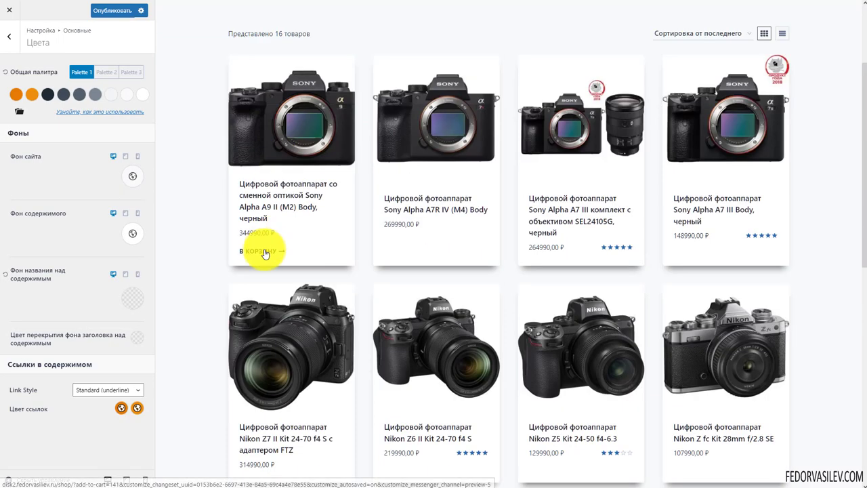
pyautogui.scroll(-6, 433, 193)
pyautogui.scroll(-2, 383, 188)
pyautogui.scroll(6, 402, 218)
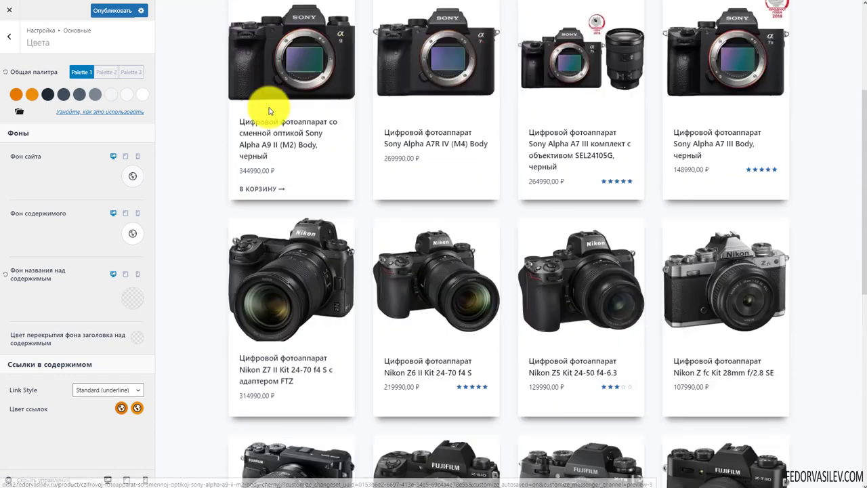
pyautogui.click(269, 63)
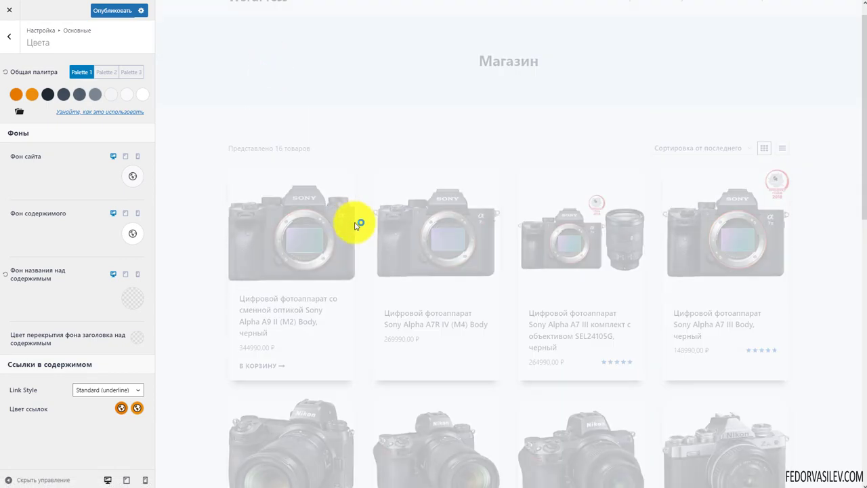
# Step: Select Palette 2, apply the dark preset color set with blue accents, and review the product page
pyautogui.click(19, 110)
pyautogui.click(107, 72)
pyautogui.click(49, 204)
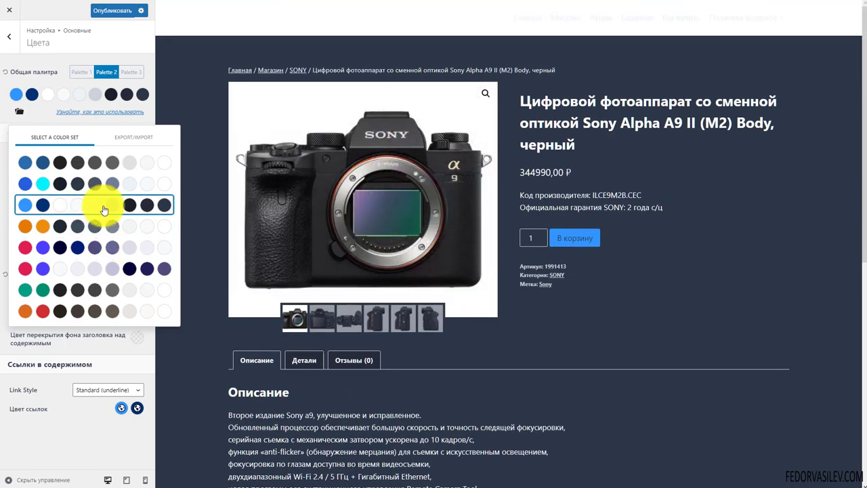
pyautogui.scroll(-6, 627, 214)
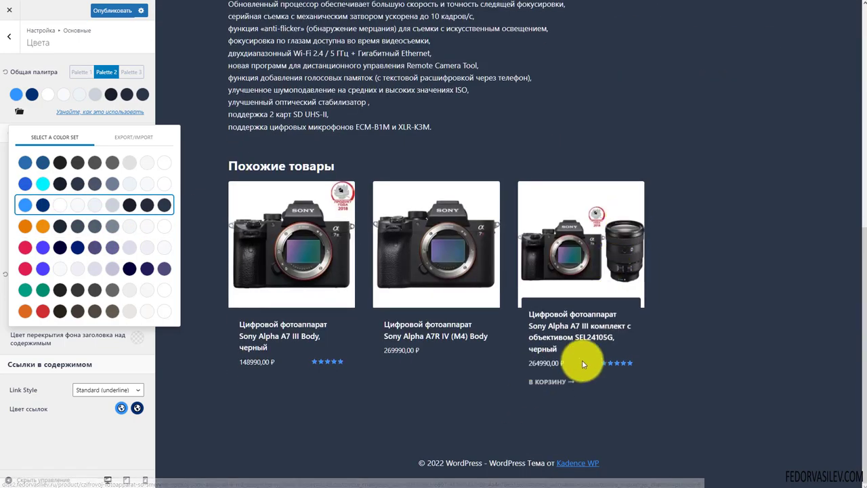
pyautogui.scroll(6, 542, 325)
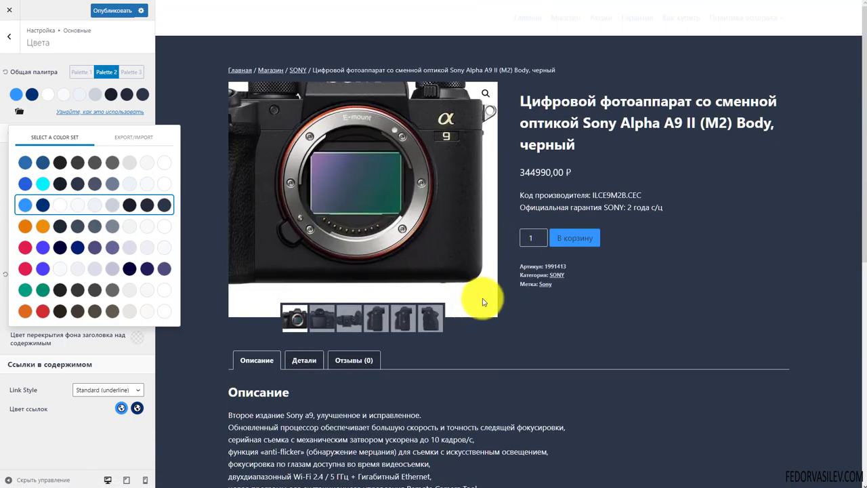
# Step: Try the blue-and-grey preset and the orange preset on Palette 2, checking the product page and related products
pyautogui.click(37, 185)
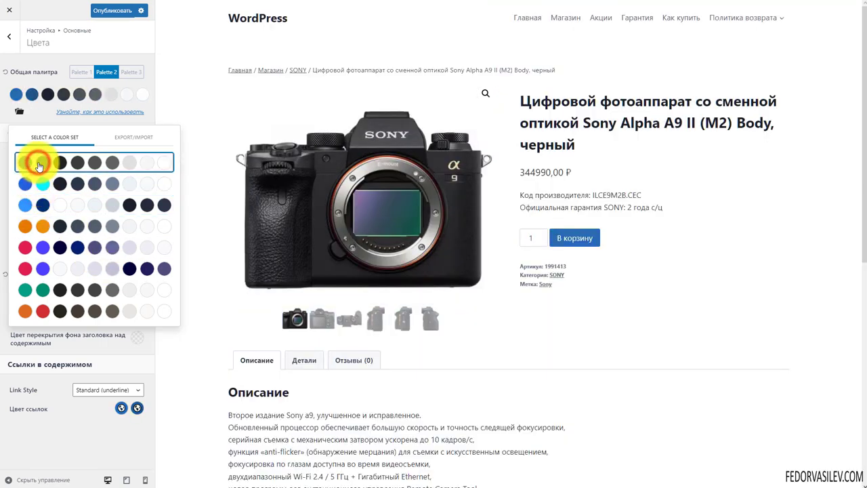
pyautogui.click(44, 220)
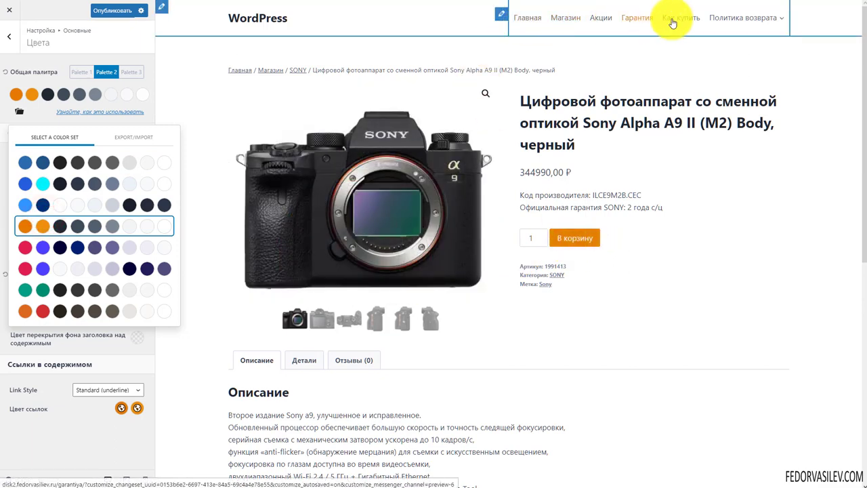
pyautogui.scroll(-6, 674, 120)
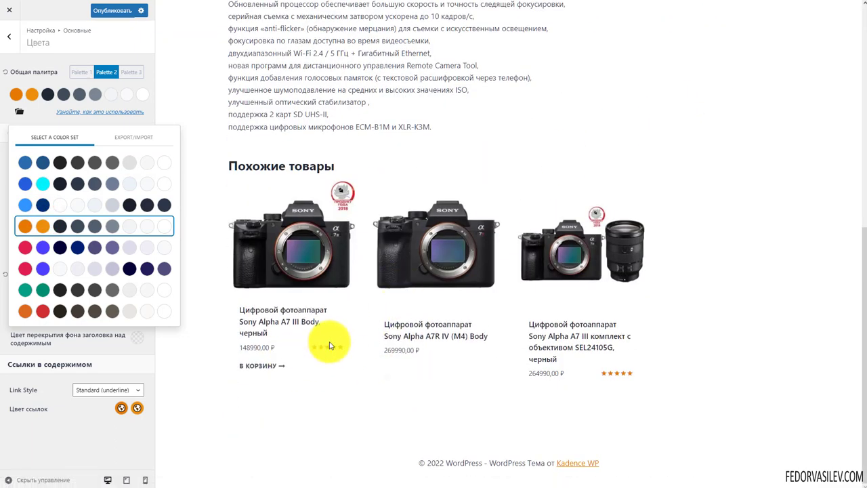
pyautogui.scroll(2, 352, 349)
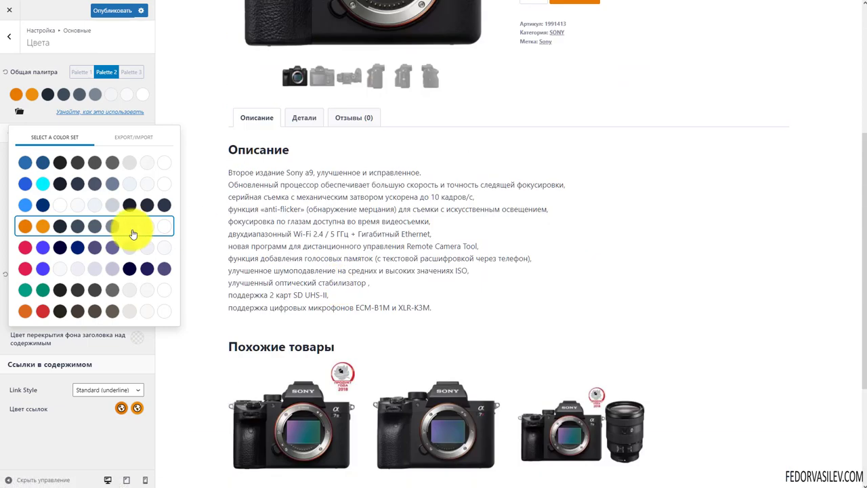
# Step: Try the light and the dark purple variants of the crimson and violet preset on Palette 2
pyautogui.click(67, 248)
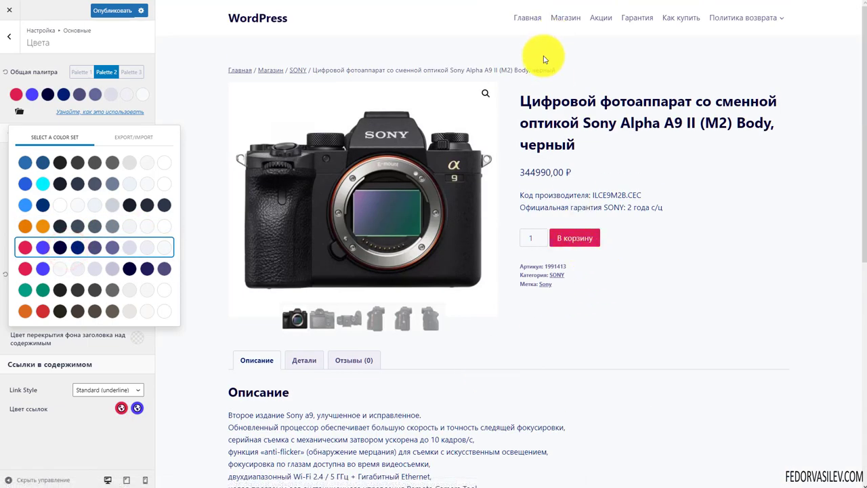
pyautogui.click(40, 268)
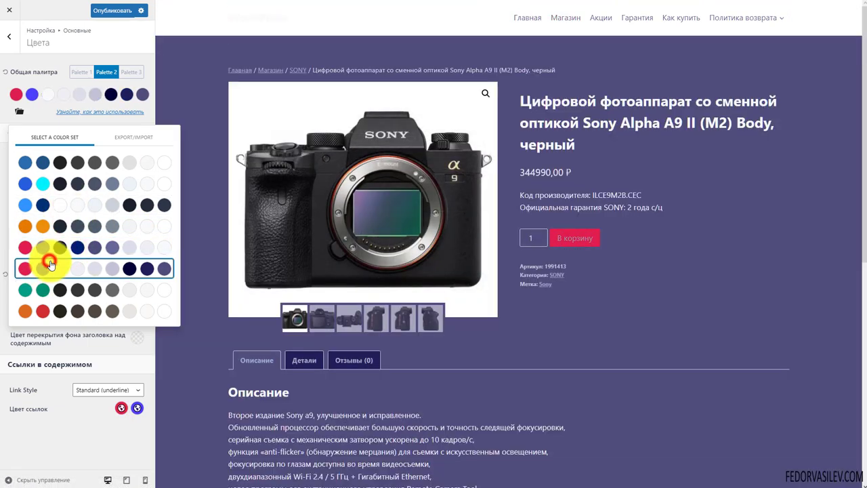
pyautogui.scroll(-3, 480, 288)
pyautogui.scroll(-5, 478, 287)
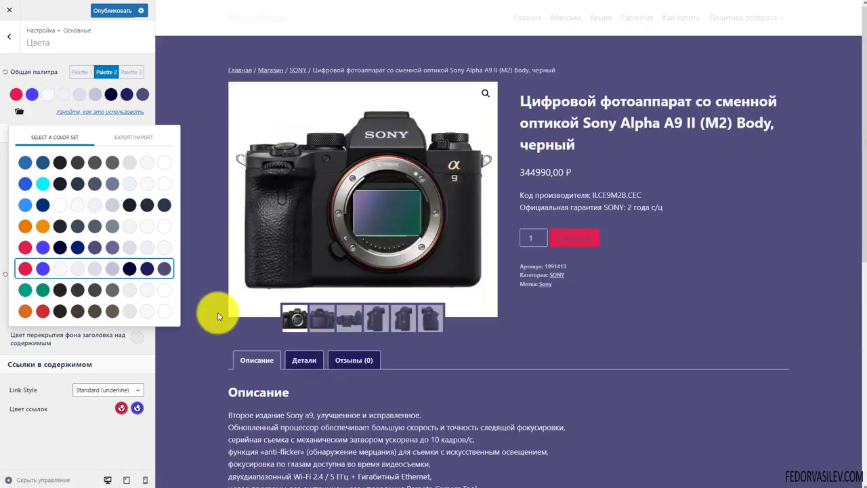
# Step: Apply the green-accented preset color set to Palette 2, and switch the global palette to Palette 3
pyautogui.click(78, 288)
pyautogui.scroll(-5, 474, 271)
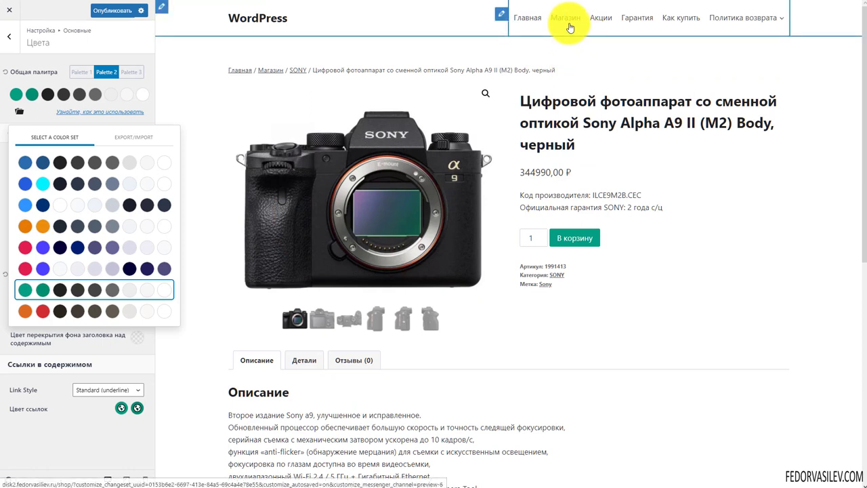
pyautogui.click(54, 75)
pyautogui.click(138, 75)
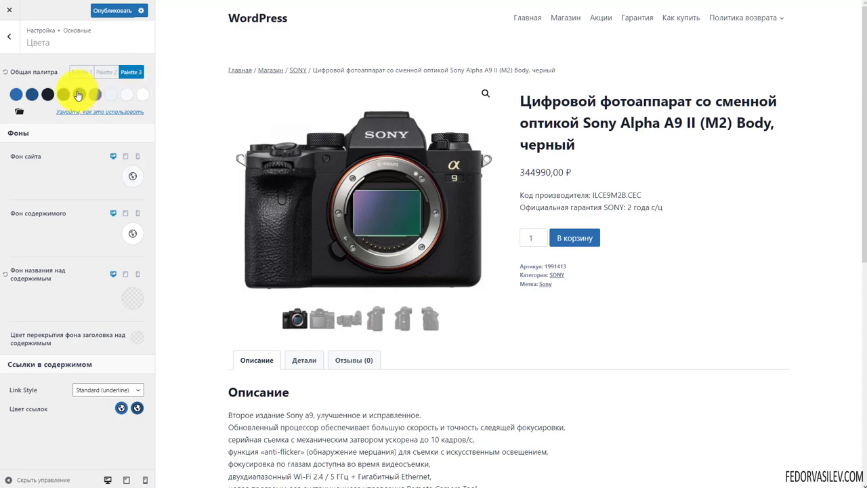
# Step: Try the green preset on Palette 3, apply the orange-and-red preset color set instead, and review the product page
pyautogui.click(19, 111)
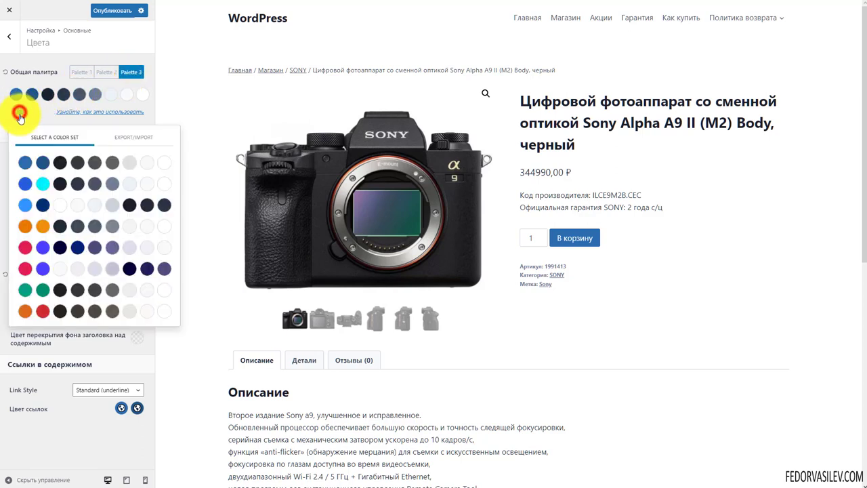
pyautogui.click(38, 309)
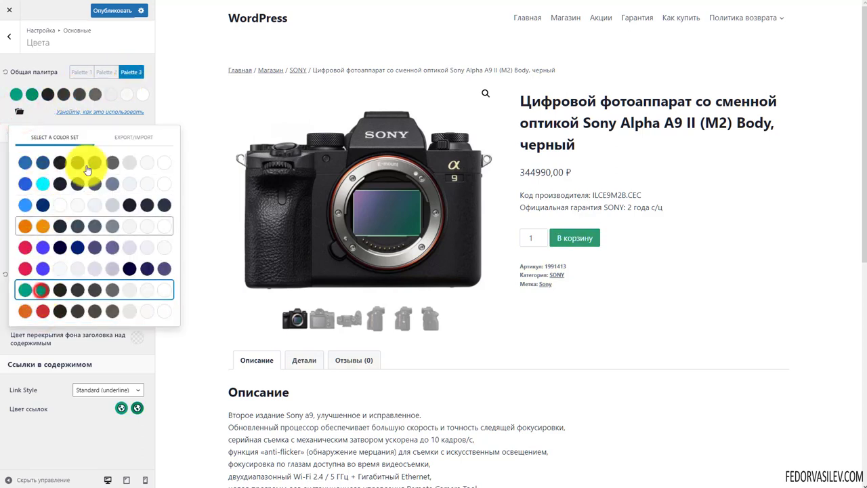
pyautogui.click(52, 312)
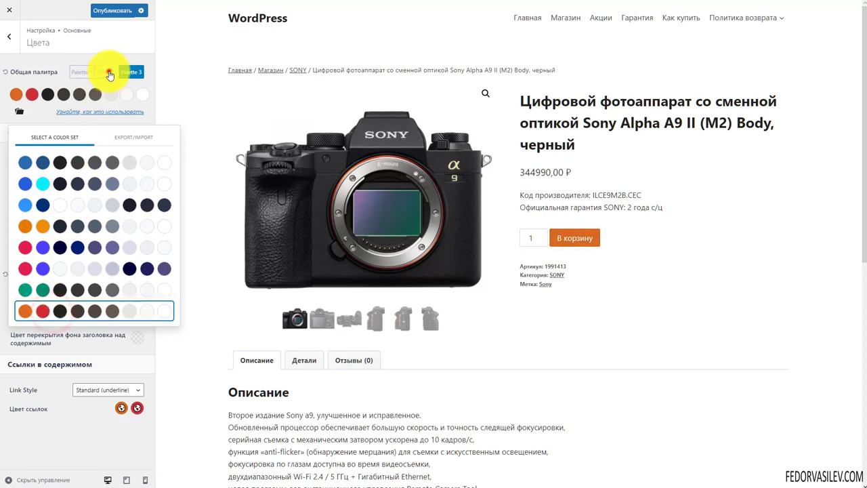
pyautogui.click(108, 73)
pyautogui.click(131, 72)
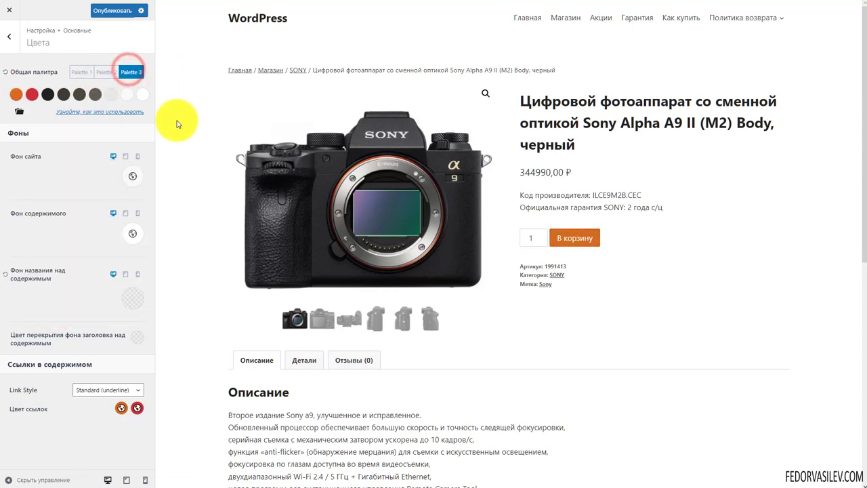
pyautogui.scroll(-6, 505, 298)
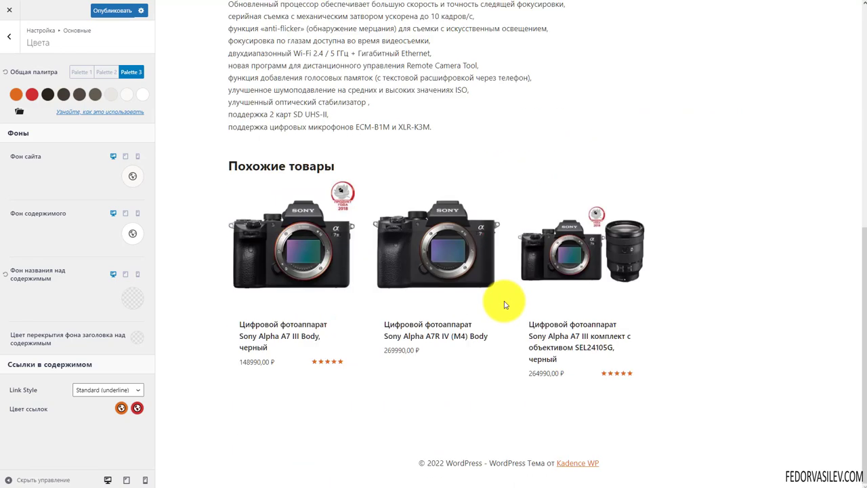
pyautogui.scroll(6, 407, 291)
# Step: Switch the global palette to Palette 1 and apply the preset color set with blue and cyan accents
pyautogui.click(93, 73)
pyautogui.click(84, 72)
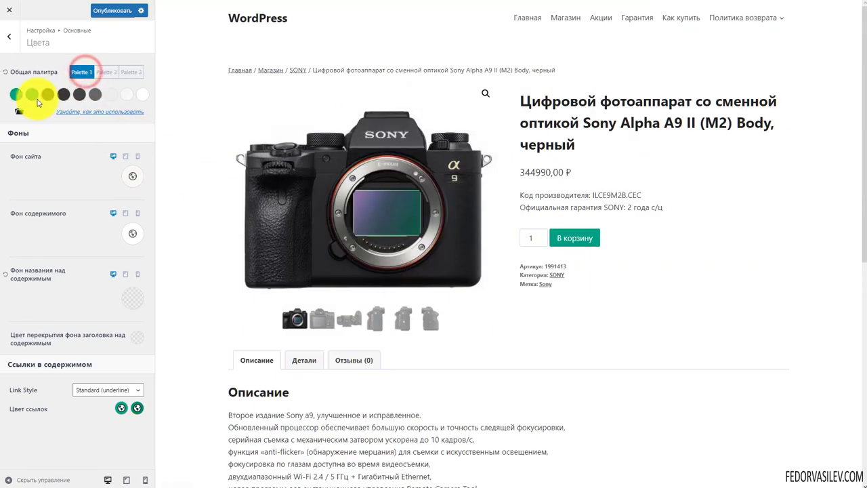
pyautogui.click(14, 99)
pyautogui.click(34, 67)
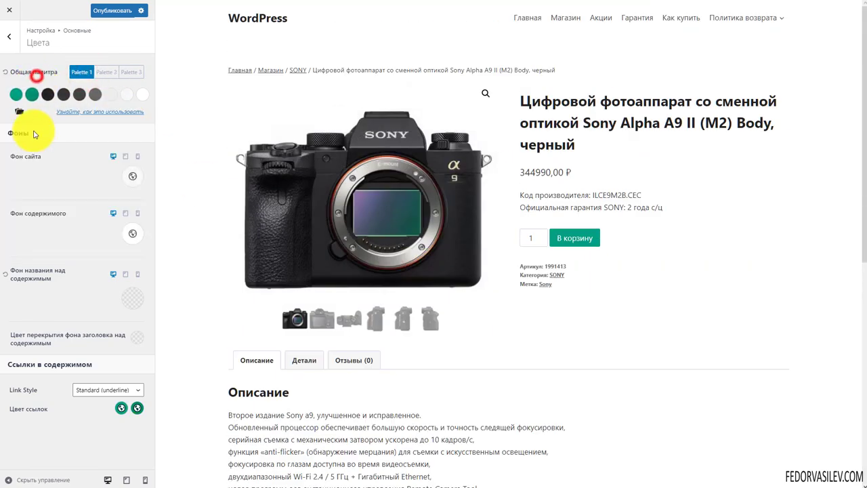
pyautogui.click(19, 111)
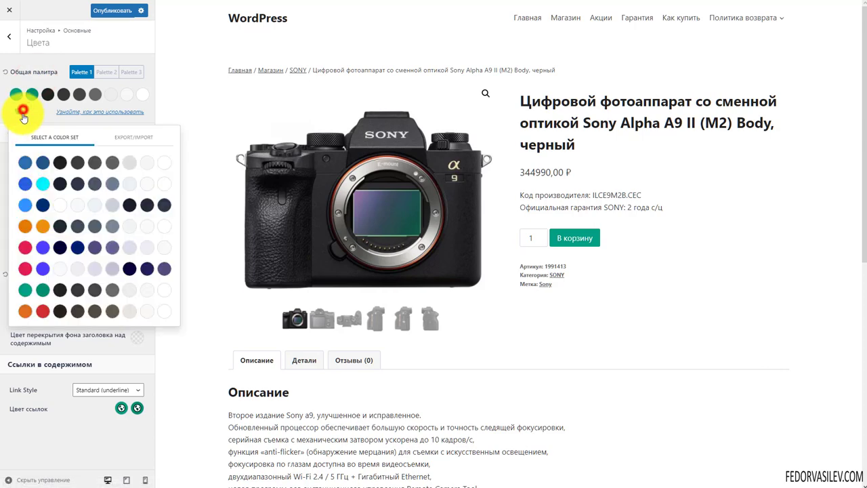
pyautogui.click(48, 184)
pyautogui.click(43, 72)
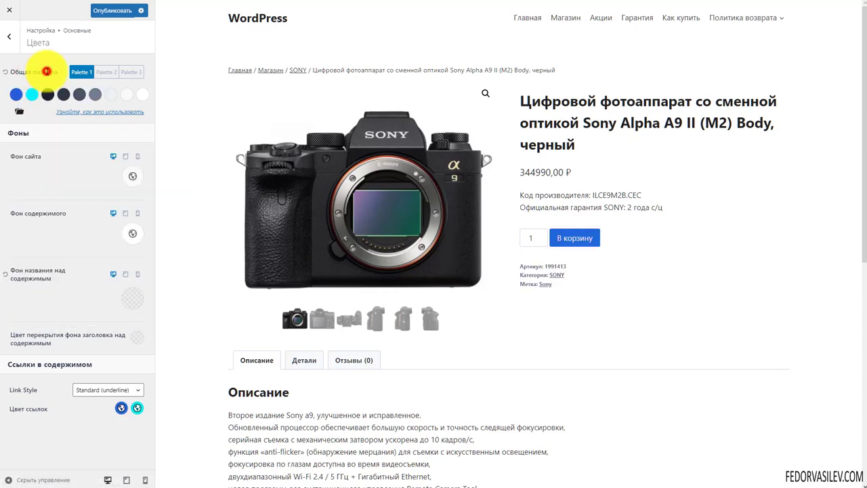
# Step: Switch the global palette to Palette 2 and inspect its second accent color
pyautogui.click(105, 73)
pyautogui.scroll(-10, 407, 248)
pyautogui.scroll(10, 406, 262)
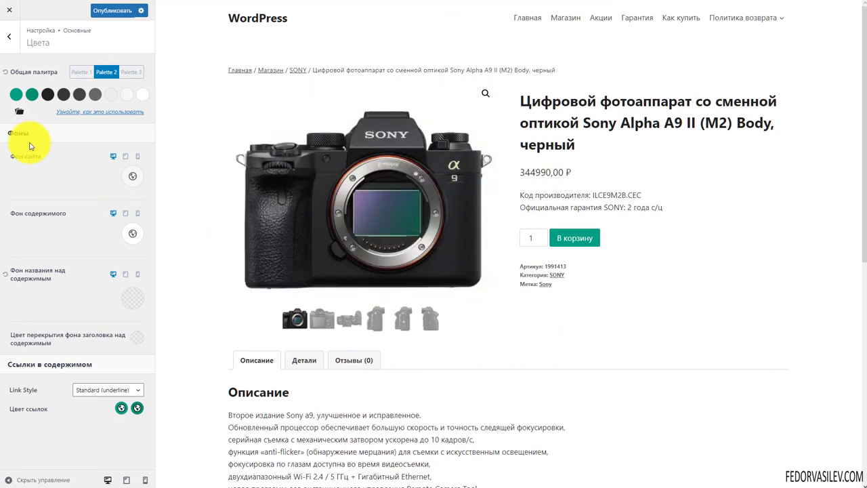
pyautogui.click(30, 95)
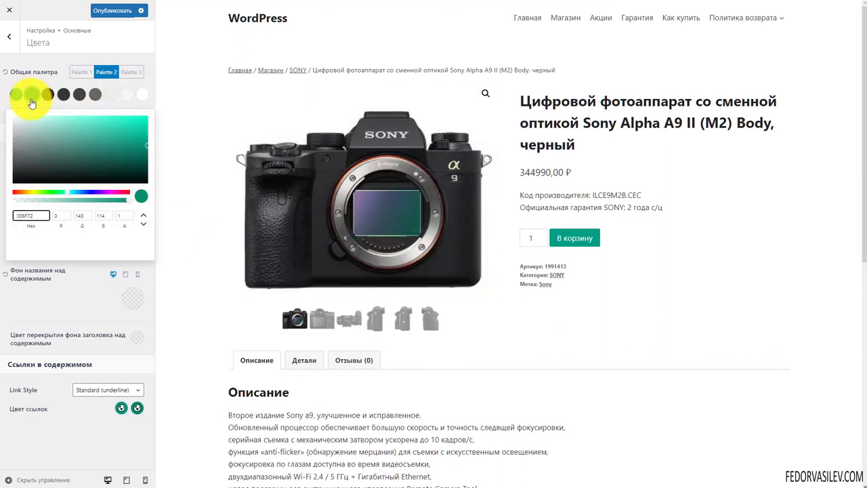
pyautogui.click(32, 96)
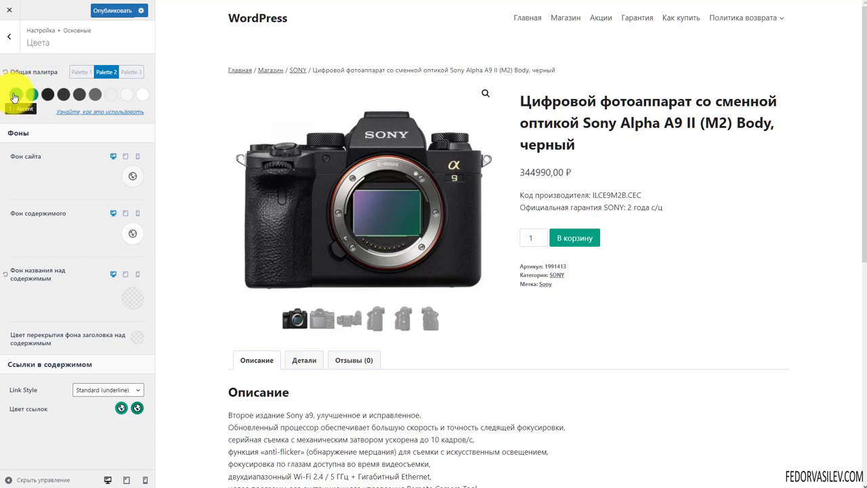
# Step: Review how Palette 2's accent colors look across the product page, from the header down to the related products
pyautogui.moveTo(14, 97); pyautogui.dragTo(567, 20)
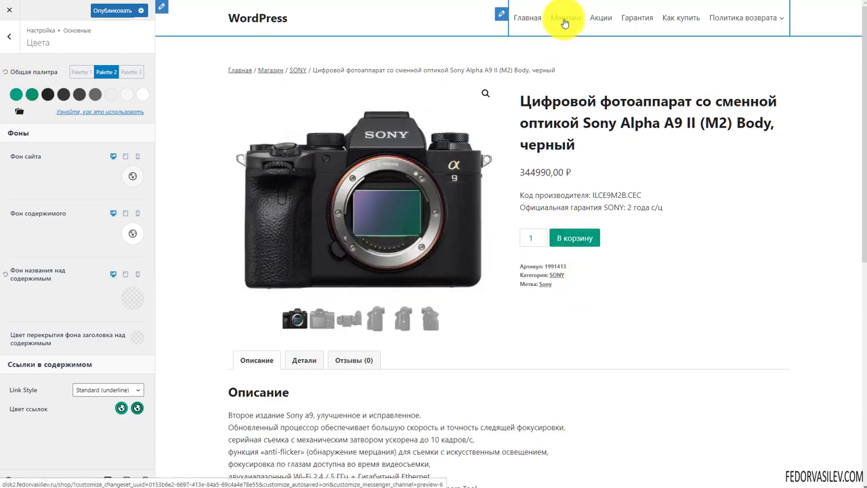
pyautogui.scroll(-6, 621, 242)
pyautogui.scroll(6, 604, 349)
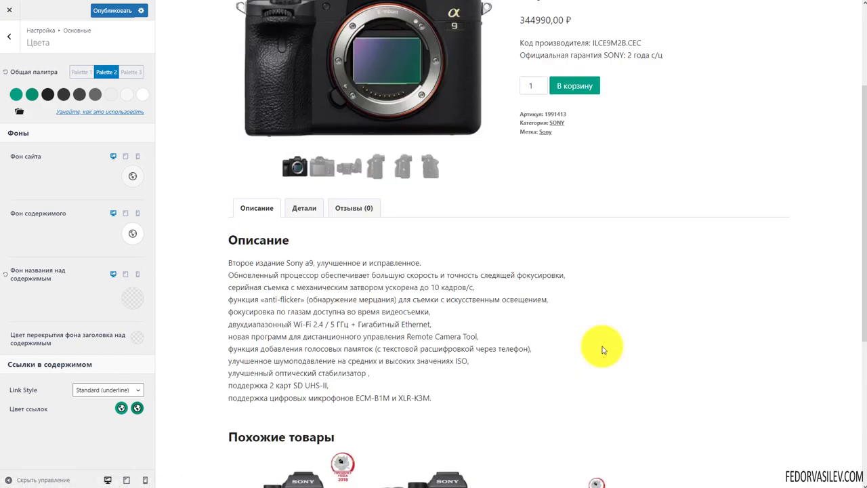
pyautogui.scroll(1, 601, 353)
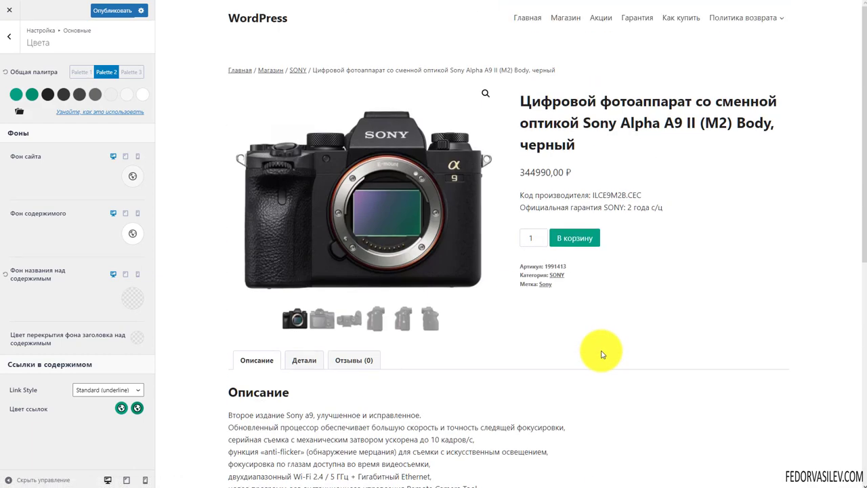
pyautogui.scroll(-4, 600, 351)
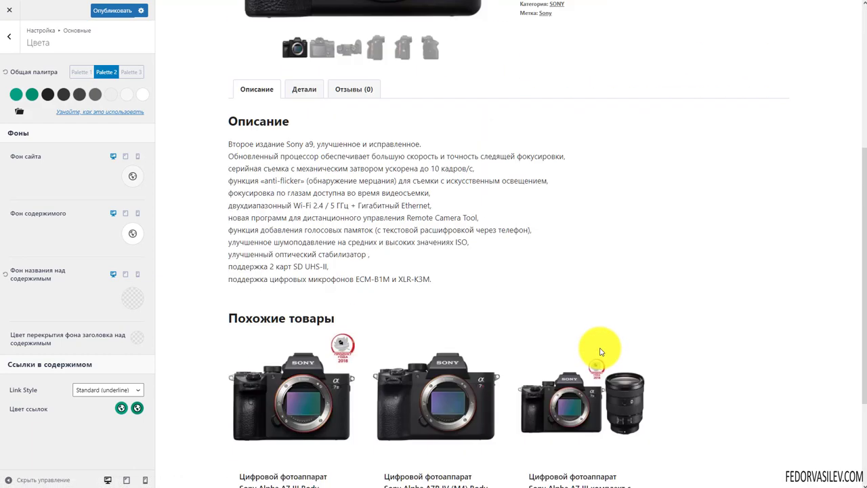
pyautogui.scroll(4, 594, 348)
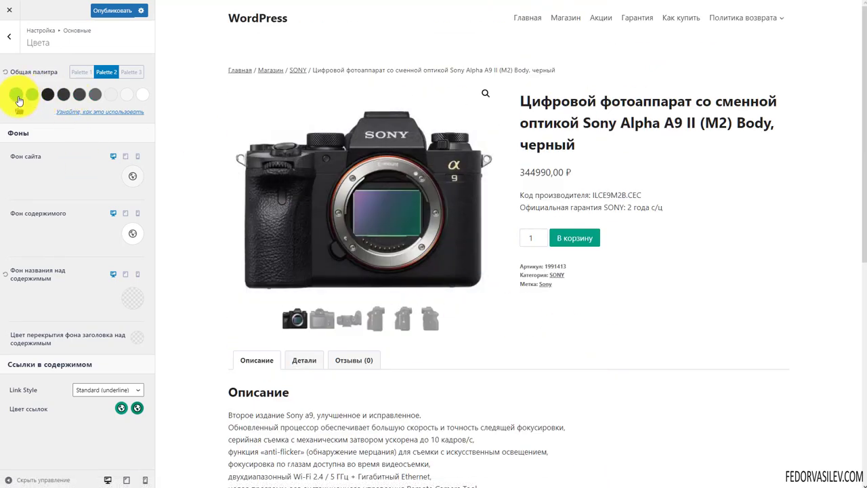
# Step: Try bright turquoise 00F2C5 as Palette 2's first accent, check the related products, and set the color to 019B7F
pyautogui.click(17, 97)
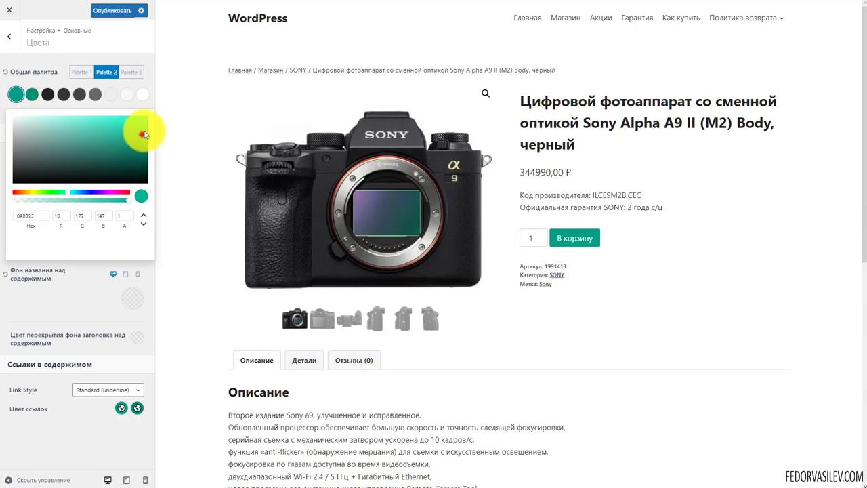
pyautogui.scroll(-5, 368, 193)
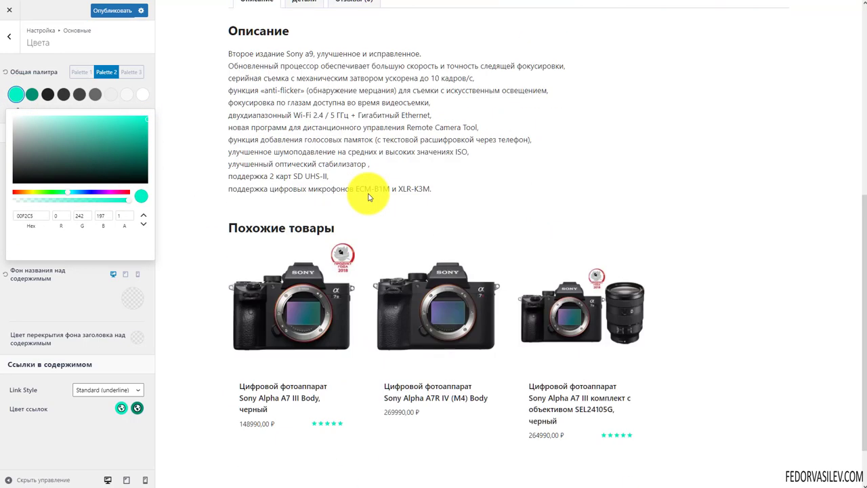
pyautogui.scroll(5, 530, 391)
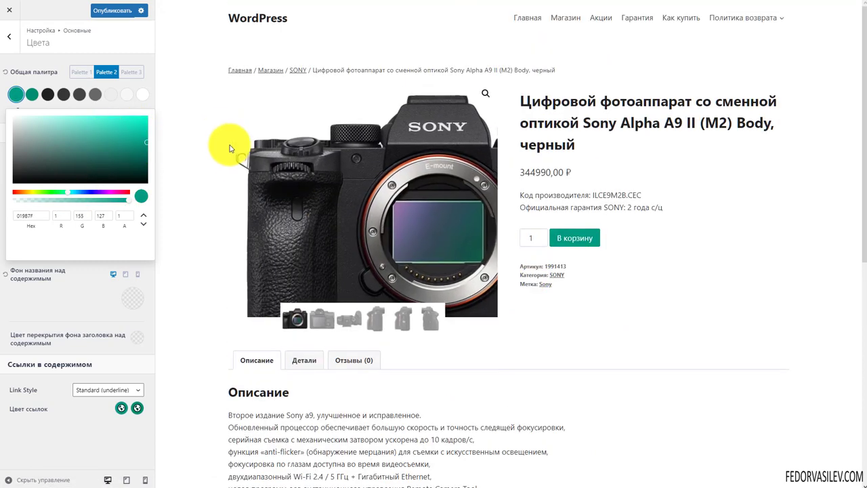
pyautogui.click(218, 118)
# Step: Try grey 747373 and dark red 3C0808 as Palette 2's last color, the white used for the content background
pyautogui.click(144, 99)
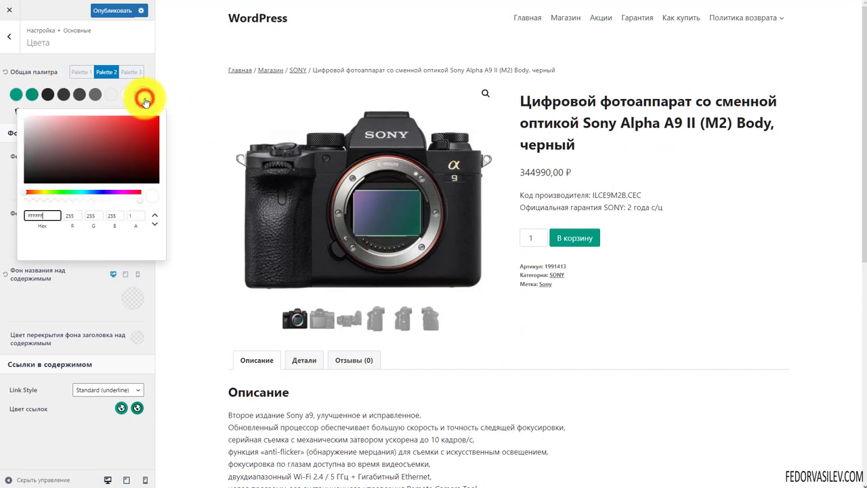
pyautogui.moveTo(53, 146); pyautogui.dragTo(16, 152)
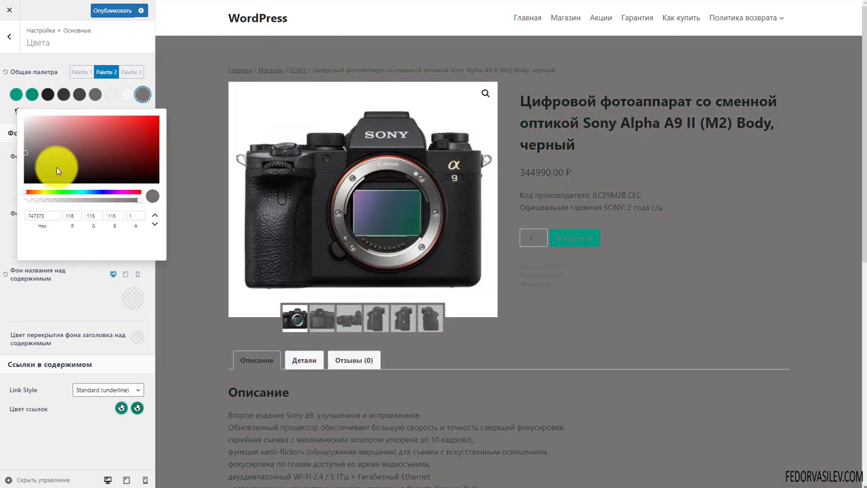
pyautogui.moveTo(70, 153)
pyautogui.mouseDown()
pyautogui.moveTo(166, 171)
pyautogui.moveTo(158, 179)
pyautogui.mouseUp()
pyautogui.scroll(-6, 440, 221)
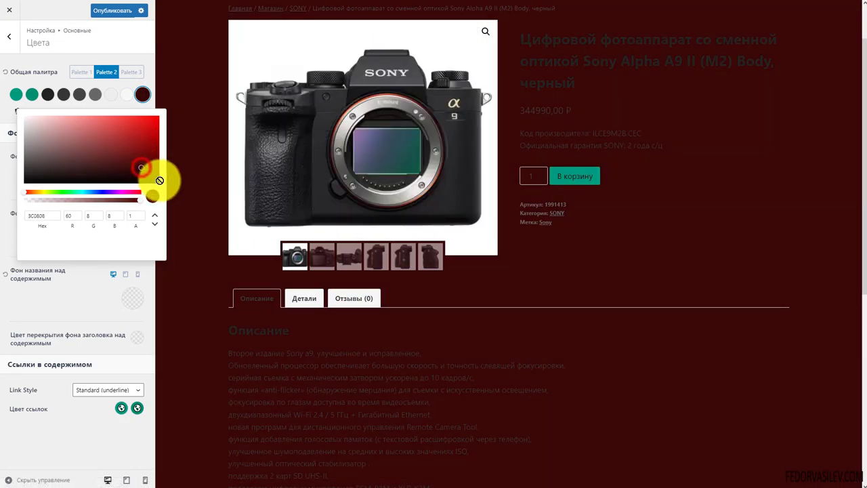
pyautogui.moveTo(54, 136); pyautogui.dragTo(16, 108)
pyautogui.click(47, 58)
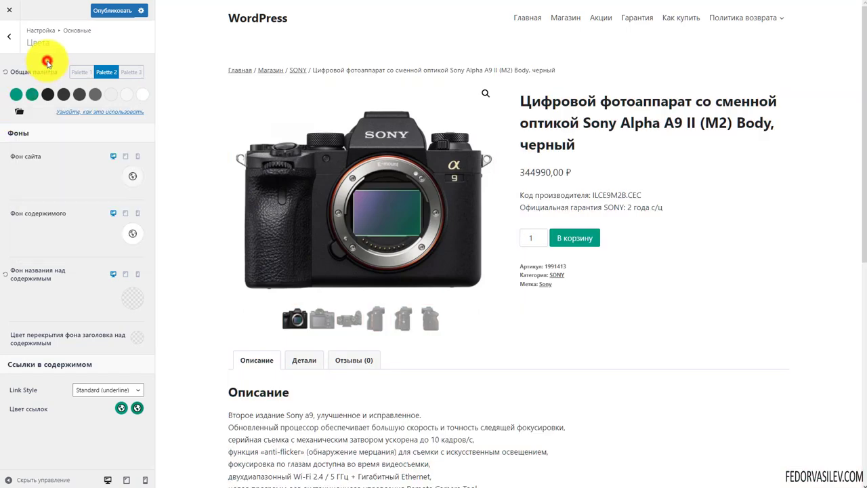
# Step: Set Palette 2's last color to white FFFFFF and publish the changes
pyautogui.click(129, 95)
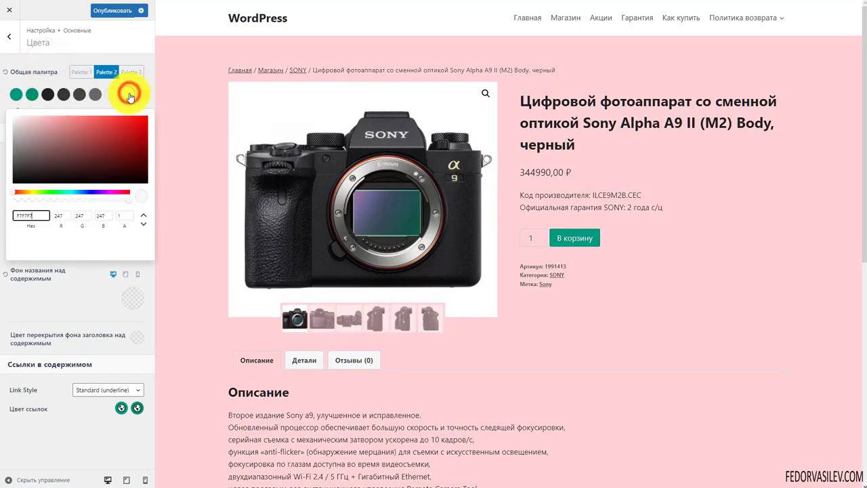
pyautogui.click(140, 92)
pyautogui.click(25, 128)
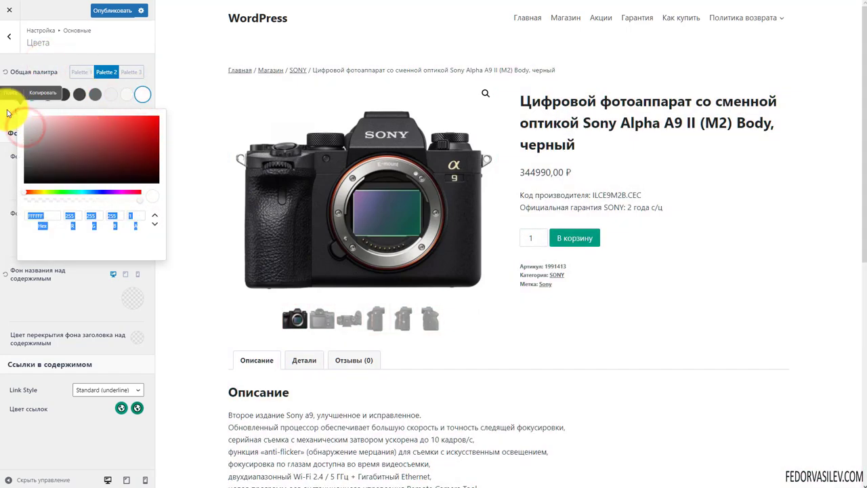
pyautogui.click(6, 107)
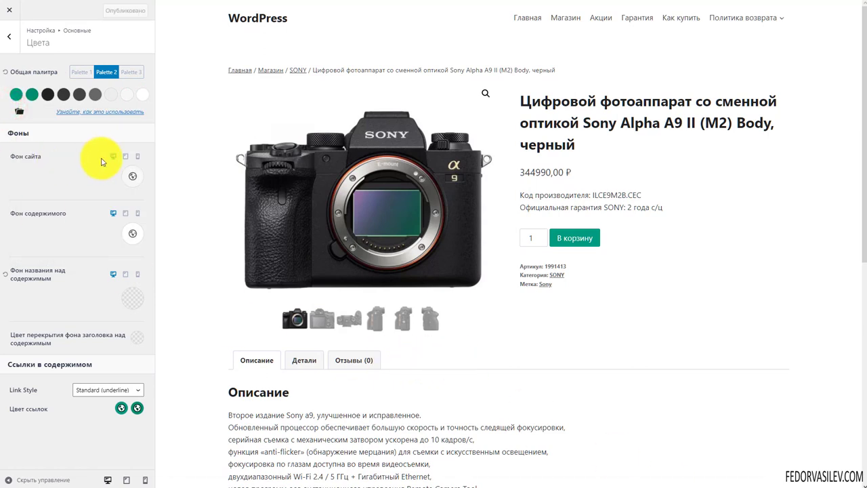
# Step: Look through the gradient and image options of the site background, and return to its solid color option
pyautogui.click(132, 178)
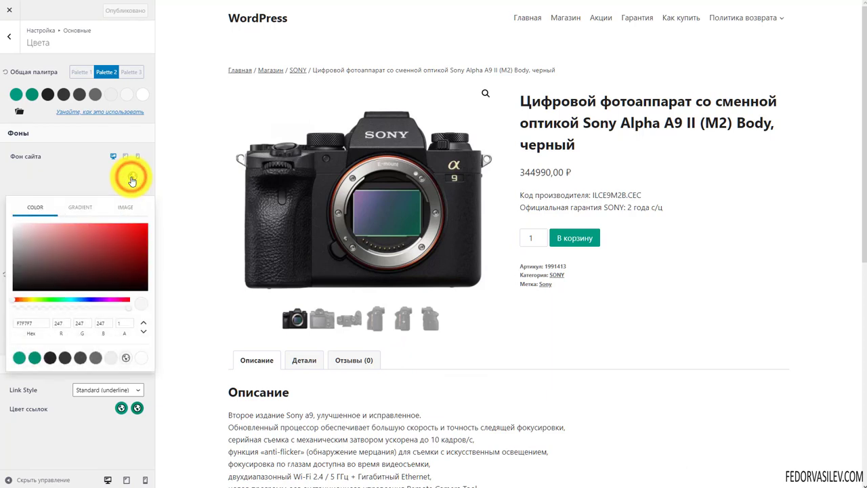
pyautogui.click(67, 213)
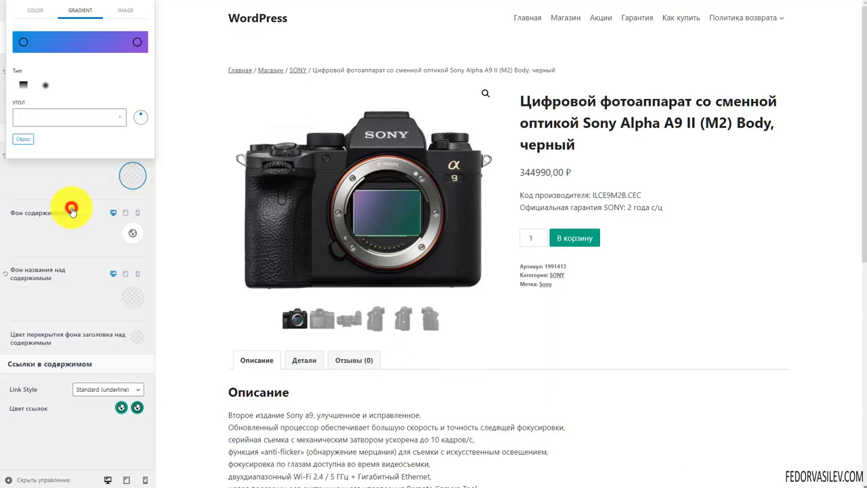
pyautogui.click(43, 92)
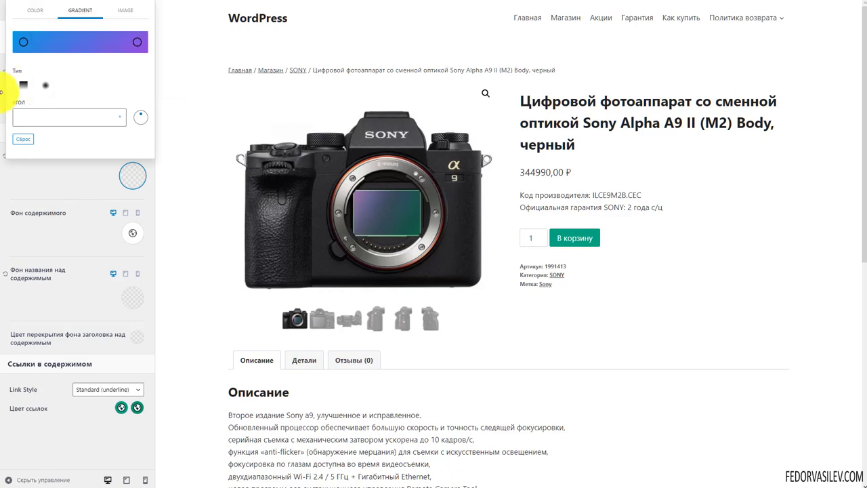
pyautogui.click(121, 12)
pyautogui.click(27, 206)
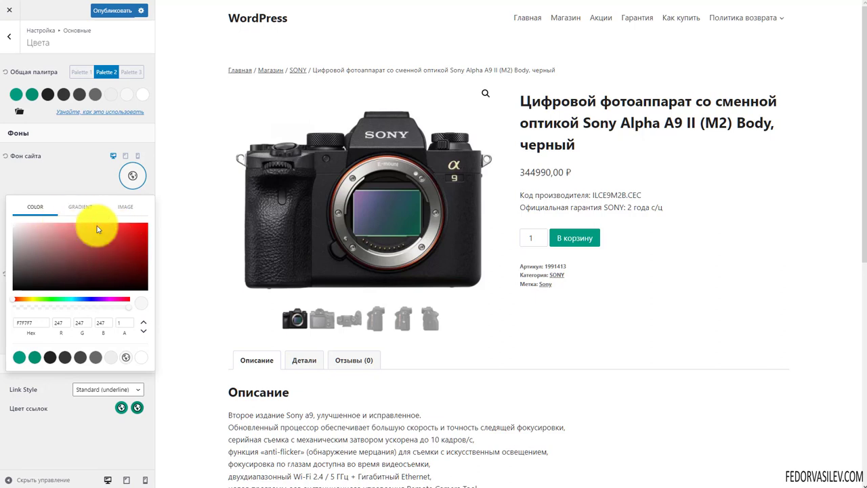
# Step: Set the site background to muted red AE5757 and check the product page
pyautogui.click(115, 269)
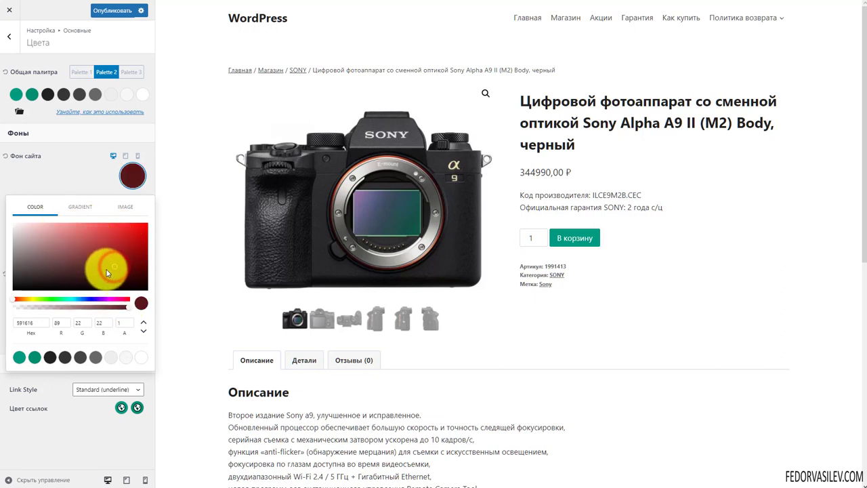
pyautogui.moveTo(128, 306)
pyautogui.mouseDown()
pyautogui.moveTo(72, 306)
pyautogui.moveTo(133, 307)
pyautogui.mouseUp()
pyautogui.click(80, 244)
pyautogui.scroll(-6, 376, 280)
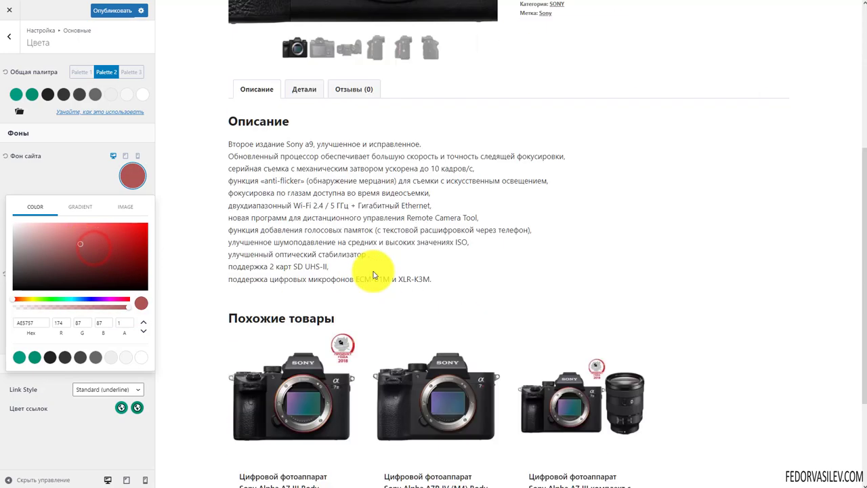
pyautogui.scroll(10, 371, 279)
# Step: Open the Магазин page in the preview and review the product grid against the site background
pyautogui.click(567, 19)
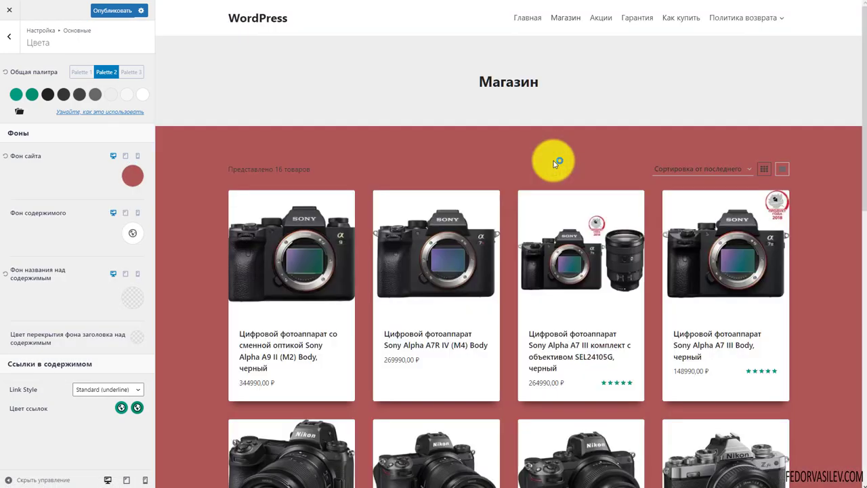
pyautogui.scroll(-4, 434, 227)
pyautogui.scroll(-5, 393, 228)
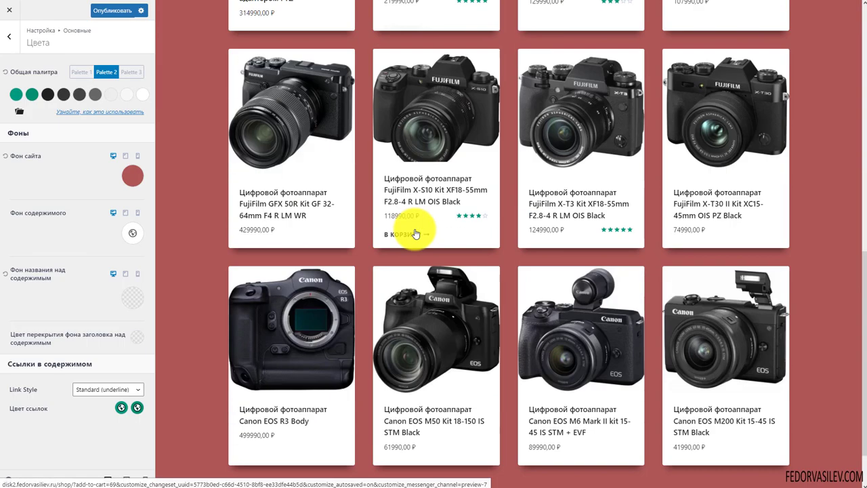
# Step: Set the site background to the palette's second green, 008F72, and review the product grid on the Магазин page
pyautogui.scroll(5, 722, 386)
pyautogui.scroll(5, 610, 332)
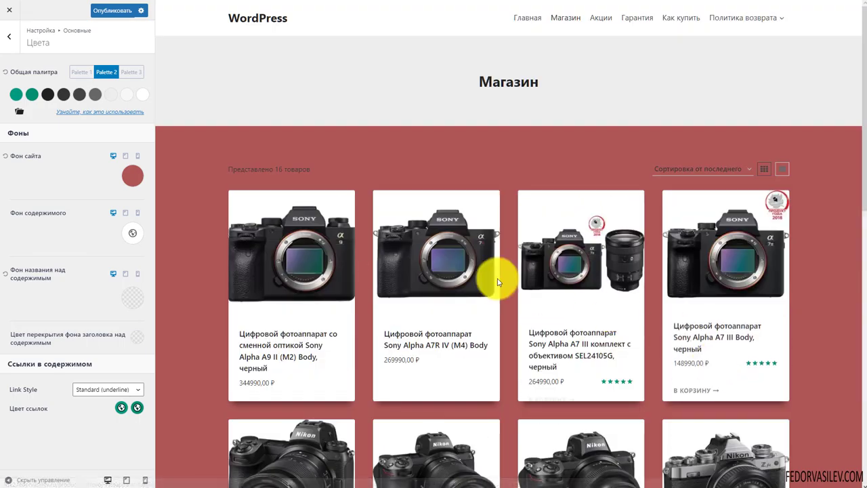
pyautogui.scroll(-2, 401, 131)
pyautogui.scroll(3, 366, 163)
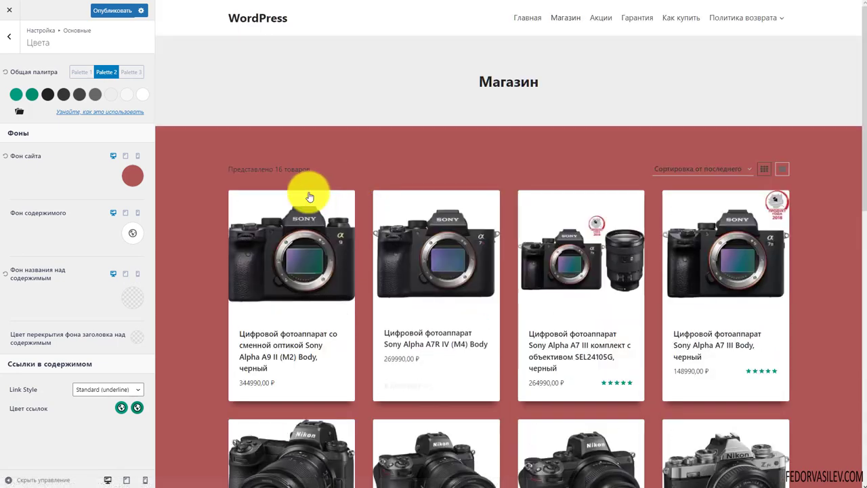
pyautogui.click(135, 181)
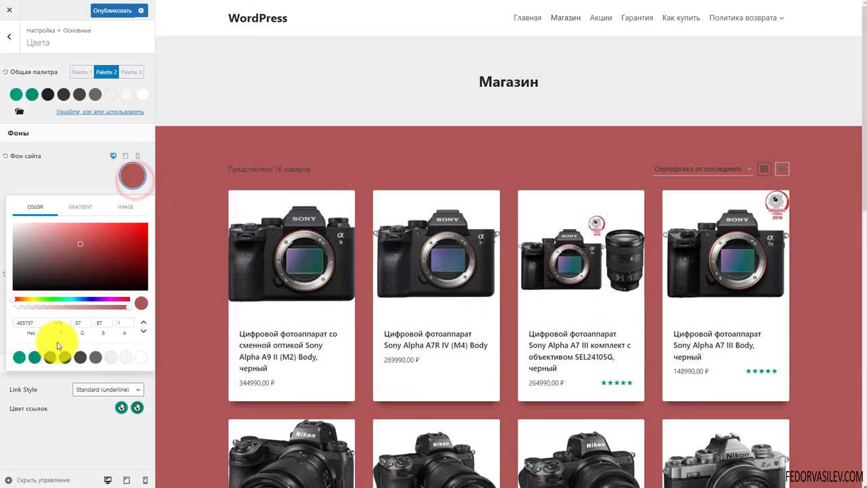
pyautogui.click(32, 359)
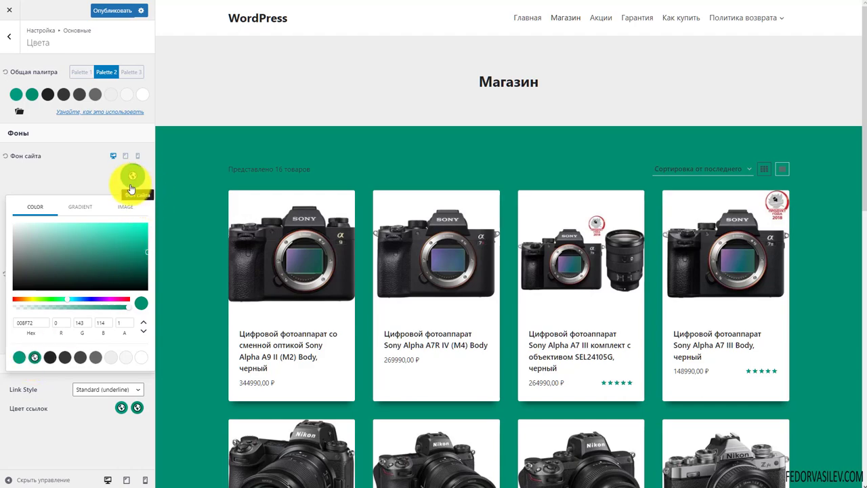
pyautogui.scroll(-10, 348, 196)
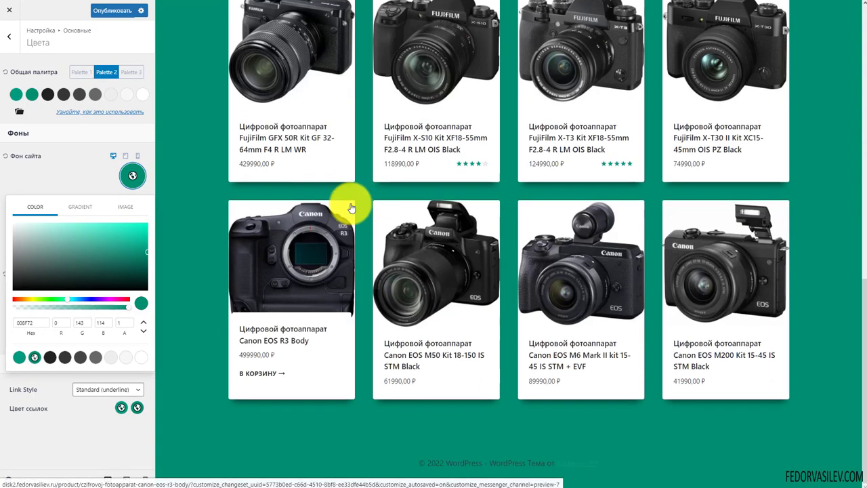
# Step: Change the site background to dark grey 444C4A and to pale muted green 91B9AE
pyautogui.scroll(10, 347, 203)
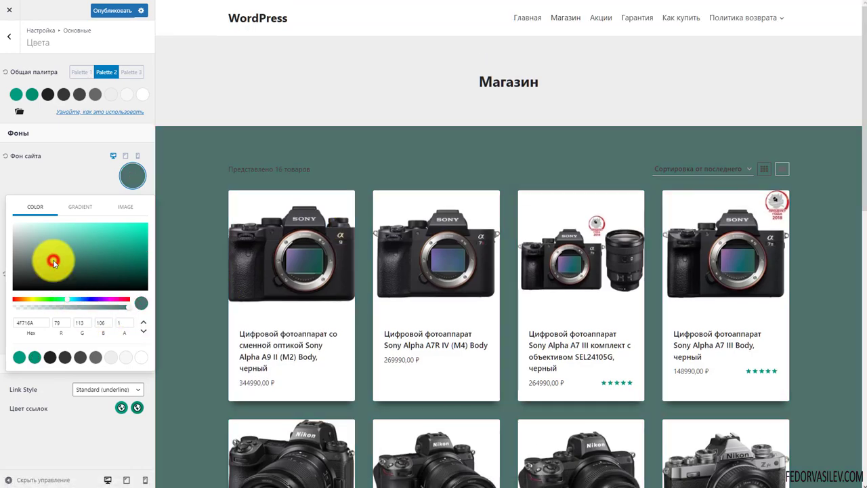
pyautogui.moveTo(39, 260)
pyautogui.mouseDown()
pyautogui.moveTo(33, 246)
pyautogui.moveTo(27, 270)
pyautogui.mouseUp()
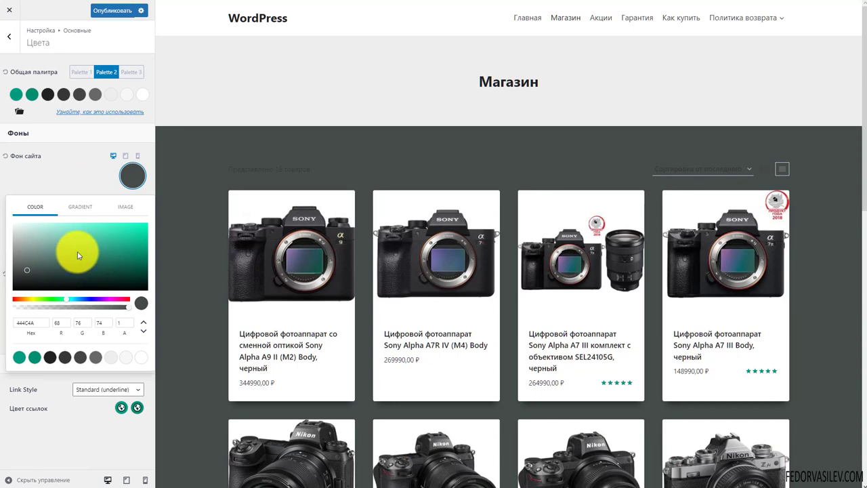
pyautogui.moveTo(78, 253); pyautogui.dragTo(51, 245)
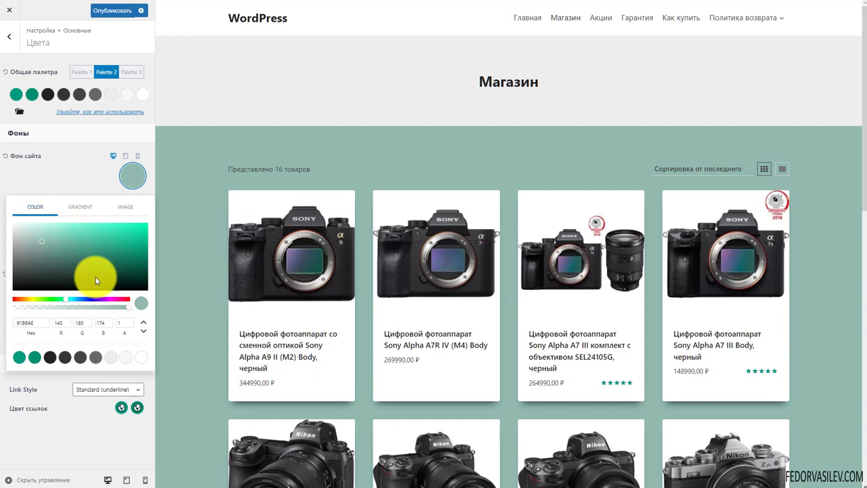
# Step: Set the site background for tablets to white FFFFFF
pyautogui.click(122, 158)
pyautogui.click(126, 171)
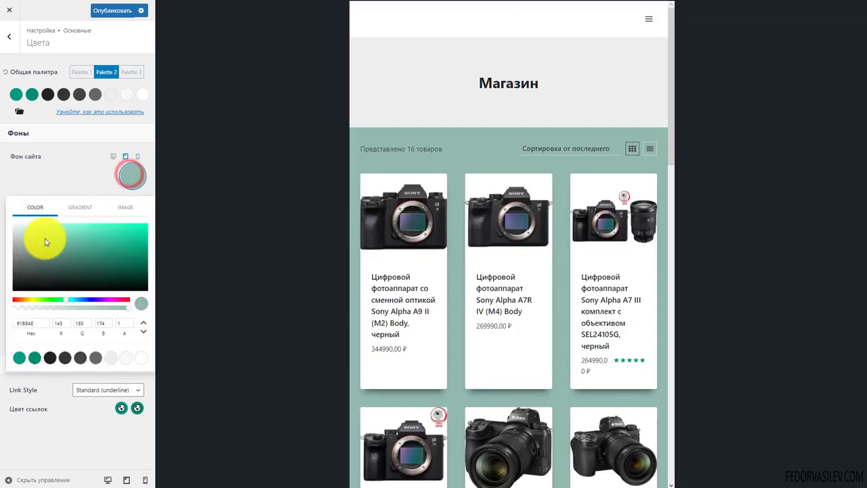
pyautogui.moveTo(43, 252); pyautogui.dragTo(8, 171)
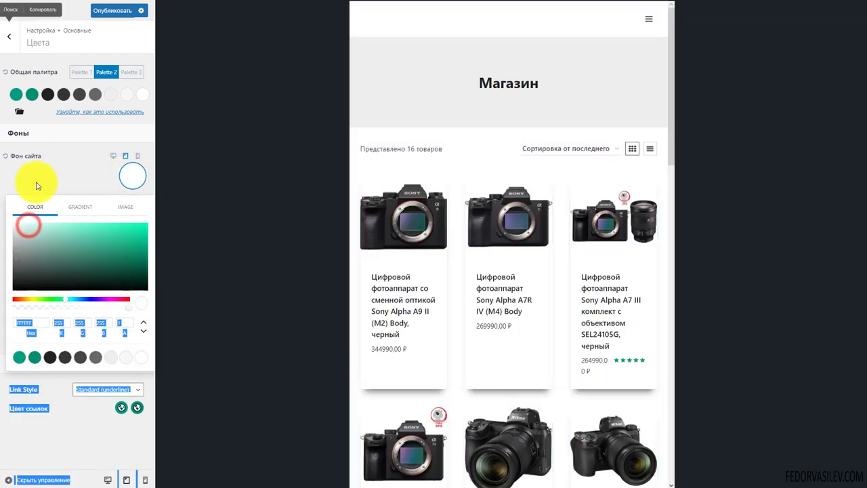
pyautogui.click(73, 169)
# Step: Compare the site background for desktop, tablet and mobile, and reset it to its default
pyautogui.click(109, 158)
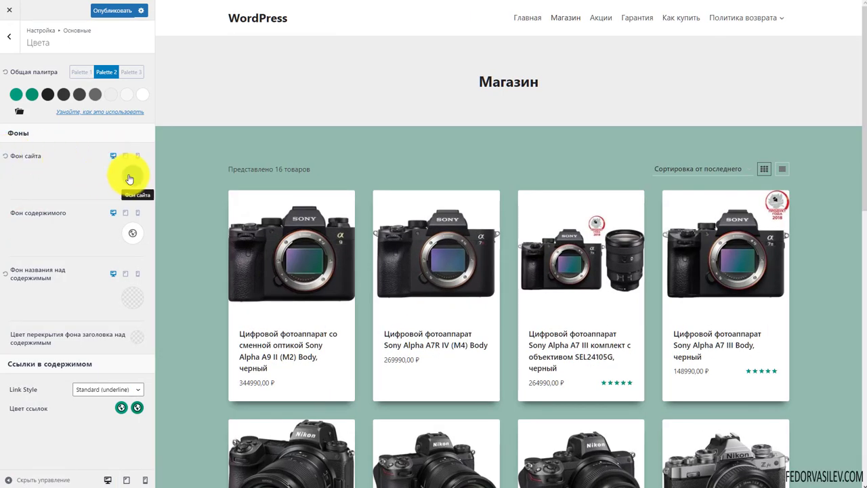
pyautogui.click(128, 176)
pyautogui.click(99, 174)
pyautogui.click(125, 156)
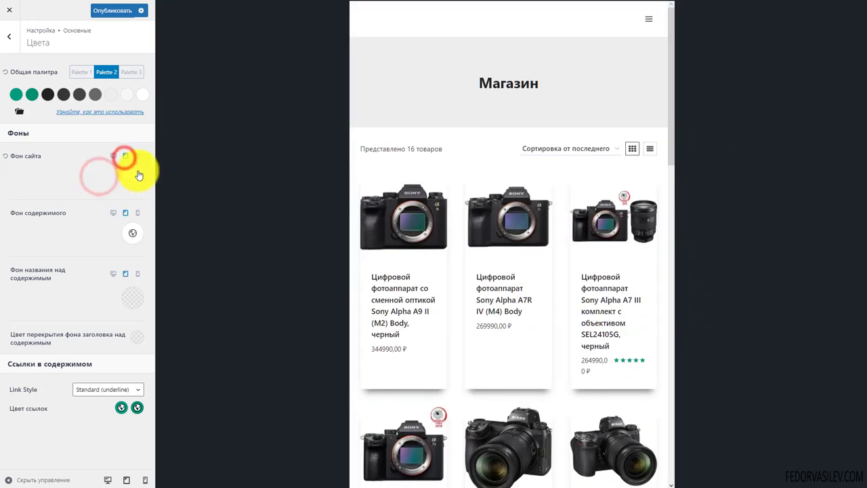
pyautogui.click(139, 157)
pyautogui.click(113, 157)
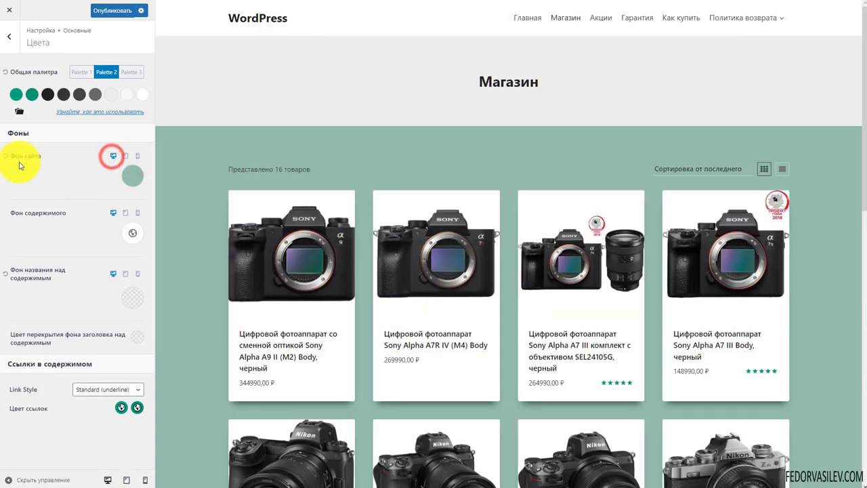
pyautogui.click(6, 155)
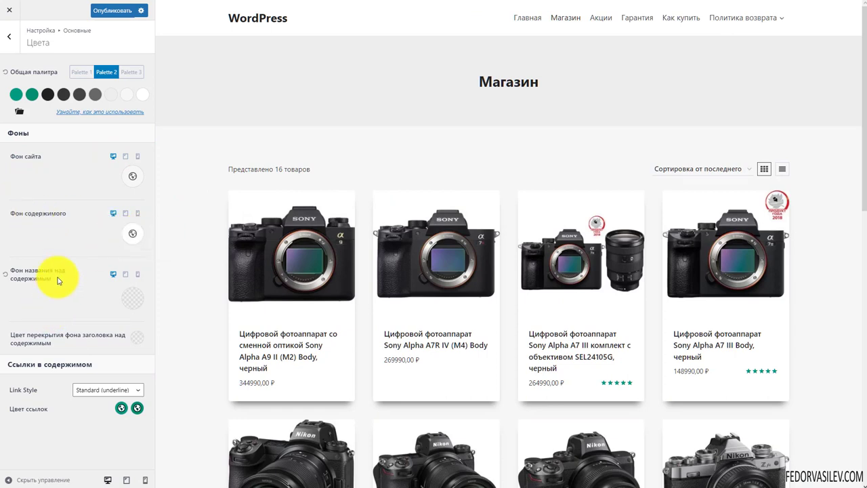
# Step: Try black at 0.54 and full opacity and palette color F7F7F7 as the background for titles above content, and reset it
pyautogui.click(136, 299)
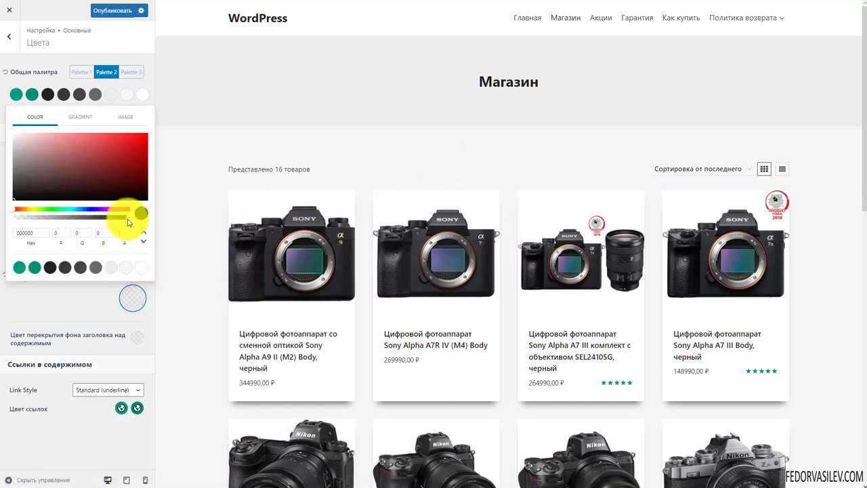
pyautogui.moveTo(128, 223); pyautogui.dragTo(76, 218)
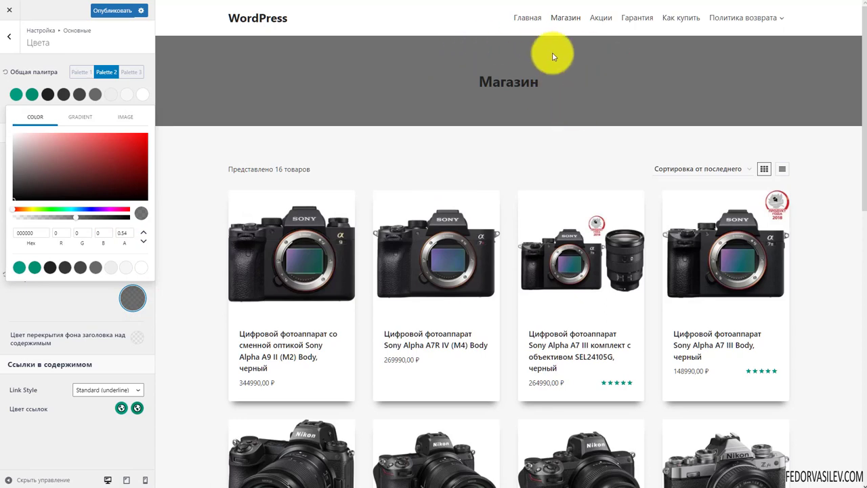
pyautogui.moveTo(78, 219); pyautogui.dragTo(136, 214)
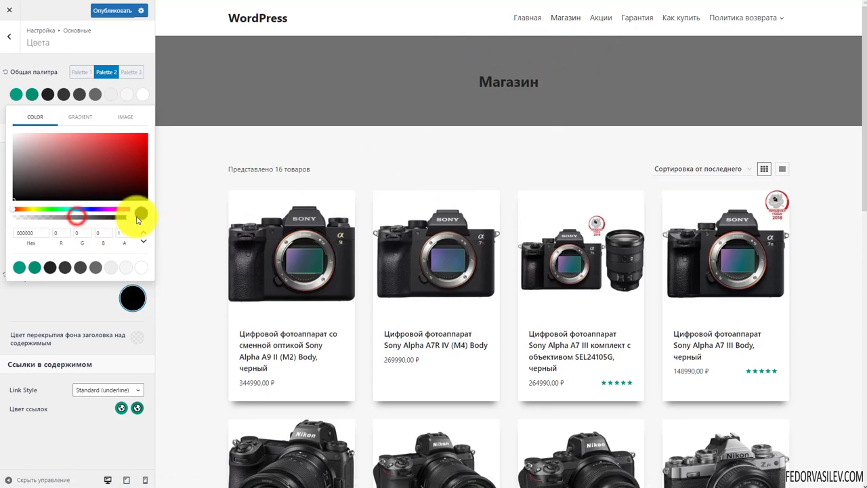
pyautogui.click(125, 267)
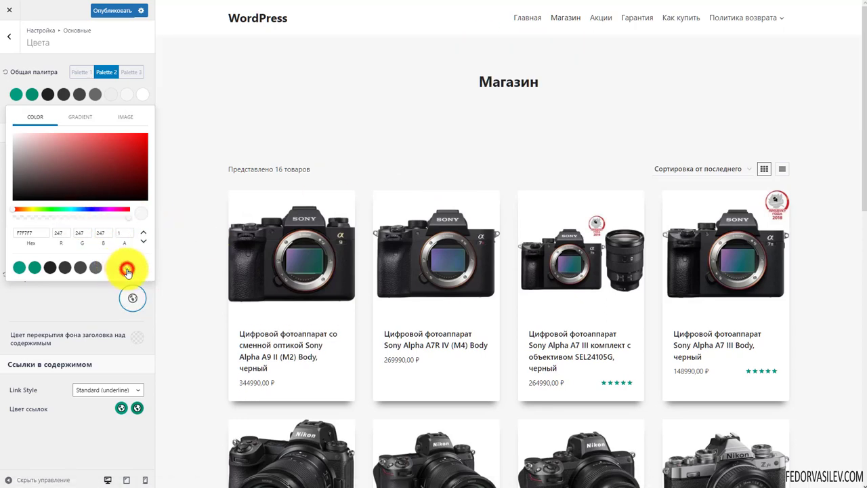
pyautogui.click(52, 305)
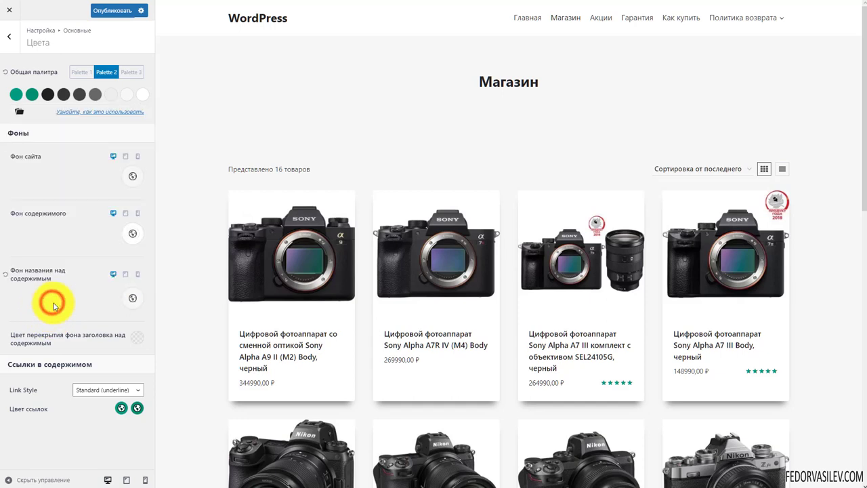
pyautogui.click(6, 274)
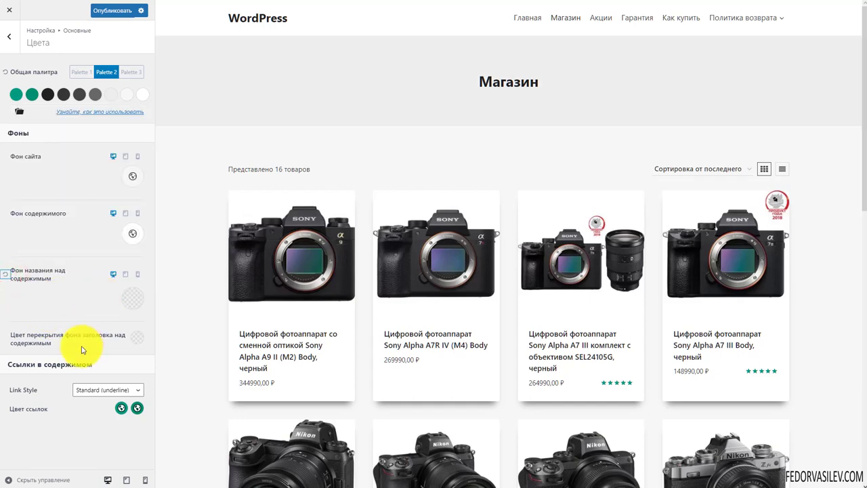
# Step: Try a dark red overlay color for the title background above content, and reset it
pyautogui.click(134, 345)
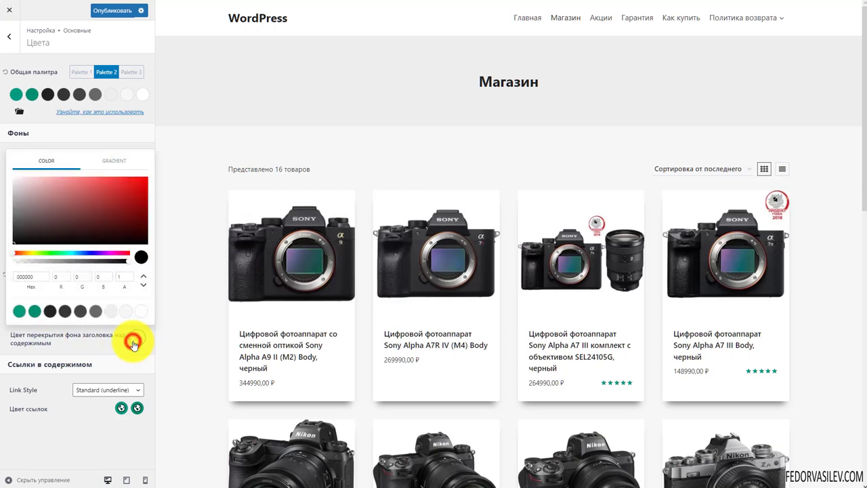
pyautogui.click(119, 223)
pyautogui.click(114, 339)
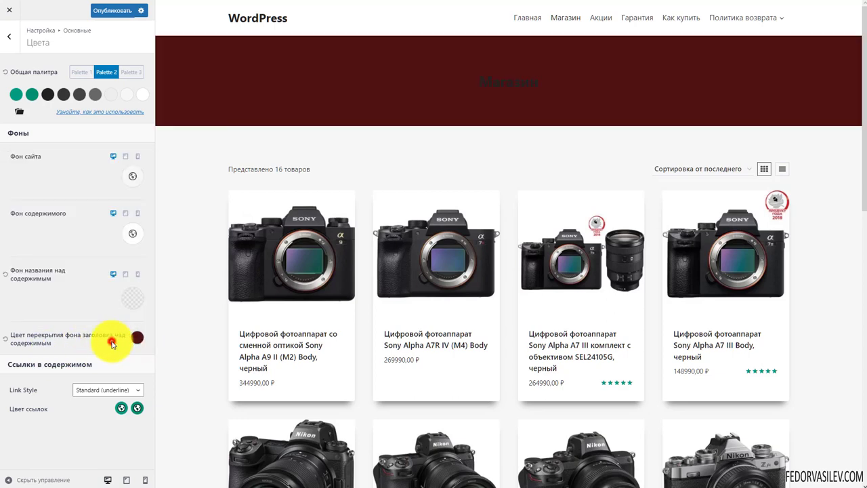
pyautogui.click(5, 339)
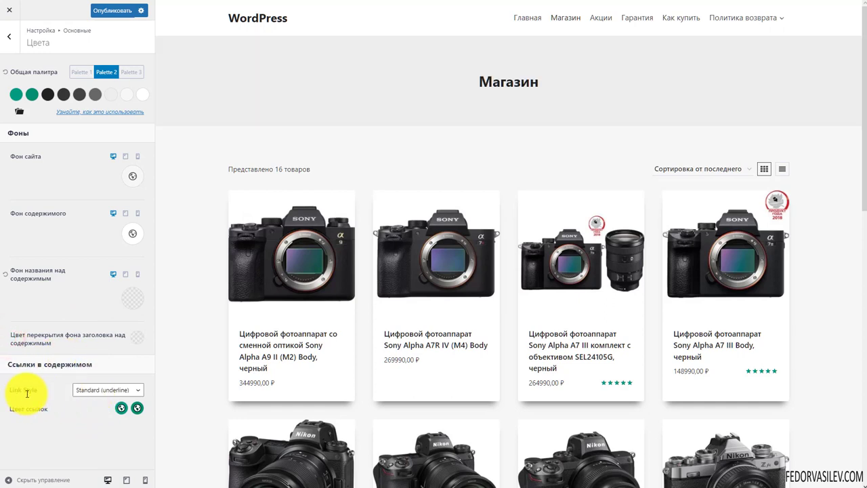
# Step: Look through the link style options, keep Standard (underline), and check the footer link on the Блог page
pyautogui.click(101, 390)
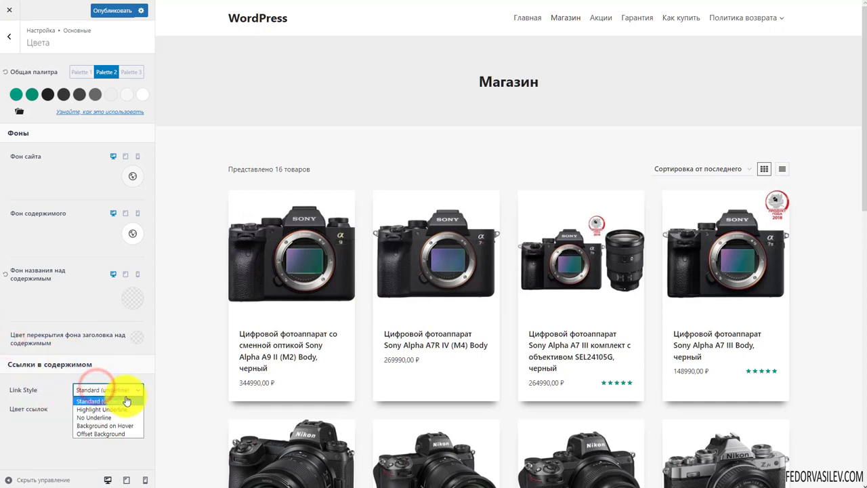
pyautogui.click(132, 401)
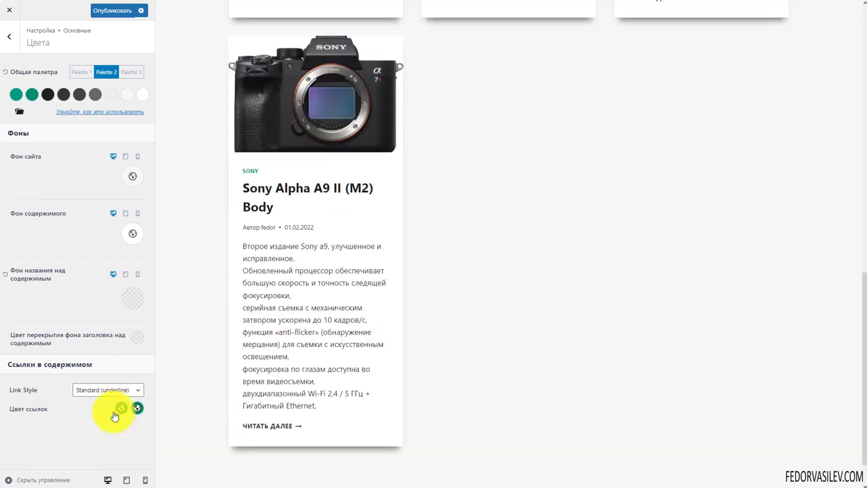
pyautogui.scroll(-1, 490, 271)
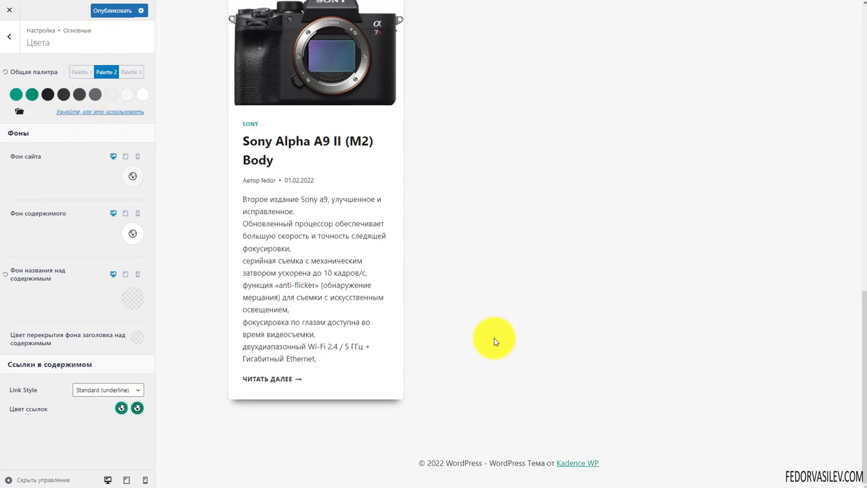
pyautogui.scroll(3, 495, 341)
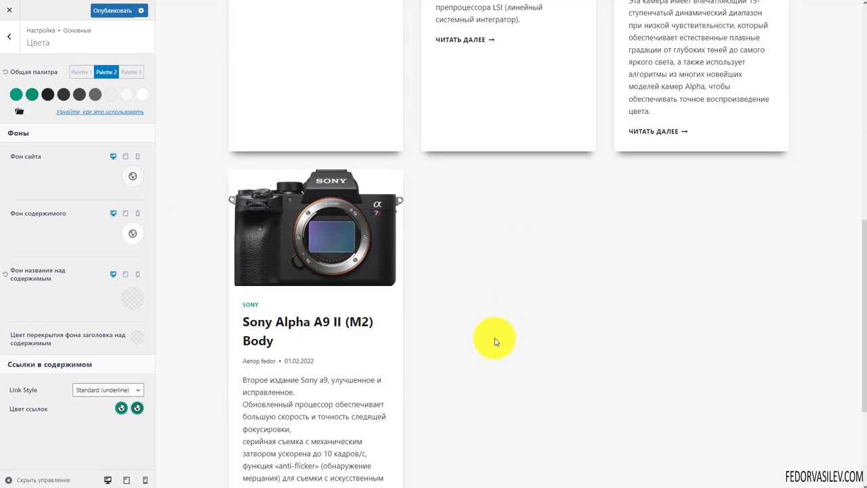
pyautogui.scroll(-3, 495, 332)
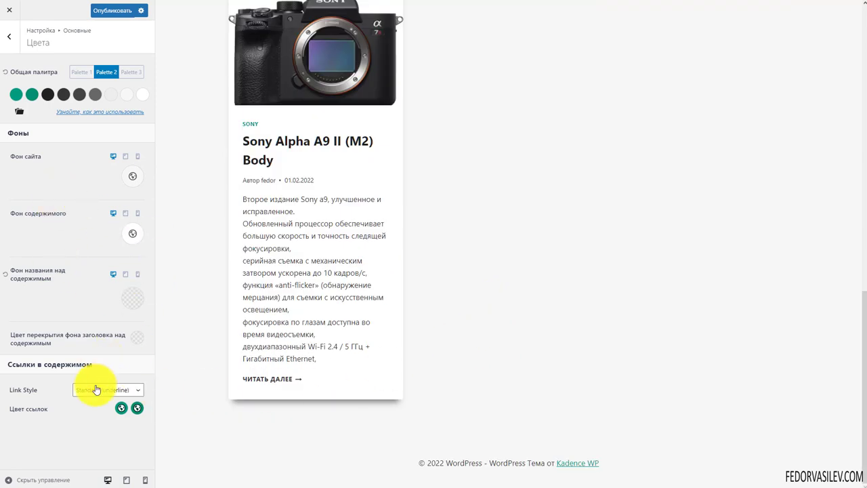
# Step: Inspect the color settings for content links in their normal and hover states
pyautogui.click(121, 412)
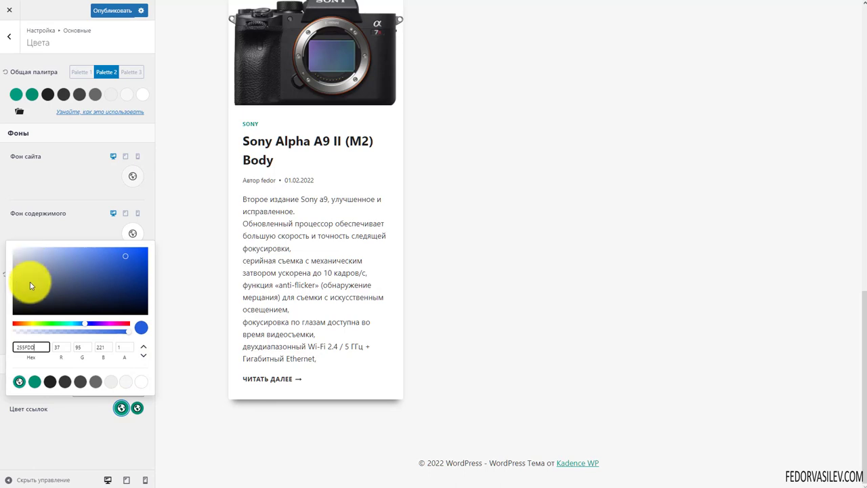
pyautogui.click(85, 427)
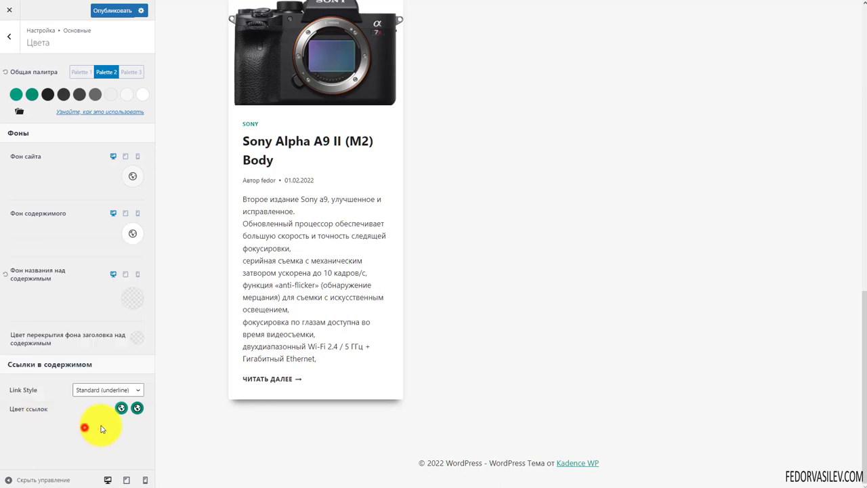
pyautogui.click(138, 409)
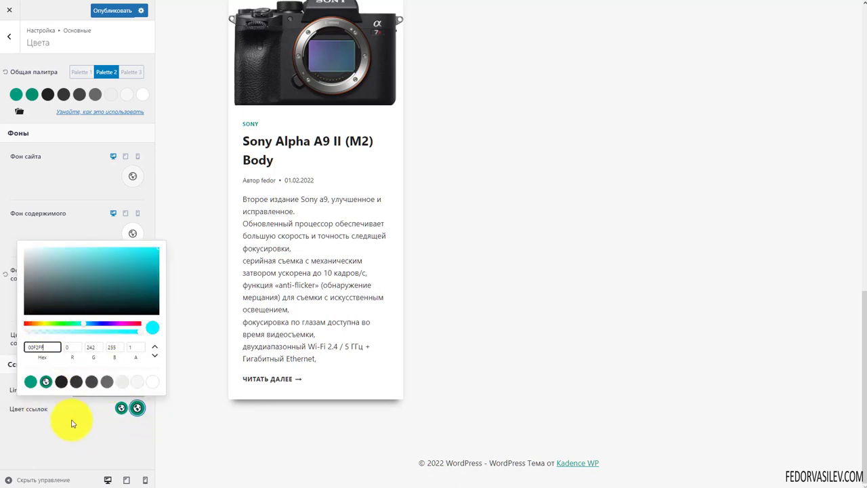
pyautogui.click(73, 422)
pyautogui.click(136, 408)
pyautogui.click(135, 408)
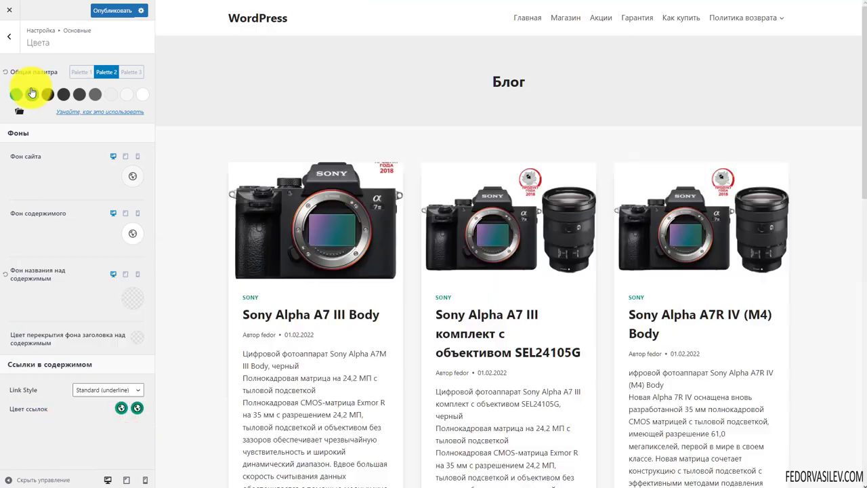
# Step: Look through the ready-made color sets of the global palette and open its export and import options
pyautogui.scroll(-4, 484, 237)
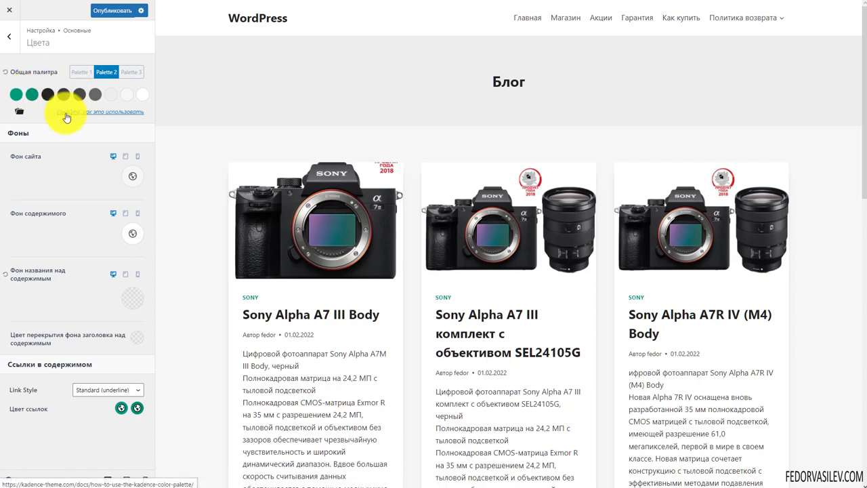
pyautogui.click(19, 112)
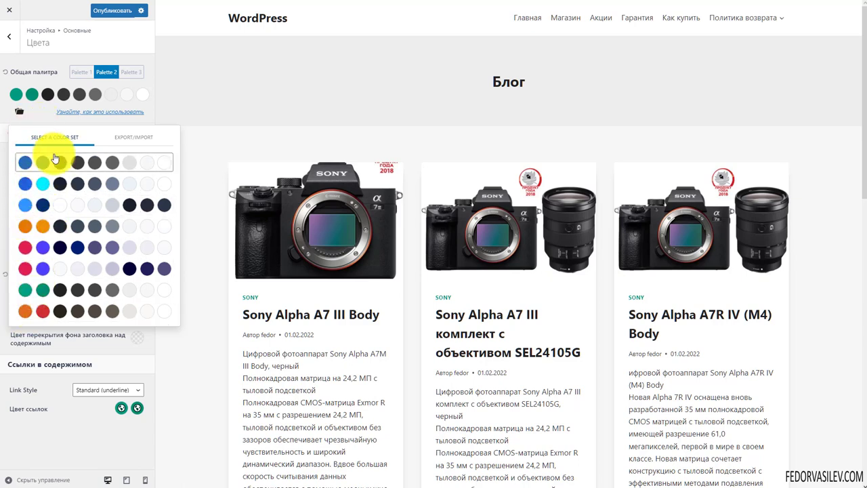
pyautogui.click(134, 145)
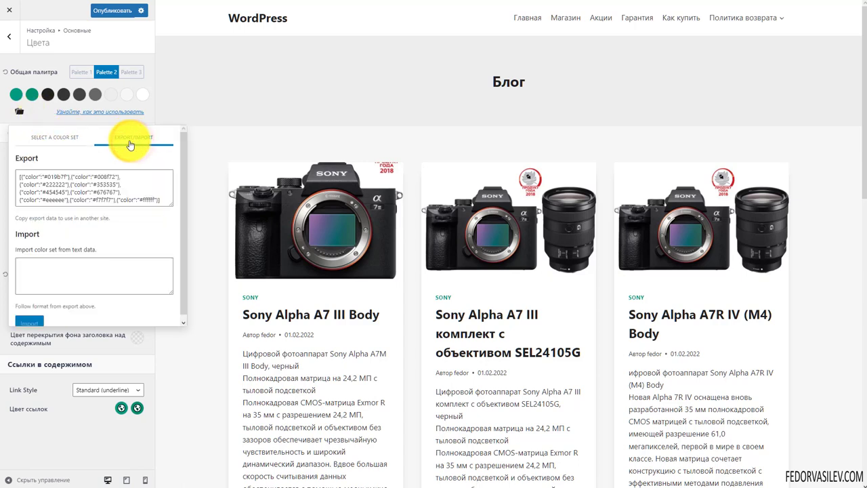
# Step: Look over the palette's export data and import field, close them, and publish the color settings
pyautogui.scroll(-1, 131, 145)
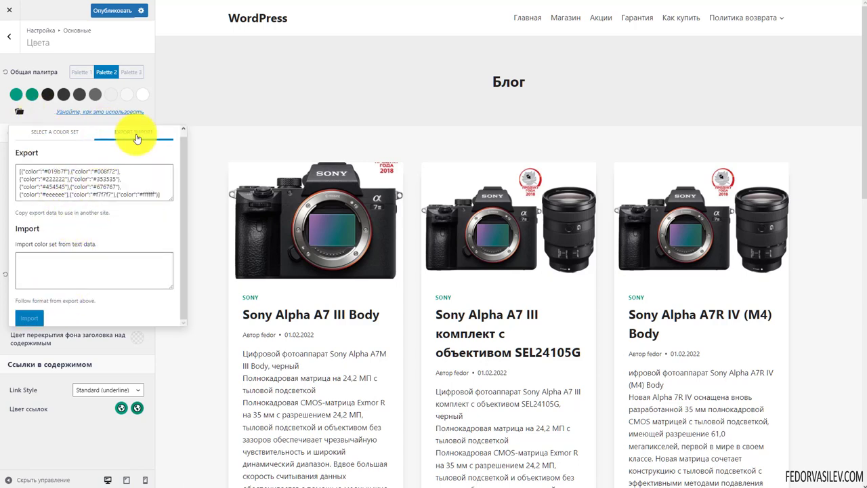
pyautogui.moveTo(120, 187); pyautogui.dragTo(56, 179)
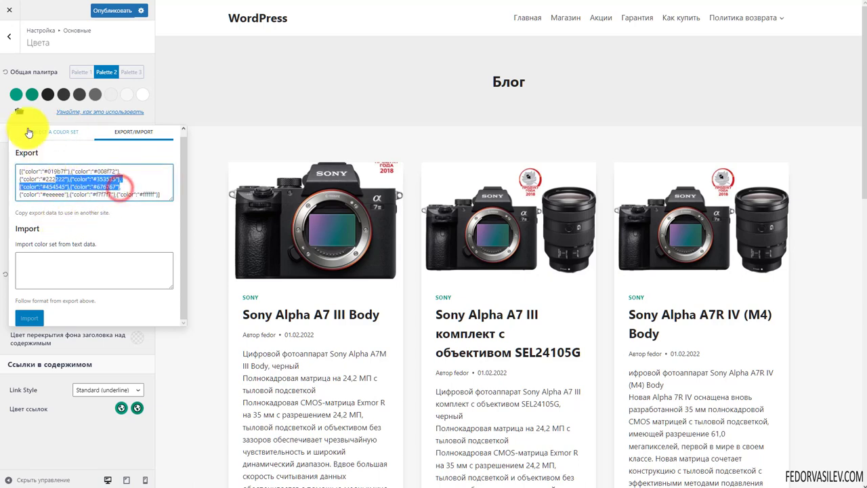
pyautogui.click(28, 132)
pyautogui.click(39, 113)
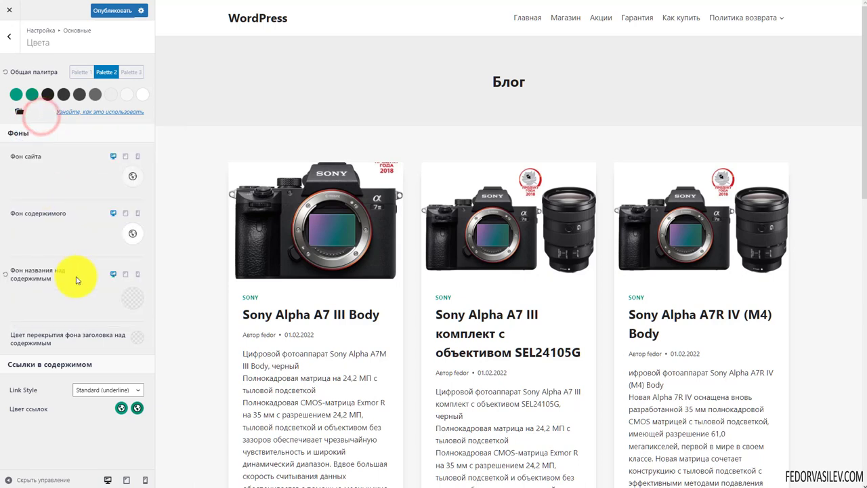
pyautogui.click(113, 10)
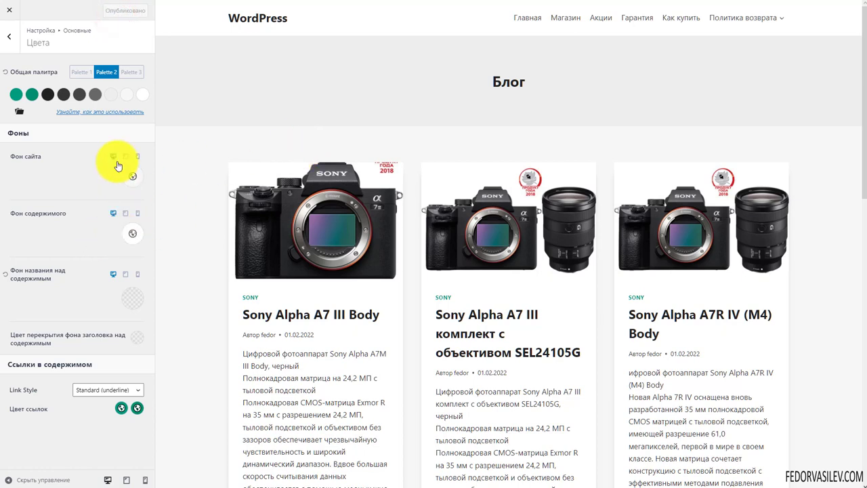
# Step: Open the Кнопки settings and bring up the comment button of the Sony Alpha A7 III Body post in the preview
pyautogui.click(8, 36)
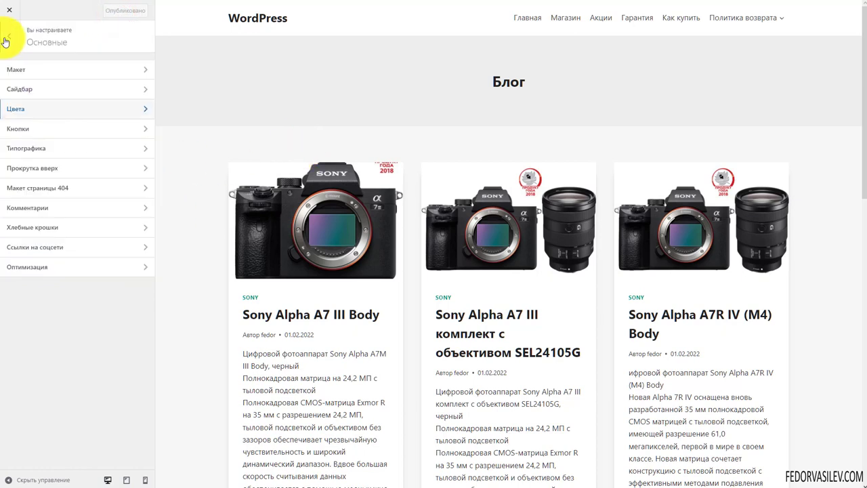
pyautogui.click(28, 131)
pyautogui.scroll(-7, 382, 237)
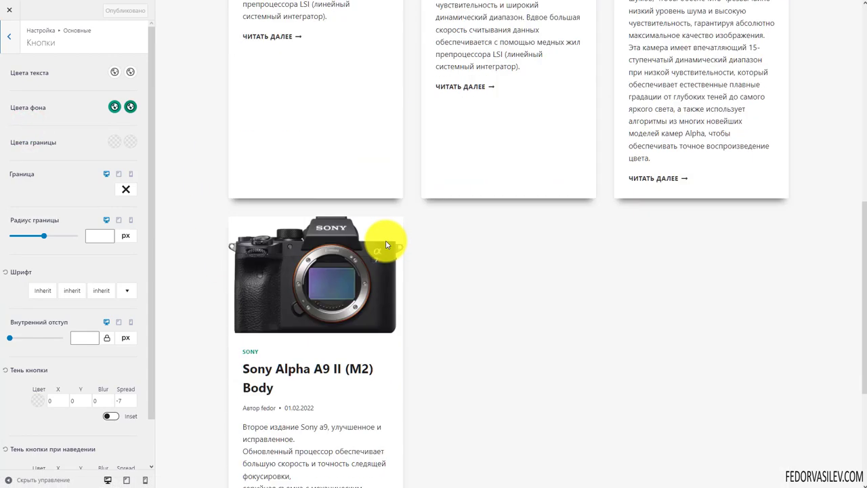
pyautogui.scroll(4, 386, 245)
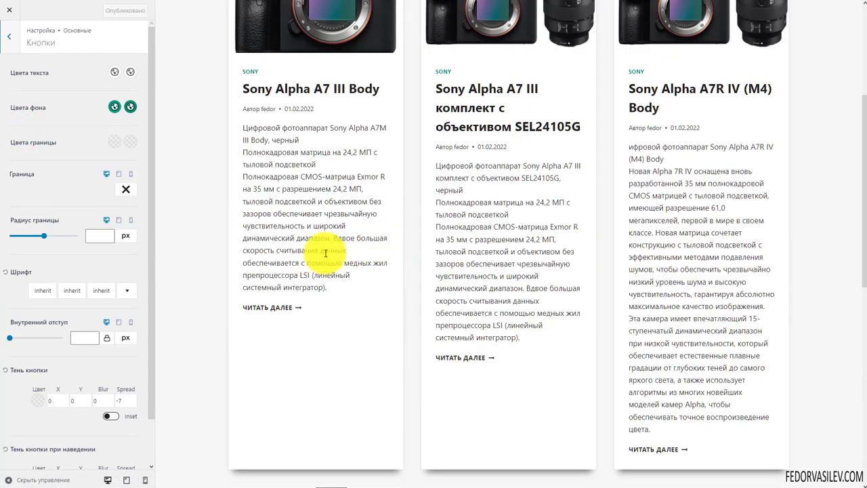
pyautogui.click(259, 311)
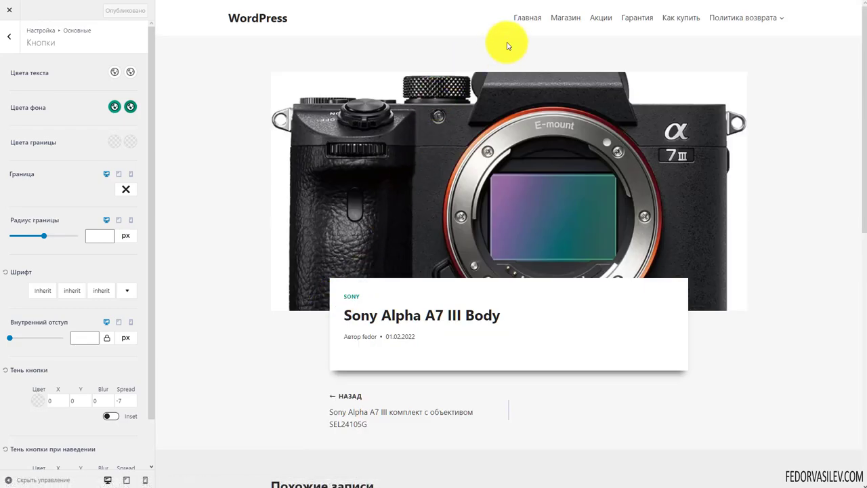
pyautogui.scroll(-10, 550, 149)
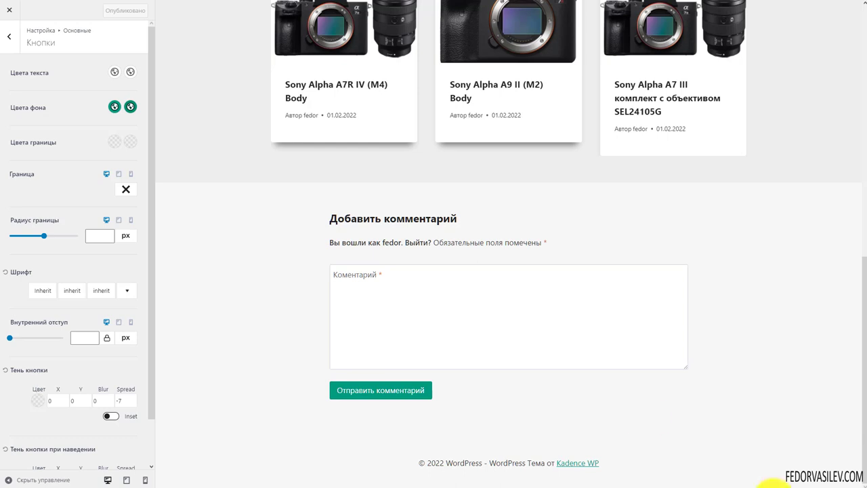
# Step: Try black (000000) as the button text color, and restore the white palette color
pyautogui.click(114, 72)
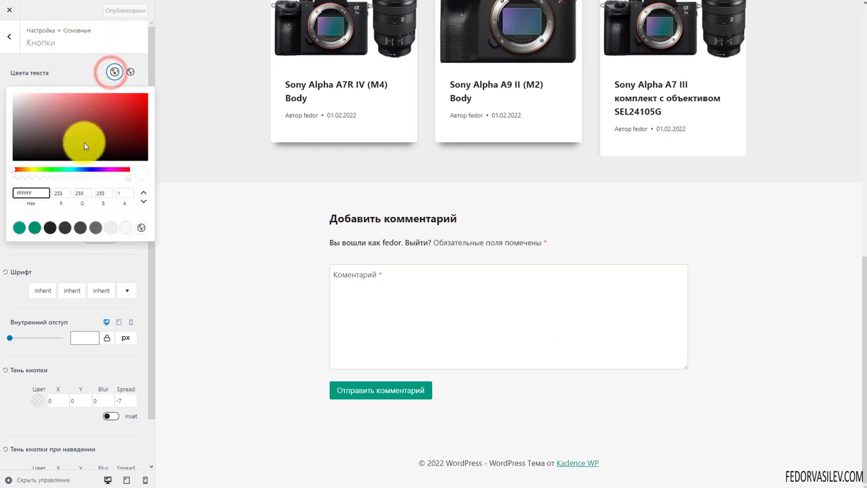
pyautogui.moveTo(84, 145); pyautogui.dragTo(184, 300)
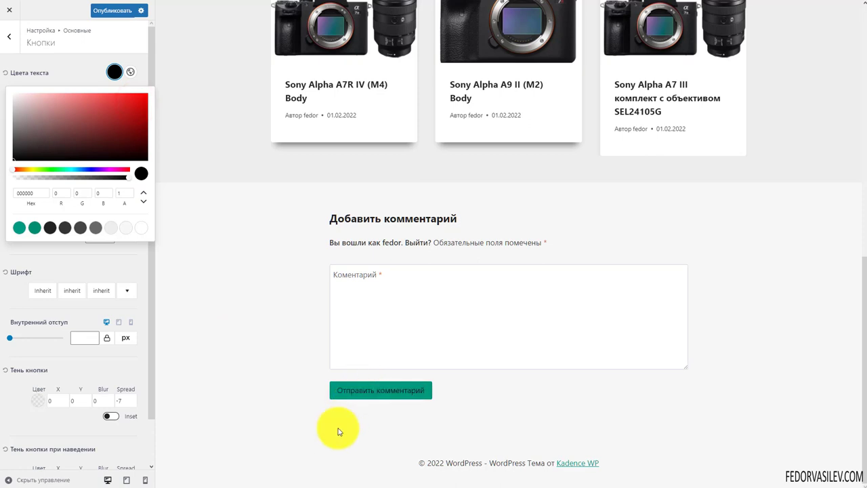
pyautogui.moveTo(68, 120); pyautogui.dragTo(53, 145)
pyautogui.click(143, 228)
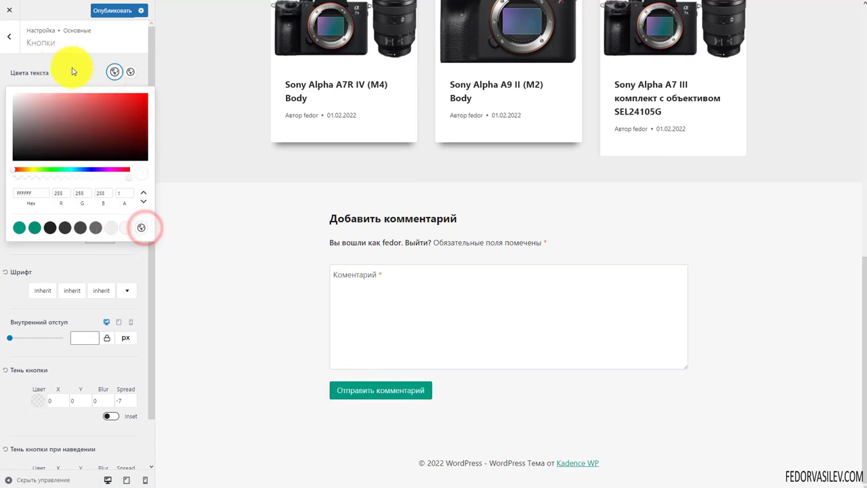
pyautogui.click(71, 68)
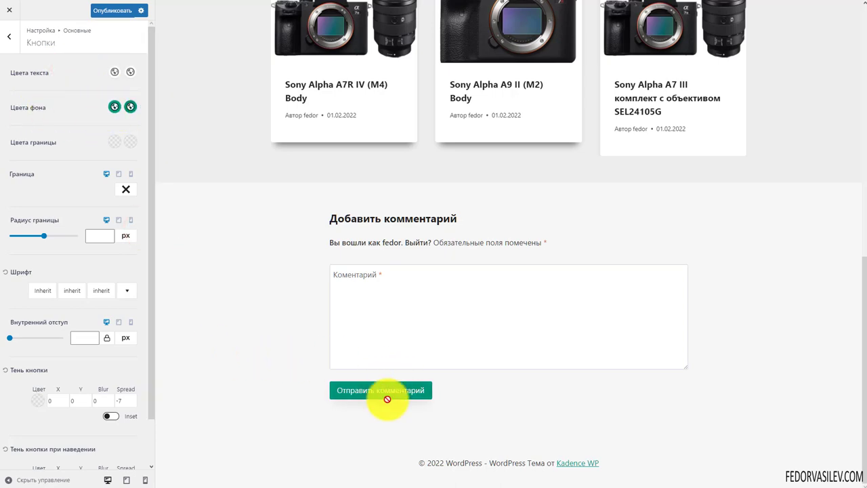
# Step: Check the buttons on the post and Магазин pages, and open the Sony Alpha A7R IV (M4) Body product in the preview
pyautogui.scroll(8, 459, 381)
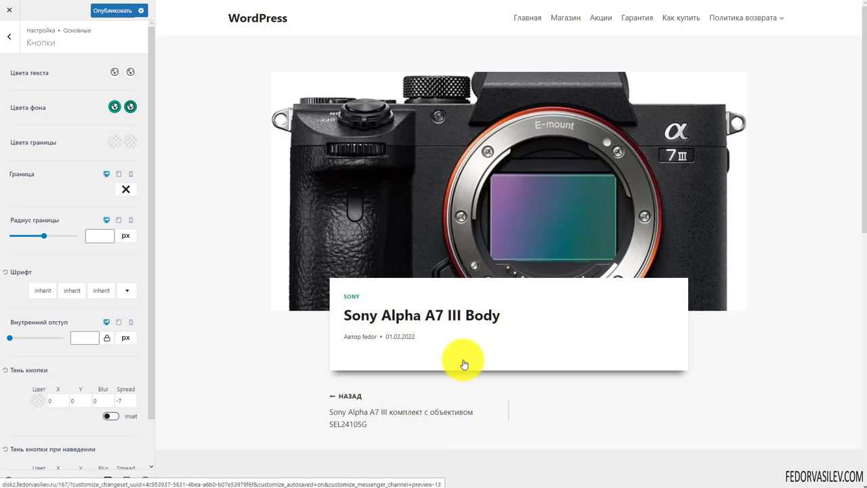
pyautogui.scroll(-7, 461, 352)
pyautogui.scroll(10, 633, 170)
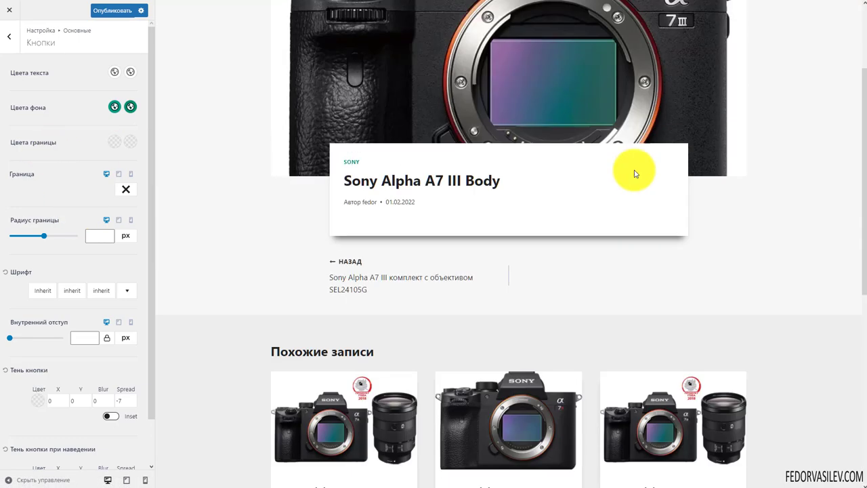
pyautogui.click(566, 21)
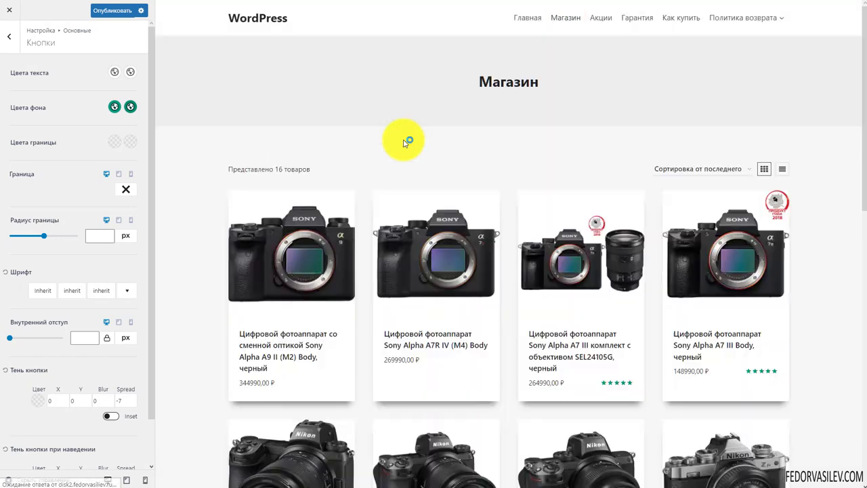
pyautogui.scroll(-5, 368, 171)
pyautogui.scroll(-2, 728, 135)
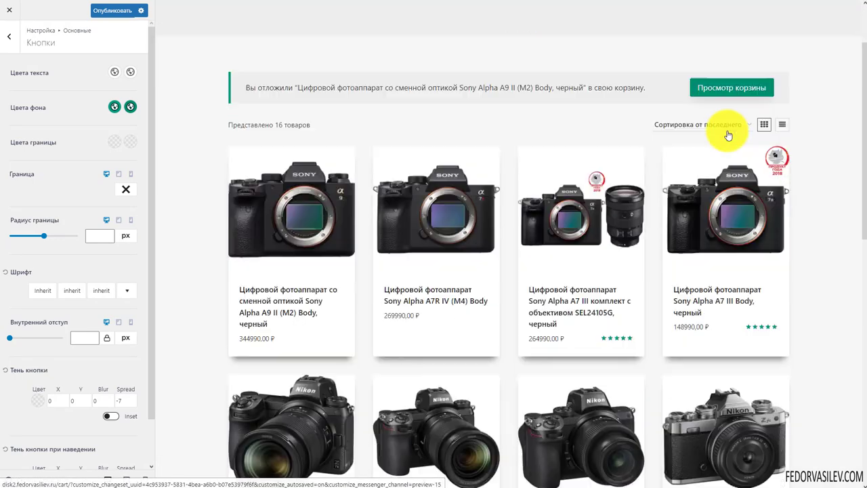
pyautogui.click(436, 147)
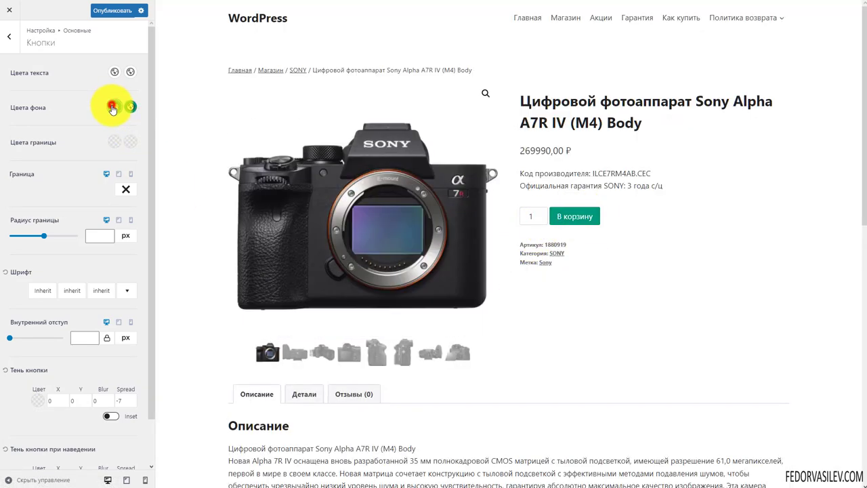
# Step: Try a blue button background color, and restore the first green palette color
pyautogui.click(113, 109)
pyautogui.click(133, 154)
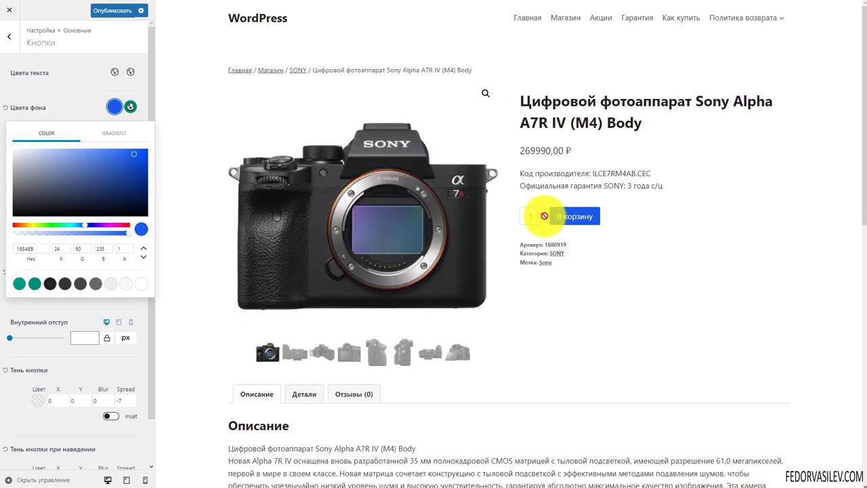
pyautogui.click(19, 283)
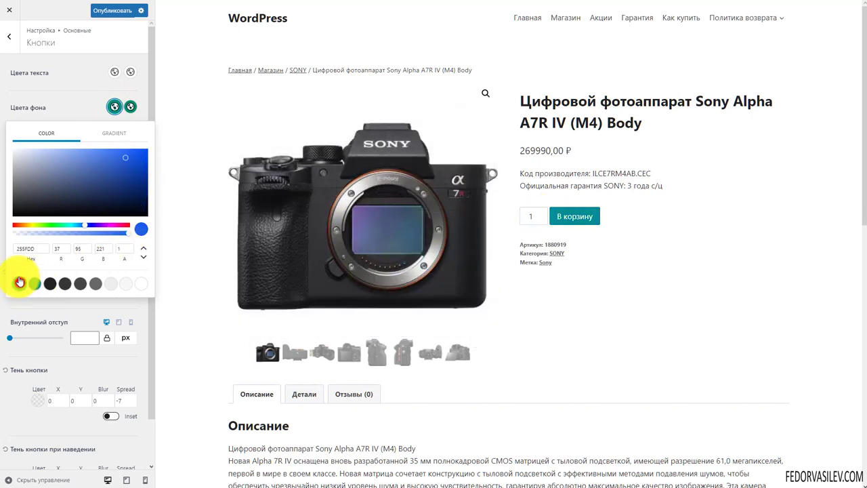
pyautogui.click(85, 106)
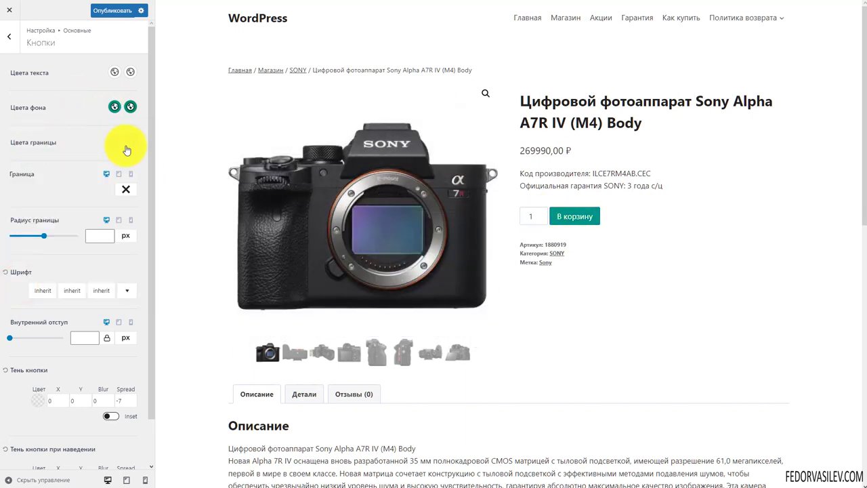
# Step: Try a solid border with width 0 and the minimum border radius on the buttons, and return both to their defaults
pyautogui.click(126, 190)
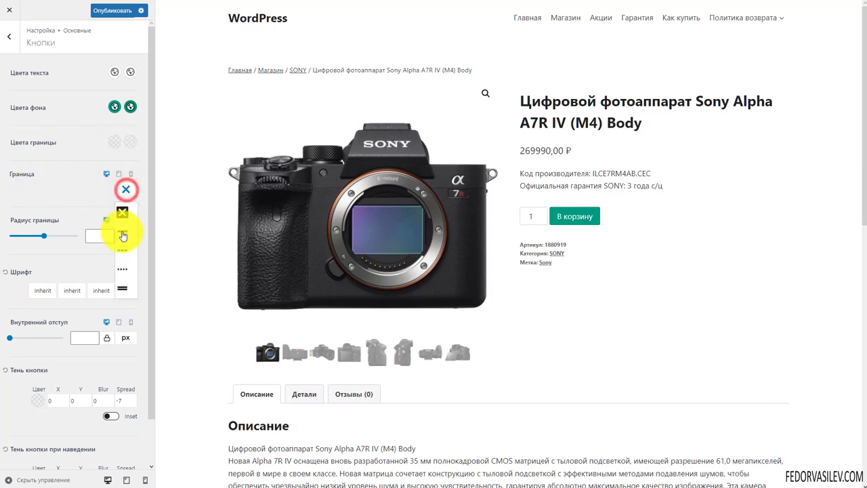
pyautogui.click(122, 228)
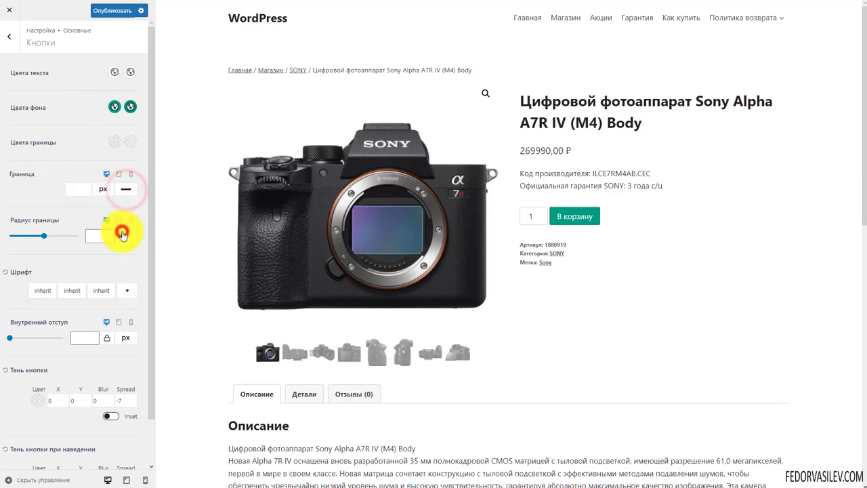
pyautogui.click(71, 190)
pyautogui.click(122, 192)
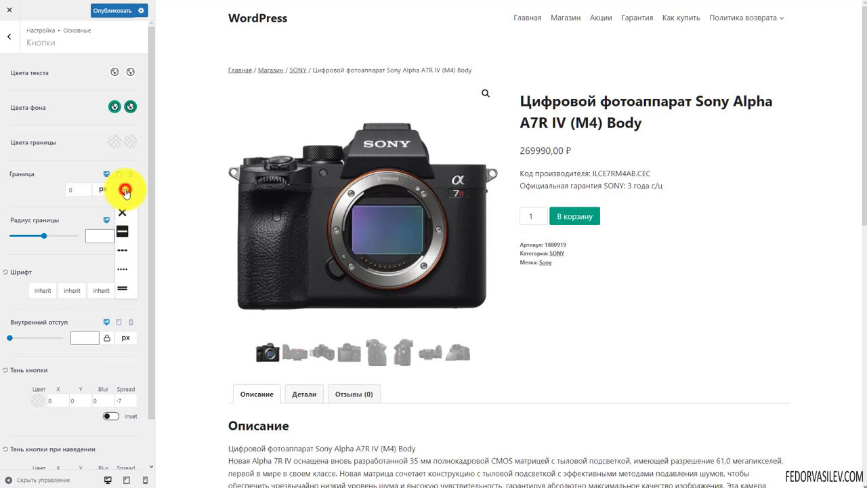
pyautogui.click(126, 210)
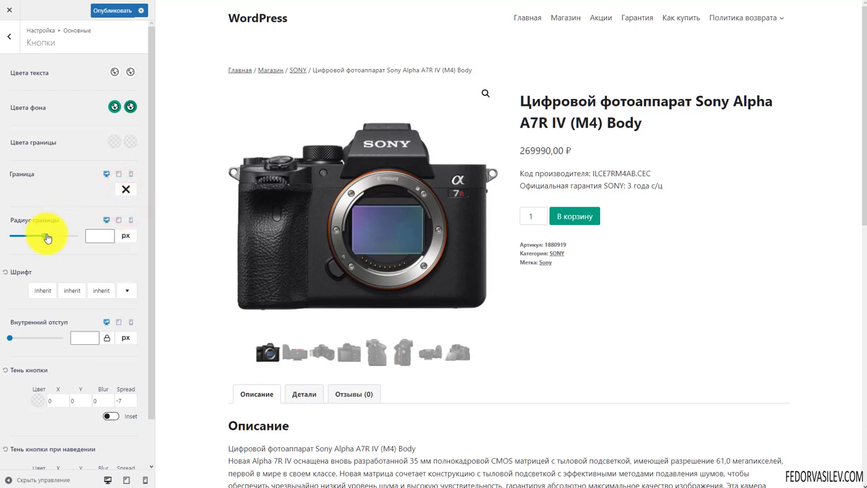
pyautogui.moveTo(43, 235); pyautogui.dragTo(5, 245)
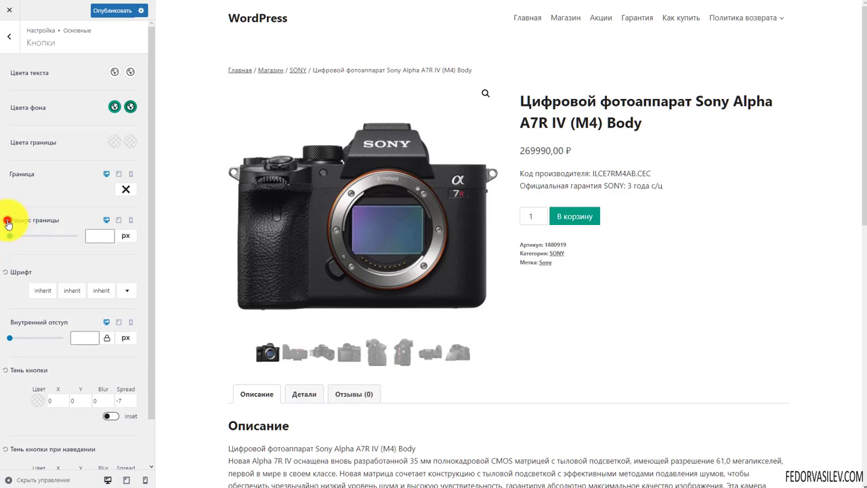
# Step: Try an inset button shadow in semi-transparent black with X and Y offsets of 10
pyautogui.scroll(-1, 62, 209)
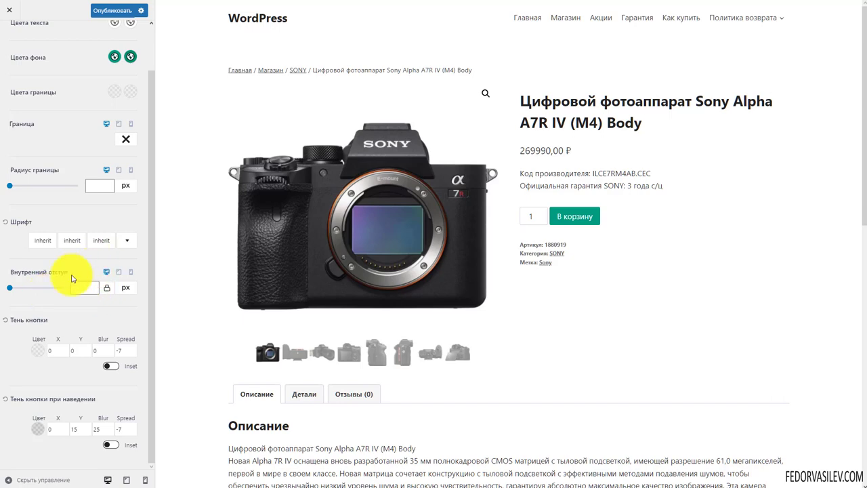
pyautogui.click(110, 366)
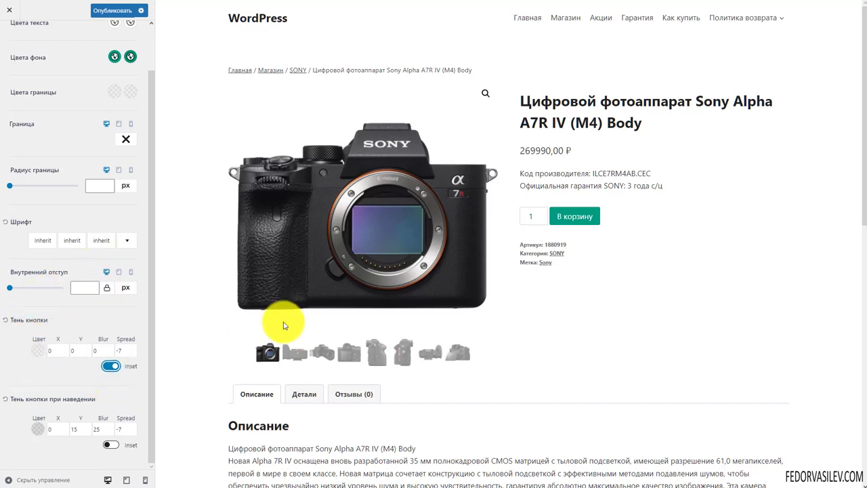
pyautogui.scroll(-2, 284, 319)
pyautogui.click(37, 351)
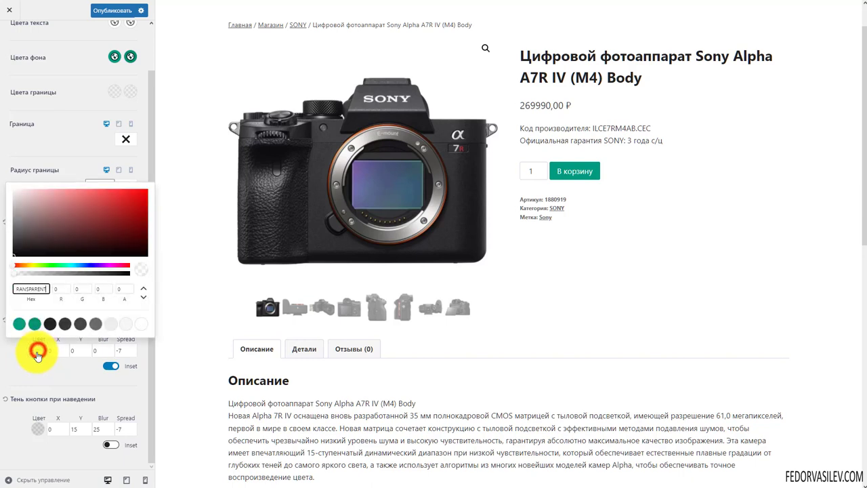
pyautogui.moveTo(68, 276); pyautogui.dragTo(109, 278)
pyautogui.click(48, 380)
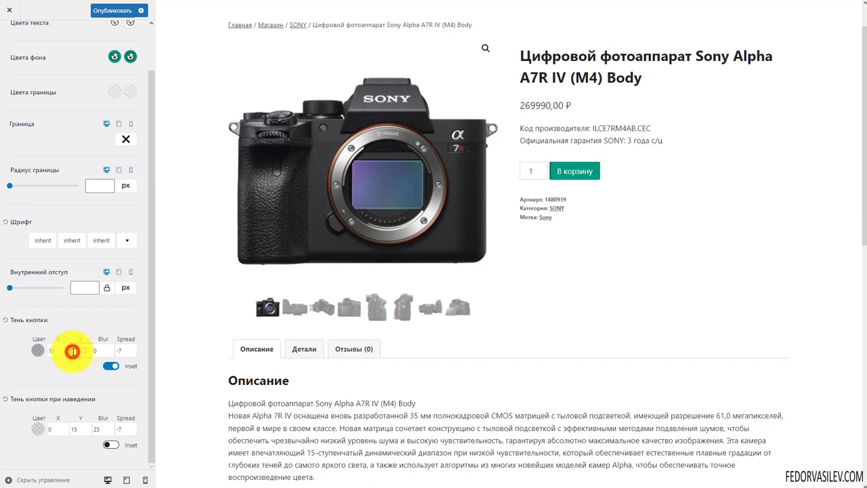
pyautogui.write('10')
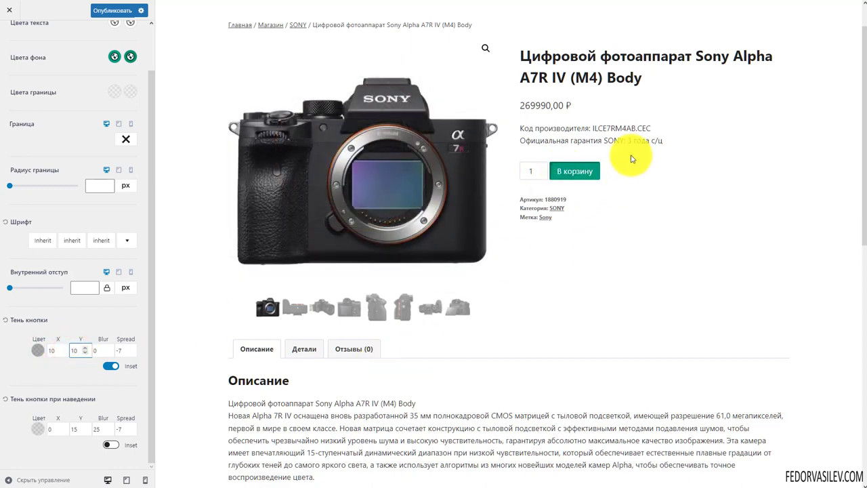
# Step: Compare the button shadow with Inset switched off, and reset the shadow settings
pyautogui.click(112, 367)
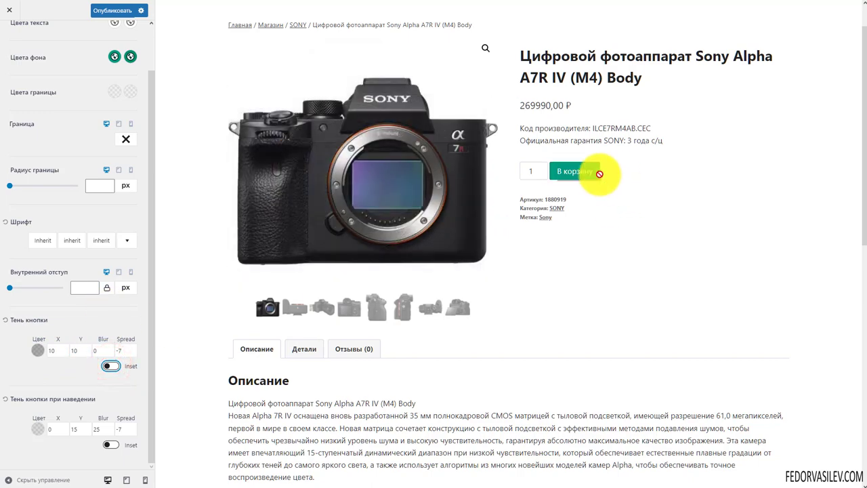
pyautogui.click(112, 366)
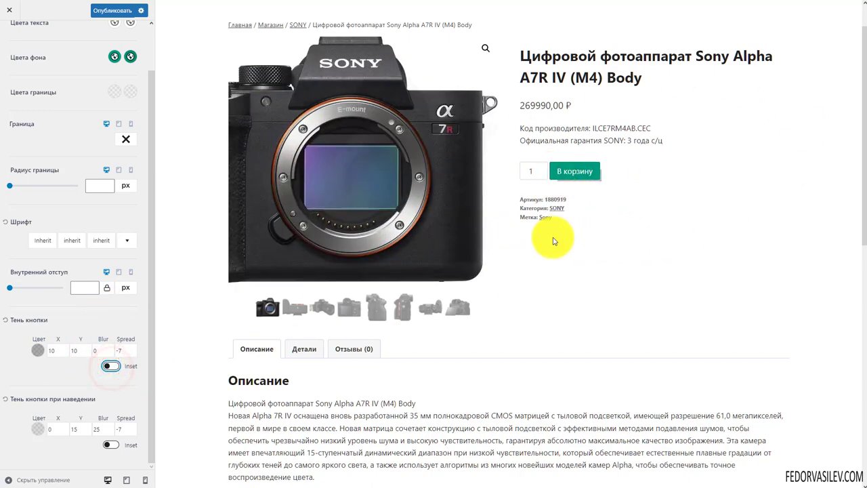
pyautogui.scroll(-2, 667, 122)
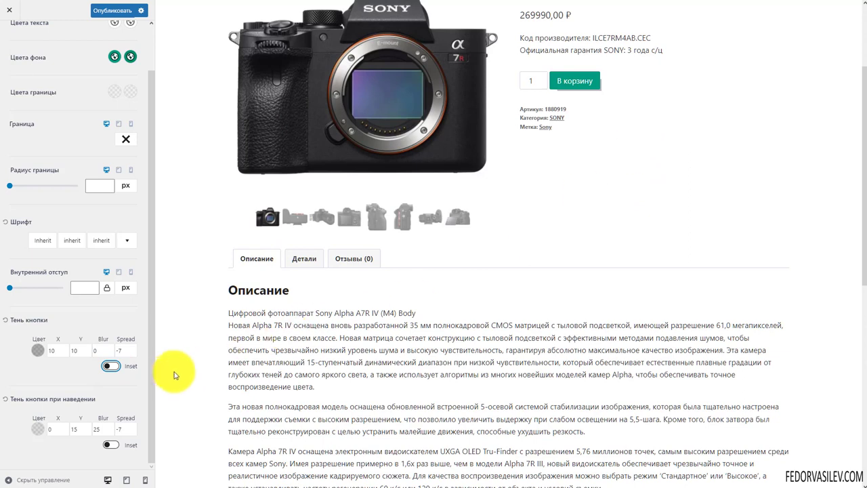
pyautogui.click(6, 320)
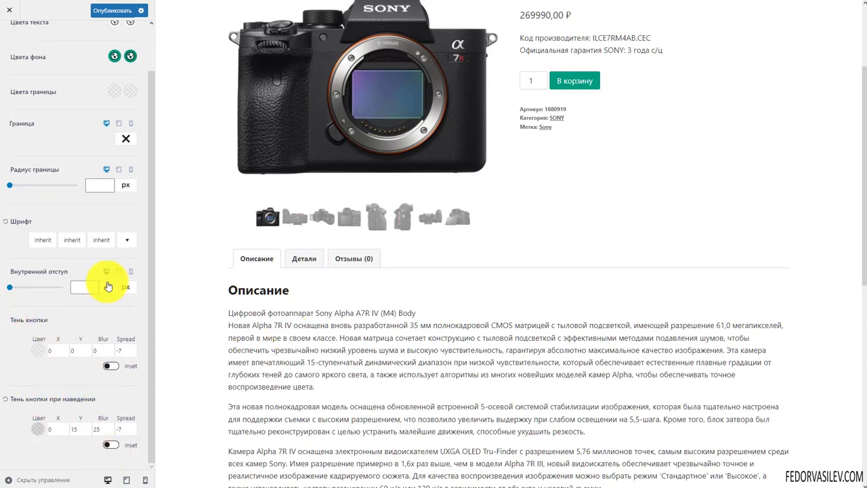
# Step: Leave the button settings, open the general typography settings and view the base font's color options
pyautogui.scroll(2, 107, 285)
pyautogui.click(9, 43)
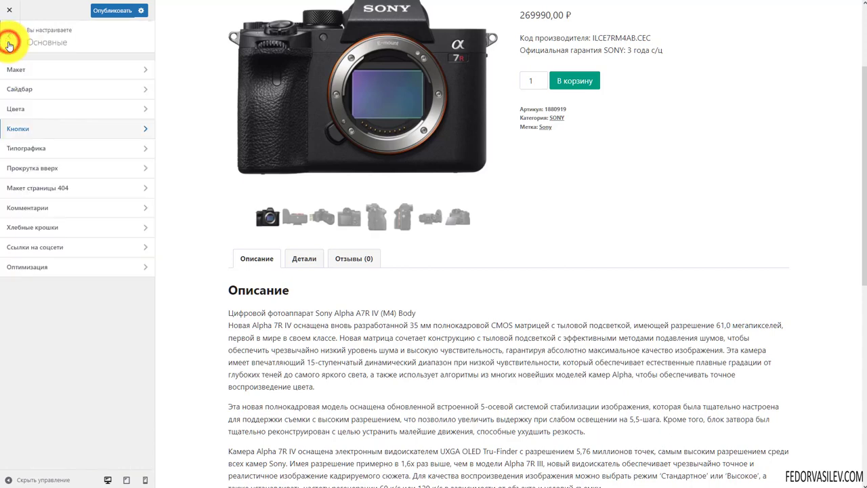
pyautogui.scroll(3, 519, 275)
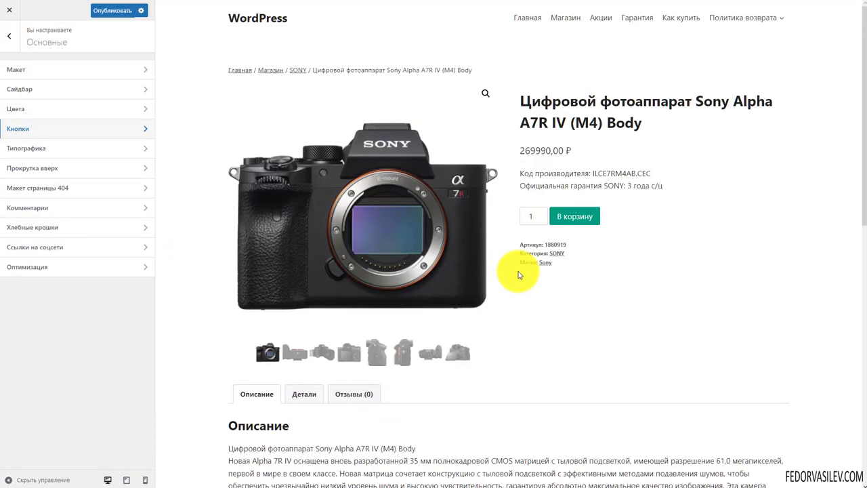
pyautogui.click(75, 156)
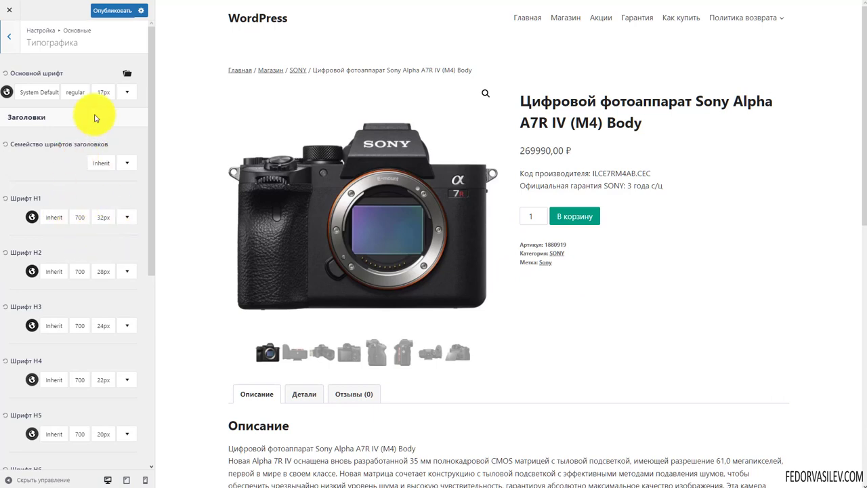
pyautogui.click(6, 92)
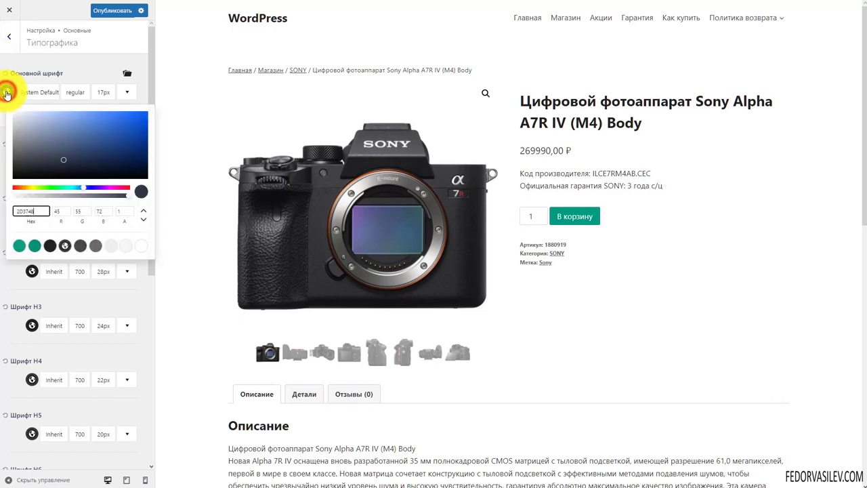
pyautogui.click(67, 68)
pyautogui.moveTo(18, 73); pyautogui.dragTo(67, 70)
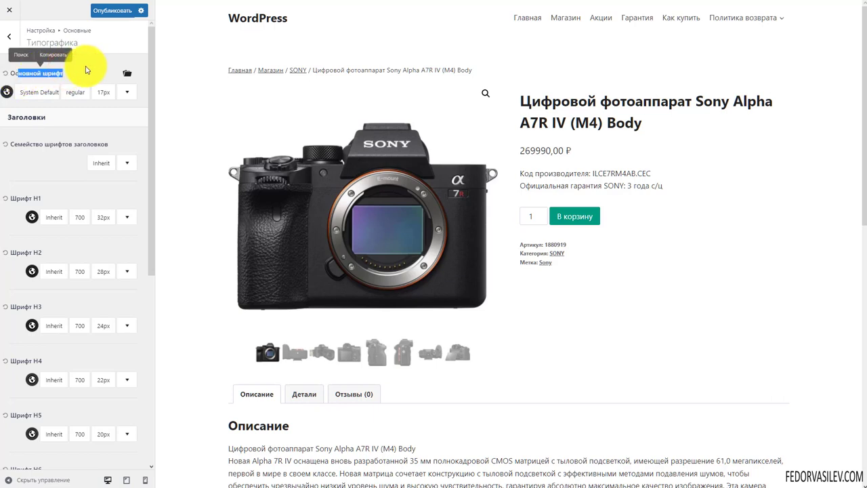
# Step: Try the Arial, Helvetica, sans-serif family for the base font, and view its style and size options
pyautogui.click(31, 97)
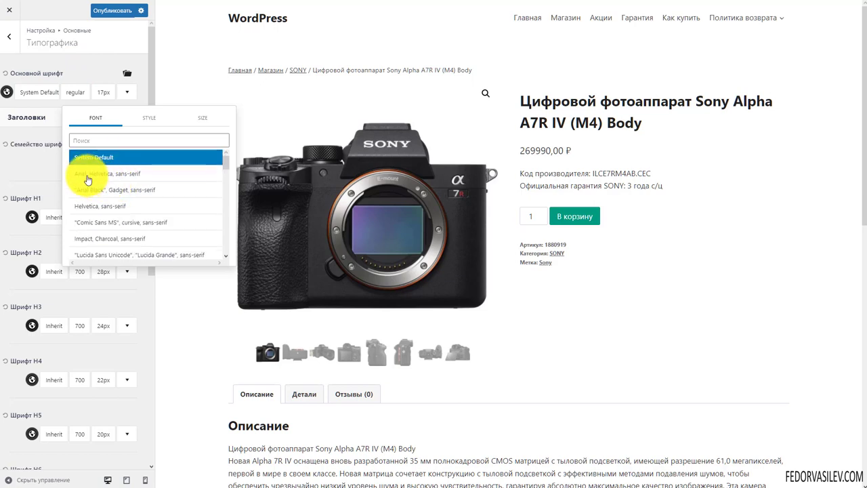
pyautogui.click(94, 174)
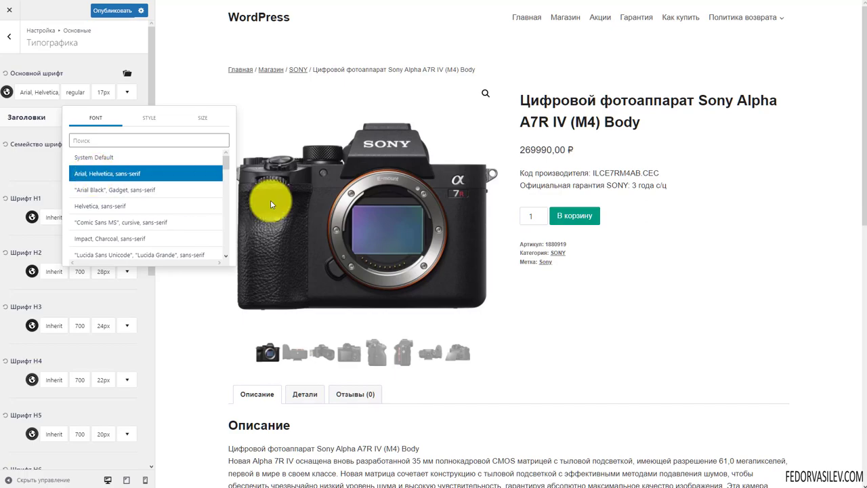
pyautogui.scroll(-2, 610, 142)
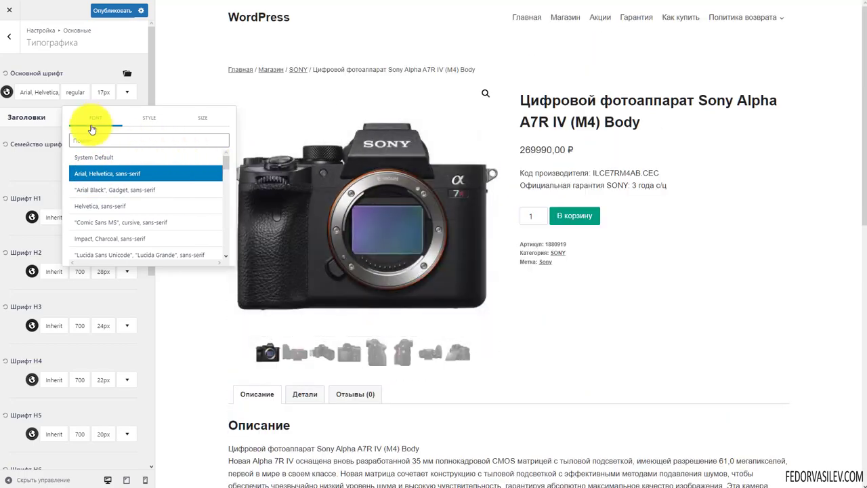
pyautogui.click(145, 118)
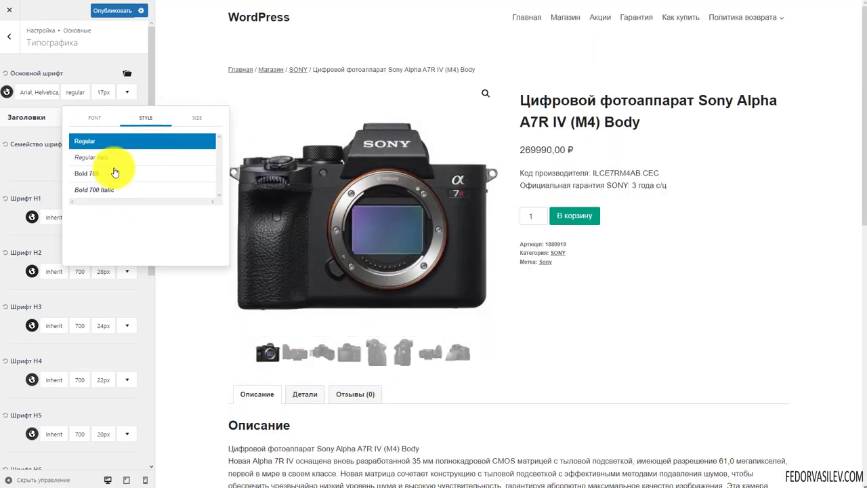
pyautogui.click(196, 121)
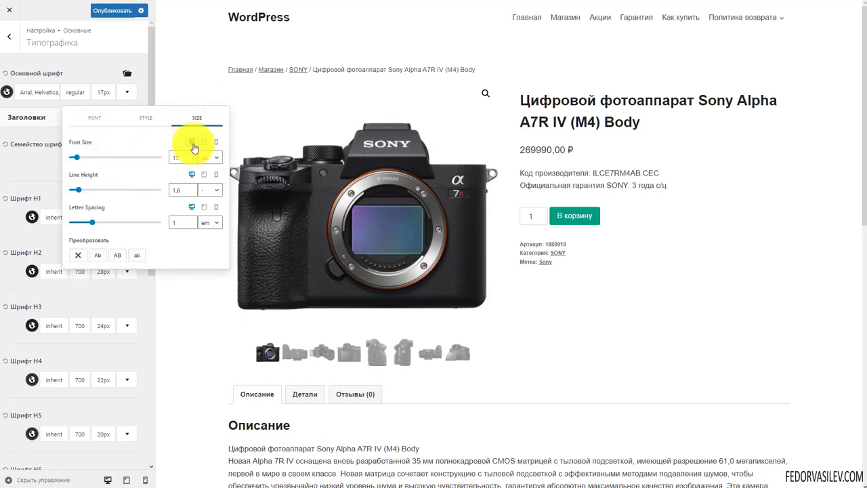
# Step: Try the uppercase text transform on the base font, and return the transform to none
pyautogui.click(117, 261)
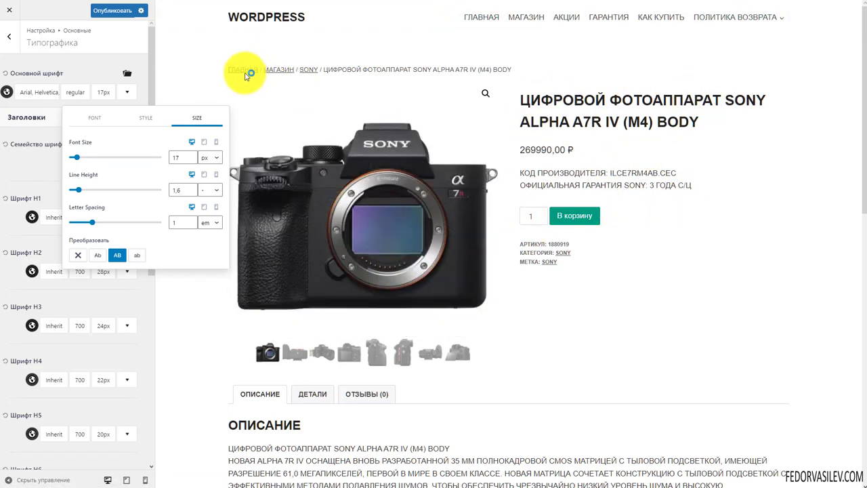
pyautogui.scroll(-3, 420, 210)
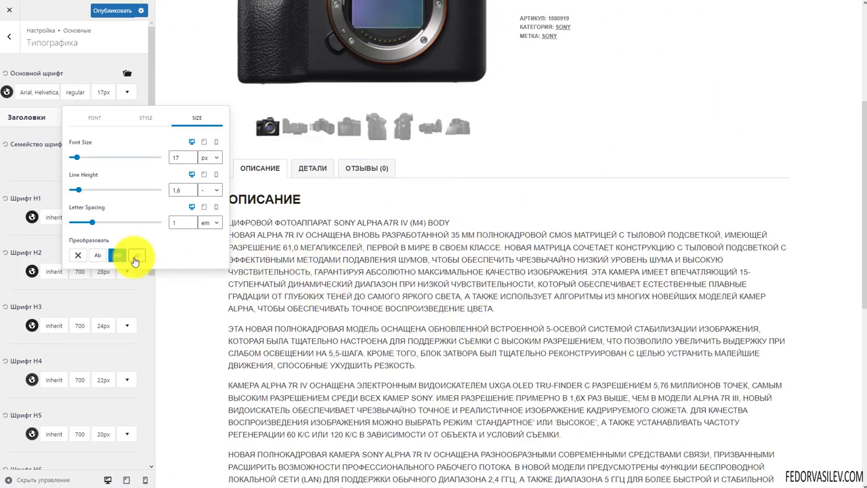
pyautogui.click(79, 260)
pyautogui.scroll(3, 330, 276)
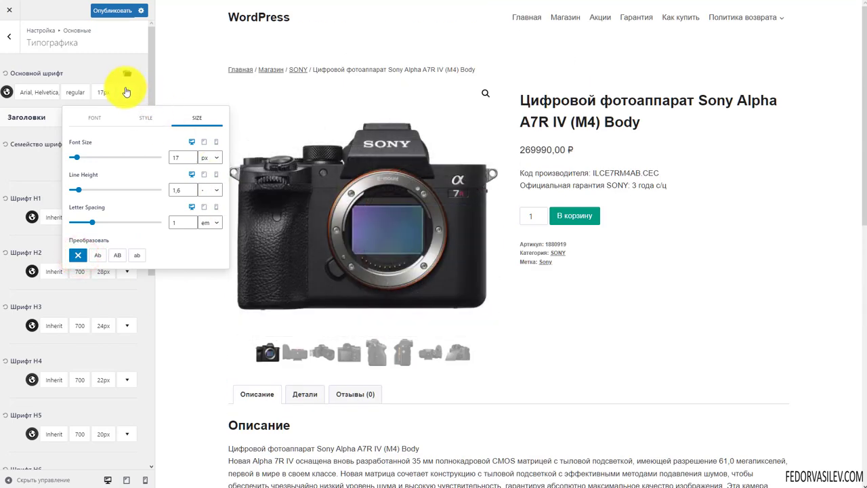
pyautogui.click(61, 73)
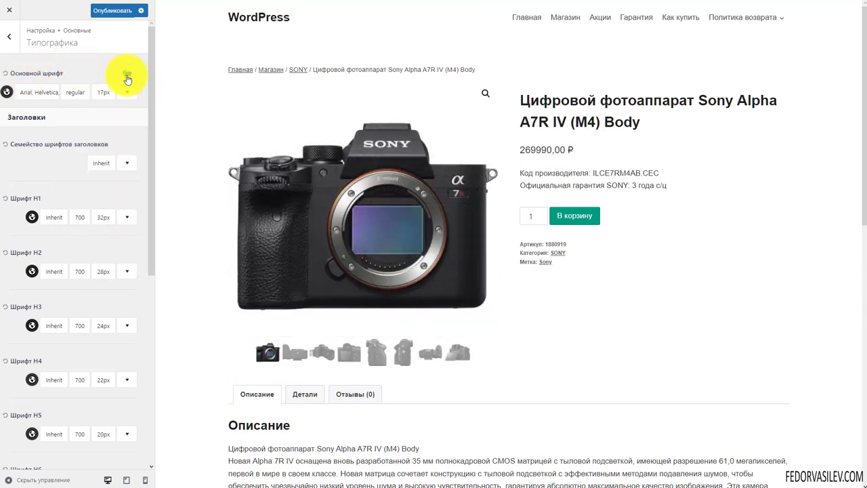
# Step: View the font pairings offered for the base font and the font family choices for the headings
pyautogui.click(128, 74)
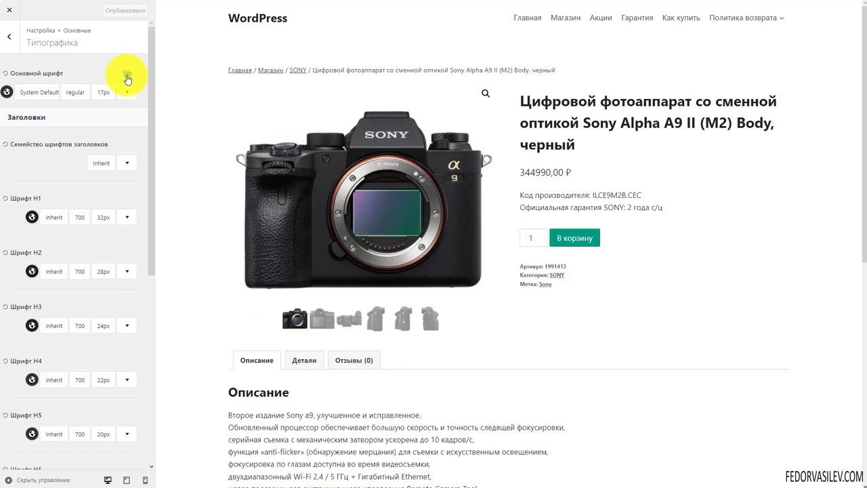
pyautogui.click(128, 75)
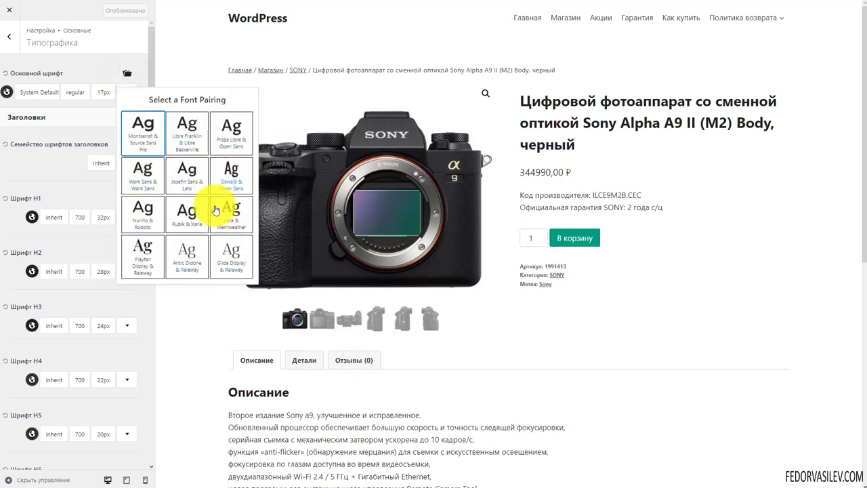
pyautogui.click(99, 80)
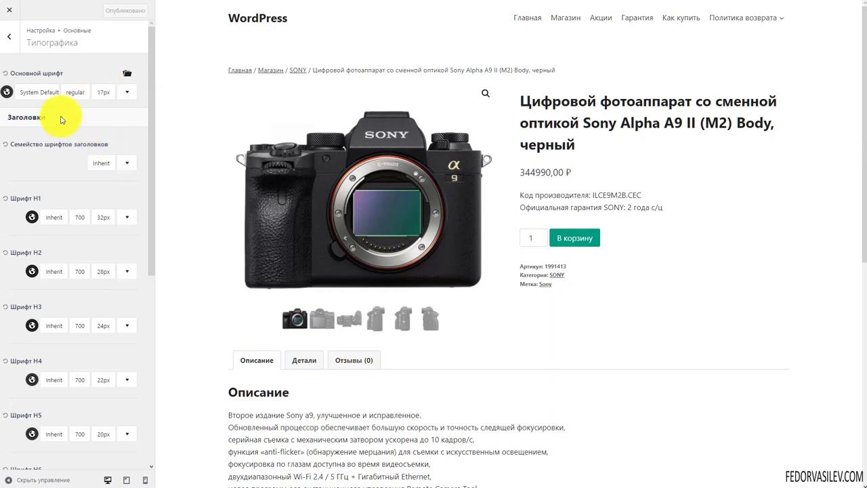
pyautogui.click(94, 164)
pyautogui.click(54, 163)
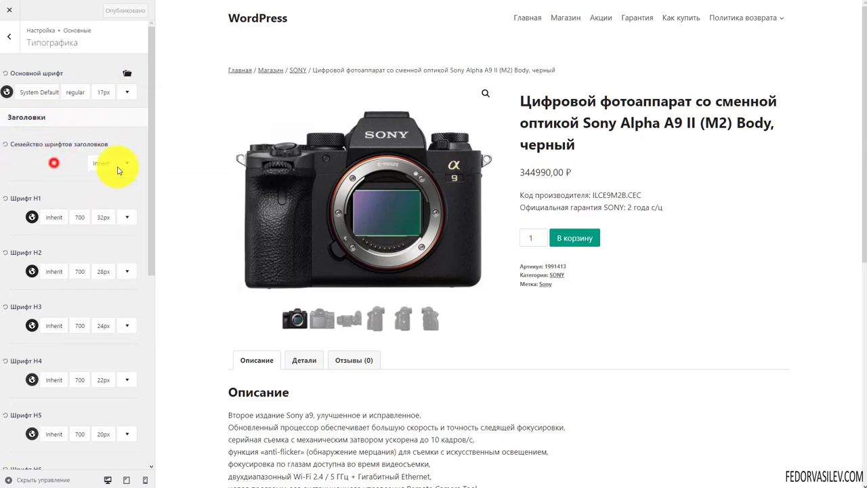
pyautogui.click(130, 164)
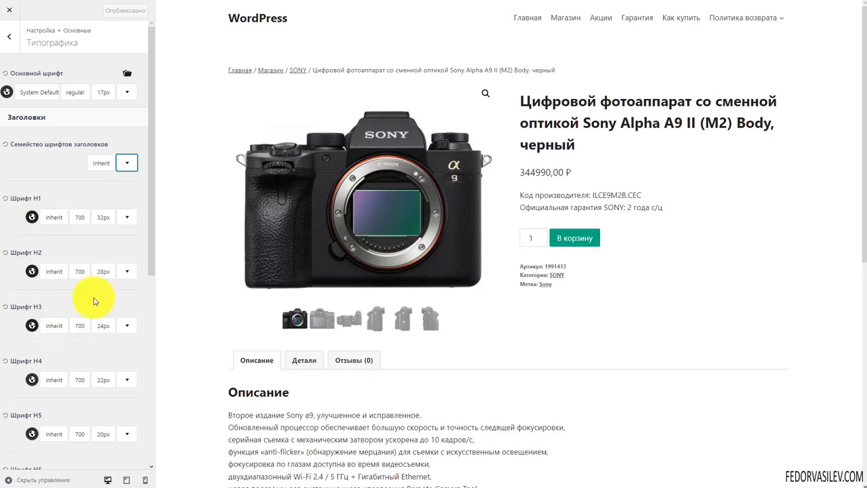
# Step: Enable the Cyrillic subset for Google fonts, publish the change and return to the general settings list
pyautogui.scroll(-5, 61, 278)
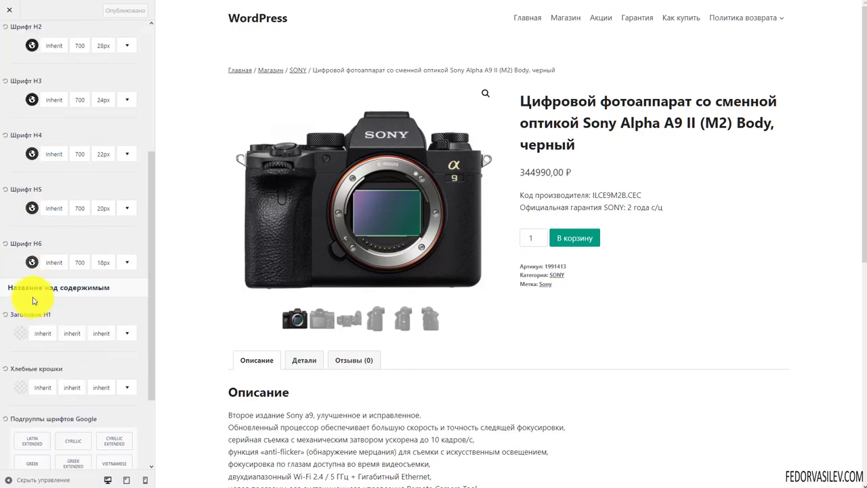
pyautogui.scroll(-3, 34, 298)
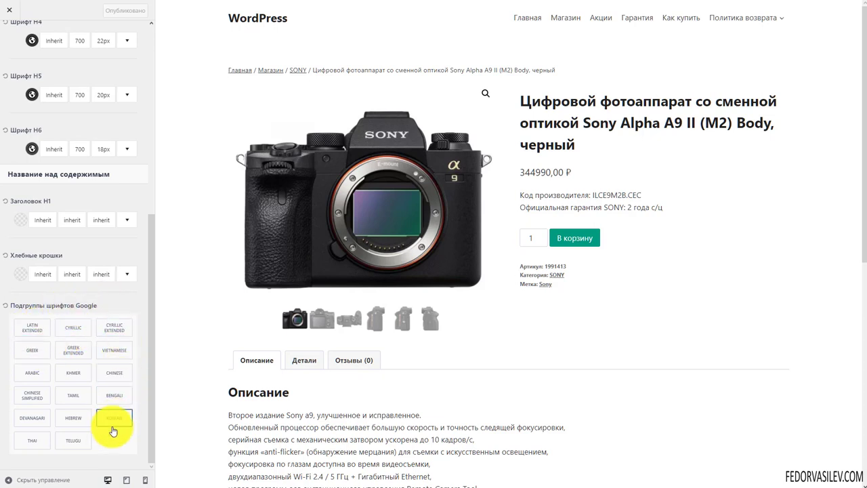
pyautogui.click(74, 329)
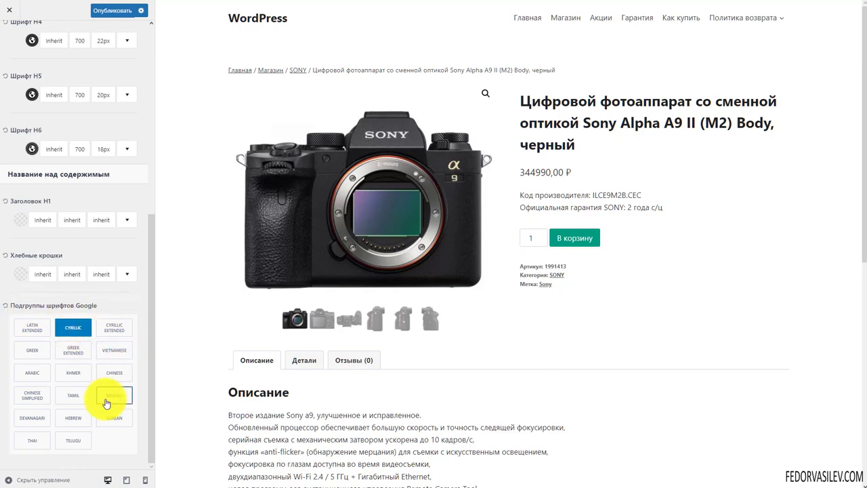
pyautogui.click(108, 11)
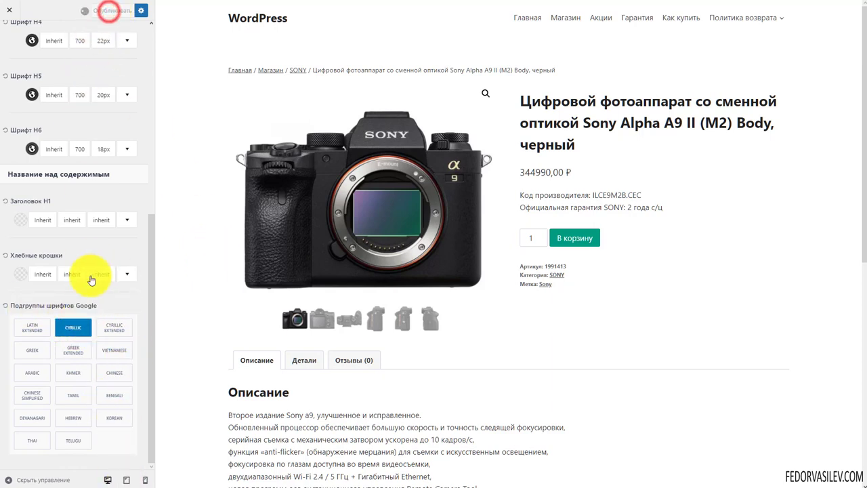
pyautogui.scroll(10, 82, 237)
pyautogui.click(9, 37)
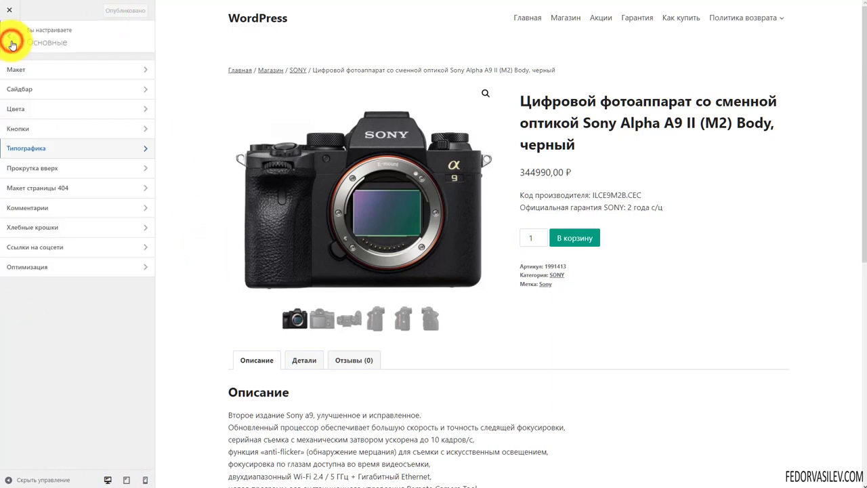
# Step: Open the scroll-to-top settings and enable the scroll-to-top button
pyautogui.click(22, 171)
pyautogui.scroll(-4, 492, 284)
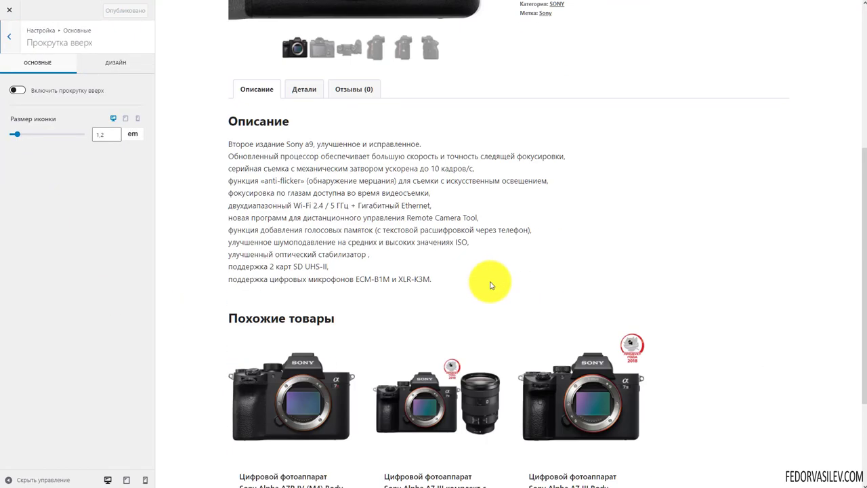
pyautogui.scroll(-3, 491, 285)
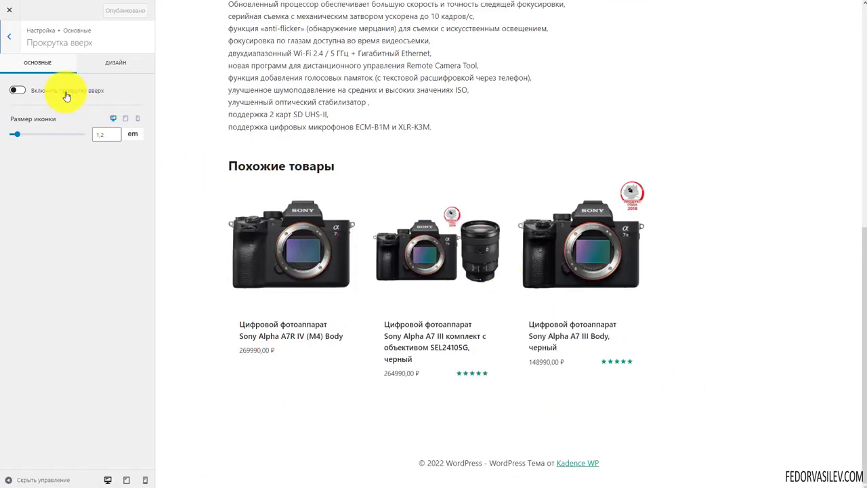
pyautogui.click(17, 90)
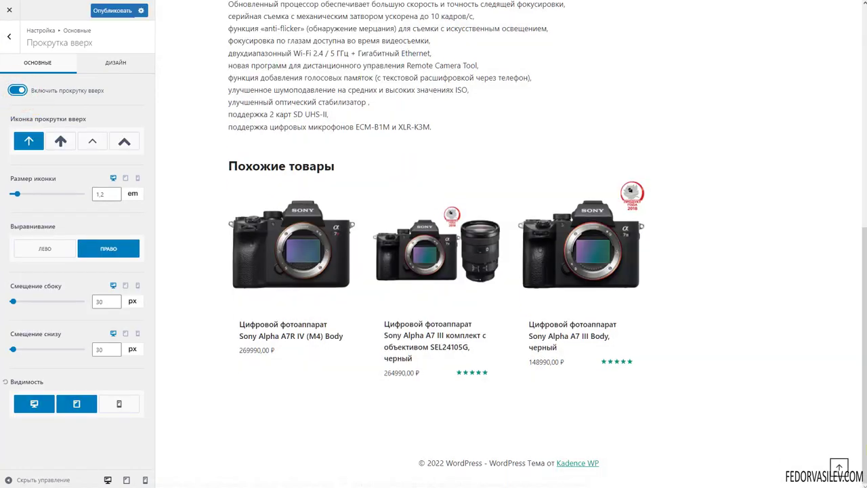
# Step: Test the scroll-to-top button in the page preview from the end of the product page
pyautogui.click(841, 467)
pyautogui.scroll(-6, 790, 248)
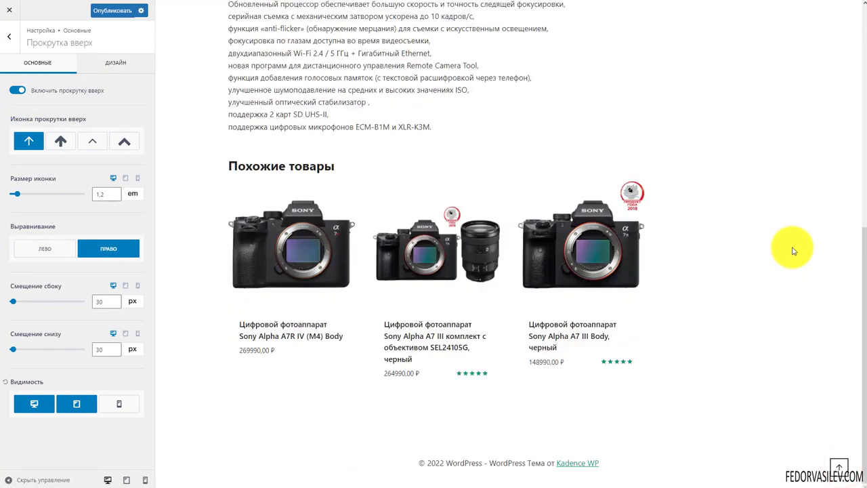
pyautogui.scroll(6, 565, 290)
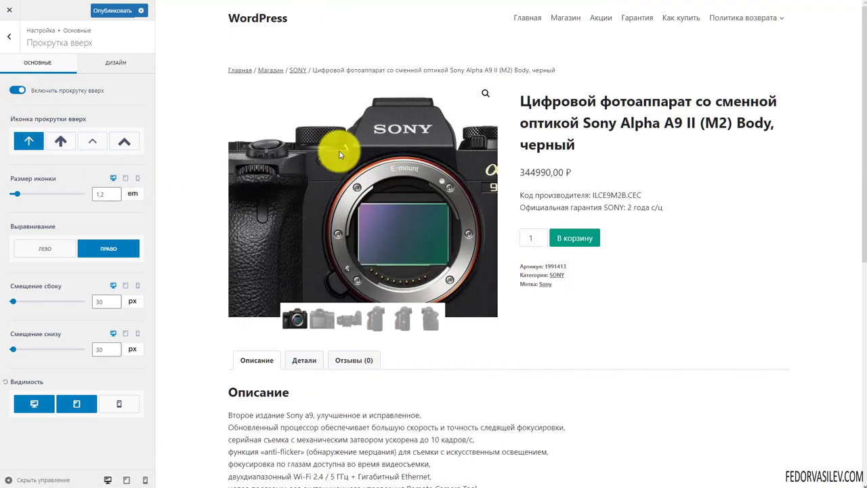
pyautogui.scroll(-7, 515, 305)
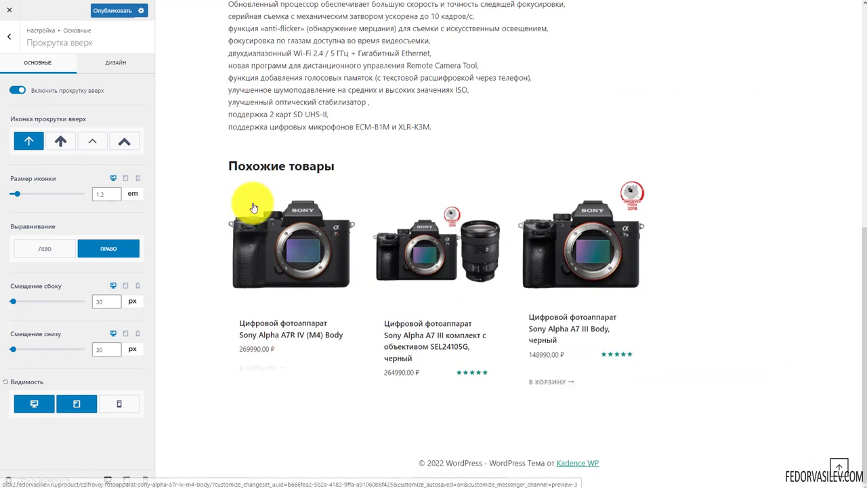
# Step: Compare the bold arrow and thin chevron icons for the scroll-to-top button, and choose the bold chevron
pyautogui.click(61, 144)
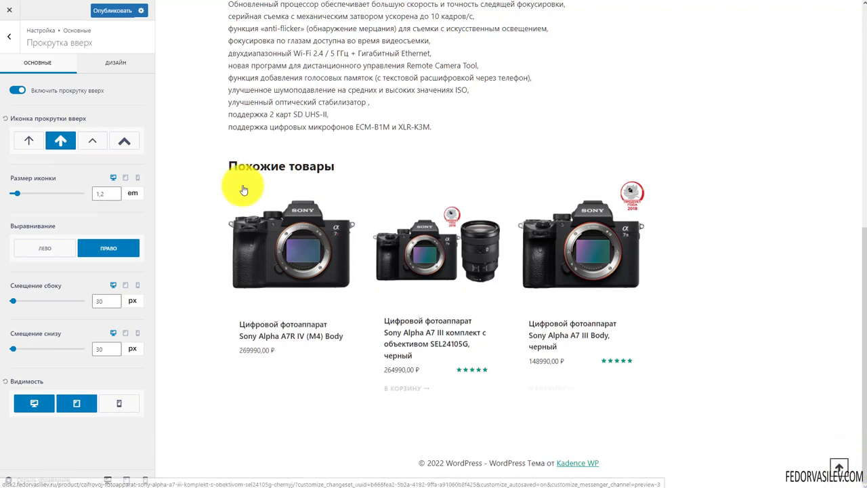
pyautogui.click(125, 143)
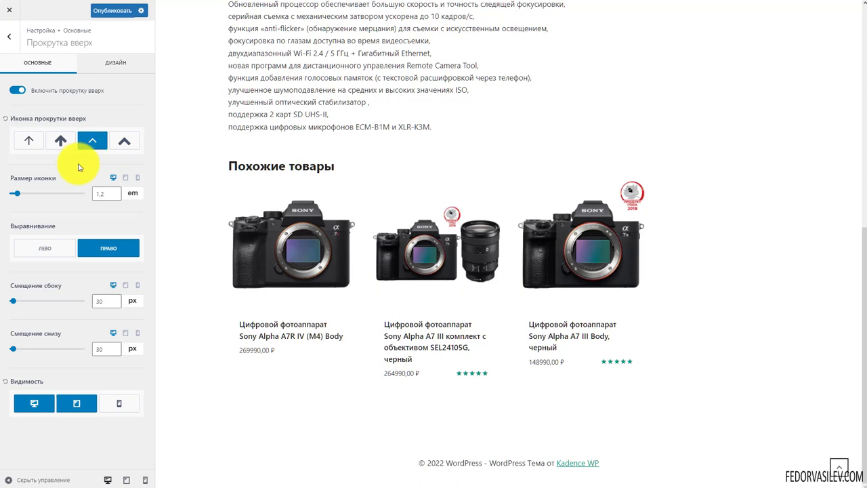
pyautogui.click(125, 144)
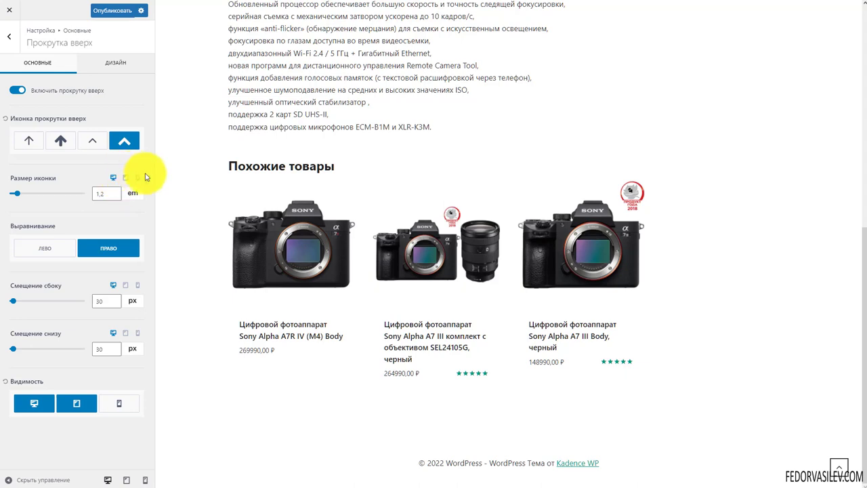
# Step: Set the scroll-to-top icon size to 12 em and test the enlarged button in the preview
pyautogui.moveTo(15, 194); pyautogui.dragTo(101, 208)
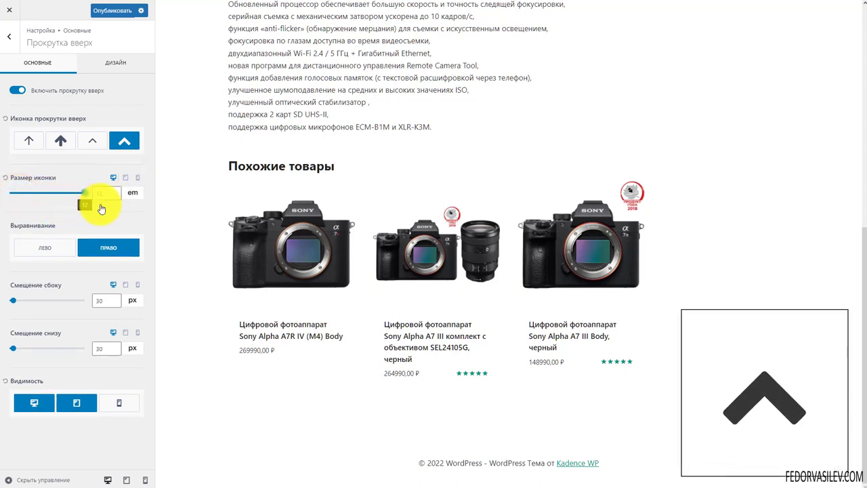
pyautogui.click(779, 404)
pyautogui.scroll(-10, 774, 368)
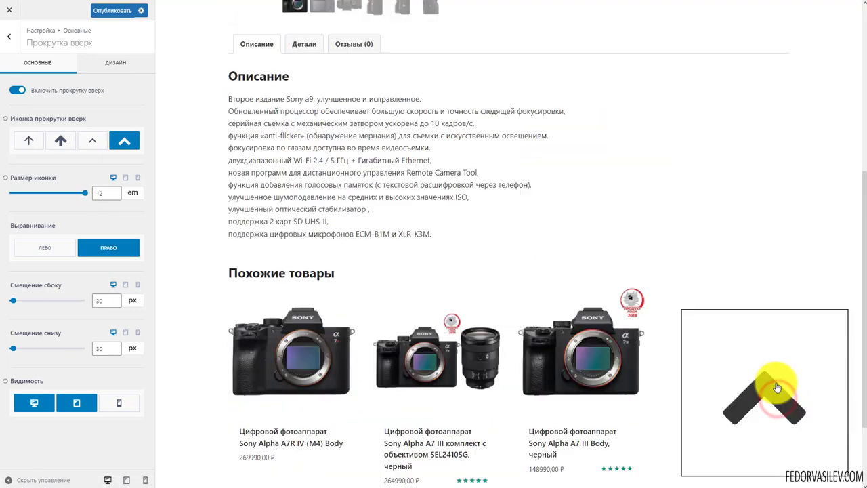
# Step: Reset the scroll-to-top icon size to the default 1.2 em, and compare left with right alignment, keeping right
pyautogui.click(85, 193)
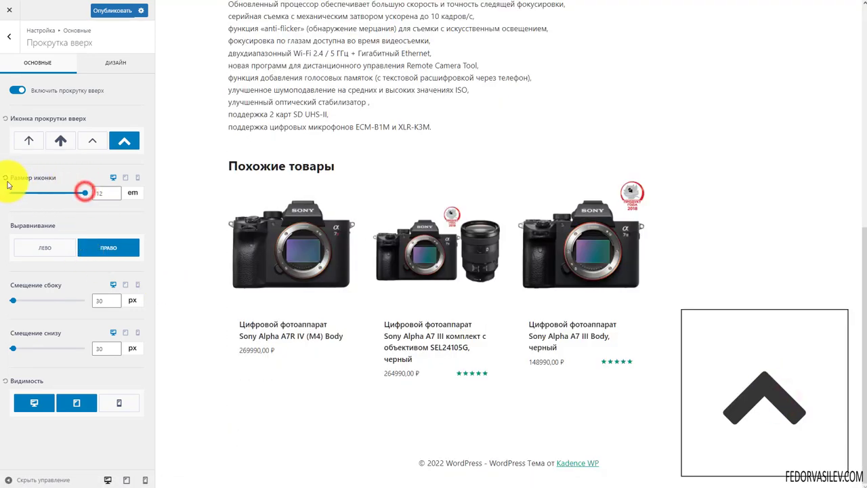
pyautogui.moveTo(5, 181); pyautogui.dragTo(6, 173)
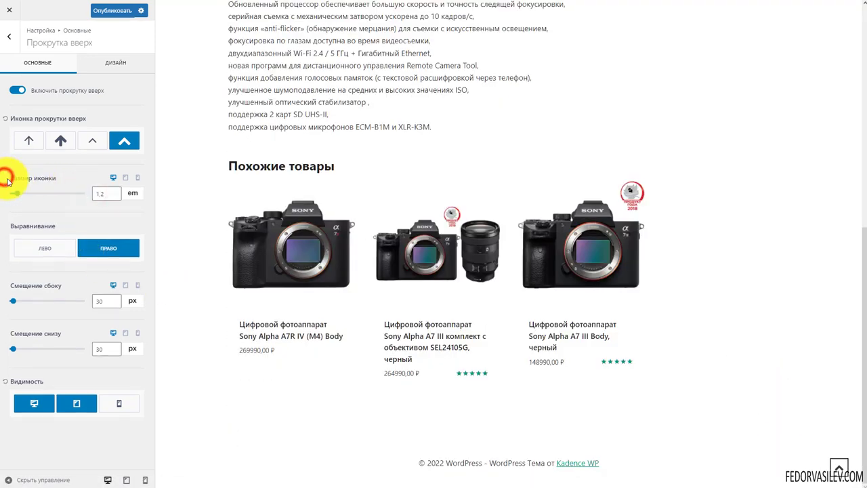
pyautogui.click(45, 248)
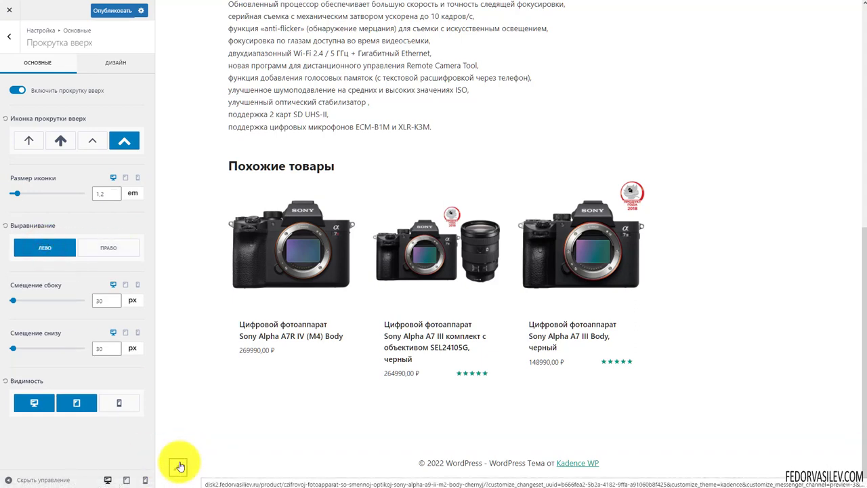
pyautogui.click(100, 248)
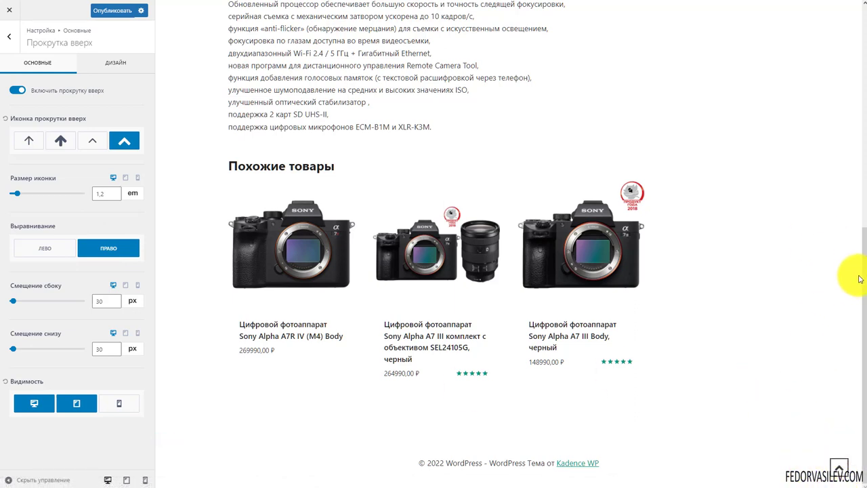
# Step: Test the right-aligned scroll-to-top button in the desktop preview and return to the end of the product page
pyautogui.moveTo(862, 290)
pyautogui.mouseDown()
pyautogui.moveTo(864, 103)
pyautogui.moveTo(848, 291)
pyautogui.mouseUp()
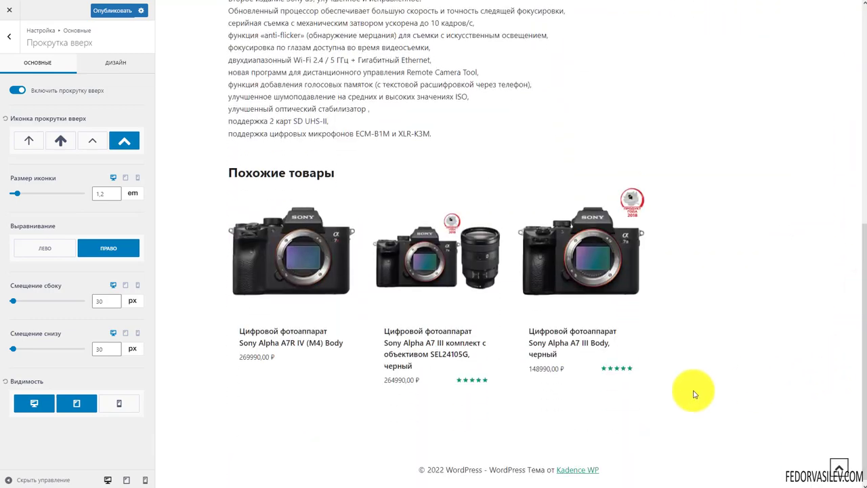
pyautogui.click(840, 467)
pyautogui.scroll(-6, 827, 430)
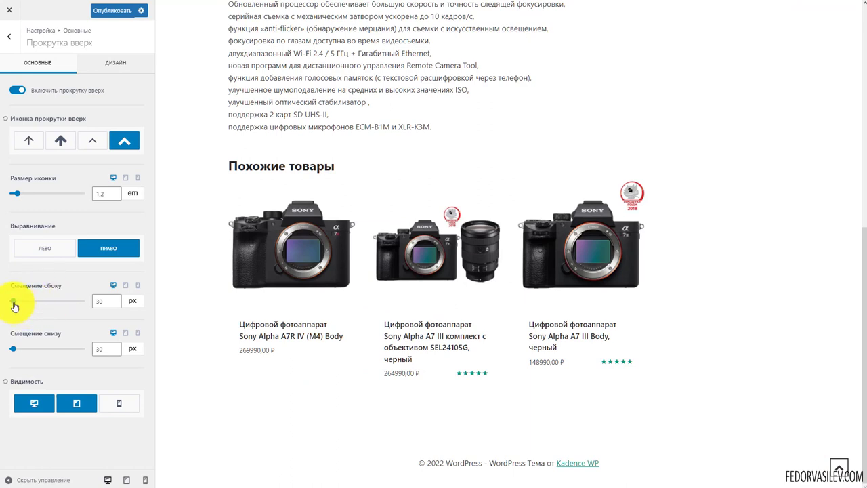
# Step: Try different side and bottom offsets for the scroll-to-top button, and reset both to the default 30 px
pyautogui.moveTo(14, 304); pyautogui.dragTo(27, 311)
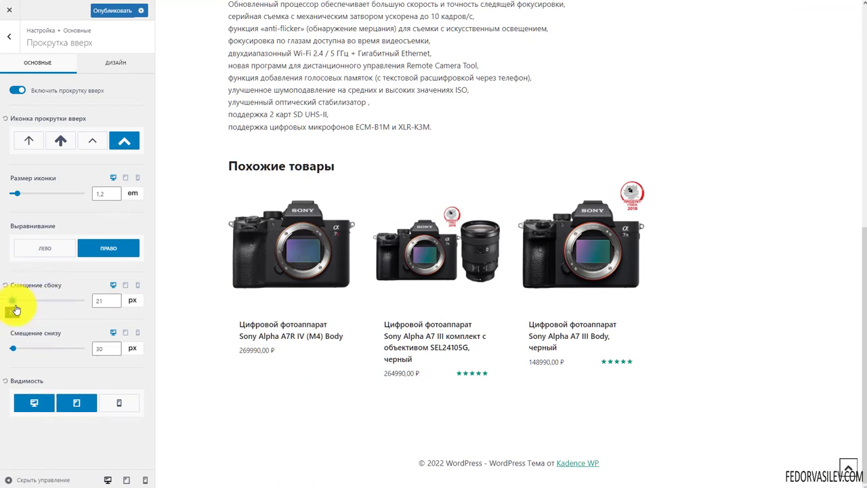
pyautogui.moveTo(8, 290); pyautogui.dragTo(7, 291)
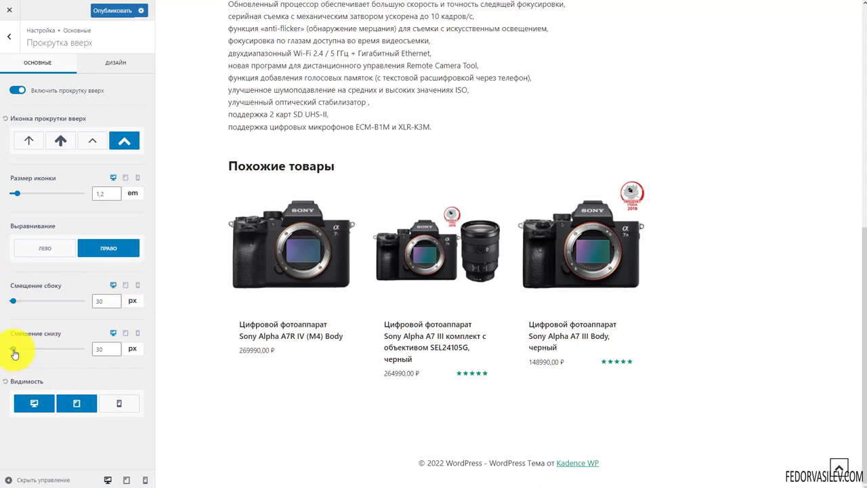
pyautogui.moveTo(14, 352); pyautogui.dragTo(25, 355)
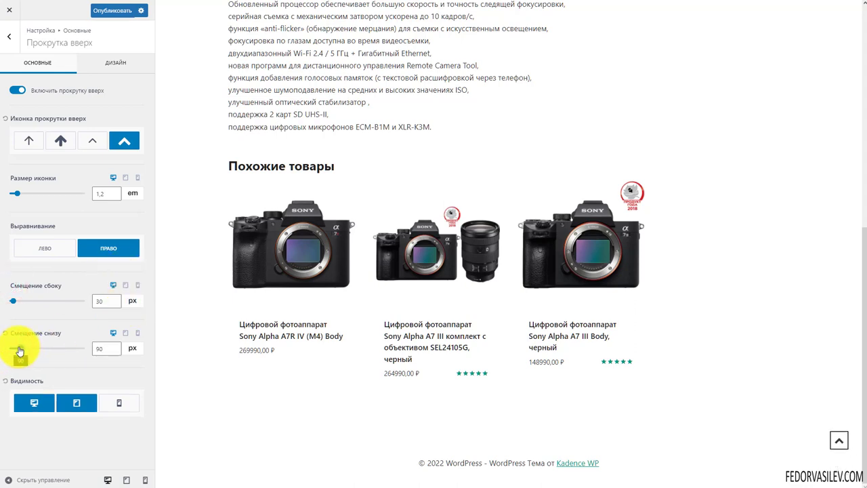
pyautogui.click(6, 333)
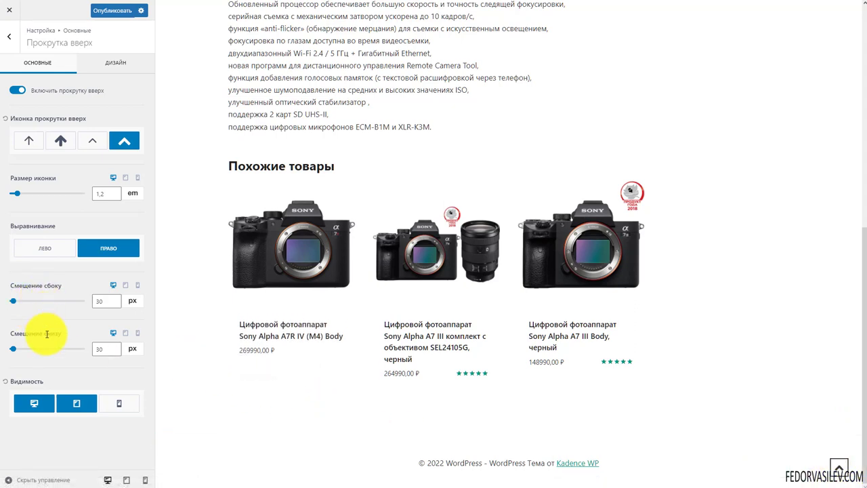
# Step: Preview the product page at tablet size and test the scroll-to-top button there
pyautogui.click(36, 407)
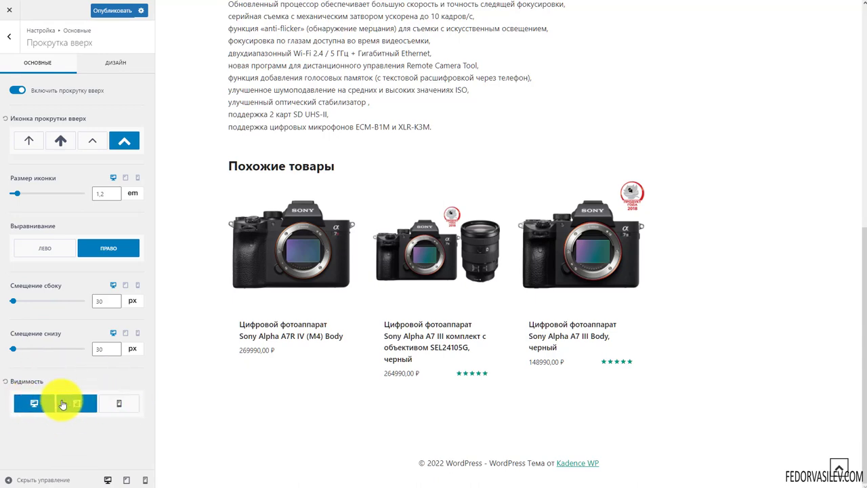
pyautogui.click(126, 479)
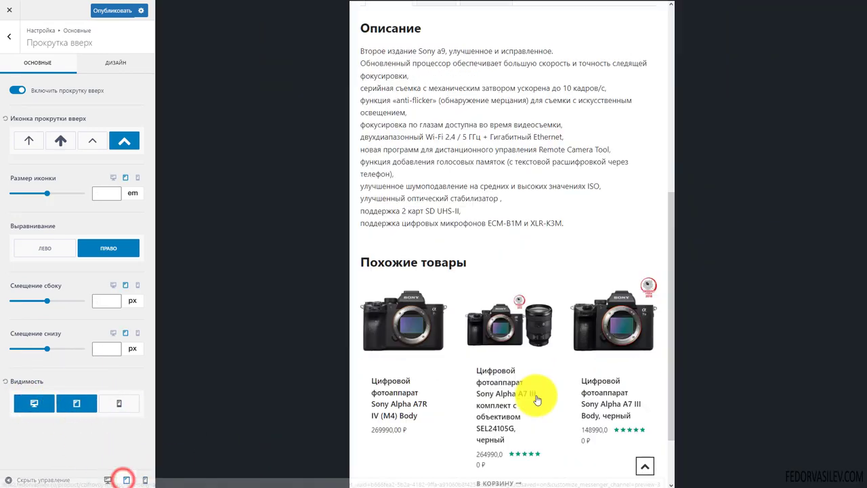
pyautogui.scroll(-2, 596, 434)
pyautogui.click(649, 466)
pyautogui.scroll(-10, 582, 415)
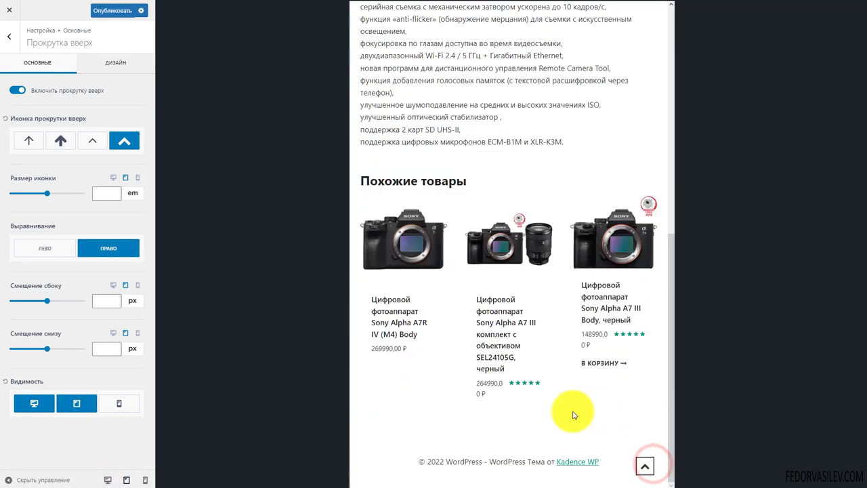
# Step: Try enabling the scroll-to-top button on mobile and check it at the end of the mobile page preview
pyautogui.click(118, 403)
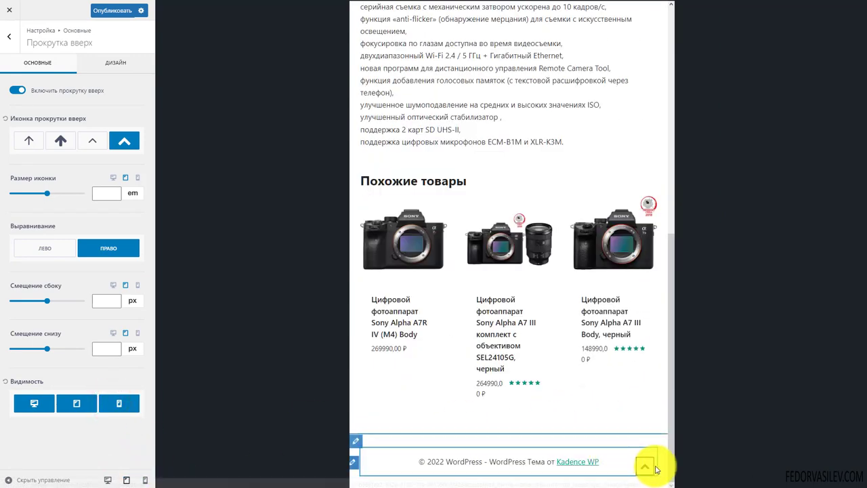
pyautogui.click(119, 404)
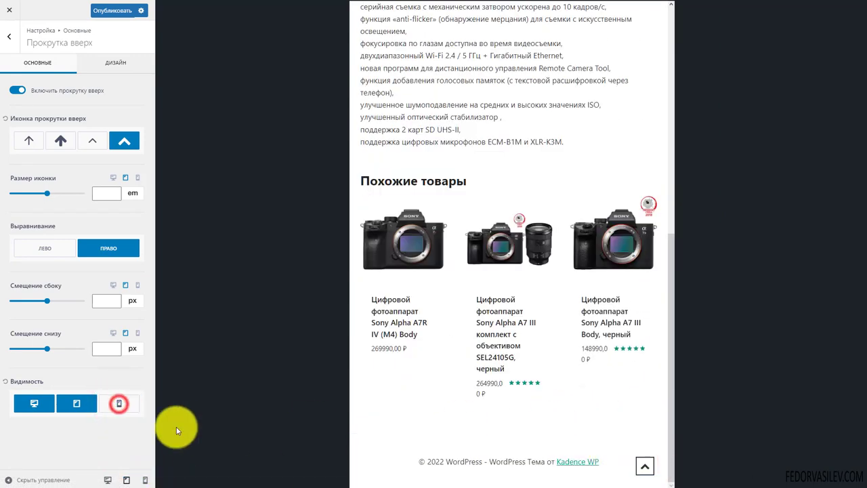
pyautogui.click(146, 480)
pyautogui.scroll(-3, 542, 319)
pyautogui.click(124, 403)
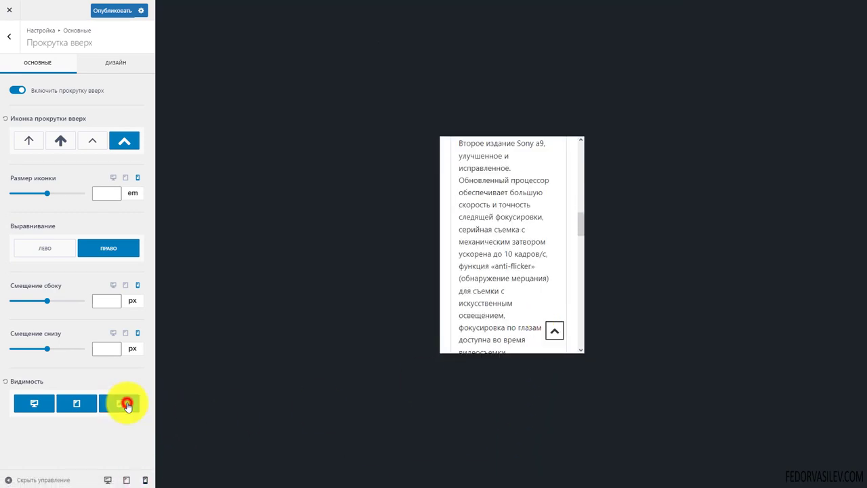
pyautogui.scroll(-5, 523, 329)
pyautogui.scroll(-5, 583, 276)
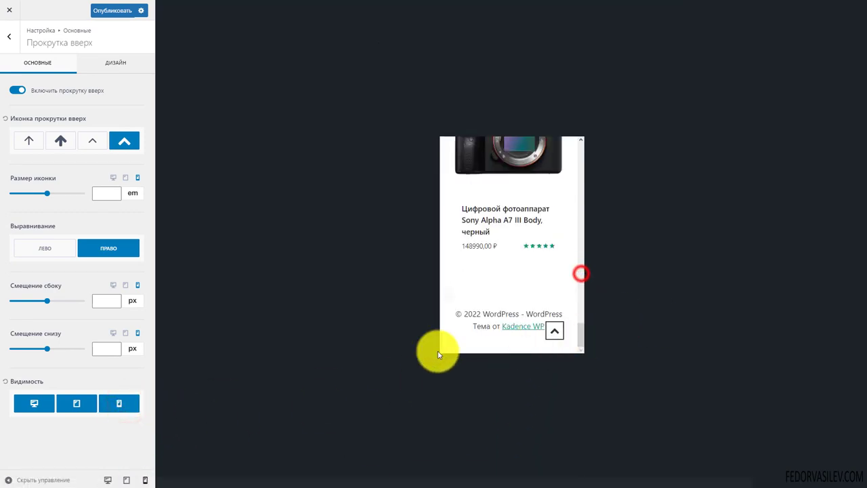
# Step: Limit the scroll-to-top button's visibility to desktop, and publish the changes from the desktop preview
pyautogui.click(118, 405)
pyautogui.click(73, 405)
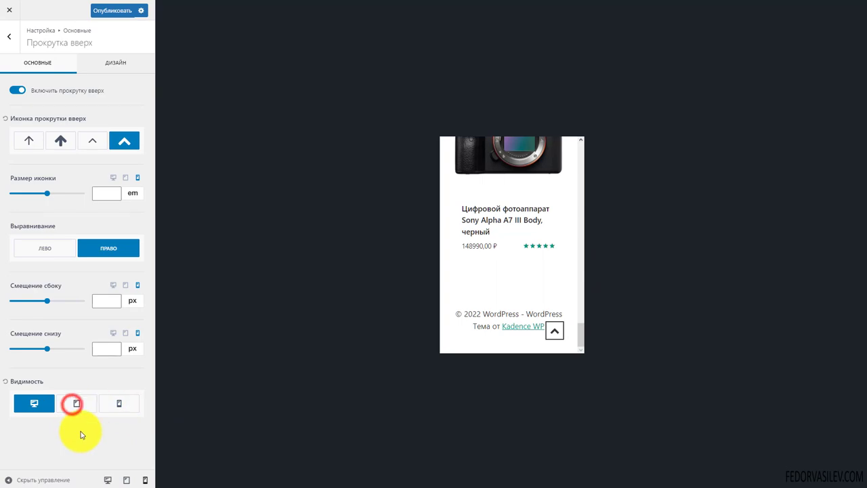
pyautogui.click(108, 480)
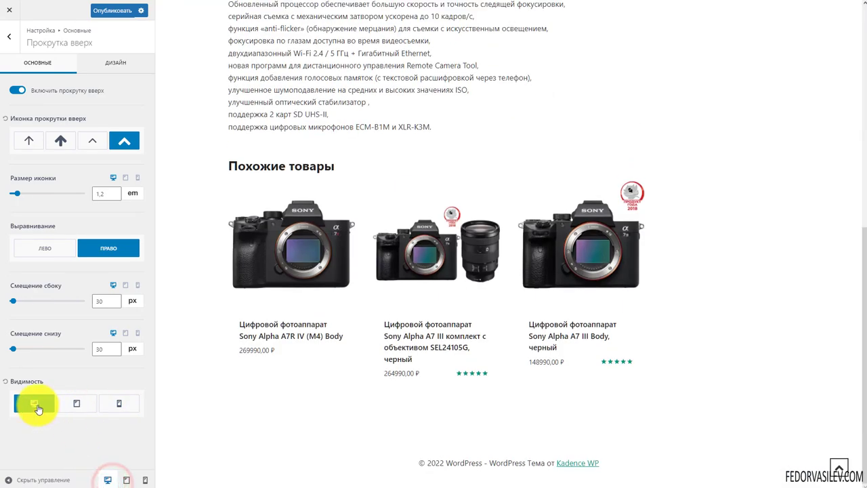
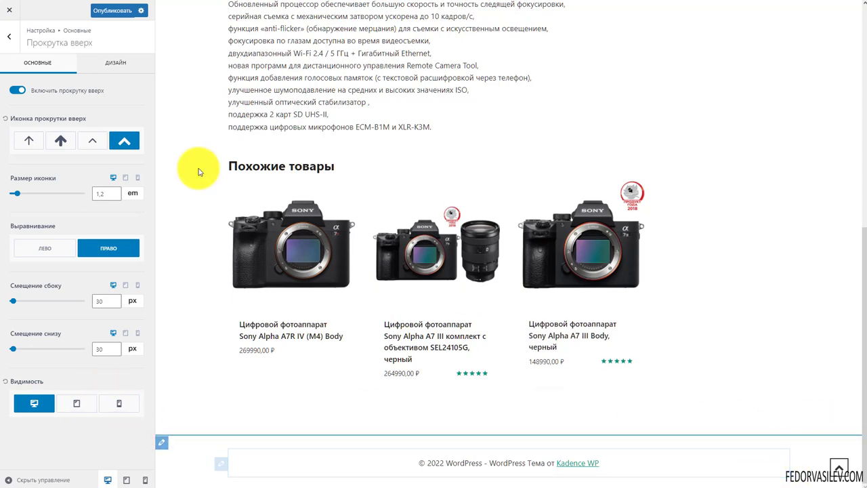
pyautogui.click(117, 11)
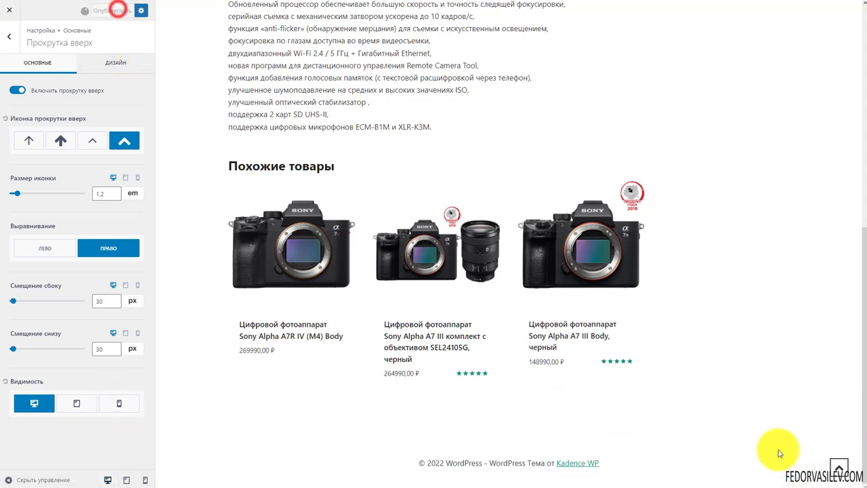
# Step: Remove the border in the scroll-to-top button's design settings and test the borderless button in the preview
pyautogui.click(107, 63)
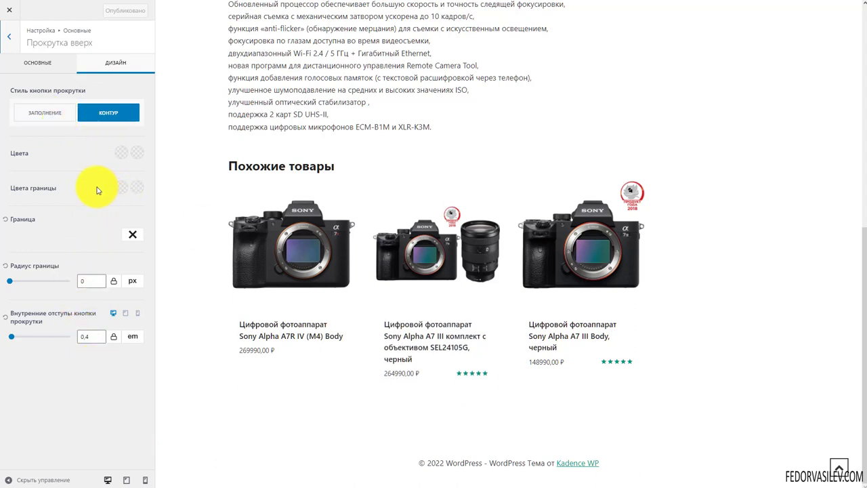
pyautogui.click(133, 235)
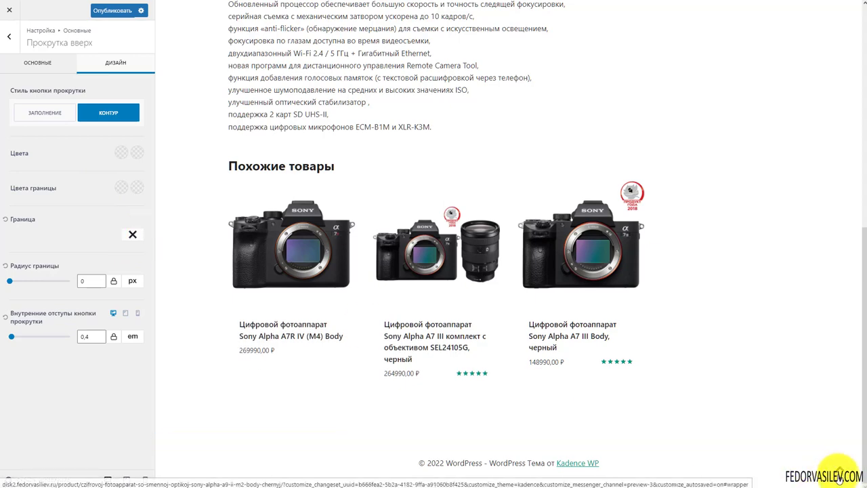
pyautogui.click(840, 478)
pyautogui.scroll(-15, 798, 400)
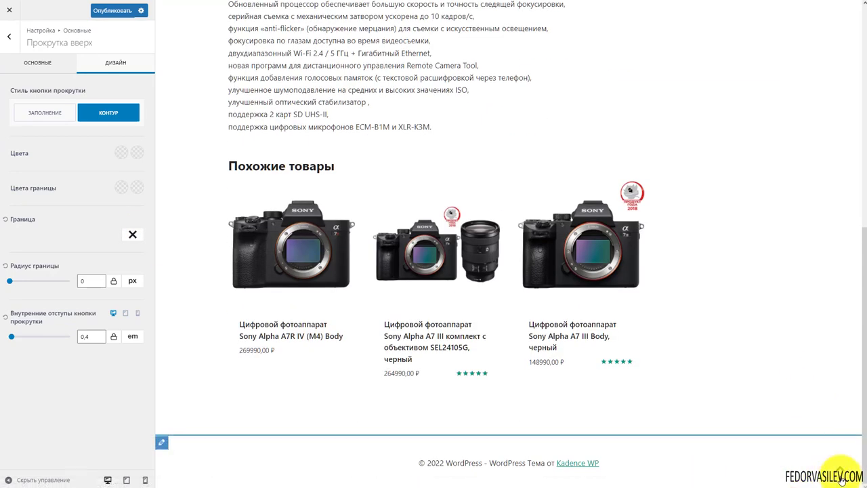
# Step: Compare the filled scroll-to-top button style with the outline style, keep the outline, and publish the changes
pyautogui.click(58, 114)
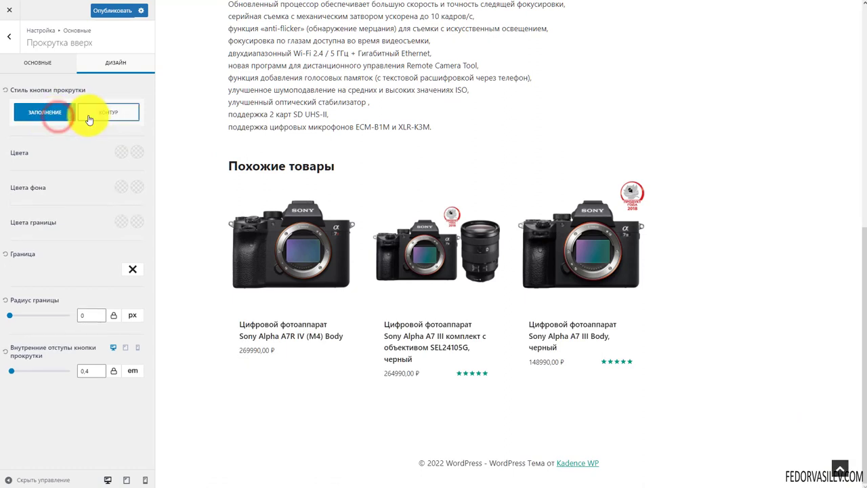
pyautogui.click(99, 114)
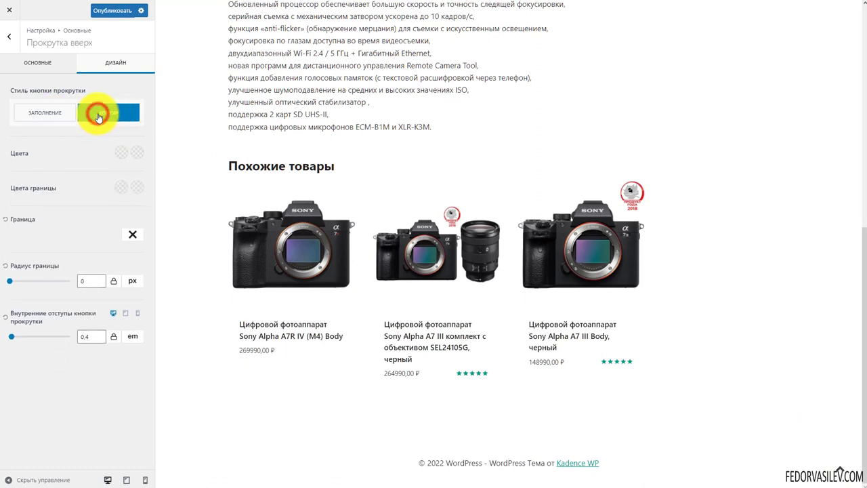
pyautogui.click(108, 11)
# Step: Return to the general settings and open the 404 page layout options
pyautogui.click(22, 58)
pyautogui.click(15, 42)
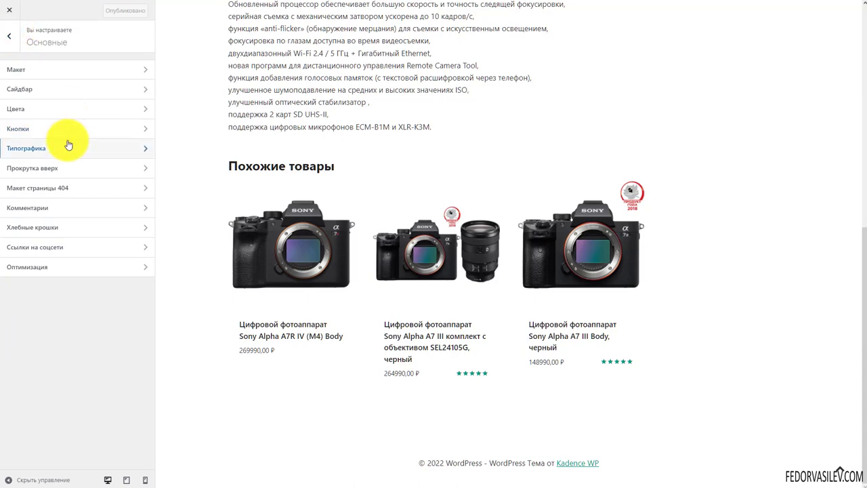
pyautogui.click(33, 187)
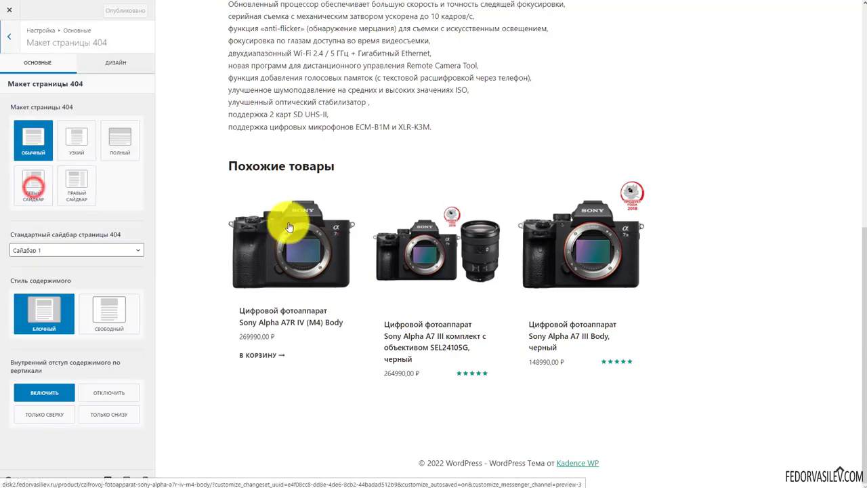
pyautogui.scroll(6, 494, 182)
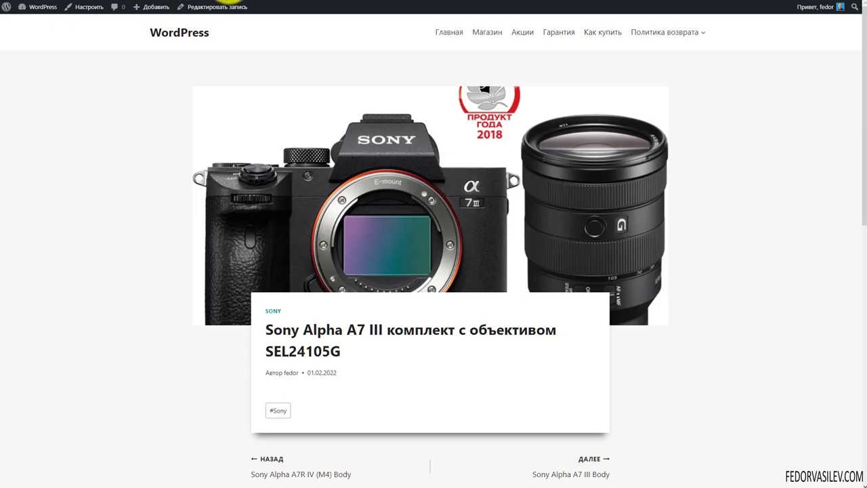
# Step: Load the nonexistent address /45 on the live site and examine its 404 page
pyautogui.hotkey('ctrl', 'l')
pyautogui.write('http://disk2.fedorvasiliev.ru/45')
pyautogui.press('Return')
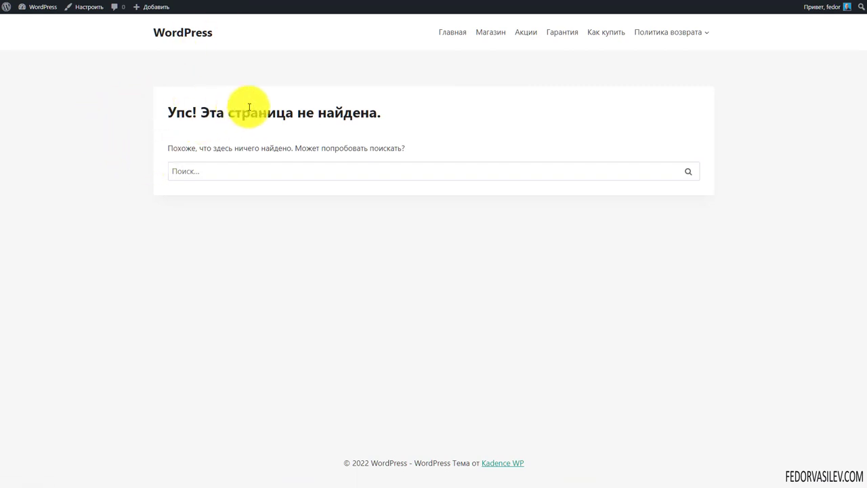
pyautogui.moveTo(376, 117); pyautogui.dragTo(229, 144)
pyautogui.click(233, 143)
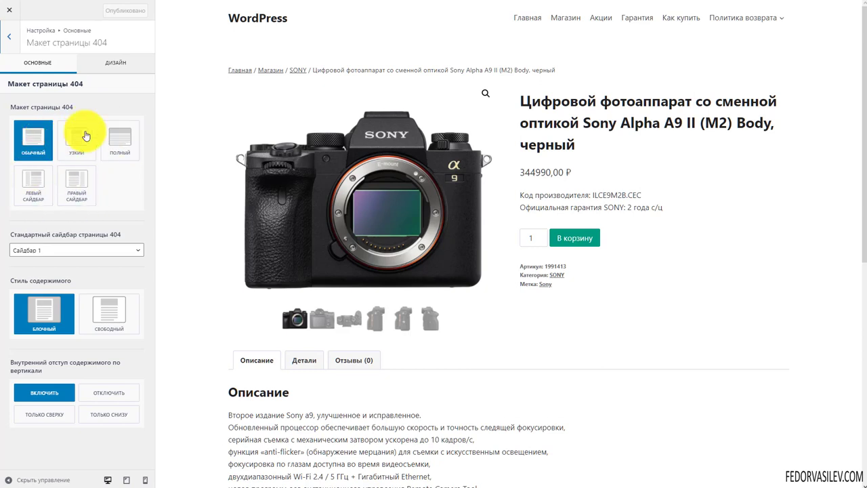
# Step: Review the 404 page's default sidebar choices and its site and content background settings
pyautogui.click(97, 252)
pyautogui.click(96, 254)
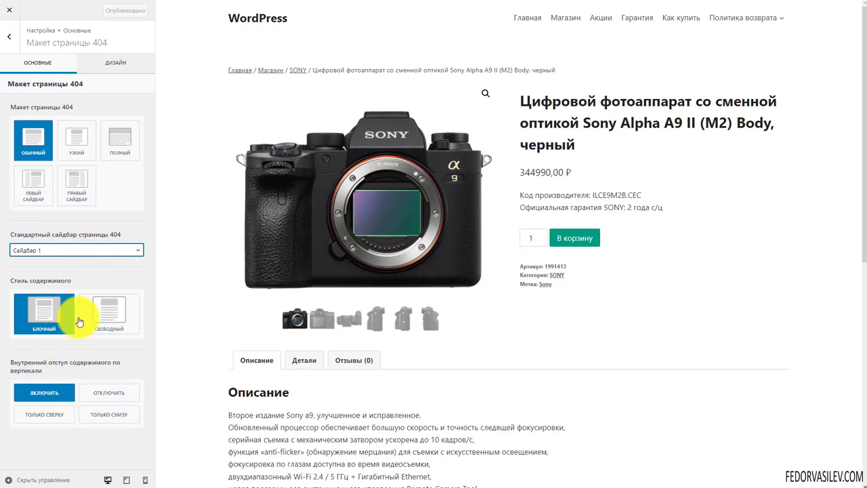
pyautogui.click(108, 67)
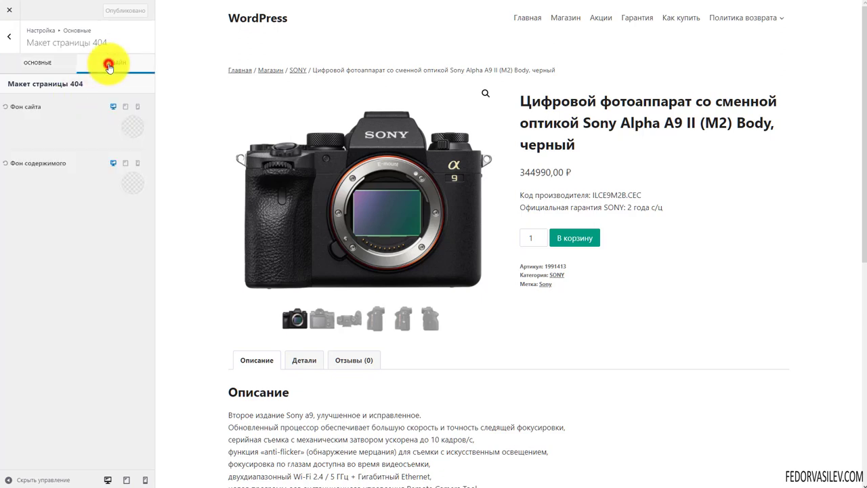
pyautogui.click(46, 63)
# Step: Leave the 404 page layout and open the general comment settings
pyautogui.click(7, 42)
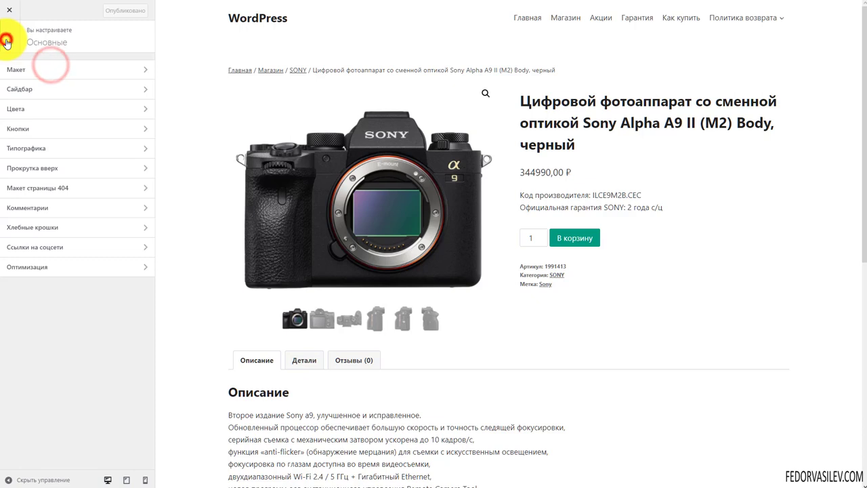
pyautogui.click(22, 209)
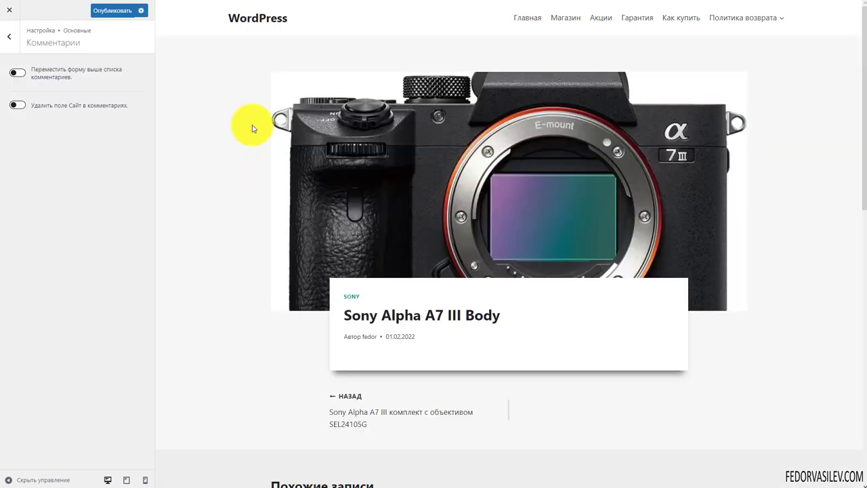
# Step: Enable moving the comment form above the comment list and check the form's position in the post preview
pyautogui.scroll(-7, 380, 105)
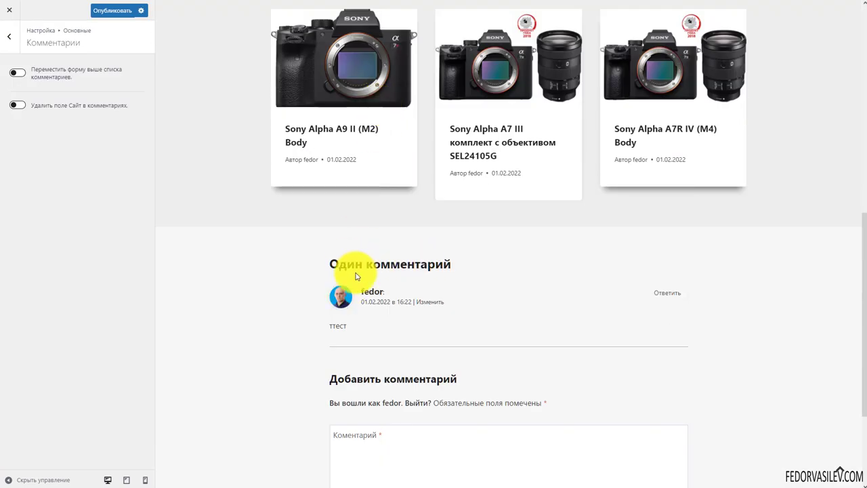
pyautogui.scroll(-2, 379, 271)
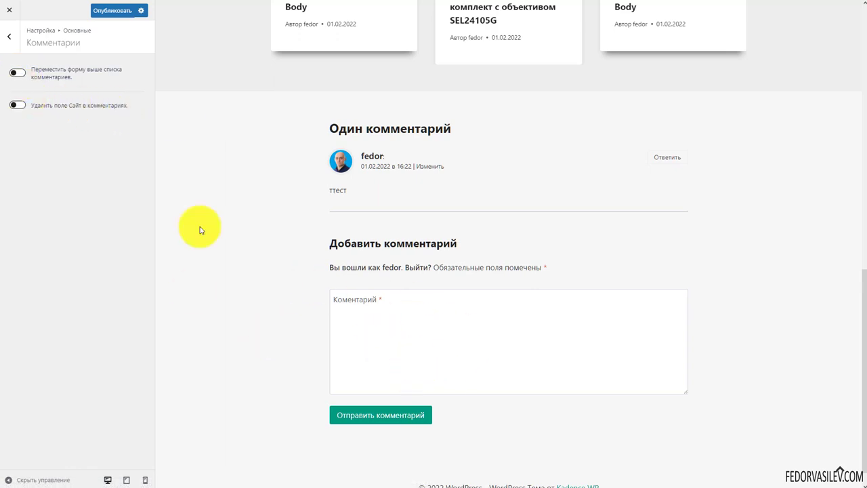
pyautogui.click(18, 73)
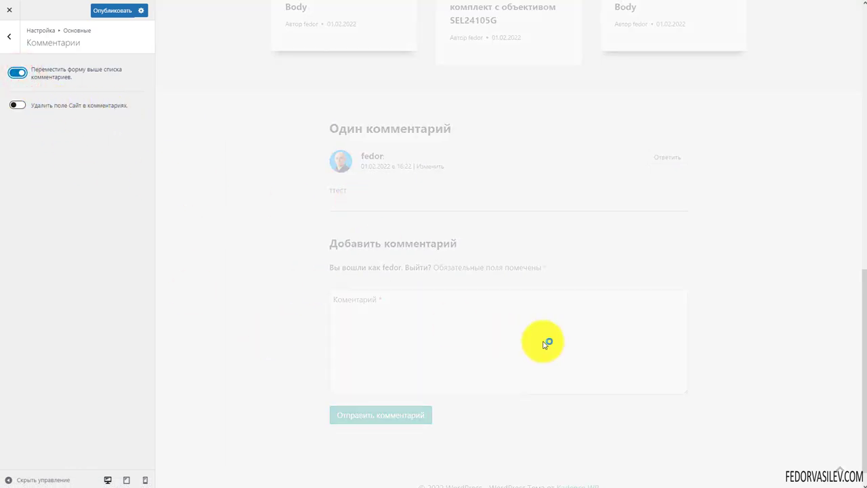
pyautogui.scroll(-1, 511, 323)
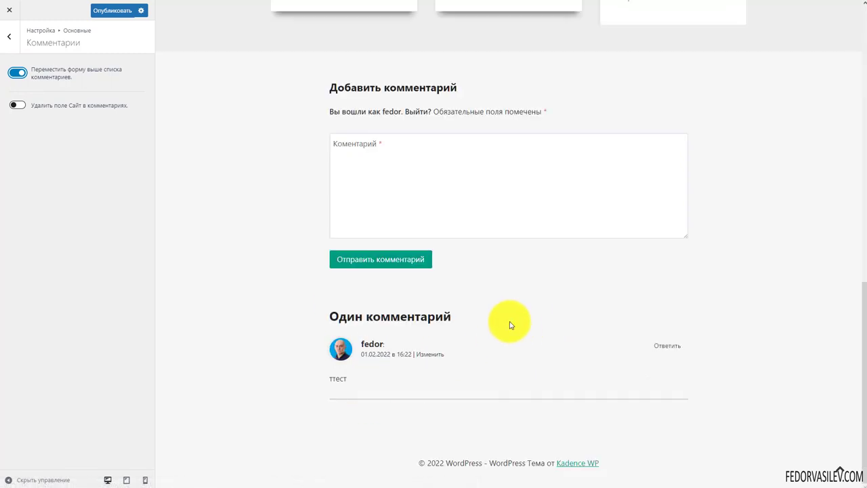
pyautogui.click(353, 163)
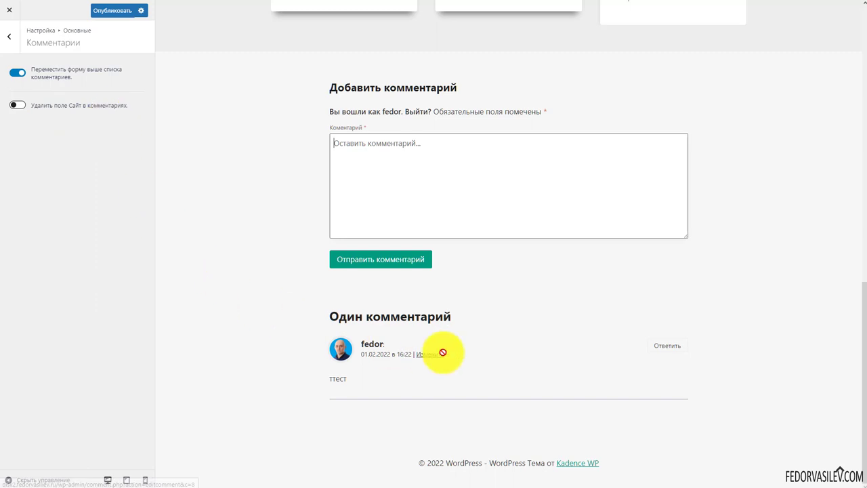
pyautogui.scroll(1, 517, 242)
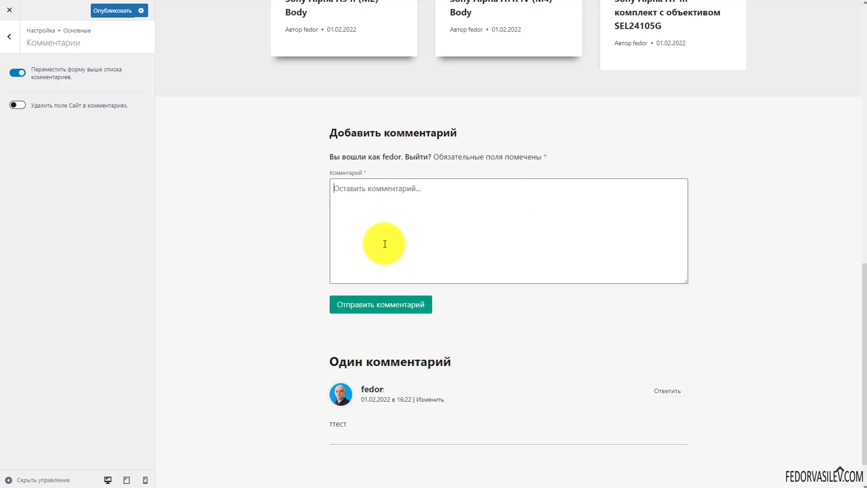
pyautogui.scroll(-1, 384, 244)
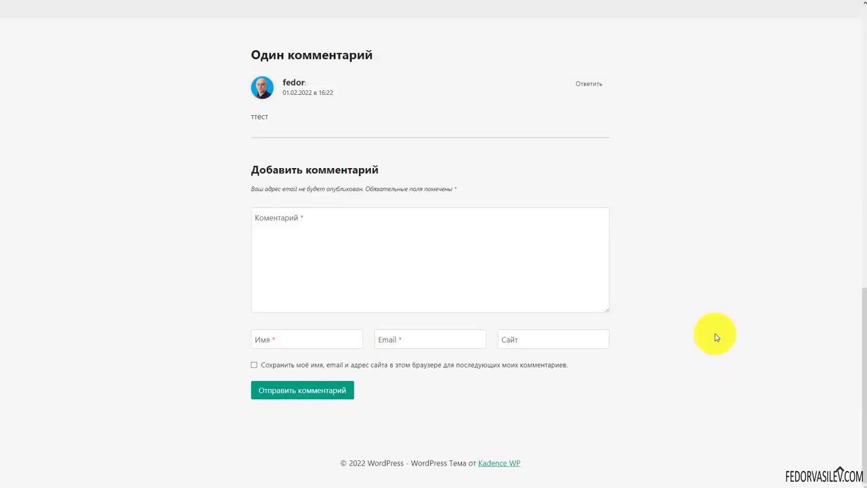
# Step: Examine the name, email and website fields of the comment form on the live post as a logged-out visitor
pyautogui.scroll(5, 717, 337)
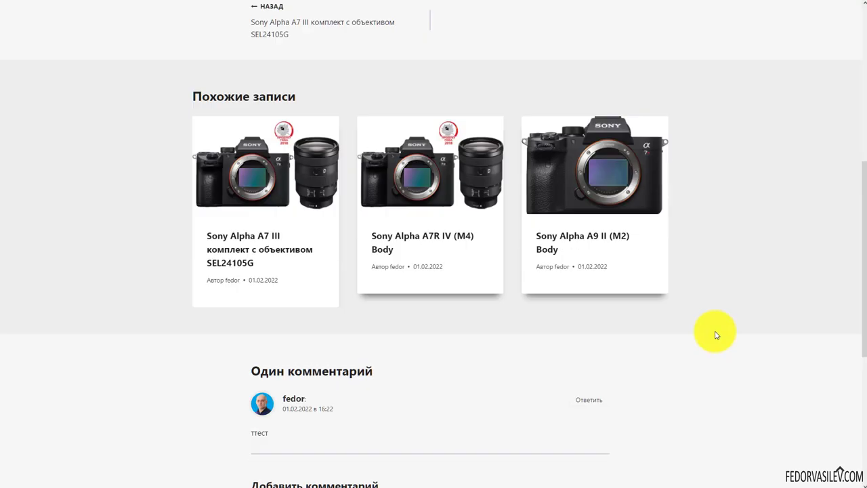
pyautogui.scroll(-5, 671, 275)
pyautogui.click(540, 337)
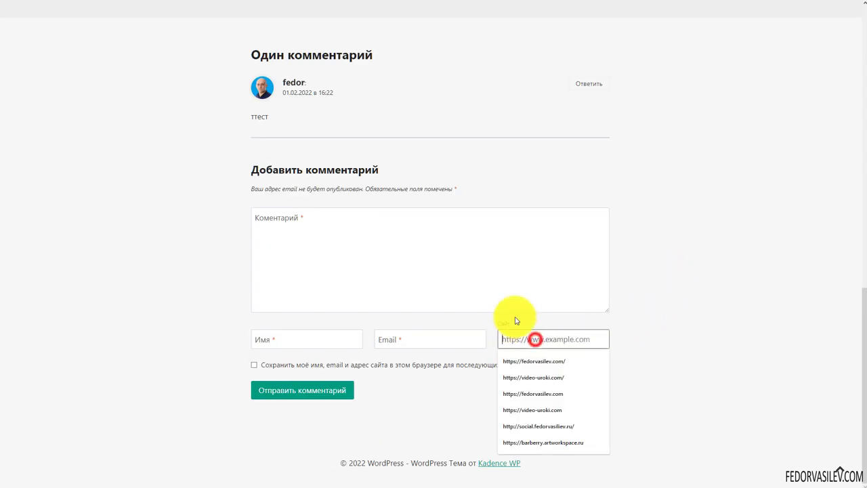
pyautogui.click(740, 343)
pyautogui.click(418, 335)
pyautogui.click(300, 339)
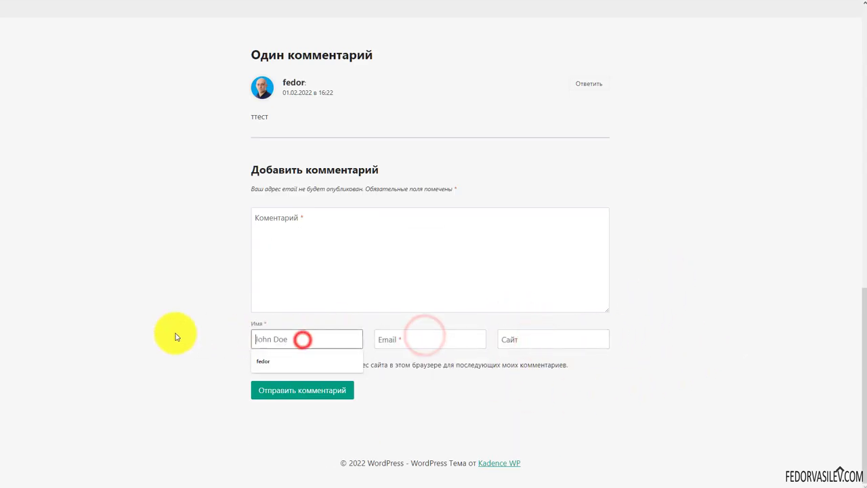
pyautogui.click(175, 330)
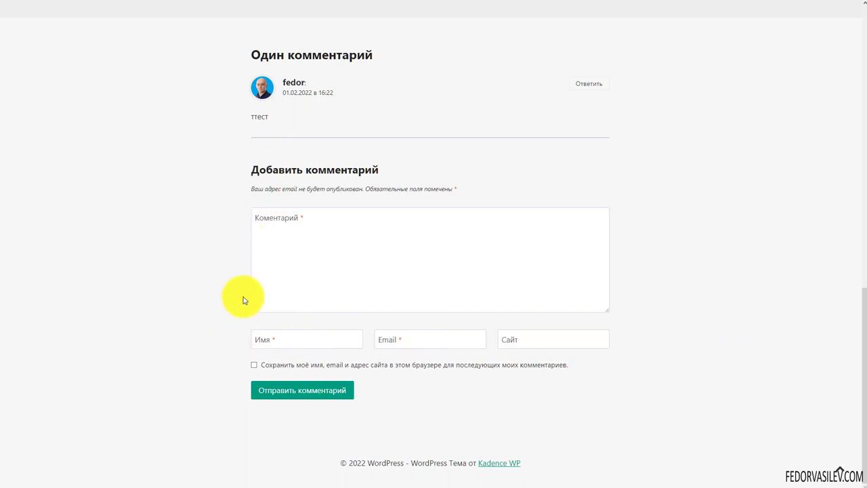
pyautogui.click(520, 335)
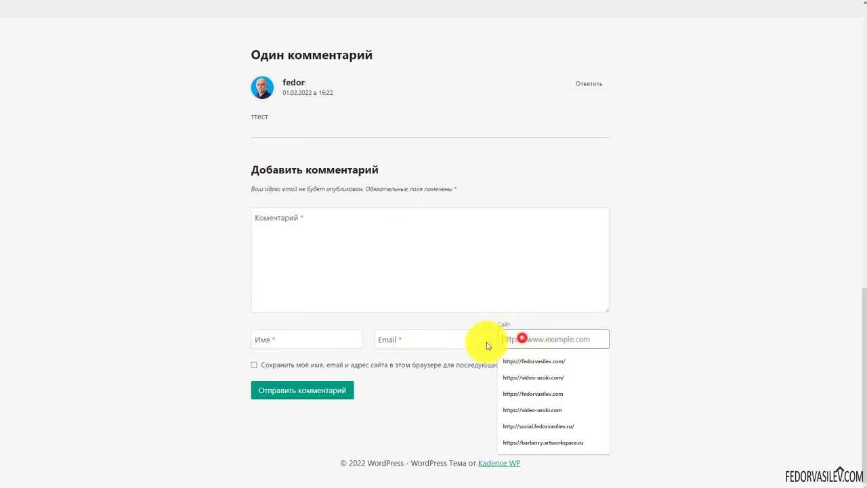
pyautogui.click(702, 351)
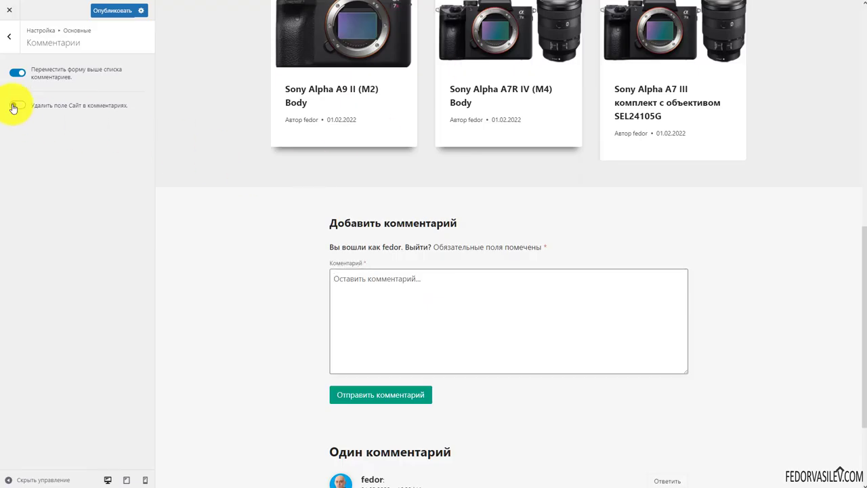
# Step: Enable removal of the website field from comments, publish the change, and check the live comment form
pyautogui.click(16, 106)
pyautogui.click(112, 11)
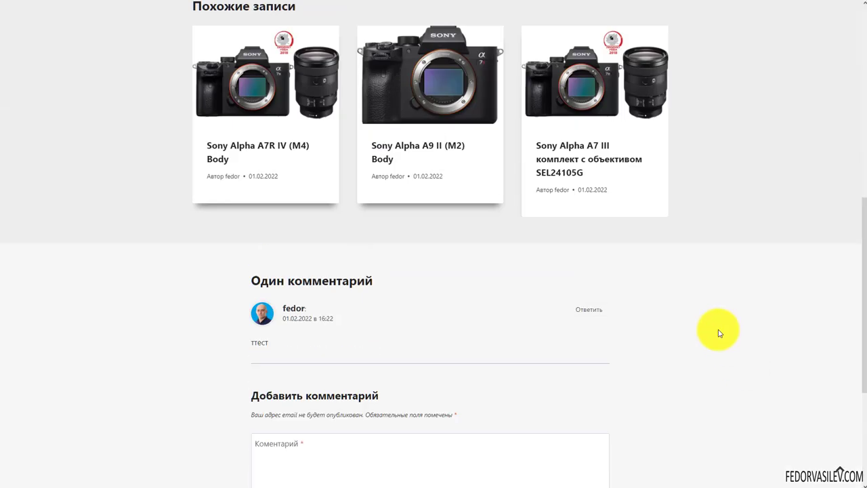
pyautogui.scroll(-3, 720, 334)
pyautogui.click(474, 337)
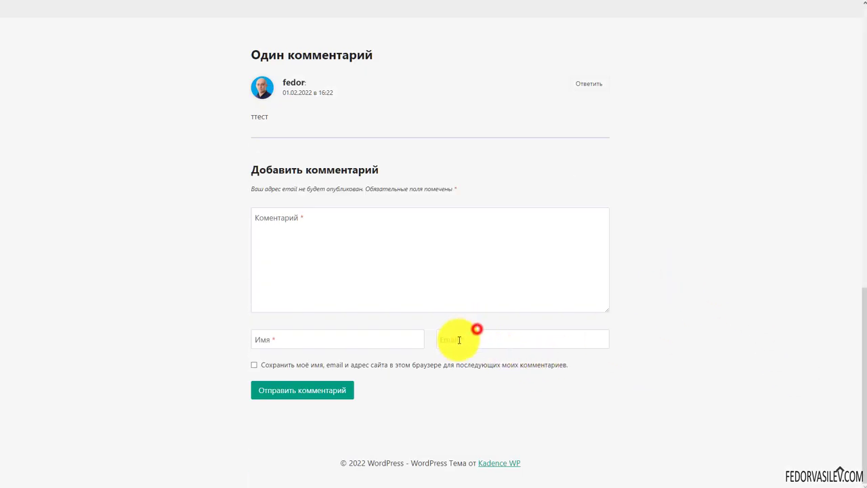
pyautogui.click(337, 337)
pyautogui.click(149, 295)
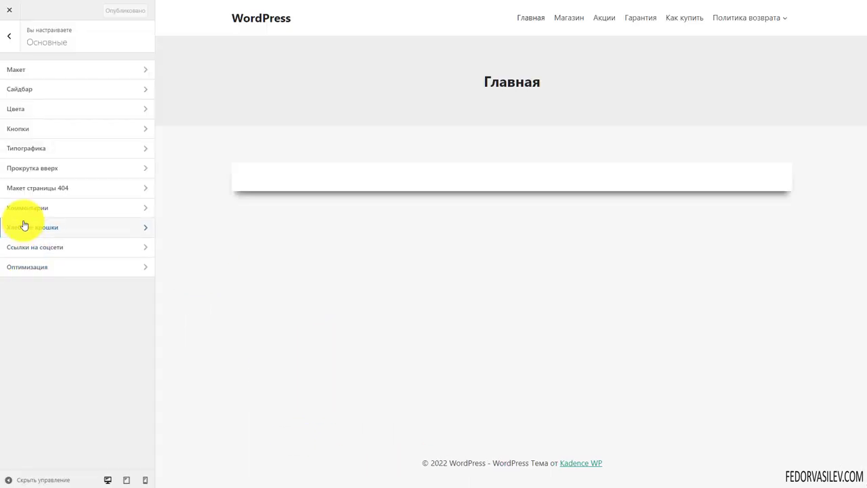
# Step: Open the breadcrumb settings, load the Магазин page in the preview, and set the navigation source to Yoast
pyautogui.click(32, 226)
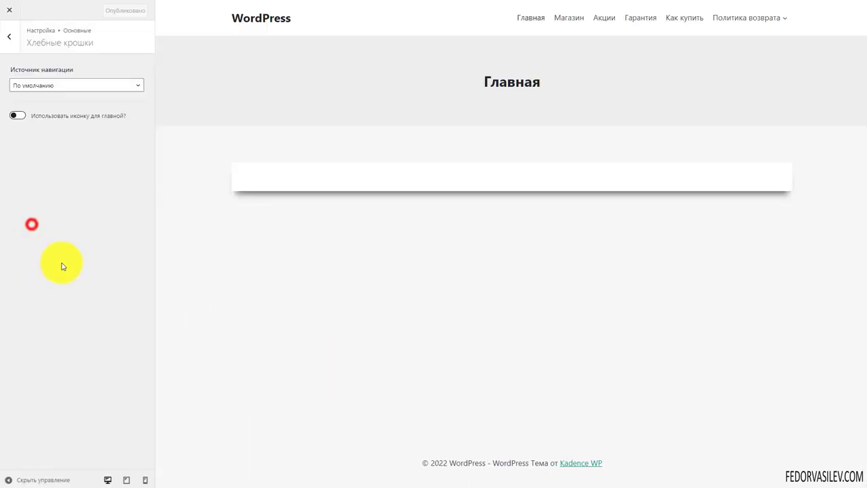
pyautogui.click(569, 18)
pyautogui.click(49, 85)
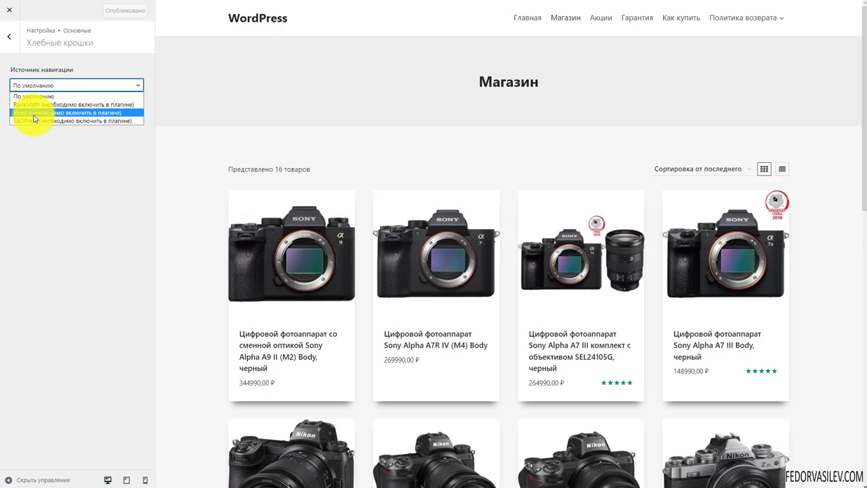
pyautogui.click(34, 113)
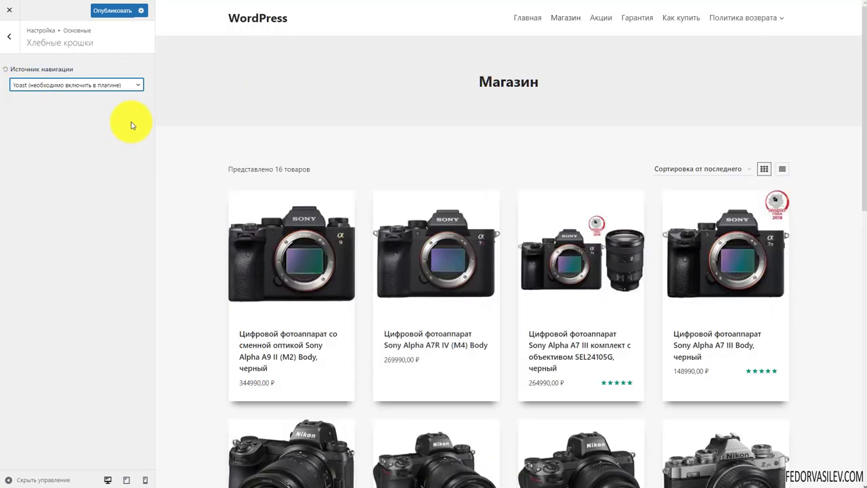
# Step: Set the breadcrumb navigation source back to По умолчанию and enable the icon for the home page
pyautogui.click(27, 82)
pyautogui.click(31, 95)
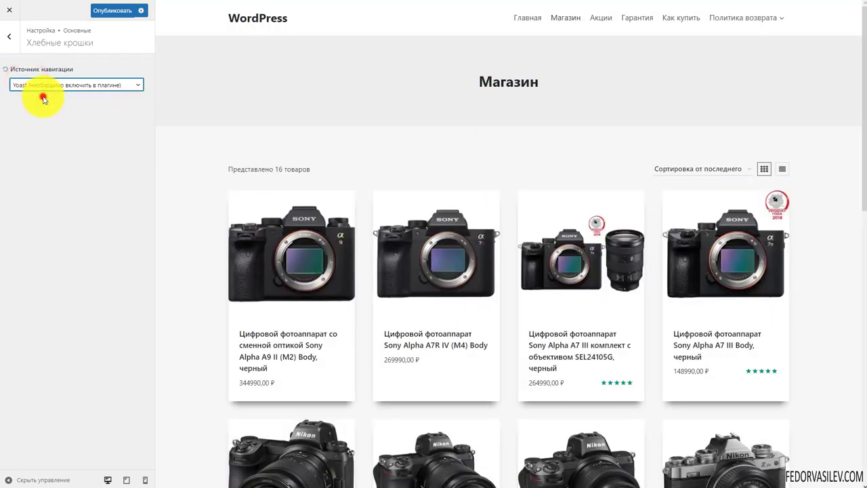
pyautogui.click(19, 116)
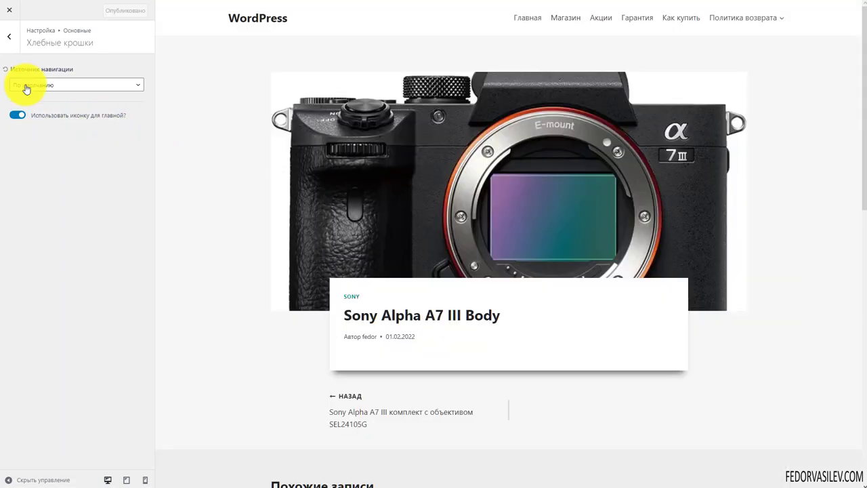
# Step: Review the breadcrumb navigation source setting and look over the Sony Alpha A7 III Body post preview
pyautogui.click(25, 85)
pyautogui.click(28, 85)
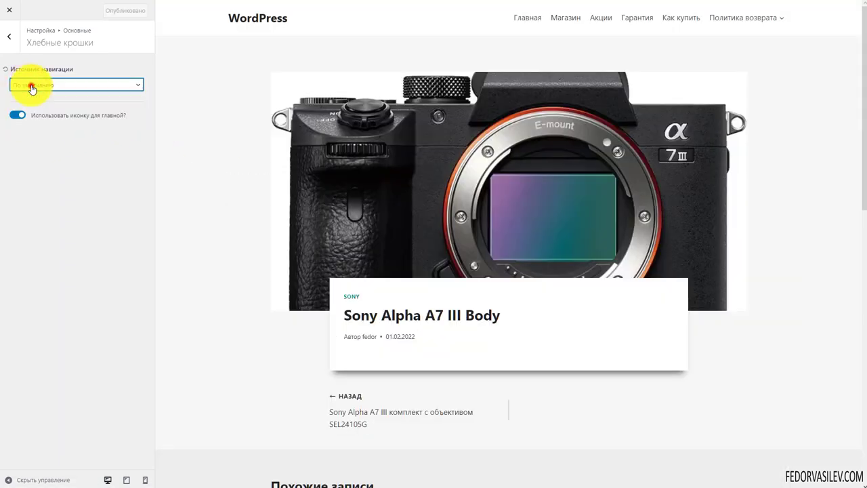
pyautogui.scroll(-3, 353, 379)
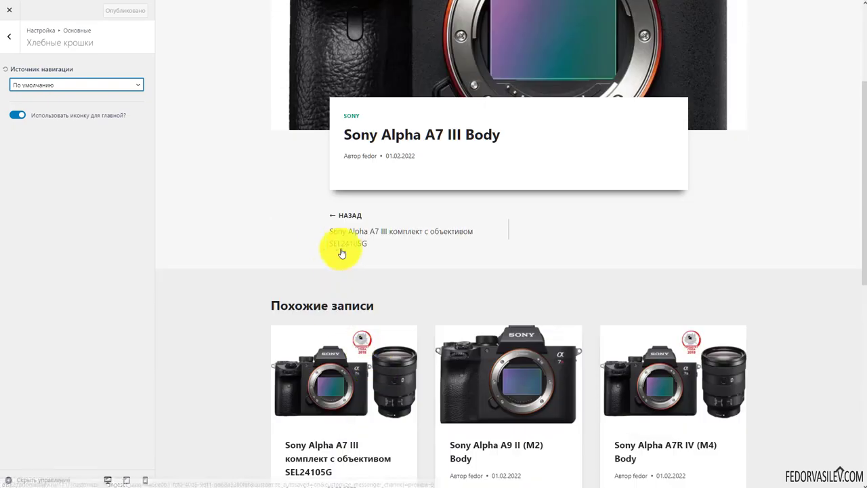
pyautogui.scroll(3, 360, 285)
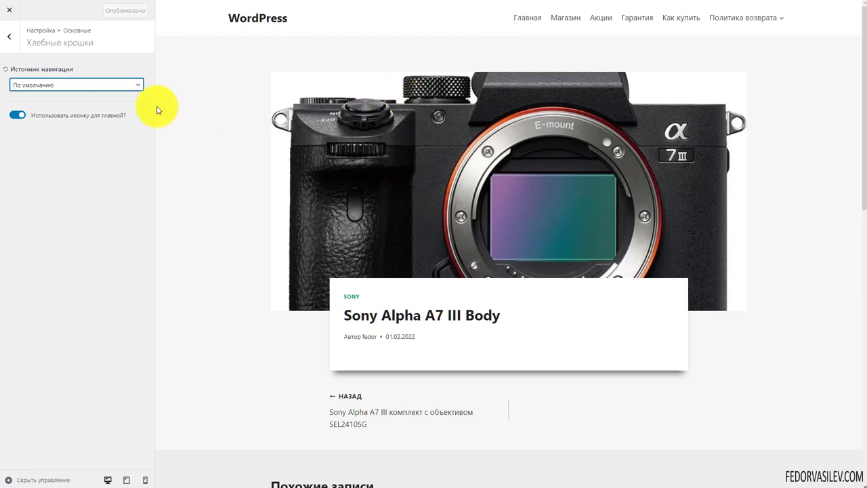
# Step: Leave the breadcrumb settings, look through the post preview, and open the social media link settings
pyautogui.click(8, 36)
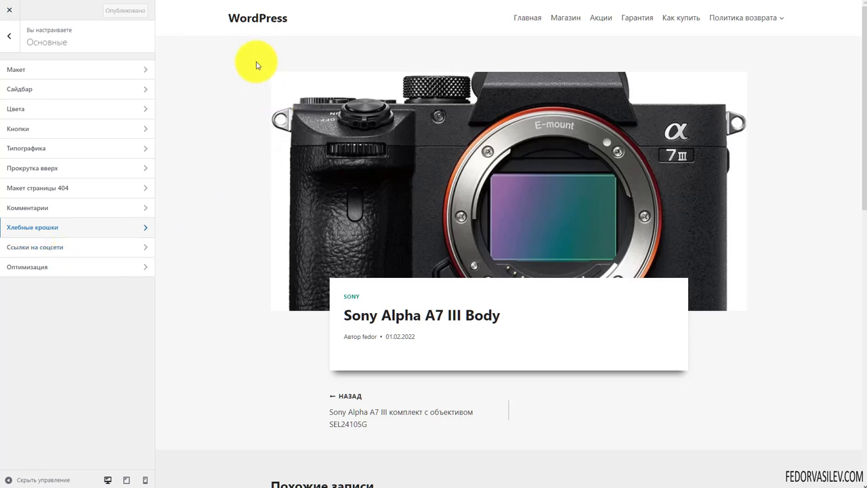
pyautogui.scroll(-3, 261, 71)
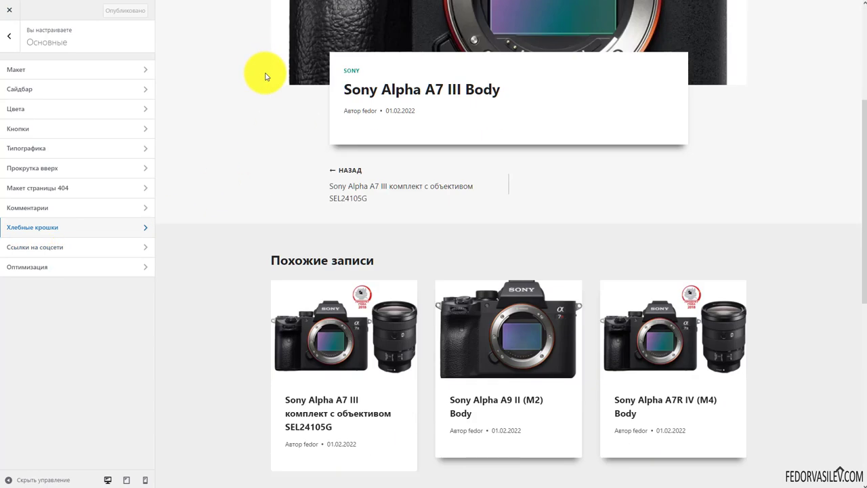
pyautogui.scroll(-6, 266, 77)
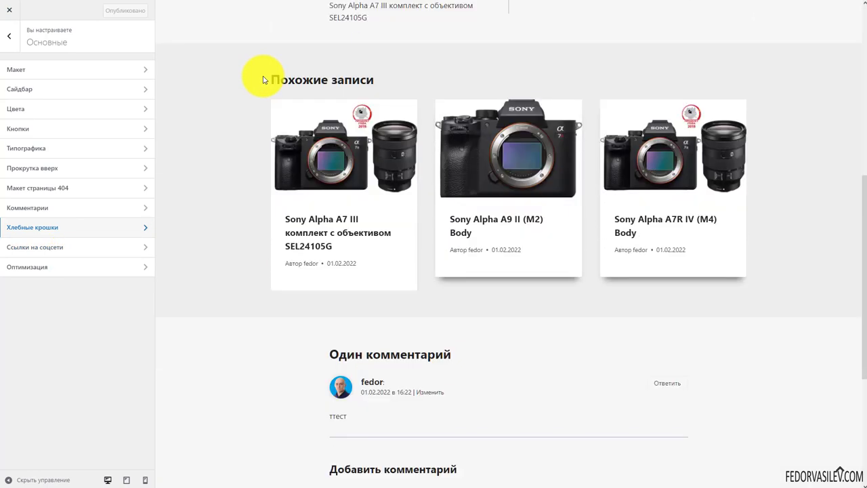
pyautogui.scroll(3, 265, 80)
pyautogui.scroll(6, 265, 80)
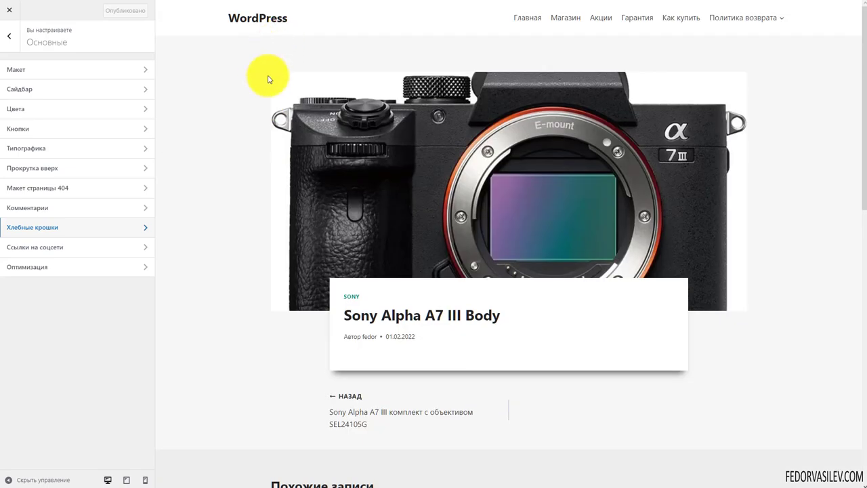
pyautogui.click(54, 253)
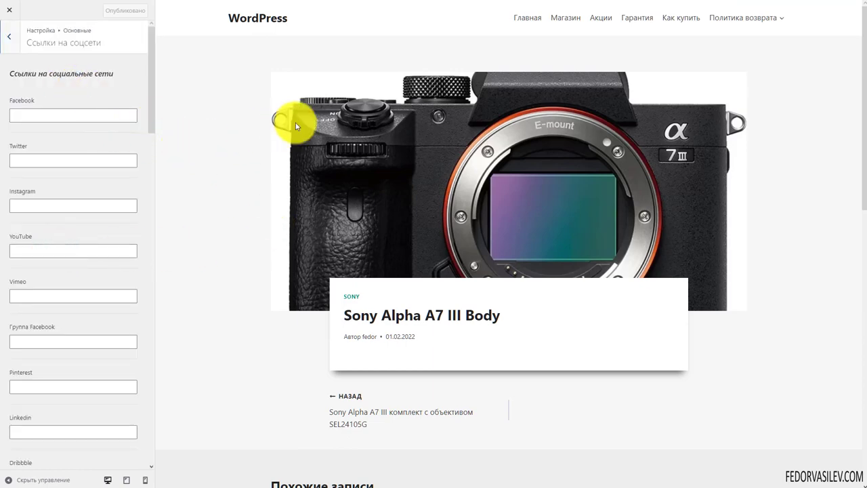
# Step: Look over the rest of the post preview and examine the social link fields from Facebook through TikTok
pyautogui.scroll(-6, 294, 122)
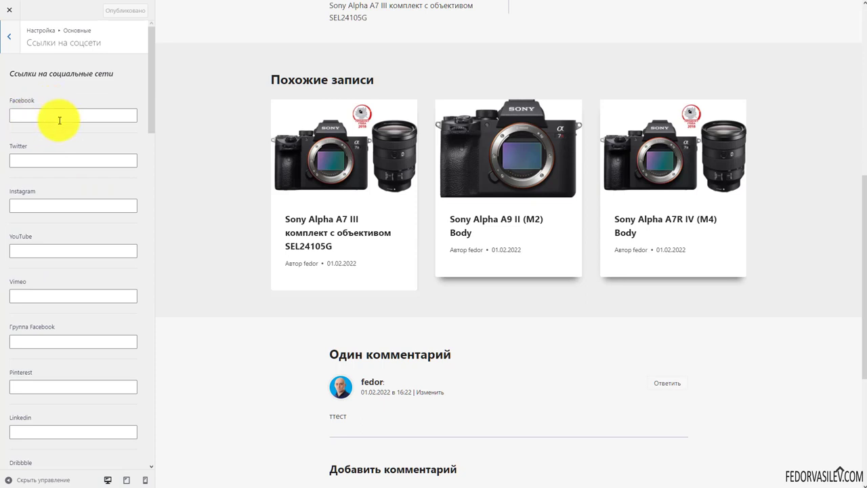
pyautogui.scroll(-1, 84, 194)
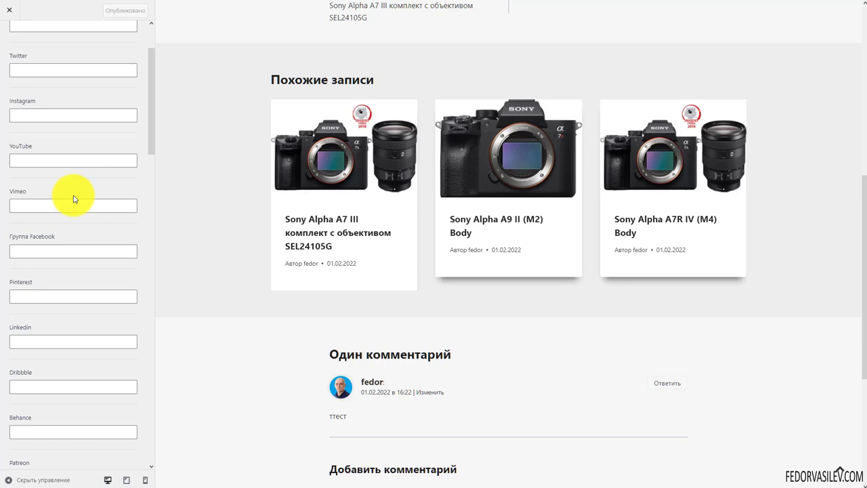
pyautogui.scroll(-3, 74, 199)
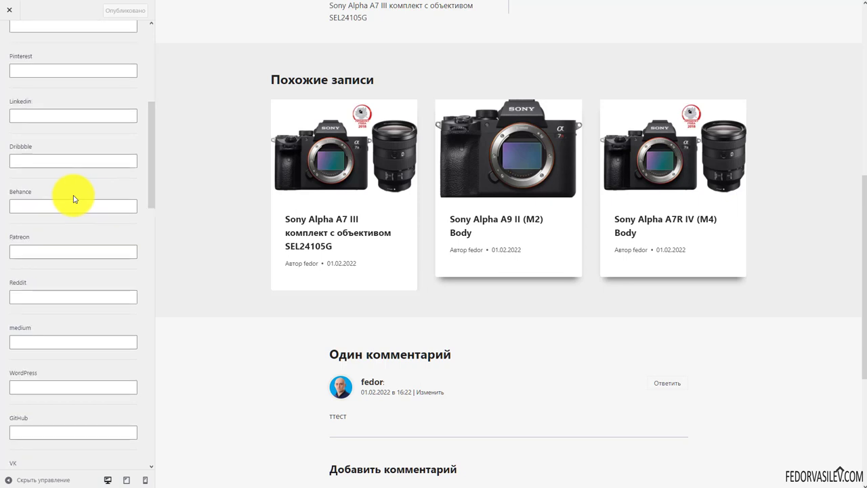
pyautogui.scroll(-2, 75, 199)
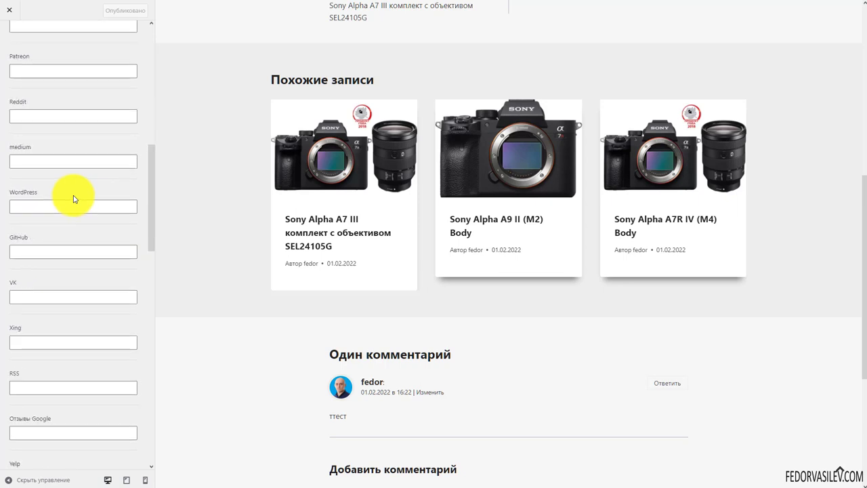
pyautogui.scroll(-1, 75, 199)
pyautogui.scroll(-1, 74, 199)
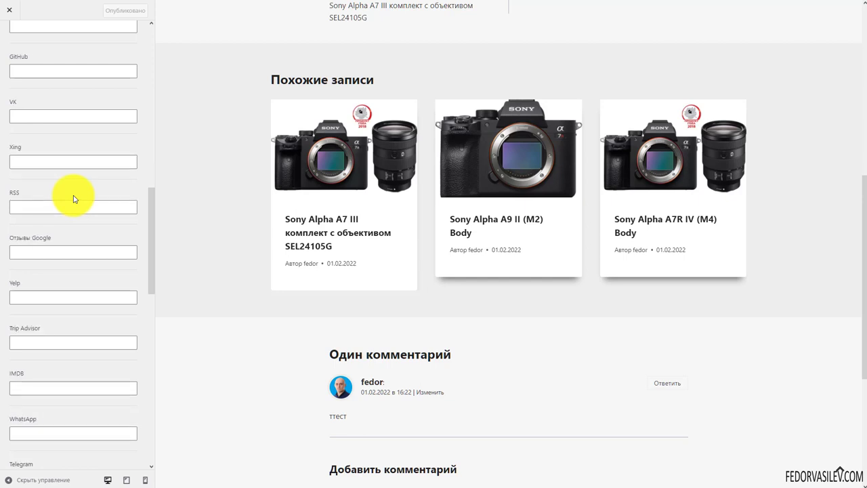
pyautogui.click(42, 434)
pyautogui.scroll(-1, 97, 220)
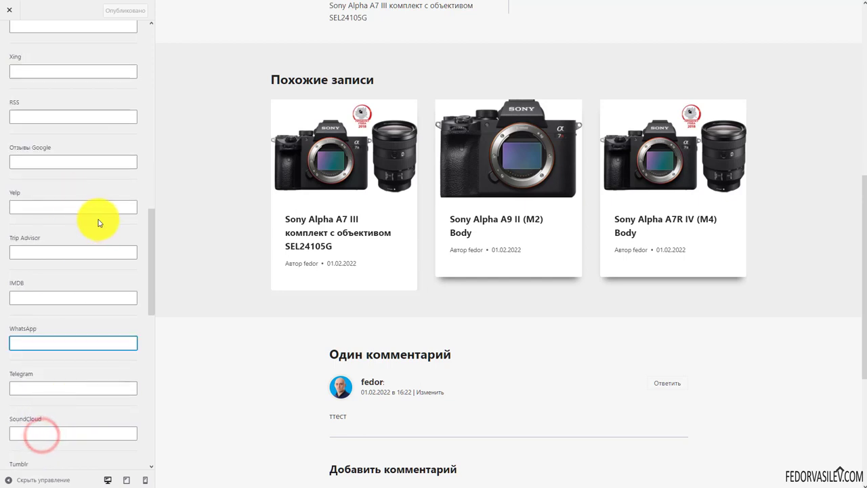
pyautogui.click(47, 388)
pyautogui.scroll(-1, 67, 332)
pyautogui.scroll(-2, 68, 339)
pyautogui.click(74, 301)
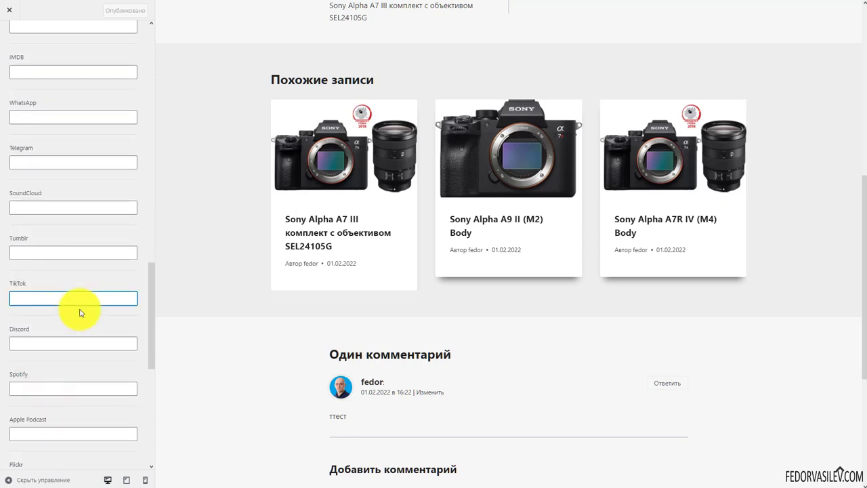
# Step: Review the remaining social link fields, including Email, Номер телефона and Custom 1 to Custom 3
pyautogui.scroll(-2, 74, 310)
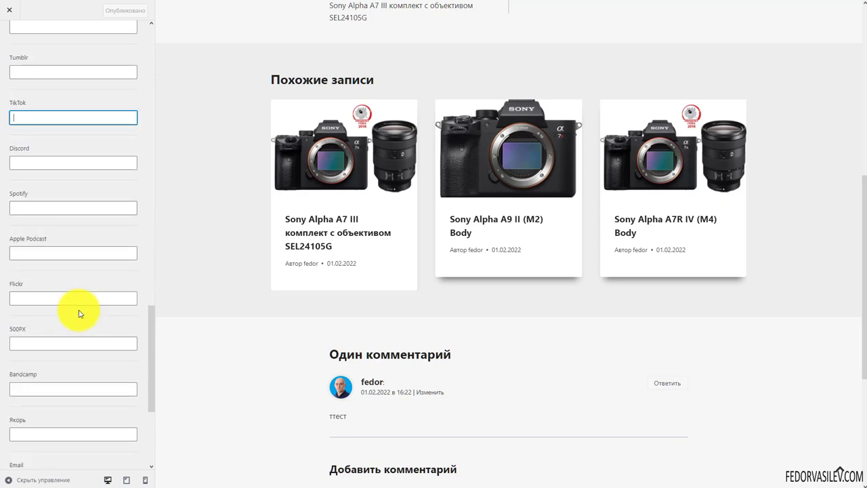
pyautogui.scroll(-1, 79, 313)
pyautogui.click(47, 388)
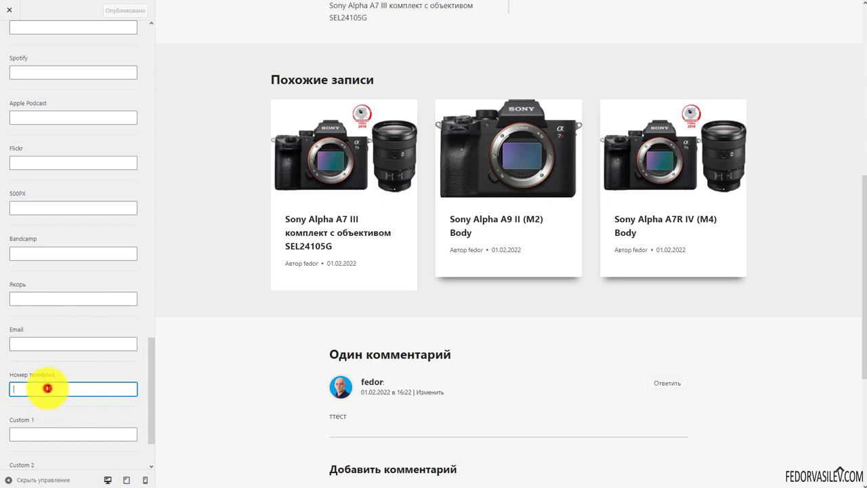
pyautogui.scroll(-1, 57, 390)
pyautogui.click(35, 355)
pyautogui.click(30, 398)
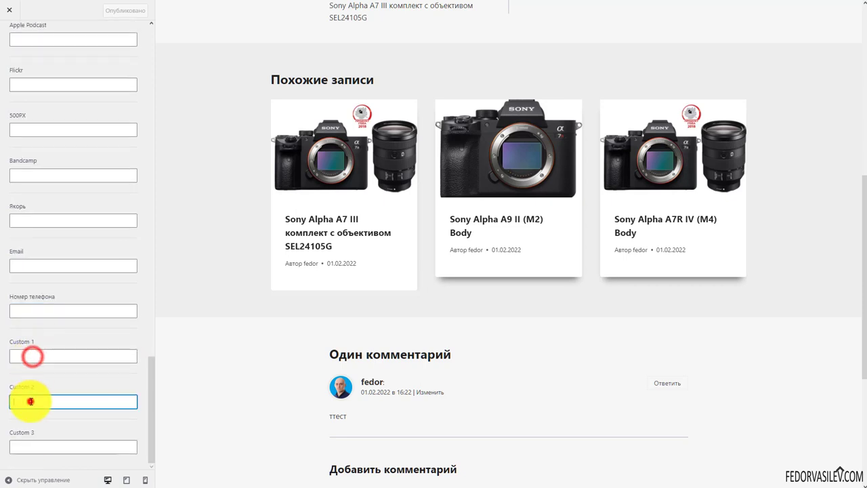
pyautogui.click(28, 444)
pyautogui.click(48, 355)
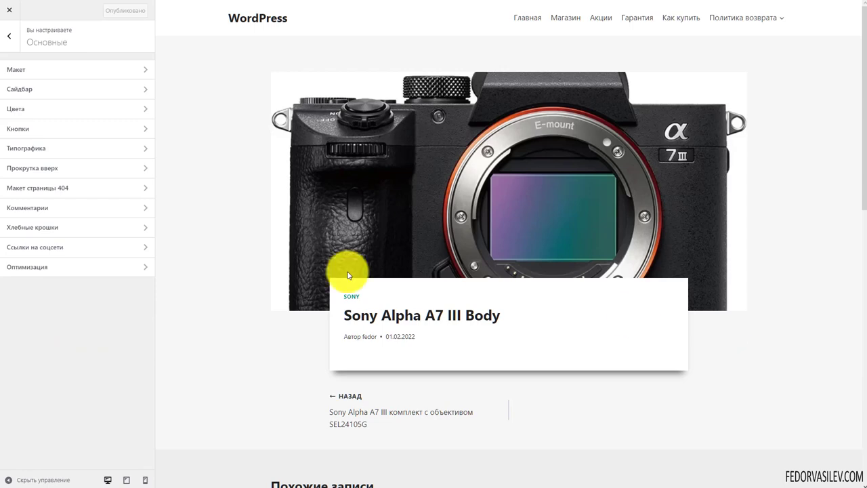
# Step: Open the Оптимизация settings and enable the lightbox and local loading of Google fonts
pyautogui.click(37, 270)
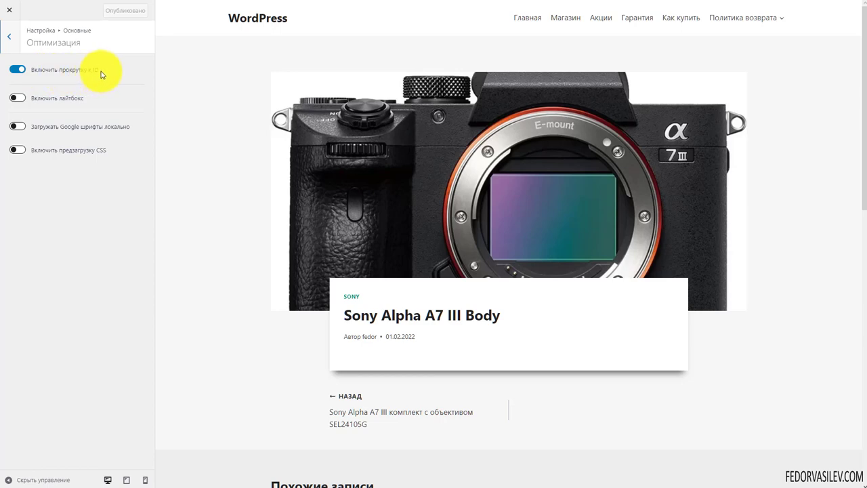
pyautogui.click(19, 98)
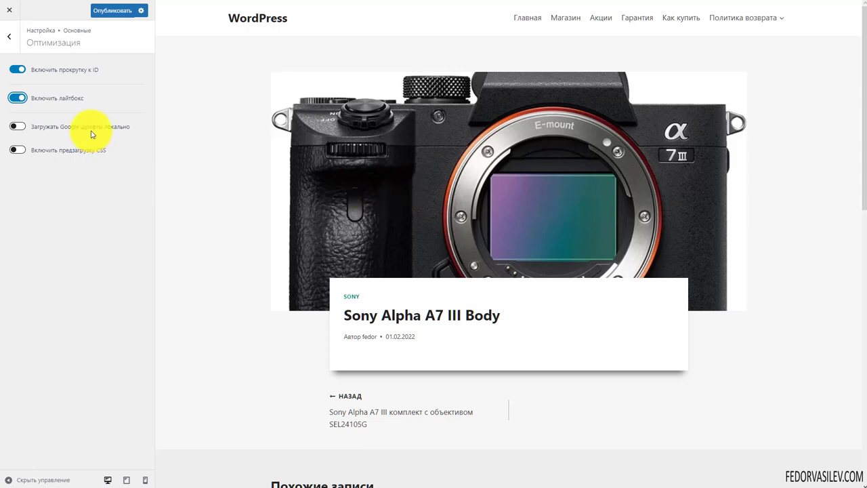
pyautogui.click(9, 136)
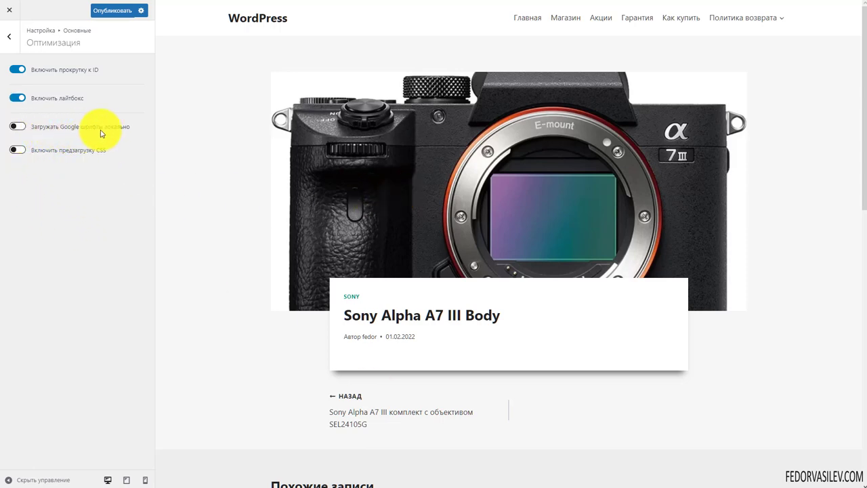
pyautogui.click(17, 126)
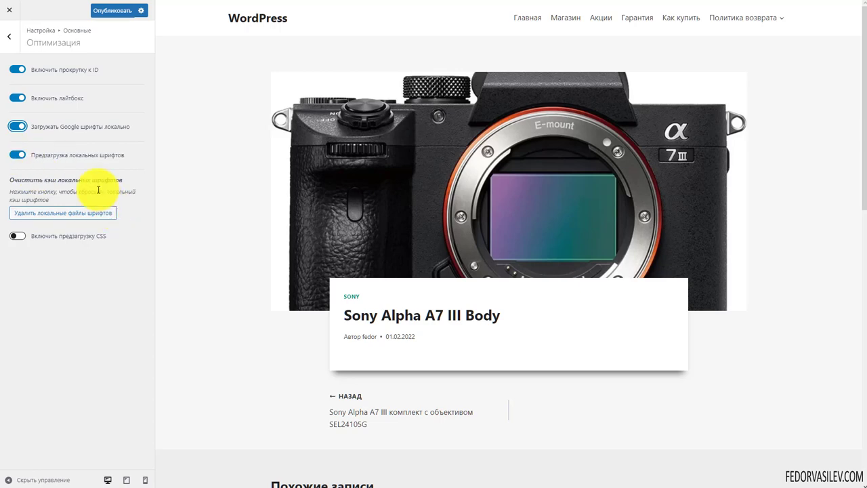
# Step: Enable CSS preloading, turn the lightbox off, and publish the optimization settings
pyautogui.click(20, 236)
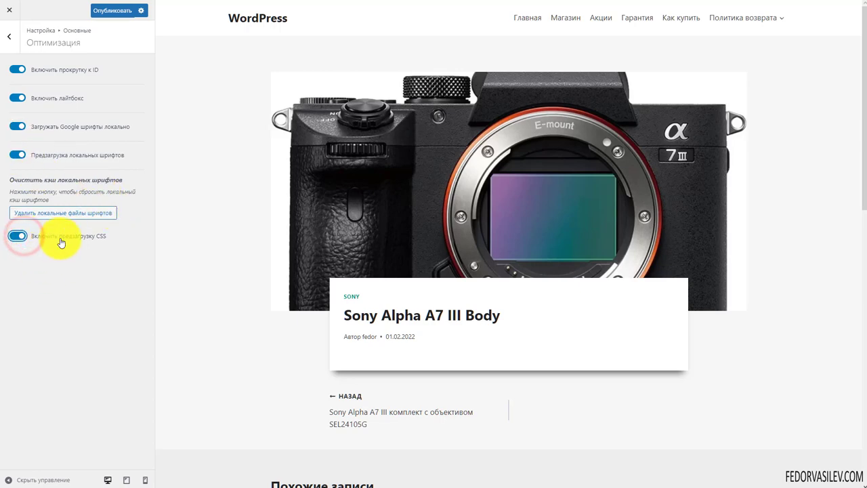
pyautogui.click(112, 10)
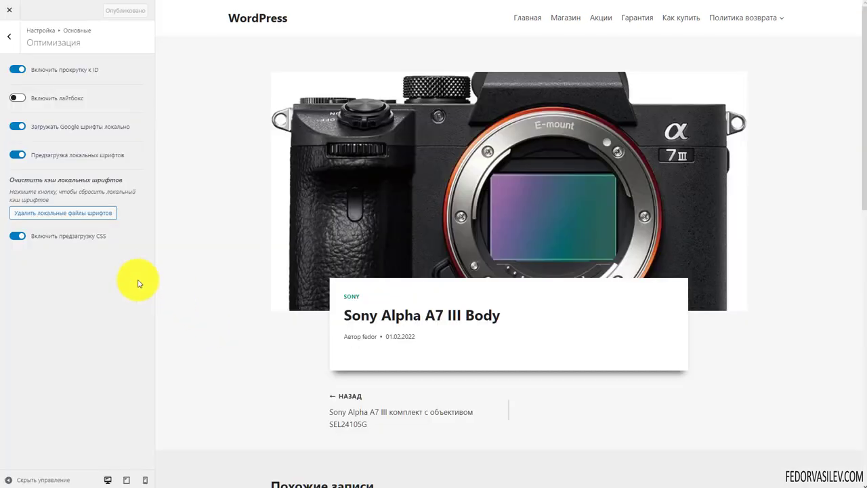
pyautogui.click(17, 99)
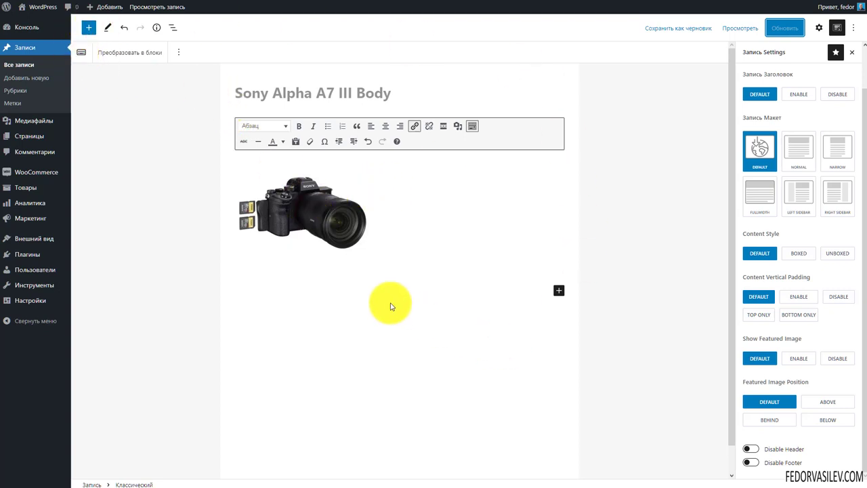
# Step: Open the details of the camera image in the Sony Alpha A7 III Body post and examine its link options without changing them
pyautogui.click(308, 224)
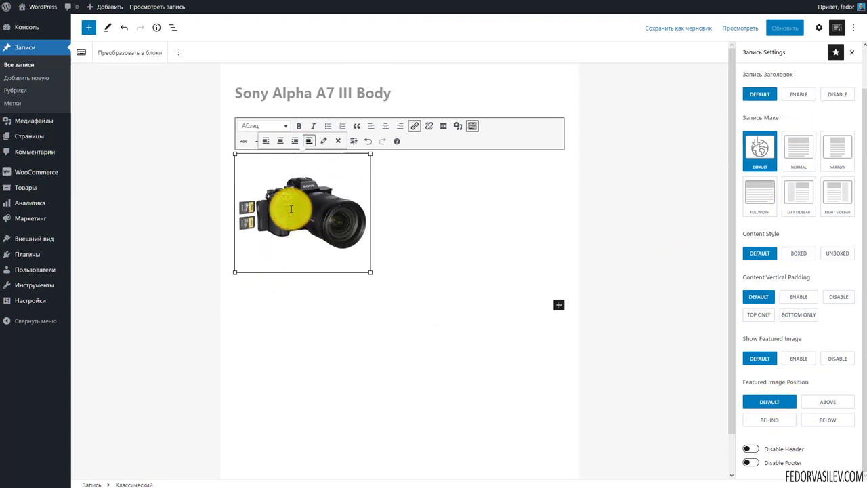
pyautogui.click(324, 140)
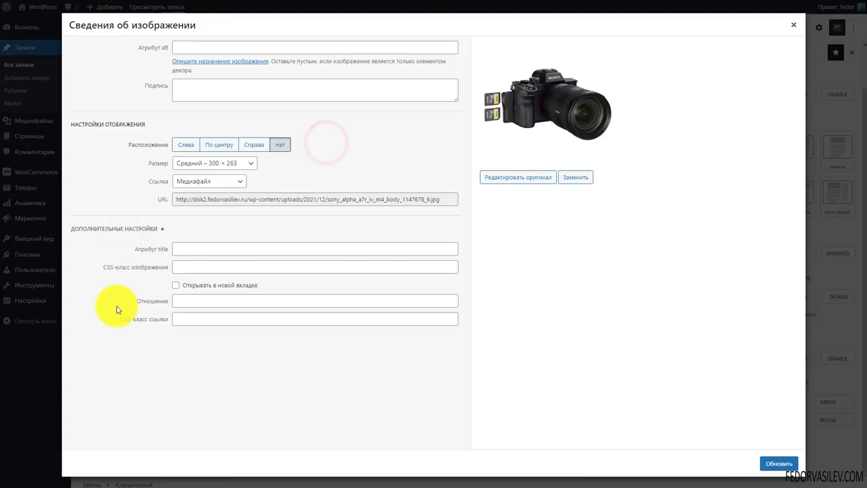
pyautogui.click(196, 181)
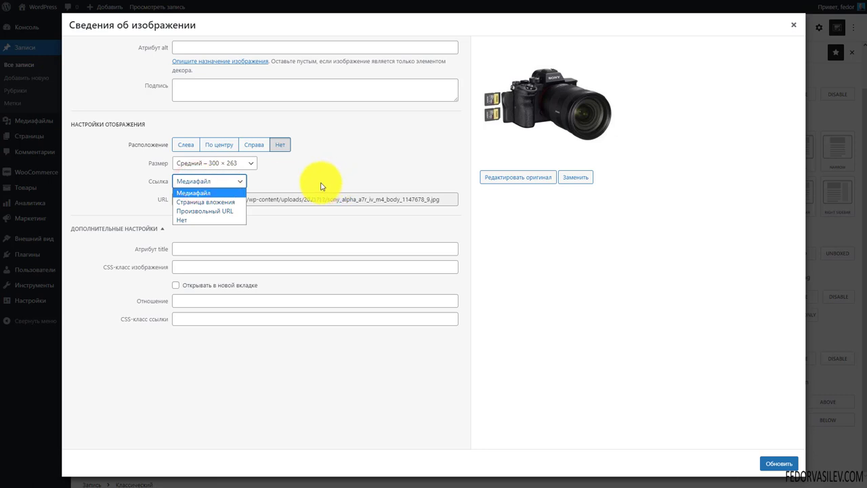
pyautogui.click(274, 183)
pyautogui.click(223, 181)
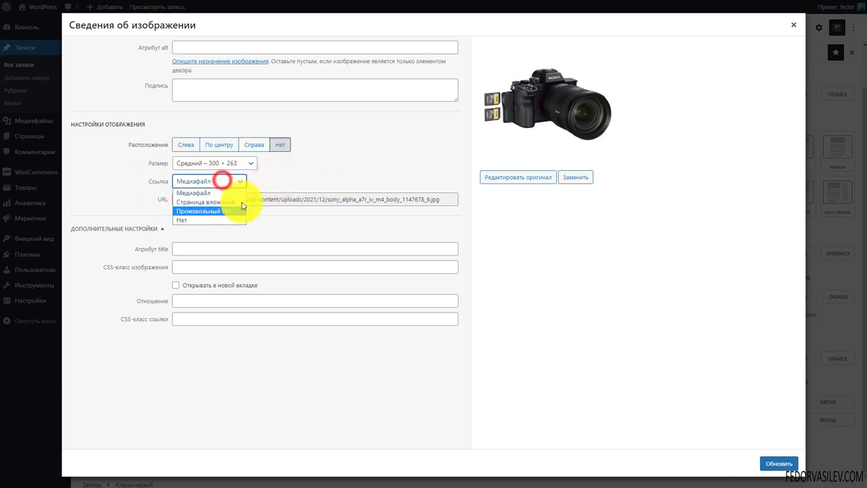
pyautogui.click(311, 182)
pyautogui.click(794, 24)
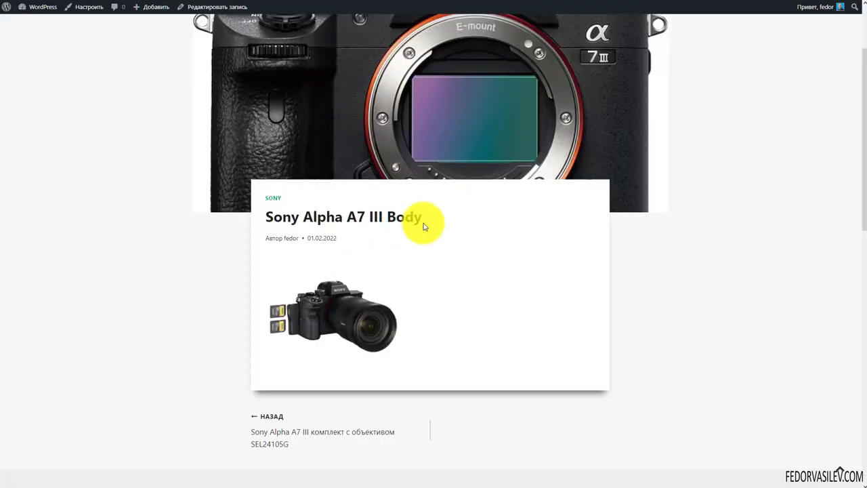
# Step: Look over the published Sony Alpha A7 III Body post, open its linked camera image with the lightbox off, and return
pyautogui.scroll(2, 406, 248)
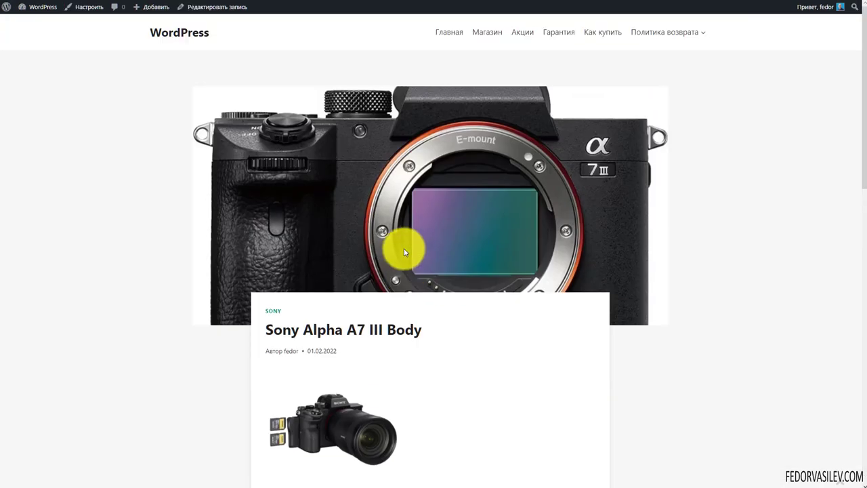
pyautogui.scroll(-2, 400, 254)
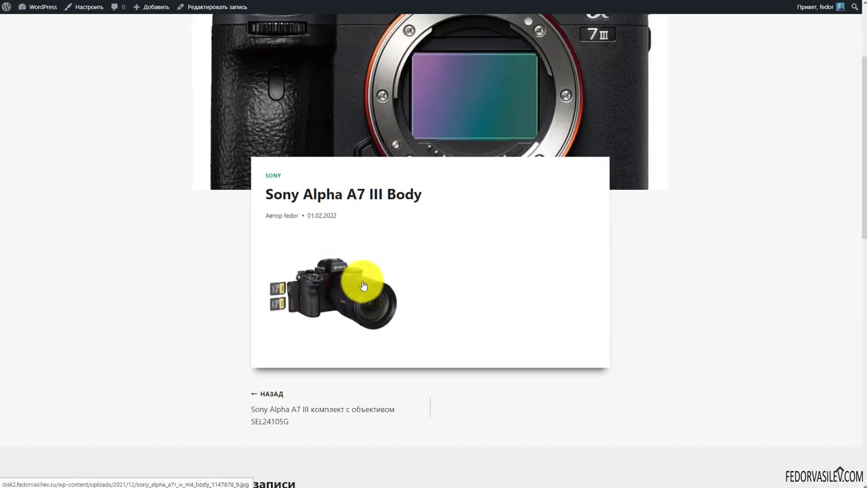
pyautogui.click(326, 292)
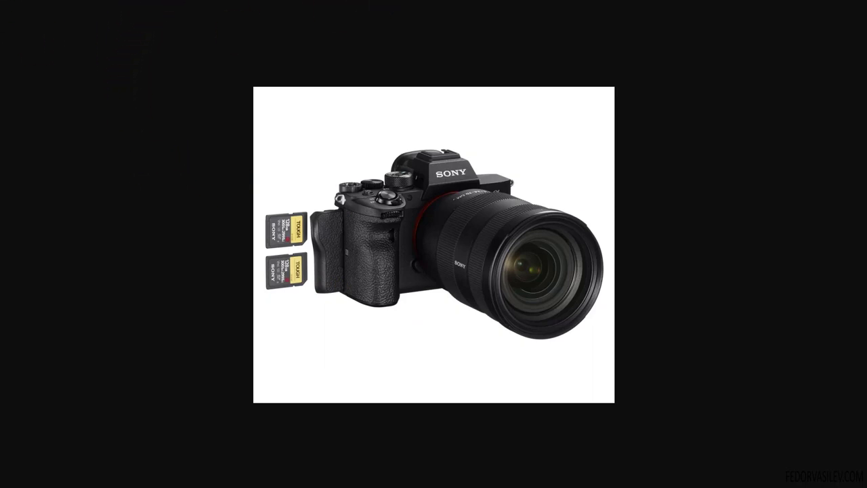
pyautogui.hotkey('alt', 'Left')
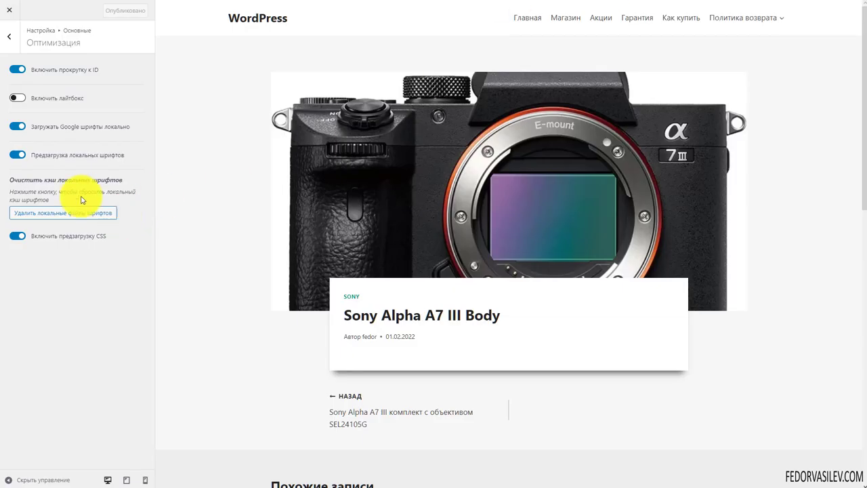
# Step: Enable the lightbox, publish the change, and test opening and closing the camera image on the published post
pyautogui.click(17, 98)
pyautogui.click(110, 10)
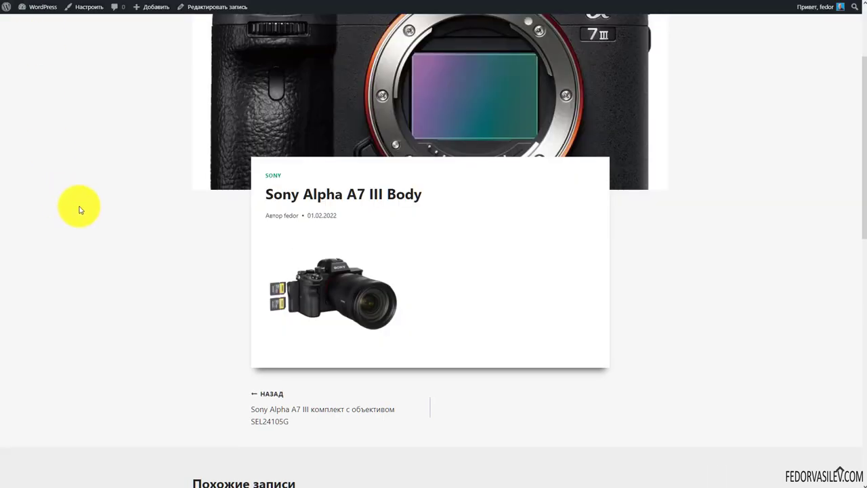
pyautogui.click(330, 302)
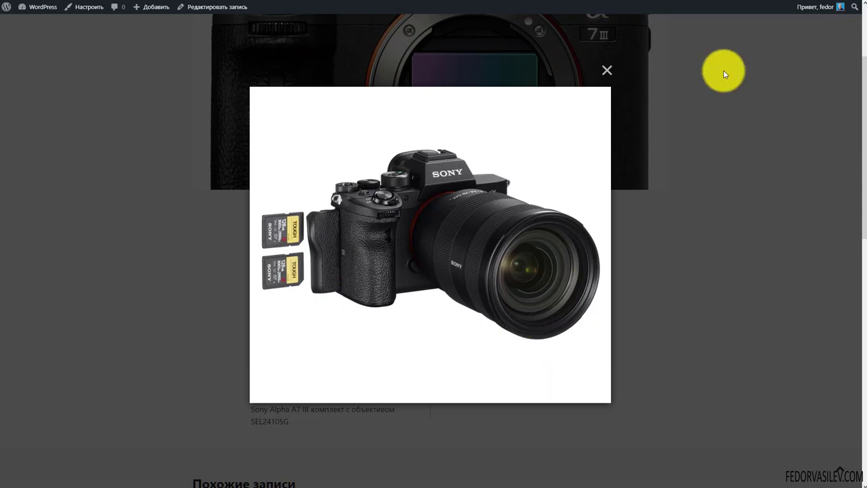
pyautogui.click(608, 72)
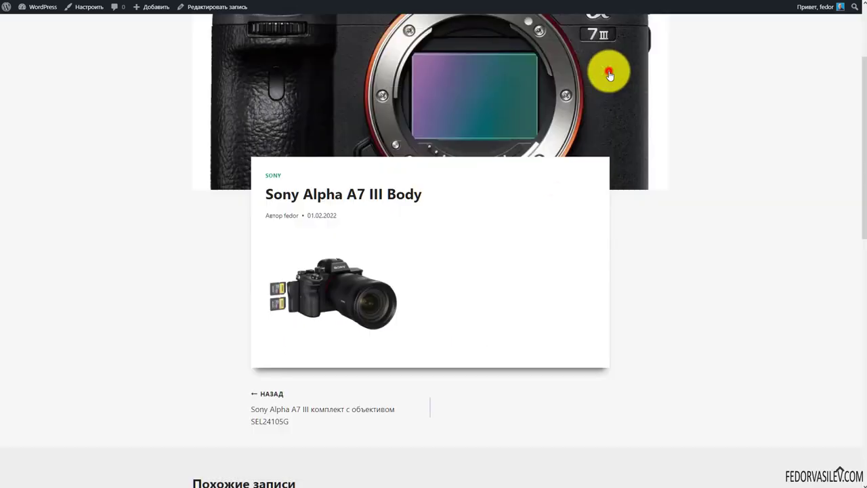
pyautogui.click(357, 288)
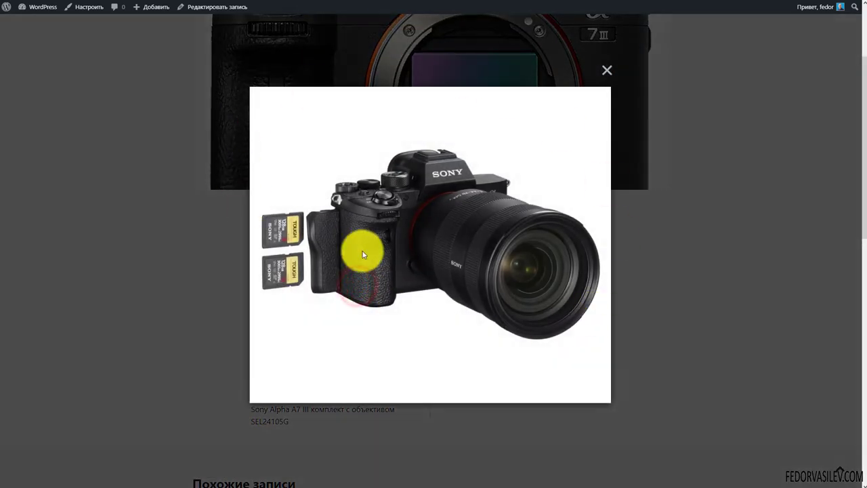
pyautogui.click(607, 71)
pyautogui.click(344, 300)
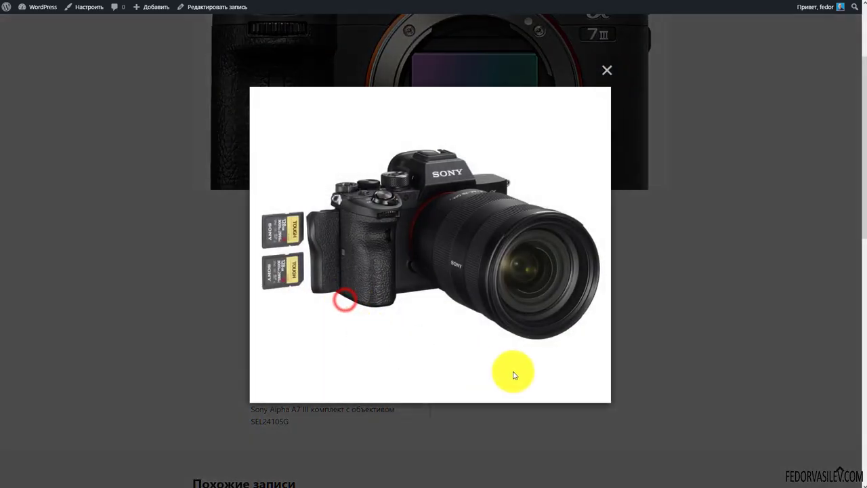
pyautogui.click(606, 70)
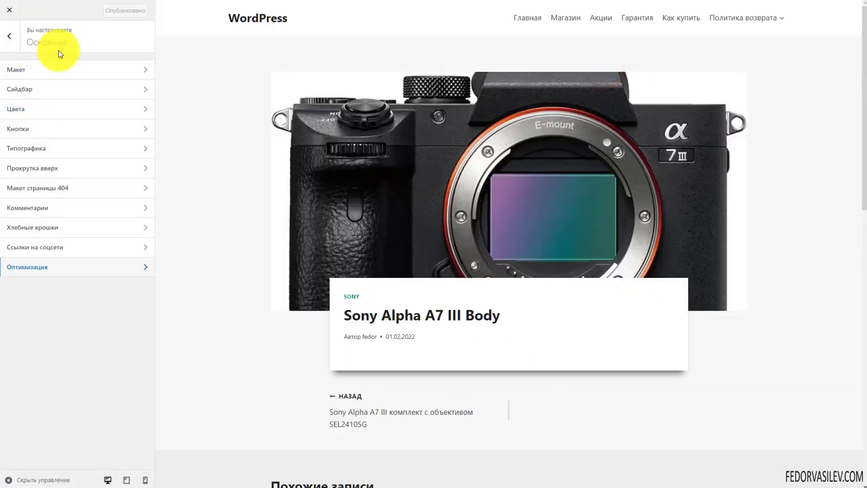
# Step: Leave the general theme settings and open the Хедер settings
pyautogui.click(11, 39)
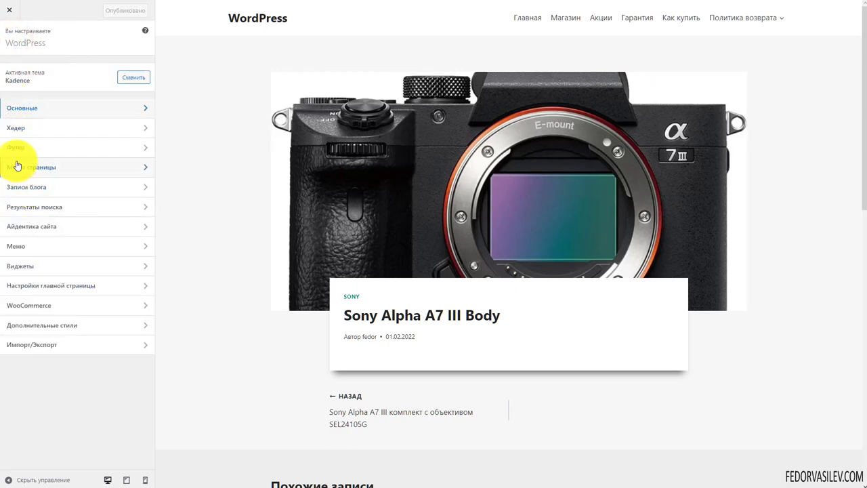
pyautogui.click(29, 132)
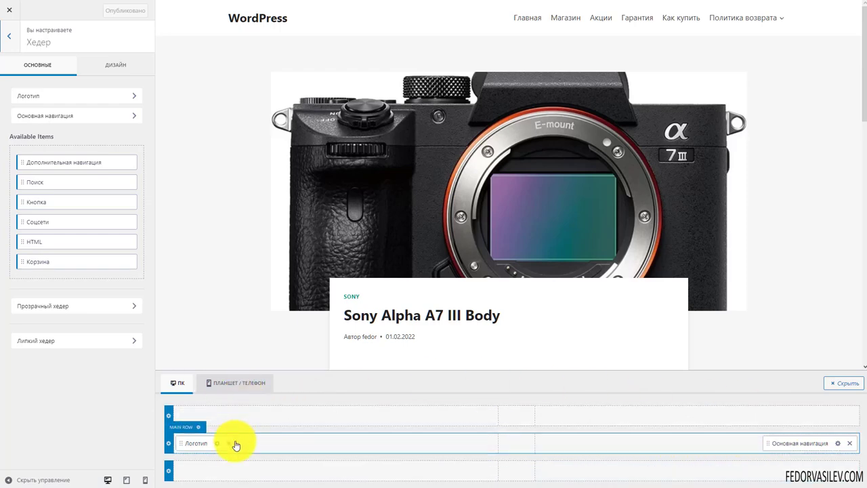
# Step: Compare the header builder's row layouts for desktop and tablet/phone against the page preview, ending on the desktop layout
pyautogui.click(176, 384)
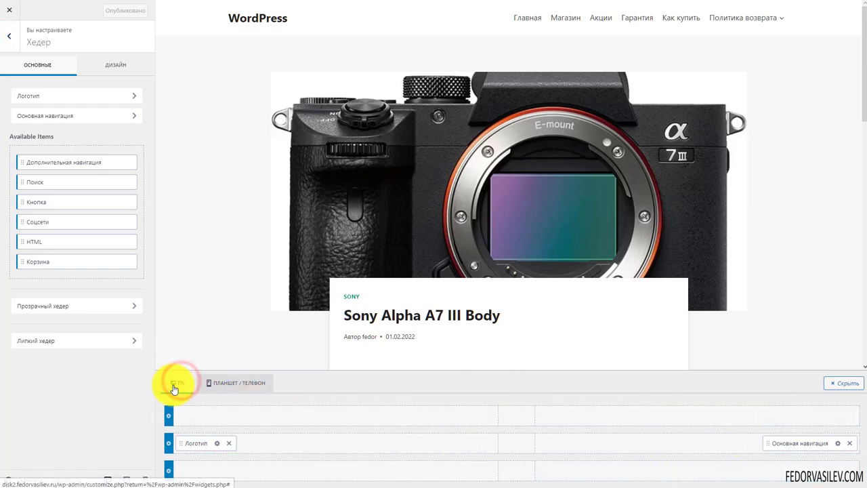
pyautogui.click(232, 385)
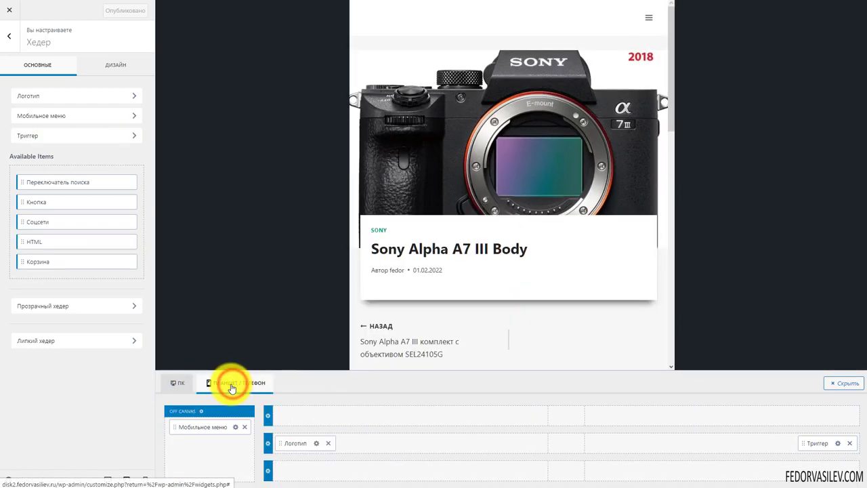
pyautogui.scroll(-1, 412, 305)
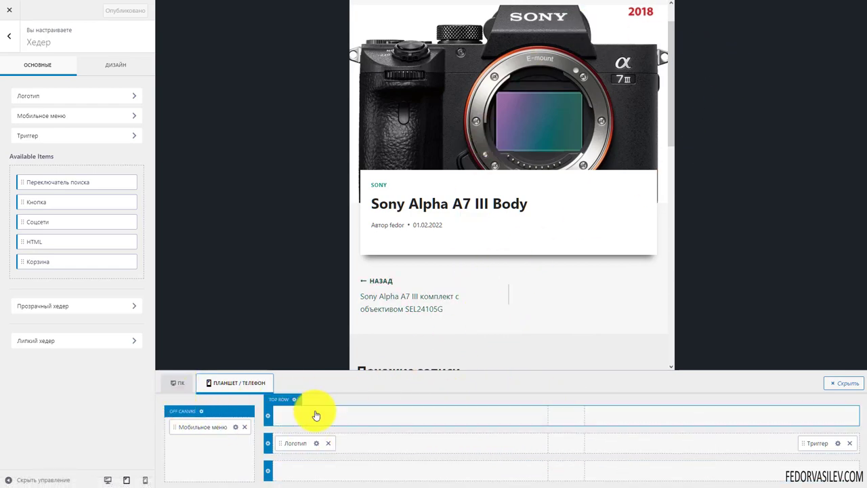
pyautogui.click(178, 382)
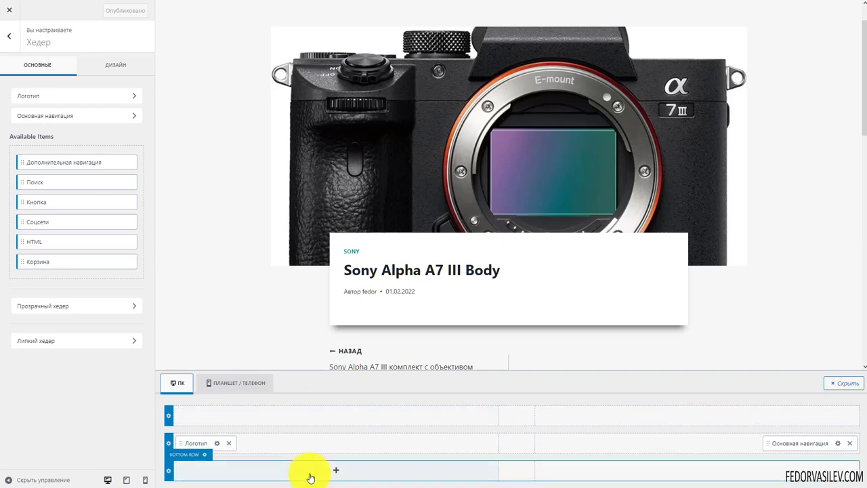
pyautogui.scroll(1, 287, 261)
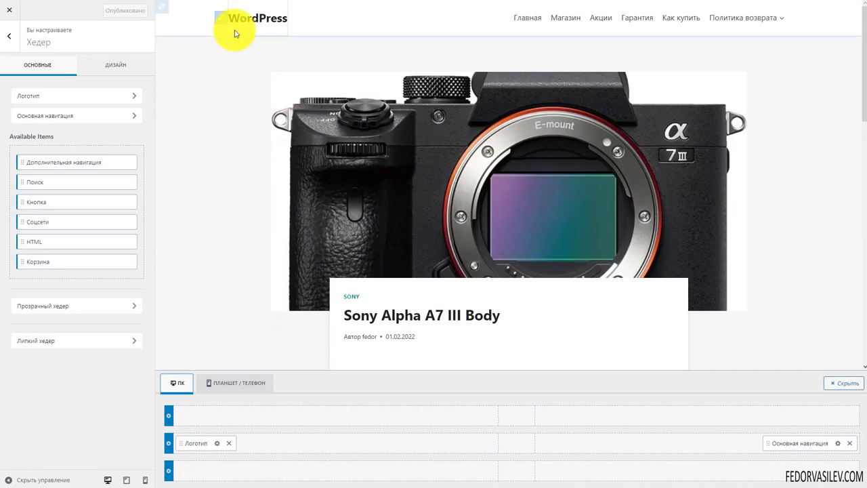
pyautogui.moveTo(760, 13)
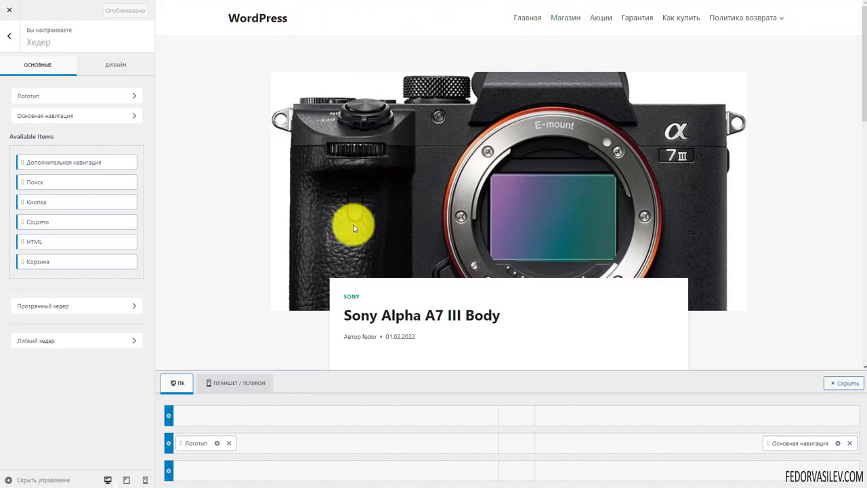
pyautogui.scroll(-3, 350, 221)
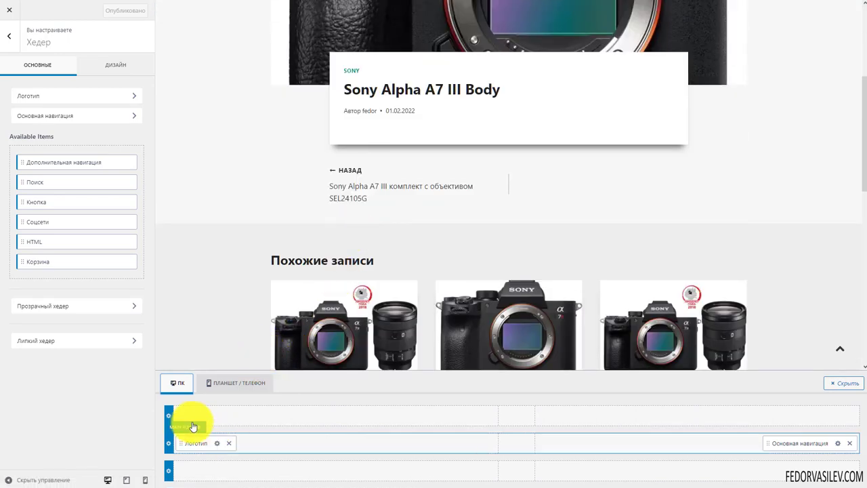
pyautogui.scroll(2, 244, 240)
pyautogui.scroll(2, 241, 230)
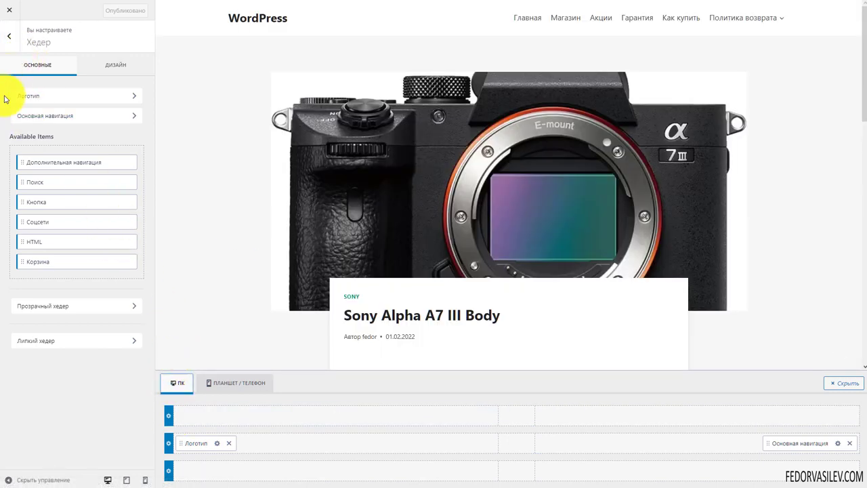
# Step: Look over the header's design options for background and mobile switch width, and return to its main settings
pyautogui.click(37, 65)
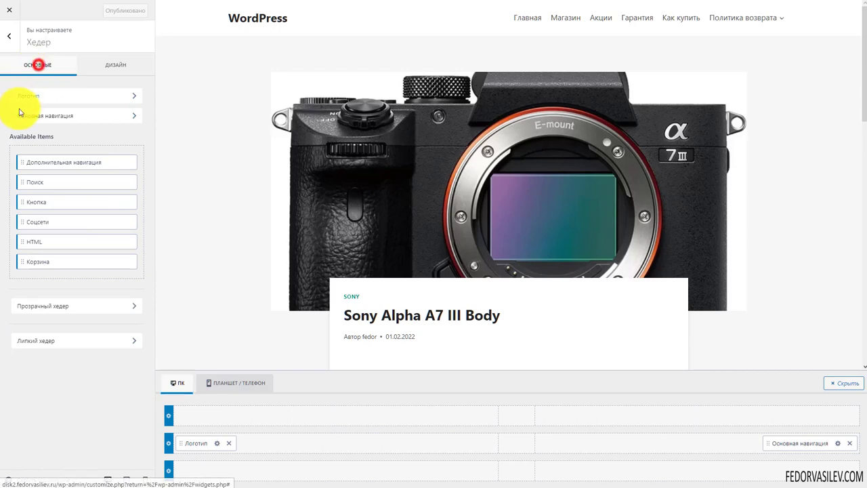
pyautogui.click(108, 65)
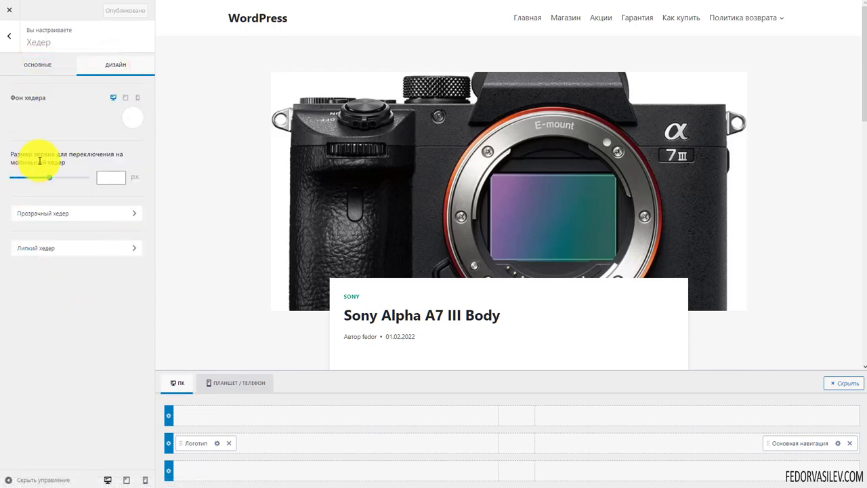
pyautogui.click(54, 67)
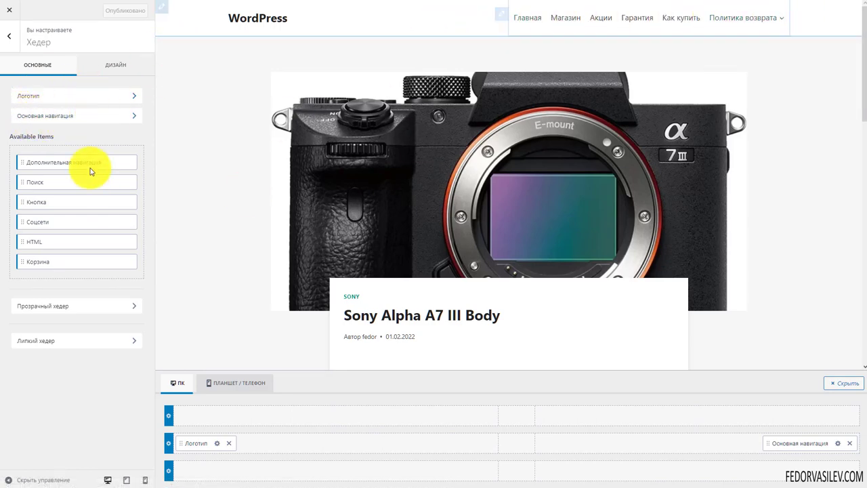
# Step: Upload 153x180.png as the header logo without cropping it and set its maximum desktop width to 38 px
pyautogui.click(38, 98)
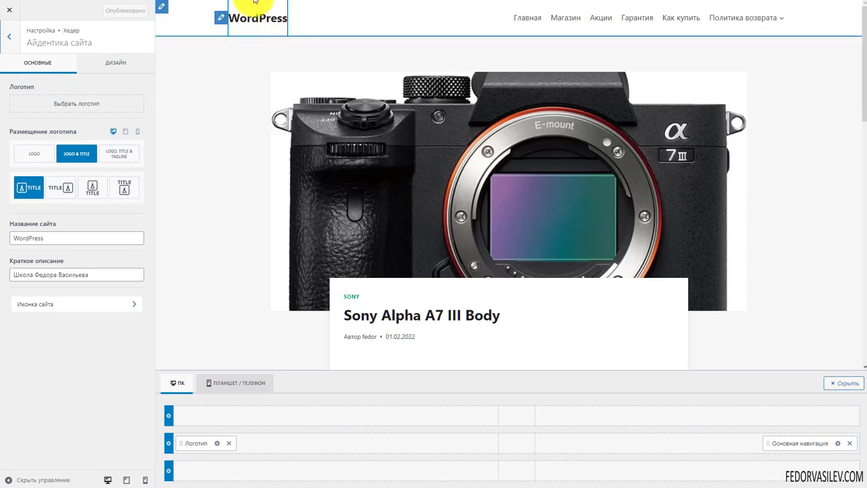
pyautogui.click(77, 103)
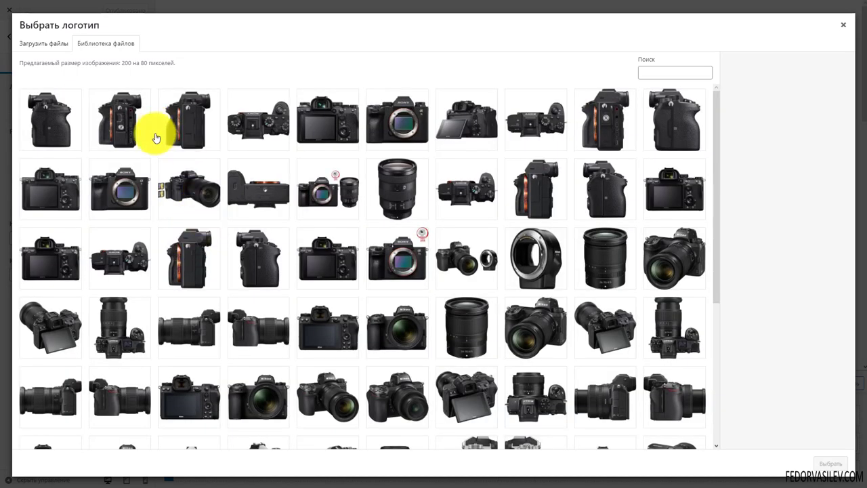
pyautogui.click(31, 47)
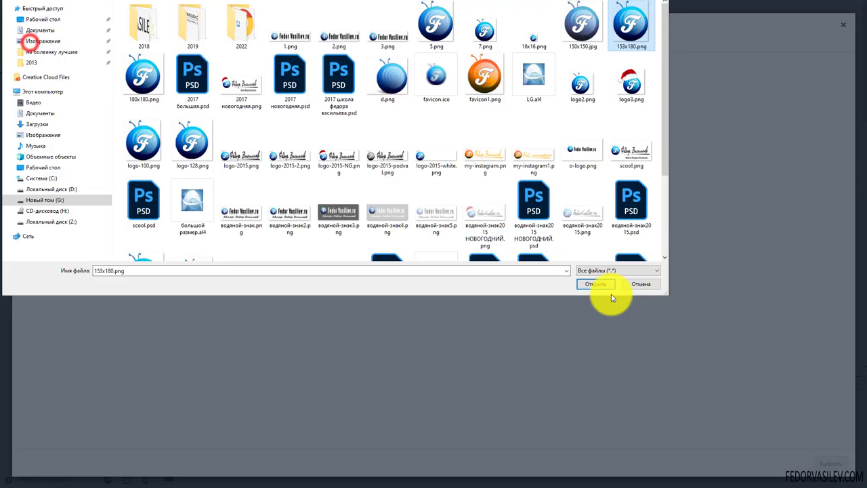
pyautogui.click(610, 287)
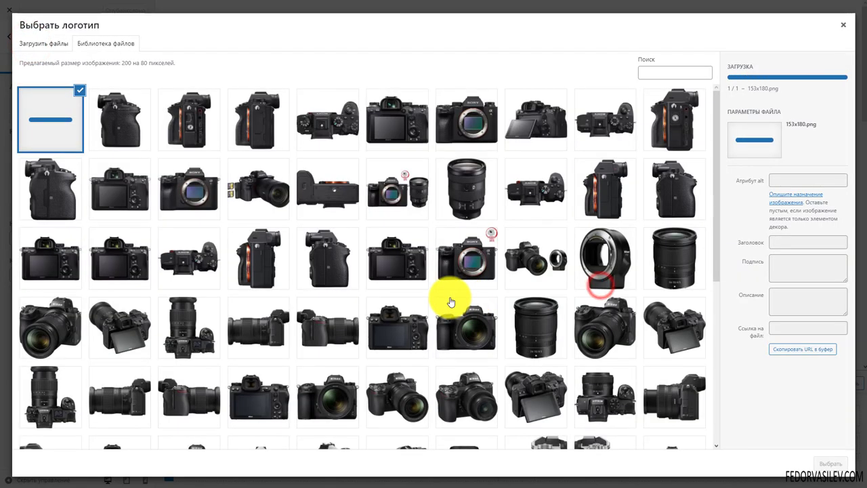
pyautogui.click(825, 465)
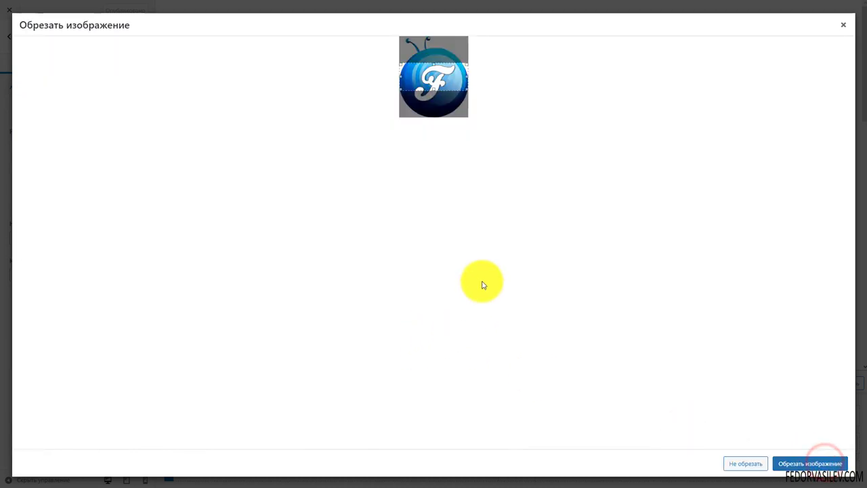
pyautogui.click(734, 465)
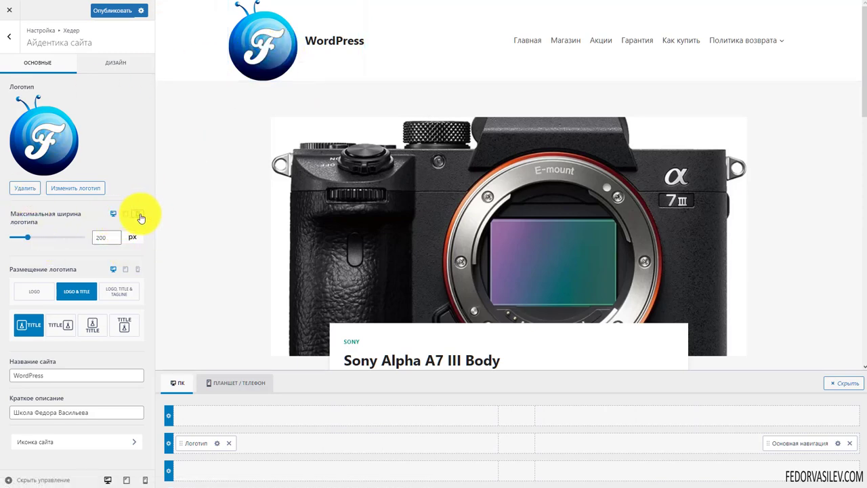
pyautogui.moveTo(32, 242); pyautogui.dragTo(15, 238)
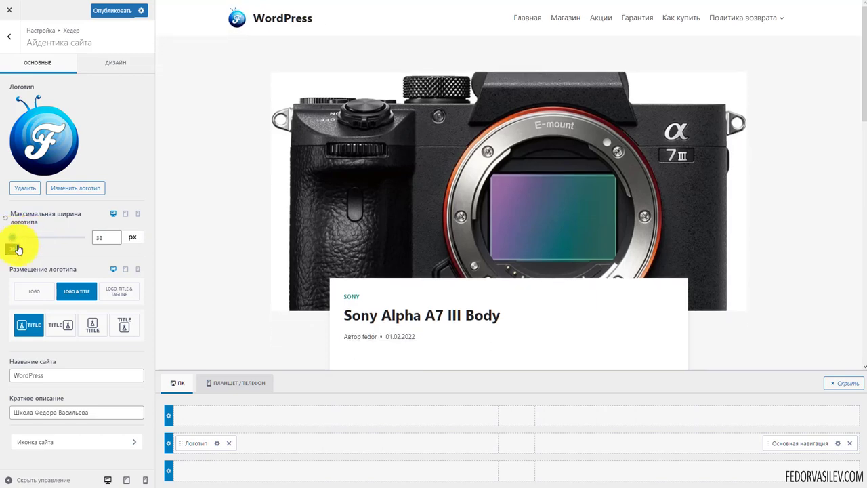
# Step: Preview the logo on tablet and phone, check the mobile menu with its Политика возврата submenu, and return to the desktop view
pyautogui.click(125, 215)
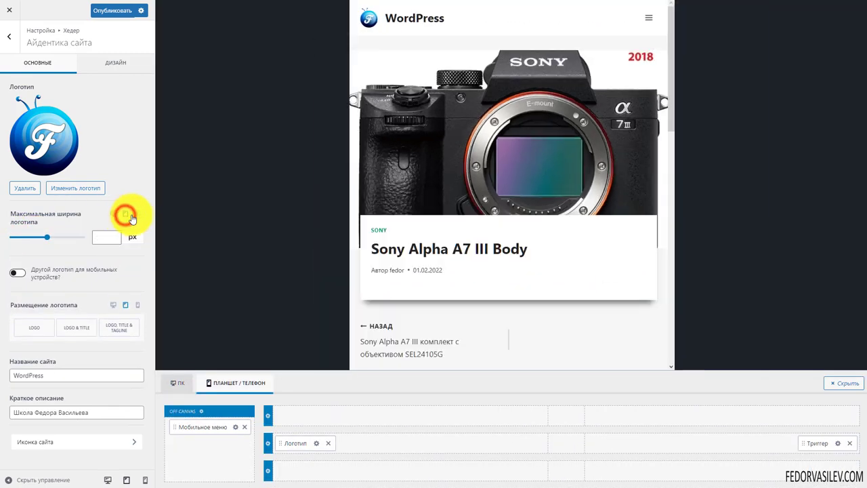
pyautogui.click(140, 215)
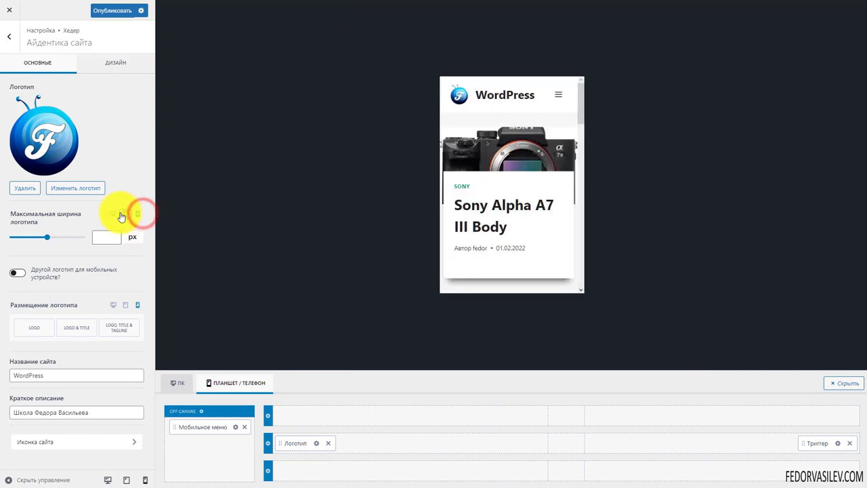
pyautogui.click(557, 100)
pyautogui.click(565, 88)
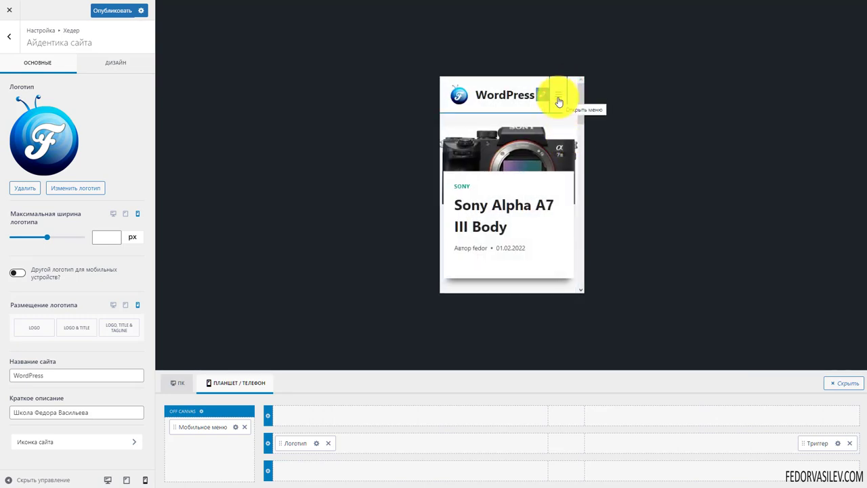
pyautogui.click(557, 100)
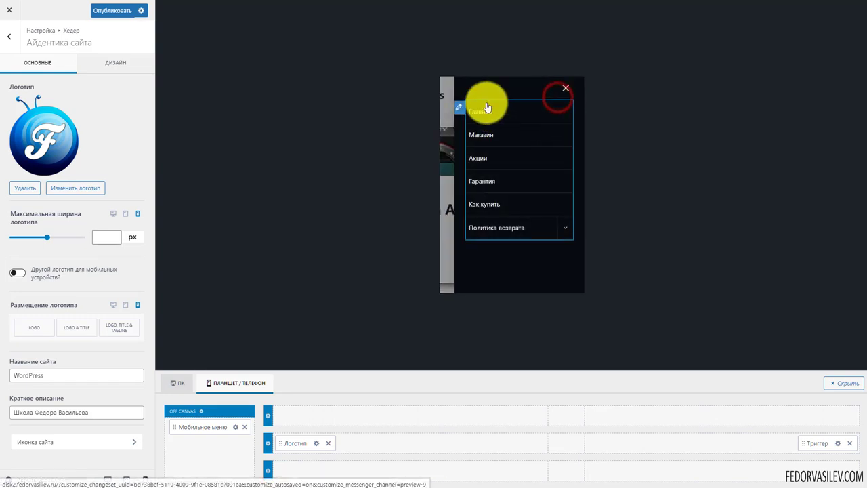
pyautogui.click(567, 231)
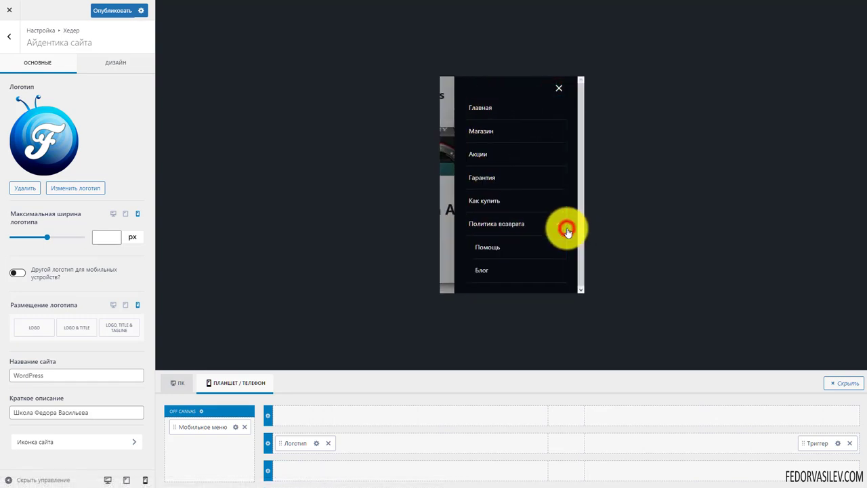
pyautogui.click(563, 89)
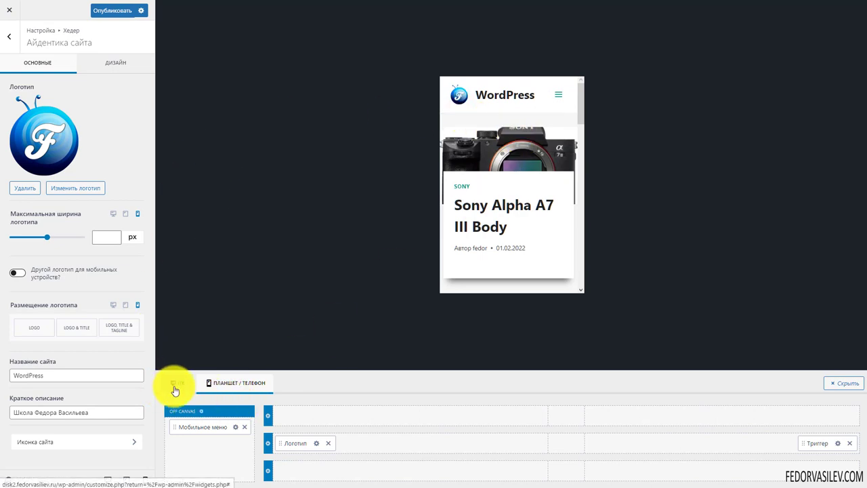
pyautogui.click(107, 479)
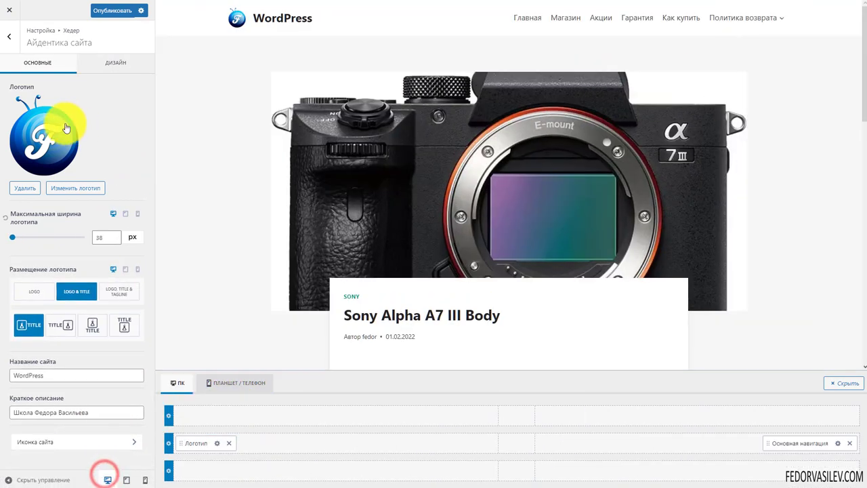
# Step: Try the Logo-only placement on desktop and review the site name and short description fields without editing them
pyautogui.click(34, 291)
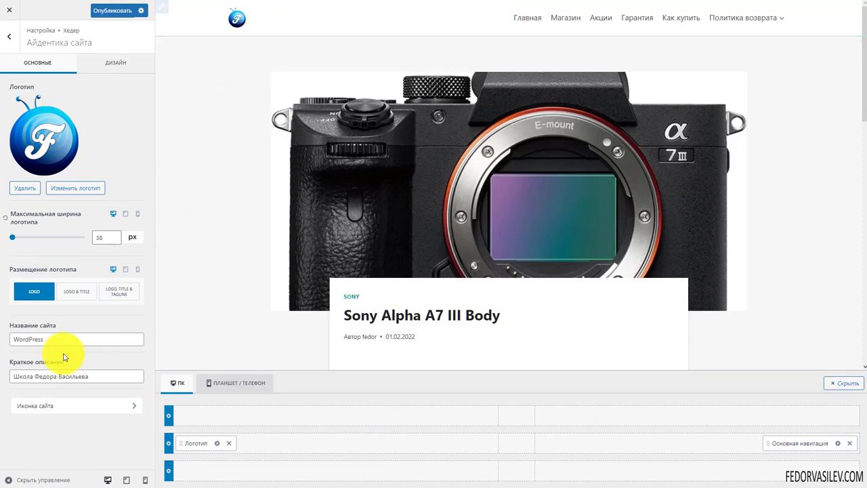
pyautogui.doubleClick(54, 337)
pyautogui.click(93, 376)
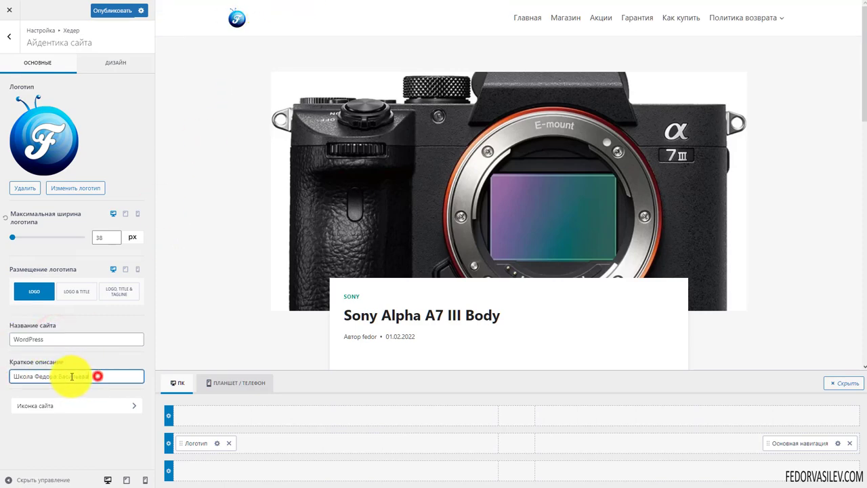
pyautogui.tripleClick(97, 375)
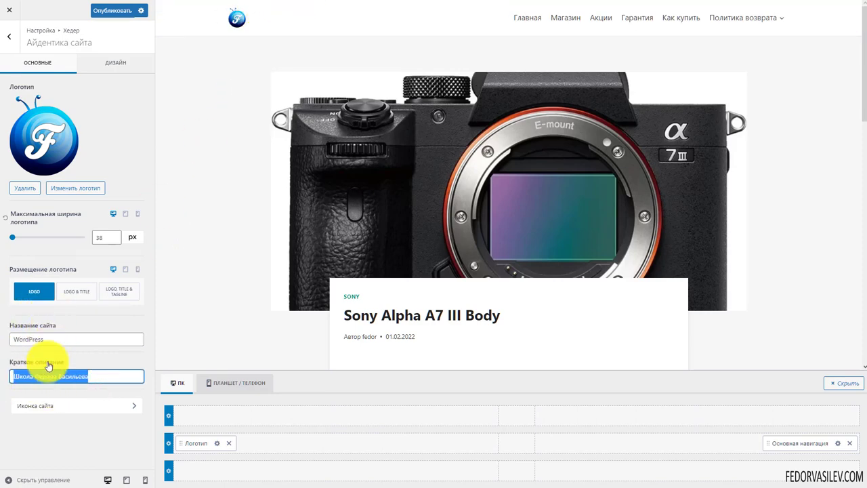
pyautogui.click(55, 337)
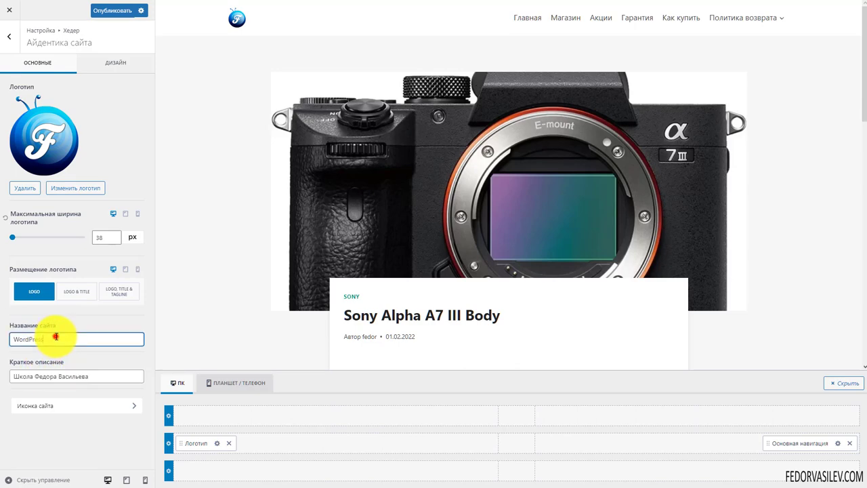
pyautogui.doubleClick(86, 336)
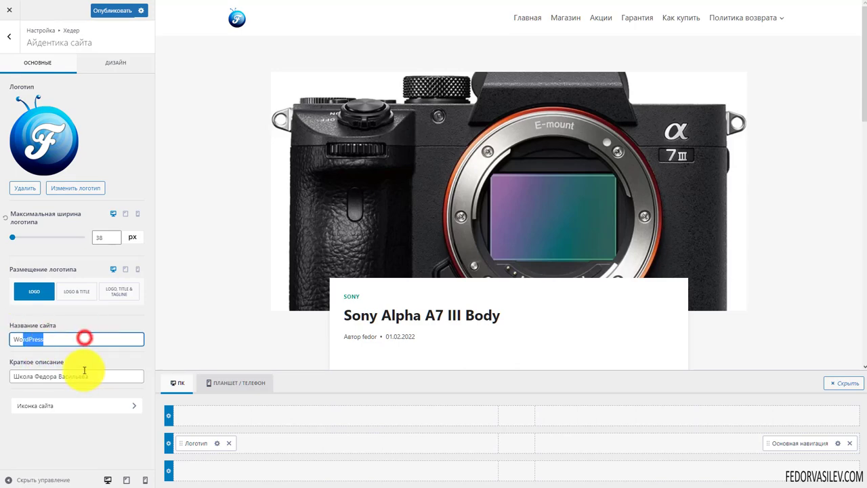
pyautogui.click(97, 374)
pyautogui.tripleClick(109, 376)
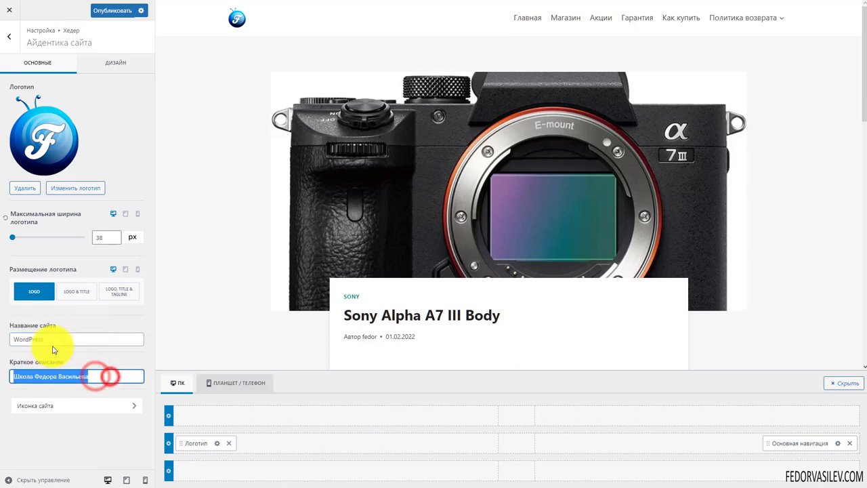
# Step: Set the desktop logo placement to Logo, Title & Tagline and try its arrangements, ending with Top Title - Tagline - Logo
pyautogui.click(109, 291)
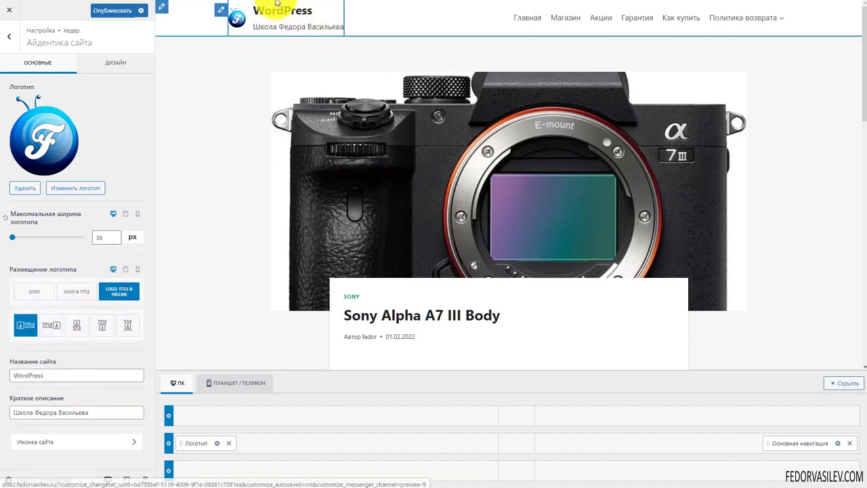
pyautogui.click(52, 327)
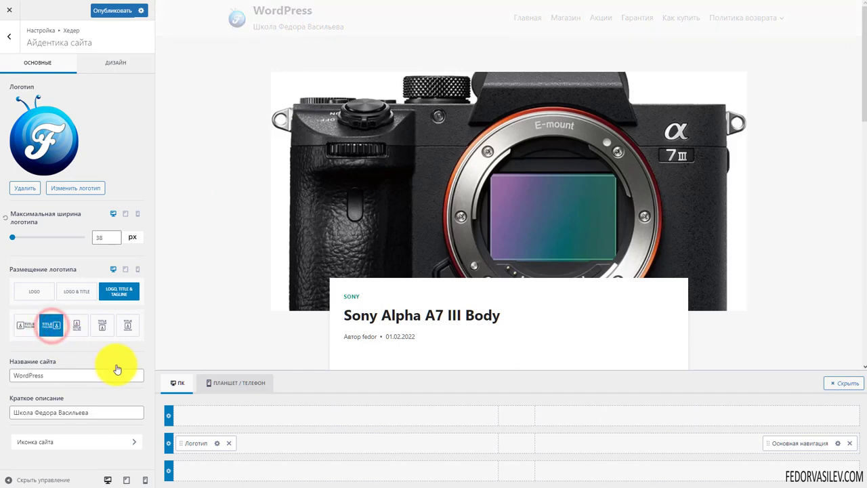
pyautogui.click(80, 327)
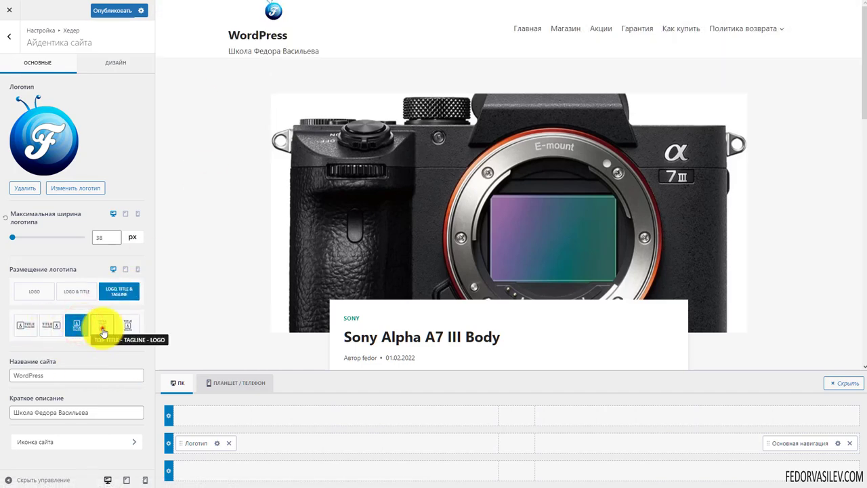
pyautogui.click(103, 329)
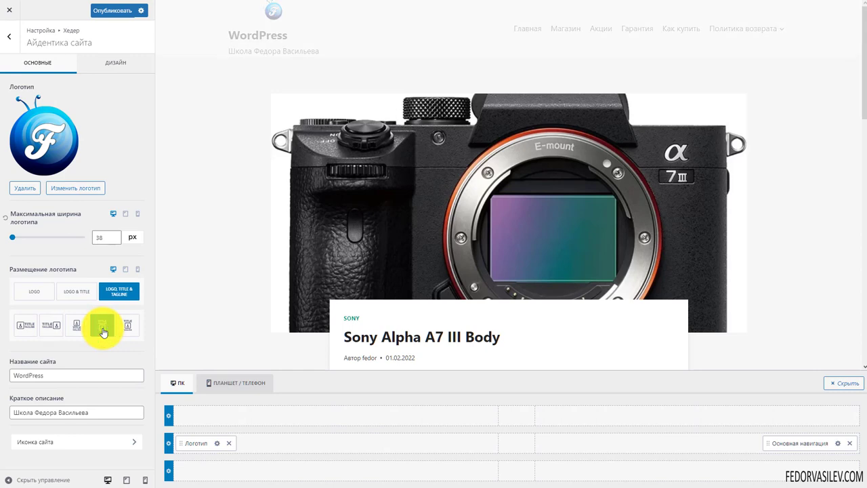
# Step: Try the last title-and-tagline arrangement, set the desktop logo placement to Logo only, and link its inner padding sides at 0 px
pyautogui.click(125, 328)
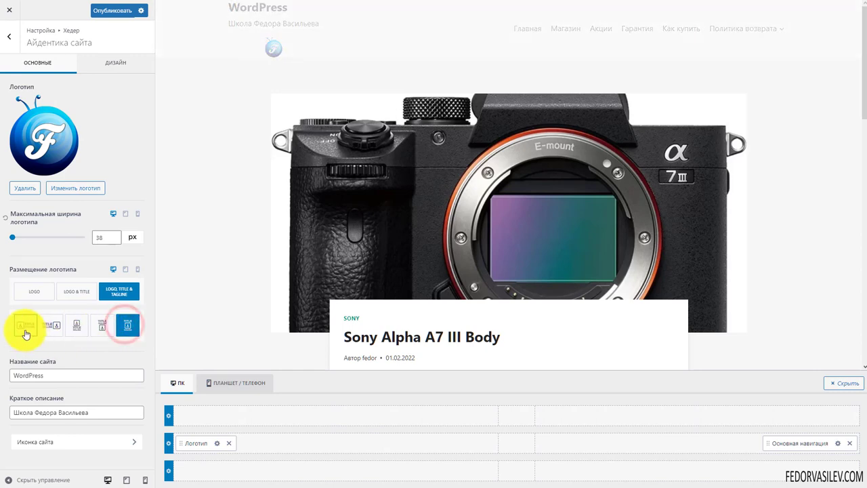
pyautogui.click(34, 292)
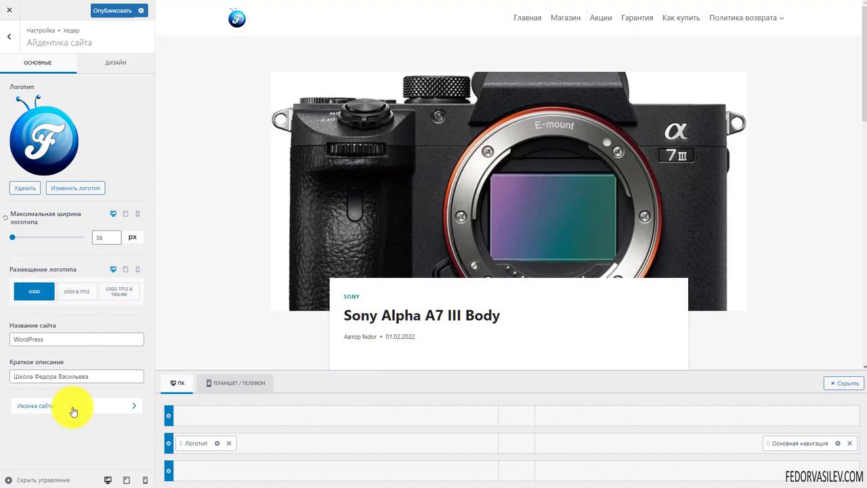
pyautogui.click(112, 69)
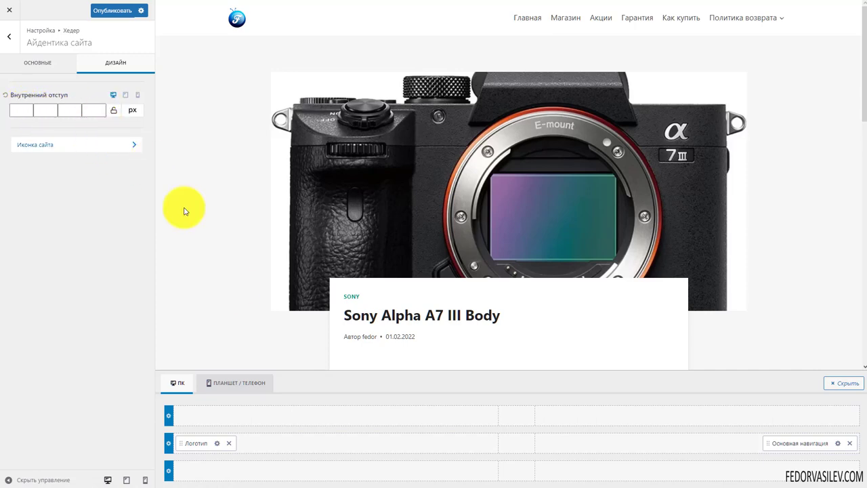
pyautogui.click(113, 110)
pyautogui.click(10, 111)
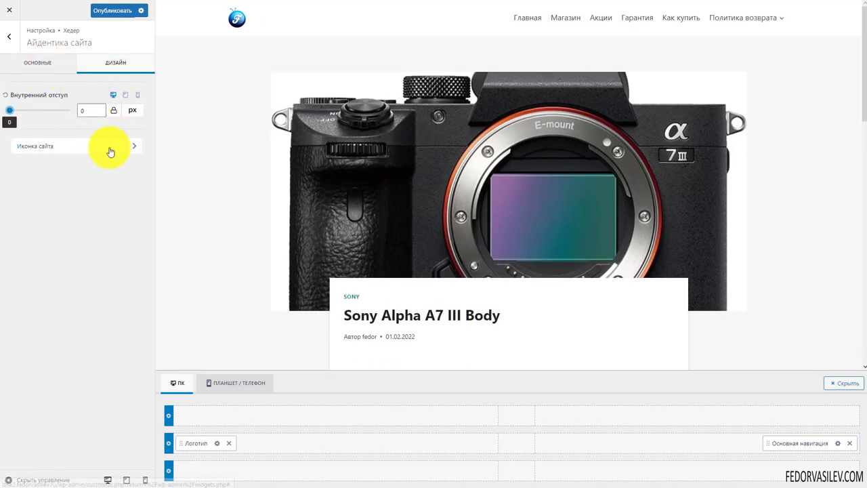
# Step: Set the site icon from the round blue logo image in the media library, crop it to the suggested square, and publish the changes
pyautogui.click(132, 145)
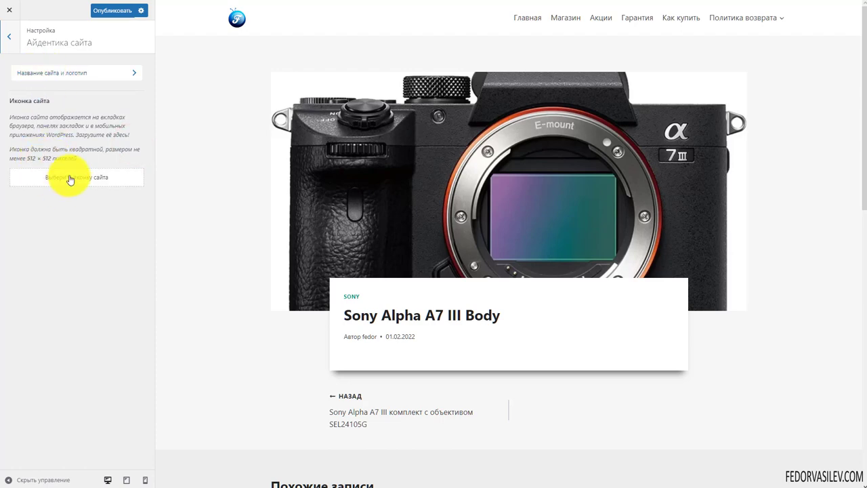
pyautogui.click(70, 179)
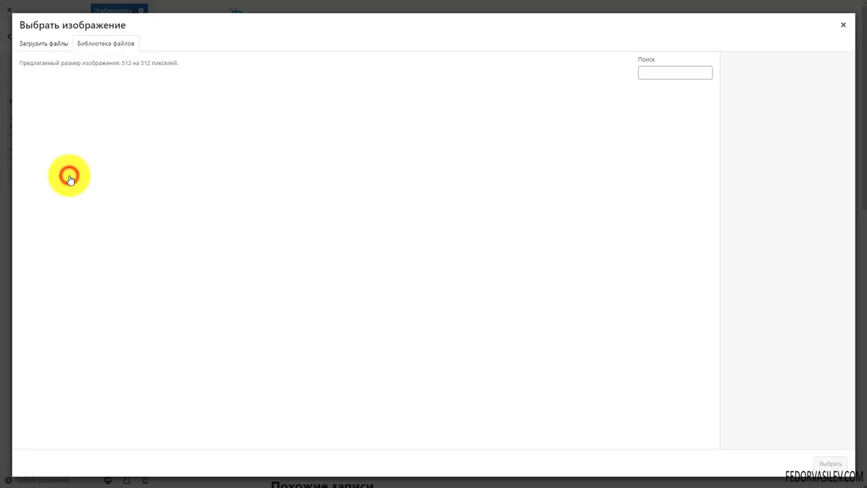
pyautogui.click(78, 122)
pyautogui.click(830, 463)
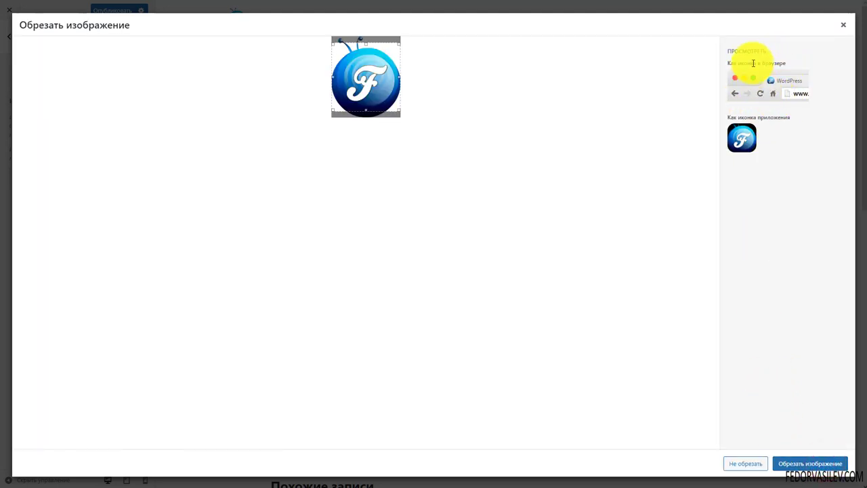
pyautogui.click(811, 463)
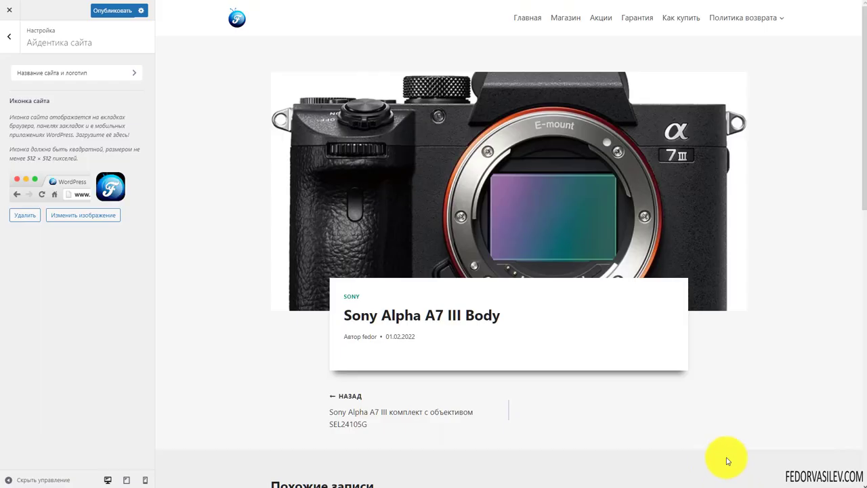
pyautogui.click(113, 14)
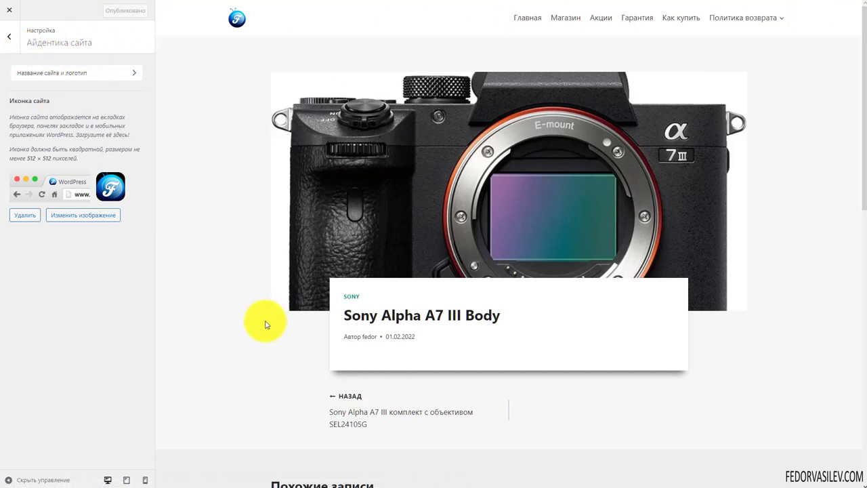
# Step: Try the palette colours 222222 and EEEEEE as the header's desktop background, and reset the background to its default
pyautogui.click(14, 39)
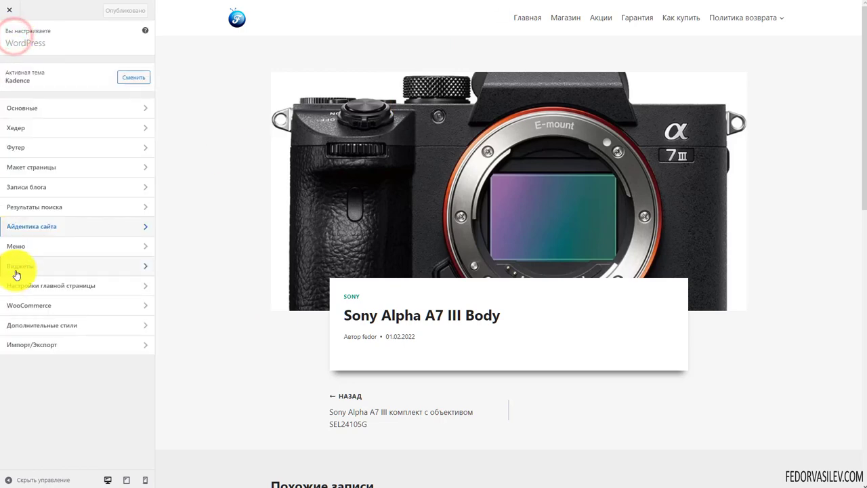
pyautogui.click(35, 127)
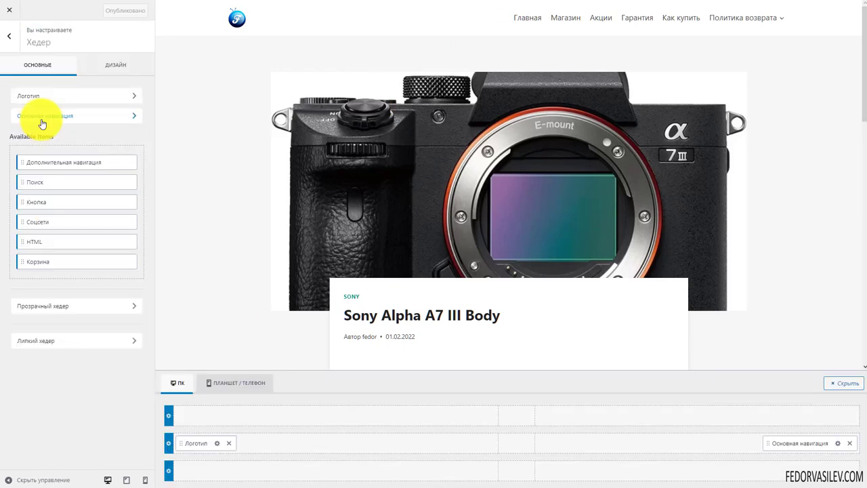
pyautogui.click(119, 63)
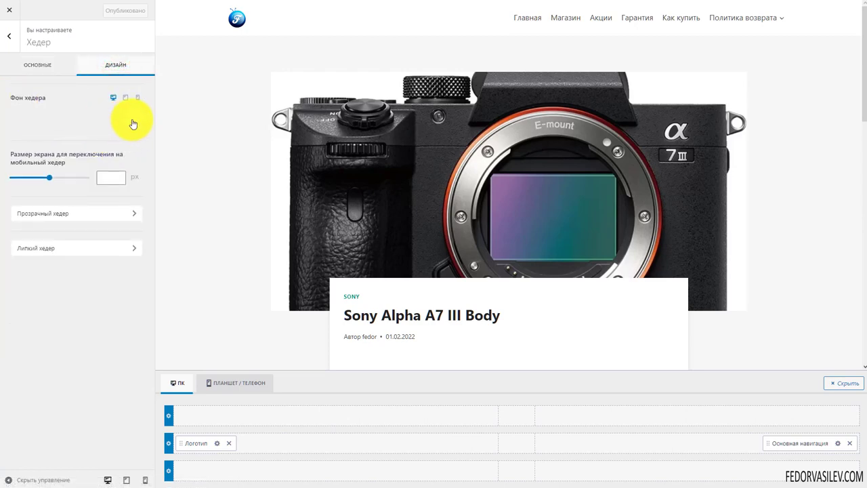
pyautogui.click(132, 118)
pyautogui.click(50, 300)
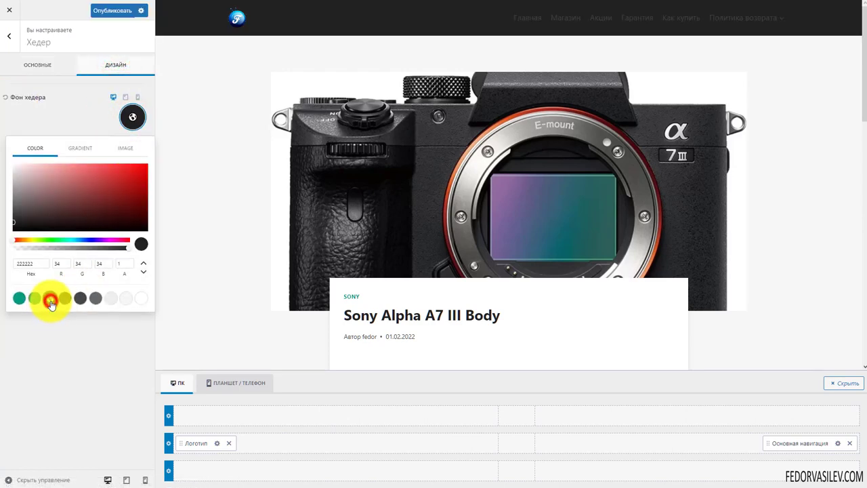
pyautogui.click(106, 299)
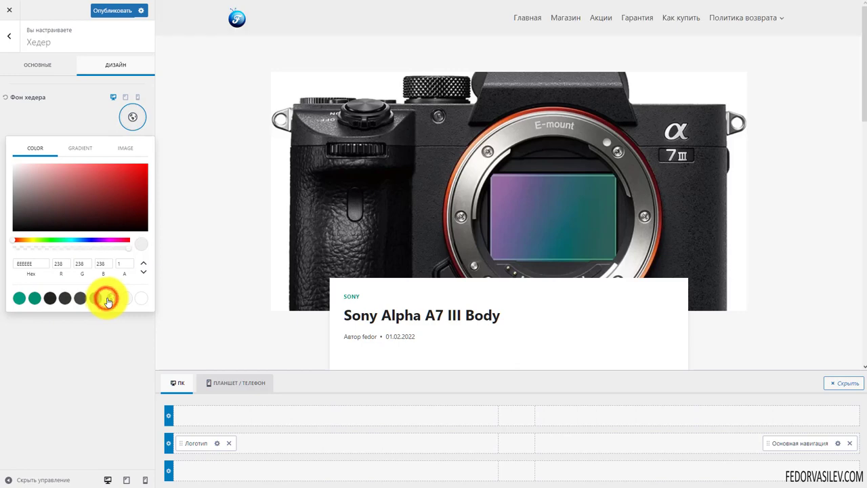
pyautogui.click(82, 122)
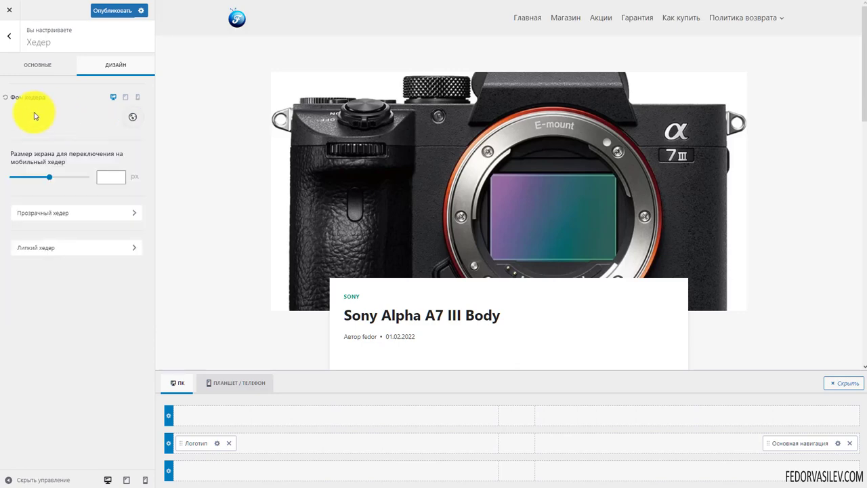
pyautogui.click(6, 97)
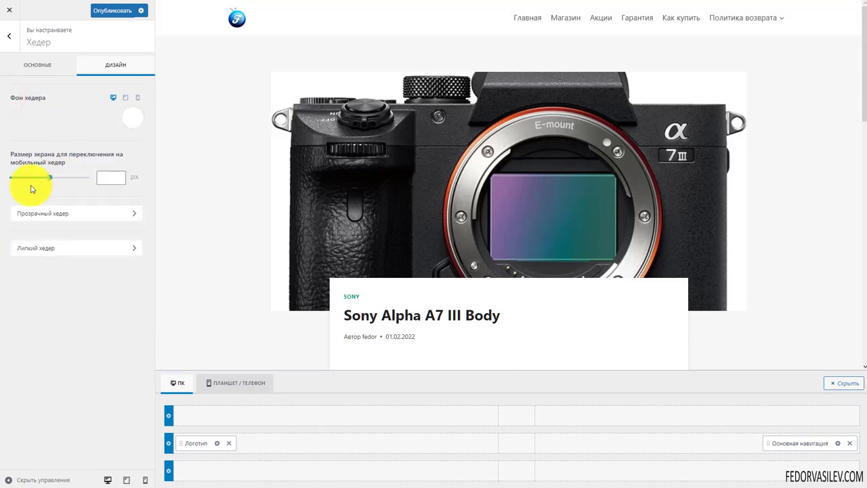
# Step: Enable the transparent header, preview it along the Sony Alpha A7 III Body post, and look over its design settings
pyautogui.click(43, 213)
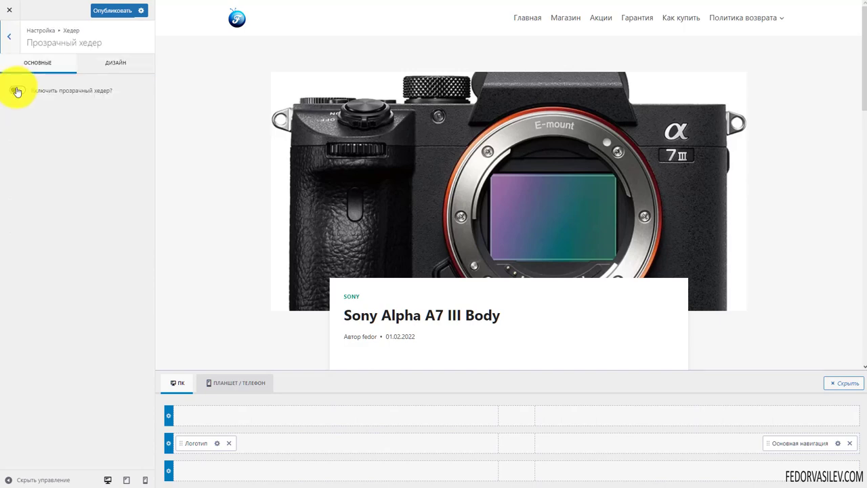
pyautogui.click(23, 91)
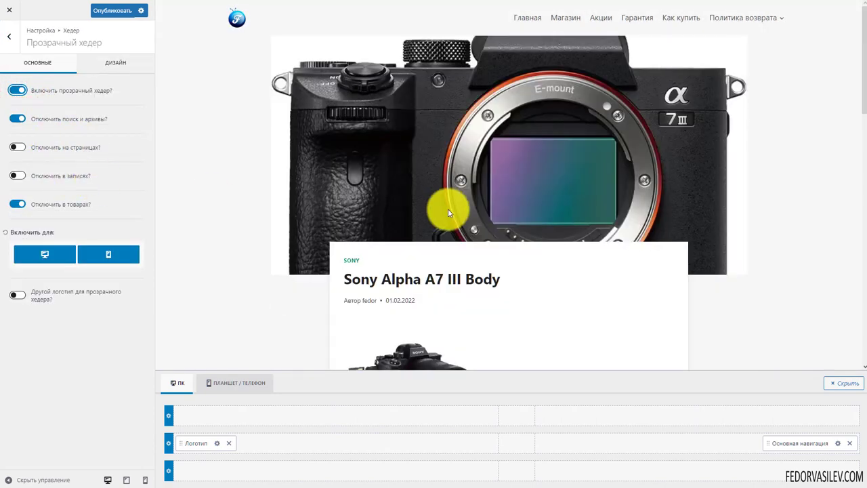
pyautogui.scroll(-8, 447, 207)
pyautogui.scroll(10, 434, 220)
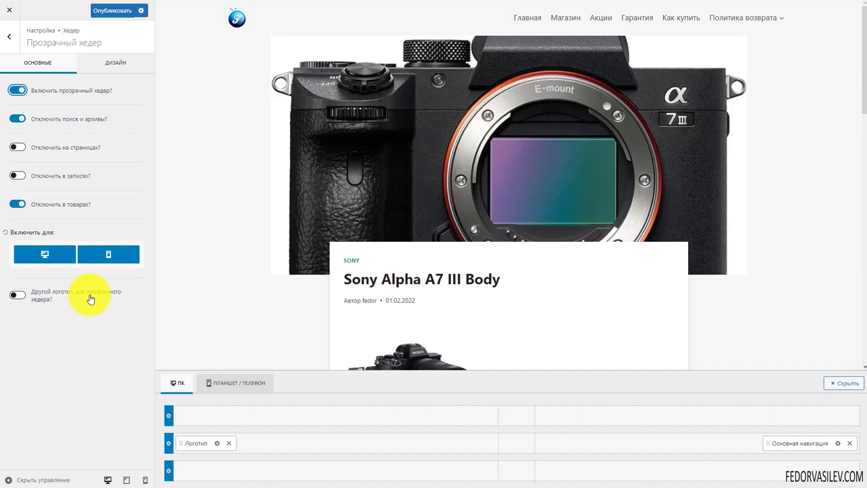
pyautogui.click(97, 61)
pyautogui.click(45, 64)
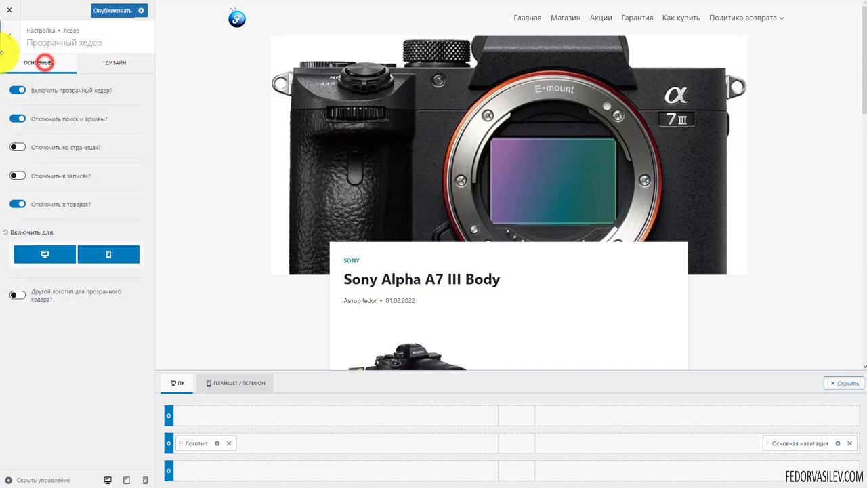
# Step: Set the sticky header to "Да - только основной ряд" and check how it behaves along the post preview
pyautogui.click(7, 45)
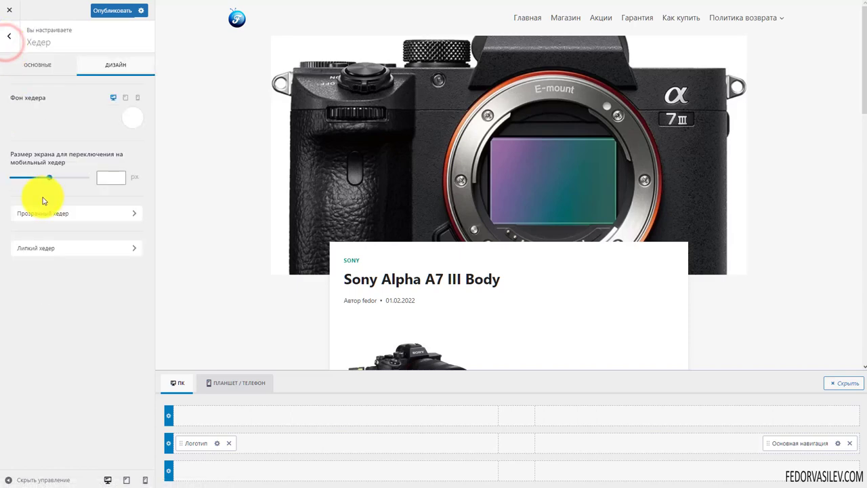
pyautogui.click(63, 252)
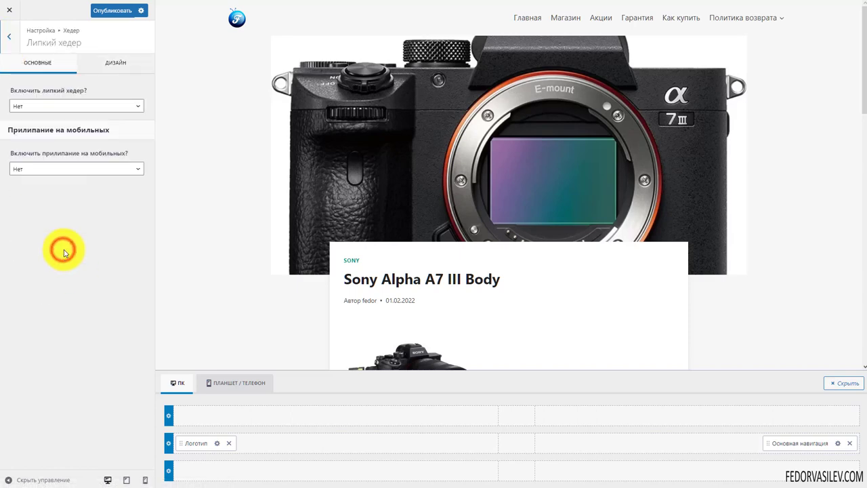
pyautogui.scroll(-5, 266, 187)
pyautogui.scroll(5, 266, 187)
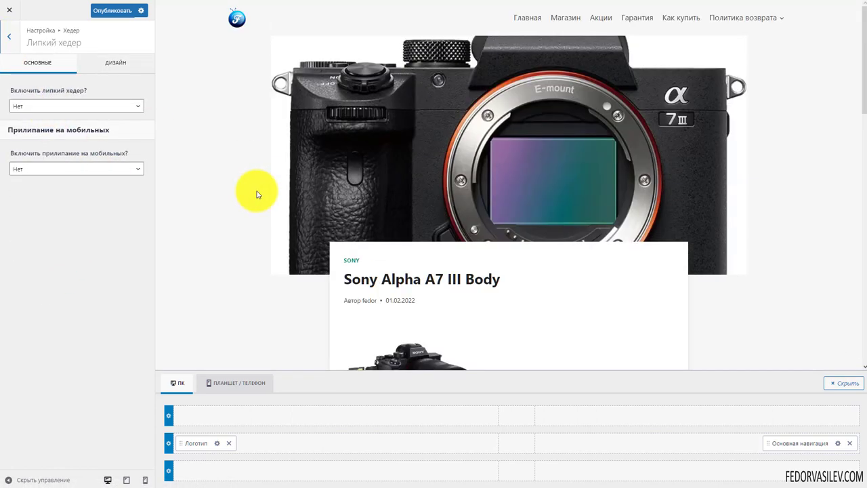
pyautogui.click(73, 107)
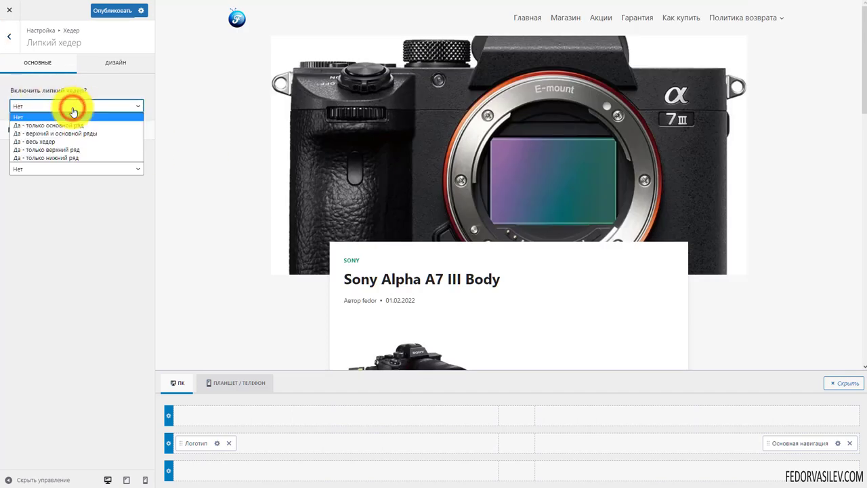
pyautogui.click(73, 110)
pyautogui.click(74, 108)
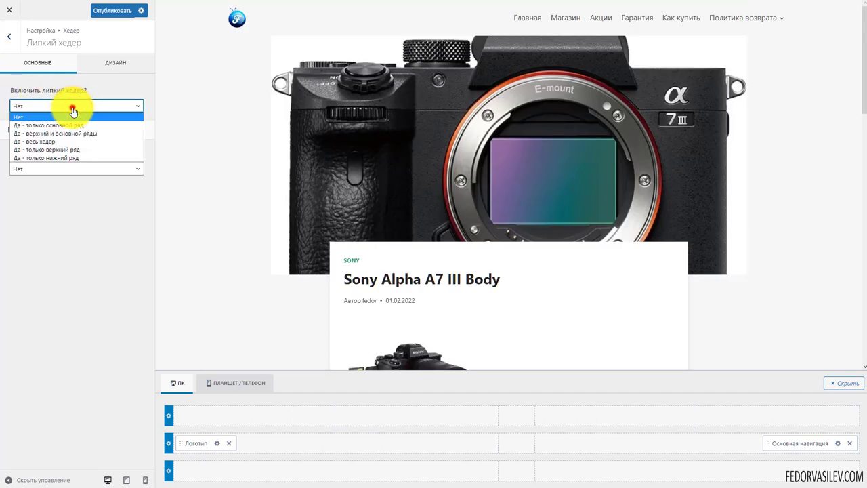
pyautogui.click(103, 127)
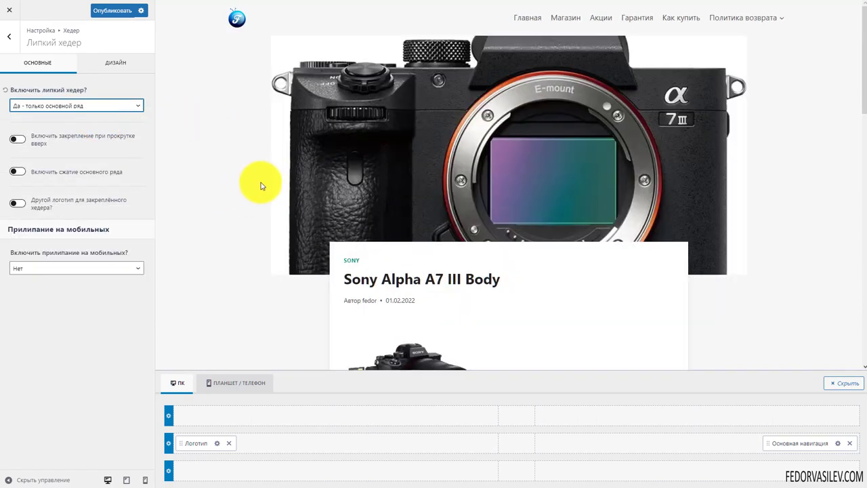
pyautogui.scroll(-10, 262, 181)
pyautogui.scroll(10, 265, 149)
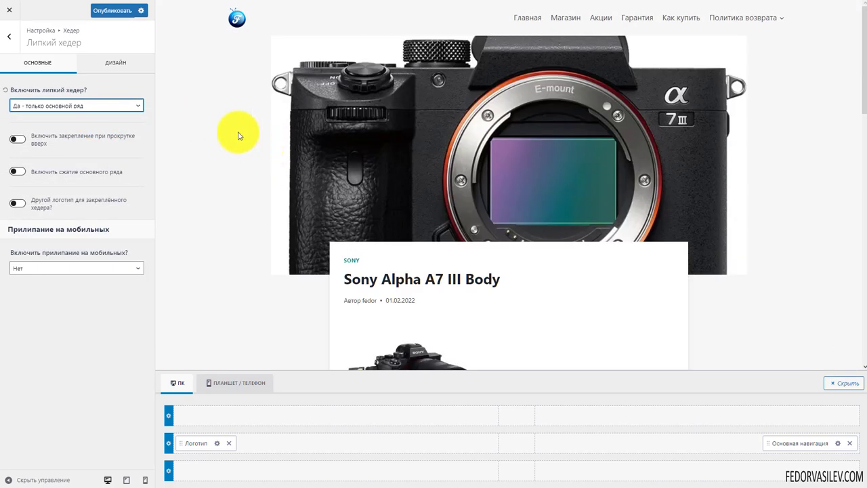
pyautogui.scroll(-10, 237, 133)
pyautogui.scroll(8, 237, 135)
pyautogui.scroll(2, 237, 137)
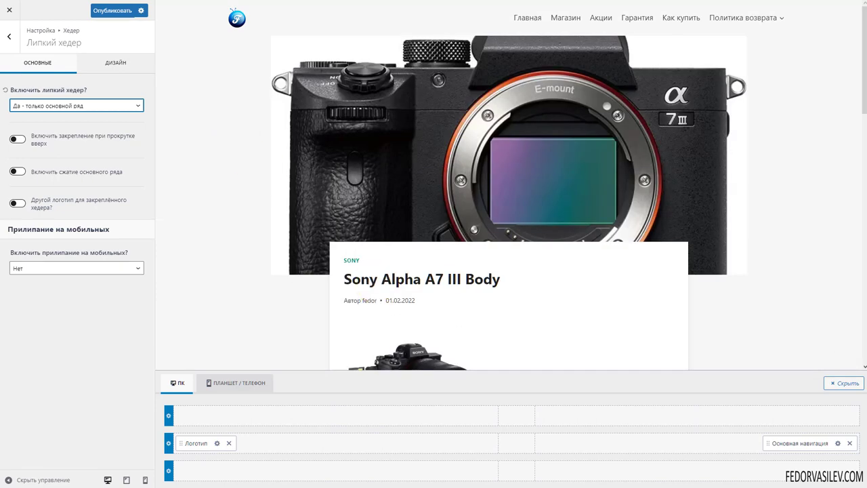
# Step: Enable revealing the sticky header on upward scrolling and test it down to the comment form and back
pyautogui.click(18, 141)
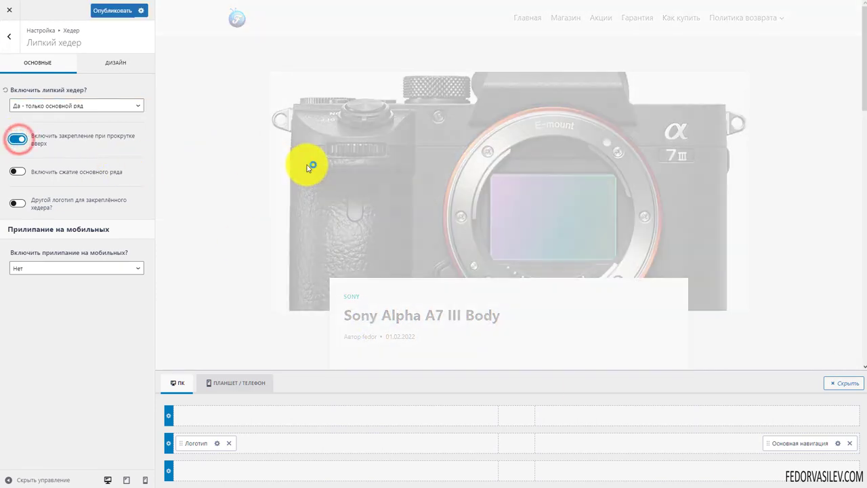
pyautogui.scroll(-7, 519, 170)
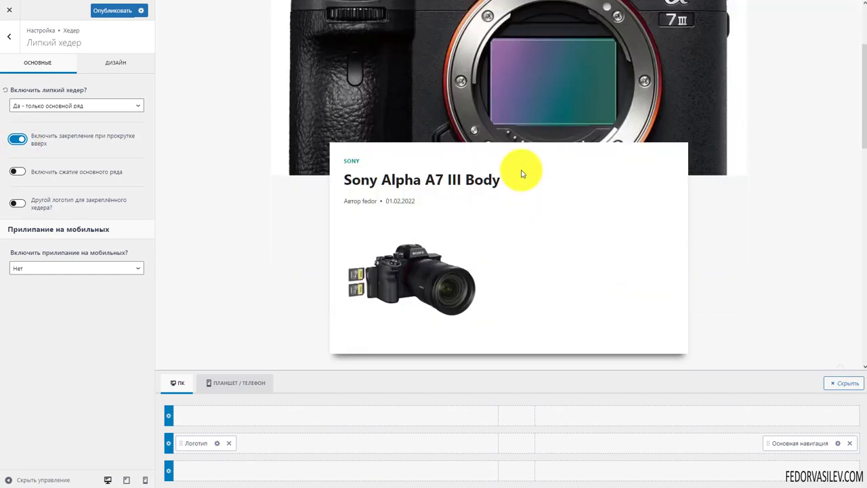
pyautogui.scroll(-2, 520, 178)
pyautogui.scroll(2, 521, 177)
pyautogui.scroll(-6, 521, 177)
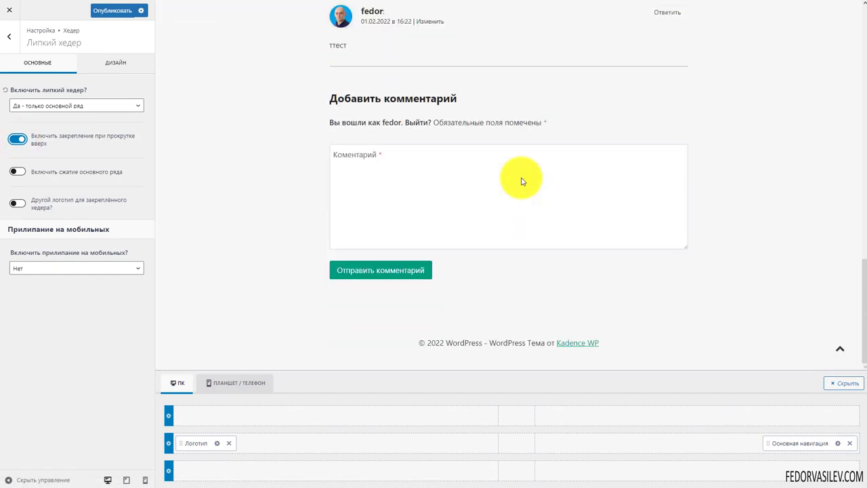
pyautogui.scroll(6, 520, 178)
pyautogui.scroll(10, 522, 181)
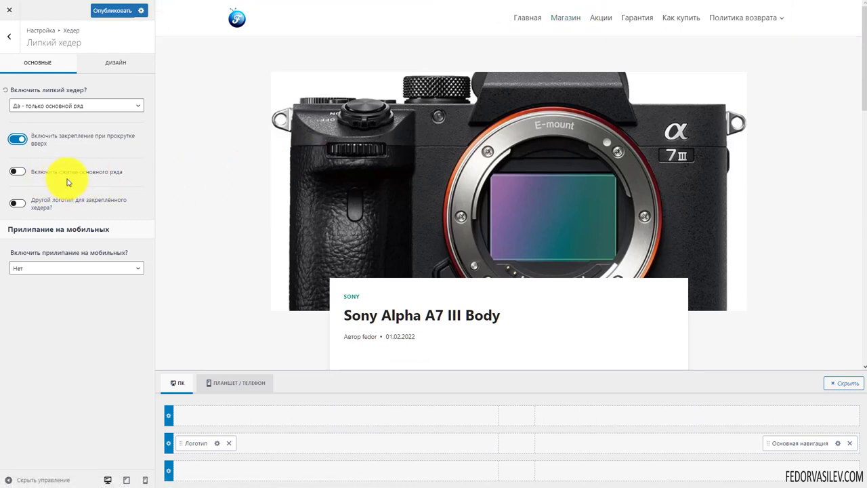
# Step: Enable shrinking of the sticky header's main row and set its shrink height to 251 px
pyautogui.click(17, 172)
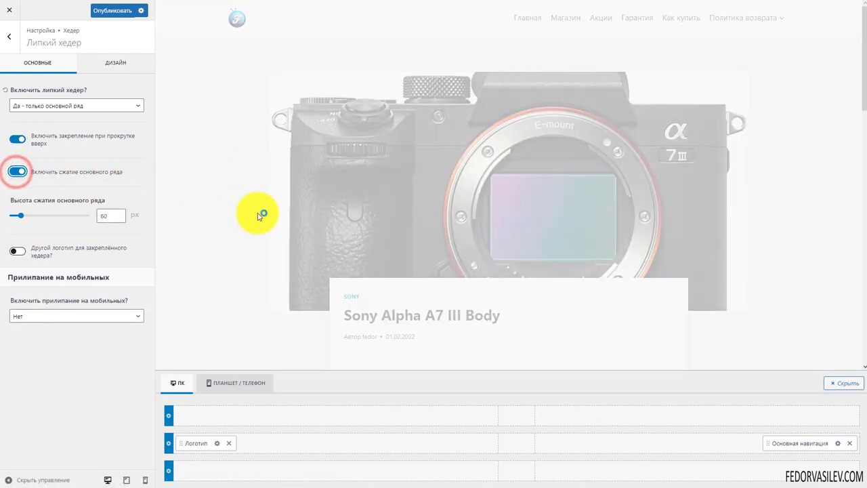
pyautogui.scroll(-5, 304, 226)
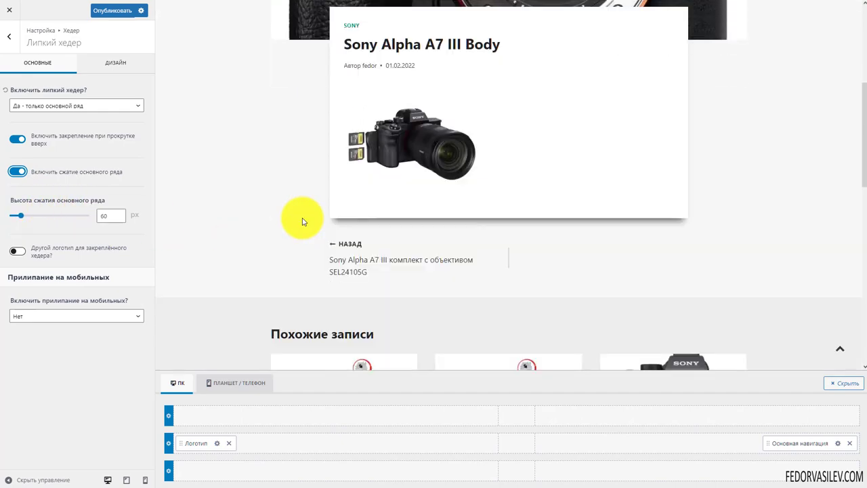
pyautogui.click(59, 215)
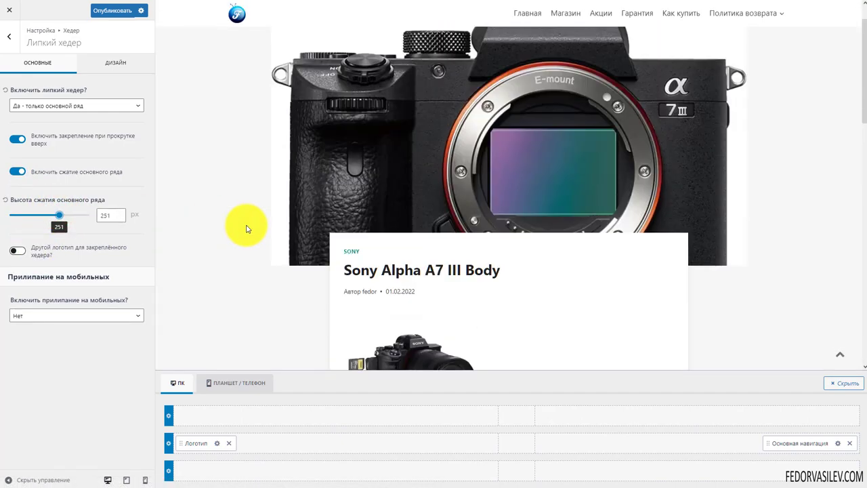
# Step: Turn off sticking on scroll up for the sticky header and test the header's behaviour by scrolling through the preview
pyautogui.scroll(5, 250, 226)
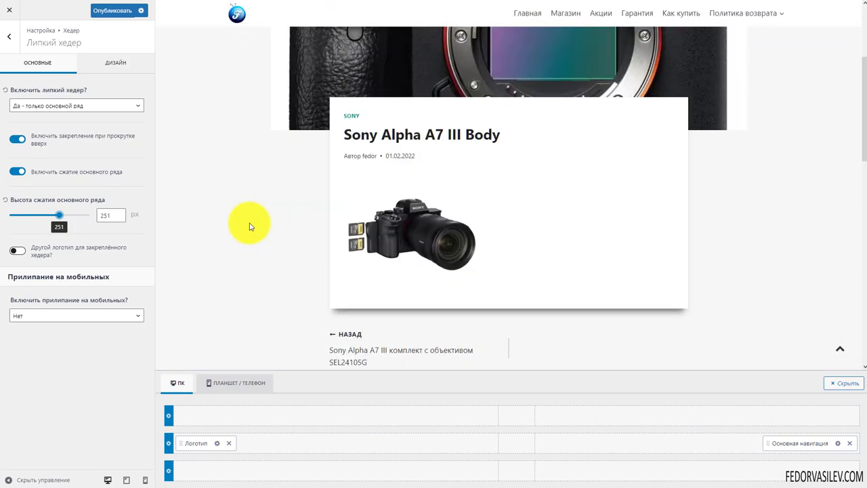
pyautogui.scroll(1, 250, 226)
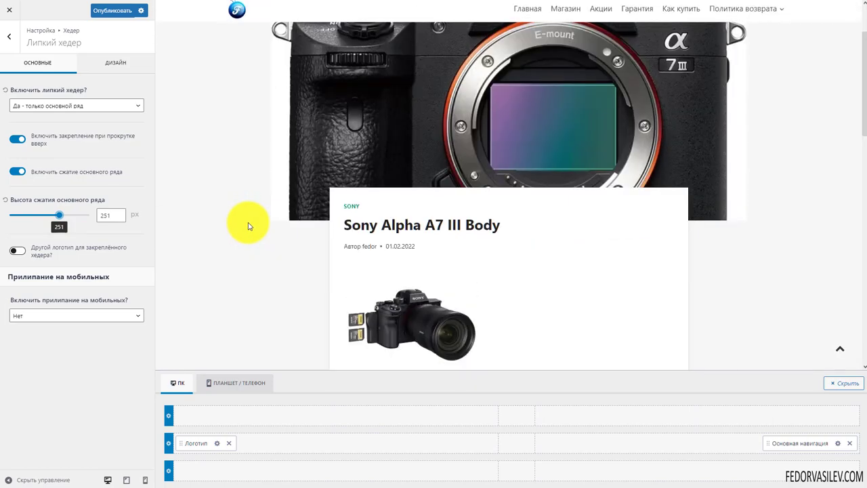
pyautogui.click(17, 139)
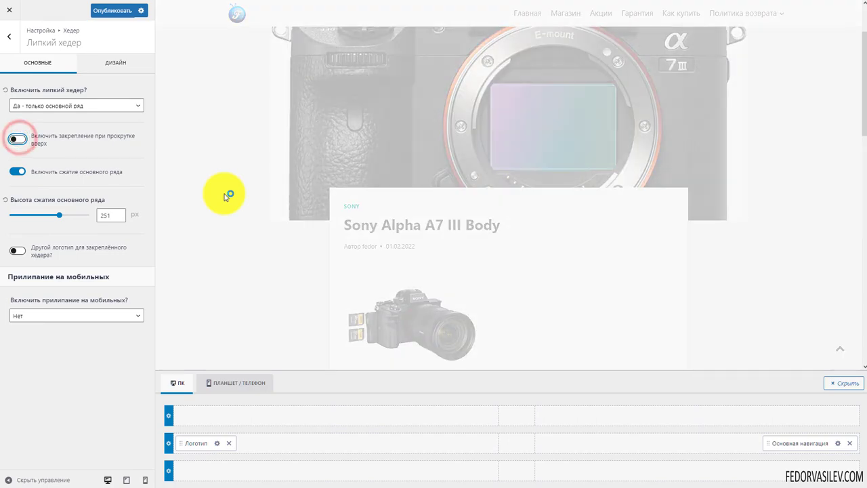
pyautogui.scroll(2, 244, 218)
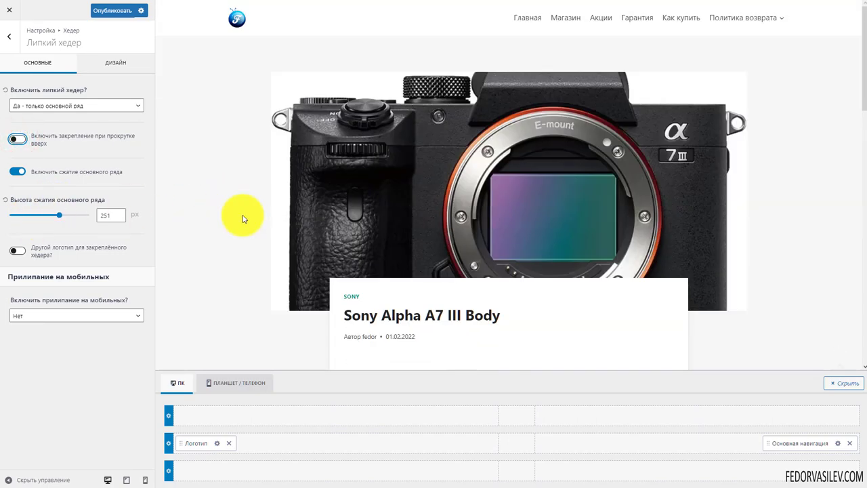
pyautogui.scroll(-6, 244, 218)
pyautogui.scroll(5, 244, 218)
pyautogui.scroll(1, 244, 219)
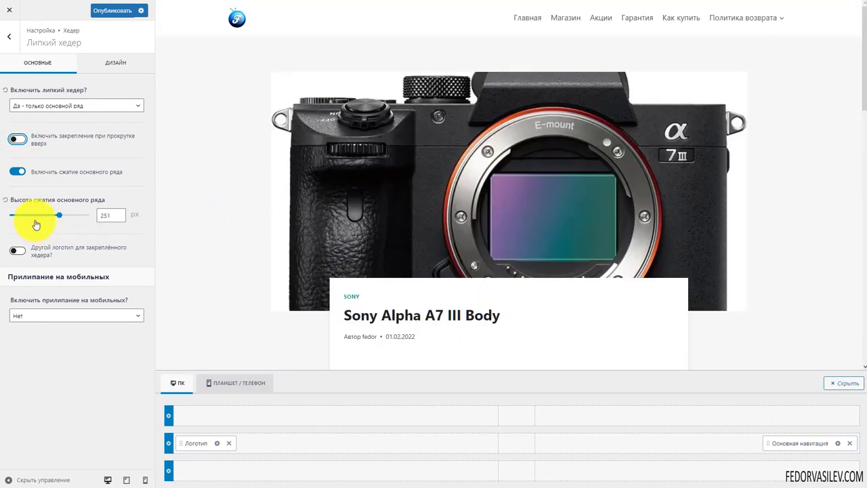
pyautogui.scroll(-10, 217, 216)
pyautogui.scroll(10, 224, 221)
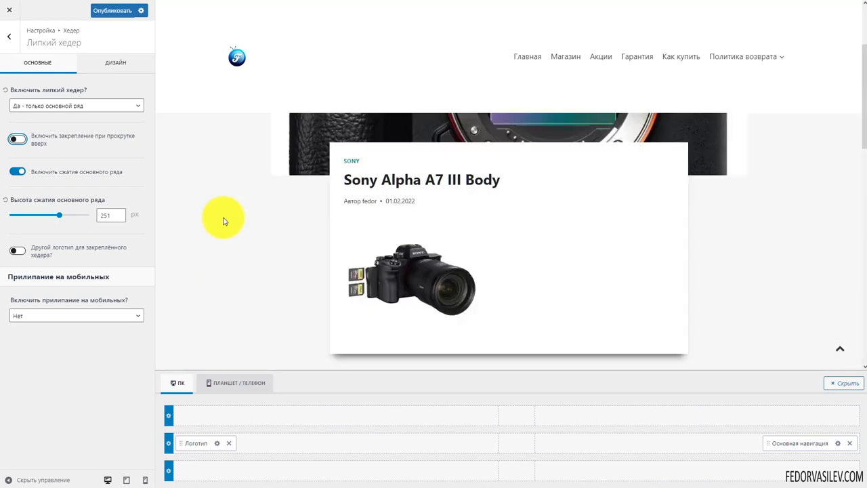
pyautogui.scroll(-7, 207, 154)
pyautogui.scroll(-4, 203, 155)
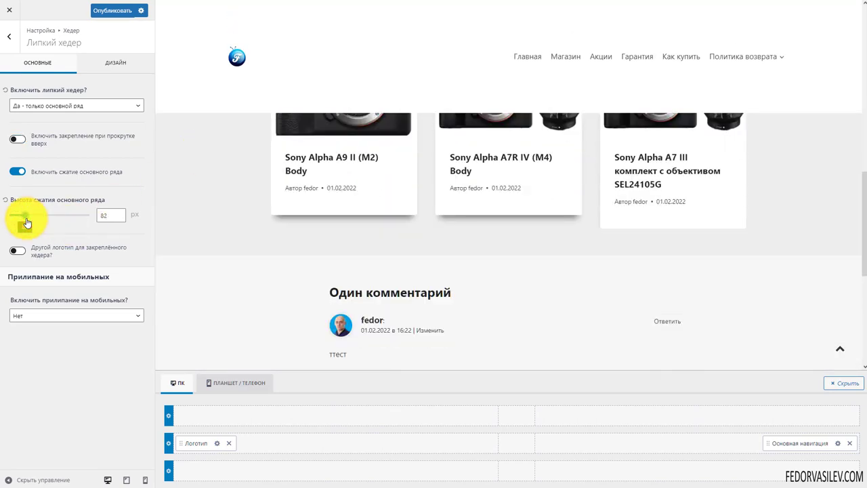
# Step: Reset the main row's shrink height to 60 px and test the shrunken sticky header in the preview
pyautogui.moveTo(27, 222); pyautogui.dragTo(21, 215)
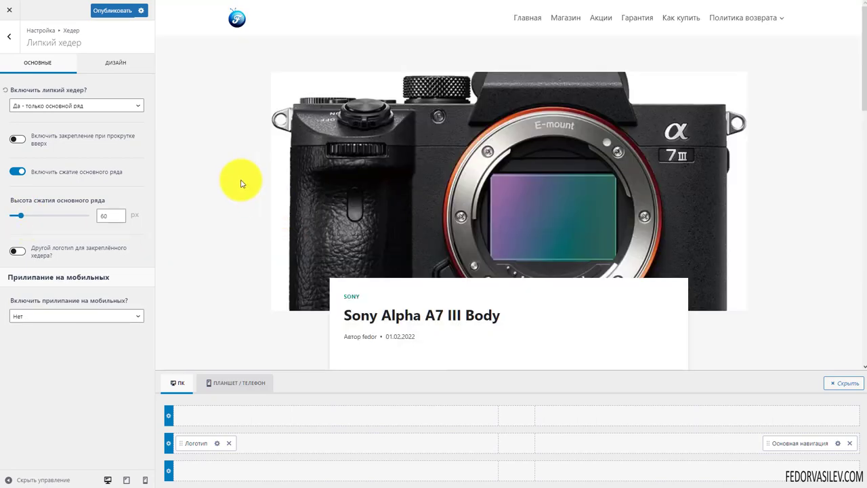
pyautogui.scroll(-3, 242, 184)
pyautogui.scroll(3, 242, 184)
pyautogui.scroll(-4, 242, 184)
pyautogui.scroll(4, 242, 183)
pyautogui.scroll(-3, 242, 184)
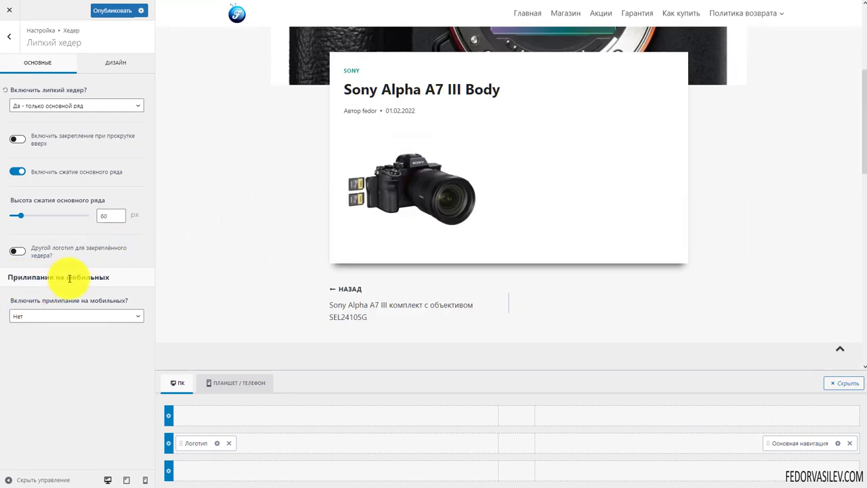
# Step: Review the mobile sticking option, the row choices for the sticky header and its design settings without changing them
pyautogui.click(122, 321)
pyautogui.click(139, 262)
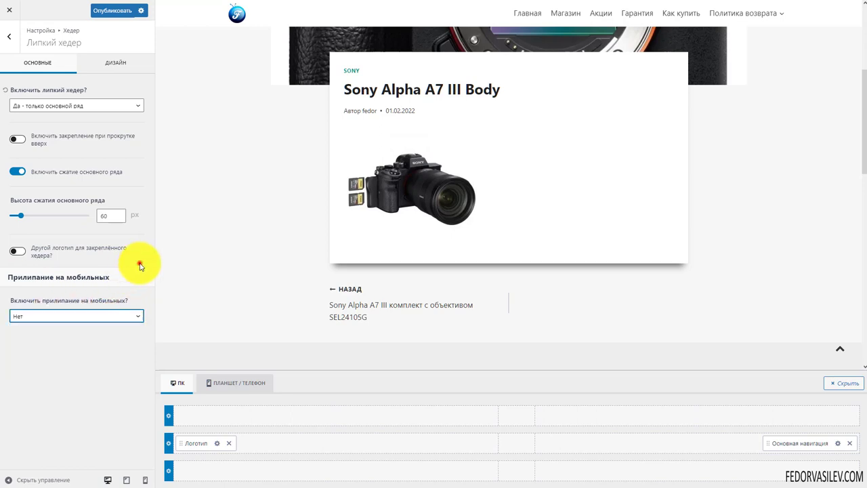
pyautogui.click(71, 105)
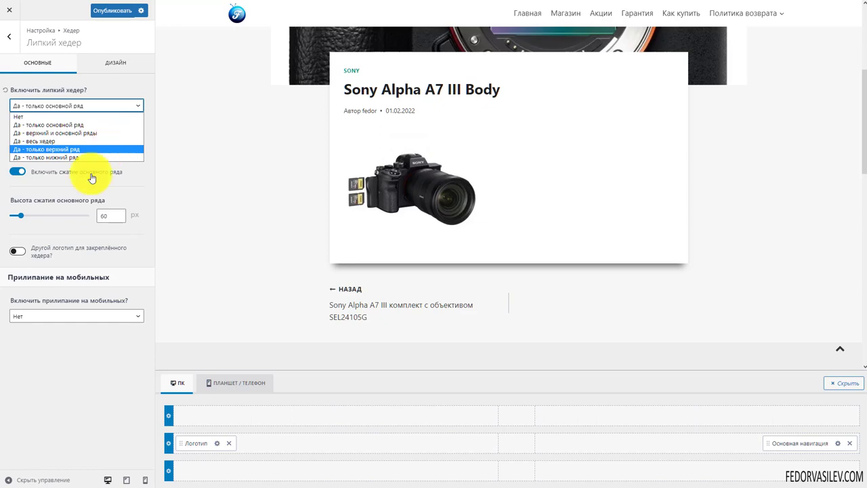
pyautogui.click(111, 108)
pyautogui.click(112, 65)
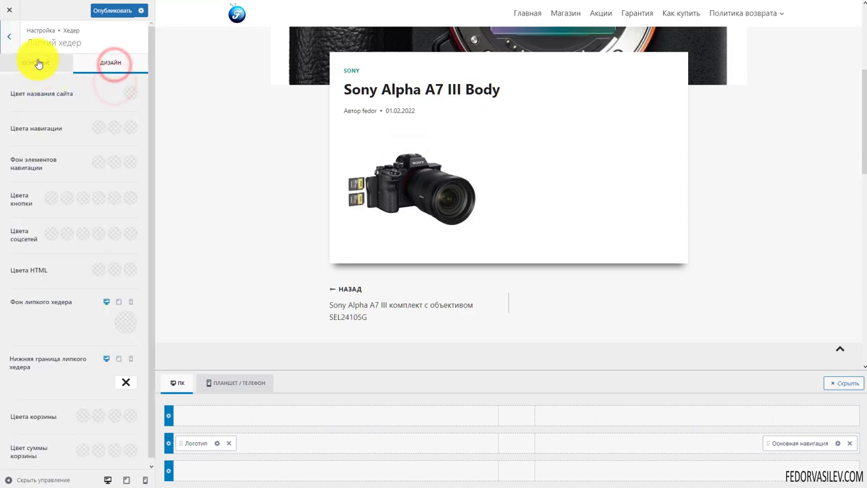
pyautogui.click(35, 63)
pyautogui.scroll(3, 337, 122)
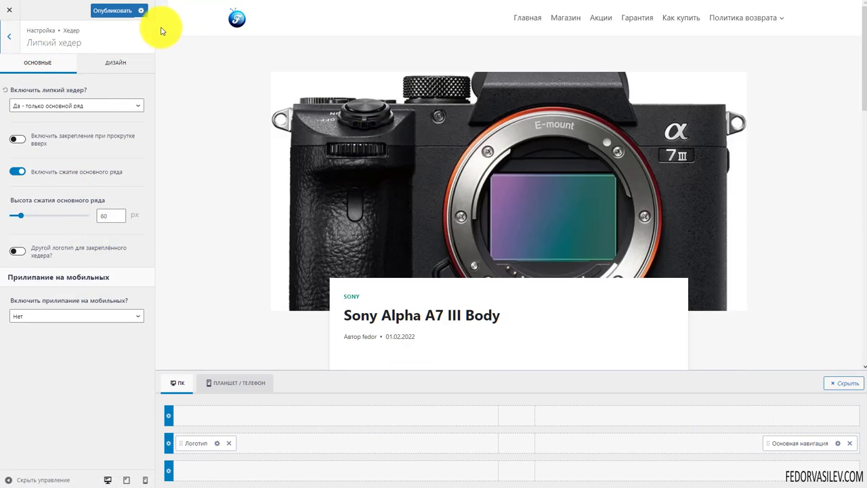
# Step: Publish the sticky header changes and open the header's main navigation settings
pyautogui.click(102, 12)
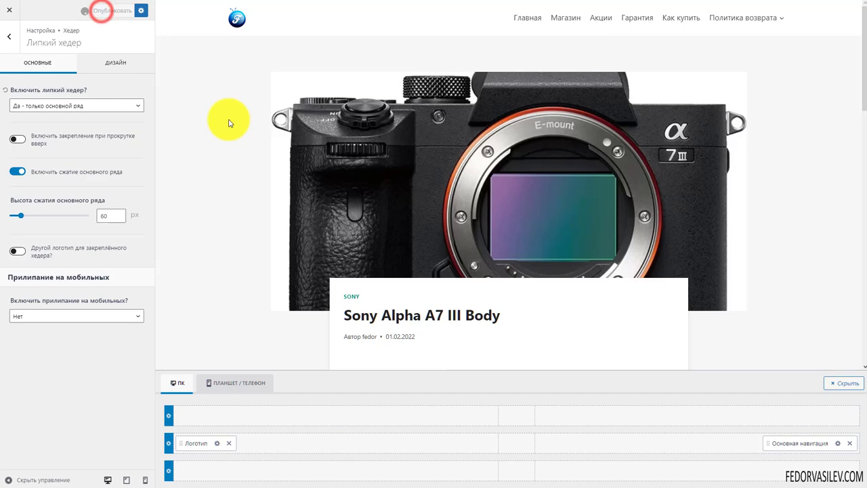
pyautogui.click(9, 40)
pyautogui.click(37, 65)
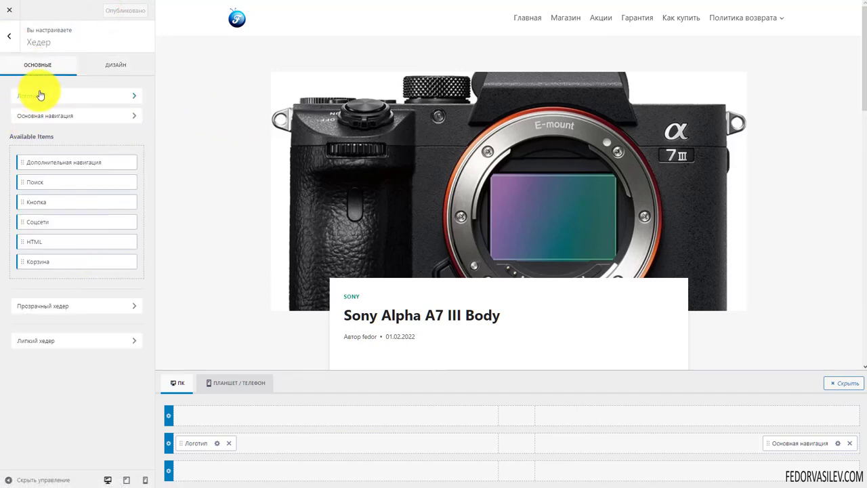
pyautogui.click(71, 117)
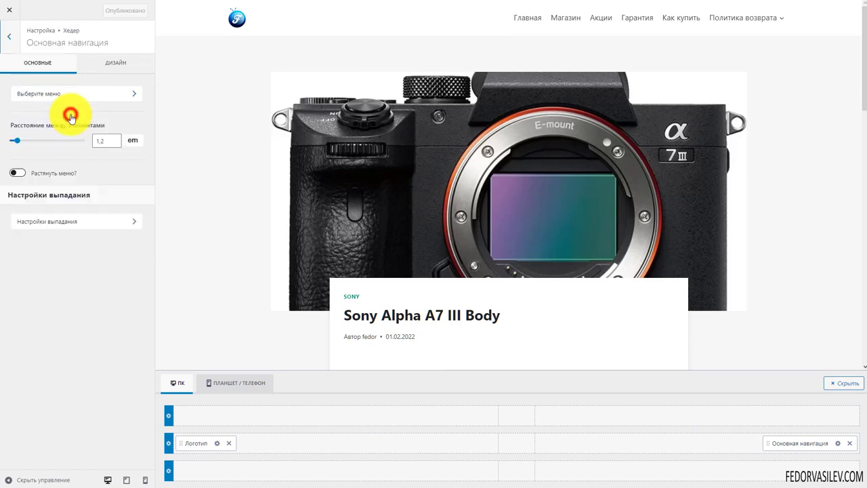
# Step: Examine the menu locations offered for the main navigation, and return to the header's main navigation settings
pyautogui.click(39, 96)
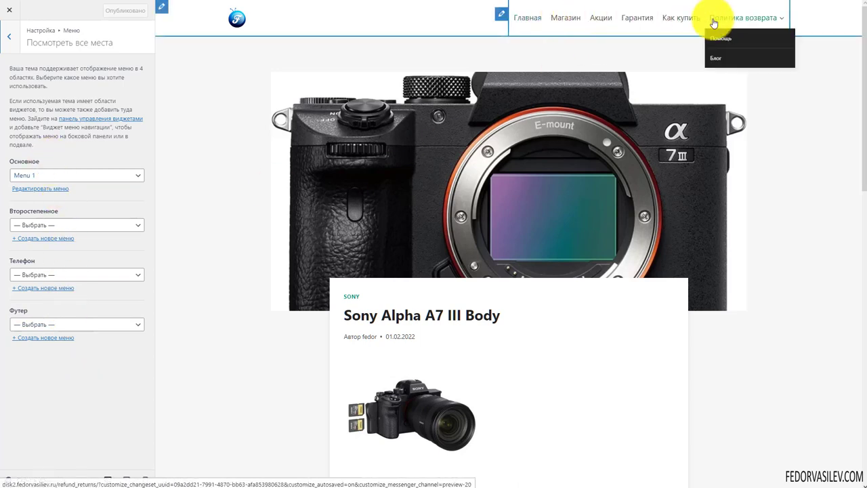
pyautogui.click(9, 37)
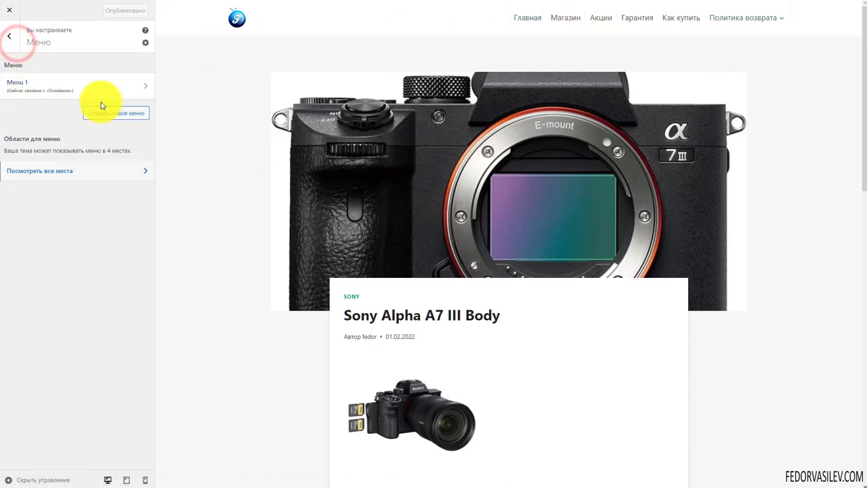
pyautogui.click(57, 182)
pyautogui.click(8, 48)
pyautogui.click(16, 40)
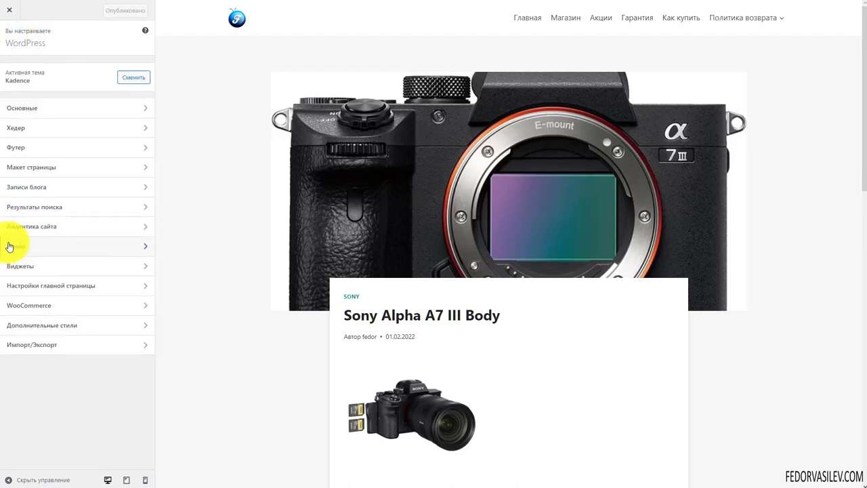
pyautogui.click(21, 149)
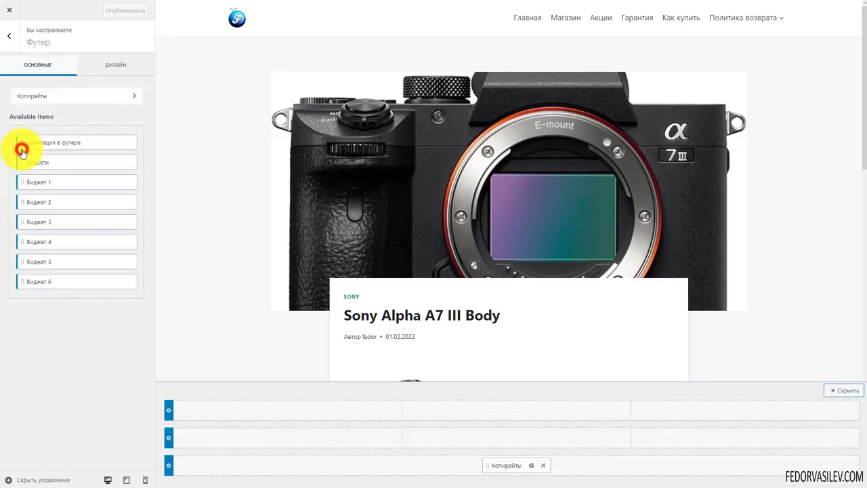
pyautogui.click(55, 120)
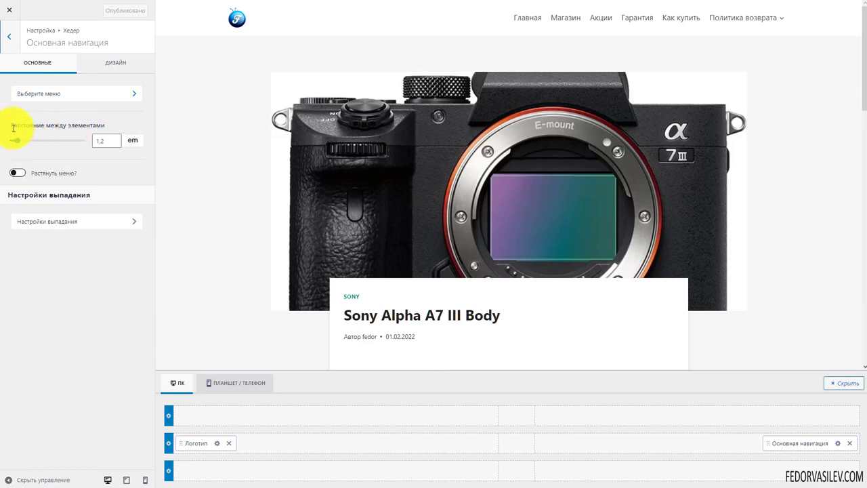
# Step: Try a spacing of 2.96 em between the main navigation items and reset it to the default 1.2 em
pyautogui.moveTo(21, 143)
pyautogui.mouseDown()
pyautogui.moveTo(54, 144)
pyautogui.moveTo(32, 145)
pyautogui.mouseUp()
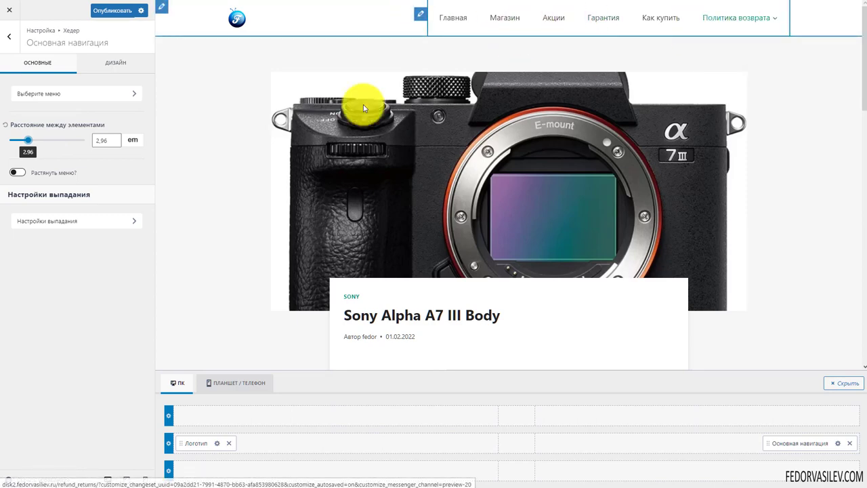
pyautogui.moveTo(28, 142)
pyautogui.mouseDown()
pyautogui.moveTo(58, 152)
pyautogui.moveTo(18, 149)
pyautogui.mouseUp()
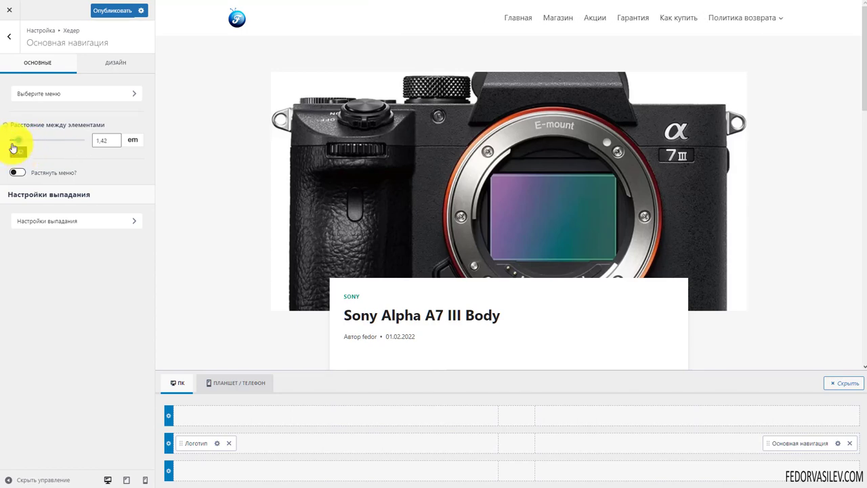
pyautogui.moveTo(12, 148); pyautogui.dragTo(6, 124)
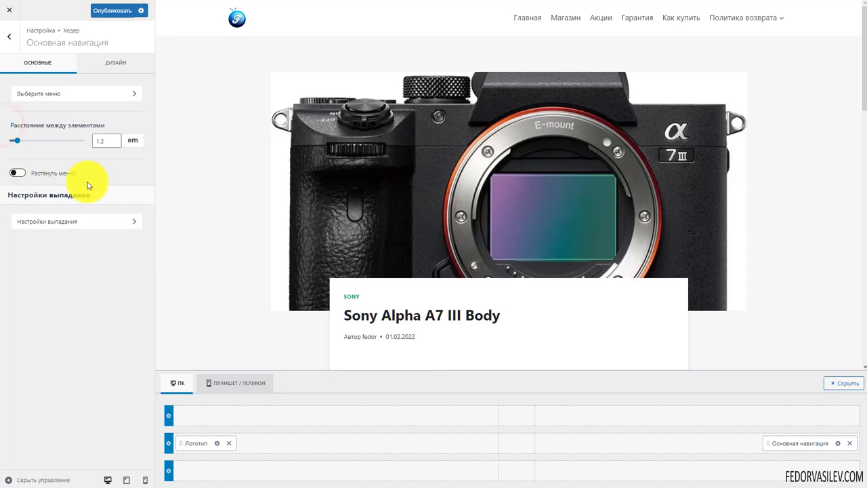
# Step: Try stretching the main navigation with filled and centred items, and turn the stretching back off
pyautogui.click(17, 173)
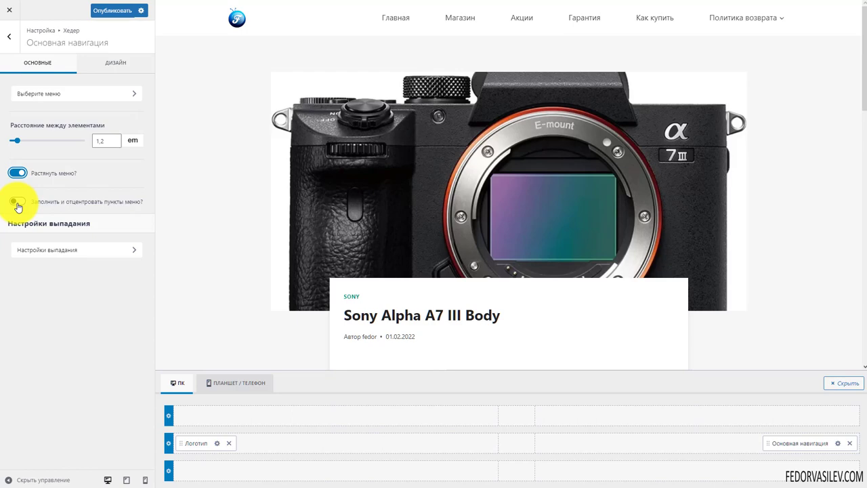
pyautogui.click(12, 202)
pyautogui.click(18, 173)
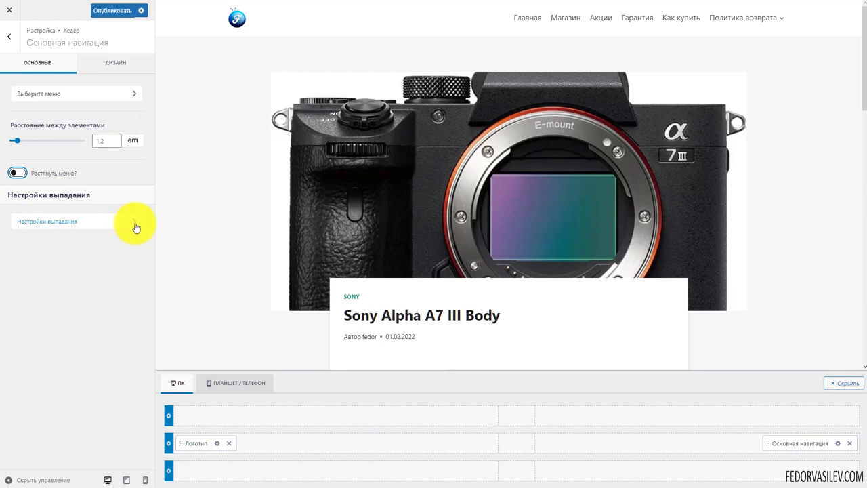
# Step: Compare the dropdown menu's Fade, Fade Up and Fade Down reveal animations in the preview, and keep Fade Up
pyautogui.click(135, 226)
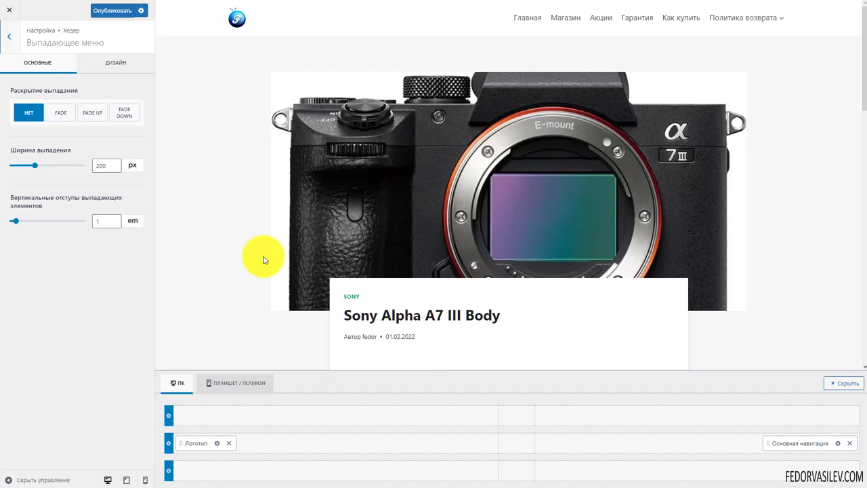
pyautogui.moveTo(726, 22)
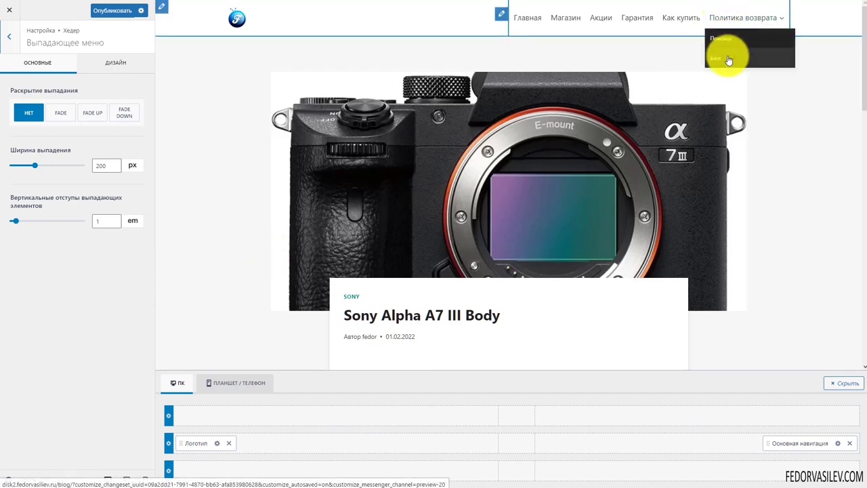
pyautogui.click(61, 112)
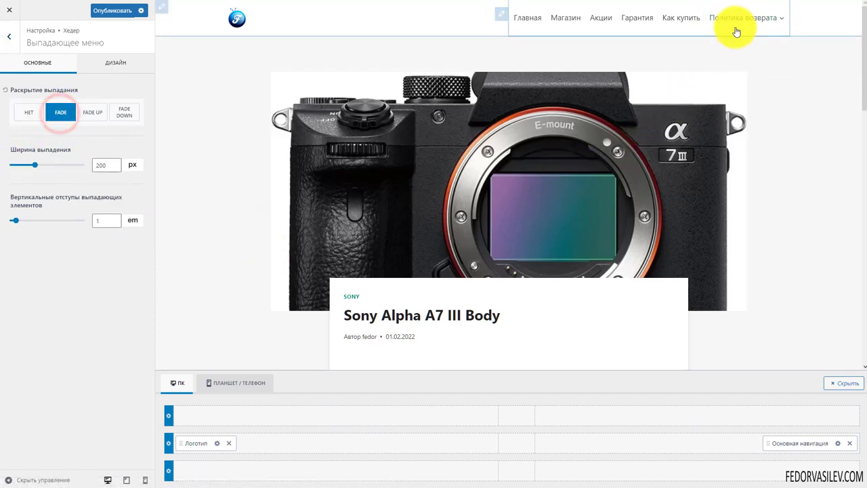
pyautogui.click(92, 113)
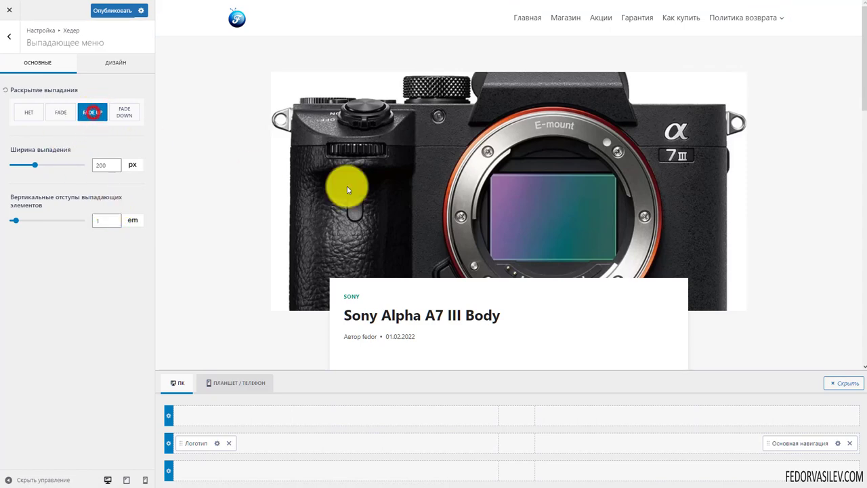
pyautogui.moveTo(728, 20)
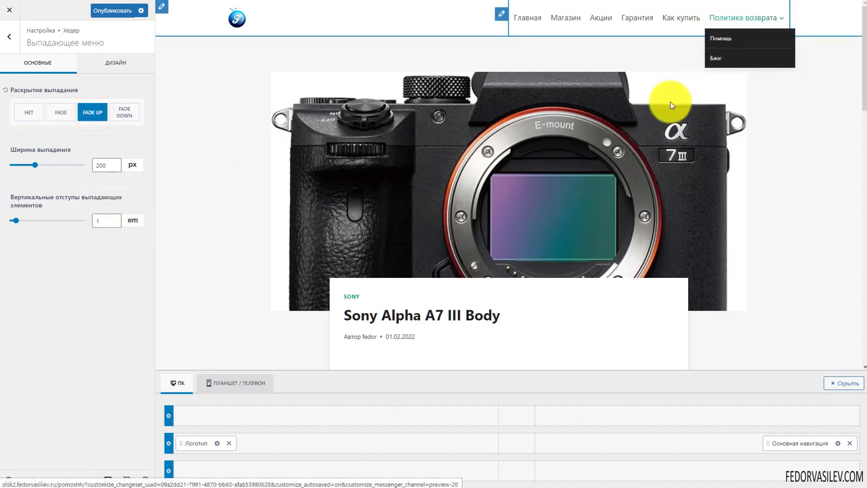
pyautogui.click(124, 113)
pyautogui.moveTo(723, 53)
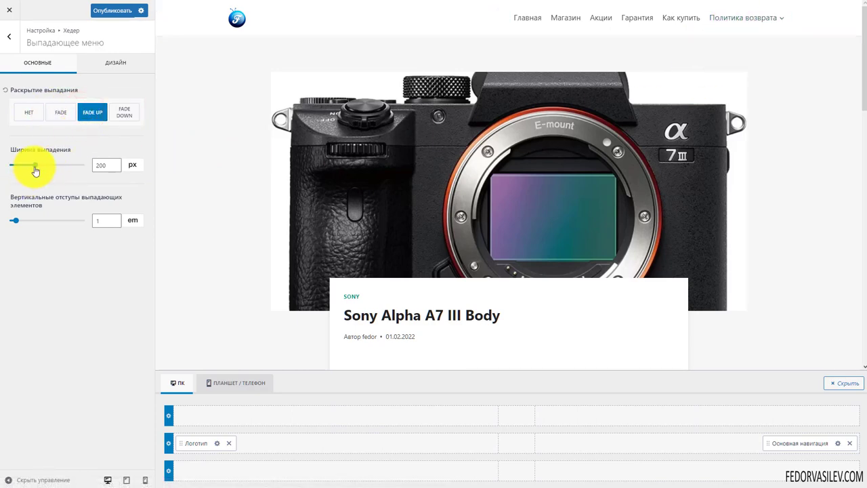
# Step: Try a wider dropdown and a vertical item spacing of 3.58 em, checking the submenu in the preview
pyautogui.moveTo(35, 166); pyautogui.dragTo(53, 168)
pyautogui.moveTo(769, 17)
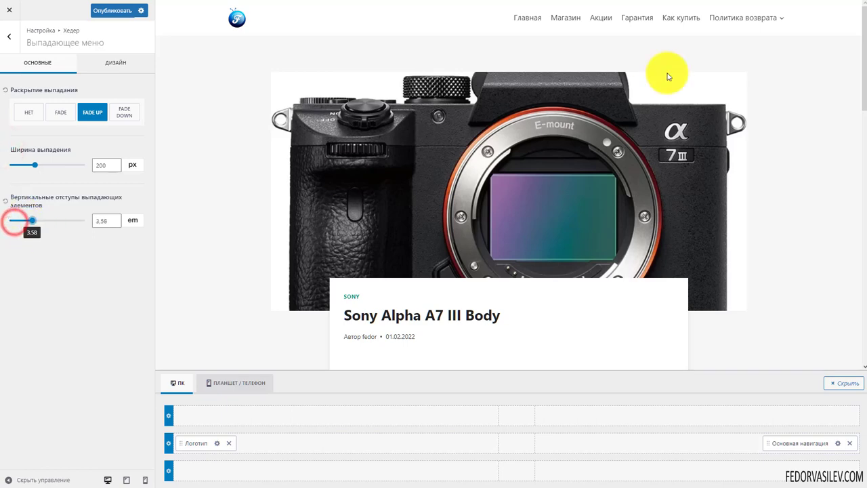
pyautogui.moveTo(722, 23)
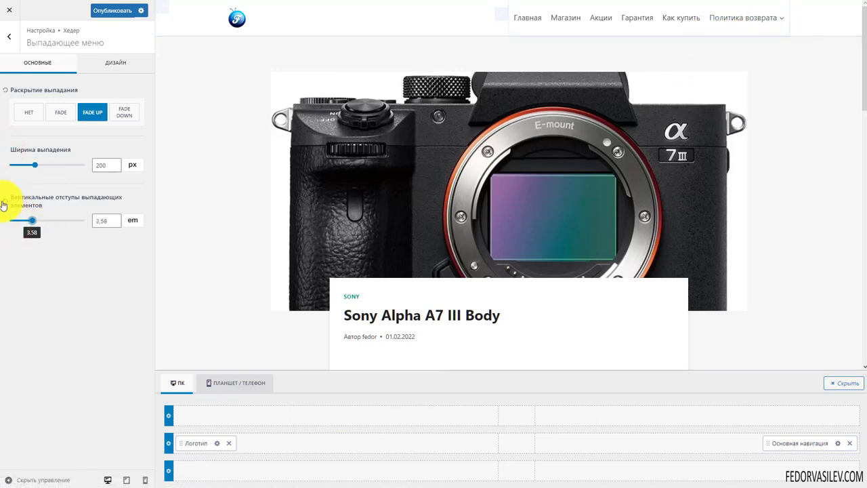
# Step: Set the dropdown menu's initial background to the light palette colour EDF2F7, checking the submenu in the preview
pyautogui.click(115, 63)
pyautogui.moveTo(740, 25)
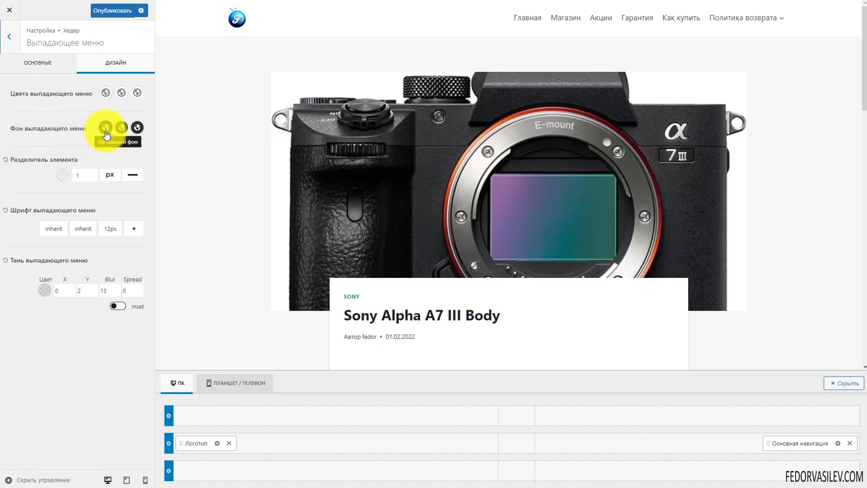
pyautogui.click(106, 130)
pyautogui.click(106, 130)
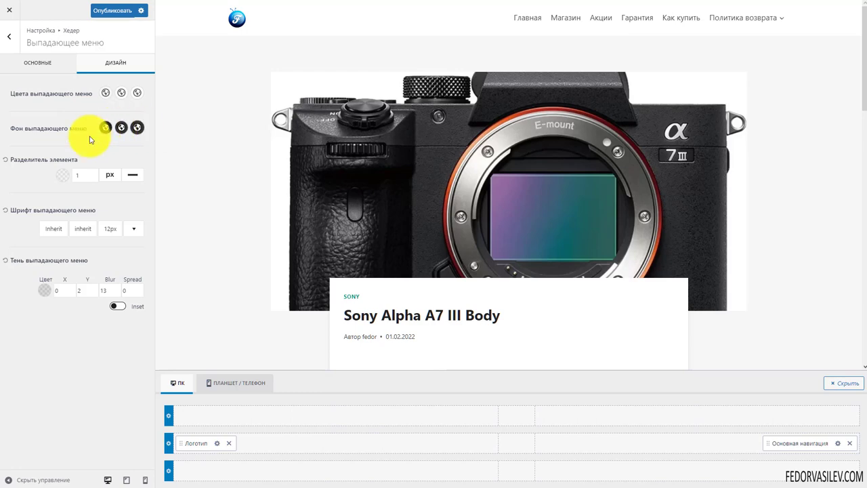
pyautogui.click(106, 131)
pyautogui.click(109, 284)
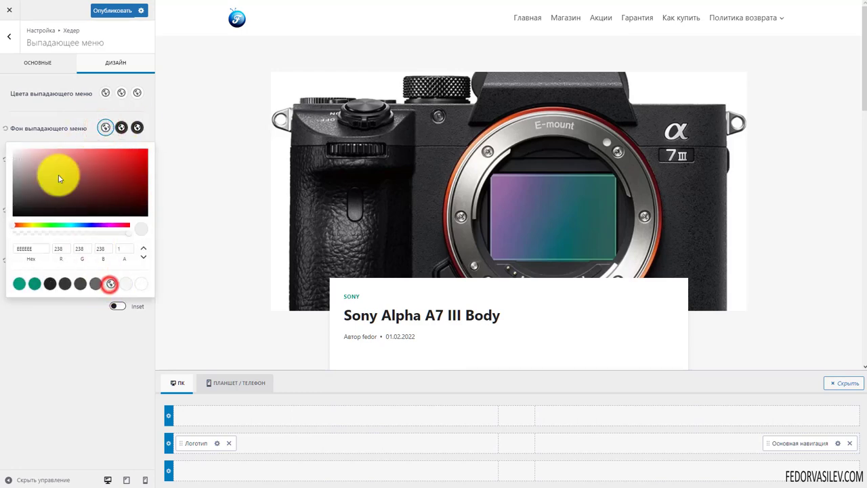
pyautogui.click(59, 116)
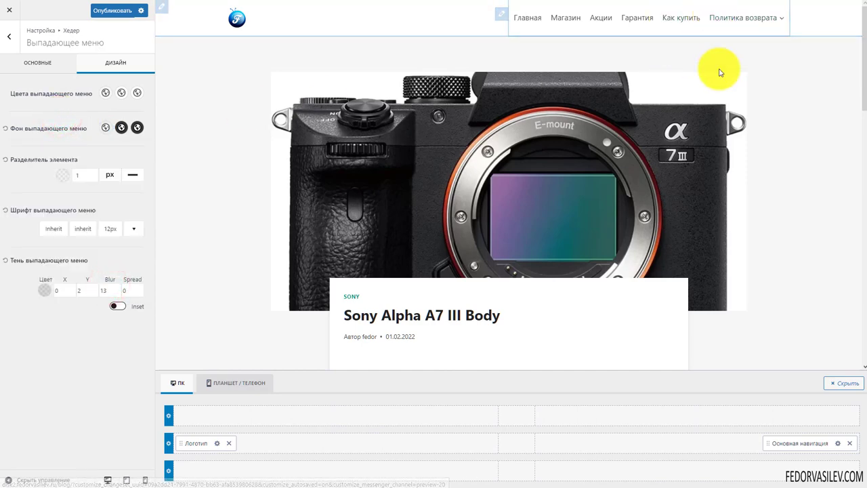
pyautogui.moveTo(731, 22)
pyautogui.click(105, 127)
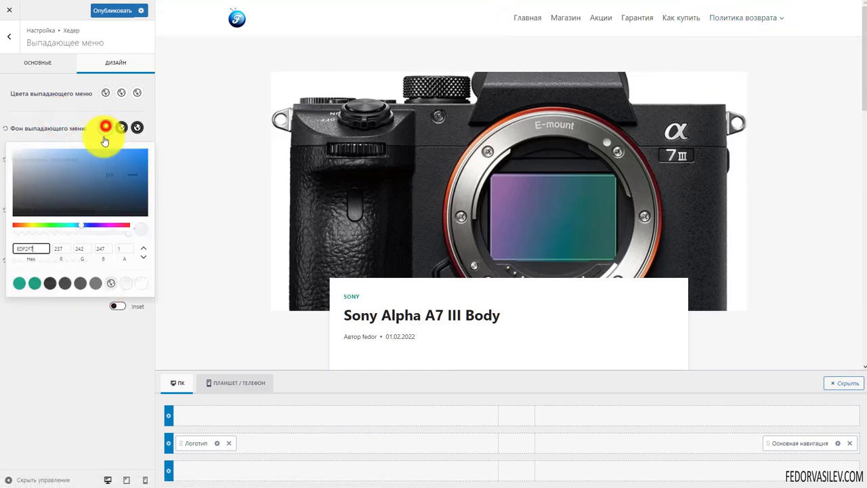
pyautogui.click(47, 136)
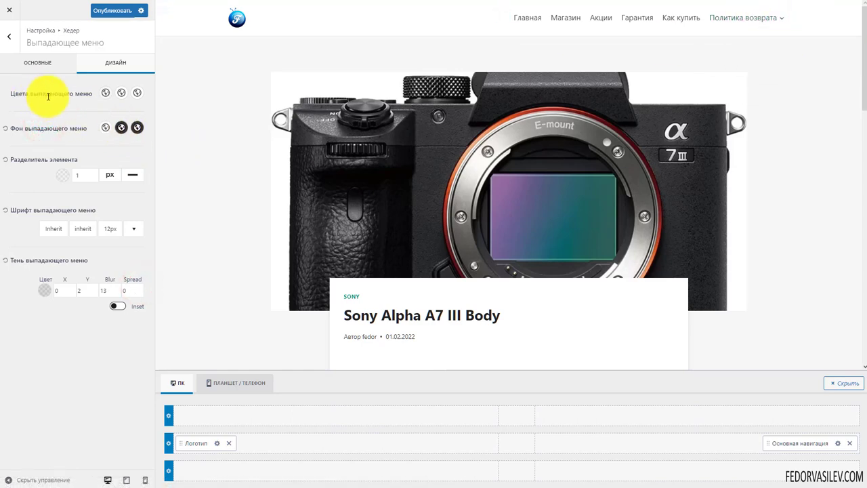
# Step: Set the dropdown menu's initial text colour to the fifth palette colour, a dark grey, and check the submenu in the preview
pyautogui.click(105, 94)
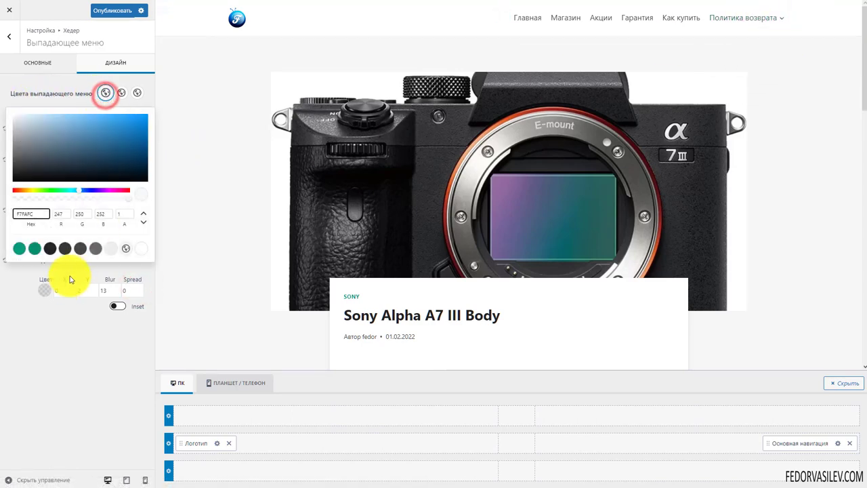
pyautogui.click(80, 248)
pyautogui.click(55, 95)
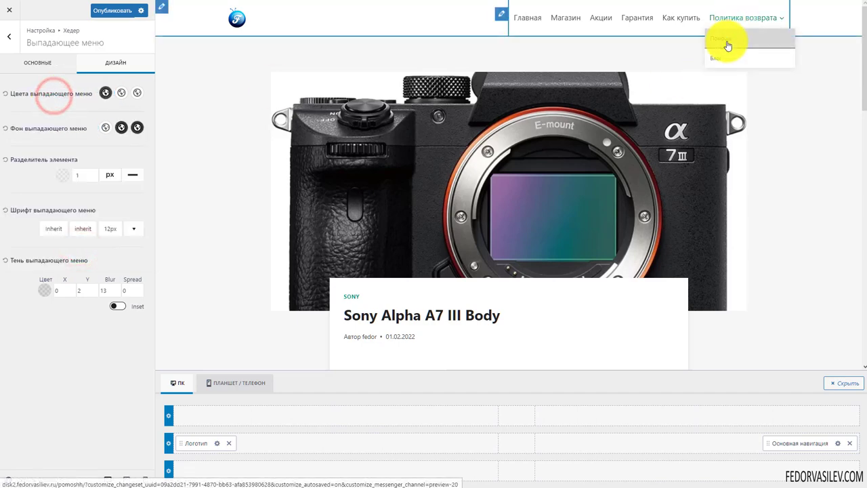
pyautogui.moveTo(721, 19)
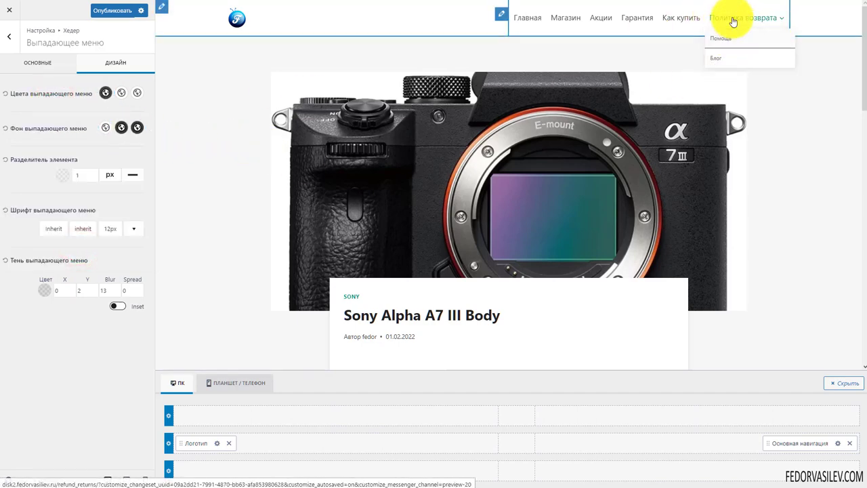
# Step: Set the dropdown menu's hover background to the second palette colour, a green, and check it on the submenu items
pyautogui.click(121, 128)
pyautogui.click(30, 288)
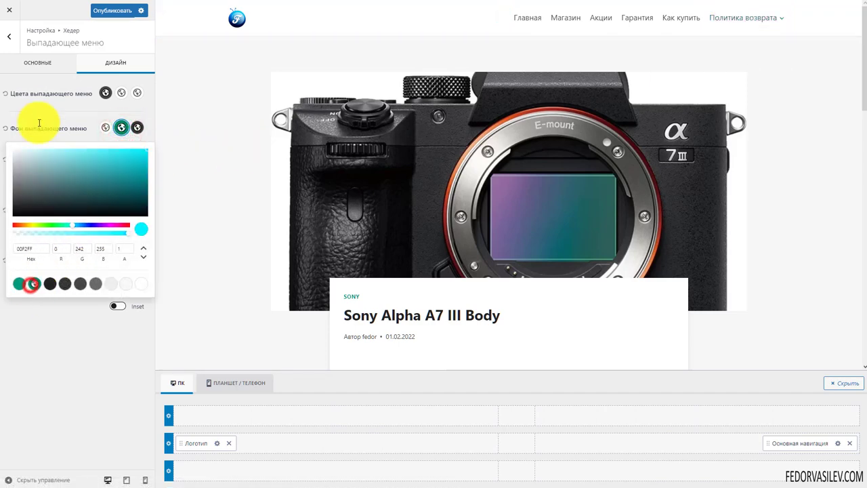
pyautogui.click(52, 108)
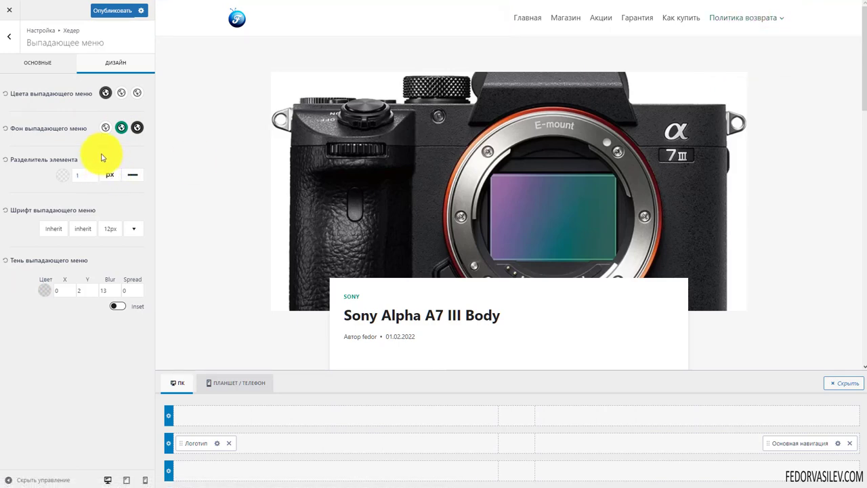
pyautogui.moveTo(720, 17)
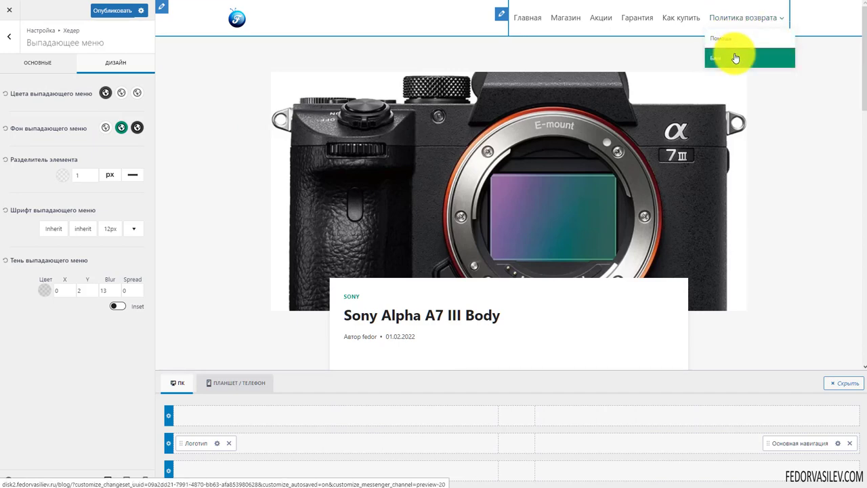
# Step: Try removing the divider between the dropdown items, and restore the solid line style
pyautogui.click(132, 178)
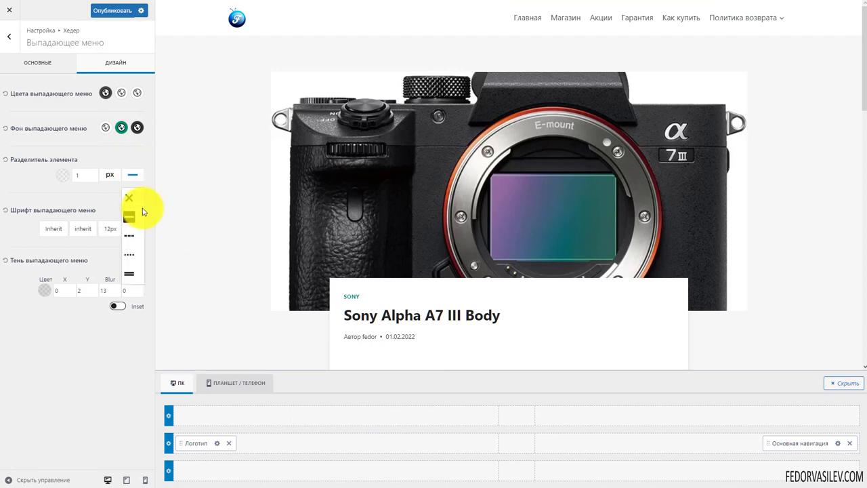
pyautogui.click(132, 197)
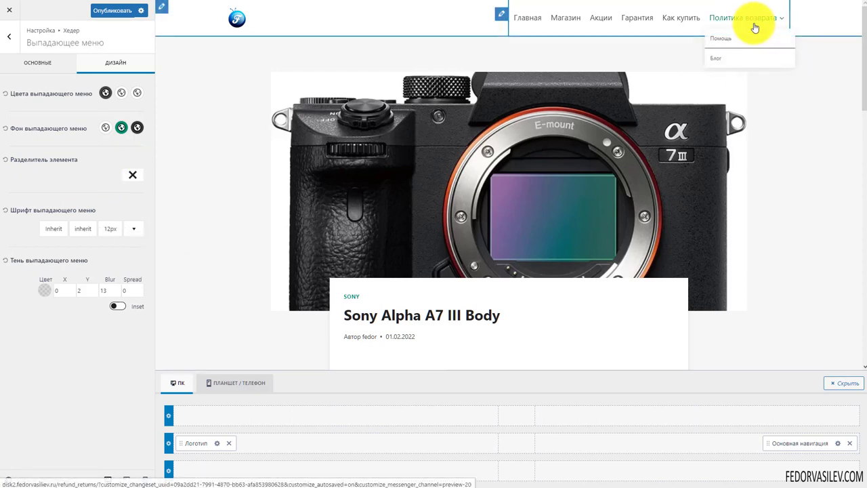
pyautogui.click(132, 175)
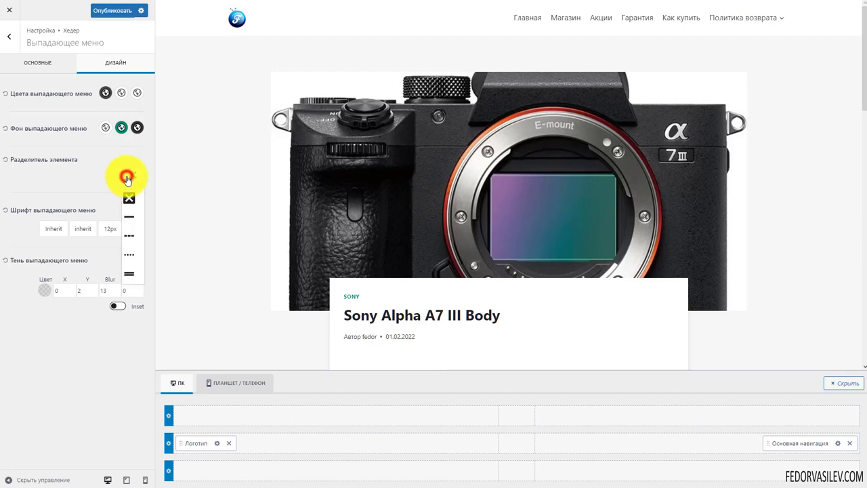
pyautogui.click(126, 212)
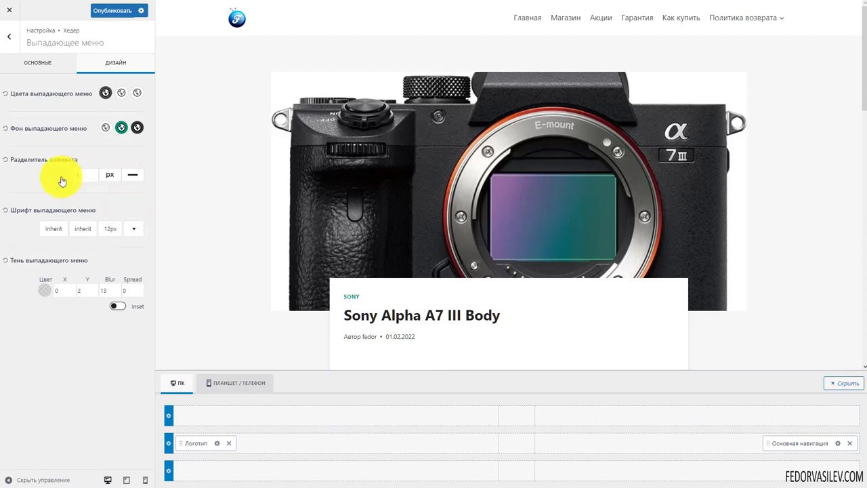
# Step: Set the dropdown item divider's colour to the light palette colour F7FAFC
pyautogui.click(61, 178)
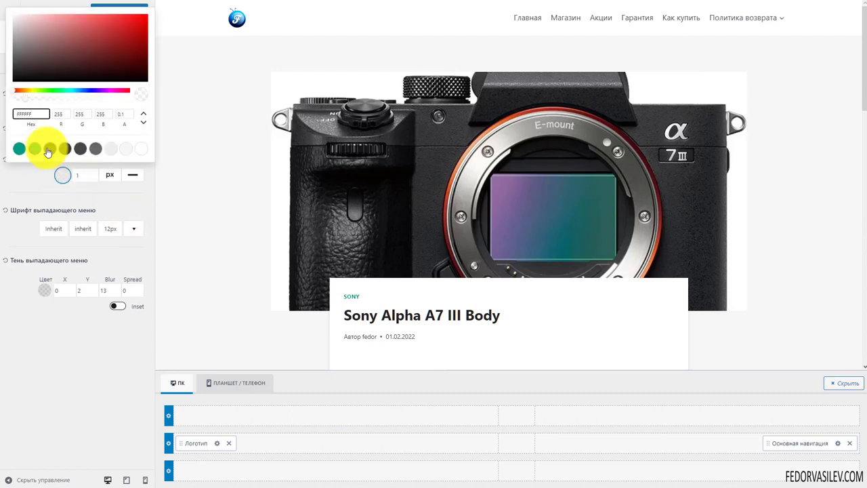
pyautogui.click(125, 150)
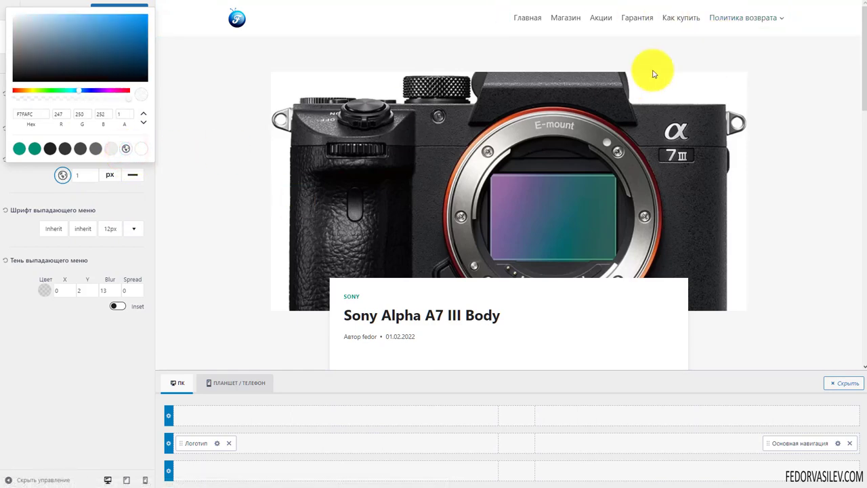
pyautogui.click(64, 204)
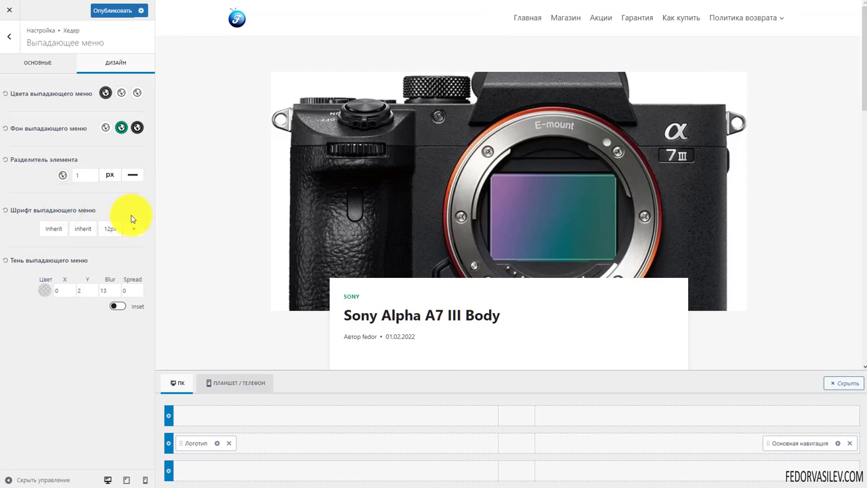
# Step: Look through the style and font family options available for the dropdown menu's typography
pyautogui.click(76, 234)
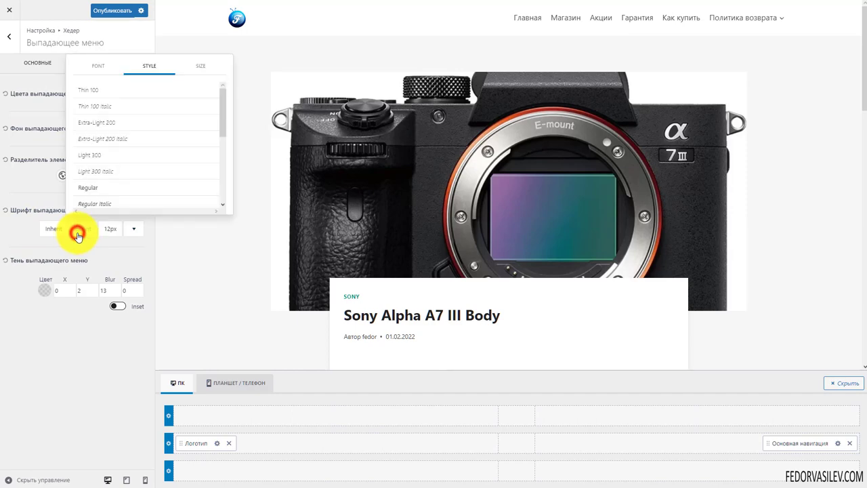
pyautogui.click(94, 70)
pyautogui.click(57, 234)
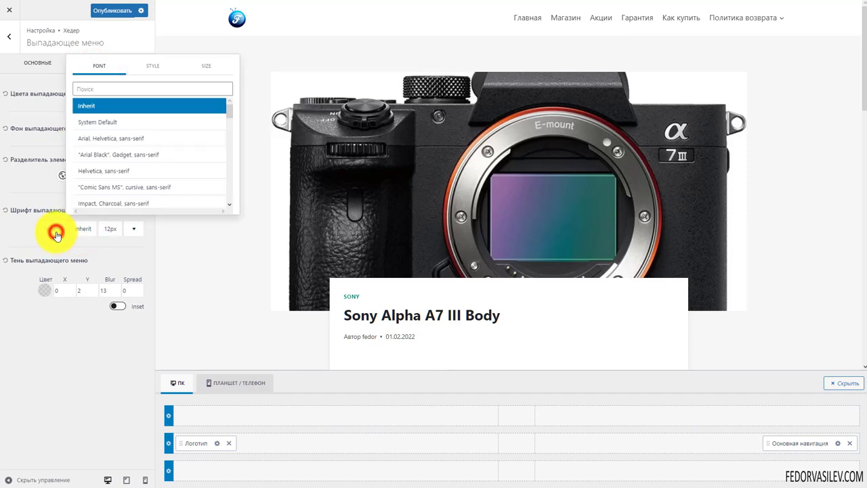
pyautogui.click(24, 196)
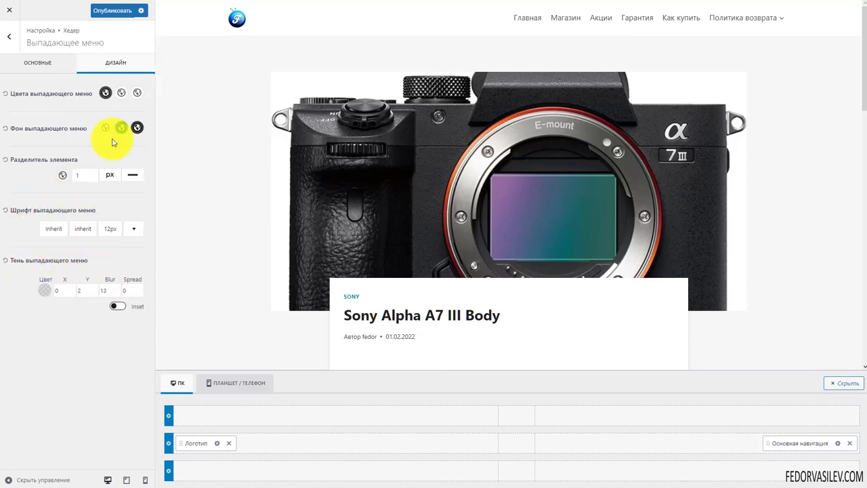
# Step: Publish the dropdown menu changes after revisiting its general settings, and check the navigation on the live page
pyautogui.click(52, 70)
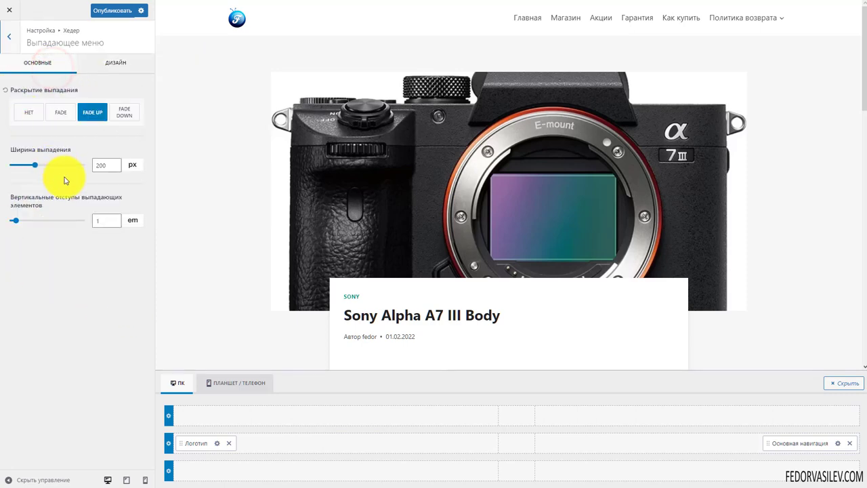
pyautogui.click(115, 6)
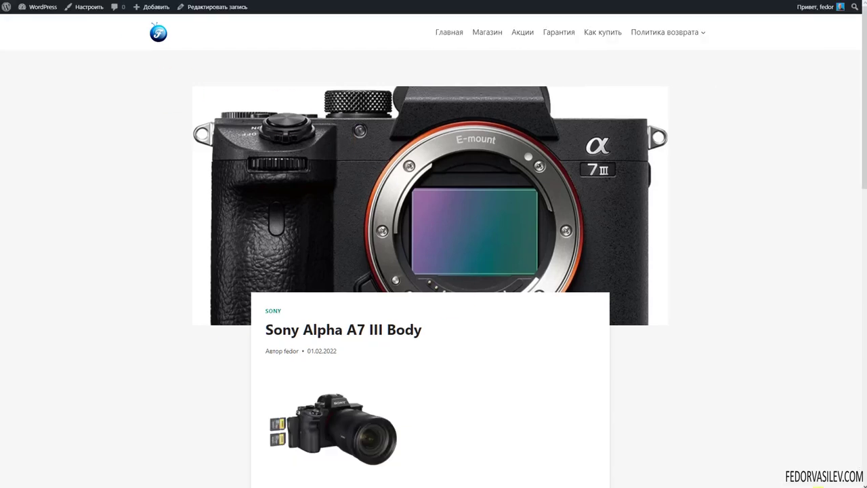
pyautogui.moveTo(679, 33)
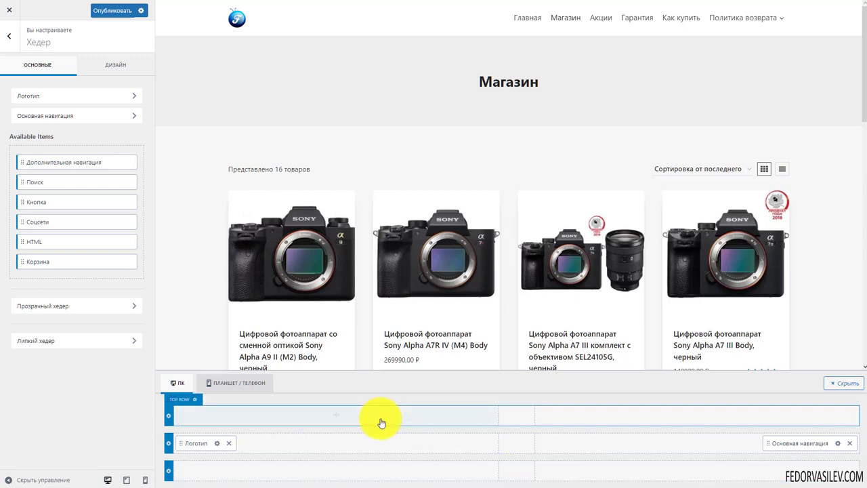
# Step: Examine which elements can be added to the sections of the header's top row
pyautogui.click(336, 421)
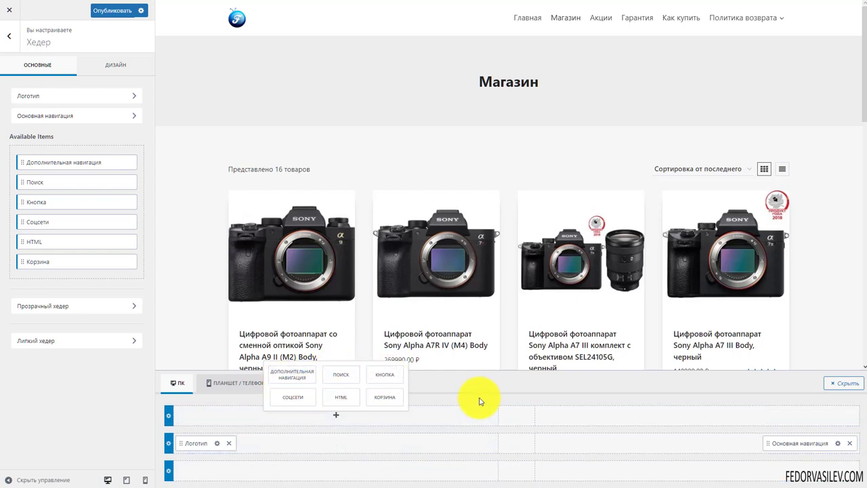
pyautogui.click(516, 416)
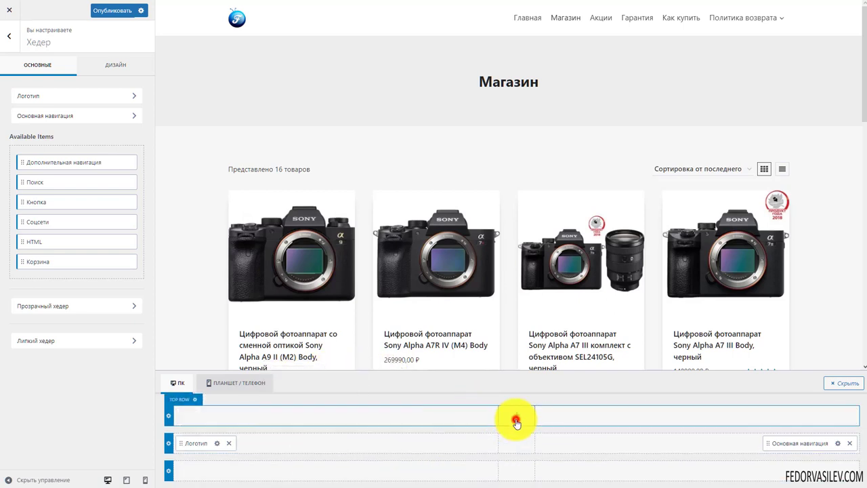
pyautogui.click(696, 415)
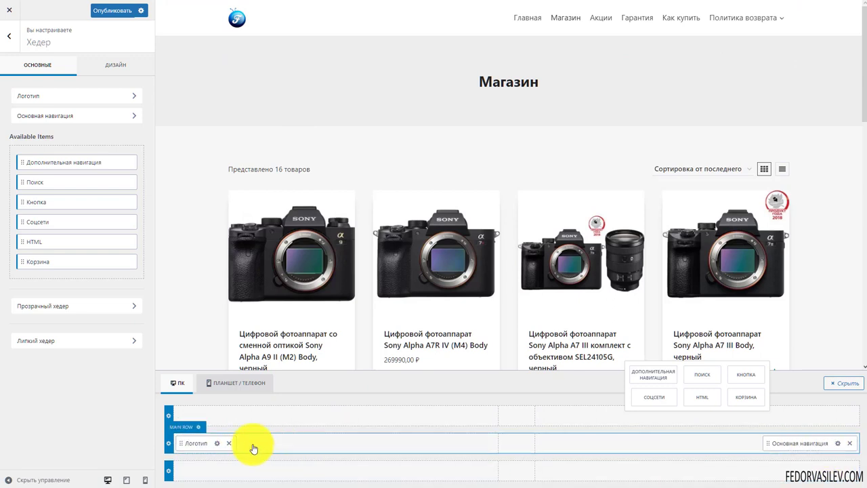
# Step: View the settings of the header's logo element and of its main navigation element
pyautogui.click(193, 448)
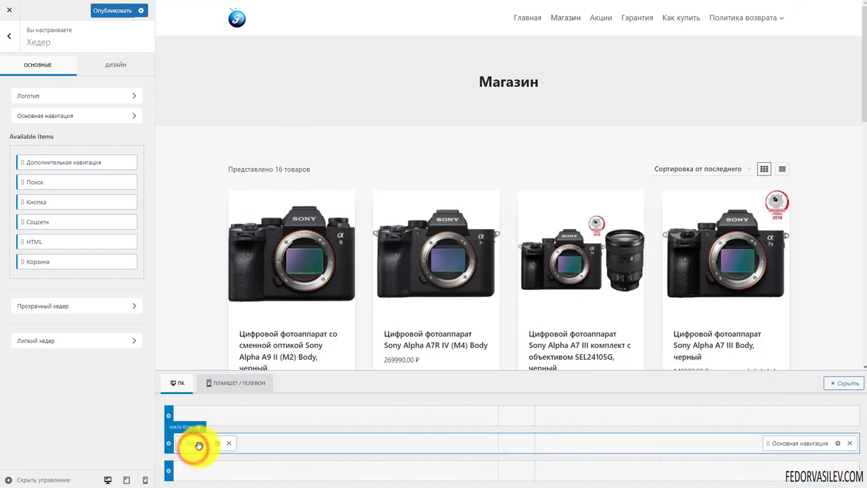
pyautogui.click(217, 446)
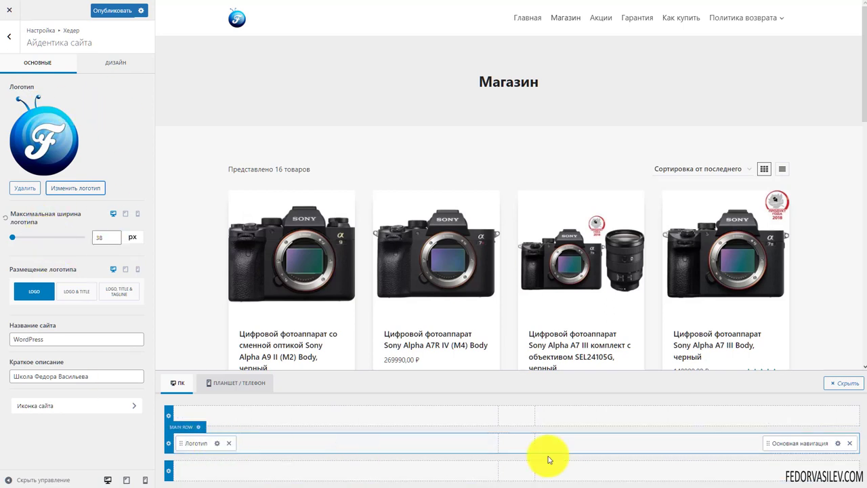
pyautogui.click(838, 445)
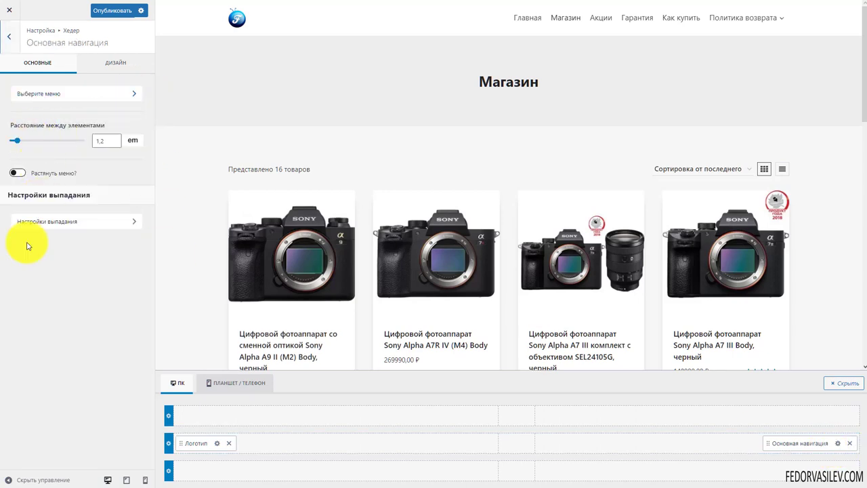
# Step: Try moving the logo to the header's top row, and return it to the main row
pyautogui.moveTo(786, 443); pyautogui.dragTo(224, 380)
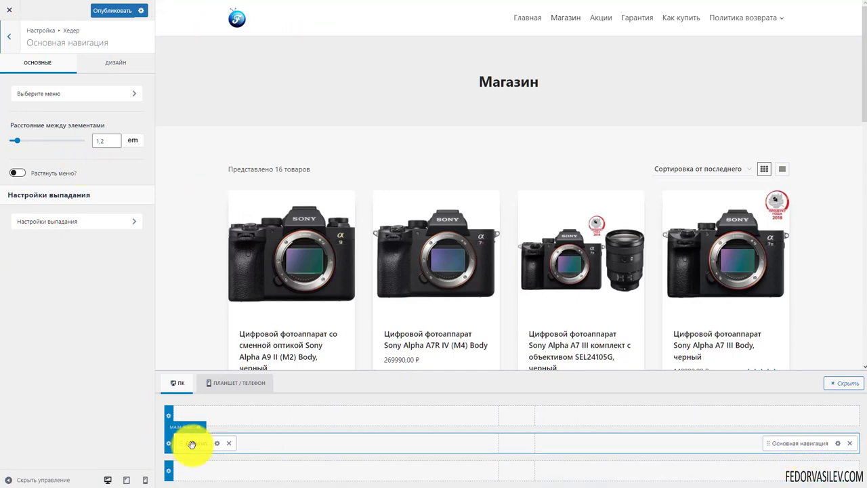
pyautogui.moveTo(192, 444); pyautogui.dragTo(224, 418)
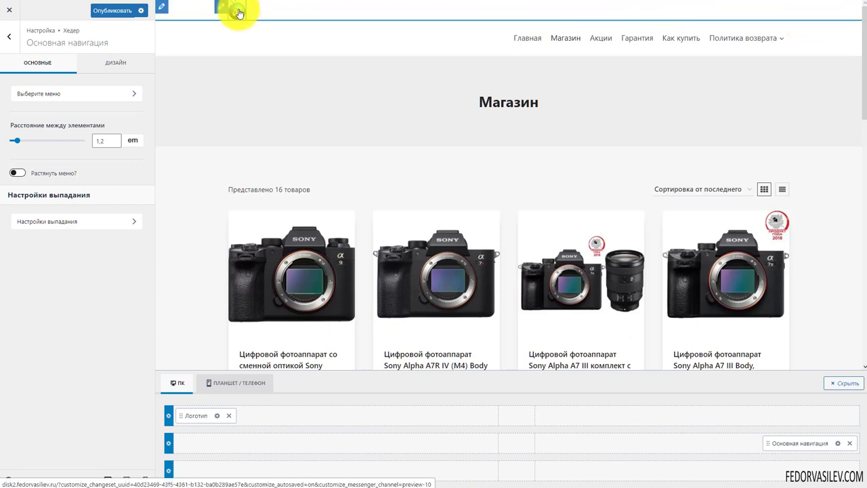
pyautogui.moveTo(191, 413); pyautogui.dragTo(191, 446)
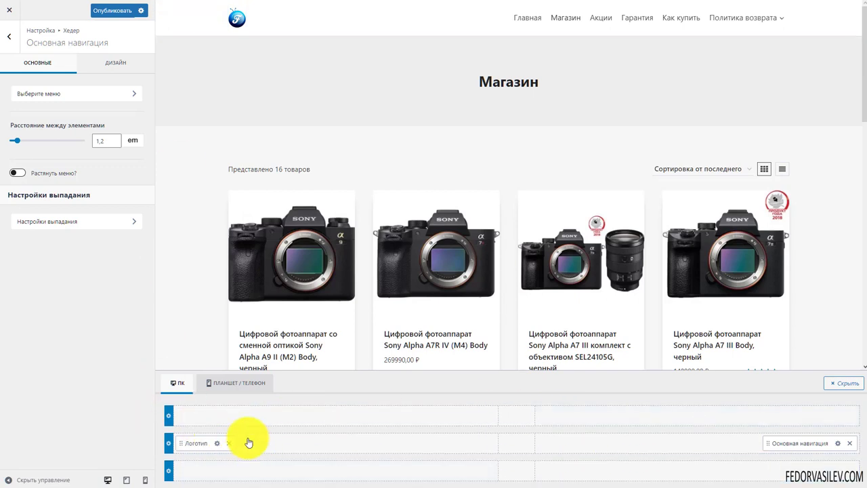
pyautogui.click(175, 385)
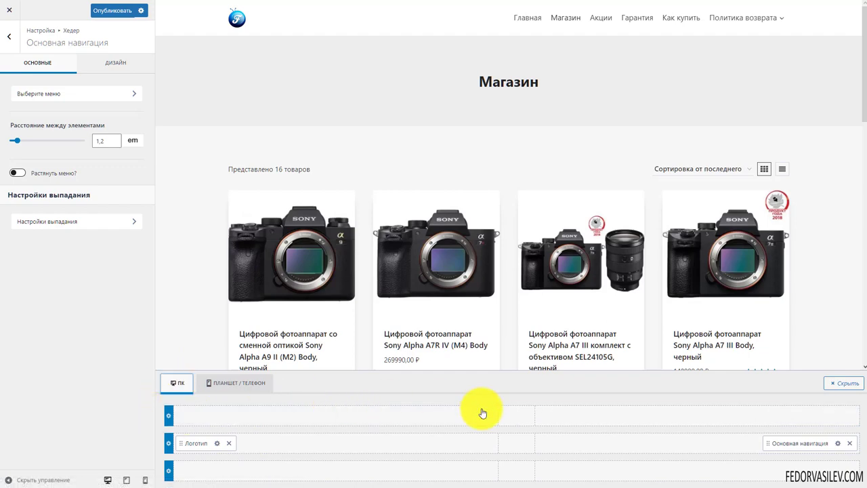
# Step: View the header's tablet and phone layout, open and close its mobile menu in the preview, and return to the desktop layout
pyautogui.click(212, 385)
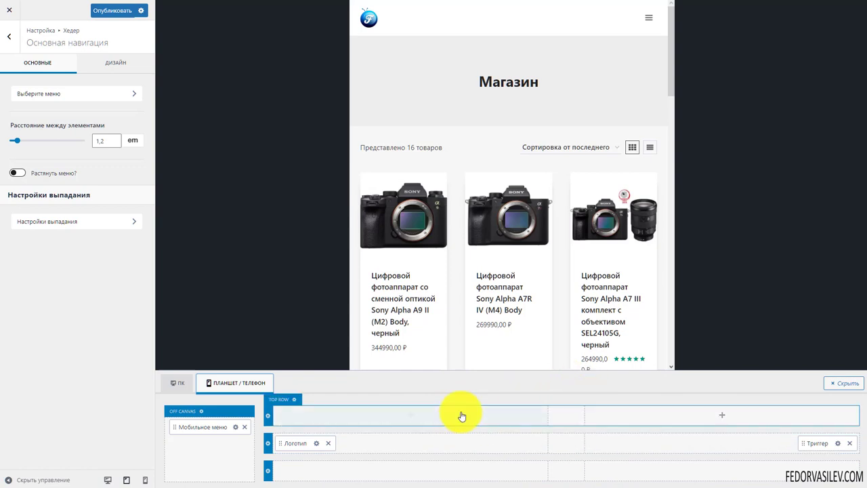
pyautogui.click(650, 25)
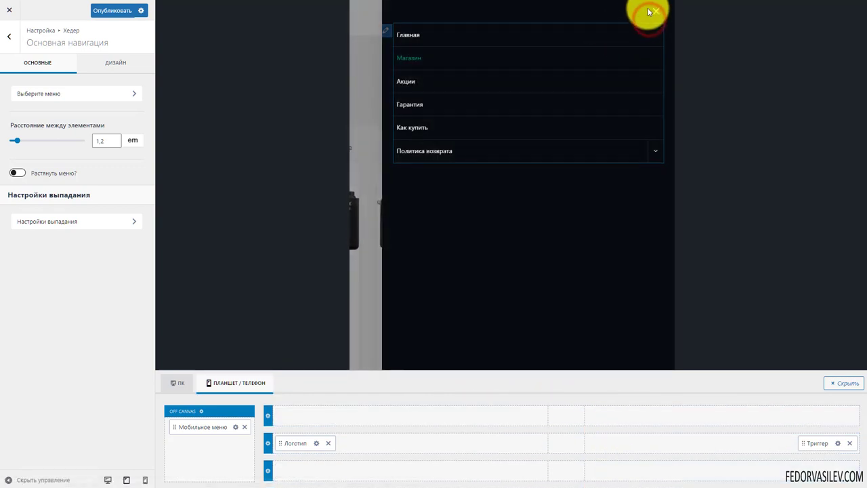
pyautogui.click(649, 27)
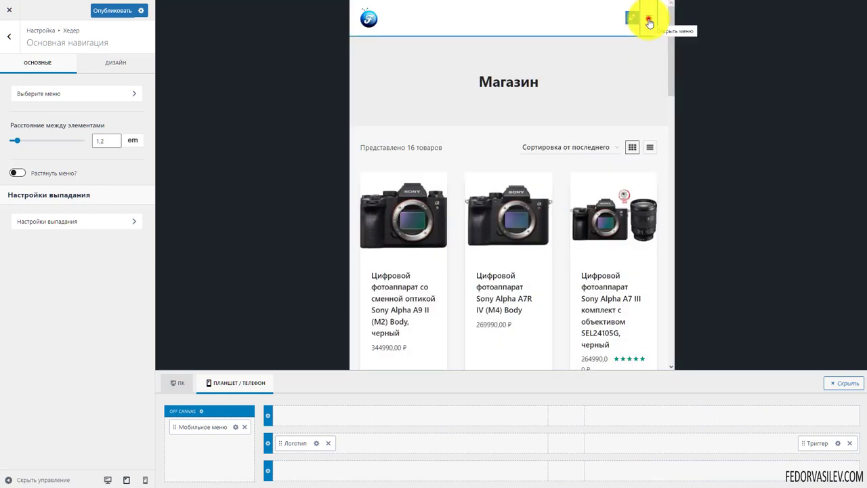
pyautogui.click(649, 22)
pyautogui.click(648, 22)
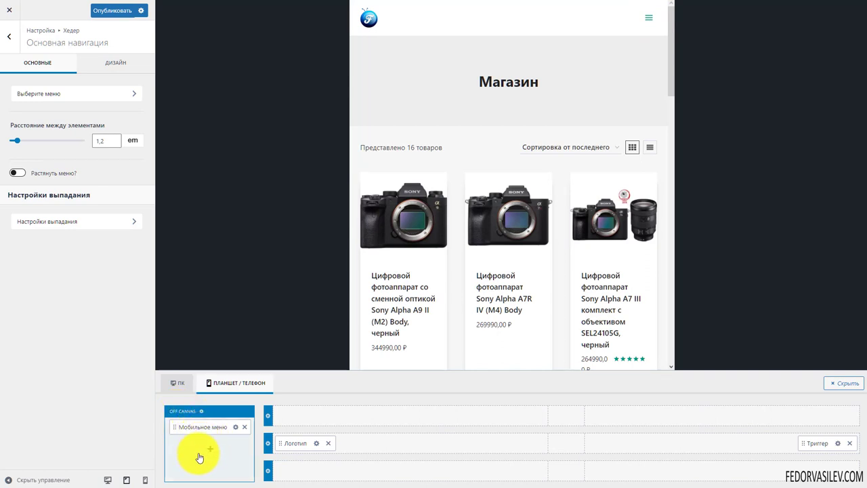
pyautogui.click(173, 382)
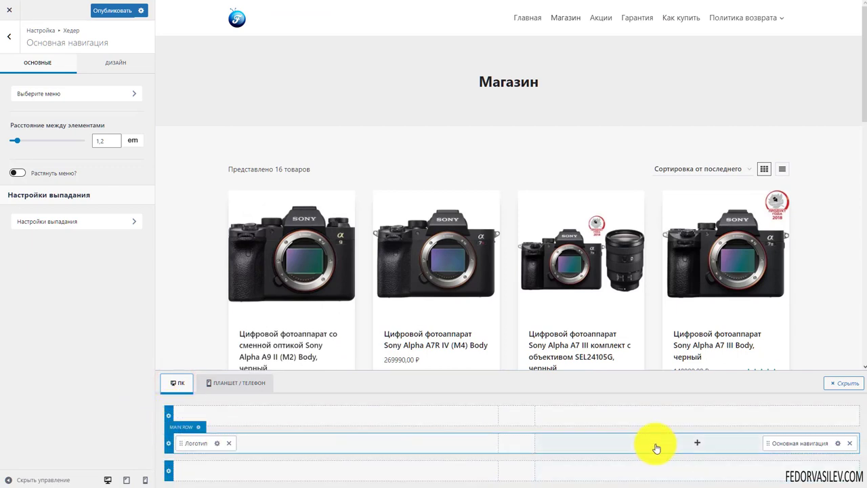
# Step: Try the Полный and Блочный layouts and a 166 px minimum height for the header's main row, and restore the defaults
pyautogui.click(169, 420)
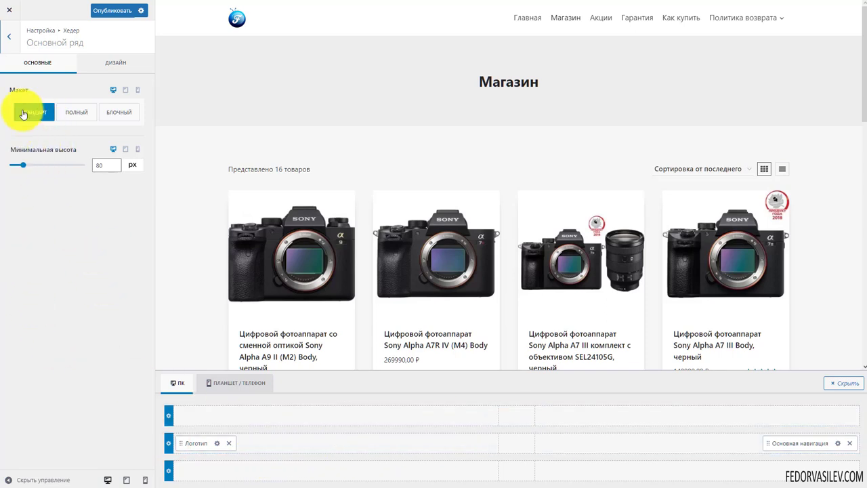
pyautogui.click(73, 111)
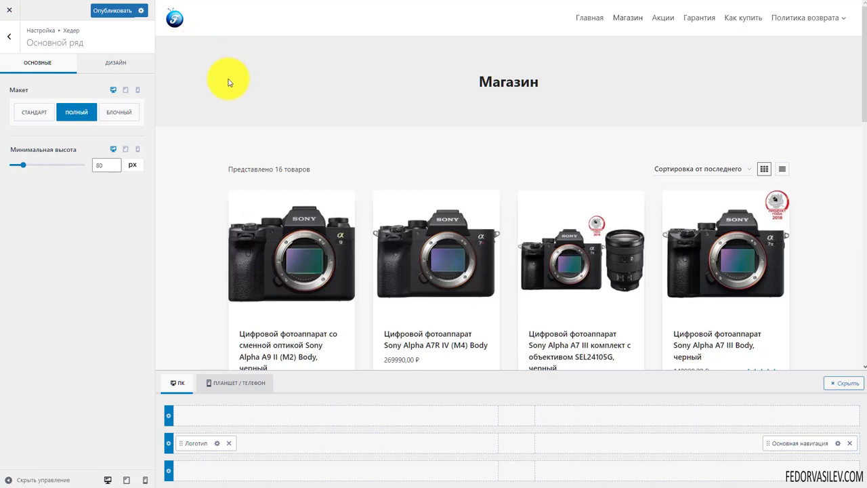
pyautogui.click(130, 111)
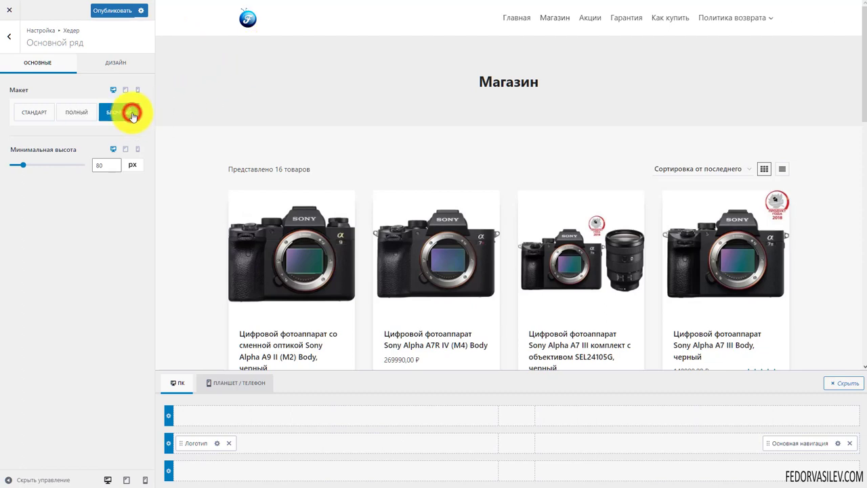
pyautogui.click(28, 113)
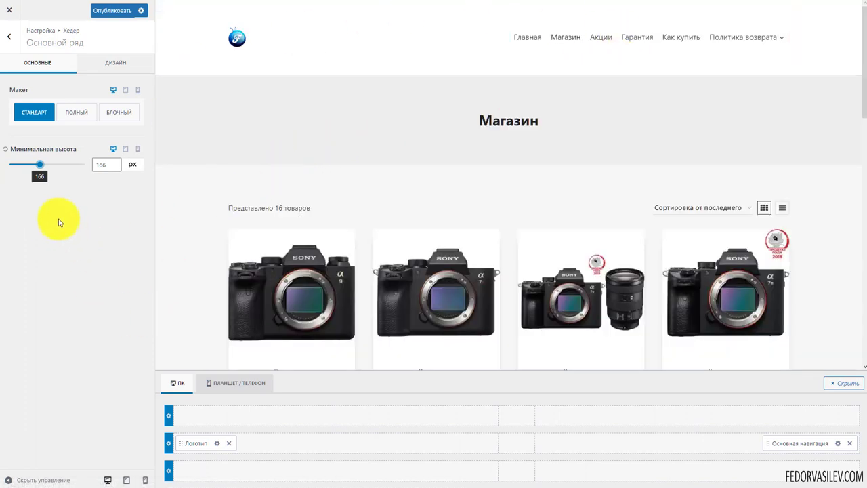
pyautogui.click(132, 164)
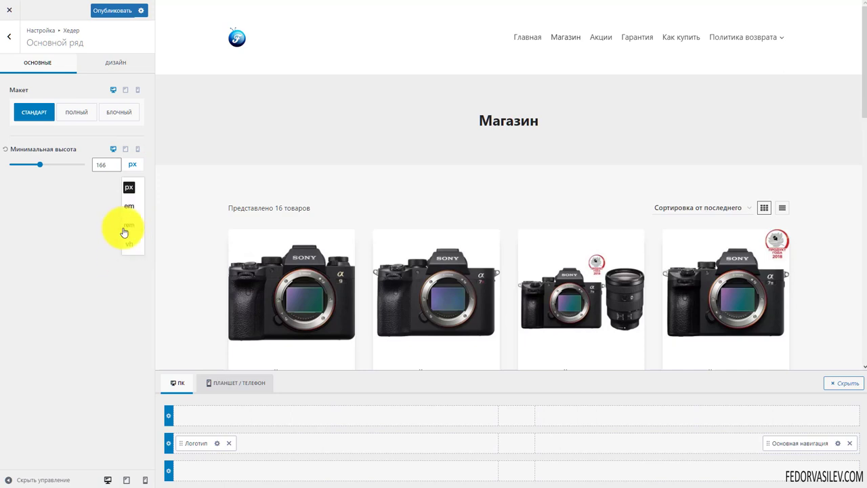
pyautogui.click(93, 208)
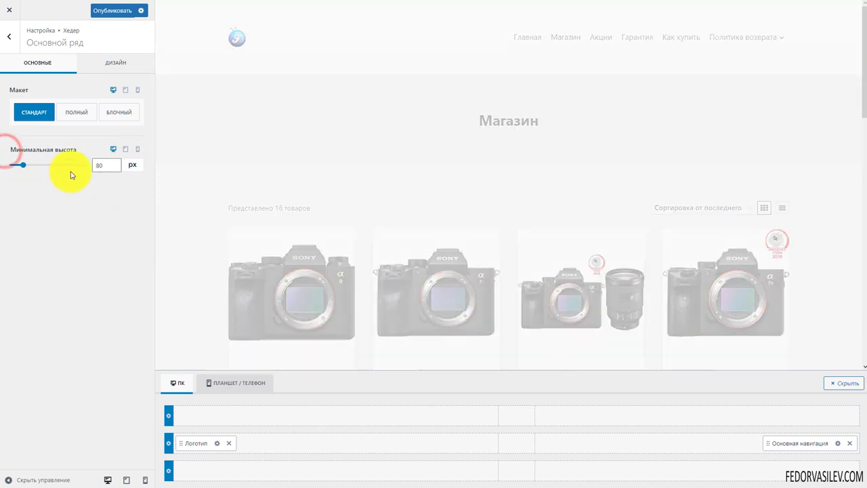
# Step: Try a dark red background for the header's main row, and reset it to the default
pyautogui.click(102, 63)
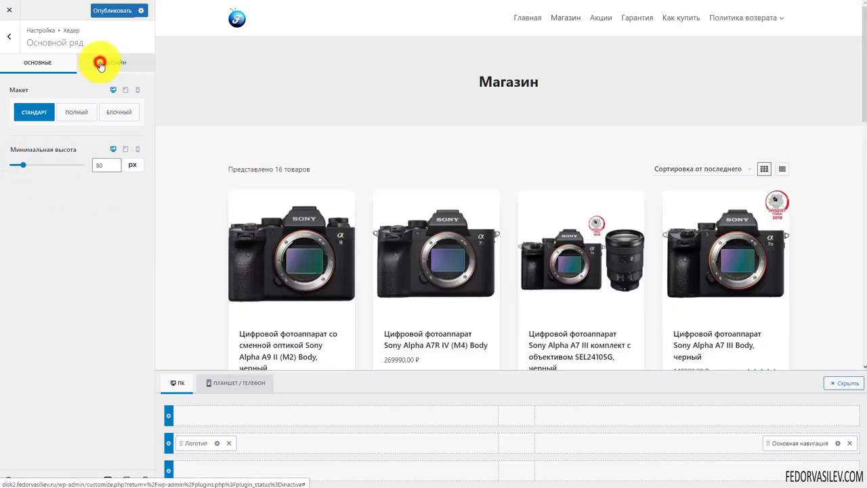
pyautogui.click(132, 117)
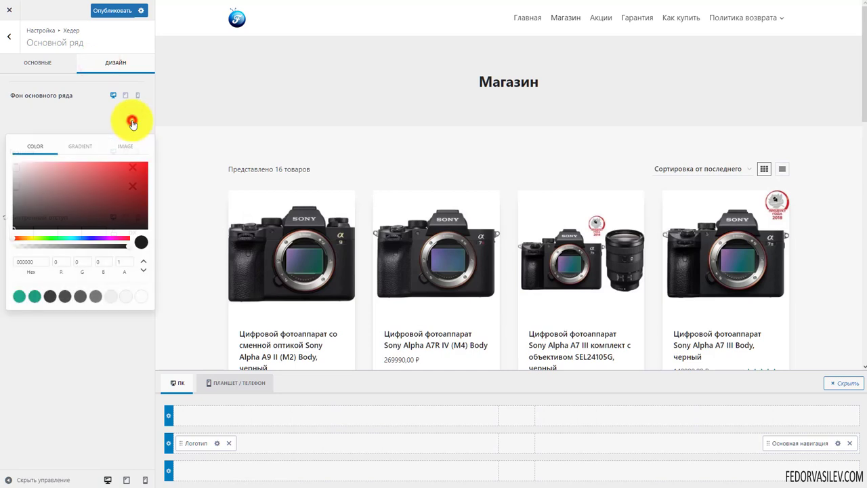
pyautogui.click(125, 189)
pyautogui.click(102, 102)
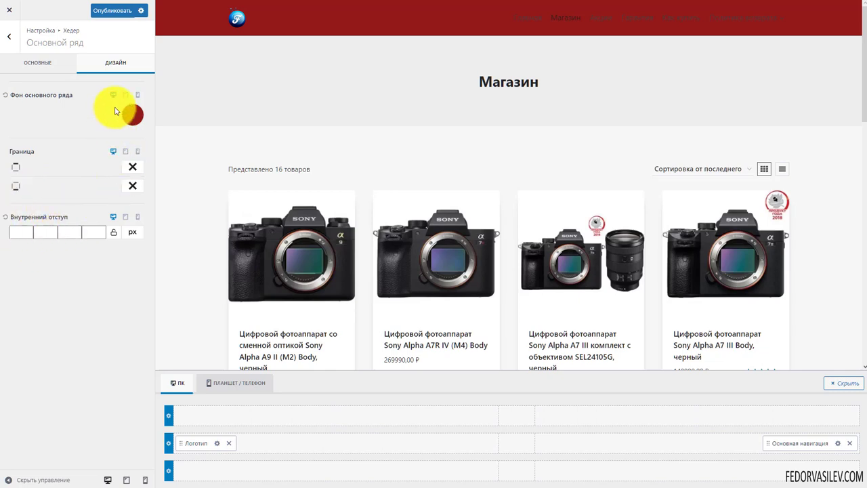
pyautogui.click(7, 98)
pyautogui.click(20, 65)
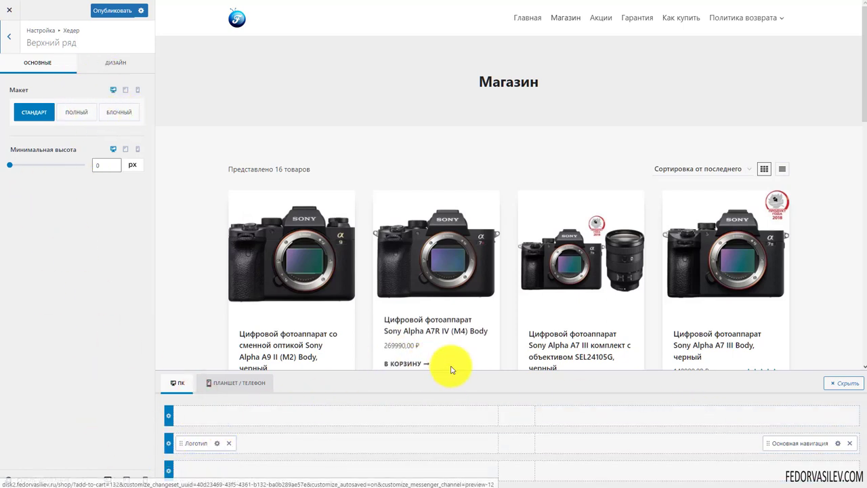
# Step: Hide and reopen the header builder, and view the elements that can be added to the header's top row
pyautogui.click(837, 389)
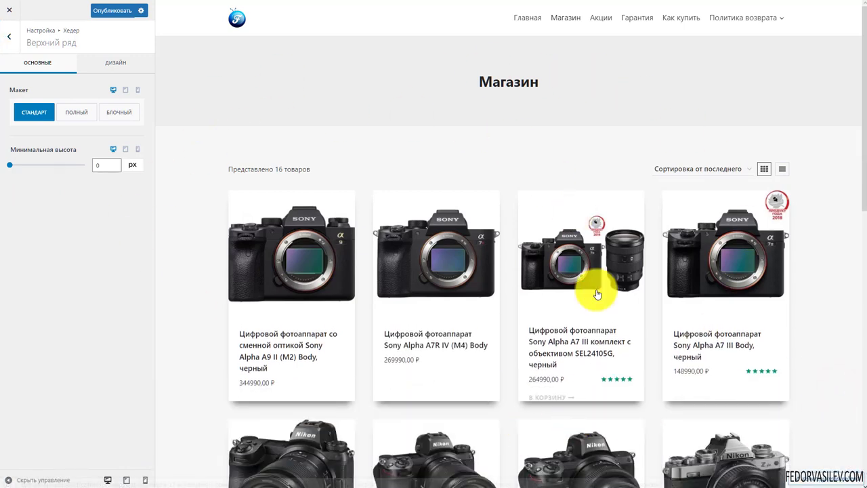
pyautogui.click(818, 477)
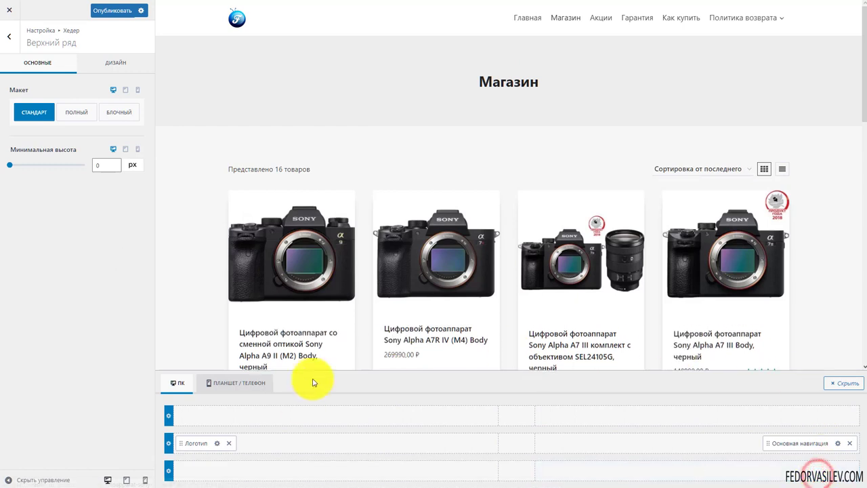
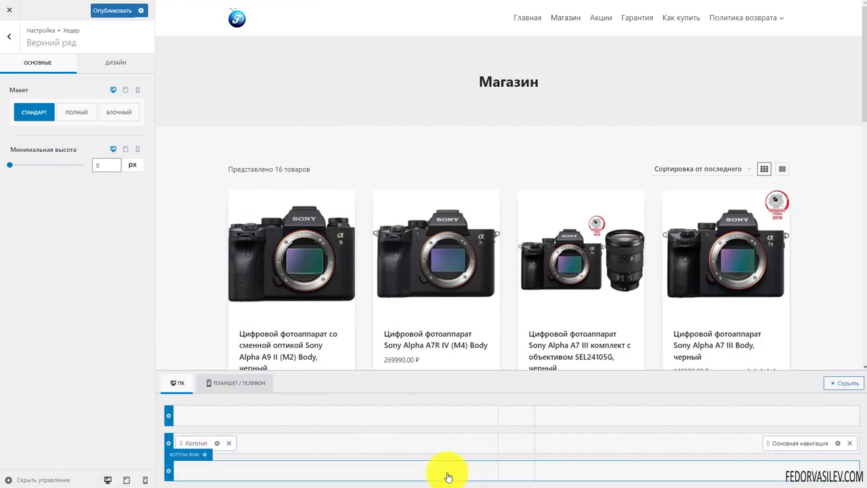
pyautogui.click(10, 42)
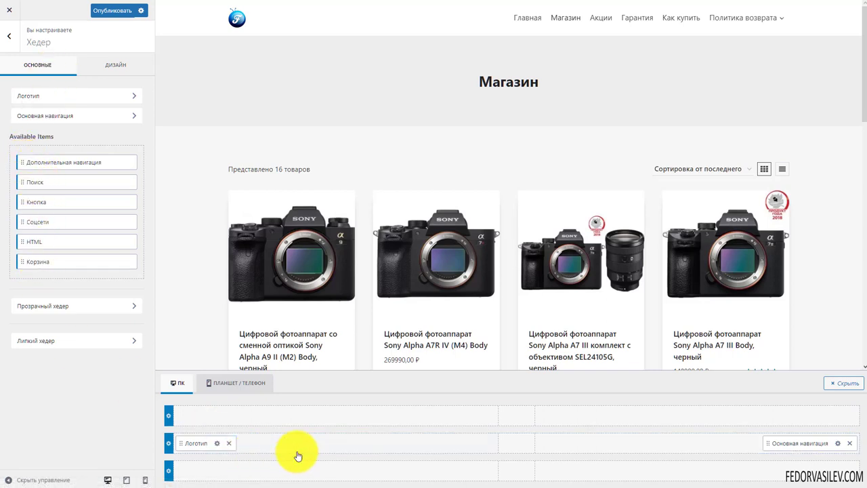
pyautogui.click(346, 416)
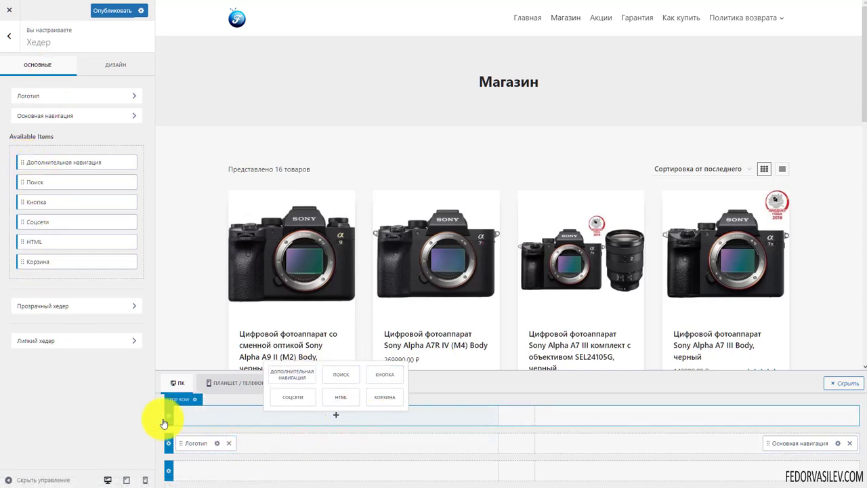
pyautogui.click(93, 400)
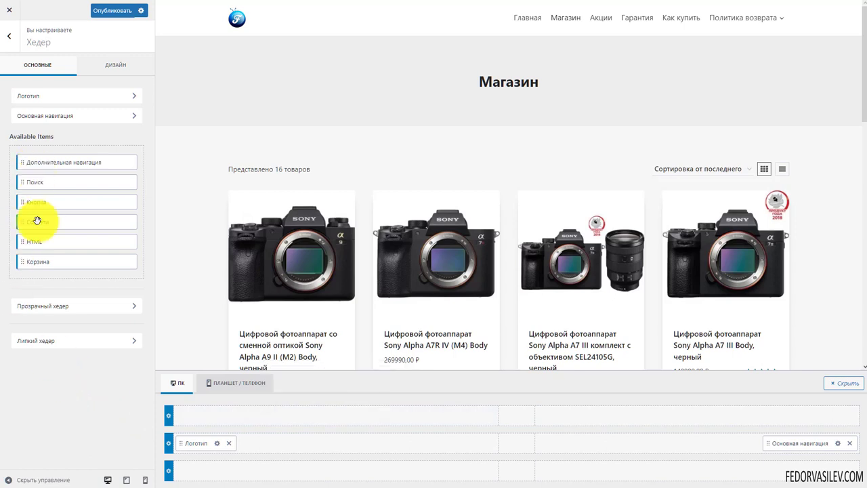
pyautogui.click(338, 418)
pyautogui.click(108, 406)
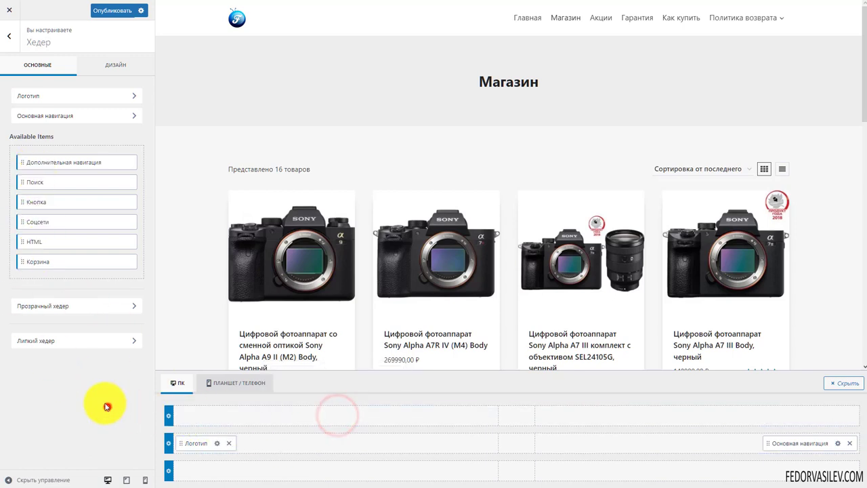
# Step: Add the Поиск element to the desktop header's main row, after the main navigation
pyautogui.moveTo(743, 23)
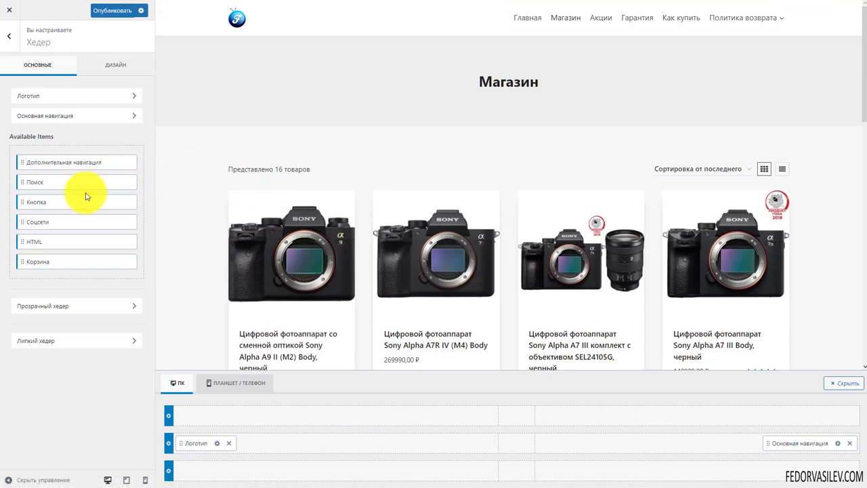
pyautogui.moveTo(30, 186); pyautogui.dragTo(823, 450)
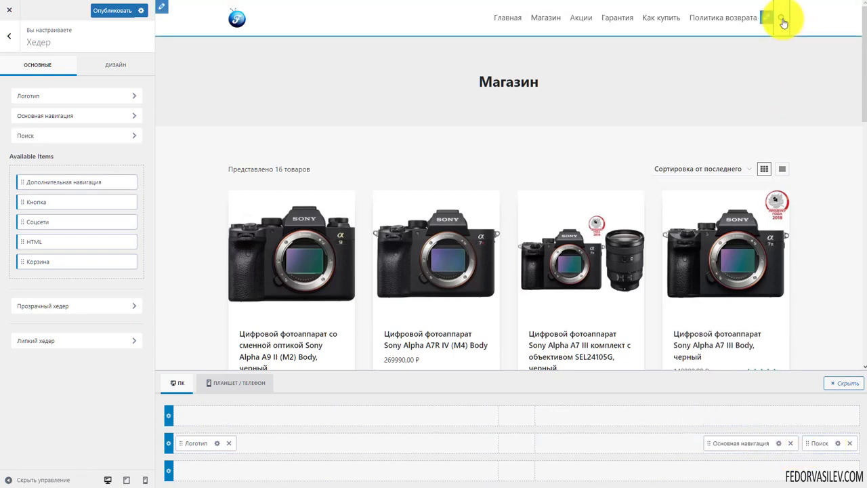
pyautogui.click(676, 442)
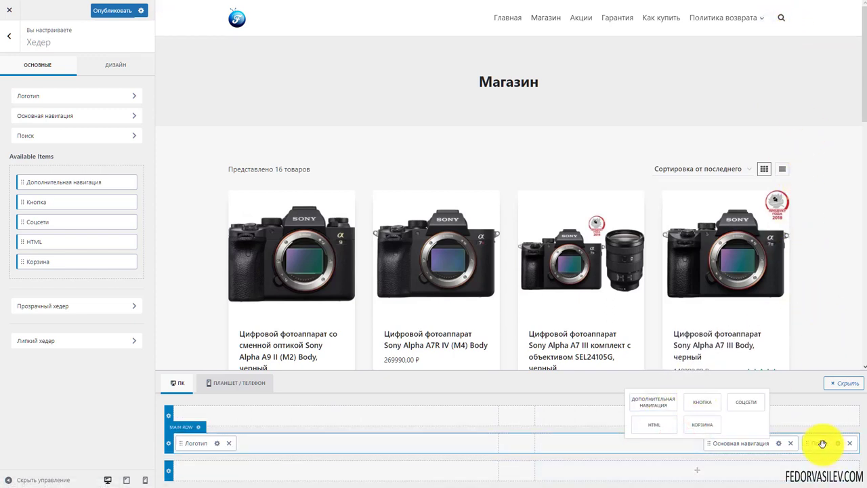
pyautogui.moveTo(823, 444)
pyautogui.mouseDown()
pyautogui.moveTo(835, 449)
pyautogui.moveTo(839, 441)
pyautogui.mouseUp()
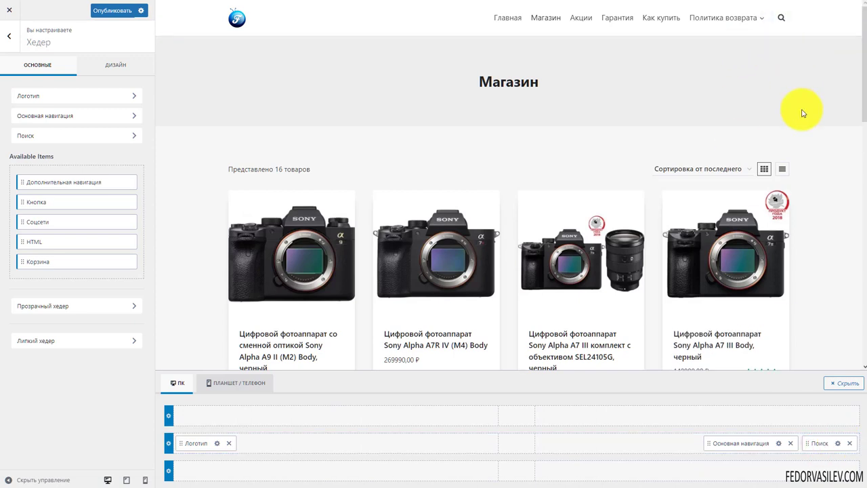
# Step: Set the label of the header's search element to "поиск" and switch to the tablet preview
pyautogui.moveTo(821, 445); pyautogui.dragTo(836, 449)
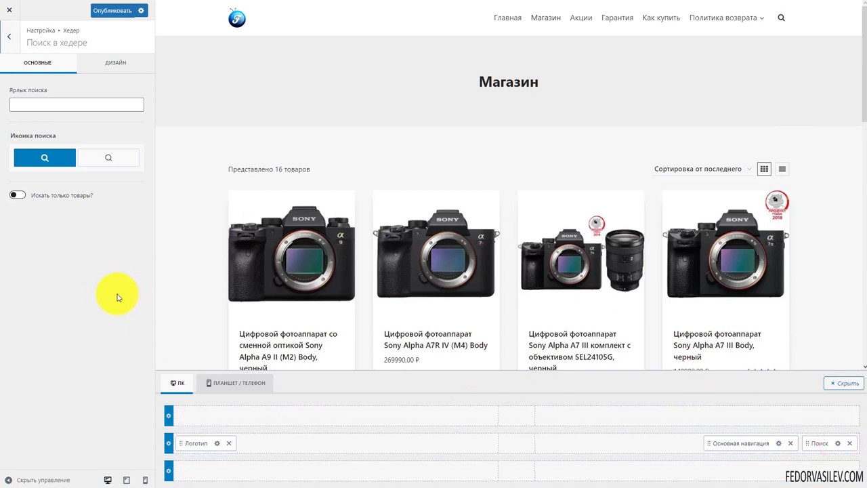
pyautogui.write('поиск')
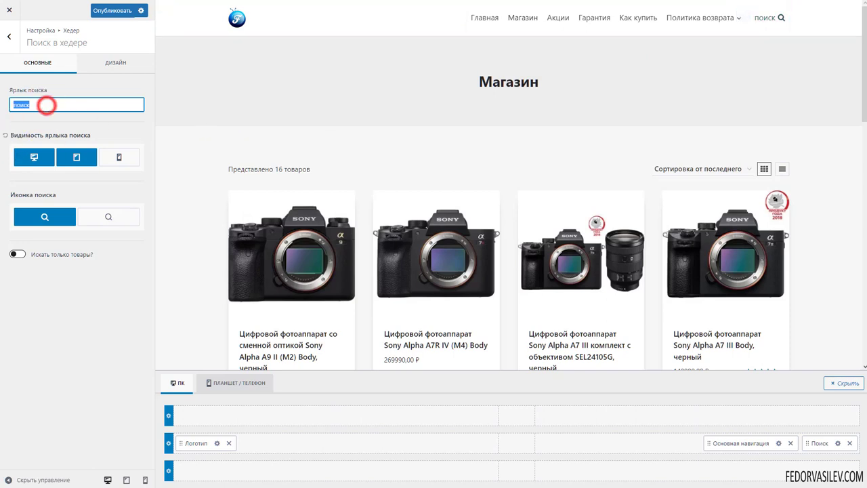
pyautogui.press('BackSpace')
pyautogui.write('по')
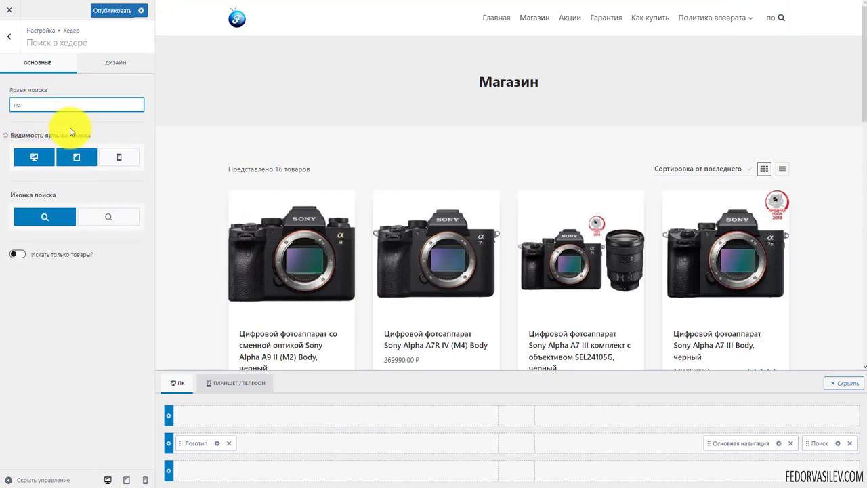
pyautogui.click(126, 480)
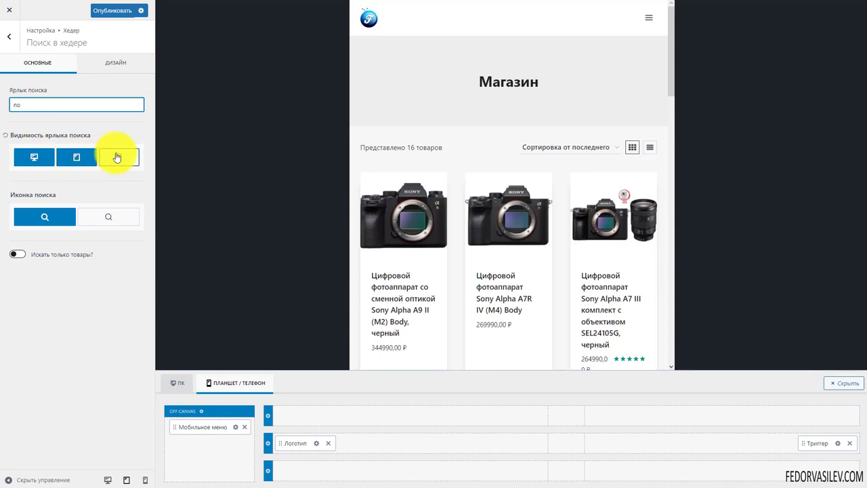
pyautogui.write('иск')
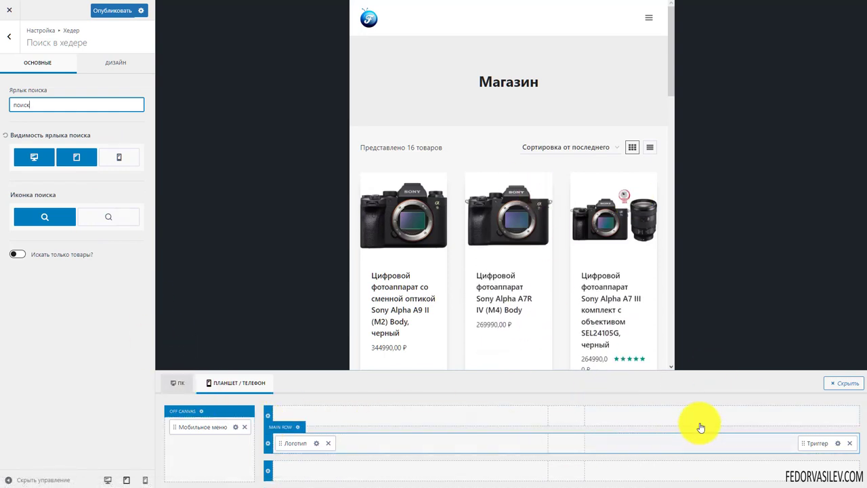
# Step: Add the Переключатель поиска element to the tablet and phone header's main row, after the menu trigger
pyautogui.click(723, 445)
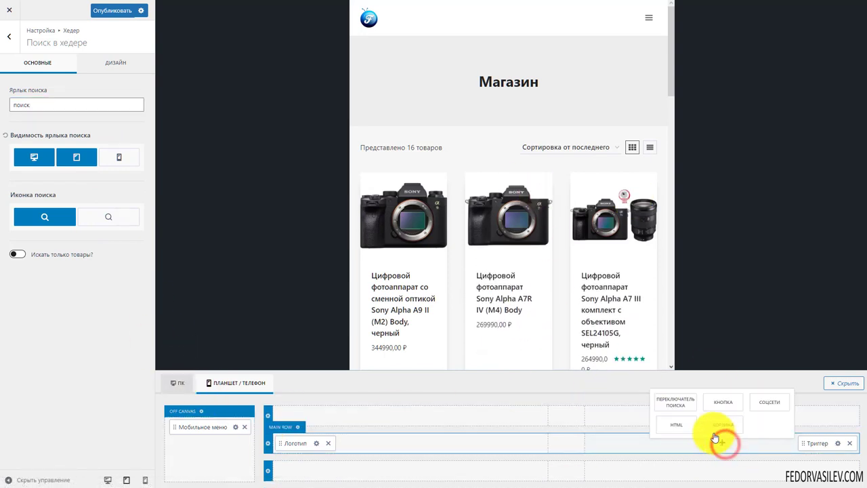
pyautogui.click(691, 450)
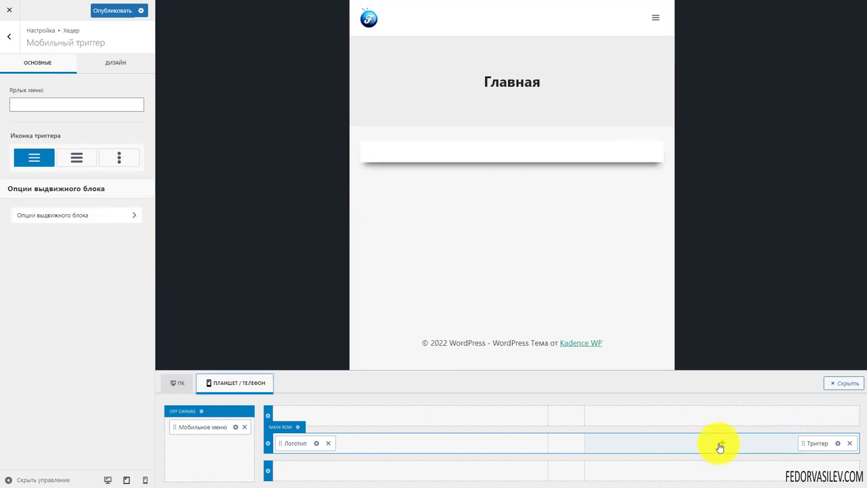
pyautogui.click(722, 444)
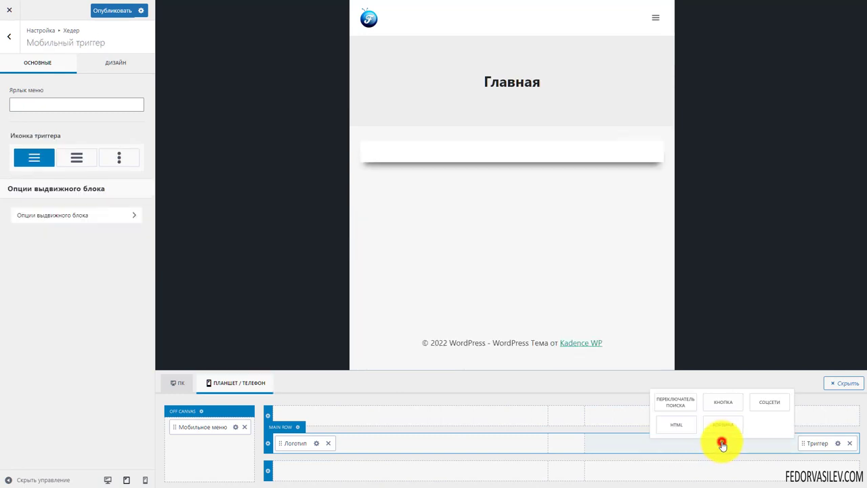
pyautogui.click(672, 405)
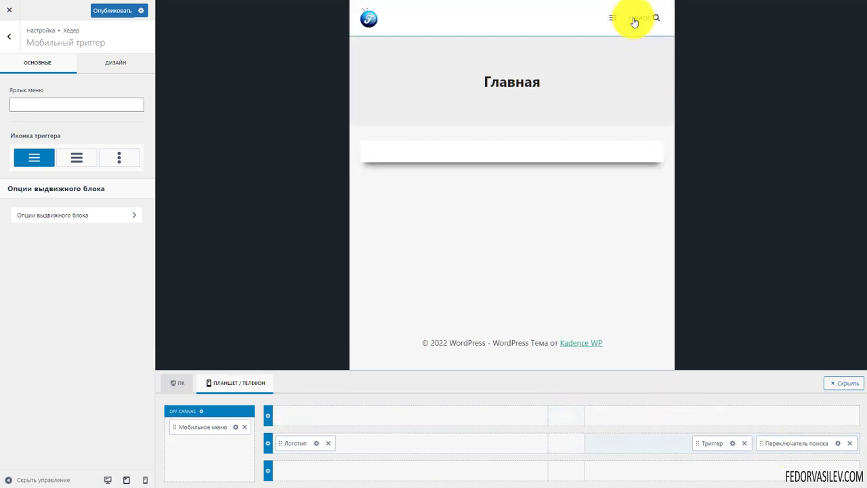
# Step: Hide the header search label on tablets, leaving it enabled for desktop only, and check the phone and tablet previews
pyautogui.click(144, 481)
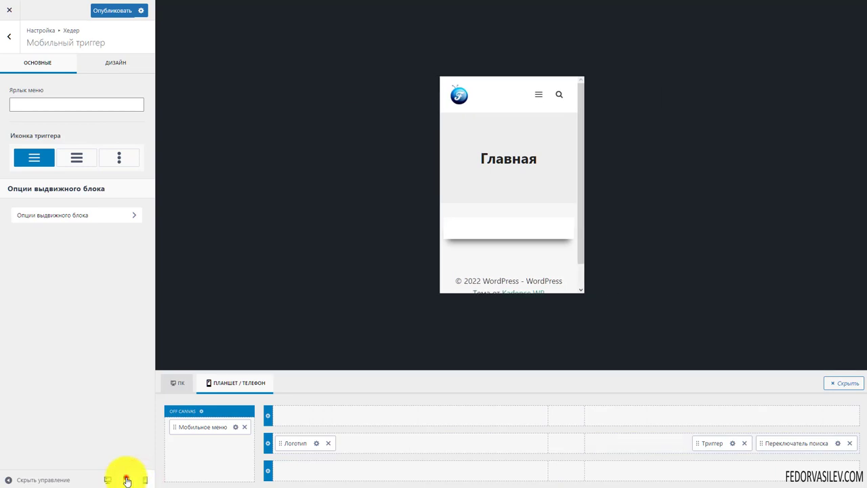
pyautogui.click(127, 480)
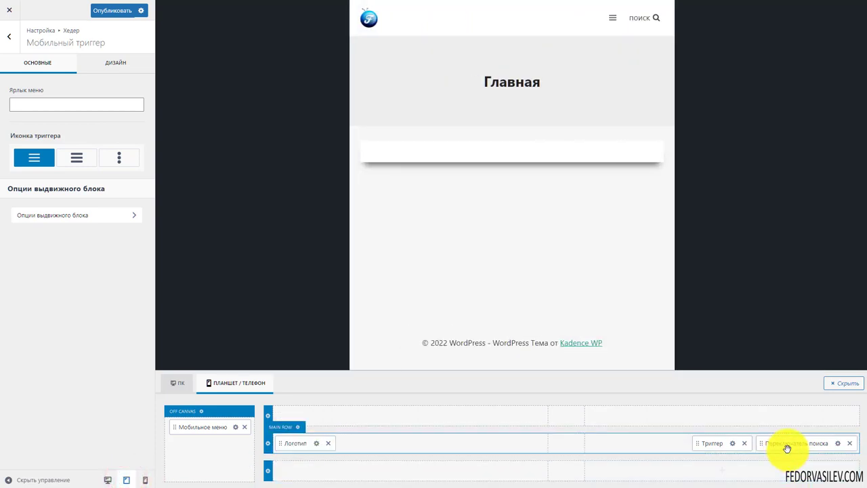
pyautogui.click(838, 443)
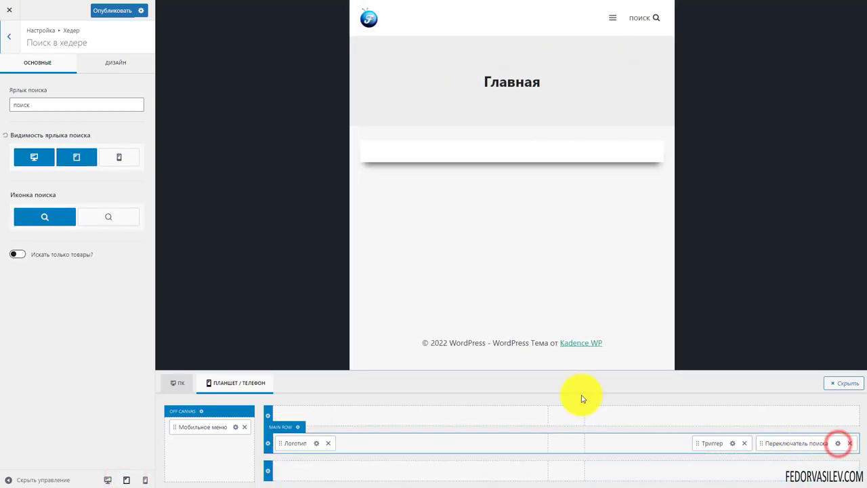
pyautogui.click(72, 161)
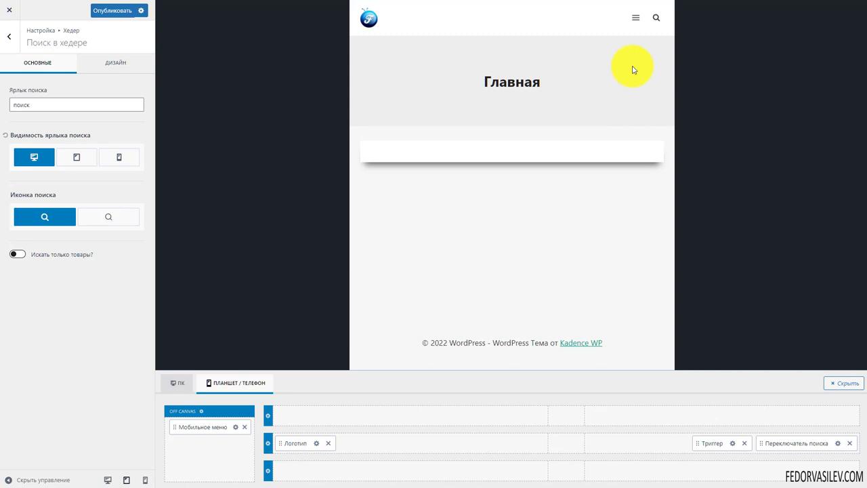
pyautogui.click(145, 480)
pyautogui.click(126, 480)
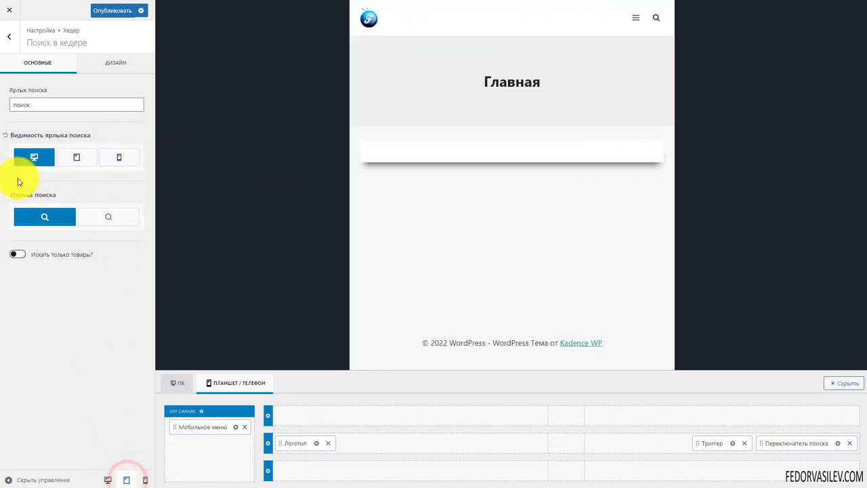
# Step: Return to the desktop preview and clear the label of the header search
pyautogui.click(107, 480)
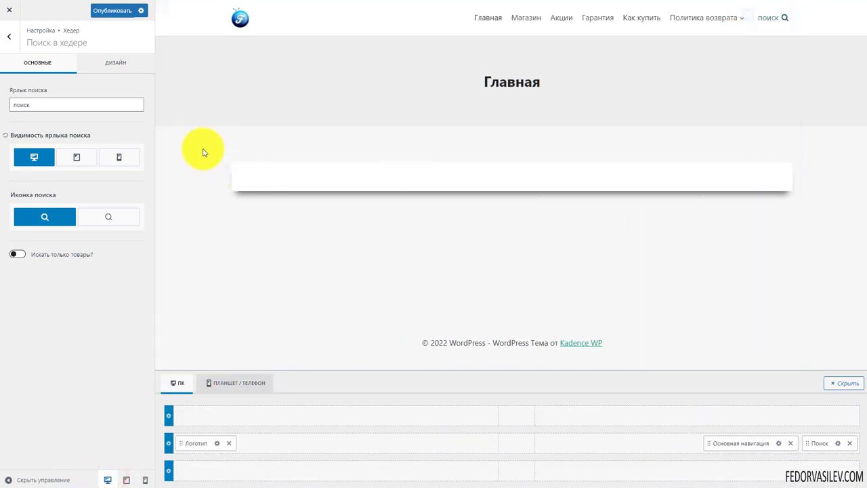
pyautogui.doubleClick(64, 105)
pyautogui.press('BackSpace')
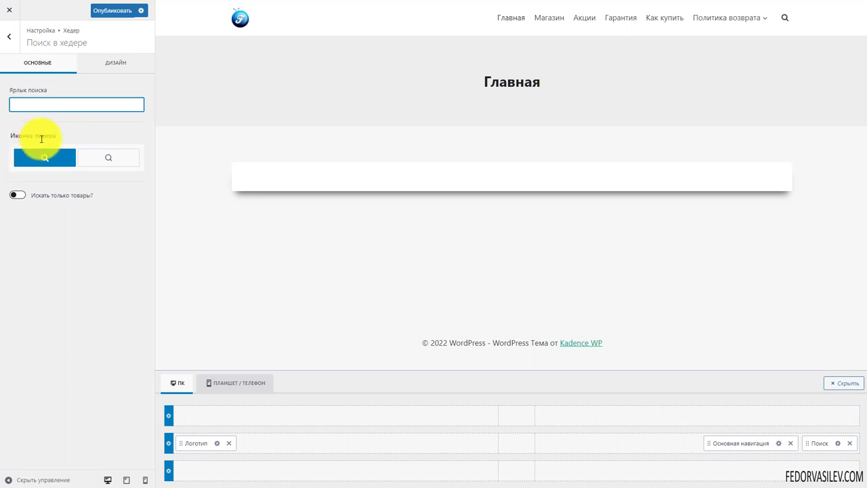
# Step: Try the thinner search icon and the Искать только товары? option, restoring the original setting after each
pyautogui.click(100, 156)
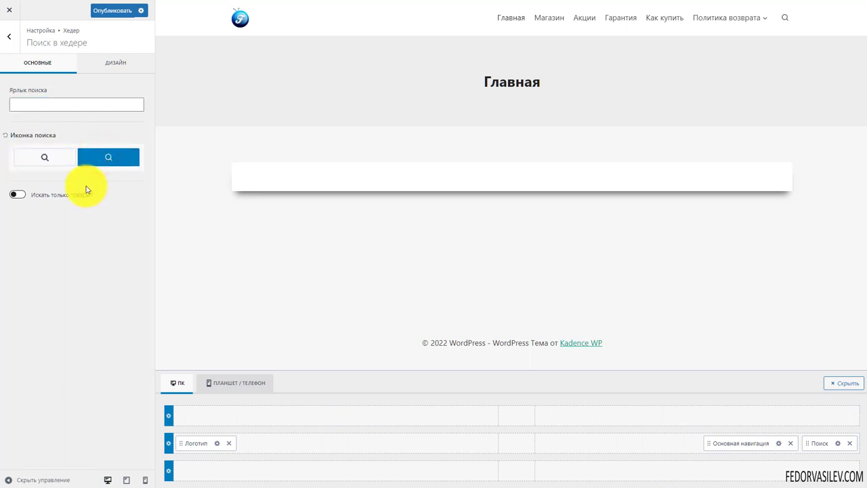
pyautogui.click(61, 161)
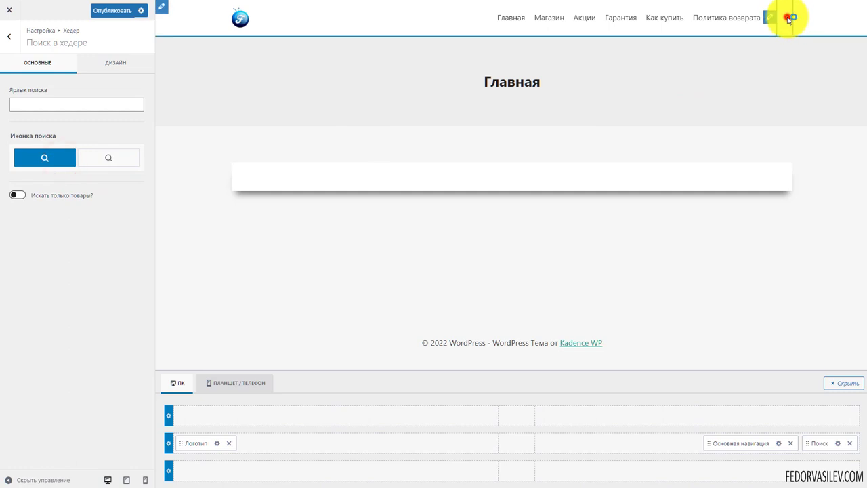
pyautogui.click(21, 196)
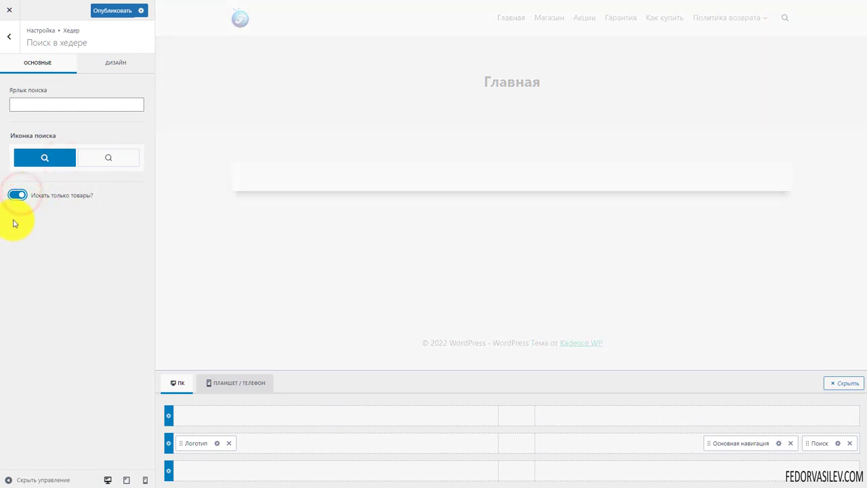
pyautogui.click(12, 198)
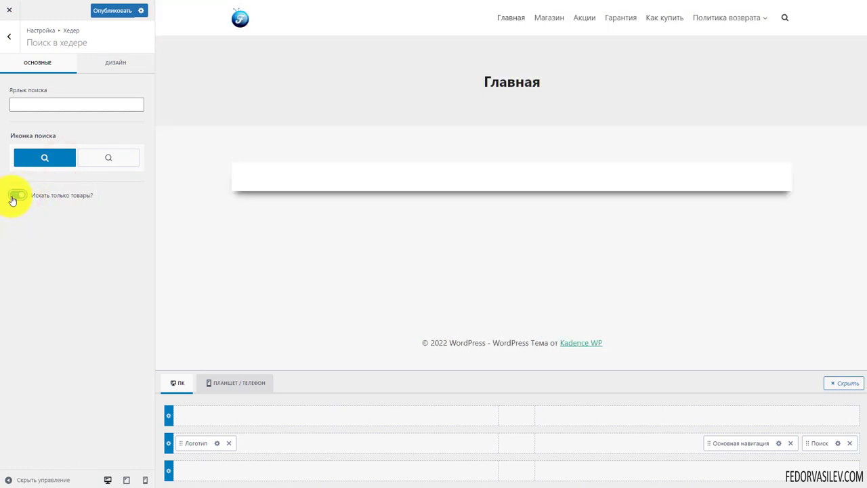
pyautogui.click(12, 198)
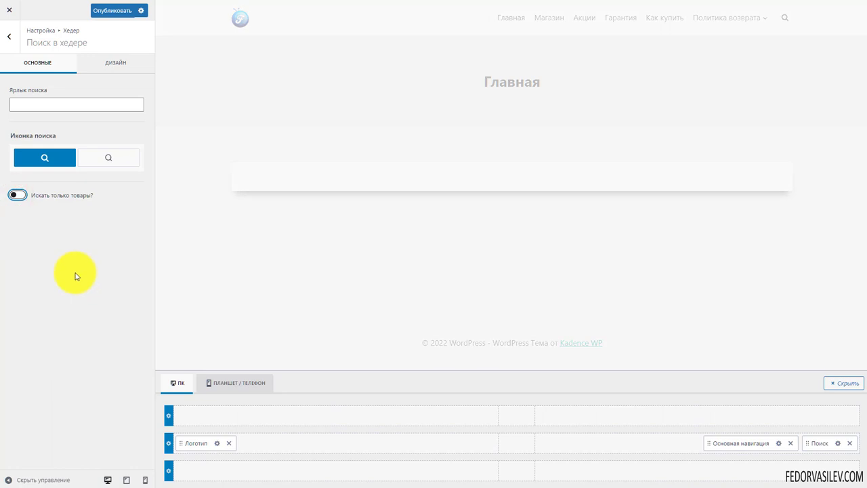
# Step: Try the С границами search style, restore По умолчанию, and review the remaining search design settings
pyautogui.click(116, 60)
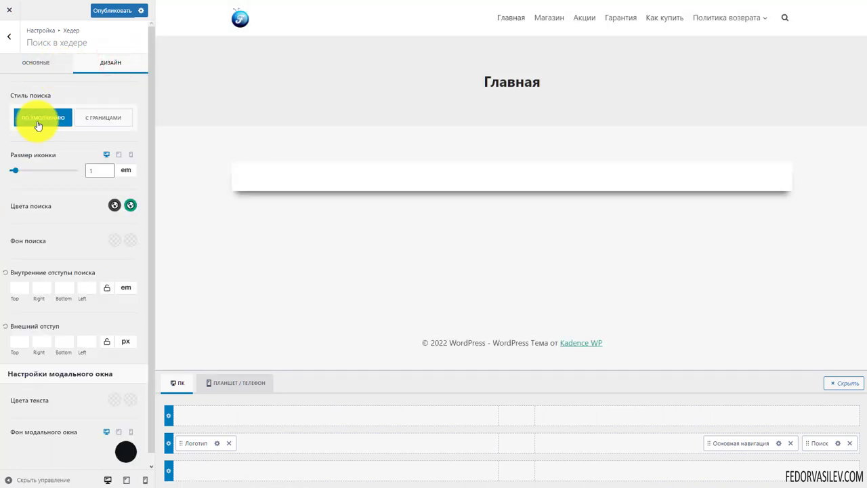
pyautogui.click(79, 119)
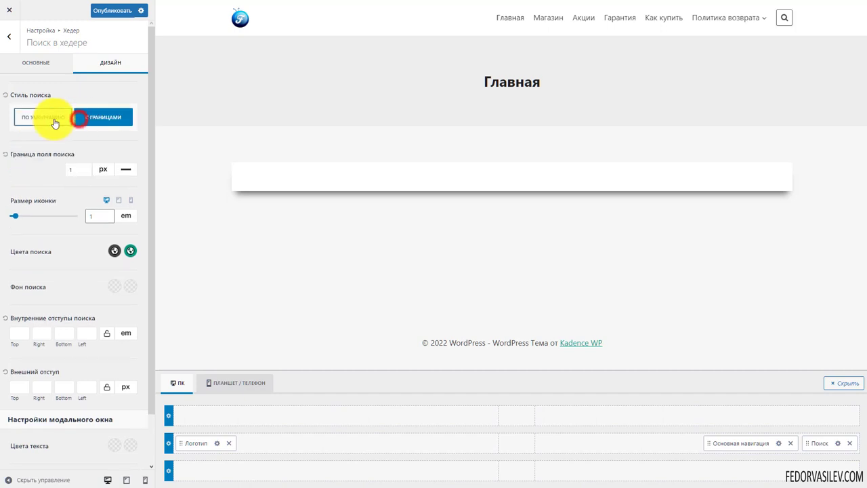
pyautogui.click(52, 119)
pyautogui.scroll(-1, 58, 251)
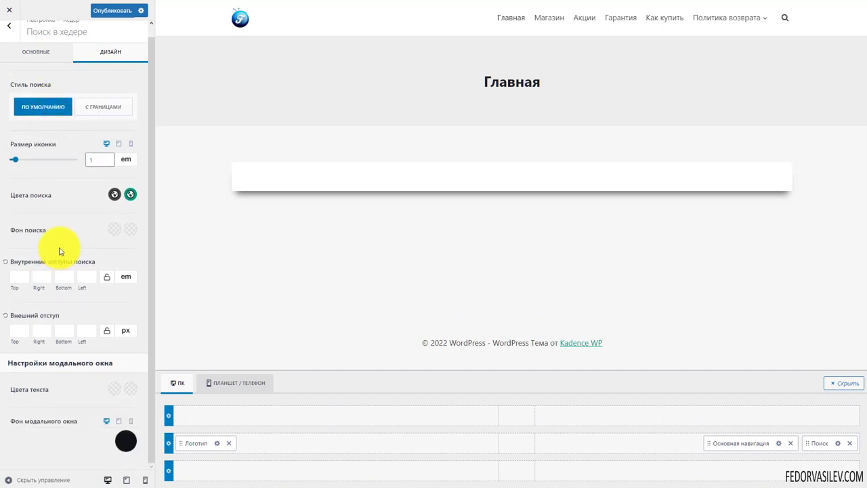
pyautogui.click(40, 57)
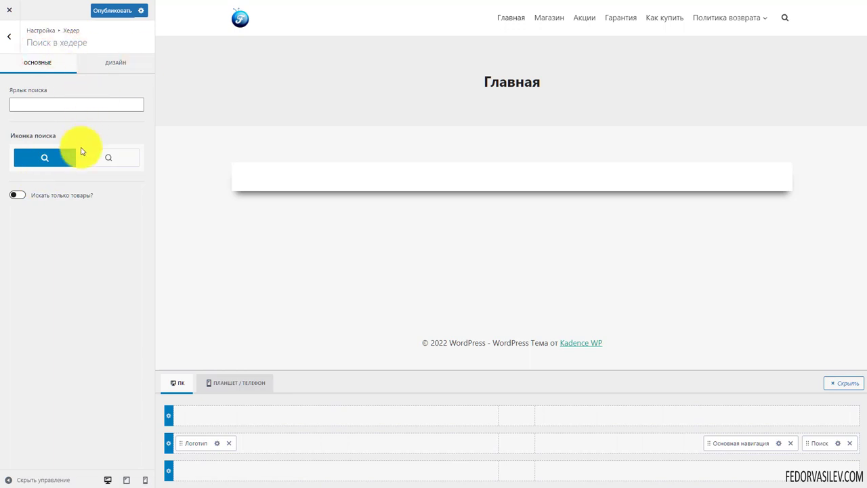
# Step: Publish the header changes and test opening and closing the search window on the live site
pyautogui.click(122, 13)
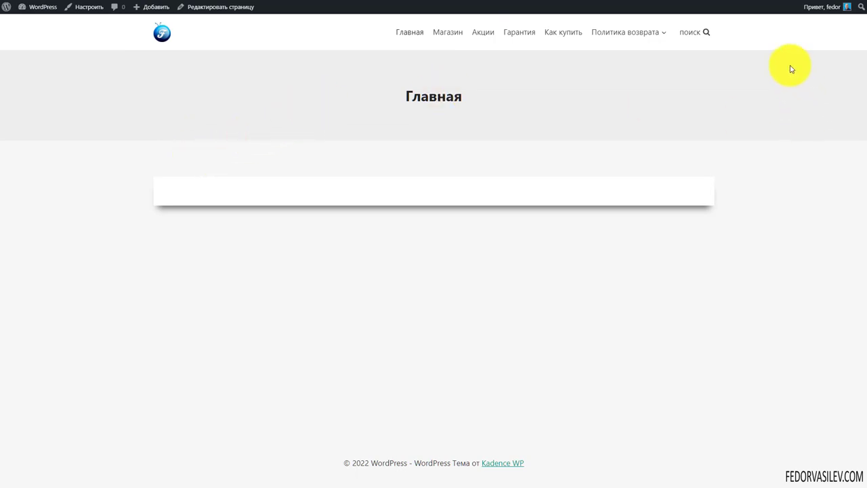
pyautogui.click(705, 32)
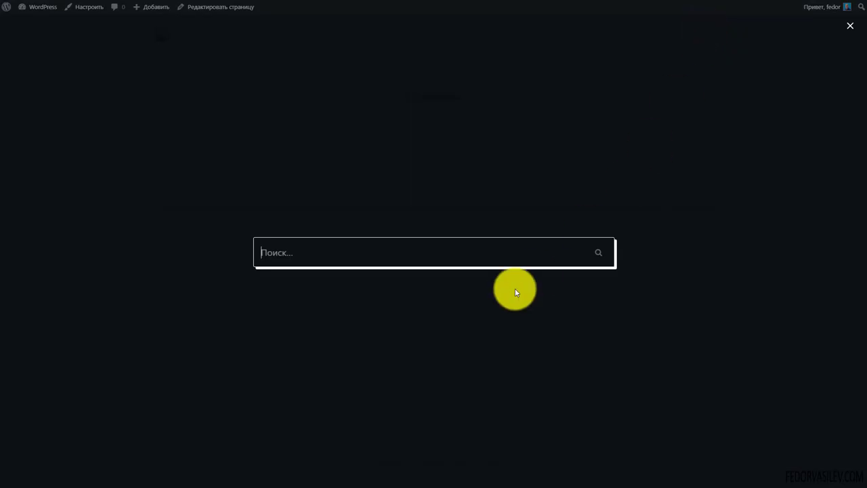
pyautogui.click(850, 25)
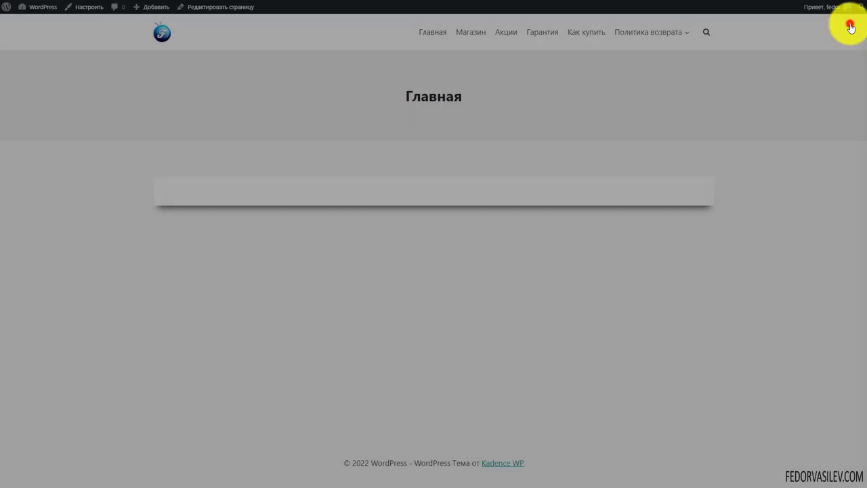
pyautogui.click(706, 31)
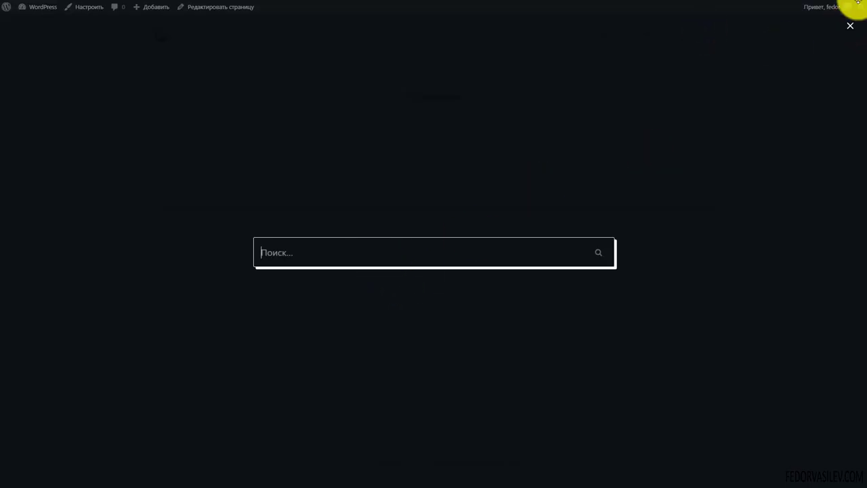
pyautogui.click(850, 29)
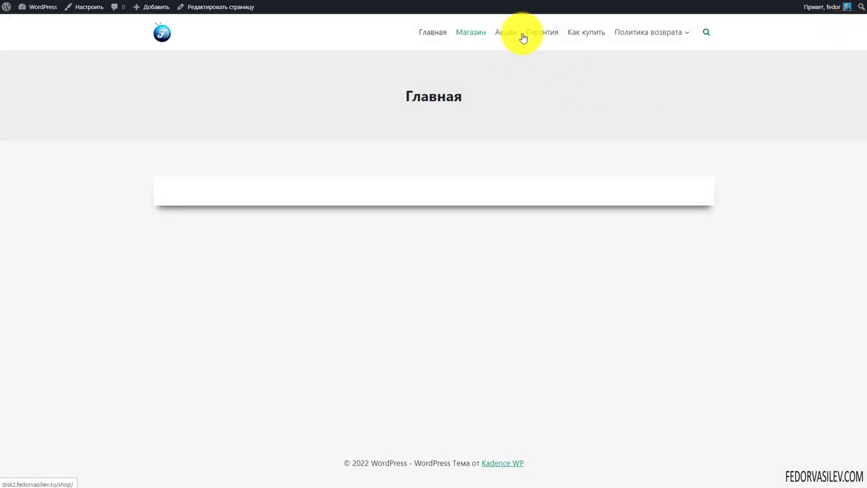
# Step: Open the Магазин page and copy the words "Цифровой фотоаппарат" from the first product's title
pyautogui.click(468, 34)
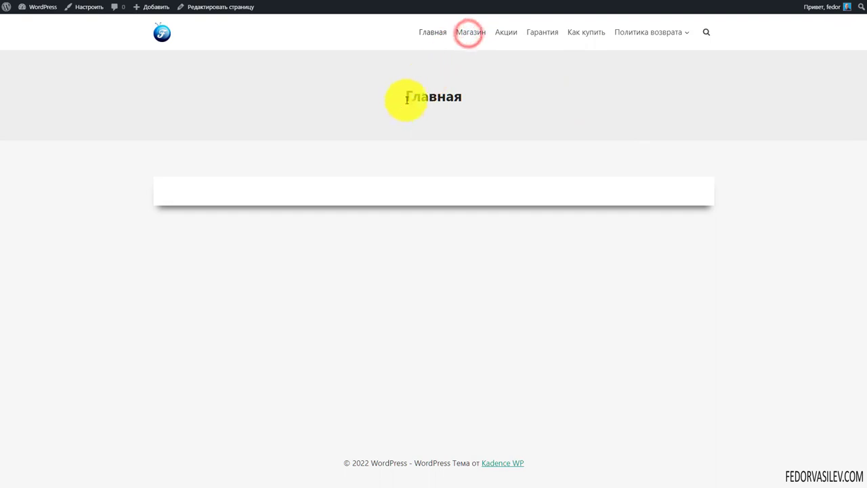
pyautogui.moveTo(161, 334); pyautogui.dragTo(251, 335)
pyautogui.hotkey('ctrl', 'c')
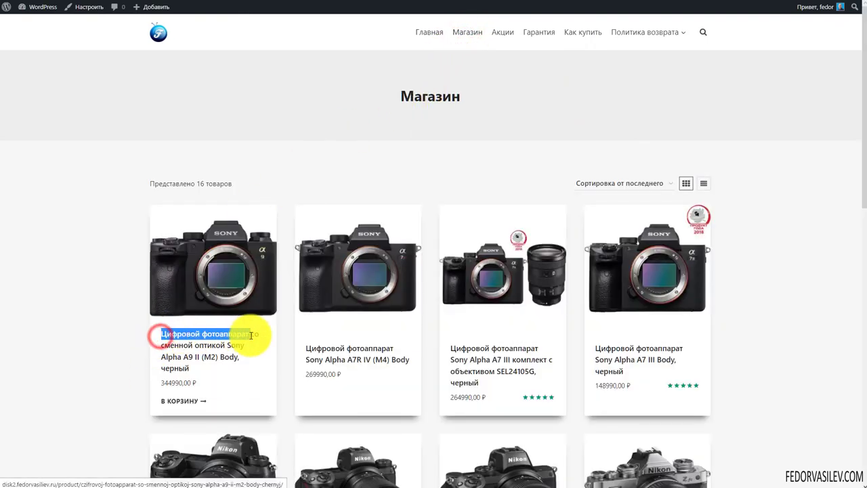
# Step: Search the site for "Цифровой фотоаппарат" with the header search and look through the results page
pyautogui.click(703, 30)
pyautogui.hotkey('ctrl', 'v')
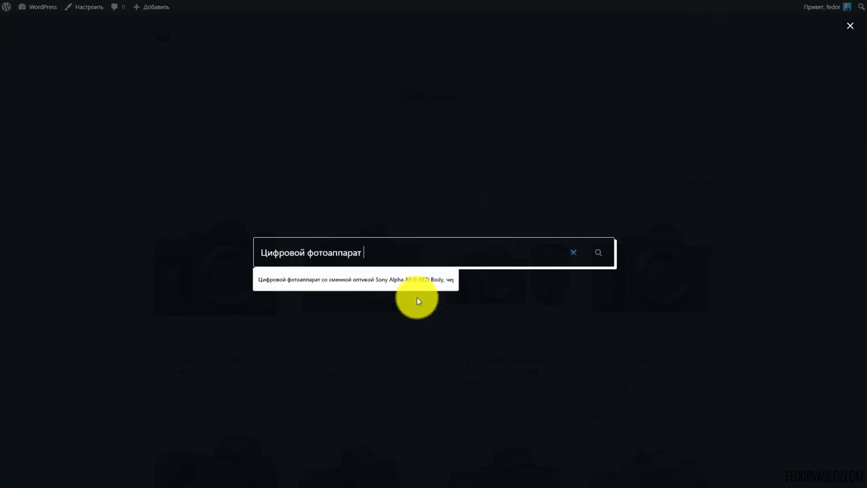
pyautogui.click(274, 279)
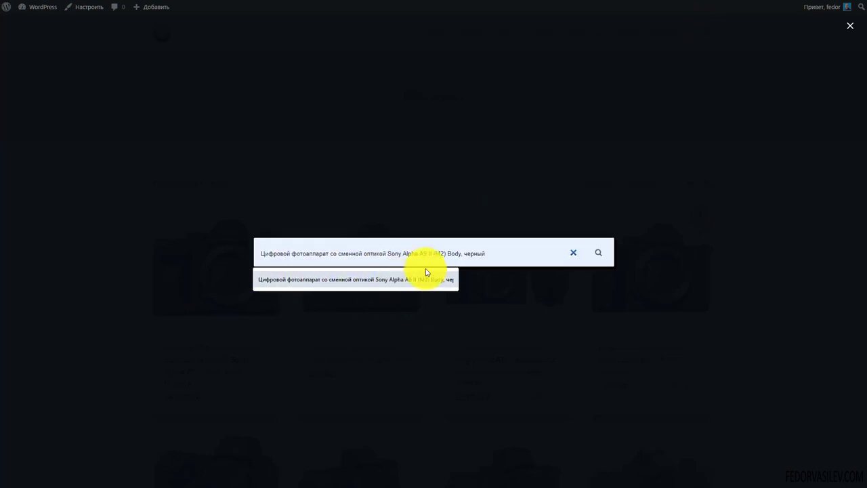
pyautogui.click(596, 260)
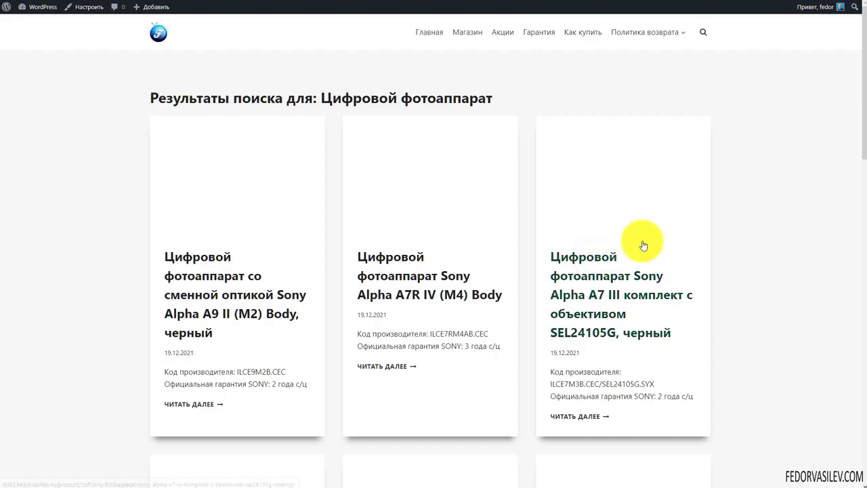
pyautogui.scroll(-15, 538, 120)
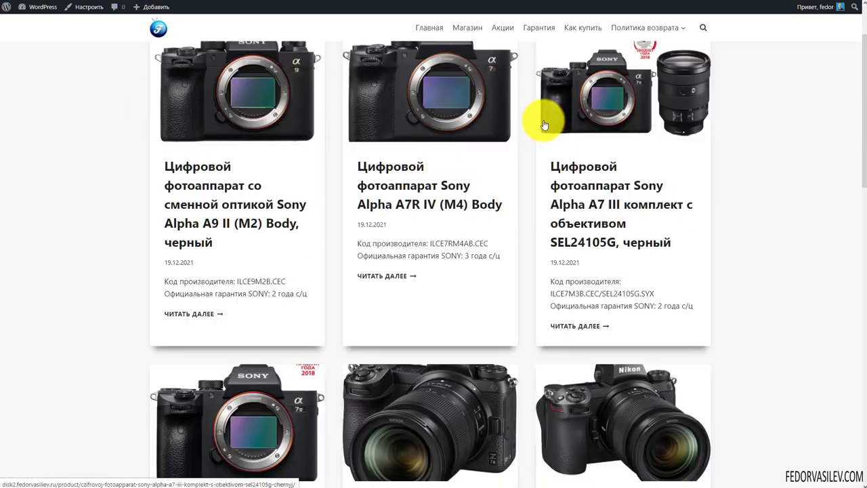
pyautogui.scroll(15, 407, 128)
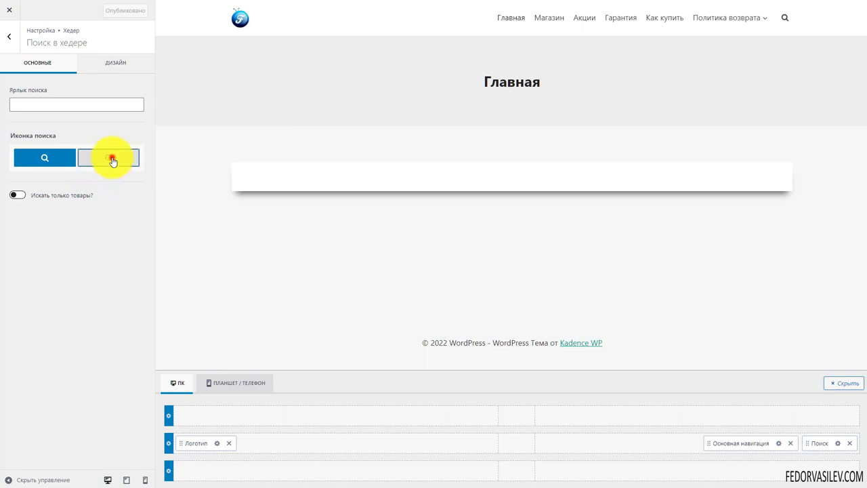
# Step: Switch the header search to the thinner magnifier icon and publish the change
pyautogui.click(108, 157)
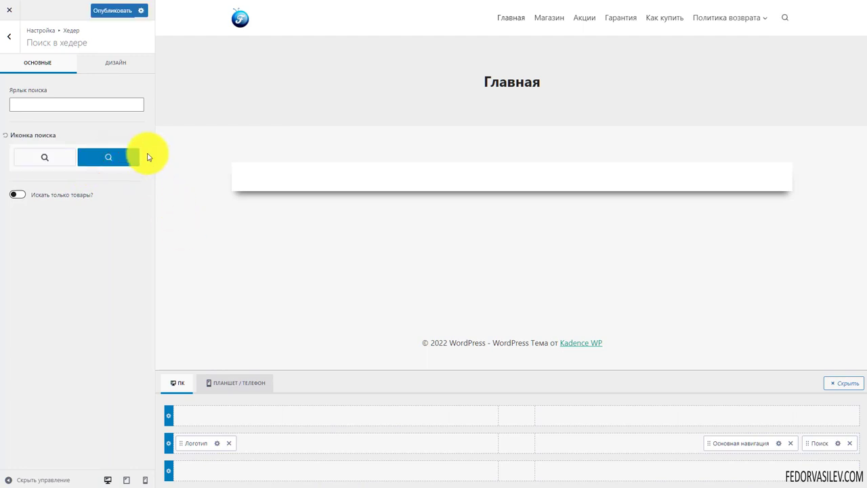
pyautogui.click(115, 15)
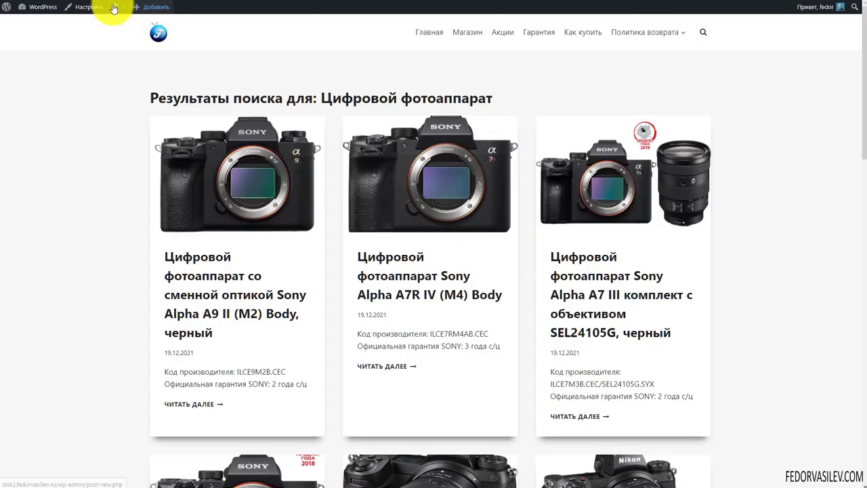
# Step: Open and close the search window from the header icon on the live site and in the customizer preview
pyautogui.click(704, 32)
pyautogui.click(847, 26)
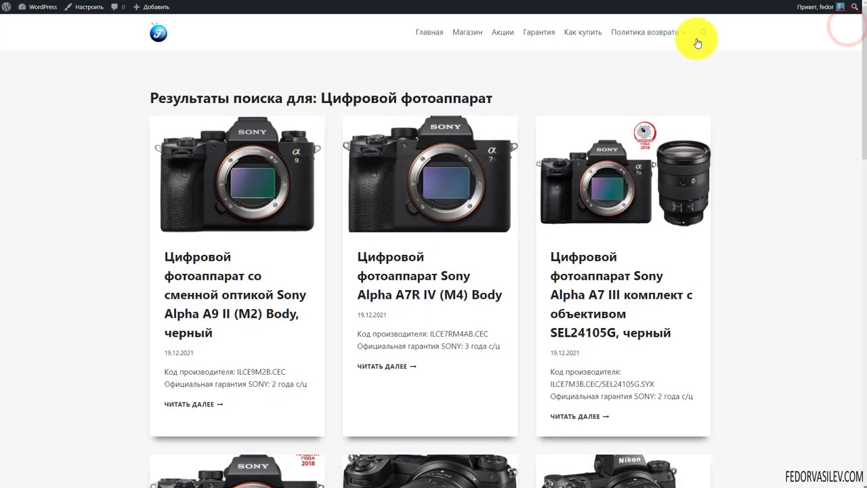
pyautogui.click(705, 32)
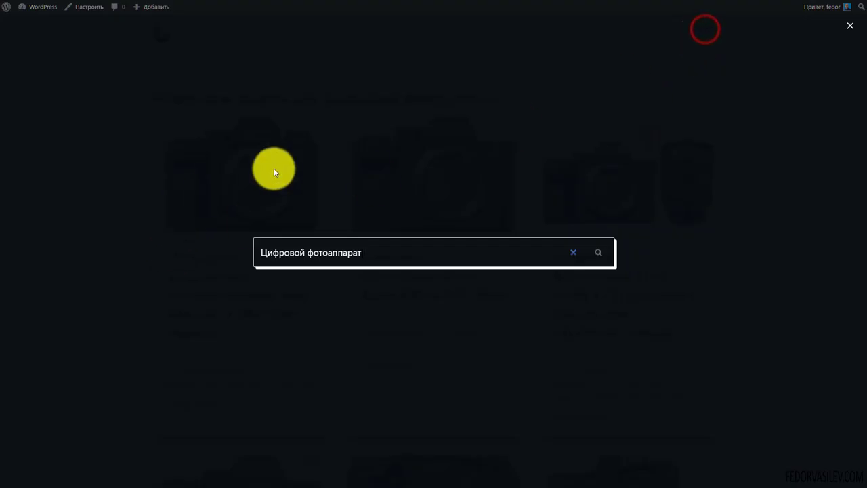
pyautogui.click(851, 25)
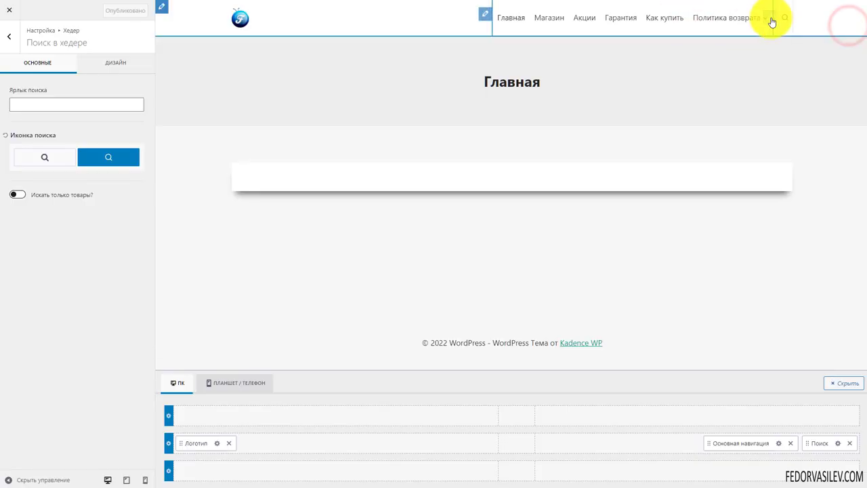
pyautogui.click(784, 21)
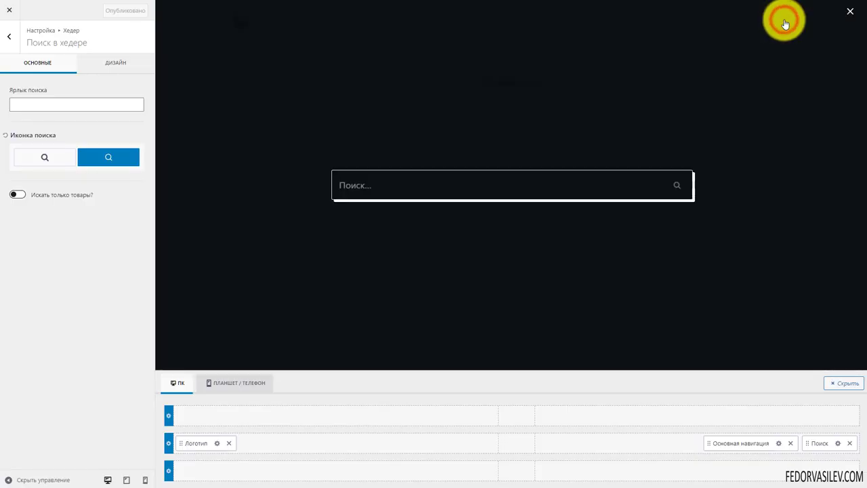
pyautogui.click(850, 11)
pyautogui.click(784, 19)
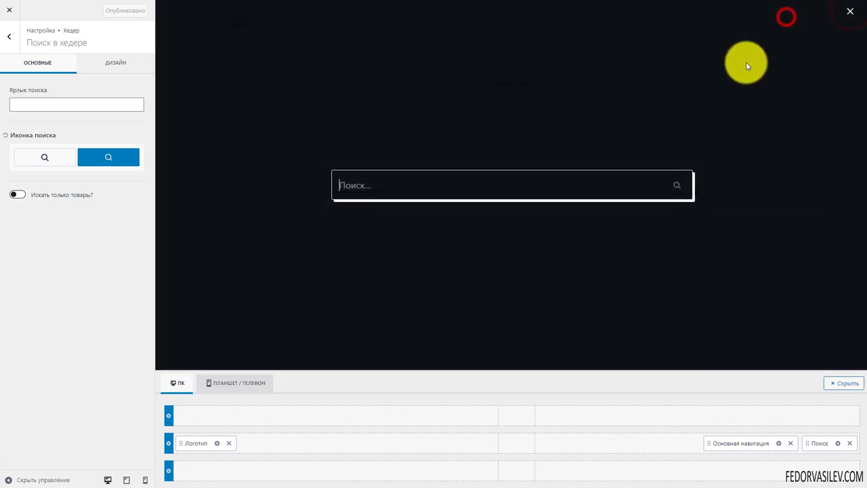
# Step: Open the header search's design settings and set the initial search colour to a greyish blue
pyautogui.click(103, 63)
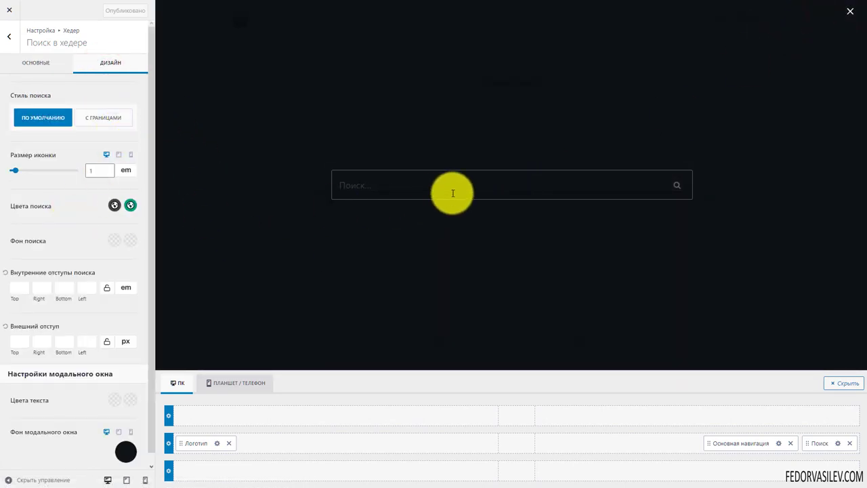
pyautogui.click(569, 184)
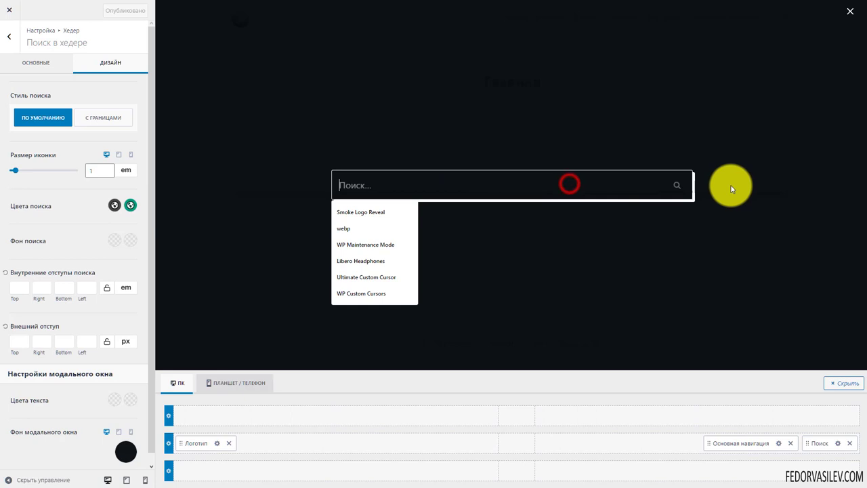
pyautogui.click(115, 206)
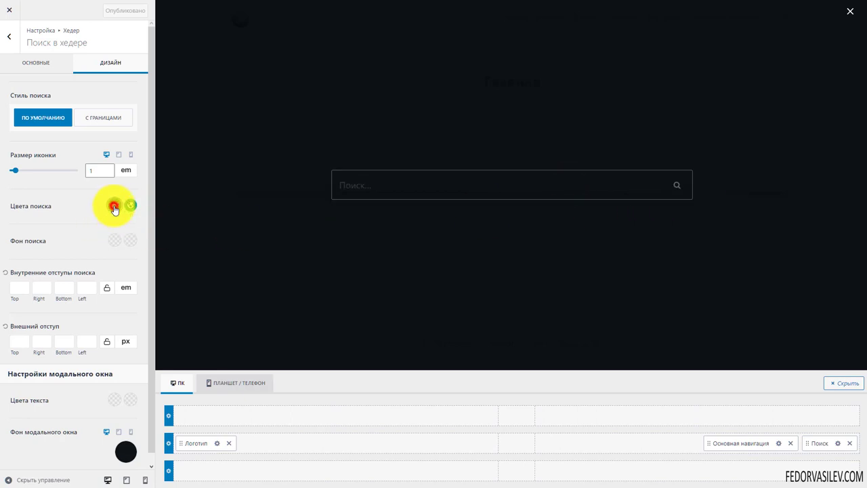
pyautogui.click(381, 187)
pyautogui.scroll(-1, 74, 219)
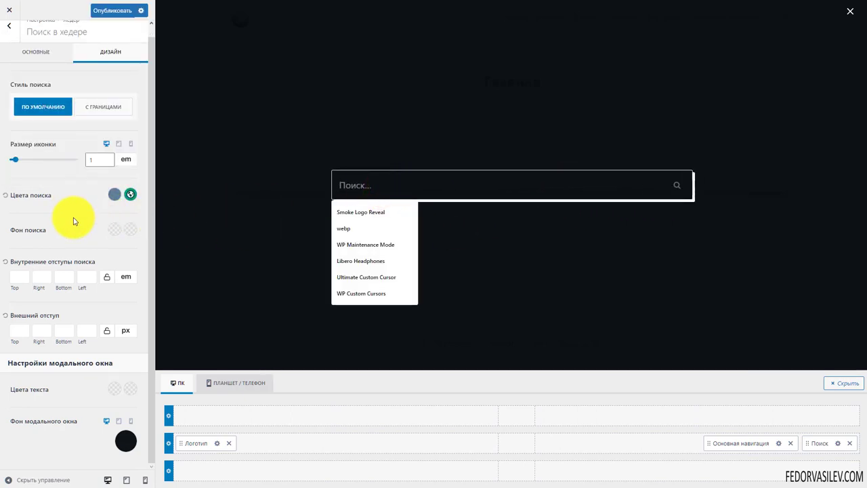
# Step: Try palette green and a semi-transparent dark green (04473C, opacity 0.46) as the search modal window's background
pyautogui.click(122, 442)
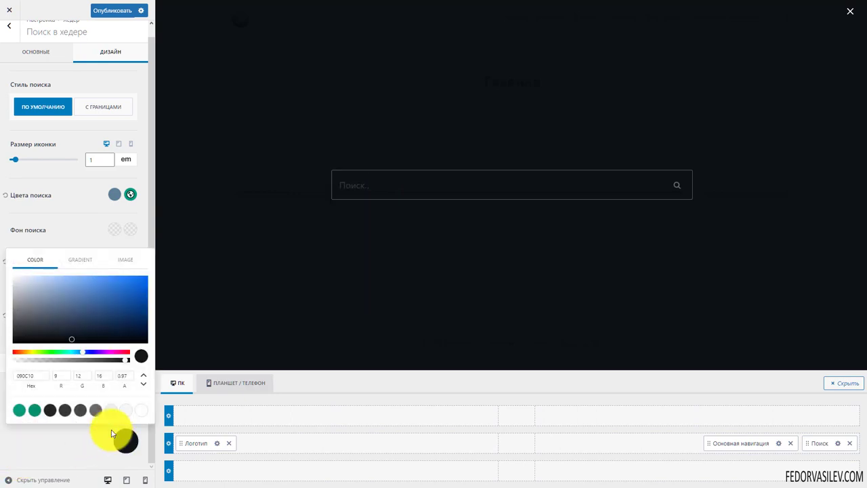
pyautogui.click(39, 409)
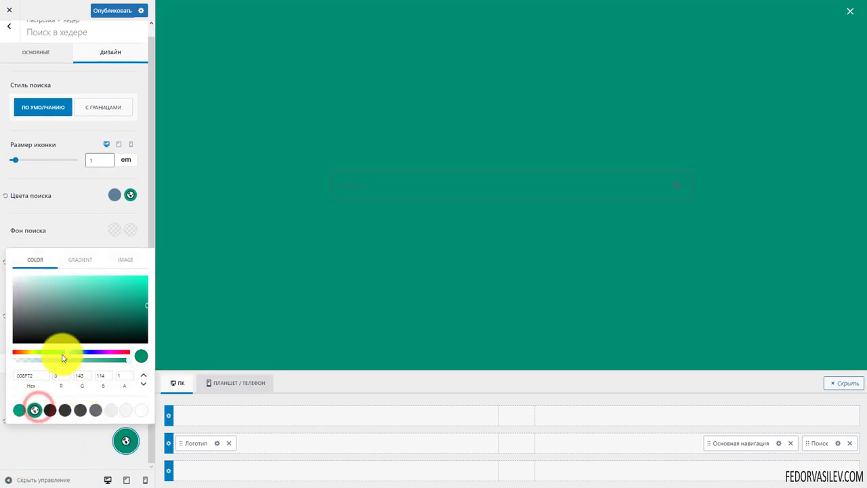
pyautogui.click(76, 361)
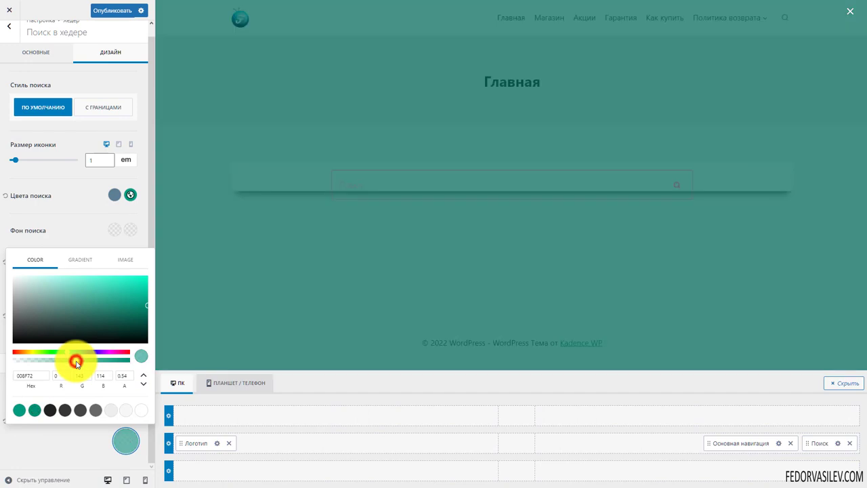
pyautogui.moveTo(69, 362); pyautogui.dragTo(62, 365)
pyautogui.click(106, 312)
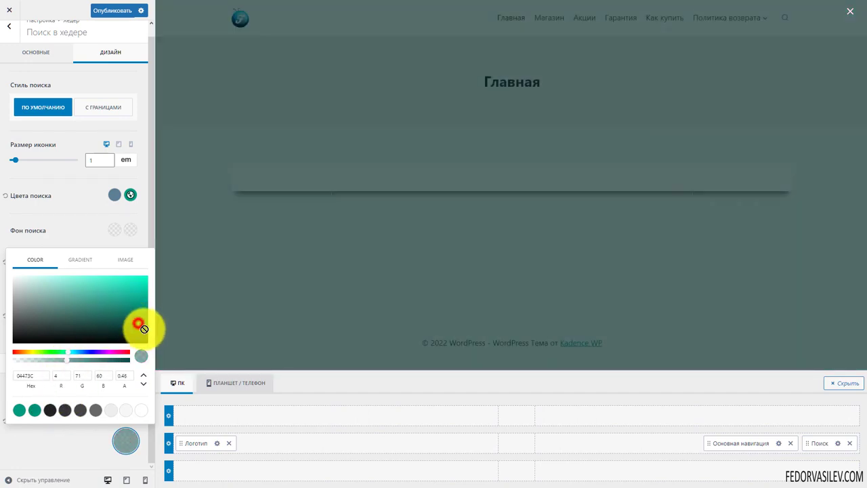
pyautogui.click(74, 196)
# Step: Set the search modal window's background to the dark palette colour 222222
pyautogui.click(126, 439)
pyautogui.click(50, 420)
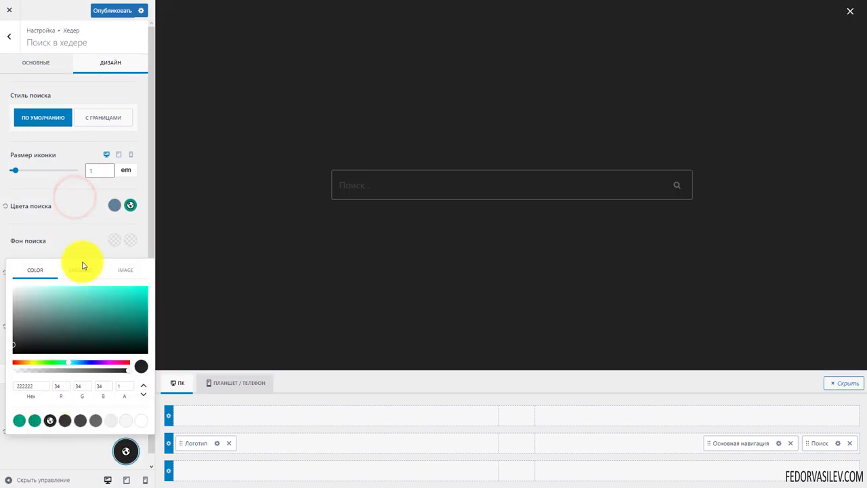
pyautogui.click(77, 236)
# Step: Try the "С границами" search style, check the icon and search window in the preview, and restore "По умолчанию"
pyautogui.click(108, 121)
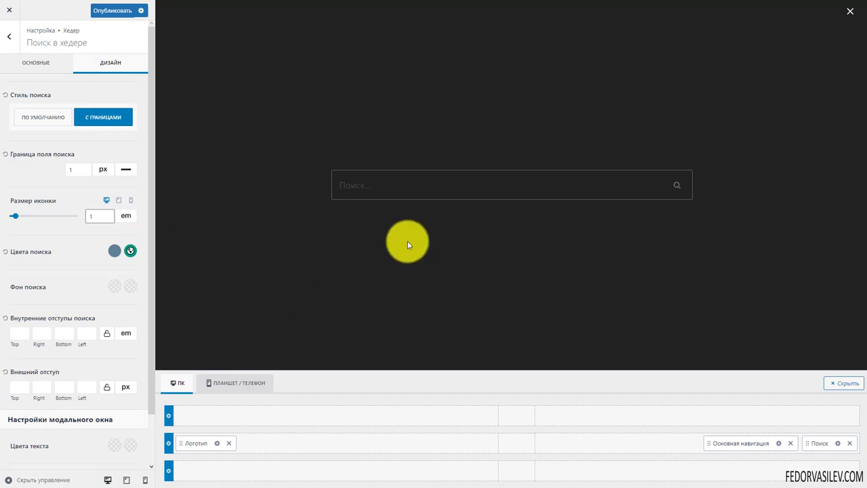
pyautogui.click(854, 13)
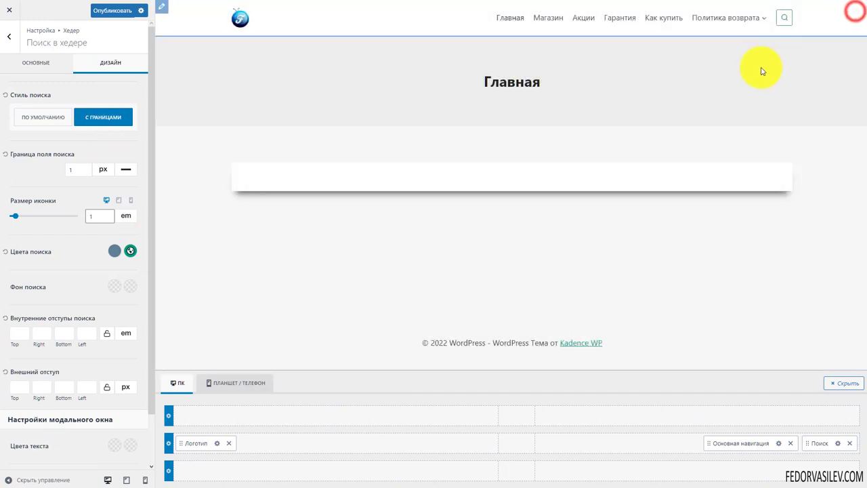
pyautogui.click(785, 18)
pyautogui.click(847, 15)
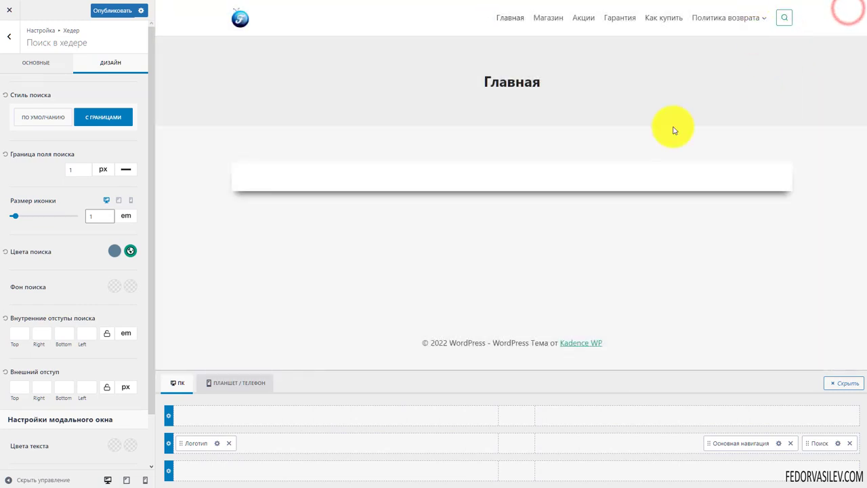
pyautogui.click(24, 117)
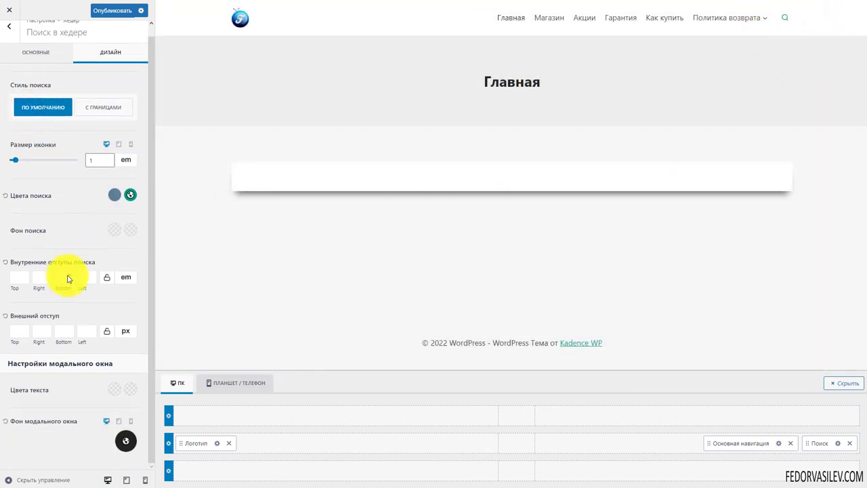
# Step: Review the search element's general and design settings, examine the tablet/phone header layout, and return to the desktop header
pyautogui.click(52, 71)
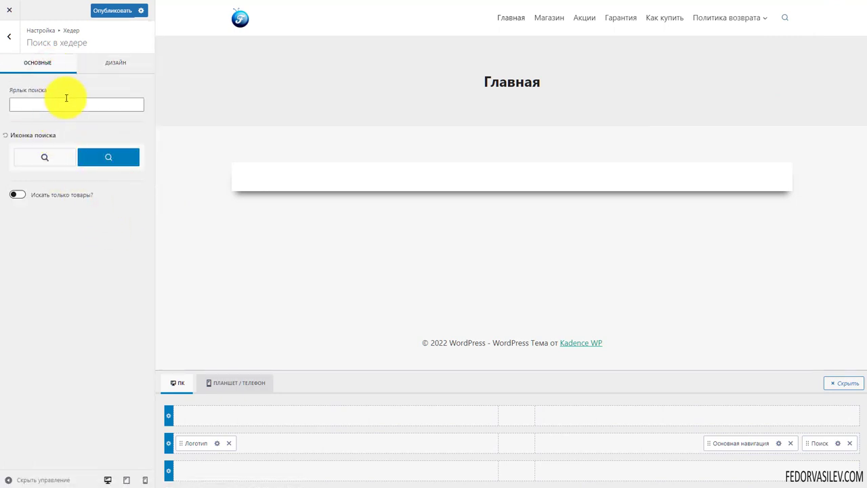
pyautogui.click(102, 62)
pyautogui.click(53, 66)
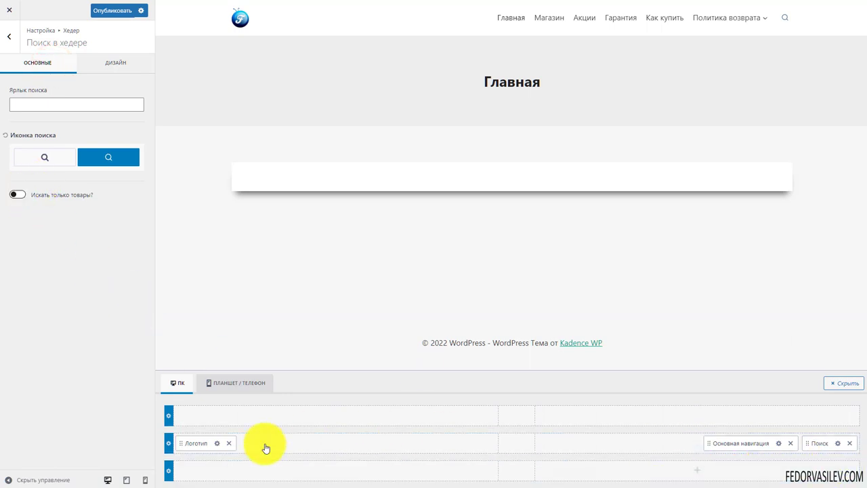
pyautogui.click(228, 386)
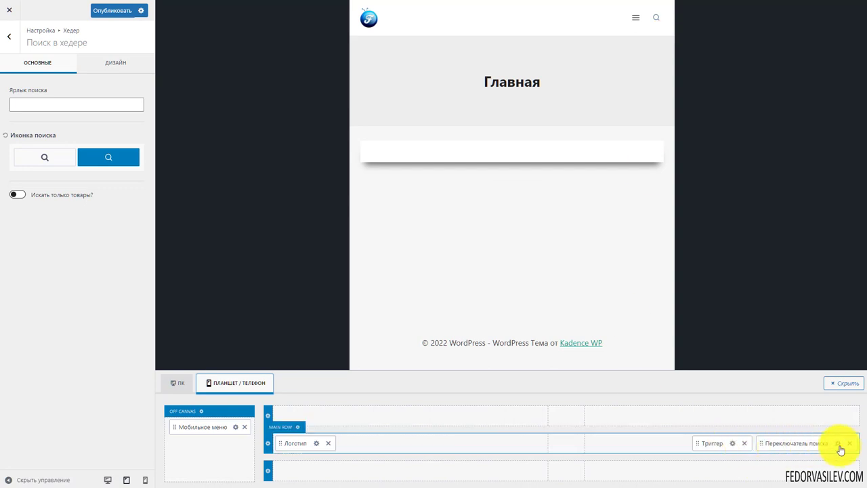
pyautogui.click(128, 61)
pyautogui.click(40, 63)
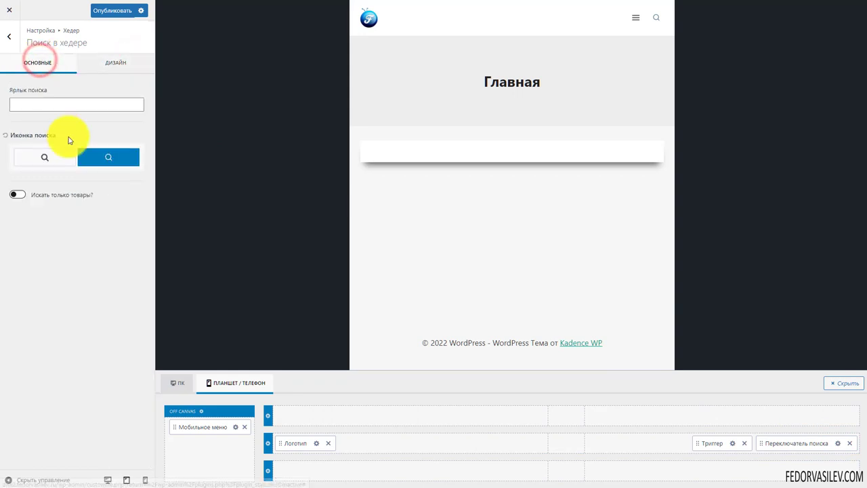
pyautogui.click(637, 25)
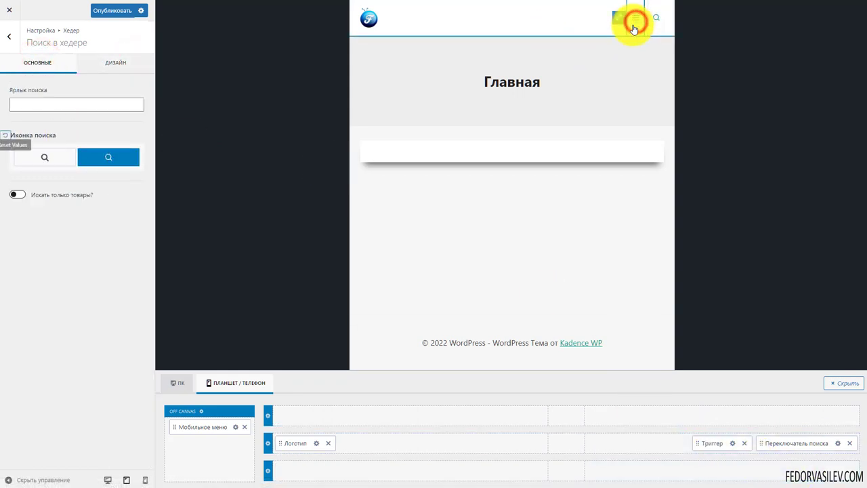
pyautogui.click(635, 25)
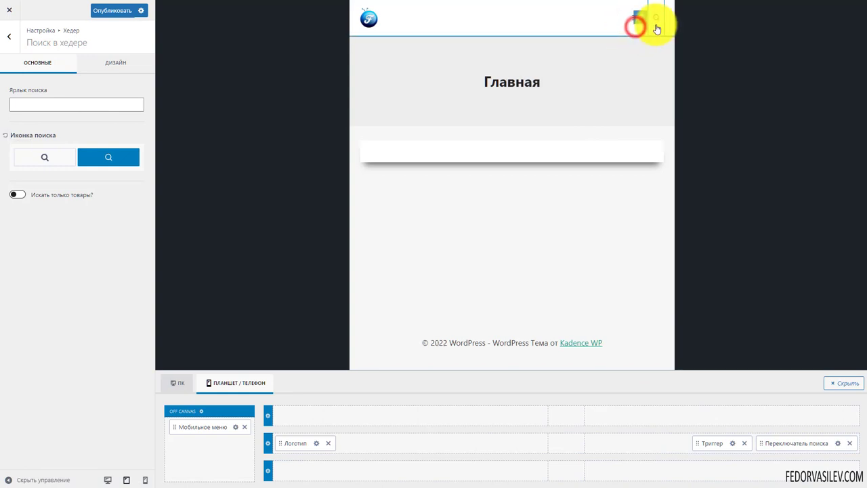
pyautogui.moveTo(185, 425)
pyautogui.mouseDown()
pyautogui.moveTo(183, 447)
pyautogui.moveTo(186, 427)
pyautogui.mouseUp()
pyautogui.click(174, 383)
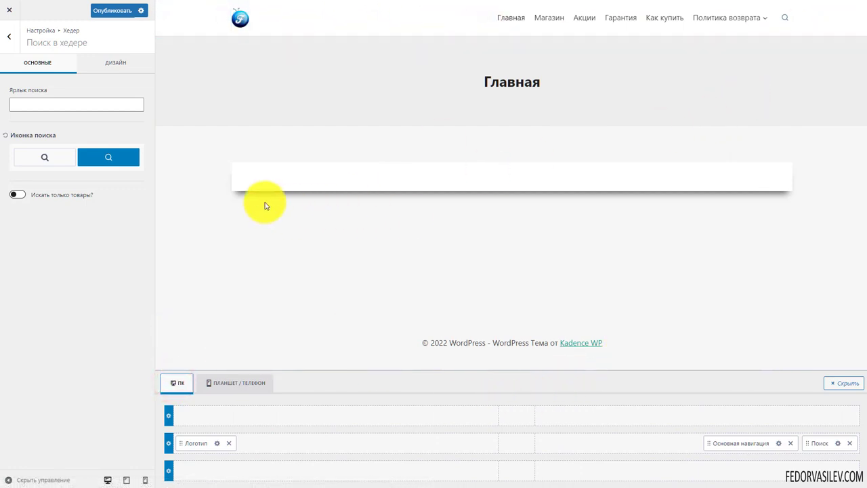
# Step: Add the Корзина element beside Поиск in the header's main row and open its settings
pyautogui.click(682, 444)
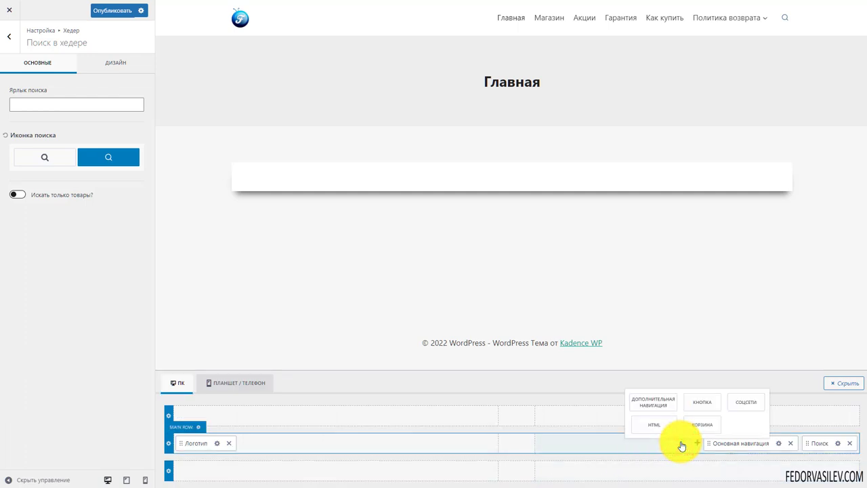
pyautogui.click(702, 425)
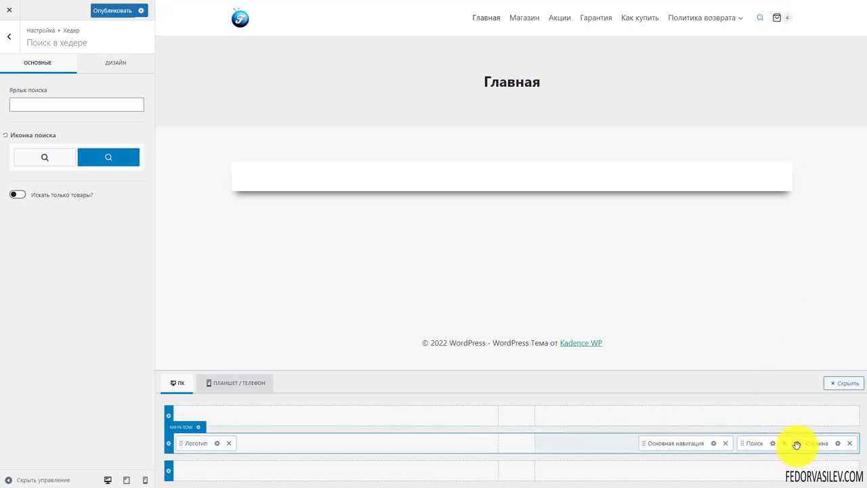
pyautogui.click(839, 444)
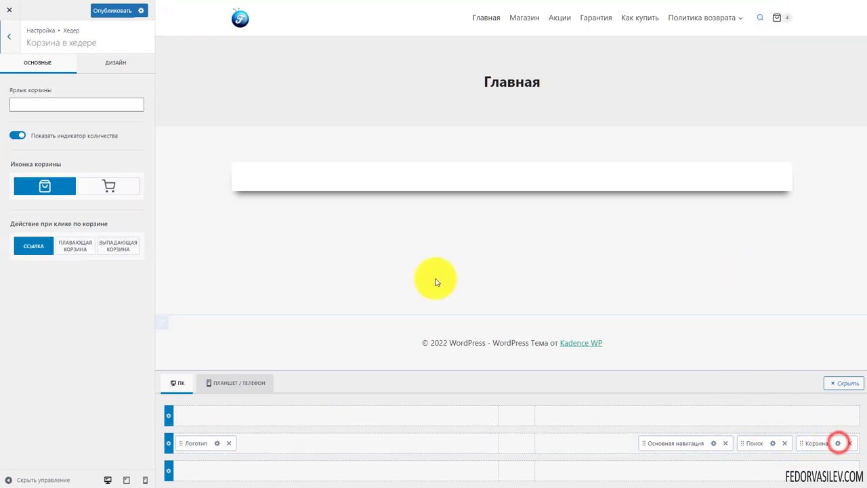
# Step: Try hiding the cart's quantity indicator and using the trolley icon, restoring the indicator and the bag icon
pyautogui.click(86, 107)
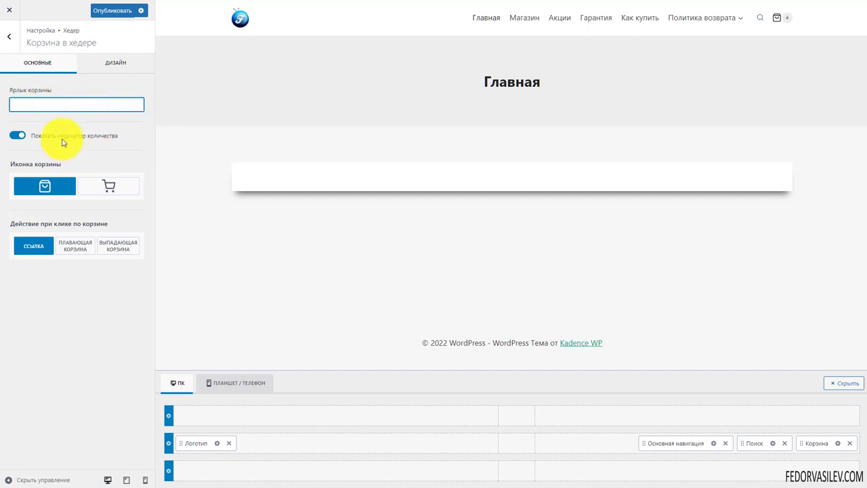
pyautogui.click(17, 137)
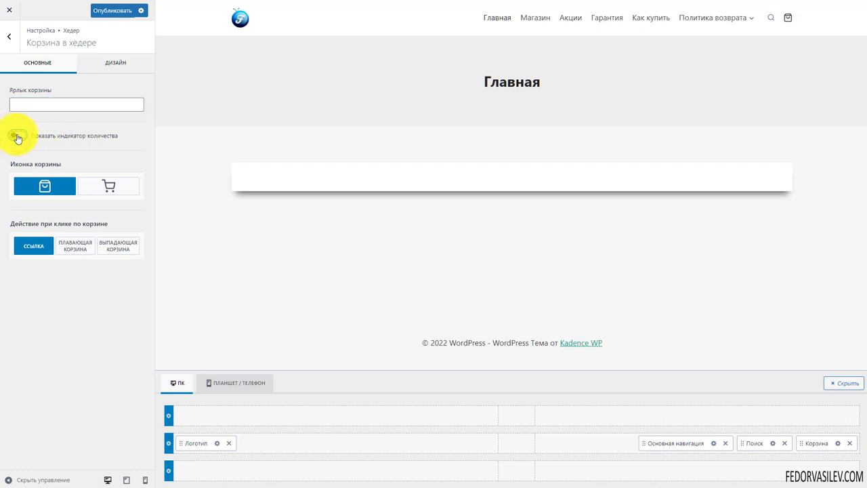
pyautogui.click(24, 135)
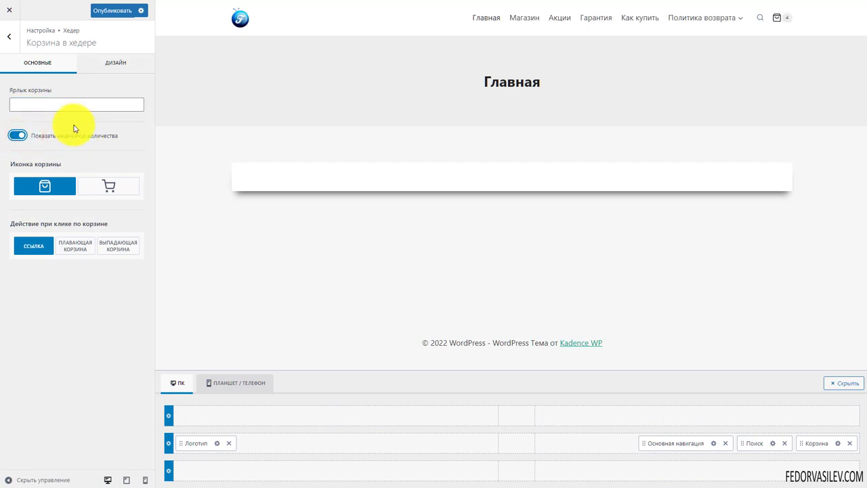
pyautogui.click(107, 183)
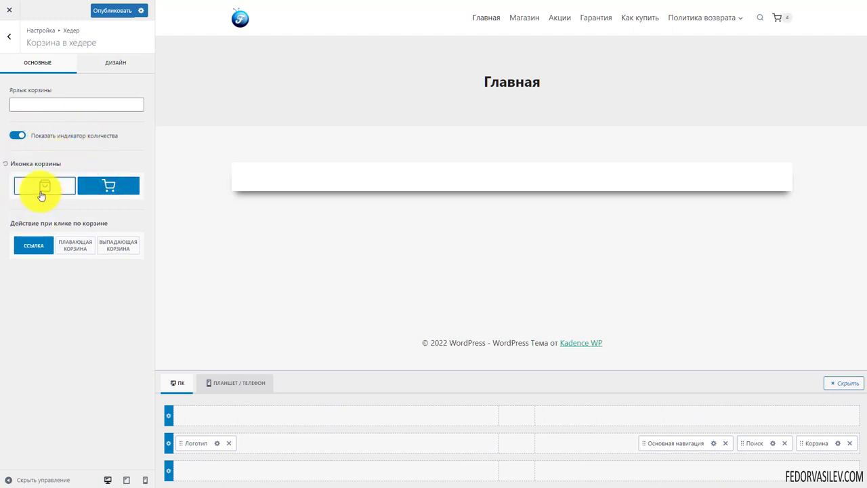
pyautogui.click(42, 190)
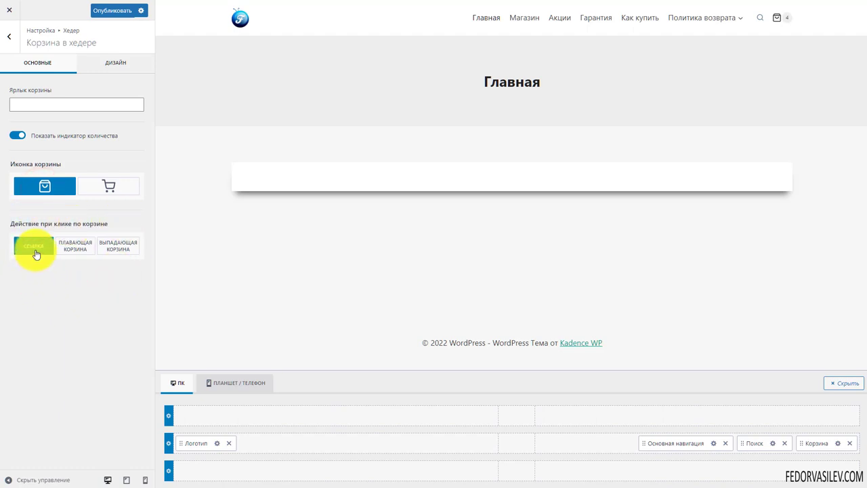
# Step: Try "Плавающая корзина" as the cart click action, open and close the cart panel in the preview, and restore "Ссылка"
pyautogui.click(74, 248)
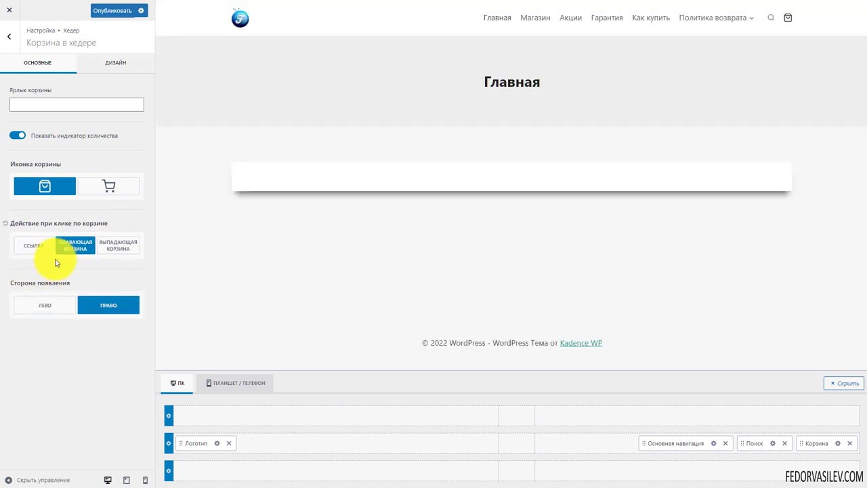
pyautogui.click(790, 23)
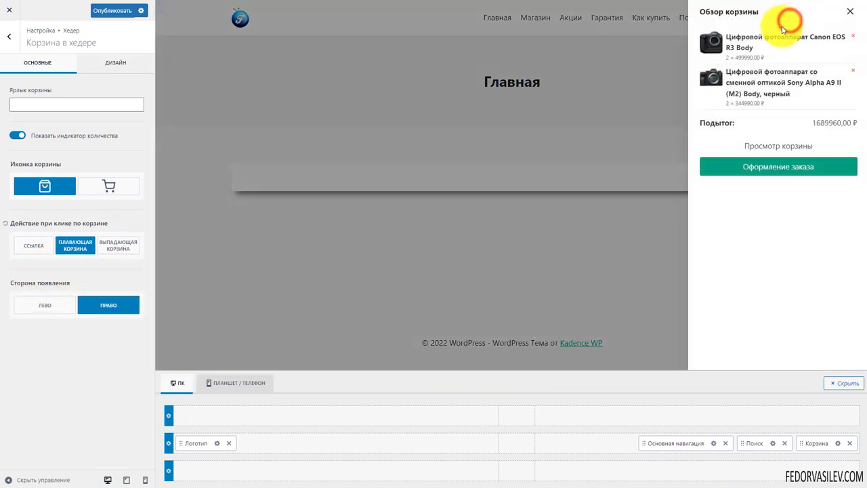
pyautogui.click(850, 16)
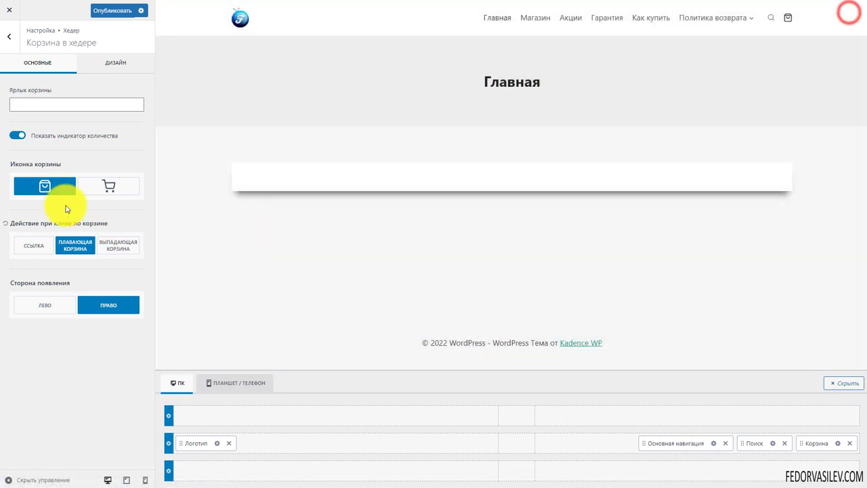
pyautogui.click(31, 246)
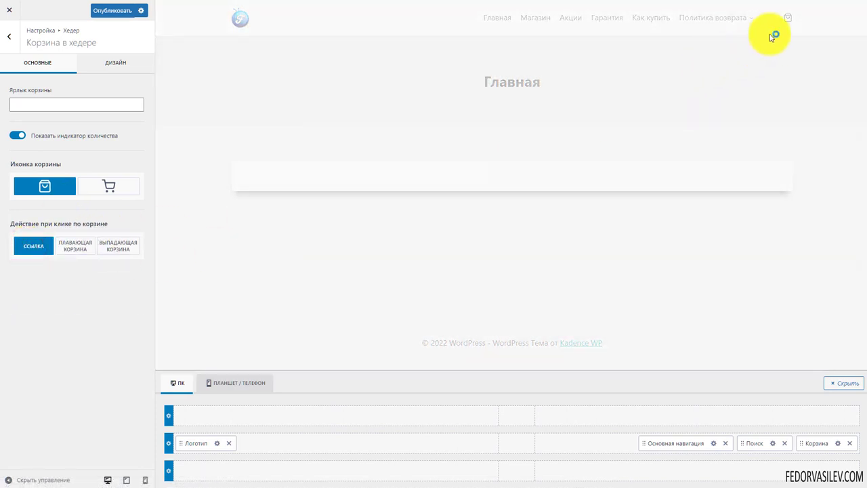
# Step: Open the cart page from the header cart icon in the preview and look through its contents
pyautogui.click(789, 17)
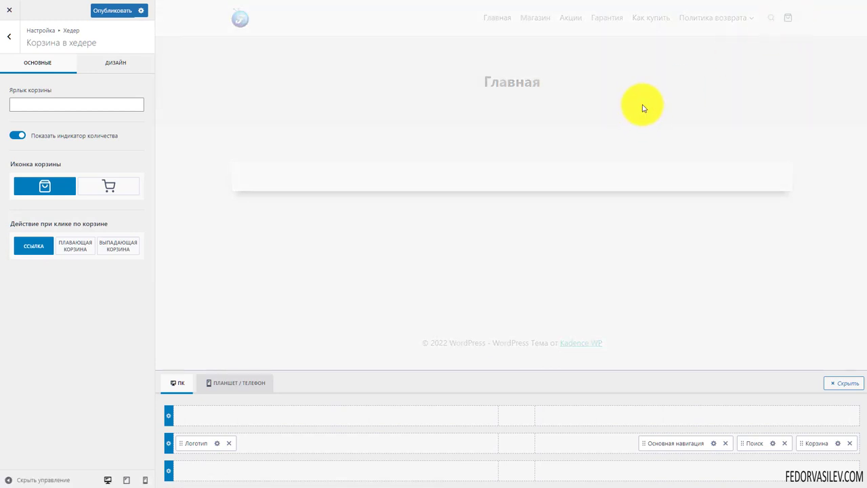
pyautogui.scroll(-3, 755, 237)
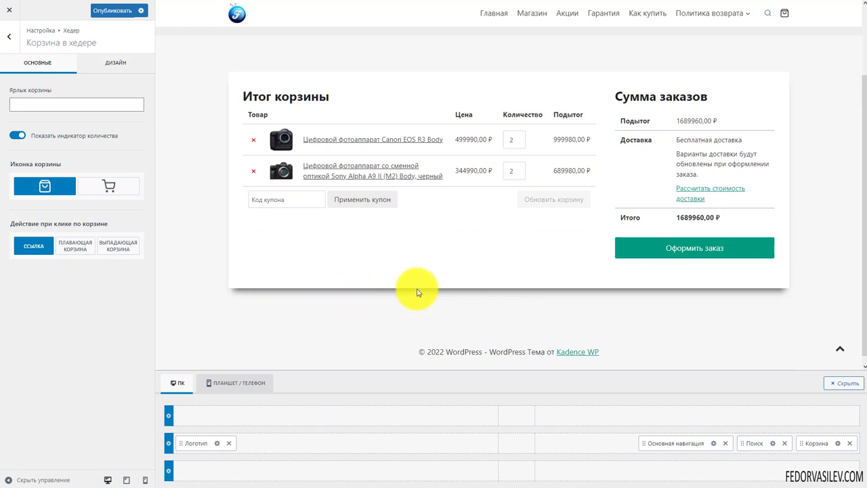
pyautogui.scroll(3, 698, 163)
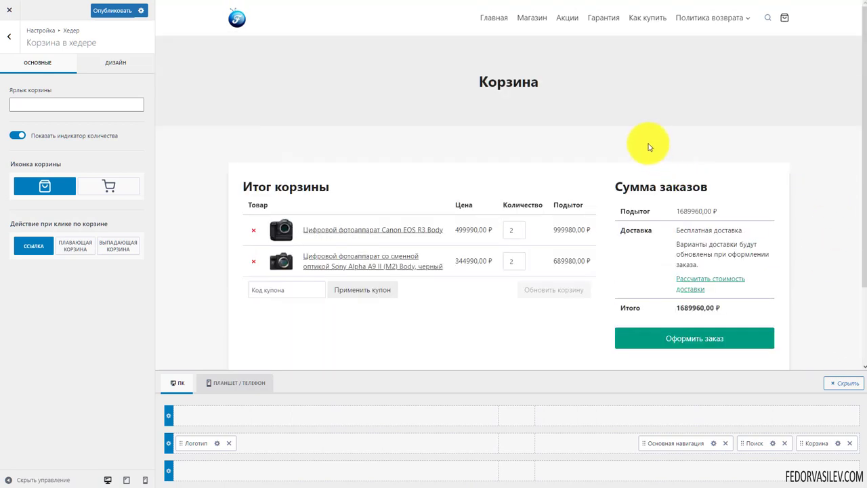
# Step: Look through the cart page from top to bottom in the preview, and switch the preview to the Магазин page
pyautogui.scroll(-3, 630, 143)
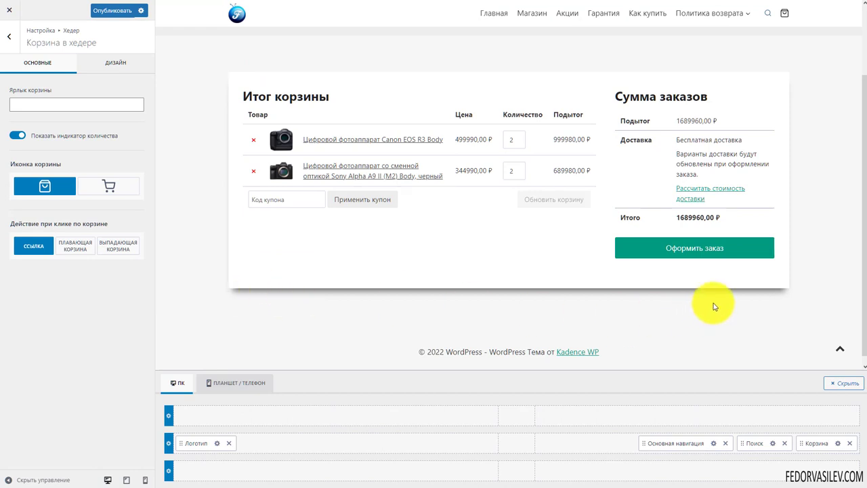
pyautogui.scroll(2, 336, 264)
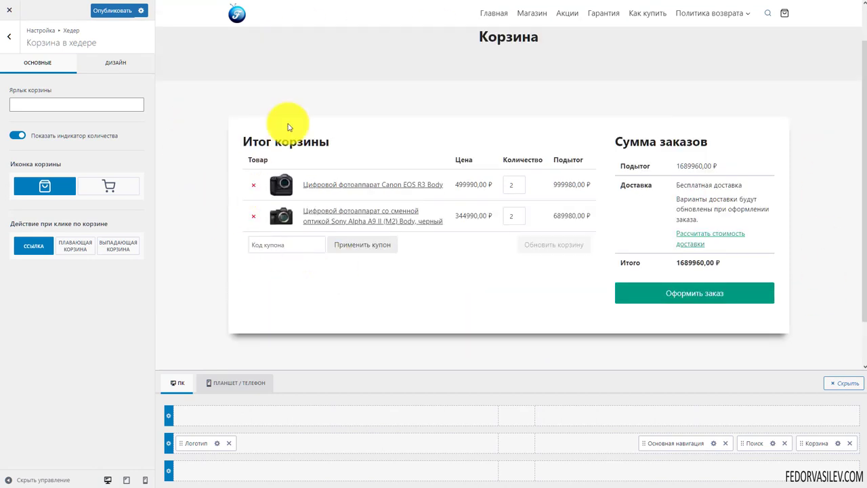
pyautogui.scroll(-2, 489, 259)
pyautogui.scroll(4, 603, 284)
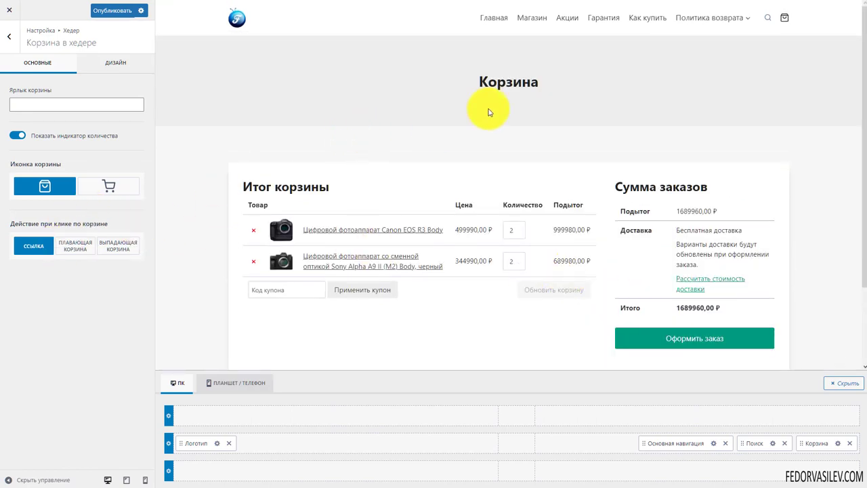
pyautogui.click(532, 17)
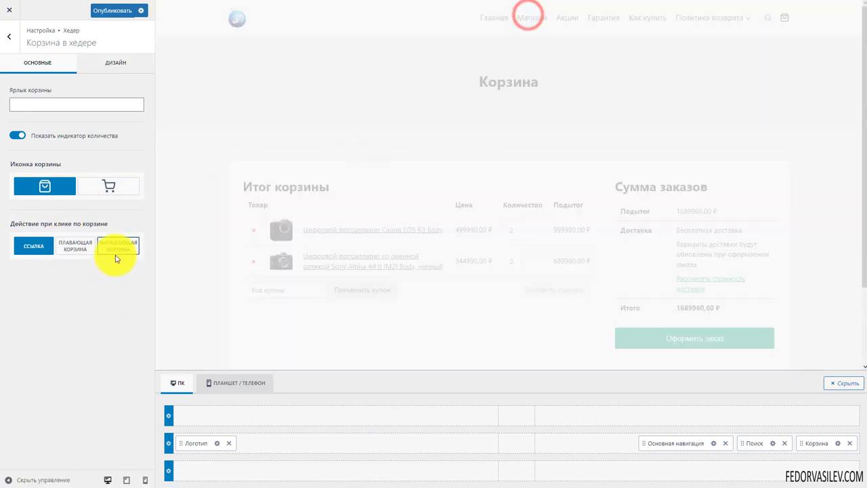
# Step: Set the cart's click action to "Выпадающая корзина", testing it in the preview, and open the cart's design settings
pyautogui.click(118, 247)
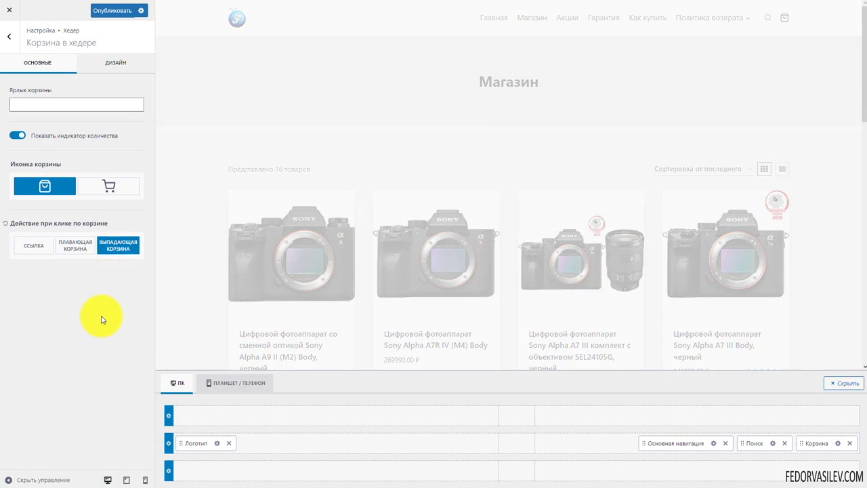
pyautogui.moveTo(784, 20)
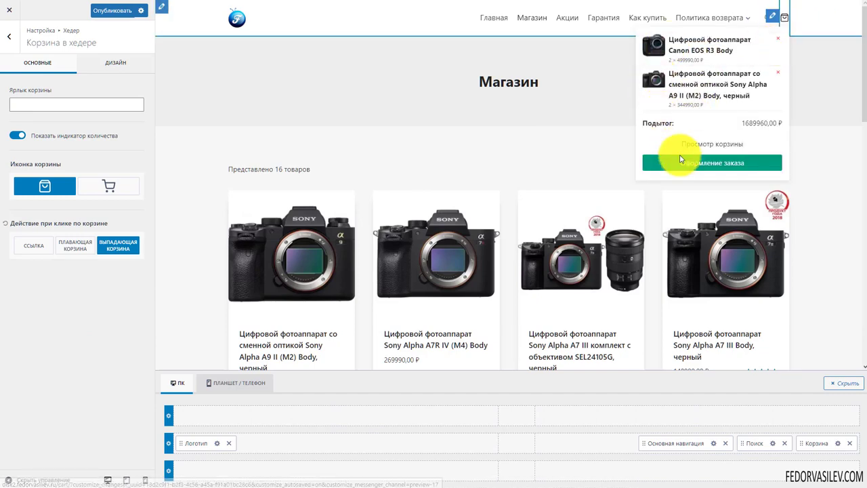
pyautogui.click(785, 22)
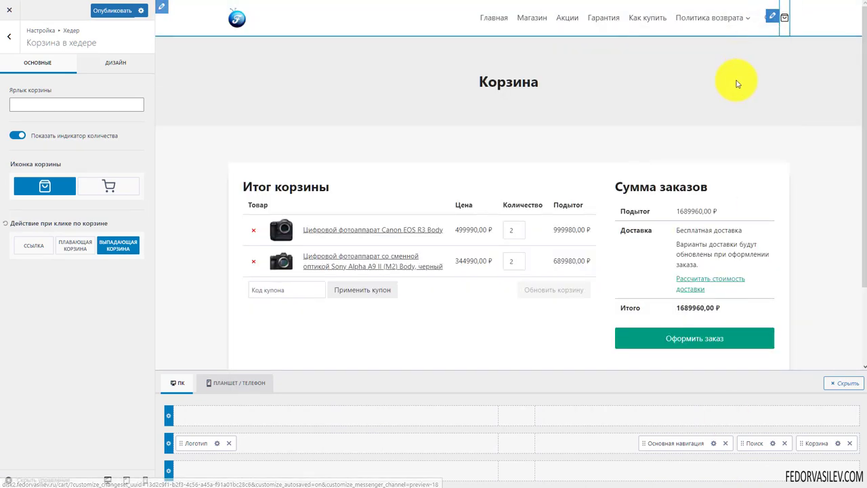
pyautogui.click(110, 65)
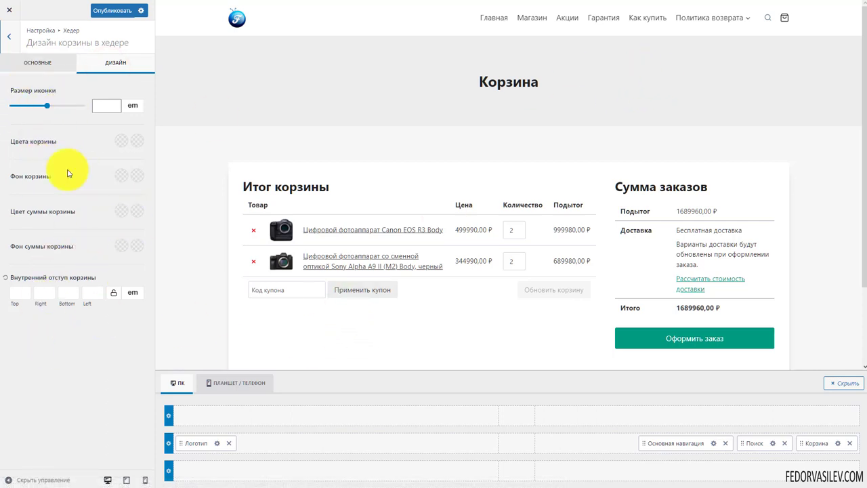
# Step: Add the Корзина element after Переключатель поиска in the tablet/phone header's main row and test its icon in the preview
pyautogui.click(220, 383)
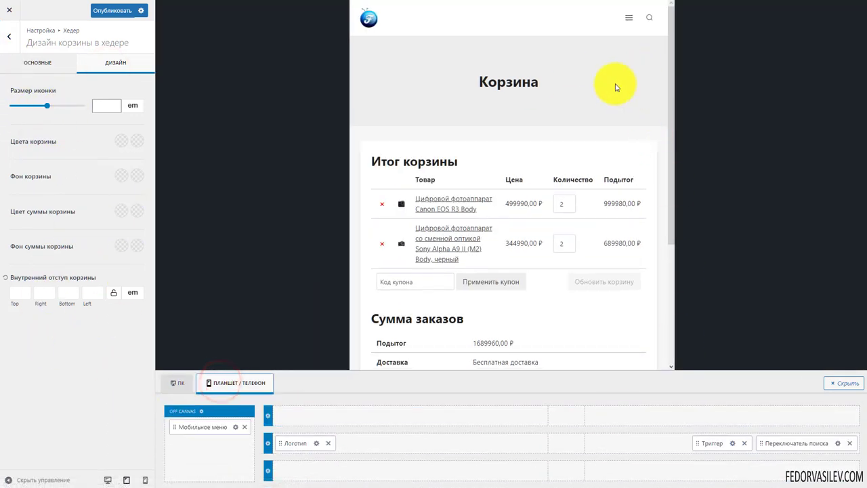
pyautogui.click(664, 442)
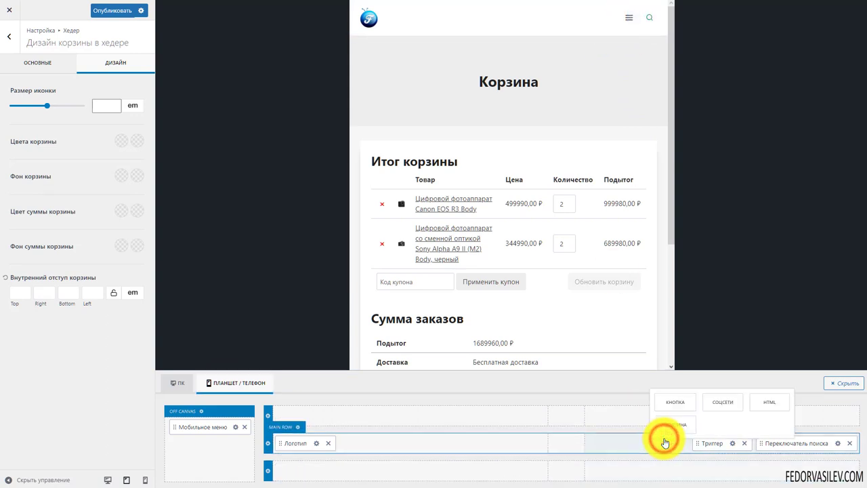
pyautogui.click(674, 422)
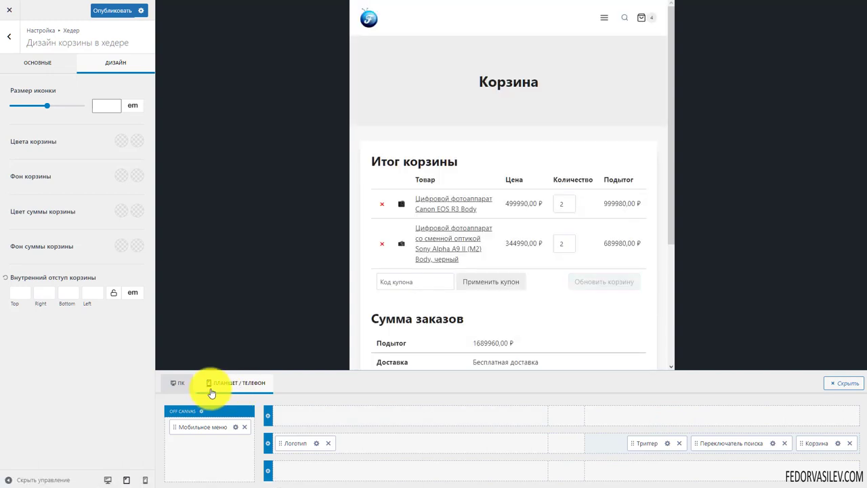
pyautogui.click(639, 21)
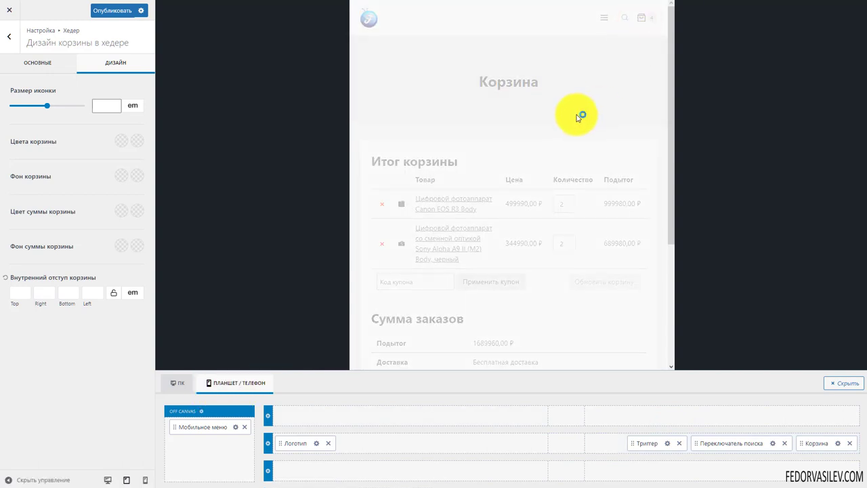
# Step: Move the Триггер element after Корзина in the mobile main row, and open and close the mobile menu in the preview
pyautogui.click(626, 19)
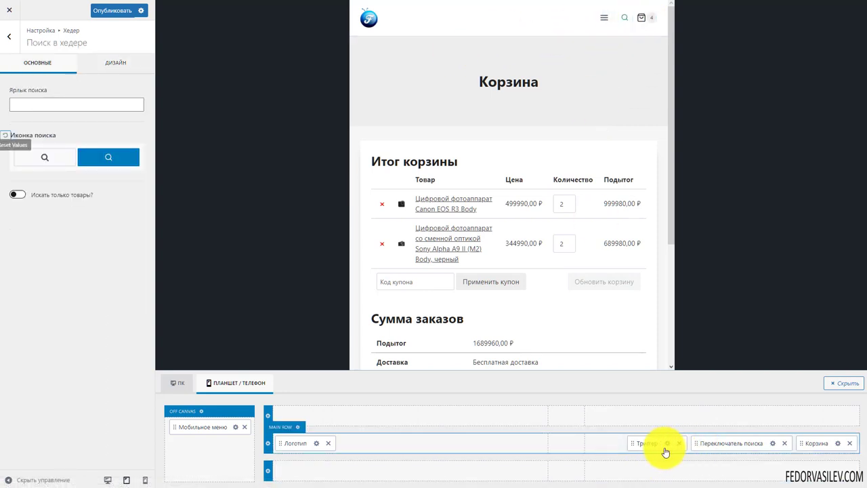
pyautogui.moveTo(657, 448); pyautogui.dragTo(823, 449)
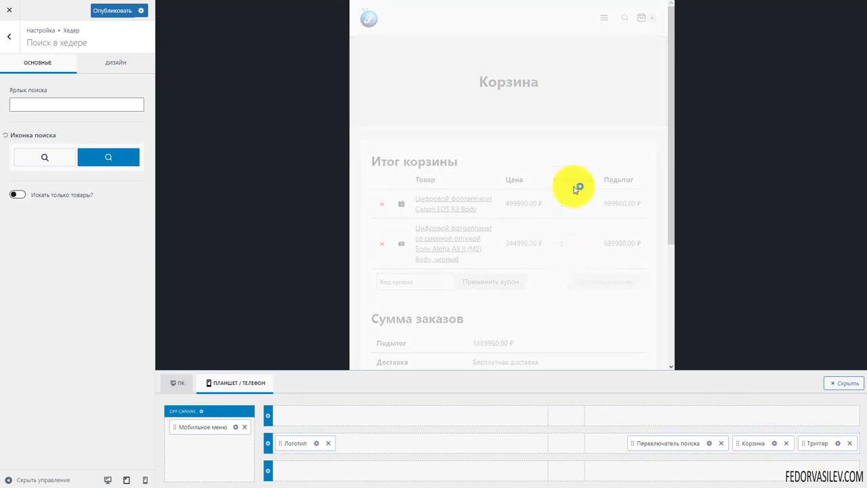
pyautogui.click(653, 23)
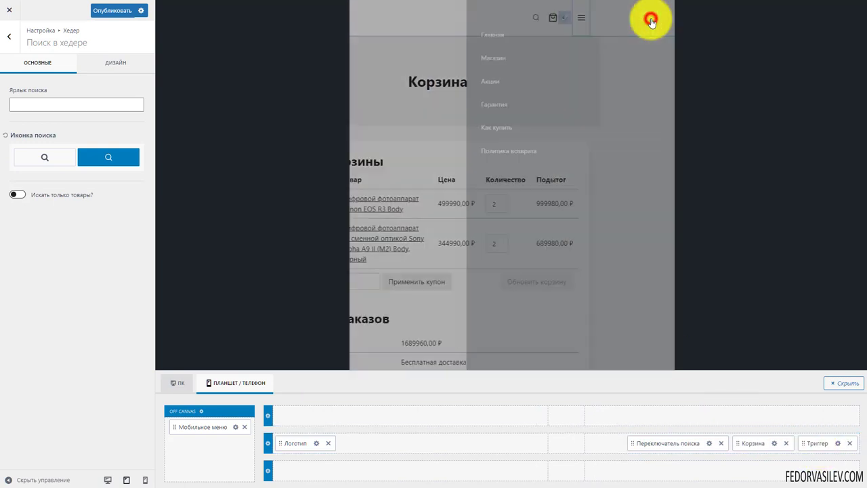
pyautogui.click(652, 14)
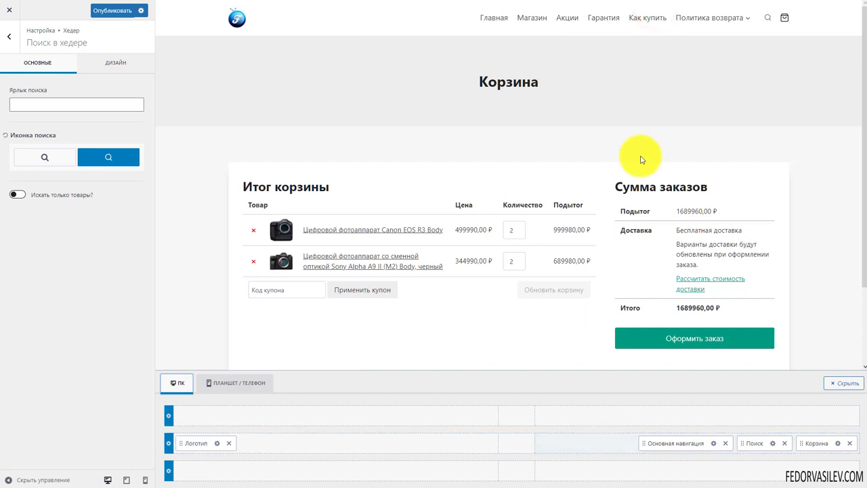
# Step: Add the Кнопка element after Корзина in the desktop header's main row and open its settings
pyautogui.click(594, 447)
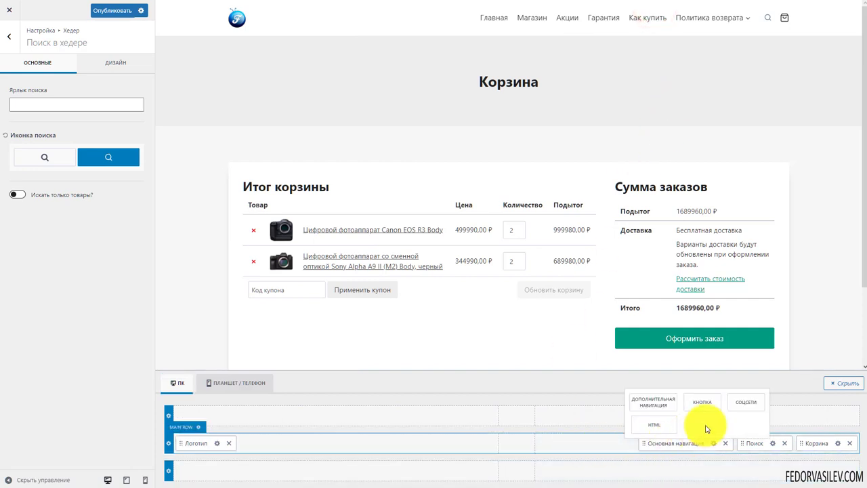
pyautogui.click(698, 404)
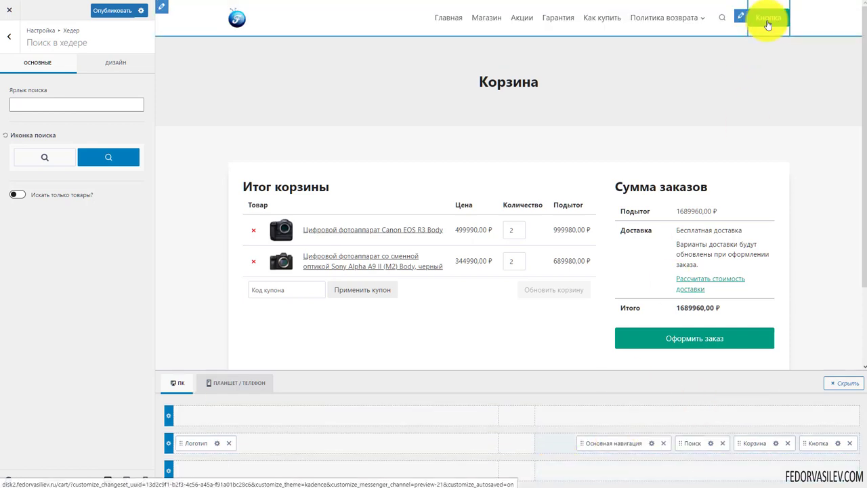
pyautogui.click(838, 443)
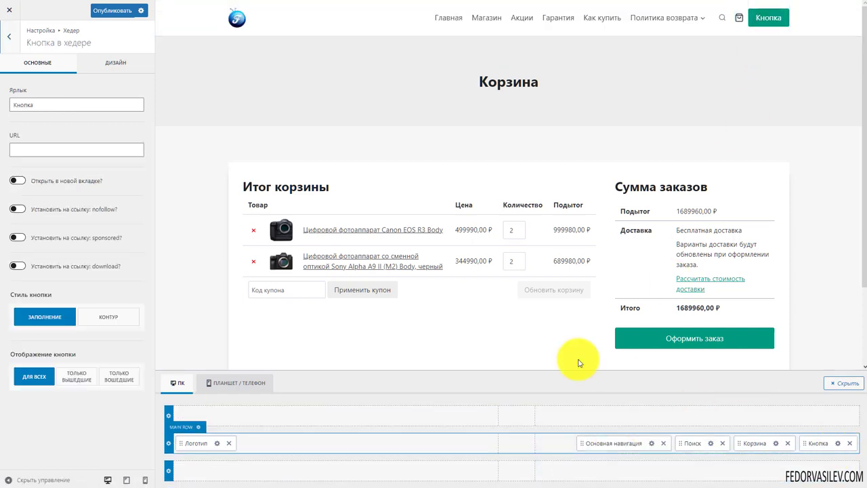
pyautogui.doubleClick(56, 106)
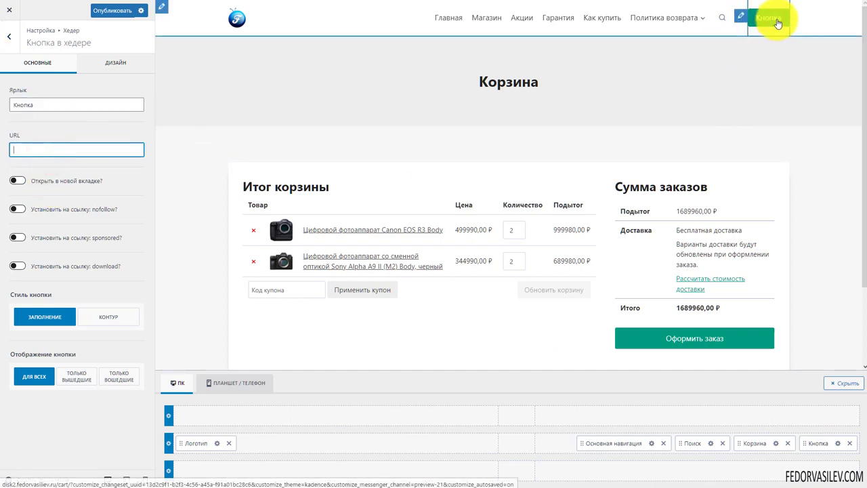
pyautogui.click(19, 180)
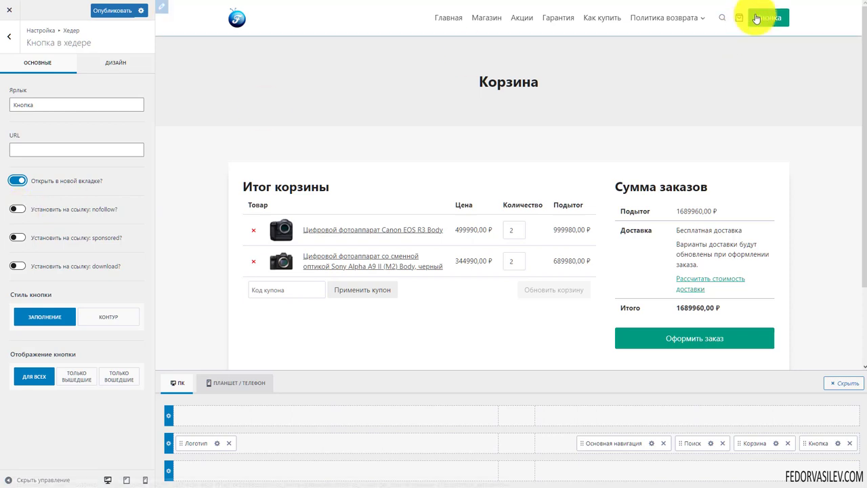
pyautogui.click(20, 146)
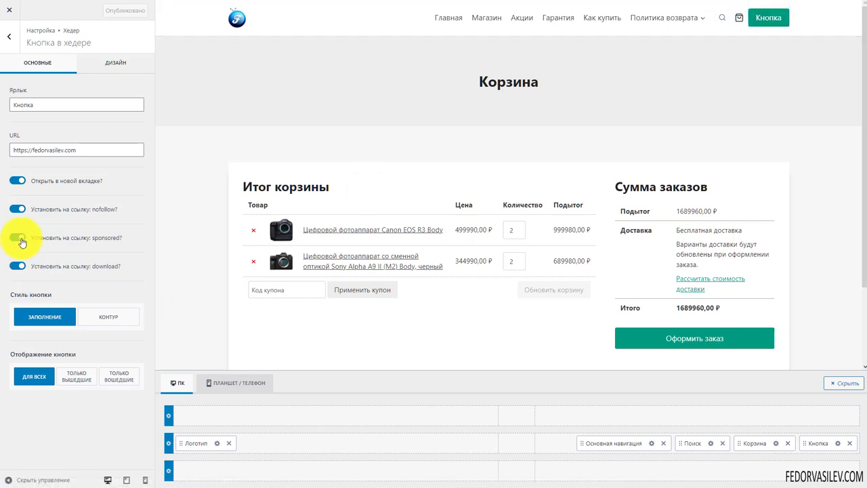
# Step: Examine the button link's rel attribute values in the live page's code with the browser's developer tools
pyautogui.tripleClick(87, 145)
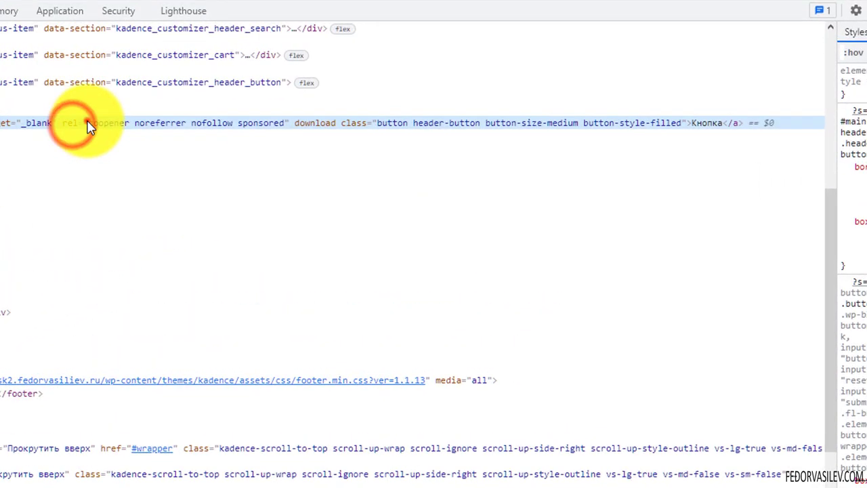
pyautogui.doubleClick(381, 88)
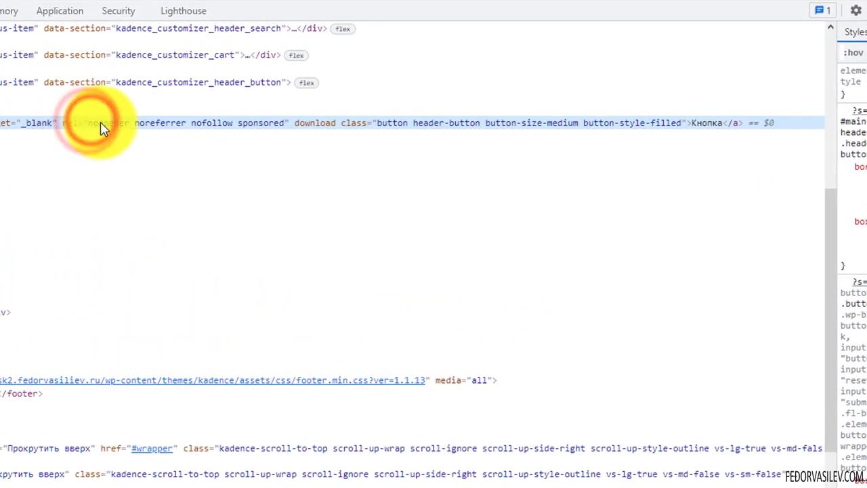
pyautogui.click(101, 127)
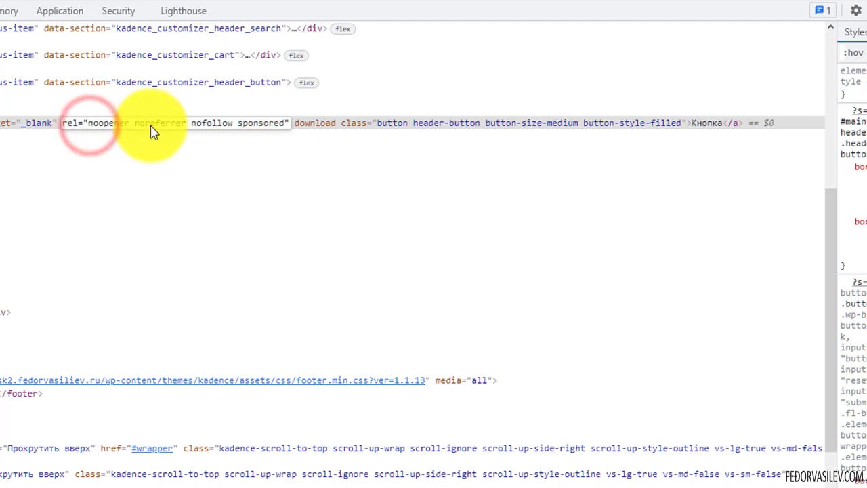
pyautogui.moveTo(234, 123); pyautogui.dragTo(284, 128)
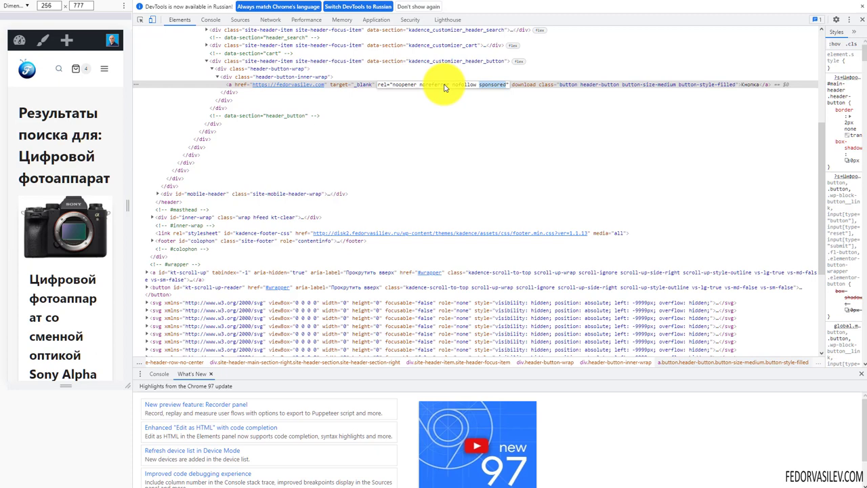
pyautogui.moveTo(453, 89); pyautogui.dragTo(485, 87)
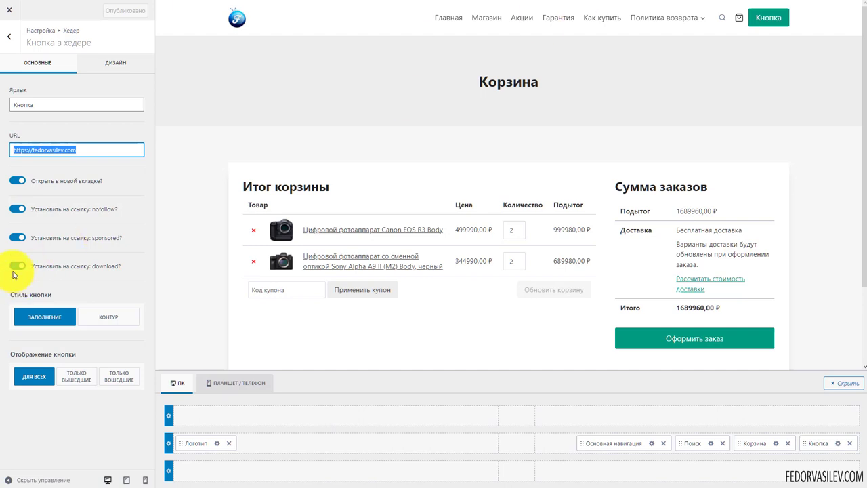
# Step: Turn off the download and sponsored options for the button's link and publish the change
pyautogui.moveTo(126, 238); pyautogui.dragTo(88, 240)
pyautogui.moveTo(128, 265); pyautogui.dragTo(30, 266)
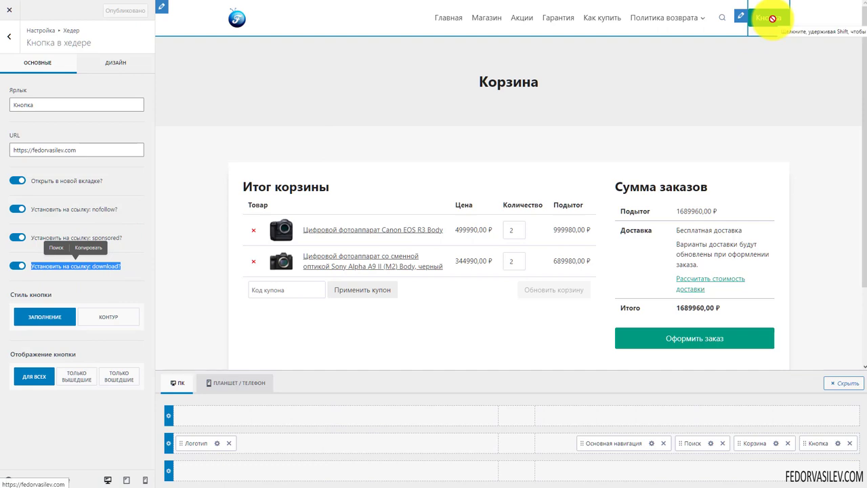
pyautogui.click(17, 266)
pyautogui.click(16, 237)
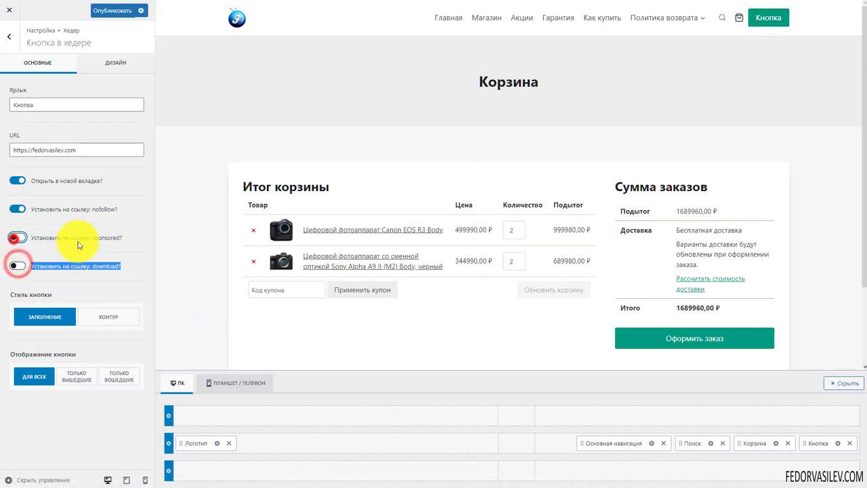
pyautogui.click(124, 242)
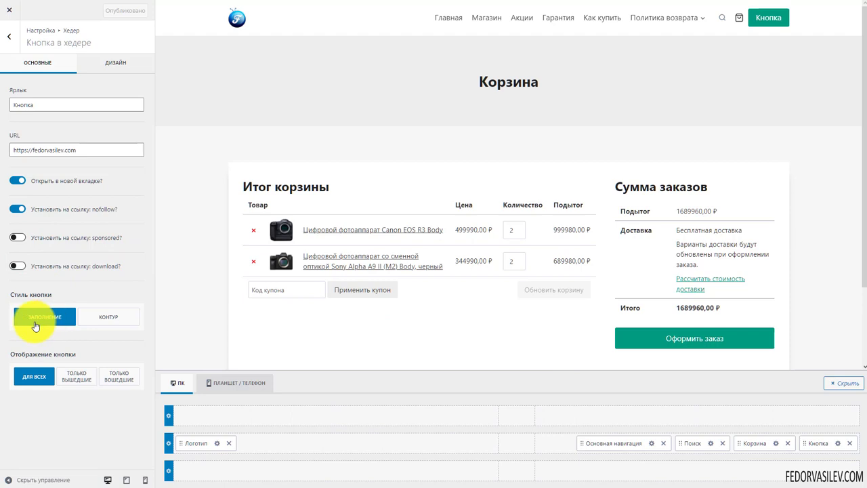
# Step: Try the "Контур" style on the header button and restore "Заполнение"
pyautogui.click(107, 316)
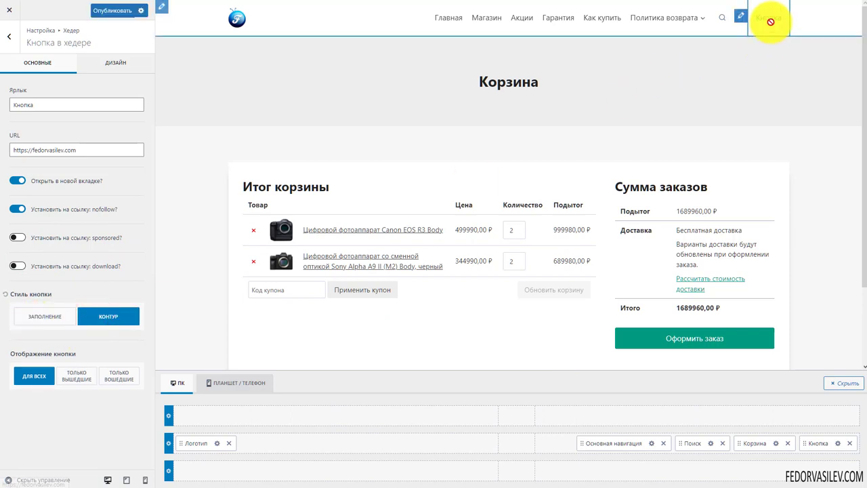
pyautogui.click(40, 315)
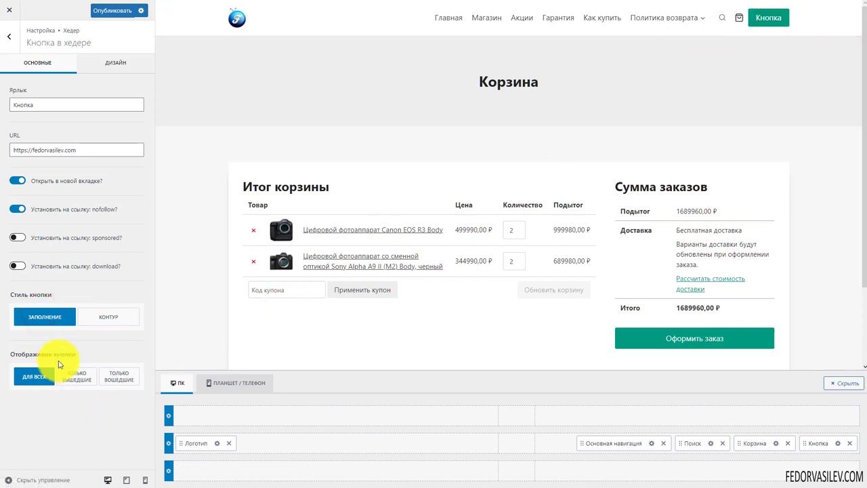
# Step: Compare the button's visibility options "Только вышедшие" and "Для всех", leaving "Только вышедшие" selected
pyautogui.click(77, 377)
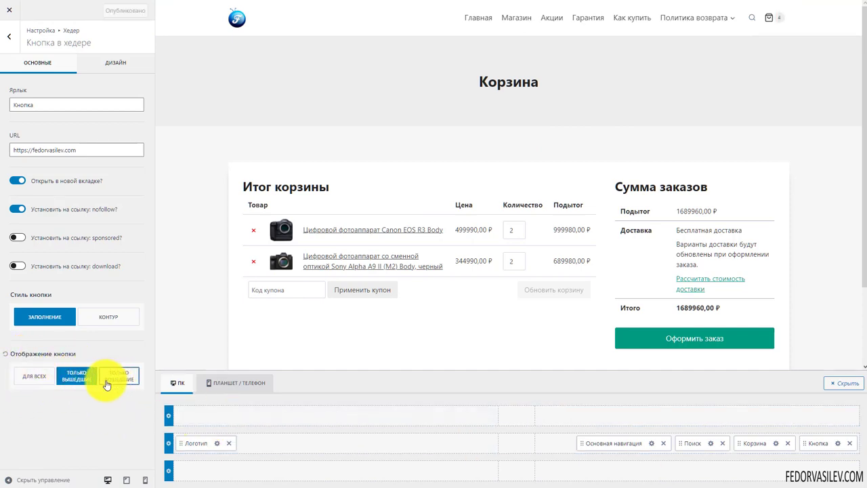
pyautogui.click(29, 383)
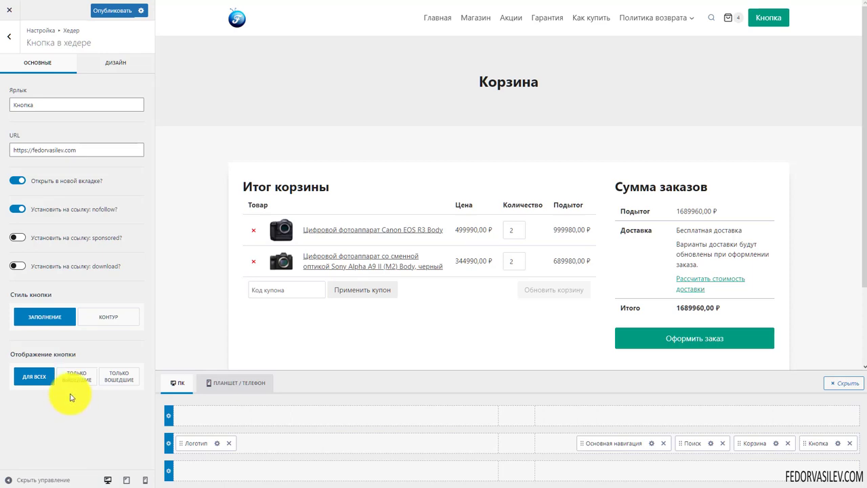
pyautogui.click(76, 378)
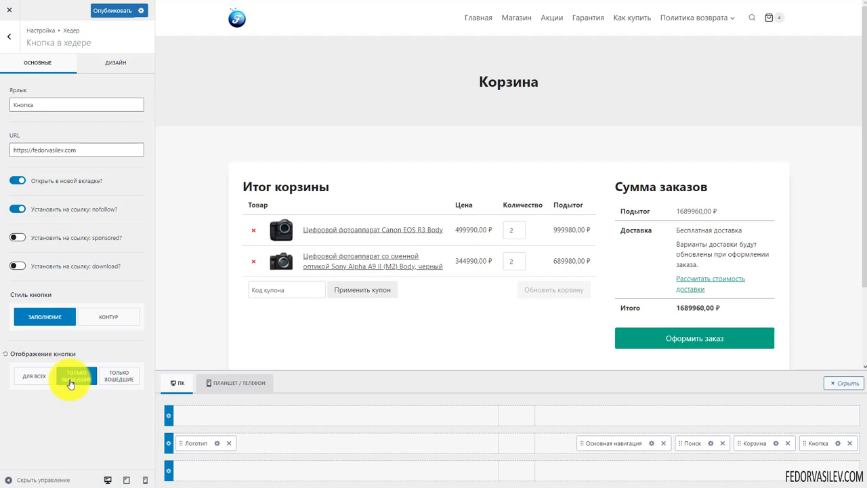
# Step: Try the "Только вошедшие" visibility on the header button, and set it to "Для всех"
pyautogui.click(112, 377)
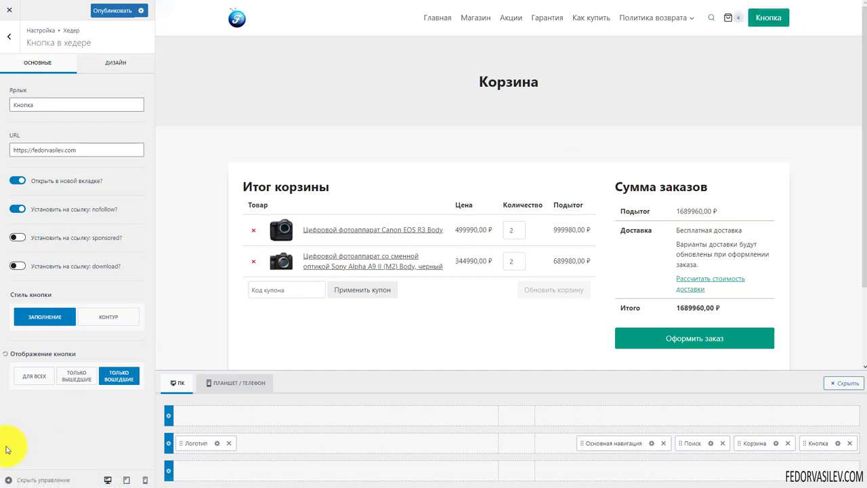
pyautogui.click(35, 376)
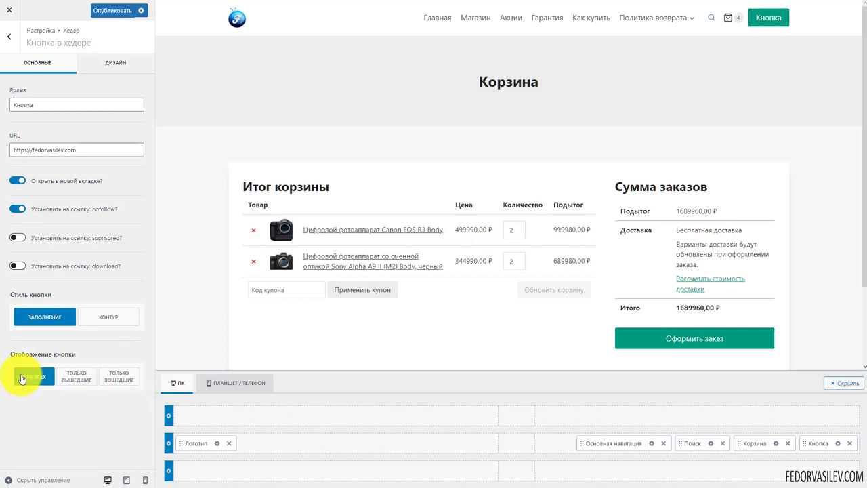
# Step: Try the large, custom and small sizes on the header button and restore the medium size "СР"
pyautogui.click(91, 61)
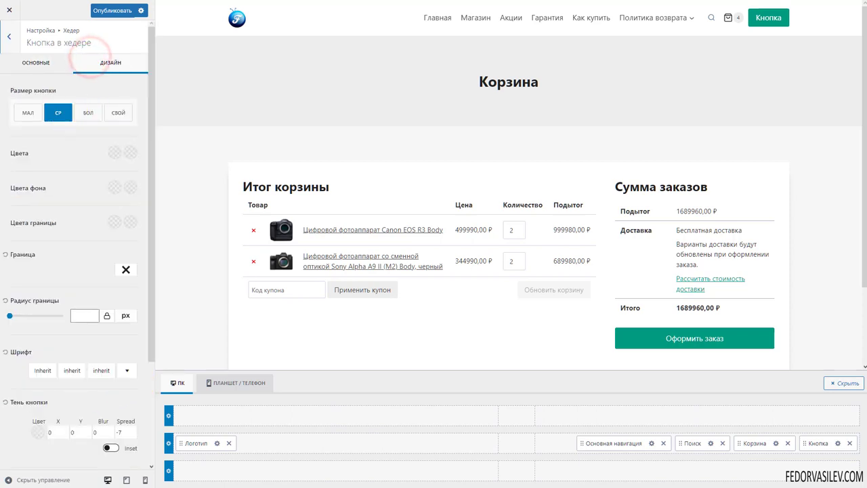
pyautogui.click(91, 115)
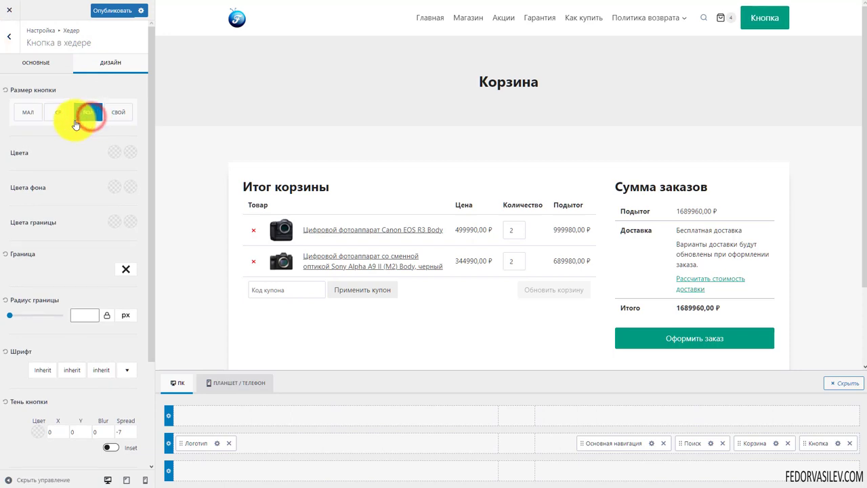
pyautogui.click(116, 112)
pyautogui.click(27, 113)
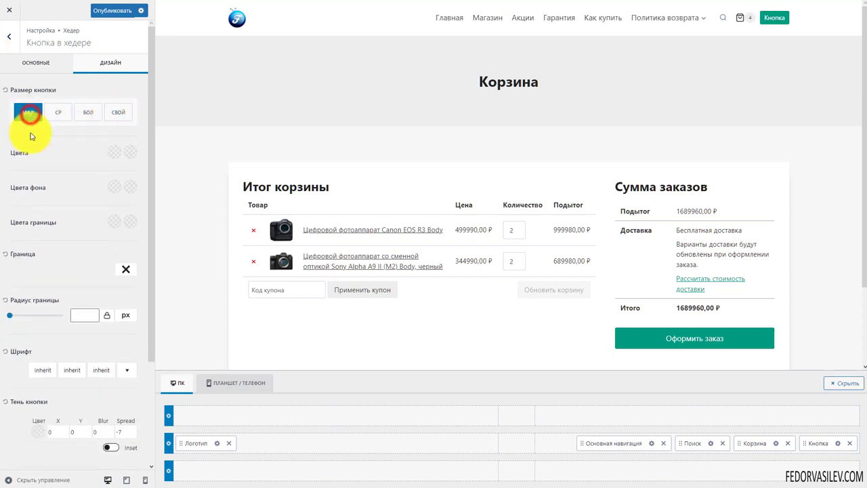
pyautogui.click(57, 112)
pyautogui.click(27, 114)
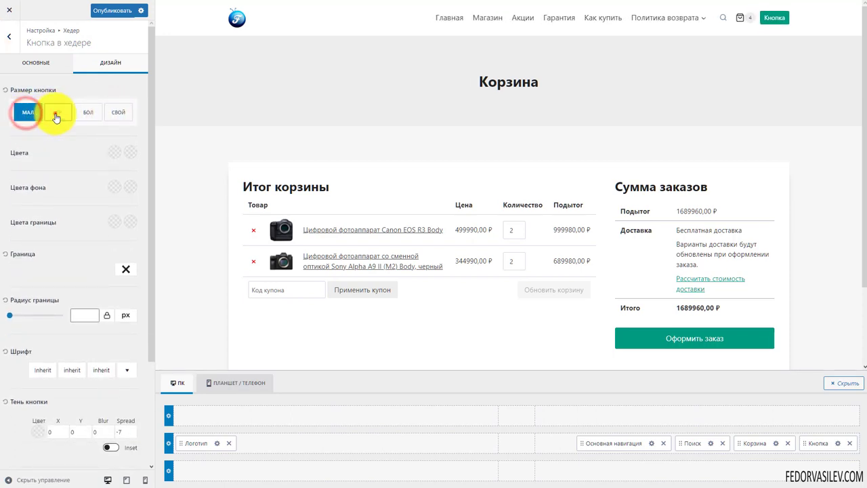
pyautogui.click(55, 112)
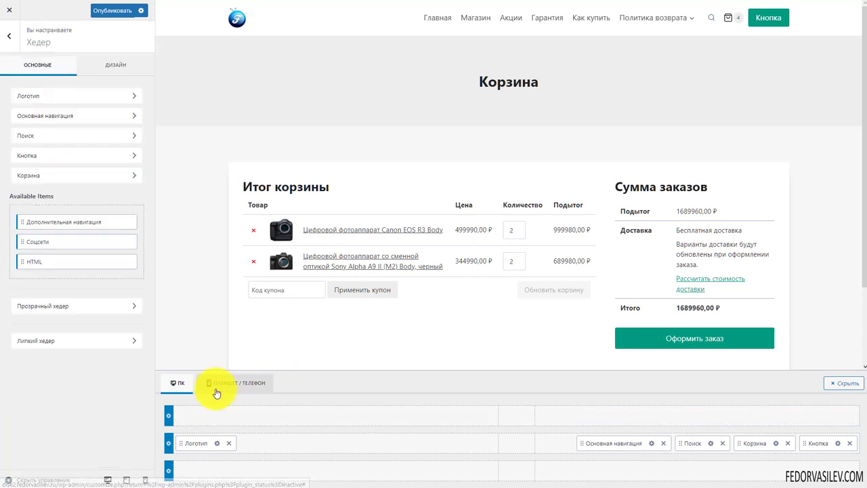
# Step: Check which elements are available to add to the tablet and phone header
pyautogui.click(213, 385)
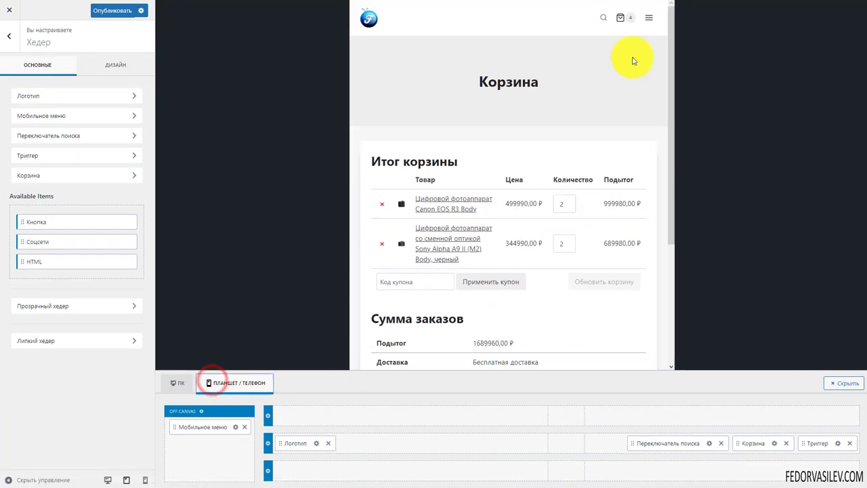
pyautogui.click(598, 439)
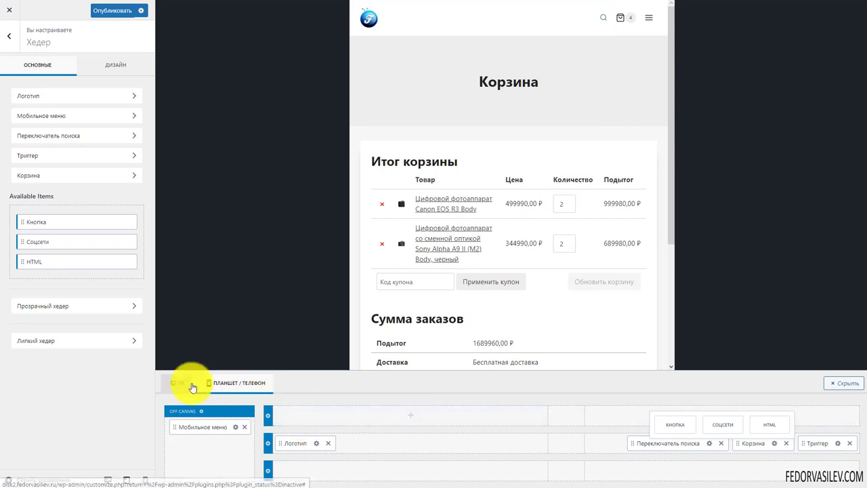
# Step: Add the "Соцсети" element to the right section of the desktop header's top row
pyautogui.click(181, 382)
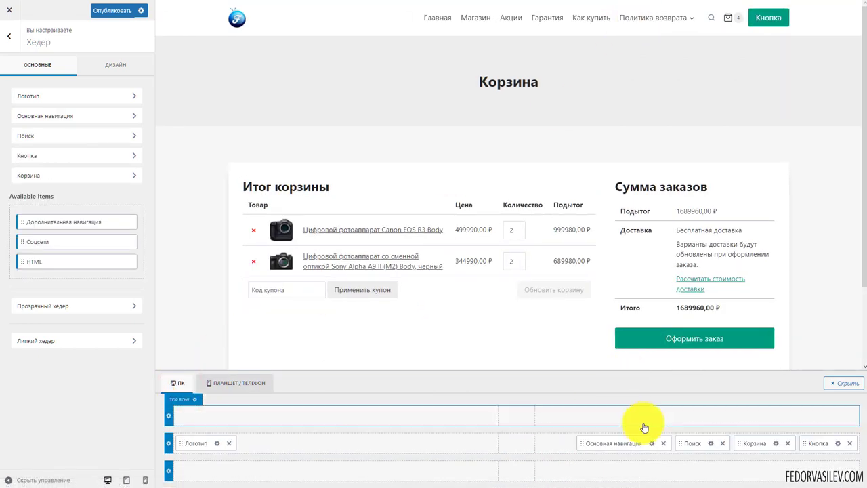
pyautogui.click(699, 418)
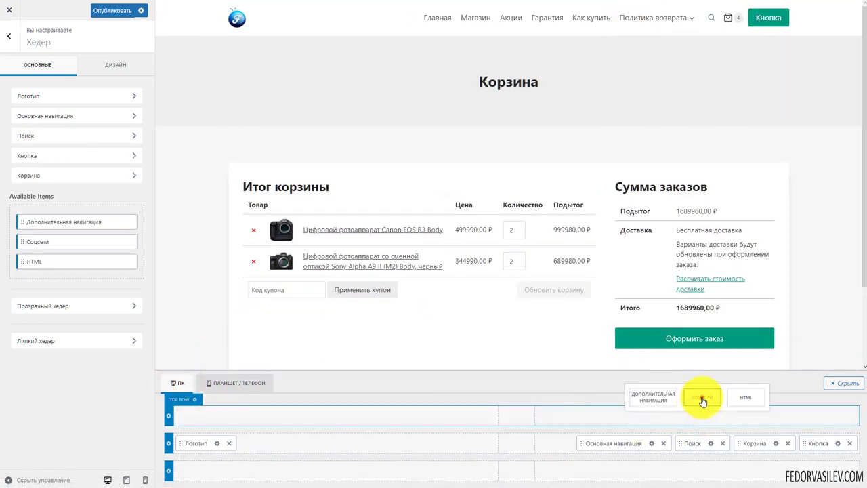
pyautogui.click(703, 397)
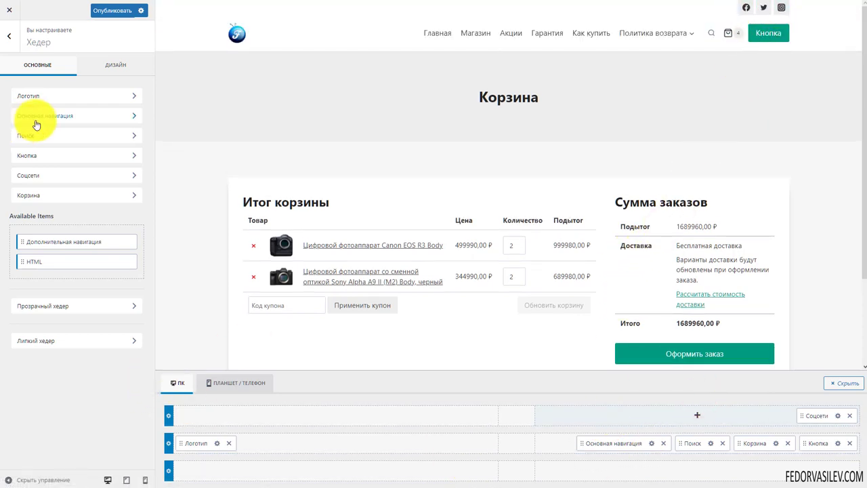
# Step: Remove the Twitter item from the header's "Соцсети" element
pyautogui.click(835, 415)
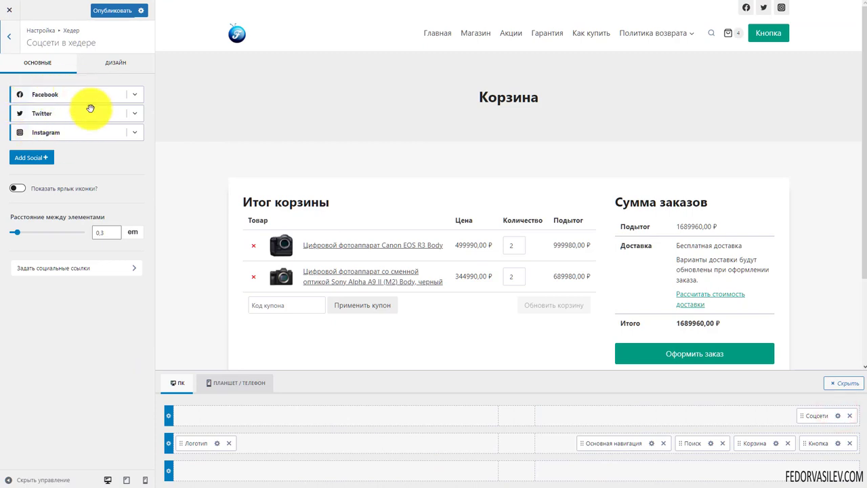
pyautogui.click(135, 113)
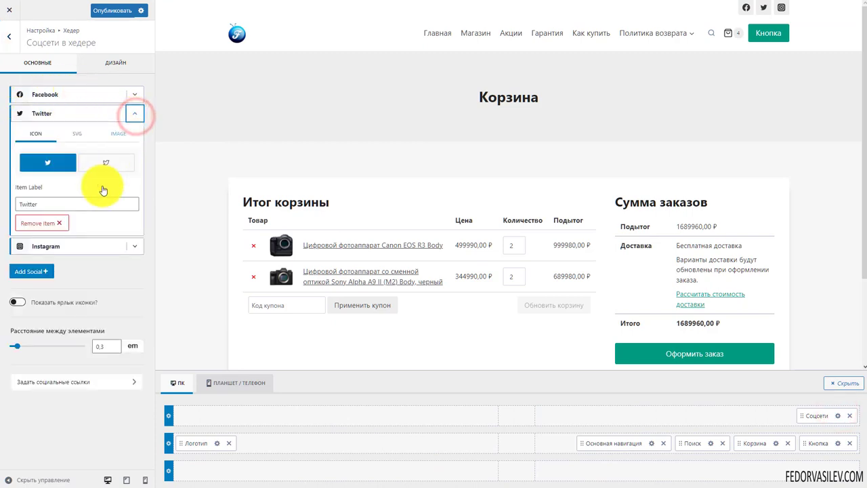
pyautogui.click(47, 223)
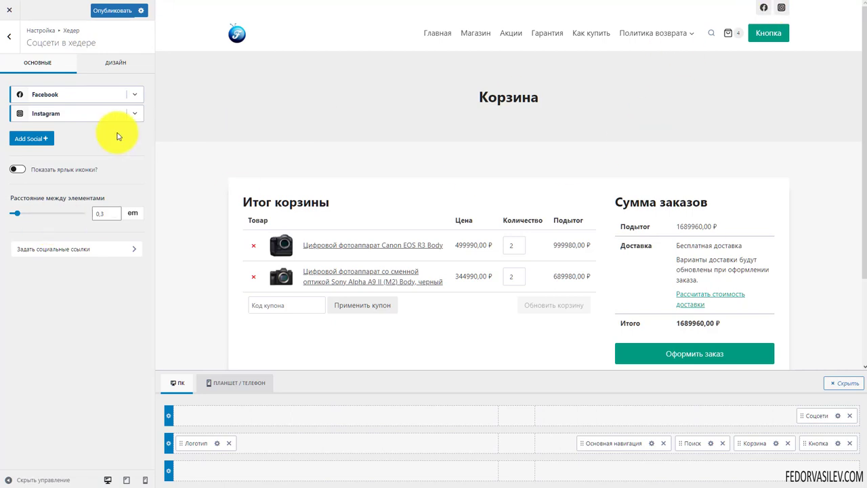
# Step: Change the Facebook item's icon to the third variant, the plain bold letter "f"
pyautogui.click(135, 95)
pyautogui.click(77, 145)
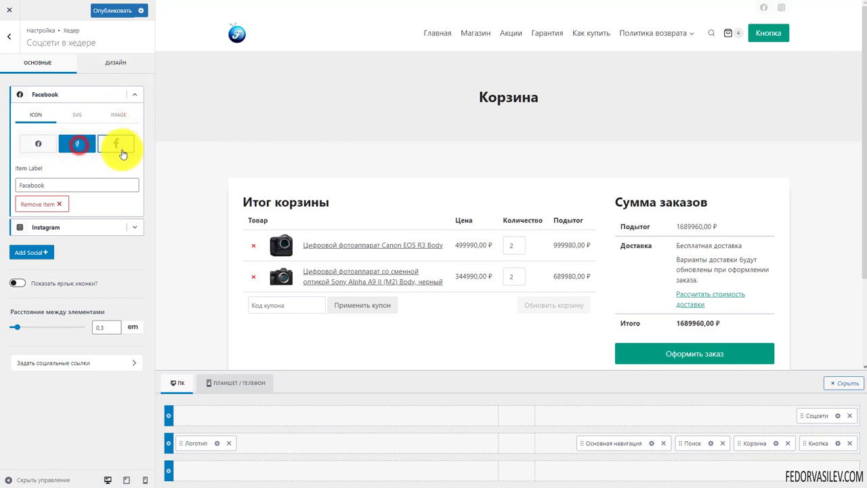
pyautogui.click(116, 145)
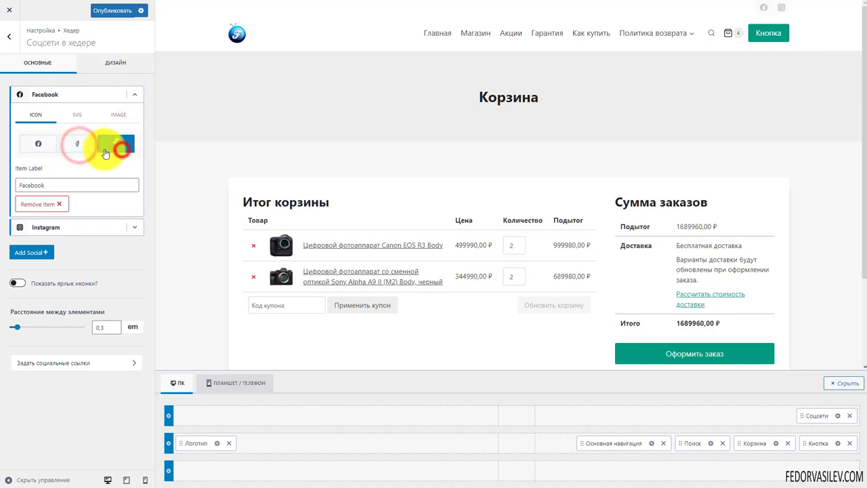
# Step: Examine the Facebook item's SVG, label and image options without changing them
pyautogui.click(76, 115)
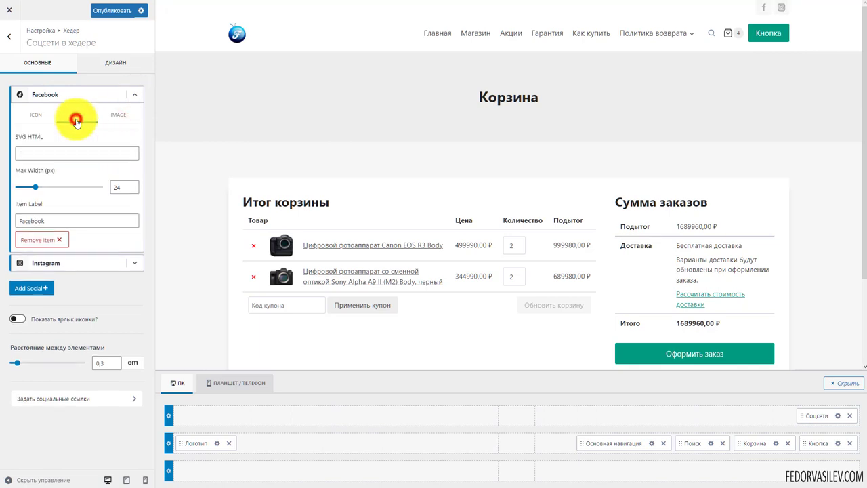
pyautogui.click(40, 116)
pyautogui.doubleClick(70, 183)
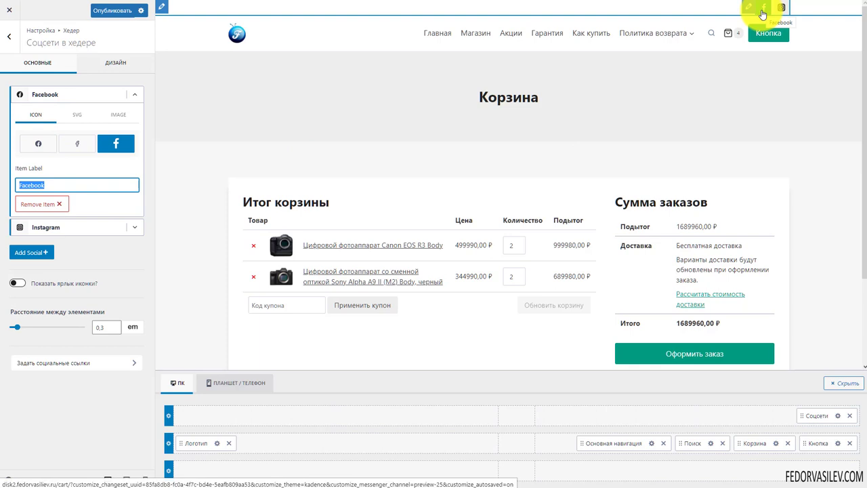
pyautogui.click(118, 115)
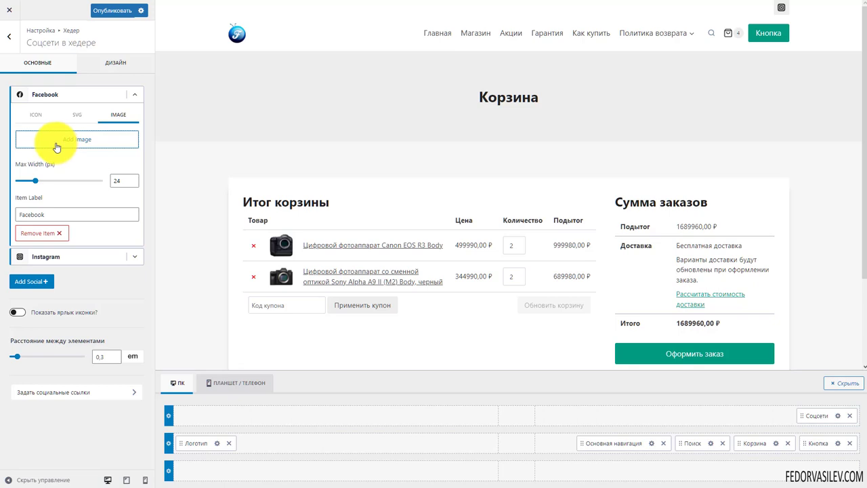
pyautogui.click(40, 94)
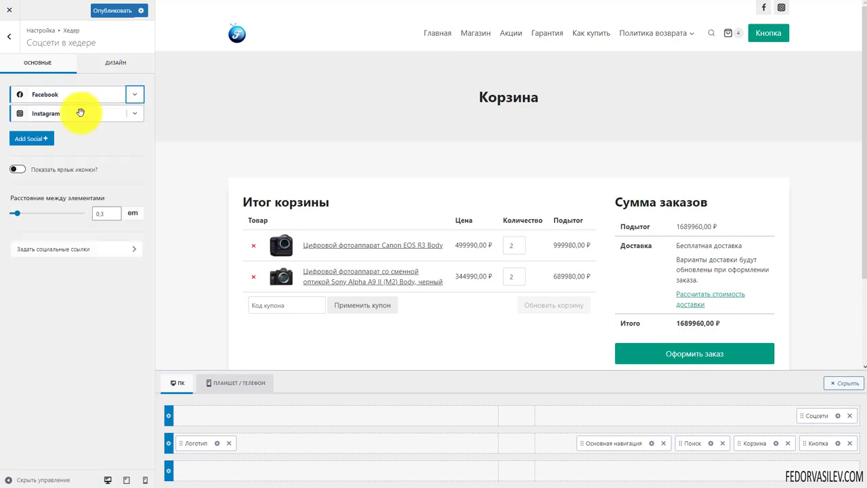
# Step: Try showing the text labels beside the social icons in the header and hide them again
pyautogui.click(77, 114)
pyautogui.click(135, 113)
pyautogui.click(17, 170)
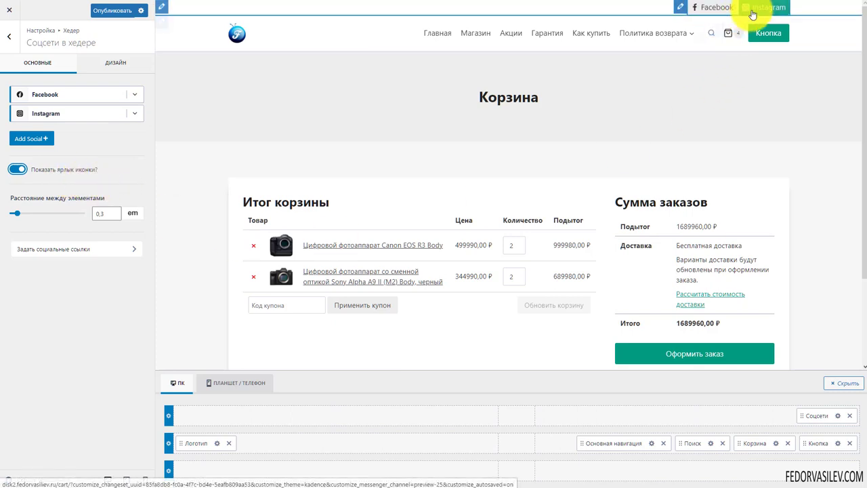
pyautogui.click(17, 169)
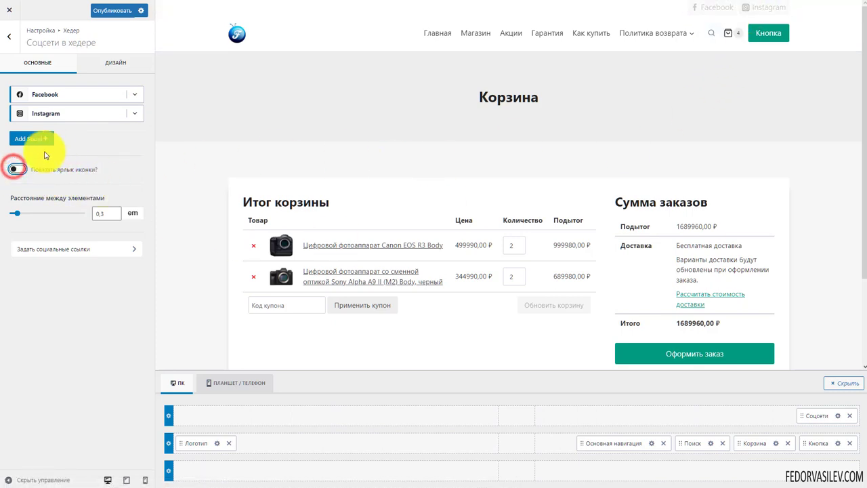
# Step: Look through the list of social networks that can be added and the Instagram item's options
pyautogui.click(27, 139)
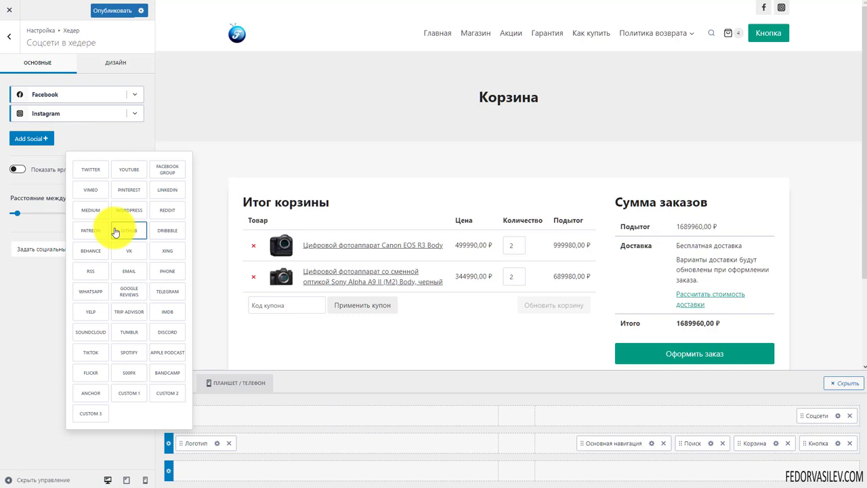
pyautogui.click(99, 138)
pyautogui.click(136, 113)
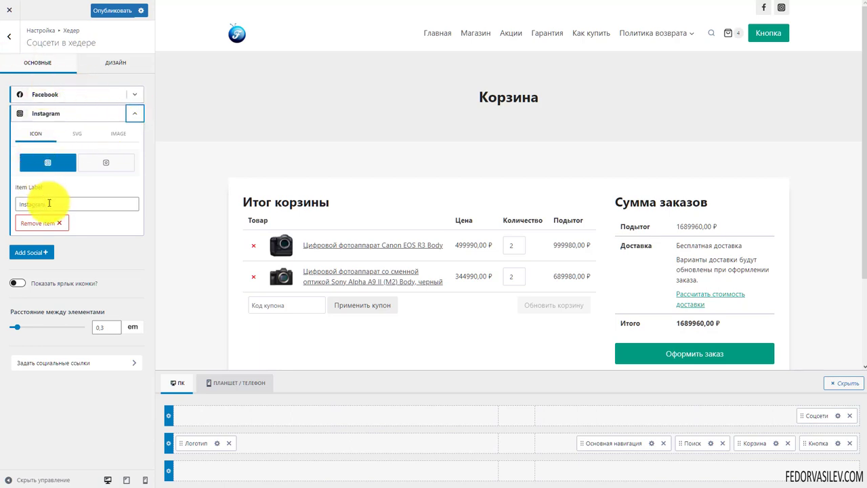
pyautogui.click(135, 113)
# Step: Publish the header changes, recheck the Facebook item's options and test its icon on the live page
pyautogui.click(100, 11)
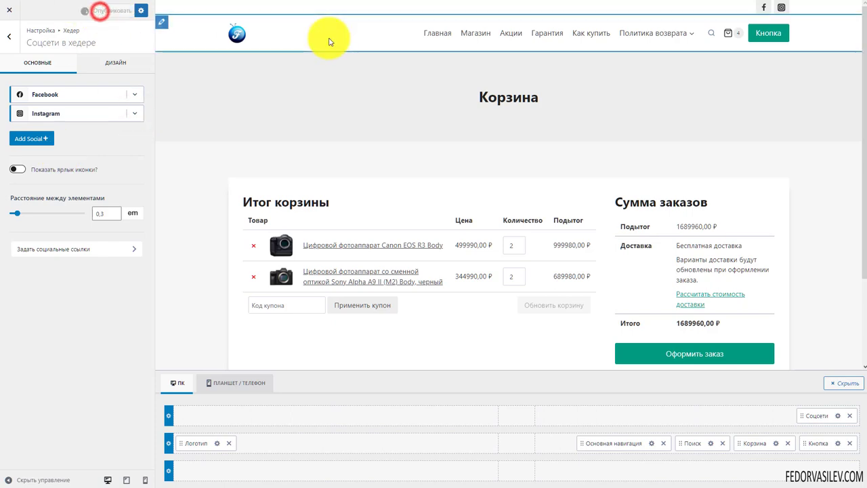
pyautogui.click(42, 95)
pyautogui.click(135, 95)
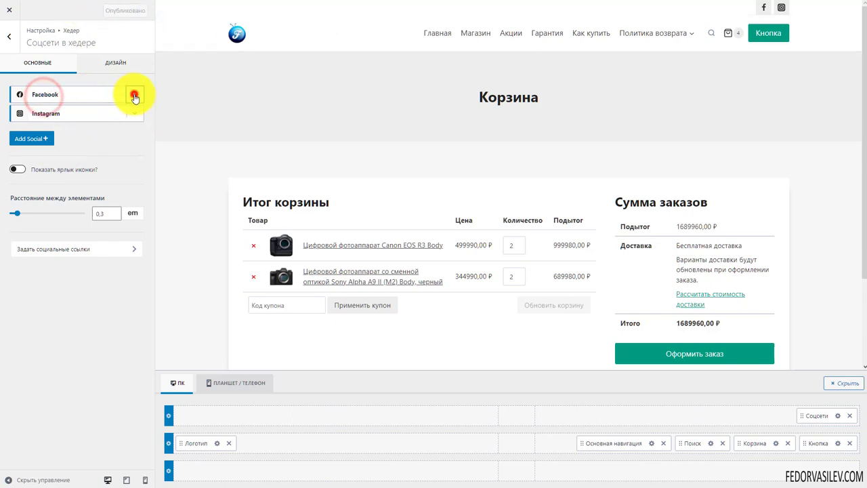
pyautogui.click(134, 98)
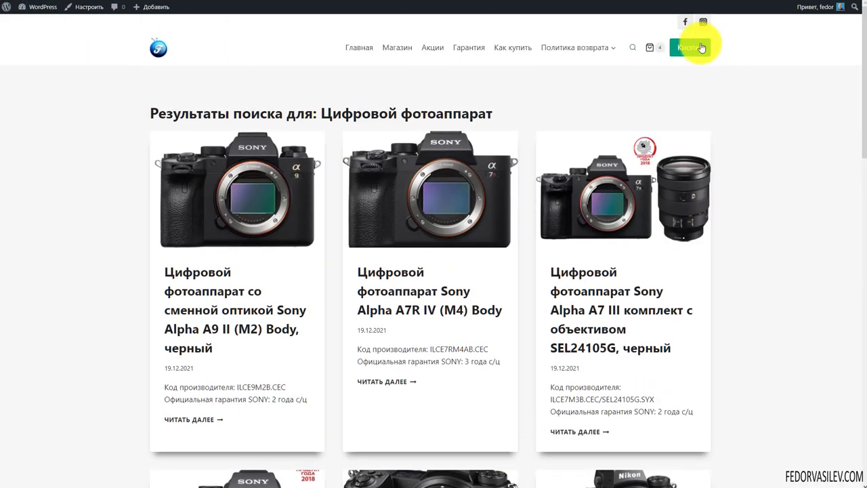
pyautogui.click(684, 21)
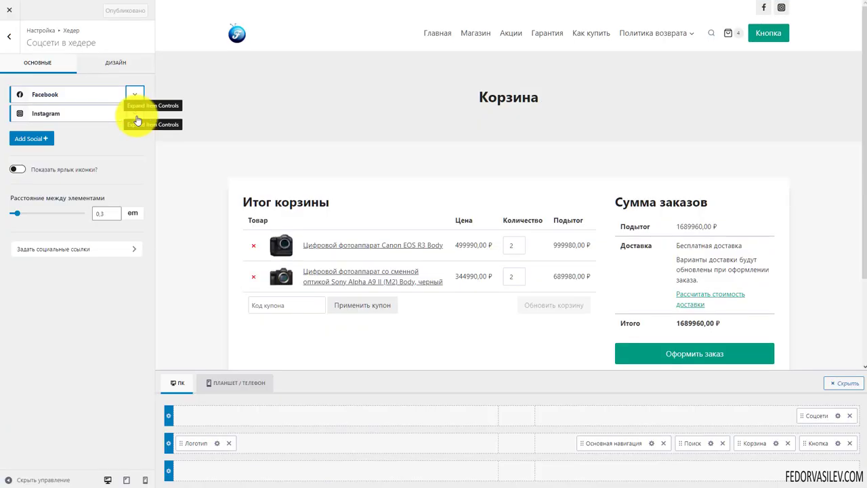
# Step: Add a YouTube item to the header's social networks
pyautogui.click(112, 140)
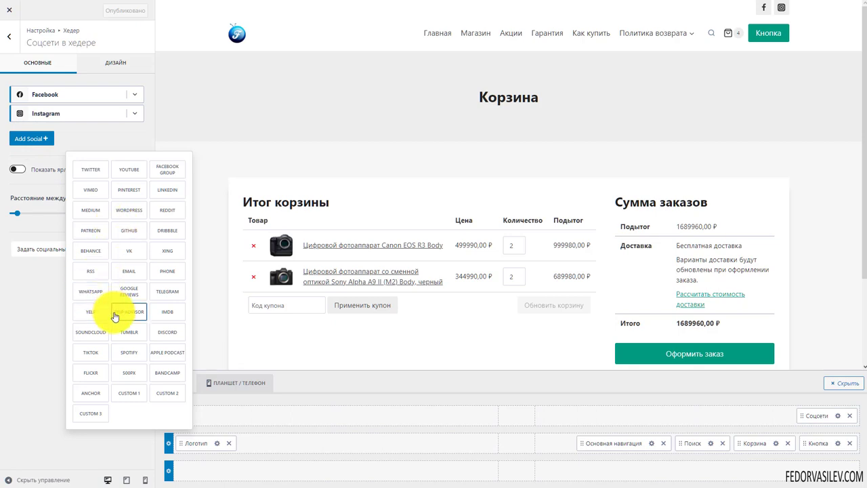
pyautogui.click(126, 172)
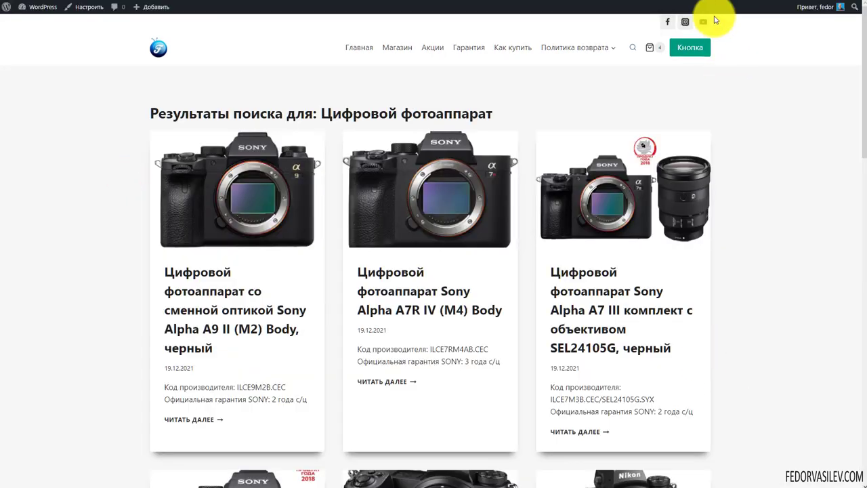
# Step: Test the YouTube icon's link on the live page and return to the Customizer's social links settings
pyautogui.click(703, 22)
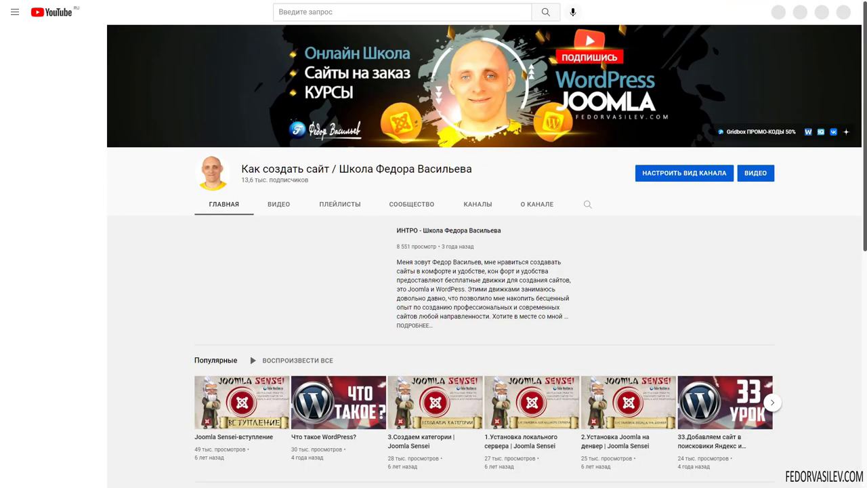
pyautogui.hotkey('ctrl', 'w')
pyautogui.hotkey('ctrl', 'w')
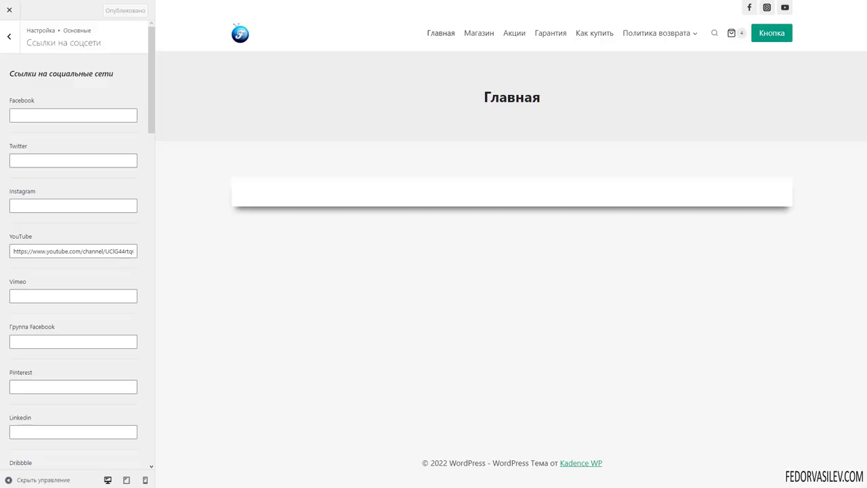
# Step: Look through the general settings' social network link fields, examining the YouTube channel address and the remaining networks
pyautogui.click(5, 41)
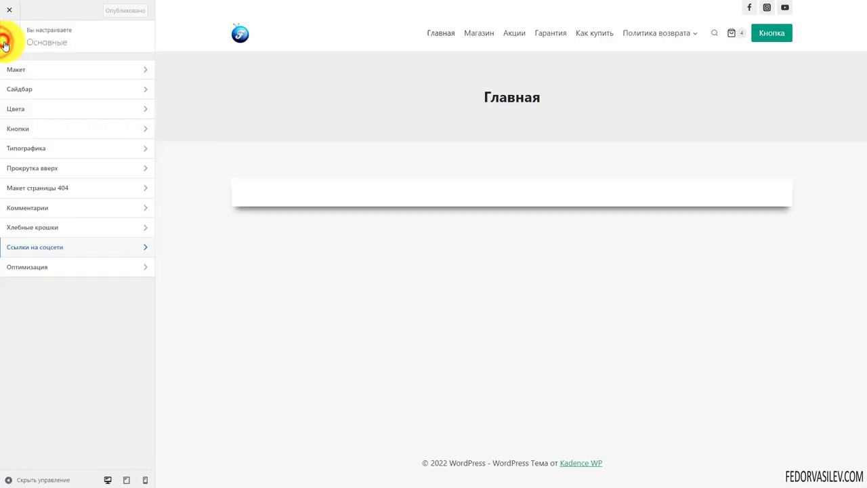
pyautogui.click(5, 40)
pyautogui.click(34, 107)
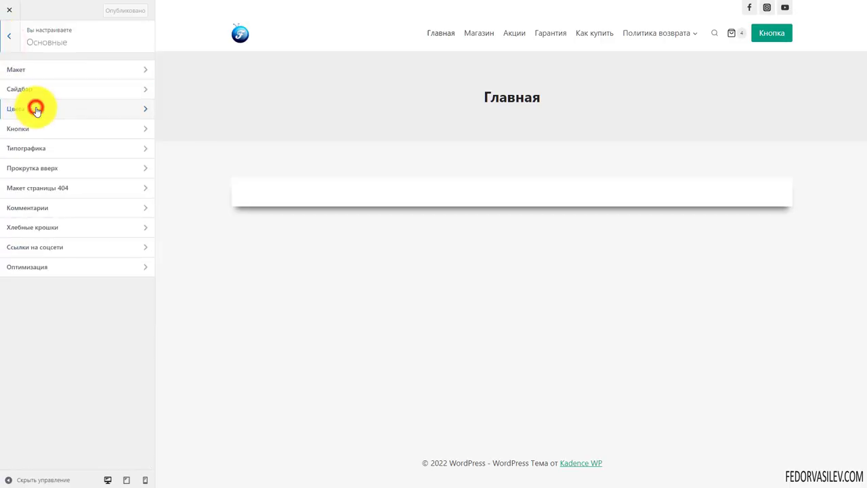
pyautogui.click(41, 256)
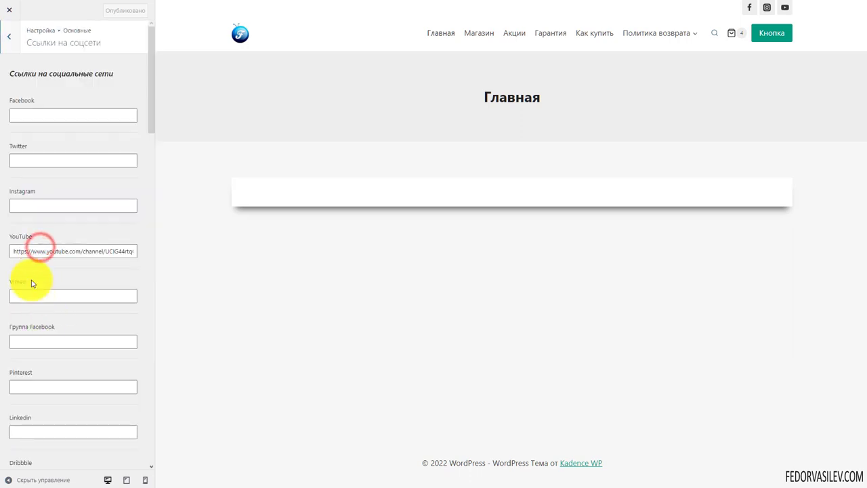
pyautogui.moveTo(16, 251); pyautogui.dragTo(188, 253)
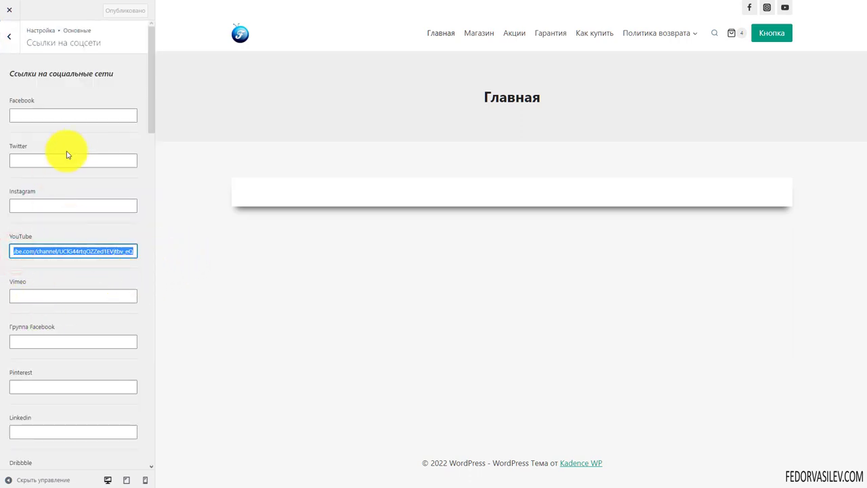
pyautogui.scroll(-8, 68, 146)
pyautogui.scroll(-10, 68, 154)
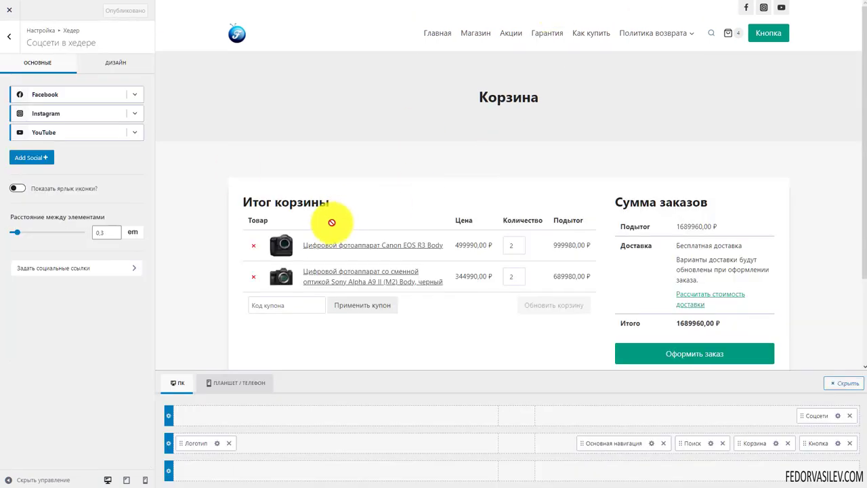
# Step: Examine the header's YouTube item options and the social icons' design settings, and compare the tablet/phone header layout
pyautogui.click(135, 136)
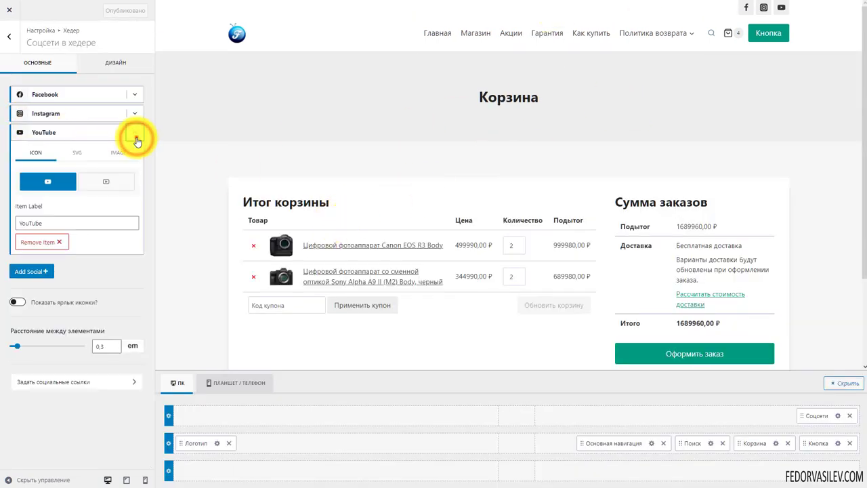
pyautogui.click(136, 139)
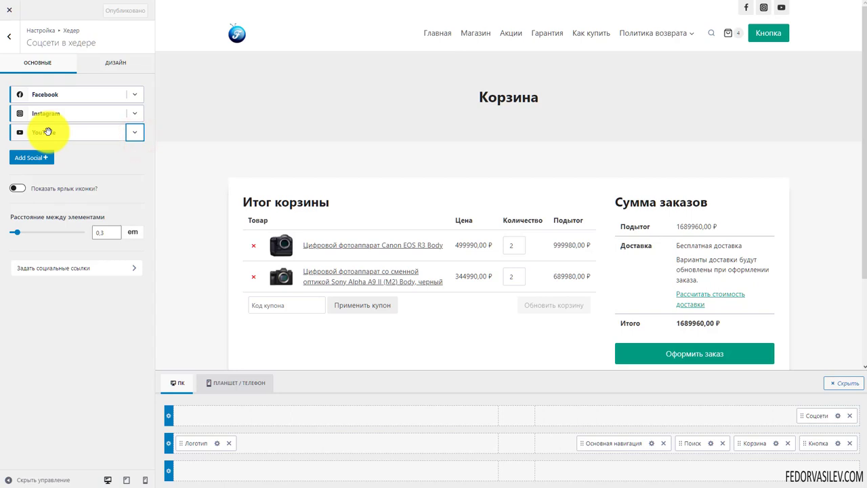
pyautogui.click(119, 63)
pyautogui.scroll(-1, 54, 156)
pyautogui.scroll(1, 31, 77)
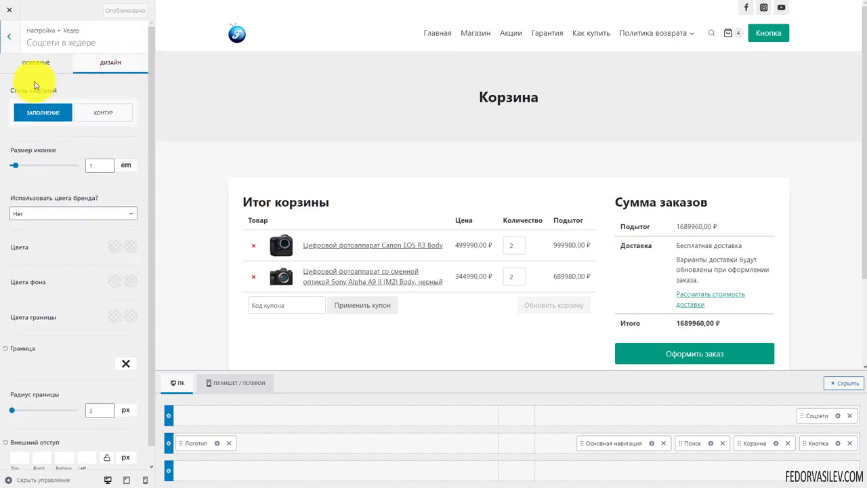
pyautogui.click(9, 36)
pyautogui.click(239, 385)
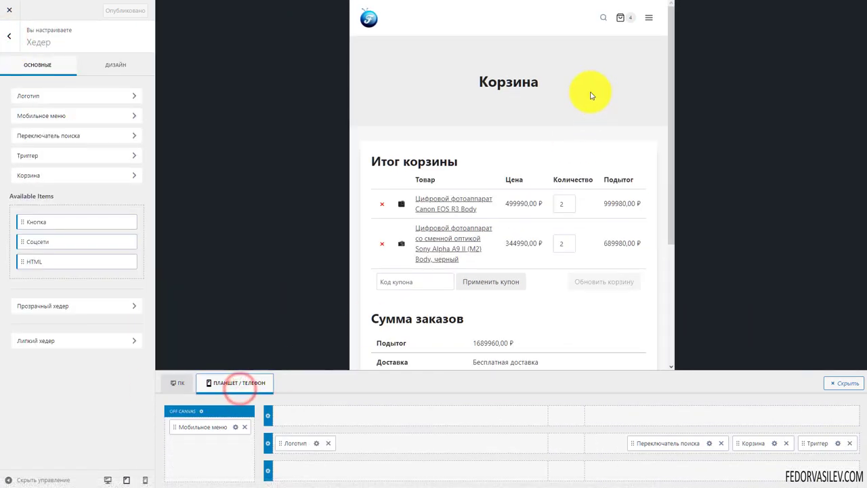
pyautogui.click(723, 416)
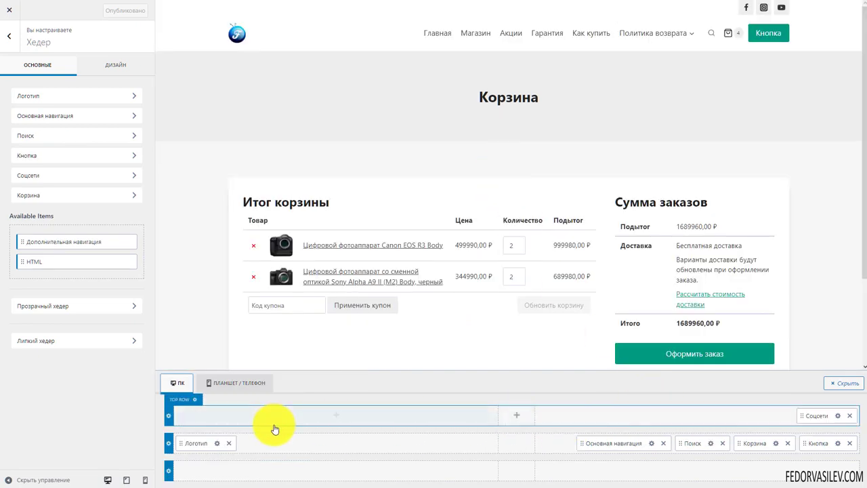
# Step: Add an HTML element to the desktop header's top row and replace its placeholder content with the contact phone number
pyautogui.click(336, 417)
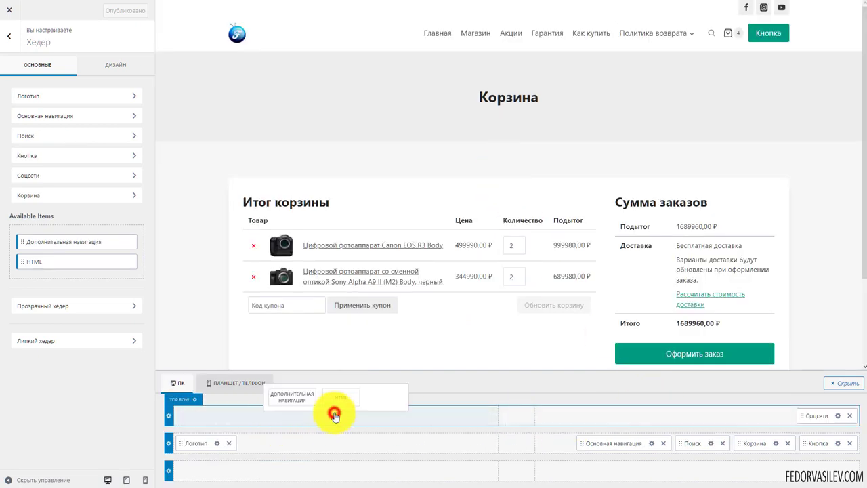
pyautogui.click(332, 397)
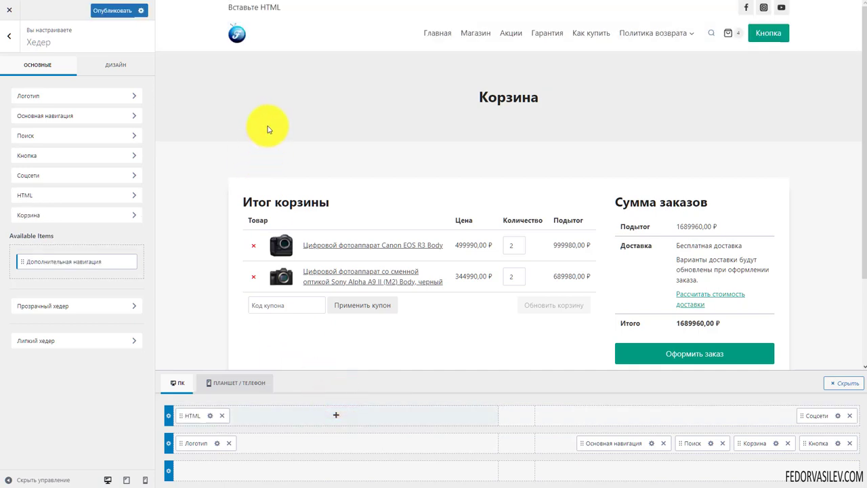
pyautogui.click(210, 416)
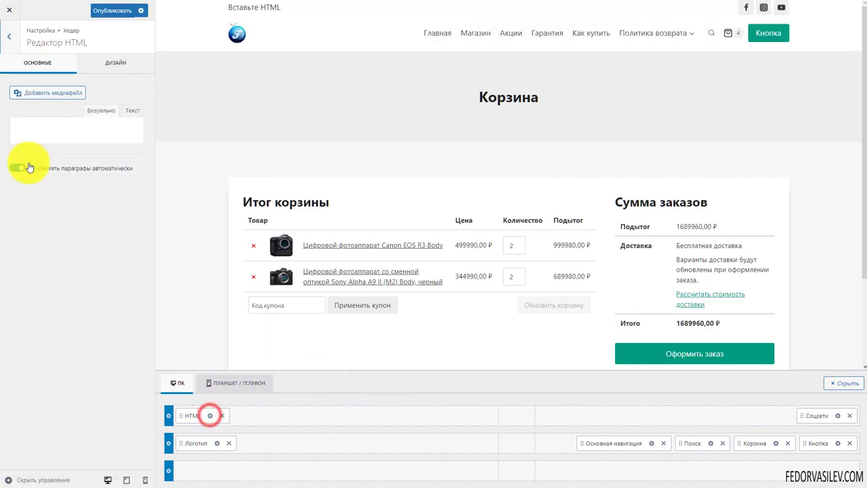
pyautogui.click(46, 148)
pyautogui.hotkey('ctrl', 'a')
pyautogui.hotkey('ctrl', 'v')
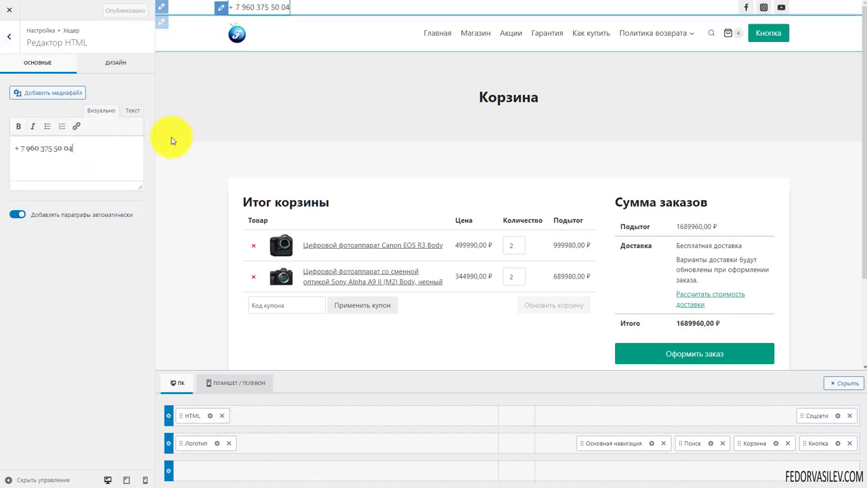
# Step: Set the HTML element's font size to 14 px and check the size settings for desktop and phone
pyautogui.click(112, 63)
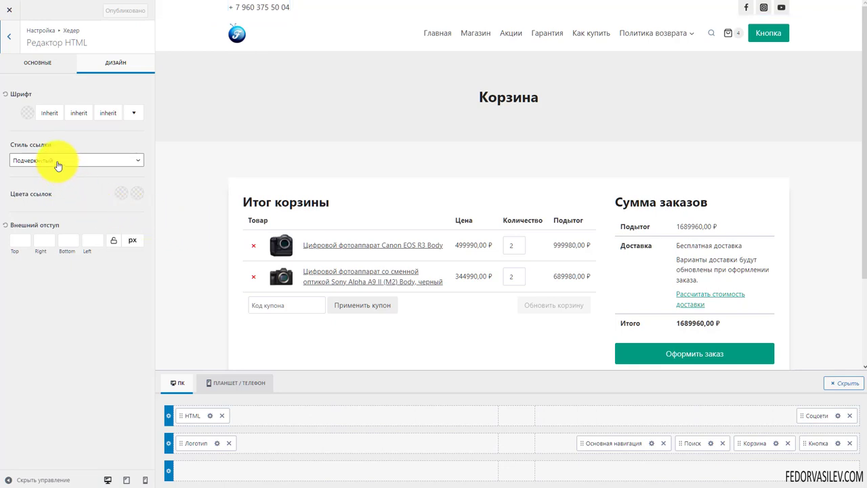
pyautogui.click(50, 117)
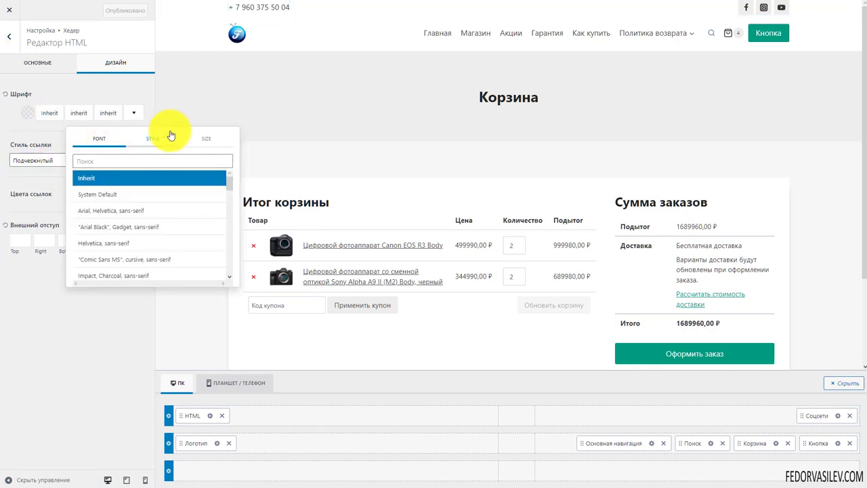
pyautogui.click(204, 141)
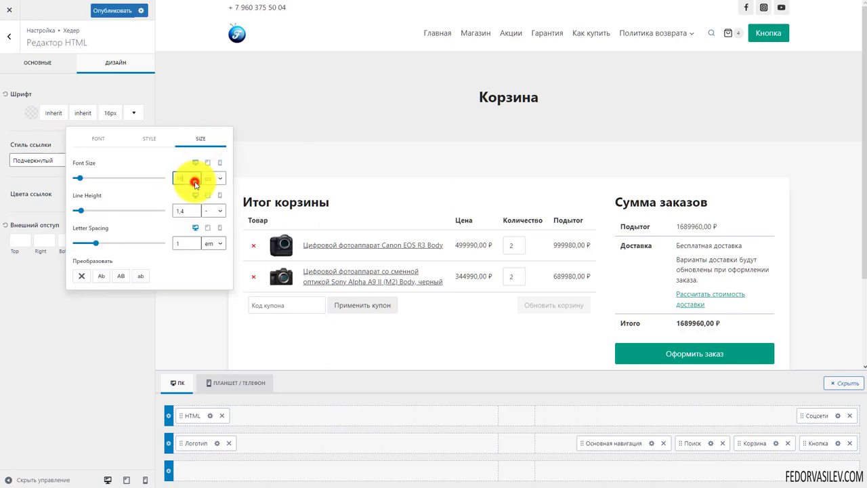
pyautogui.click(195, 181)
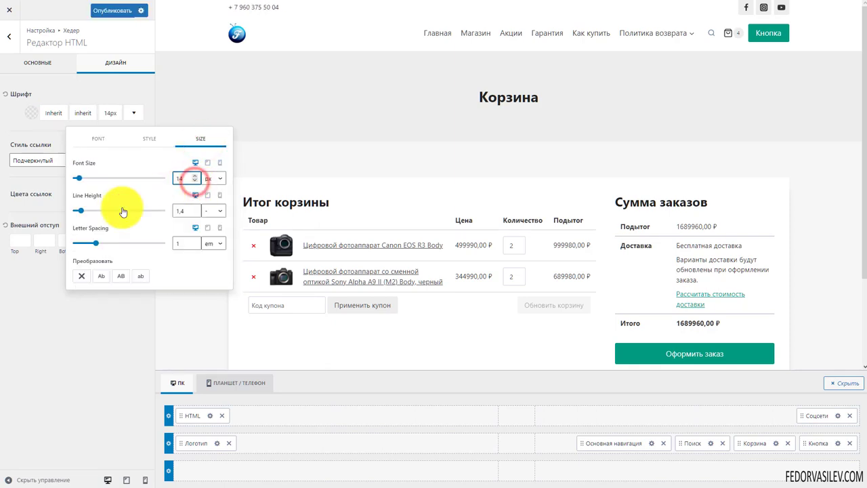
pyautogui.click(218, 165)
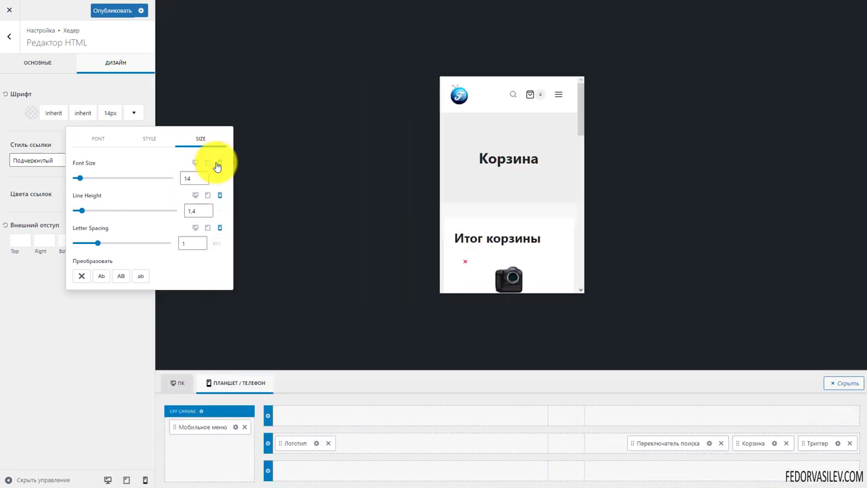
pyautogui.click(195, 163)
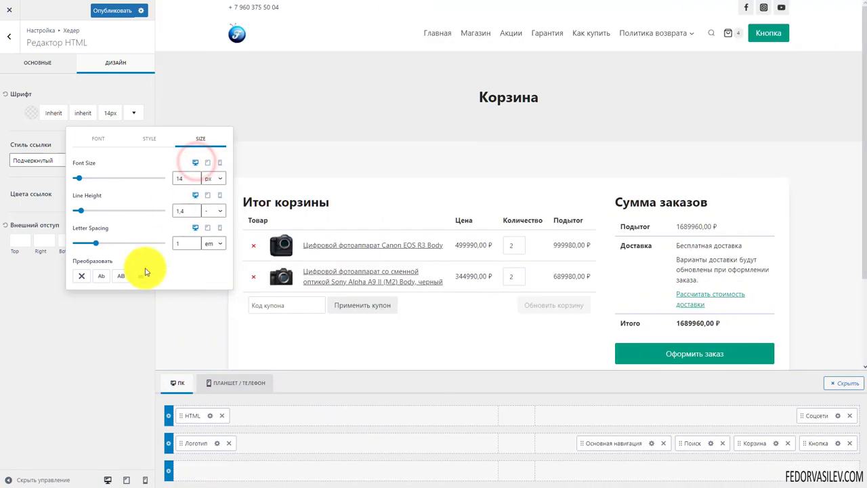
# Step: Add the HTML element to the top row of the tablet/phone header
pyautogui.click(213, 416)
pyautogui.click(230, 386)
pyautogui.click(316, 416)
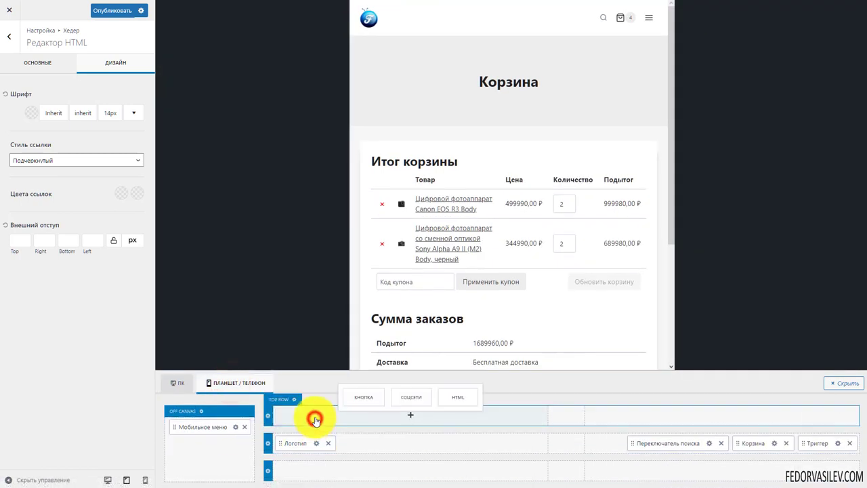
pyautogui.click(456, 398)
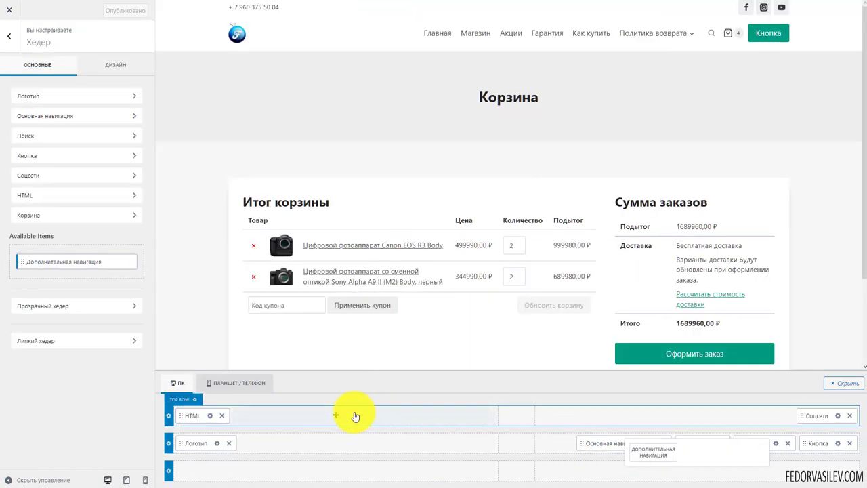
# Step: Add the secondary navigation to the desktop header's top row beside the HTML element and open its settings
pyautogui.click(354, 412)
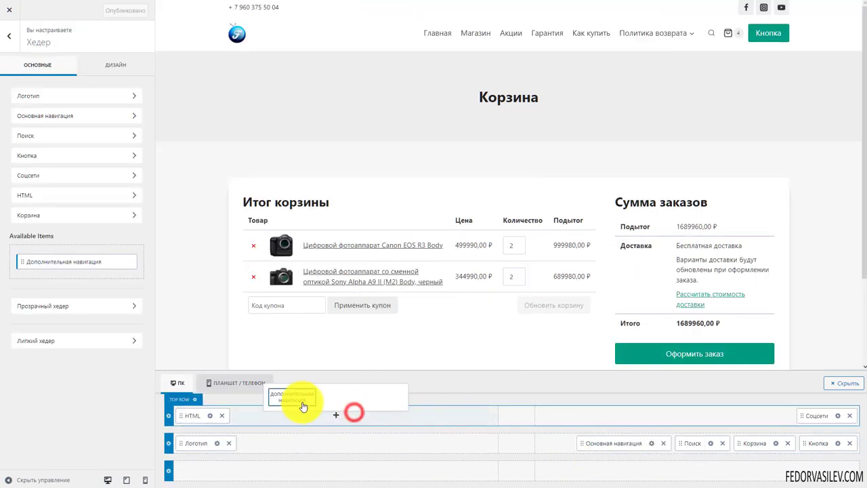
pyautogui.click(303, 405)
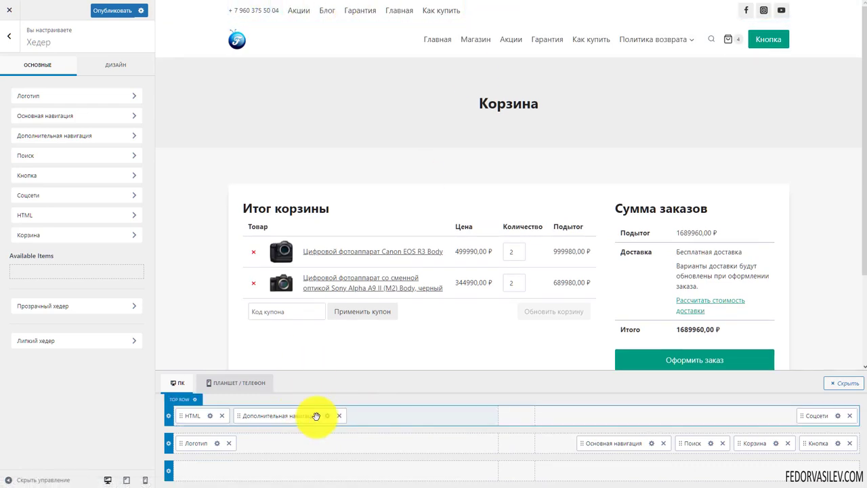
pyautogui.click(326, 416)
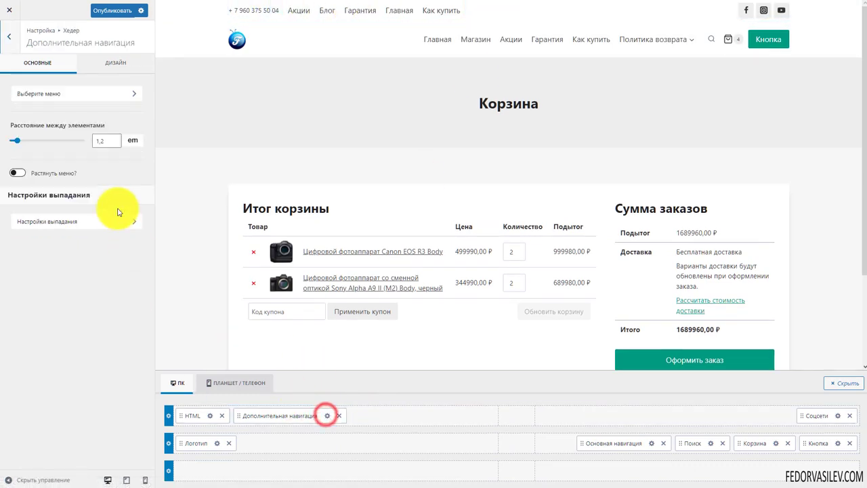
# Step: Check which menus are assigned to the theme's menu locations and return to the header settings
pyautogui.click(127, 95)
pyautogui.click(59, 178)
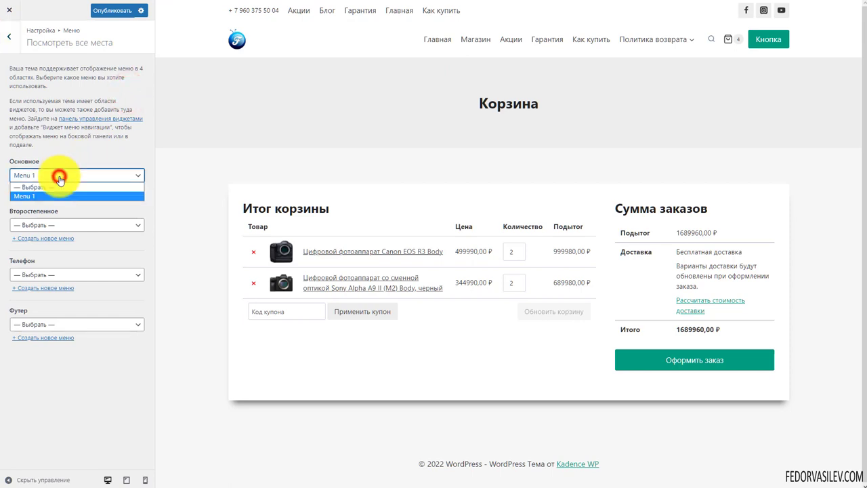
pyautogui.click(48, 157)
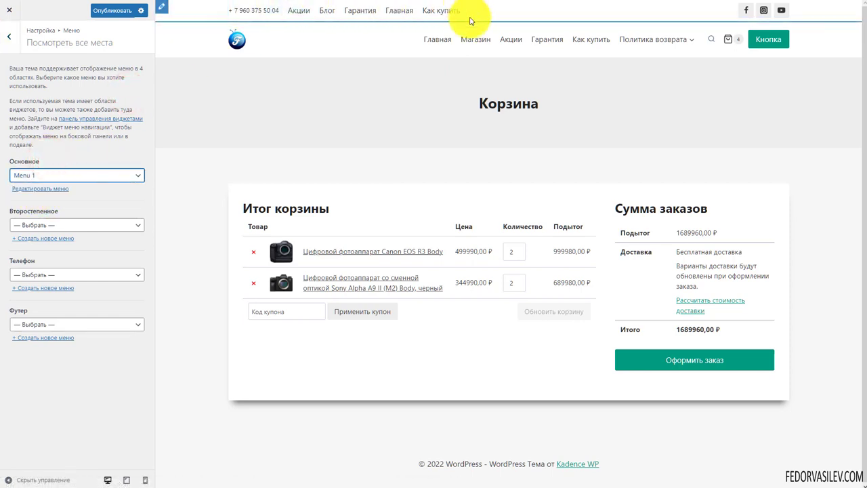
pyautogui.click(9, 37)
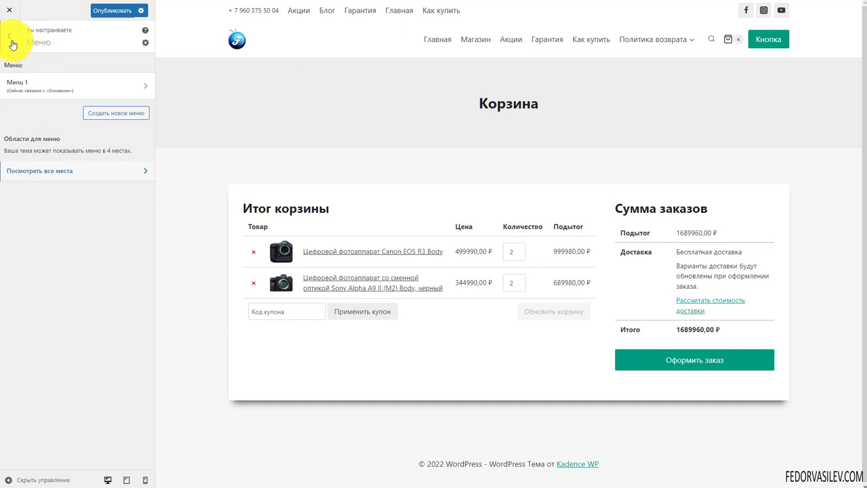
pyautogui.click(17, 131)
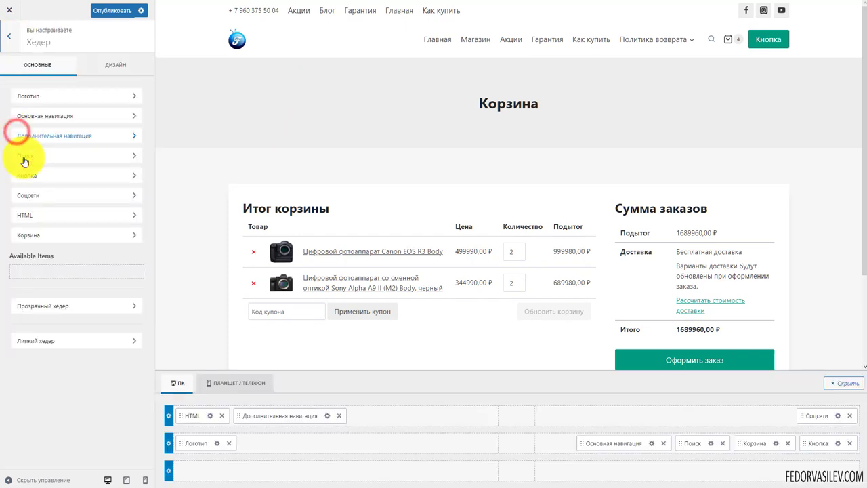
# Step: Compare the tablet/phone header with the desktop one and remove the secondary navigation from the desktop top row
pyautogui.click(245, 383)
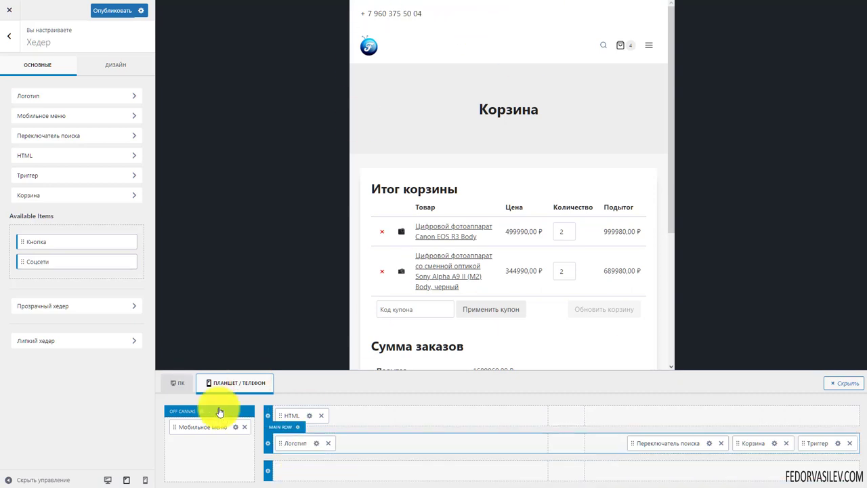
pyautogui.click(166, 383)
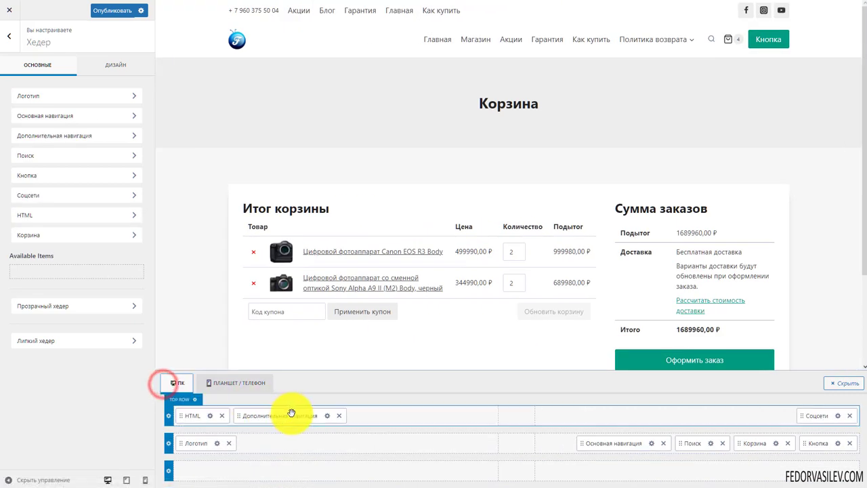
pyautogui.click(339, 416)
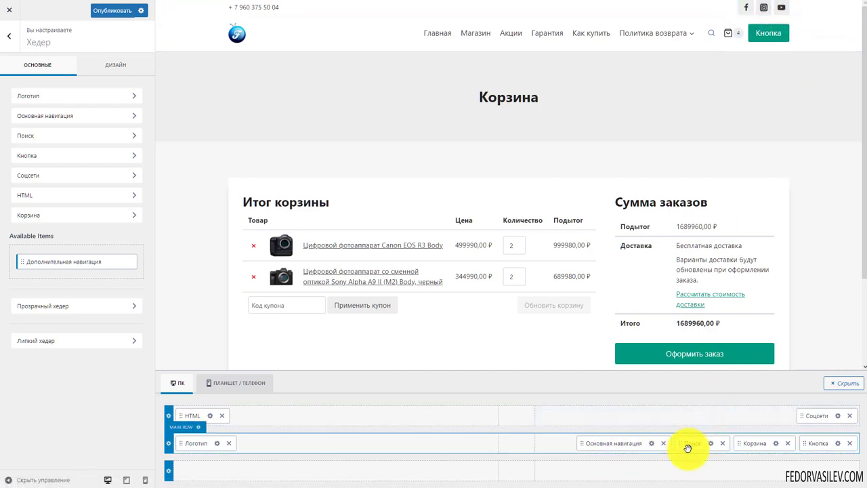
# Step: Open the off-canvas area's settings in the tablet/phone header layout and show the mobile menu in the preview
pyautogui.click(219, 383)
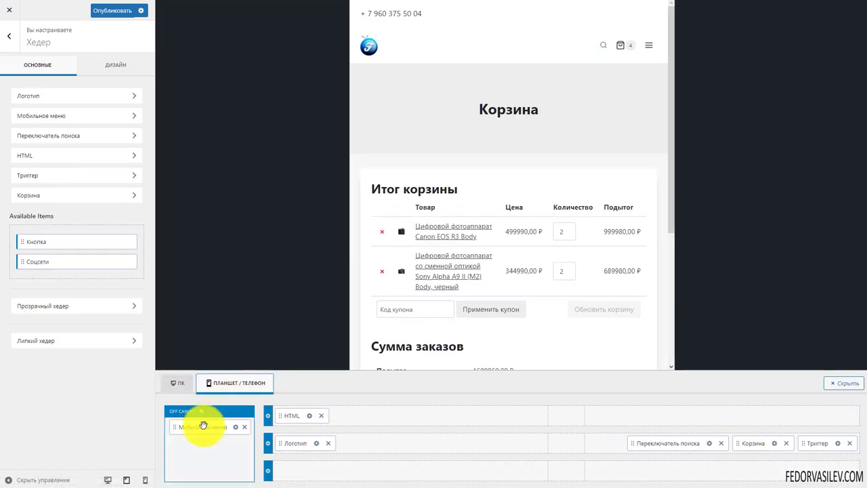
pyautogui.moveTo(200, 429); pyautogui.dragTo(591, 65)
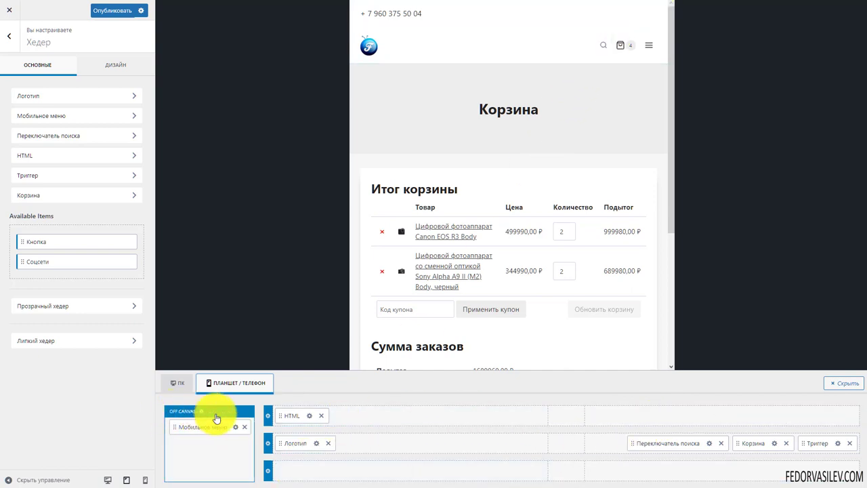
pyautogui.click(179, 414)
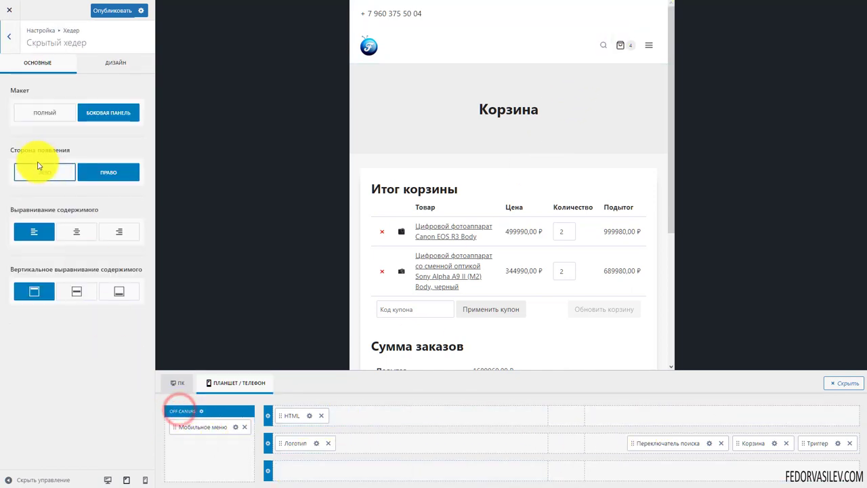
pyautogui.click(652, 48)
# Step: Try the full layout and the left appearance side for the off-canvas panel, and restore the side panel layout on the right
pyautogui.click(55, 114)
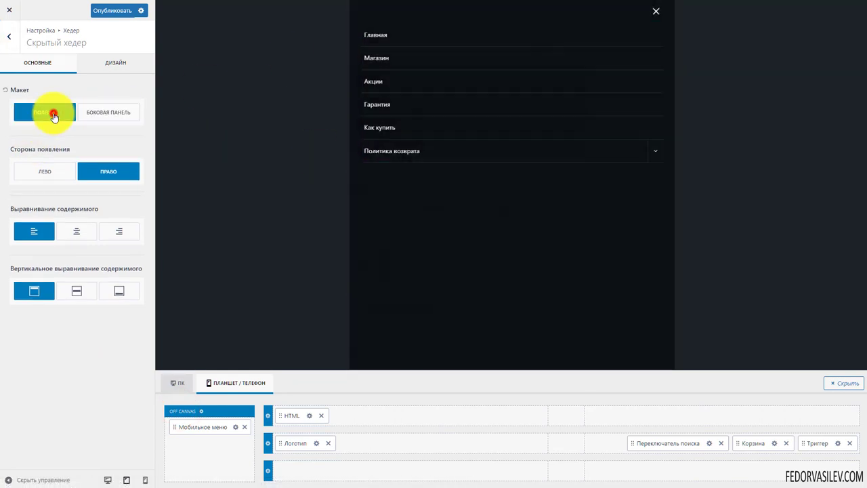
pyautogui.click(108, 116)
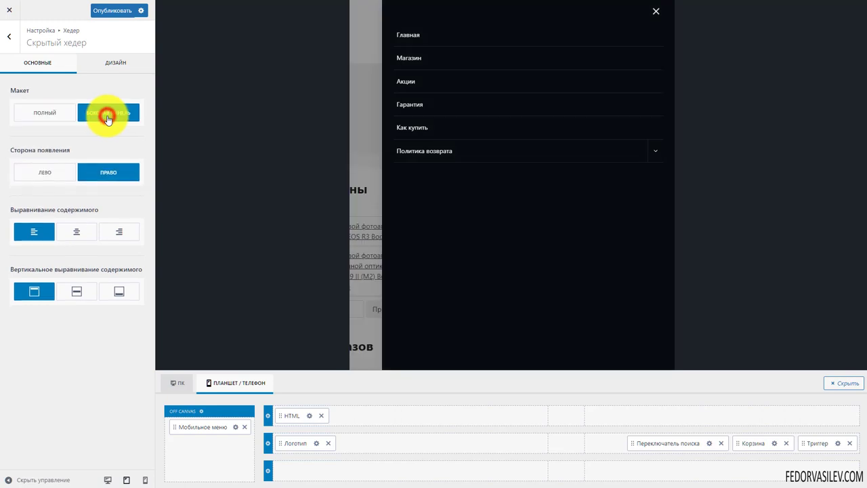
pyautogui.click(43, 112)
pyautogui.click(90, 113)
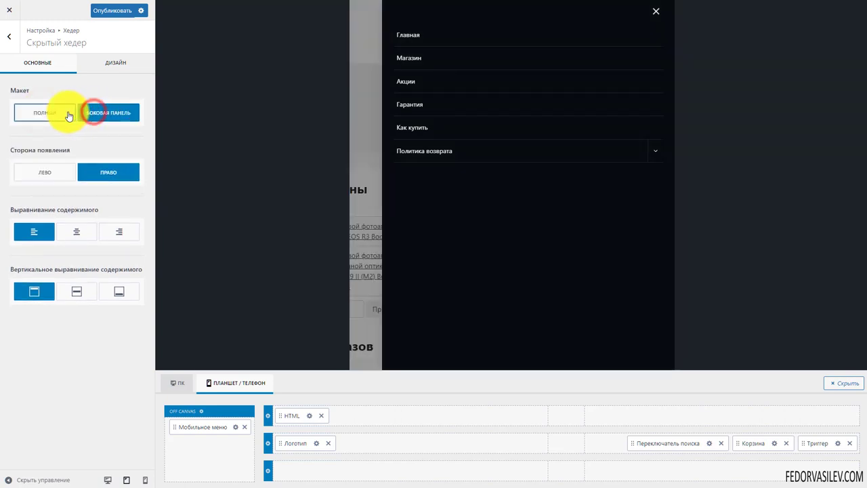
pyautogui.click(49, 173)
pyautogui.click(107, 175)
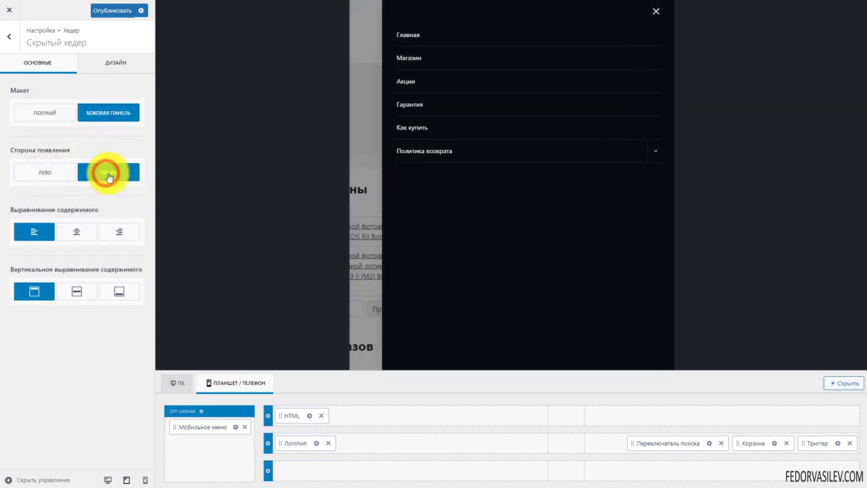
# Step: Try the centre and right content alignments and the middle and bottom vertical alignments, and restore left and top alignment
pyautogui.click(84, 233)
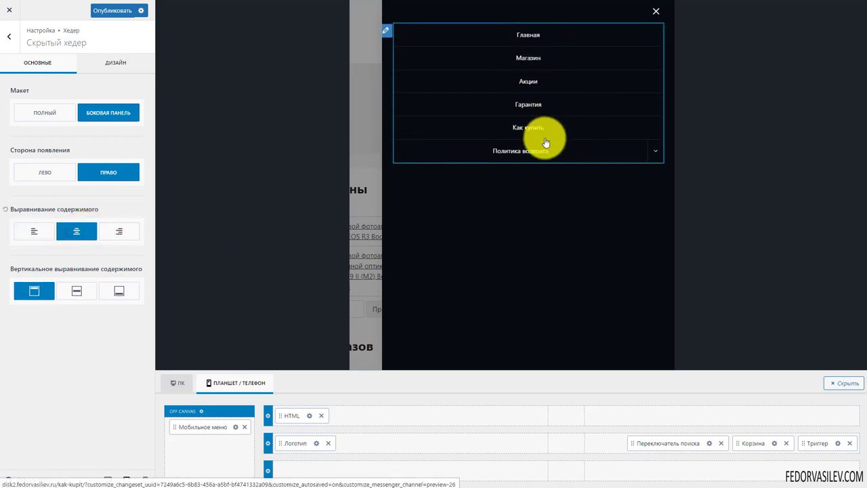
pyautogui.click(655, 151)
pyautogui.click(655, 152)
pyautogui.click(136, 233)
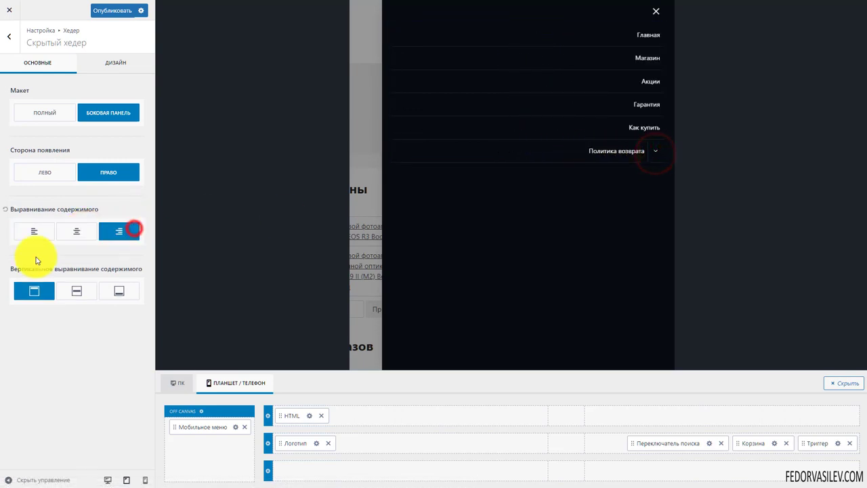
pyautogui.click(37, 235)
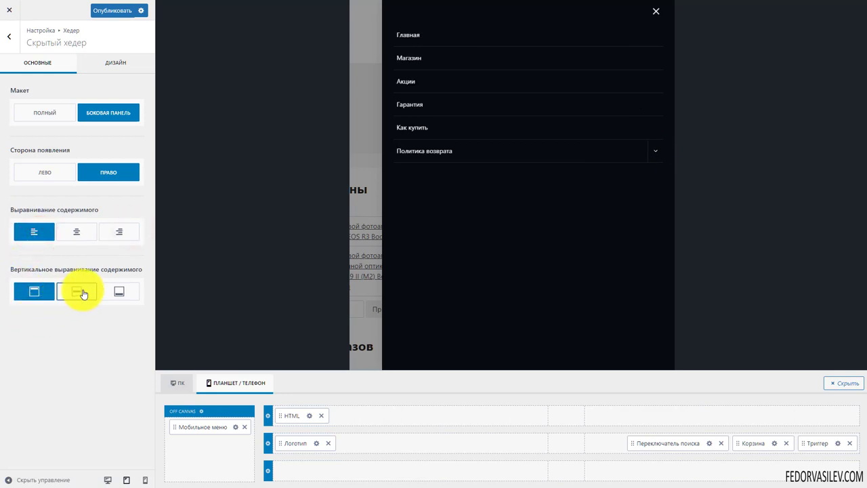
pyautogui.click(80, 291)
pyautogui.click(123, 292)
pyautogui.click(33, 292)
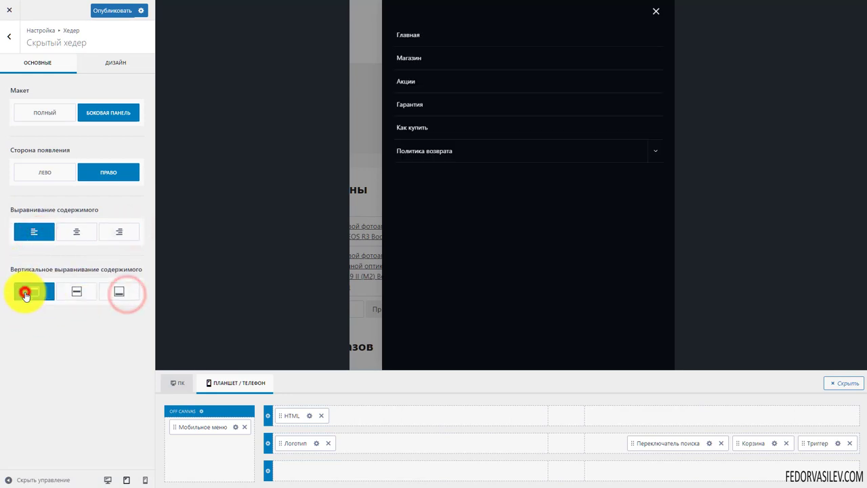
# Step: Set the off-canvas panel's background to the dark green palette colour 008F72 and expand the Политика возврата submenu in the preview
pyautogui.click(115, 61)
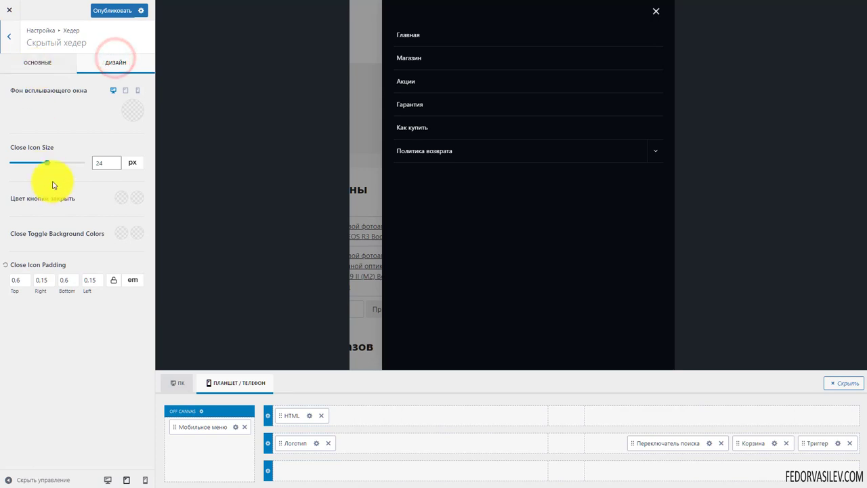
pyautogui.click(135, 115)
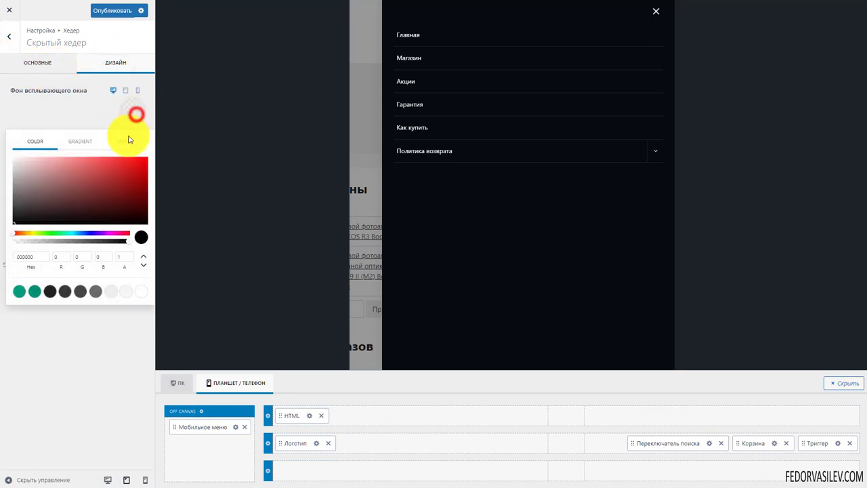
pyautogui.click(36, 291)
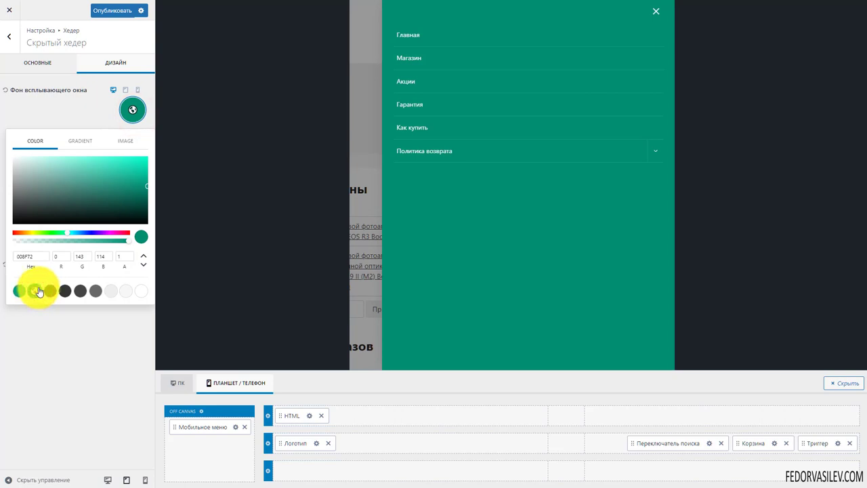
pyautogui.click(653, 154)
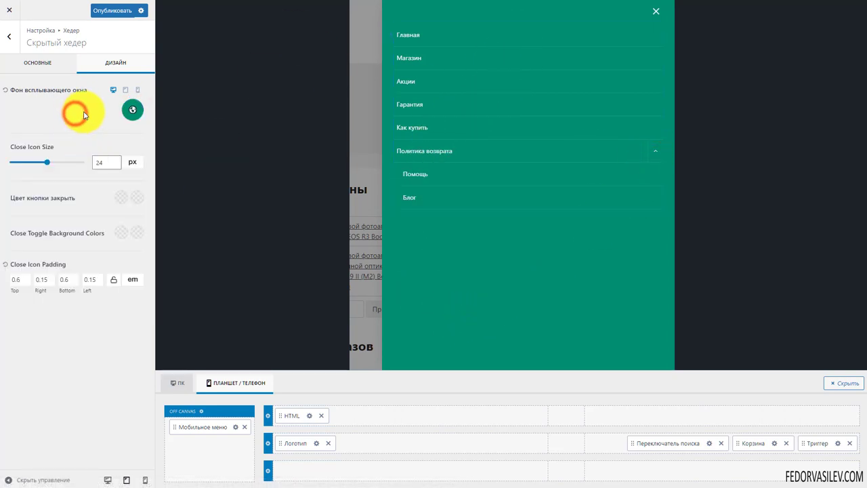
# Step: Open the mobile menu's settings and try its vertical item spacing and submenu collapsing, restoring spacing of 1 em and collapsed submenus
pyautogui.click(229, 441)
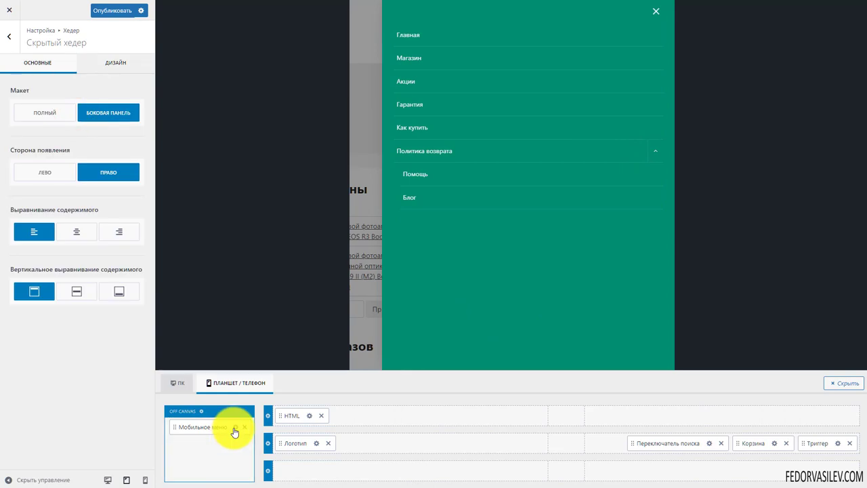
pyautogui.click(236, 428)
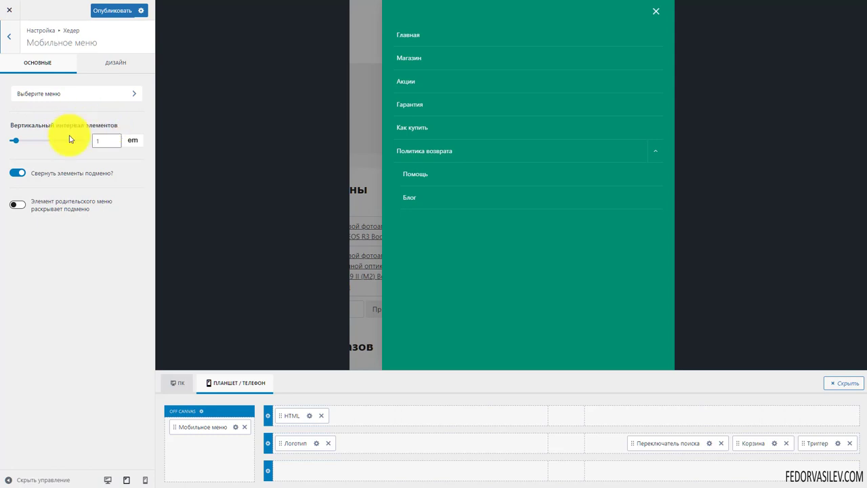
pyautogui.moveTo(15, 140)
pyautogui.mouseDown()
pyautogui.moveTo(27, 143)
pyautogui.moveTo(19, 146)
pyautogui.mouseUp()
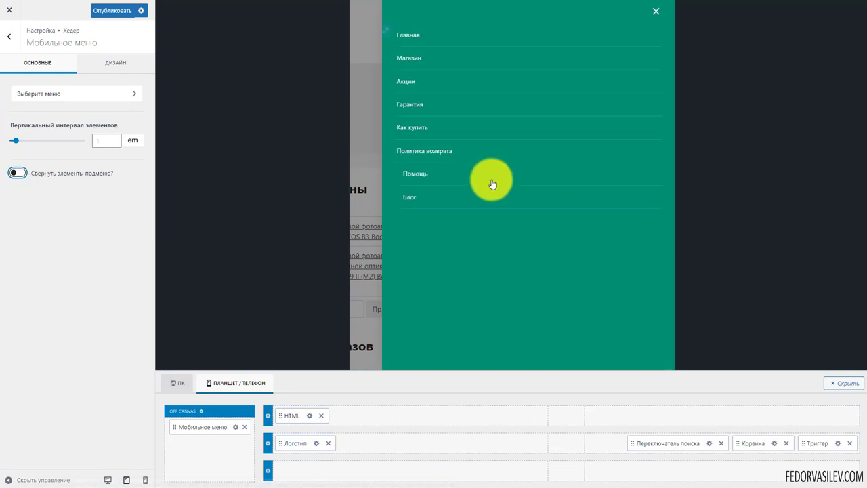
pyautogui.click(18, 172)
# Step: Review the mobile menu's design options and check the menu by opening and closing it in the preview
pyautogui.click(128, 63)
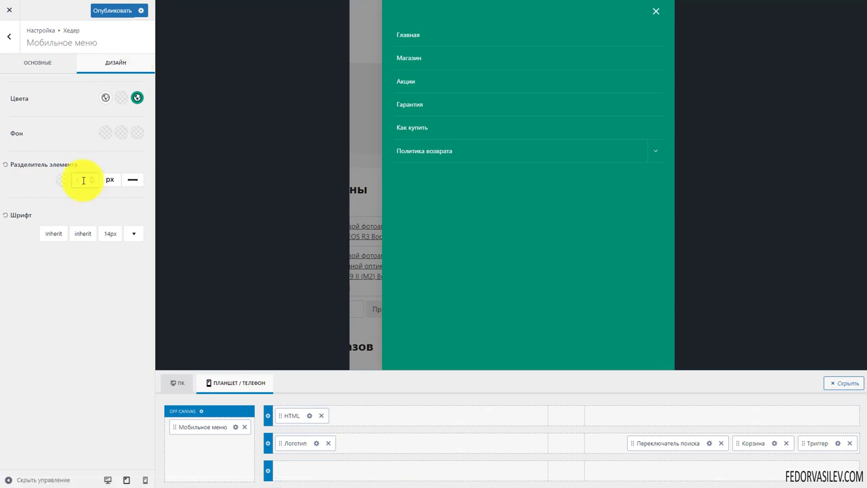
pyautogui.click(84, 180)
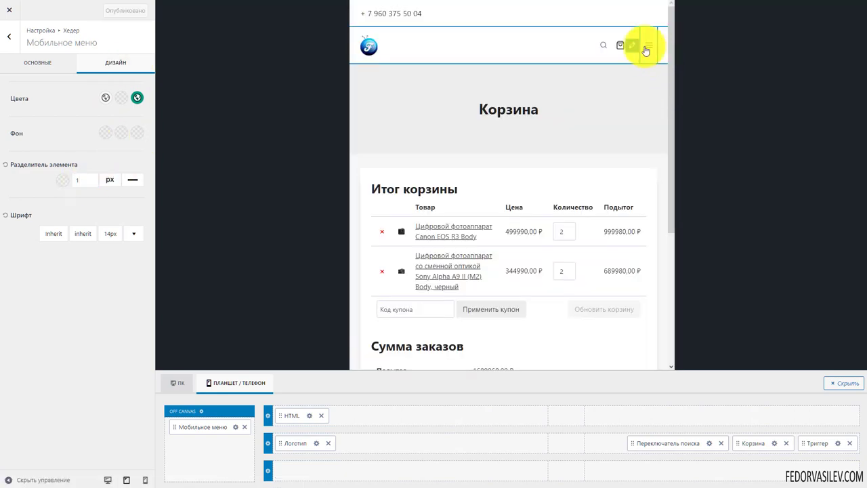
pyautogui.click(647, 48)
pyautogui.click(653, 14)
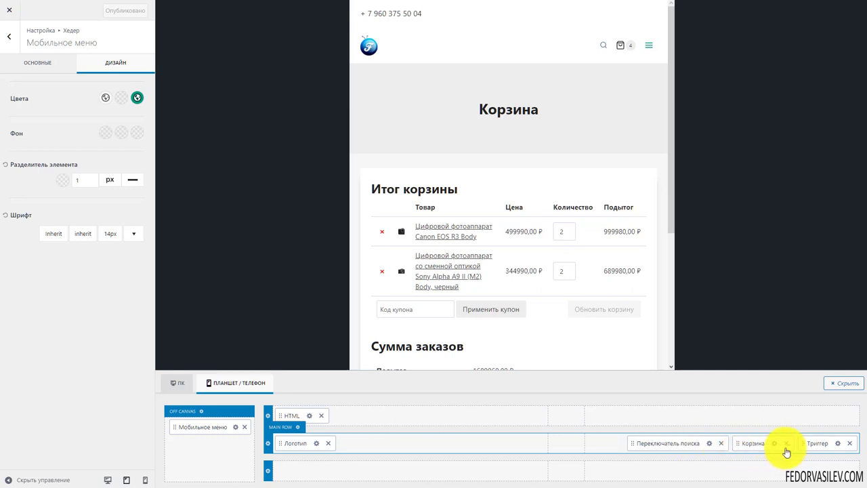
# Step: Set the mobile trigger's icon to three vertical dots
pyautogui.click(841, 445)
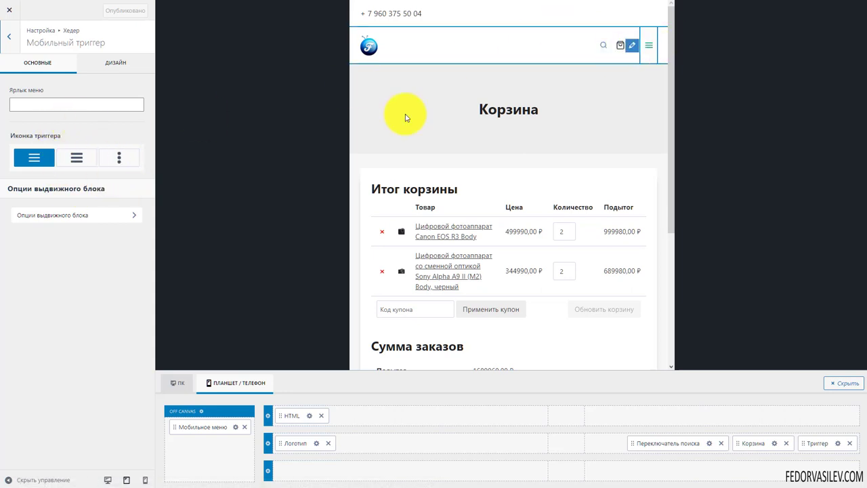
pyautogui.click(58, 161)
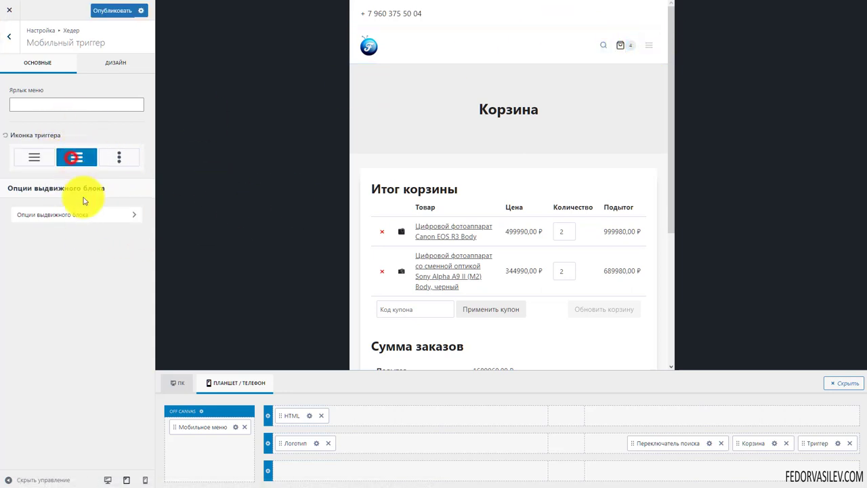
pyautogui.click(111, 156)
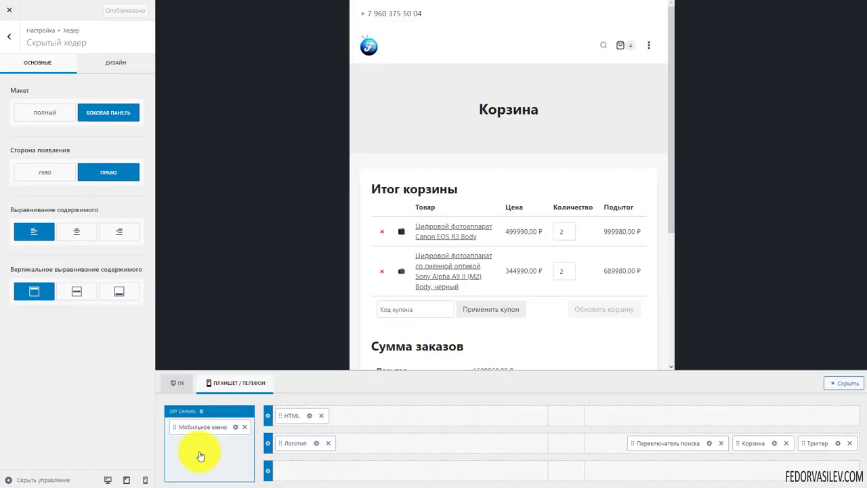
# Step: Add the button element to the off-canvas area above the mobile menu and check it in the preview
pyautogui.click(211, 450)
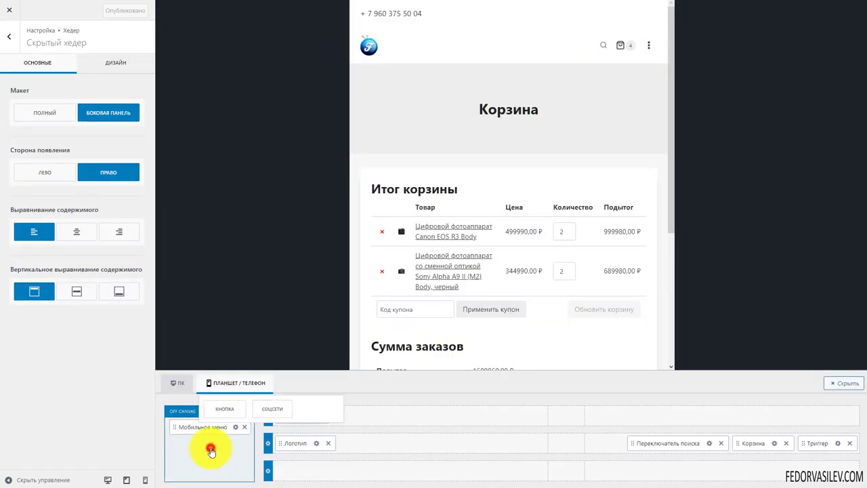
pyautogui.click(224, 408)
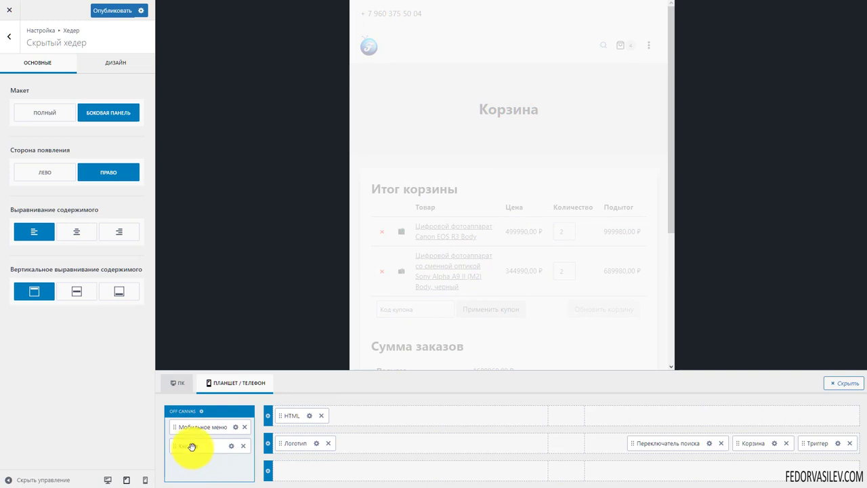
pyautogui.moveTo(194, 449); pyautogui.dragTo(194, 428)
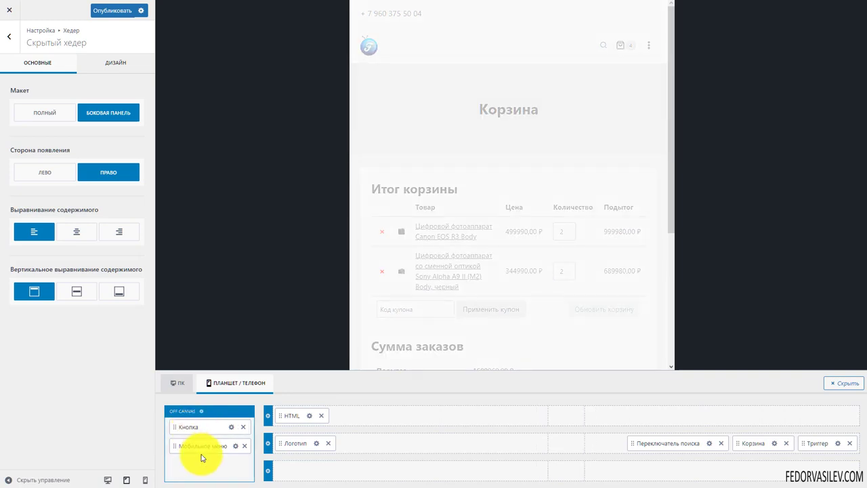
pyautogui.click(651, 44)
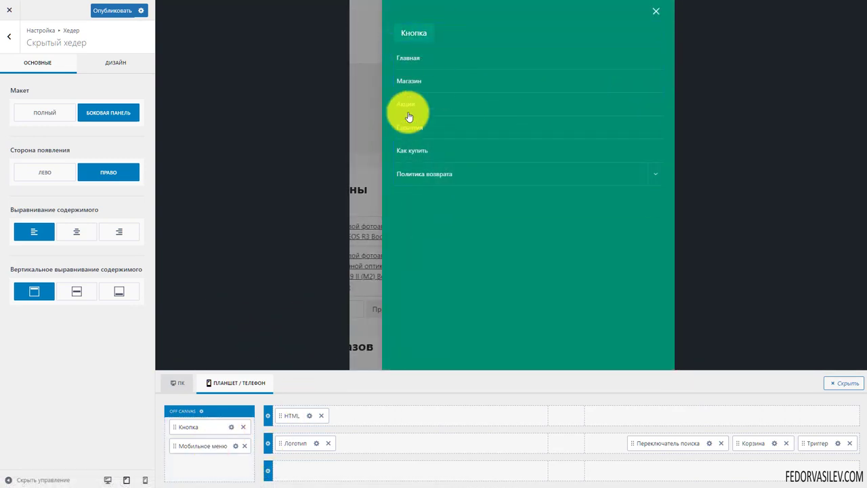
# Step: Add the social icons element to the off-canvas area below the mobile menu and check it in the preview
pyautogui.moveTo(213, 461); pyautogui.dragTo(221, 418)
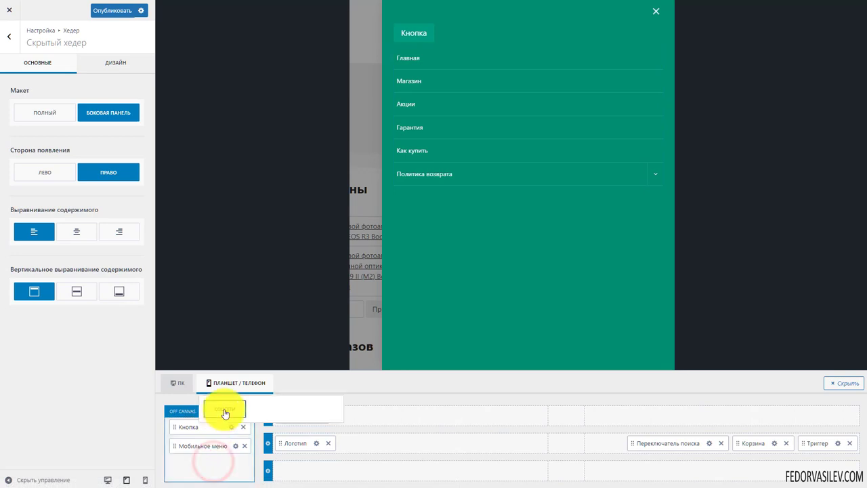
pyautogui.click(225, 410)
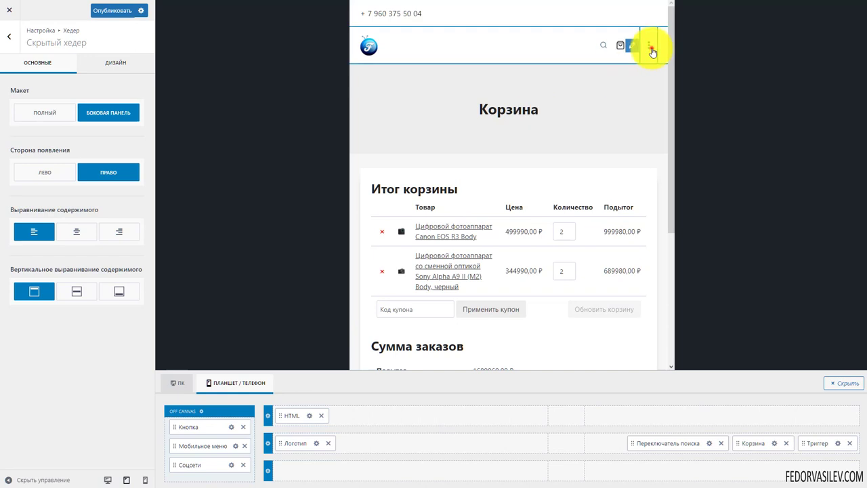
pyautogui.click(652, 52)
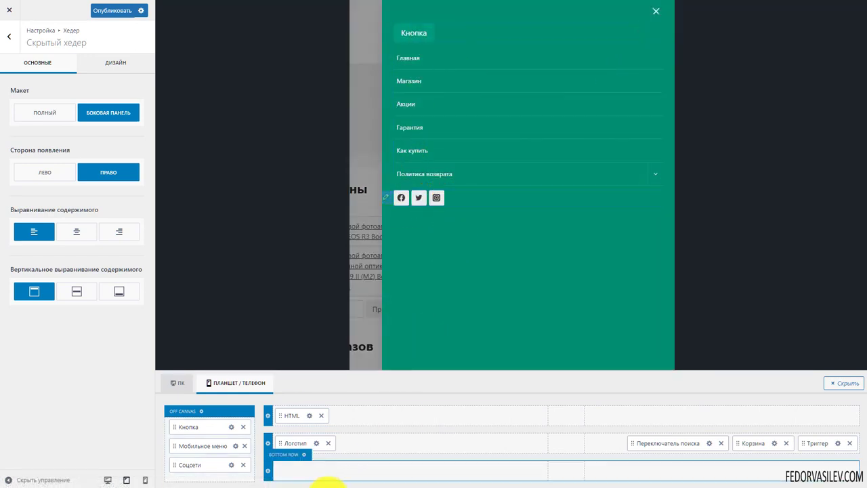
# Step: Check the off-canvas menu in the phone preview and look over the off-canvas panel's design options
pyautogui.click(143, 479)
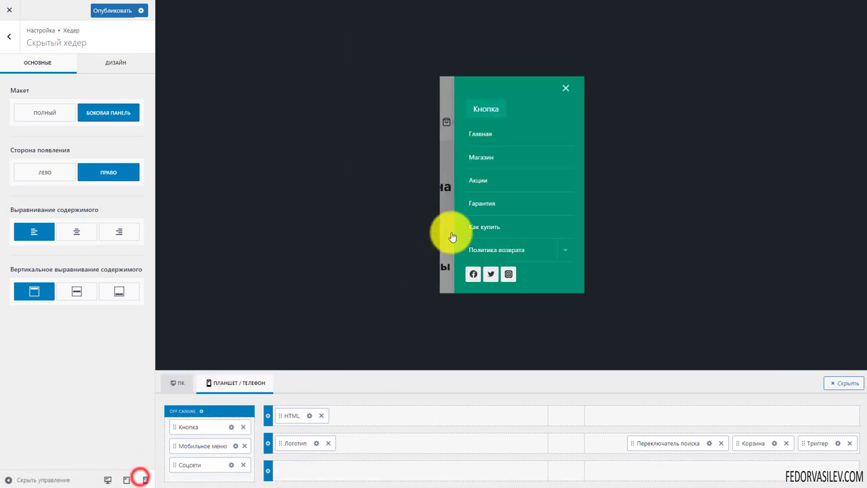
pyautogui.click(565, 88)
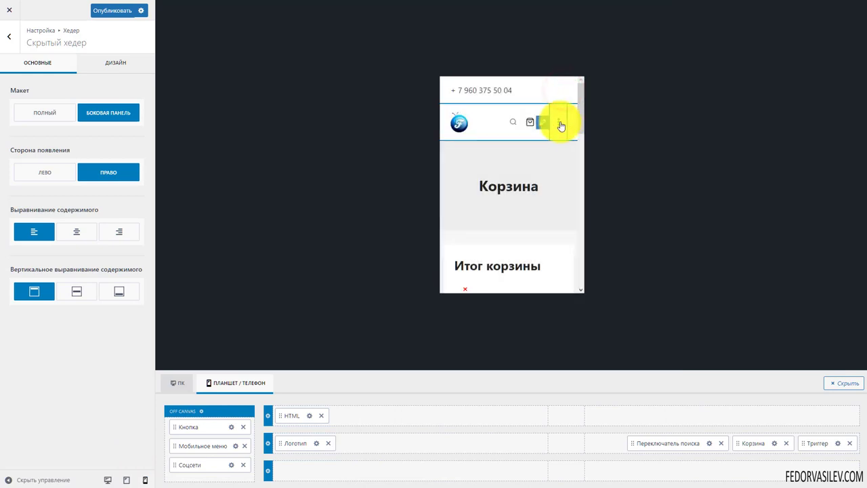
pyautogui.click(561, 125)
pyautogui.click(567, 89)
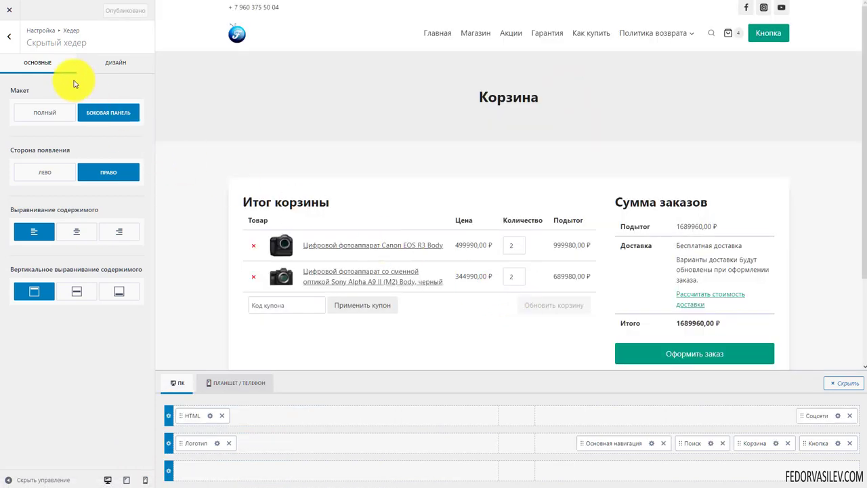
pyautogui.click(115, 63)
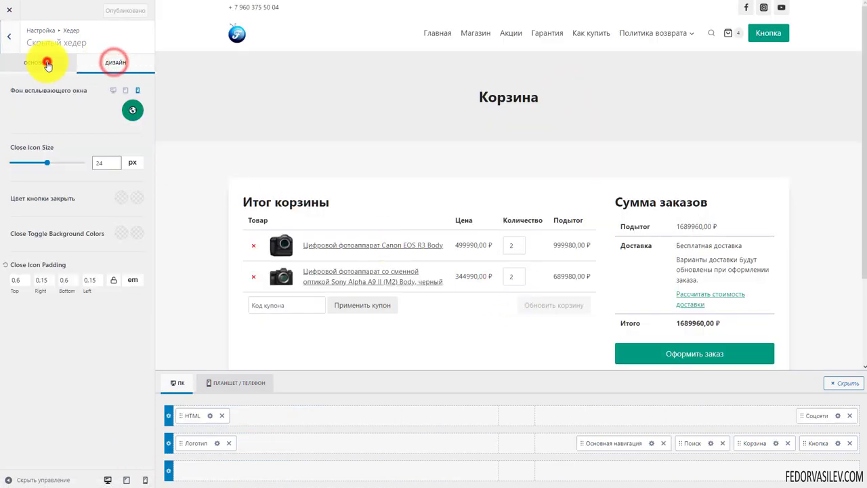
# Step: Leave the header settings, open the footer builder, and look over its available elements and the footer in the preview
pyautogui.click(47, 63)
pyautogui.click(10, 38)
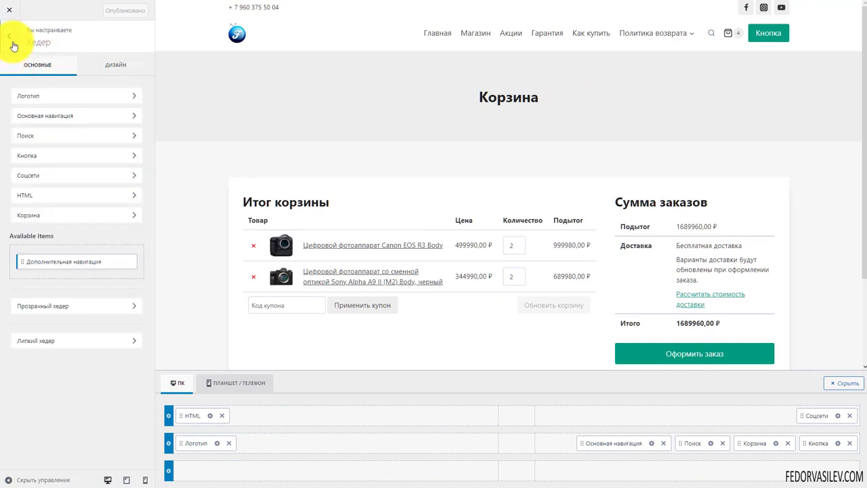
pyautogui.click(11, 39)
pyautogui.click(21, 147)
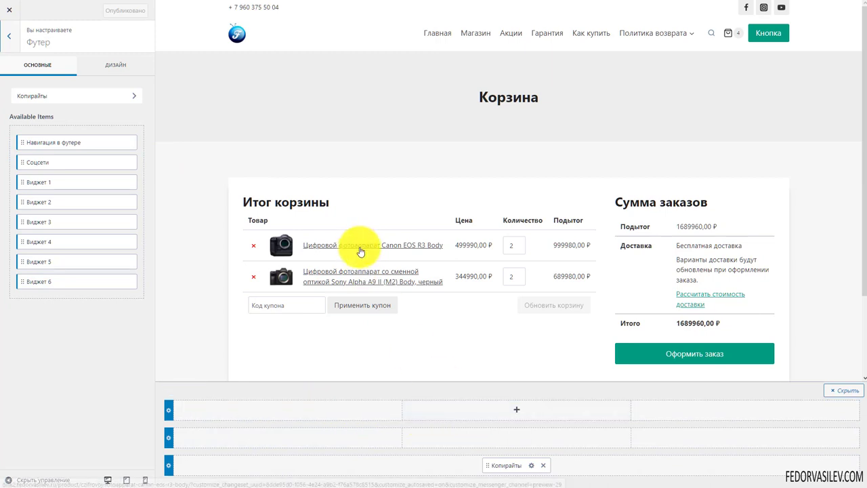
pyautogui.scroll(-2, 339, 264)
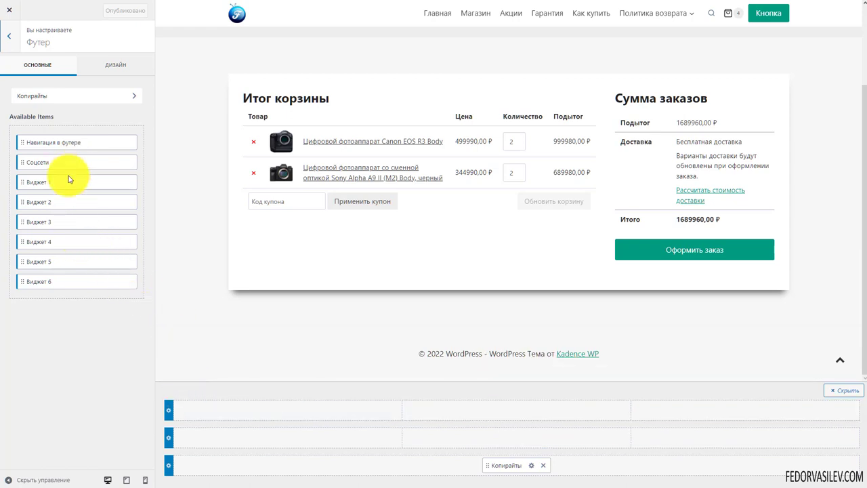
pyautogui.moveTo(26, 167); pyautogui.dragTo(23, 294)
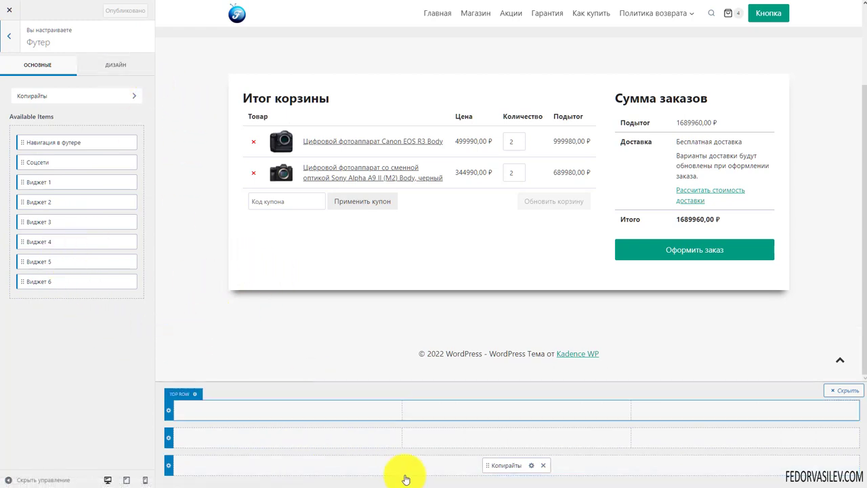
# Step: Replace {site-title} and {theme-credit} in the footer copyright text with the school's name, keeping {copyright} {year}
pyautogui.click(532, 466)
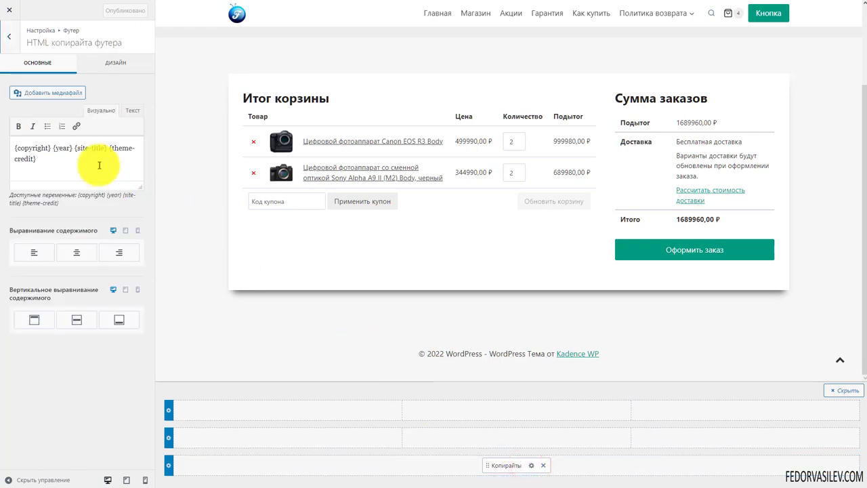
pyautogui.click(46, 154)
pyautogui.doubleClick(67, 148)
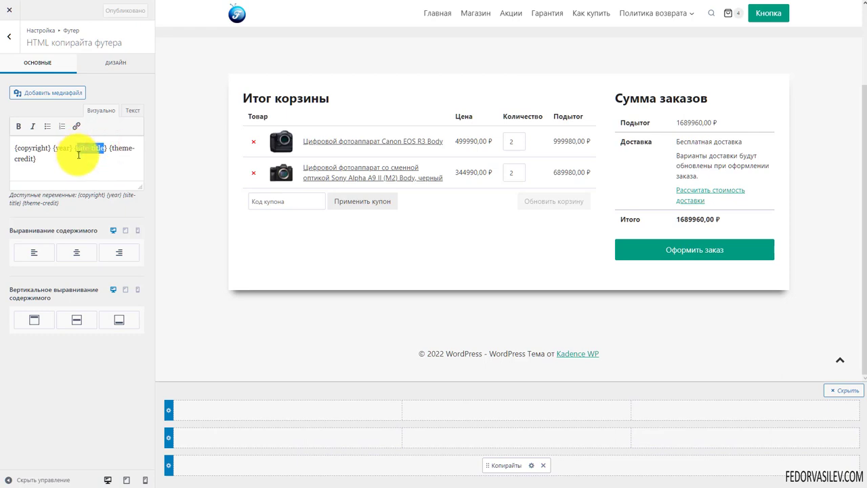
pyautogui.click(79, 155)
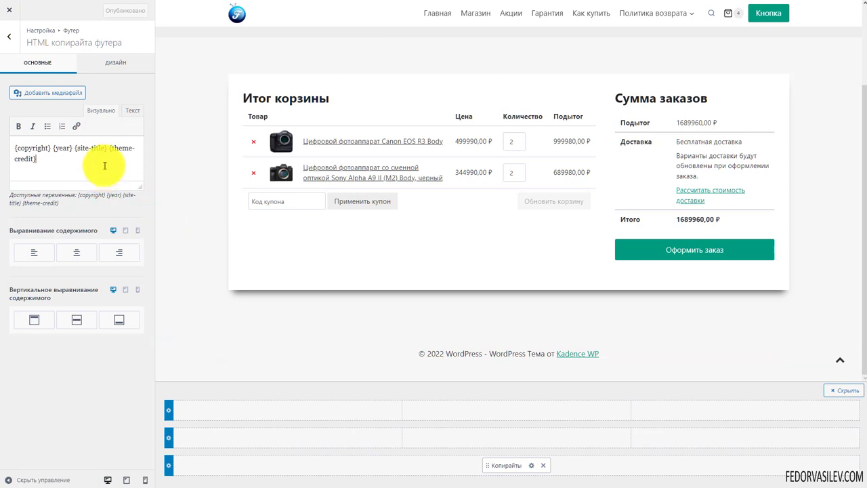
pyautogui.moveTo(108, 148); pyautogui.dragTo(74, 148)
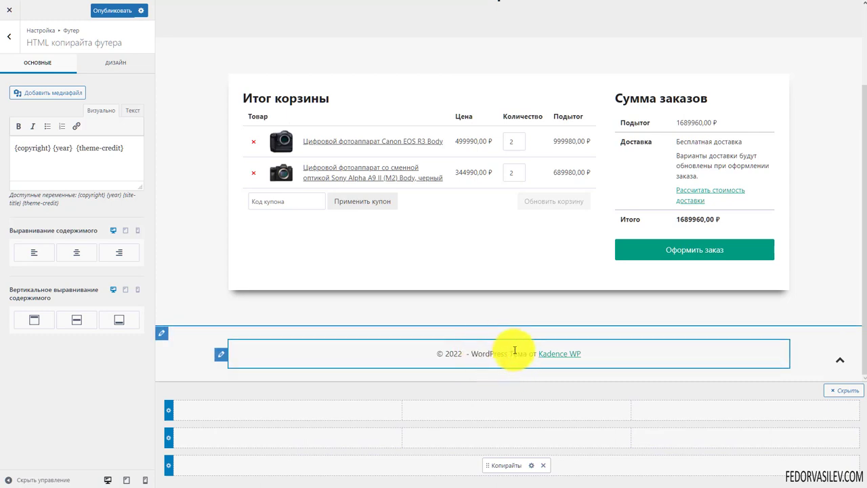
pyautogui.moveTo(124, 148); pyautogui.dragTo(75, 148)
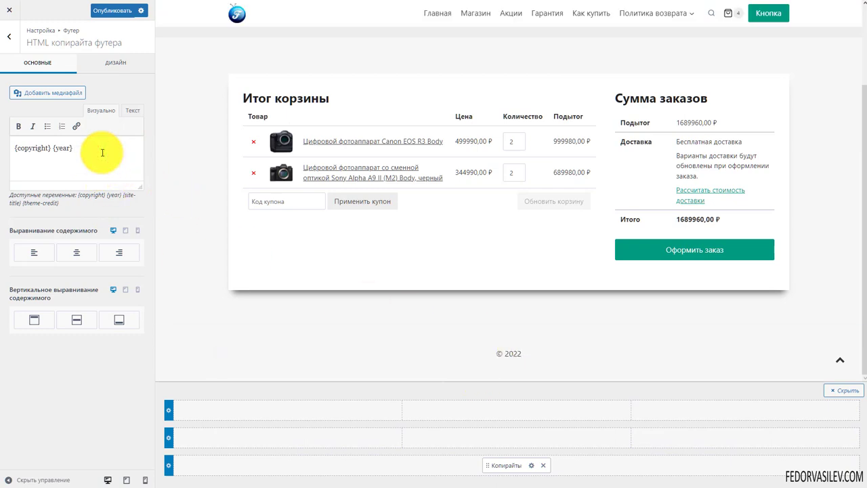
pyautogui.write('Школа Федора Васильева')
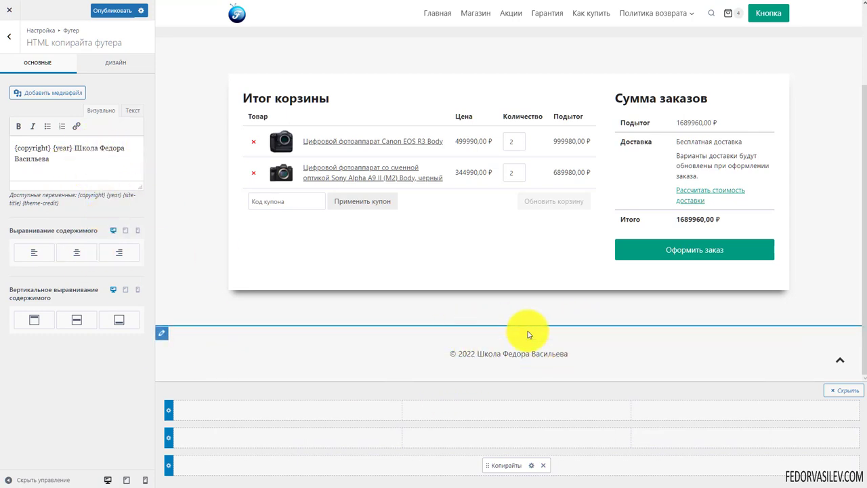
# Step: Try the left and right content alignments for the copyright text and set it to centered
pyautogui.click(74, 252)
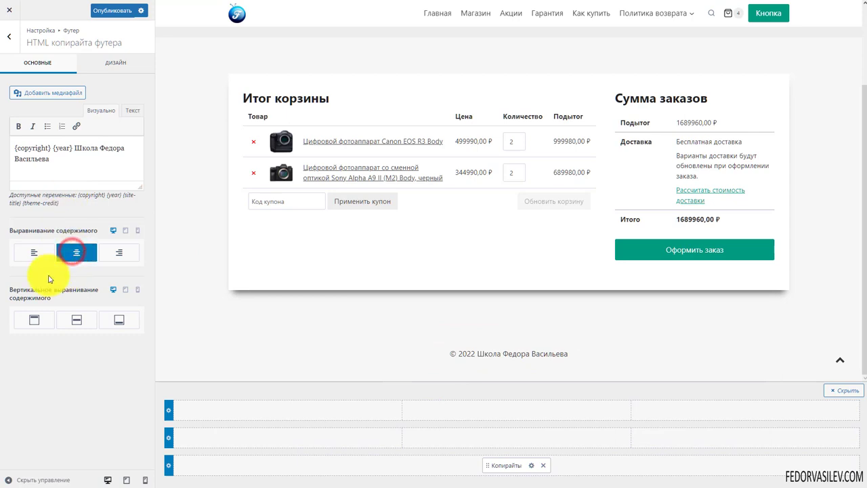
pyautogui.click(38, 259)
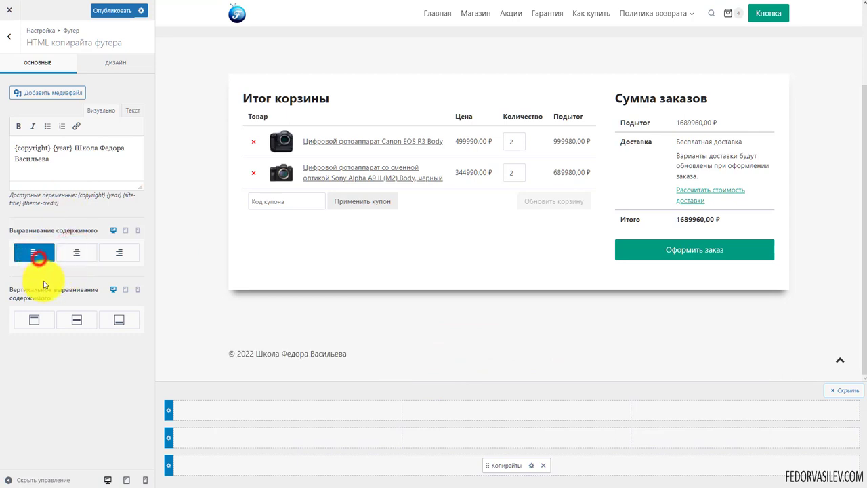
pyautogui.click(120, 255)
pyautogui.click(77, 256)
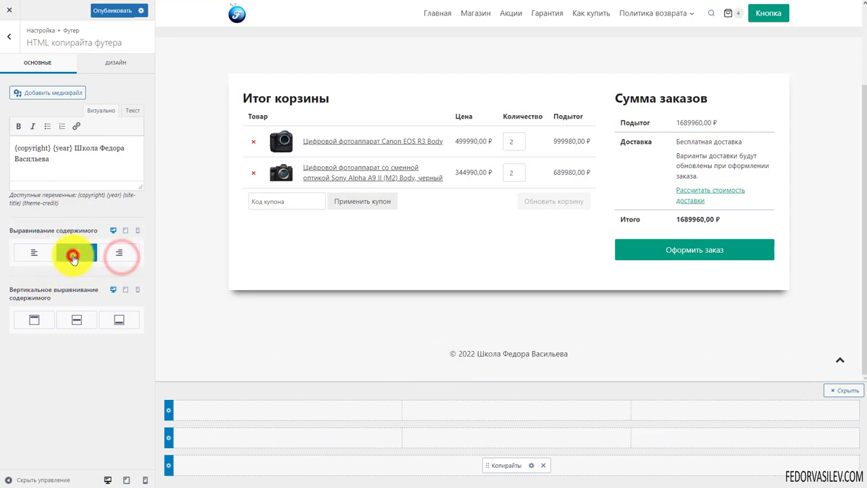
# Step: Try the top and bottom vertical alignments for the copyright text and set it to middle
pyautogui.click(34, 316)
pyautogui.click(74, 322)
pyautogui.click(120, 320)
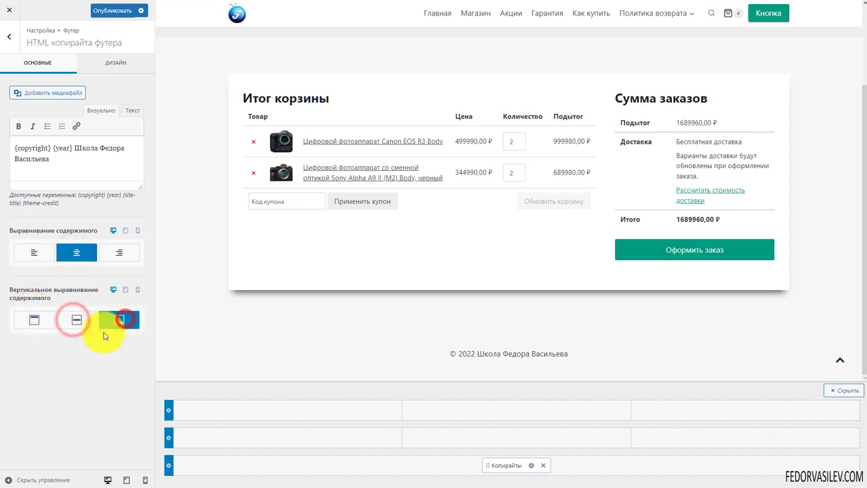
pyautogui.click(74, 317)
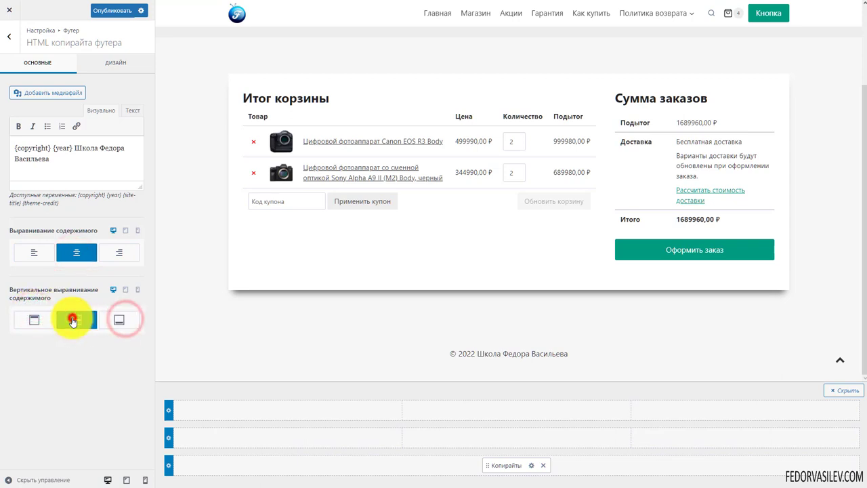
pyautogui.click(27, 319)
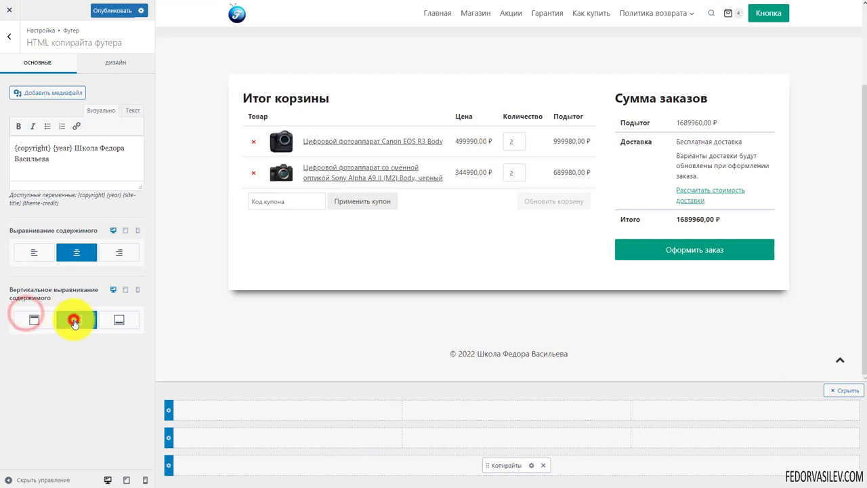
# Step: Set the copyright text's font size to 14 px, publish the changes and return to the footer settings
pyautogui.click(110, 64)
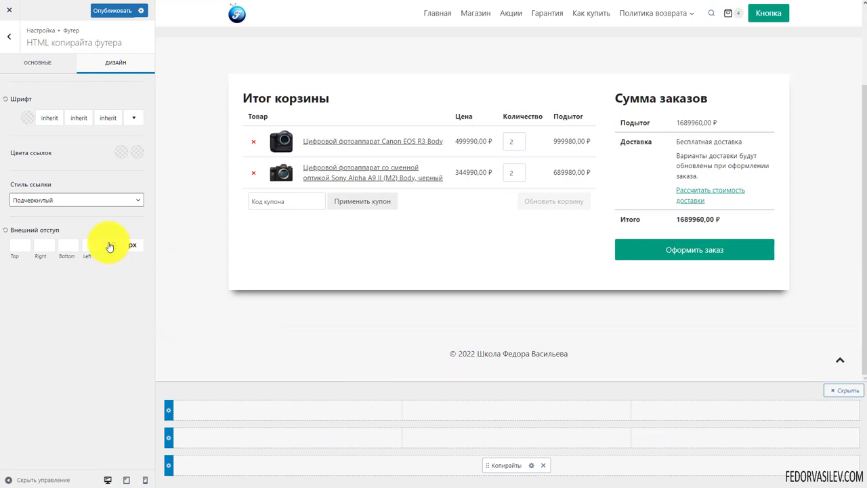
pyautogui.click(48, 120)
pyautogui.click(197, 142)
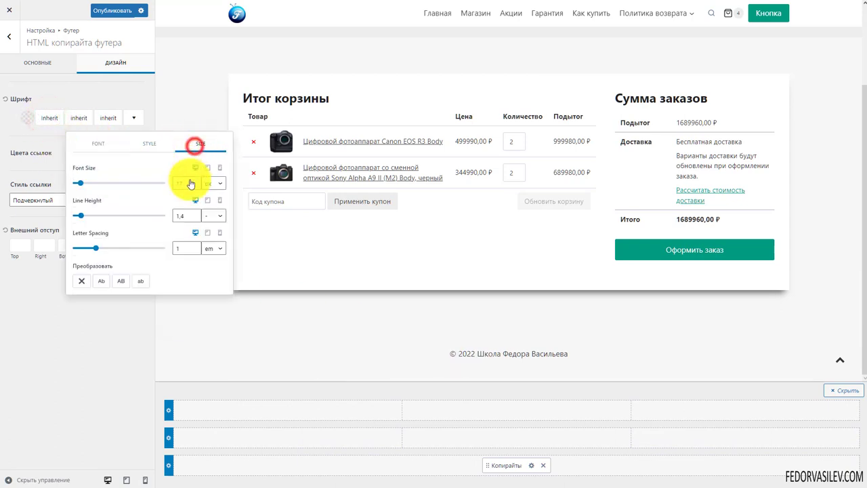
pyautogui.click(195, 186)
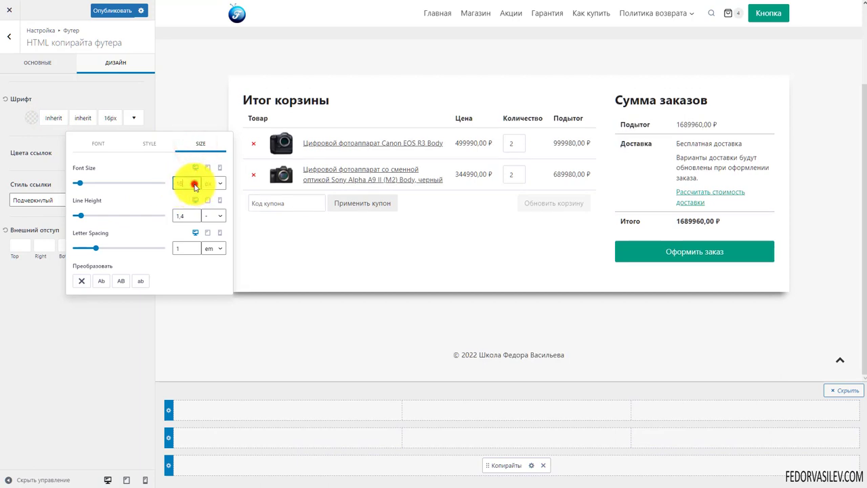
pyautogui.click(194, 186)
pyautogui.click(196, 186)
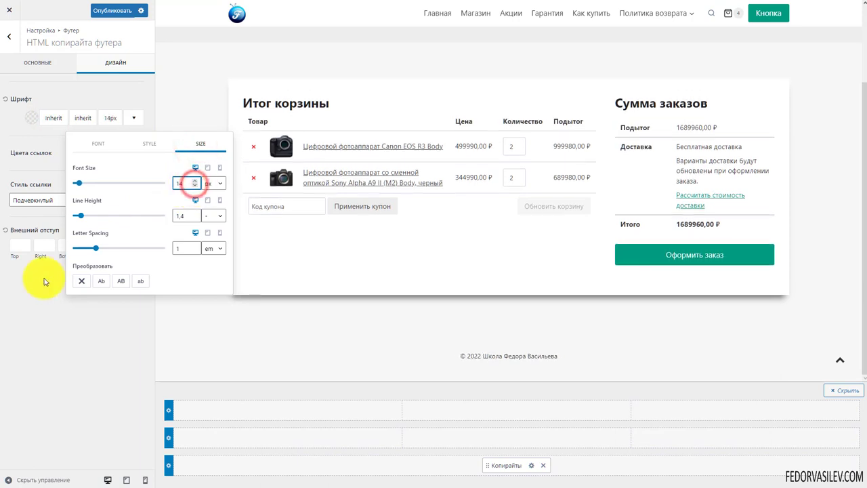
pyautogui.click(68, 321)
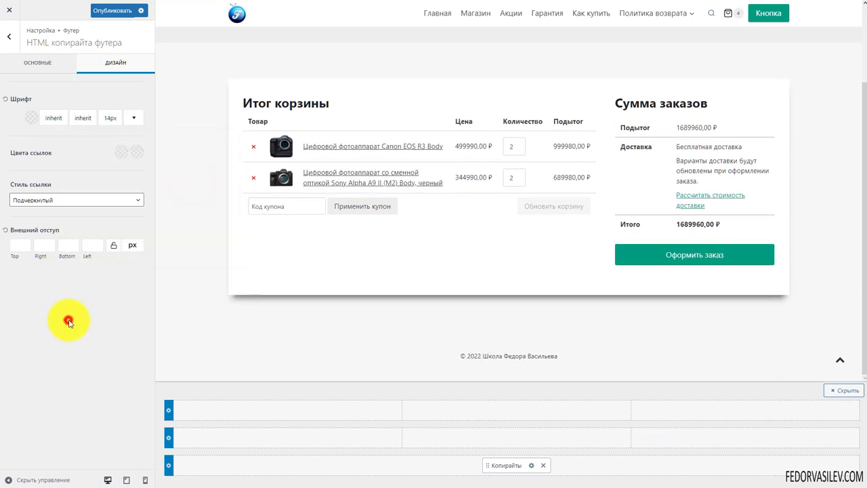
pyautogui.click(106, 14)
pyautogui.click(9, 37)
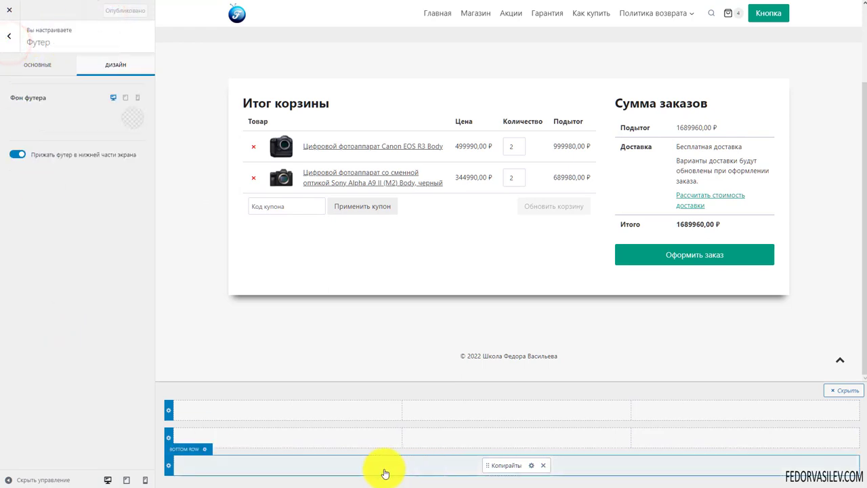
# Step: Add the social icons element to the footer and place it in the third column of the middle row
pyautogui.click(300, 473)
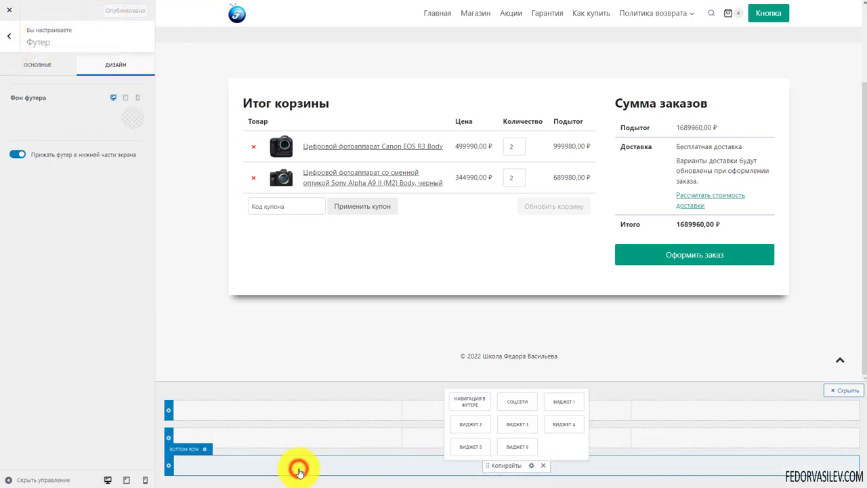
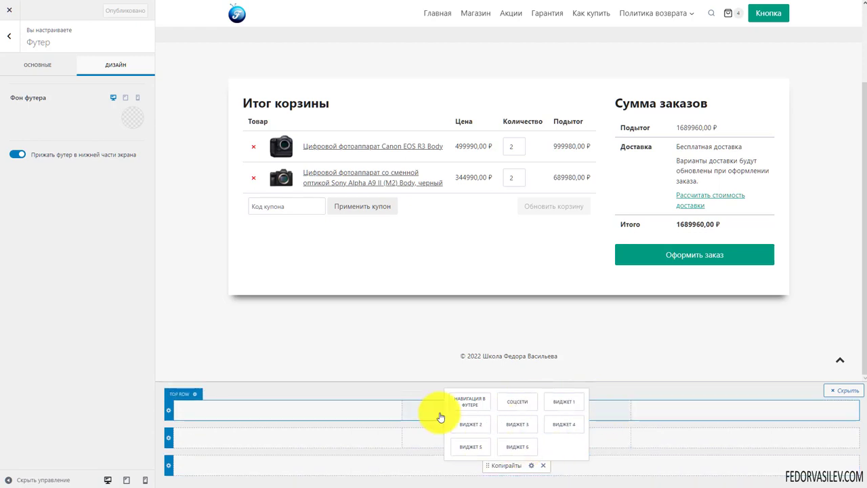
pyautogui.click(501, 404)
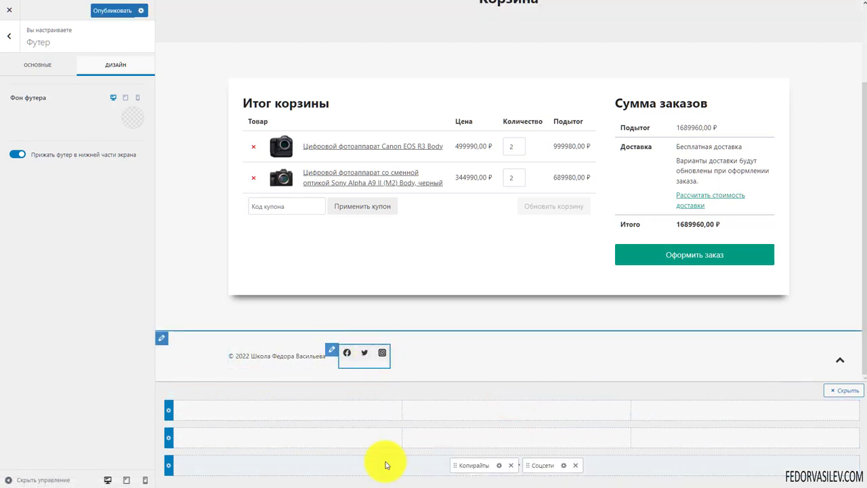
pyautogui.moveTo(529, 465); pyautogui.dragTo(792, 439)
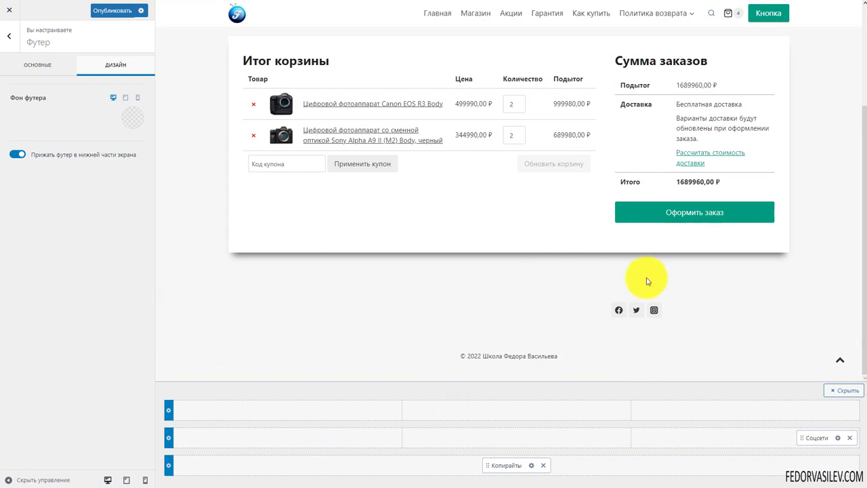
# Step: Set the footer social icons' content alignment to centered
pyautogui.click(810, 438)
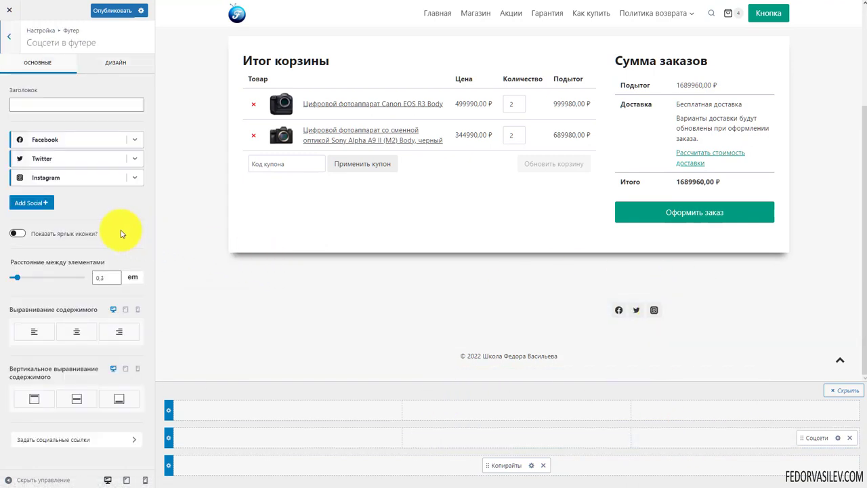
pyautogui.click(75, 332)
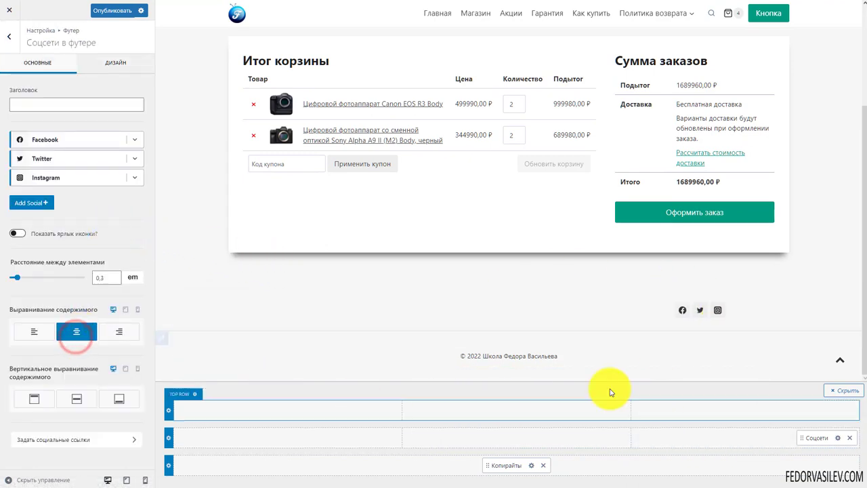
pyautogui.click(34, 331)
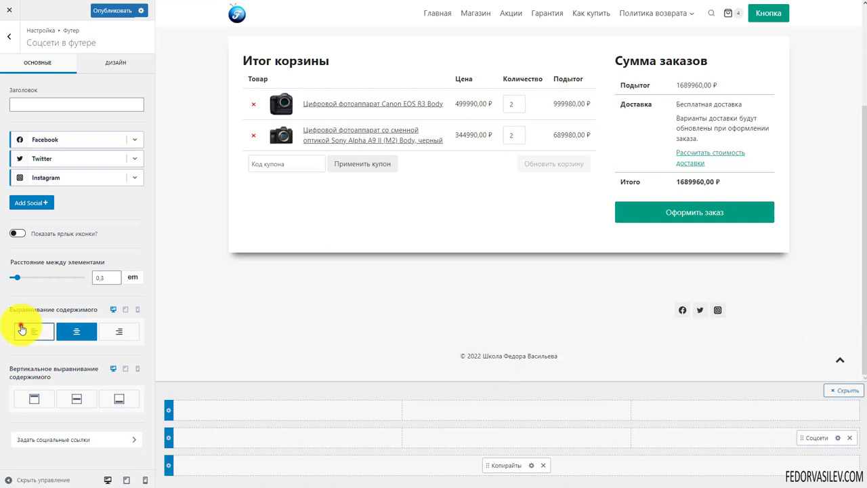
pyautogui.click(79, 332)
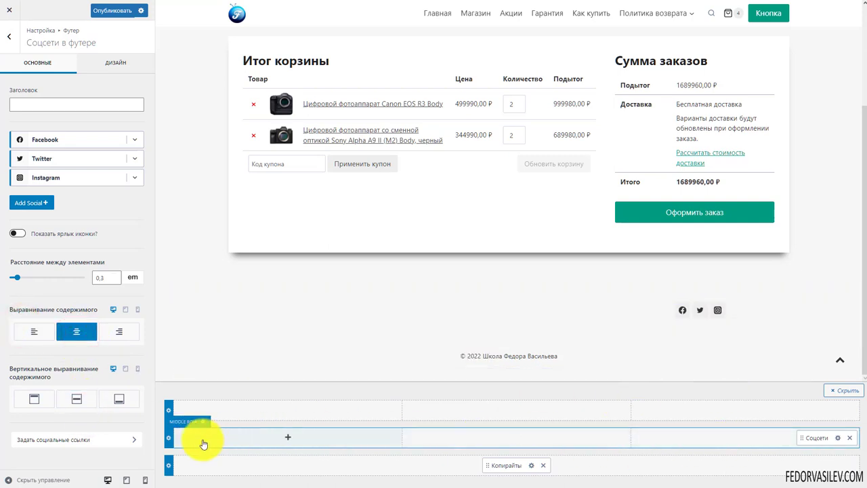
# Step: Set the footer's middle row to 1 column and add the social icons element to it again
pyautogui.click(174, 424)
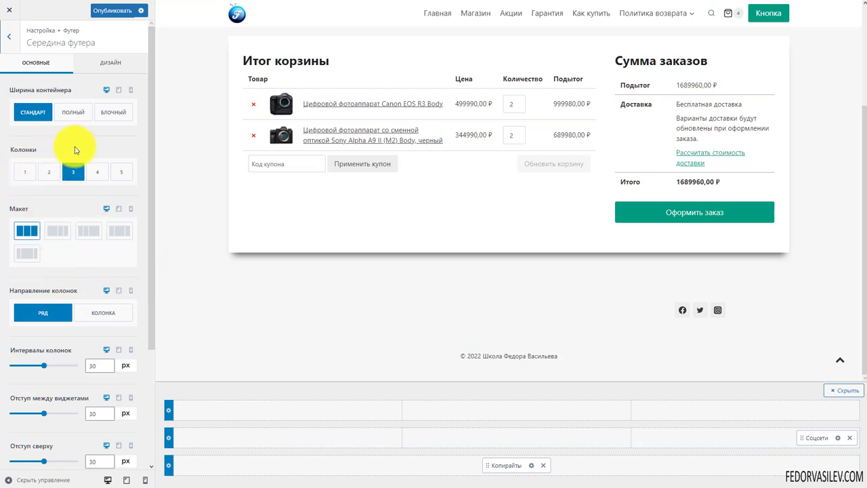
pyautogui.click(25, 171)
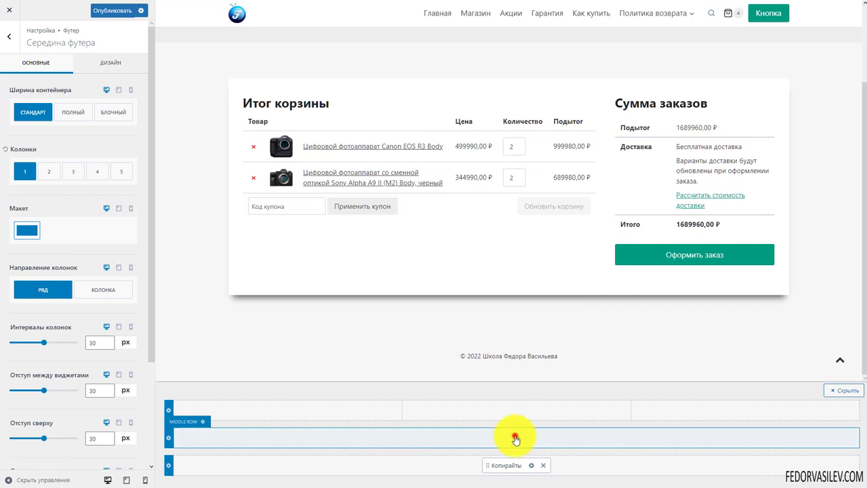
pyautogui.click(515, 439)
pyautogui.click(531, 374)
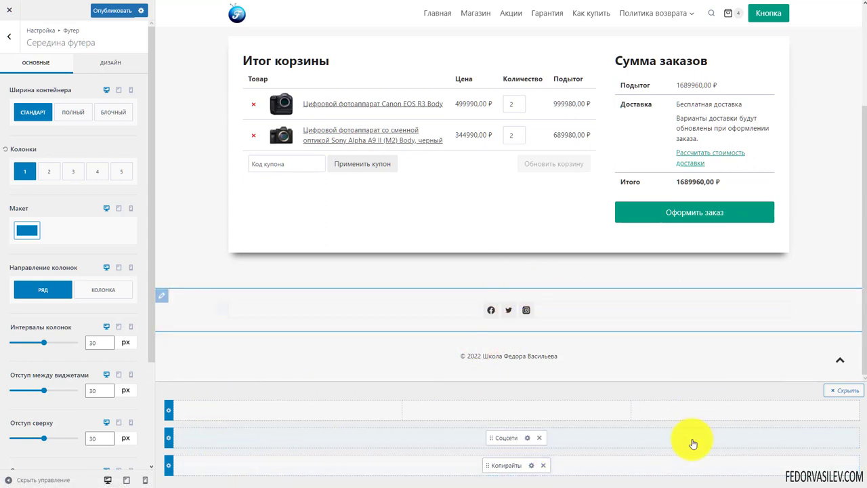
# Step: Open the choice of elements that can be added beside the social icons in the footer's middle row
pyautogui.click(447, 442)
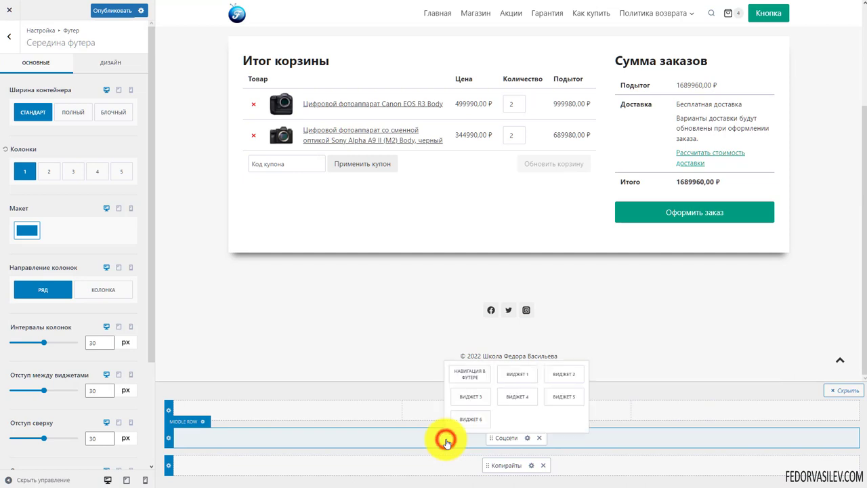
# Step: Add the footer navigation (Навигация в футере) to the footer's middle row and set the row's container width to Блочный
pyautogui.click(475, 378)
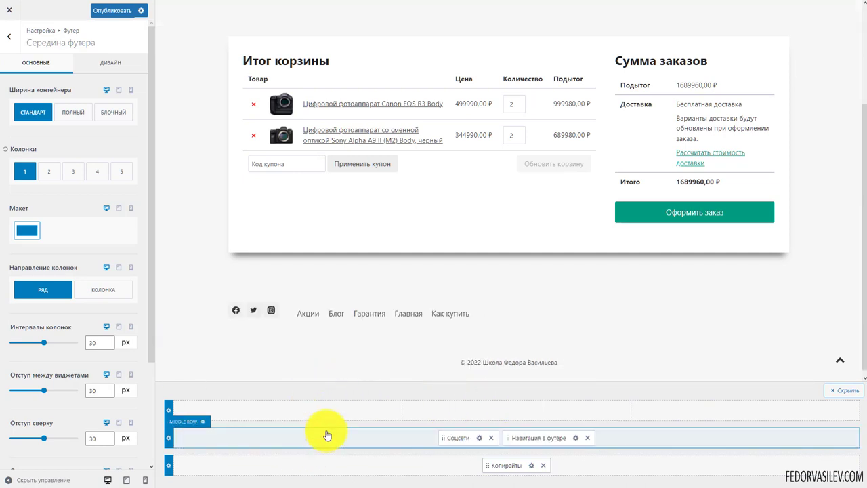
pyautogui.click(73, 115)
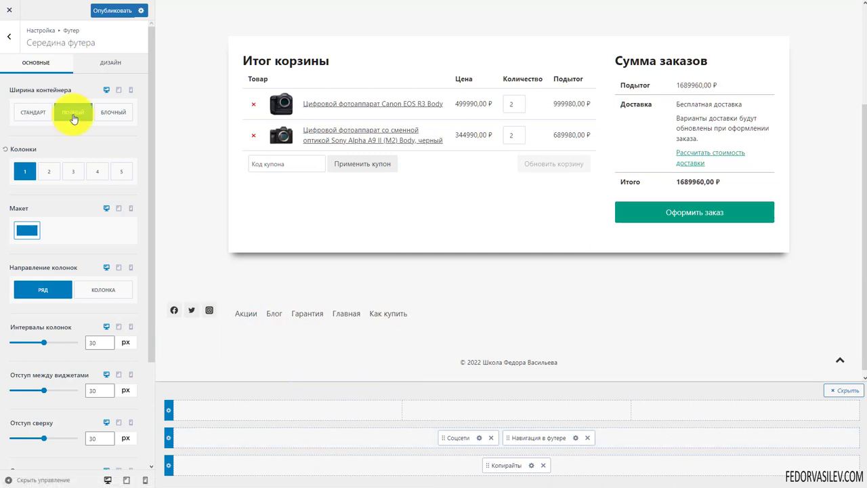
pyautogui.click(111, 112)
pyautogui.click(31, 115)
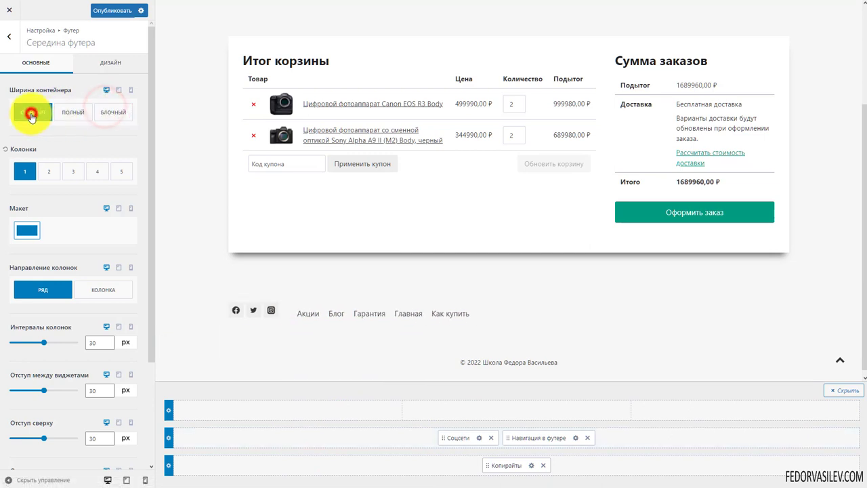
pyautogui.click(73, 116)
pyautogui.click(103, 113)
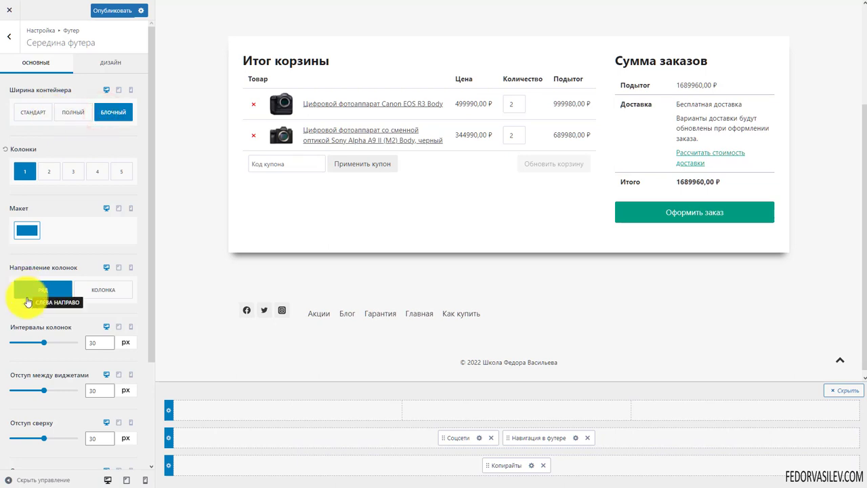
# Step: Try the Колонка direction for the middle row, return it to Ряд and remove the footer navigation from the row
pyautogui.click(91, 291)
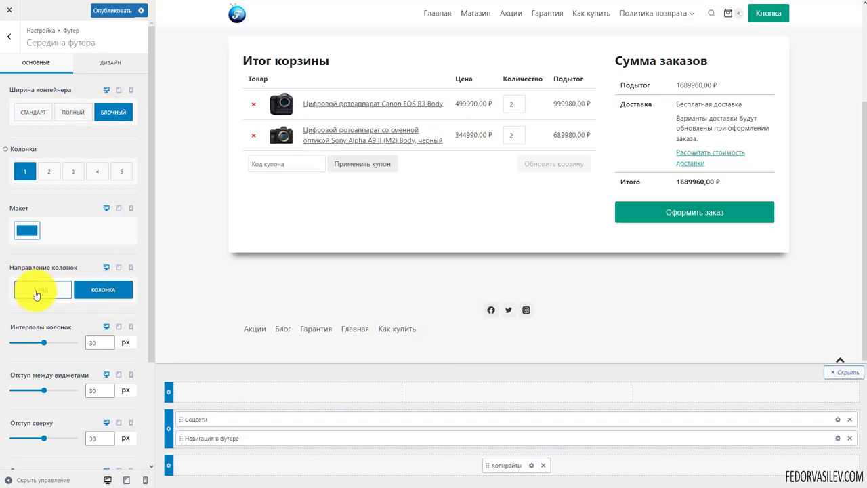
pyautogui.click(37, 294)
pyautogui.scroll(-4, 52, 333)
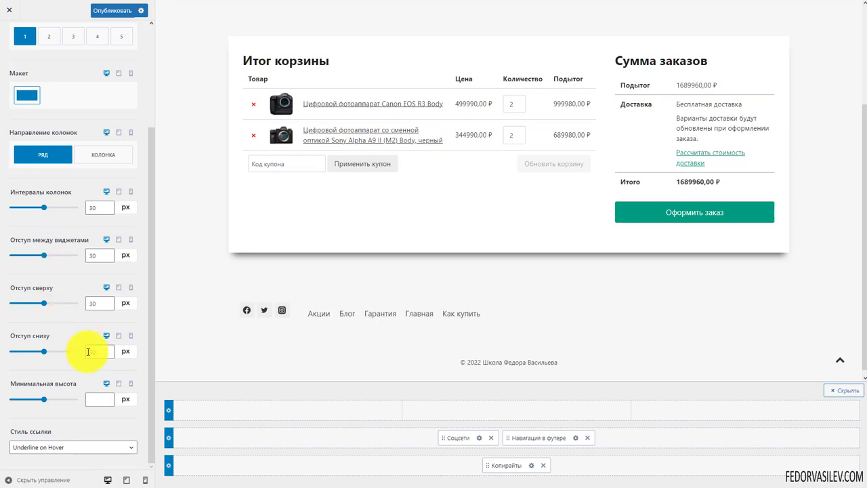
pyautogui.scroll(4, 88, 345)
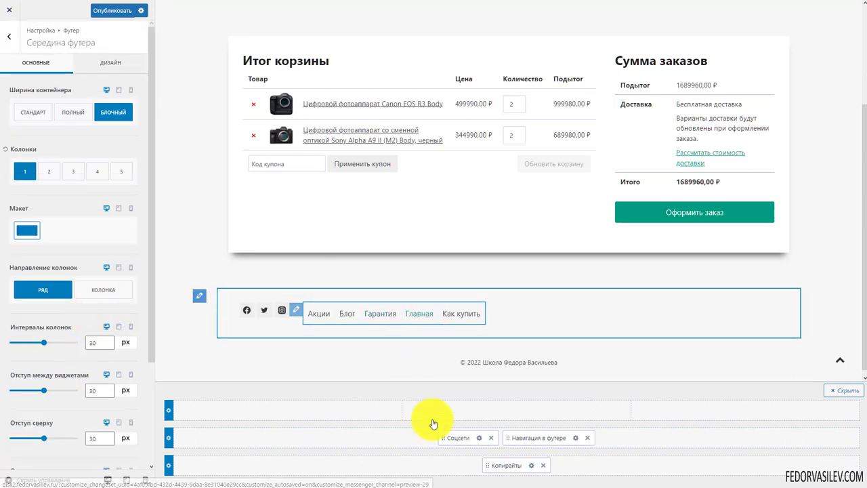
pyautogui.click(588, 440)
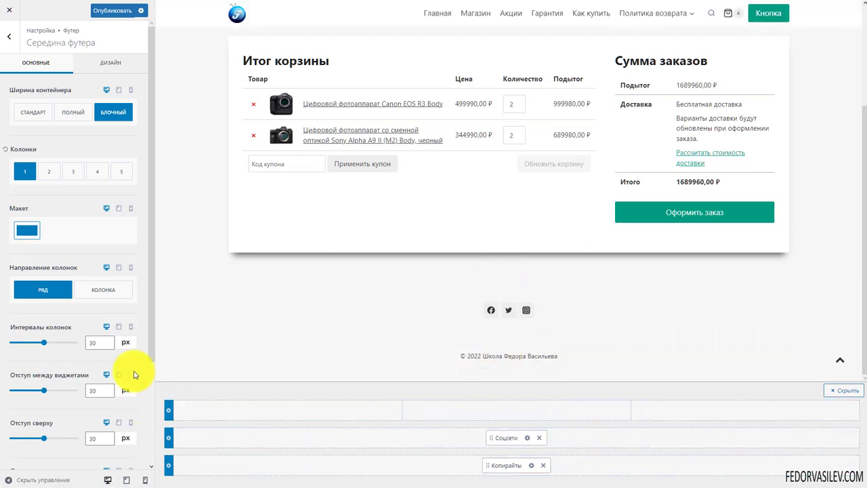
# Step: Set the bottom footer row's column gap to 9, widget gap to 29, both paddings to 0 and minimum height to 10 px, and publish
pyautogui.click(169, 468)
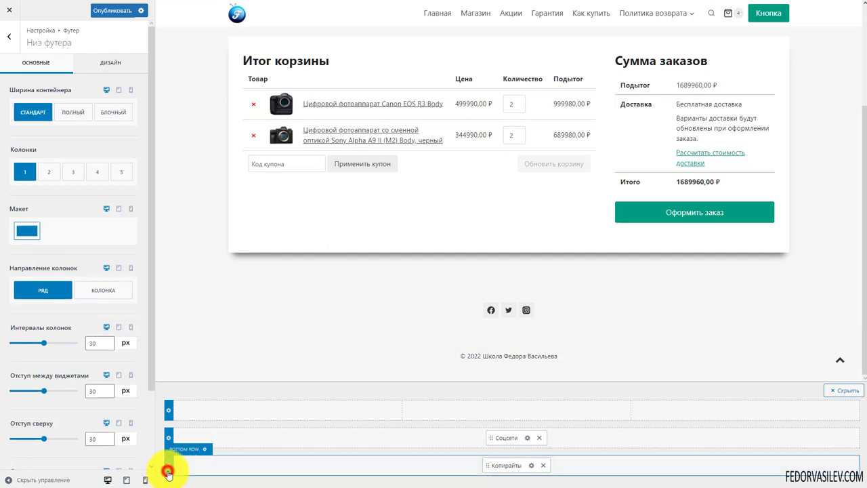
pyautogui.scroll(-2, 75, 349)
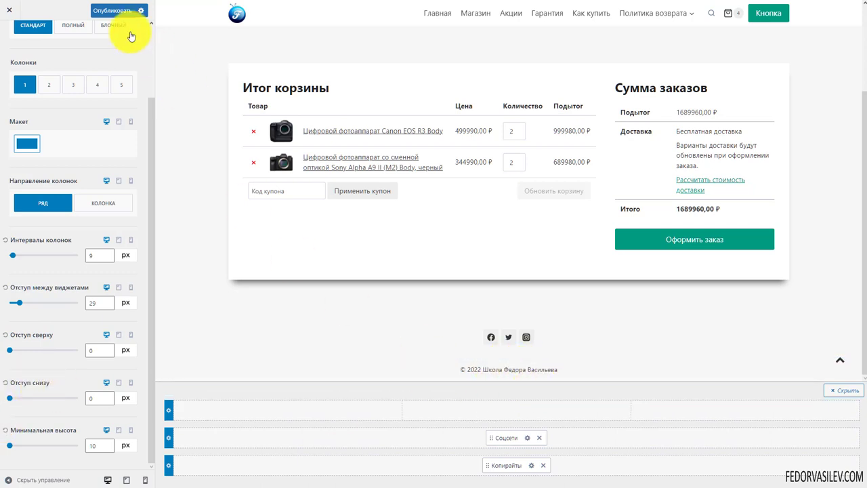
pyautogui.click(121, 13)
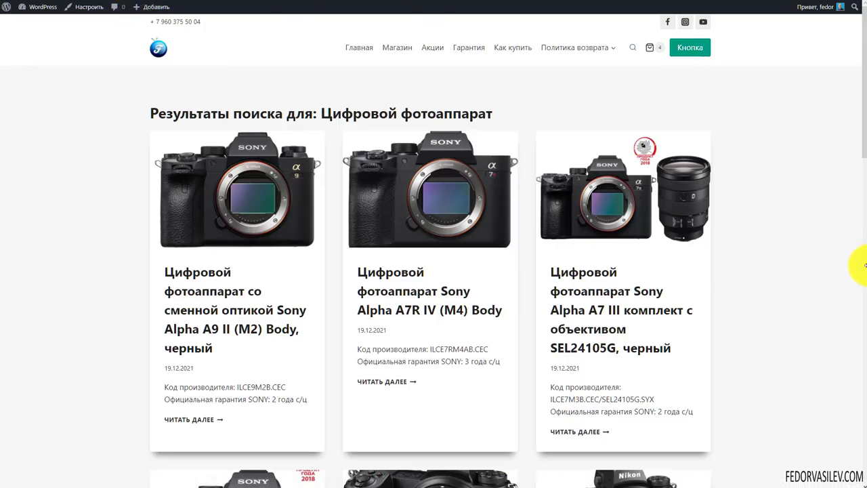
# Step: Examine the social icons and copyright line in the footer of the site's search results page
pyautogui.moveTo(865, 51); pyautogui.dragTo(866, 368)
pyautogui.moveTo(501, 484); pyautogui.dragTo(370, 484)
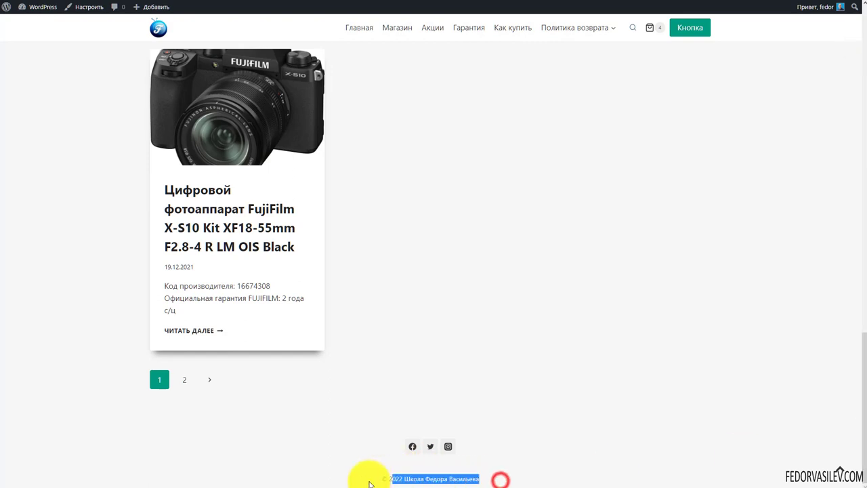
pyautogui.click(345, 478)
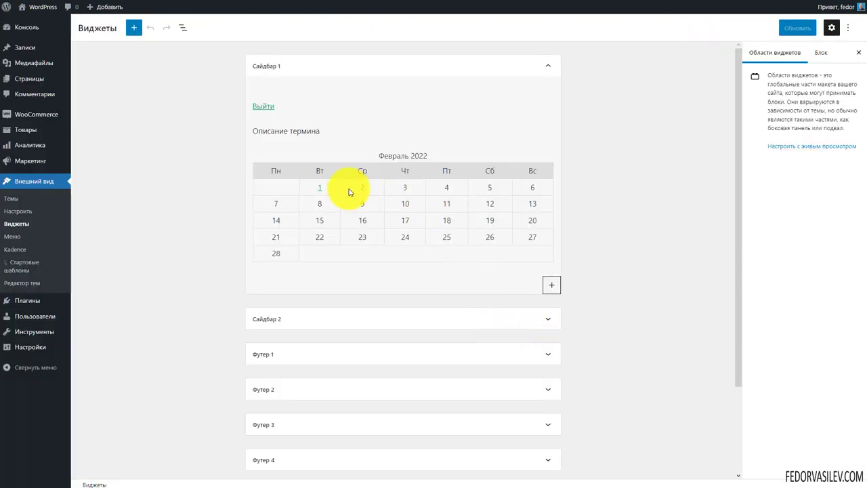
# Step: Add a Календарь block to the Футер 1 widget area
pyautogui.scroll(-2, 505, 151)
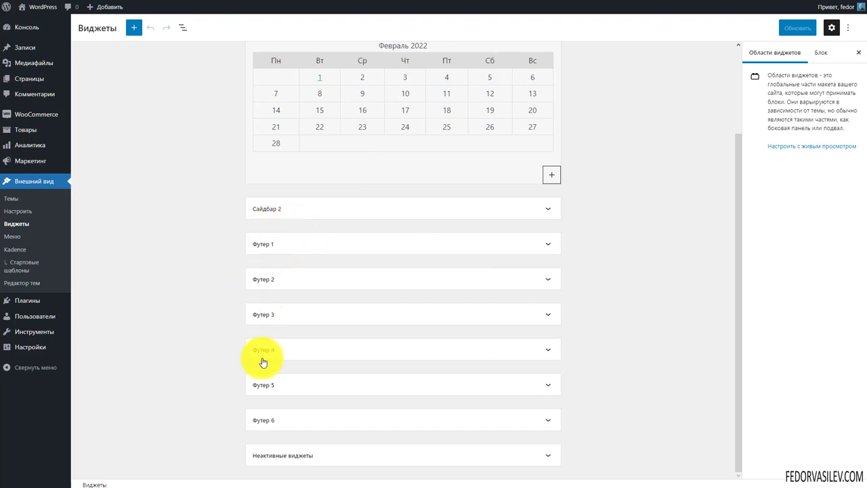
pyautogui.click(266, 246)
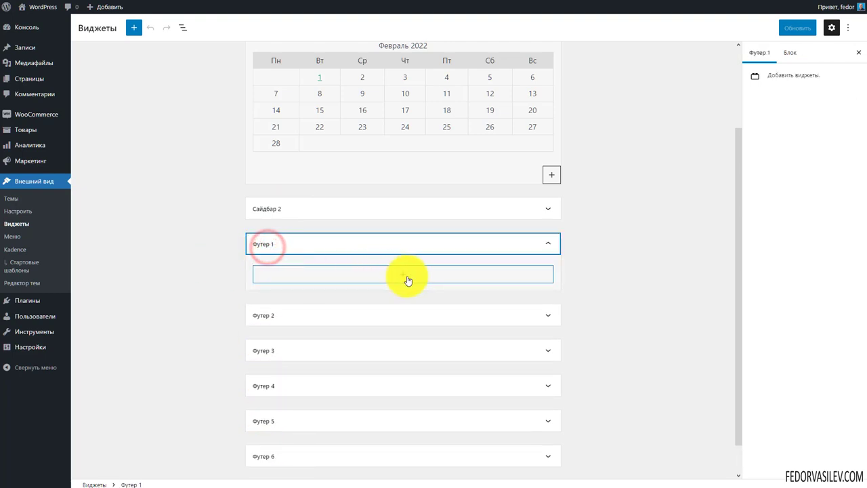
pyautogui.click(405, 276)
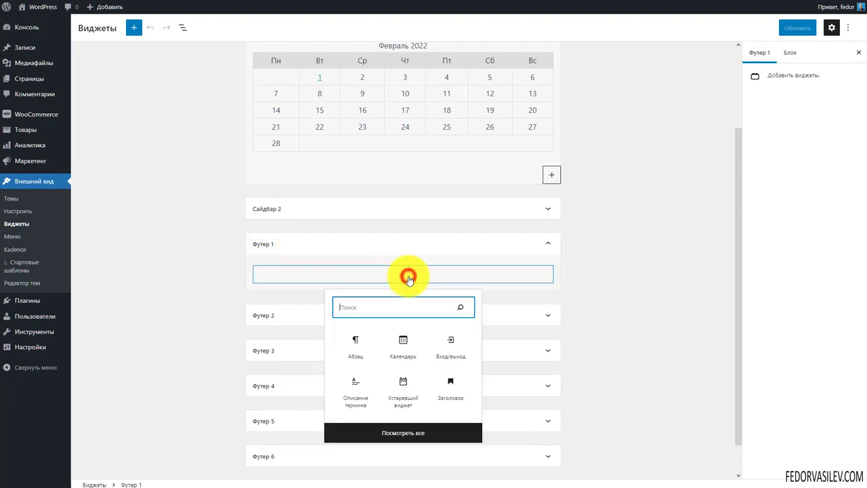
pyautogui.click(403, 345)
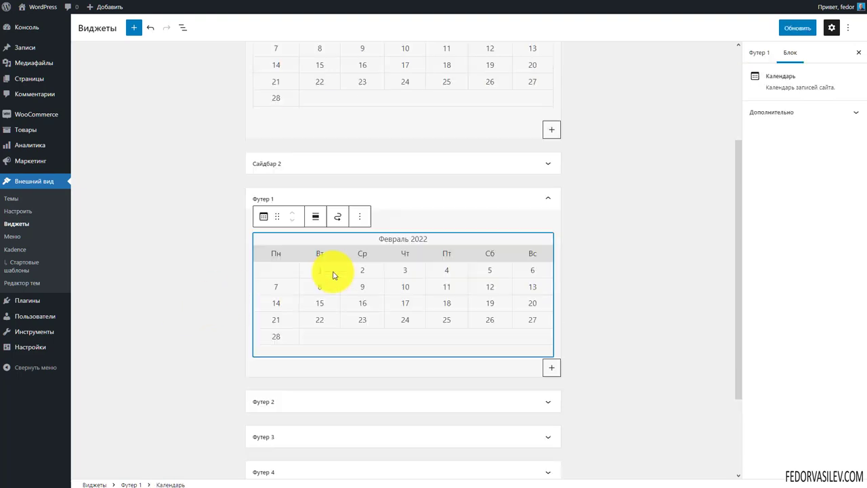
# Step: Add the WooCommerce block Все отзывы to the Футер 2 widget area
pyautogui.click(403, 199)
pyautogui.click(298, 278)
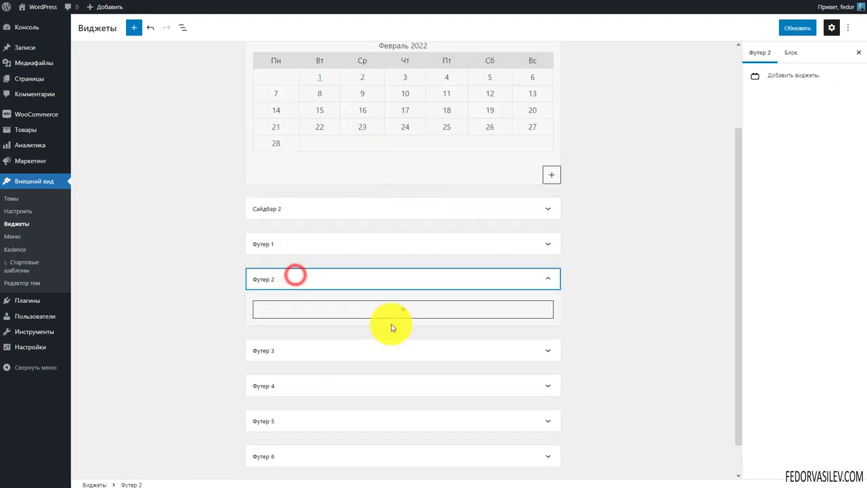
pyautogui.click(393, 310)
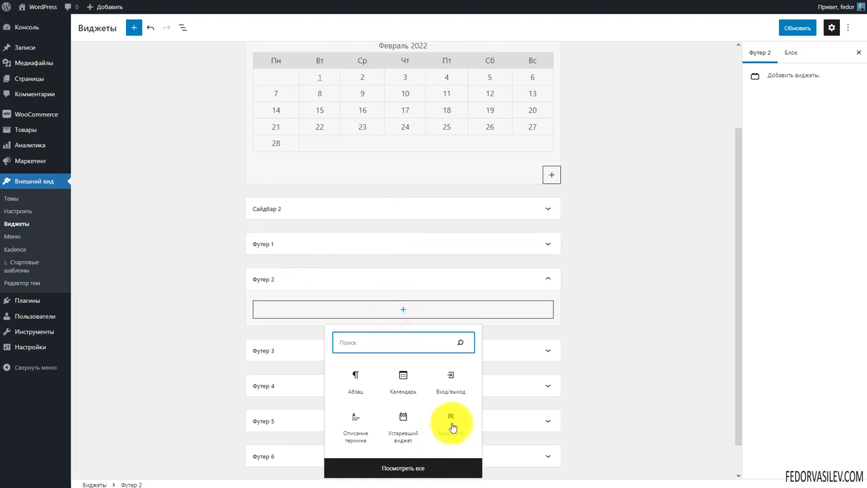
pyautogui.click(409, 468)
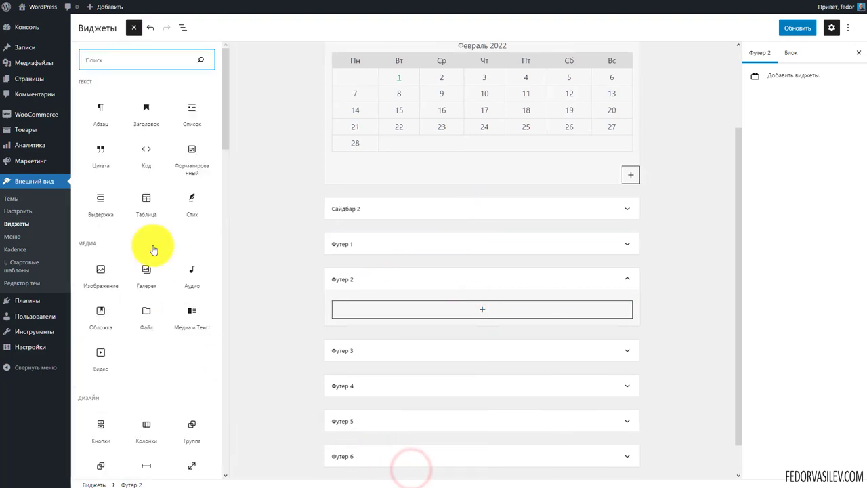
pyautogui.scroll(-5, 207, 362)
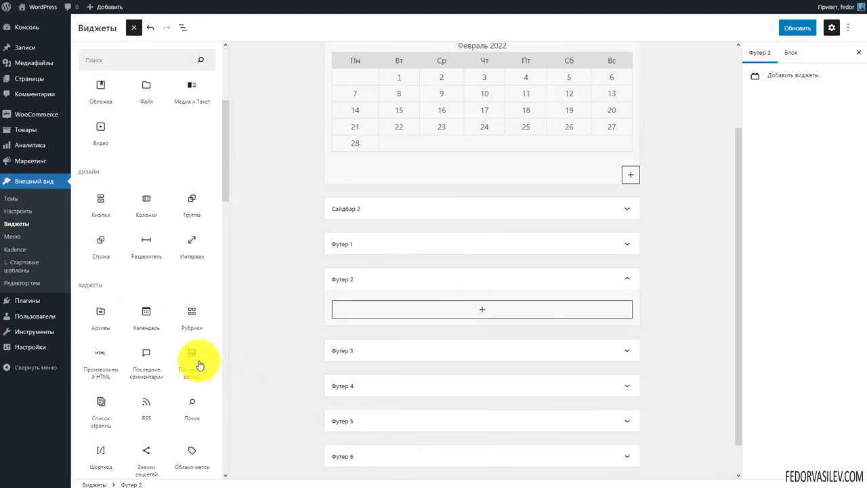
pyautogui.click(187, 311)
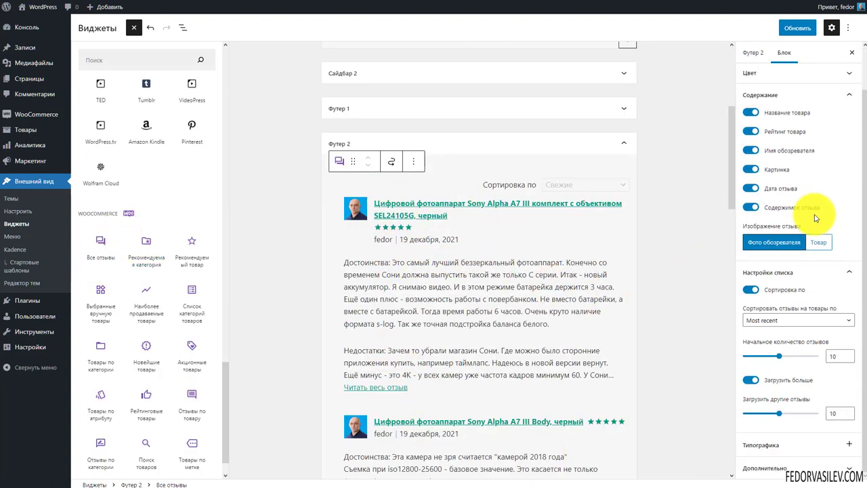
# Step: Hide the reviewer name and review date in the reviews block, set its initial review count to 1 and save the widgets
pyautogui.scroll(-10, 387, 273)
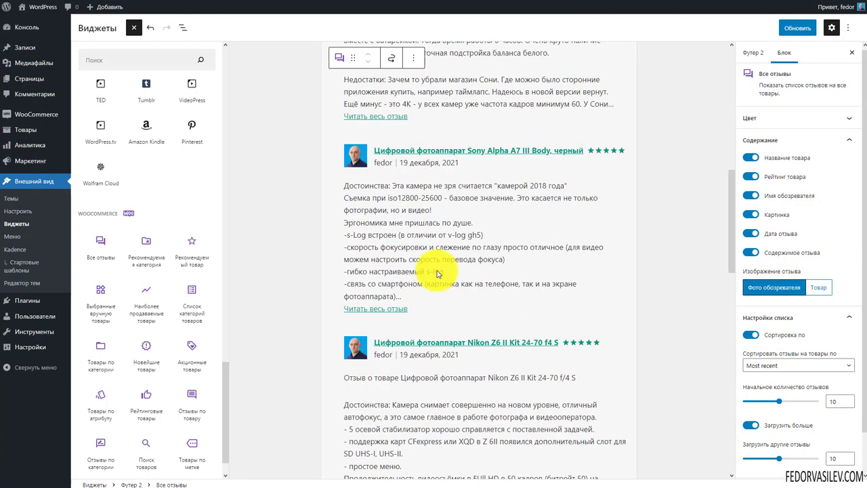
pyautogui.scroll(7, 420, 244)
pyautogui.scroll(5, 446, 261)
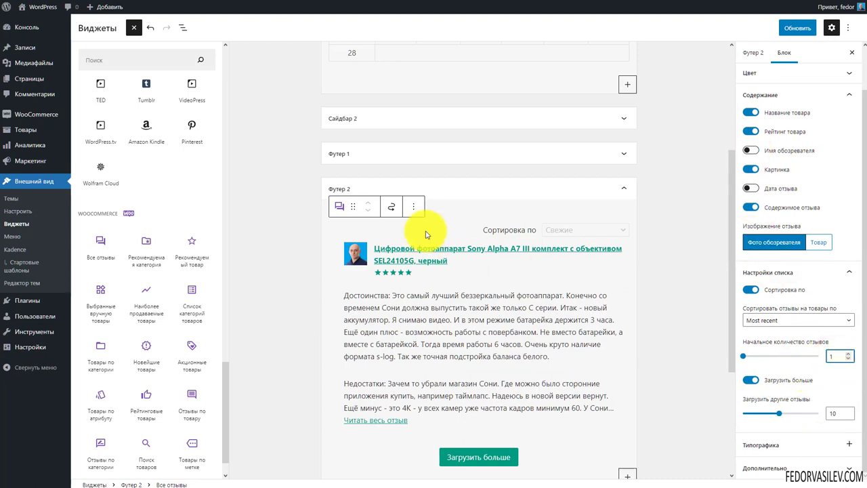
pyautogui.scroll(-3, 447, 278)
pyautogui.scroll(2, 366, 224)
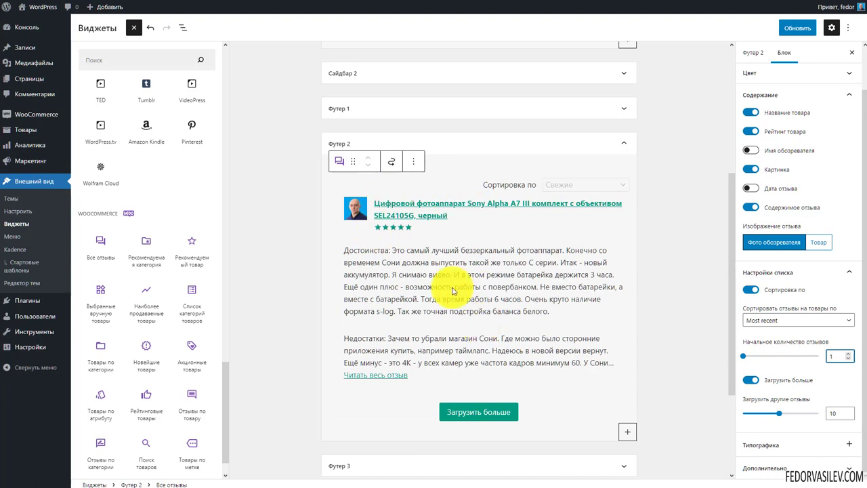
pyautogui.scroll(2, 454, 292)
pyautogui.click(795, 28)
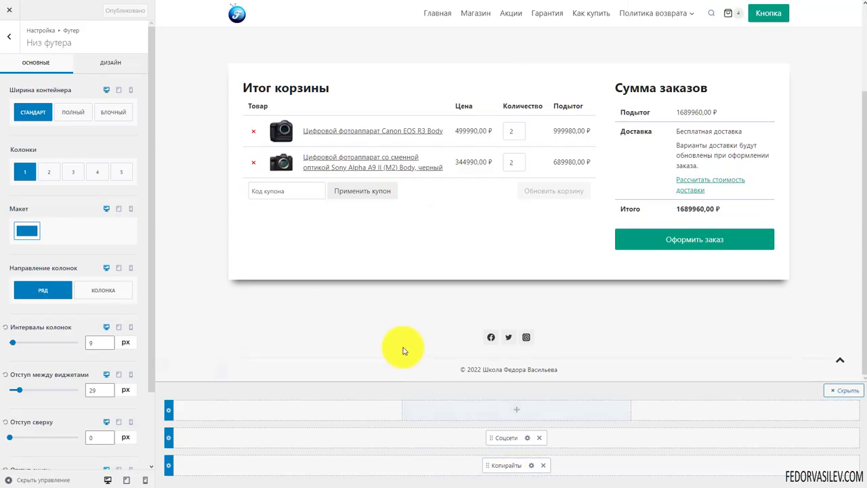
# Step: Give the footer's top row two columns, with Виджет 1 in the first and Виджет 2 in the second
pyautogui.click(169, 410)
pyautogui.click(47, 172)
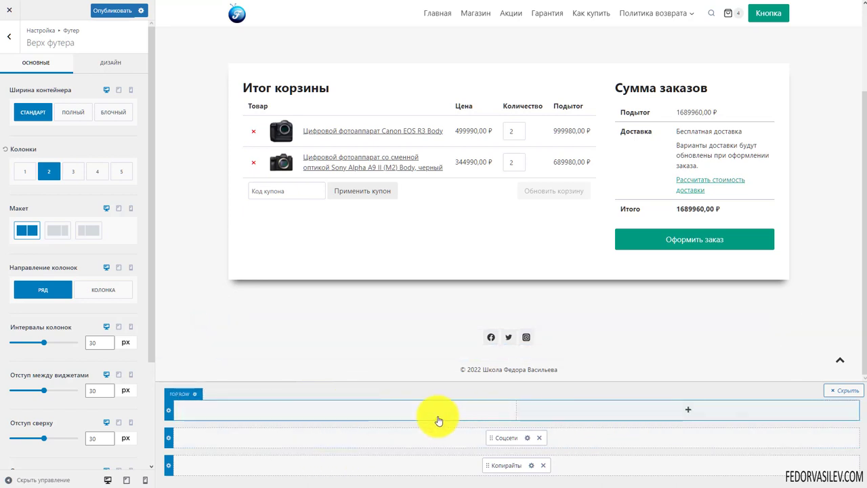
pyautogui.click(346, 412)
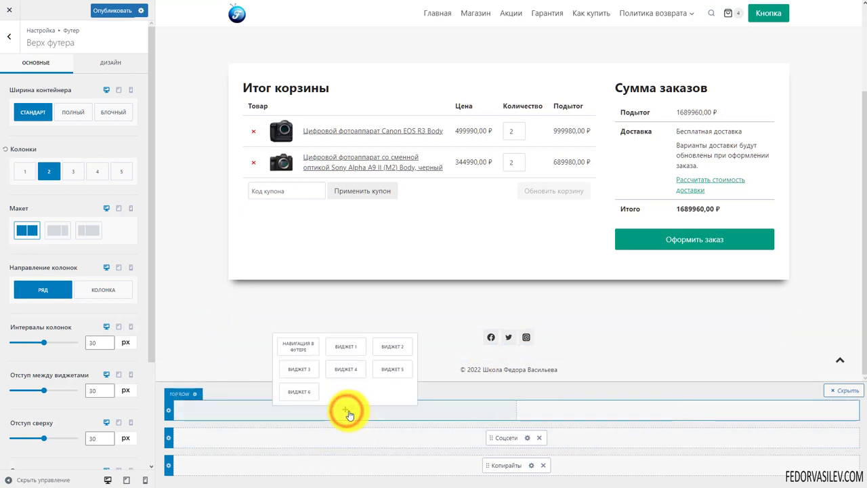
pyautogui.click(346, 346)
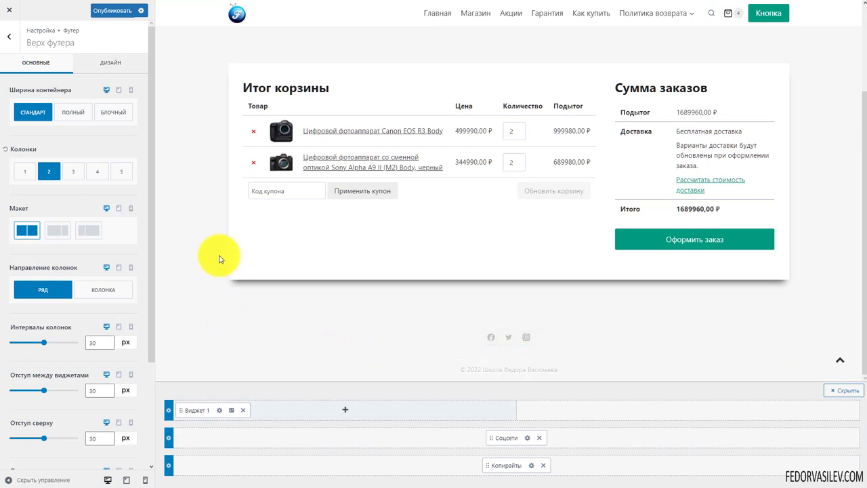
pyautogui.click(684, 412)
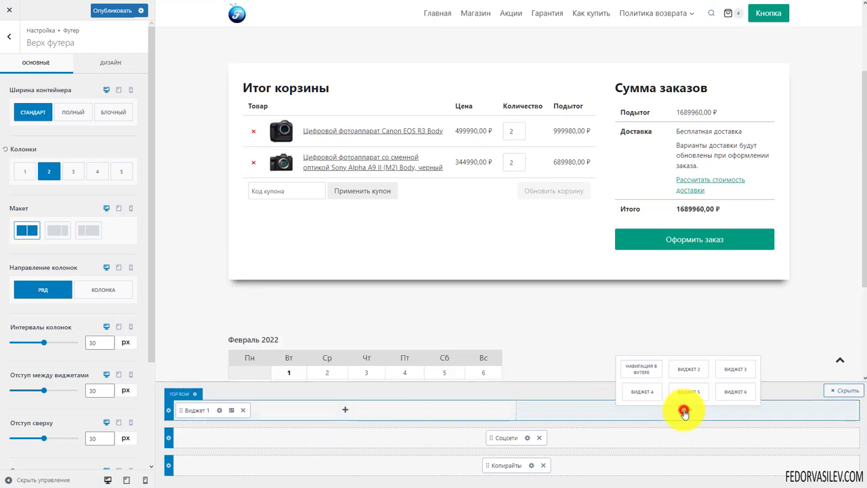
pyautogui.click(690, 369)
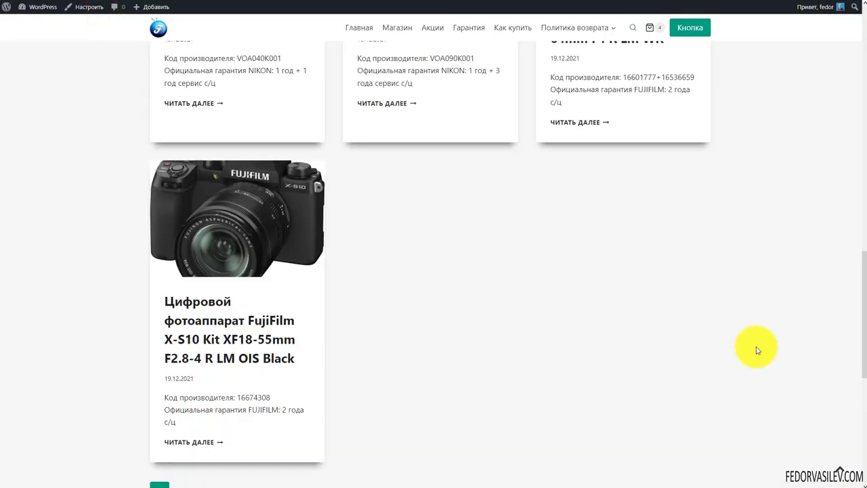
# Step: Check the calendar and reviews in the live site's footer, and load more reviews to see how the list expands
pyautogui.scroll(-5, 716, 271)
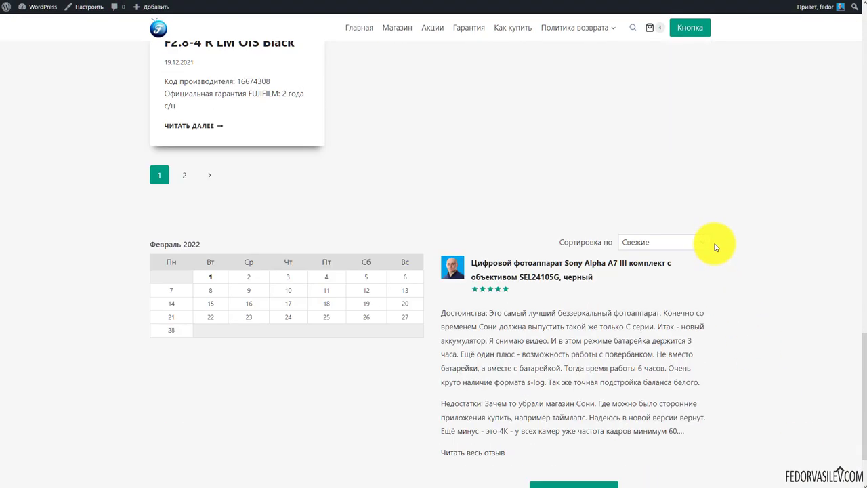
pyautogui.scroll(1, 271, 235)
pyautogui.scroll(-1, 317, 231)
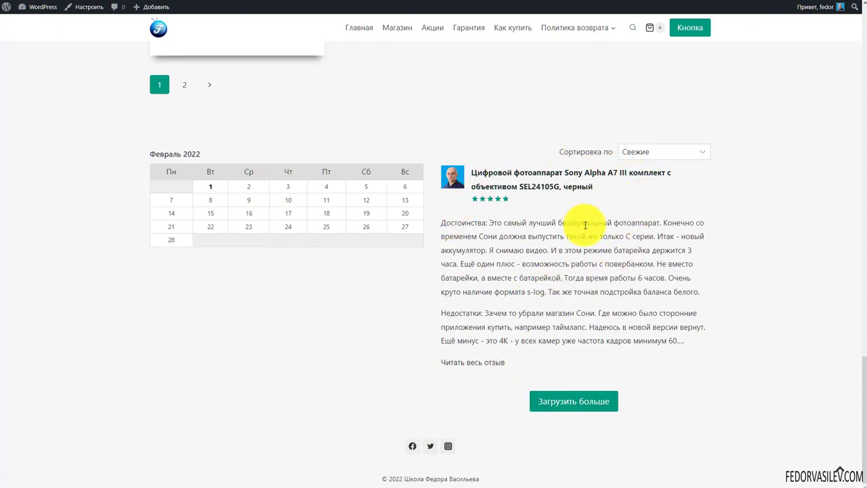
pyautogui.click(574, 401)
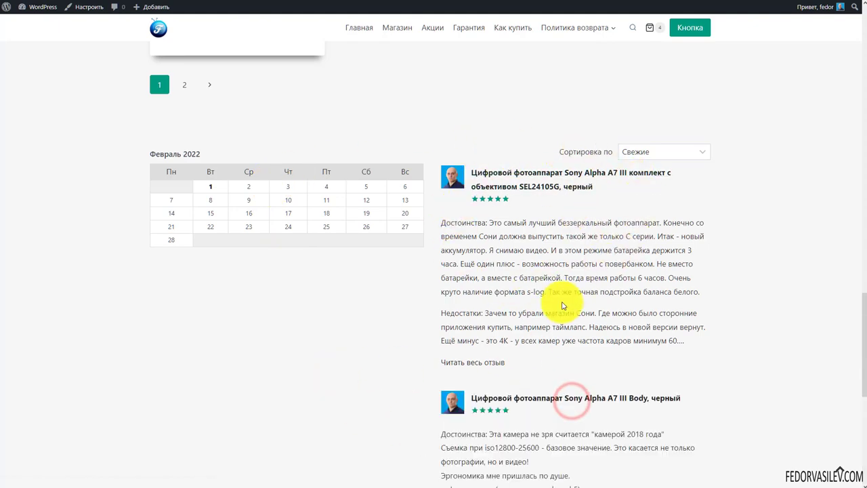
pyautogui.scroll(-3, 562, 304)
pyautogui.scroll(-2, 526, 239)
pyautogui.scroll(7, 553, 335)
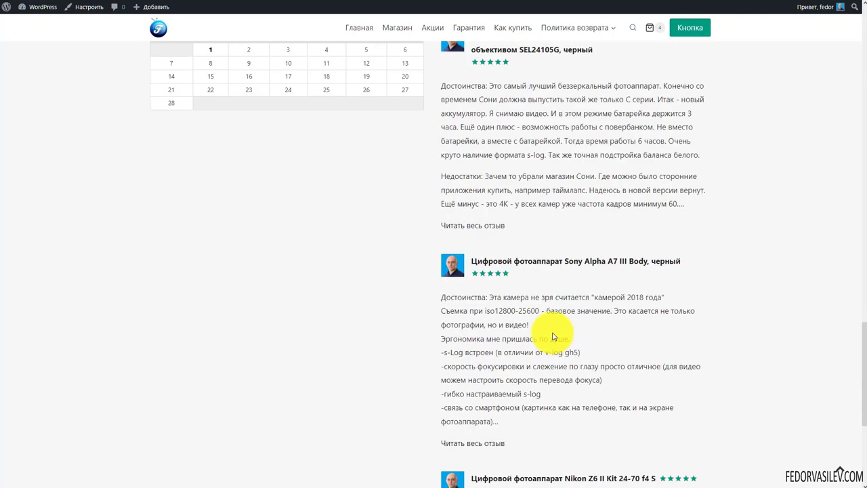
# Step: Set the content alignment of Виджет 2 in the footer's top row to centre and its vertical alignment to top
pyautogui.scroll(-4, 542, 318)
pyautogui.scroll(5, 643, 288)
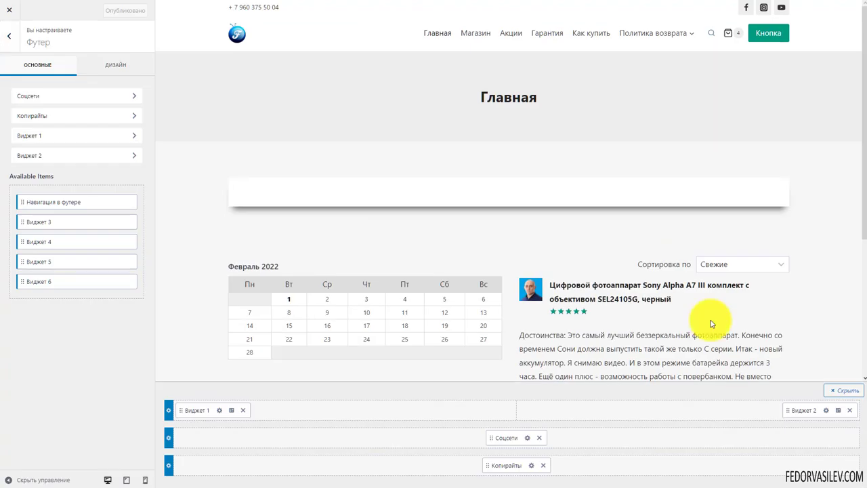
pyautogui.scroll(-2, 649, 180)
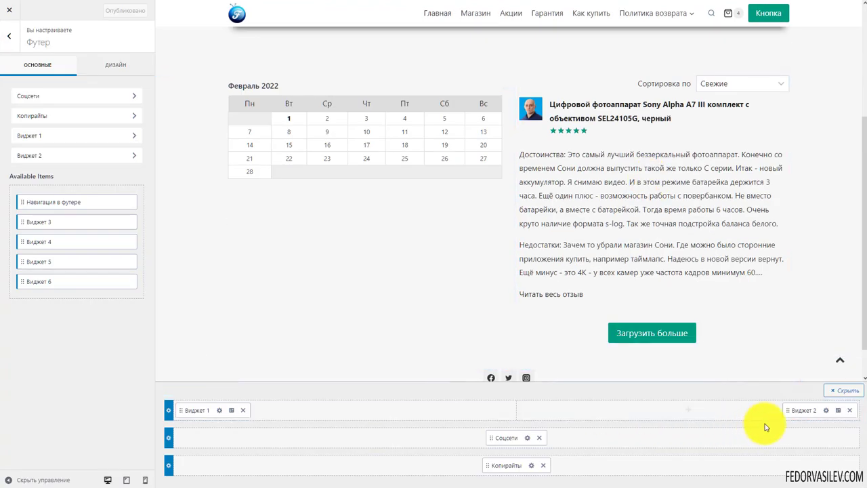
pyautogui.click(824, 414)
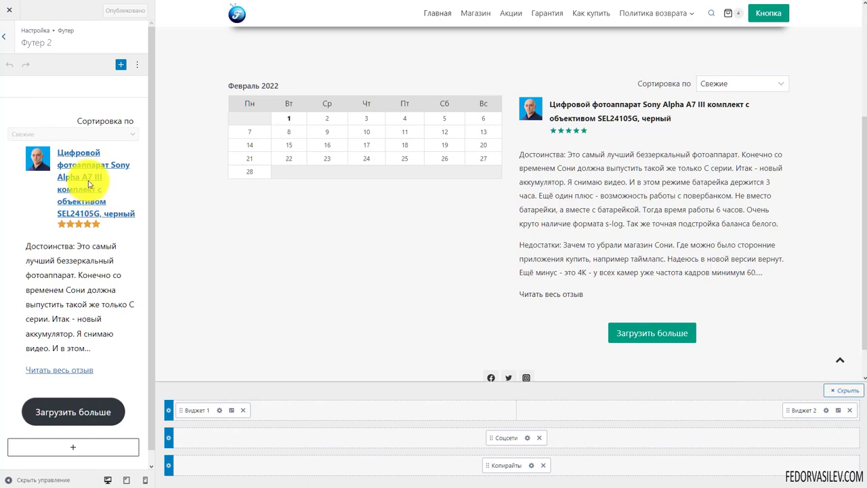
pyautogui.click(839, 410)
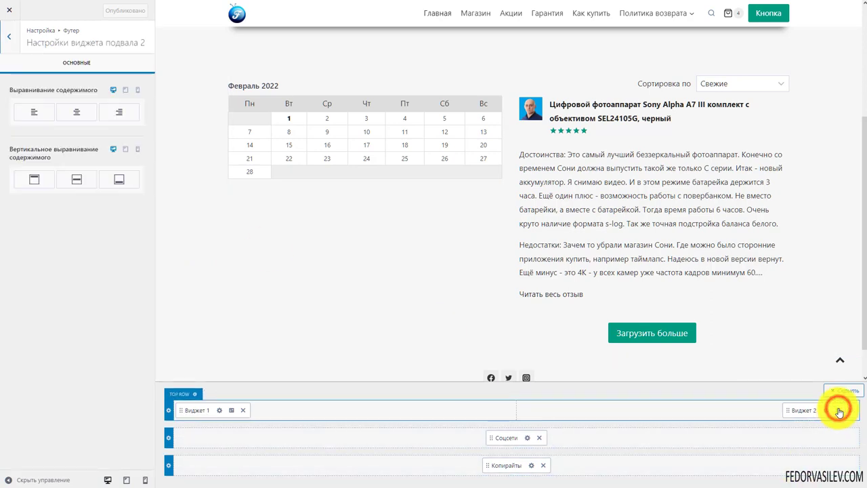
pyautogui.click(94, 117)
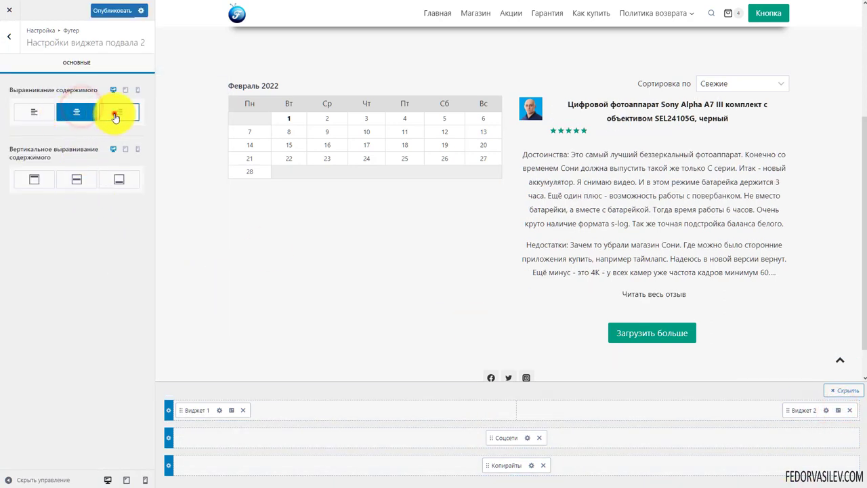
pyautogui.click(115, 115)
pyautogui.click(21, 113)
pyautogui.click(62, 114)
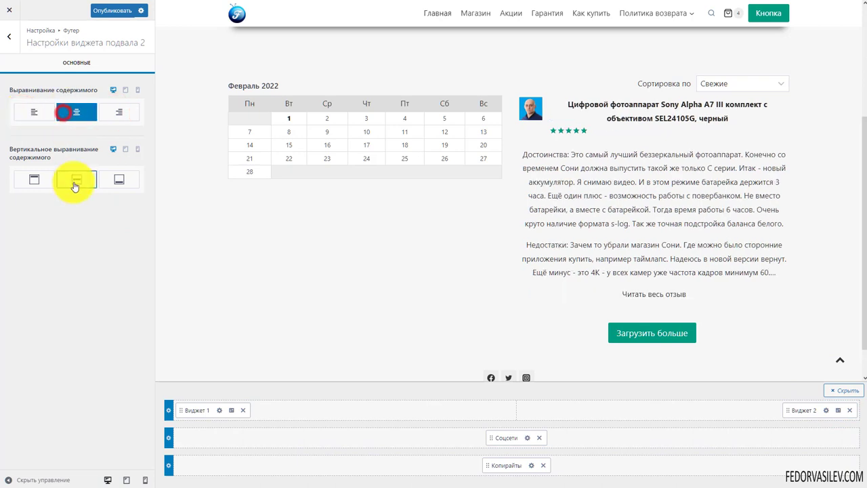
pyautogui.click(34, 179)
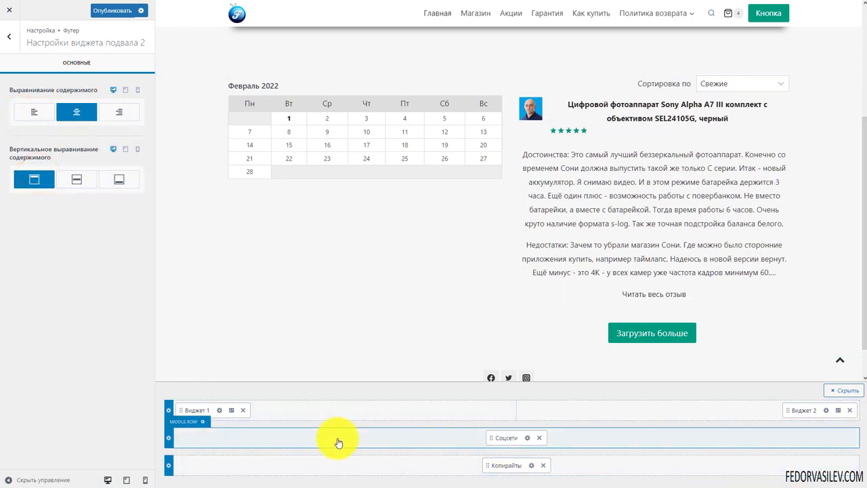
# Step: Add Виджет 3 beside Виджет 1 in the footer's top row and open its widget area Футер 3
pyautogui.click(345, 412)
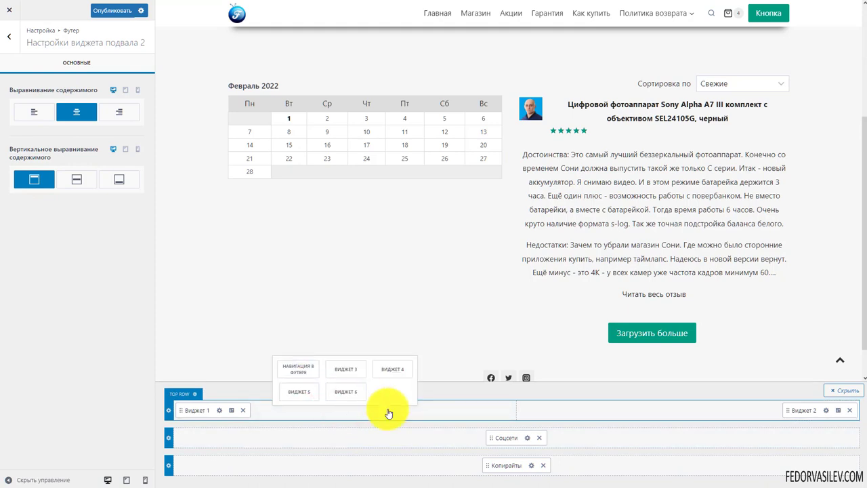
pyautogui.click(346, 371)
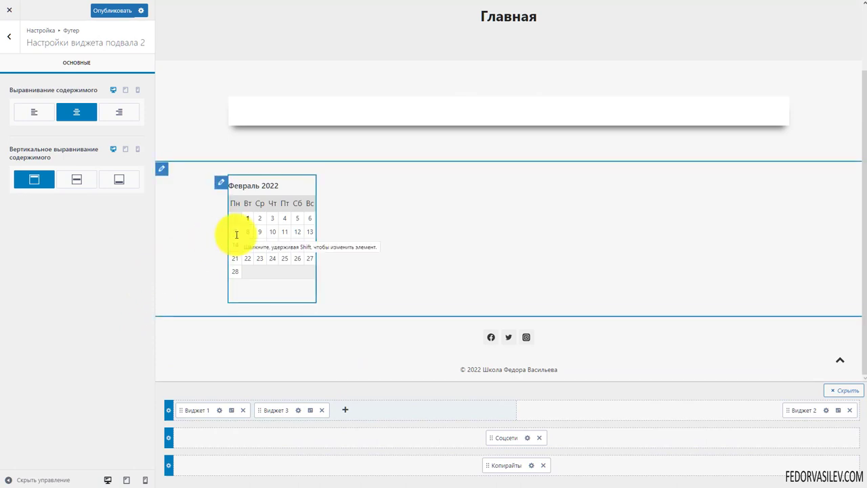
pyautogui.click(298, 410)
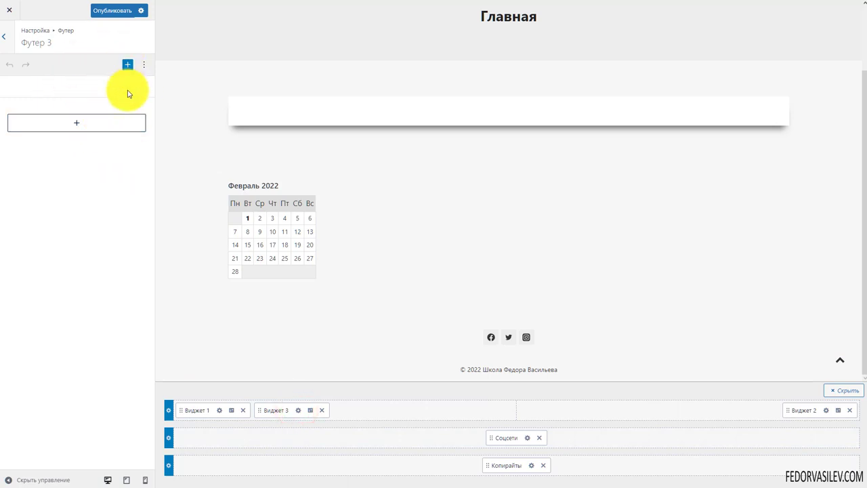
# Step: Browse the full list of blocks available for Футер 3 and remove Виджет 3 from the footer's top row
pyautogui.click(76, 123)
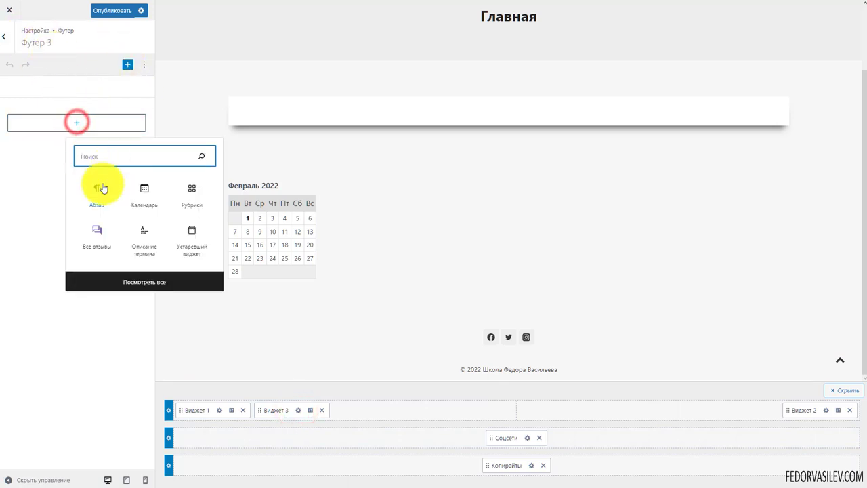
pyautogui.click(147, 280)
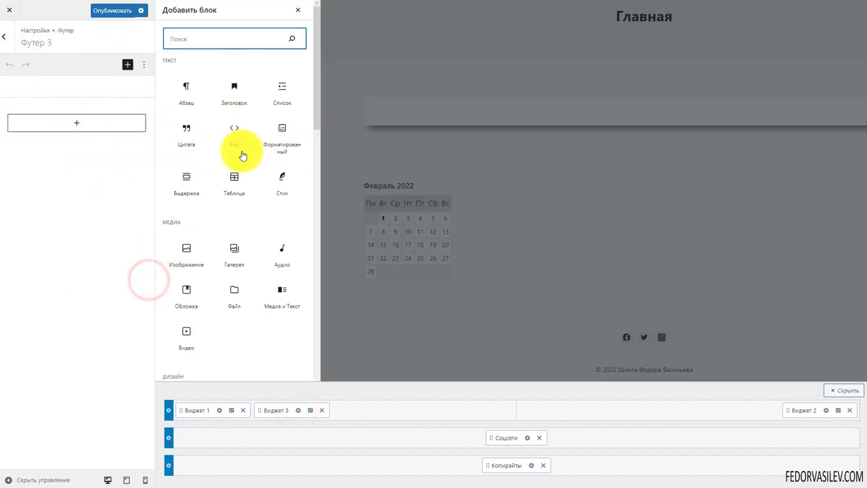
pyautogui.scroll(-15, 237, 156)
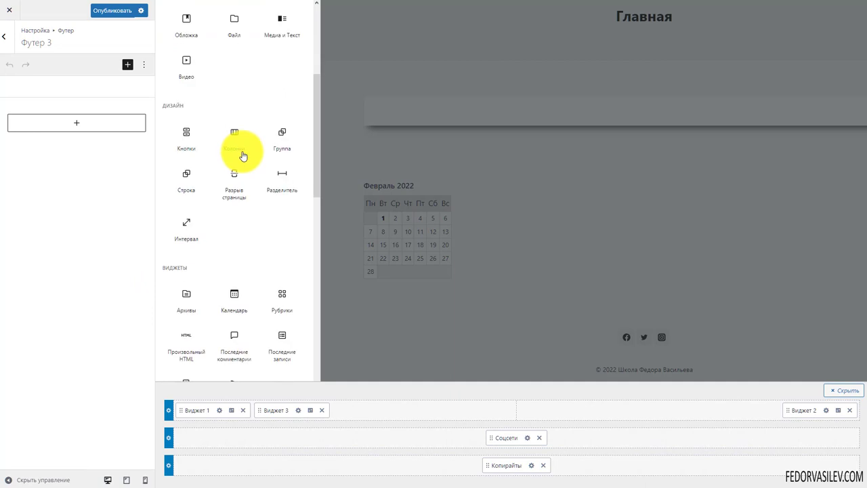
pyautogui.click(74, 189)
pyautogui.click(540, 209)
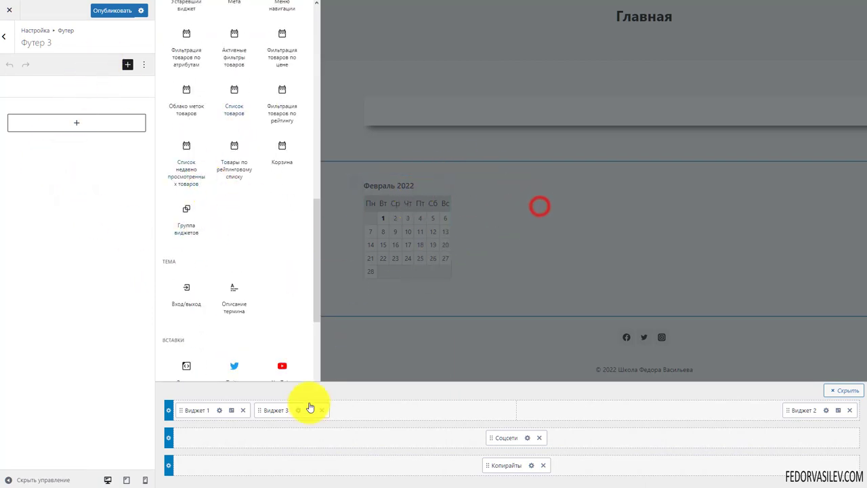
pyautogui.click(322, 410)
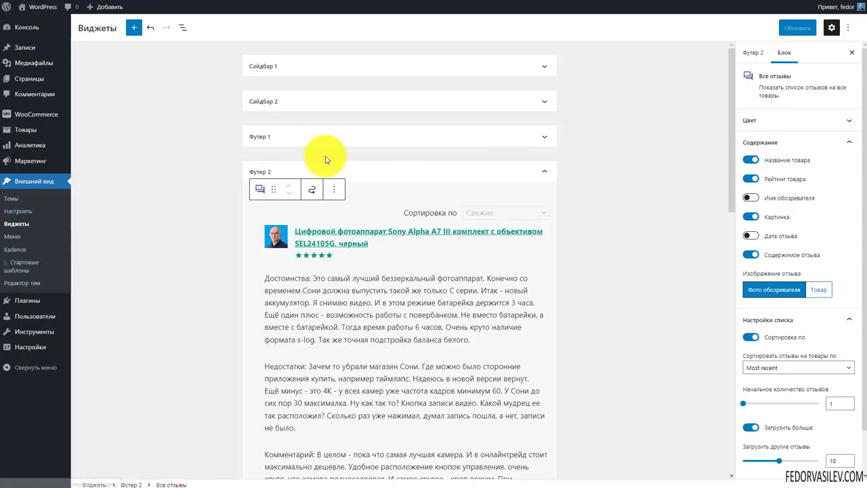
# Step: Look over the Футер 2 reviews block among the site's widgets and the live search results page down to its footer
pyautogui.scroll(-4, 378, 339)
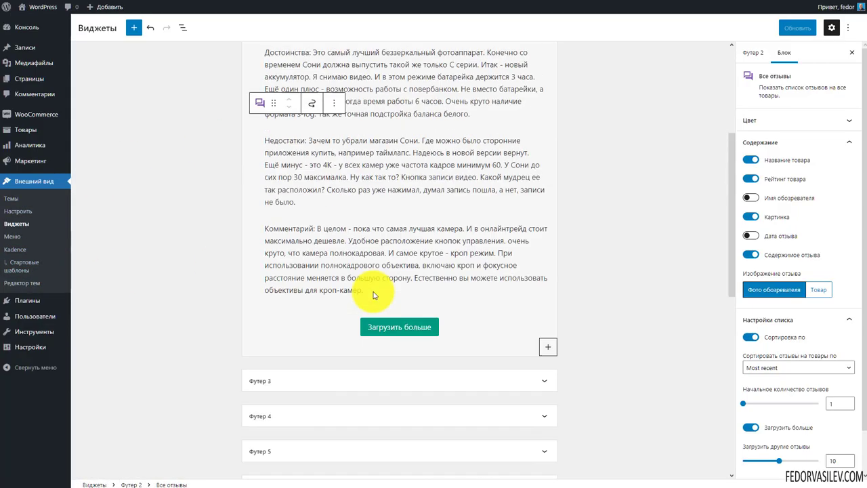
pyautogui.scroll(4, 223, 372)
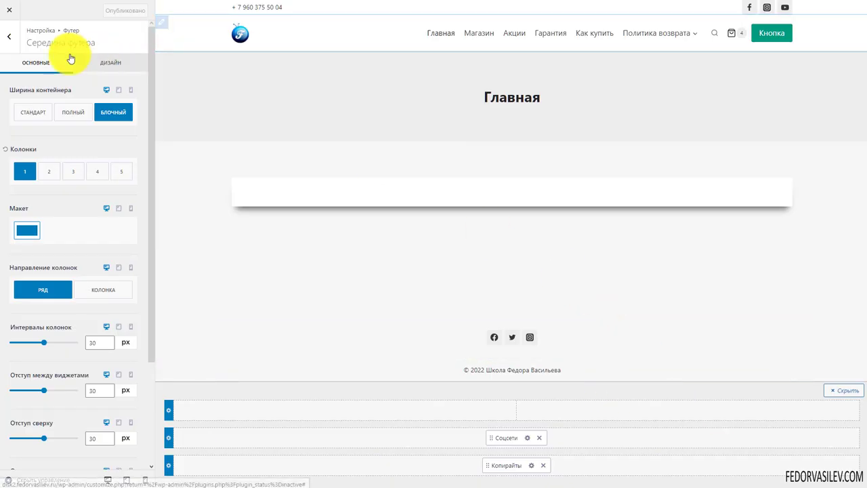
pyautogui.click(10, 42)
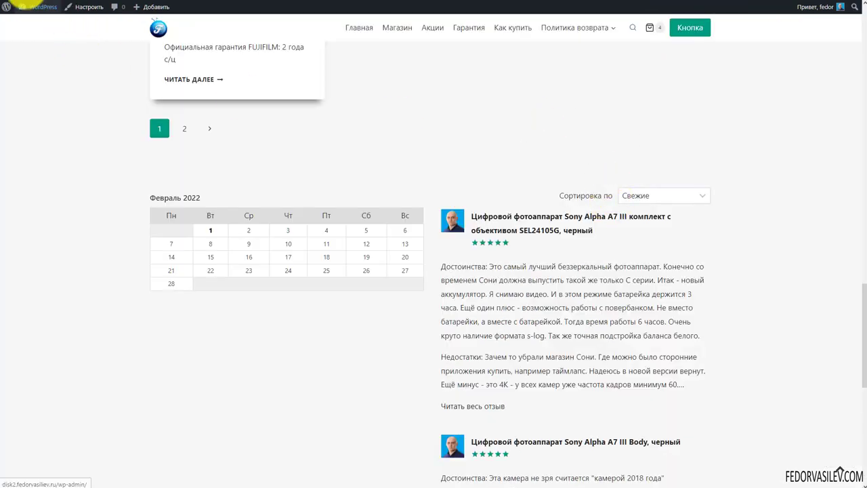
pyautogui.scroll(-3, 209, 193)
pyautogui.scroll(15, 209, 192)
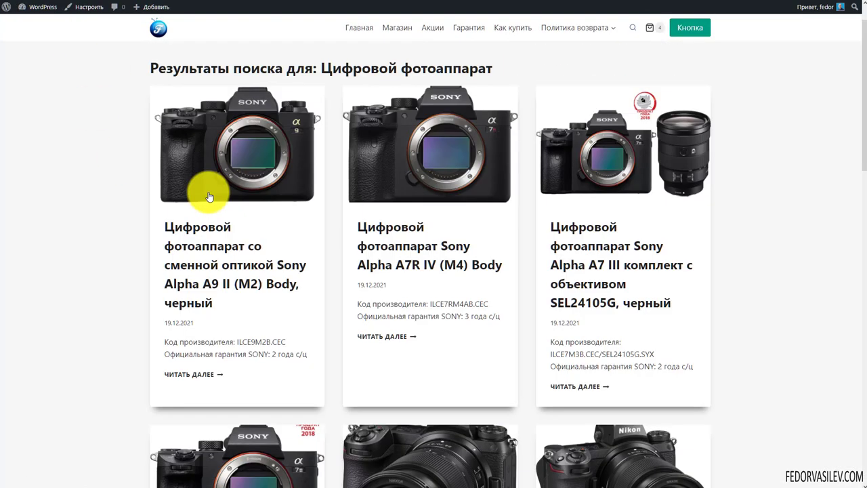
pyautogui.scroll(-7, 210, 186)
pyautogui.scroll(-10, 212, 181)
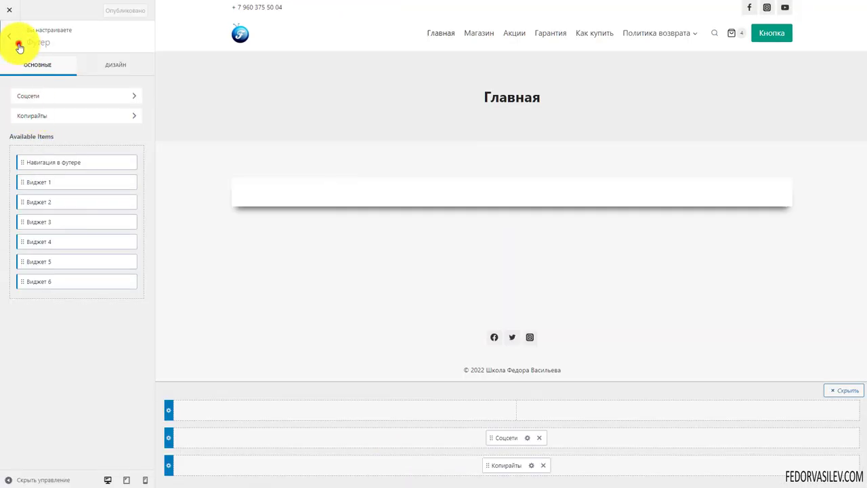
# Step: Open the Макет страницы settings, look over their title and default layout options, and preview the Магазин and Акции pages
pyautogui.click(17, 42)
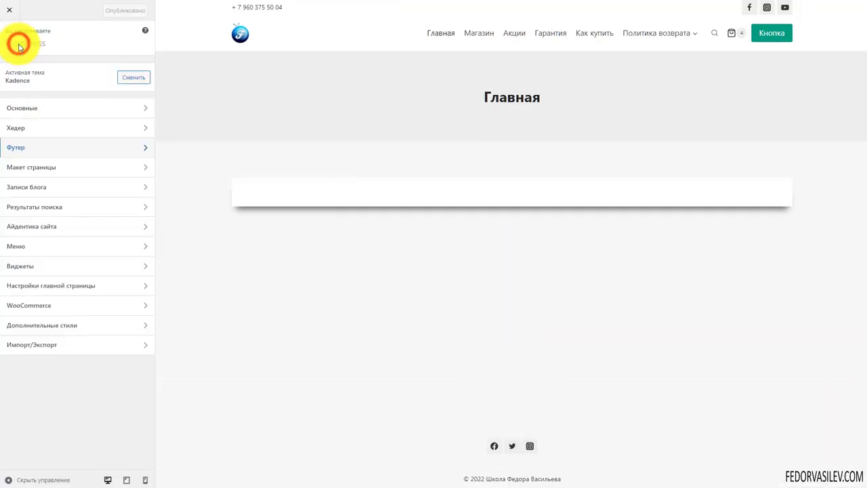
pyautogui.click(27, 170)
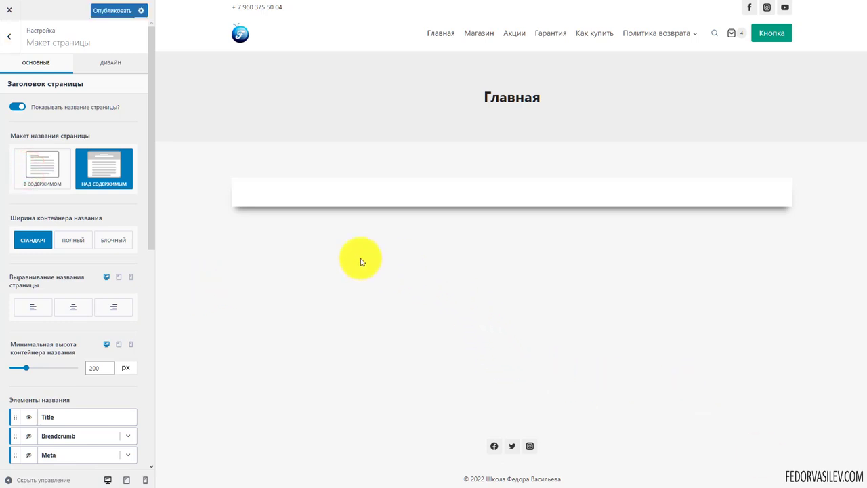
pyautogui.scroll(-6, 58, 265)
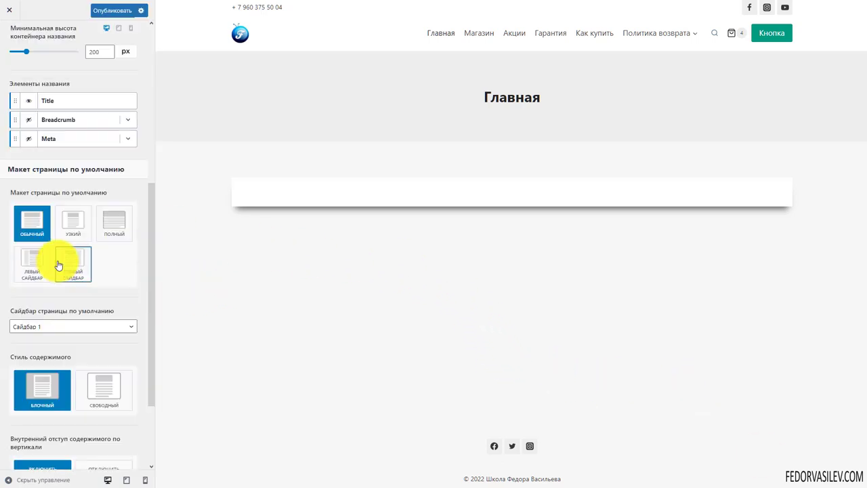
pyautogui.scroll(5, 58, 244)
pyautogui.scroll(3, 58, 233)
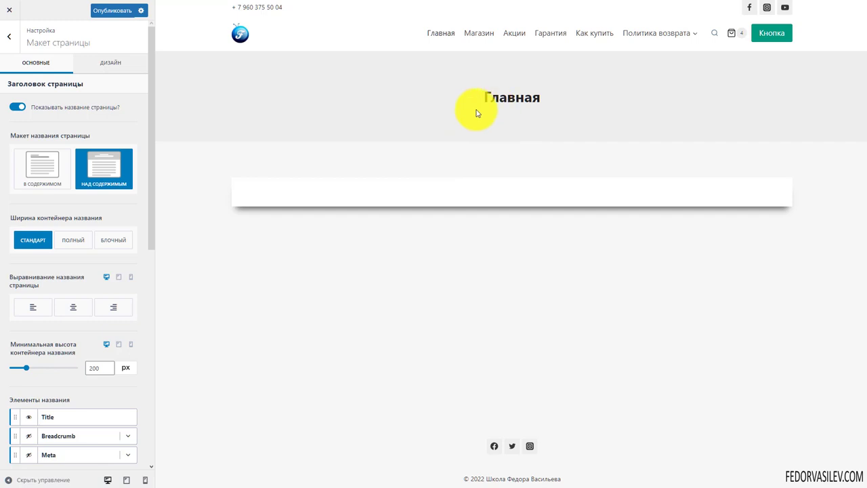
pyautogui.click(469, 31)
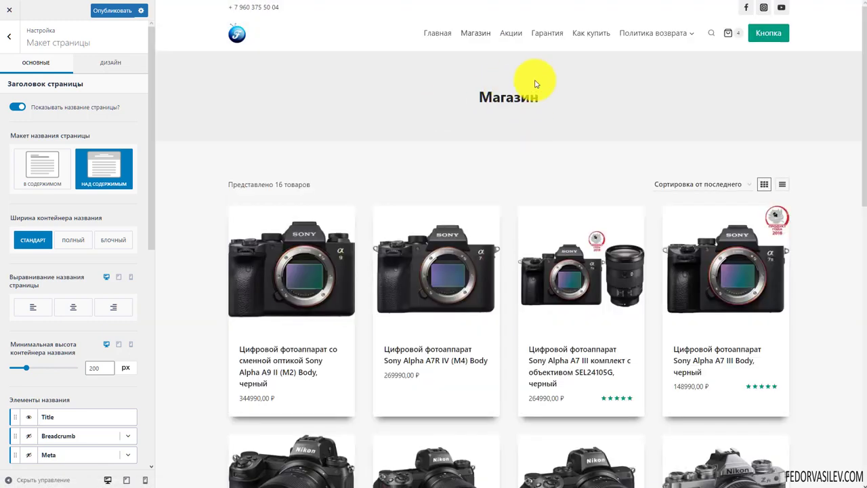
pyautogui.click(513, 32)
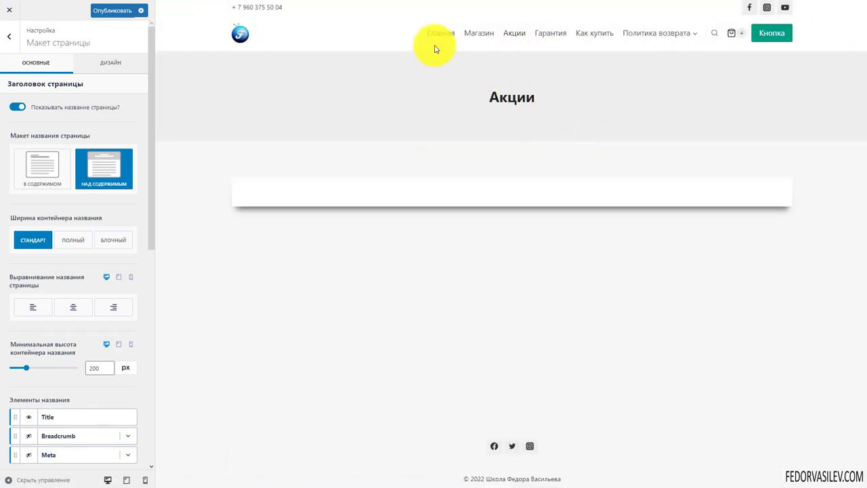
# Step: Turn off the page title display and check the effect on the Магазин and Главная pages
pyautogui.click(17, 106)
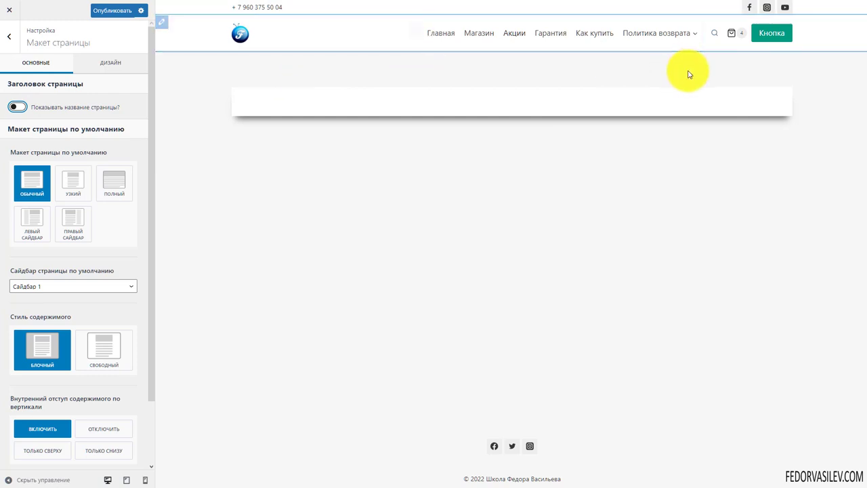
pyautogui.click(475, 33)
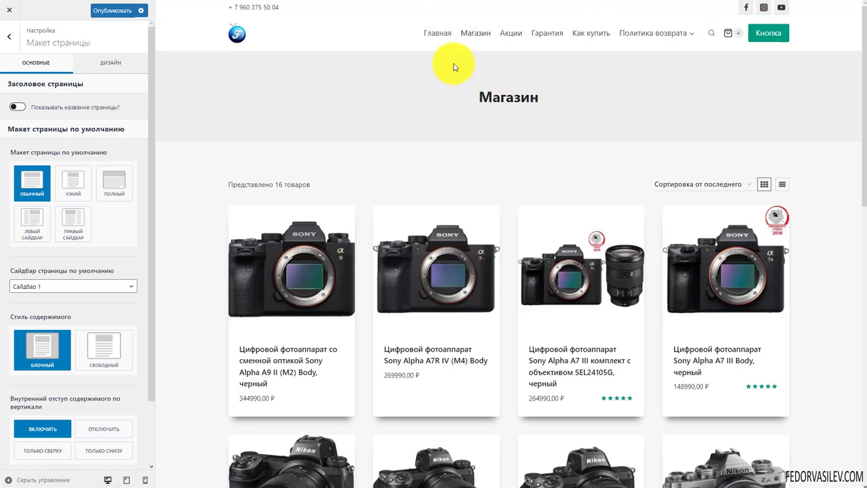
pyautogui.click(431, 32)
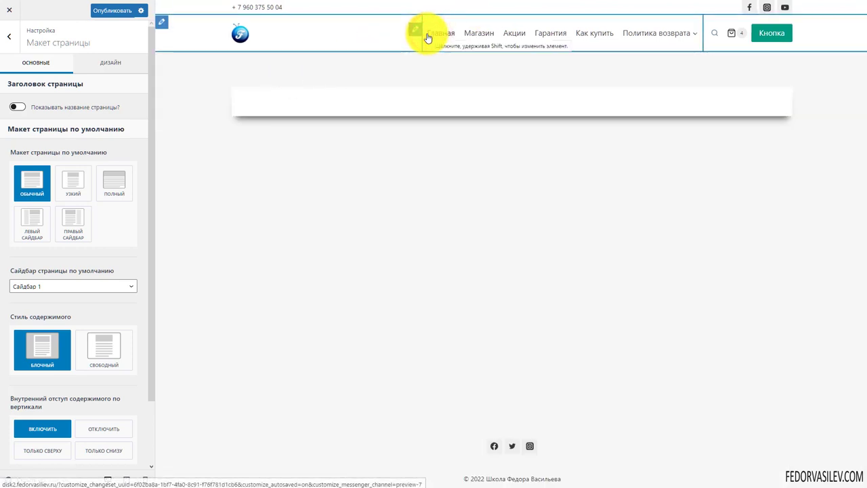
# Step: Examine the Гарантия and Как купить pages with the title hidden and return the preview to Главная
pyautogui.click(549, 36)
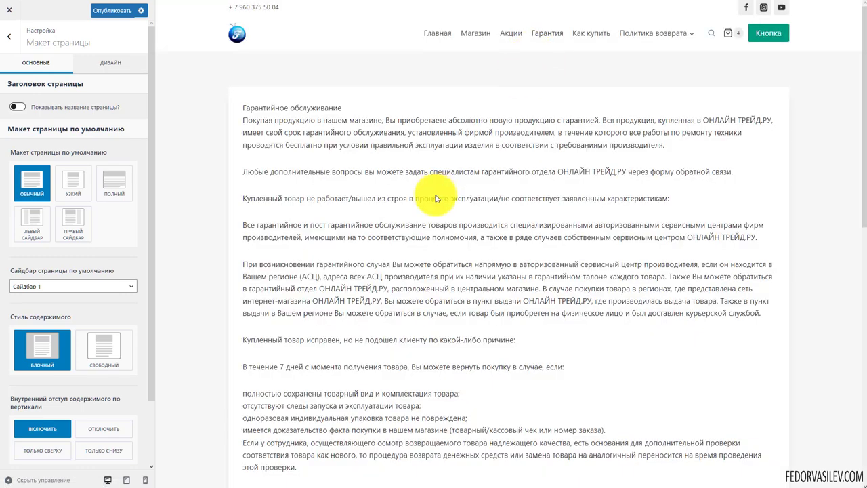
pyautogui.scroll(-8, 437, 194)
pyautogui.scroll(10, 435, 195)
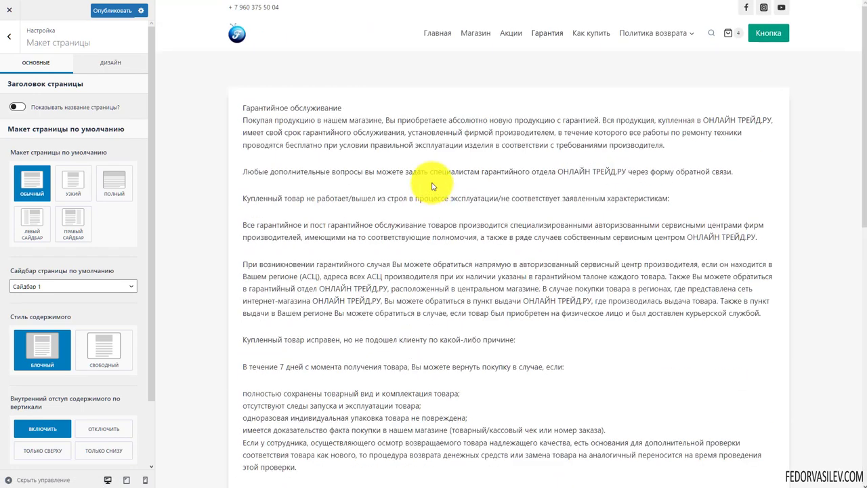
pyautogui.click(584, 33)
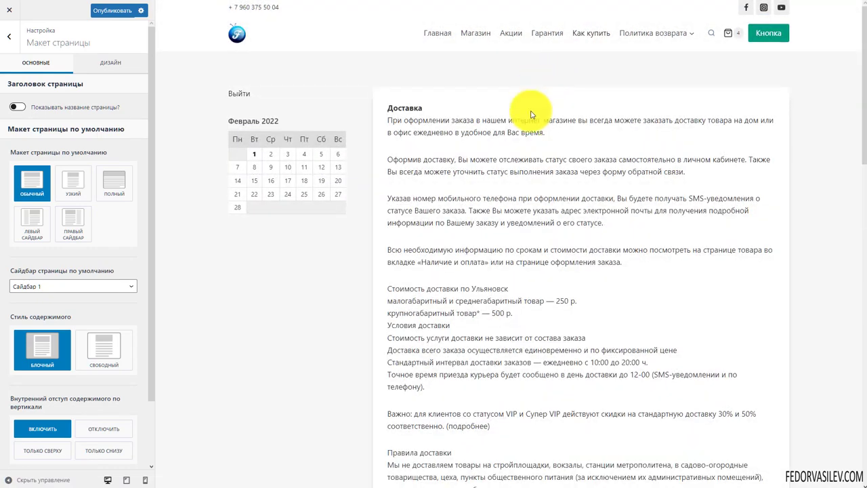
pyautogui.scroll(-5, 467, 170)
pyautogui.scroll(5, 451, 156)
pyautogui.click(426, 33)
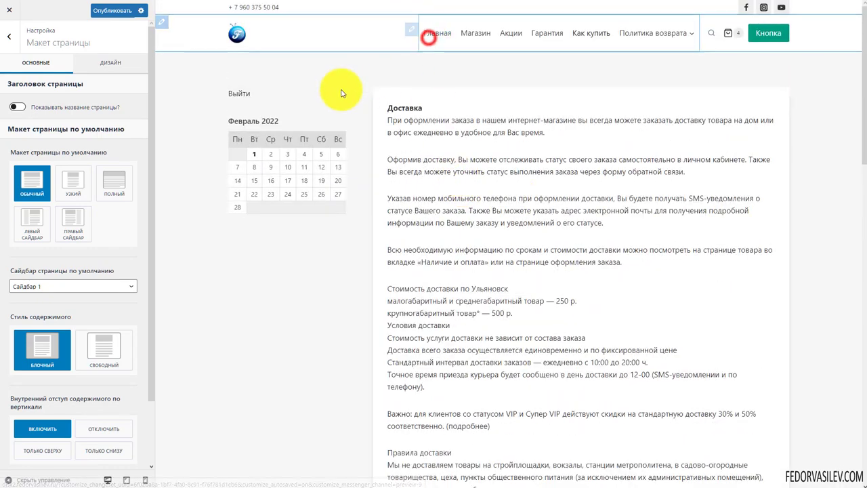
# Step: Turn the page title display back on and set its layout to В содержимом
pyautogui.click(18, 107)
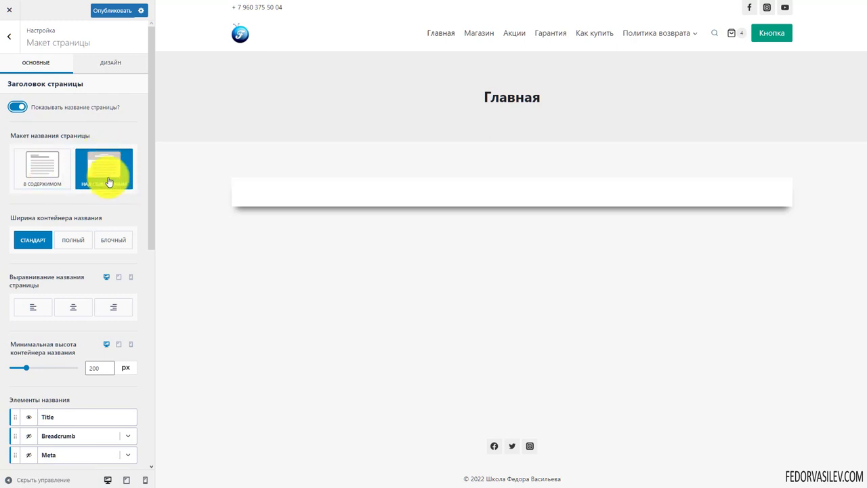
pyautogui.click(29, 168)
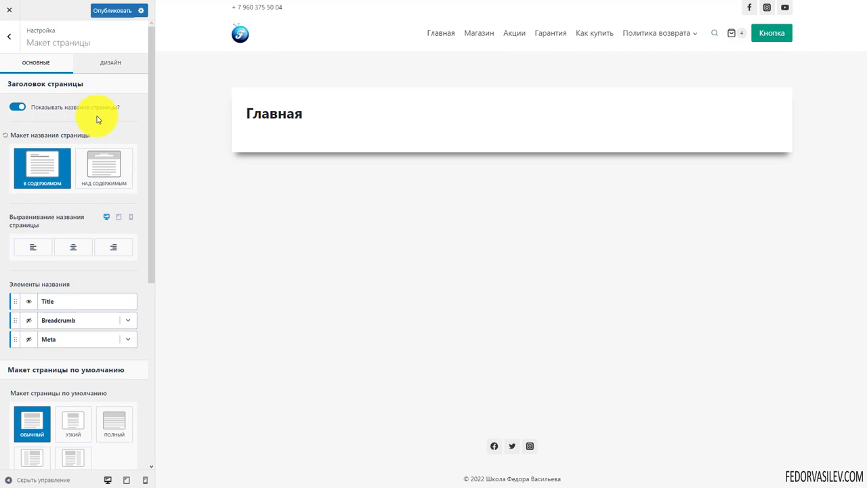
# Step: Examine how the in-content page title looks on the Главная and Гарантия pages
pyautogui.moveTo(312, 113); pyautogui.dragTo(219, 135)
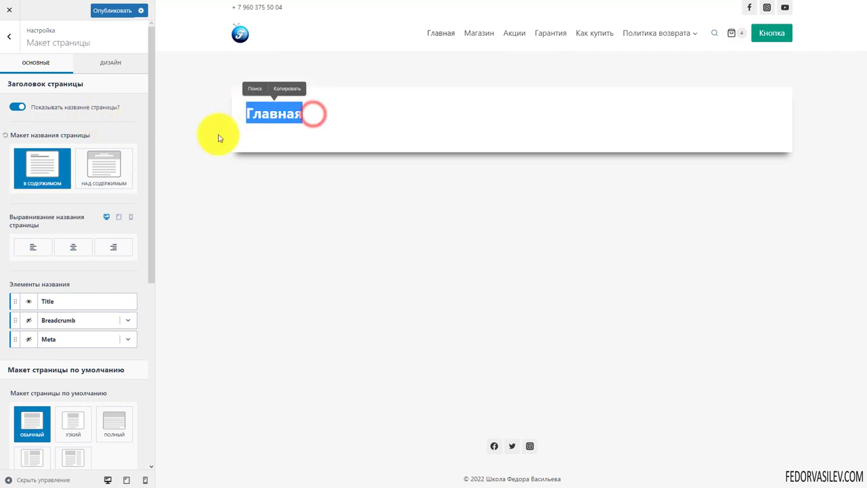
pyautogui.click(516, 40)
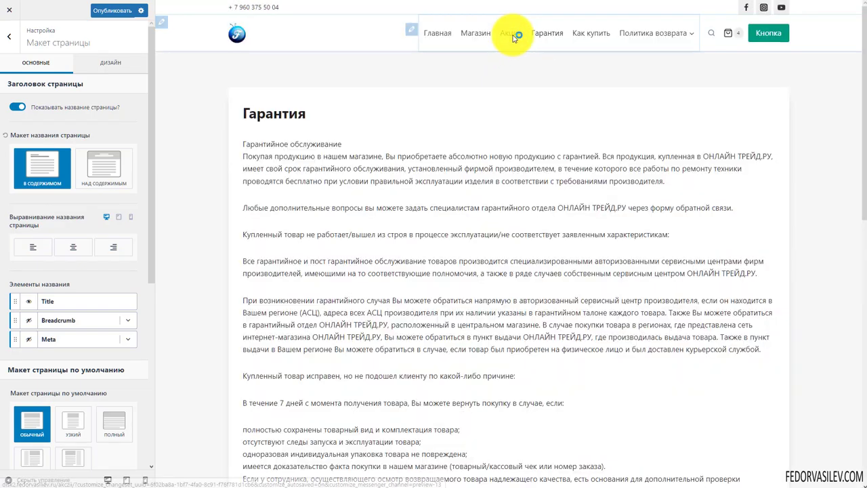
pyautogui.scroll(-3, 339, 190)
pyautogui.scroll(3, 282, 203)
pyautogui.scroll(1, 282, 203)
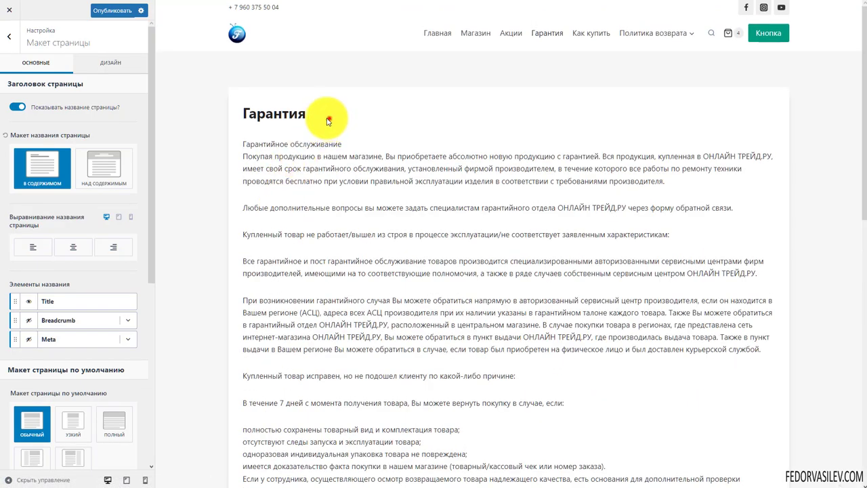
pyautogui.moveTo(332, 120); pyautogui.dragTo(273, 120)
# Step: Compare the two page title layouts on the Гарантия page and set the layout to Над содержимым
pyautogui.click(94, 176)
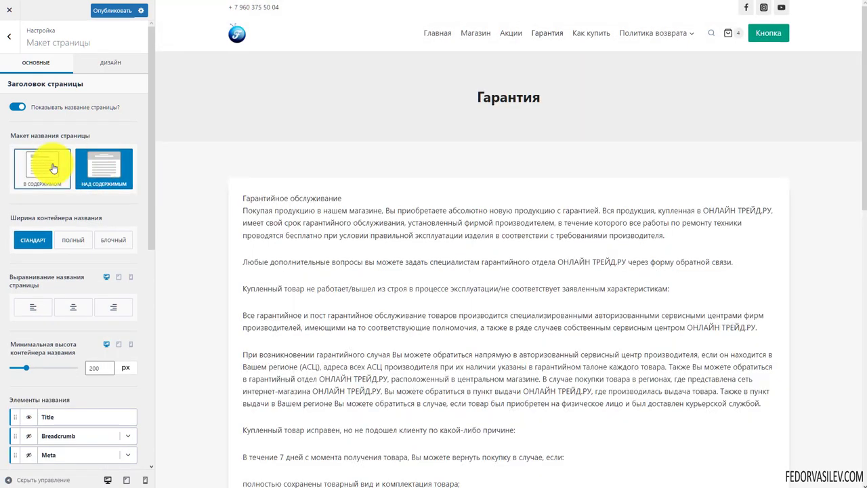
pyautogui.click(53, 168)
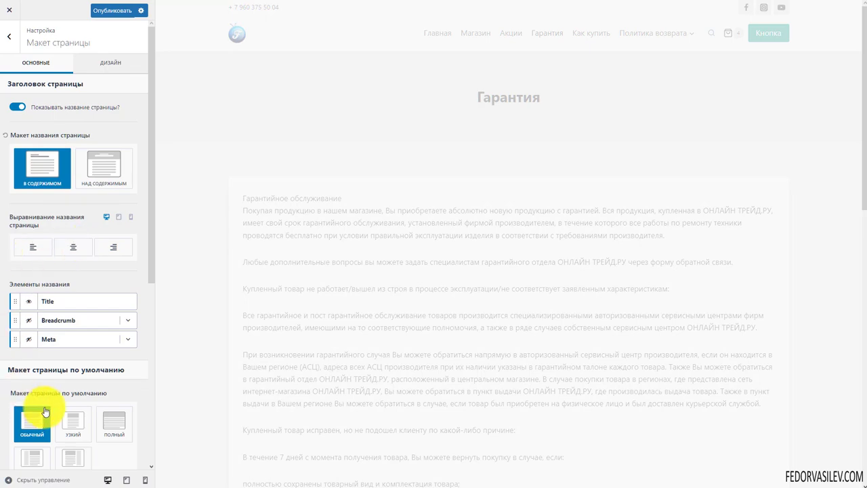
pyautogui.click(103, 168)
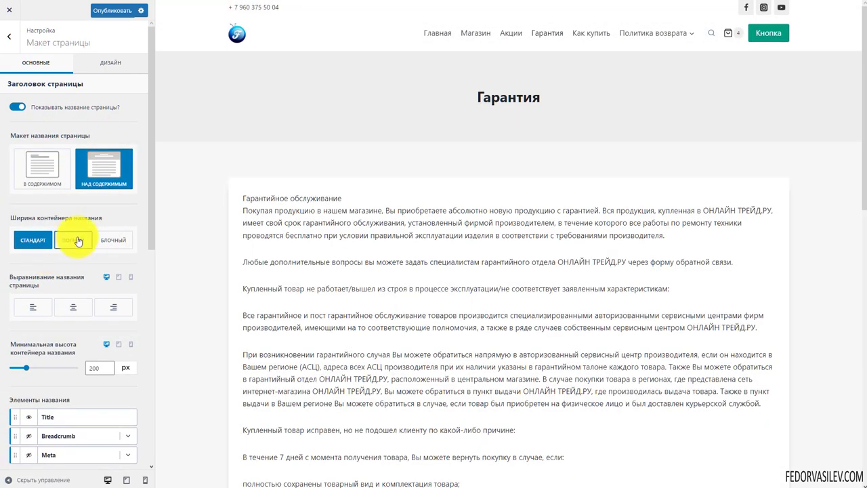
# Step: Try the Полный and Блочный title container widths and return the width to Стандарт
pyautogui.click(73, 240)
pyautogui.click(113, 239)
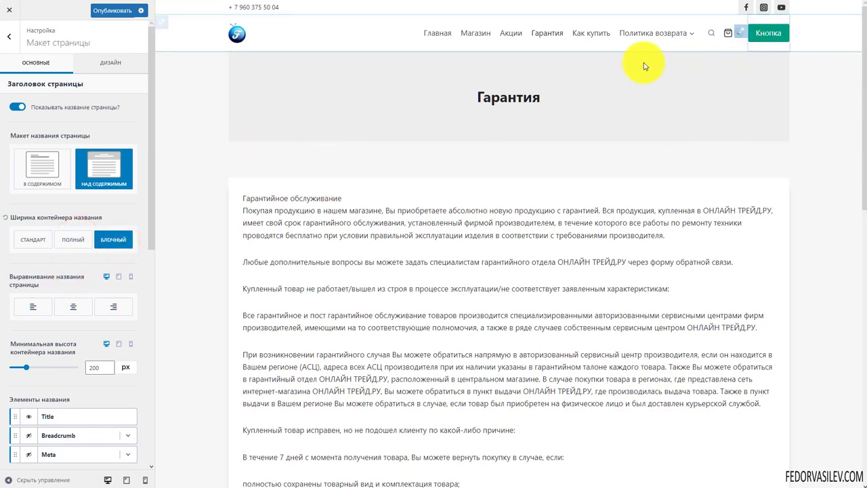
pyautogui.click(34, 241)
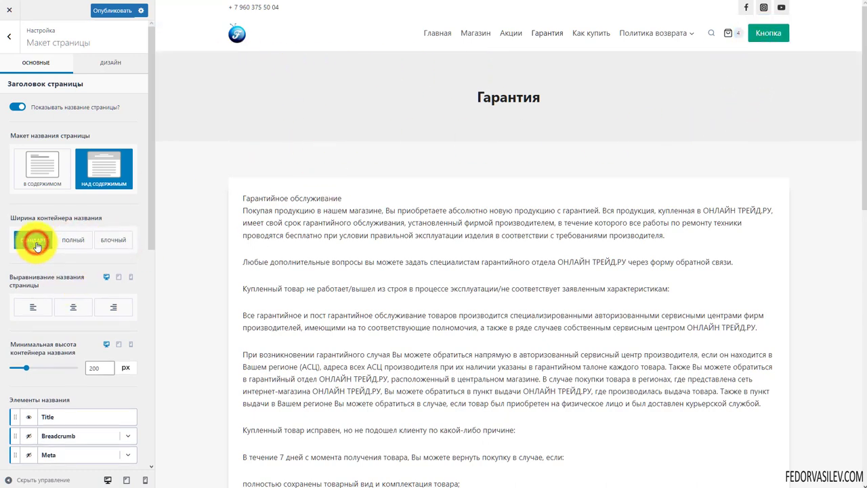
# Step: Try right alignment for the page title, centre it, and set its container's minimum desktop height to 74 px
pyautogui.click(115, 305)
pyautogui.click(73, 307)
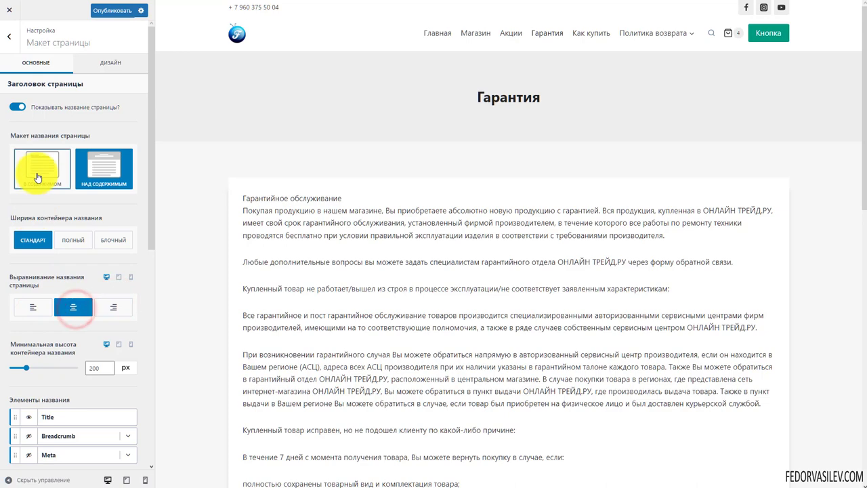
pyautogui.scroll(-2, 38, 177)
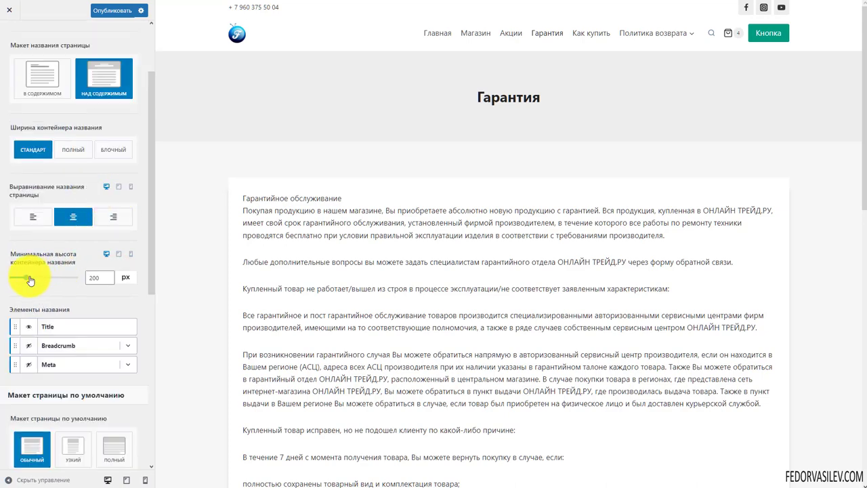
pyautogui.moveTo(29, 280); pyautogui.dragTo(14, 277)
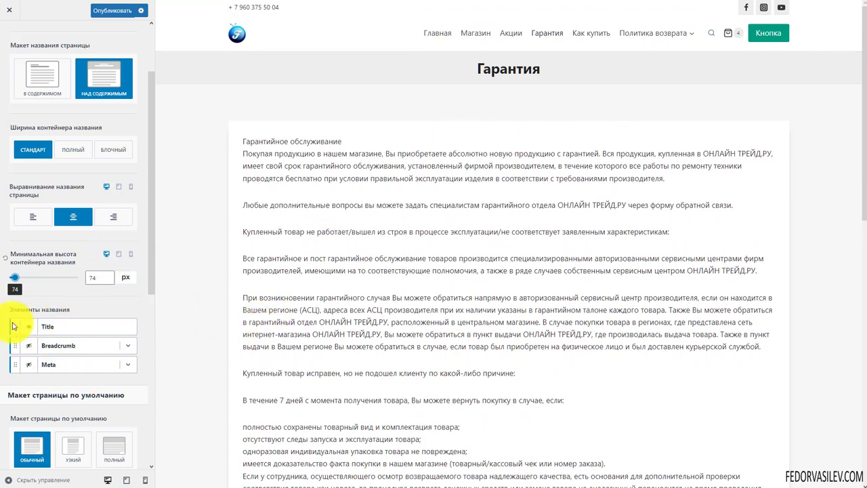
# Step: Try hiding the Title element of the page title and turn it back on
pyautogui.scroll(-2, 73, 307)
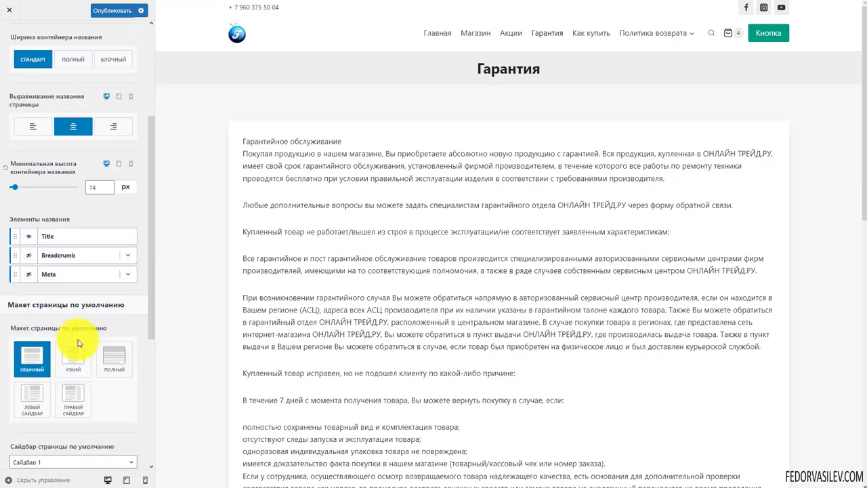
pyautogui.click(28, 236)
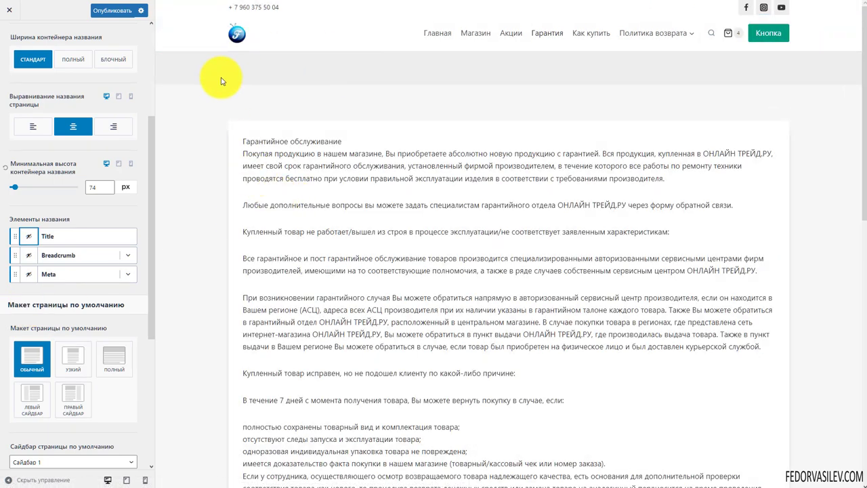
pyautogui.click(28, 236)
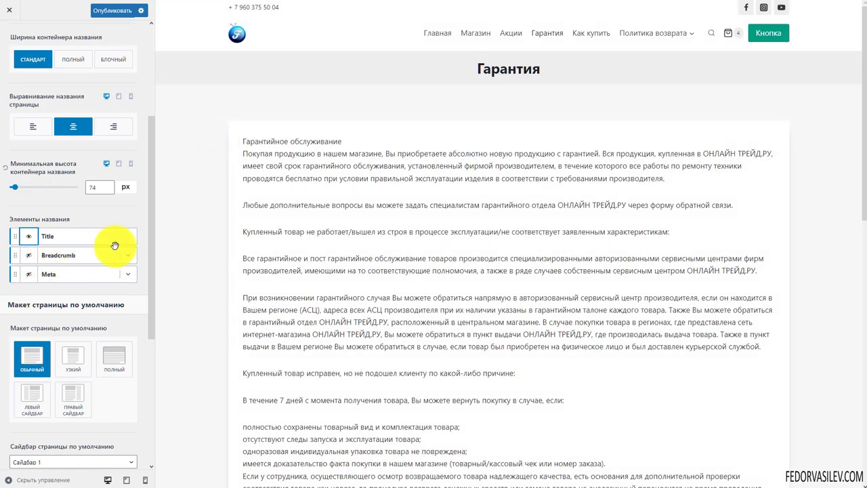
# Step: Look over the Breadcrumb element's options and turn its display on in the page title
pyautogui.click(128, 256)
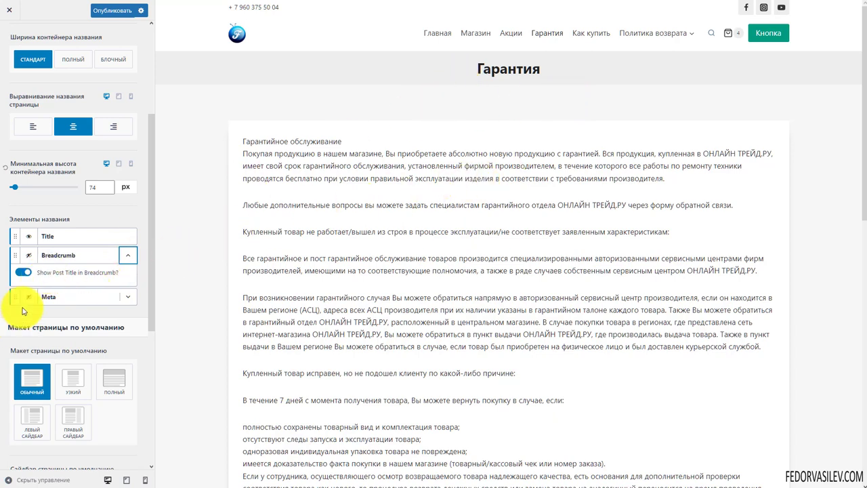
pyautogui.click(126, 257)
pyautogui.click(28, 255)
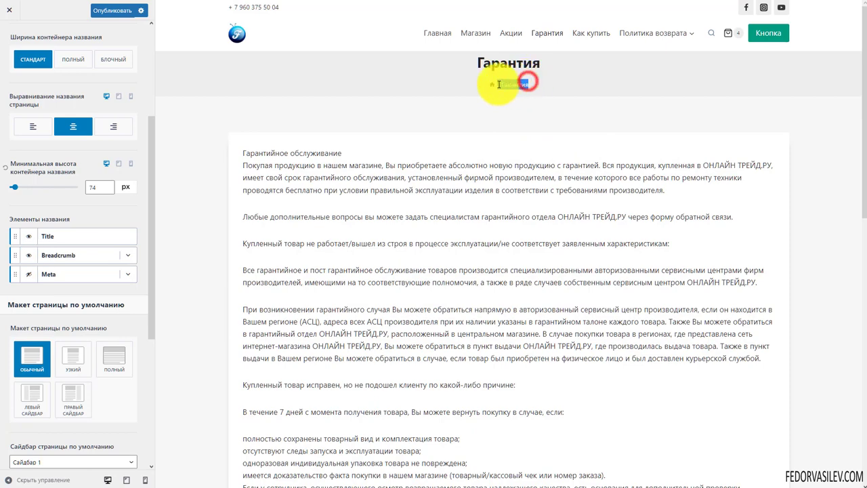
pyautogui.click(412, 78)
# Step: Check the title area on the Блог page, the Sony Alpha A7 III Body post, and the Главная and Акции pages
pyautogui.moveTo(649, 52)
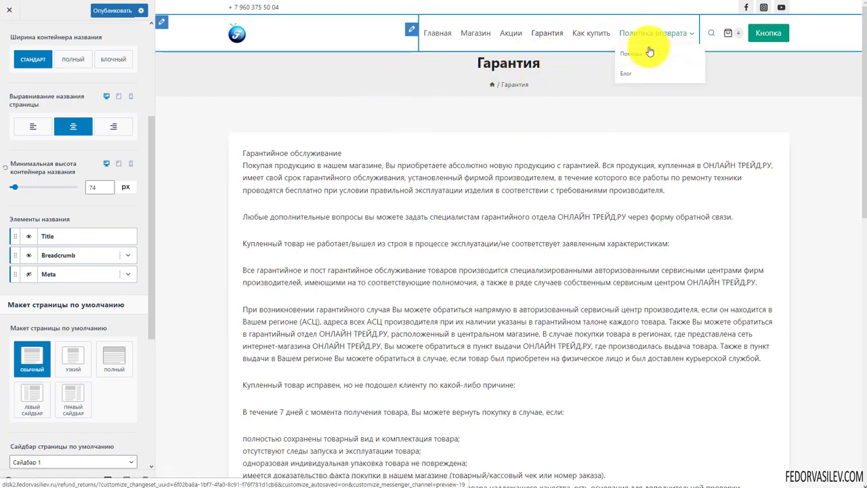
pyautogui.click(626, 83)
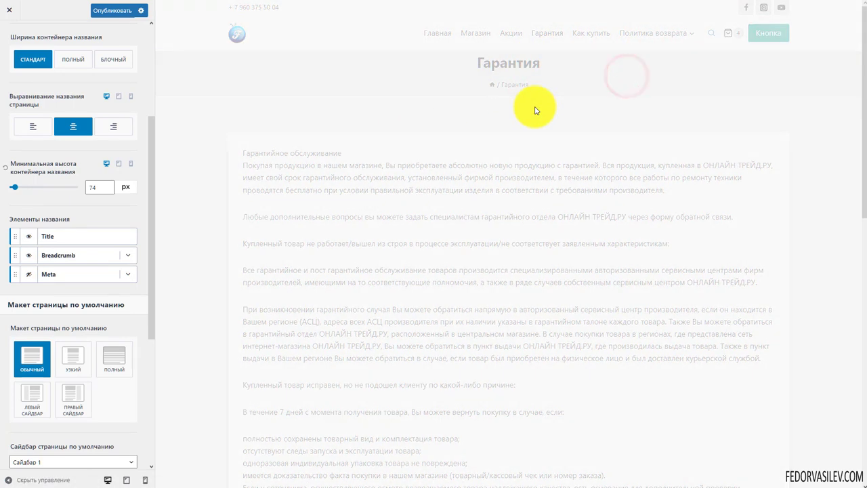
pyautogui.moveTo(473, 99); pyautogui.dragTo(606, 138)
pyautogui.click(623, 101)
pyautogui.scroll(-3, 504, 202)
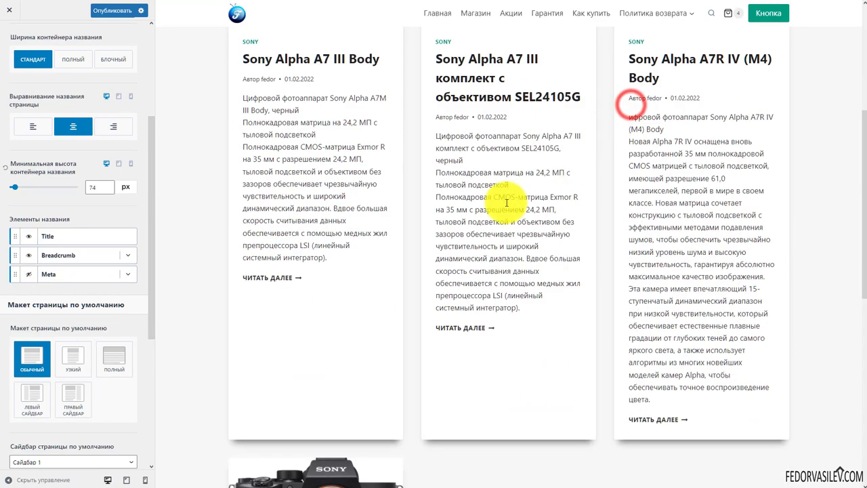
pyautogui.click(255, 280)
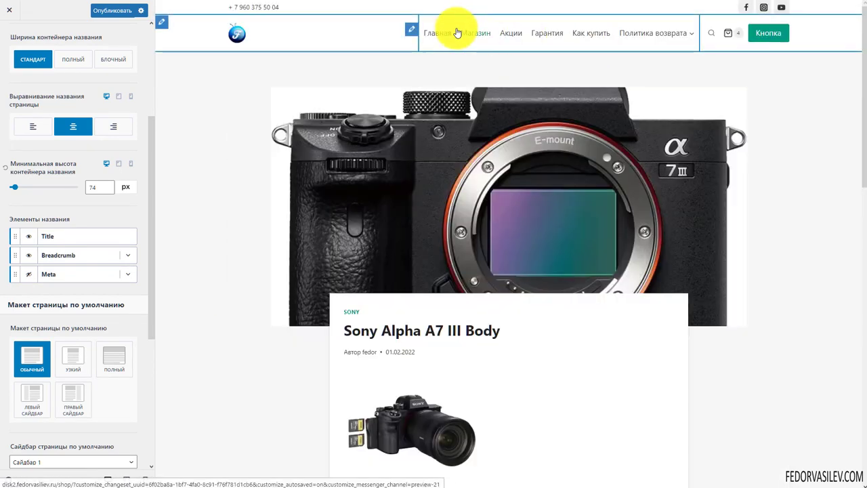
pyautogui.click(443, 32)
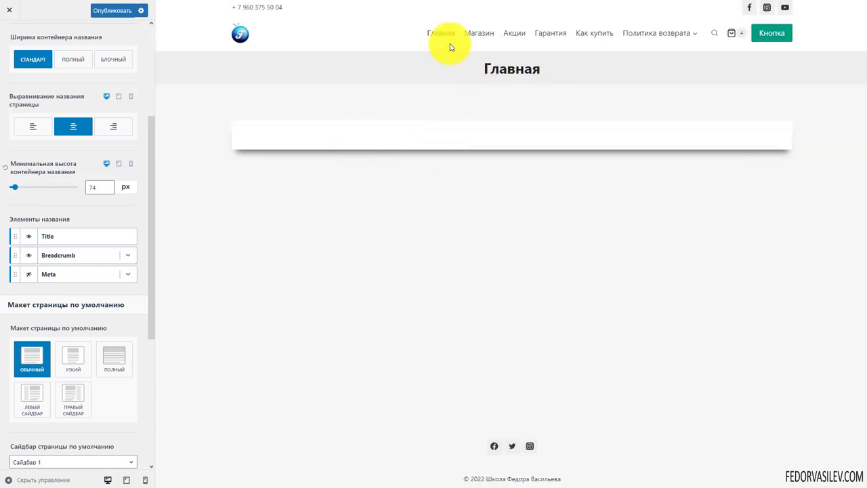
pyautogui.click(511, 36)
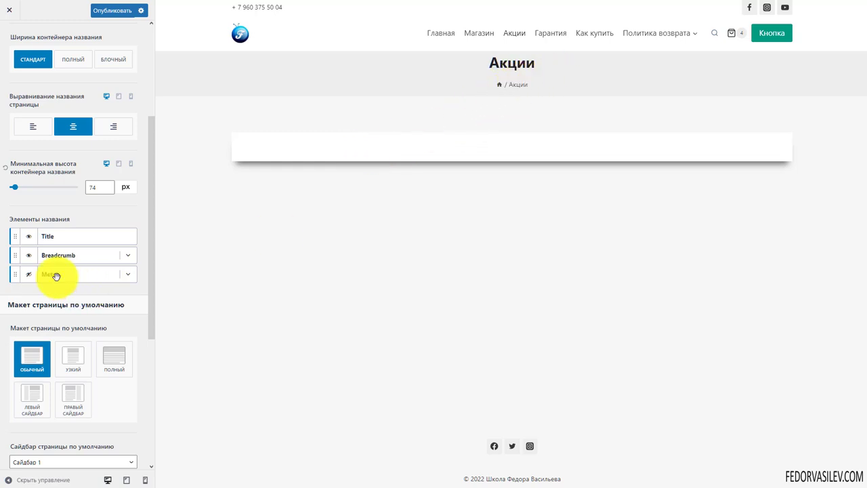
# Step: Turn on the Meta element in the page title and move it above Breadcrumb
pyautogui.click(27, 274)
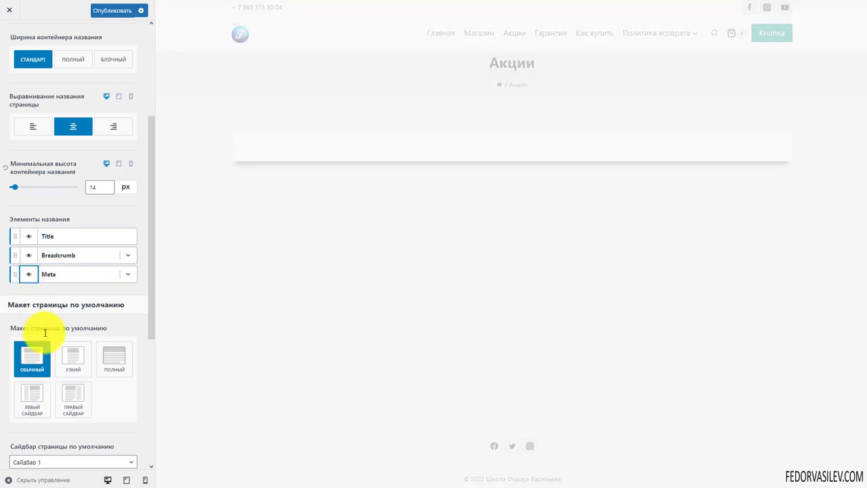
pyautogui.moveTo(571, 109); pyautogui.dragTo(472, 110)
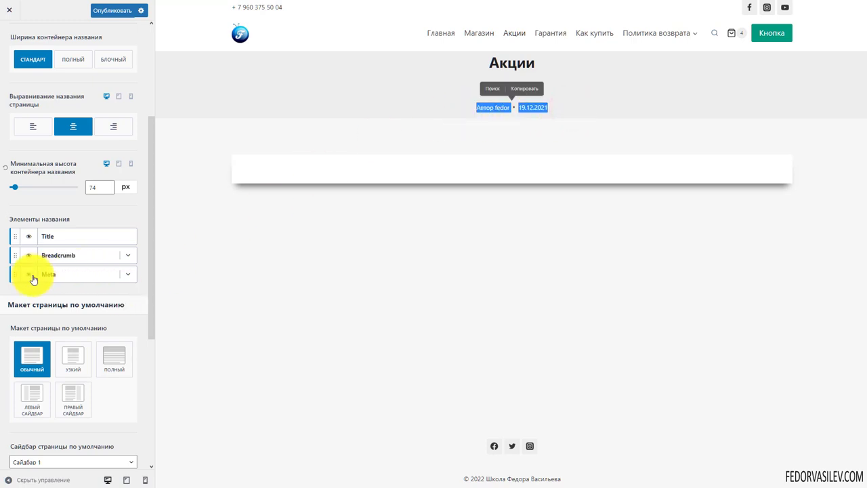
pyautogui.moveTo(15, 273)
pyautogui.mouseDown()
pyautogui.moveTo(13, 258)
pyautogui.moveTo(23, 267)
pyautogui.mouseUp()
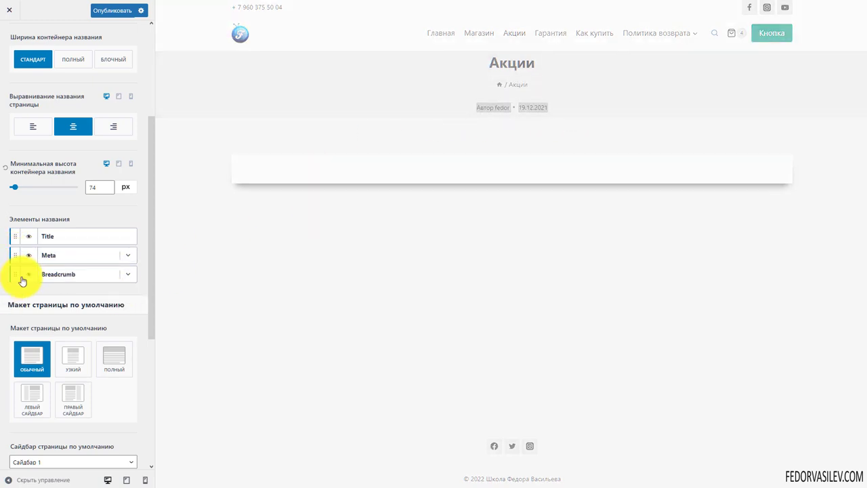
# Step: Try turning off the post title in the Breadcrumb element's options and switch it back on
pyautogui.click(126, 277)
pyautogui.moveTo(47, 302); pyautogui.dragTo(281, 374)
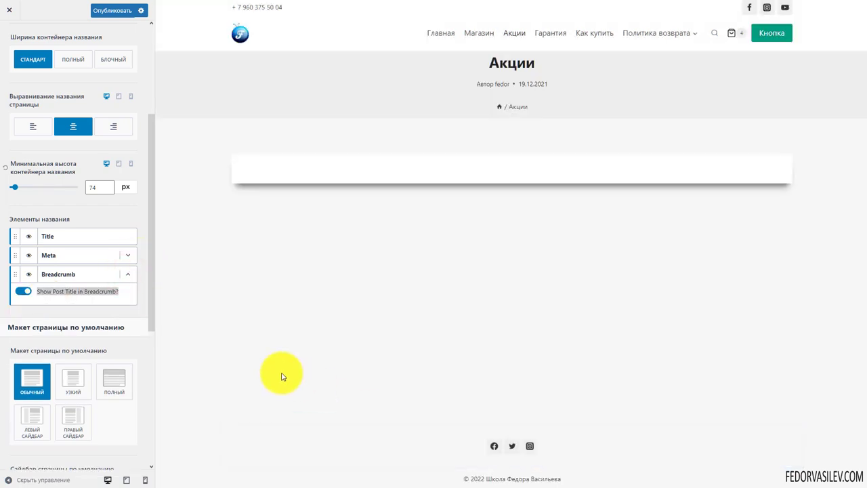
pyautogui.click(131, 277)
pyautogui.click(130, 275)
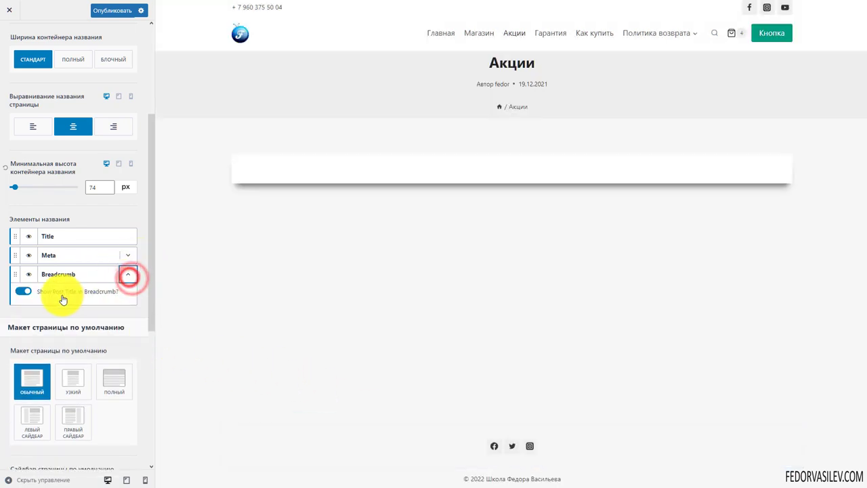
pyautogui.click(22, 292)
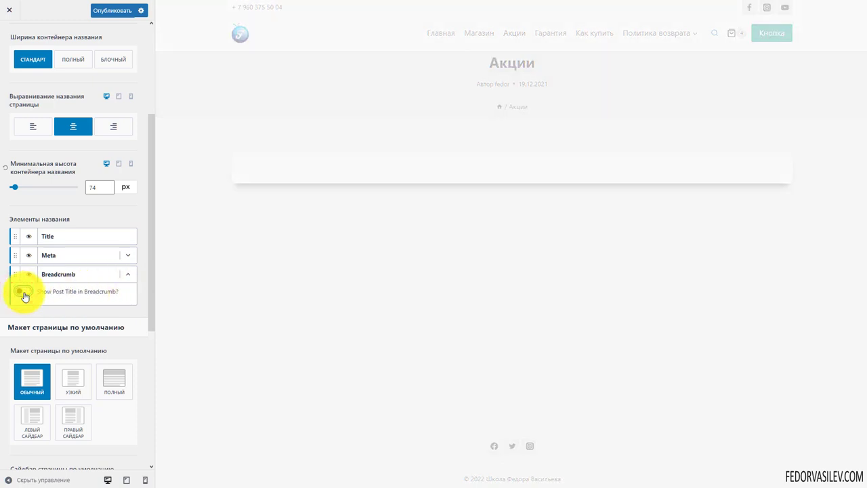
pyautogui.click(24, 292)
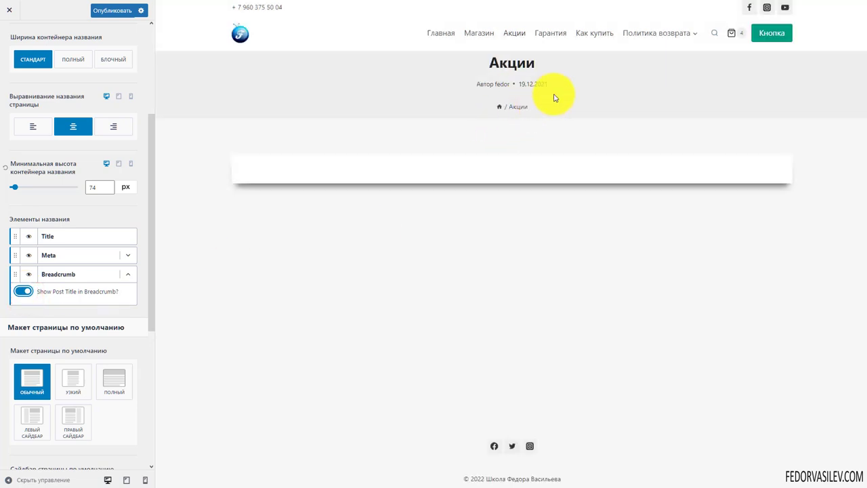
pyautogui.click(128, 274)
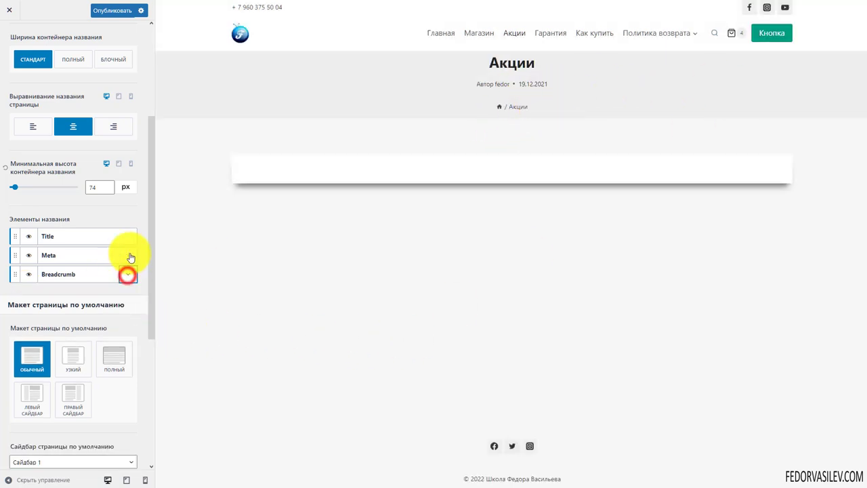
# Step: Set the Meta element's divider to the vertical line after trying the slash, and toggle the author display off and back on
pyautogui.click(128, 255)
pyautogui.scroll(-2, 108, 245)
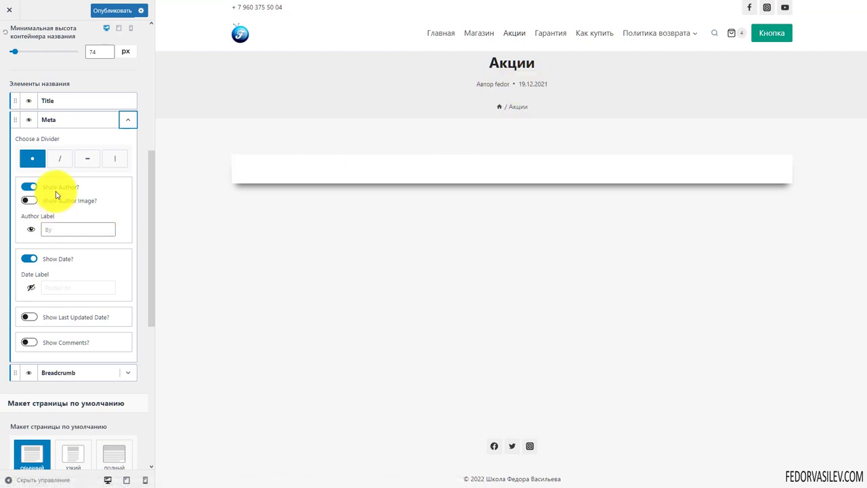
pyautogui.click(59, 158)
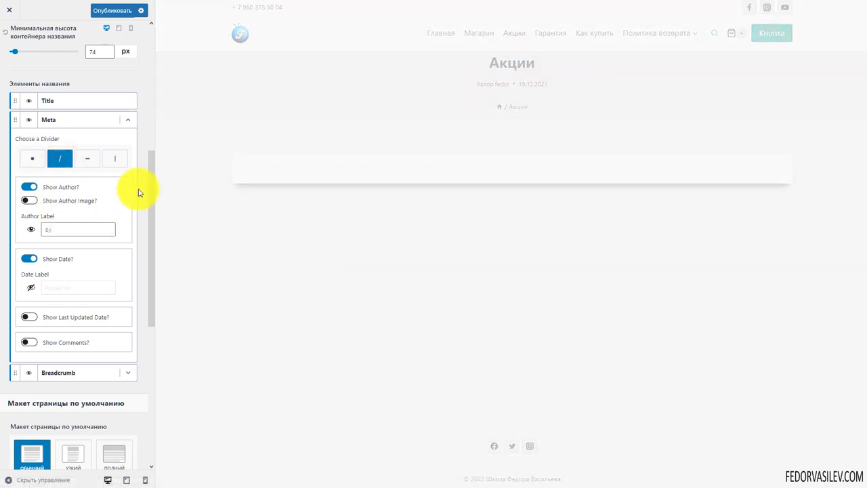
pyautogui.click(115, 159)
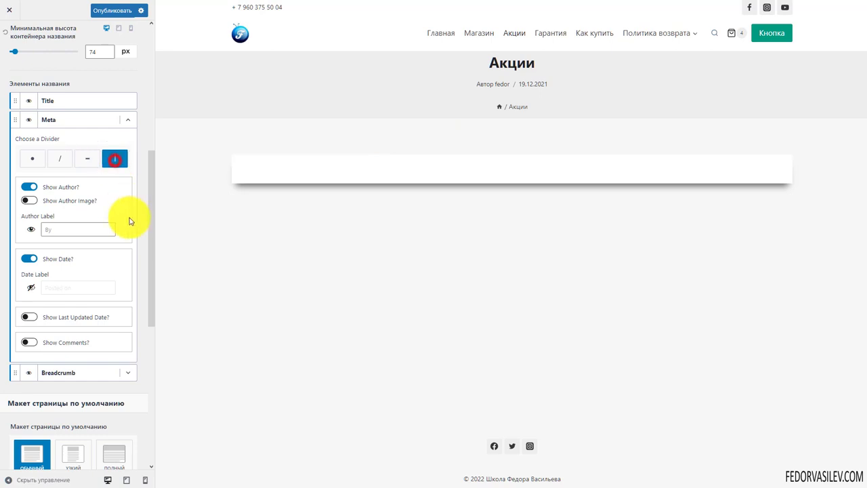
pyautogui.click(27, 187)
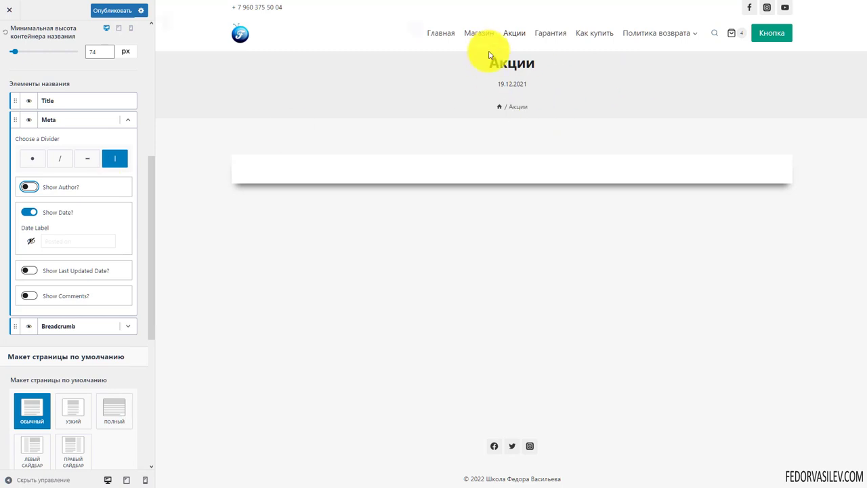
pyautogui.click(29, 187)
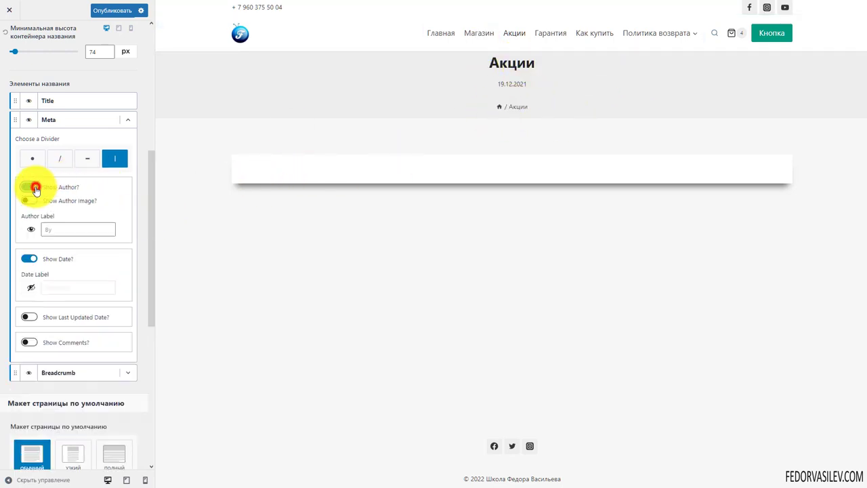
# Step: Turn on the author image in the Meta element and set the author label to "демо"
pyautogui.click(29, 200)
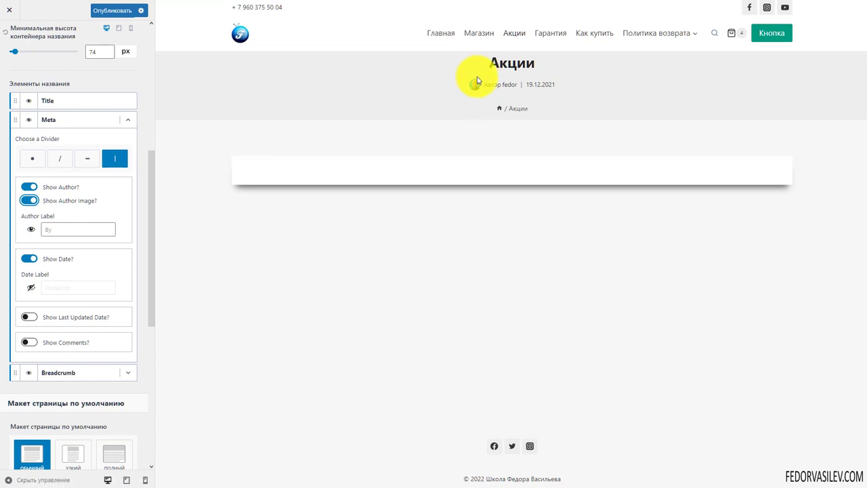
pyautogui.click(67, 229)
pyautogui.click(75, 227)
pyautogui.click(53, 226)
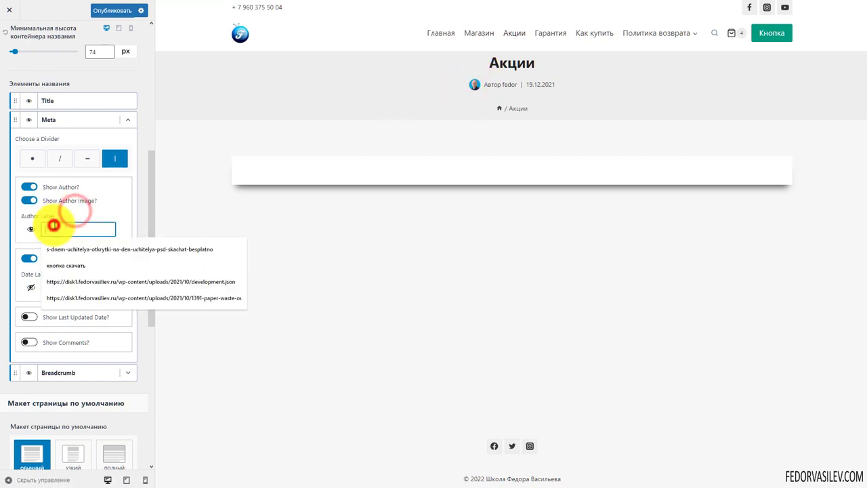
pyautogui.click(54, 225)
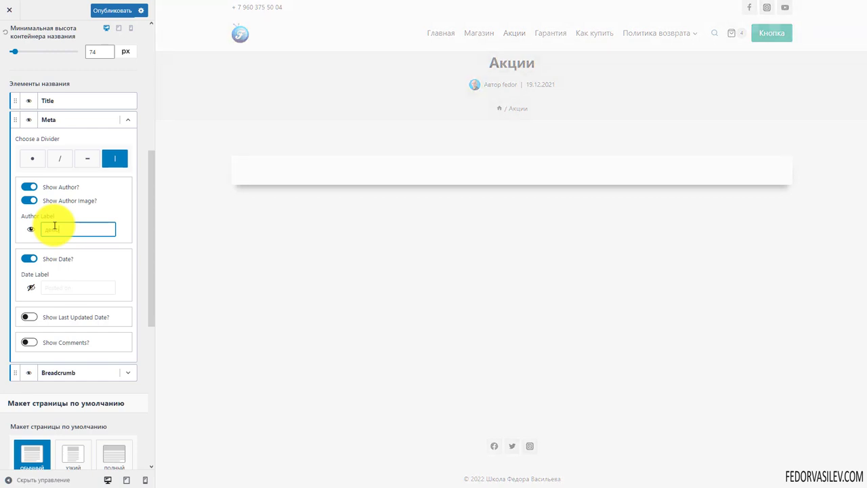
pyautogui.write('демо')
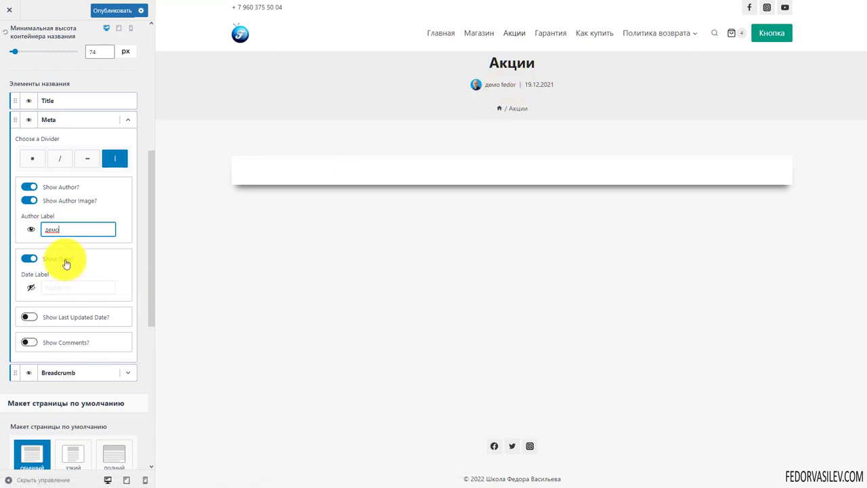
# Step: Show the Meta element's date label and set it to "аккк" after trying "44"
pyautogui.click(30, 287)
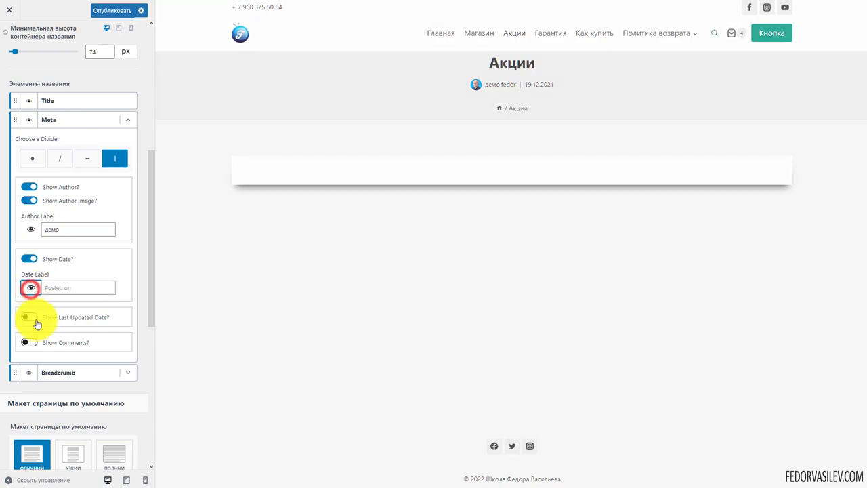
pyautogui.click(51, 285)
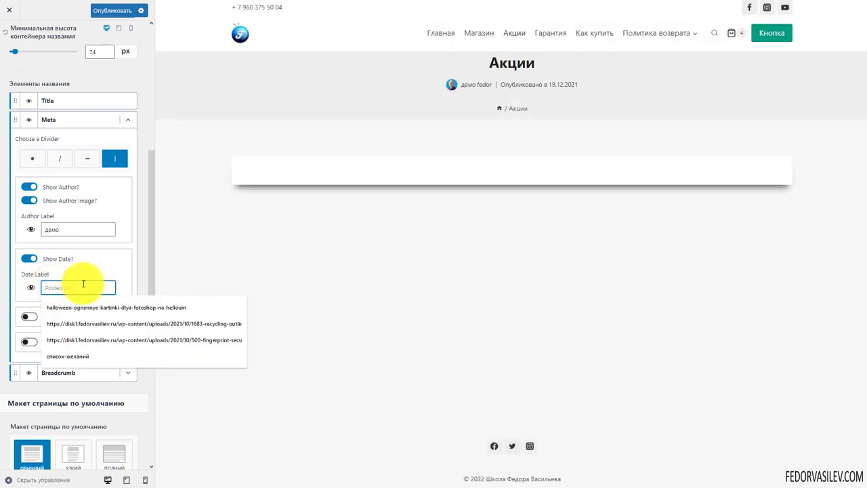
pyautogui.write('44')
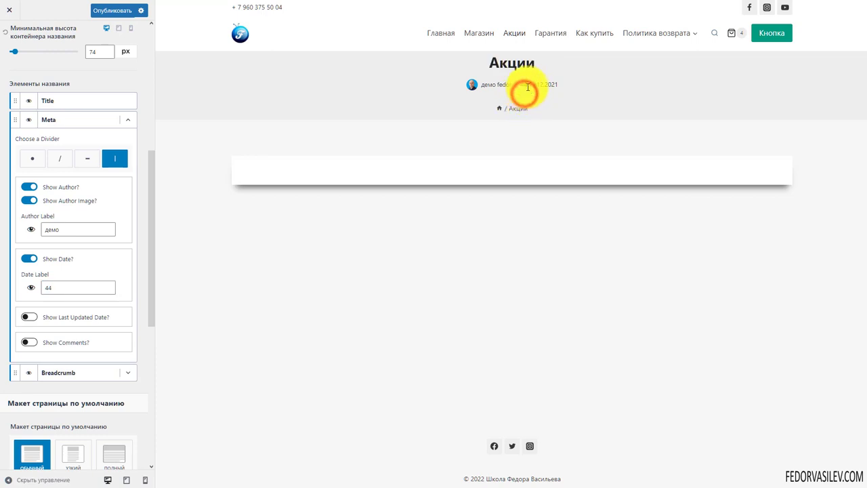
pyautogui.moveTo(83, 288); pyautogui.dragTo(17, 294)
pyautogui.write('а')
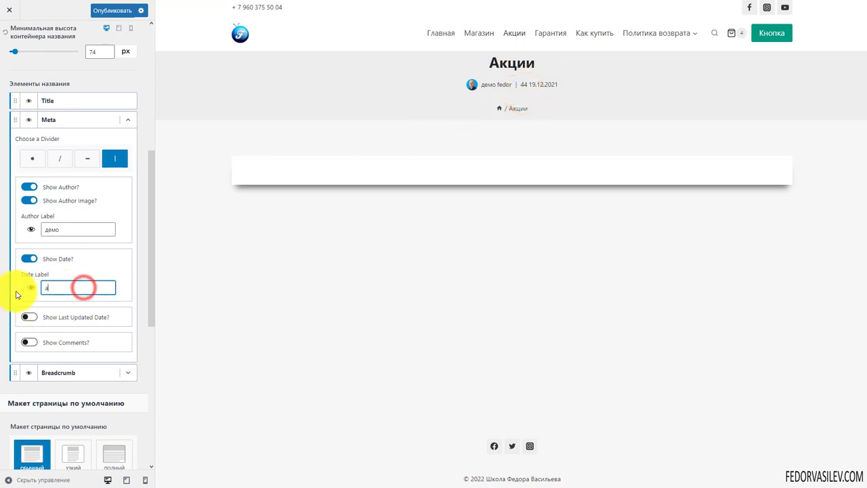
pyautogui.write('ккк')
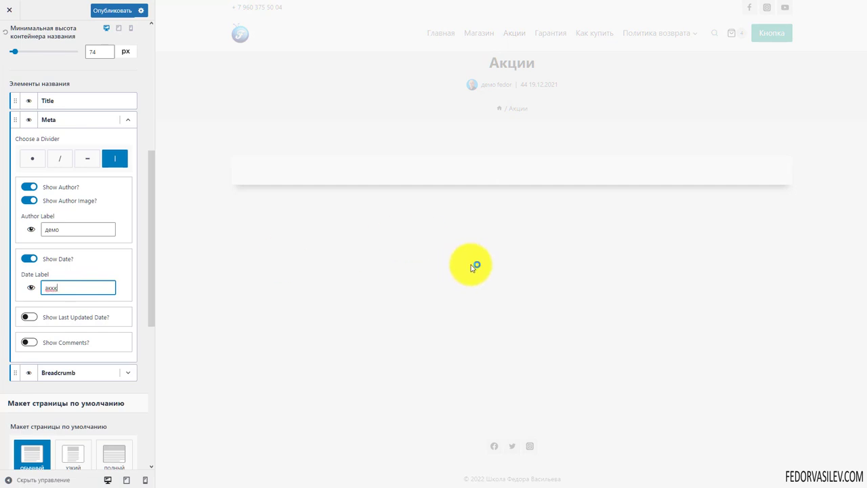
pyautogui.doubleClick(519, 84)
pyautogui.click(553, 97)
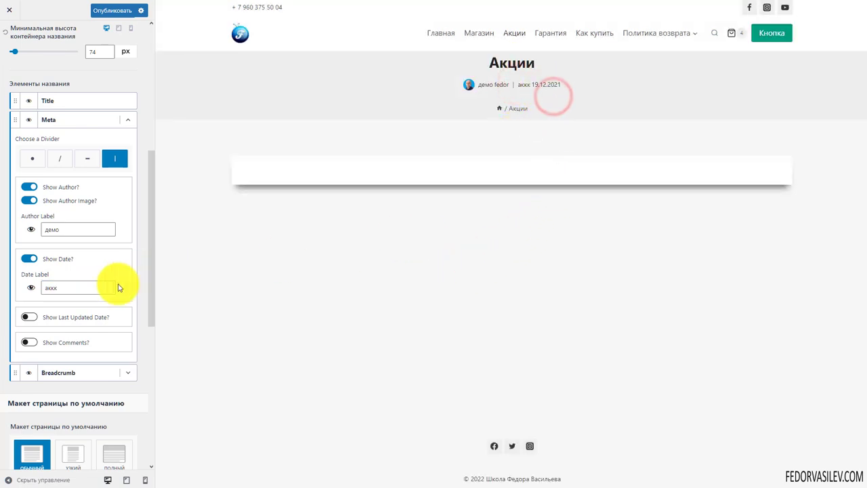
# Step: Turn off the date in the Meta element and switch the last updated date on and back off
pyautogui.click(29, 260)
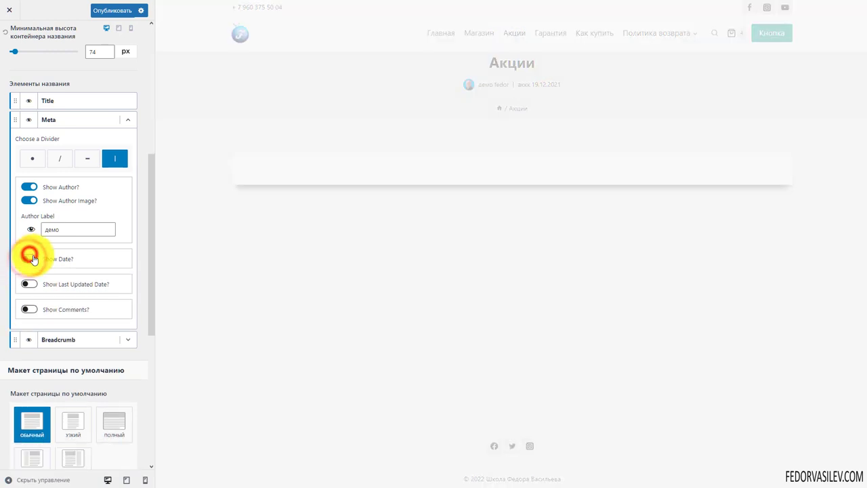
pyautogui.click(29, 284)
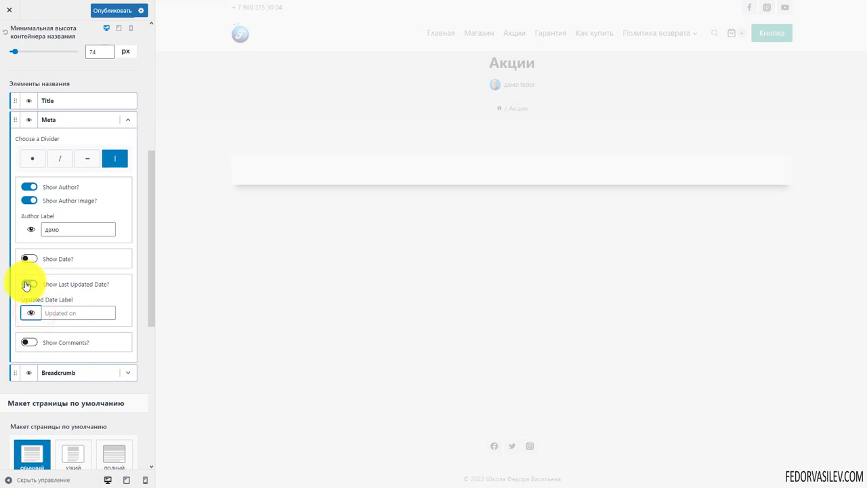
pyautogui.click(28, 284)
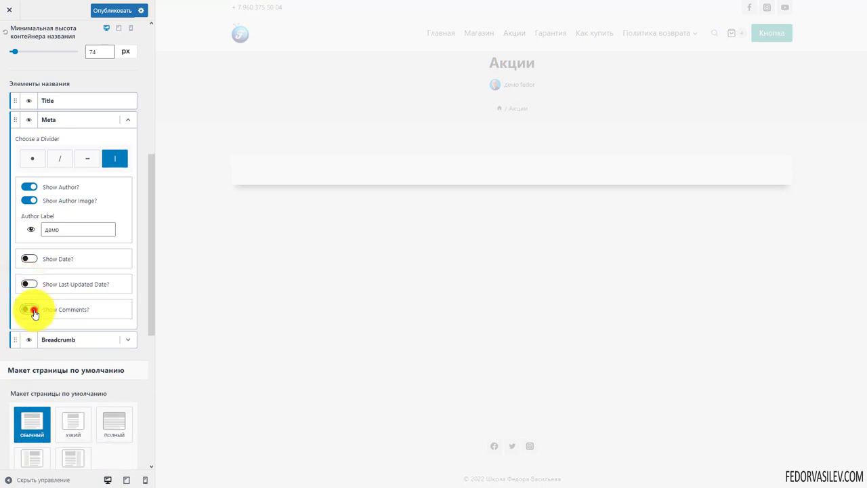
# Step: Turn on the comments display in the Meta element, and hide the whole element from the page title
pyautogui.click(32, 311)
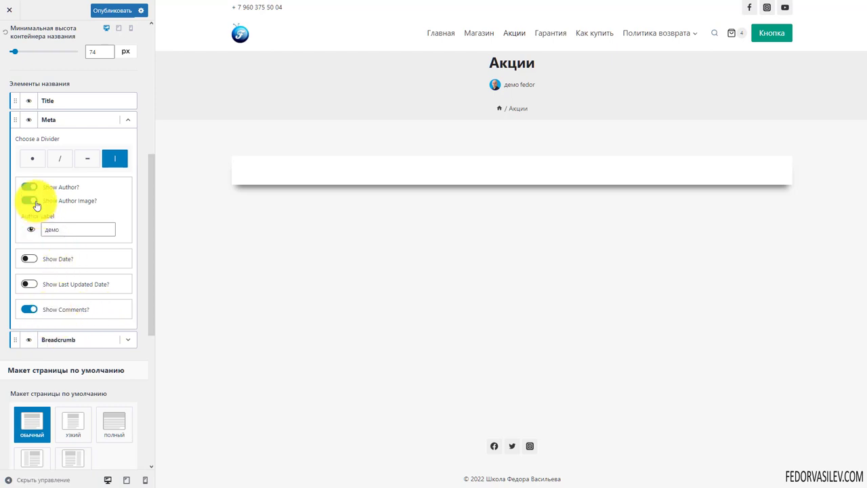
pyautogui.click(28, 119)
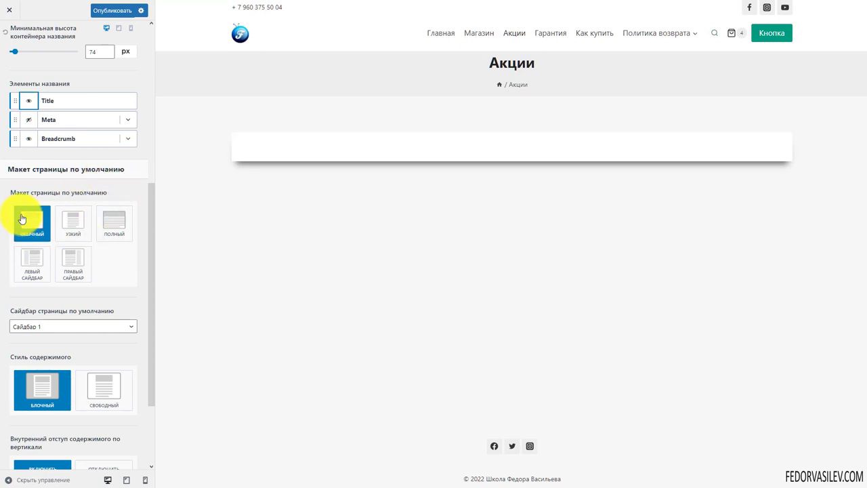
# Step: Try the narrow (Узкий) default page layout and review it on the Гарантия page
pyautogui.click(60, 219)
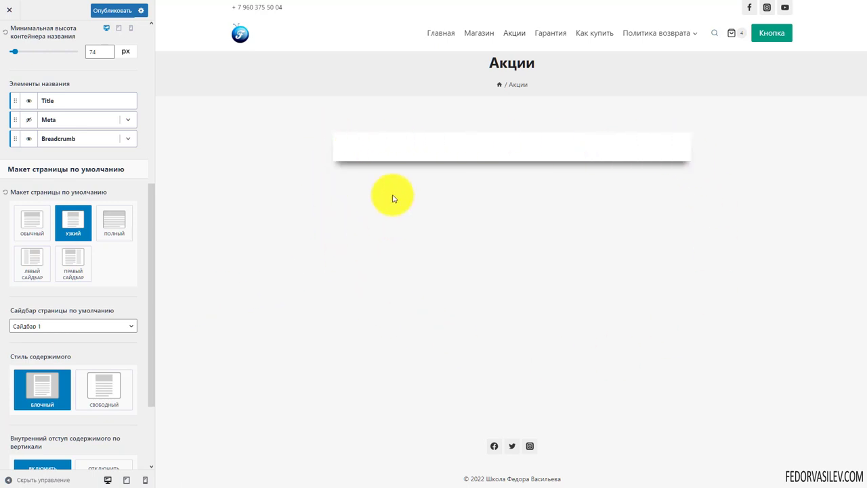
pyautogui.click(550, 32)
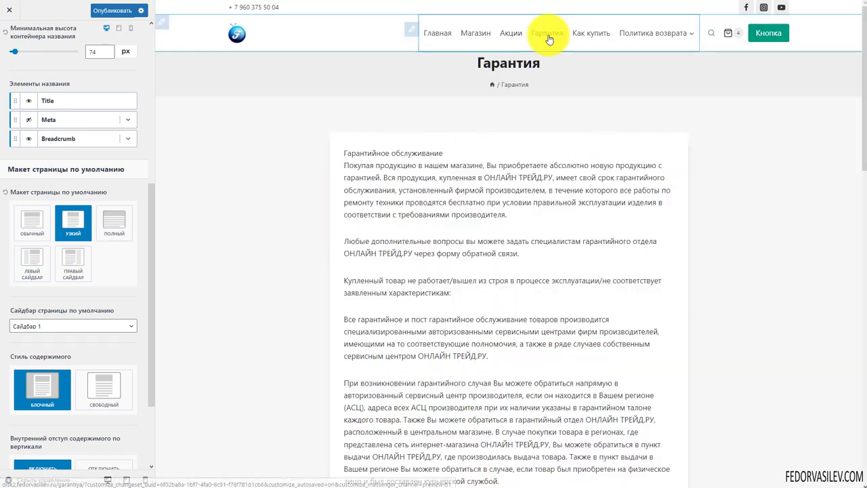
pyautogui.scroll(-15, 447, 203)
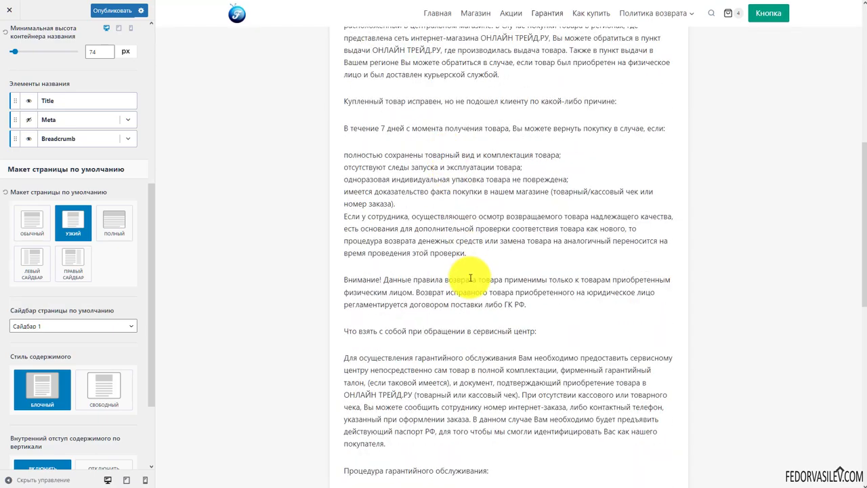
pyautogui.scroll(15, 473, 320)
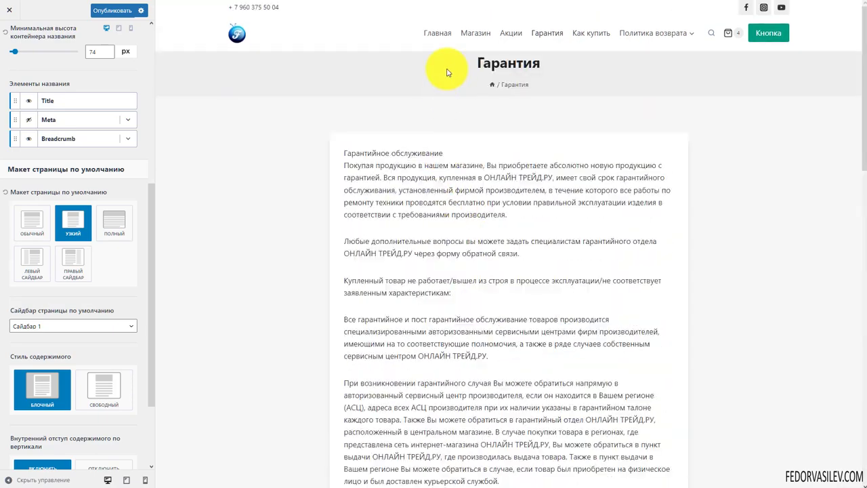
# Step: Check the narrow layout on the Главная, Магазин and Акции pages and return to Гарантия
pyautogui.click(440, 34)
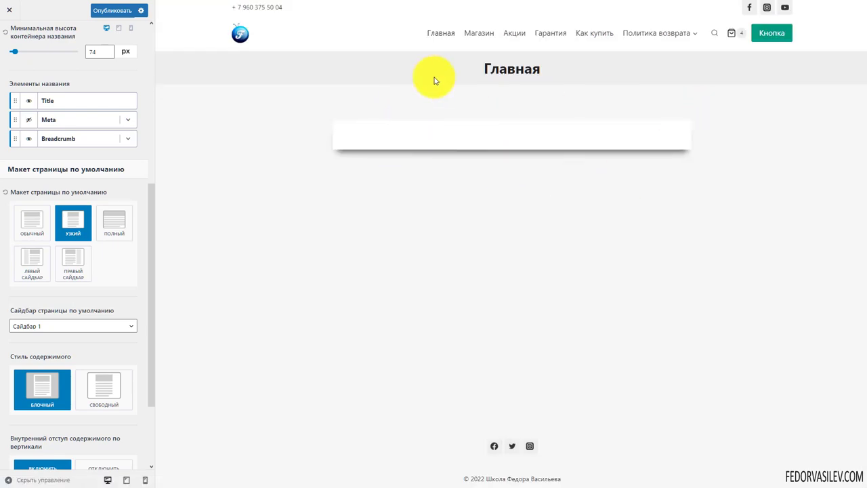
pyautogui.click(482, 36)
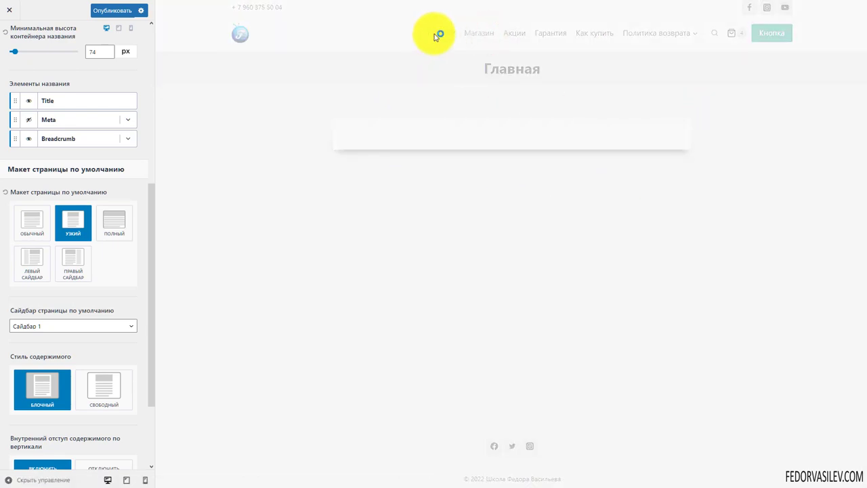
pyautogui.scroll(-2, 345, 187)
pyautogui.scroll(2, 354, 242)
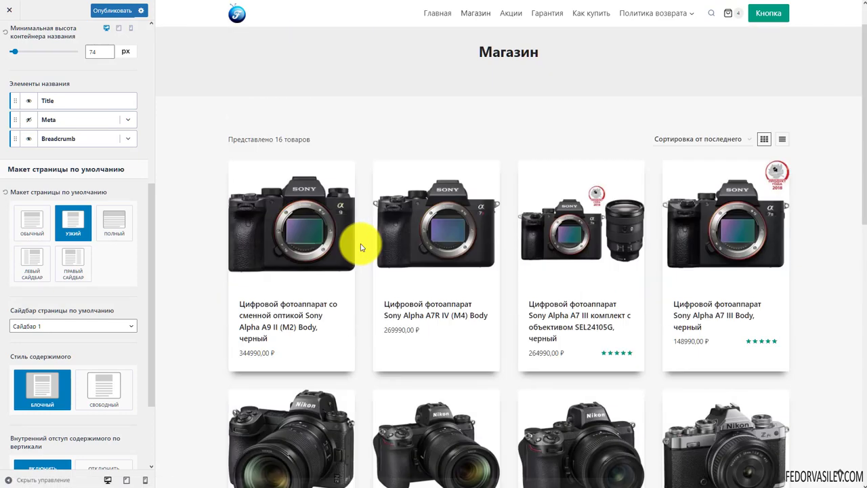
pyautogui.scroll(1, 361, 248)
pyautogui.click(509, 32)
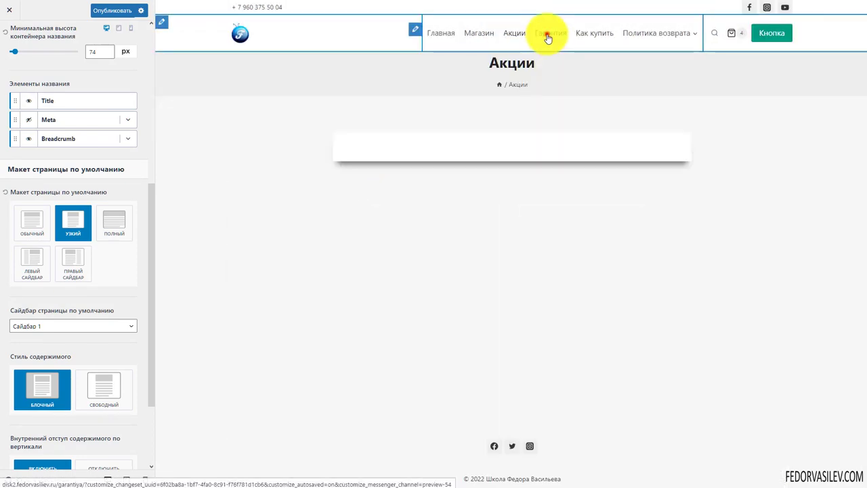
pyautogui.click(547, 33)
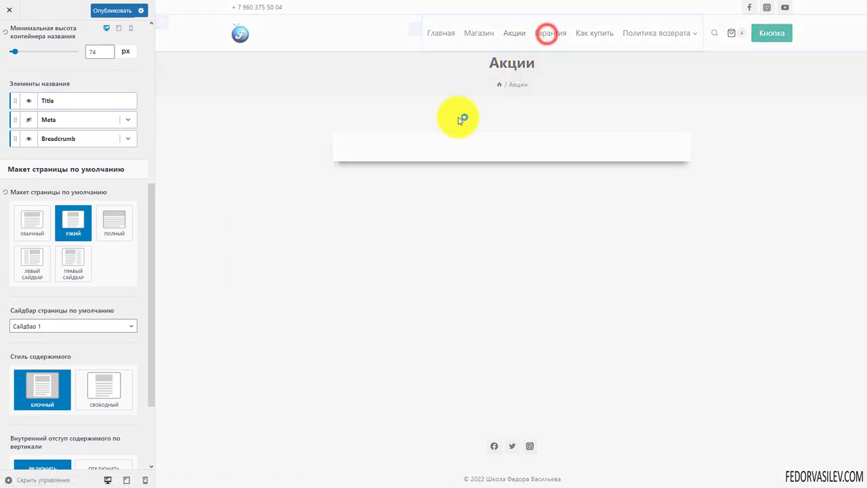
# Step: Set the default page layout to the right sidebar (Правый сайдбар) after trying the full-width and left-sidebar layouts
pyautogui.click(119, 222)
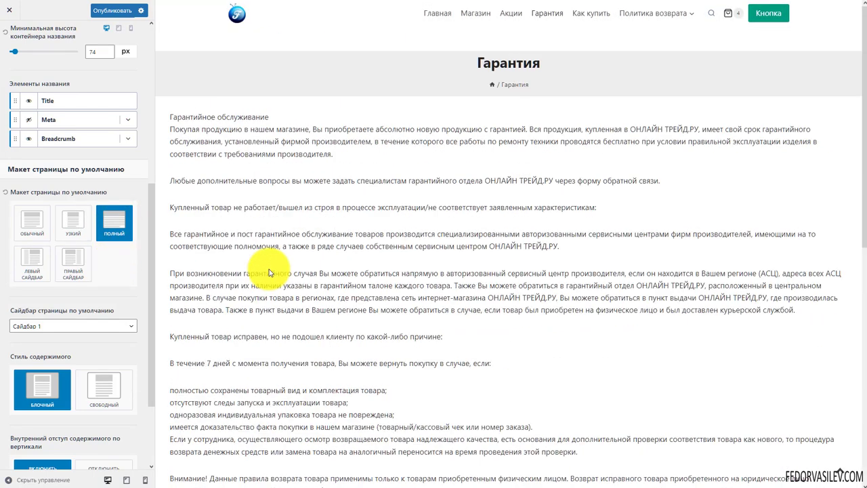
pyautogui.click(32, 259)
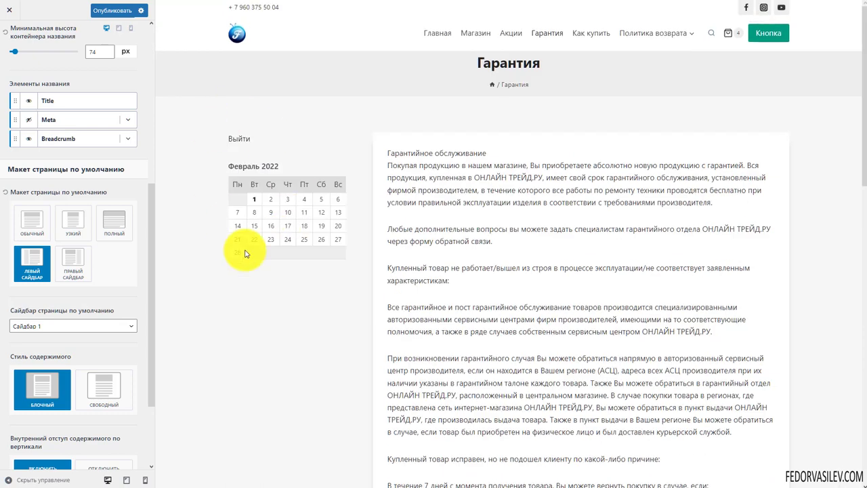
pyautogui.click(73, 262)
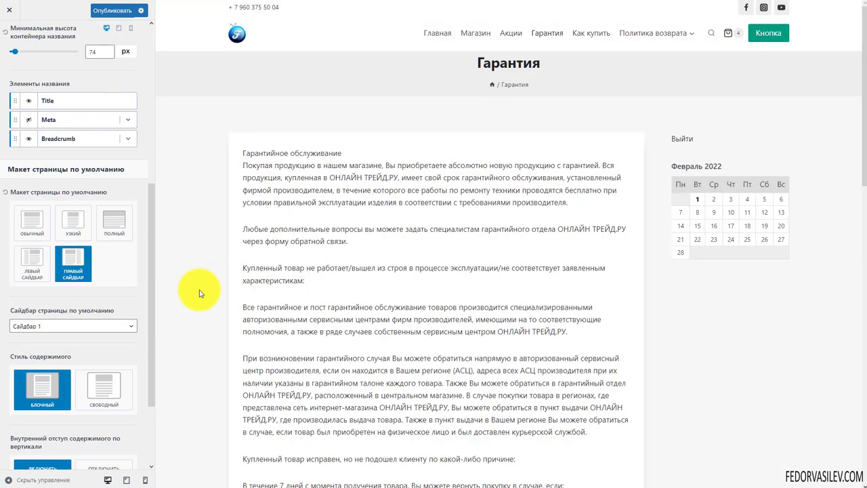
# Step: Check the right-sidebar layout on the Главная page and the whole Блог page, and return to Гарантия
pyautogui.click(434, 28)
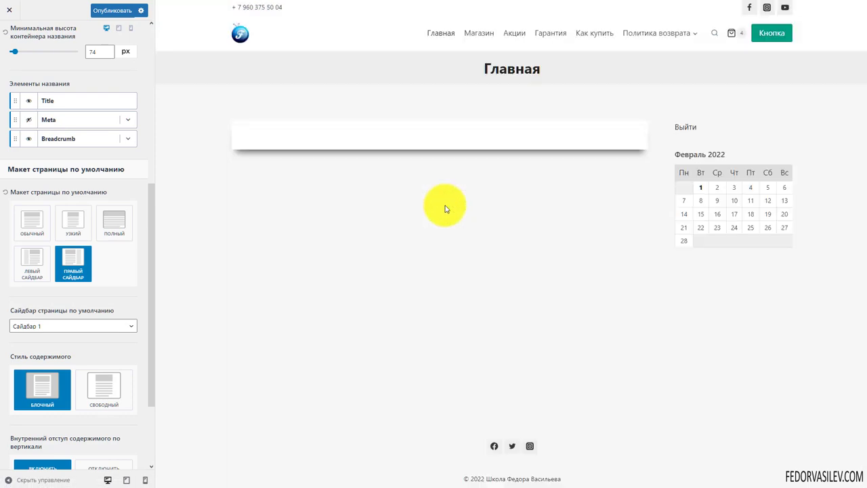
pyautogui.click(558, 33)
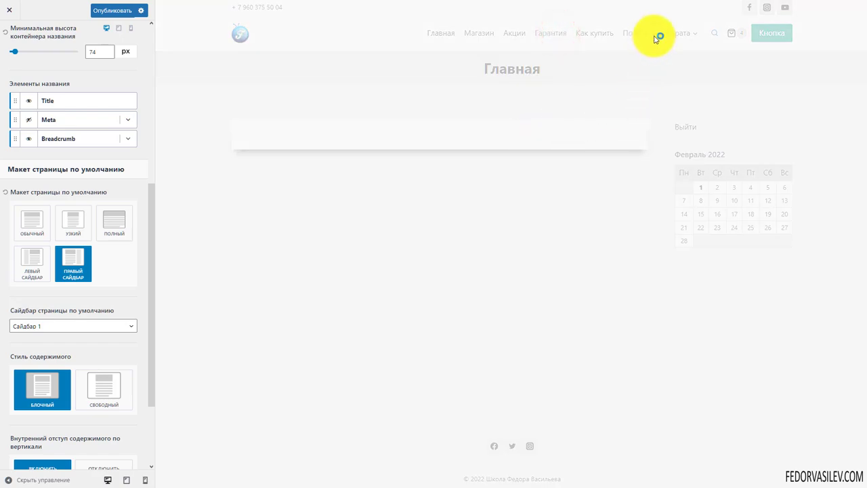
pyautogui.moveTo(648, 39)
pyautogui.click(639, 76)
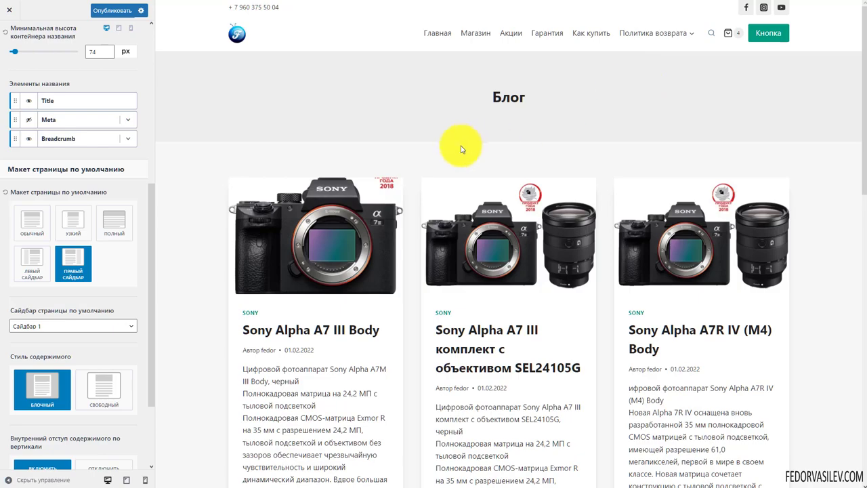
pyautogui.scroll(-10, 459, 145)
pyautogui.scroll(-5, 459, 170)
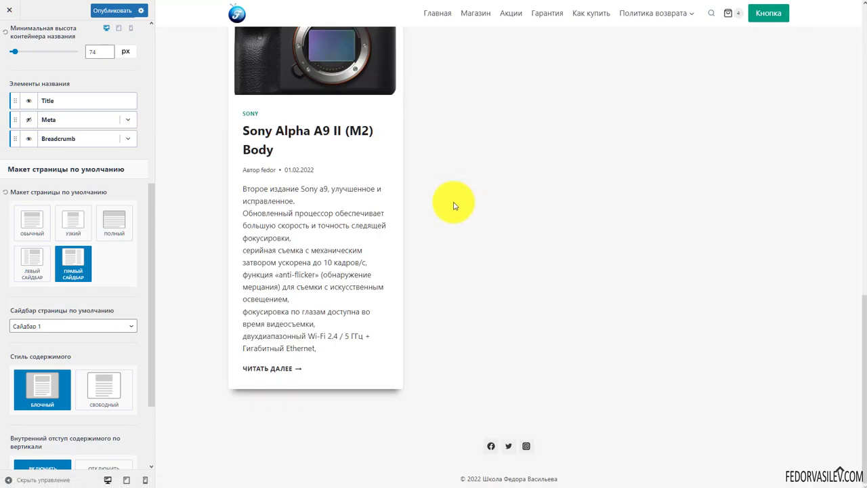
pyautogui.scroll(15, 468, 216)
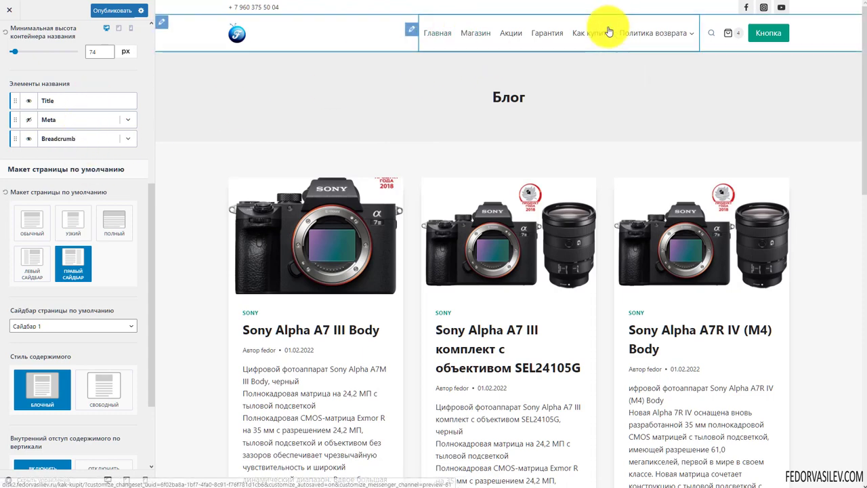
pyautogui.click(544, 36)
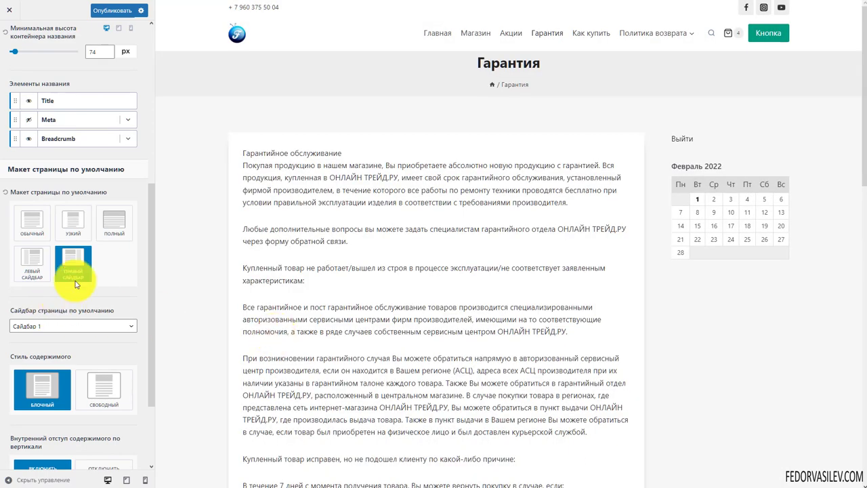
# Step: Choose Сайдбар 1 as the default page sidebar
pyautogui.scroll(-3, 75, 265)
pyautogui.click(56, 212)
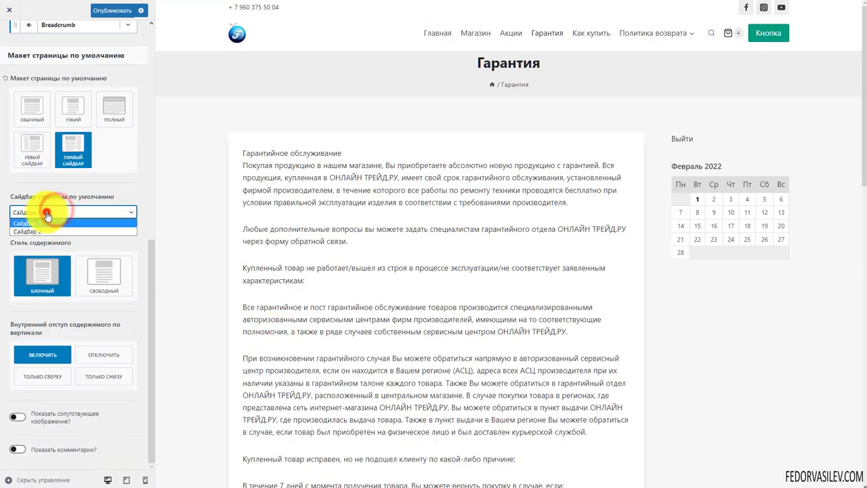
pyautogui.click(48, 222)
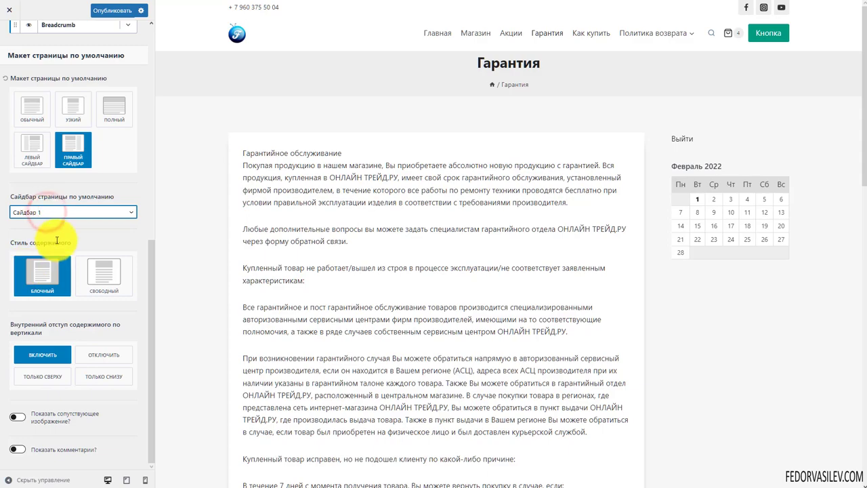
# Step: Try the Свободный content style and the other vertical padding options, returning to Блочный and Включить
pyautogui.click(104, 271)
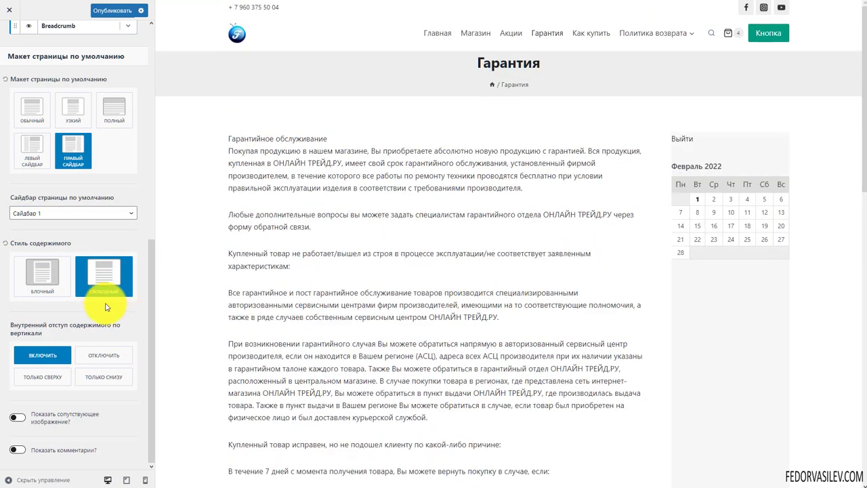
pyautogui.click(50, 281)
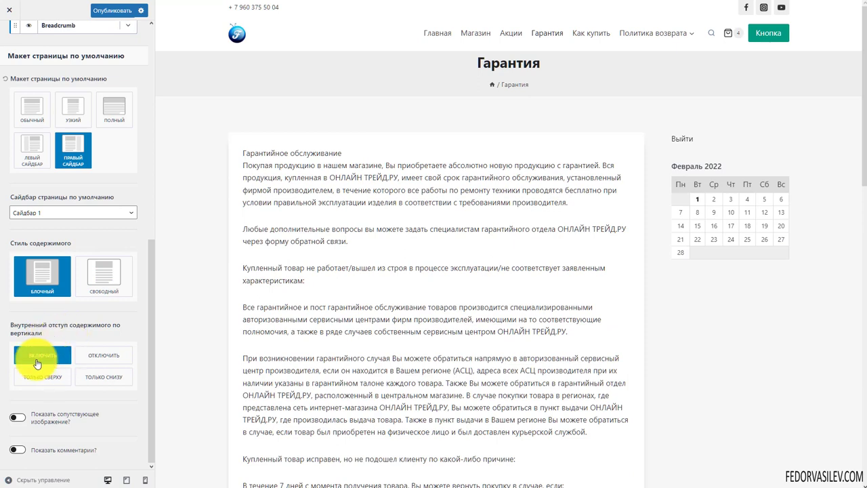
pyautogui.click(101, 355)
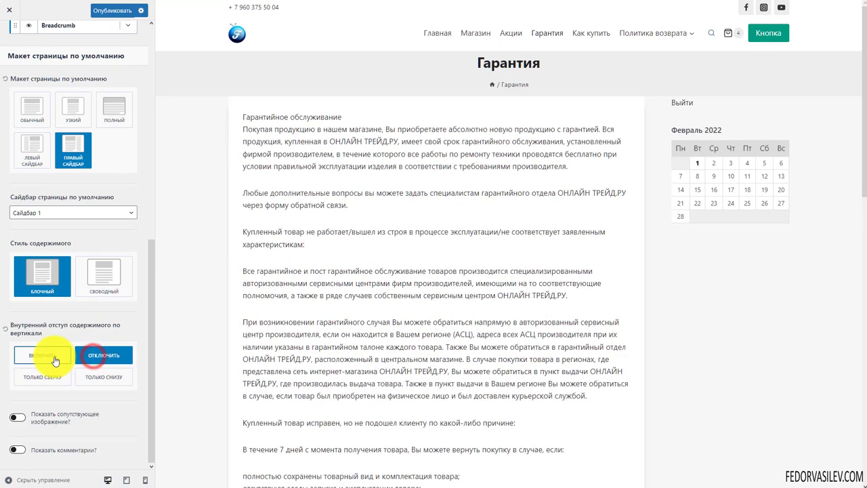
pyautogui.click(56, 360)
pyautogui.click(107, 357)
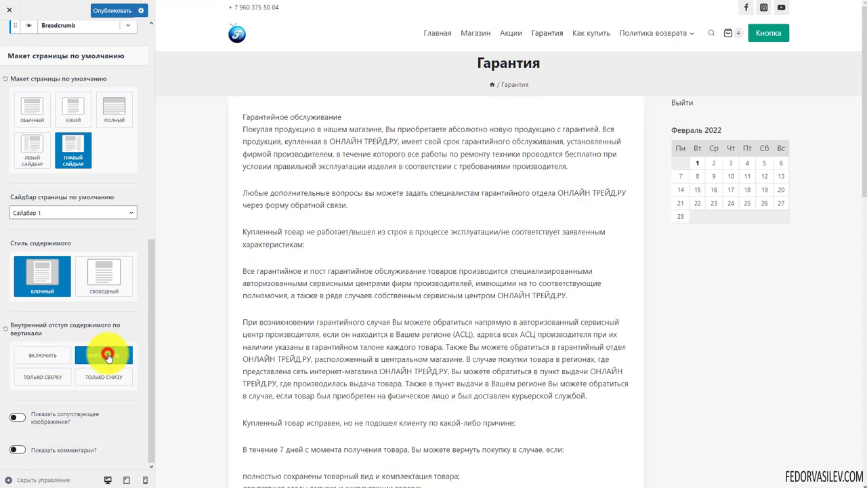
pyautogui.click(38, 377)
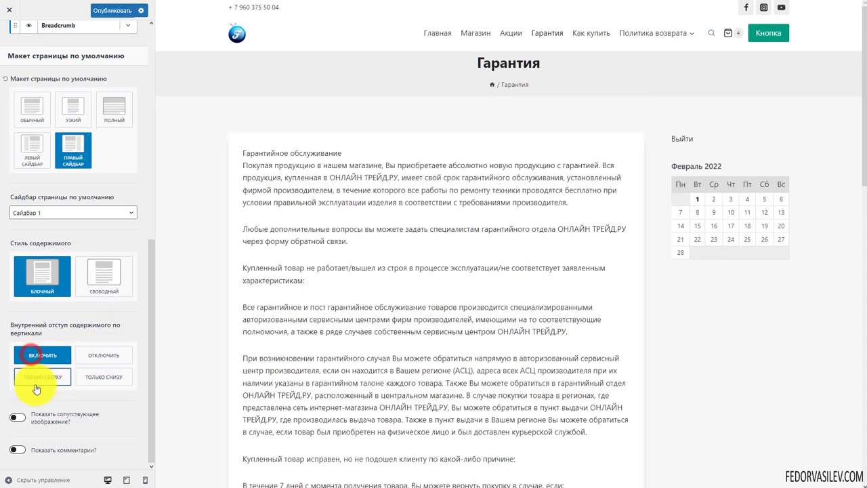
pyautogui.click(111, 377)
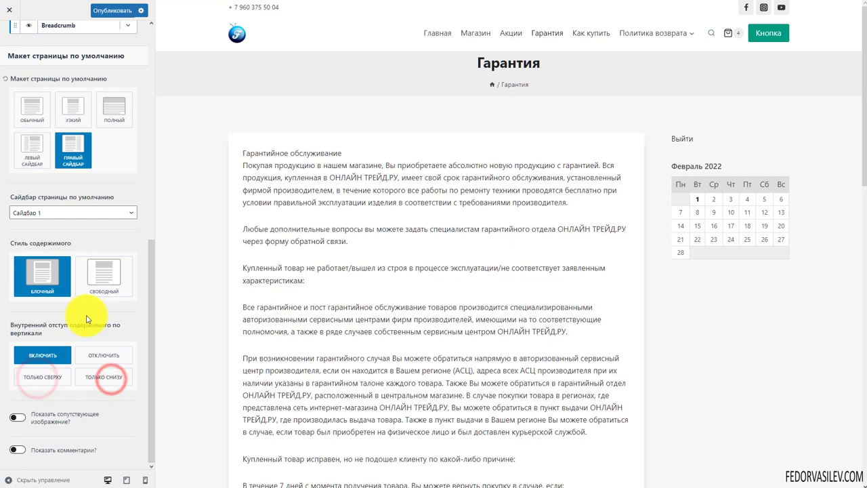
pyautogui.click(42, 355)
# Step: Try showing the featured image with its position set to Позади, check the Гарантия page, and switch it off again
pyautogui.click(18, 422)
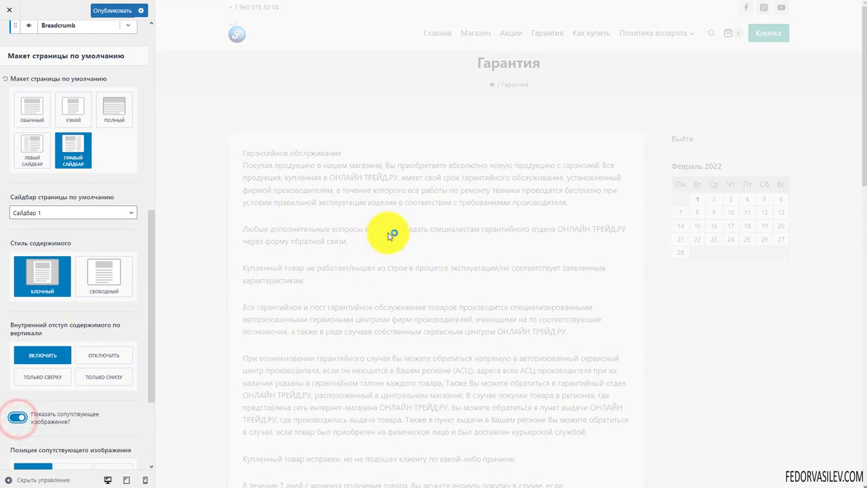
pyautogui.scroll(-10, 387, 234)
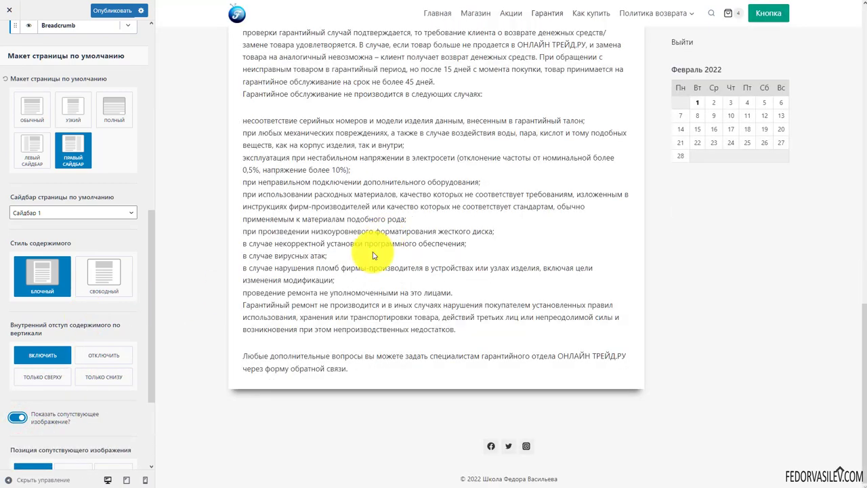
pyautogui.scroll(-3, 116, 441)
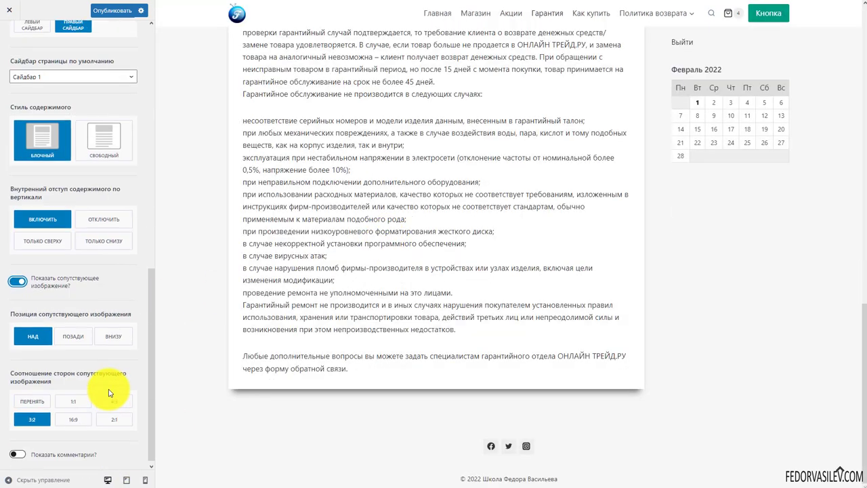
pyautogui.click(66, 332)
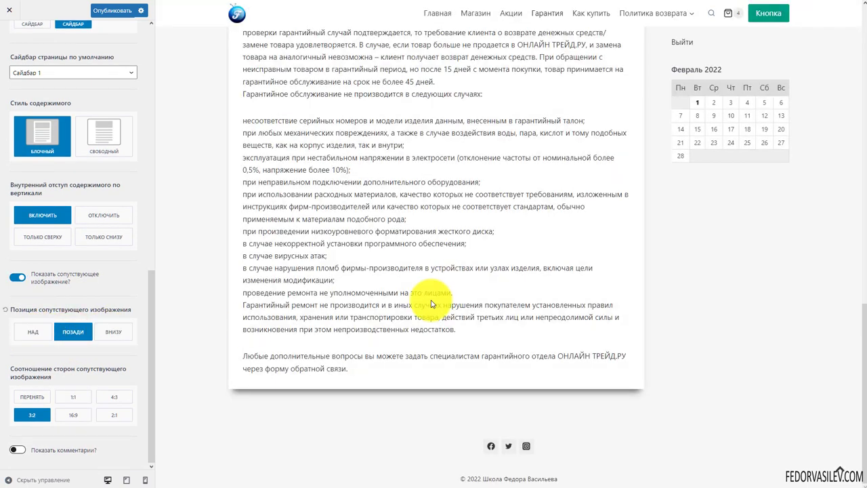
pyautogui.scroll(15, 378, 310)
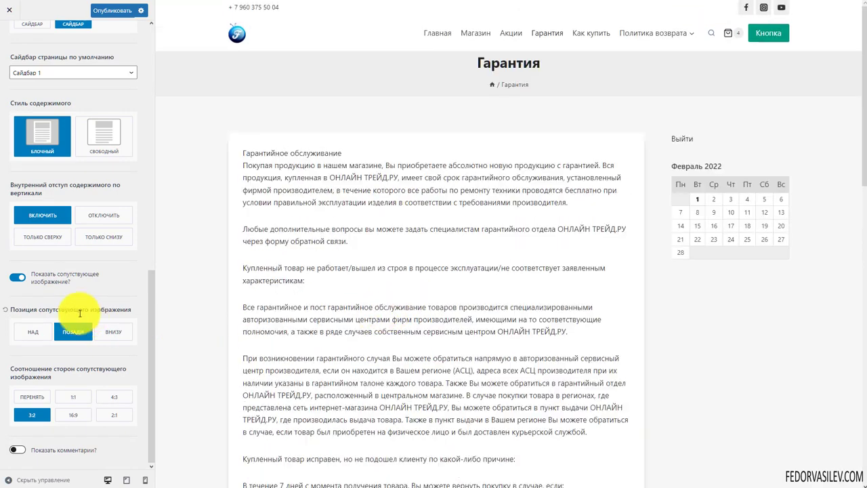
pyautogui.click(16, 277)
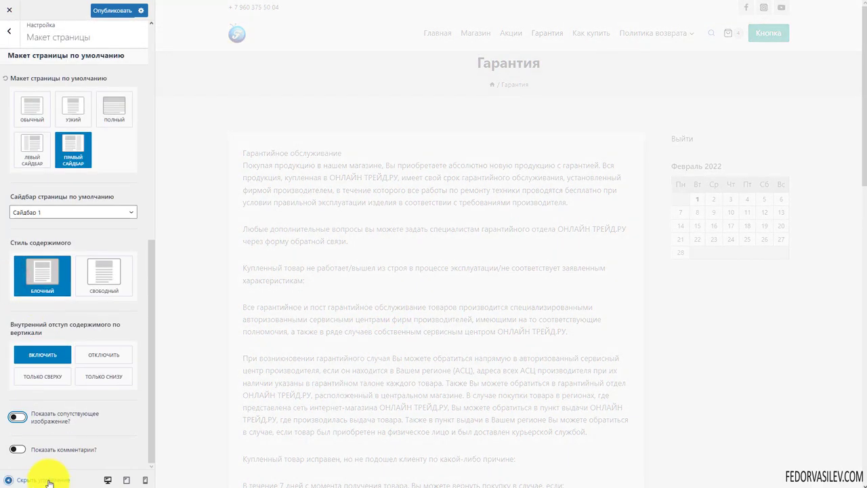
# Step: Turn on comments for pages, check the Гарантия page, and publish the changes
pyautogui.click(17, 449)
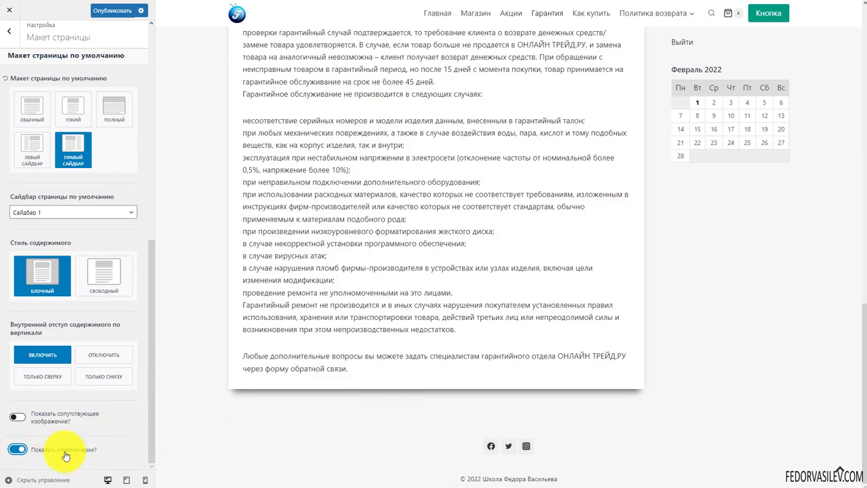
pyautogui.scroll(10, 515, 254)
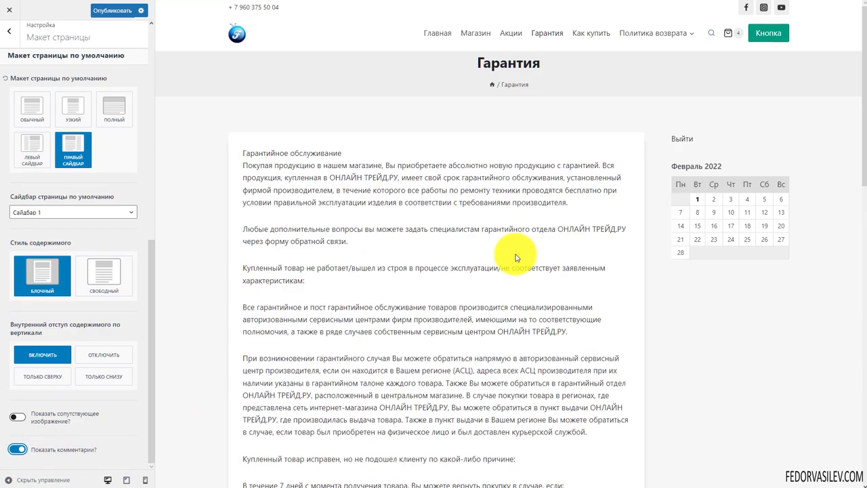
pyautogui.scroll(-10, 515, 258)
pyautogui.moveTo(151, 241); pyautogui.dragTo(150, 83)
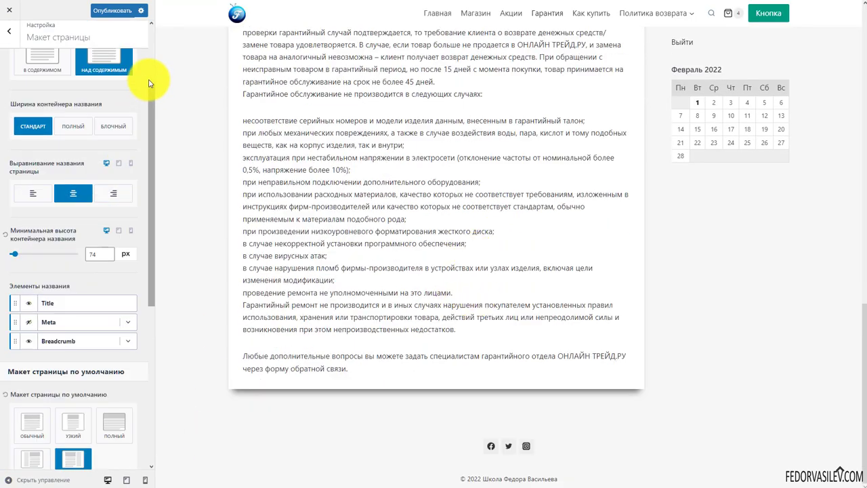
pyautogui.click(111, 10)
# Step: Review the design settings of the page layout for title fonts, colours, borders and backgrounds, and return to the main settings list
pyautogui.scroll(3, 74, 127)
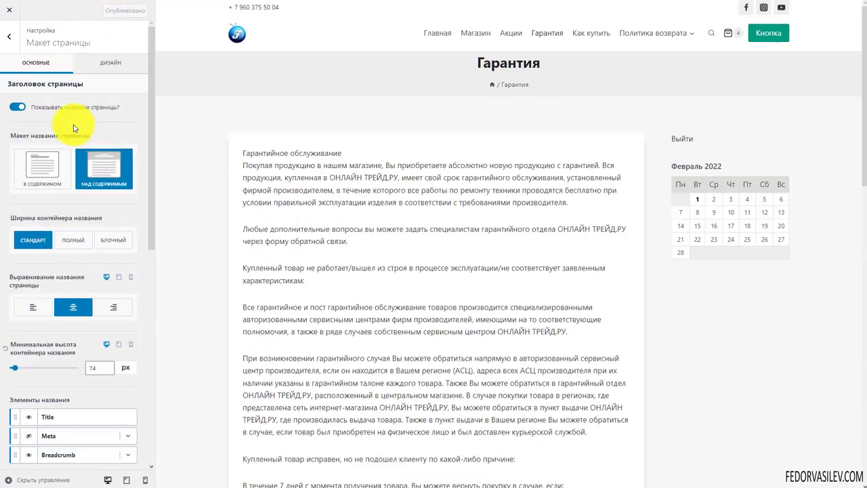
pyautogui.click(111, 61)
pyautogui.scroll(-3, 78, 152)
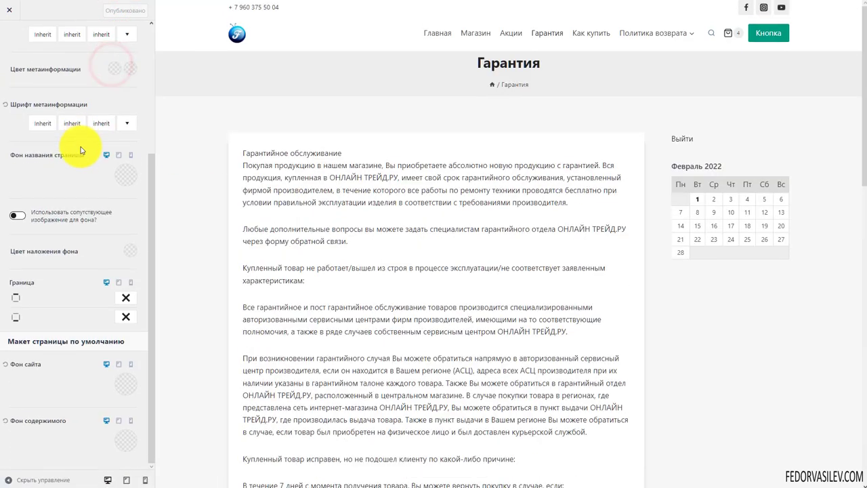
pyautogui.scroll(5, 80, 150)
pyautogui.press('Escape')
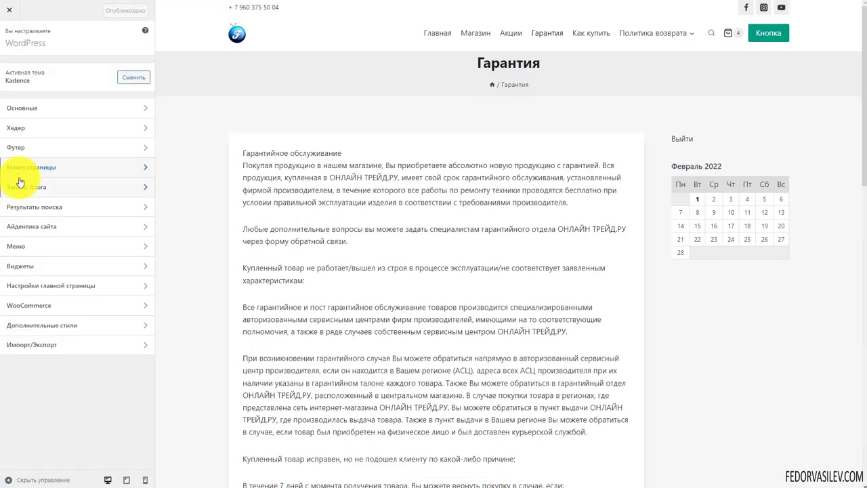
pyautogui.click(51, 176)
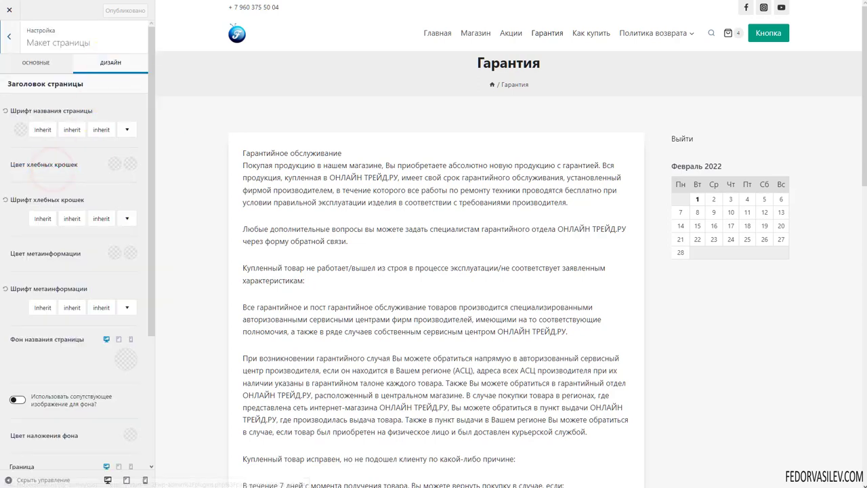
pyautogui.press('Escape')
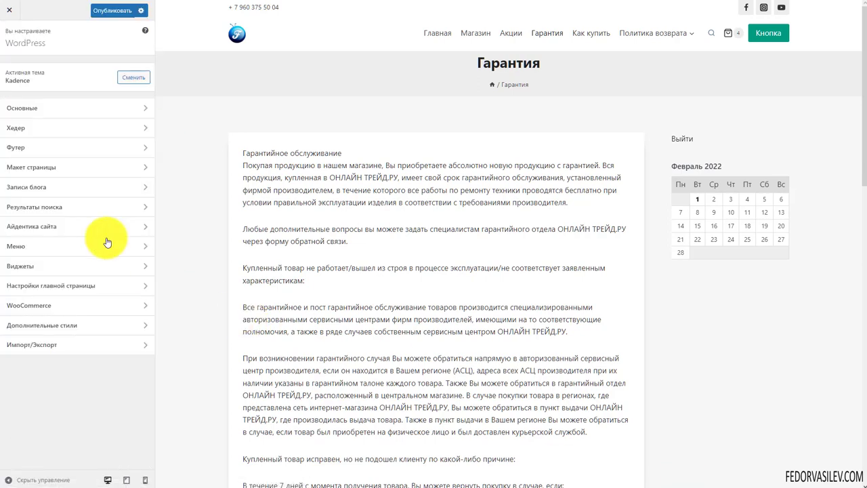
# Step: Preview the Sony Alpha A7 III Body post from the Блог page and open the single-post layout settings (Макет одиночной записи)
pyautogui.click(29, 190)
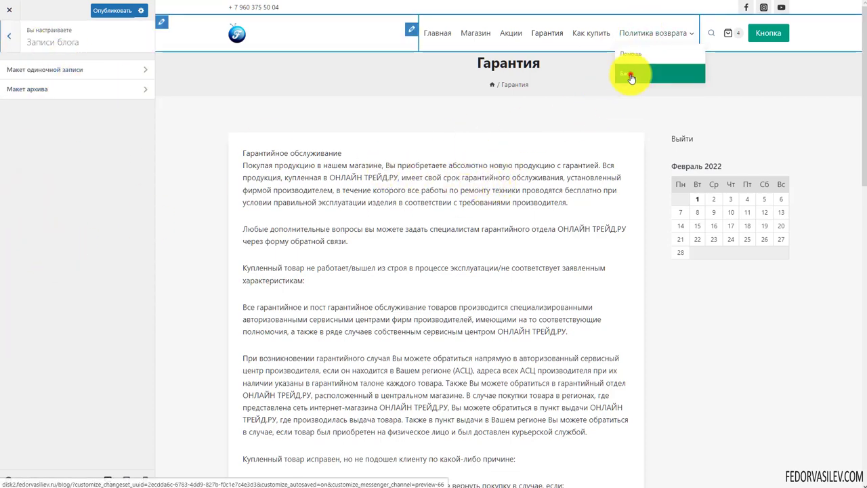
pyautogui.click(630, 74)
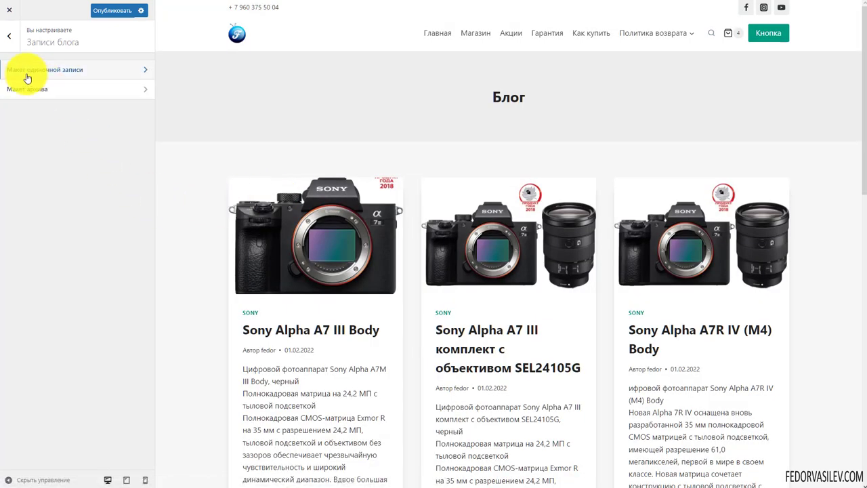
pyautogui.click(280, 233)
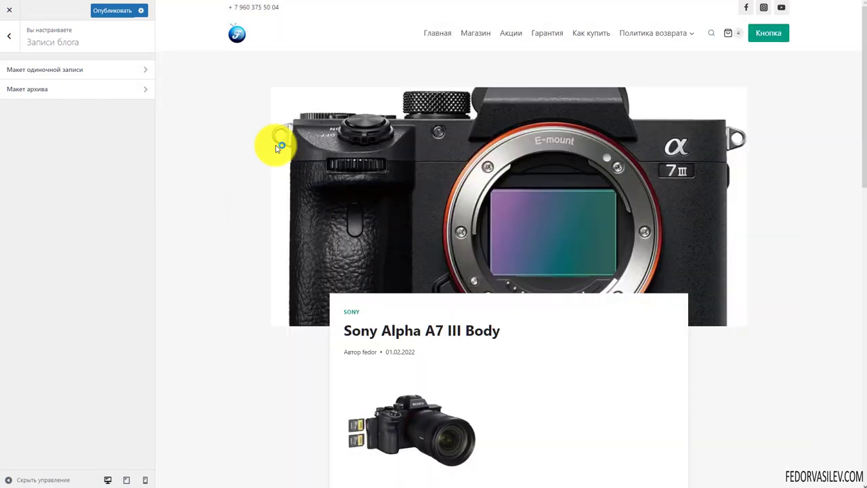
pyautogui.scroll(-5, 278, 148)
pyautogui.scroll(5, 277, 147)
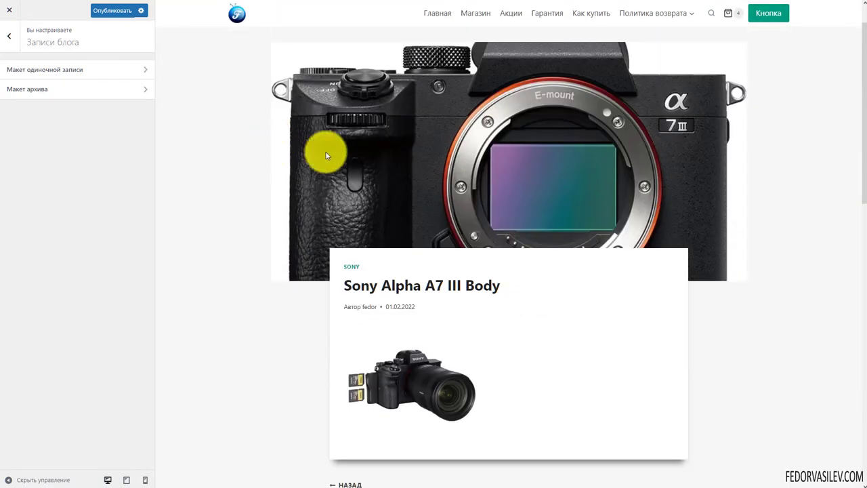
pyautogui.scroll(-3, 383, 176)
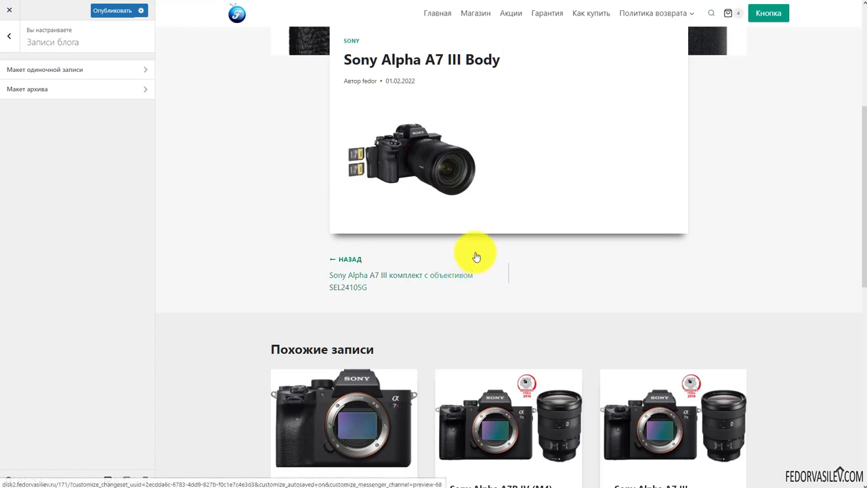
pyautogui.scroll(4, 474, 254)
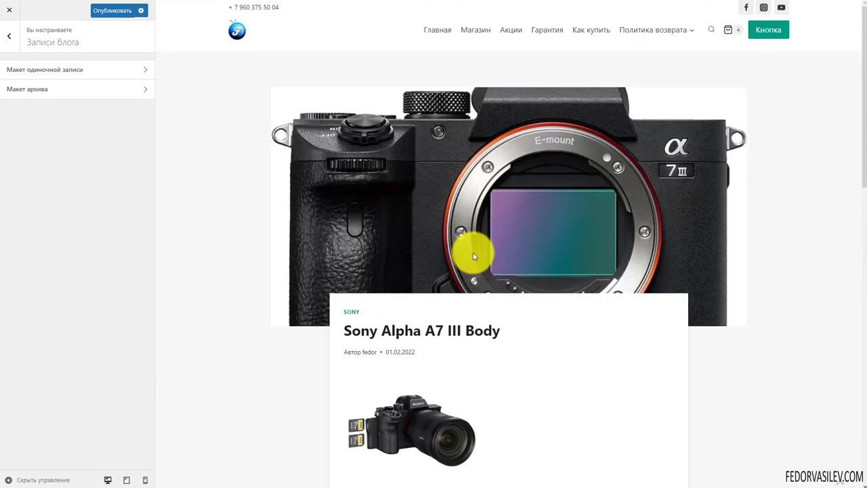
pyautogui.click(80, 73)
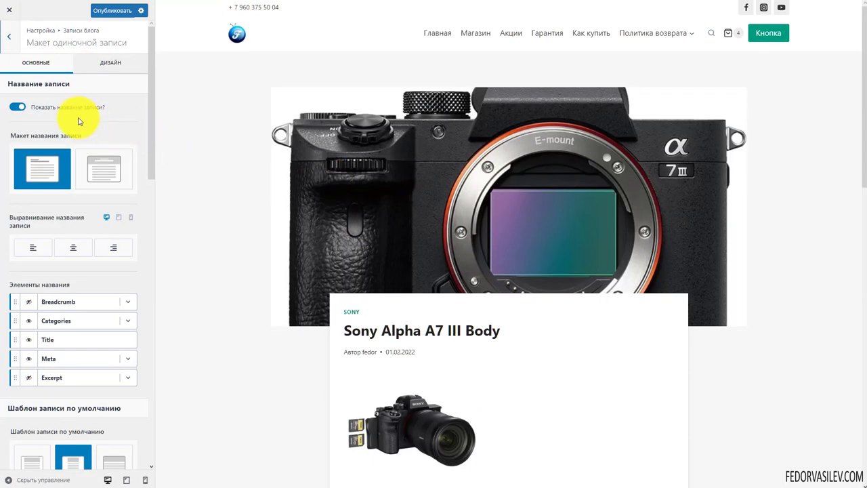
# Step: Try hiding the post title, check the post preview, and show the title again
pyautogui.click(17, 107)
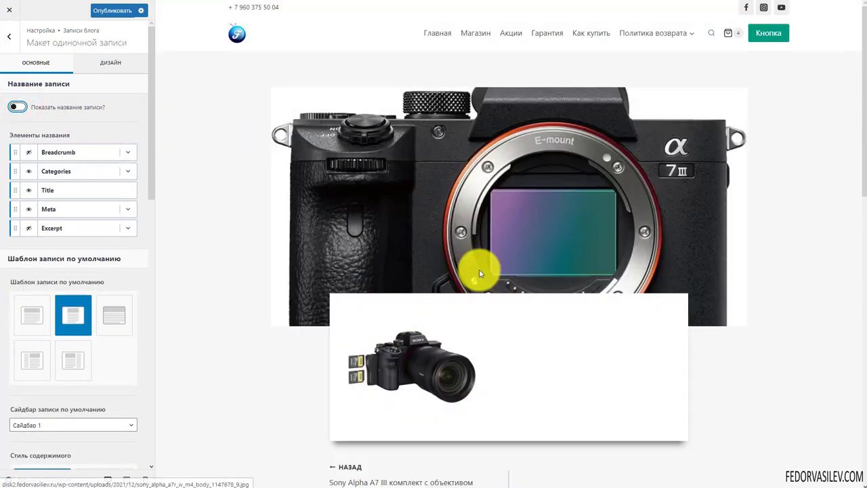
pyautogui.scroll(-5, 474, 274)
pyautogui.scroll(5, 468, 280)
pyautogui.click(19, 107)
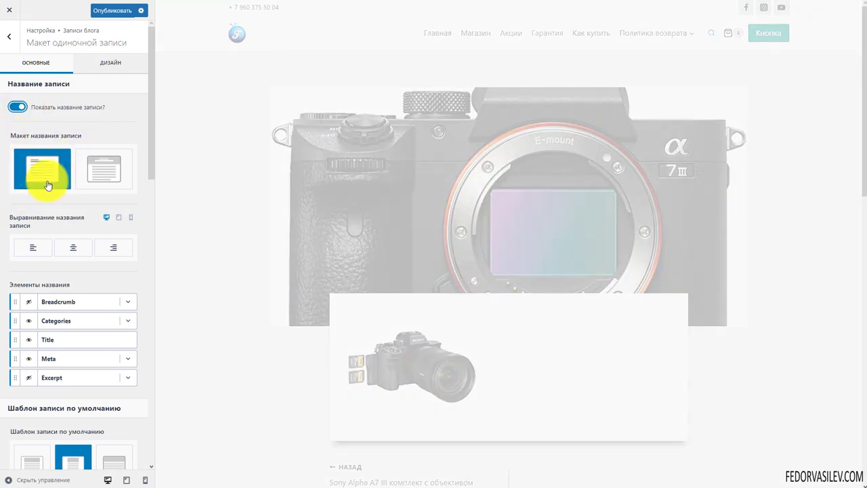
# Step: Try the post title layout above the content (Над содержимым) with the Блочный, Полный and Стандарт container widths
pyautogui.click(88, 168)
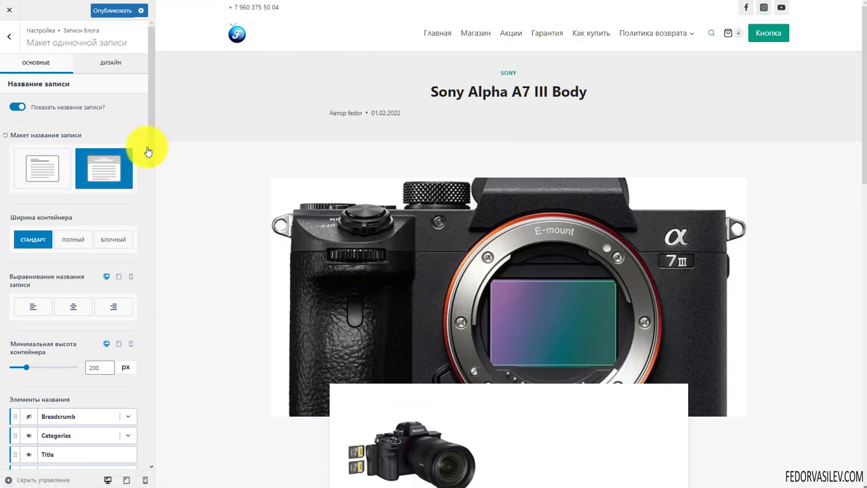
pyautogui.click(58, 185)
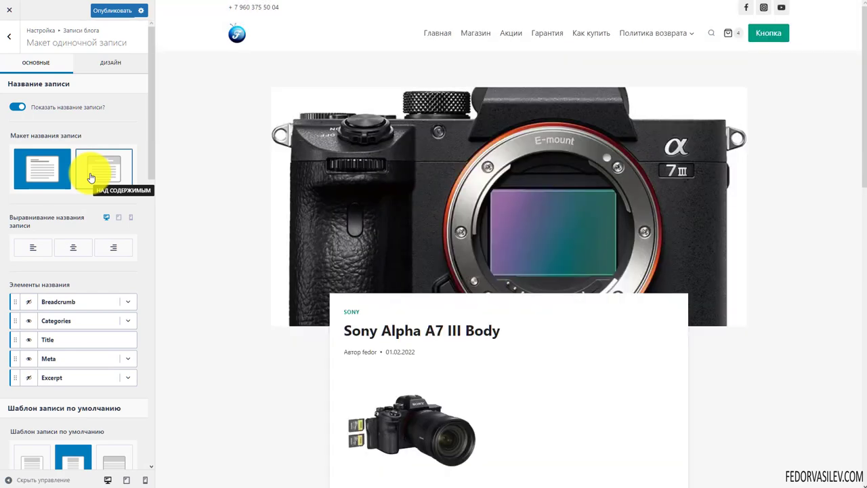
pyautogui.click(92, 177)
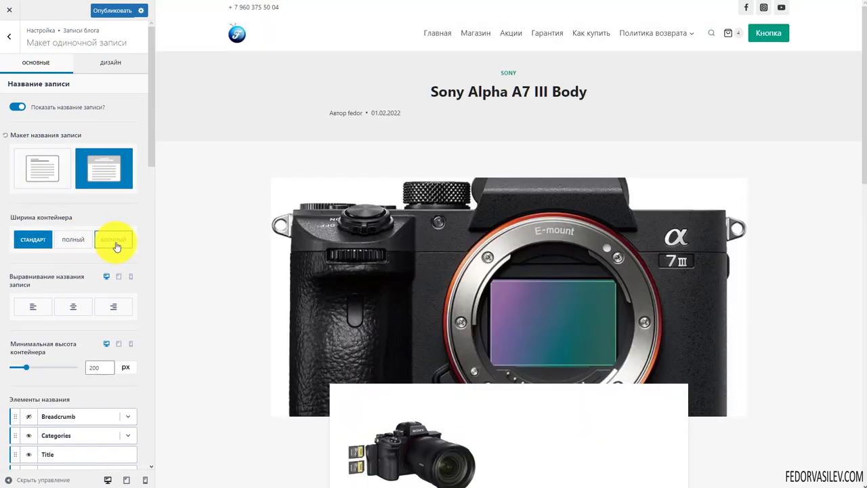
pyautogui.click(113, 240)
pyautogui.click(76, 246)
pyautogui.click(27, 243)
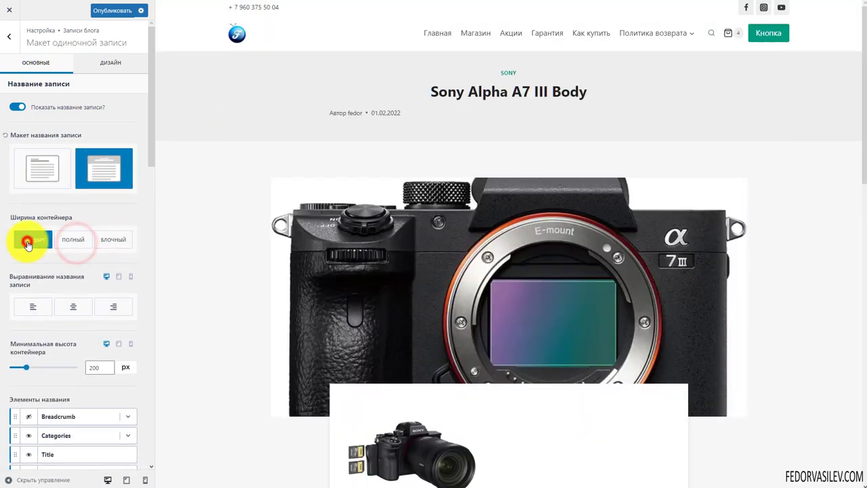
# Step: Place the post title within the content, centre-align it, and check it in the post preview
pyautogui.click(42, 170)
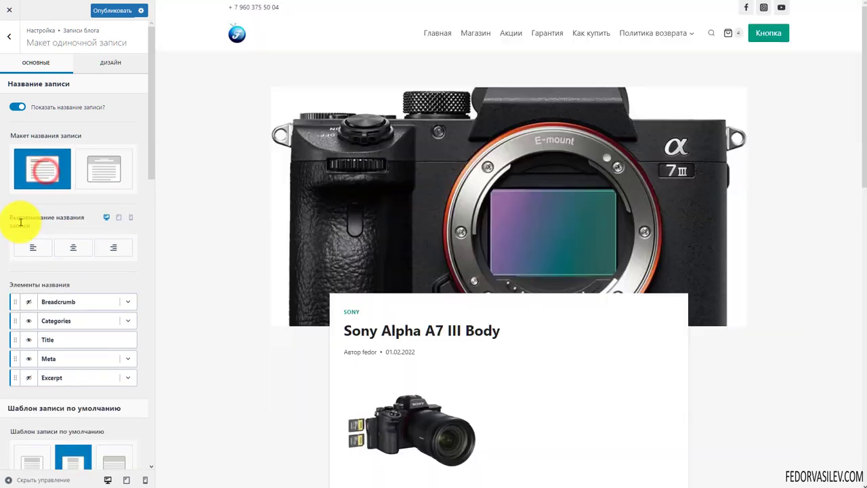
pyautogui.click(72, 247)
pyautogui.scroll(-3, 427, 305)
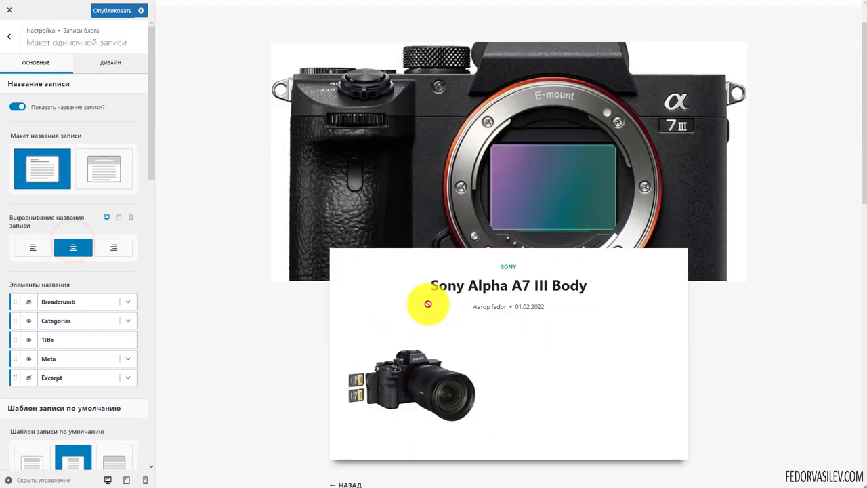
# Step: Try right alignment for the post title, restore centre alignment, and check the title, category and meta lines in the preview
pyautogui.moveTo(596, 150); pyautogui.dragTo(426, 150)
pyautogui.scroll(3, 417, 176)
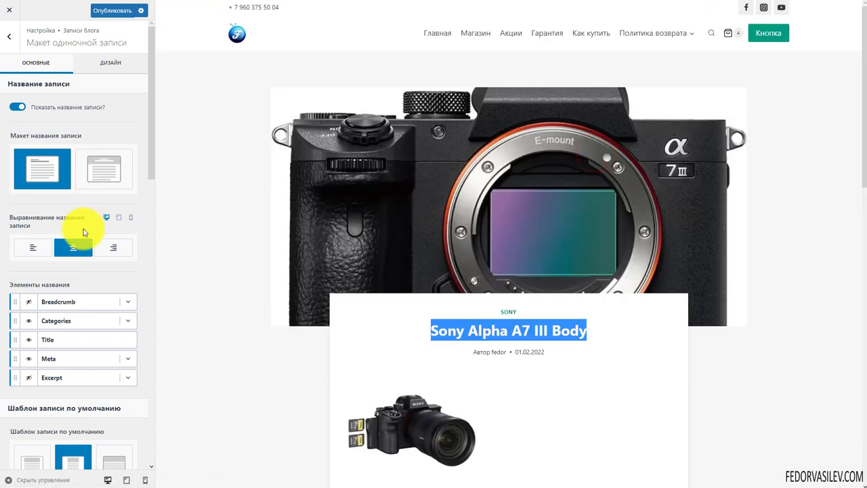
pyautogui.click(110, 250)
pyautogui.click(73, 248)
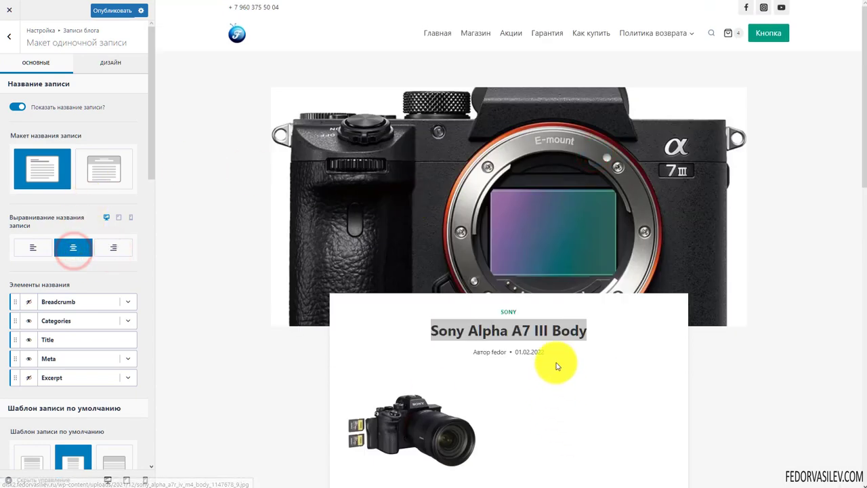
pyautogui.moveTo(558, 354); pyautogui.dragTo(471, 350)
pyautogui.click(380, 340)
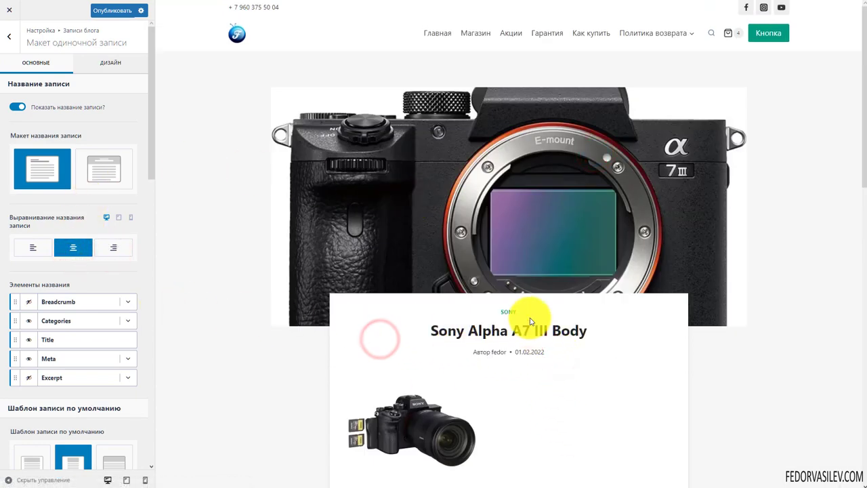
pyautogui.moveTo(532, 313); pyautogui.dragTo(298, 330)
pyautogui.click(298, 330)
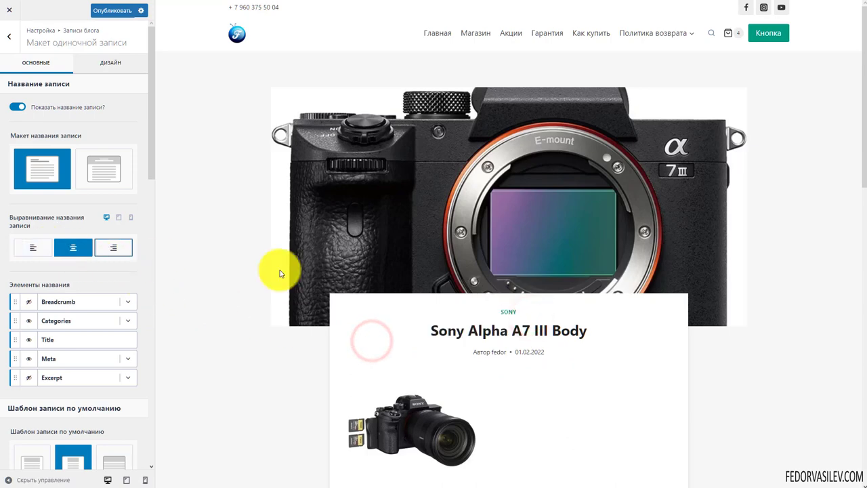
# Step: Show the Breadcrumb element in the post's title area and check it in the preview
pyautogui.scroll(-2, 280, 272)
pyautogui.scroll(-2, 133, 253)
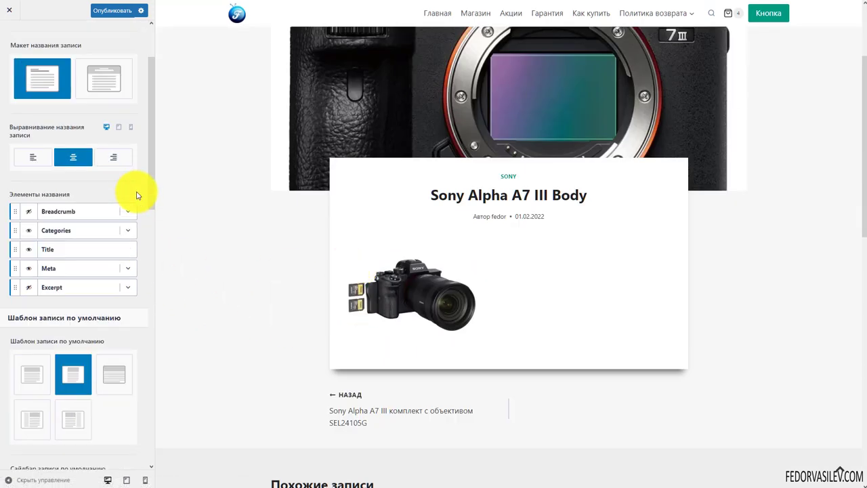
pyautogui.scroll(-1, 136, 196)
pyautogui.click(31, 167)
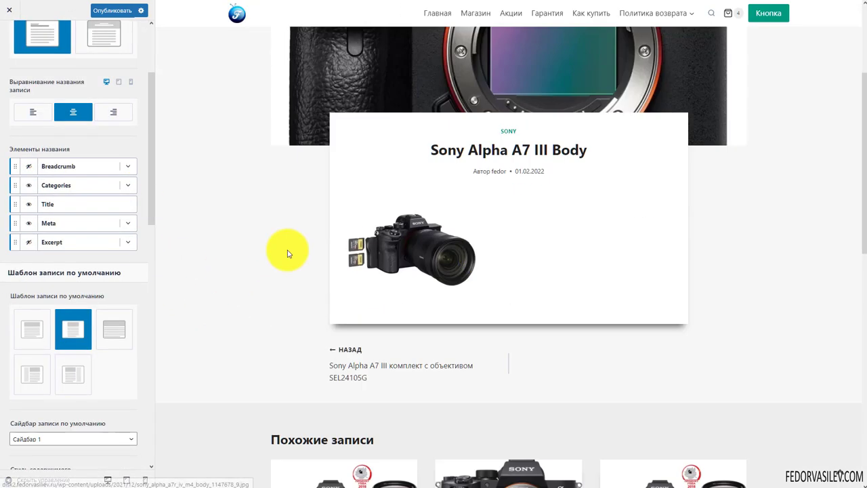
pyautogui.click(29, 170)
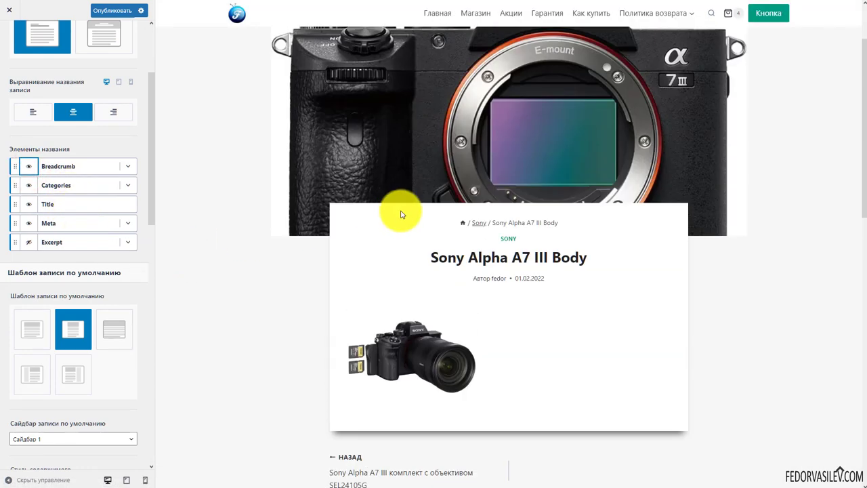
pyautogui.click(529, 238)
pyautogui.moveTo(498, 236); pyautogui.dragTo(458, 219)
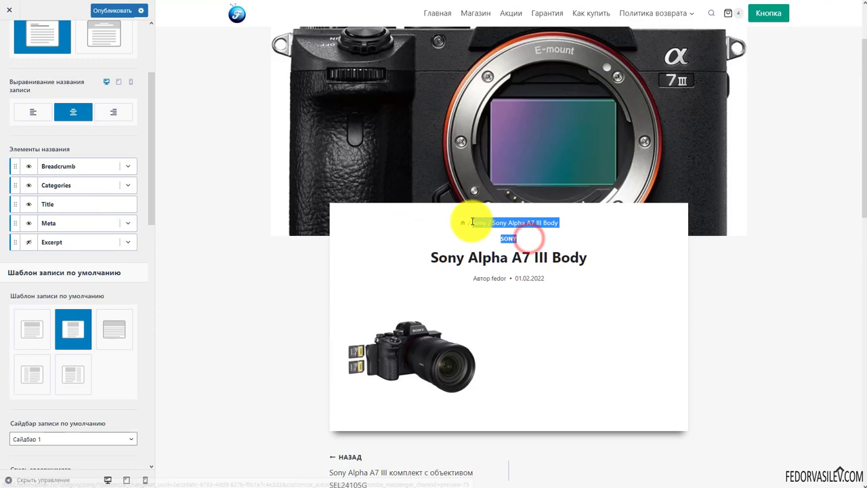
pyautogui.click(416, 229)
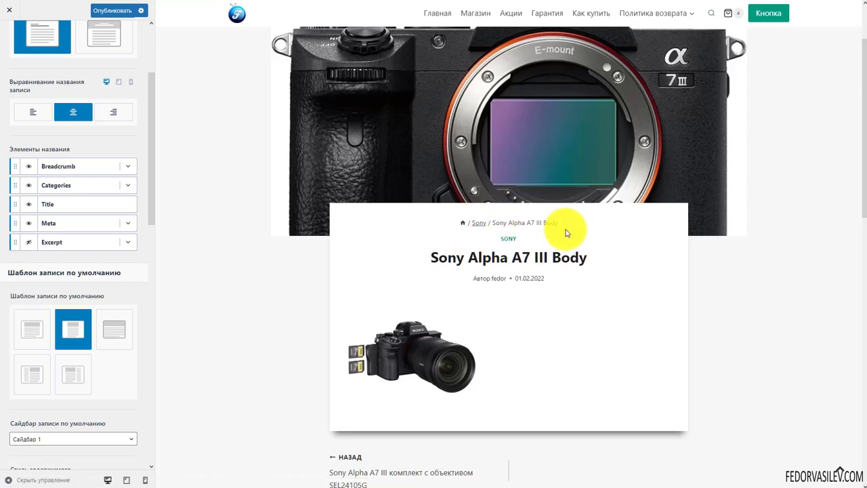
pyautogui.moveTo(585, 228); pyautogui.dragTo(421, 239)
pyautogui.click(421, 239)
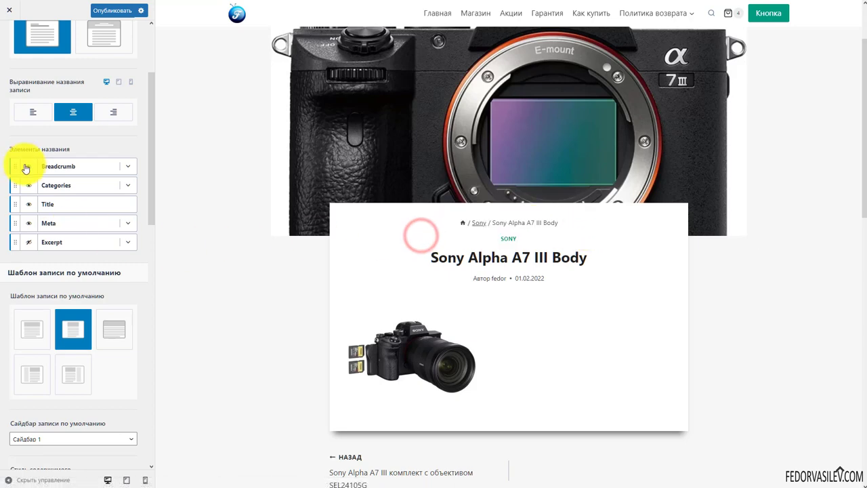
# Step: Look through the options of the Categories and Meta title elements
pyautogui.click(131, 189)
pyautogui.click(131, 189)
pyautogui.click(128, 224)
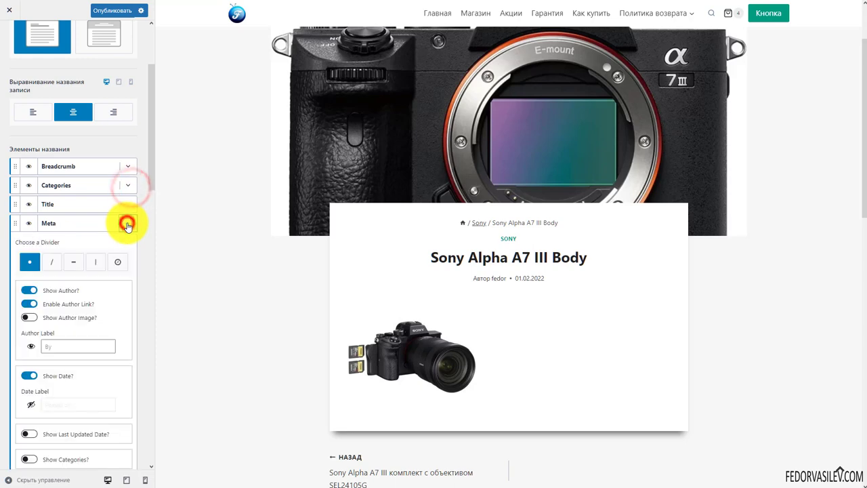
pyautogui.click(128, 223)
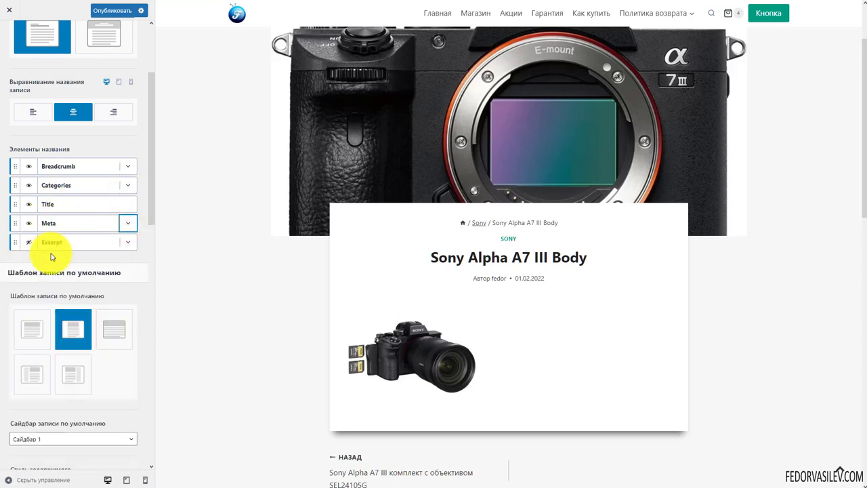
# Step: Show the Excerpt element in the post's title area and check its text in the preview
pyautogui.click(29, 244)
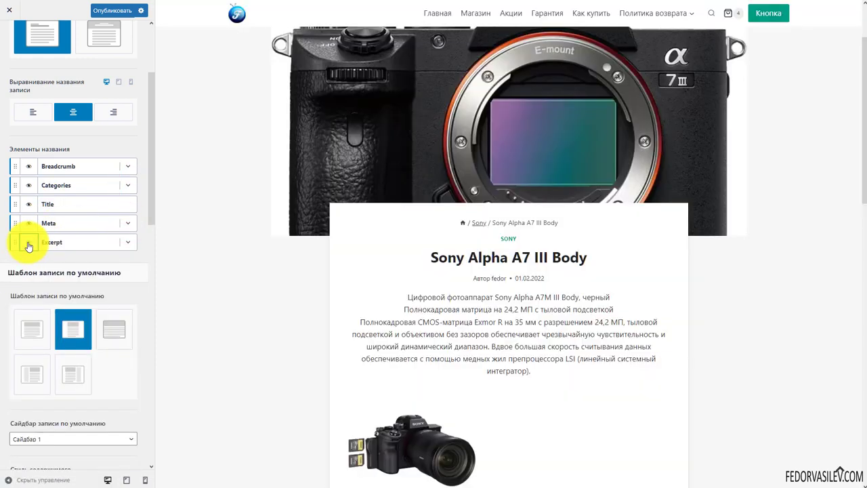
pyautogui.click(127, 243)
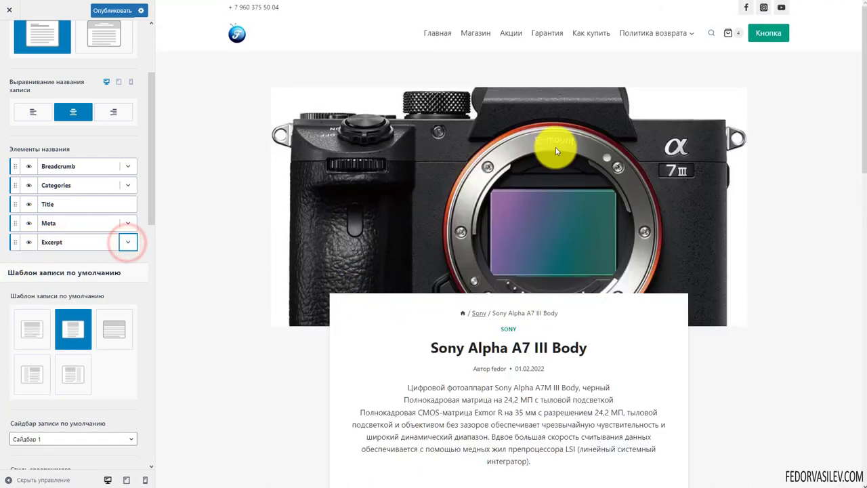
pyautogui.scroll(-5, 542, 169)
pyautogui.moveTo(550, 181); pyautogui.dragTo(478, 142)
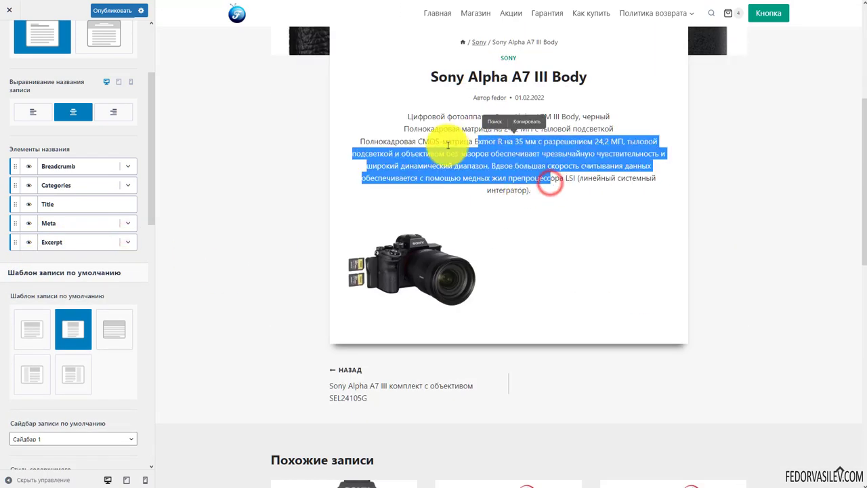
pyautogui.scroll(2, 478, 145)
pyautogui.scroll(-3, 82, 173)
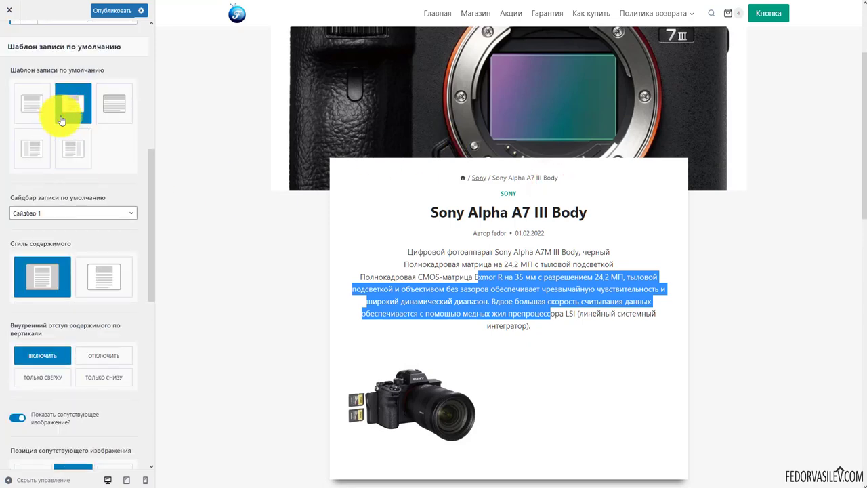
pyautogui.click(244, 263)
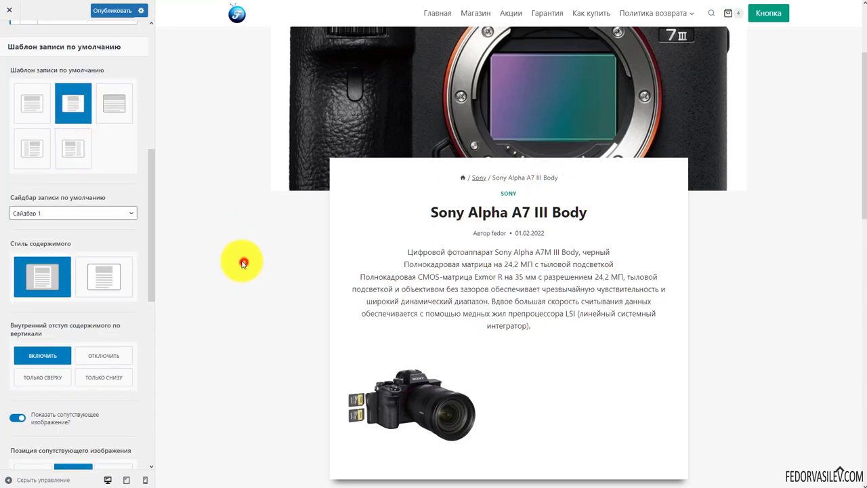
# Step: Try the normal, full-width, right-sidebar and left-sidebar default post templates, and restore the narrow template
pyautogui.click(32, 103)
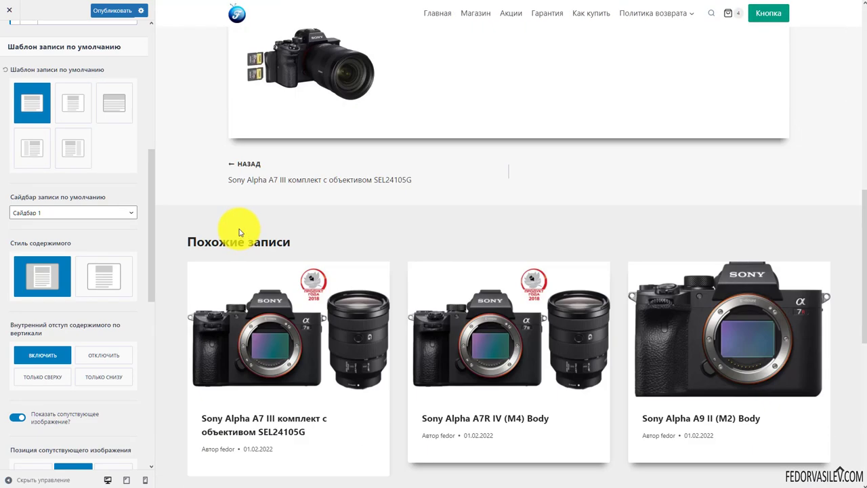
pyautogui.click(107, 114)
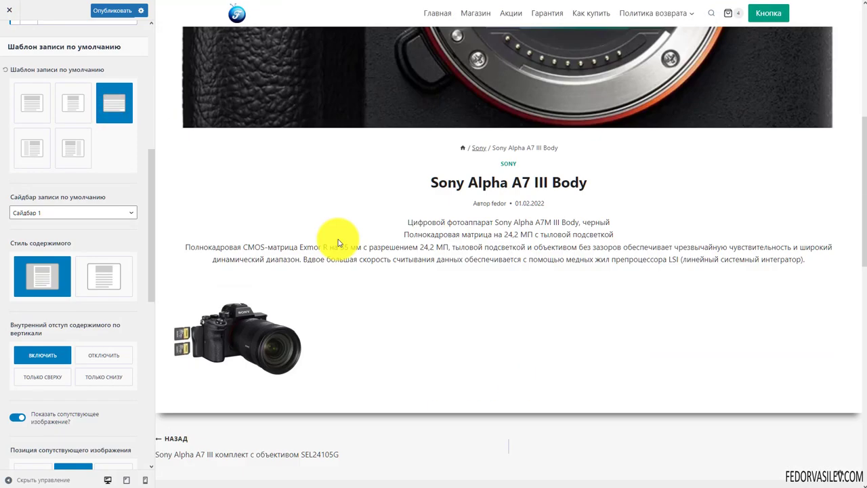
pyautogui.scroll(-6, 338, 239)
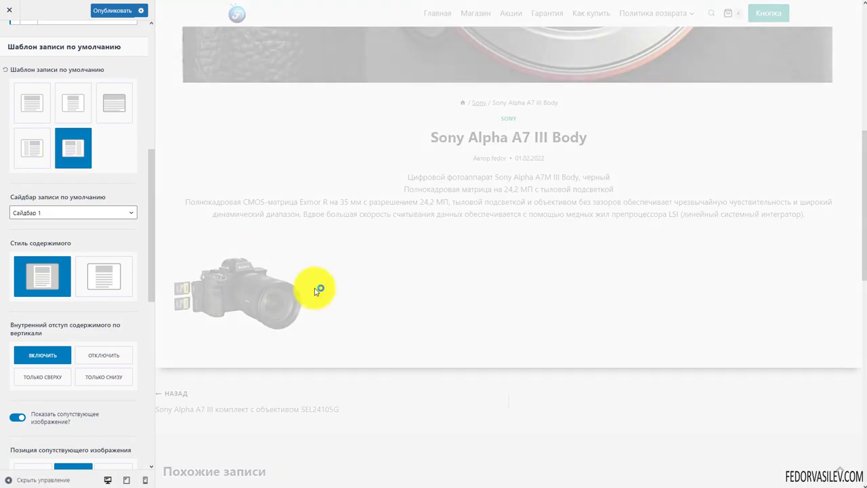
pyautogui.scroll(5, 319, 288)
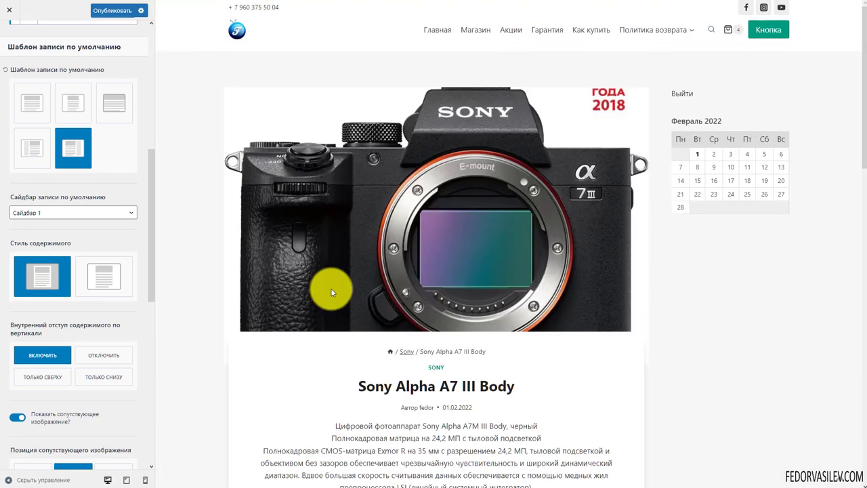
pyautogui.click(30, 147)
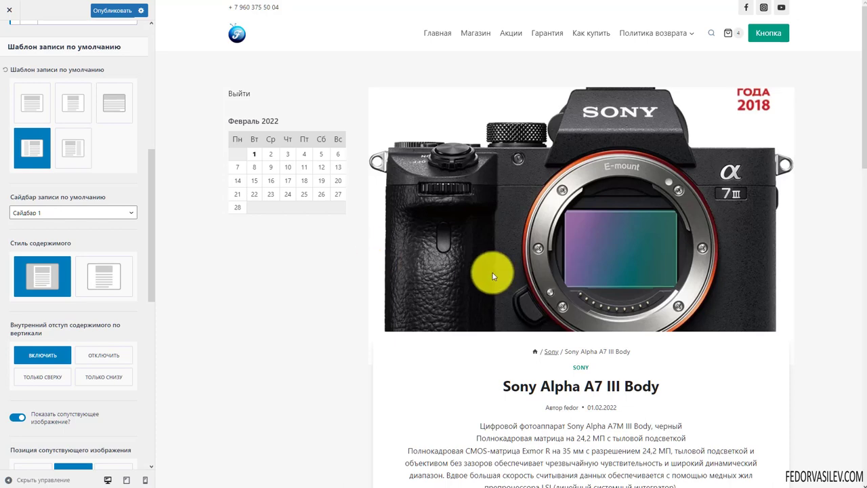
pyautogui.click(26, 108)
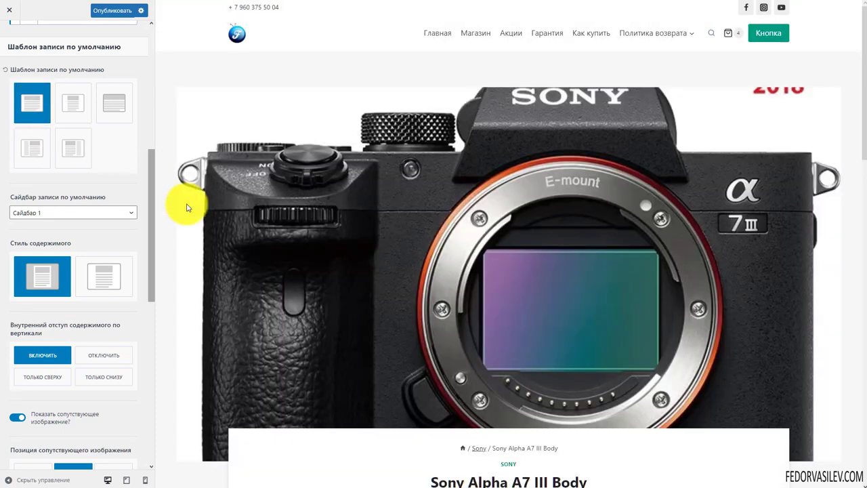
pyautogui.scroll(-5, 238, 171)
pyautogui.scroll(4, 188, 156)
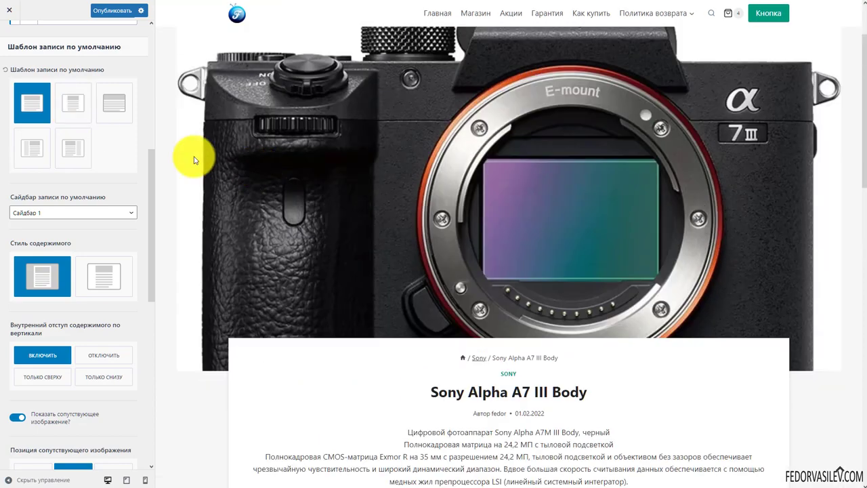
pyautogui.click(84, 110)
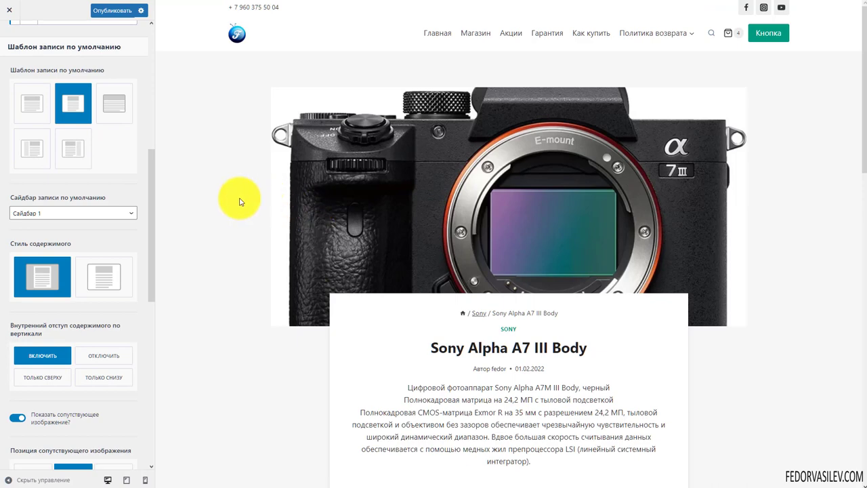
pyautogui.scroll(-2, 407, 224)
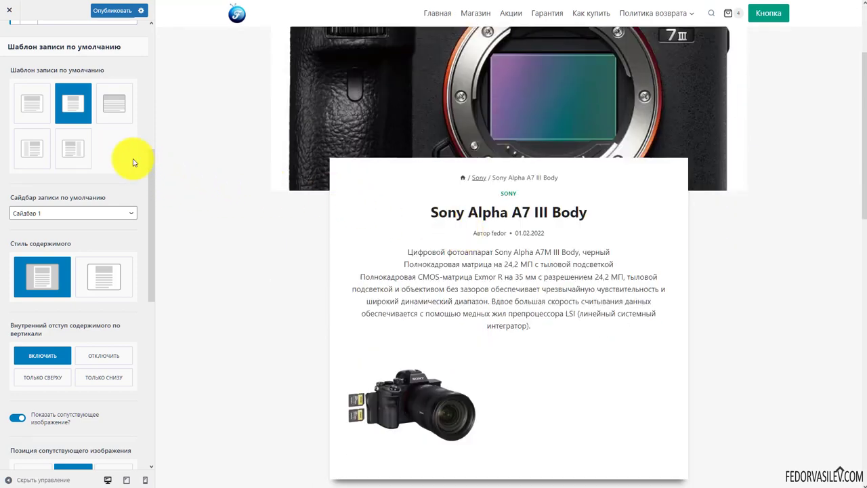
# Step: Check which sidebars are available as the default post sidebar, leaving Сайдбар 1 selected
pyautogui.scroll(2, 351, 213)
pyautogui.scroll(-2, 12, 122)
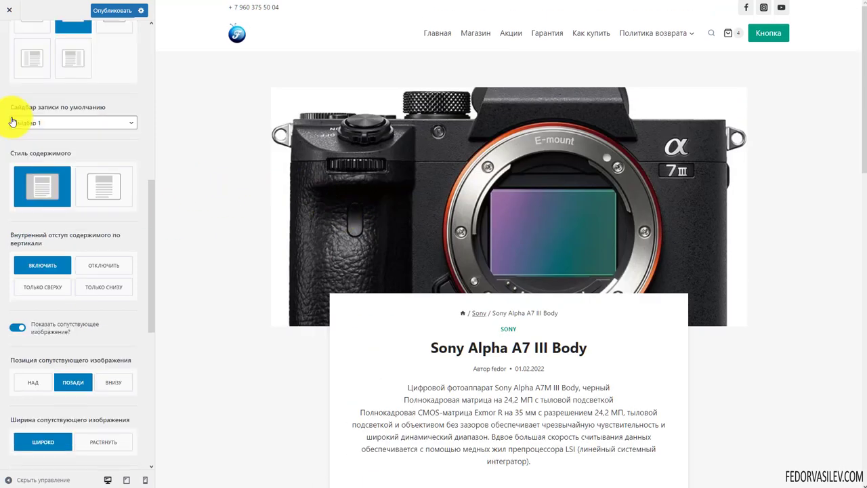
pyautogui.click(35, 122)
pyautogui.click(34, 126)
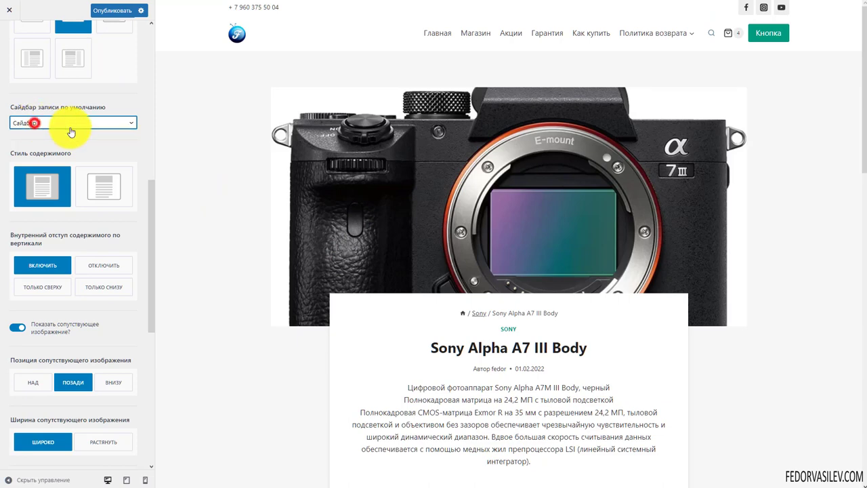
pyautogui.scroll(3, 143, 140)
pyautogui.scroll(-6, 296, 161)
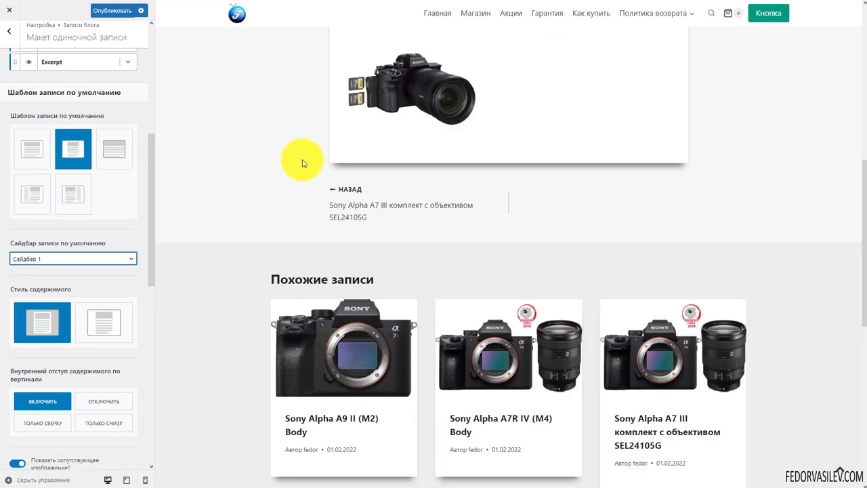
pyautogui.scroll(4, 296, 160)
pyautogui.click(45, 257)
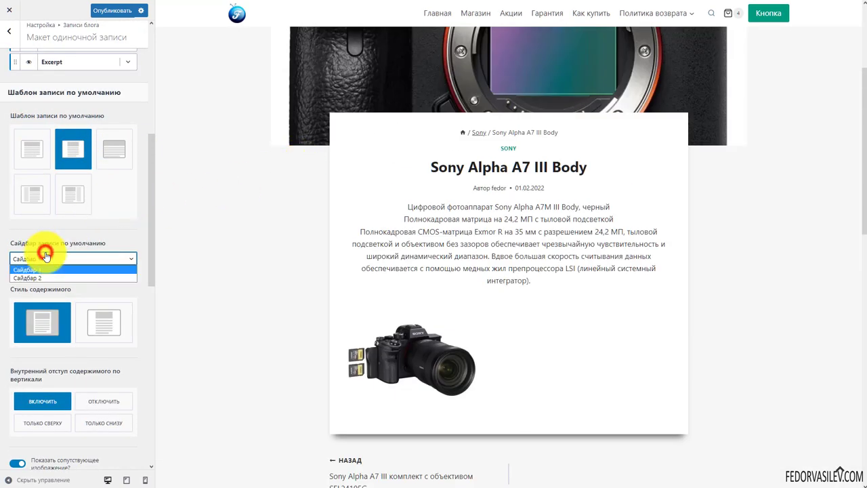
pyautogui.click(78, 230)
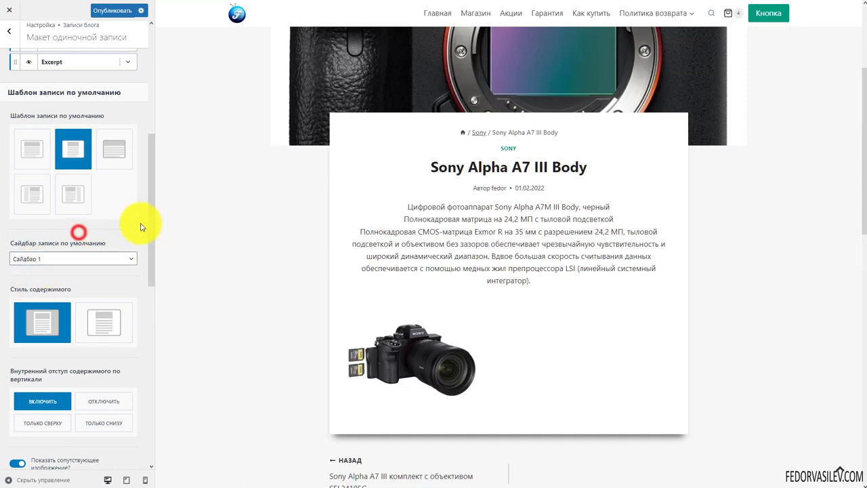
# Step: Try the unboxed content style, check the post preview, and restore the boxed style
pyautogui.click(109, 324)
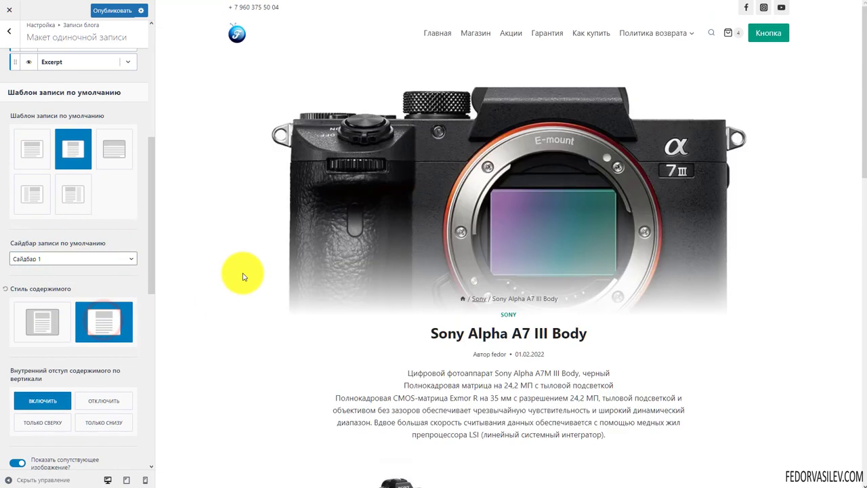
pyautogui.scroll(-5, 238, 271)
pyautogui.scroll(8, 238, 271)
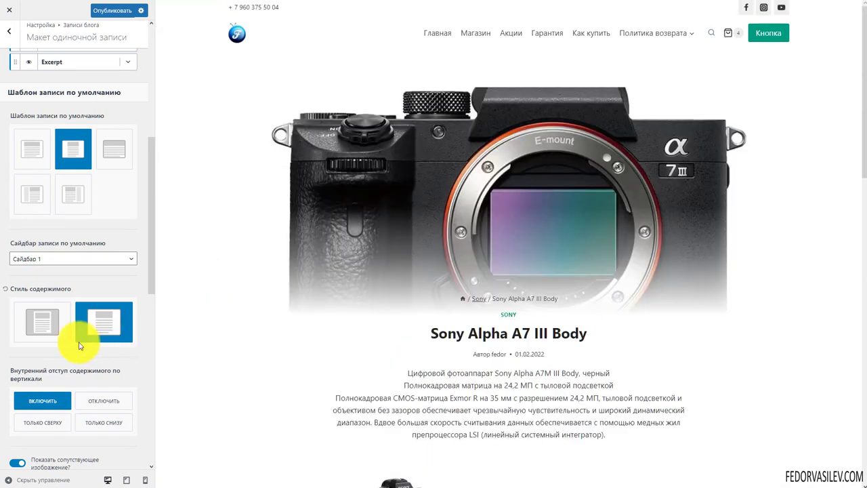
pyautogui.click(49, 319)
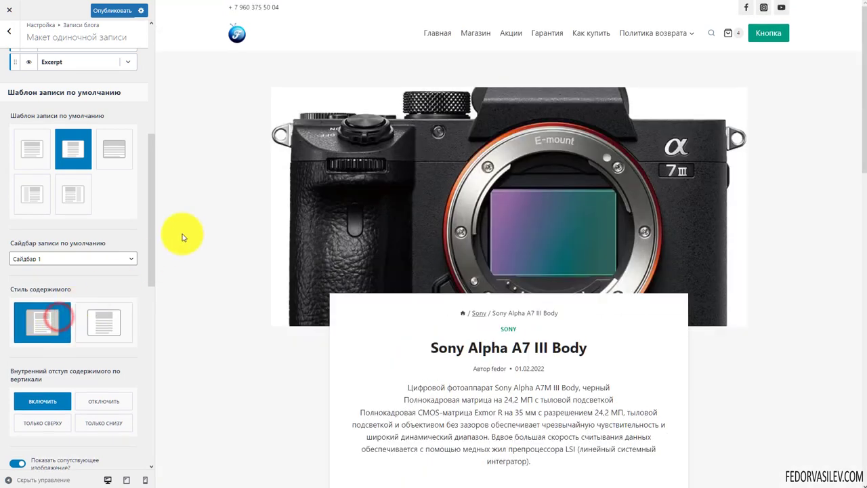
pyautogui.scroll(-3, 79, 253)
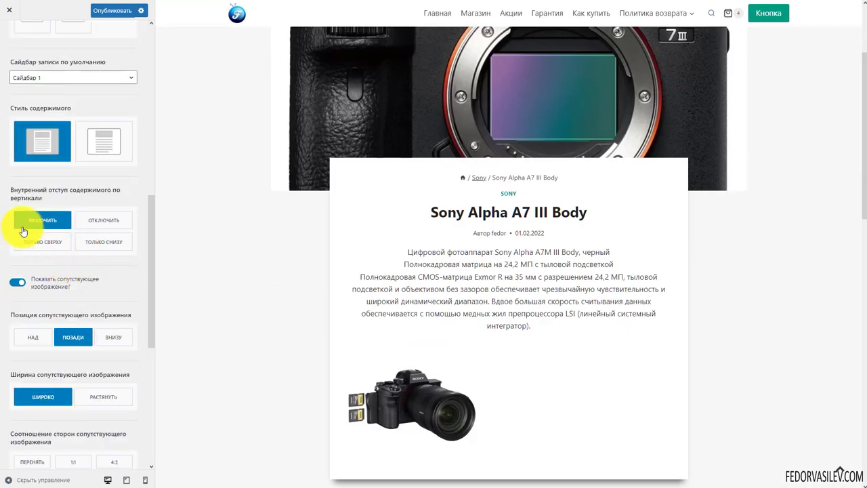
# Step: Try the disabled, bottom-only and top-only options for the post content's vertical padding, and restore the enabled option
pyautogui.click(102, 219)
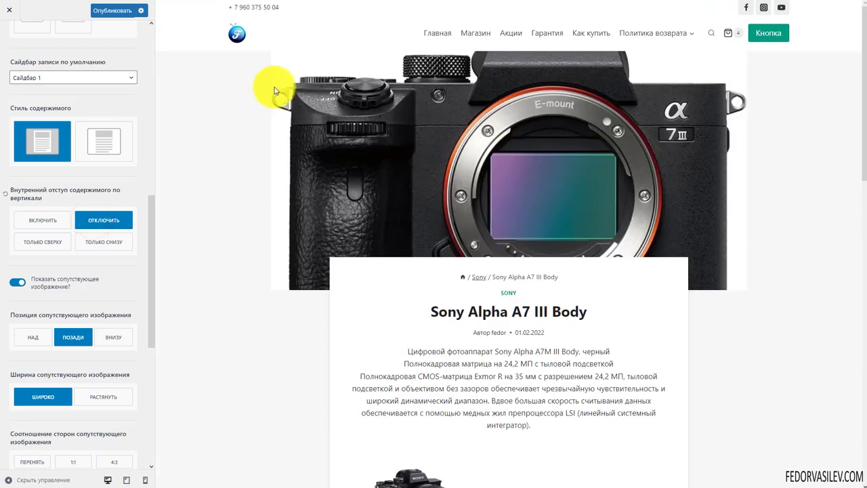
pyautogui.click(34, 220)
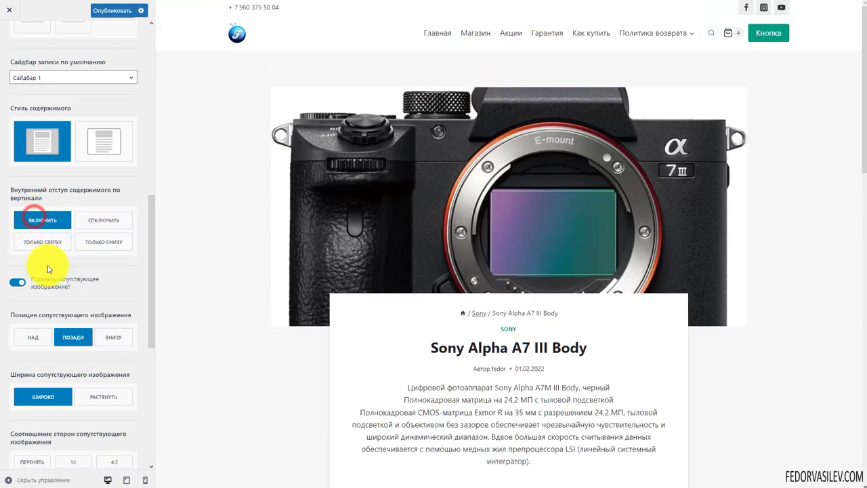
pyautogui.click(87, 241)
pyautogui.click(49, 243)
pyautogui.click(41, 224)
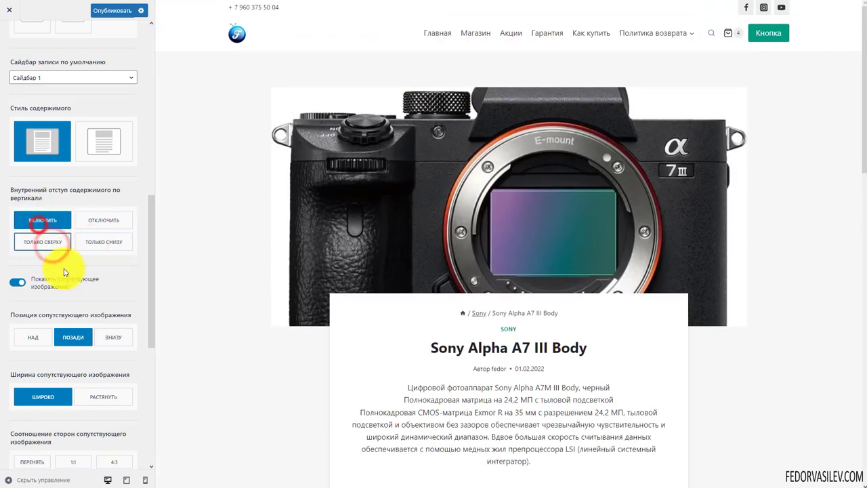
# Step: Turn off the featured image for single posts and review the remaining post display options
pyautogui.click(17, 281)
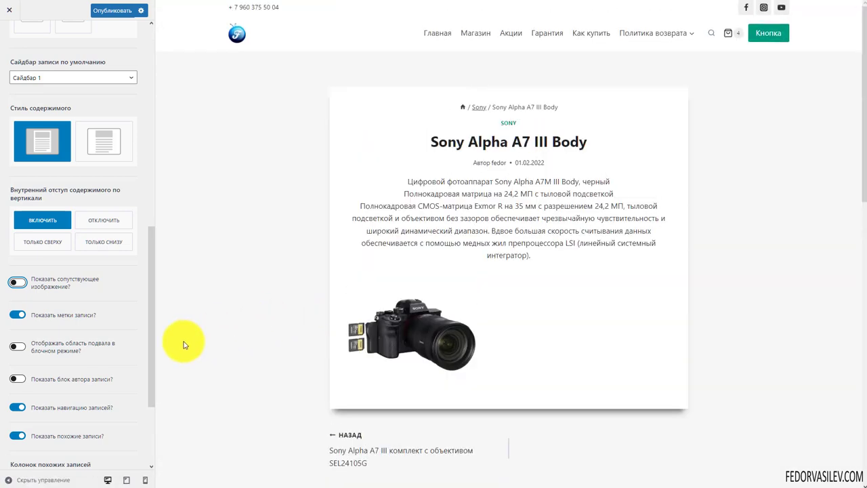
pyautogui.scroll(-2, 102, 322)
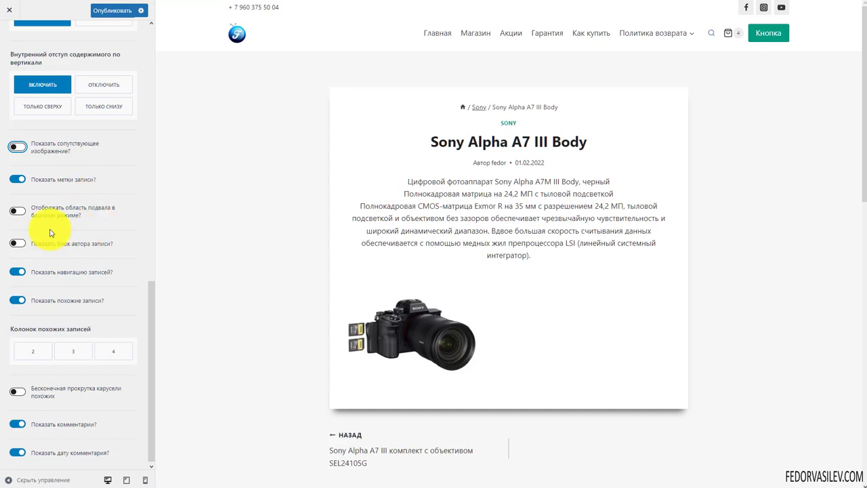
pyautogui.scroll(-8, 397, 240)
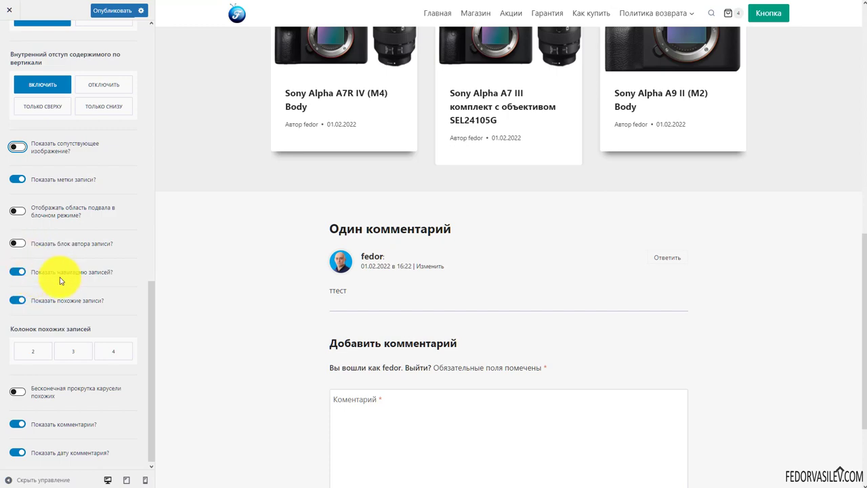
# Step: Try hiding the post navigation below the post content, and turn it back on
pyautogui.scroll(-2, 378, 224)
pyautogui.scroll(7, 378, 271)
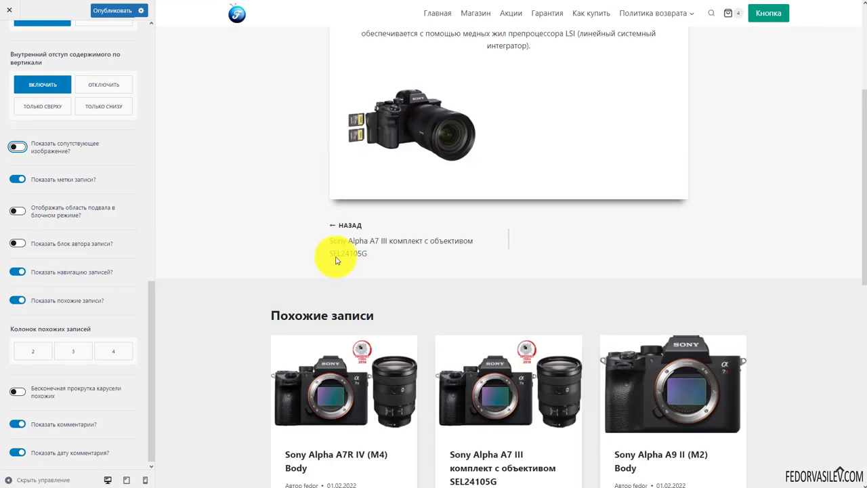
pyautogui.click(18, 272)
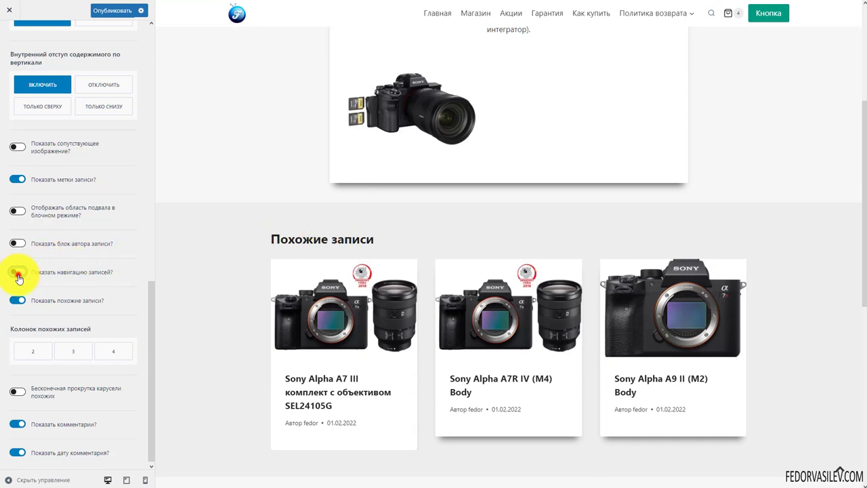
pyautogui.click(19, 273)
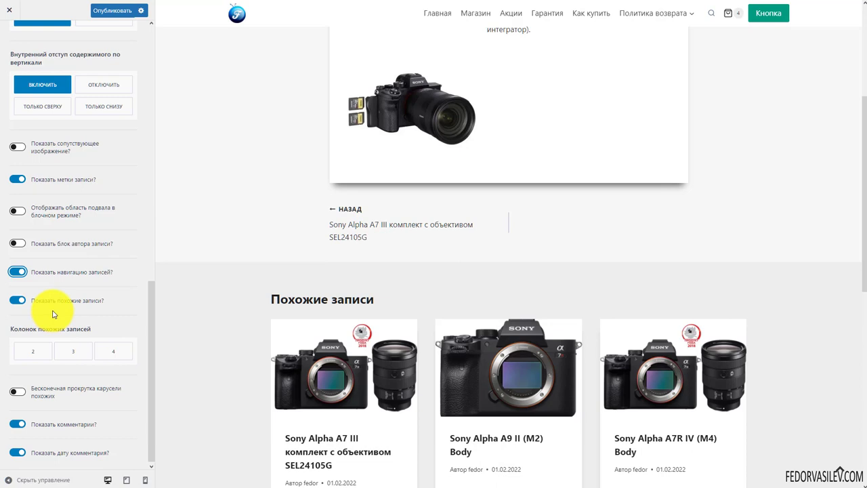
# Step: Try four and two columns for the related posts, page through the two-column carousel, and set three columns
pyautogui.scroll(-2, 442, 294)
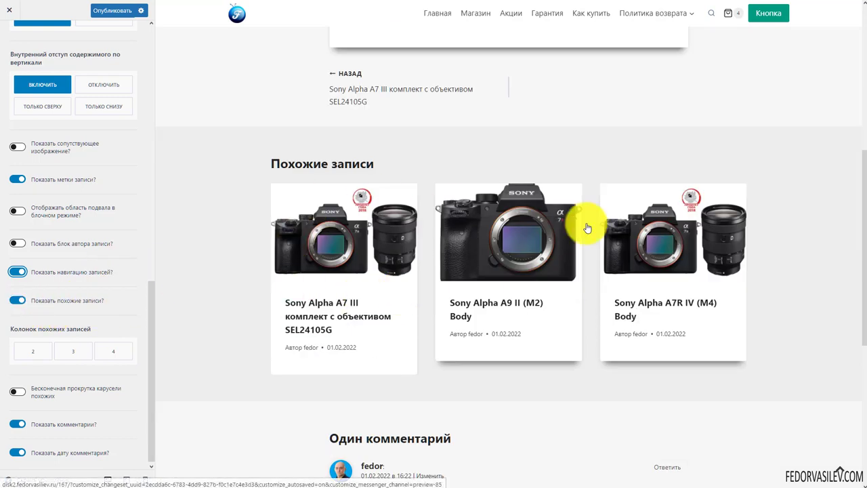
pyautogui.scroll(-1, 68, 298)
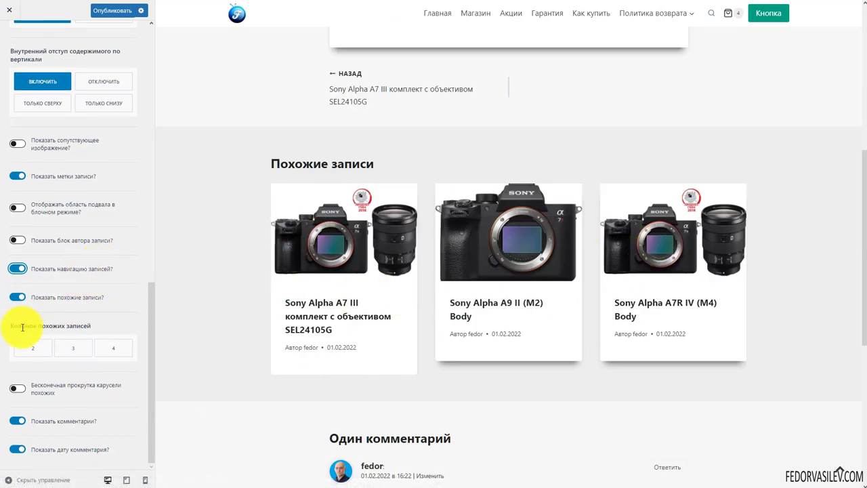
pyautogui.click(113, 348)
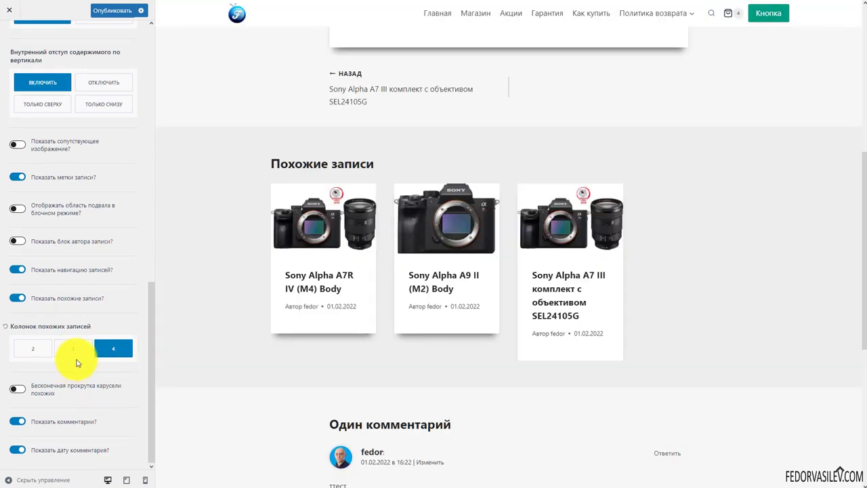
pyautogui.click(29, 350)
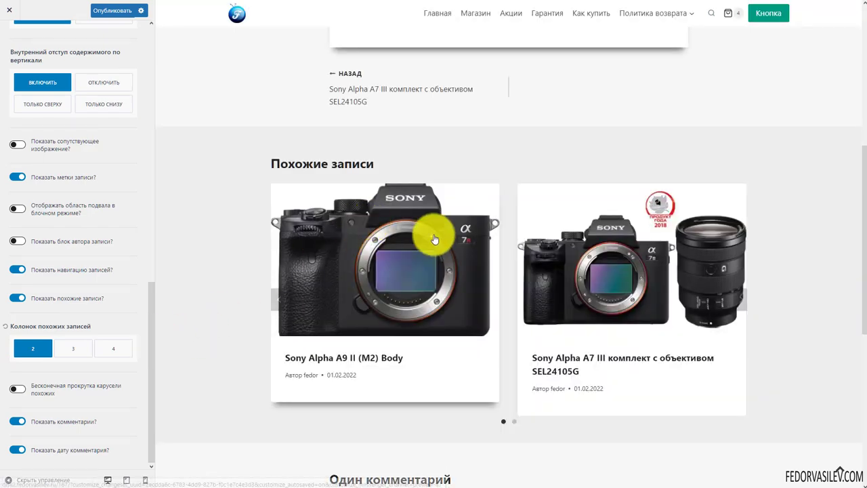
pyautogui.scroll(-3, 420, 241)
pyautogui.scroll(4, 414, 246)
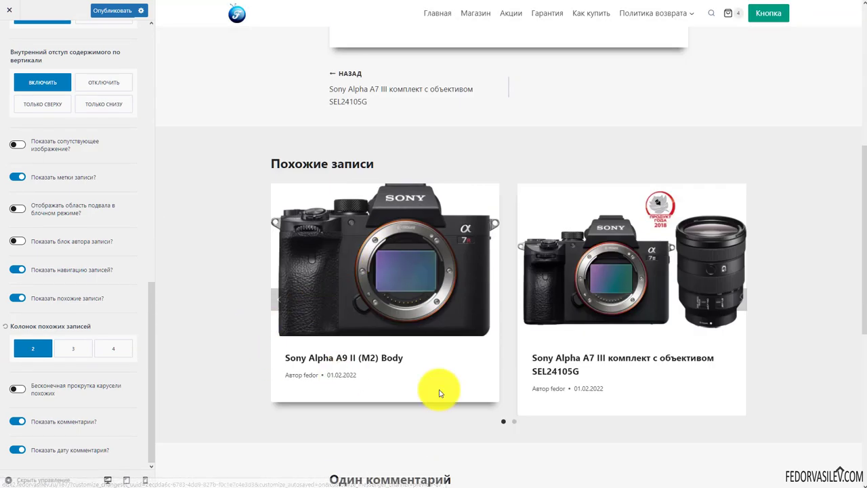
pyautogui.click(513, 426)
pyautogui.click(506, 425)
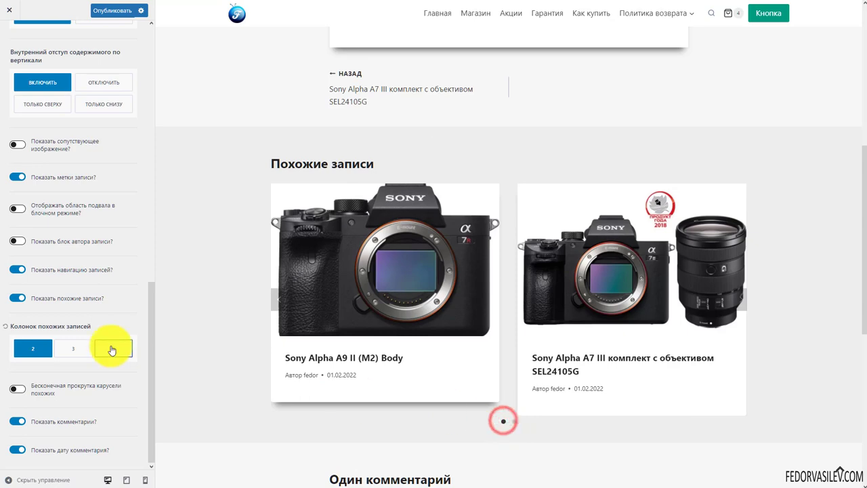
pyautogui.click(76, 347)
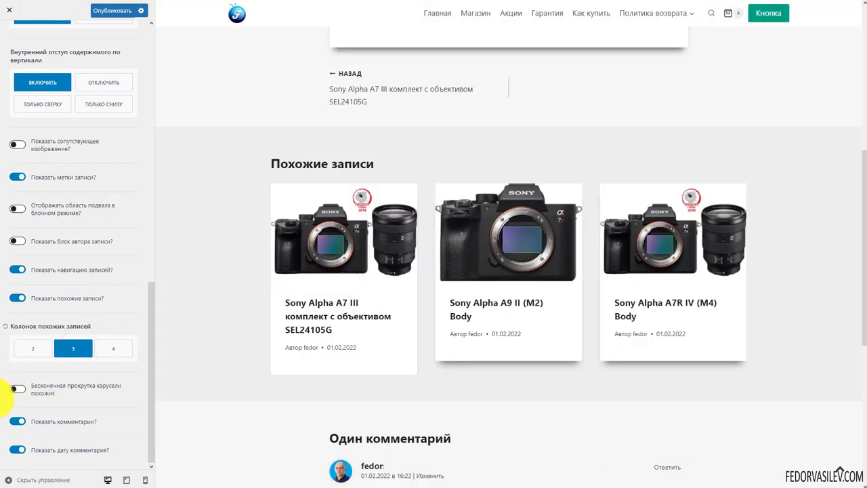
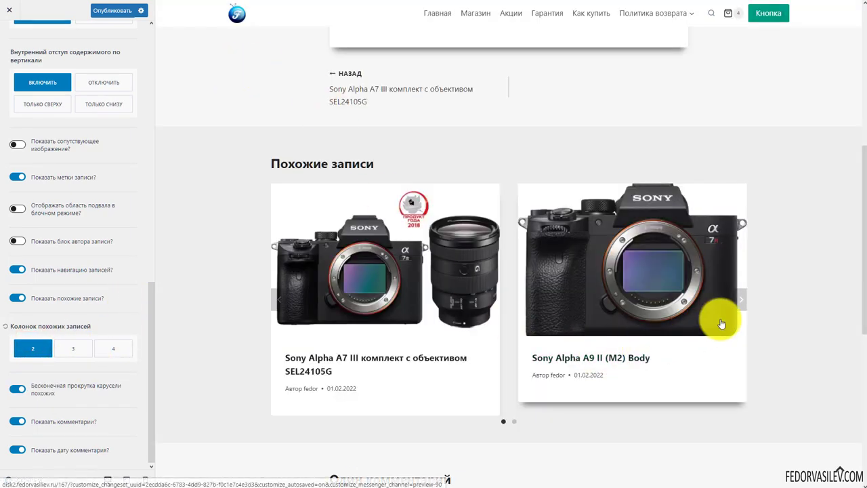
# Step: Page the two-column related posts carousel forward and back in the preview to check its infinite scrolling
pyautogui.click(742, 298)
pyautogui.click(740, 299)
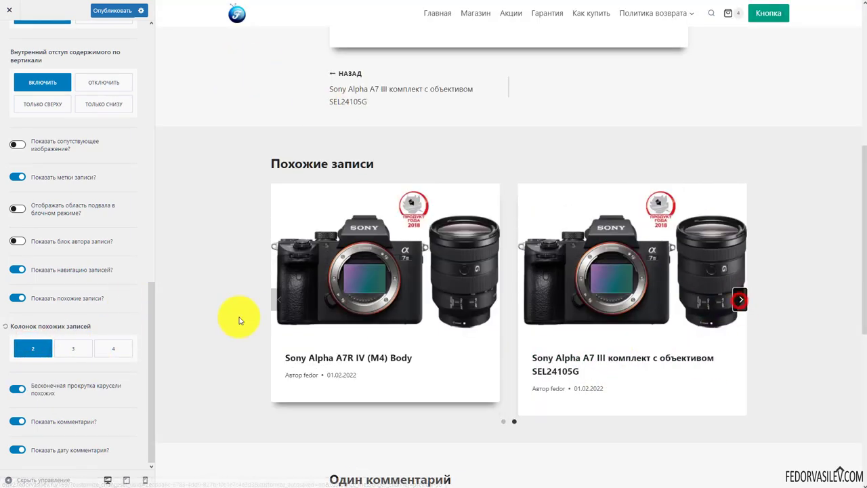
pyautogui.click(279, 300)
# Step: Try hiding the comments on single posts, check the end of the post in the preview, and show them again
pyautogui.scroll(-5, 281, 300)
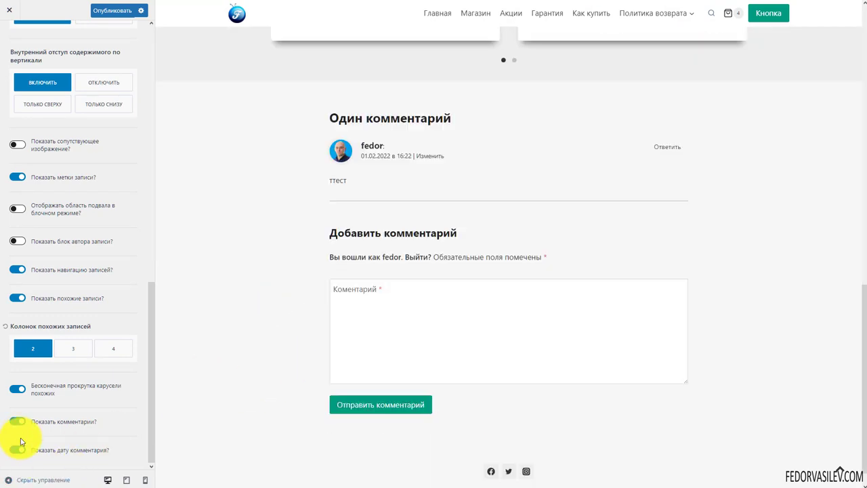
pyautogui.click(17, 421)
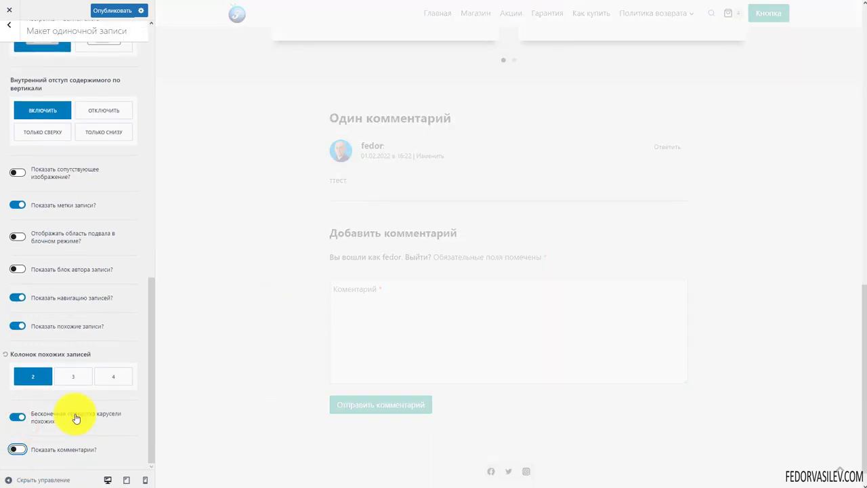
pyautogui.scroll(10, 352, 346)
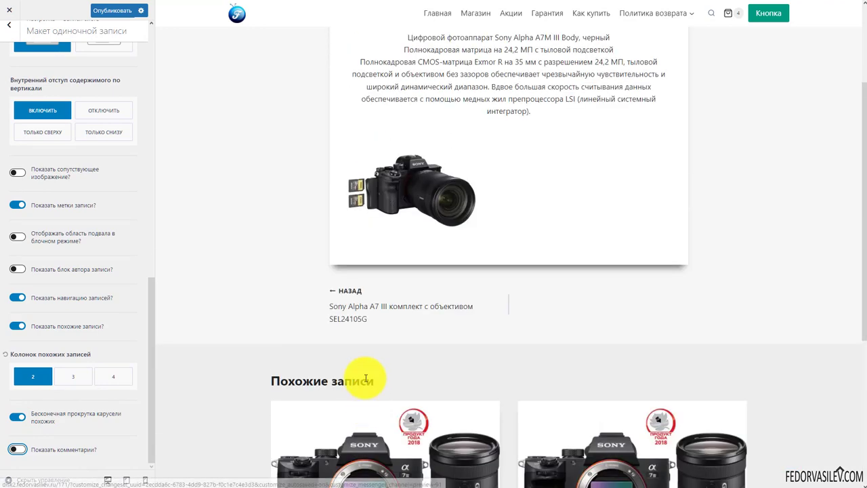
pyautogui.scroll(-6, 360, 351)
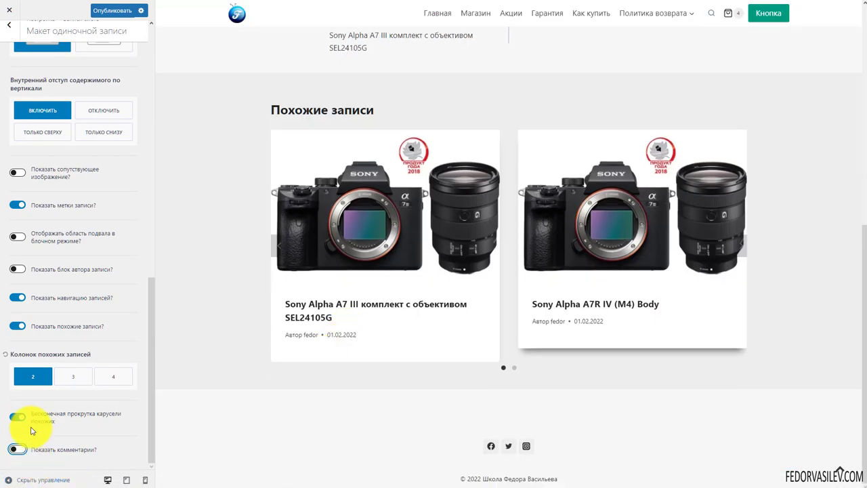
pyautogui.click(17, 450)
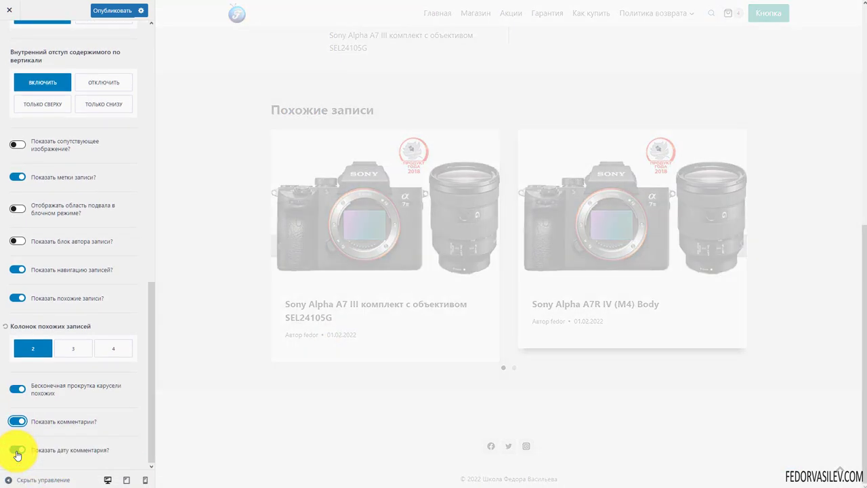
# Step: Look through the design settings of the single post layout, such as title, excerpt and related posts fonts and backgrounds
pyautogui.scroll(10, 25, 238)
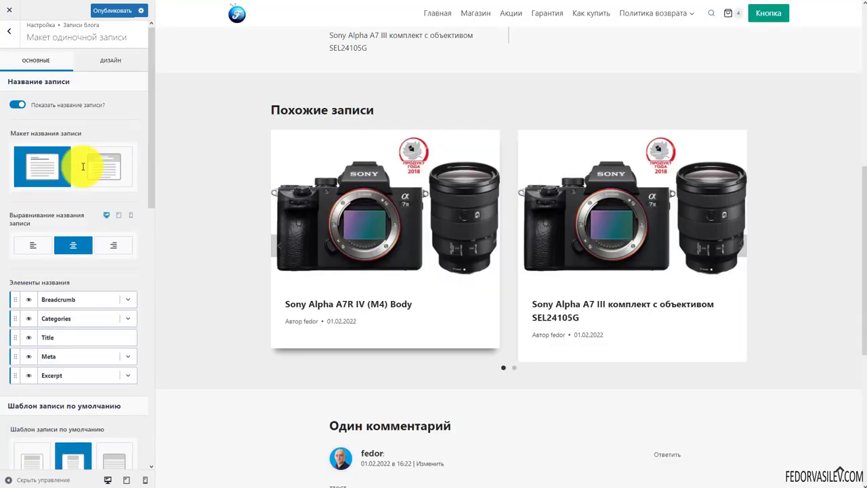
pyautogui.click(115, 62)
pyautogui.scroll(-5, 111, 204)
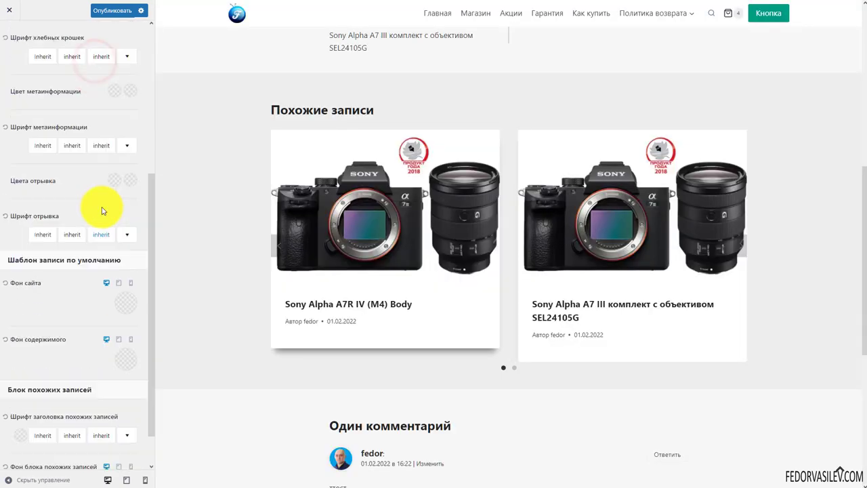
pyautogui.scroll(5, 92, 184)
pyautogui.scroll(6, 350, 237)
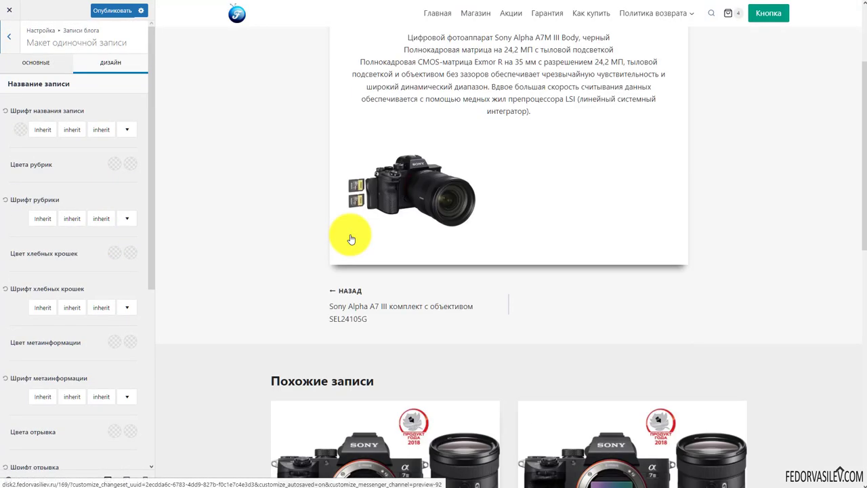
# Step: Open the blog archive layout settings and load the Блог page in the preview
pyautogui.click(10, 46)
pyautogui.click(29, 88)
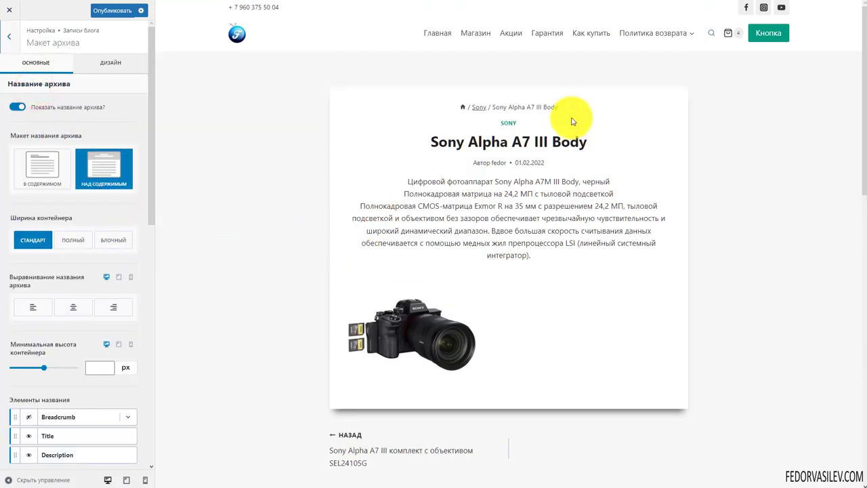
pyautogui.scroll(-5, 493, 203)
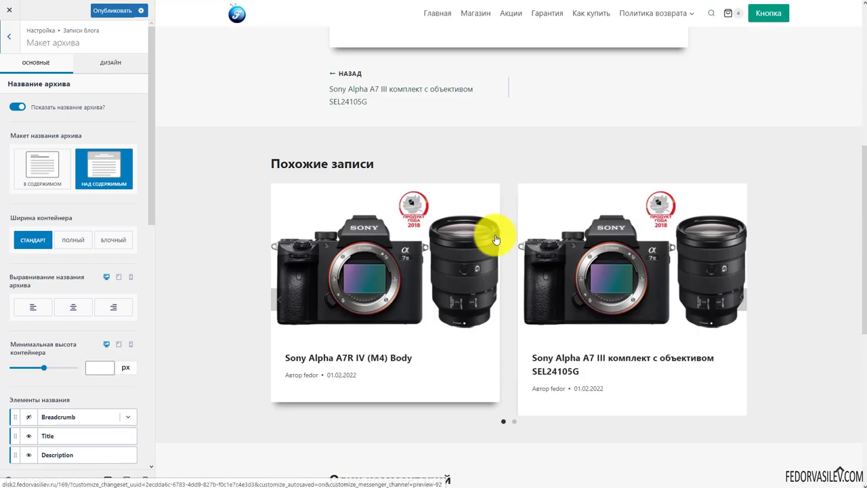
pyautogui.scroll(5, 576, 170)
pyautogui.moveTo(639, 37)
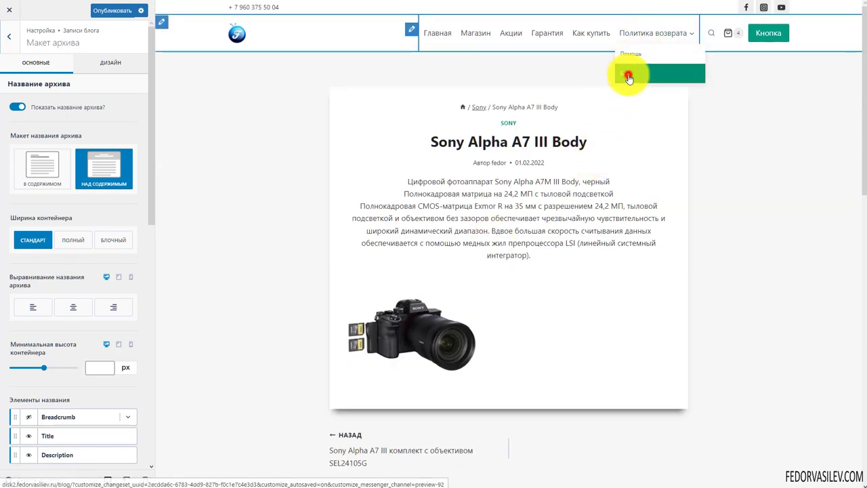
pyautogui.click(629, 76)
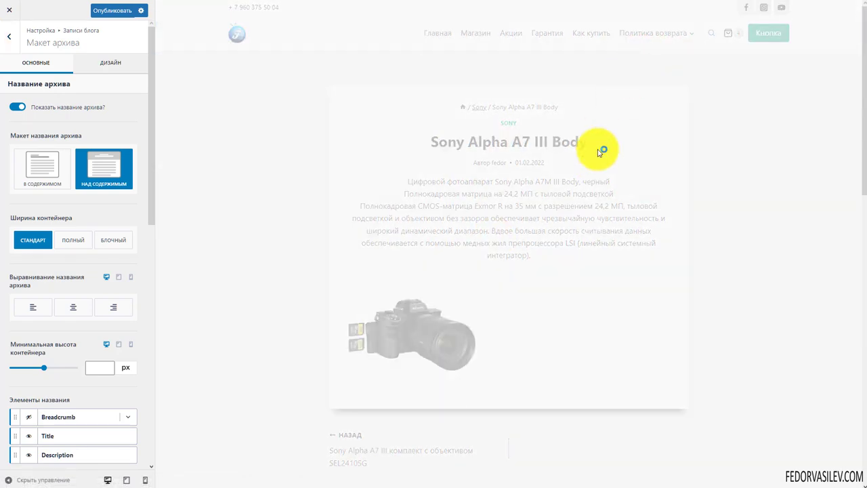
pyautogui.scroll(-6, 423, 232)
pyautogui.scroll(6, 421, 237)
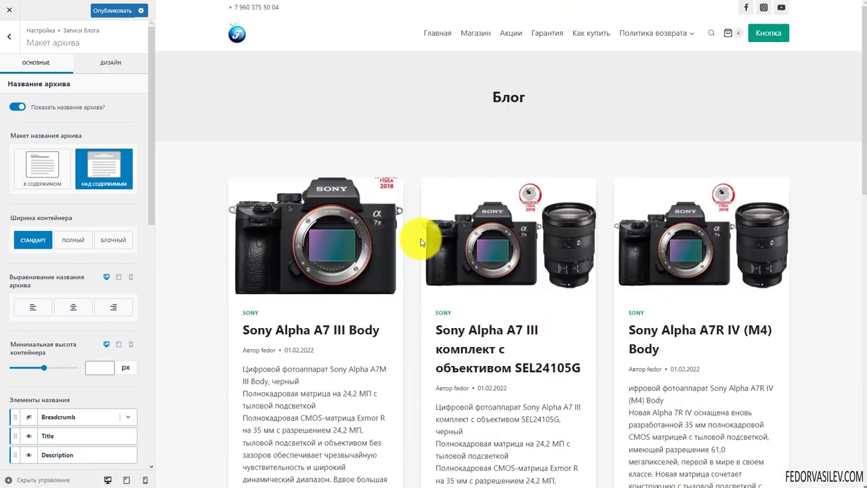
# Step: Try hiding the archive title and placing it inside the content, and restore the visible title above the content
pyautogui.click(17, 107)
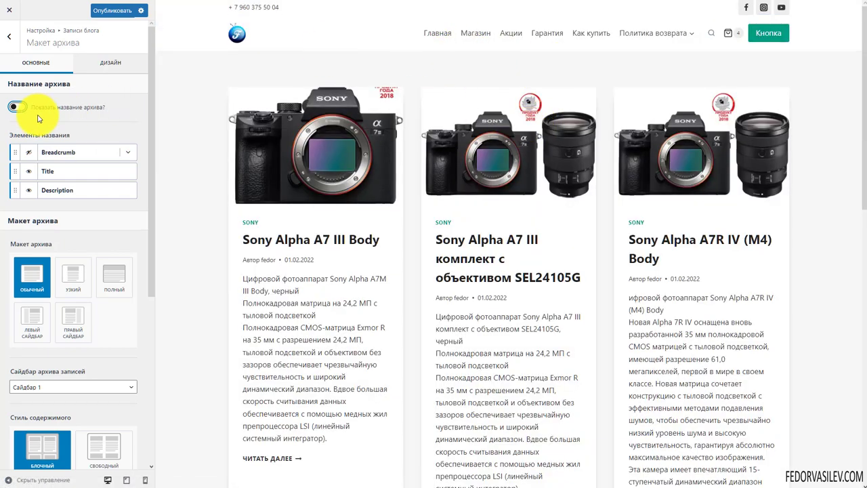
pyautogui.click(21, 109)
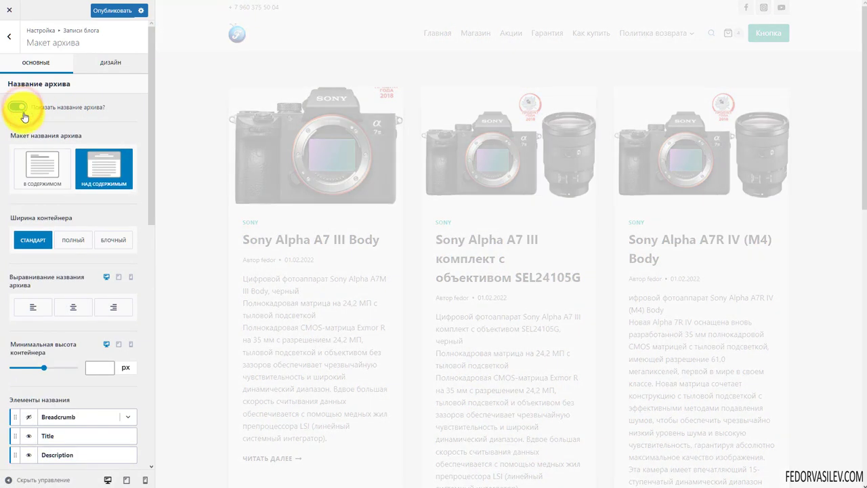
pyautogui.click(44, 173)
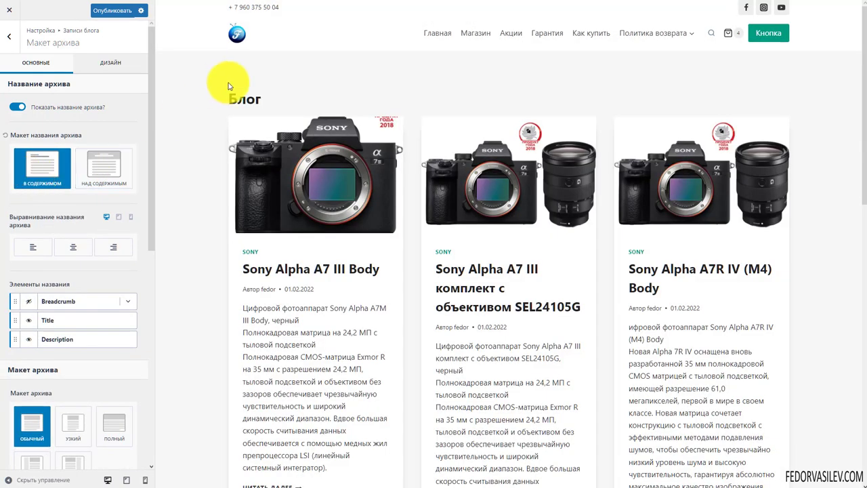
pyautogui.click(99, 173)
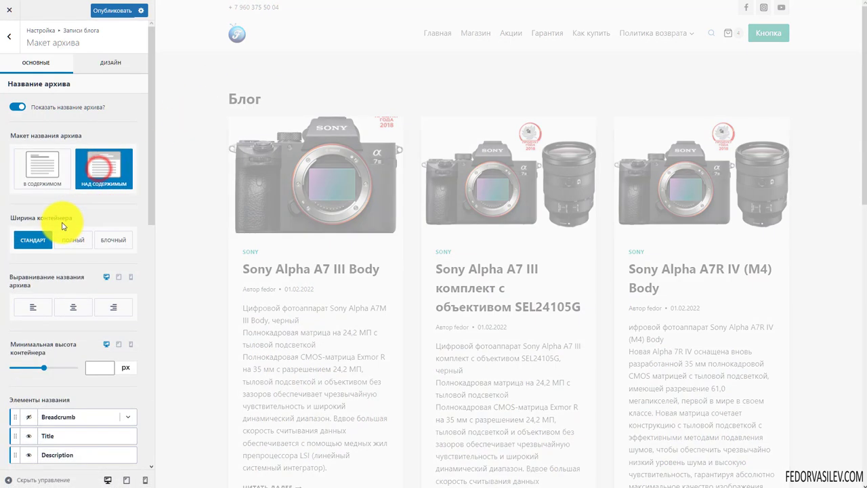
# Step: Try the Блочный container width for the archive title, restore Стандарт, and center the title
pyautogui.click(120, 240)
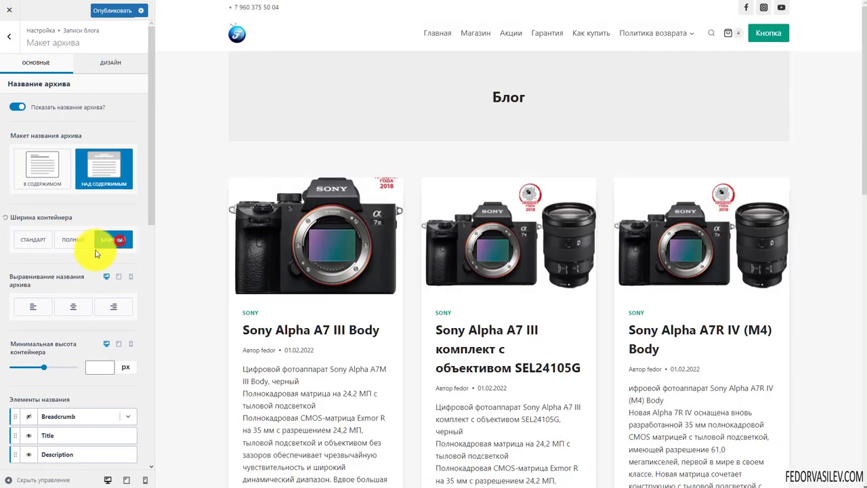
pyautogui.click(27, 241)
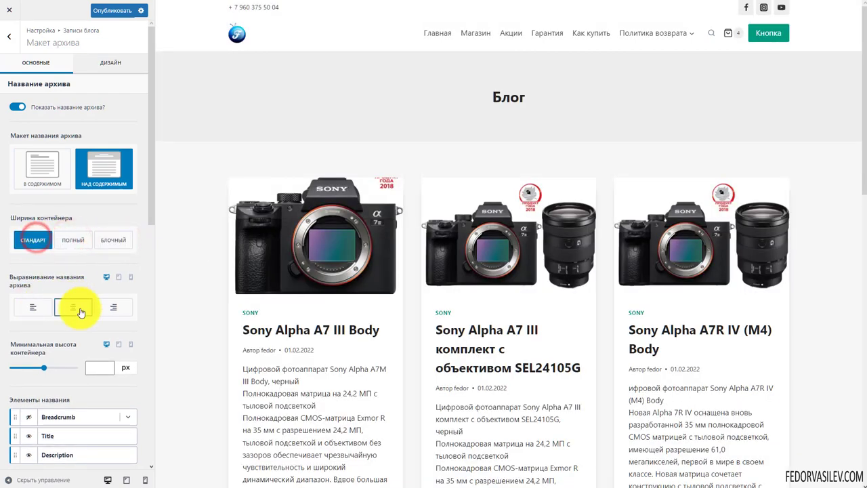
pyautogui.click(104, 307)
pyautogui.click(32, 307)
pyautogui.click(73, 307)
# Step: Reduce the minimum height of the archive title container to 74 px
pyautogui.scroll(-3, 80, 190)
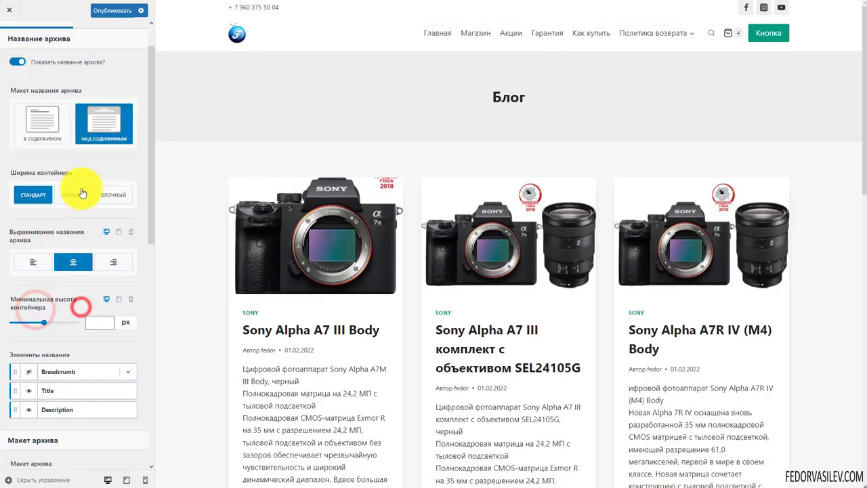
pyautogui.moveTo(50, 237); pyautogui.dragTo(10, 232)
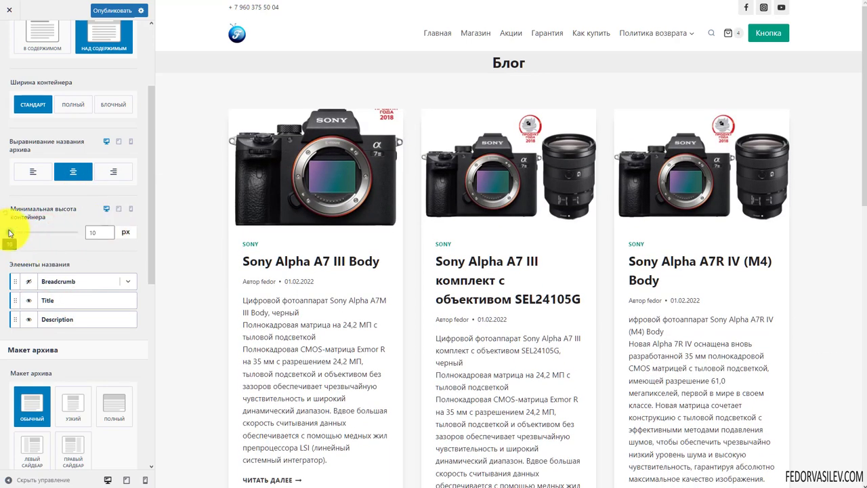
pyautogui.doubleClick(10, 233)
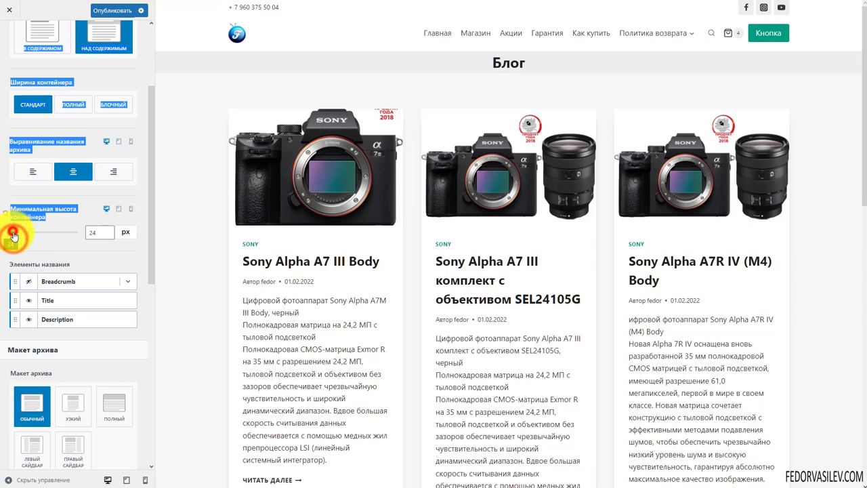
pyautogui.moveTo(13, 234); pyautogui.dragTo(17, 237)
pyautogui.click(51, 249)
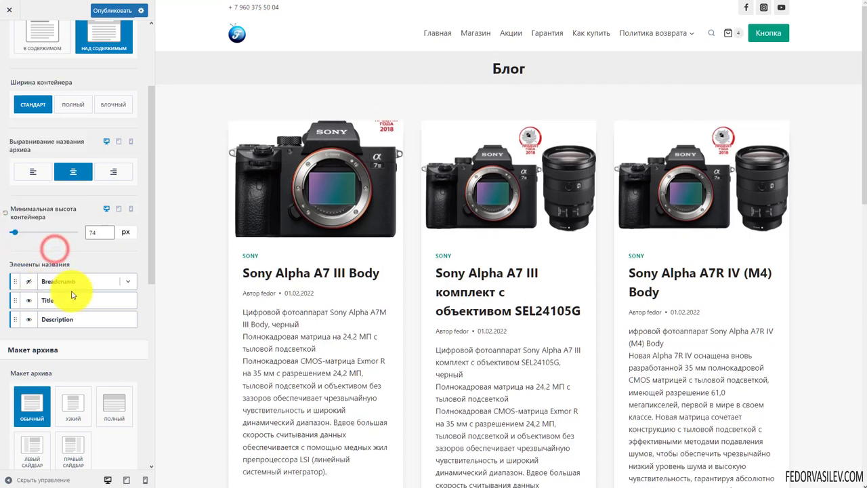
# Step: Try showing the Breadcrumb element in the archive title, and hide it again
pyautogui.click(127, 281)
pyautogui.click(29, 281)
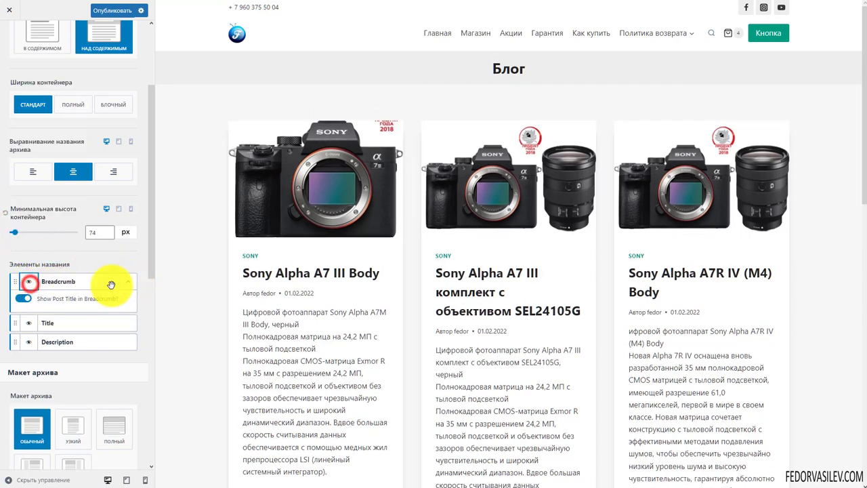
pyautogui.click(127, 282)
pyautogui.scroll(-2, 128, 282)
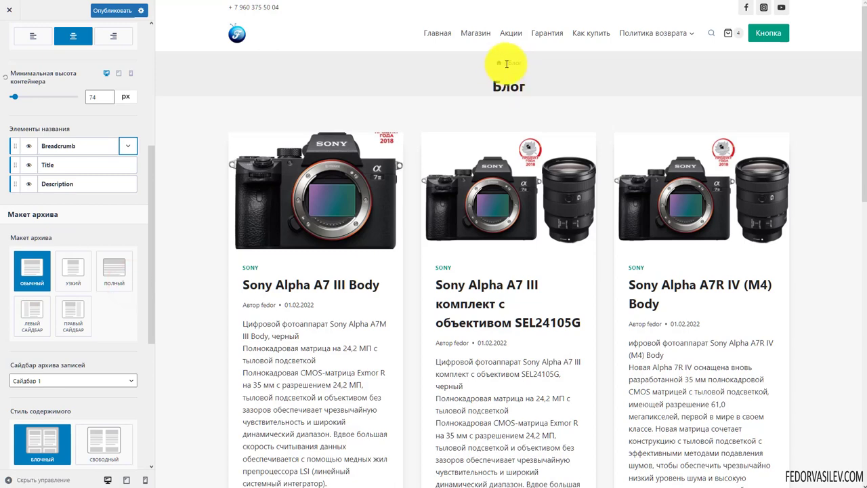
pyautogui.click(26, 149)
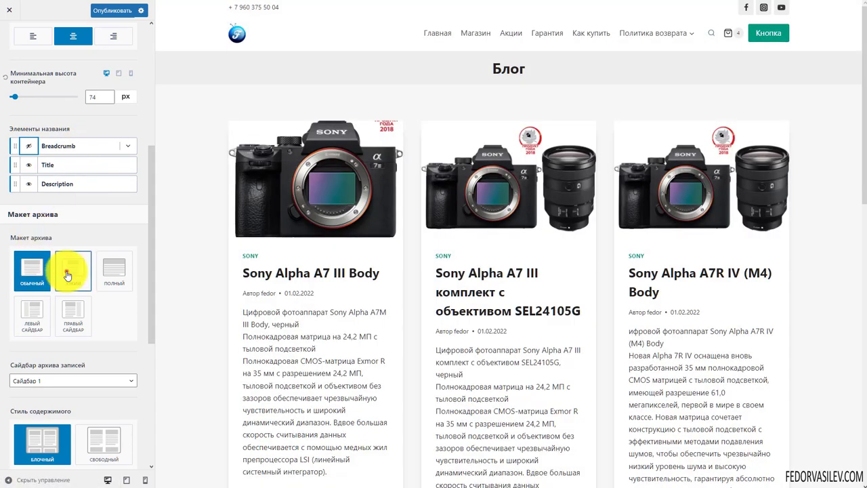
# Step: Compare the Узкий and Полный archive layouts in the preview, and set the layout to Правый сайдбар
pyautogui.click(71, 270)
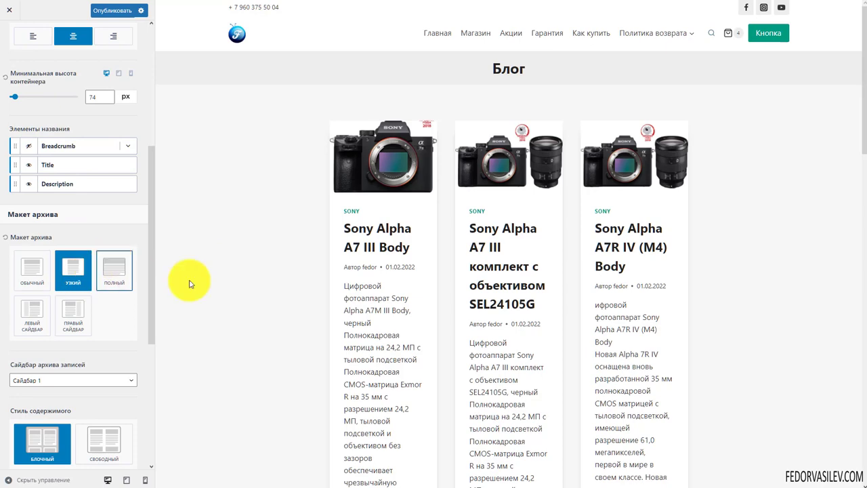
pyautogui.scroll(-1, 493, 246)
pyautogui.scroll(-1, 493, 246)
pyautogui.scroll(2, 344, 306)
pyautogui.click(114, 270)
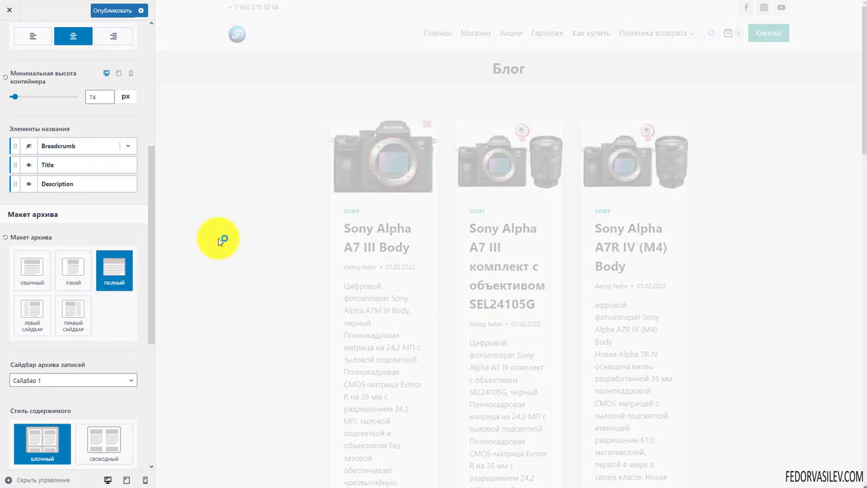
pyautogui.scroll(-4, 443, 225)
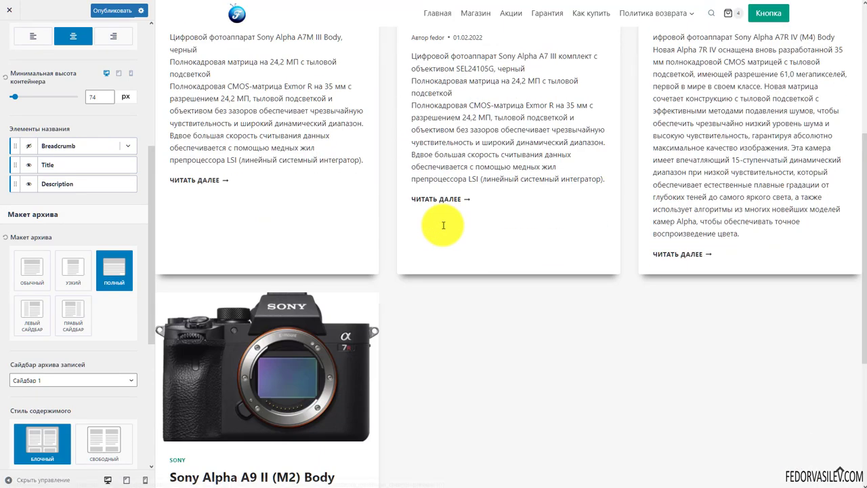
pyautogui.scroll(4, 443, 225)
pyautogui.click(76, 316)
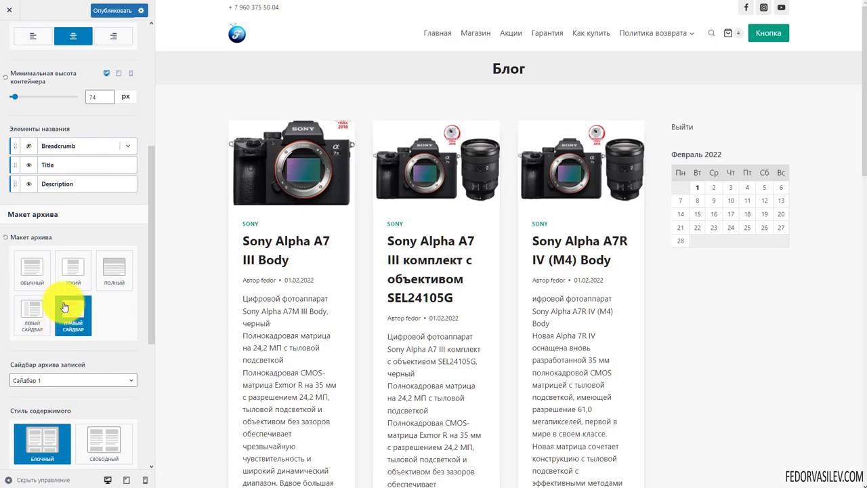
# Step: Try two columns for the archive posts, set a single column, and check the post list in the preview
pyautogui.scroll(-4, 106, 251)
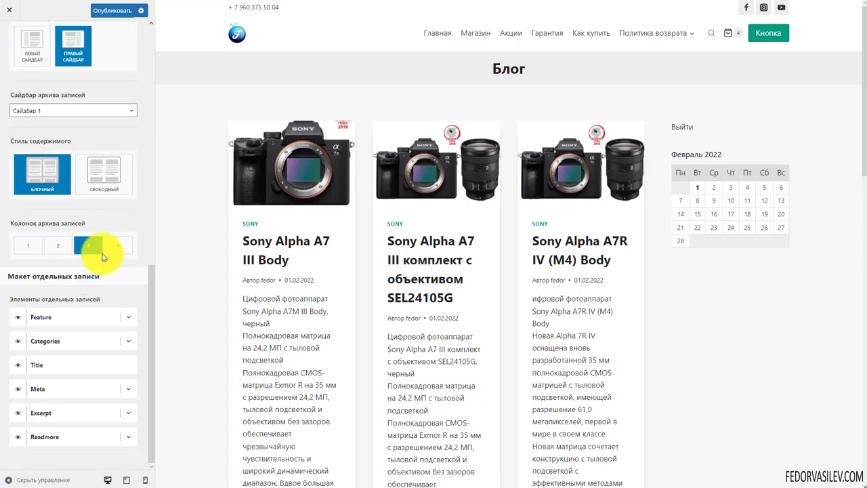
pyautogui.click(58, 246)
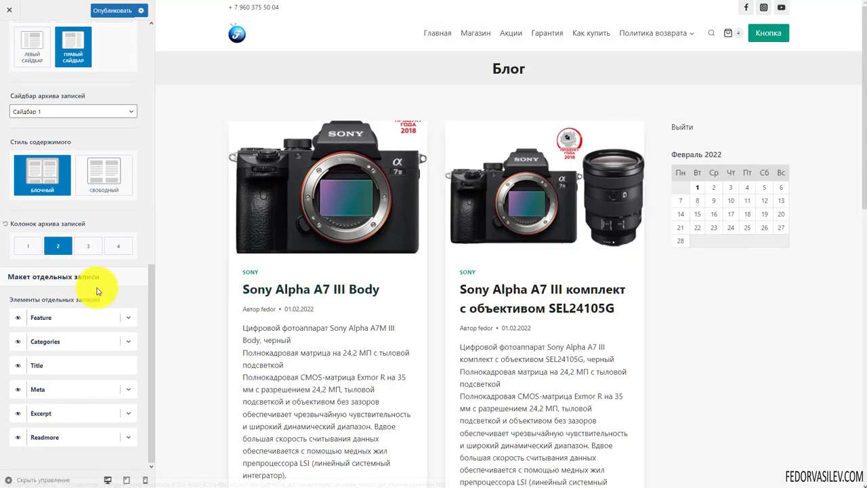
pyautogui.click(29, 246)
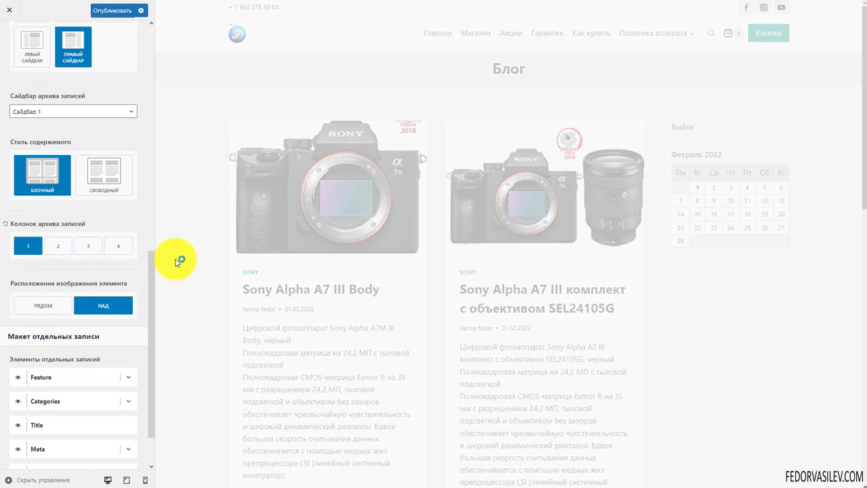
pyautogui.scroll(-5, 399, 280)
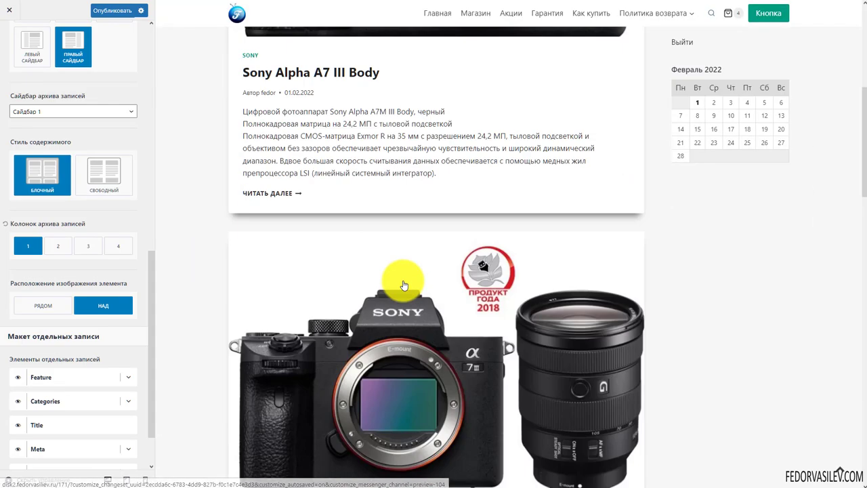
pyautogui.scroll(5, 404, 281)
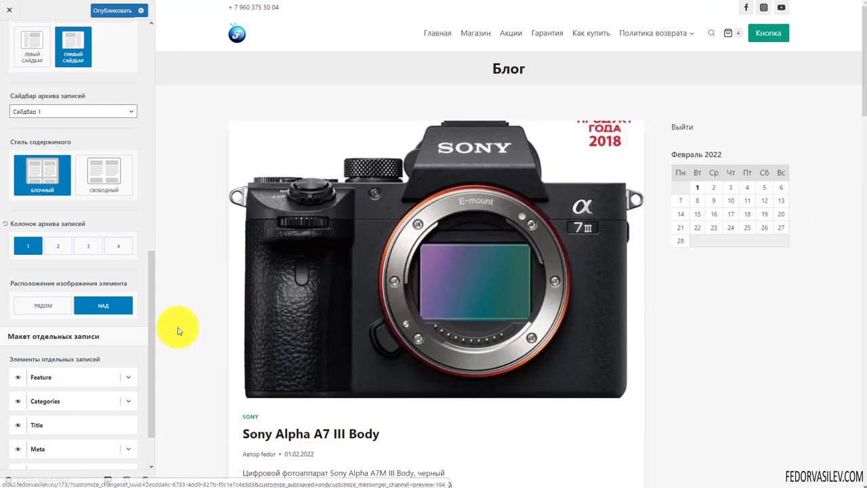
# Step: Place the post images beside the text with the Рядом option, and check the post list in the preview
pyautogui.click(42, 306)
pyautogui.scroll(-12, 296, 244)
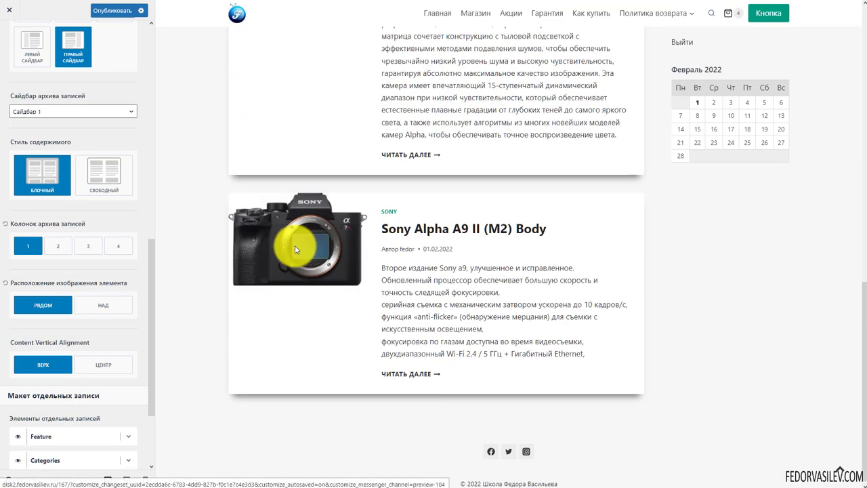
pyautogui.scroll(12, 296, 249)
# Step: Try the Полный archive layout and the Свободный content style, restoring Правый сайдбар and Блочный
pyautogui.scroll(10, 23, 213)
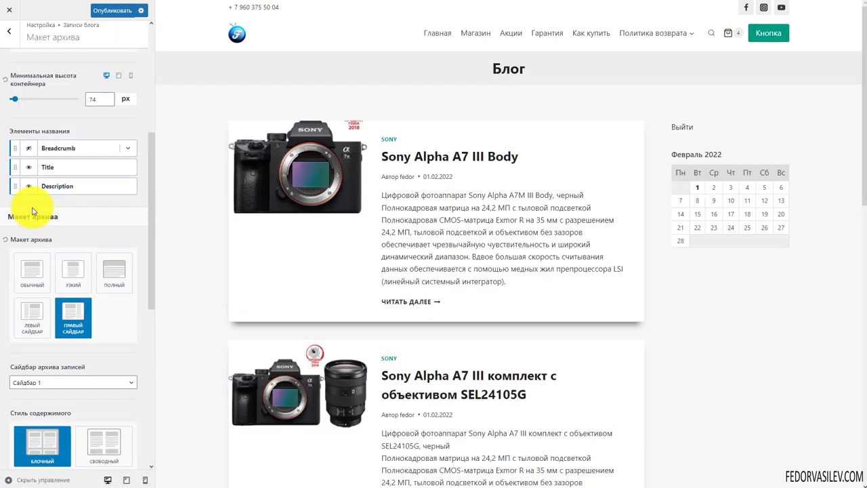
pyautogui.scroll(-8, 56, 176)
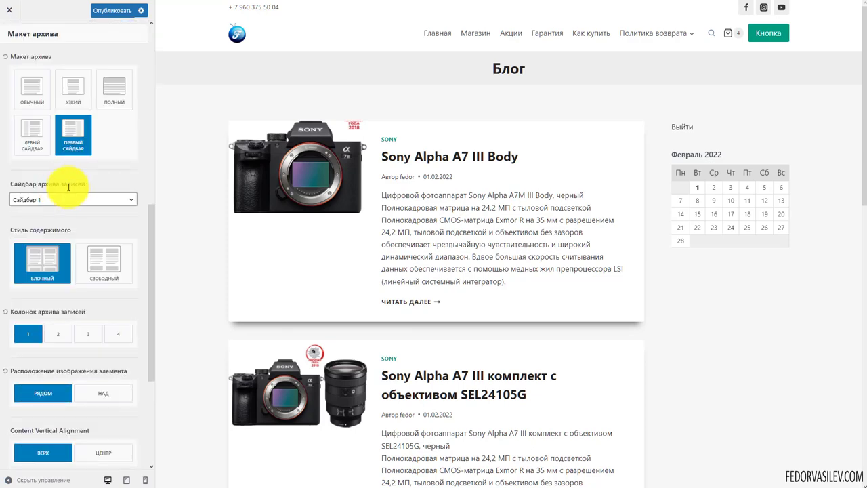
pyautogui.click(107, 105)
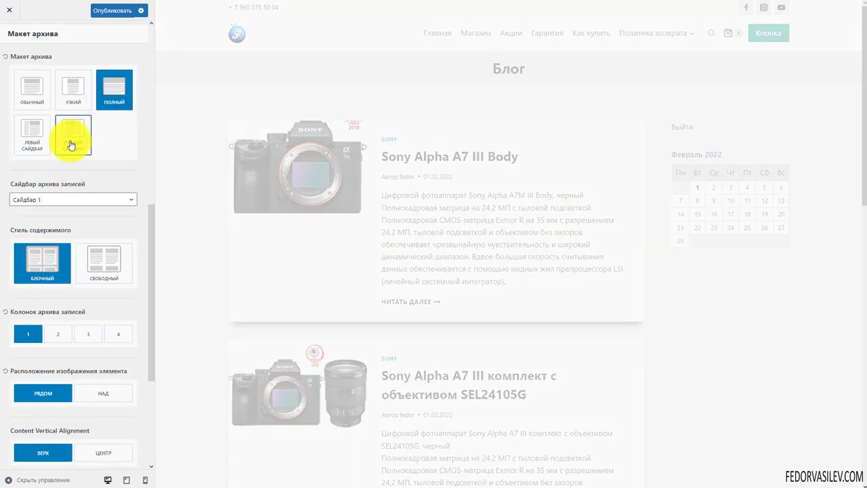
pyautogui.click(70, 145)
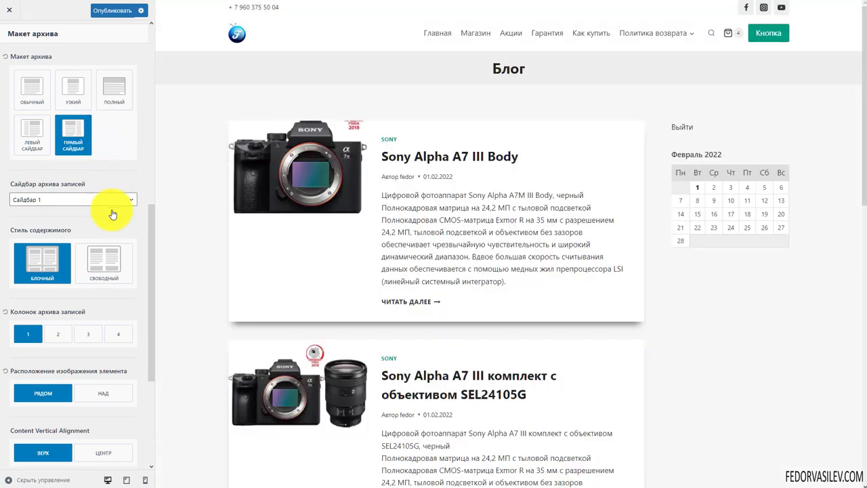
pyautogui.click(101, 262)
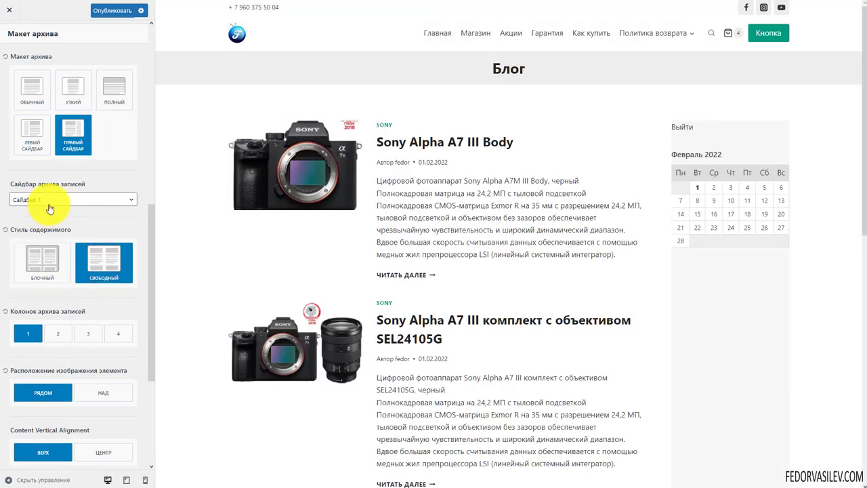
pyautogui.click(44, 264)
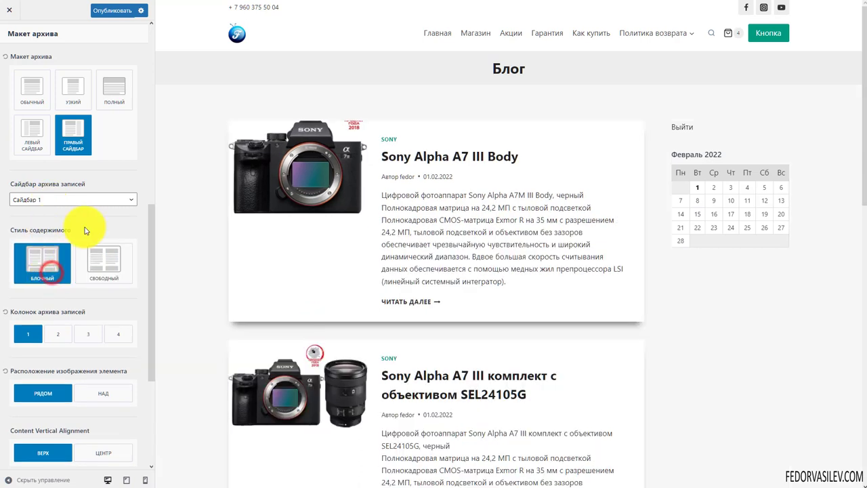
# Step: Try placing the post images above the text with Над, review the preview, and restore Рядом
pyautogui.scroll(-2, 86, 226)
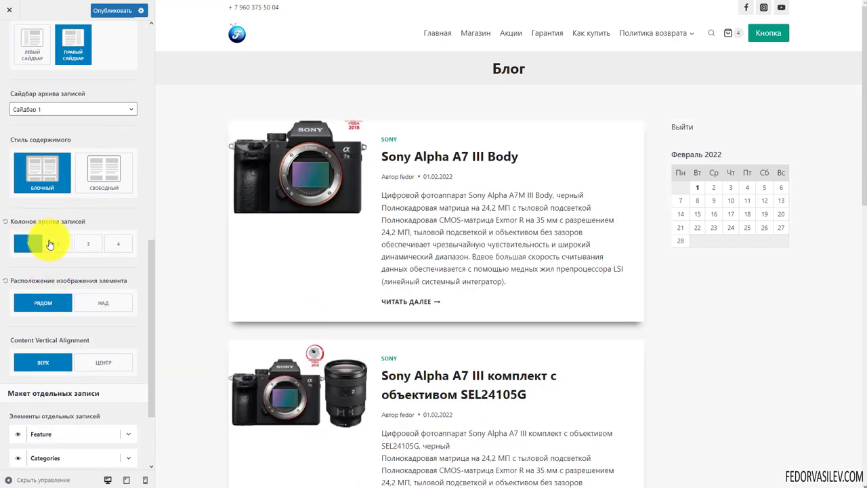
pyautogui.scroll(-2, 98, 188)
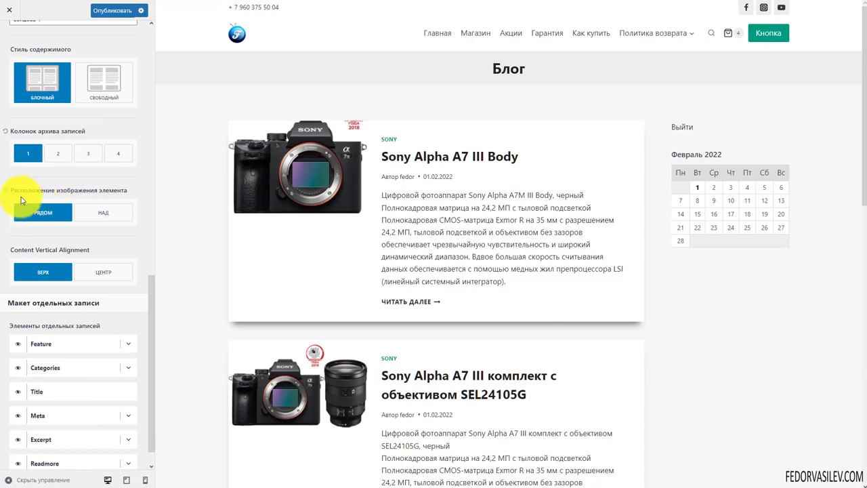
pyautogui.click(88, 210)
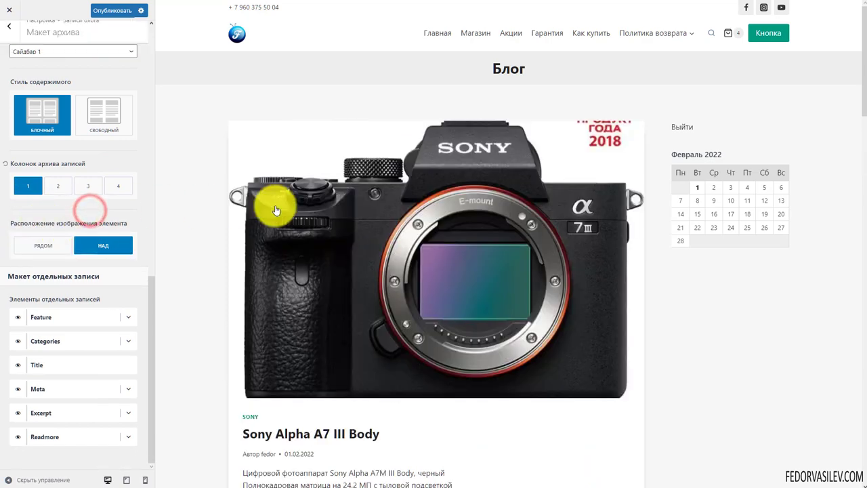
pyautogui.scroll(-4, 281, 210)
pyautogui.scroll(4, 281, 217)
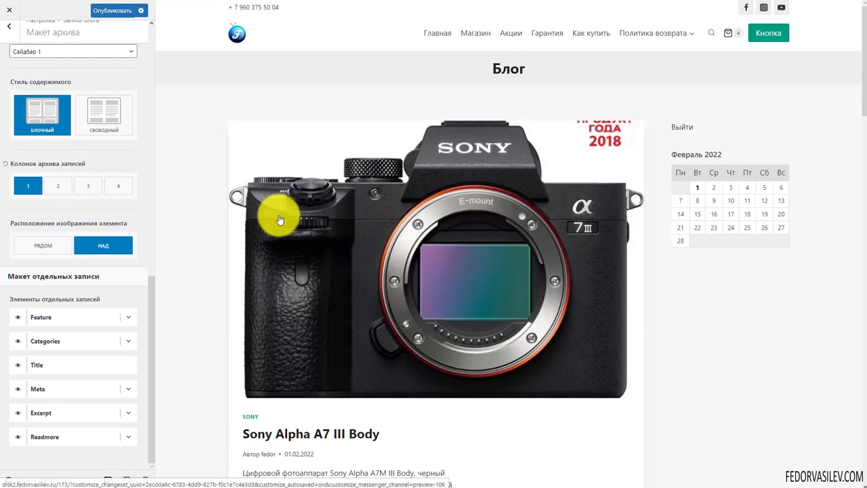
pyautogui.click(35, 244)
# Step: Try the Центр option for Content Vertical Alignment of the archive posts, and restore Верх
pyautogui.scroll(-1, 74, 203)
pyautogui.click(60, 250)
pyautogui.click(94, 246)
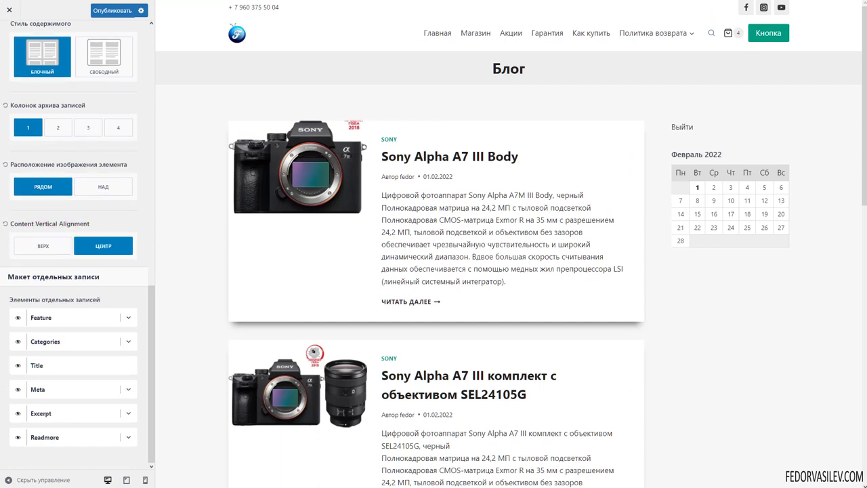
pyautogui.click(42, 246)
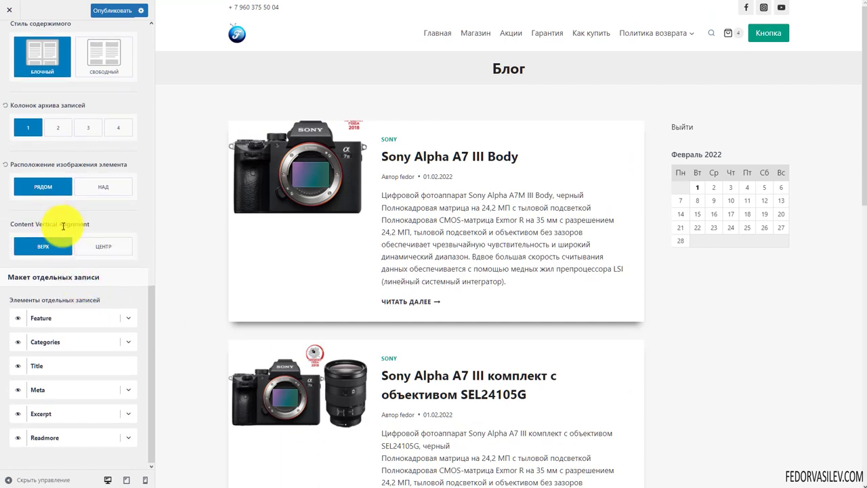
pyautogui.moveTo(89, 223); pyautogui.dragTo(36, 224)
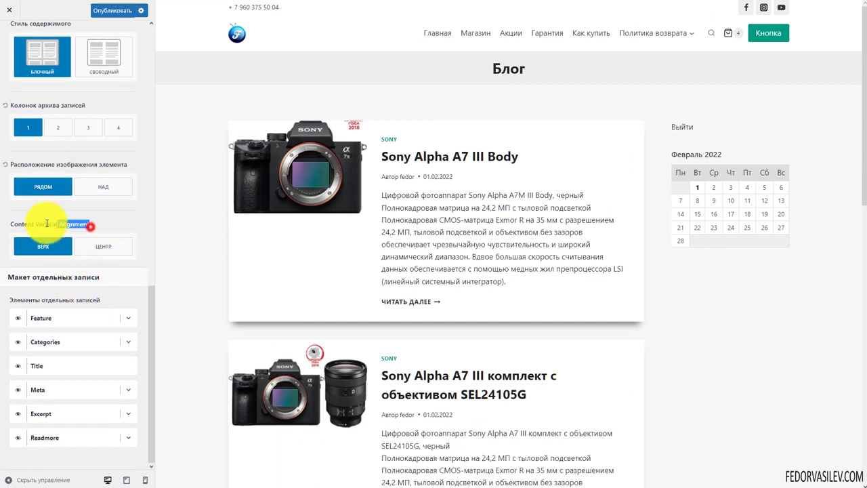
pyautogui.click(103, 246)
pyautogui.click(46, 247)
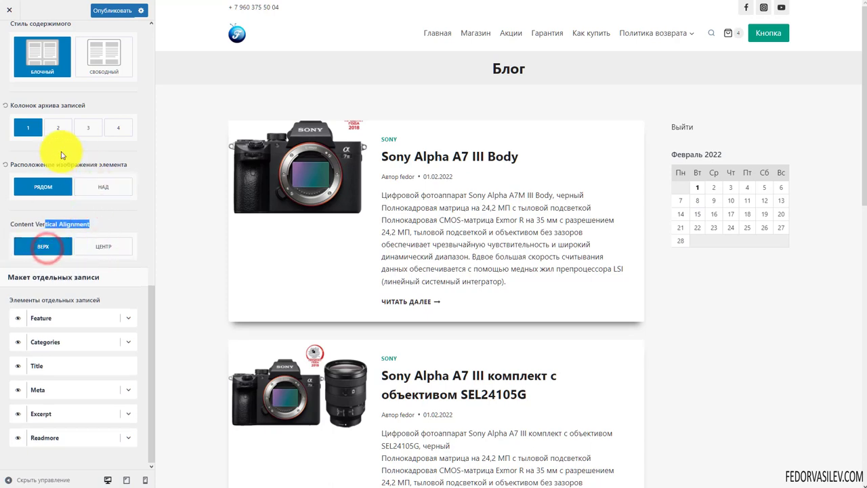
pyautogui.scroll(1, 126, 222)
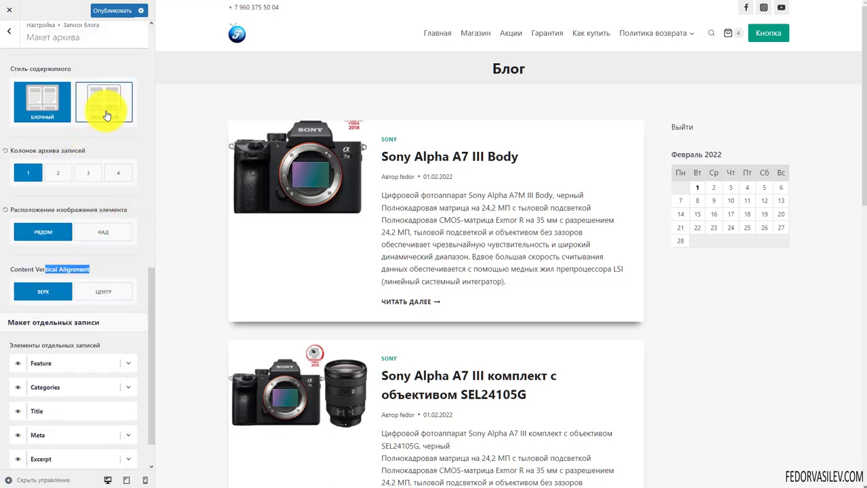
pyautogui.scroll(10, 106, 231)
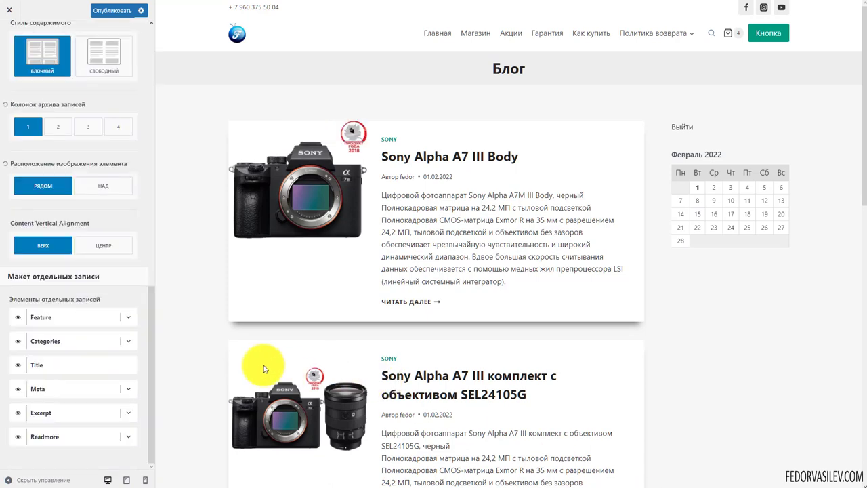
# Step: Try the 1:1, 4:3 and 3:2 image ratios for the Feature element of the archive posts
pyautogui.click(128, 318)
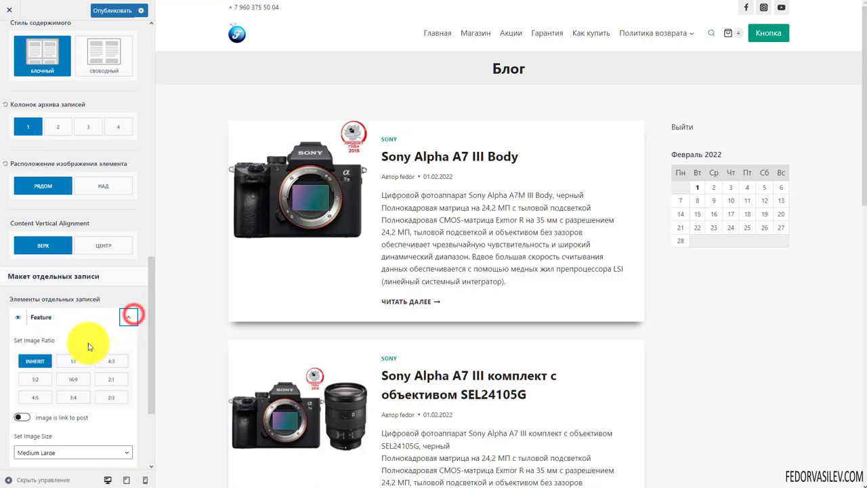
pyautogui.scroll(-2, 48, 325)
pyautogui.click(74, 225)
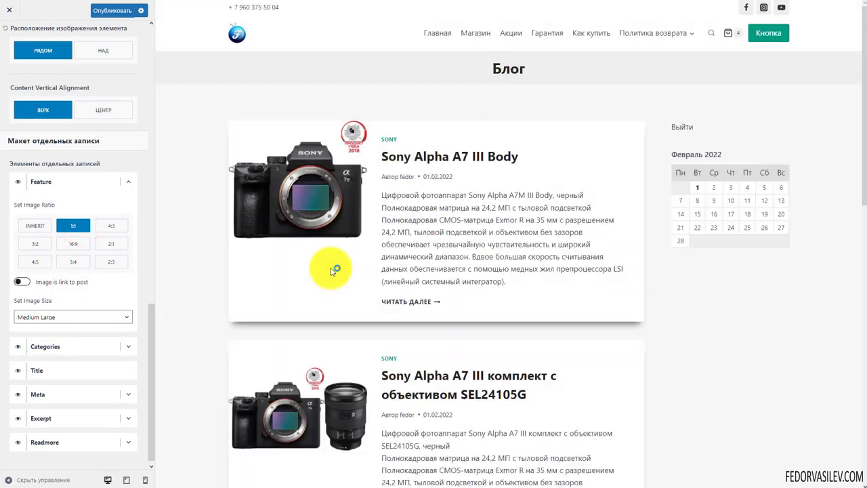
pyautogui.click(111, 226)
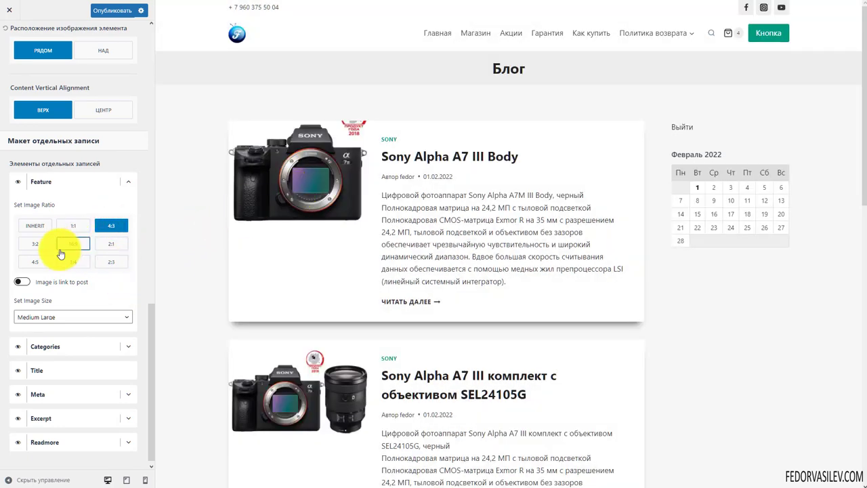
pyautogui.click(30, 244)
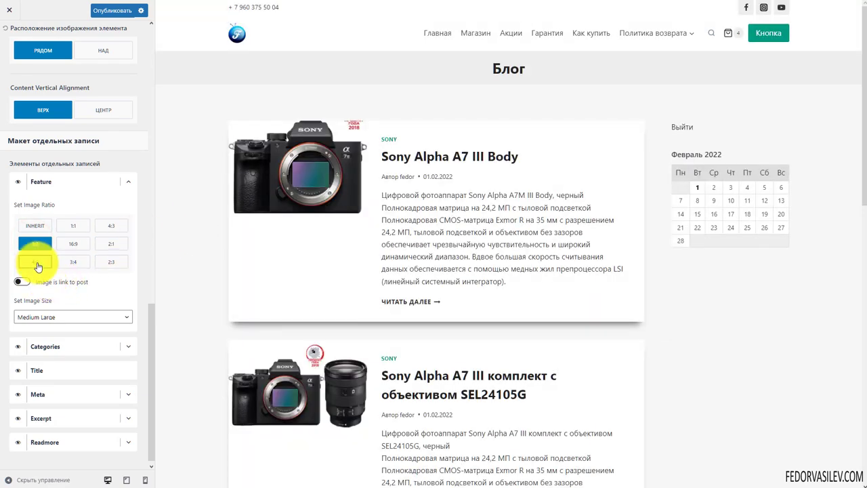
# Step: Make the Feature images link to their posts, look through the image sizes, and restore the Inherit image ratio
pyautogui.click(24, 282)
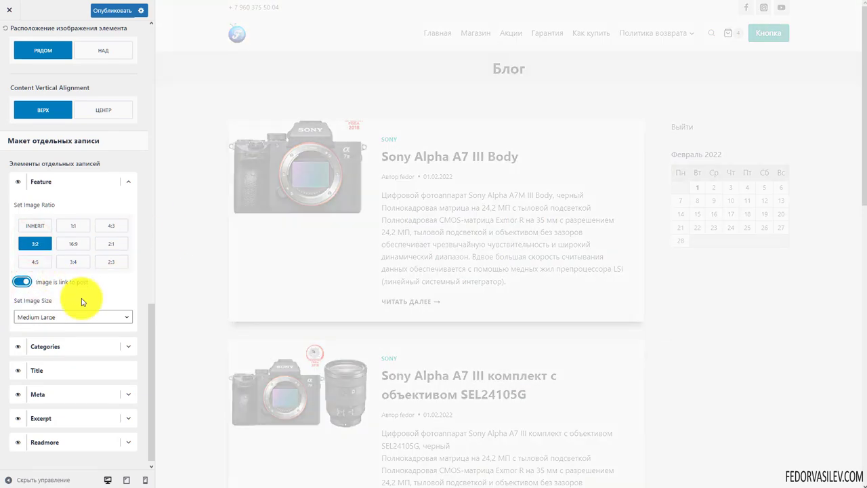
pyautogui.click(79, 320)
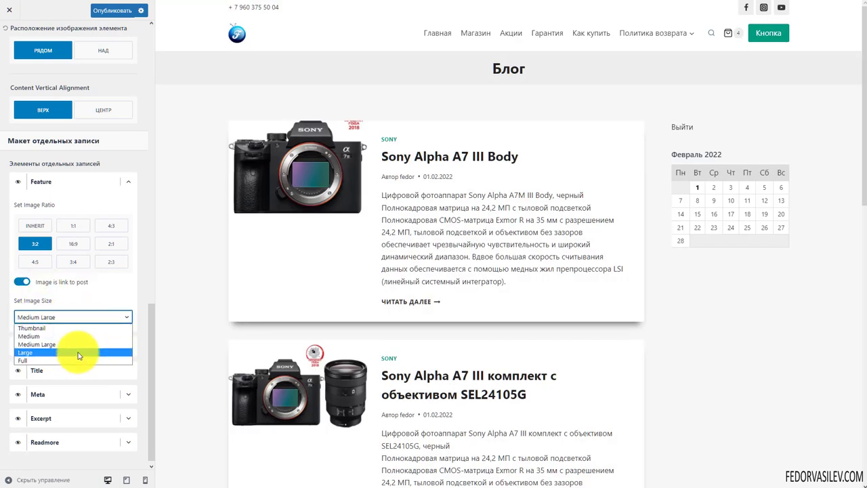
pyautogui.click(95, 291)
pyautogui.click(43, 226)
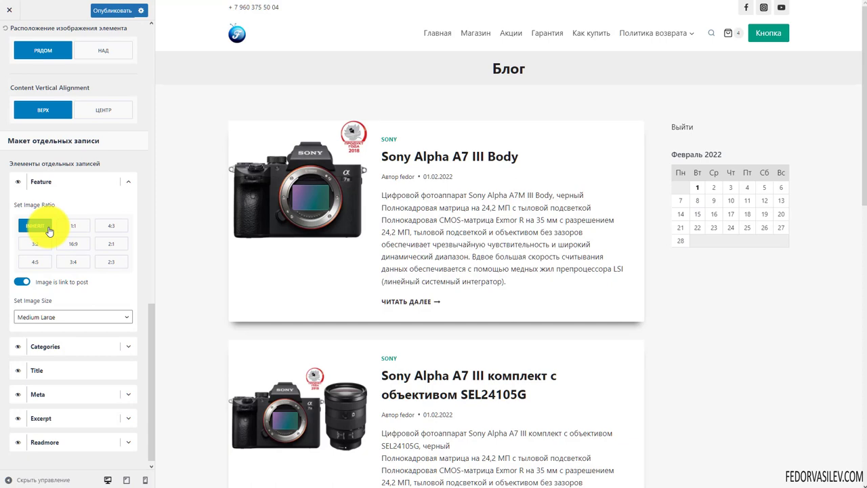
pyautogui.click(130, 185)
# Step: Set the Categories element of the archive posts to the Underline style
pyautogui.click(125, 344)
pyautogui.scroll(-2, 116, 333)
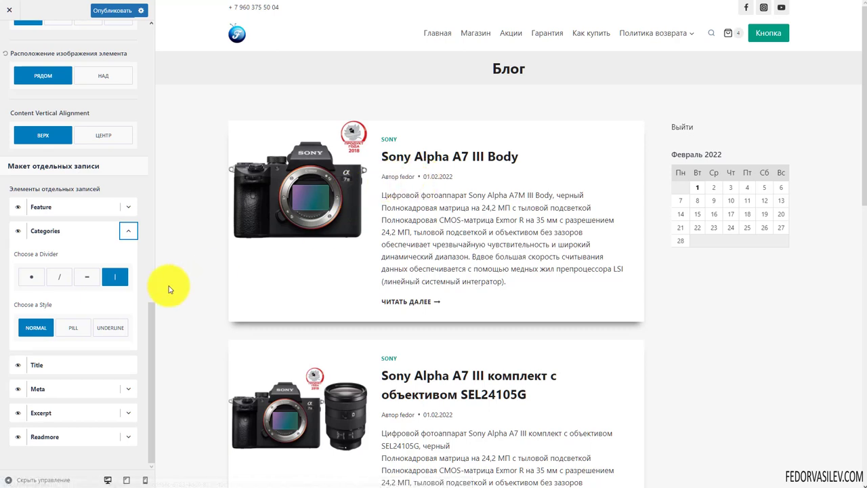
pyautogui.click(102, 329)
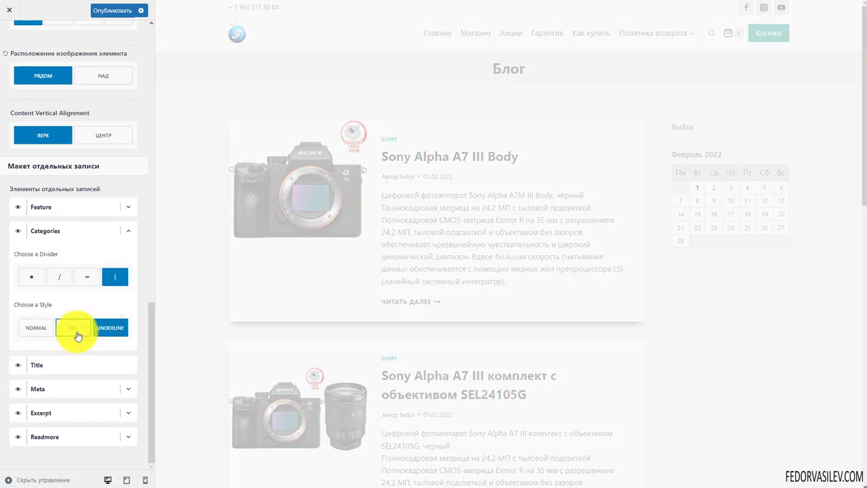
pyautogui.click(128, 232)
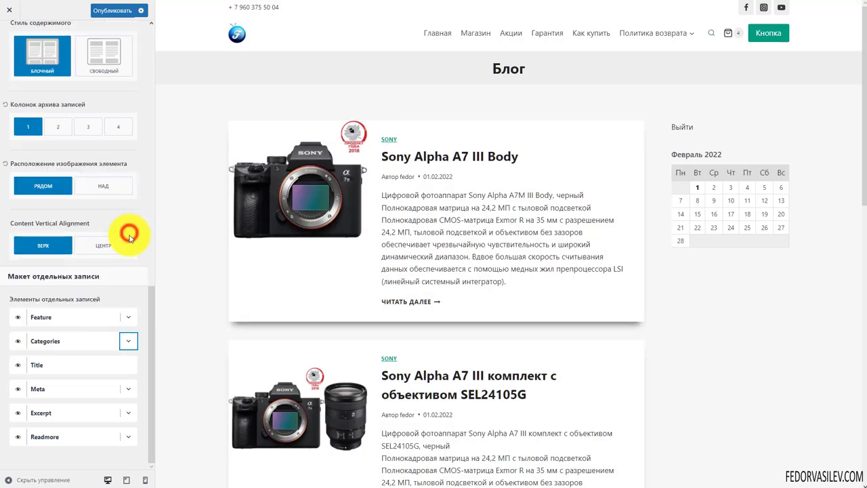
# Step: Keep the Title element shown and hide the Meta element of the archive posts
pyautogui.moveTo(57, 366); pyautogui.dragTo(49, 371)
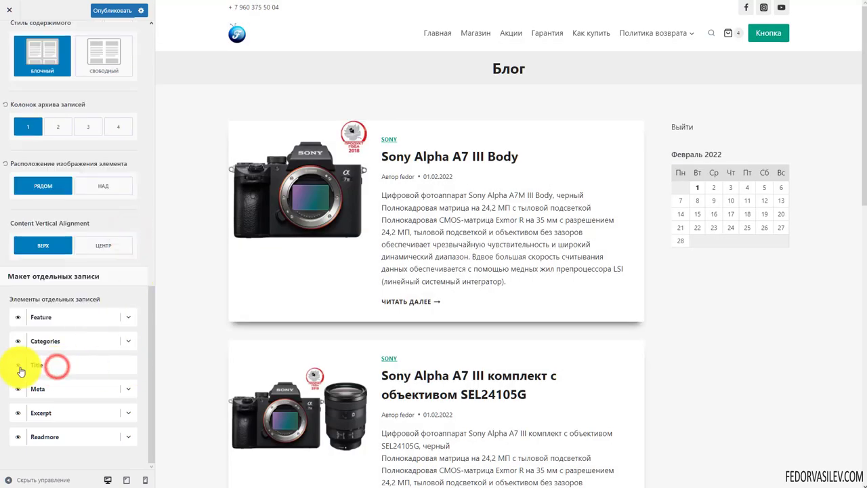
pyautogui.click(19, 367)
pyautogui.click(128, 389)
pyautogui.scroll(-3, 102, 326)
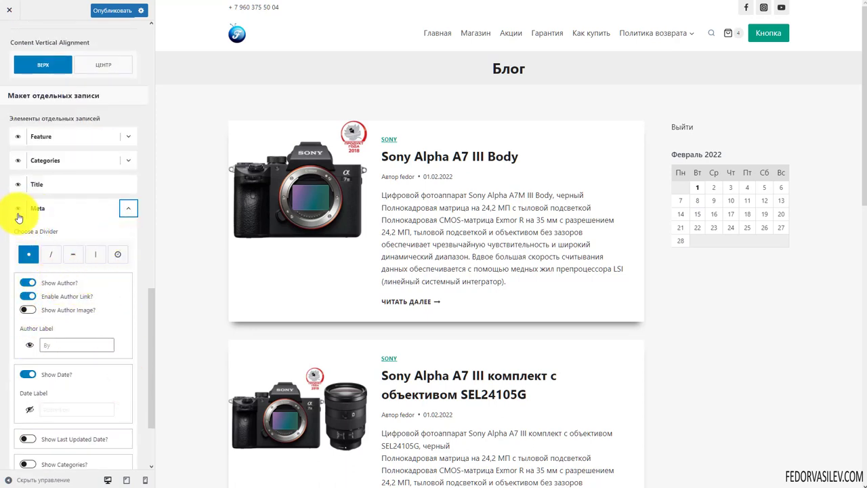
pyautogui.click(18, 210)
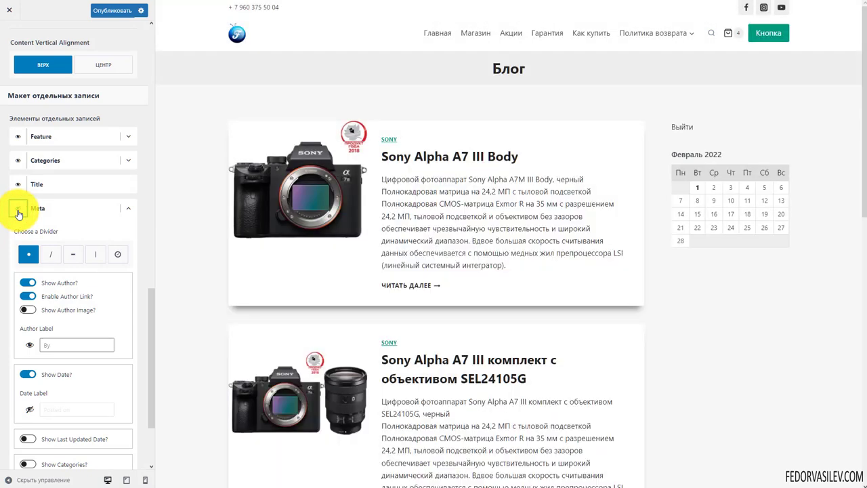
pyautogui.click(128, 208)
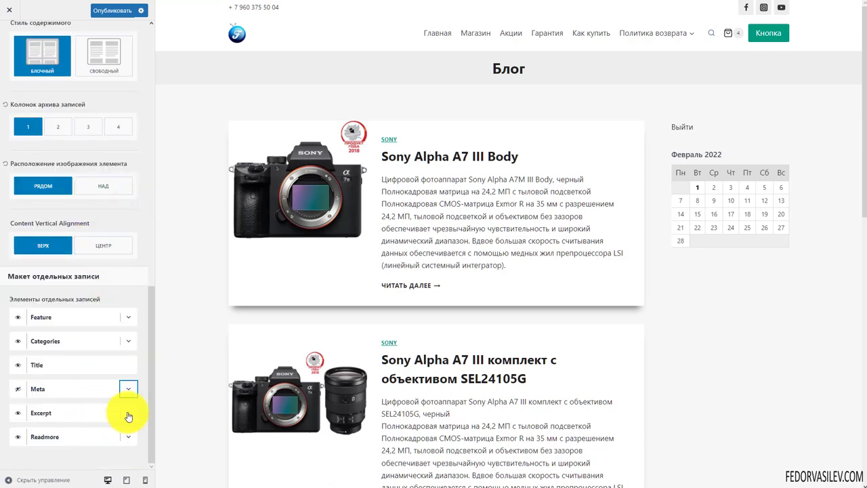
# Step: Try hiding the Excerpt element of the archive posts, show it again, and reduce its Excerpt Word Count
pyautogui.click(15, 413)
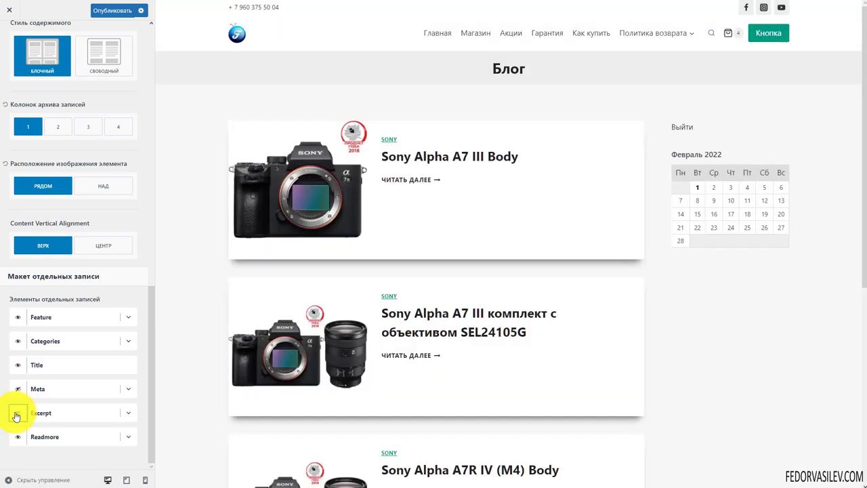
pyautogui.click(15, 413)
pyautogui.click(127, 413)
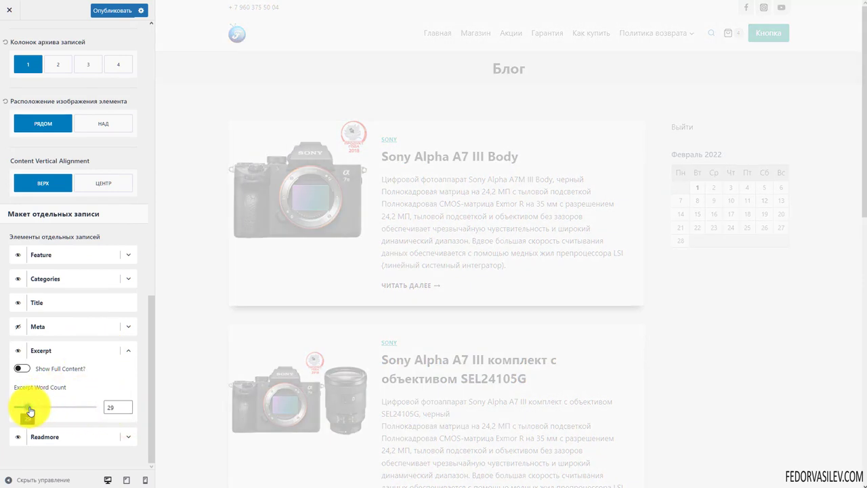
pyautogui.click(19, 406)
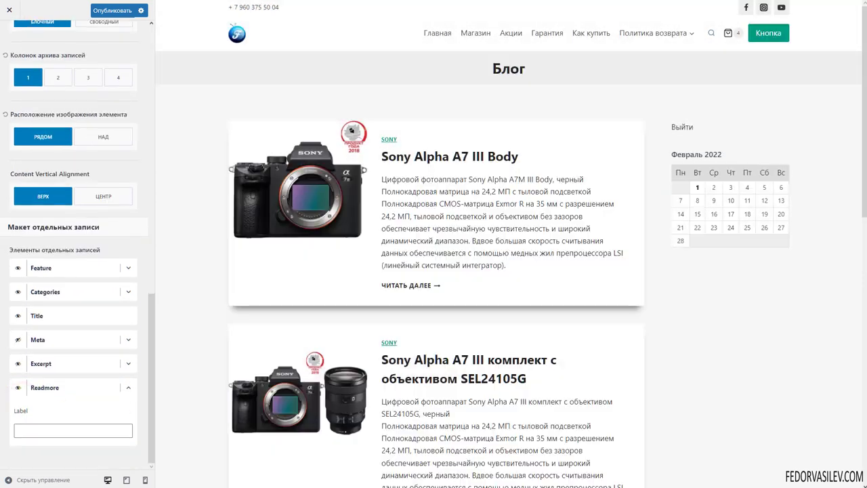
# Step: Try hiding the Readmore element, show it again, set its label to смотреть, and check the post list
pyautogui.click(18, 387)
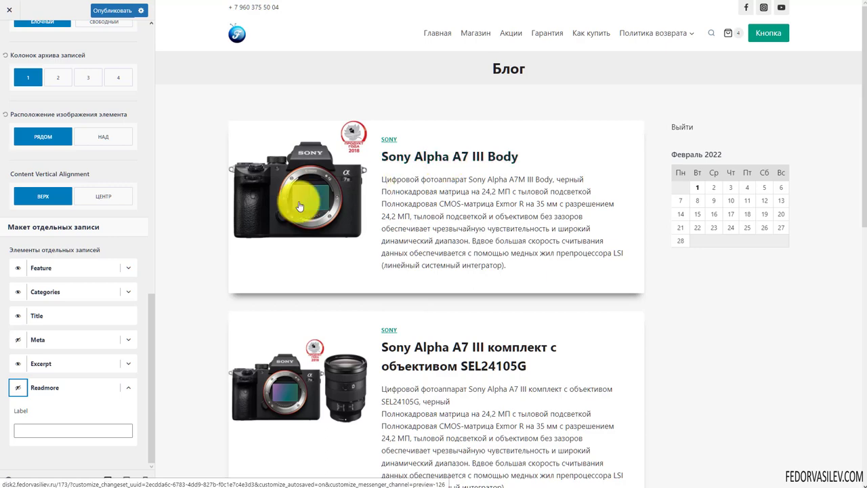
pyautogui.click(14, 391)
pyautogui.click(34, 432)
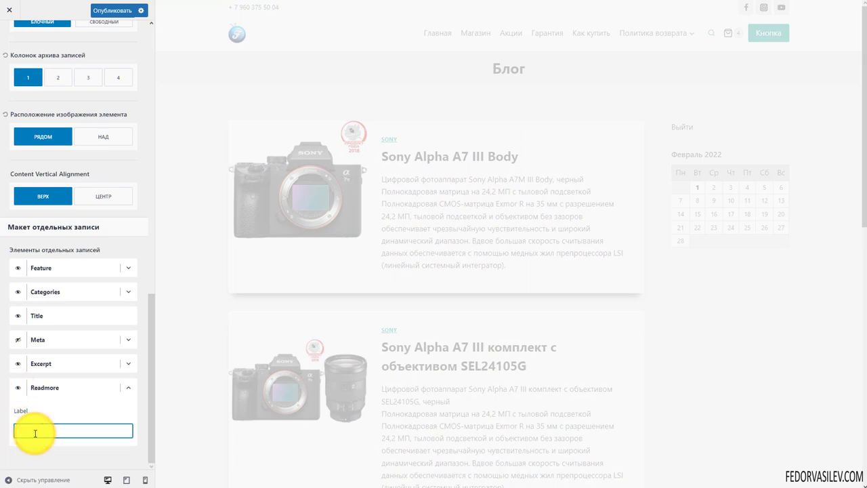
pyautogui.write('смотреть')
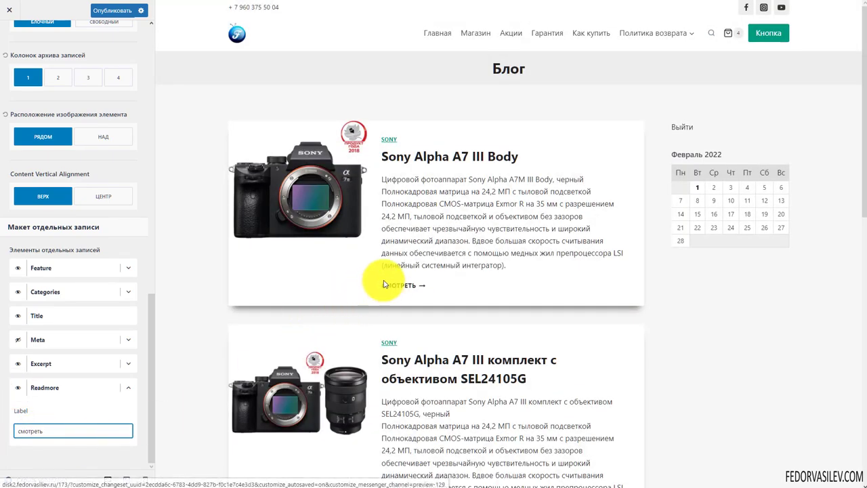
pyautogui.scroll(-8, 423, 290)
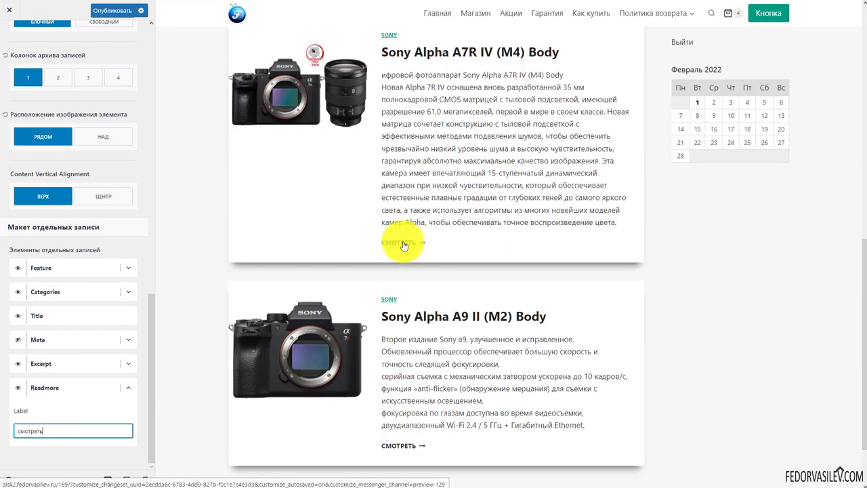
pyautogui.scroll(-2, 400, 245)
pyautogui.scroll(10, 400, 366)
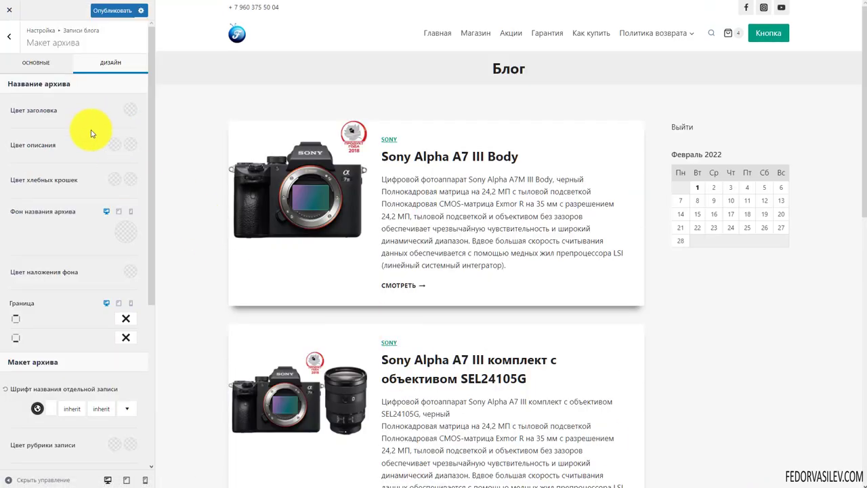
# Step: Try the green 008F72 as the page background of the blog archive, and restore F7F7F7
pyautogui.scroll(-5, 105, 170)
pyautogui.click(126, 383)
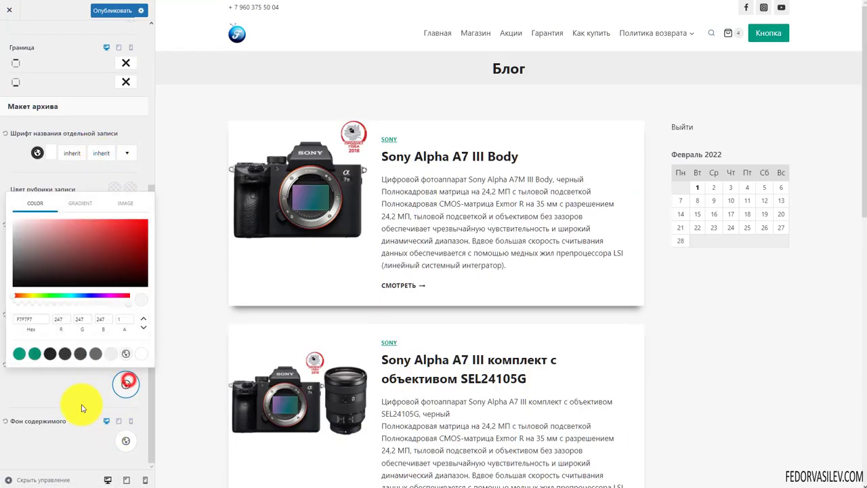
pyautogui.click(34, 353)
pyautogui.scroll(-5, 362, 332)
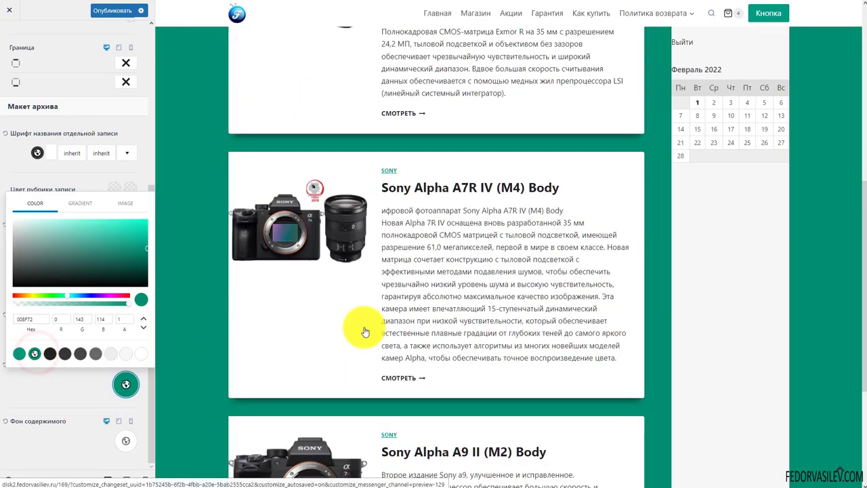
pyautogui.scroll(6, 271, 349)
pyautogui.click(125, 355)
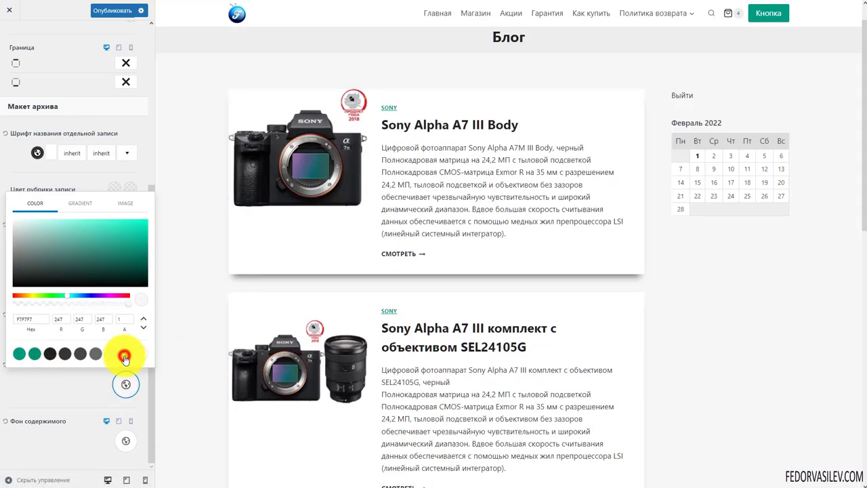
pyautogui.click(74, 397)
# Step: Try the colors 008F72 and EEEEEE for Фон содержимого of the archive posts, and restore white
pyautogui.click(126, 442)
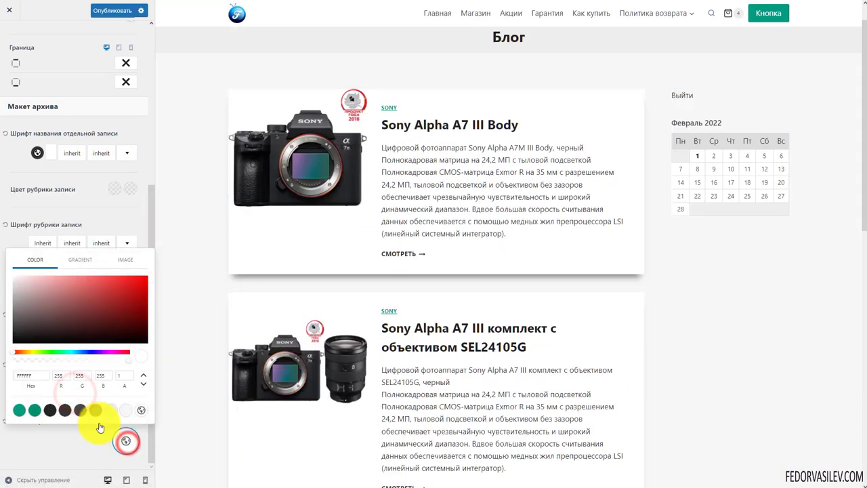
pyautogui.click(34, 410)
pyautogui.scroll(-3, 335, 238)
pyautogui.scroll(5, 338, 248)
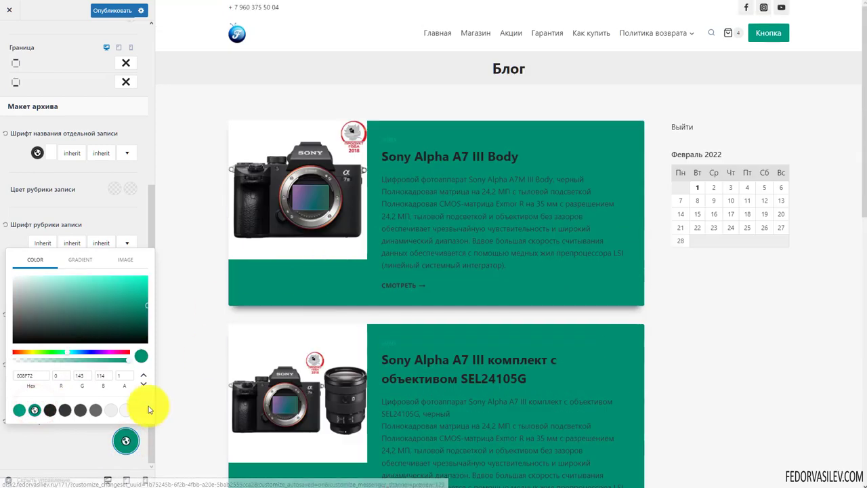
pyautogui.click(110, 410)
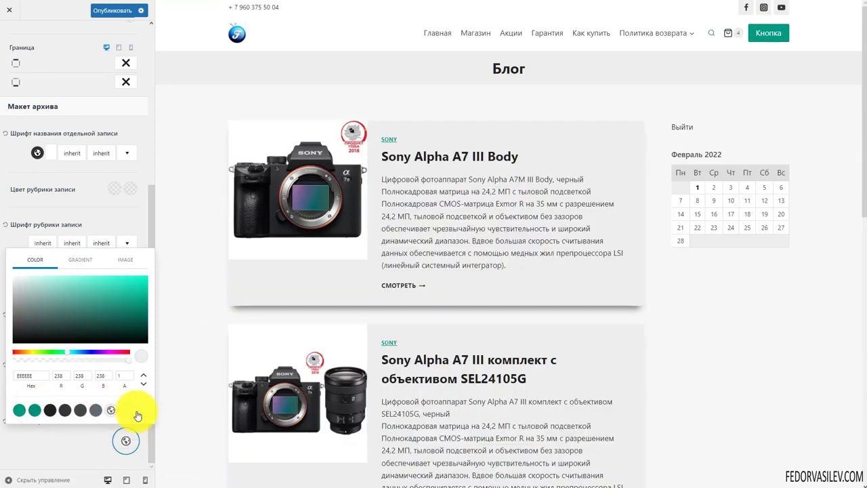
pyautogui.click(136, 411)
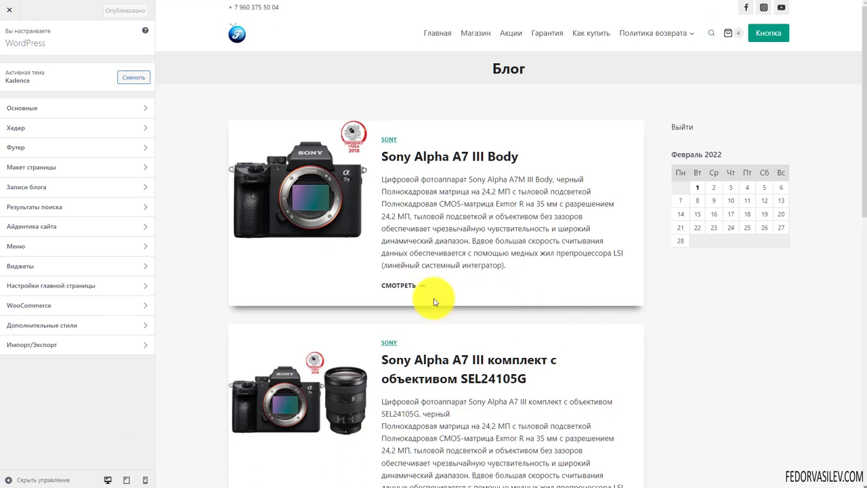
# Step: Open the Результаты поиска settings, and examine the title and item cards on the site's search results page for Цифровой фотоаппарат
pyautogui.click(39, 206)
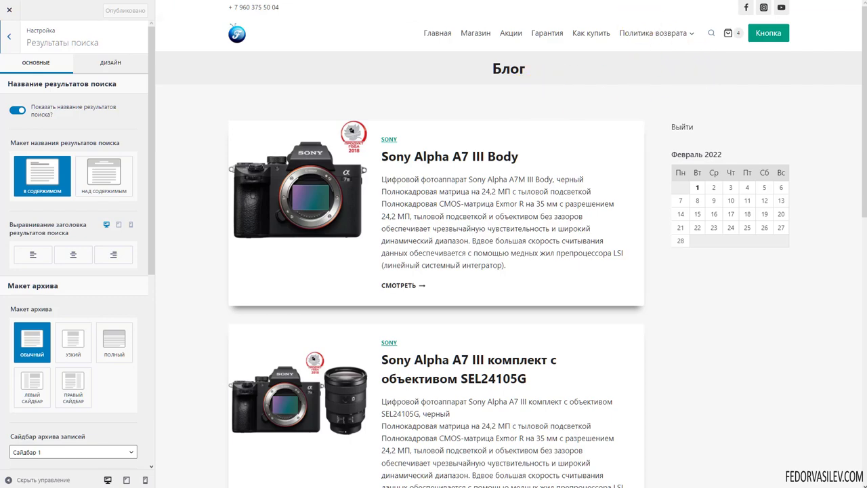
pyautogui.click(15, 111)
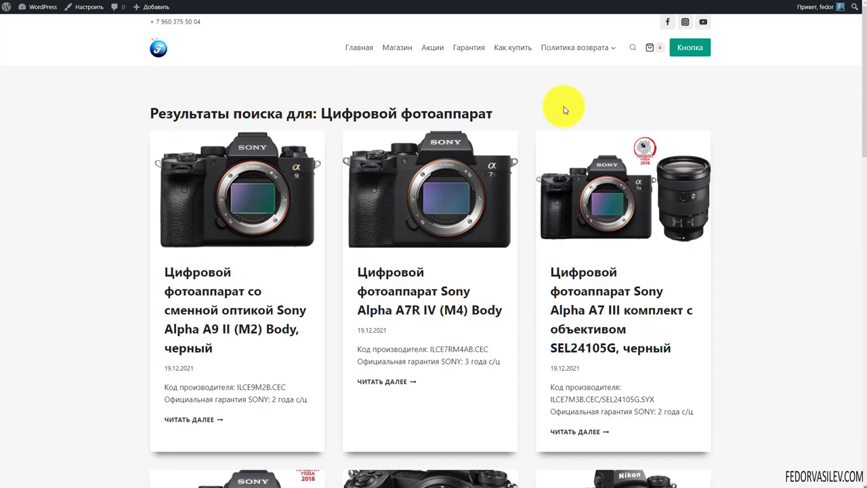
pyautogui.moveTo(650, 56)
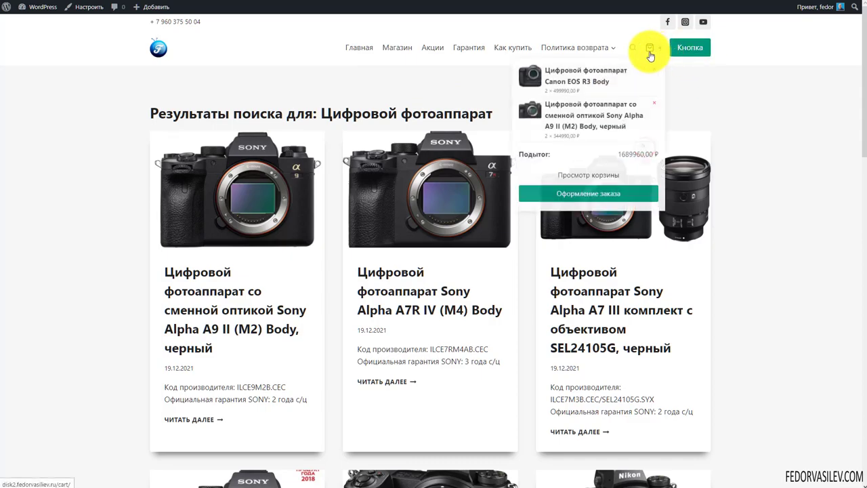
pyautogui.moveTo(177, 120); pyautogui.dragTo(400, 110)
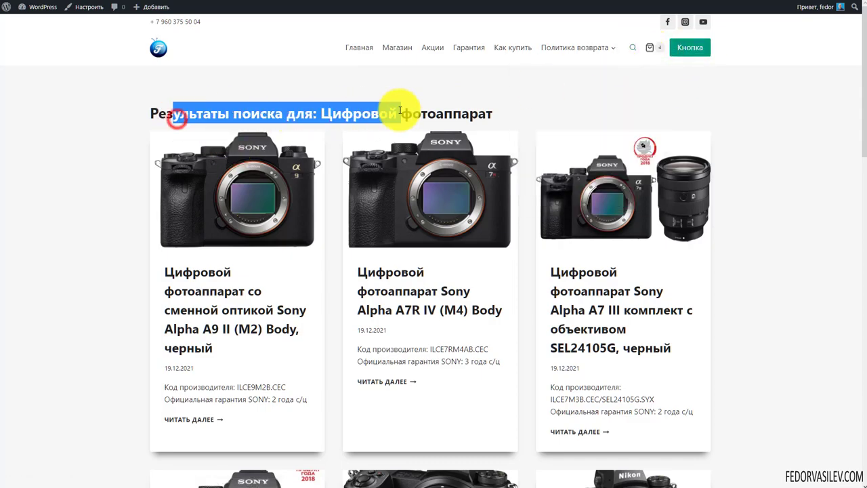
pyautogui.click(549, 102)
pyautogui.scroll(-10, 563, 147)
pyautogui.scroll(8, 20, 145)
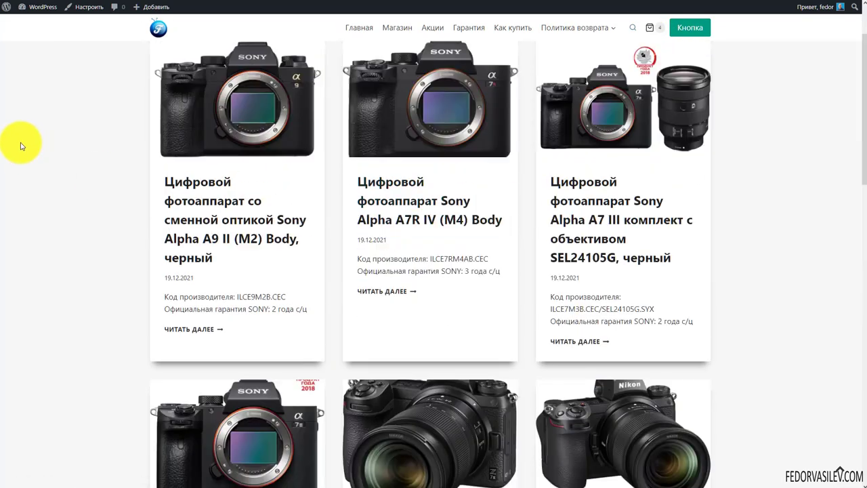
pyautogui.scroll(2, 21, 146)
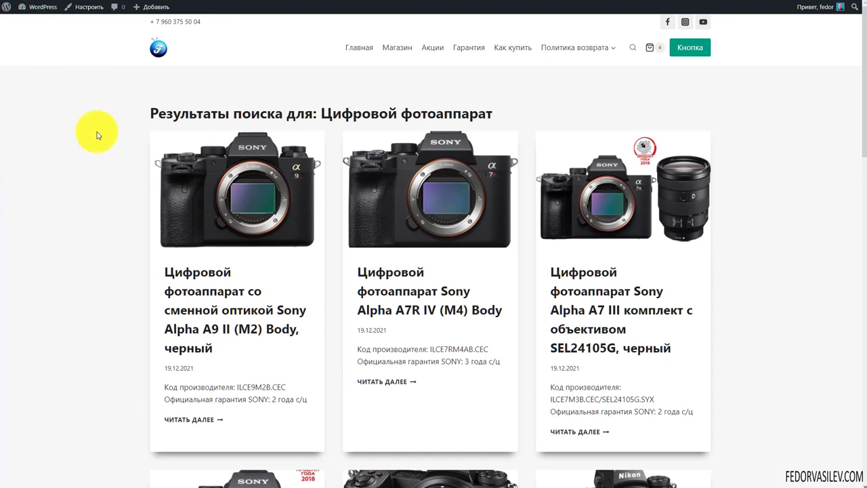
# Step: Turn the search results title back on and review the archive layout, column and found-post element settings
pyautogui.scroll(-1, 96, 136)
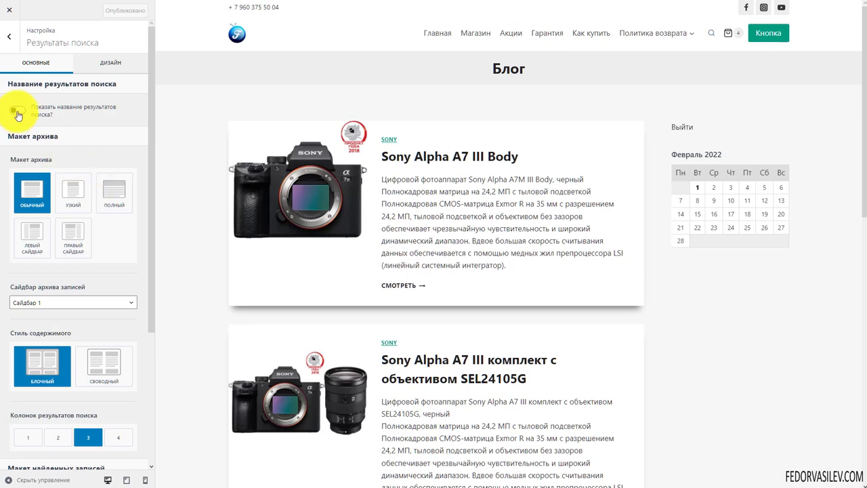
pyautogui.click(18, 111)
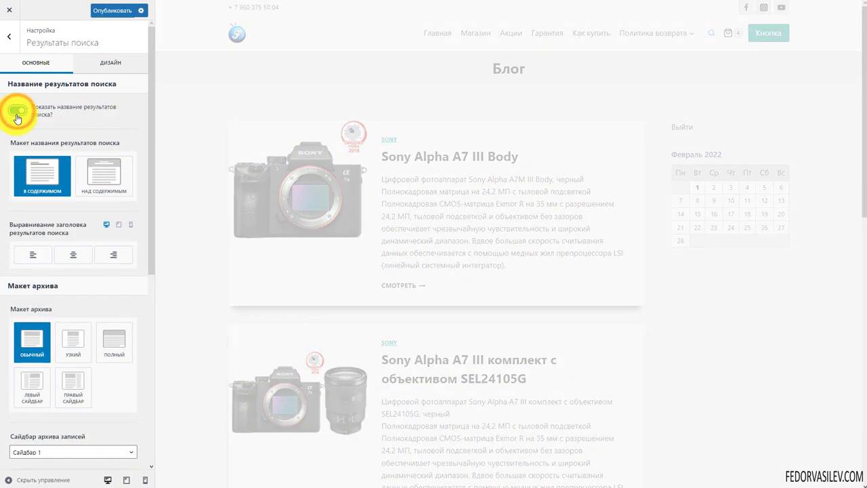
pyautogui.scroll(-3, 105, 213)
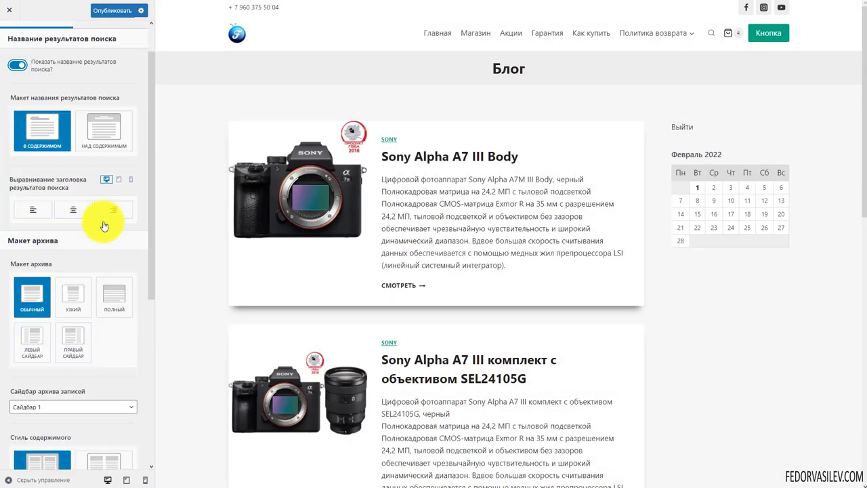
pyautogui.scroll(-2, 85, 167)
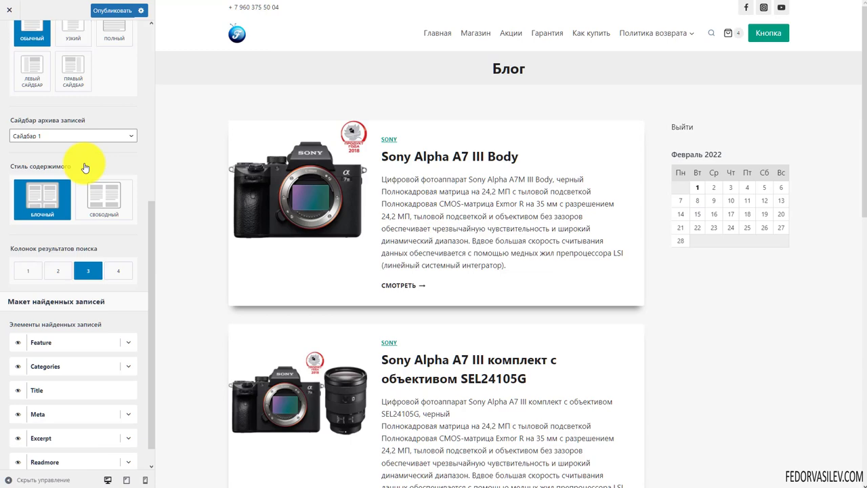
pyautogui.scroll(-1, 84, 167)
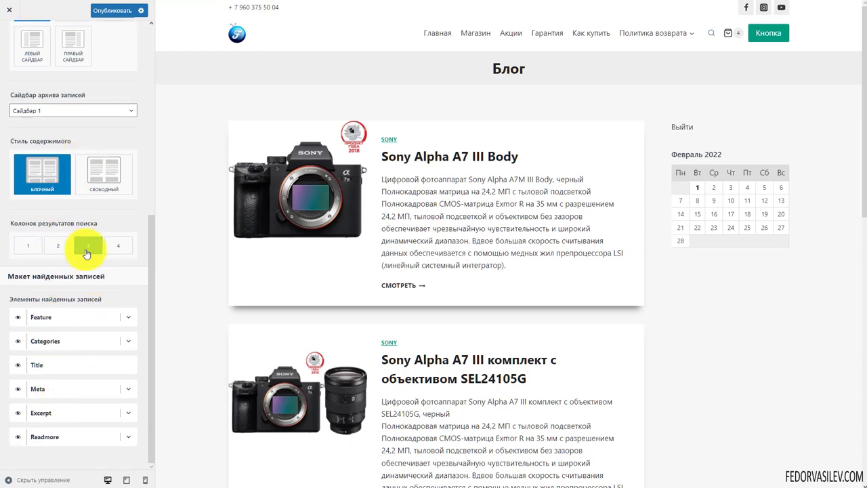
pyautogui.scroll(2, 78, 241)
pyautogui.scroll(3, 60, 208)
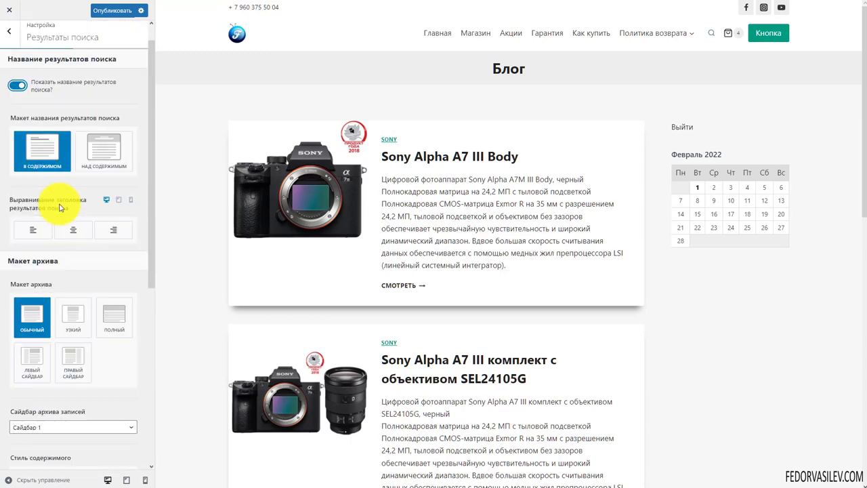
pyautogui.scroll(1, 71, 234)
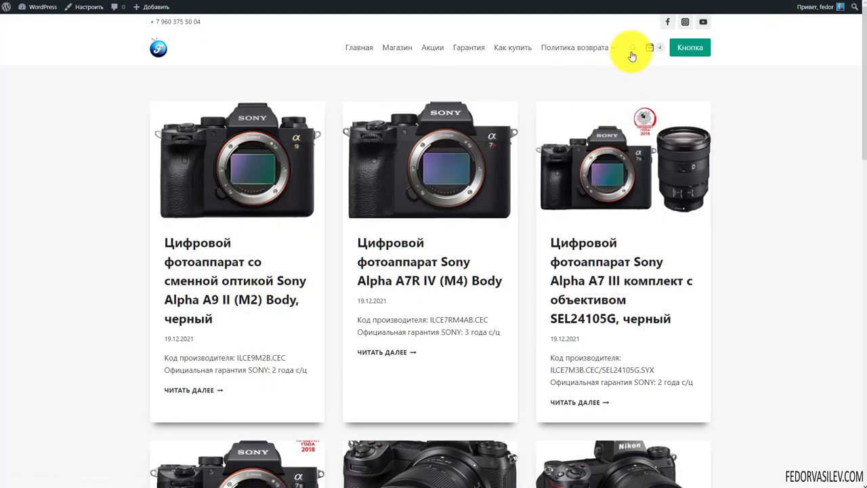
# Step: Search the site for Цифровой фотоаппарат and examine the item cards on the results page
pyautogui.click(634, 52)
pyautogui.write('Цифровой фотоаппарат')
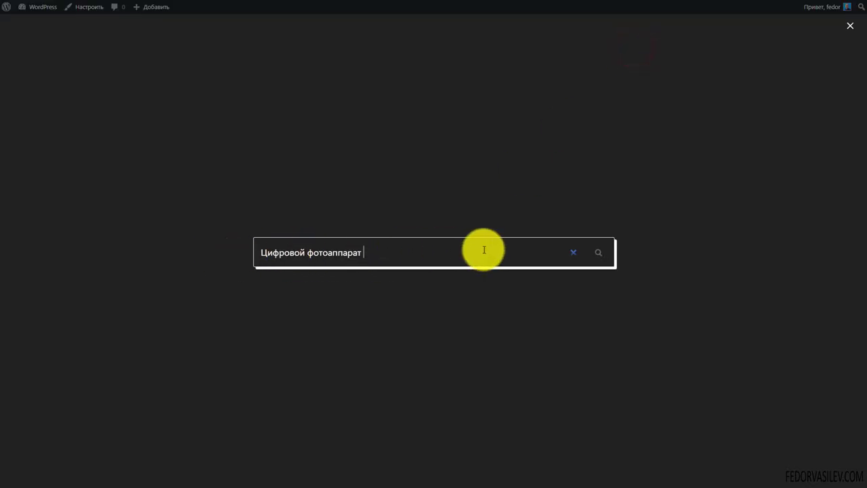
pyautogui.click(595, 260)
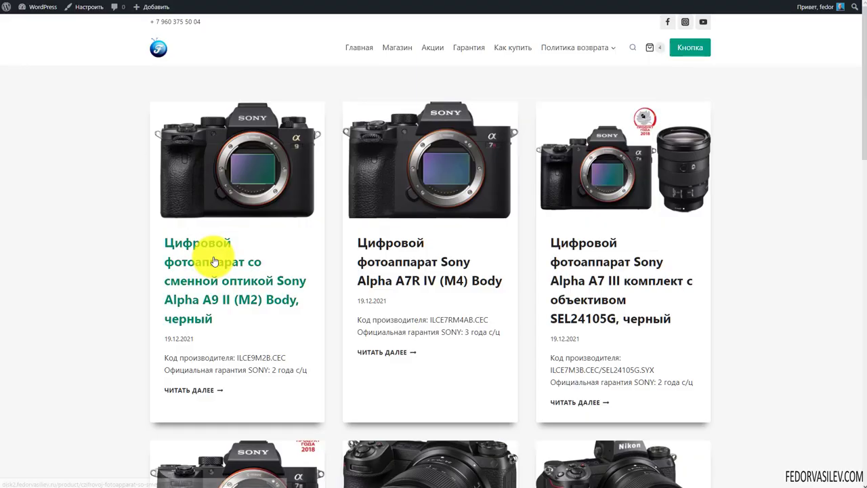
pyautogui.scroll(-4, 498, 193)
pyautogui.scroll(5, 508, 374)
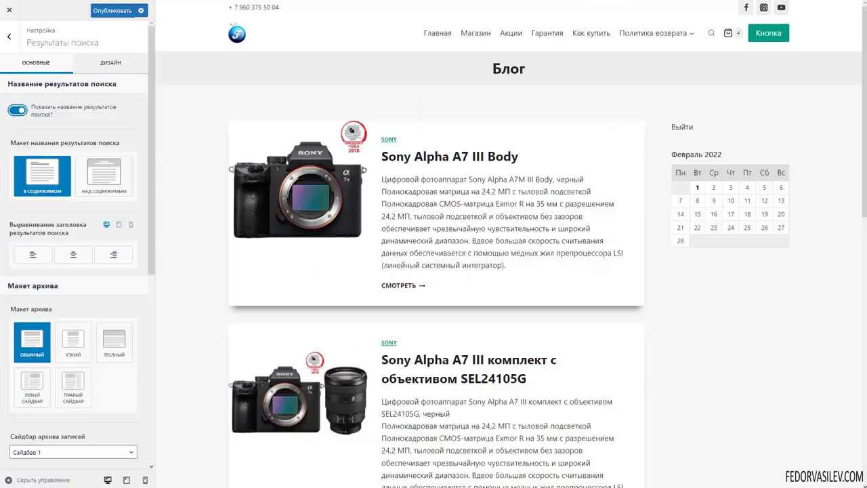
# Step: Open Айдентика сайта and examine the site icon and the Название сайта и логотип settings within the header section
pyautogui.click(9, 38)
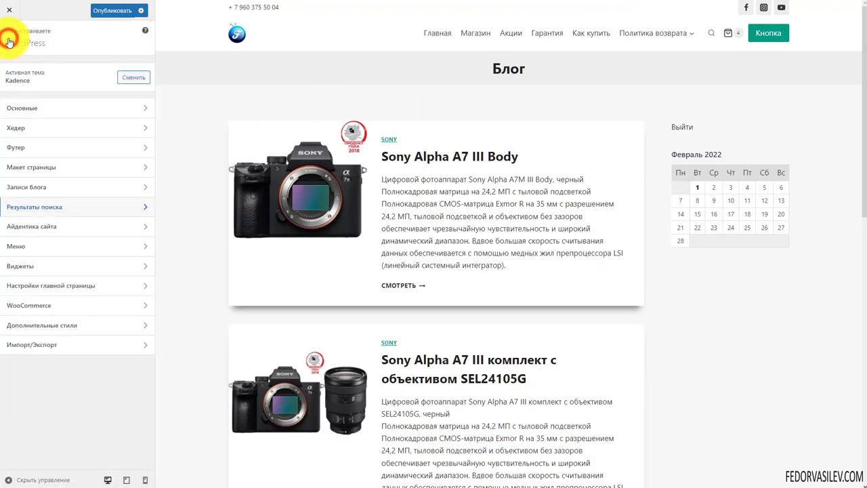
pyautogui.click(27, 230)
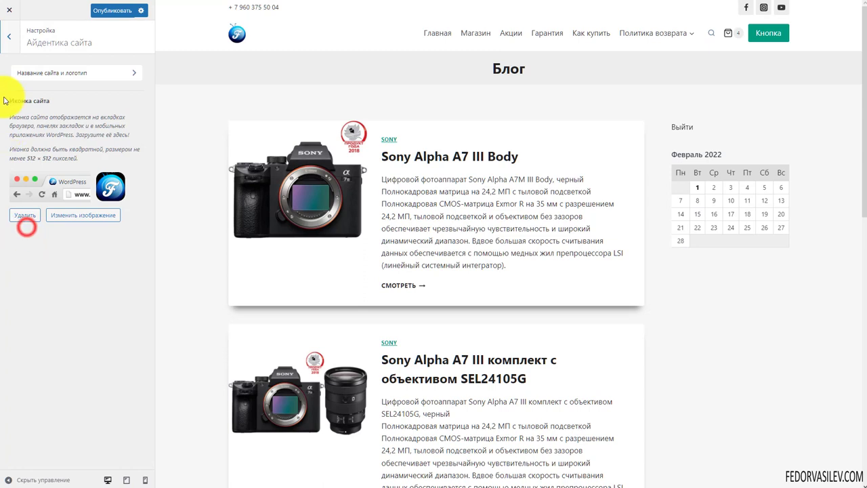
pyautogui.doubleClick(70, 42)
pyautogui.click(66, 45)
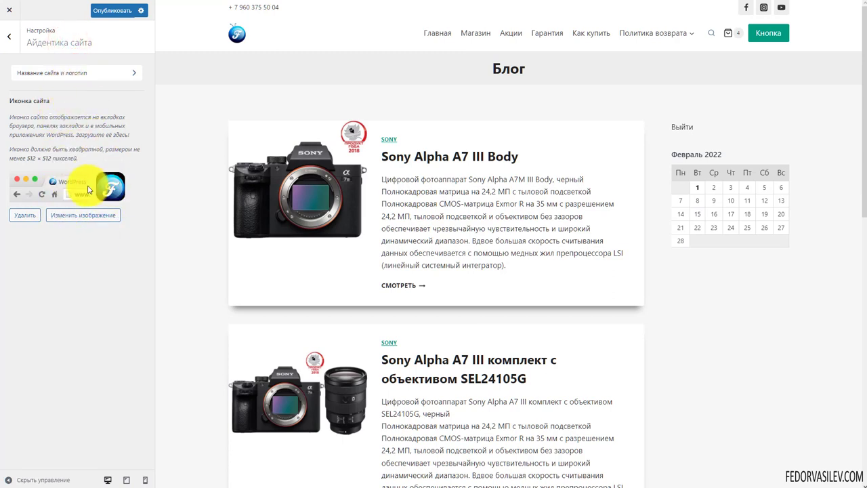
pyautogui.click(79, 79)
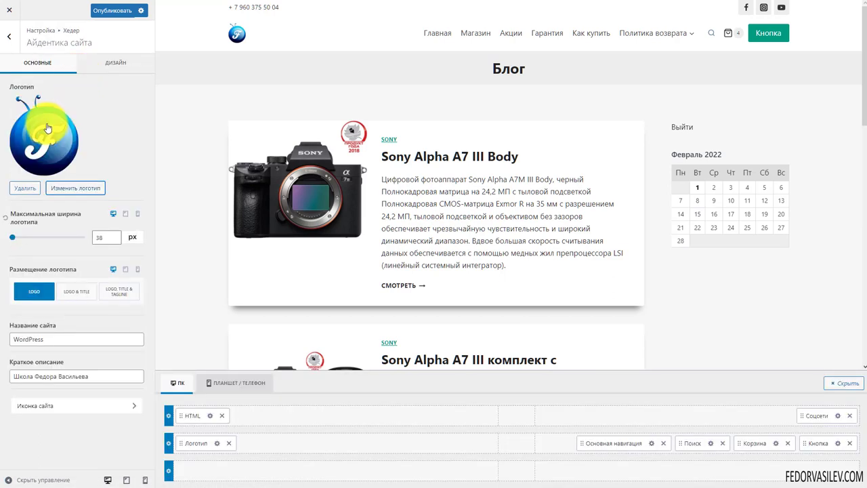
pyautogui.click(82, 32)
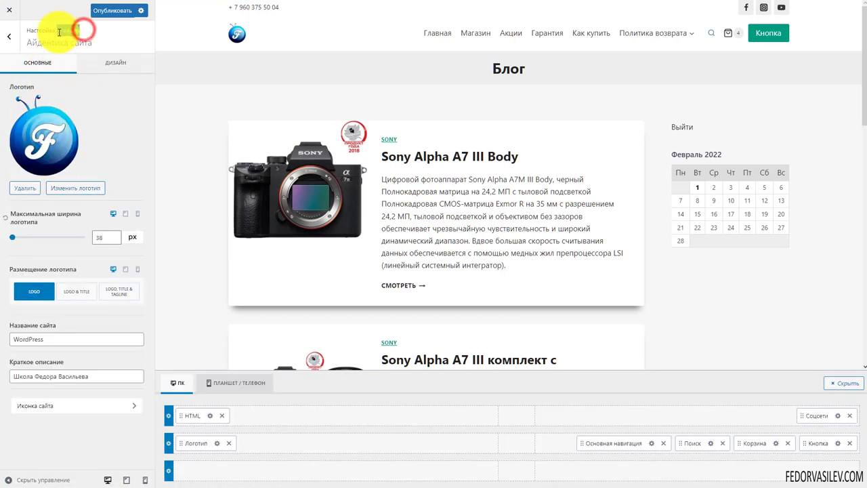
pyautogui.moveTo(59, 32); pyautogui.dragTo(26, 31)
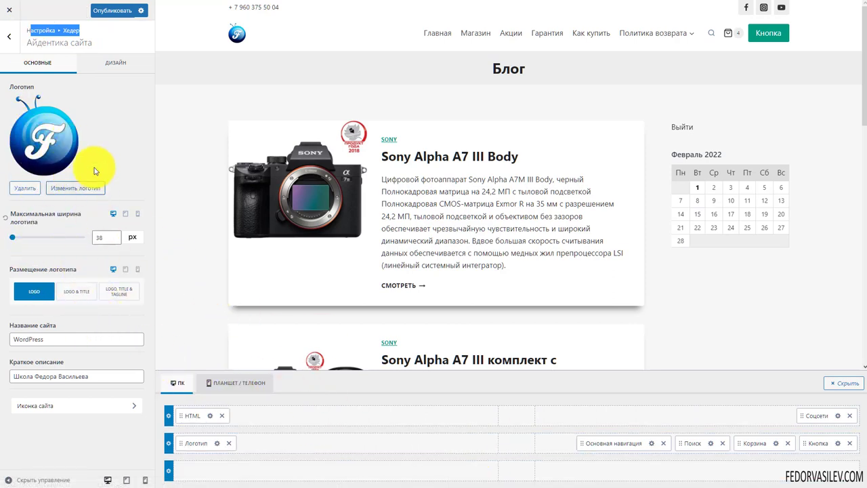
# Step: Leave the header settings, revisit the Айдентика сайта section, and return to the main list of settings
pyautogui.click(12, 42)
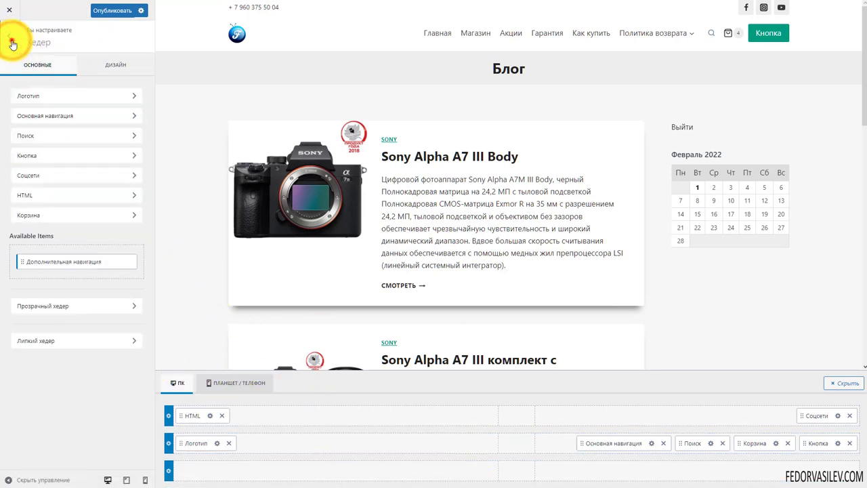
pyautogui.click(12, 43)
pyautogui.click(63, 220)
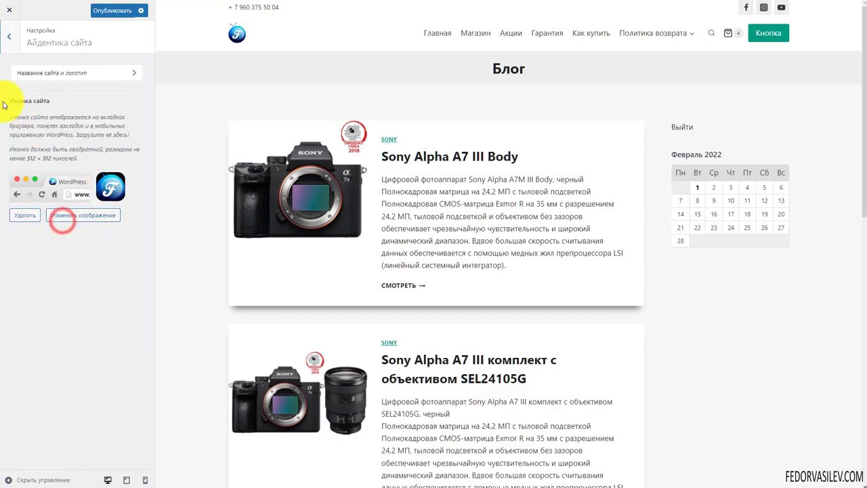
pyautogui.click(10, 37)
pyautogui.click(34, 221)
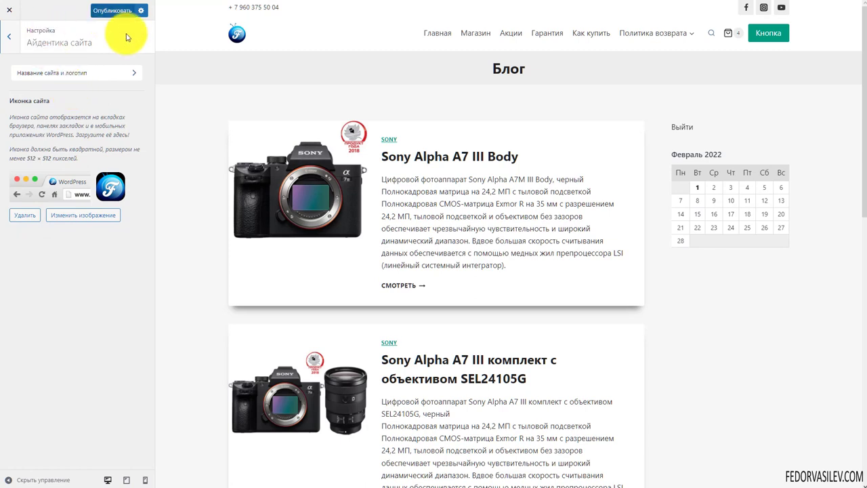
pyautogui.click(5, 37)
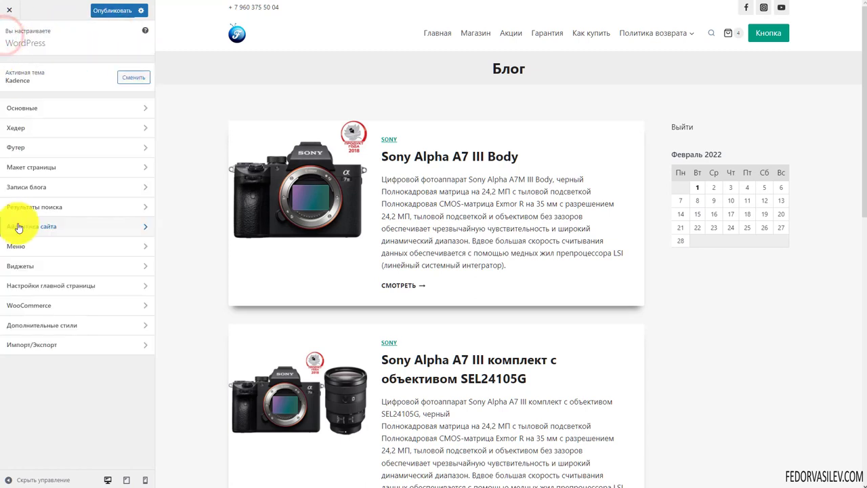
# Step: Open the Меню section and examine the items and display locations of Menu 1
pyautogui.click(20, 246)
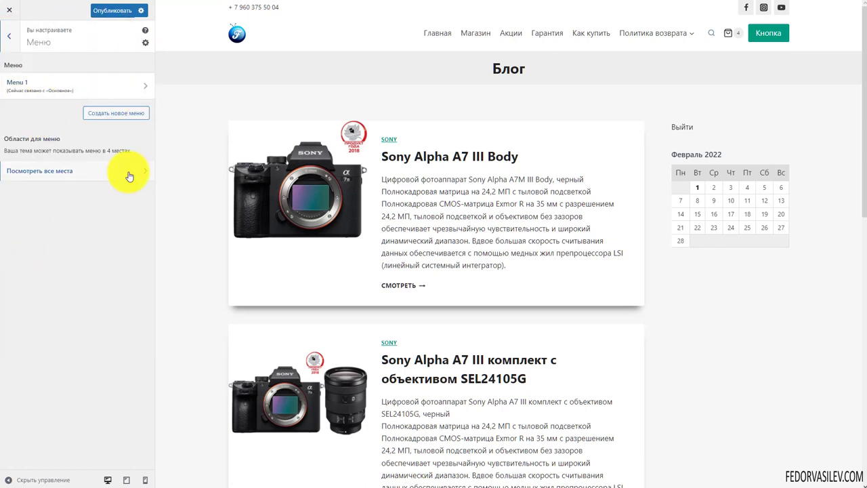
pyautogui.click(142, 89)
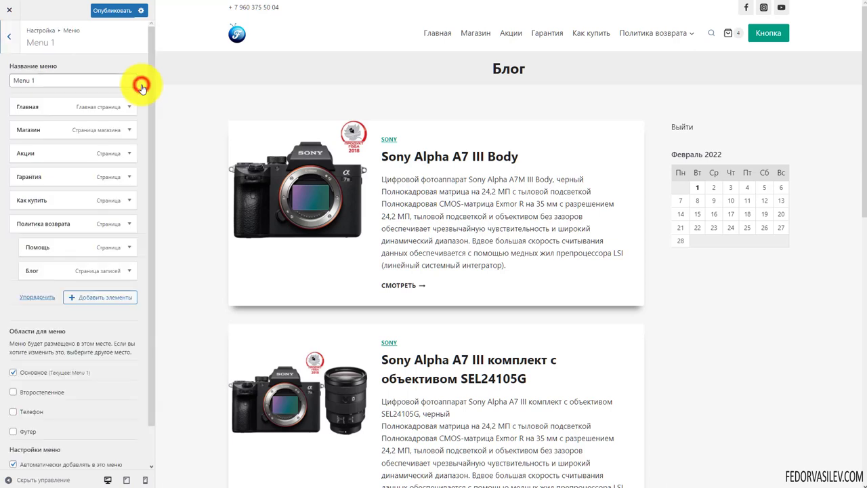
pyautogui.click(9, 36)
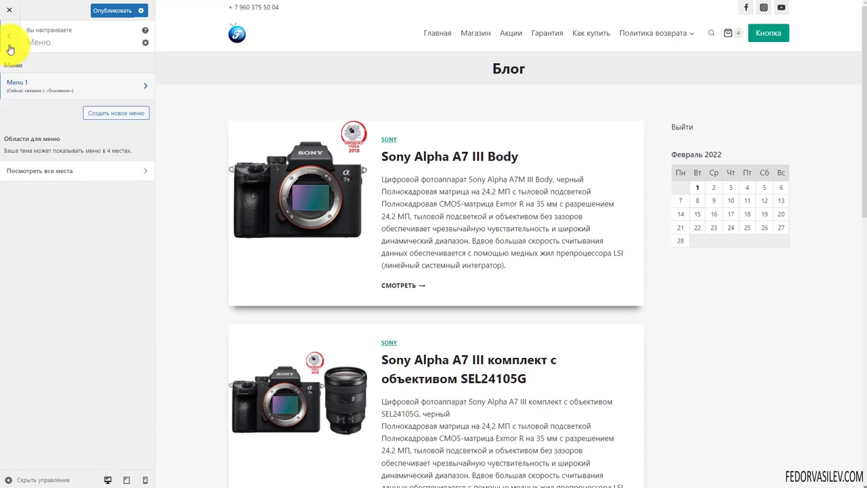
pyautogui.click(11, 42)
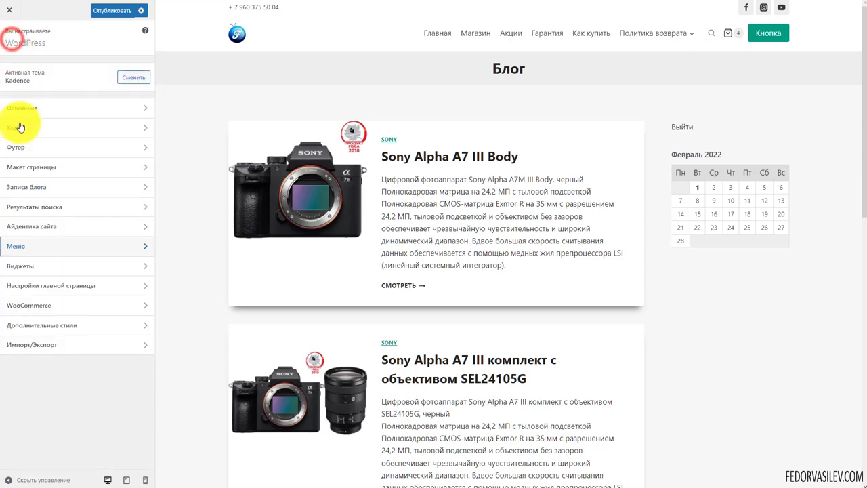
# Step: Examine the widgets of Сайдбар 1 and the home and posts page choices in Настройки главной страницы
pyautogui.click(45, 265)
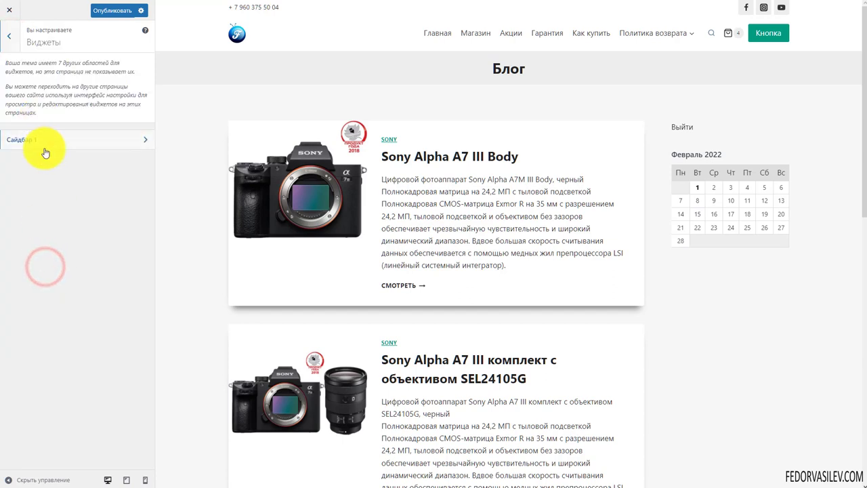
pyautogui.click(141, 142)
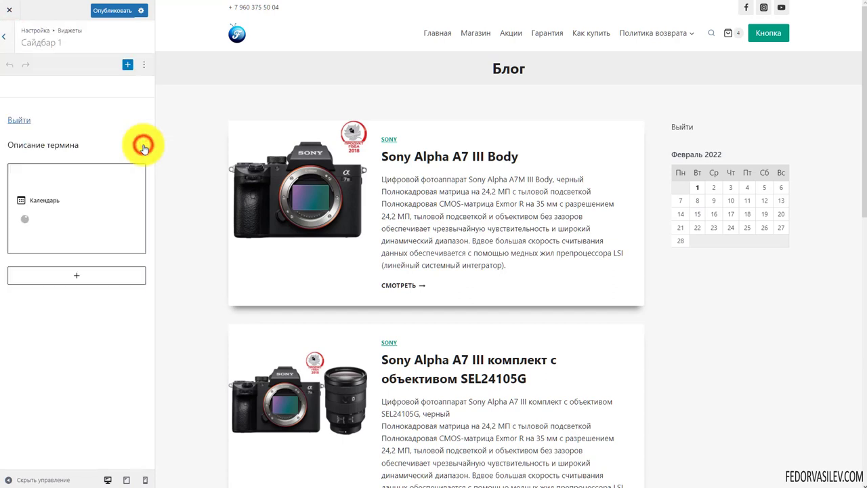
pyautogui.click(7, 39)
pyautogui.click(8, 38)
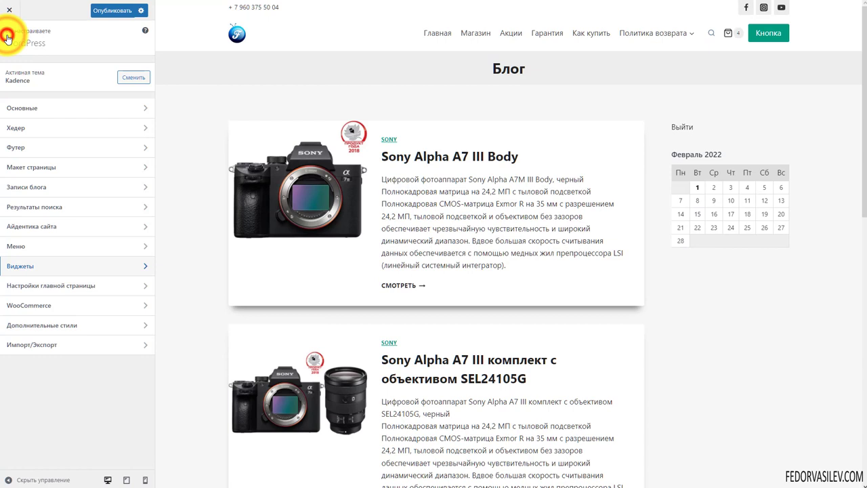
pyautogui.click(52, 286)
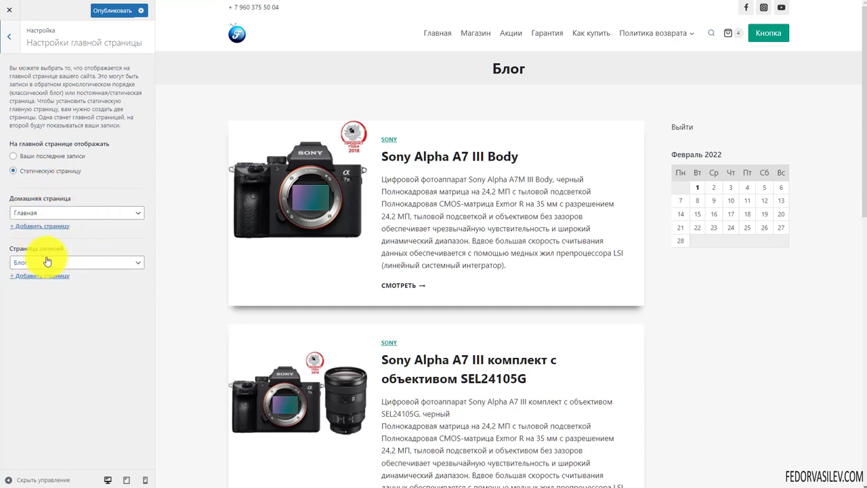
pyautogui.click(9, 37)
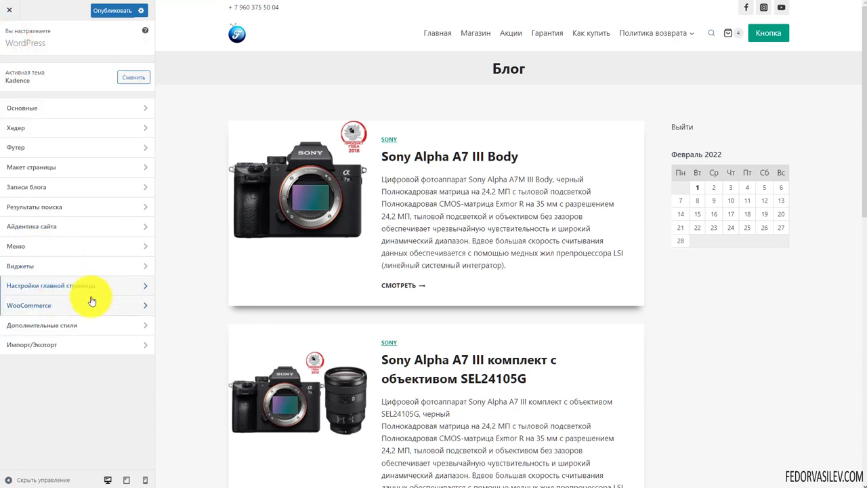
# Step: Enable the store notice in the WooCommerce settings and check its demo text in the page preview
pyautogui.click(27, 310)
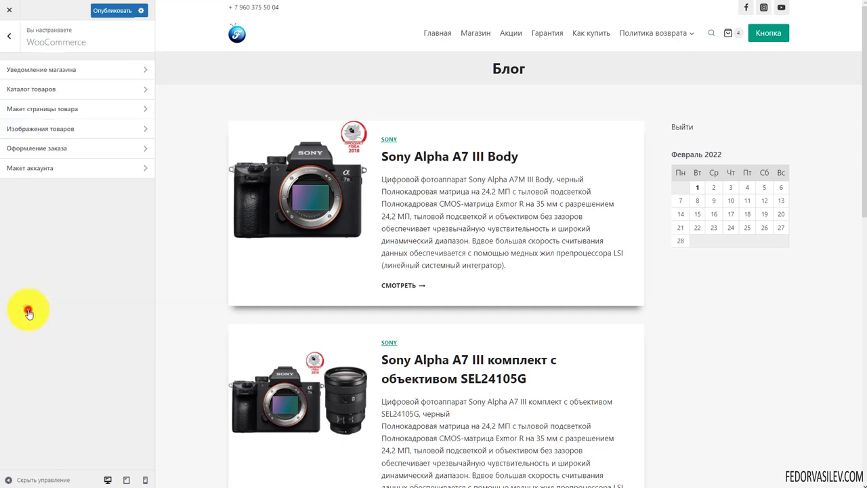
pyautogui.click(45, 68)
pyautogui.click(14, 206)
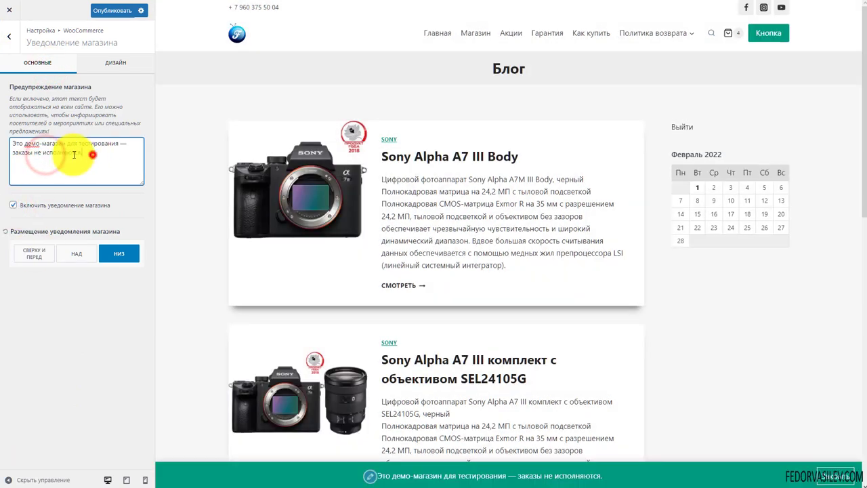
pyautogui.tripleClick(94, 157)
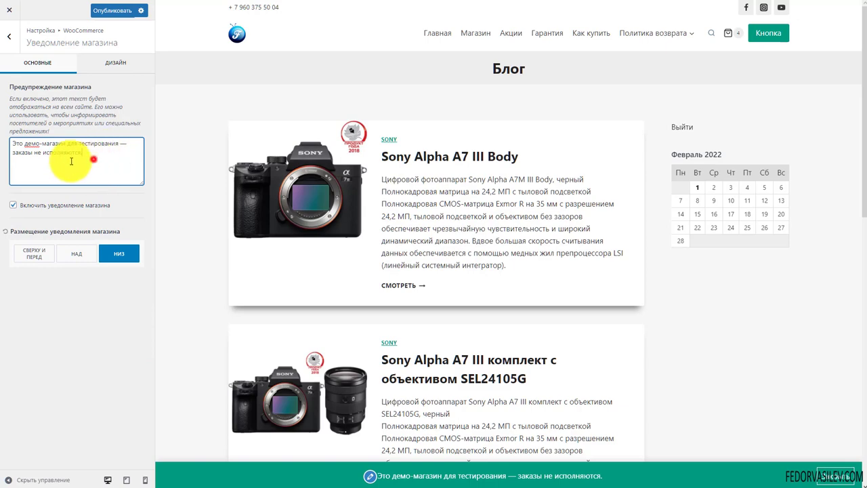
pyautogui.click(98, 162)
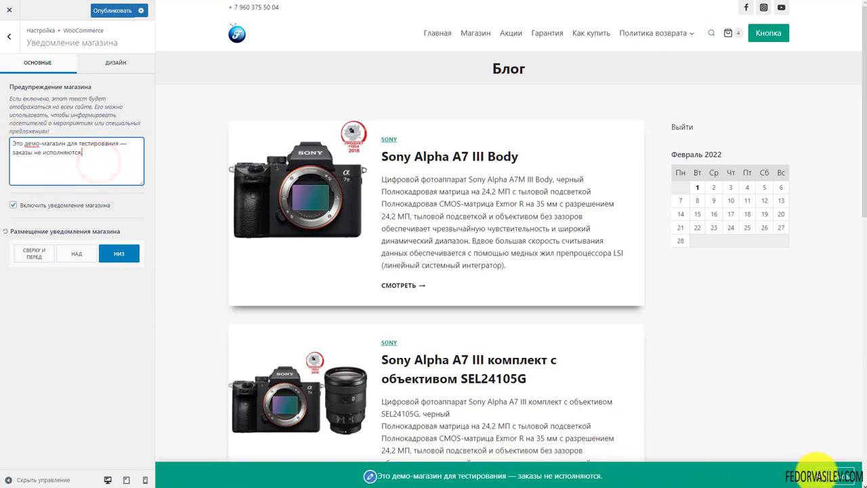
pyautogui.scroll(-5, 527, 411)
pyautogui.scroll(5, 229, 287)
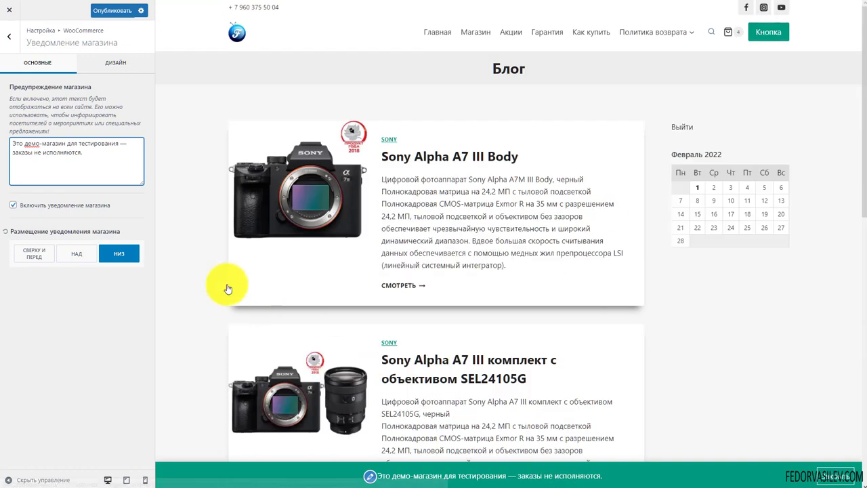
# Step: Try the «Над» placement for the store notice and try out the option that removes its close button
pyautogui.click(68, 254)
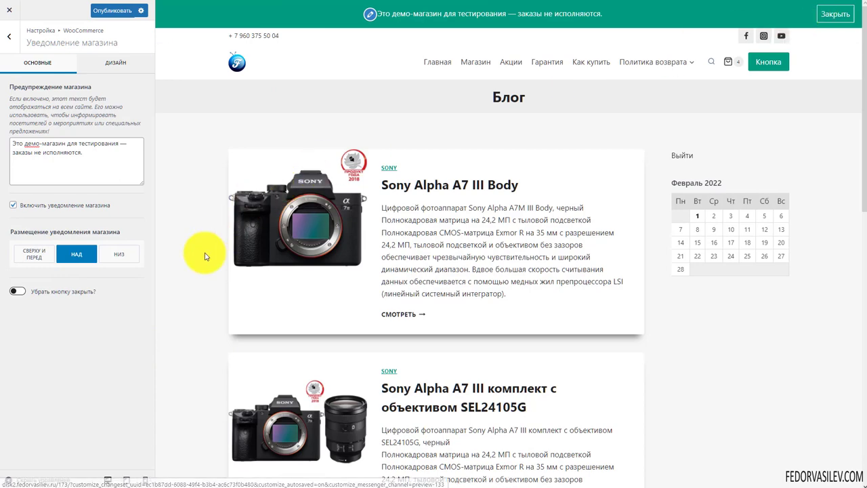
pyautogui.click(18, 292)
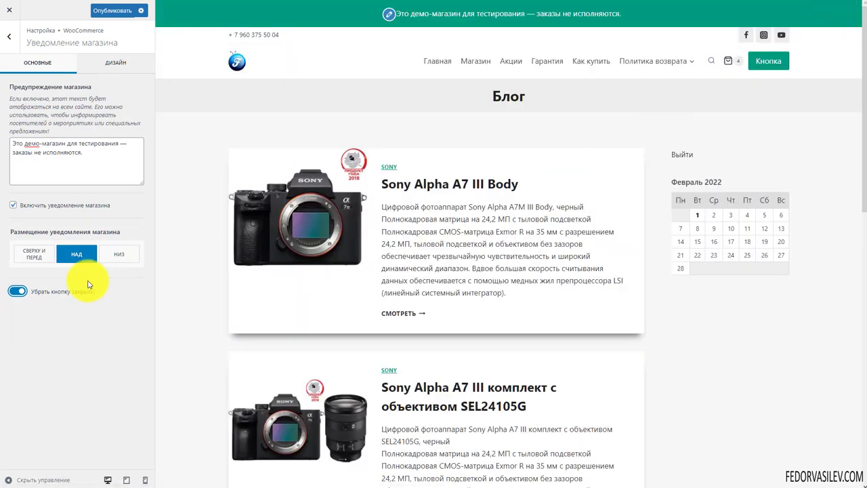
pyautogui.click(15, 292)
# Step: Set the store notice placement to «Сверху и перед» and check how it behaves while the page moves
pyautogui.click(32, 254)
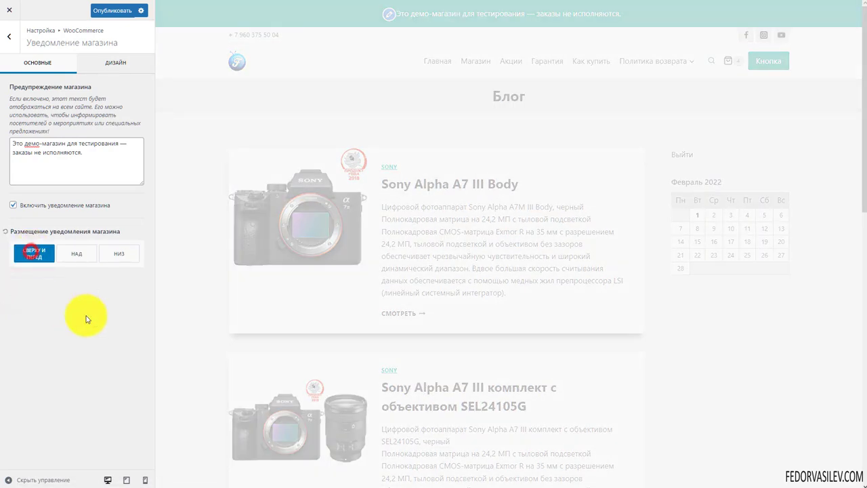
pyautogui.scroll(-3, 590, 228)
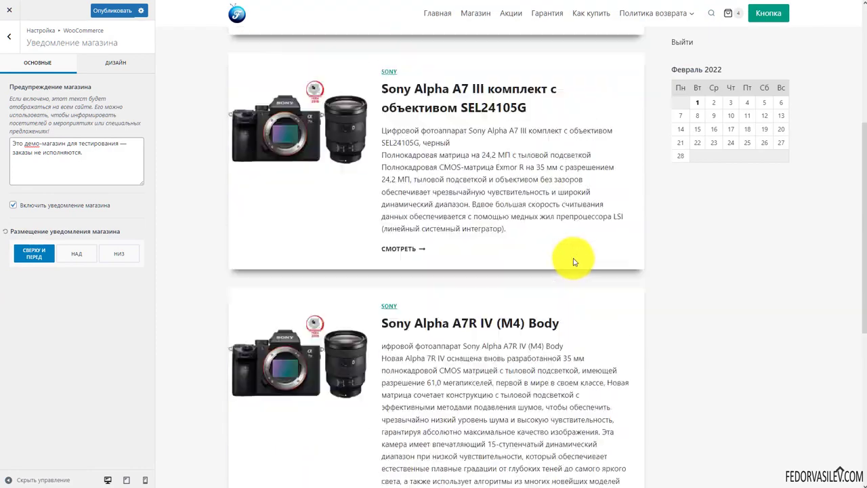
pyautogui.scroll(3, 619, 255)
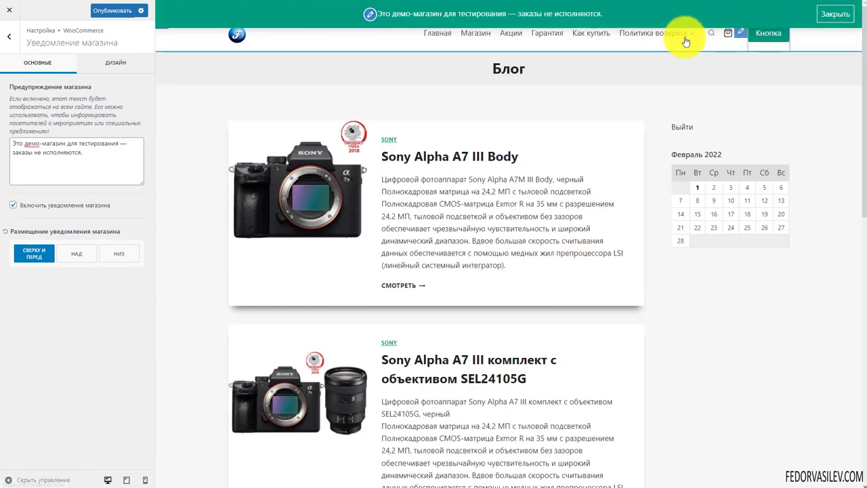
# Step: Disable the store notice, glance at its design options and return to the WooCommerce settings
pyautogui.click(13, 206)
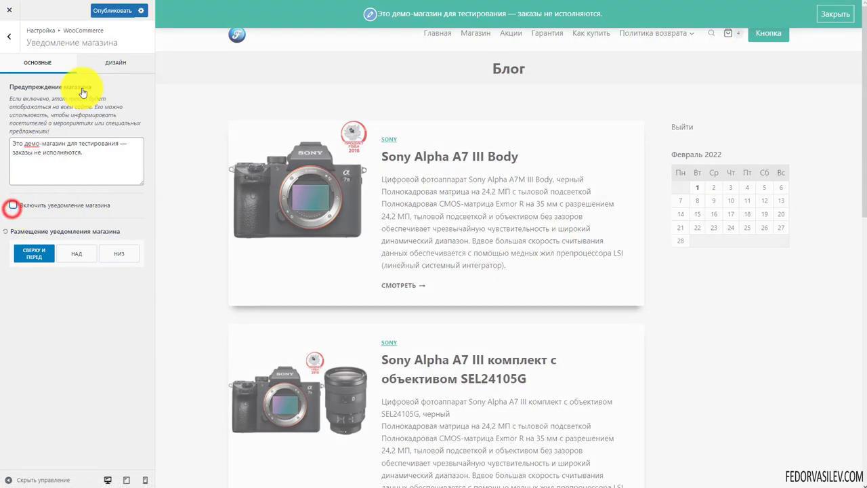
pyautogui.click(115, 63)
pyautogui.click(27, 61)
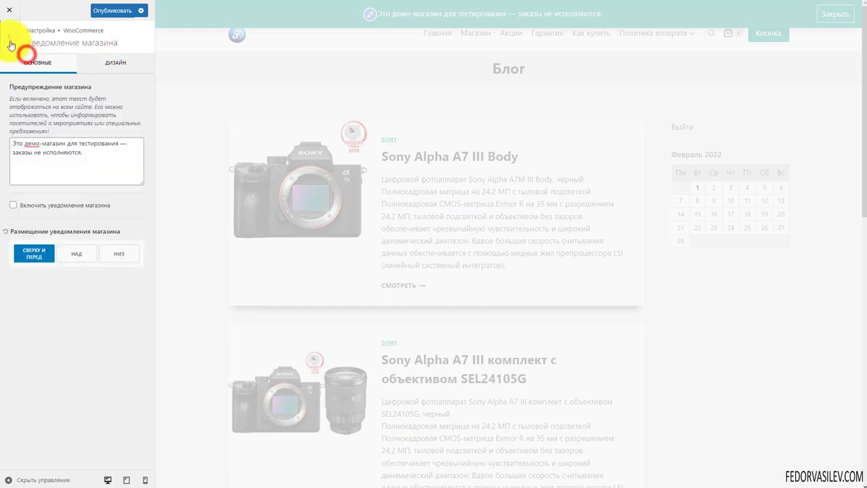
pyautogui.click(9, 36)
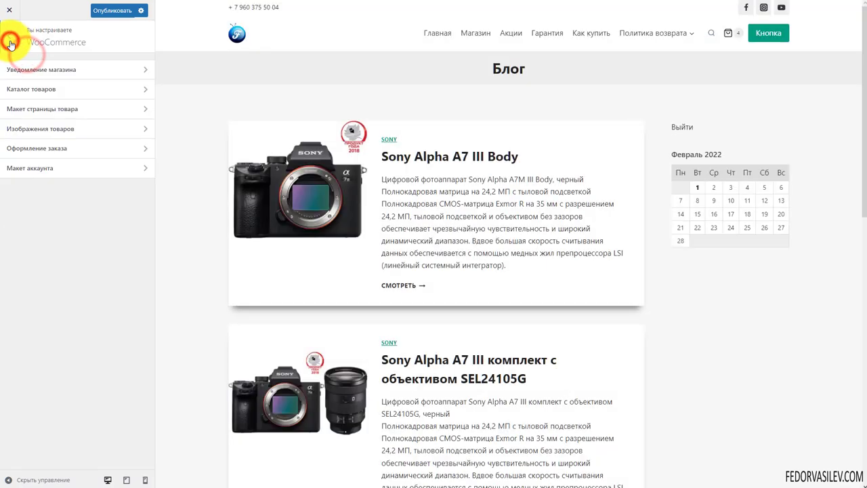
# Step: Open the product catalog settings and look through the shop page's product grid in the preview
pyautogui.click(43, 93)
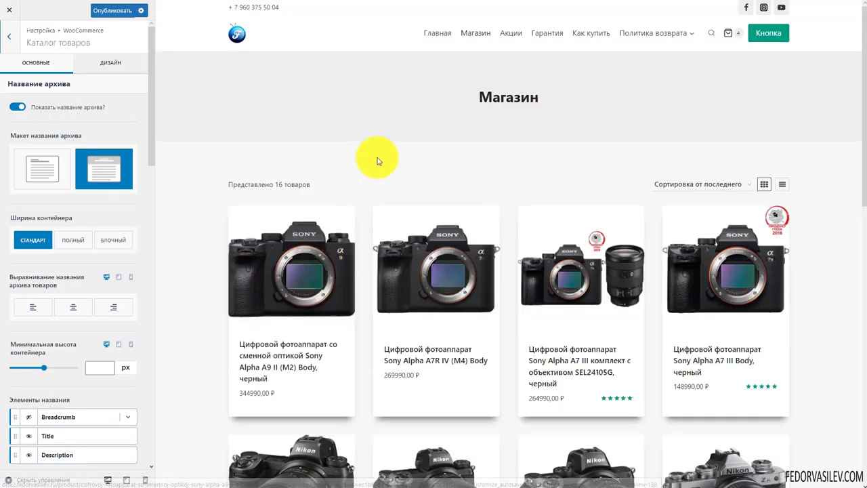
pyautogui.scroll(-4, 631, 269)
pyautogui.scroll(-5, 631, 269)
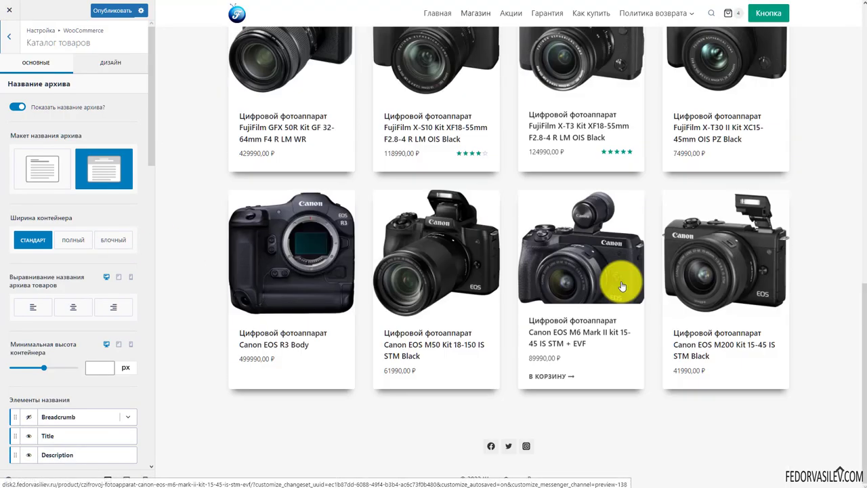
pyautogui.scroll(10, 616, 277)
pyautogui.scroll(2, 613, 296)
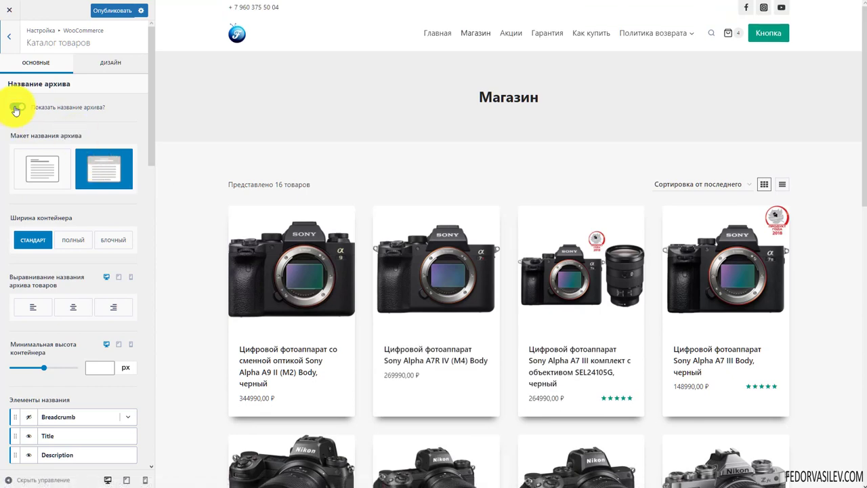
# Step: Try hiding the shop archive title and placing it «В содержимом», and restore the visible title with its original layout
pyautogui.click(16, 108)
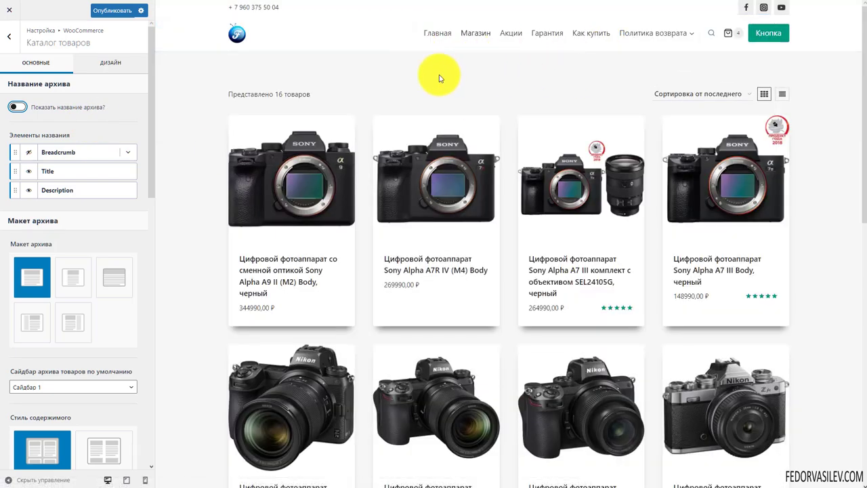
pyautogui.click(17, 107)
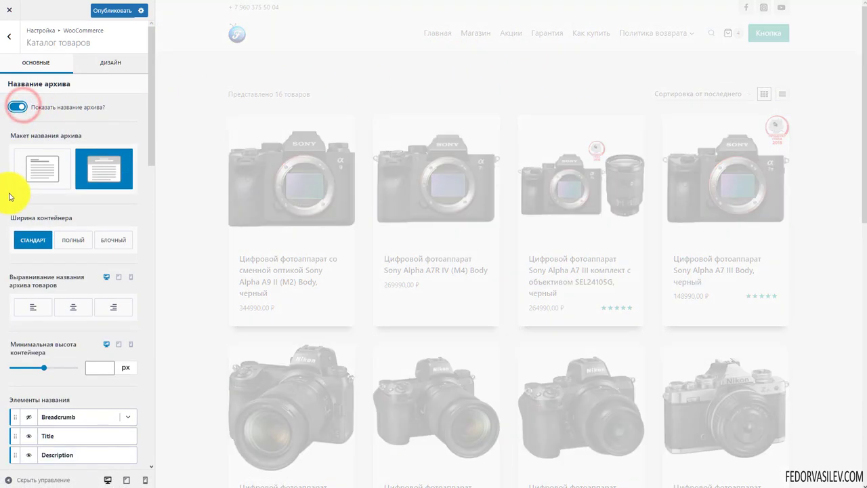
pyautogui.click(22, 180)
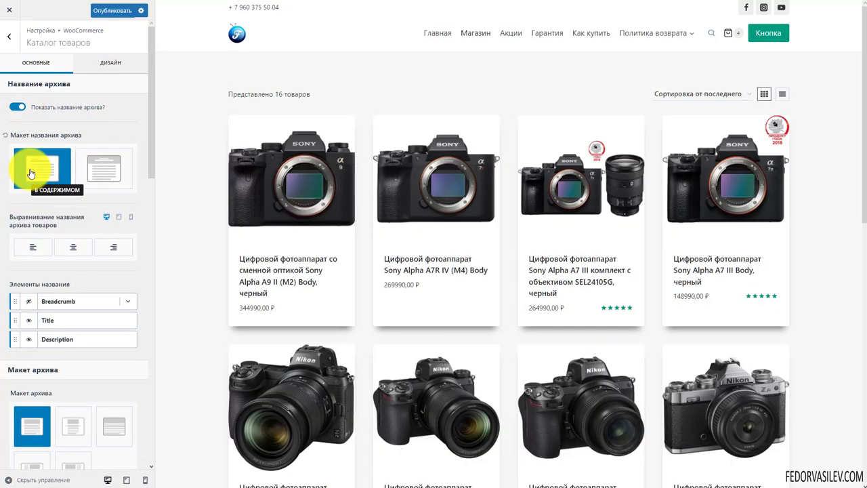
pyautogui.click(92, 166)
pyautogui.click(113, 241)
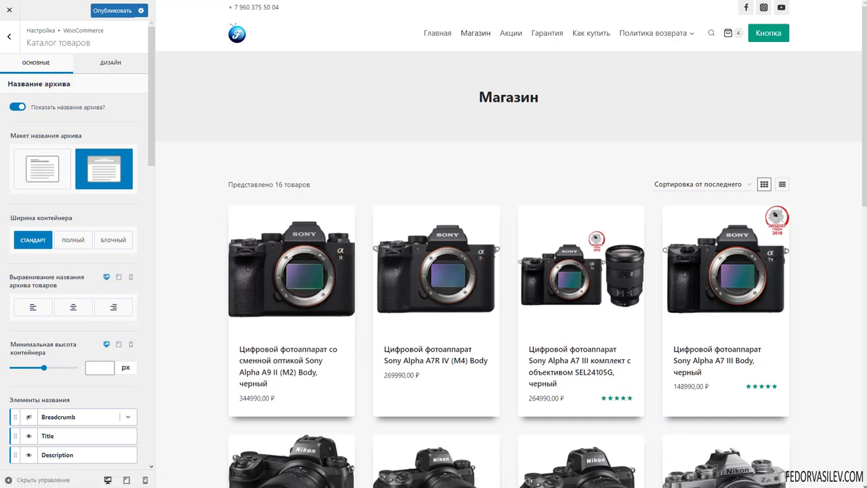
# Step: Set the archive title's minimum container height to 86 px and look over the catalog's design options
pyautogui.moveTo(43, 368); pyautogui.dragTo(14, 367)
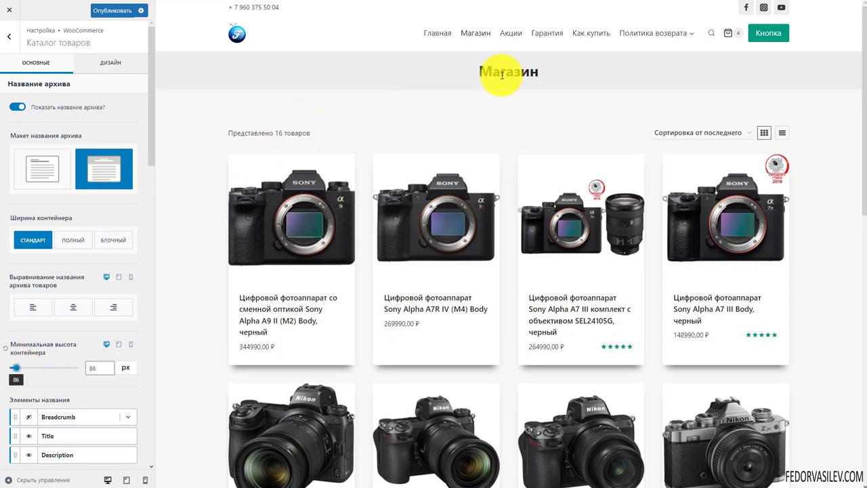
pyautogui.click(110, 62)
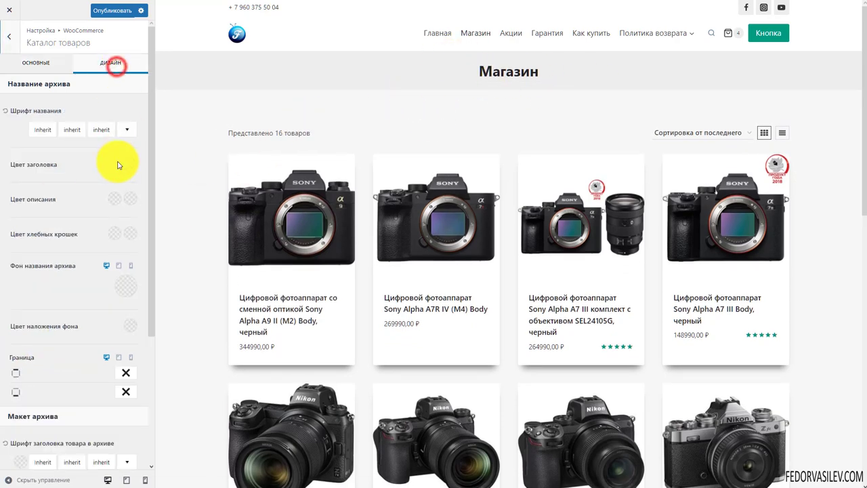
pyautogui.scroll(-3, 109, 298)
pyautogui.scroll(5, 99, 247)
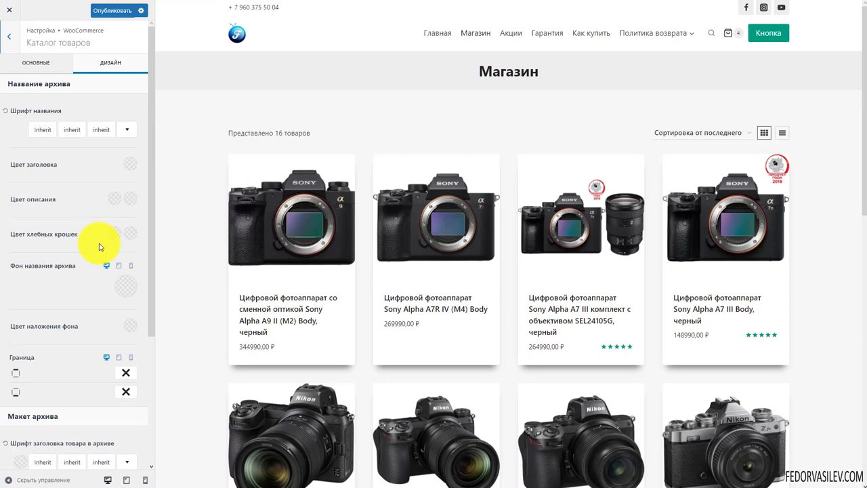
# Step: Set the product archive title's alignment to centered in the general catalog settings
pyautogui.click(44, 65)
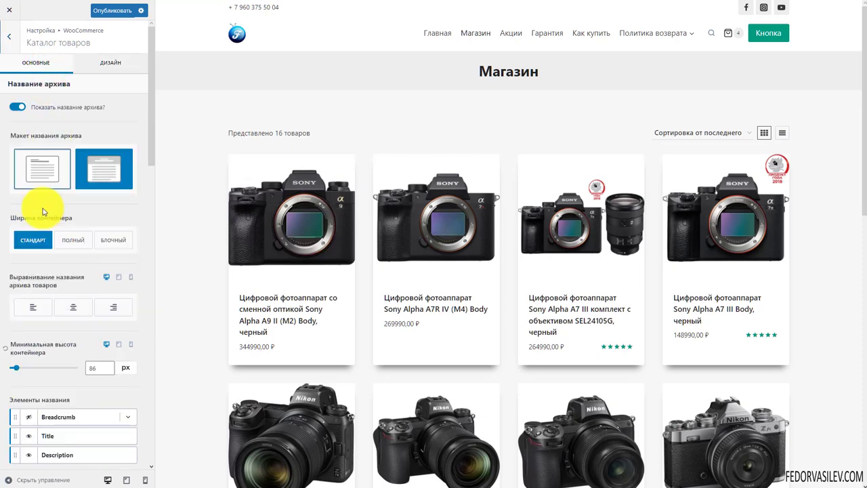
pyautogui.scroll(-2, 43, 212)
pyautogui.scroll(-3, 43, 187)
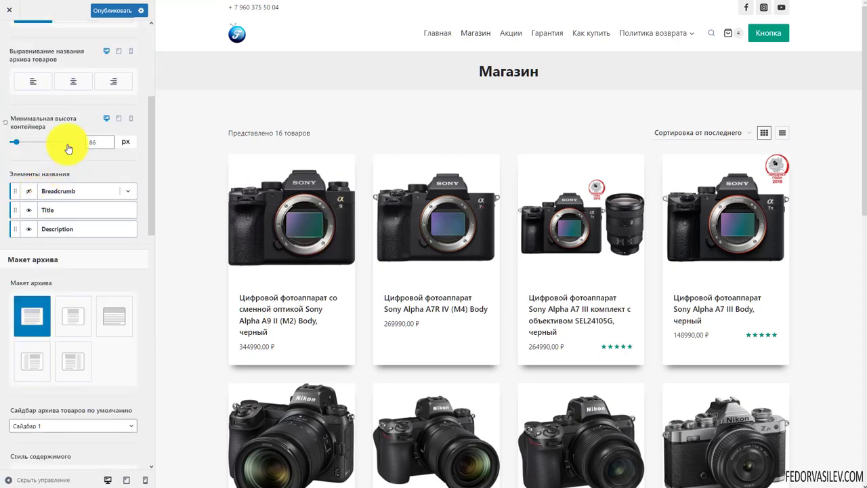
pyautogui.click(64, 82)
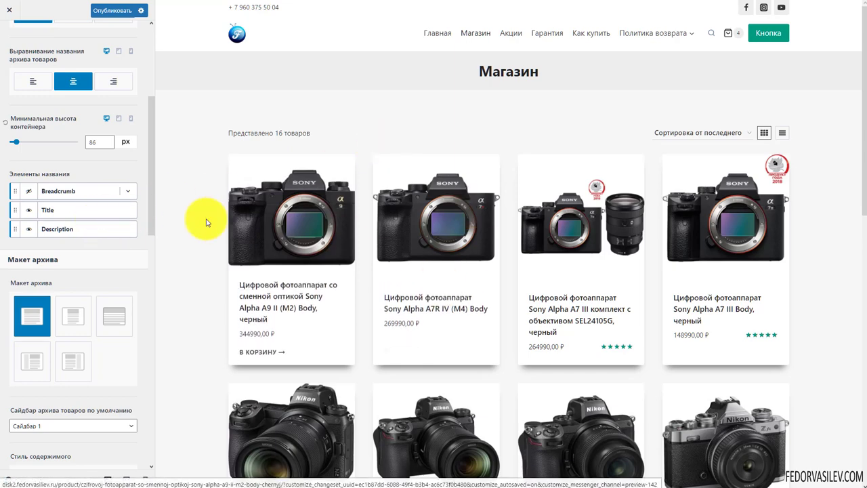
# Step: Compare the narrow and full-width archive layouts, choose the layout with a sidebar before the products, and keep «Сайдбар 1» as default
pyautogui.scroll(-1, 94, 205)
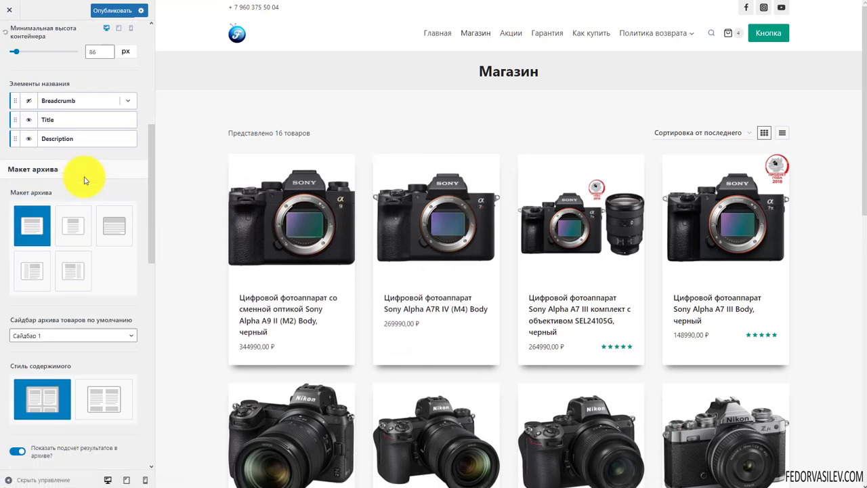
pyautogui.click(76, 222)
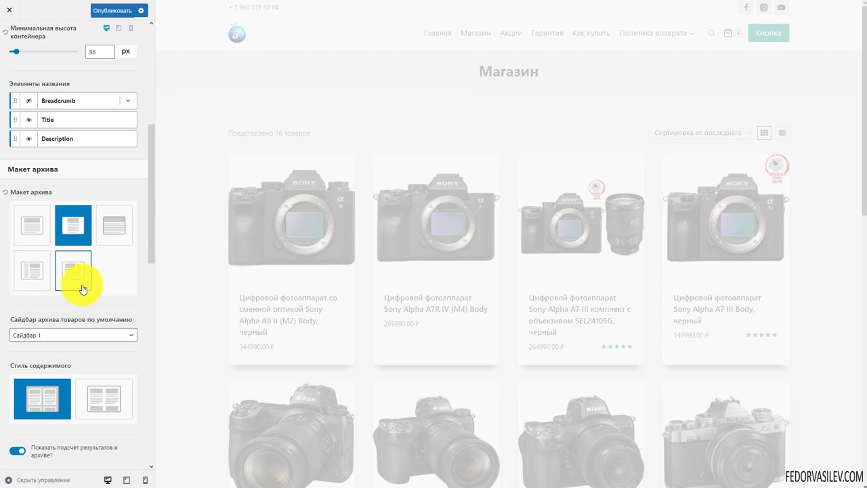
pyautogui.click(113, 236)
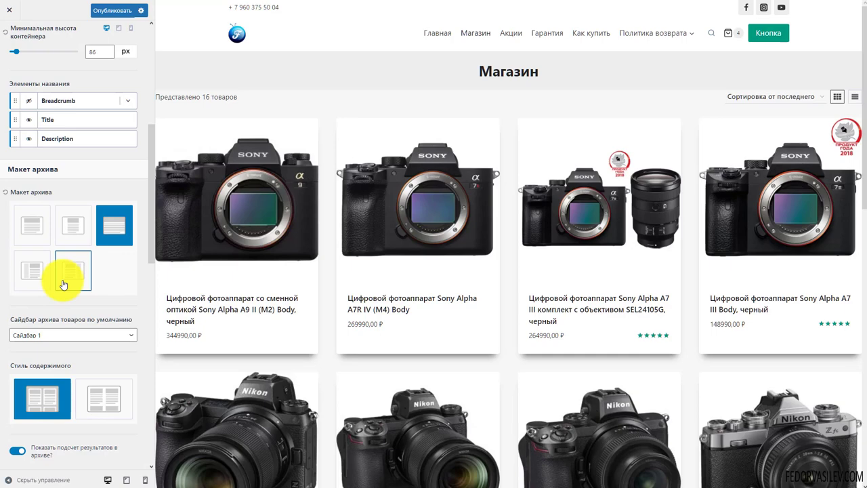
pyautogui.click(31, 278)
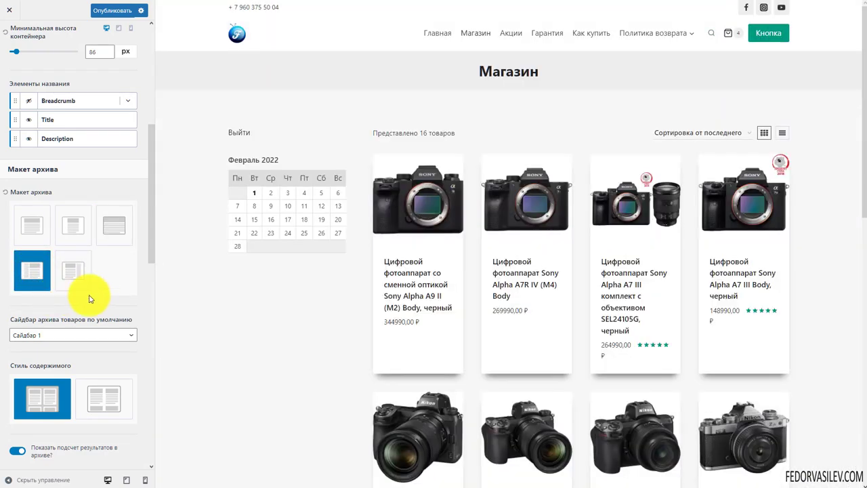
pyautogui.scroll(-1, 90, 299)
pyautogui.click(72, 291)
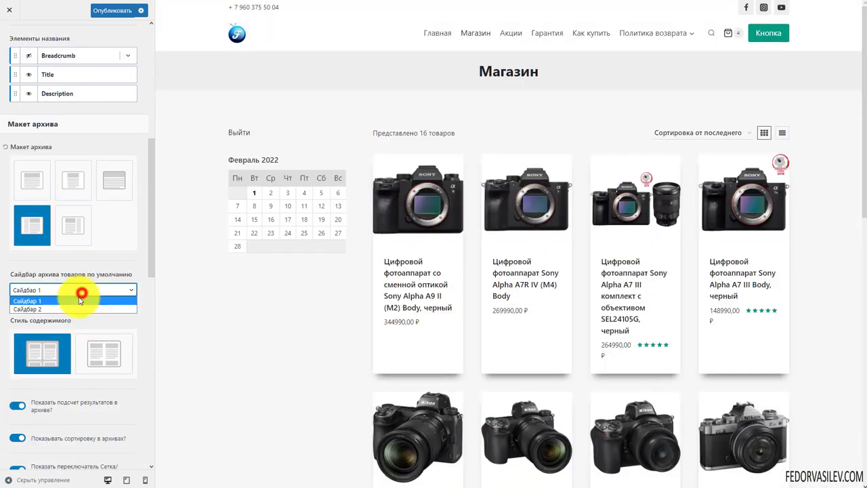
pyautogui.click(42, 273)
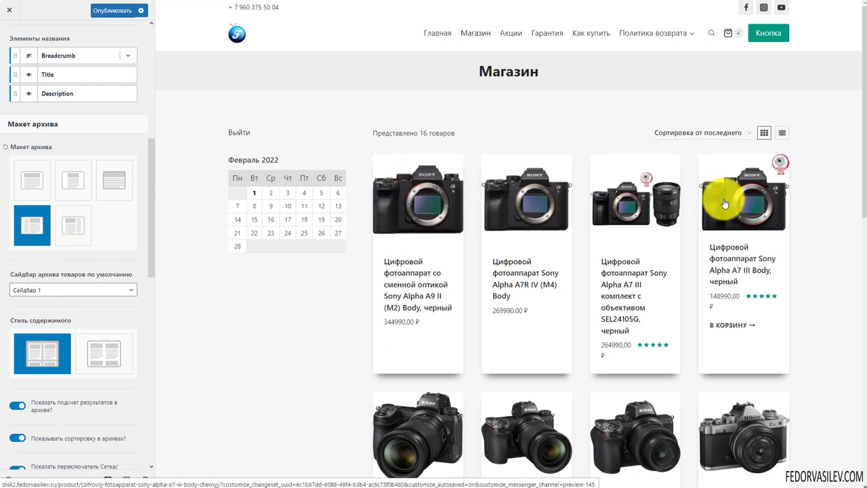
# Step: Try the alternative content style for the product archive and restore the original style
pyautogui.scroll(-2, 107, 213)
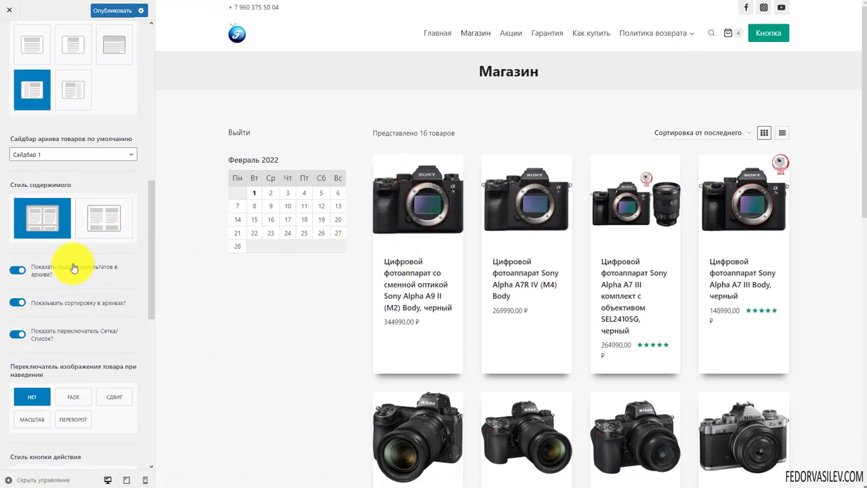
pyautogui.click(93, 218)
pyautogui.click(50, 214)
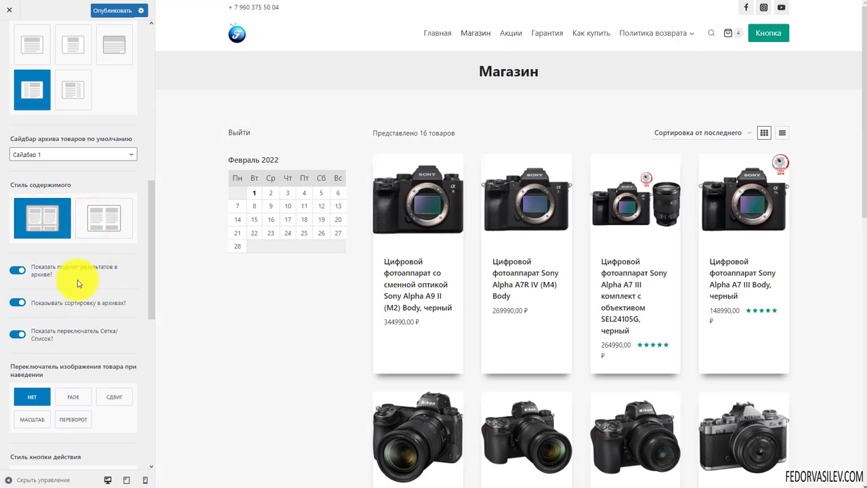
# Step: Switch the shop preview from the product grid to the list view
pyautogui.click(782, 133)
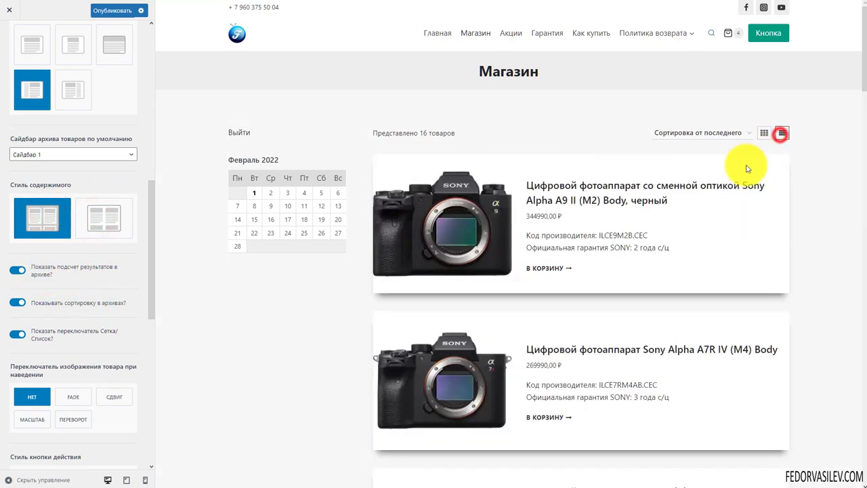
# Step: Return the shop preview to the grid view, check its sorting options, and turn off sorting display in the archives
pyautogui.click(765, 134)
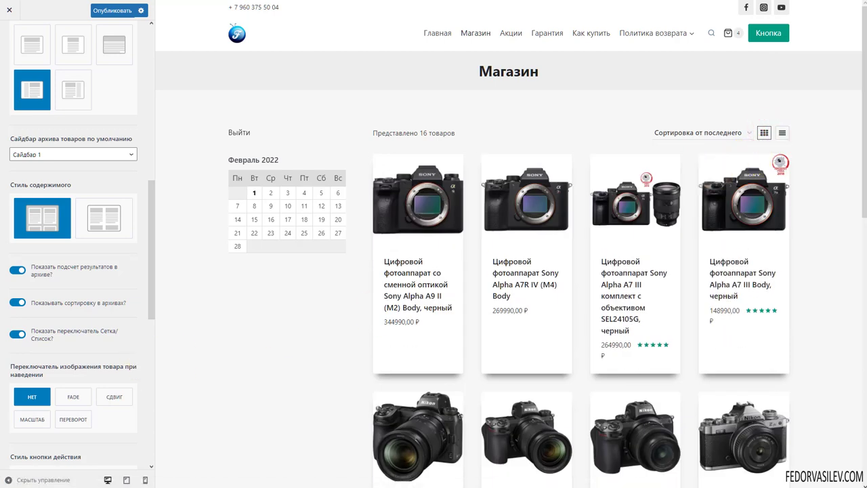
pyautogui.click(749, 132)
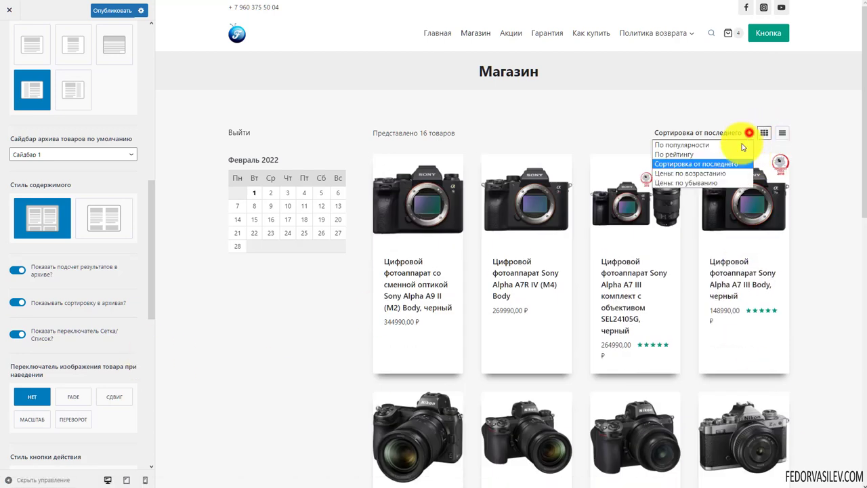
pyautogui.click(599, 127)
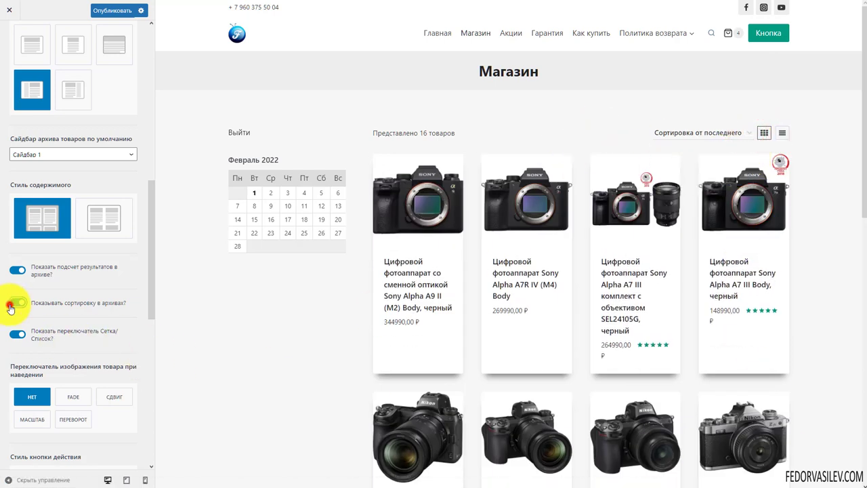
pyautogui.click(11, 308)
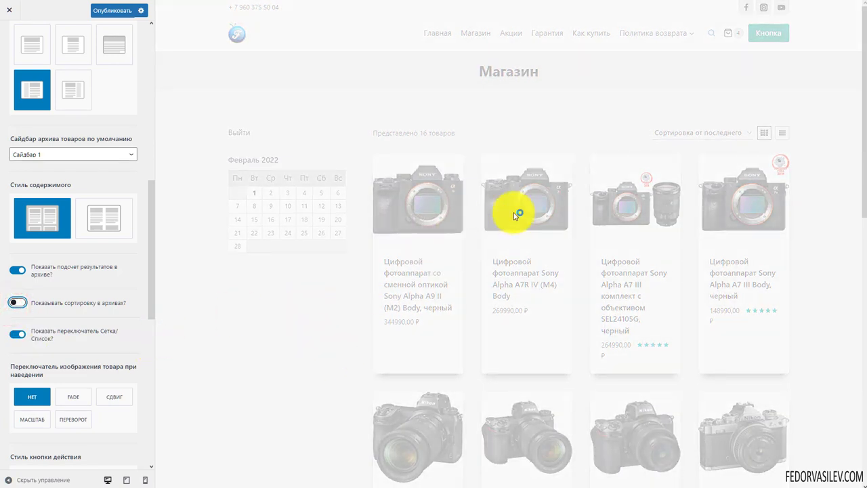
# Step: Compare the list and grid views, then try hiding the grid/list switcher and turn it back on
pyautogui.click(784, 136)
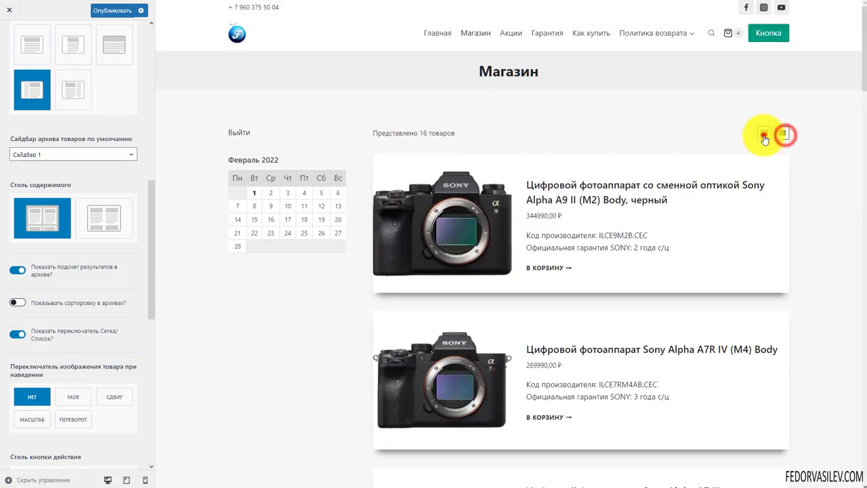
pyautogui.click(765, 133)
pyautogui.click(37, 337)
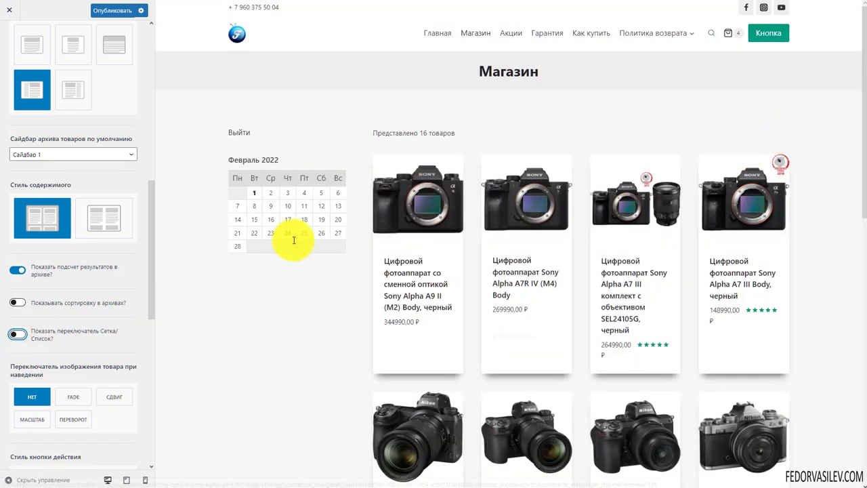
pyautogui.click(18, 335)
# Step: Compare the fade, slide, zoom and flip effects for the product image on hover and choose «Сдвиг»
pyautogui.scroll(-2, 91, 280)
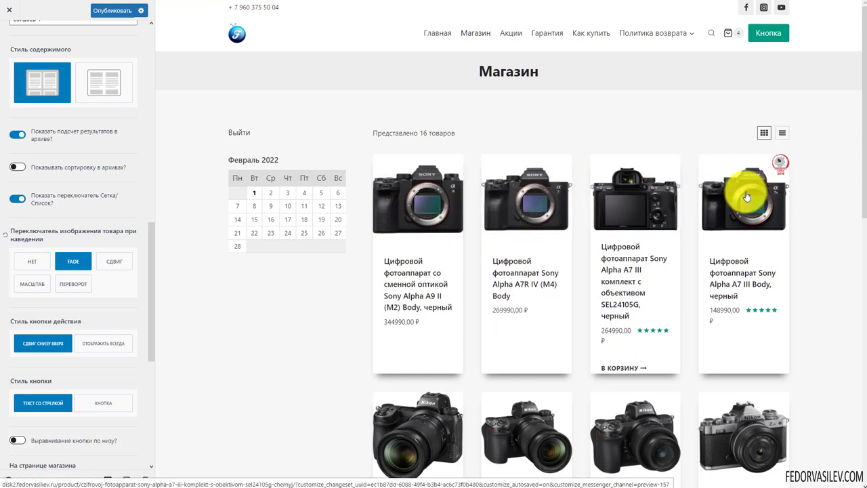
pyautogui.click(114, 261)
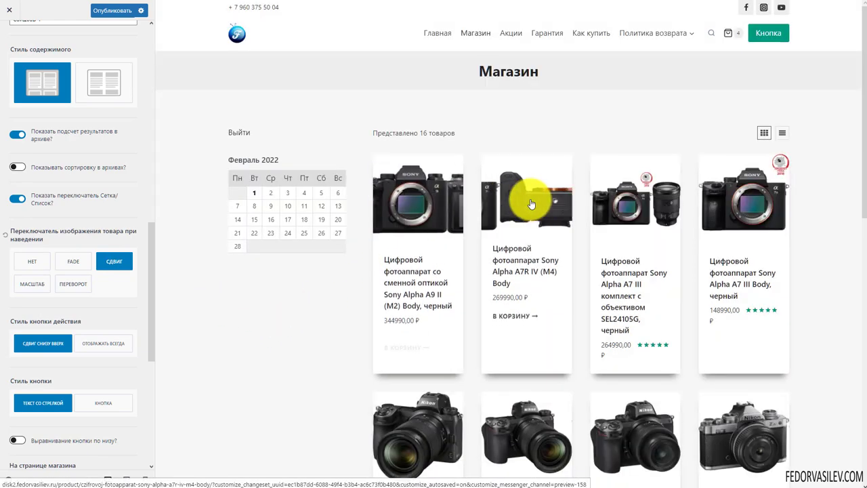
pyautogui.click(24, 285)
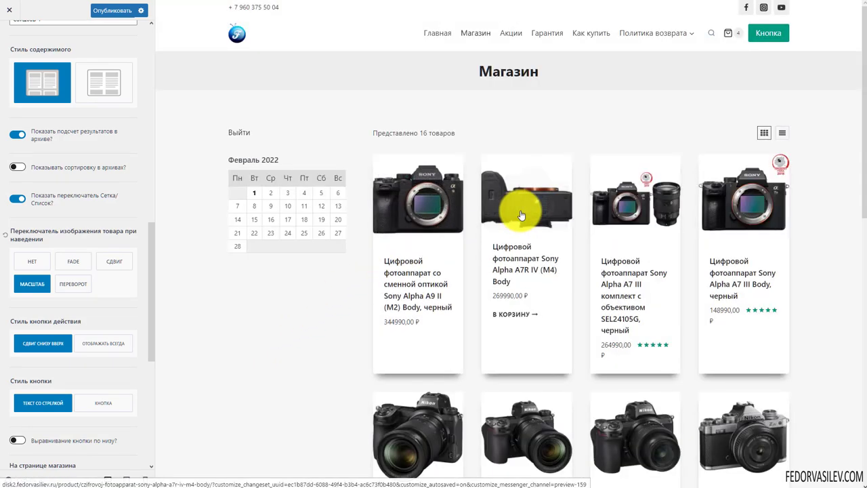
pyautogui.click(74, 285)
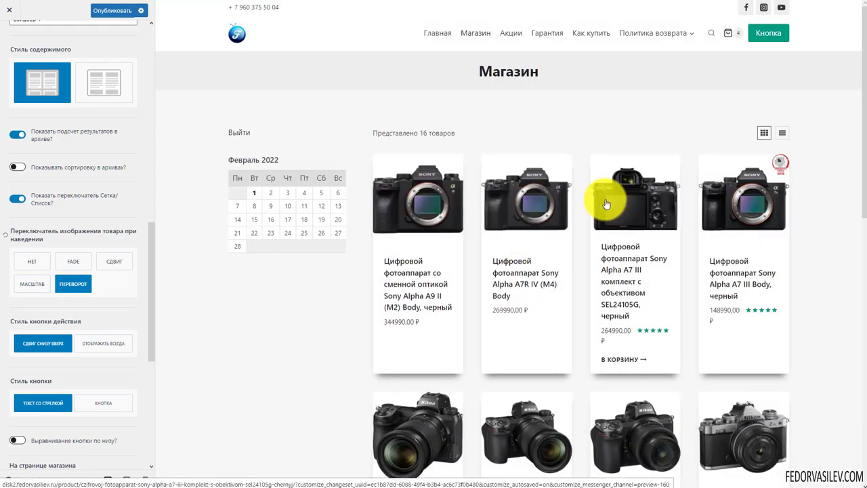
pyautogui.click(108, 261)
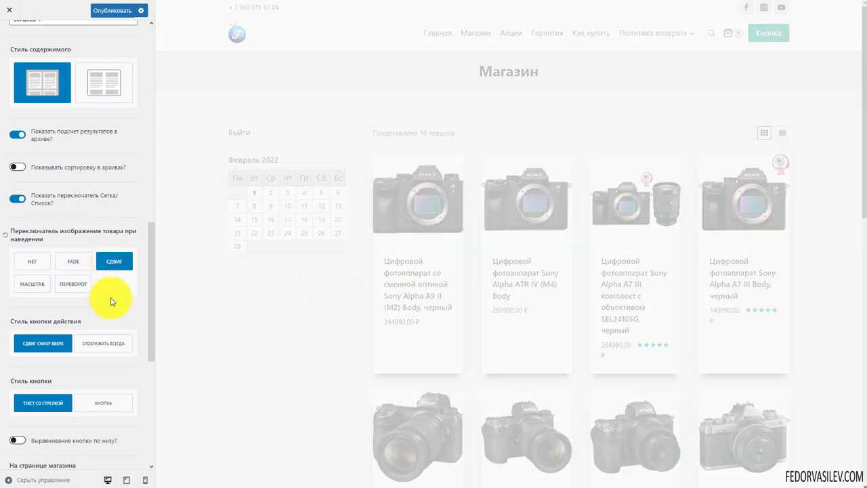
# Step: Try the «Отображать всегда» action button style and restore «Сдвиг снизу вверх»
pyautogui.scroll(-3, 112, 302)
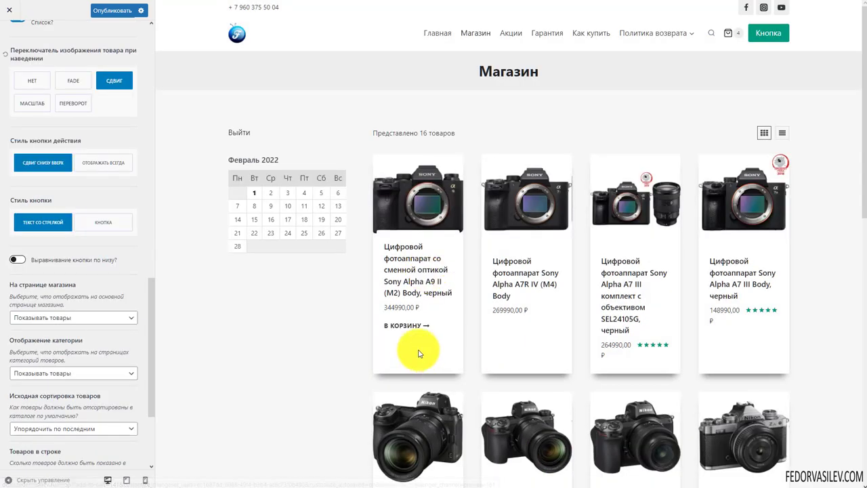
pyautogui.click(99, 166)
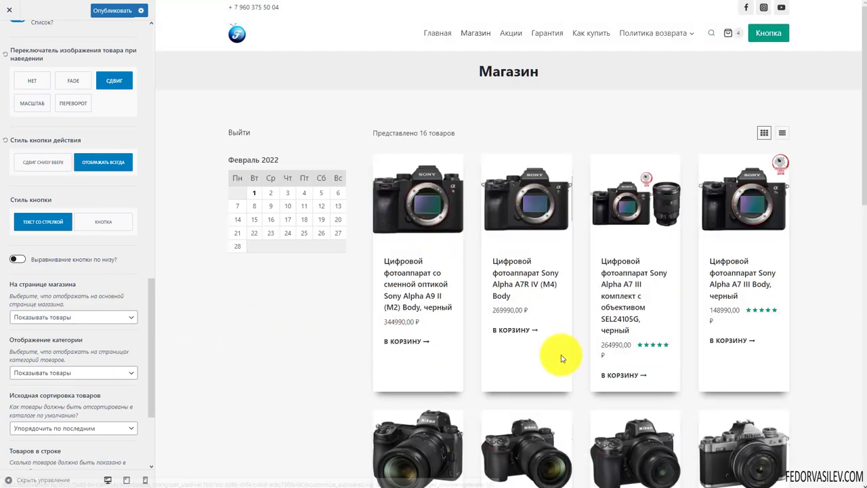
pyautogui.click(46, 165)
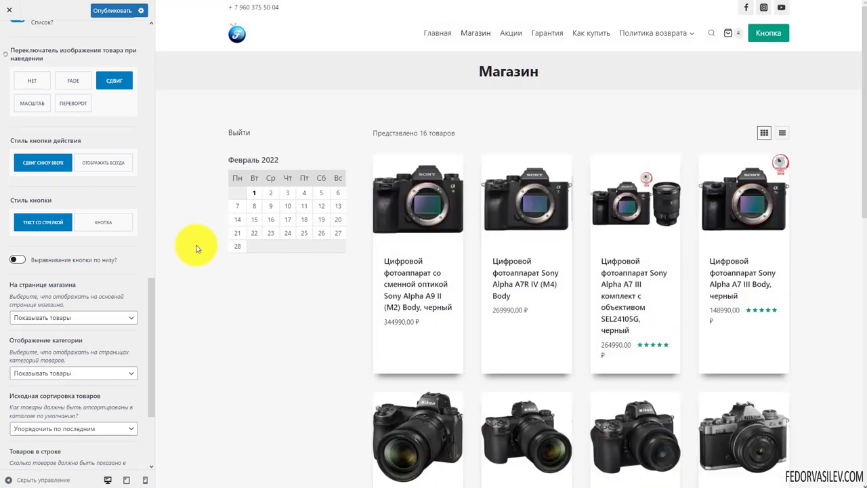
# Step: Set the product button style to «Кнопка» and turn on aligning the buttons at the bottom of the cards
pyautogui.click(102, 222)
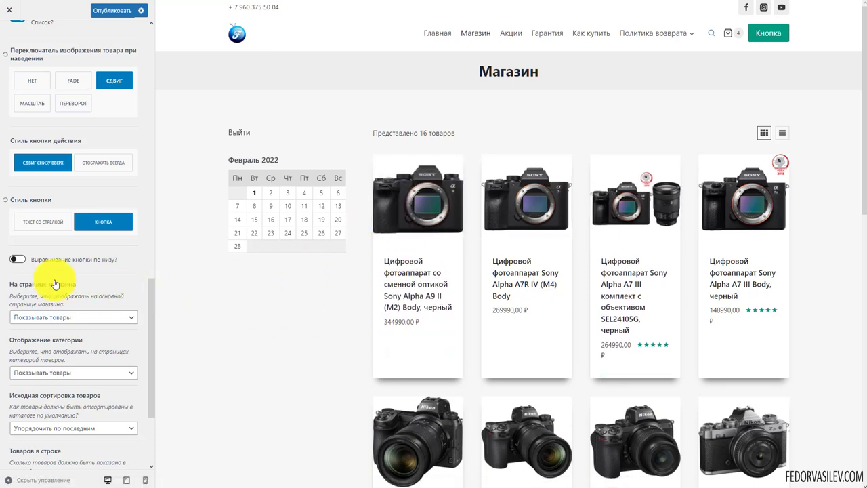
pyautogui.click(22, 260)
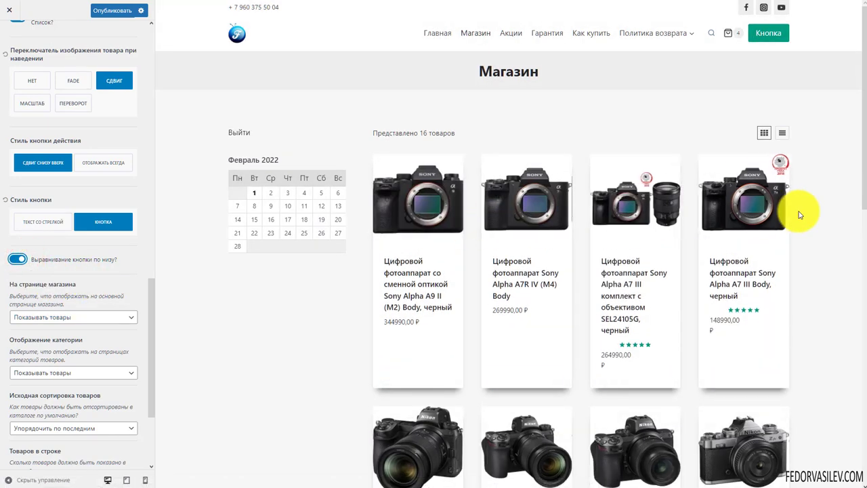
pyautogui.scroll(-2, 425, 237)
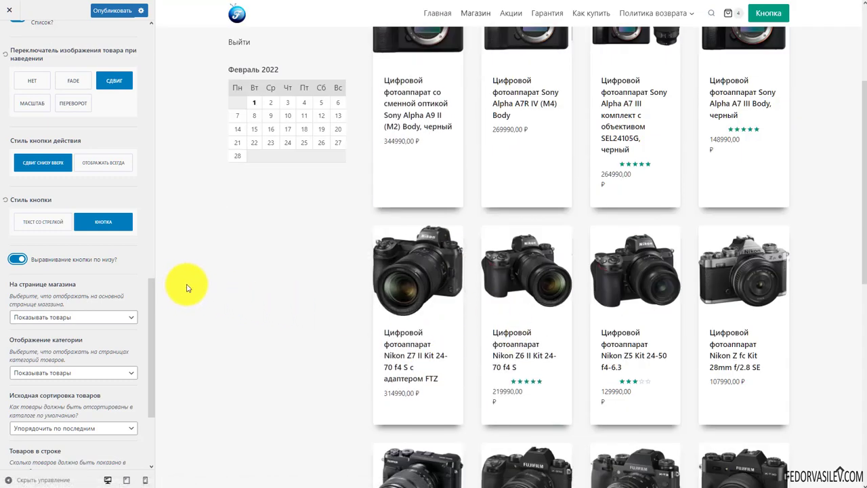
# Step: Try showing only categories, then categories with products on the main shop page, and restore «Показывать товары»
pyautogui.scroll(-2, 5, 214)
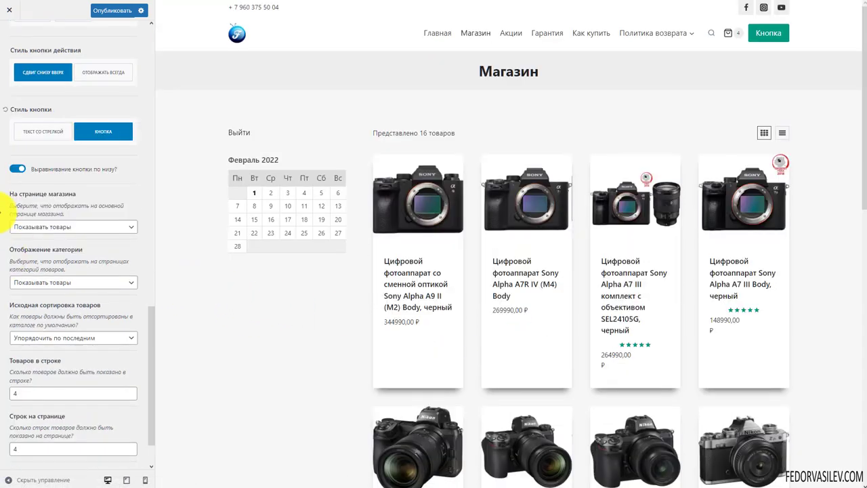
pyautogui.click(43, 227)
pyautogui.click(45, 248)
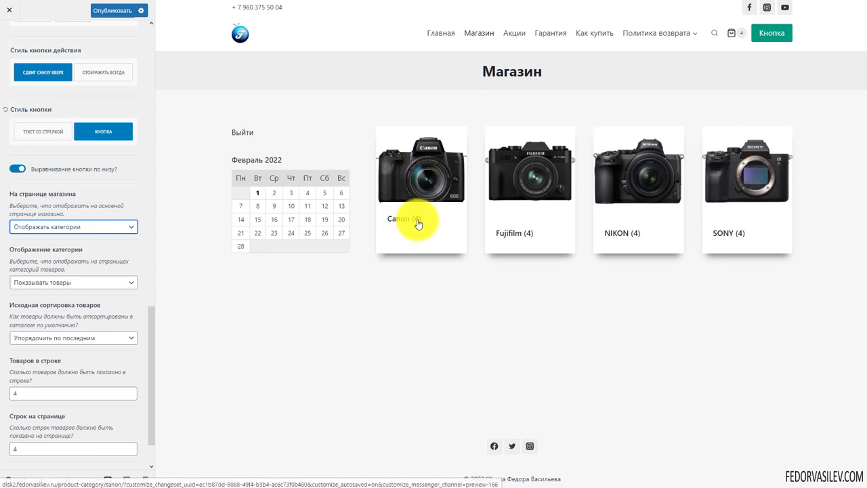
pyautogui.click(34, 226)
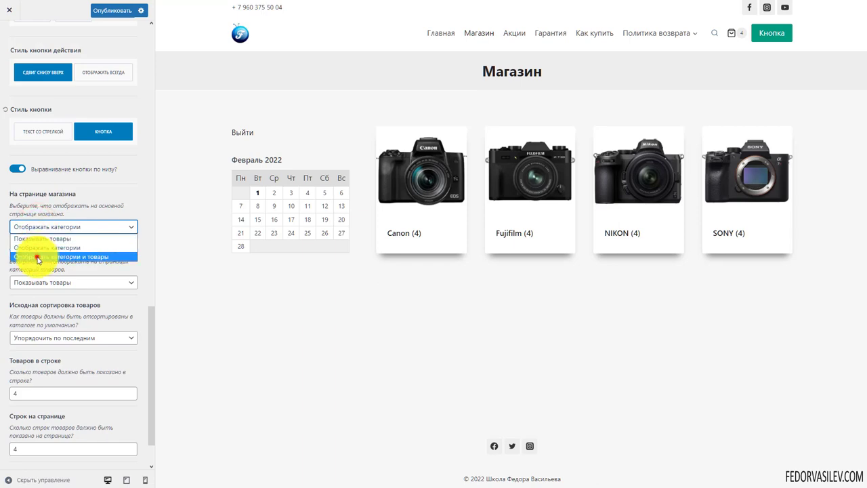
pyautogui.click(37, 257)
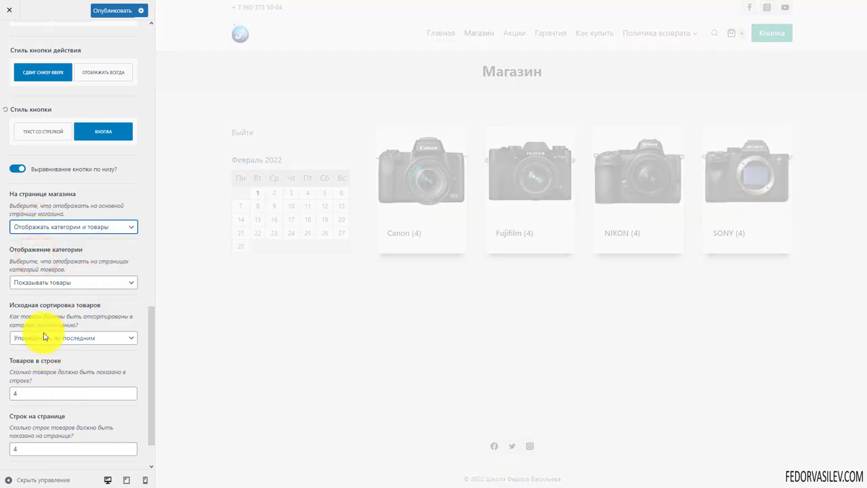
pyautogui.scroll(-2, 377, 232)
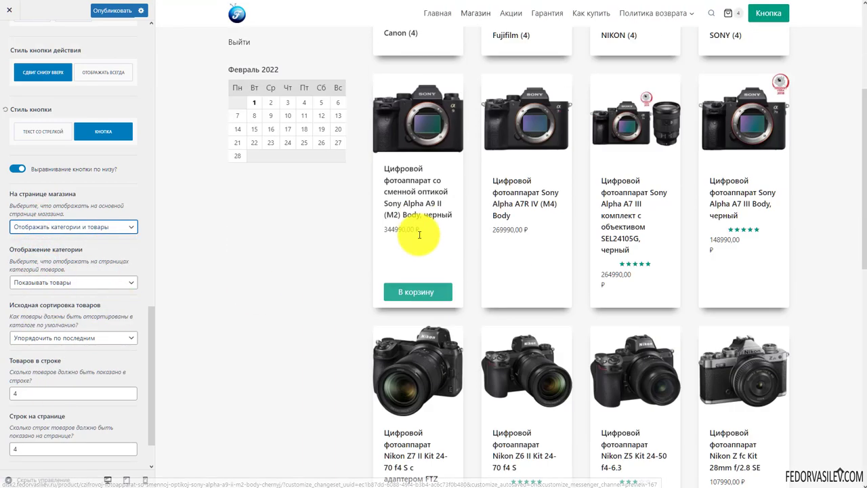
pyautogui.scroll(1, 205, 316)
pyautogui.scroll(1, 205, 316)
pyautogui.click(32, 226)
pyautogui.click(33, 236)
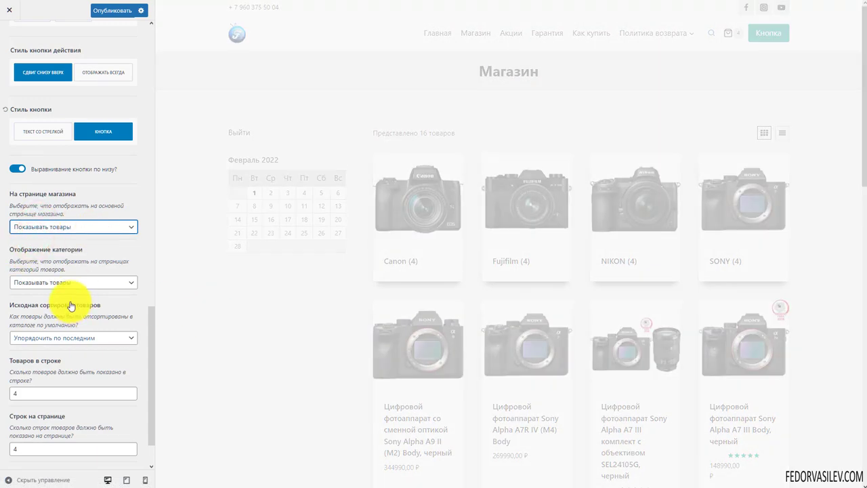
# Step: Set the number of products per row to 3 and check the catalog preview down to the pagination
pyautogui.scroll(-1, 77, 301)
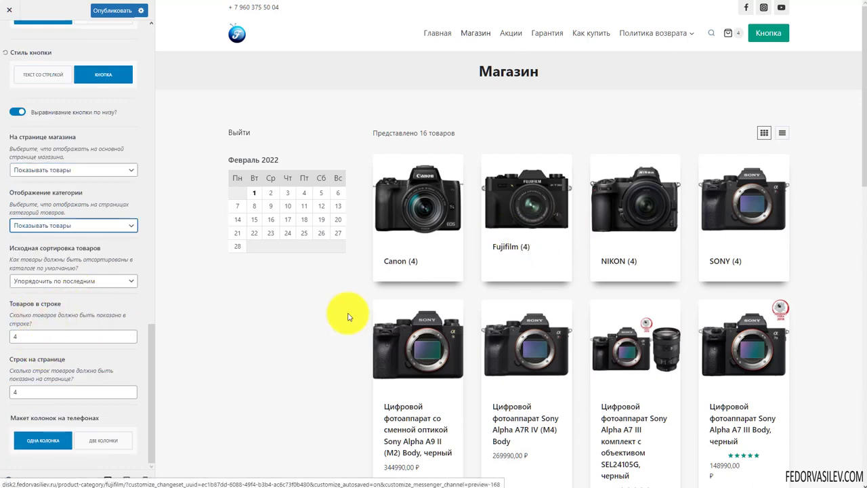
pyautogui.moveTo(49, 335); pyautogui.dragTo(2, 339)
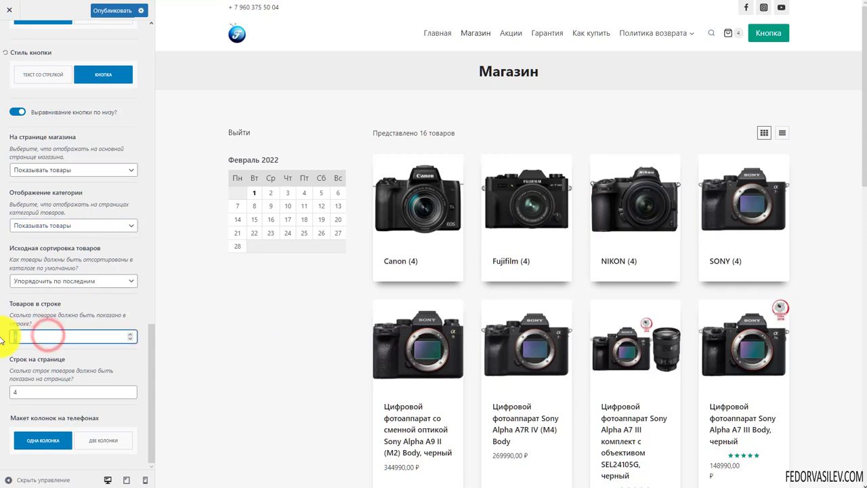
pyautogui.write('3')
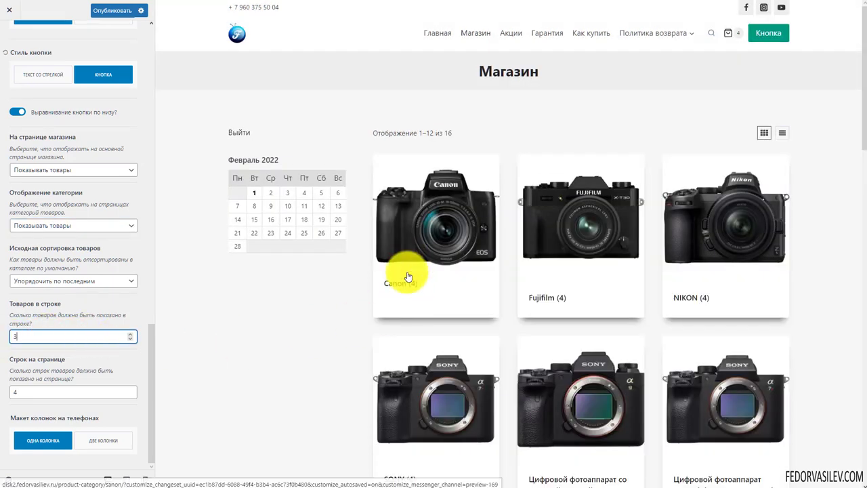
pyautogui.scroll(-2, 475, 264)
pyautogui.scroll(-6, 698, 257)
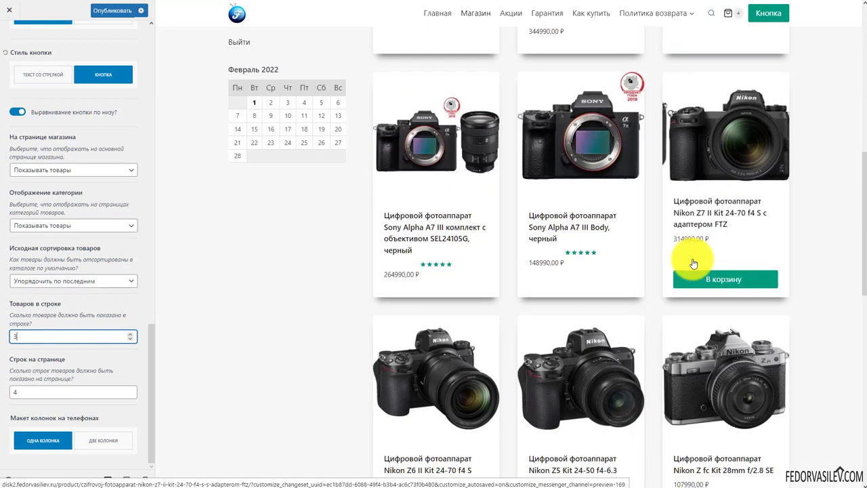
pyautogui.scroll(-4, 692, 261)
pyautogui.scroll(-1, 387, 474)
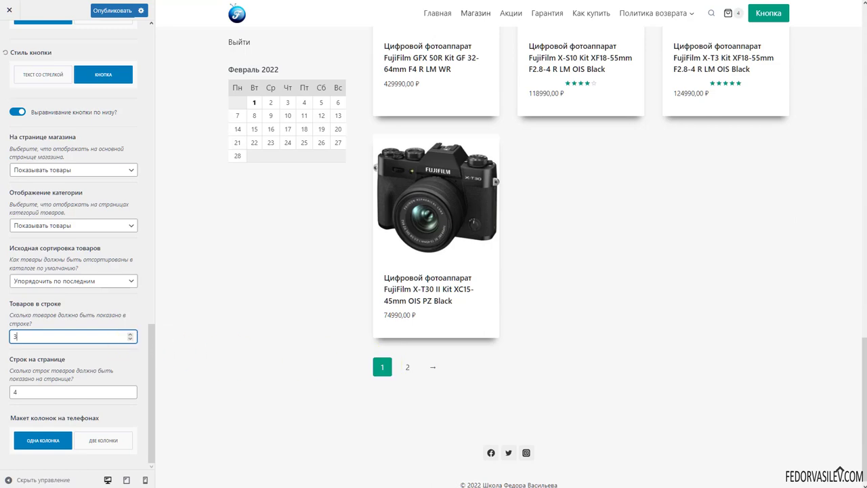
pyautogui.scroll(4, 596, 353)
pyautogui.scroll(-4, 474, 304)
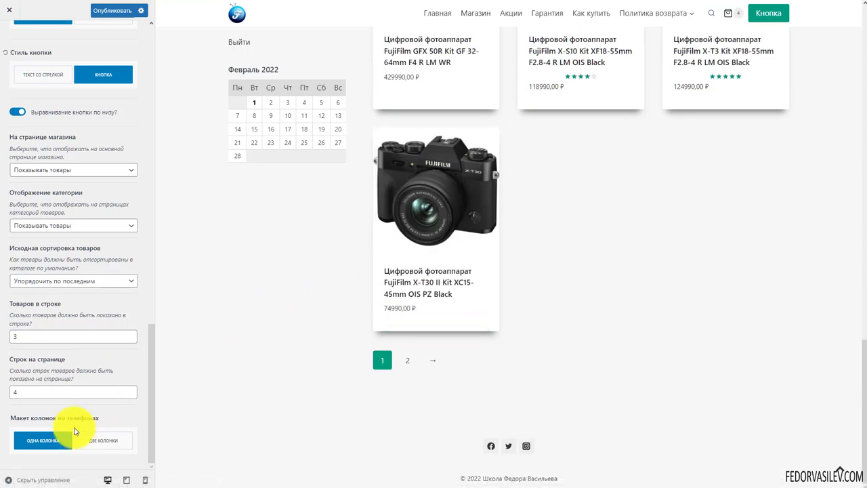
# Step: Set the phone column layout to «Две колонки», checking it in the phone preview, and return to the WooCommerce sections
pyautogui.click(151, 481)
pyautogui.scroll(5, 508, 257)
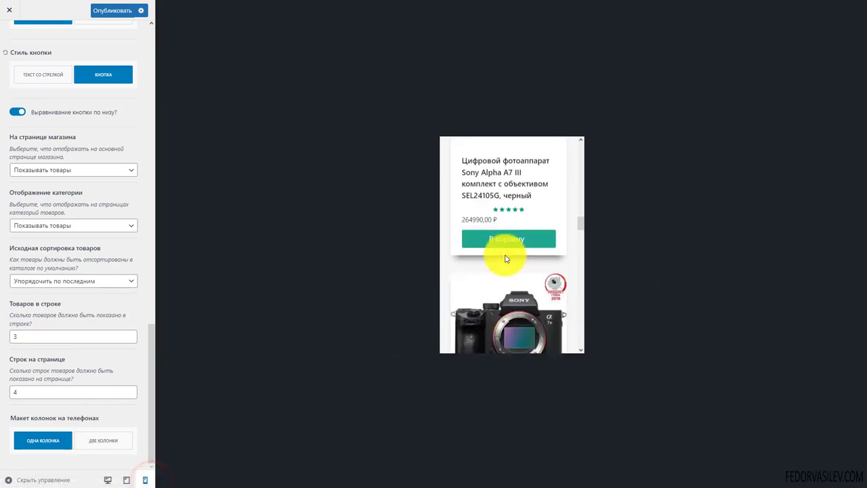
pyautogui.scroll(5, 505, 258)
pyautogui.scroll(-3, 502, 237)
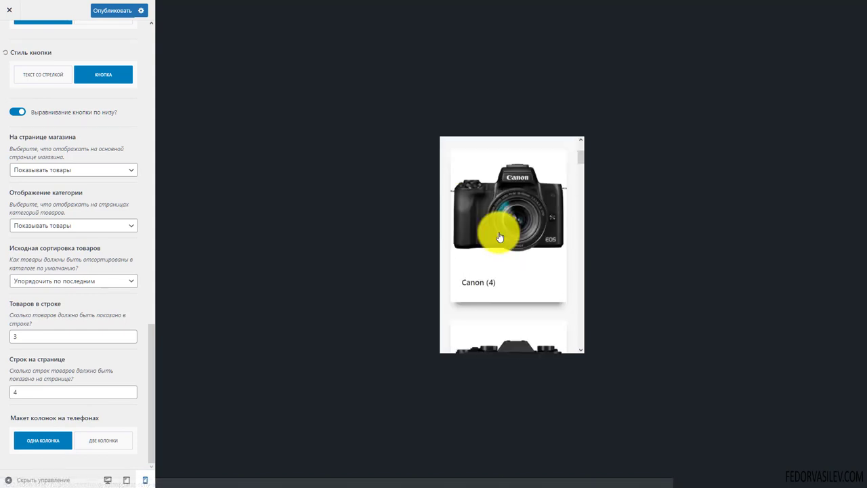
pyautogui.click(113, 451)
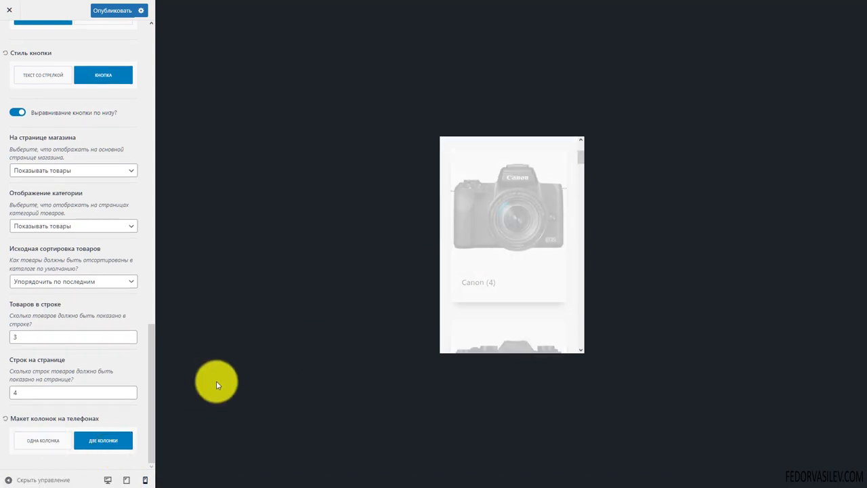
pyautogui.scroll(3, 528, 273)
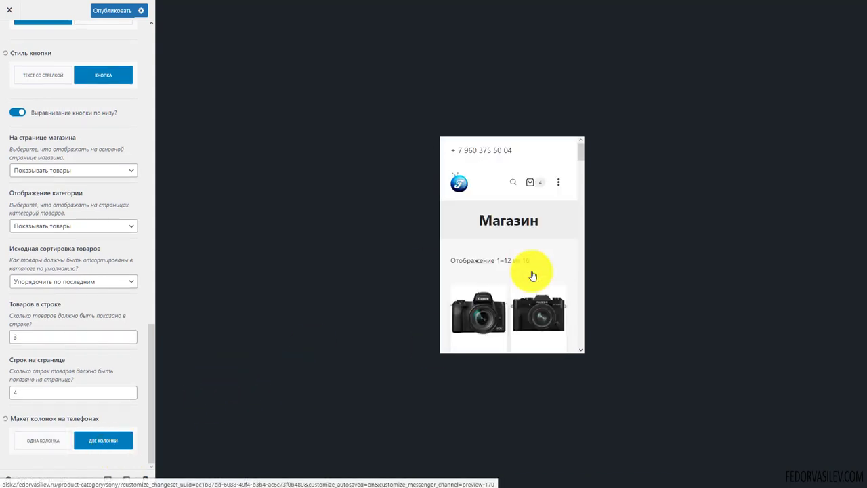
pyautogui.scroll(-6, 530, 272)
pyautogui.scroll(-2, 531, 272)
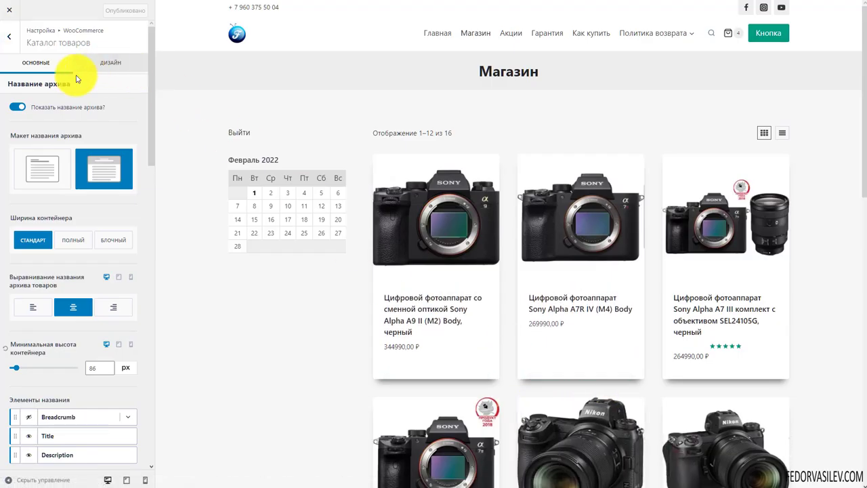
pyautogui.click(9, 30)
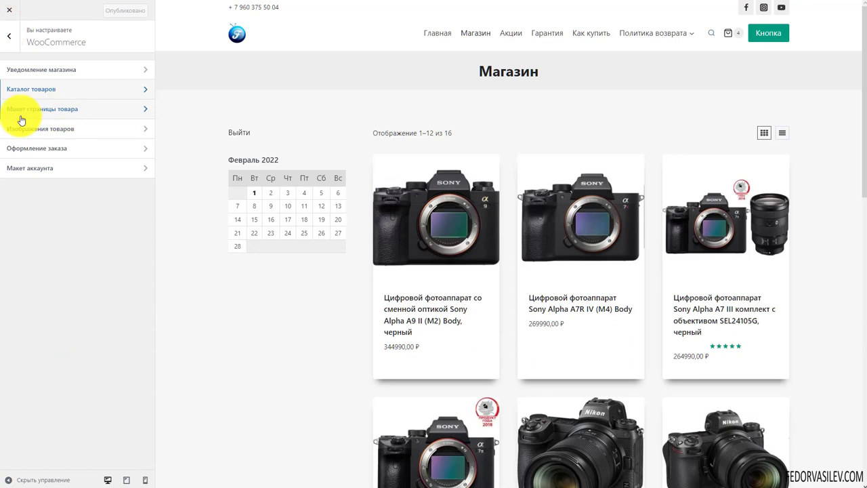
# Step: Open the «Макет страницы товара» settings and load the Sony Alpha A9 II (M2) Body product page in the preview
pyautogui.click(48, 117)
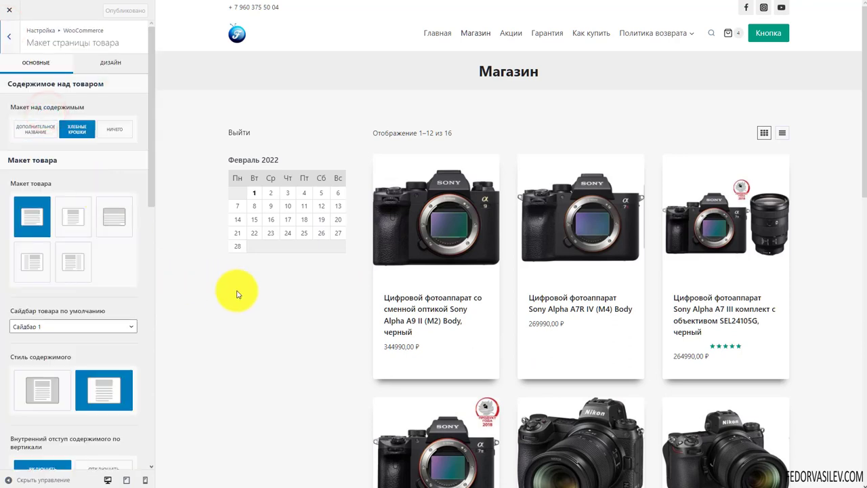
pyautogui.moveTo(488, 193)
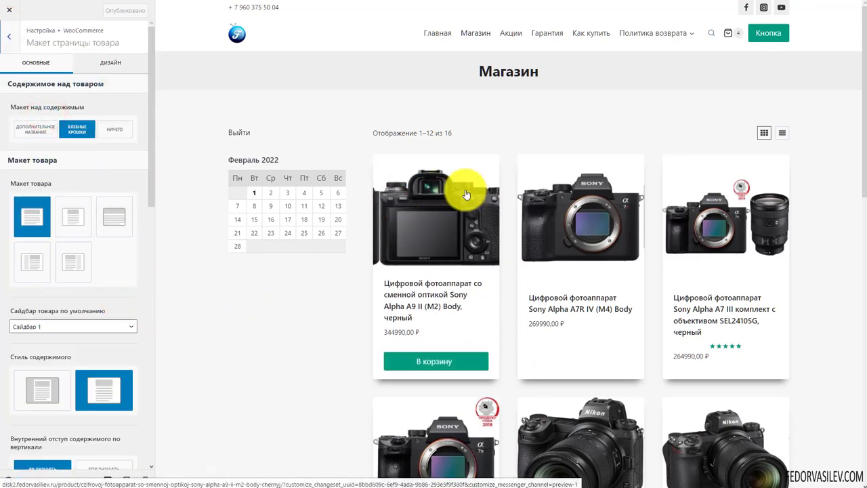
pyautogui.click(461, 213)
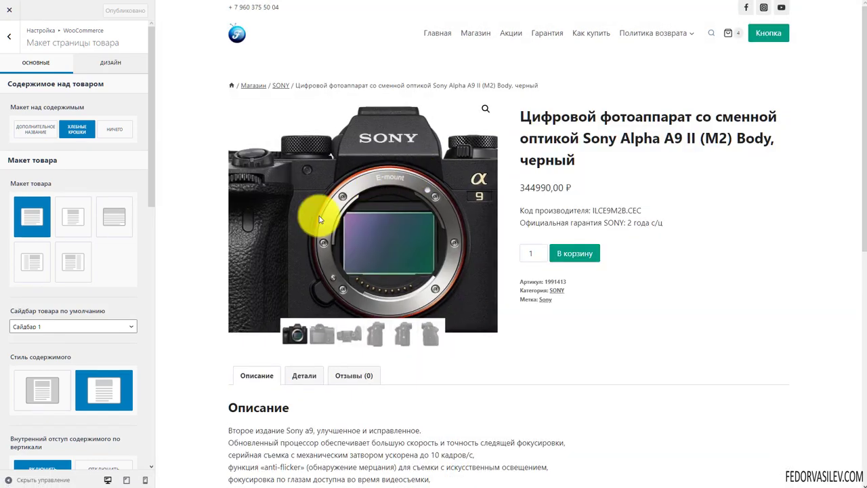
pyautogui.scroll(-5, 744, 247)
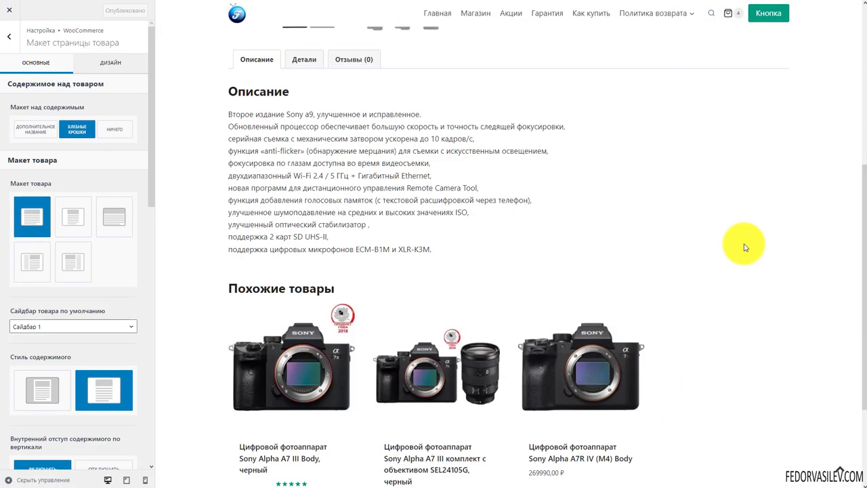
pyautogui.scroll(6, 682, 251)
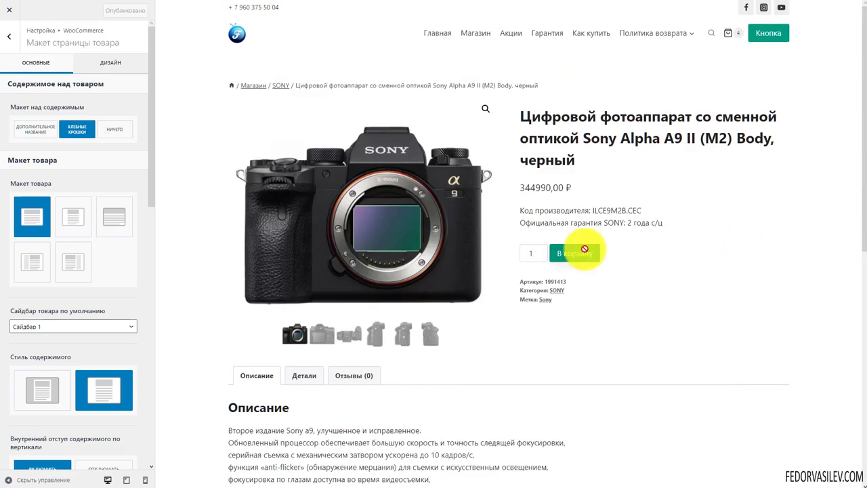
# Step: Examine the product's gallery images and its «Детали», «Отзывы» and «Описание» content in the preview
pyautogui.click(382, 330)
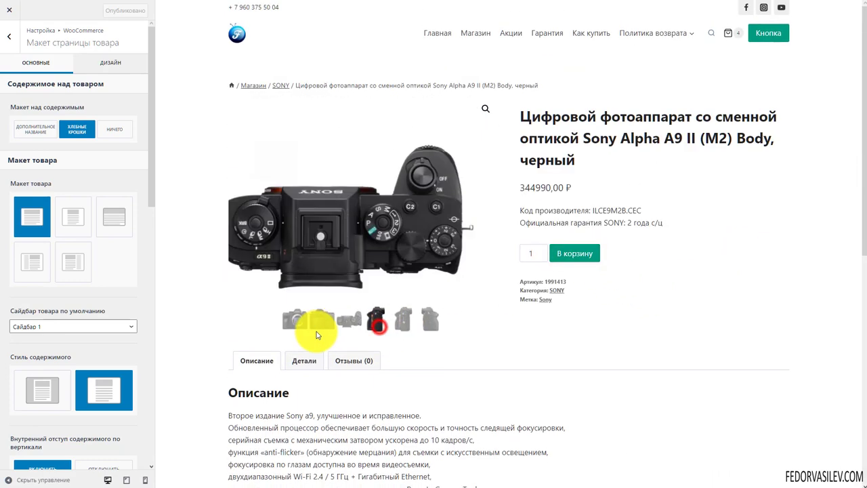
pyautogui.click(300, 339)
pyautogui.scroll(-2, 430, 320)
pyautogui.scroll(2, 359, 329)
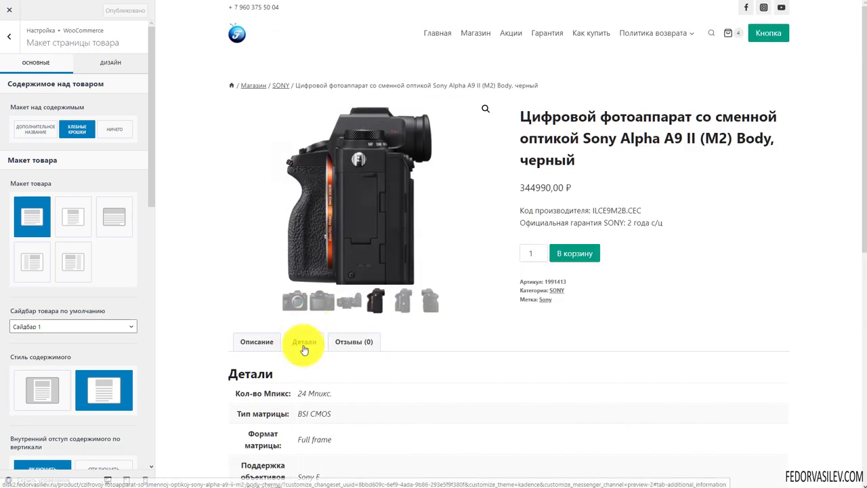
pyautogui.click(355, 342)
pyautogui.scroll(-3, 290, 347)
pyautogui.scroll(3, 294, 338)
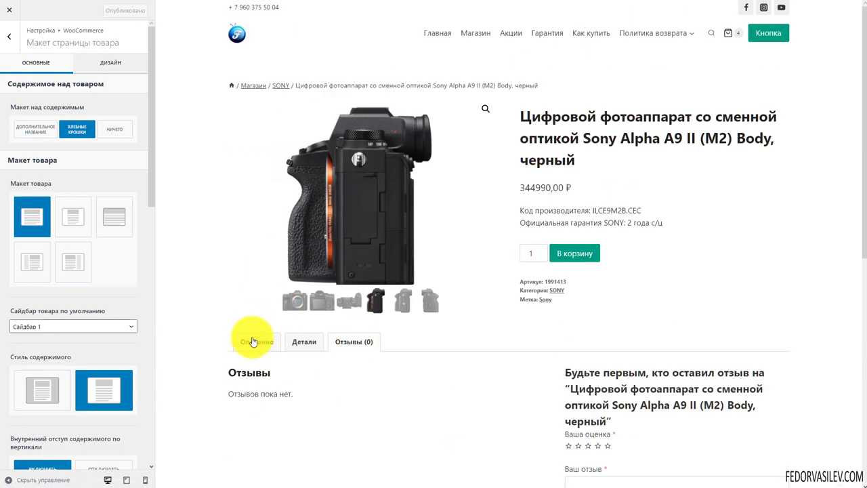
pyautogui.click(247, 339)
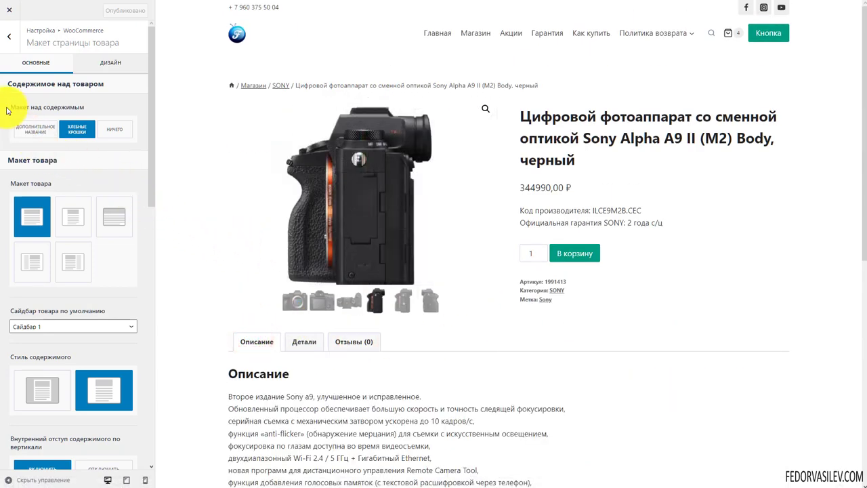
# Step: Try «Дополнительное название» and «Ничего» as the layout above the product content, and restore «Хлебные крошки»
pyautogui.click(32, 130)
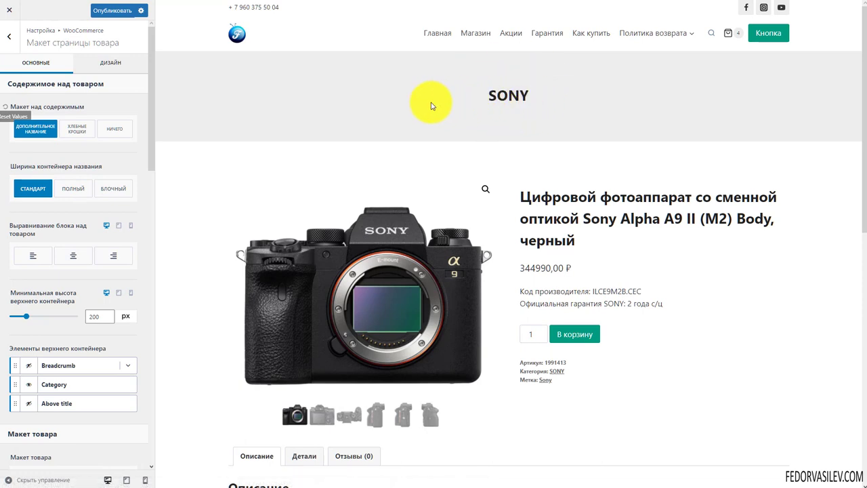
pyautogui.click(130, 133)
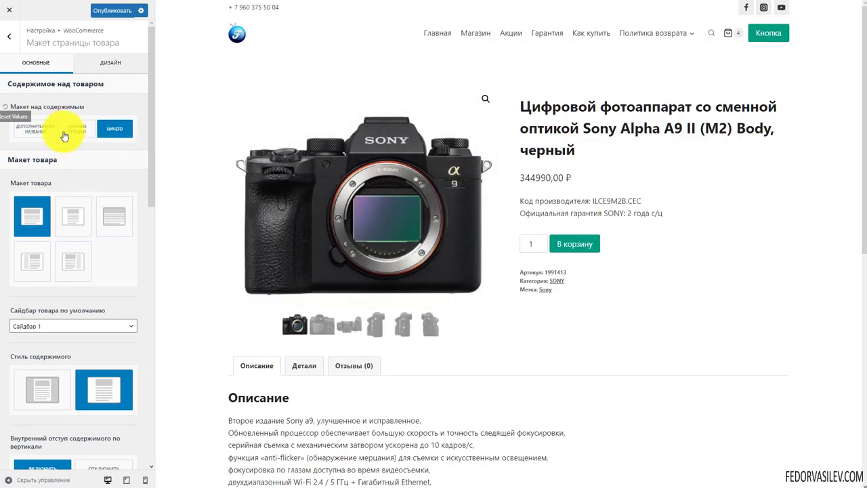
pyautogui.click(79, 132)
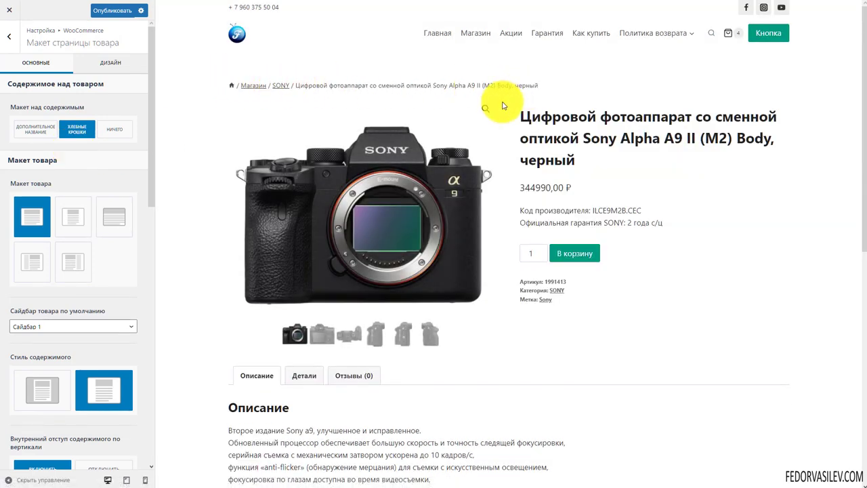
# Step: Try the narrow and full-width product layouts on the page preview, restore the normal layout, and check the default sidebar options
pyautogui.click(73, 224)
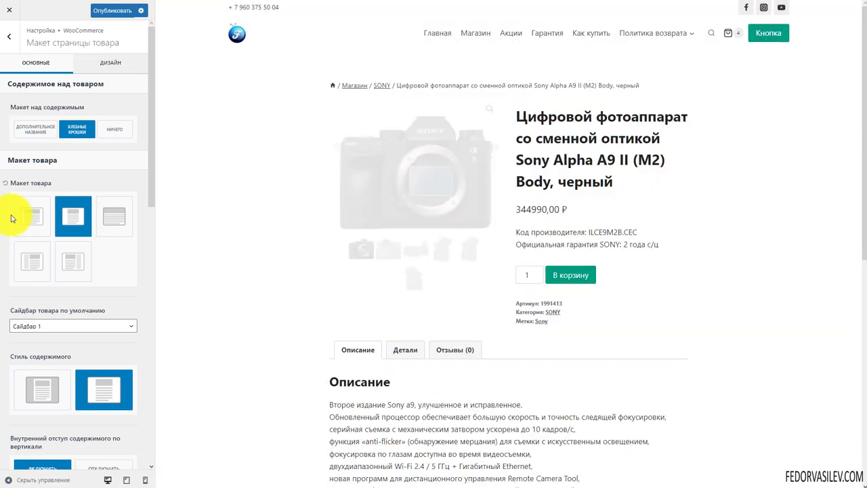
pyautogui.scroll(-2, 693, 200)
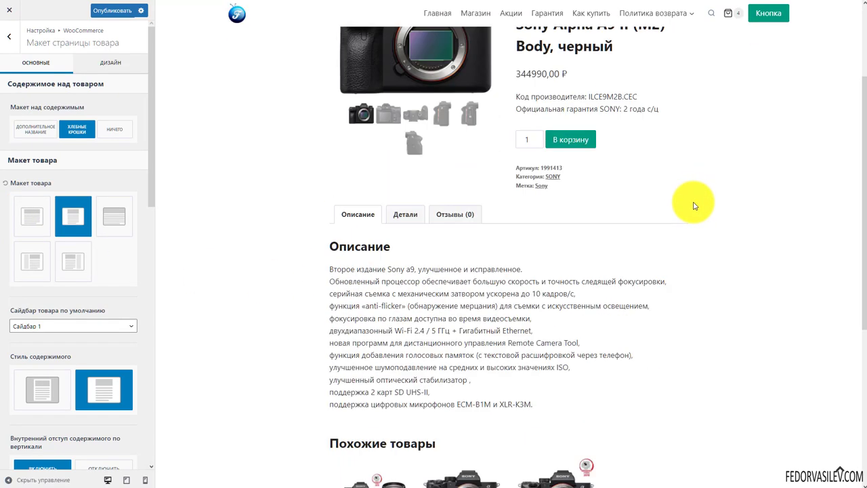
pyautogui.scroll(2, 693, 201)
pyautogui.click(105, 217)
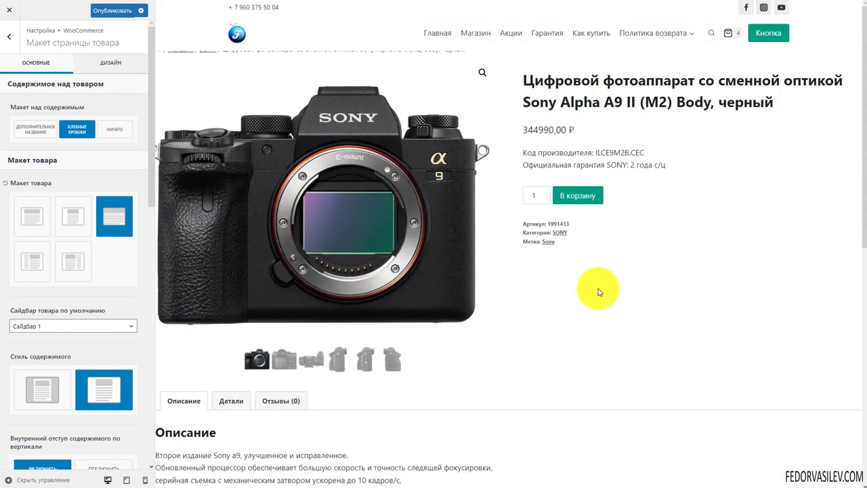
pyautogui.scroll(-2, 722, 267)
pyautogui.scroll(2, 721, 258)
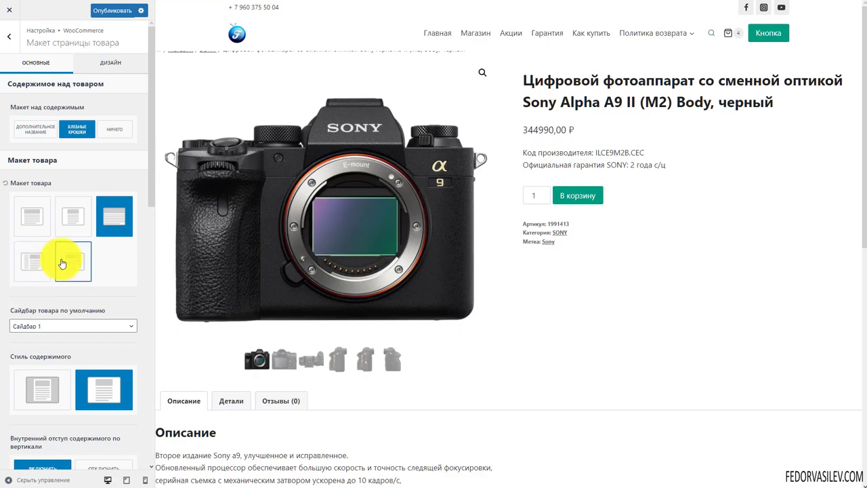
pyautogui.scroll(-7, 657, 268)
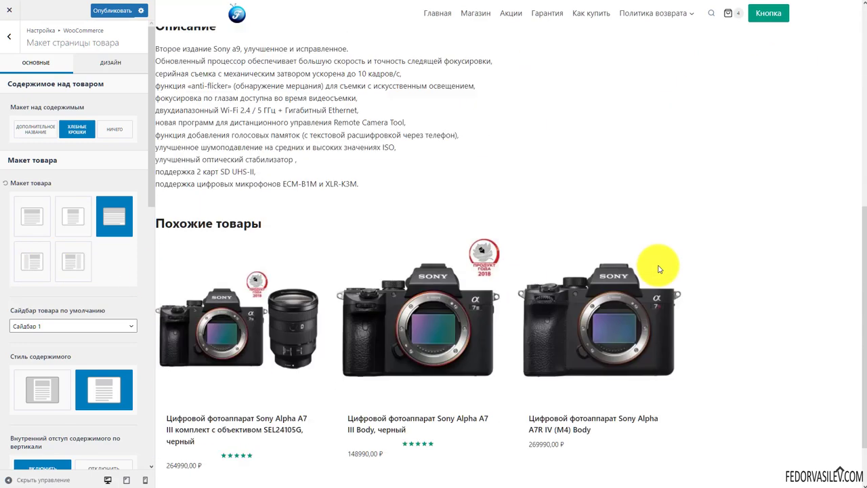
pyautogui.scroll(3, 658, 269)
pyautogui.scroll(5, 658, 269)
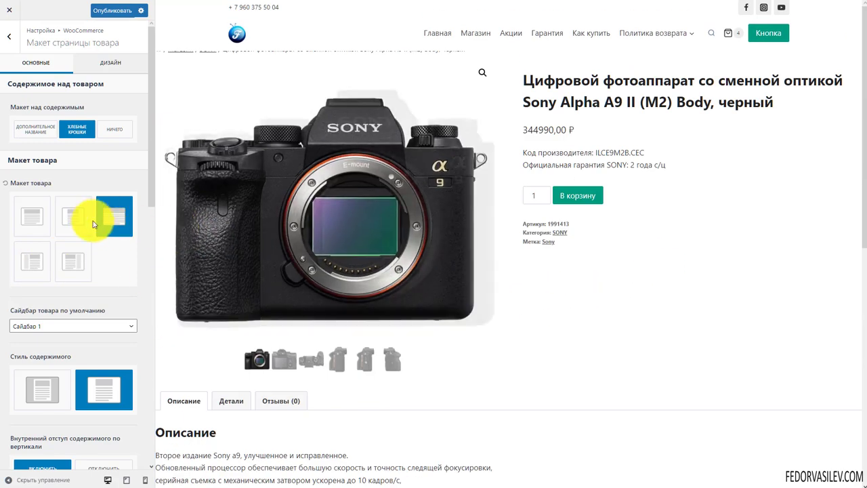
pyautogui.click(78, 217)
pyautogui.click(31, 214)
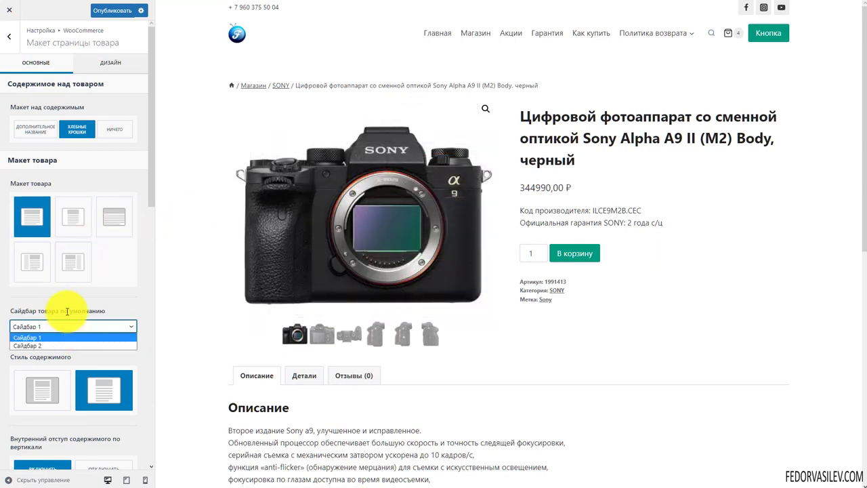
pyautogui.click(68, 311)
# Step: Try the boxed content style on the product page, compare it with the unboxed style, and restore unboxed
pyautogui.scroll(-2, 95, 271)
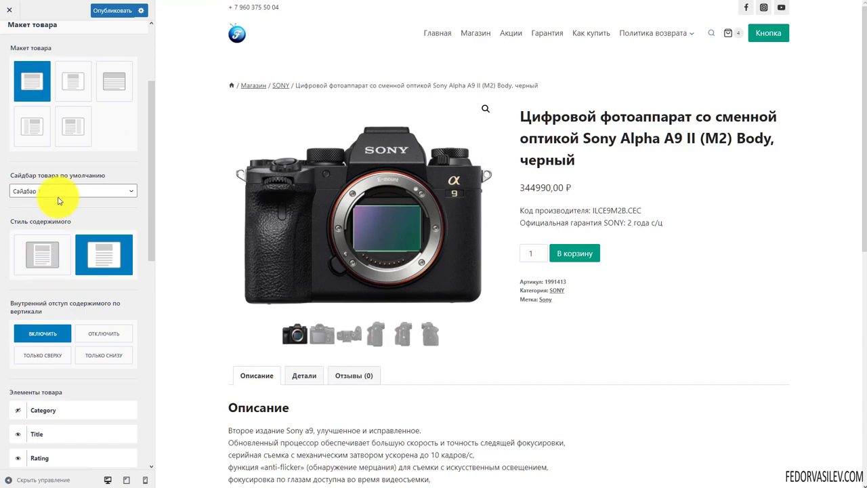
pyautogui.click(41, 261)
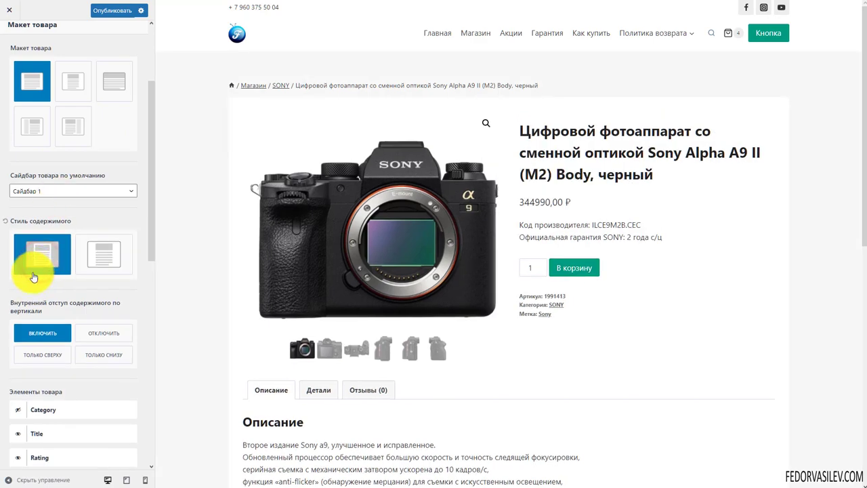
pyautogui.scroll(-8, 393, 312)
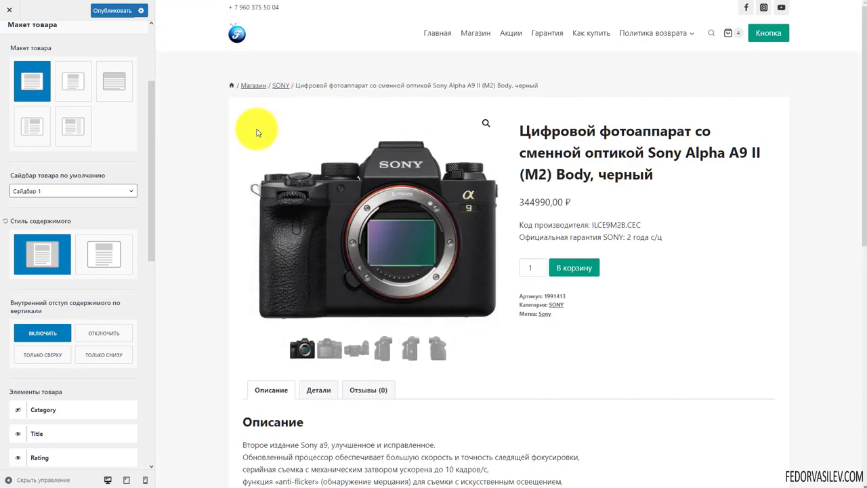
pyautogui.scroll(3, 713, 316)
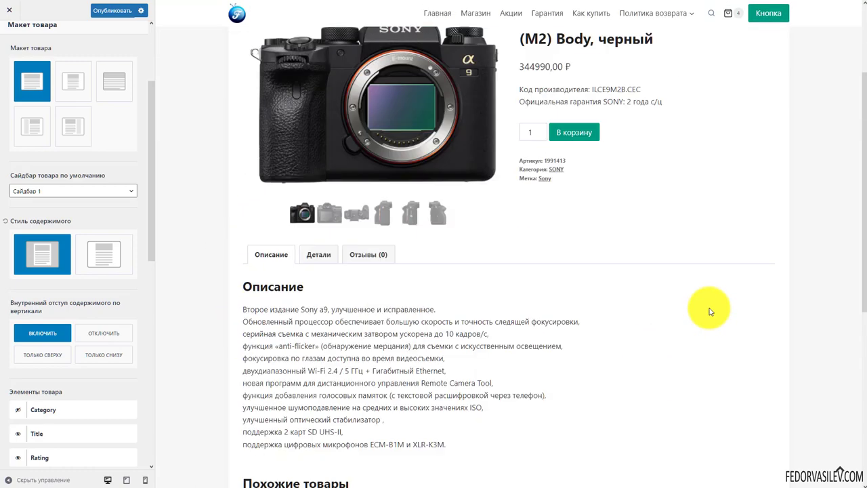
pyautogui.scroll(2, 717, 304)
pyautogui.click(104, 254)
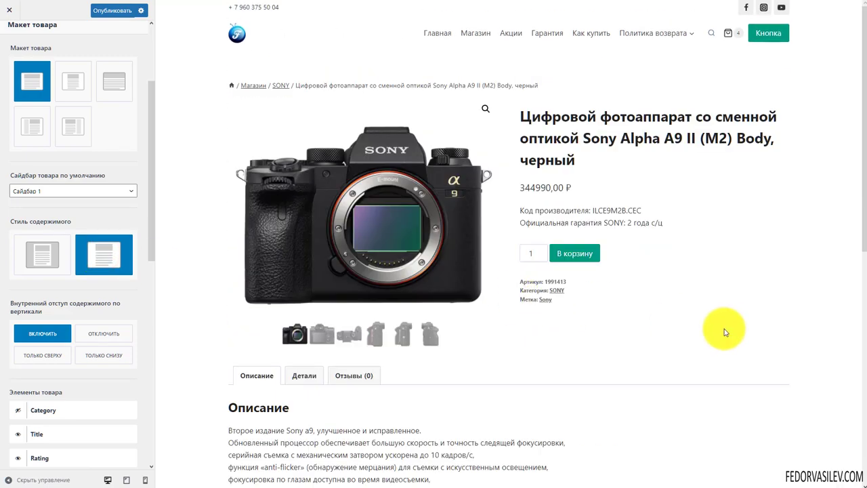
pyautogui.click(40, 255)
pyautogui.click(101, 254)
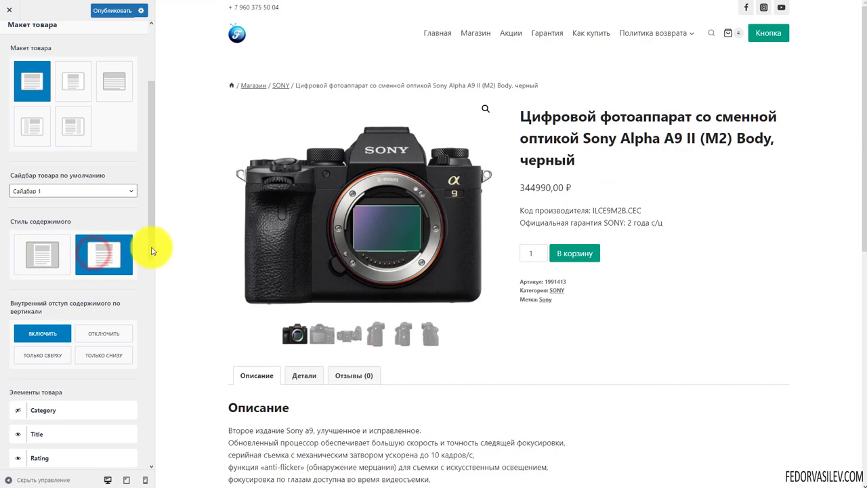
# Step: Try disabling the content's vertical padding and applying it «Только сверху» and «Только снизу», and restore «Включить»
pyautogui.click(99, 332)
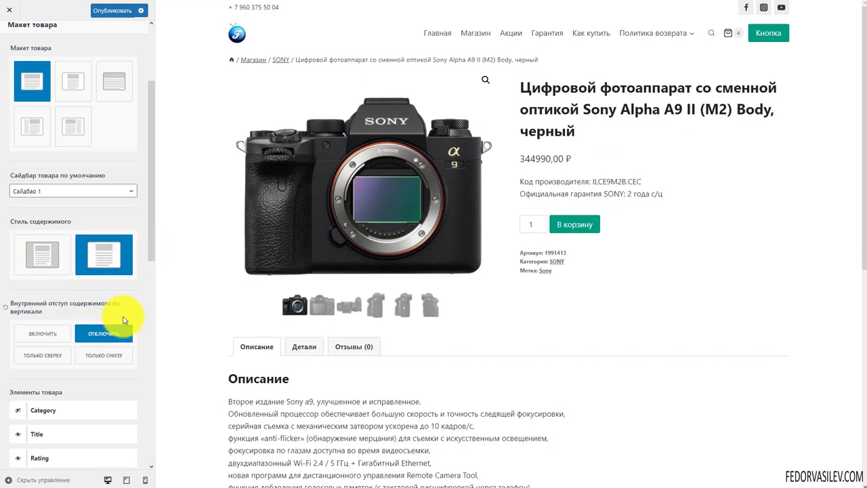
pyautogui.click(49, 336)
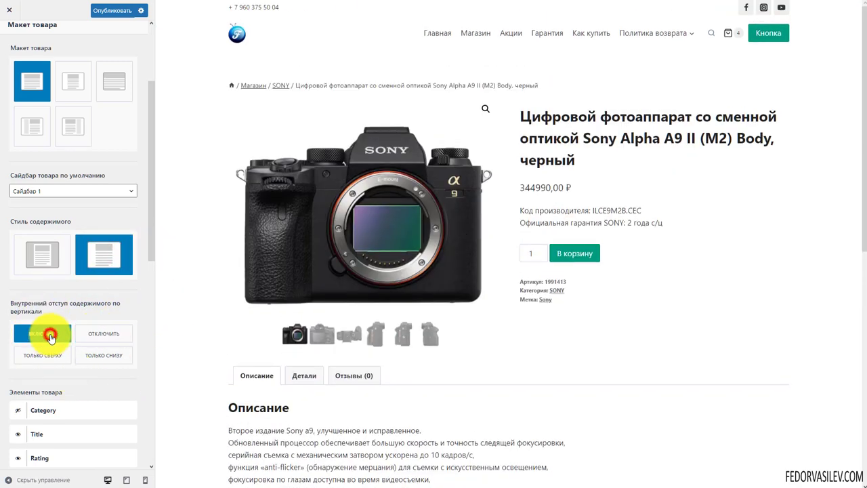
pyautogui.scroll(-6, 330, 368)
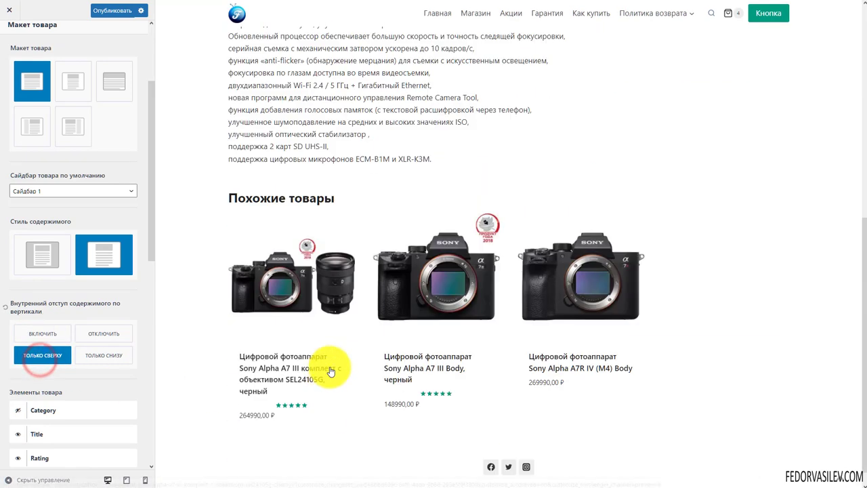
pyautogui.scroll(7, 293, 377)
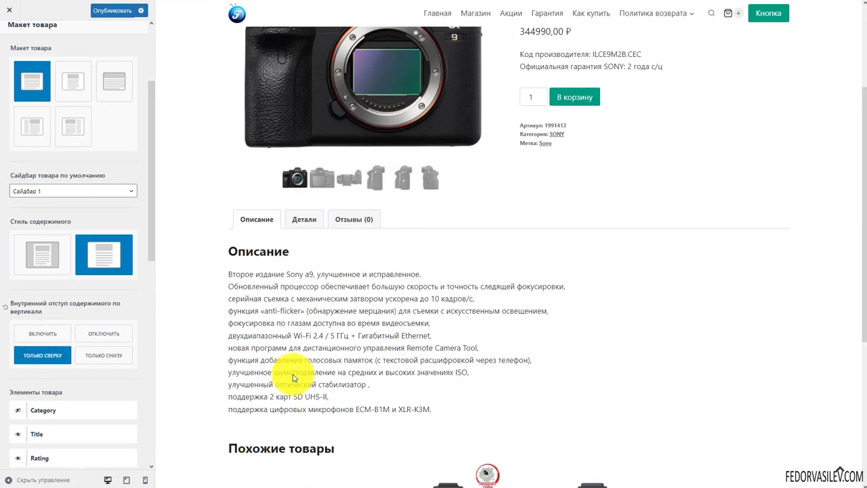
pyautogui.click(95, 357)
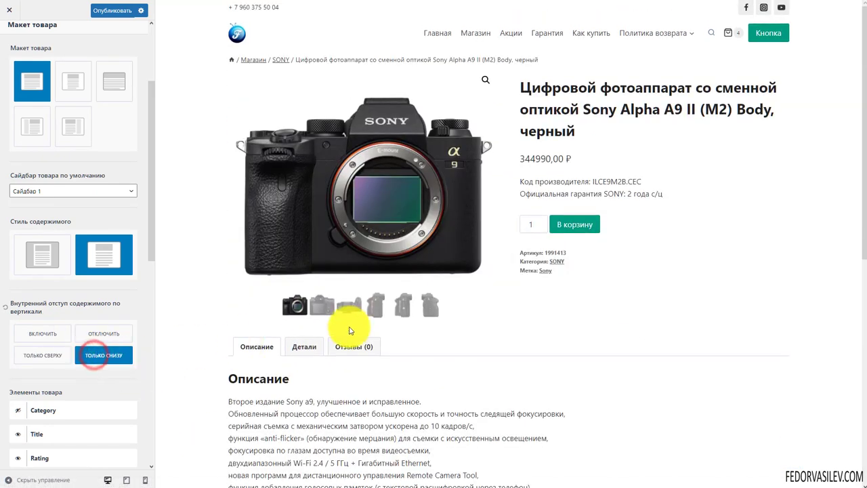
pyautogui.scroll(-7, 468, 240)
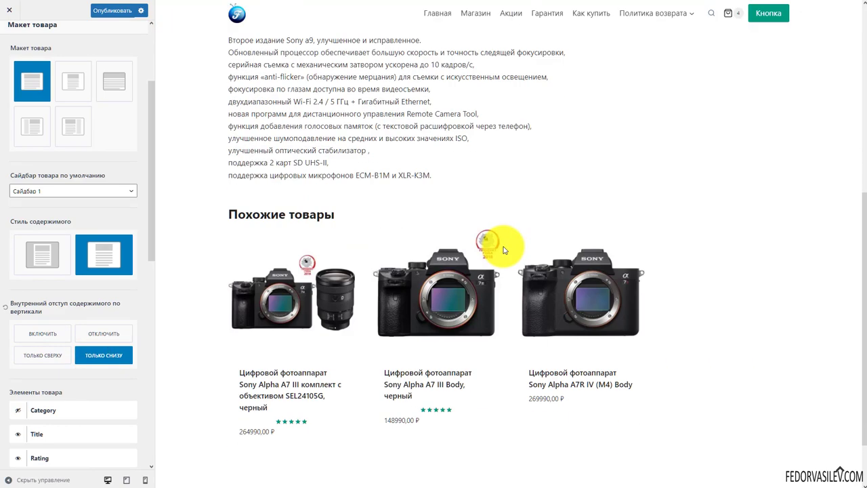
pyautogui.scroll(5, 498, 248)
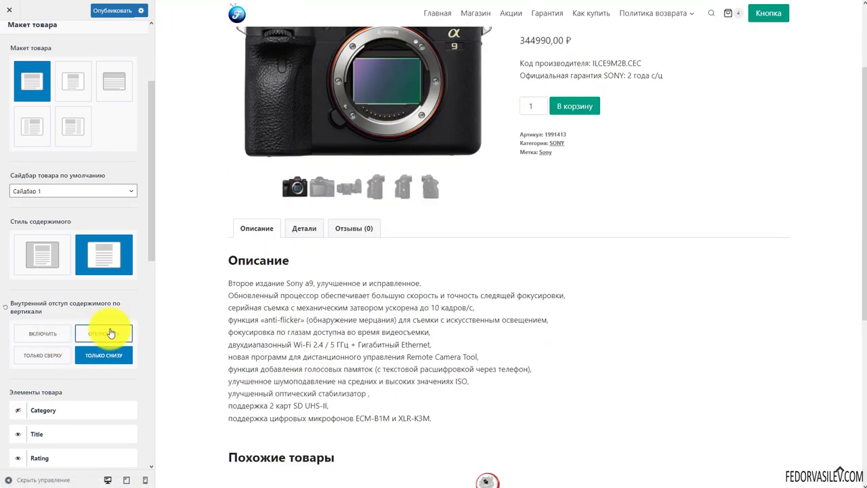
pyautogui.click(41, 333)
# Step: Make the Category element visible above the title among the product elements
pyautogui.scroll(-5, 93, 301)
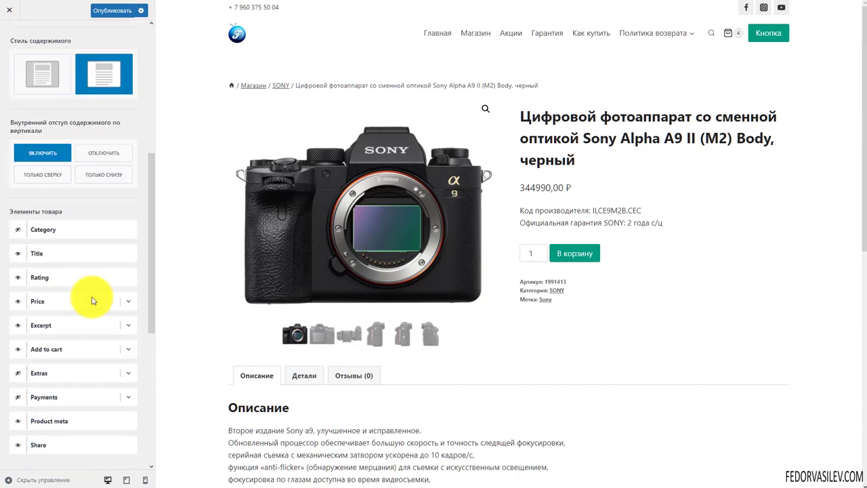
pyautogui.scroll(-3, 104, 301)
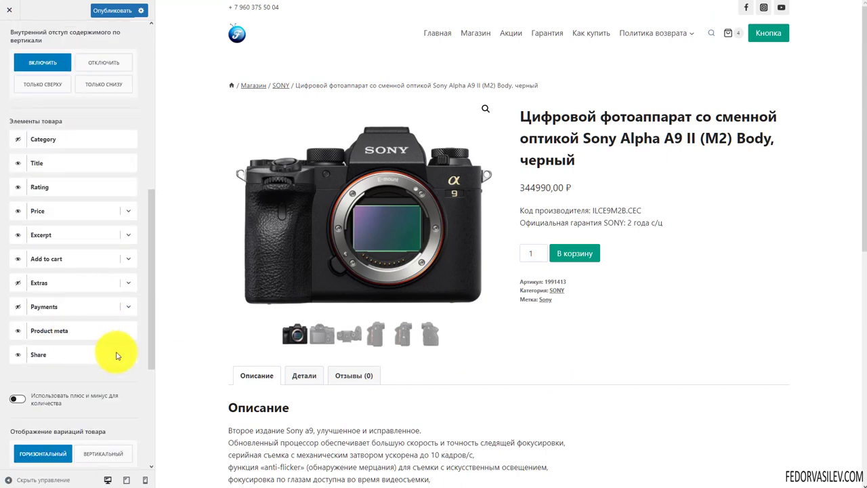
pyautogui.click(18, 143)
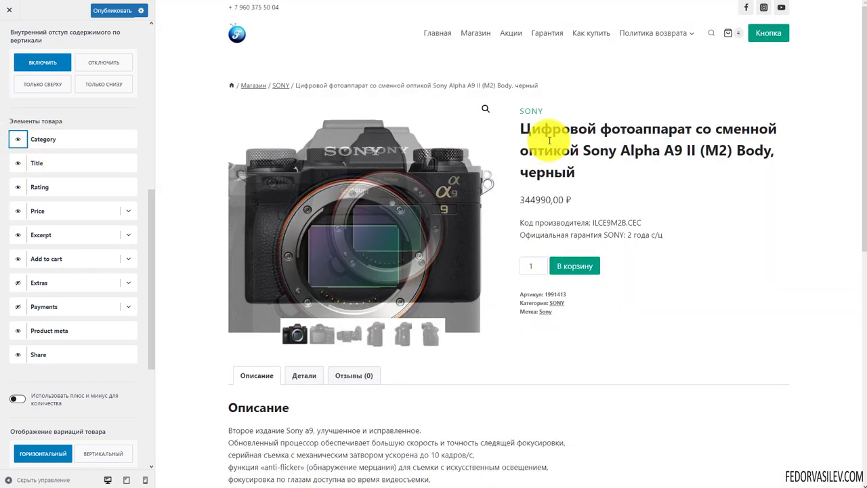
# Step: Try hiding the Title element on the product page and make it visible again
pyautogui.moveTo(557, 106); pyautogui.dragTo(525, 110)
pyautogui.click(610, 99)
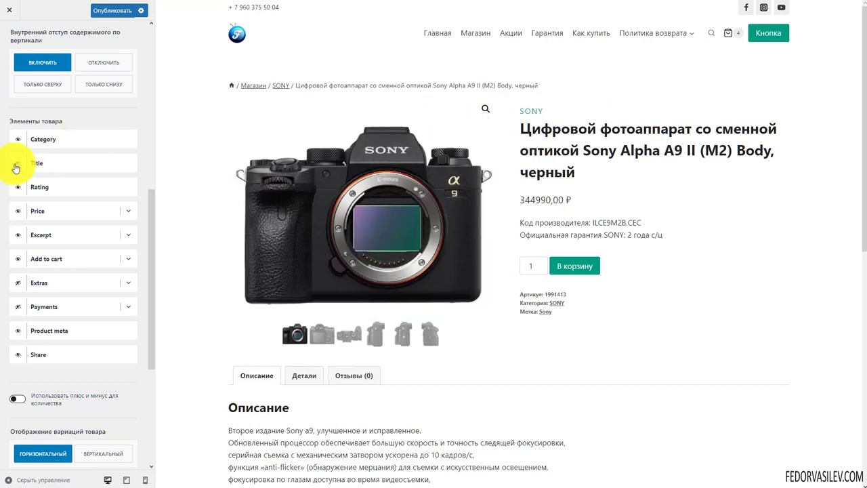
pyautogui.tripleClick(586, 170)
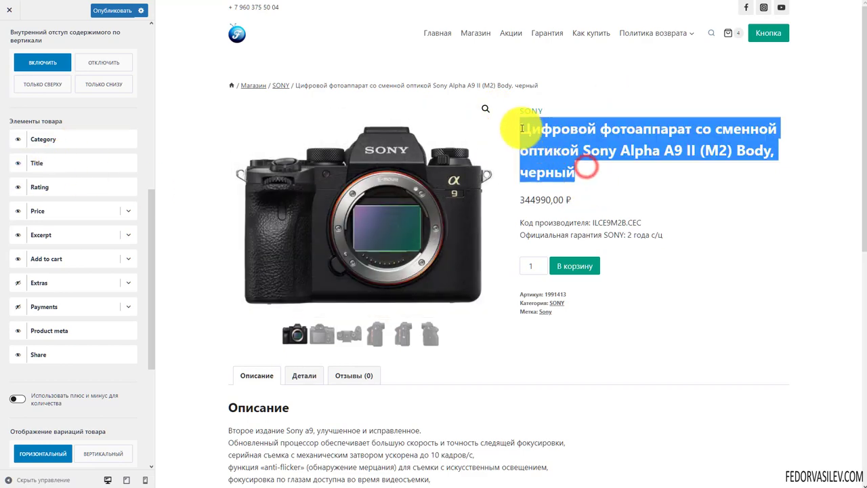
pyautogui.click(17, 164)
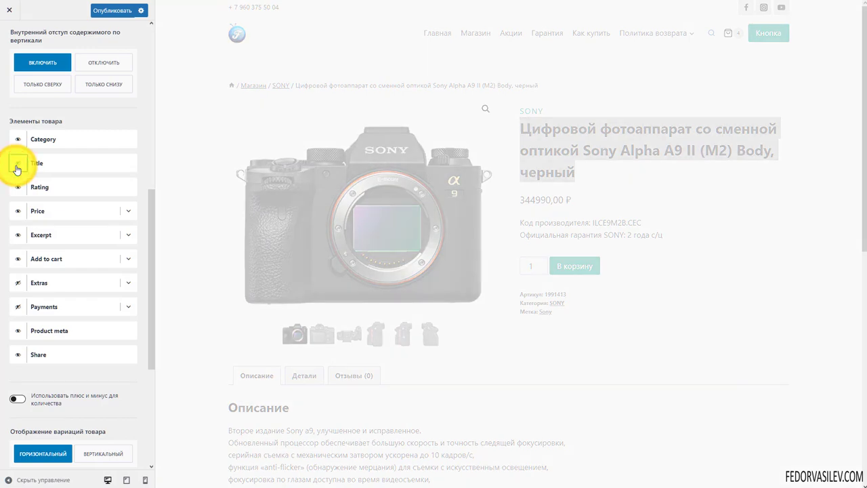
pyautogui.click(18, 165)
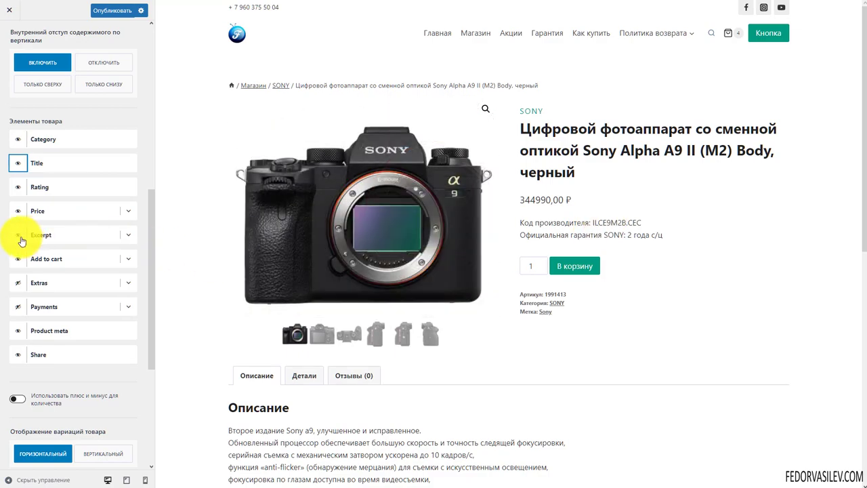
# Step: Examine the product's «Отзывы» section on the page preview, including the rating stars
pyautogui.scroll(-3, 577, 258)
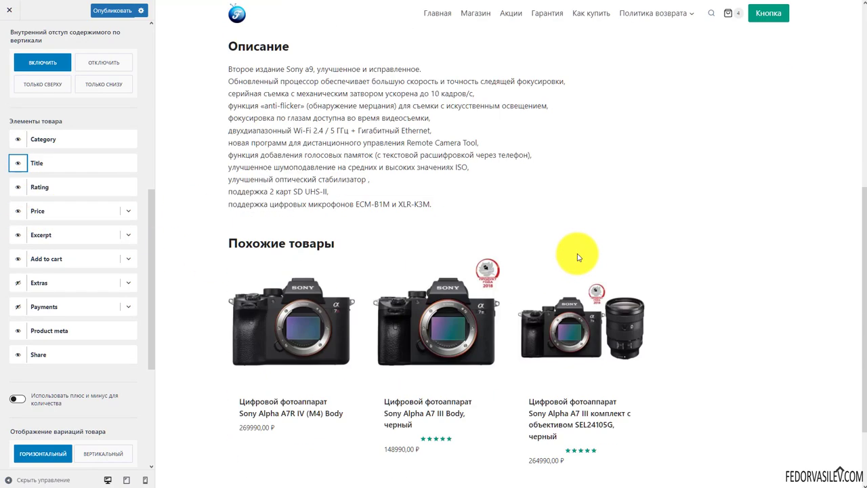
pyautogui.scroll(3, 577, 251)
pyautogui.click(355, 195)
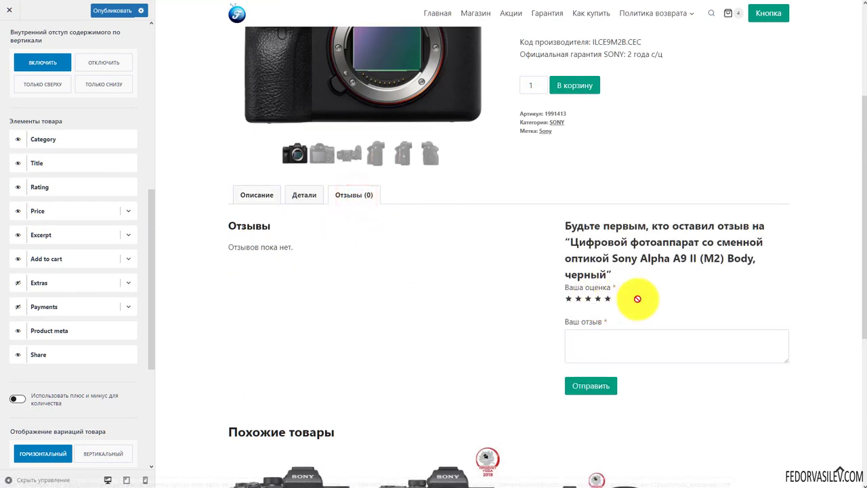
pyautogui.scroll(1, 610, 242)
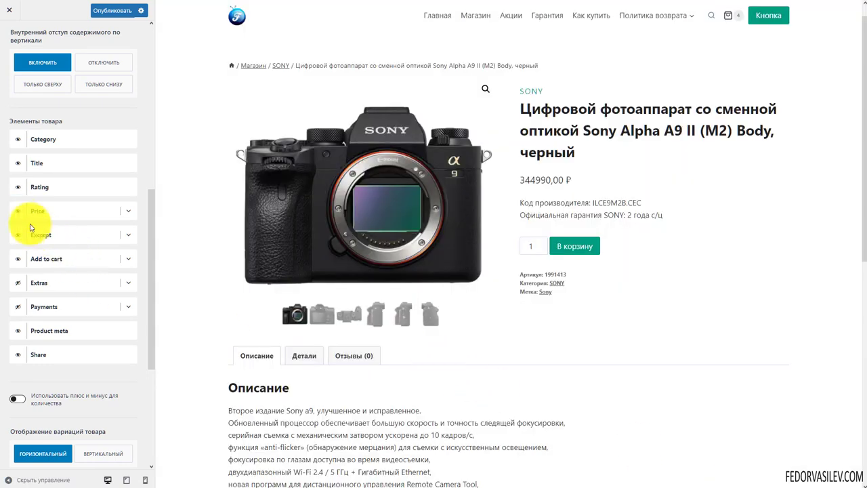
# Step: Try hiding the Price element and showing its shipping statement «и бесплатная доставка», and restore both settings
pyautogui.click(18, 214)
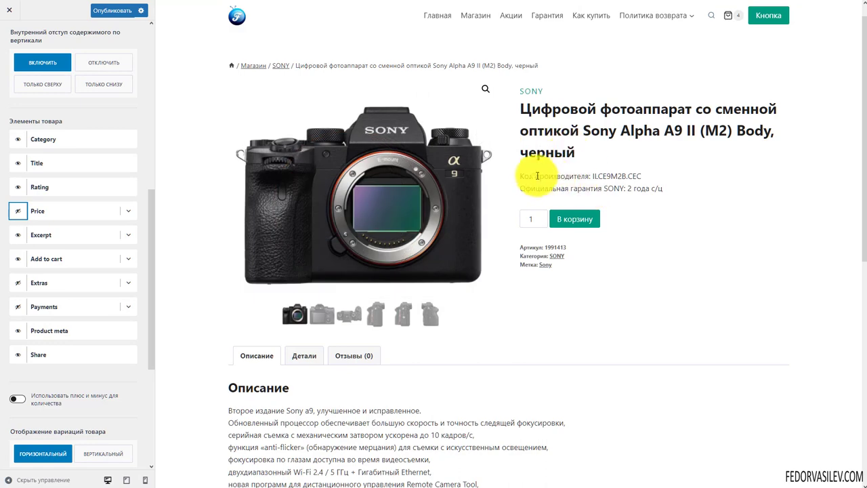
pyautogui.click(17, 211)
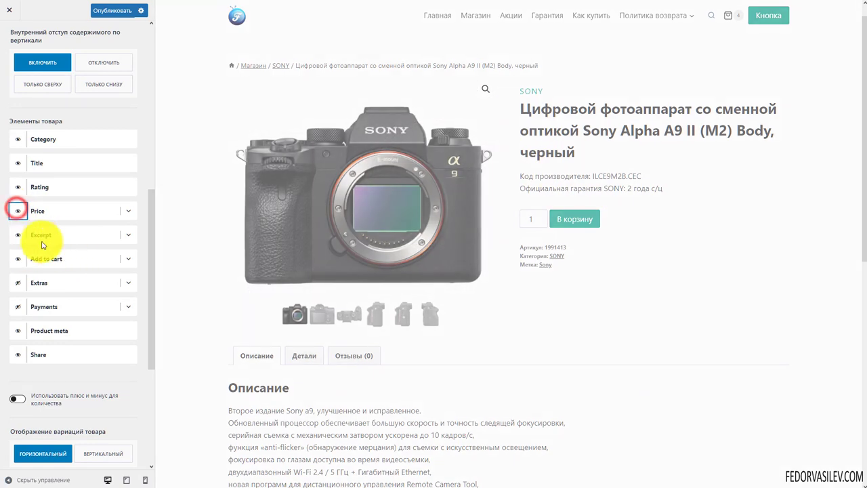
pyautogui.click(129, 213)
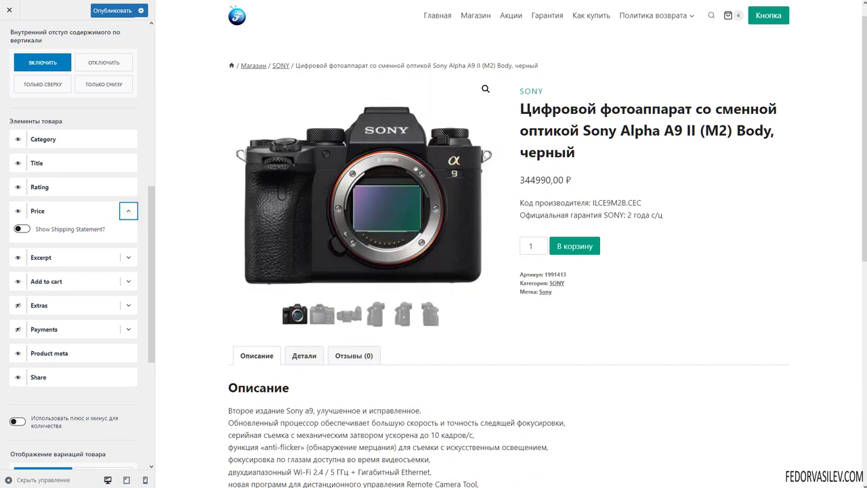
pyautogui.click(22, 229)
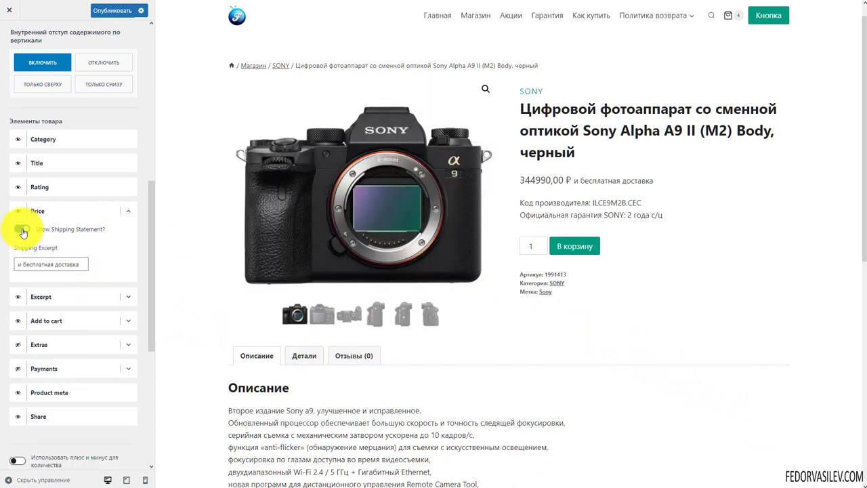
pyautogui.moveTo(81, 264); pyautogui.dragTo(54, 262)
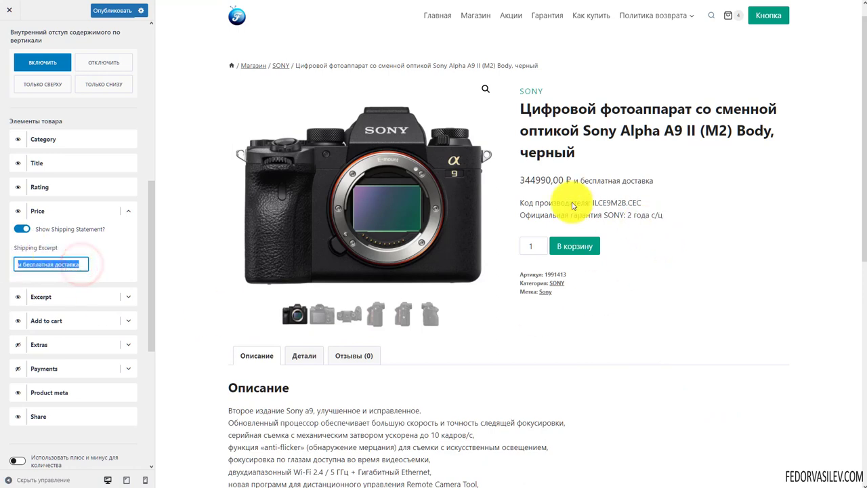
pyautogui.click(588, 181)
pyautogui.moveTo(602, 181); pyautogui.dragTo(637, 181)
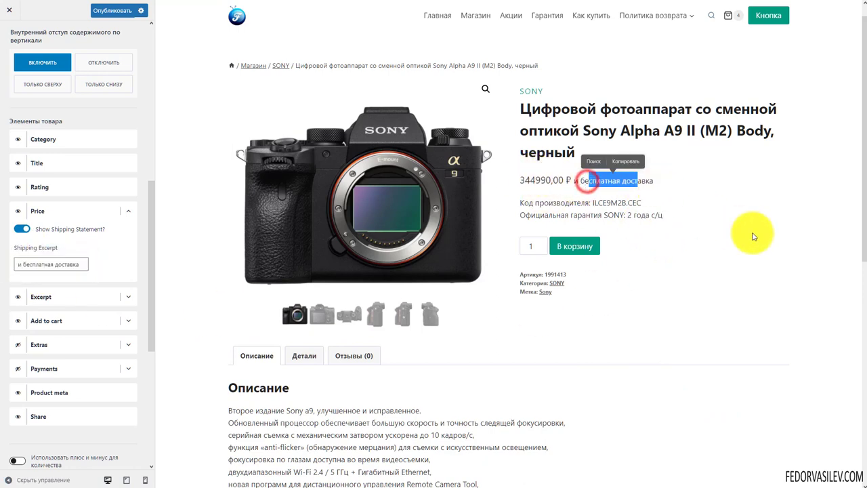
pyautogui.click(20, 232)
pyautogui.click(128, 211)
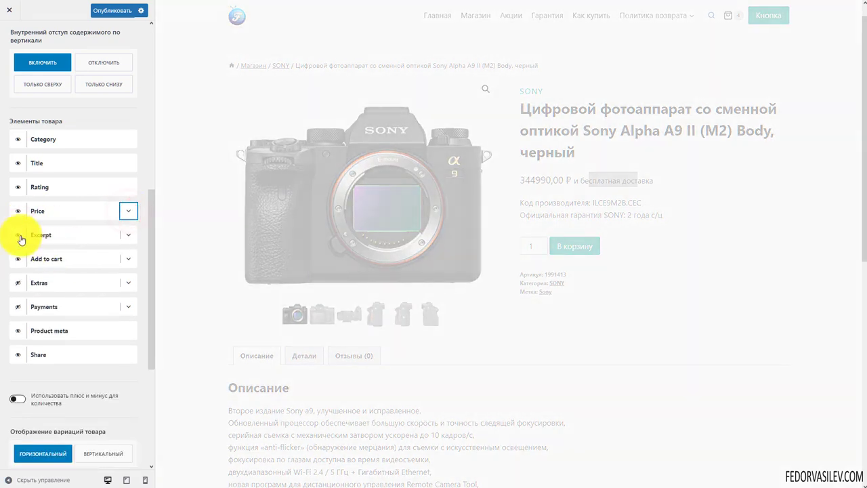
# Step: Check the Excerpt element for additional options and collapse it again
pyautogui.click(128, 235)
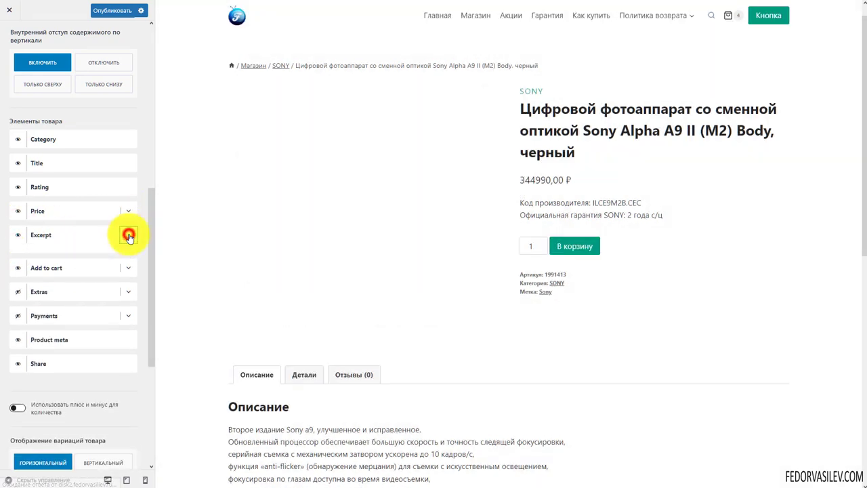
pyautogui.click(128, 236)
pyautogui.click(129, 234)
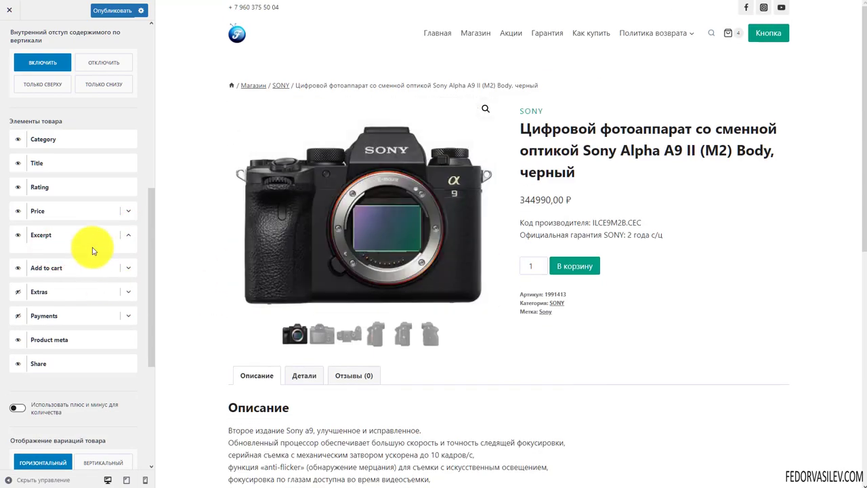
pyautogui.click(128, 235)
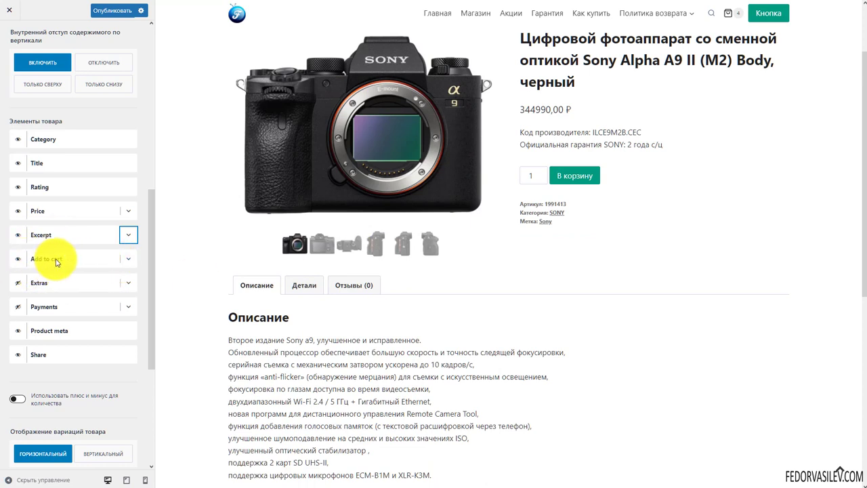
# Step: Test hiding and restoring the Add to cart element, compare its Normal and Medium-Large button sizes, and set the size to Large
pyautogui.click(18, 261)
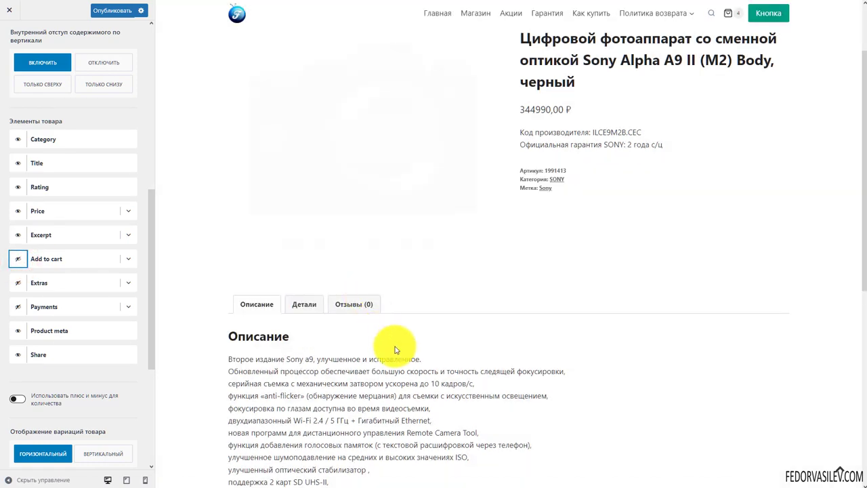
pyautogui.click(17, 261)
pyautogui.click(128, 261)
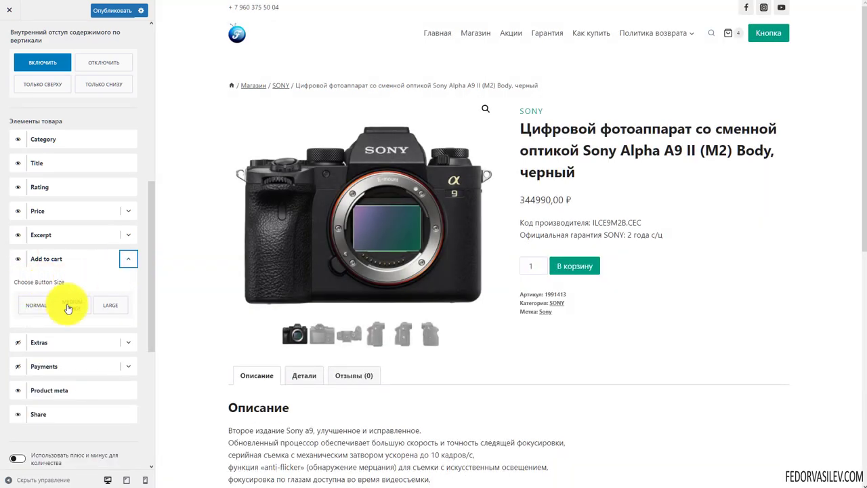
pyautogui.click(37, 305)
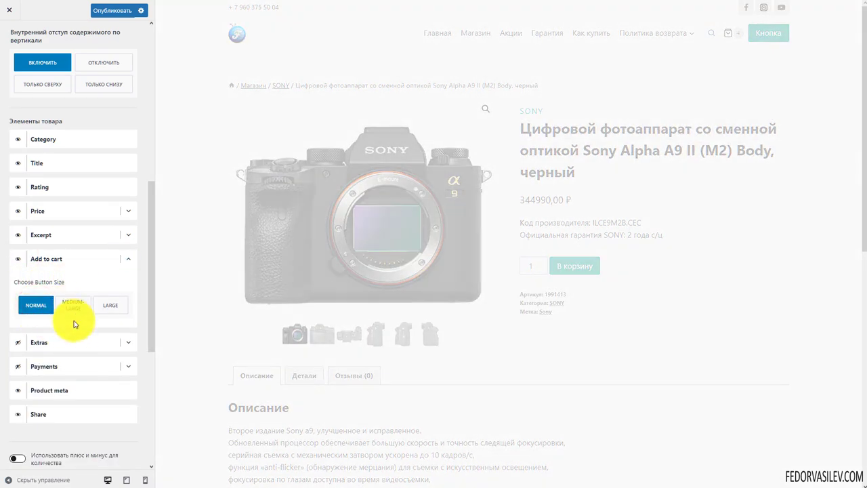
pyautogui.click(69, 306)
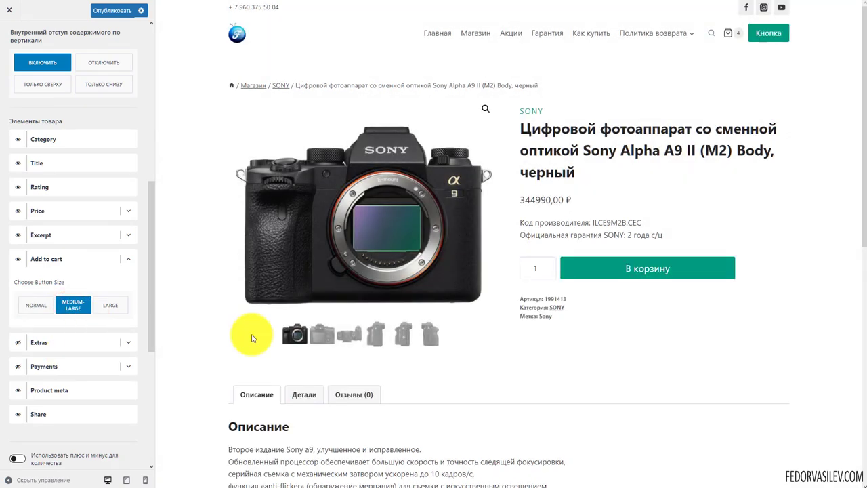
pyautogui.scroll(-5, 407, 268)
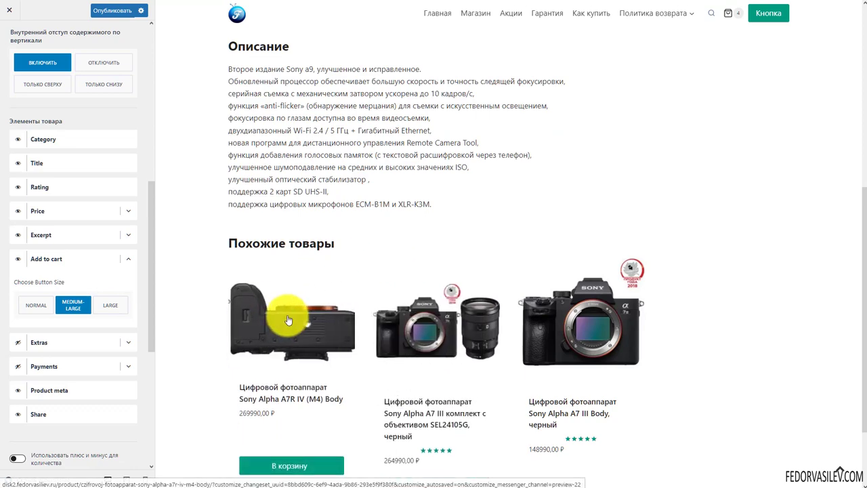
pyautogui.scroll(-2, 339, 299)
pyautogui.scroll(6, 298, 325)
pyautogui.click(113, 309)
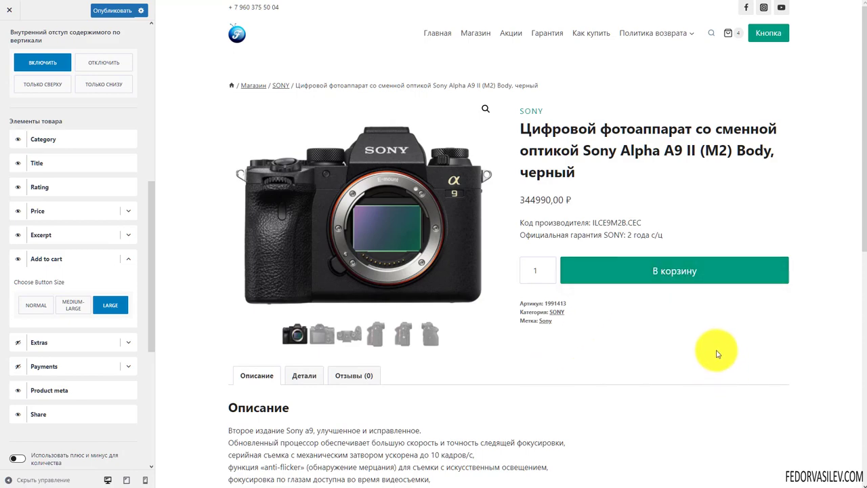
# Step: Make the Extras element visible on the product page and check its title and feature list below the cart button
pyautogui.scroll(-5, 715, 264)
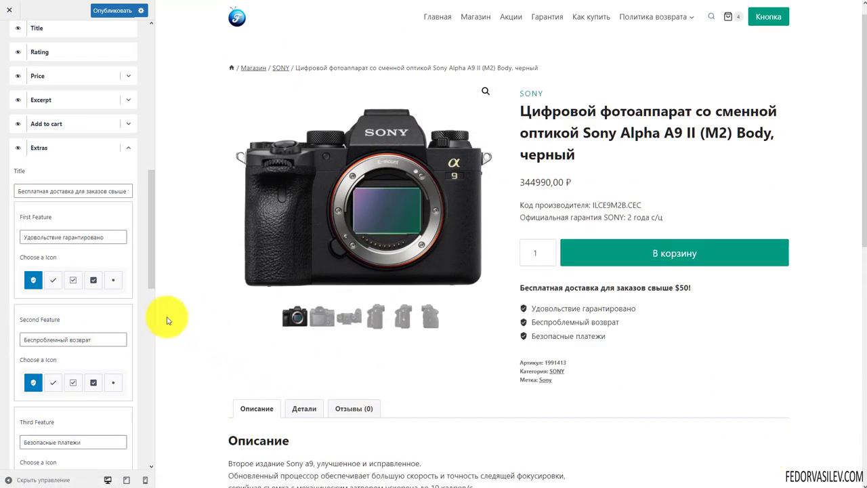
pyautogui.scroll(3, 68, 246)
pyautogui.click(128, 238)
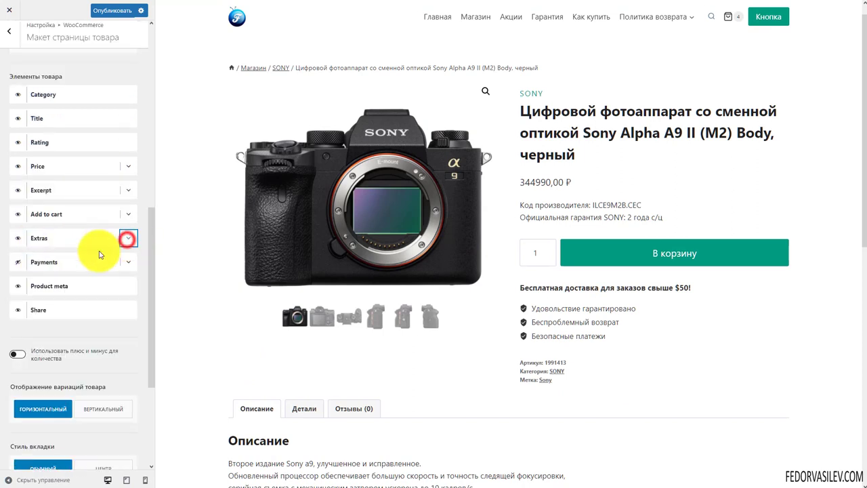
pyautogui.moveTo(614, 339); pyautogui.dragTo(629, 340)
pyautogui.click(627, 339)
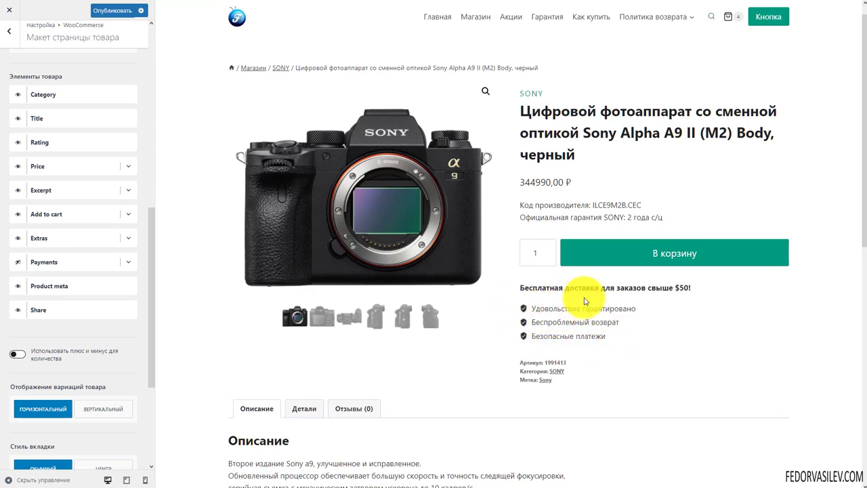
pyautogui.scroll(-5, 587, 271)
pyautogui.scroll(6, 586, 238)
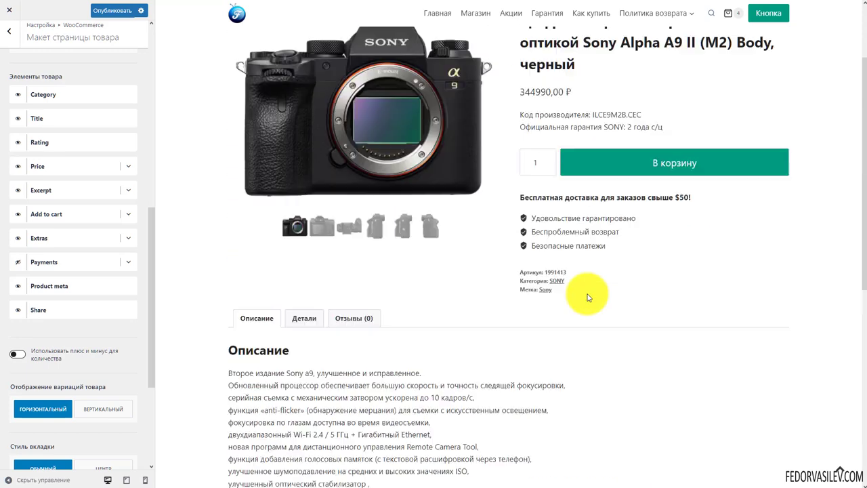
# Step: Open the Extras element's options and compare its title and First Feature texts with the page preview
pyautogui.click(130, 239)
pyautogui.moveTo(16, 281); pyautogui.dragTo(120, 280)
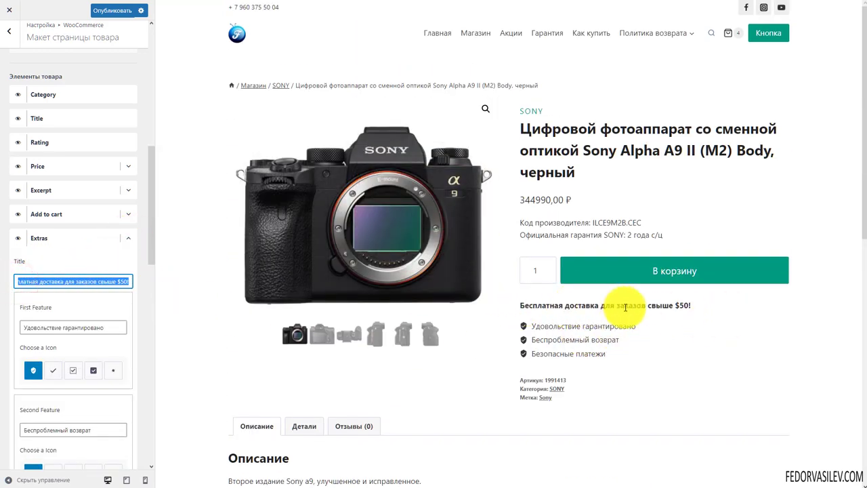
pyautogui.moveTo(691, 305); pyautogui.dragTo(122, 286)
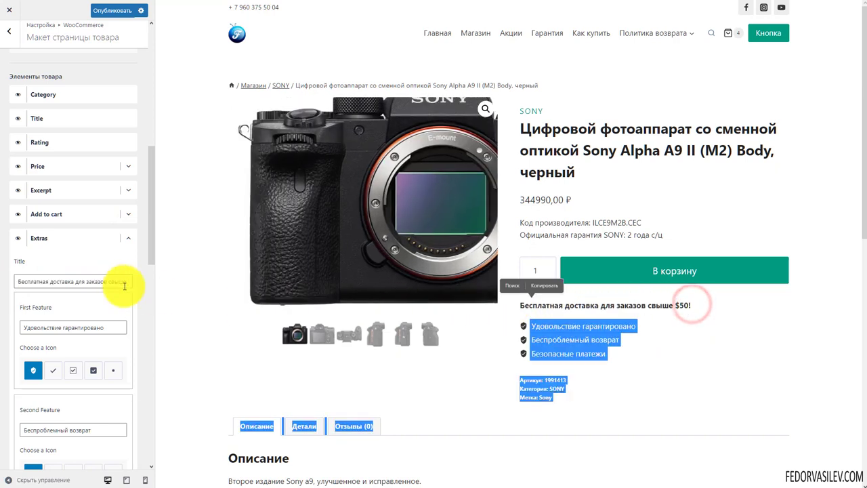
pyautogui.click(98, 278)
pyautogui.click(41, 278)
pyautogui.click(113, 329)
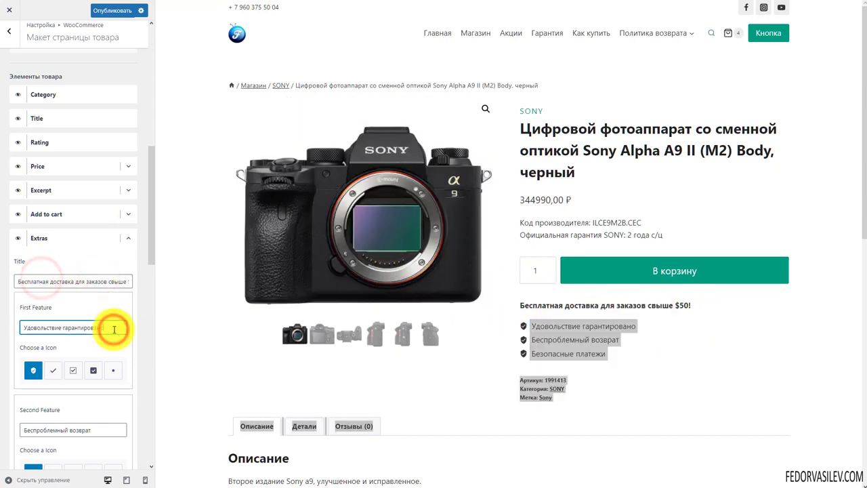
pyautogui.click(557, 349)
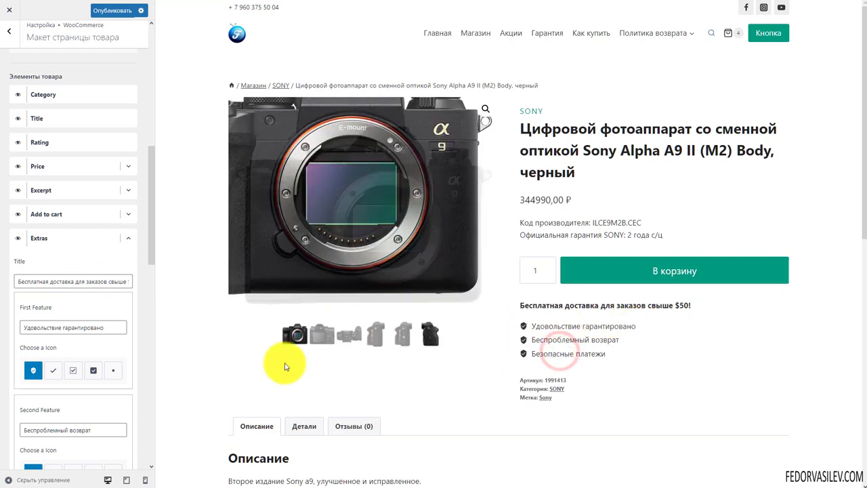
# Step: Set the First Feature's icon to the plain check mark and review the text fields of the following features
pyautogui.scroll(-2, 109, 291)
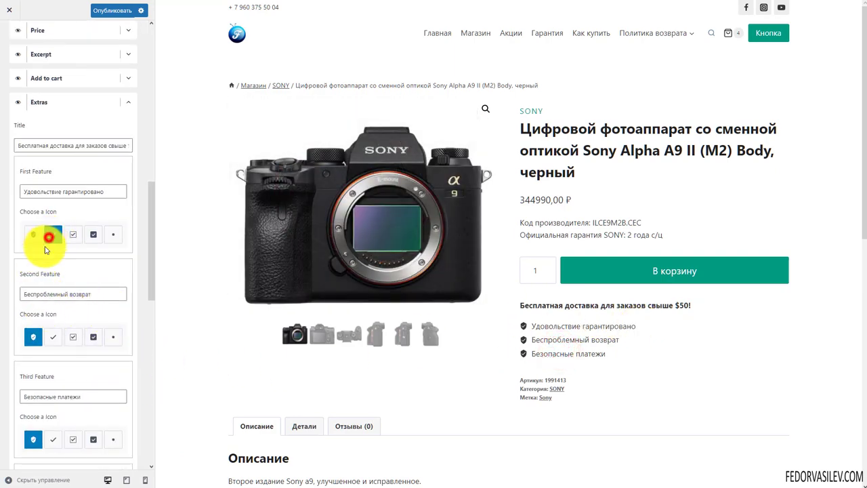
pyautogui.click(49, 237)
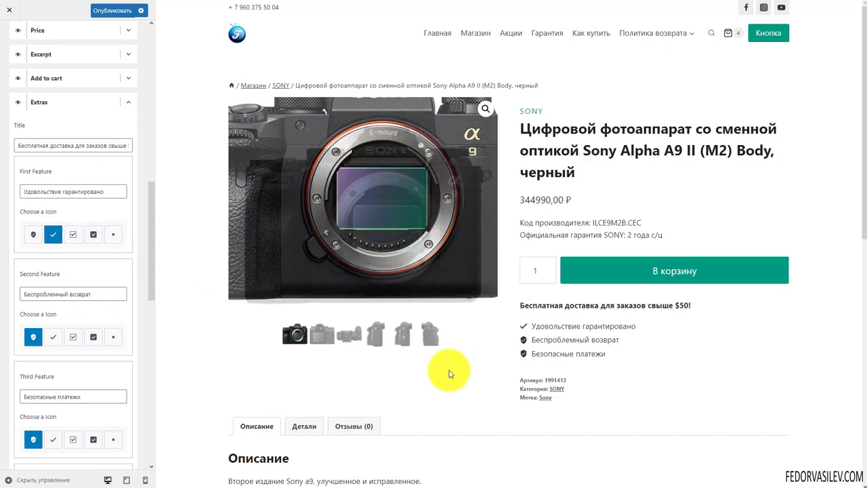
pyautogui.tripleClick(108, 293)
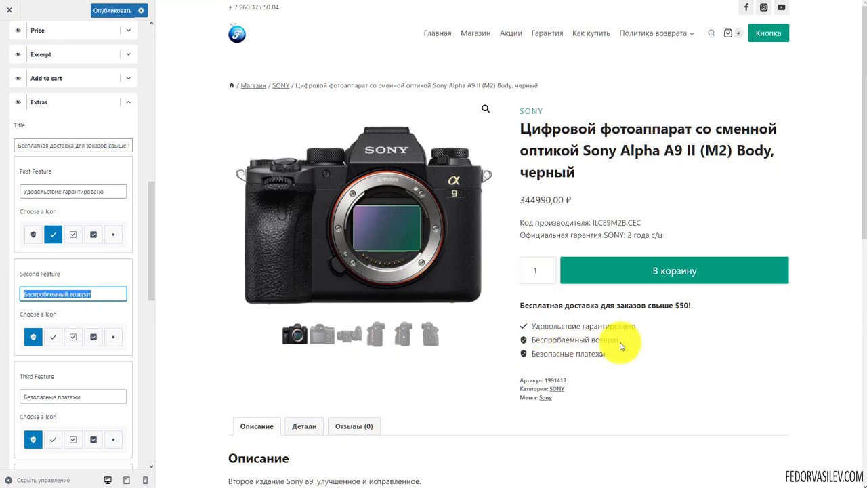
pyautogui.scroll(-2, 68, 287)
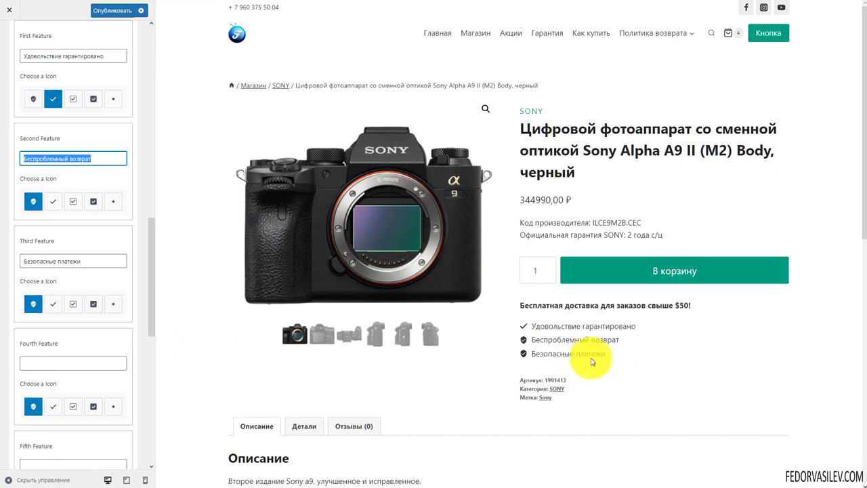
# Step: Review the Third, Fourth and Fifth Feature text fields of the Extras element and collapse its options
pyautogui.scroll(-2, 70, 258)
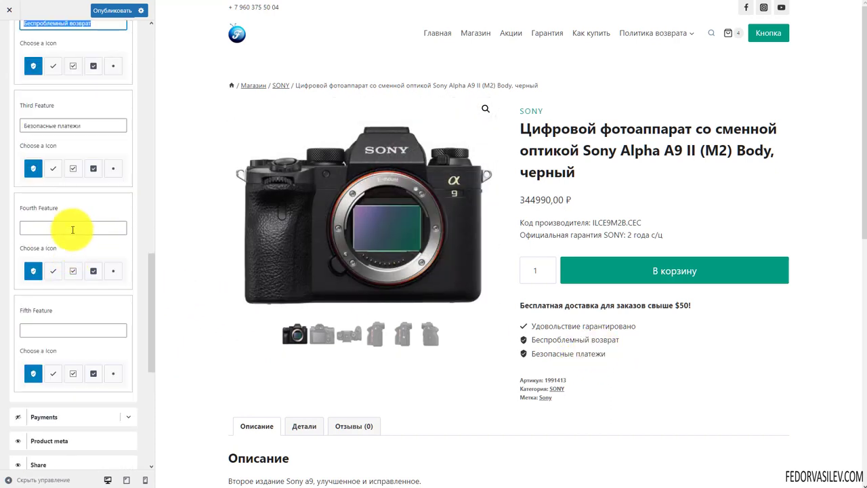
pyautogui.click(62, 231)
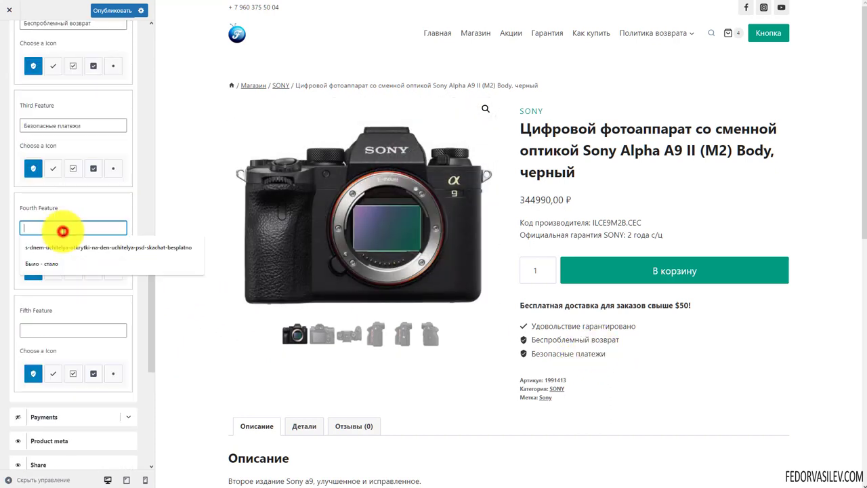
pyautogui.click(68, 330)
pyautogui.scroll(-2, 82, 318)
pyautogui.scroll(7, 58, 258)
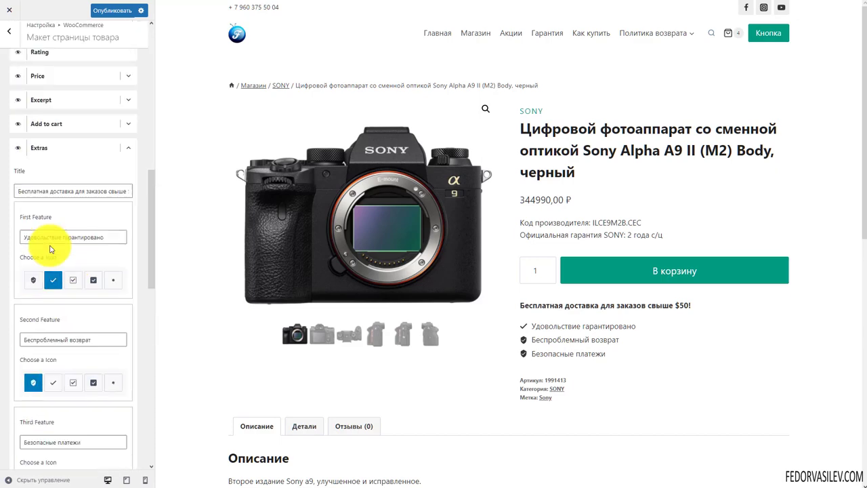
pyautogui.click(129, 192)
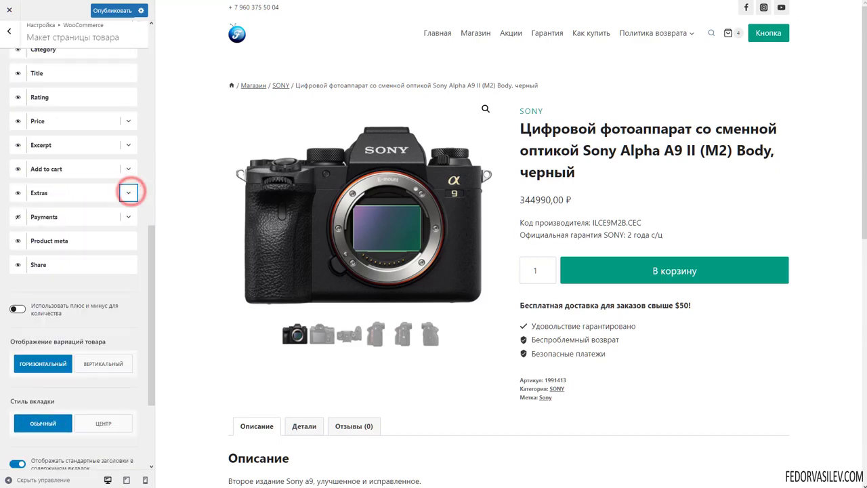
# Step: Make the Payments element visible on the product page and check its block below the Extras feature list
pyautogui.scroll(-2, 474, 366)
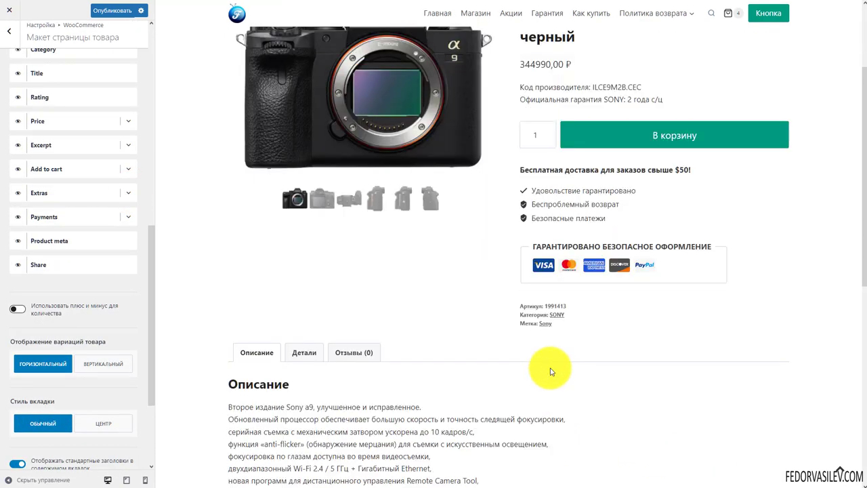
pyautogui.scroll(2, 550, 372)
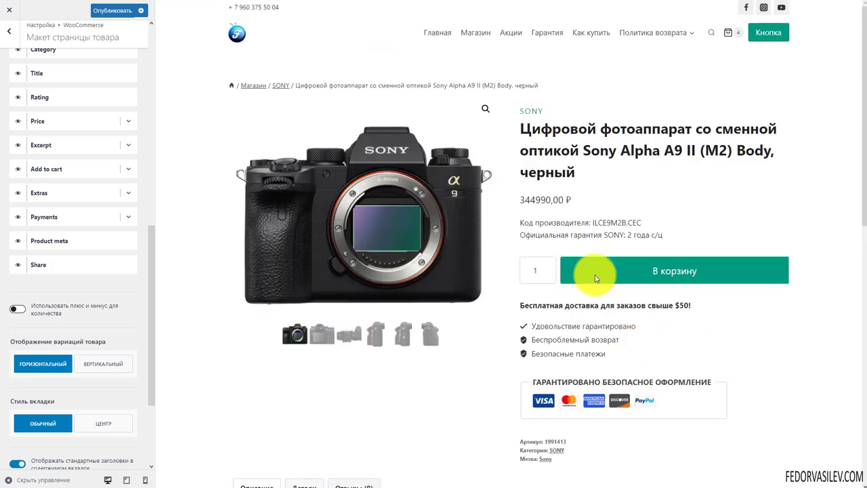
pyautogui.scroll(-2, 595, 275)
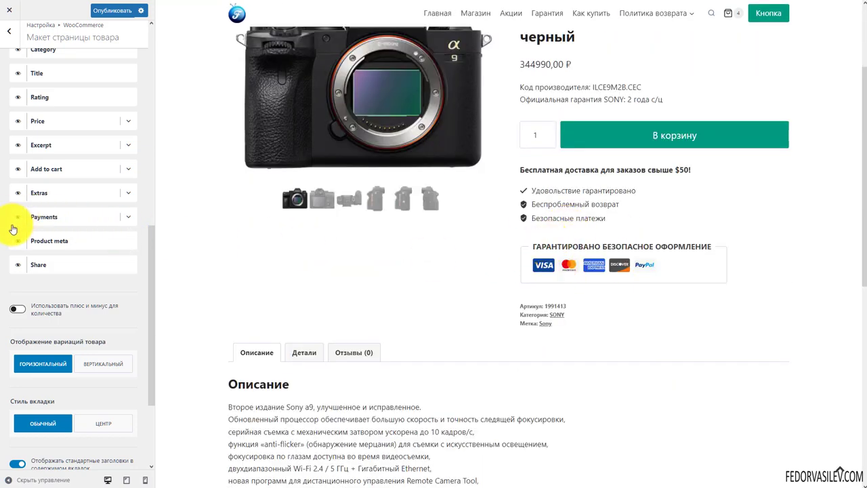
pyautogui.click(128, 193)
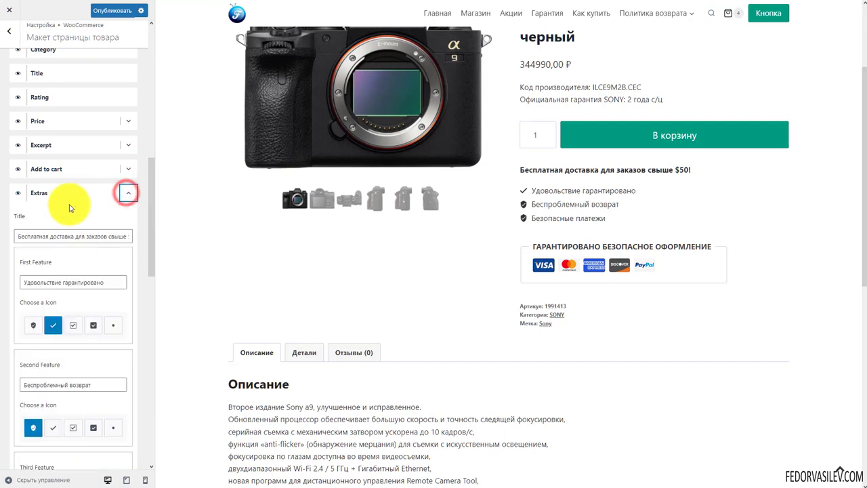
pyautogui.click(126, 193)
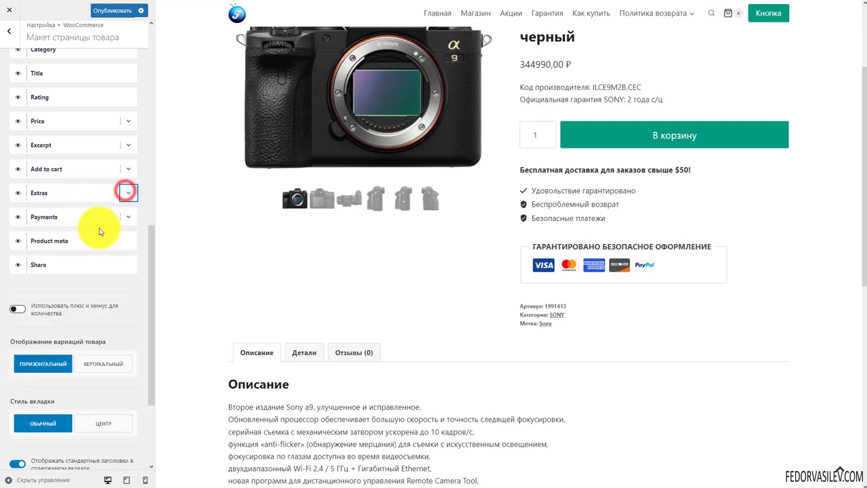
# Step: Open the Payments element's options, check its title against the preview, and compare the Gray icon colors with Inherit
pyautogui.click(129, 217)
pyautogui.scroll(-2, 102, 227)
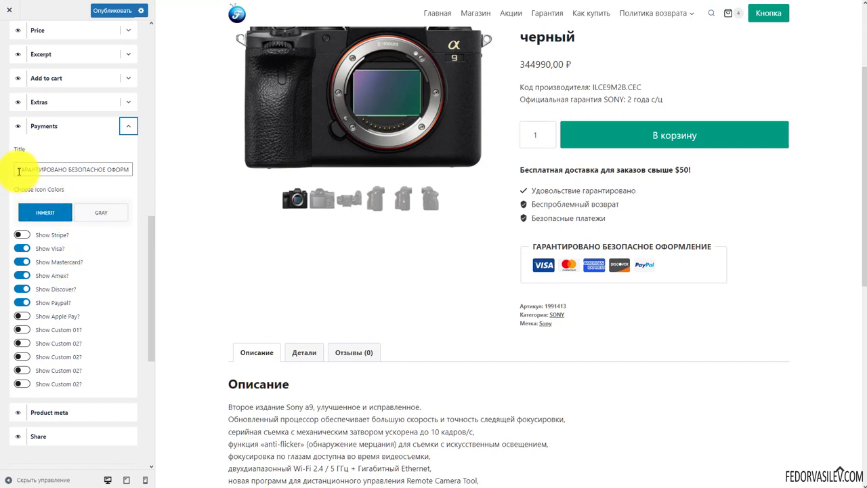
pyautogui.moveTo(19, 171); pyautogui.dragTo(129, 171)
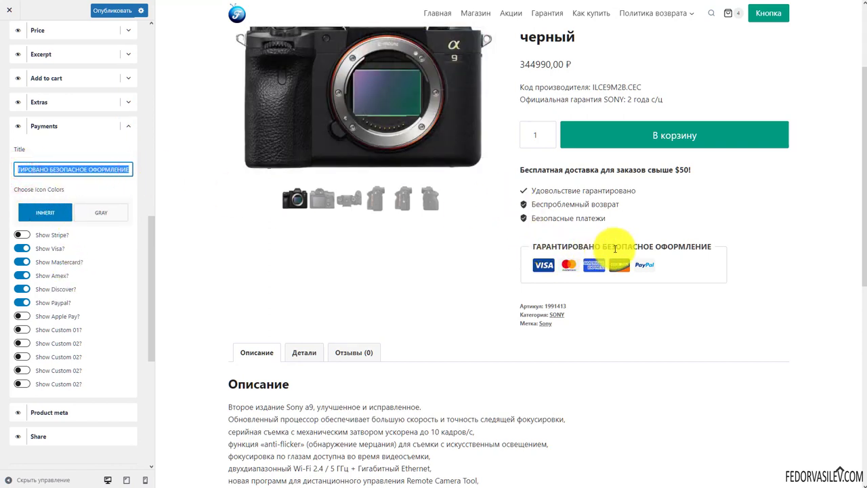
pyautogui.click(101, 212)
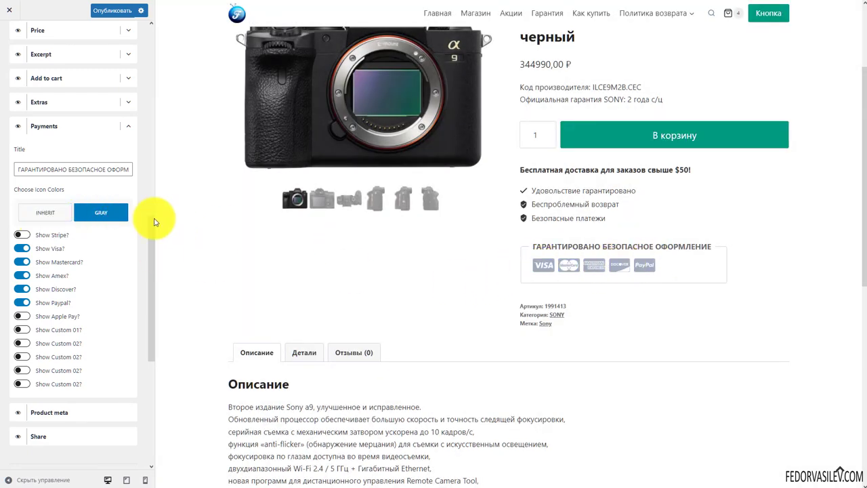
pyautogui.click(44, 212)
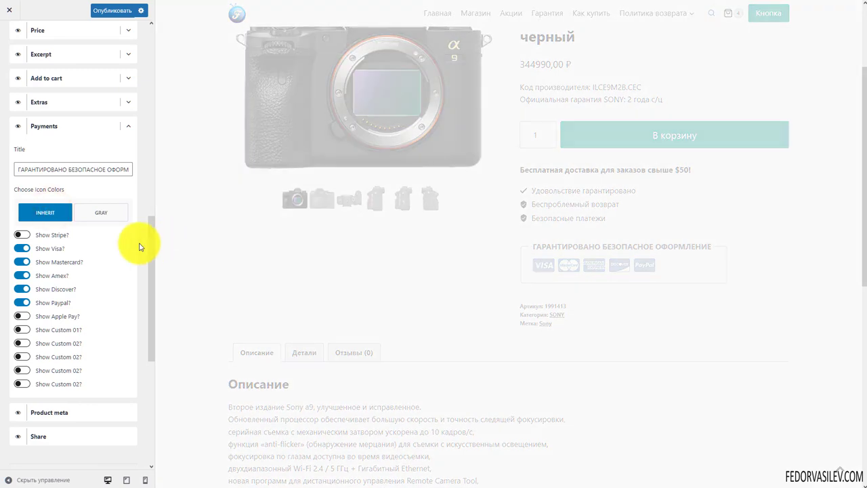
# Step: Test the Stripe icon, turn off Amex, Discover and Paypal so only Visa and Mastercard stay enabled, and collapse the Payments options
pyautogui.click(23, 236)
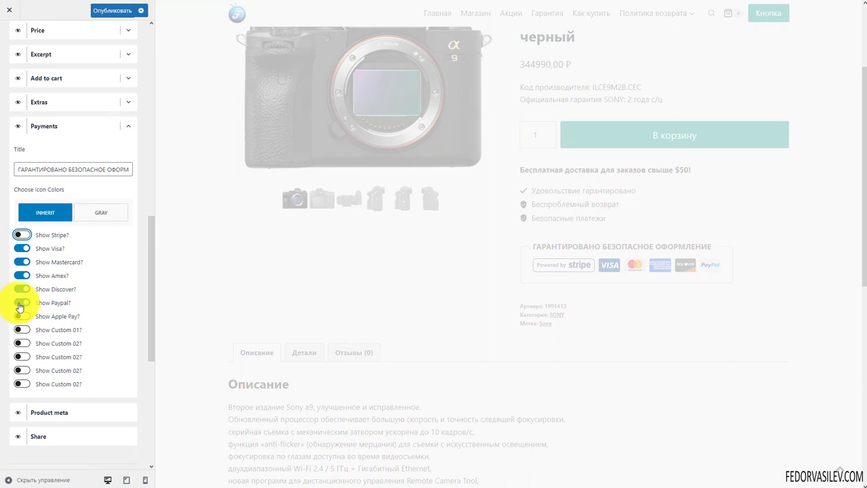
pyautogui.click(21, 277)
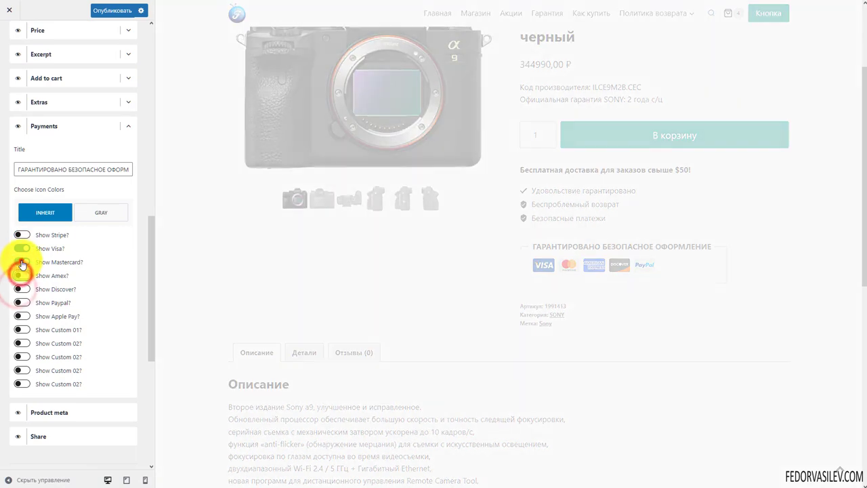
pyautogui.click(23, 262)
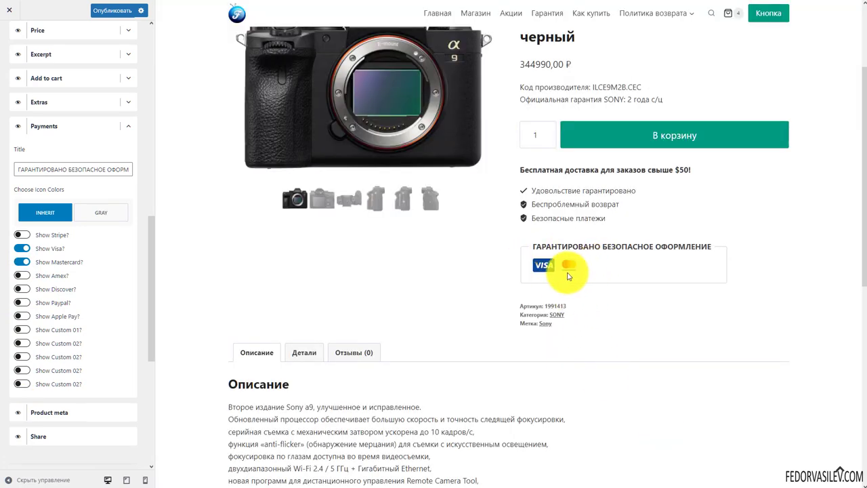
pyautogui.scroll(-2, 39, 251)
pyautogui.scroll(3, 76, 256)
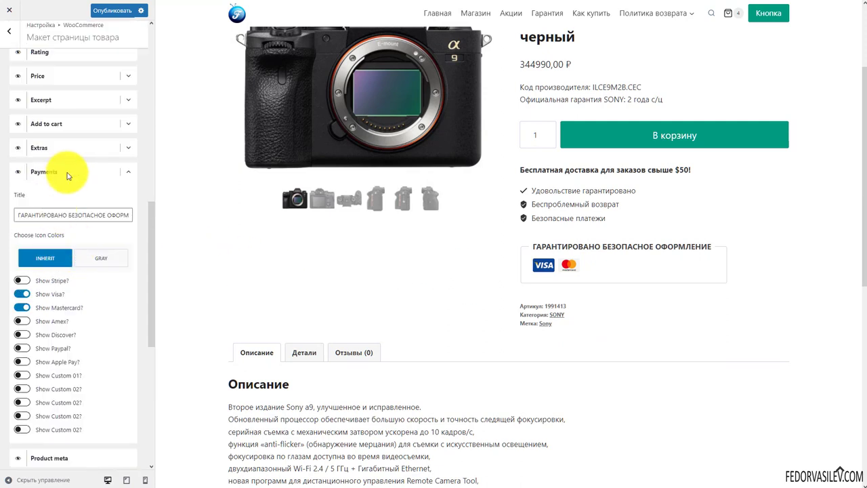
pyautogui.click(128, 172)
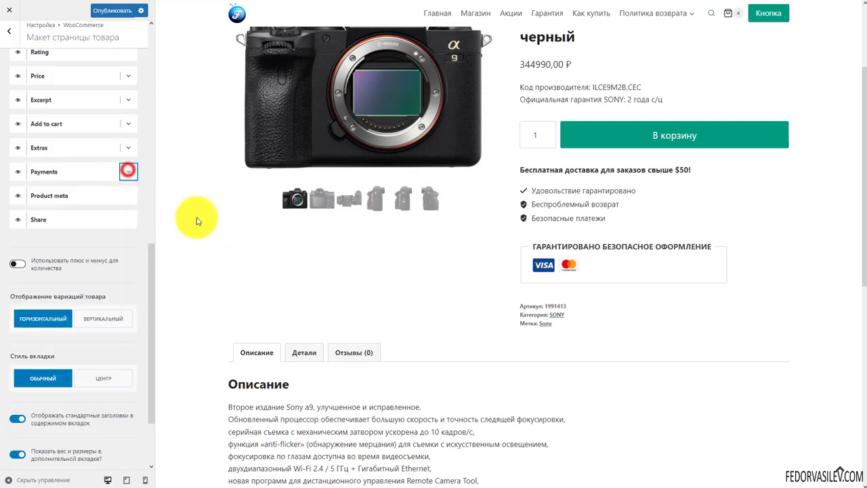
# Step: Test the Product meta element's visibility and turn on the plus and minus controls for the product quantity
pyautogui.click(18, 197)
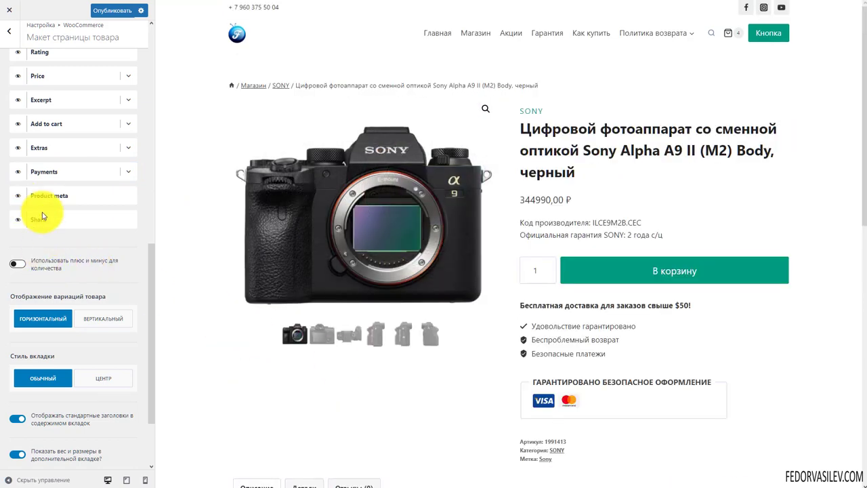
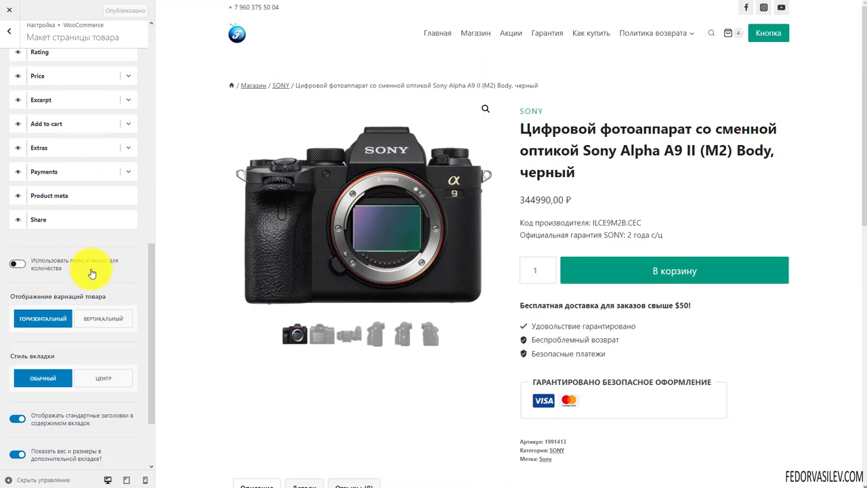
pyautogui.click(13, 265)
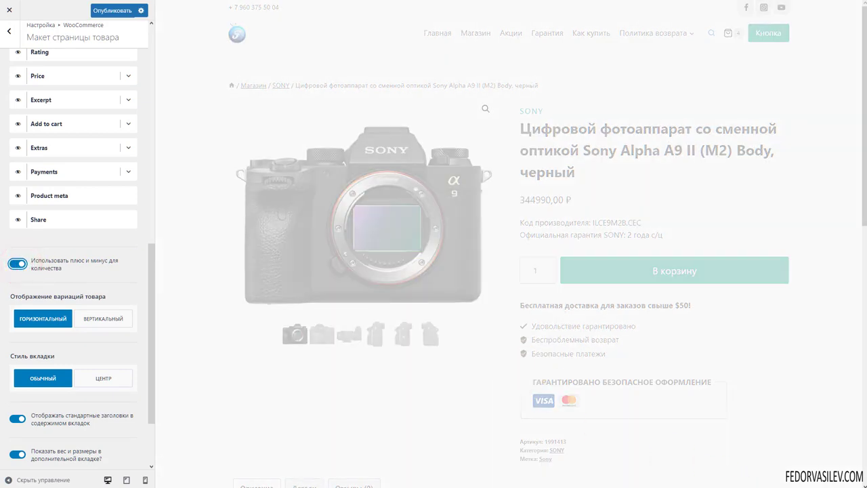
pyautogui.click(580, 272)
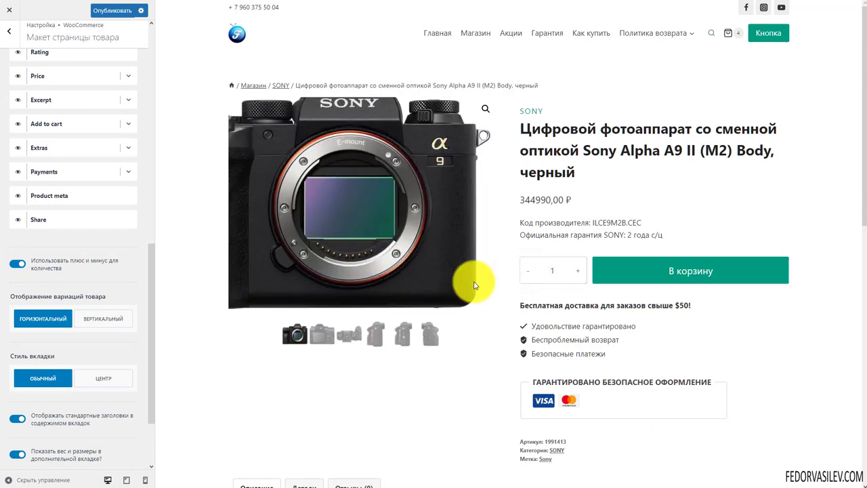
# Step: Try the centered tab style while viewing the product's details and reviews tabs, and restore the normal tab style
pyautogui.scroll(-2, 99, 250)
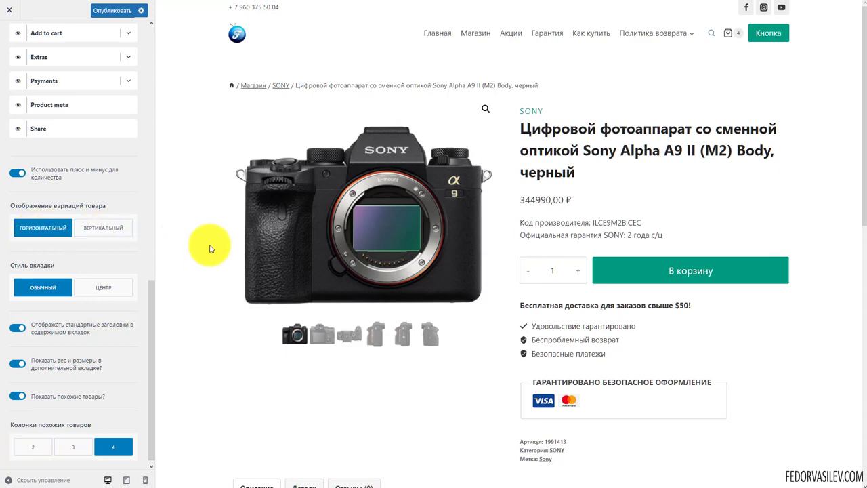
pyautogui.scroll(-3, 210, 246)
pyautogui.scroll(1, 75, 325)
pyautogui.click(85, 332)
pyautogui.scroll(-2, 523, 326)
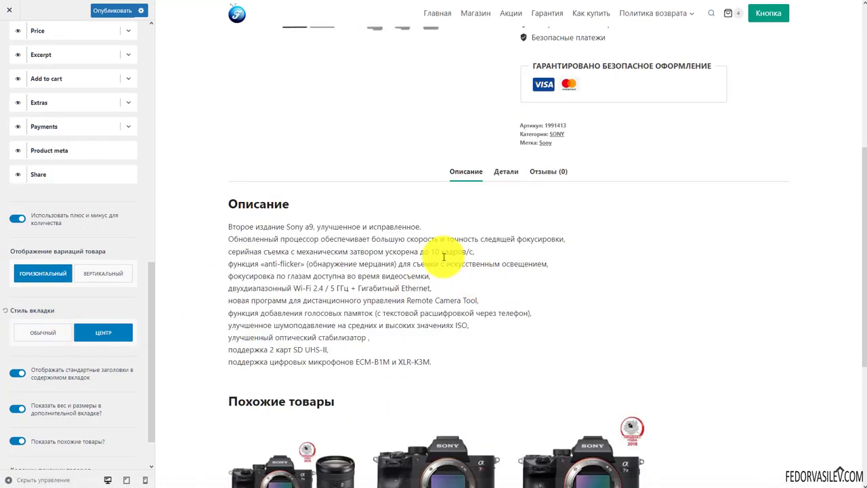
pyautogui.click(506, 172)
pyautogui.click(546, 173)
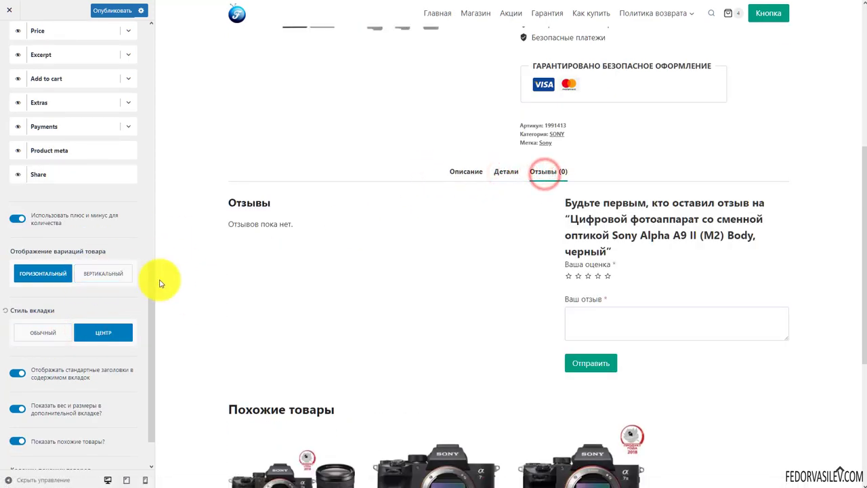
pyautogui.click(42, 333)
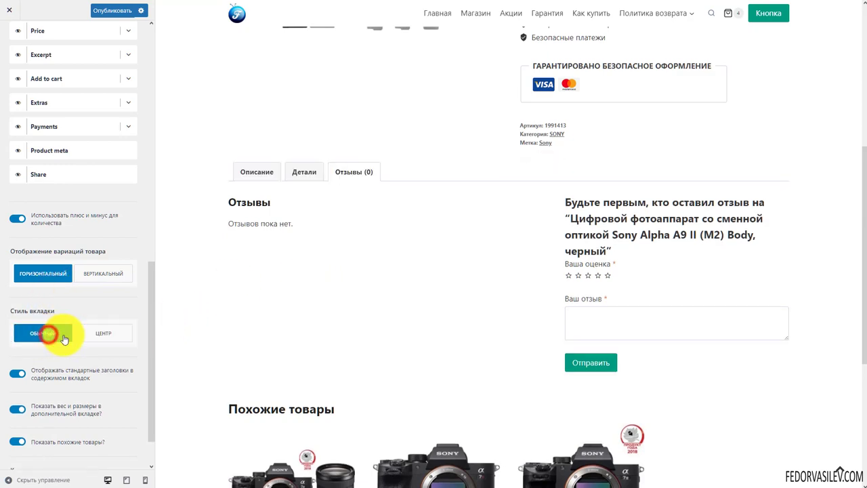
pyautogui.click(257, 171)
# Step: Turn off the standard headings in tab content, check the details, reviews and description tabs, and turn the headings back on
pyautogui.scroll(-2, 345, 248)
pyautogui.scroll(-1, 75, 271)
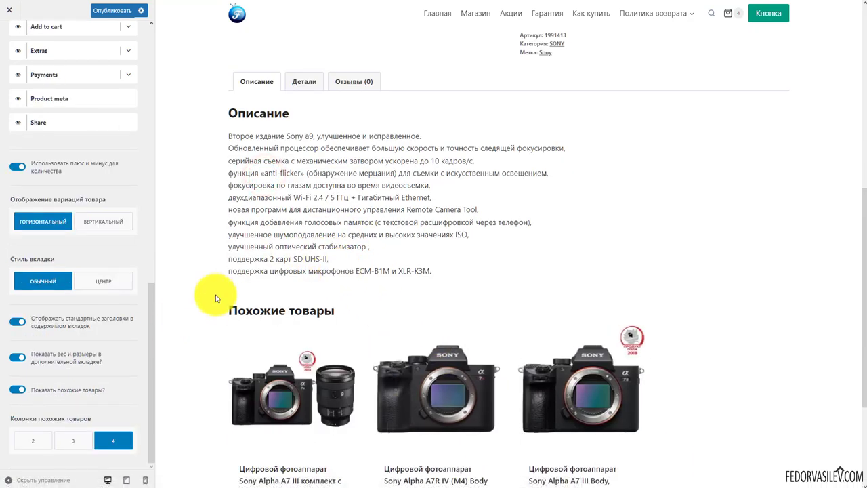
pyautogui.click(18, 321)
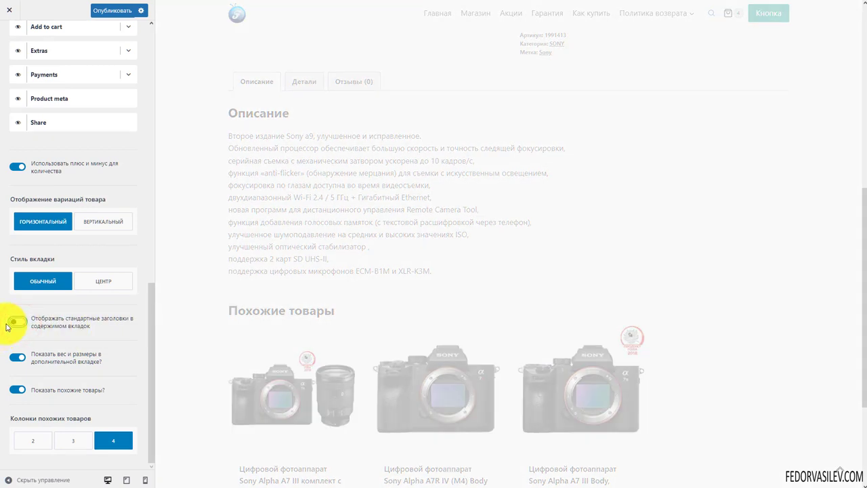
pyautogui.click(317, 82)
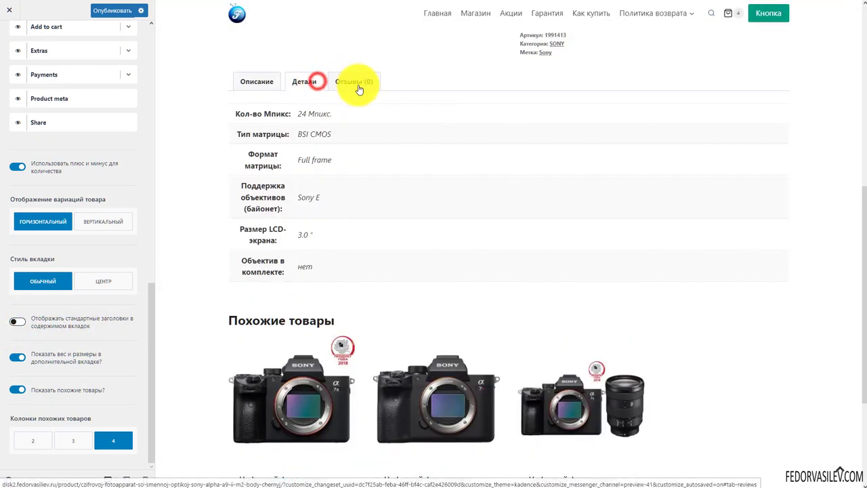
pyautogui.click(358, 82)
pyautogui.click(275, 82)
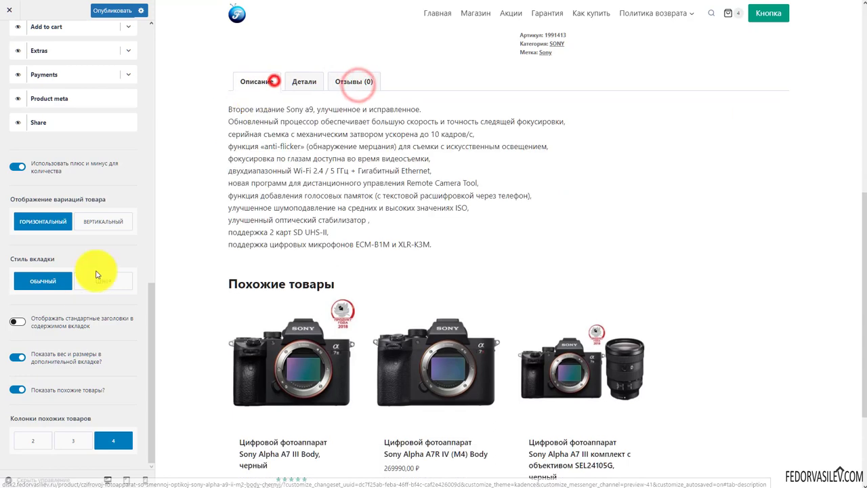
pyautogui.click(21, 324)
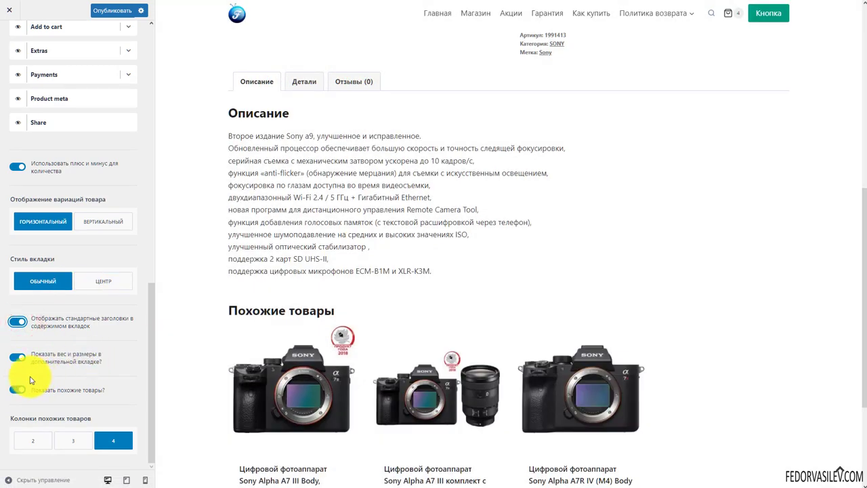
# Step: Test switching the weight and dimensions display off and on, check the related products, and publish the changes
pyautogui.click(19, 357)
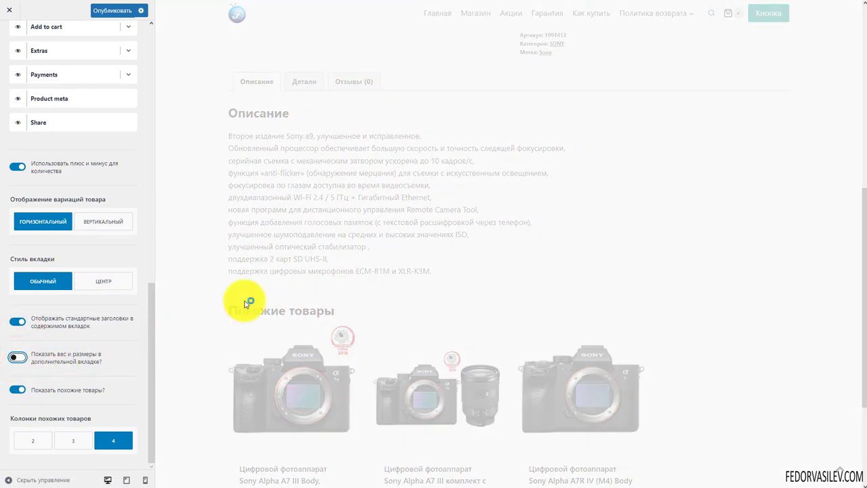
pyautogui.click(21, 357)
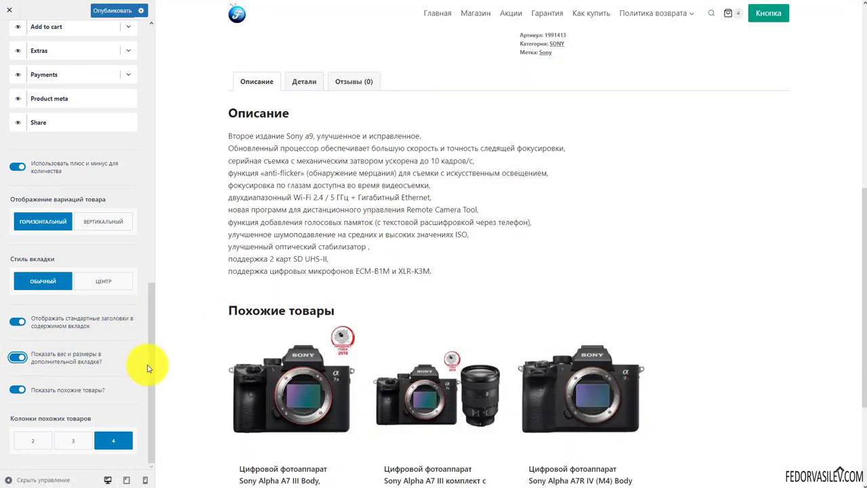
pyautogui.scroll(-2, 398, 228)
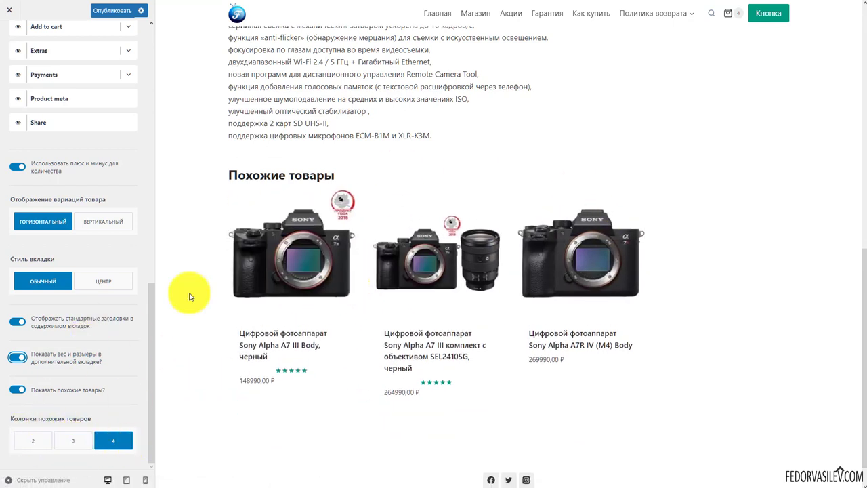
pyautogui.click(122, 12)
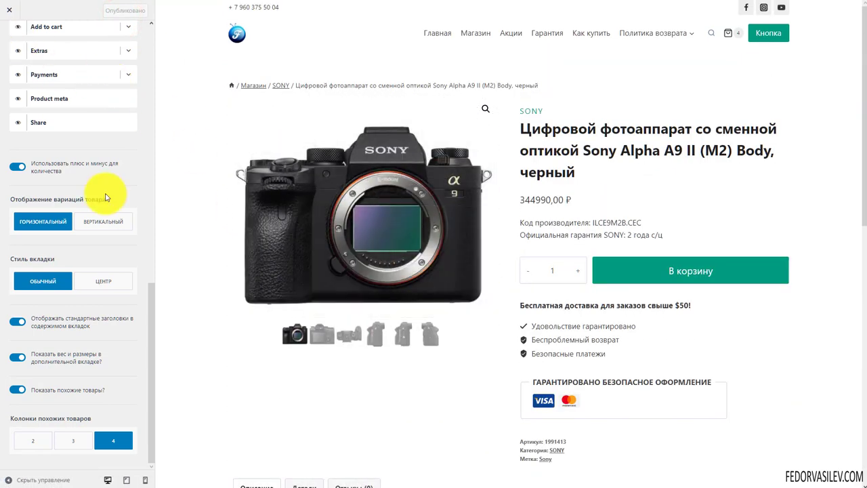
# Step: Open the product images settings and examine the main image width, thumbnail width and cropping options against the shop catalog
pyautogui.scroll(10, 41, 149)
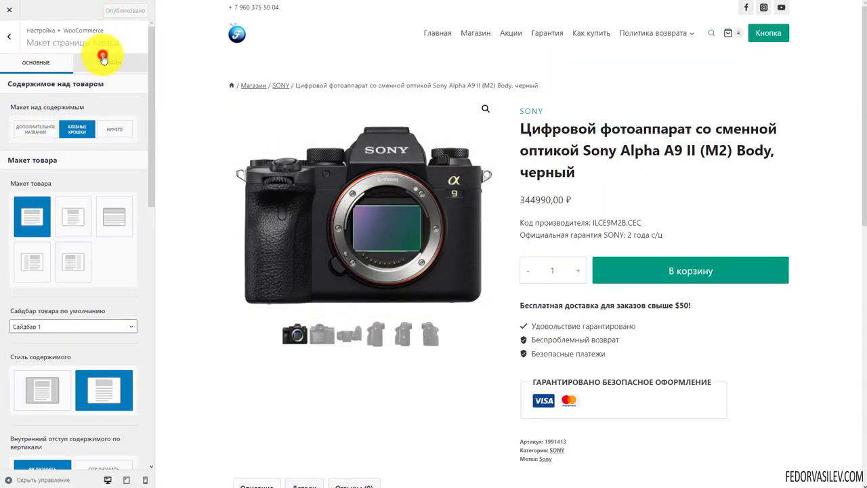
pyautogui.click(105, 59)
pyautogui.click(34, 70)
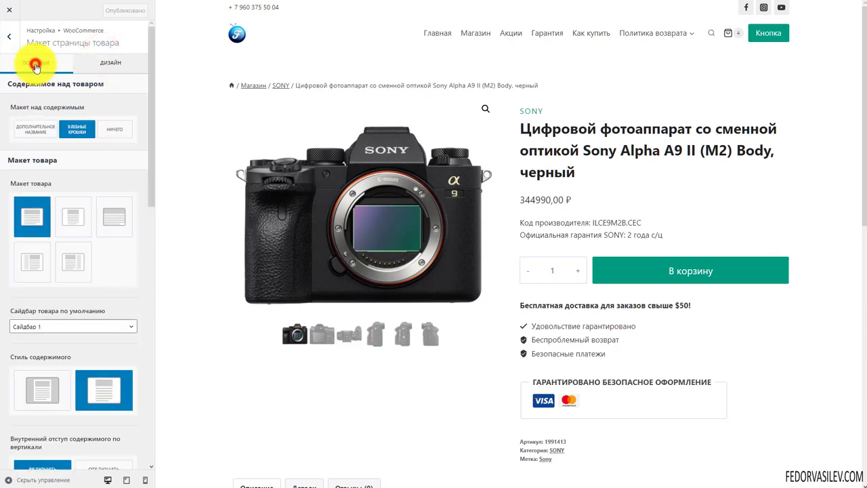
pyautogui.click(10, 38)
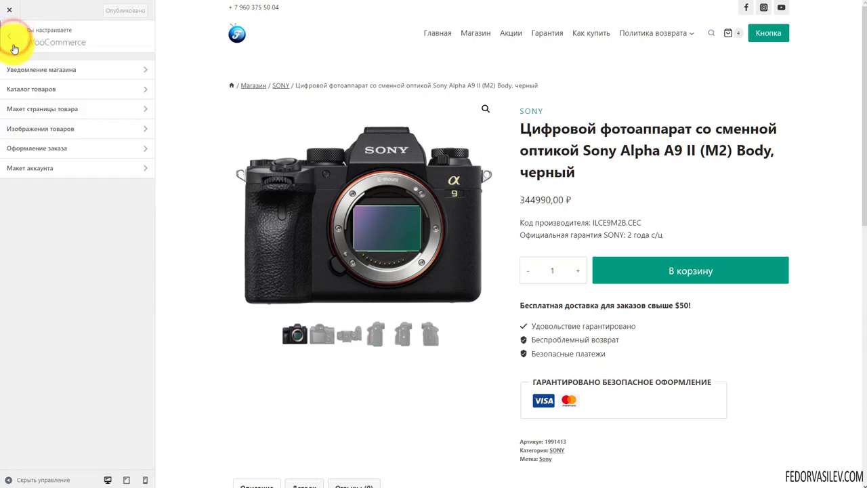
pyautogui.click(42, 129)
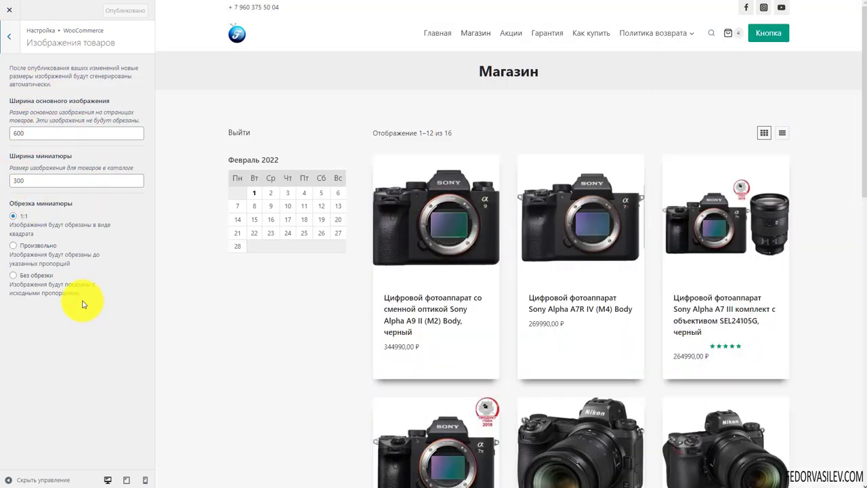
pyautogui.scroll(-4, 562, 226)
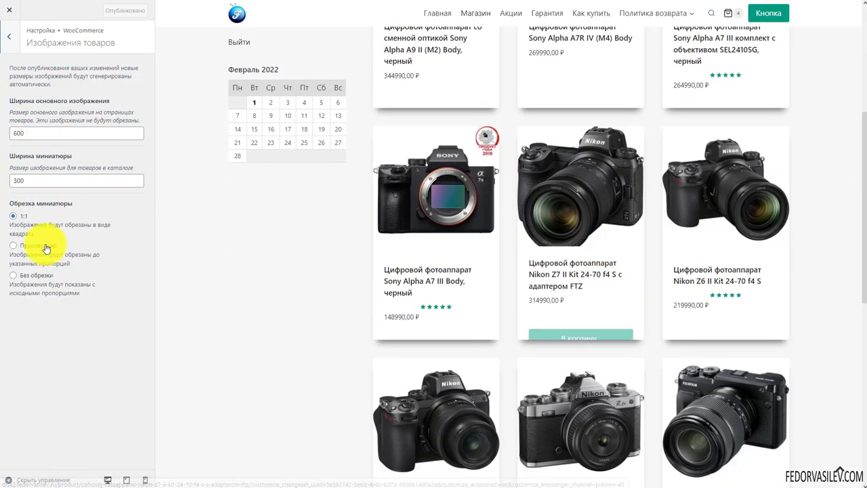
pyautogui.click(32, 132)
pyautogui.scroll(3, 316, 285)
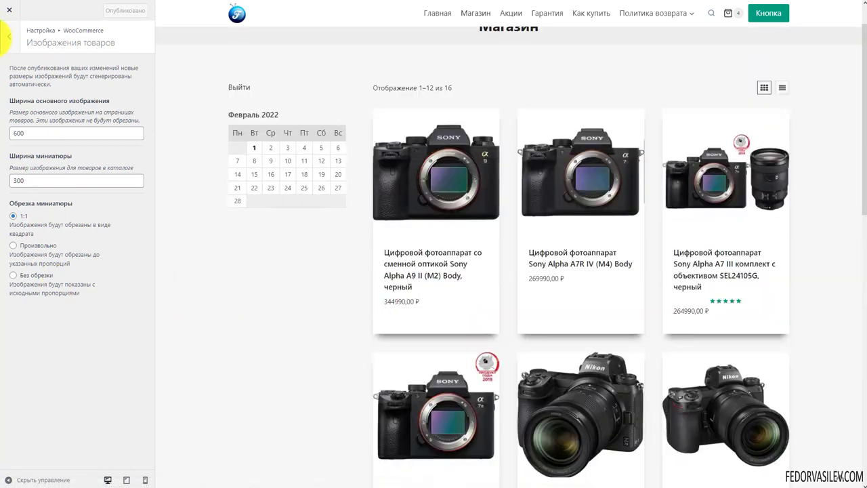
# Step: Open the checkout settings and examine the billing form, order summary and other fields on the checkout page
pyautogui.click(10, 42)
pyautogui.click(72, 151)
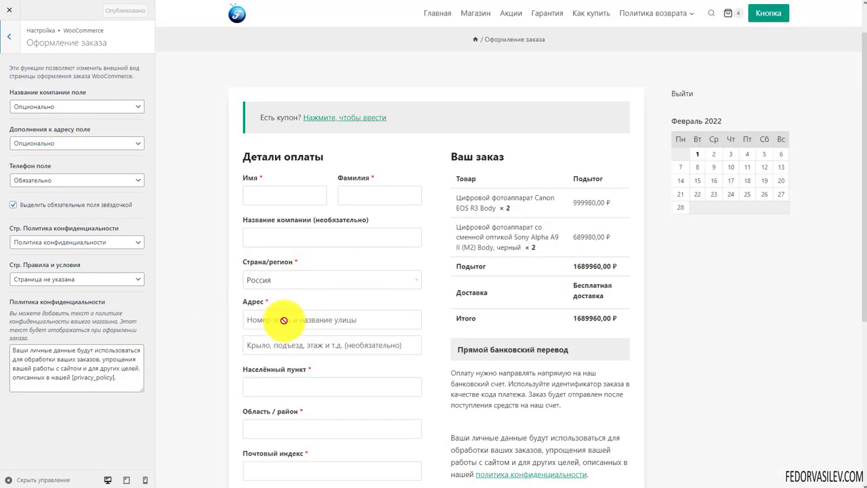
pyautogui.scroll(-3, 366, 239)
pyautogui.scroll(5, 368, 236)
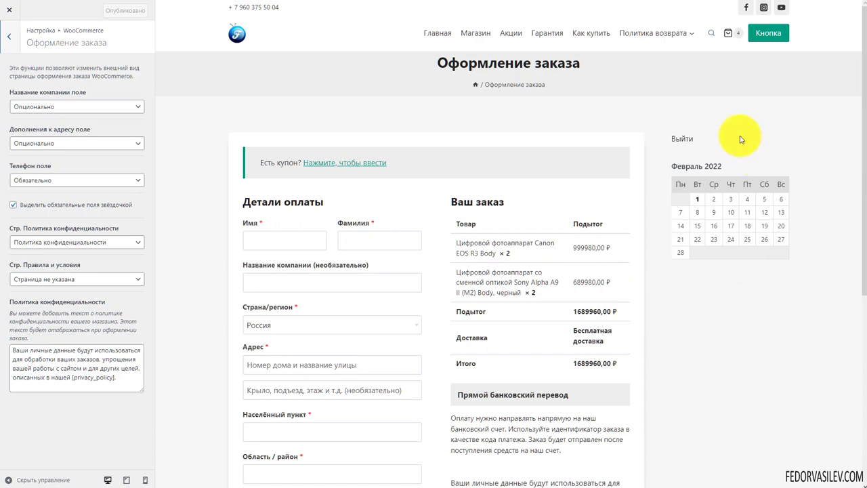
pyautogui.scroll(-3, 529, 174)
pyautogui.scroll(-2, 529, 174)
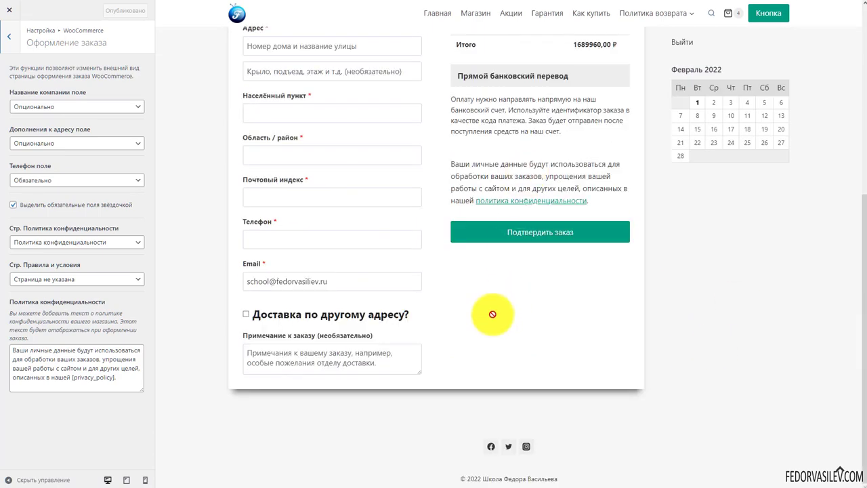
pyautogui.scroll(3, 483, 306)
pyautogui.scroll(3, 473, 299)
pyautogui.scroll(-3, 459, 285)
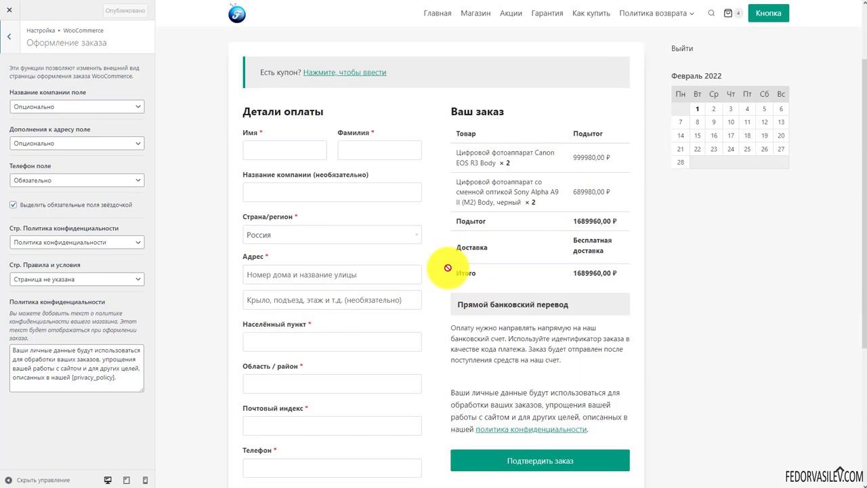
pyautogui.scroll(-2, 281, 139)
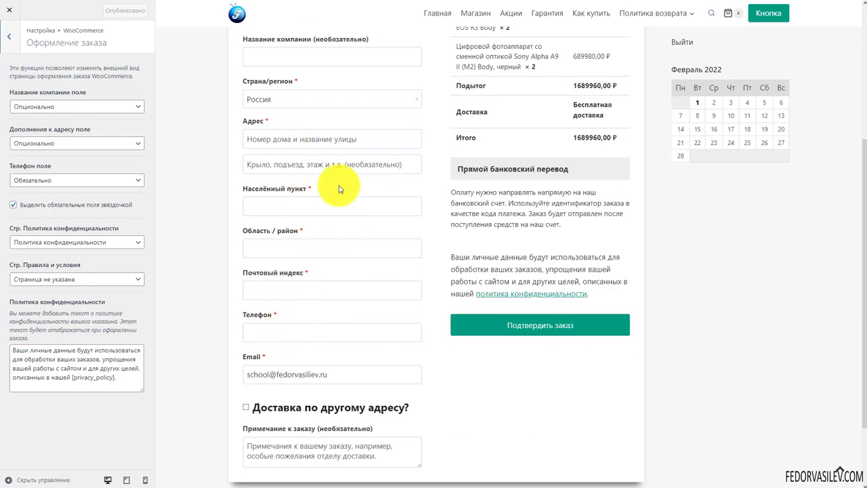
pyautogui.scroll(-1, 332, 287)
pyautogui.scroll(2, 333, 291)
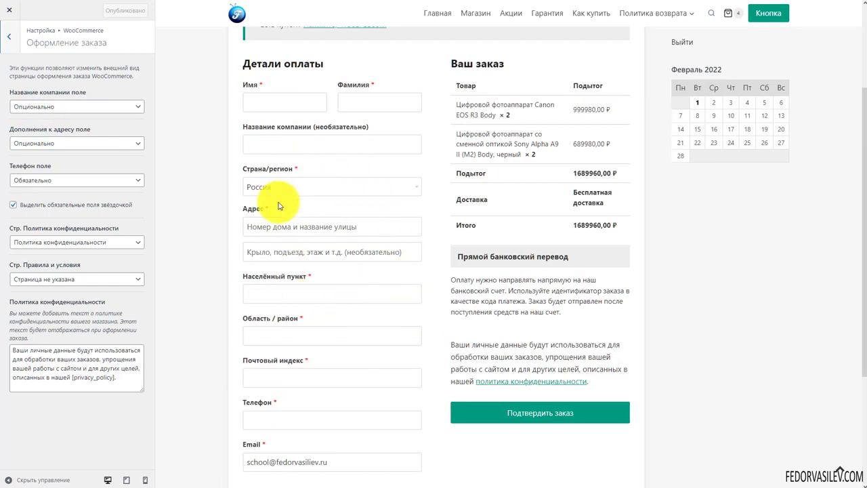
pyautogui.scroll(1, 278, 205)
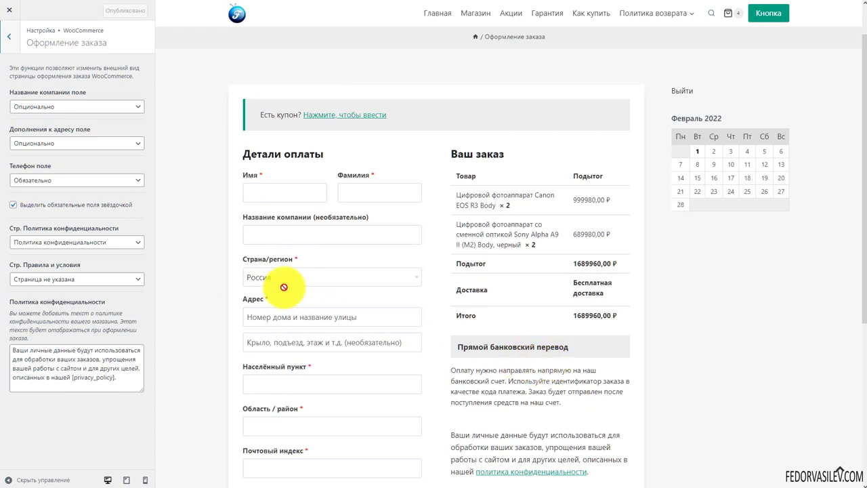
# Step: Set both the company name field and the additional address field of the checkout form to Скрыто
pyautogui.click(53, 108)
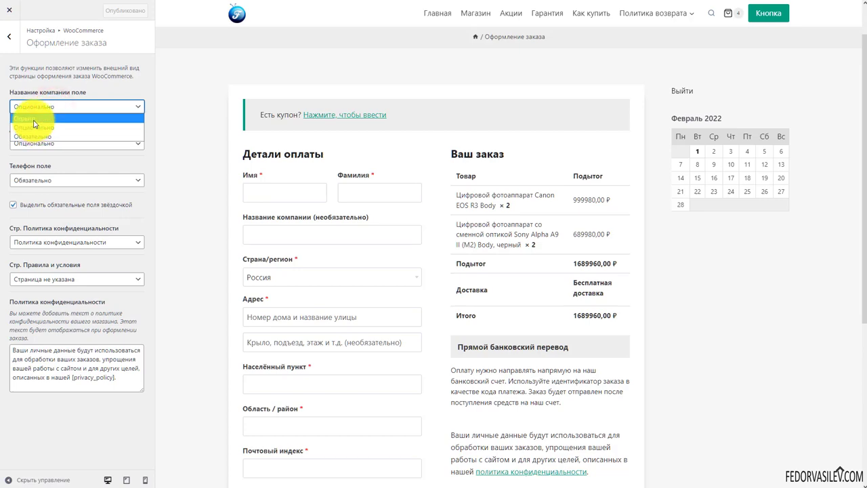
pyautogui.click(33, 123)
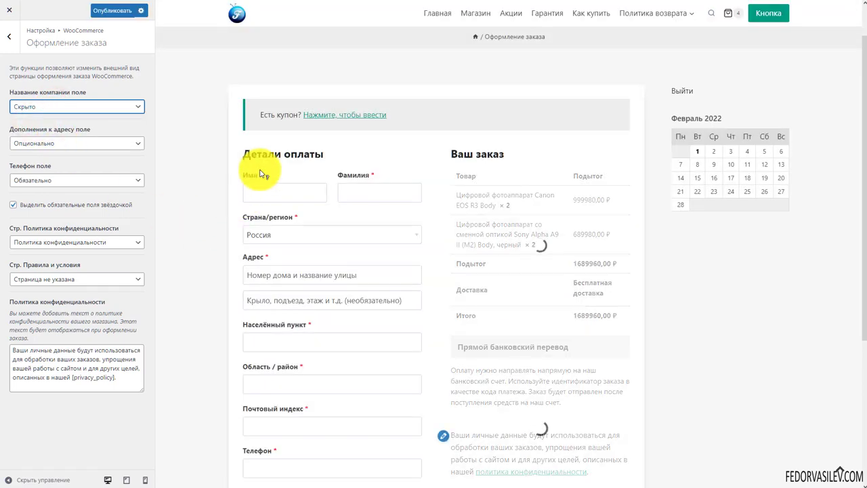
pyautogui.scroll(-2, 252, 171)
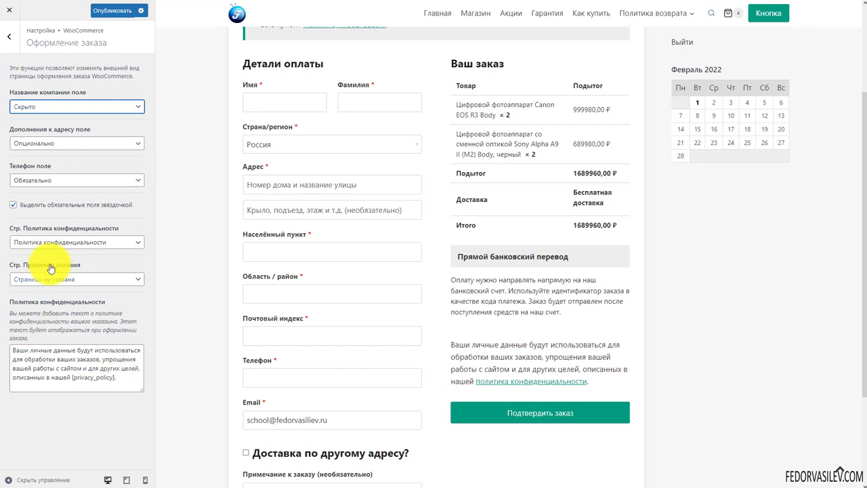
pyautogui.click(72, 142)
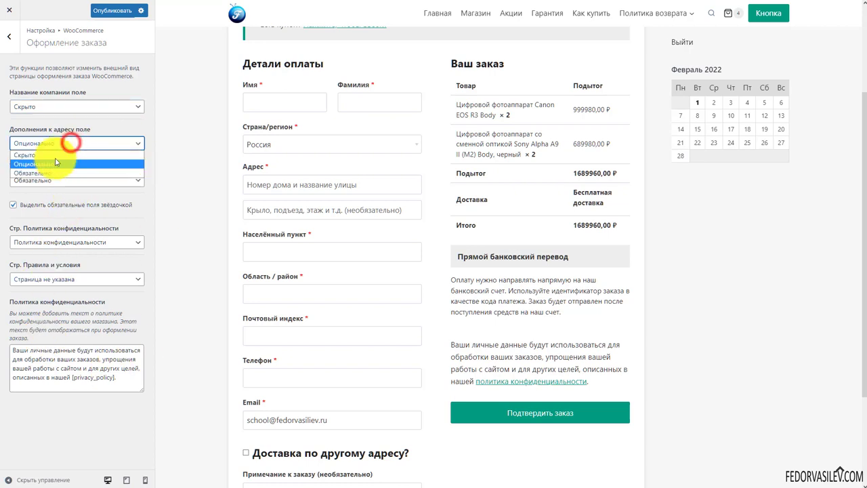
pyautogui.click(45, 156)
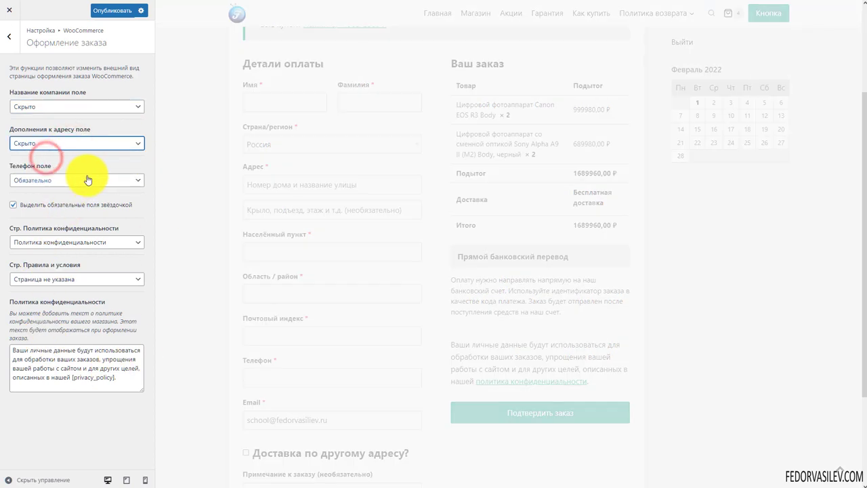
# Step: Check the phone and privacy page options, and compare the privacy policy text and its [privacy_policy] shortcode with the checkout page
pyautogui.click(63, 181)
pyautogui.click(63, 183)
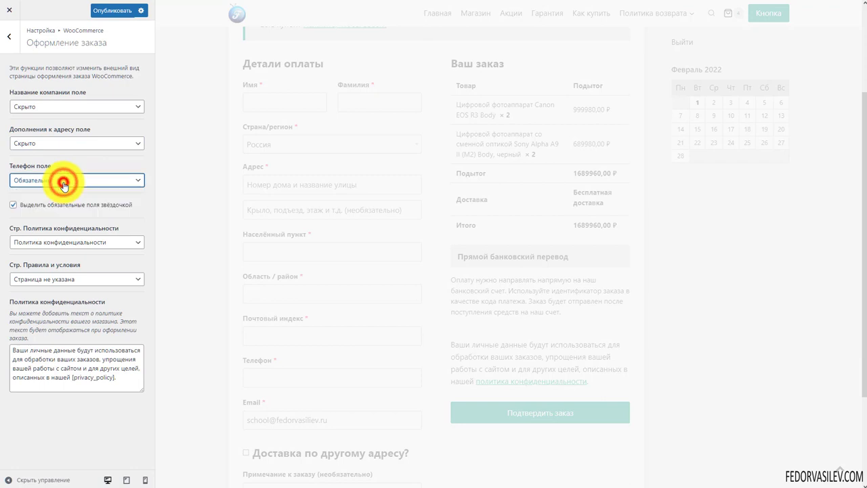
pyautogui.click(93, 244)
pyautogui.click(95, 242)
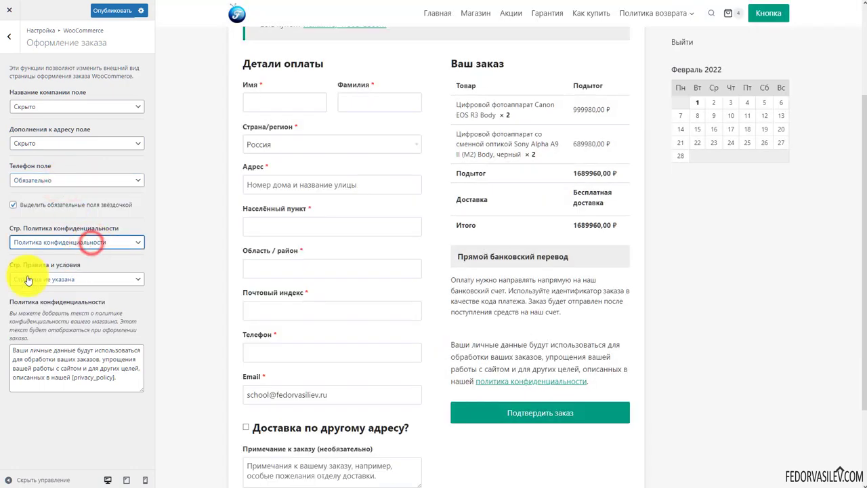
pyautogui.moveTo(68, 377); pyautogui.dragTo(12, 352)
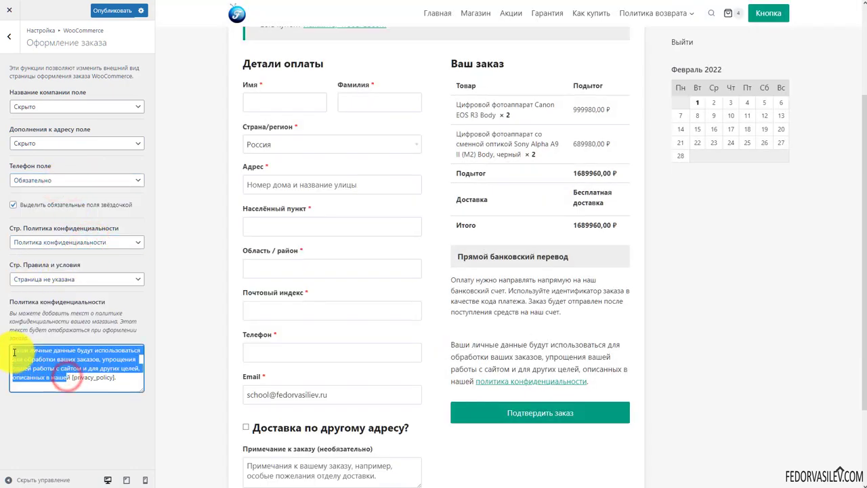
pyautogui.moveTo(462, 343); pyautogui.dragTo(518, 373)
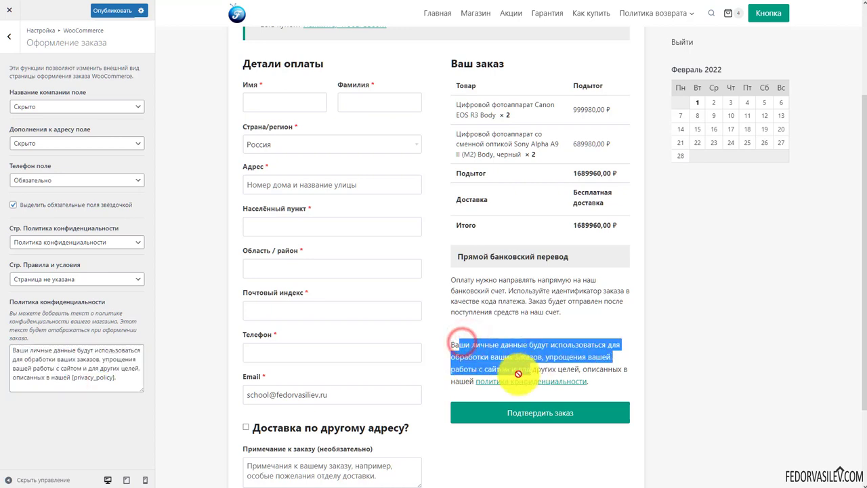
pyautogui.moveTo(118, 378); pyautogui.dragTo(70, 378)
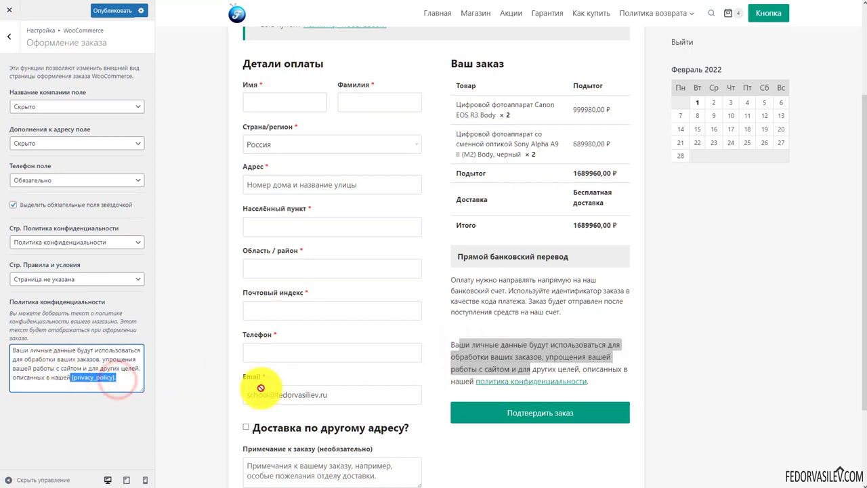
pyautogui.moveTo(261, 388); pyautogui.dragTo(494, 368)
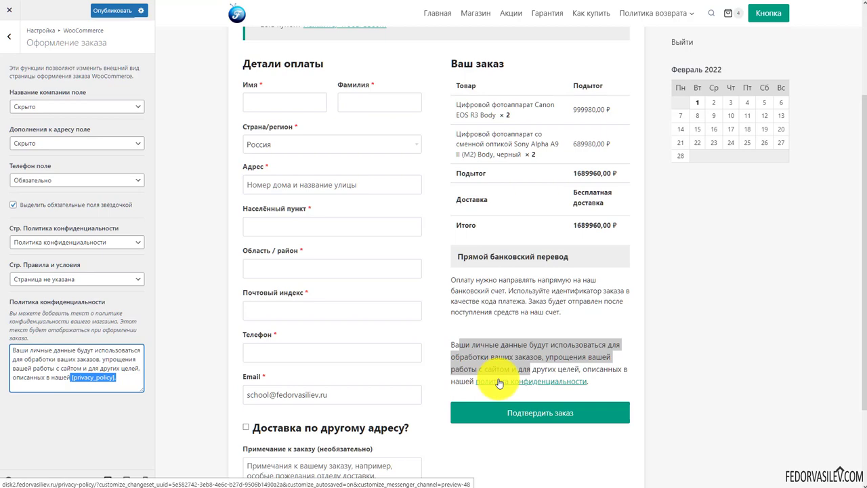
pyautogui.moveTo(499, 383); pyautogui.dragTo(122, 13)
# Step: Publish the checkout form changes and open the account layout settings
pyautogui.scroll(-2, 419, 287)
pyautogui.scroll(3, 393, 242)
pyautogui.click(113, 10)
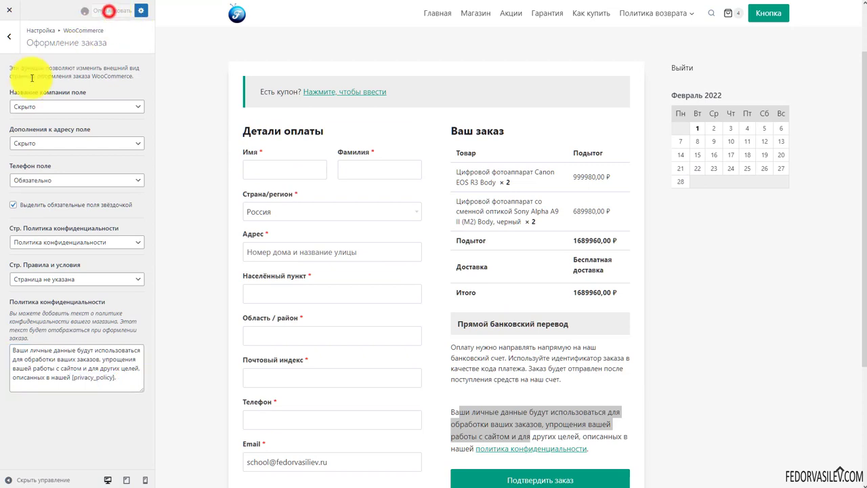
pyautogui.click(9, 41)
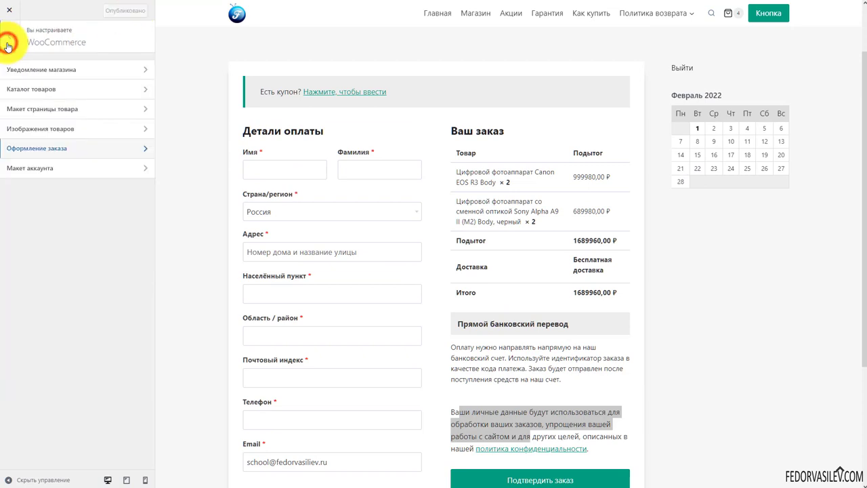
pyautogui.click(35, 170)
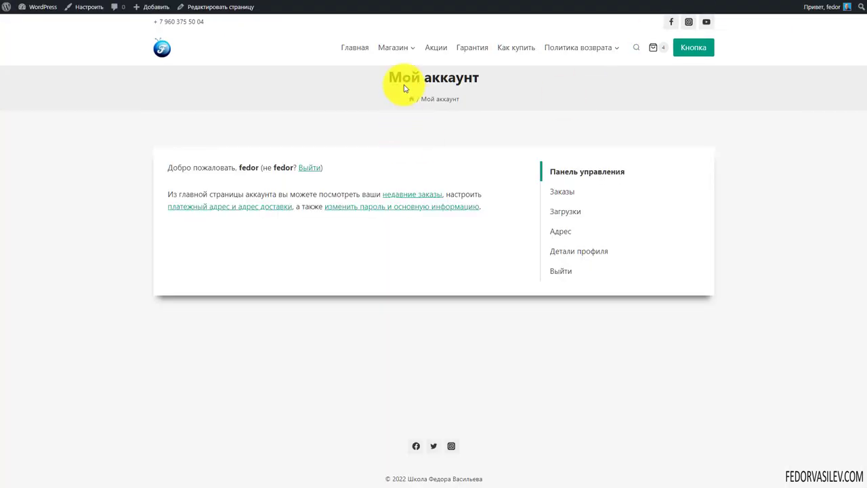
# Step: Turn on the user name and avatar display in the account navigation, publish it, and reload the account page
pyautogui.moveTo(390, 47)
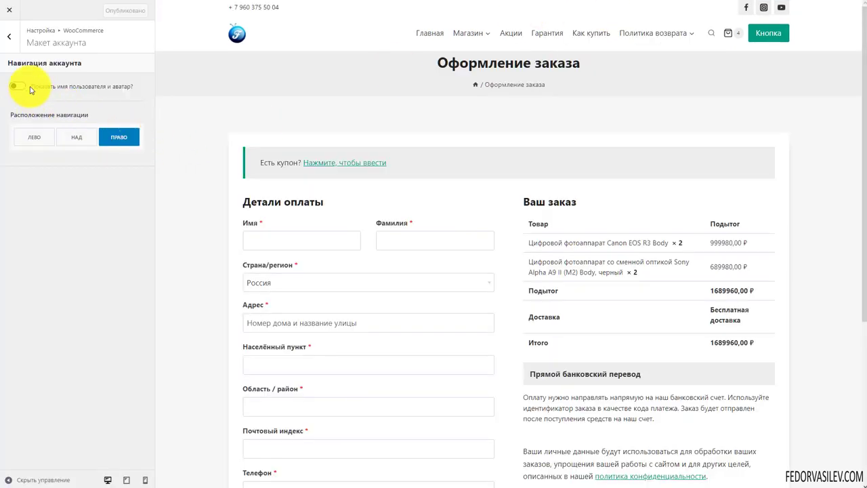
pyautogui.click(20, 87)
pyautogui.click(116, 11)
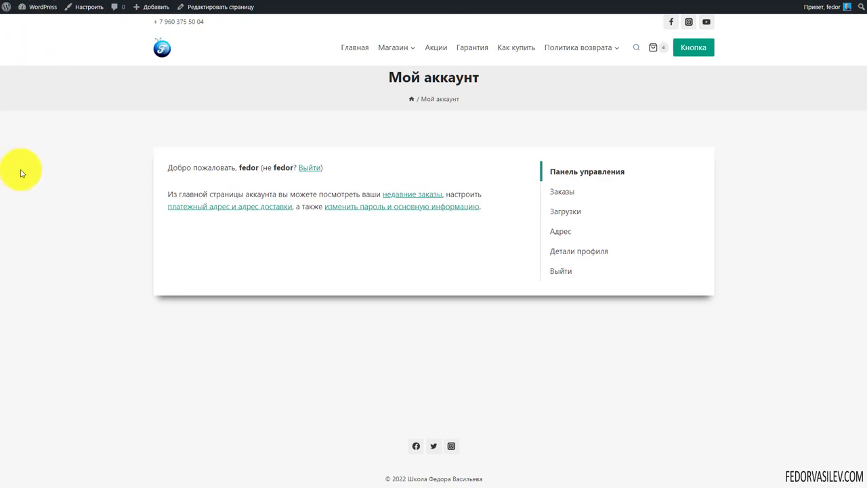
pyautogui.press('F5')
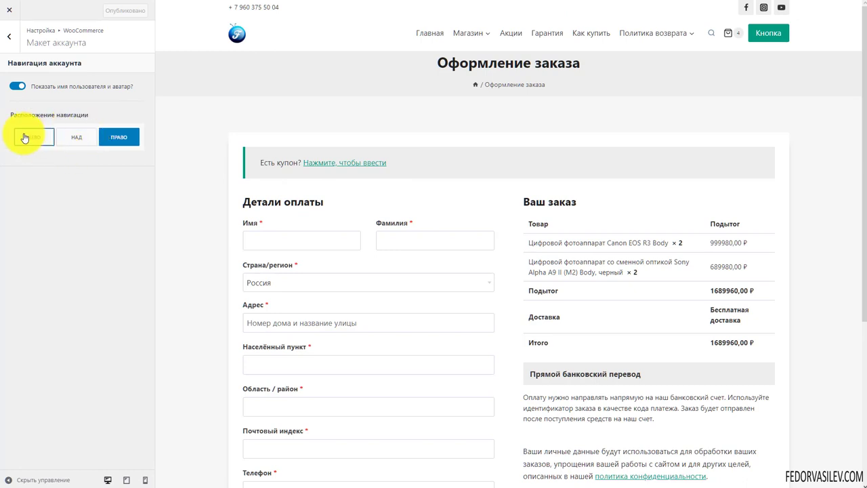
# Step: Try the account navigation placements Лево and Над, publishing each one
pyautogui.click(25, 136)
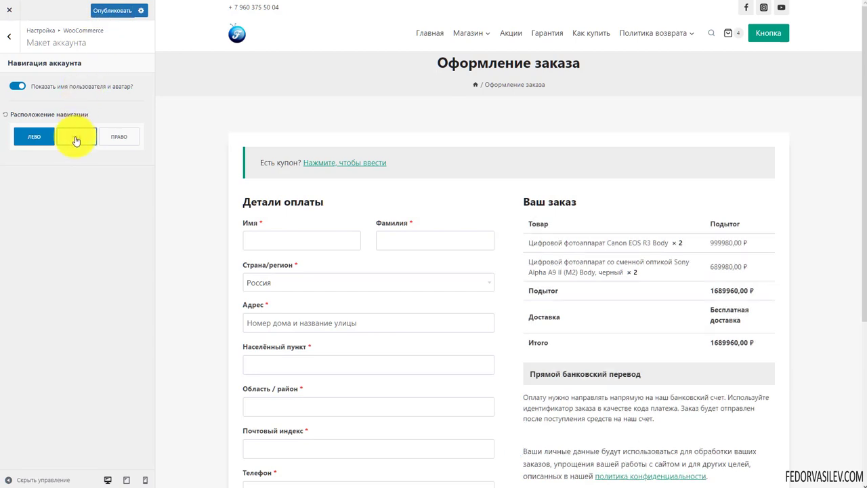
pyautogui.click(99, 11)
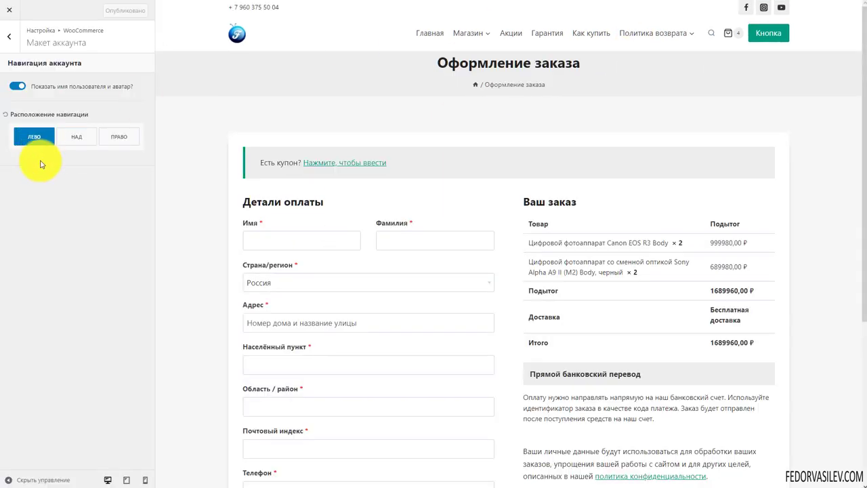
pyautogui.click(74, 139)
pyautogui.click(114, 10)
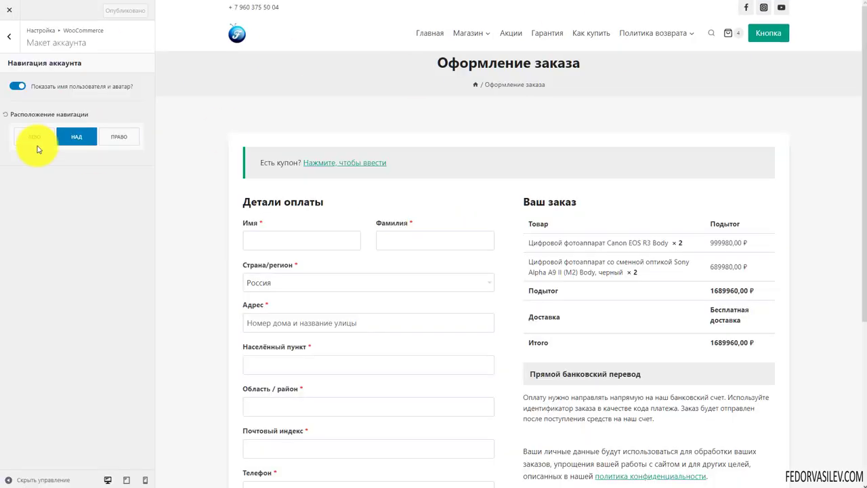
# Step: Set the account navigation placement to Лево and publish it, and open the additional CSS section of the customizer
pyautogui.click(18, 139)
pyautogui.click(117, 11)
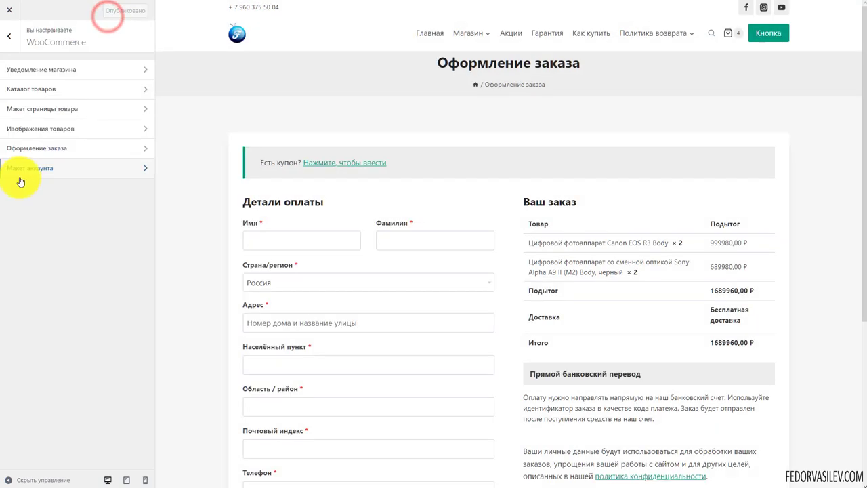
pyautogui.click(10, 39)
pyautogui.click(68, 325)
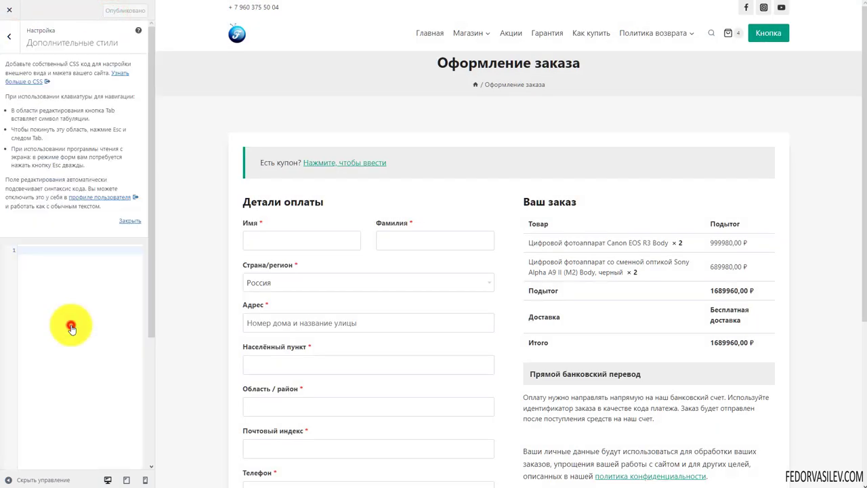
# Step: Look over the additional CSS instructions and code editor, and return to the main customizer sections
pyautogui.scroll(-3, 91, 125)
pyautogui.scroll(2, 61, 207)
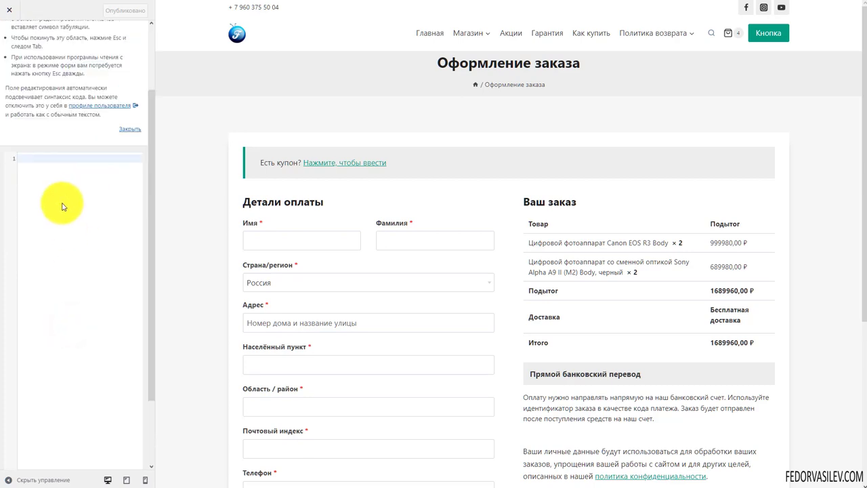
pyautogui.scroll(2, 62, 204)
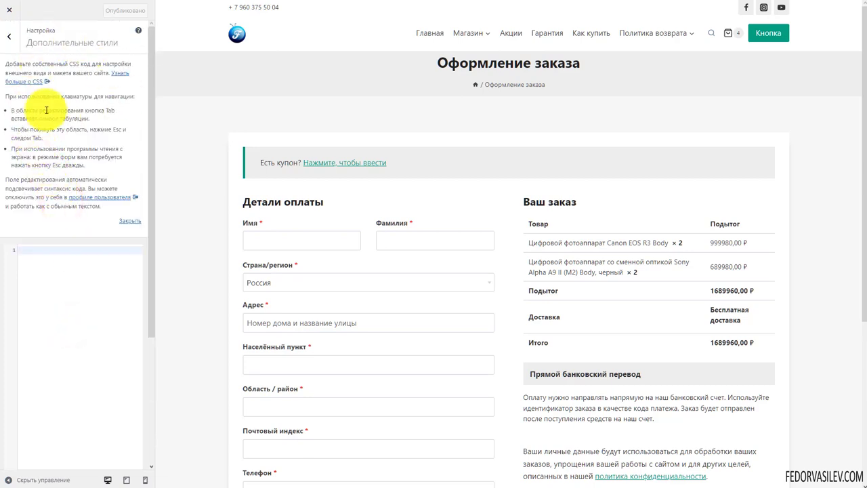
pyautogui.click(10, 38)
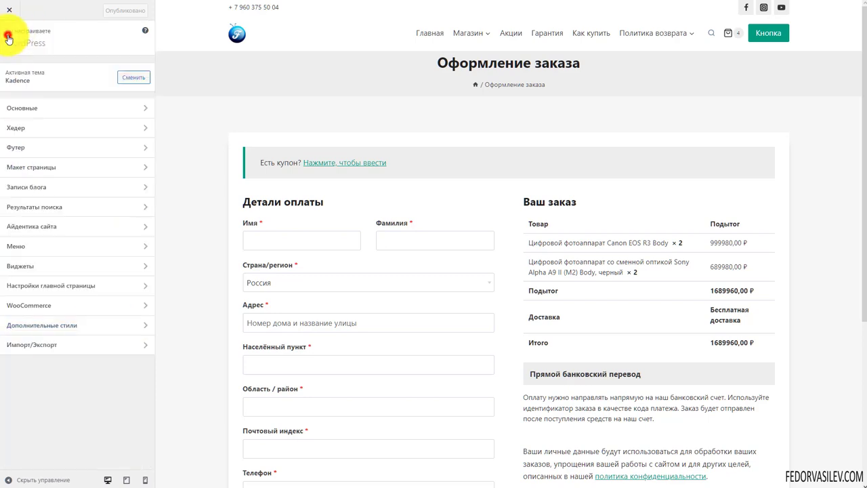
# Step: Review the export, import and reset options in the Импорт/Экспорт section, and return to the main customizer sections
pyautogui.click(61, 345)
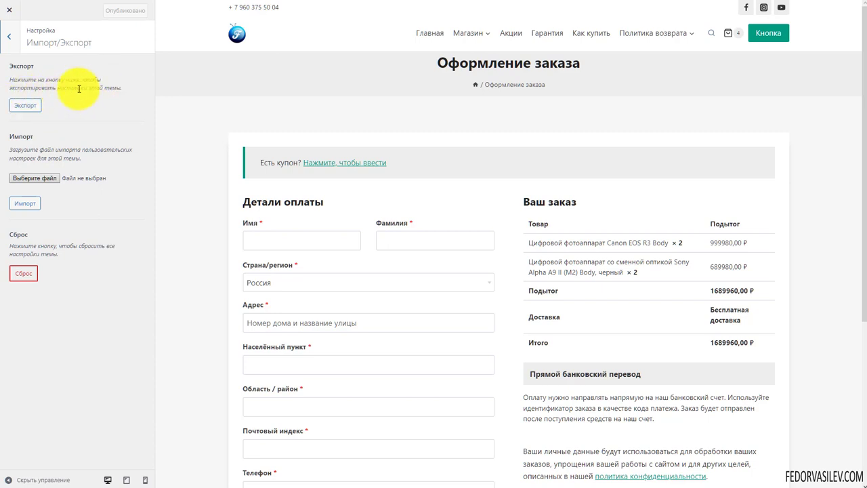
pyautogui.moveTo(78, 89); pyautogui.dragTo(129, 90)
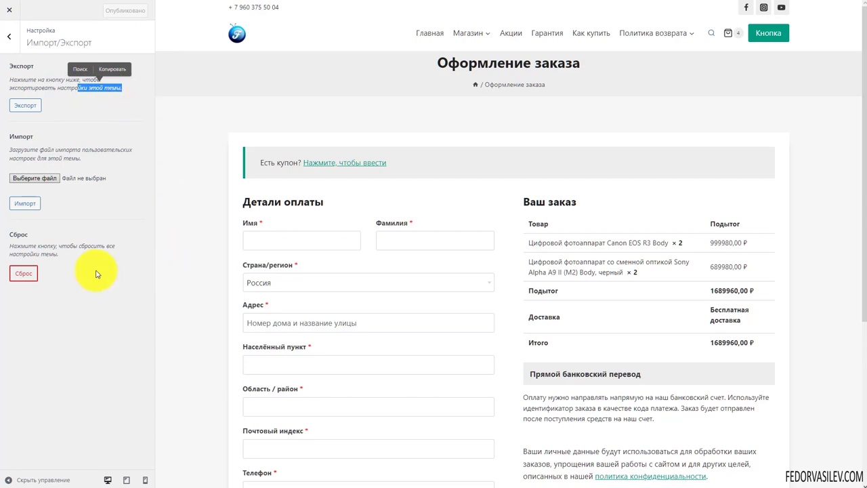
pyautogui.click(17, 136)
pyautogui.moveTo(30, 147); pyautogui.dragTo(72, 149)
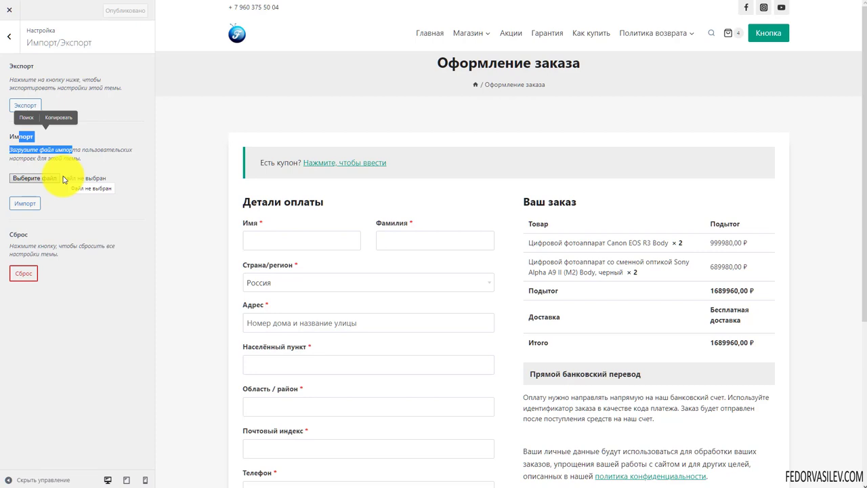
pyautogui.click(116, 157)
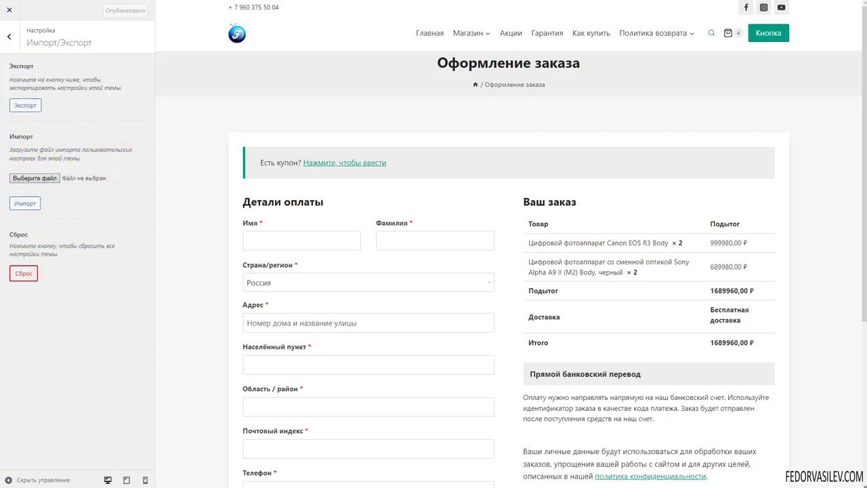
pyautogui.click(9, 36)
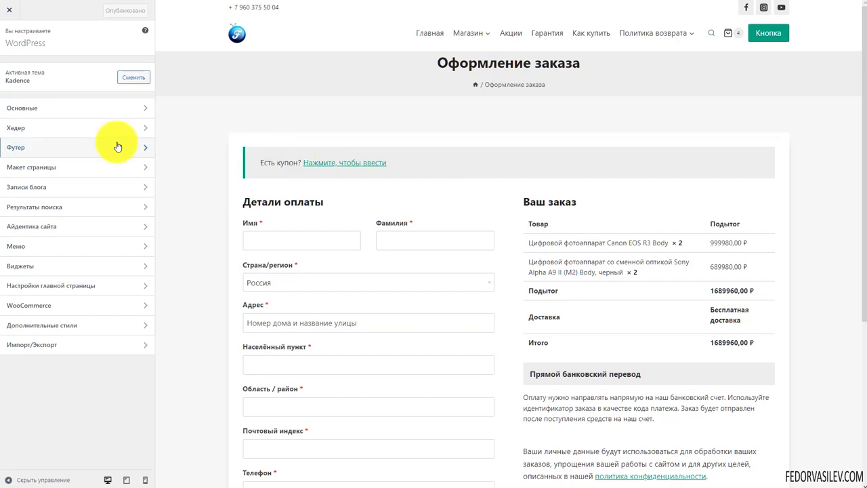
pyautogui.scroll(-4, 238, 126)
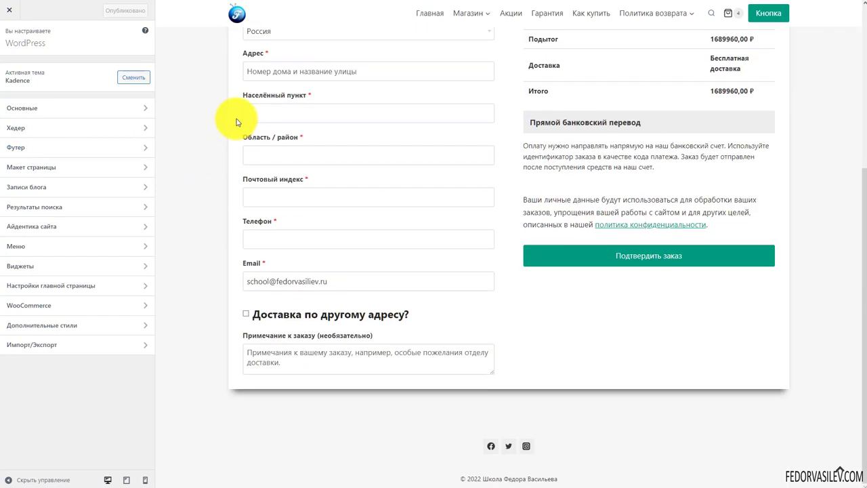
pyautogui.scroll(4, 236, 122)
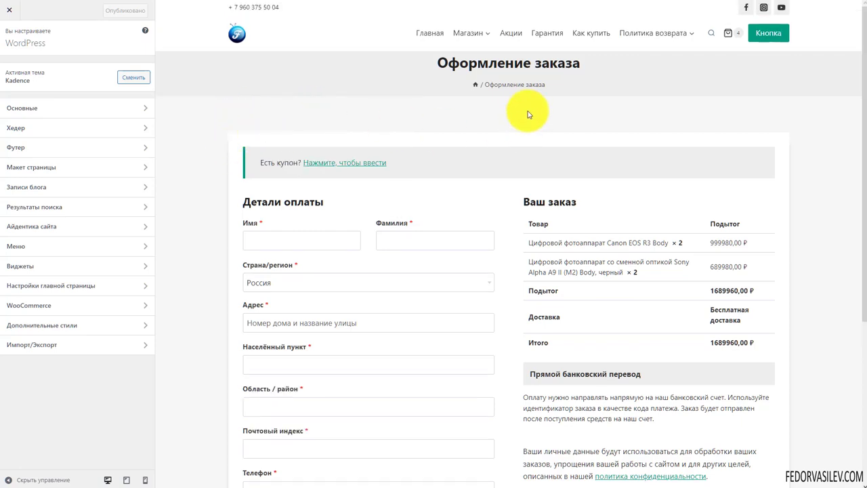
pyautogui.scroll(-4, 525, 112)
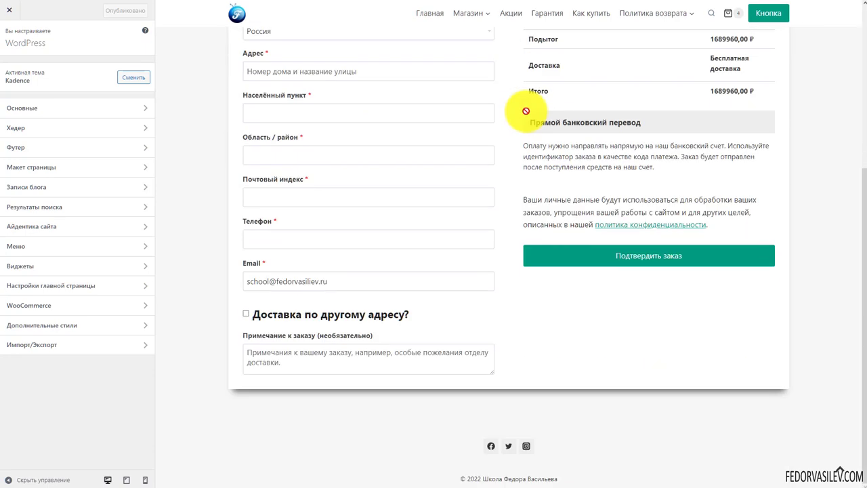
pyautogui.scroll(4, 525, 110)
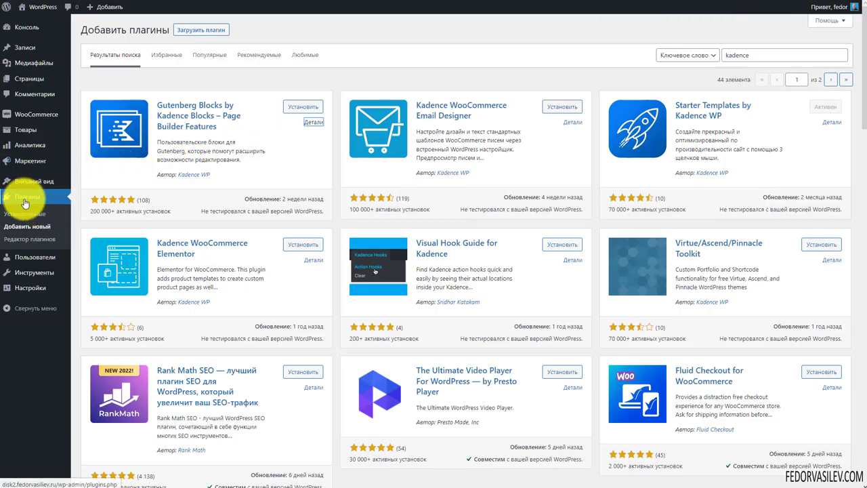
# Step: Open the details of Gutenberg Blocks by Kadence Blocks, read through its description and list of included blocks, and close them
pyautogui.doubleClick(750, 54)
pyautogui.click(596, 31)
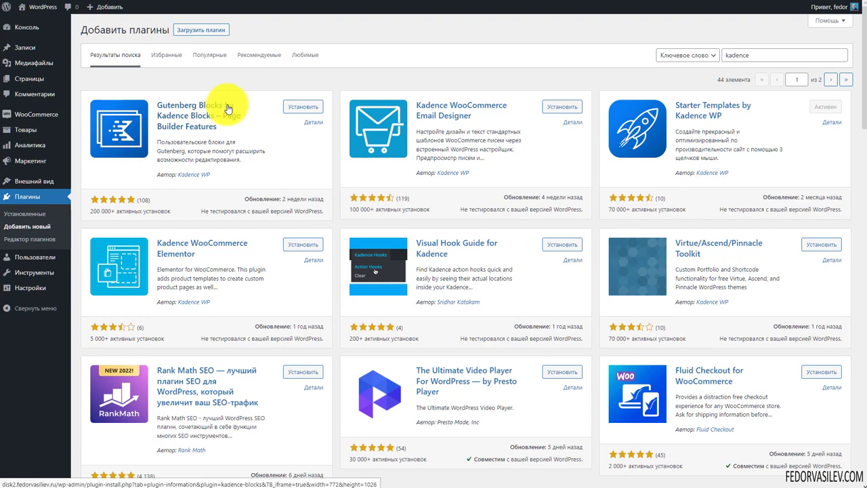
pyautogui.click(314, 123)
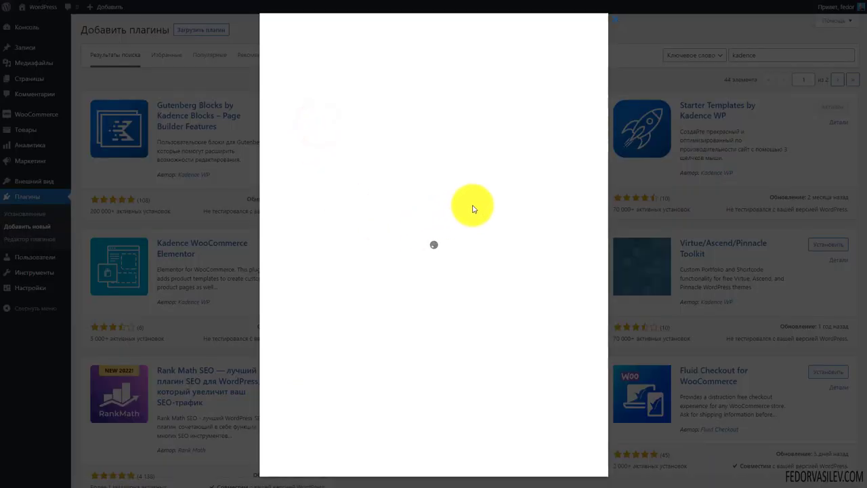
pyautogui.scroll(-5, 359, 223)
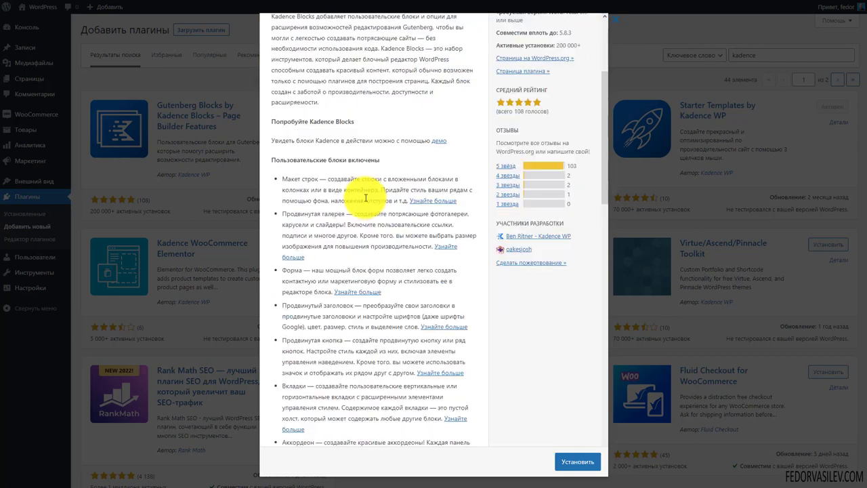
pyautogui.moveTo(271, 160); pyautogui.dragTo(433, 160)
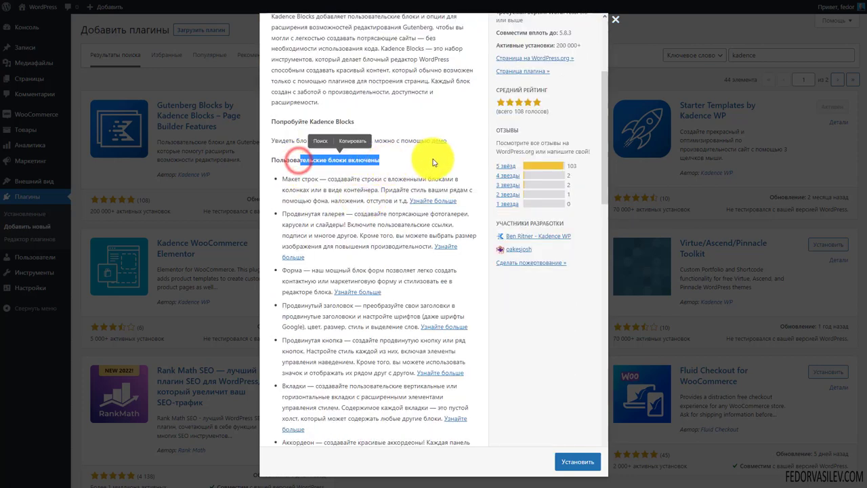
pyautogui.click(433, 158)
pyautogui.moveTo(288, 179); pyautogui.dragTo(378, 180)
pyautogui.scroll(-2, 352, 188)
pyautogui.moveTo(290, 135); pyautogui.dragTo(359, 135)
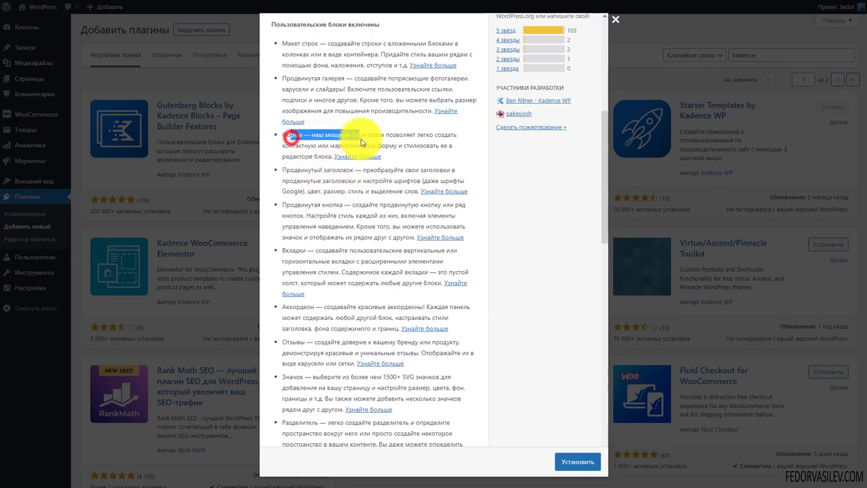
pyautogui.scroll(-1, 296, 240)
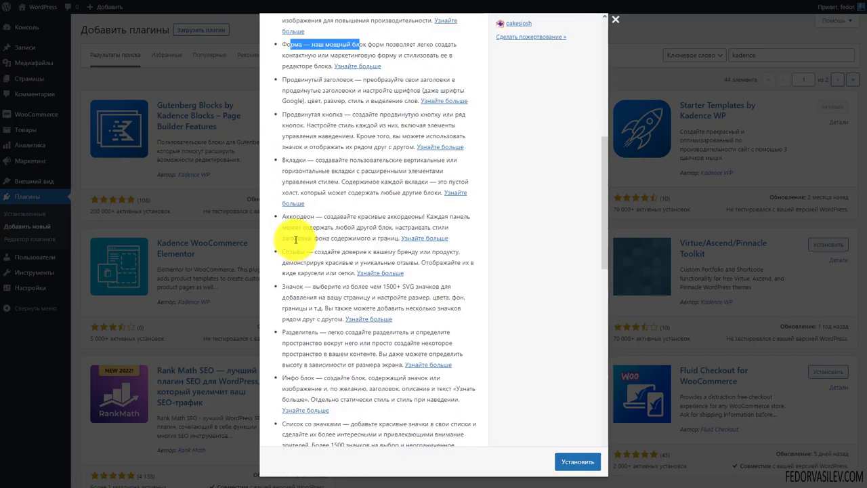
pyautogui.moveTo(284, 217); pyautogui.dragTo(347, 217)
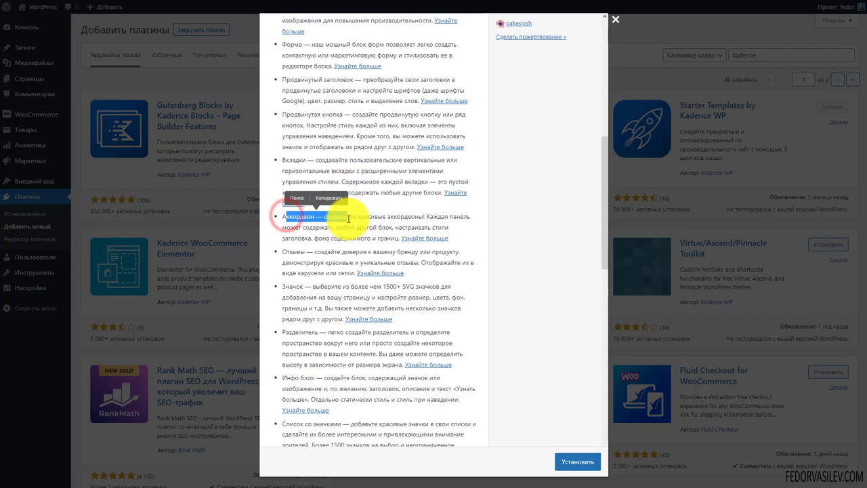
pyautogui.click(292, 254)
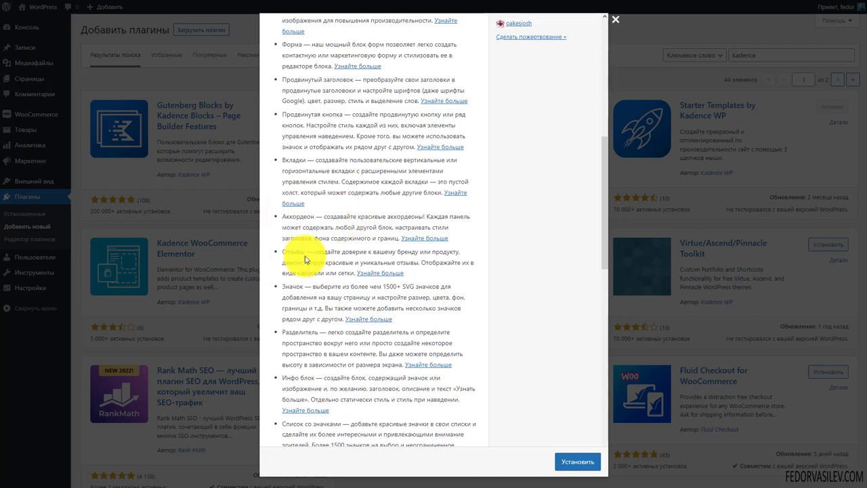
pyautogui.scroll(-1, 305, 260)
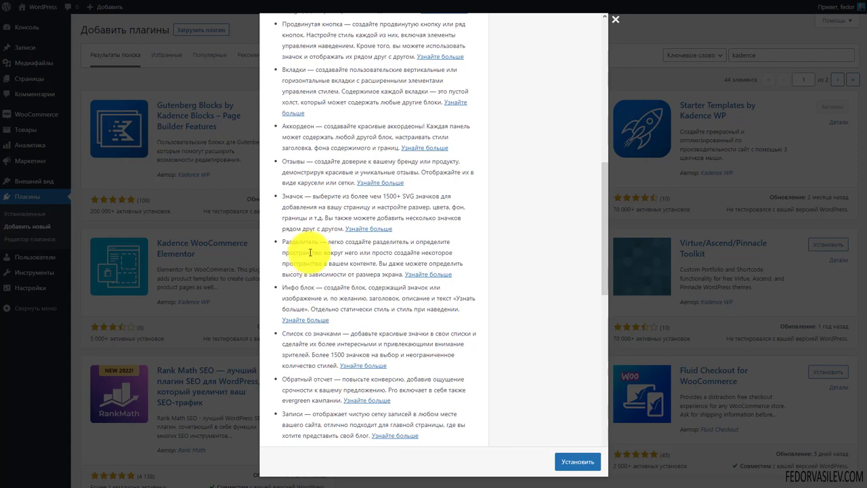
pyautogui.scroll(-2, 305, 251)
pyautogui.scroll(10, 413, 183)
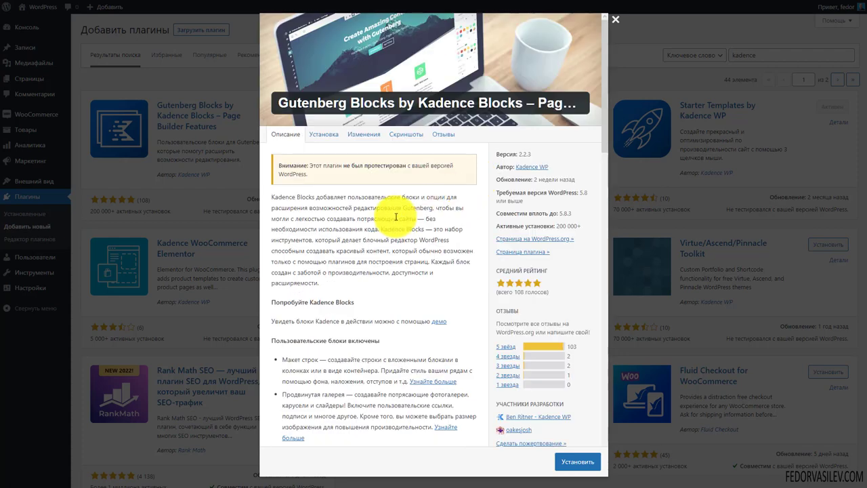
pyautogui.click(616, 20)
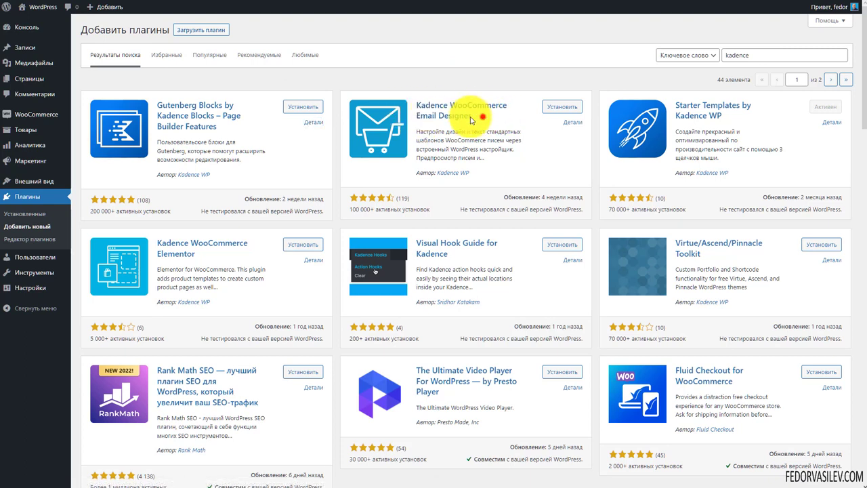
# Step: Examine the entries for Kadence WooCommerce Email Designer, Starter Templates and Kadence WooCommerce Elementor among the kadence plugin results
pyautogui.moveTo(472, 121); pyautogui.dragTo(426, 106)
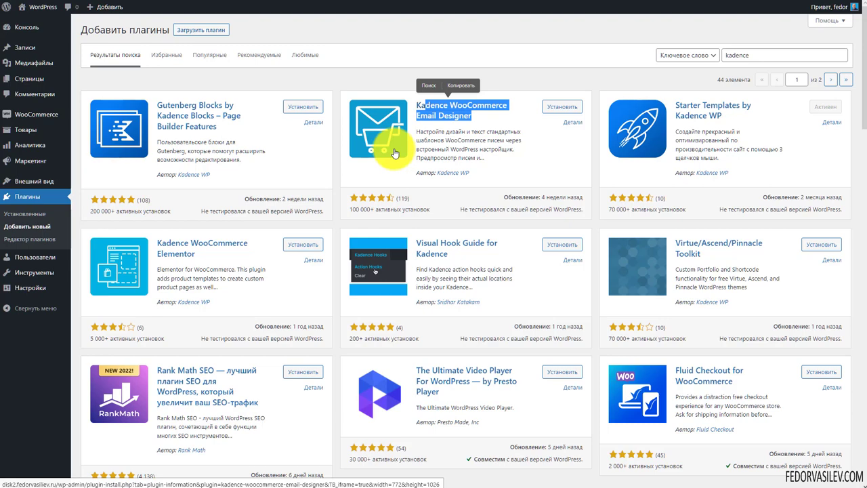
pyautogui.moveTo(483, 149); pyautogui.dragTo(417, 132)
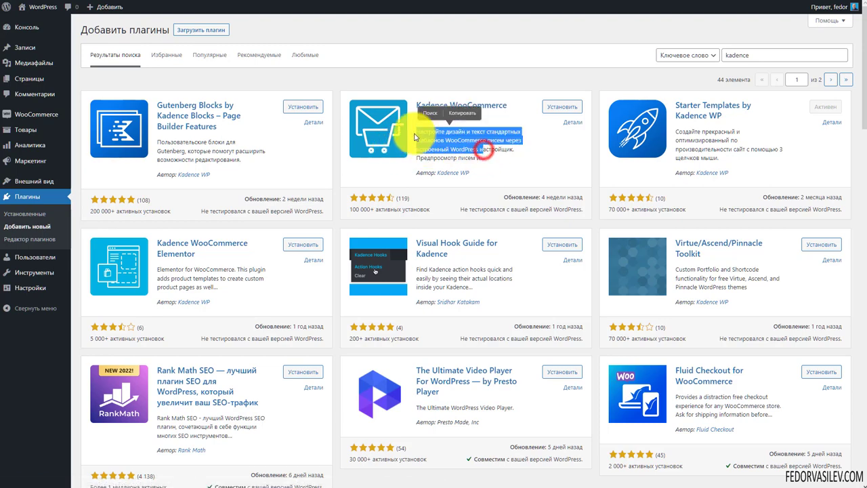
pyautogui.moveTo(726, 199); pyautogui.dragTo(644, 129)
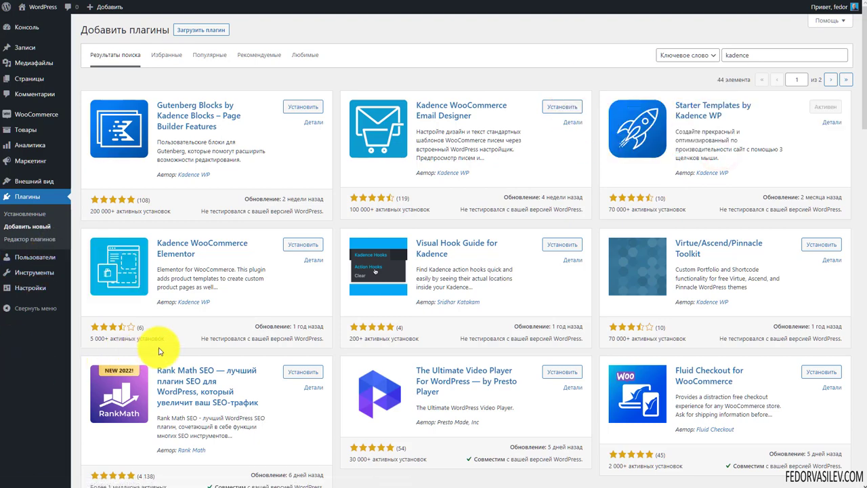
pyautogui.moveTo(200, 262); pyautogui.dragTo(155, 242)
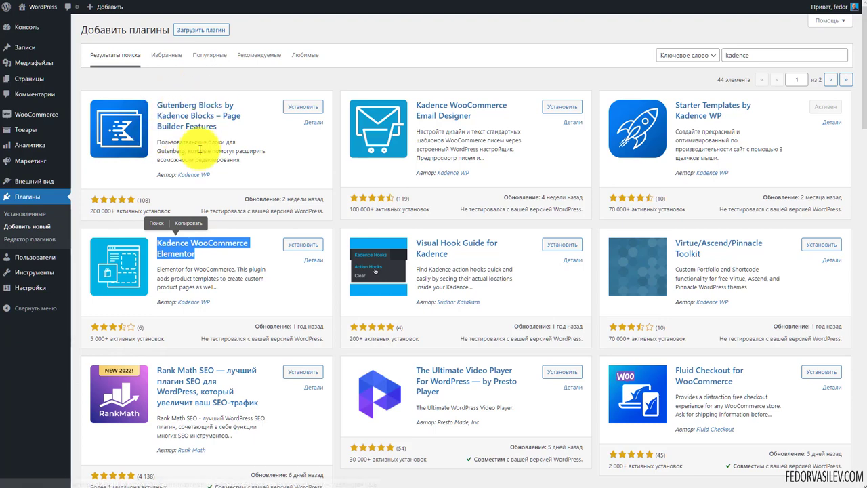
pyautogui.click(172, 80)
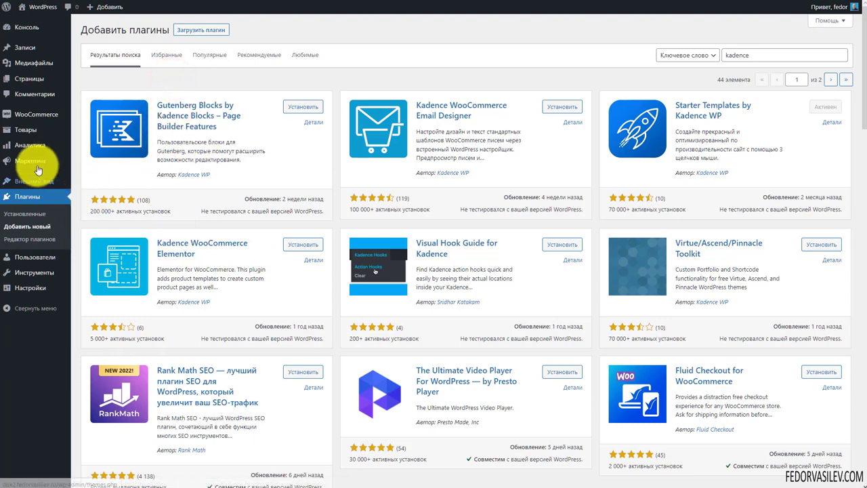
# Step: Install the Gutenberg Blocks by Kadence Blocks plugin and open the list of installed plugins
pyautogui.moveTo(19, 139)
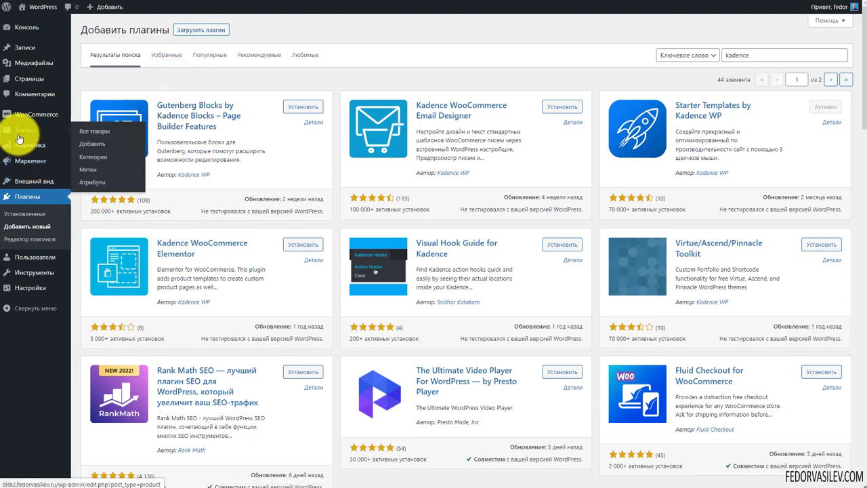
pyautogui.click(299, 107)
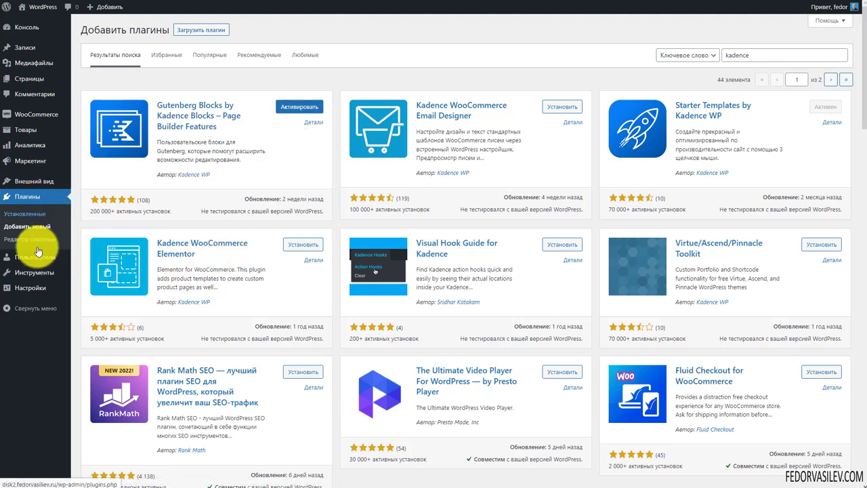
pyautogui.click(18, 197)
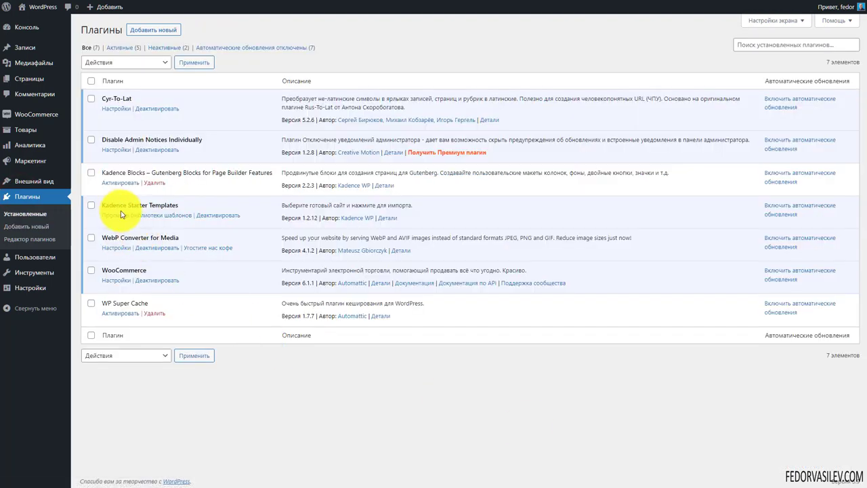
# Step: Examine the Kadence Starter Templates and Kadence Blocks entries in the installed plugins list
pyautogui.moveTo(183, 204); pyautogui.dragTo(101, 205)
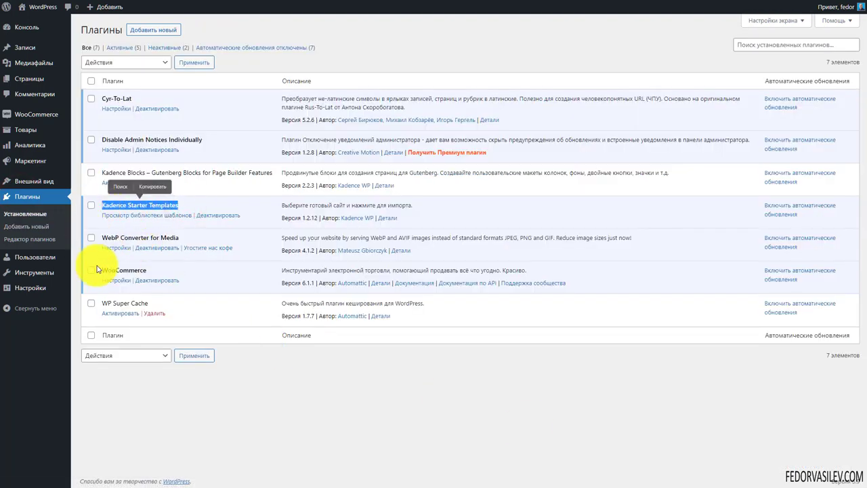
pyautogui.click(312, 405)
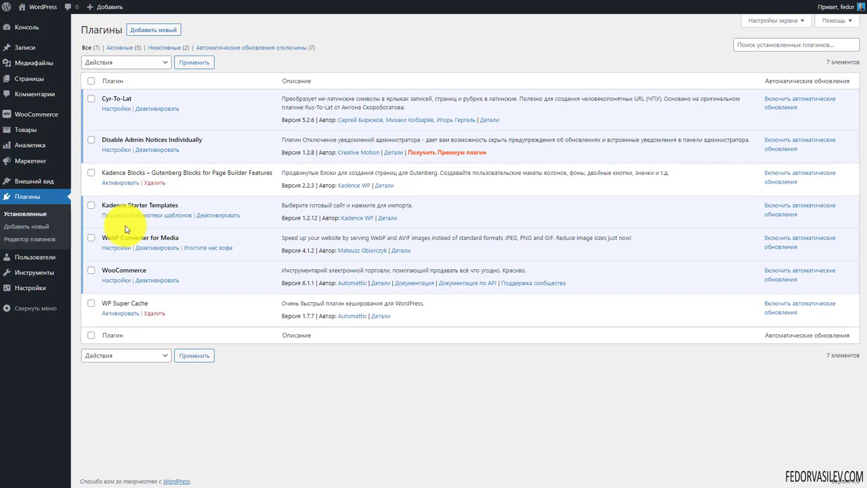
pyautogui.moveTo(103, 205); pyautogui.dragTo(179, 207)
pyautogui.click(312, 383)
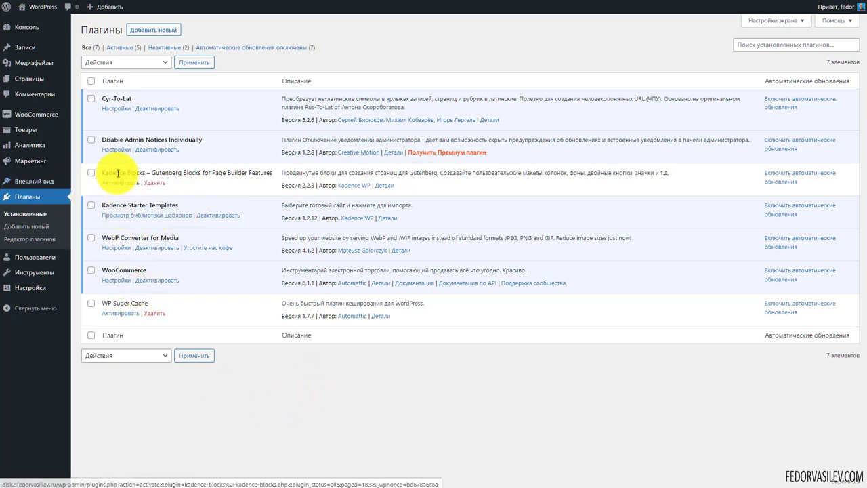
pyautogui.moveTo(108, 173); pyautogui.dragTo(201, 174)
pyautogui.click(255, 402)
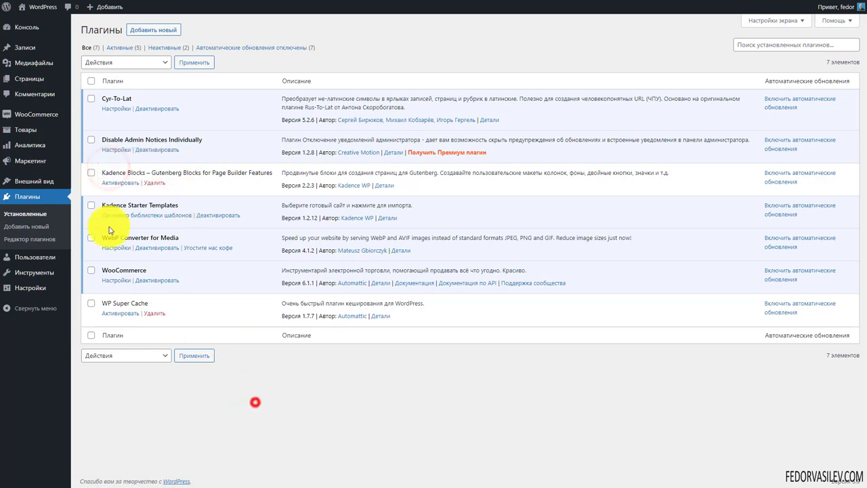
# Step: Activate the Kadence Blocks plugin, look over its settings page and reload that page
pyautogui.click(120, 183)
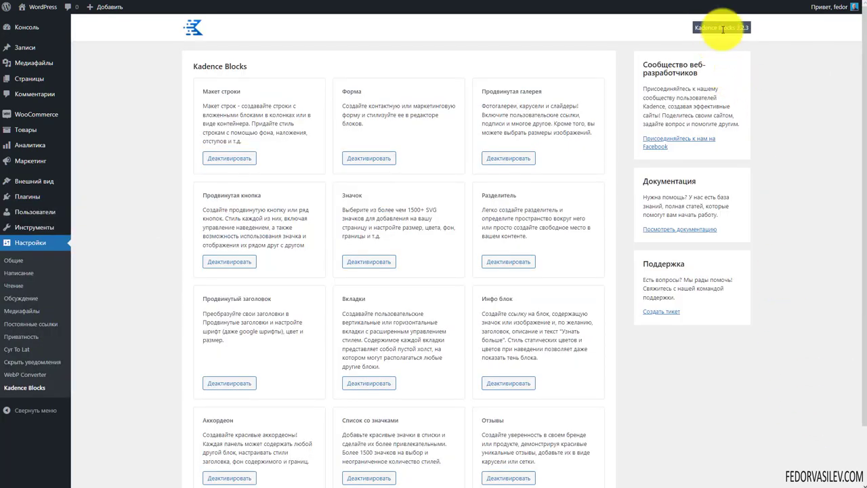
pyautogui.moveTo(698, 27); pyautogui.dragTo(752, 27)
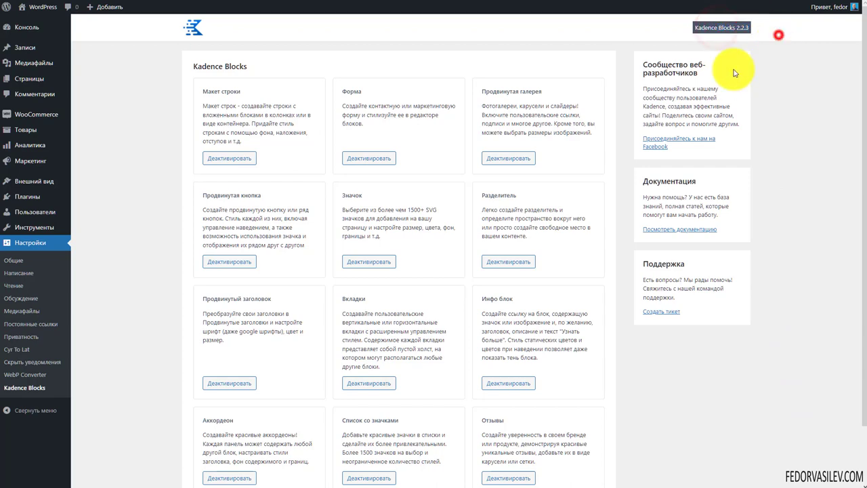
pyautogui.click(779, 34)
pyautogui.scroll(-1, 362, 168)
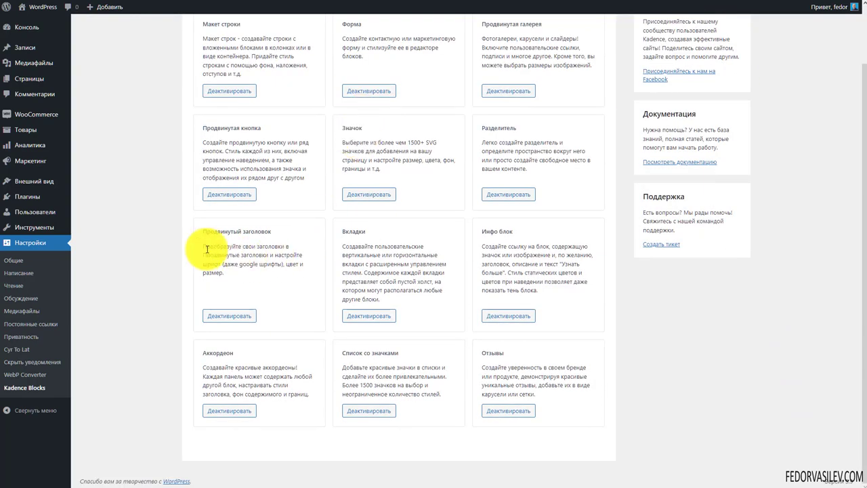
pyautogui.click(38, 389)
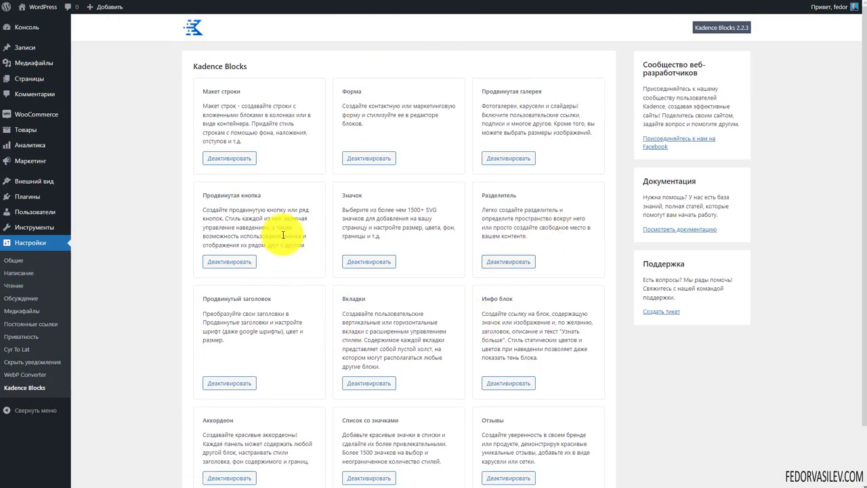
# Step: Read the descriptions of the available blocks on the Kadence Blocks settings page, from Макет строки to Отзывы
pyautogui.moveTo(203, 99); pyautogui.dragTo(252, 145)
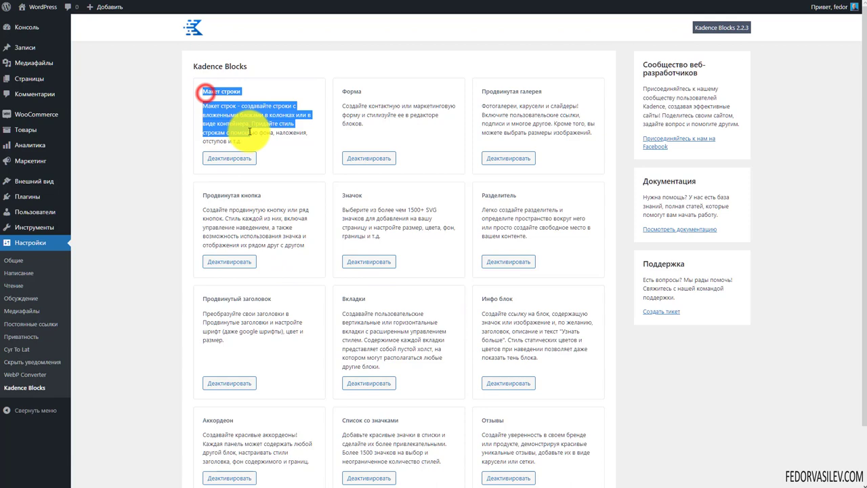
pyautogui.click(145, 131)
pyautogui.scroll(-1, 468, 145)
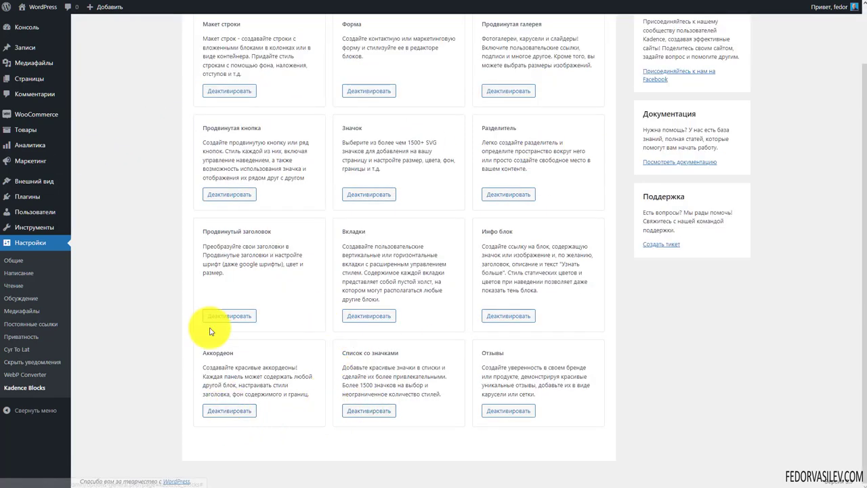
pyautogui.scroll(1, 416, 322)
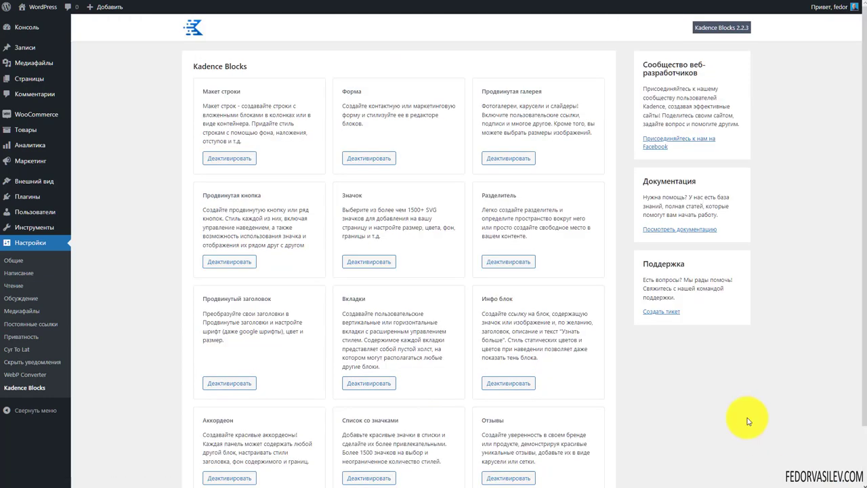
pyautogui.scroll(-1, 339, 271)
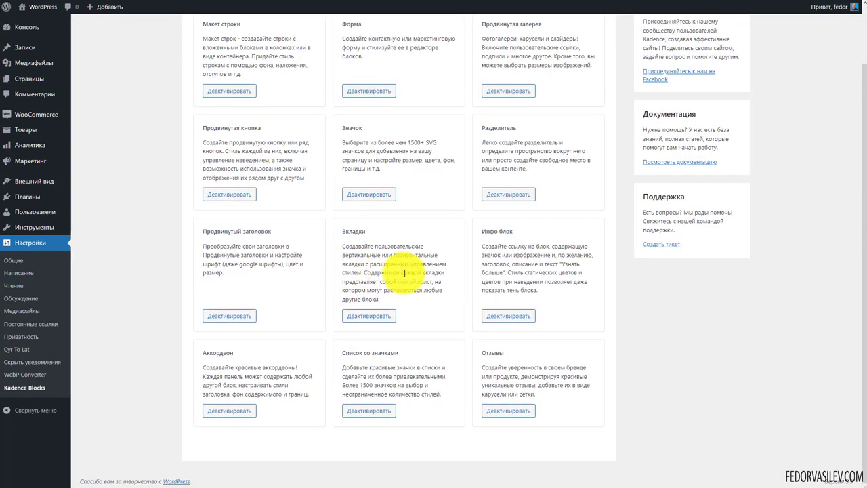
pyautogui.scroll(1, 405, 273)
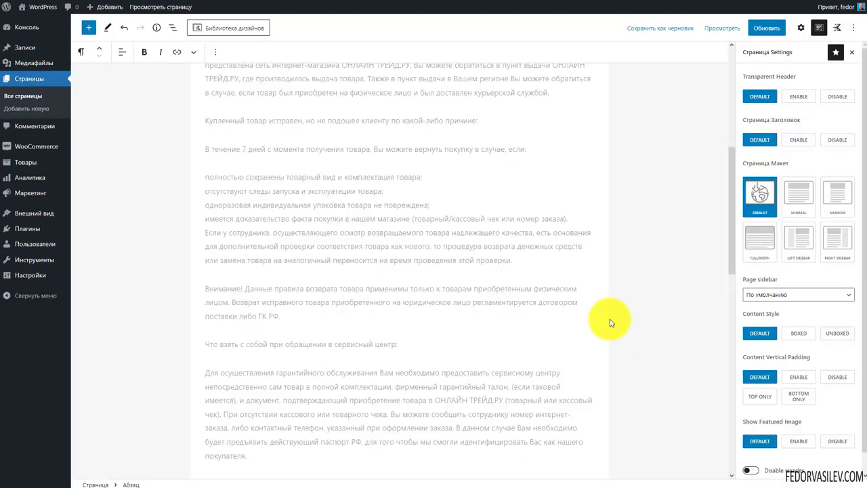
# Step: Look through the Гарантия page text and open the full block library for an insertion below its last paragraph
pyautogui.scroll(5, 596, 320)
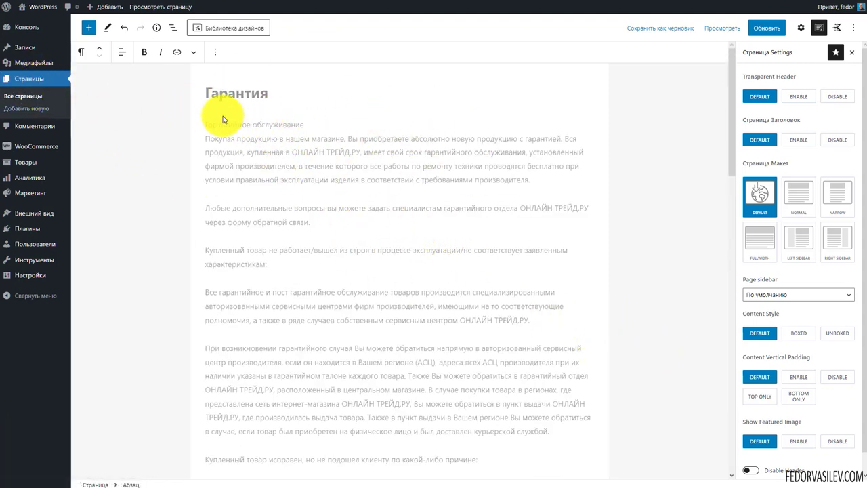
pyautogui.scroll(-3, 321, 198)
pyautogui.scroll(-3, 319, 193)
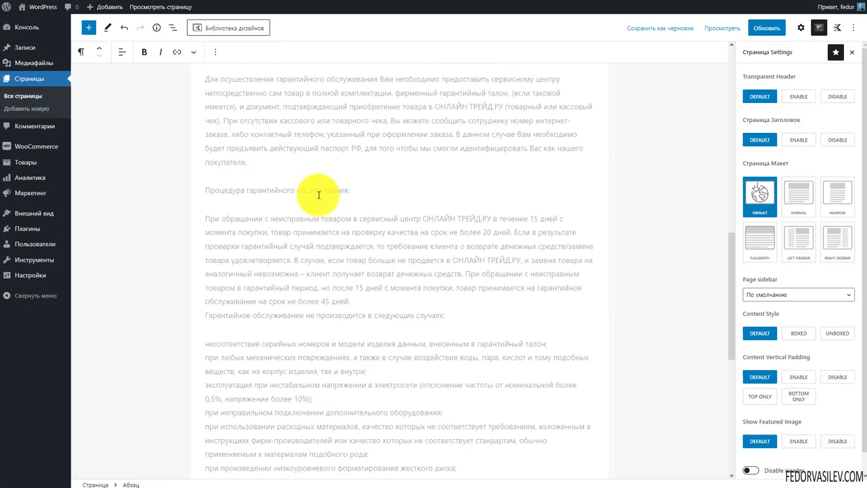
pyautogui.hotkey('ctrl', 'z')
pyautogui.scroll(-15, 400, 264)
pyautogui.click(400, 264)
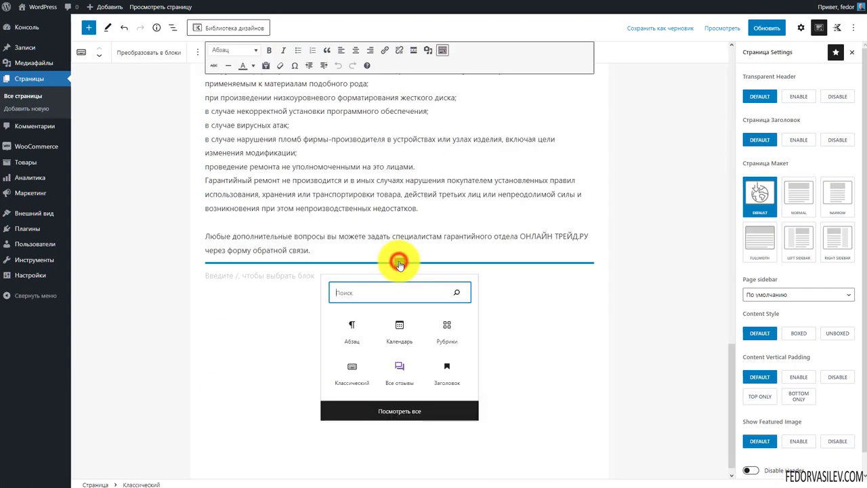
pyautogui.click(409, 410)
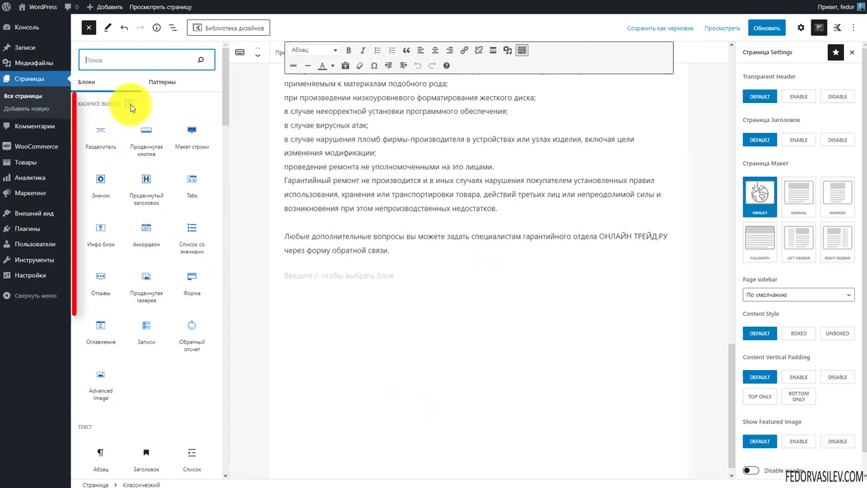
# Step: Insert a Kadence Tabs block after the last paragraph and give it the initial style with vertical tabs beside the content
pyautogui.scroll(-1, 97, 194)
pyautogui.scroll(1, 217, 311)
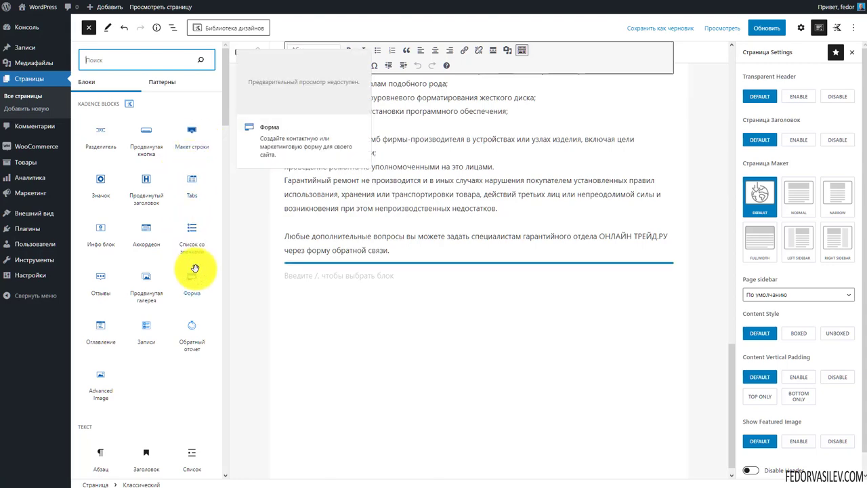
pyautogui.click(162, 229)
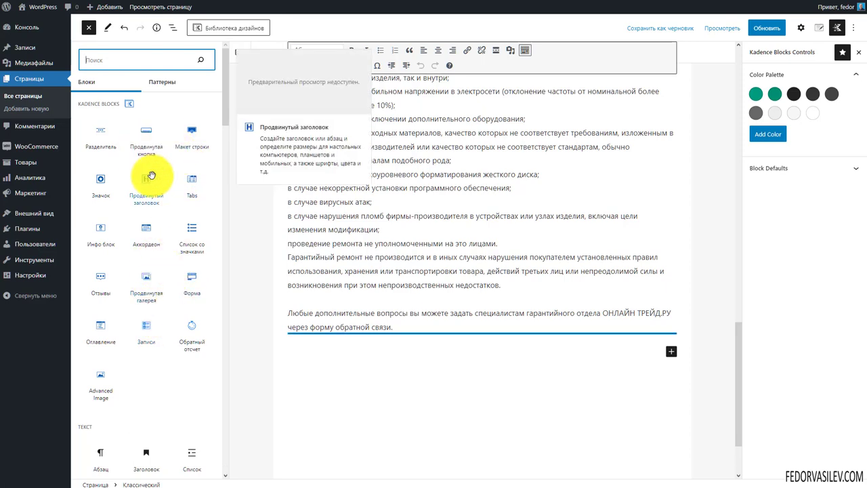
pyautogui.click(192, 183)
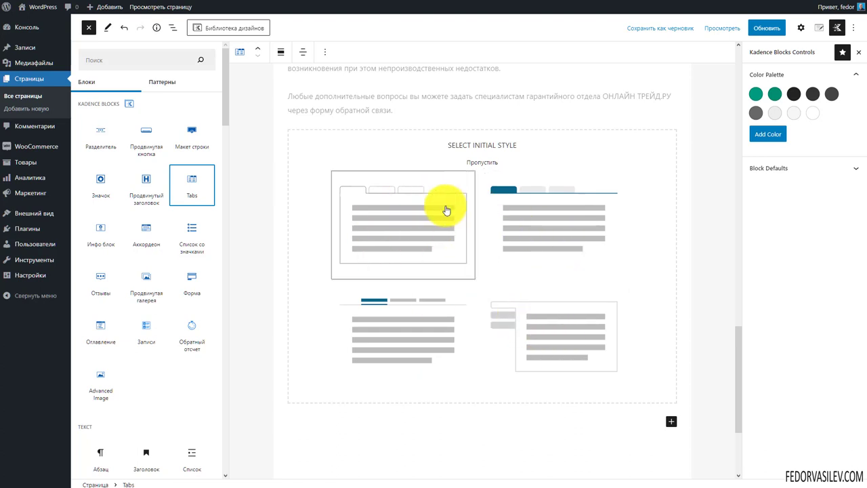
pyautogui.click(558, 333)
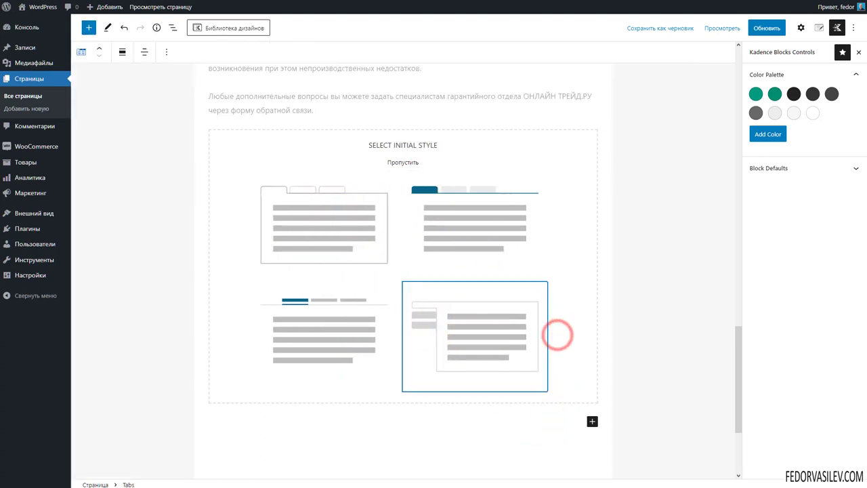
pyautogui.click(448, 321)
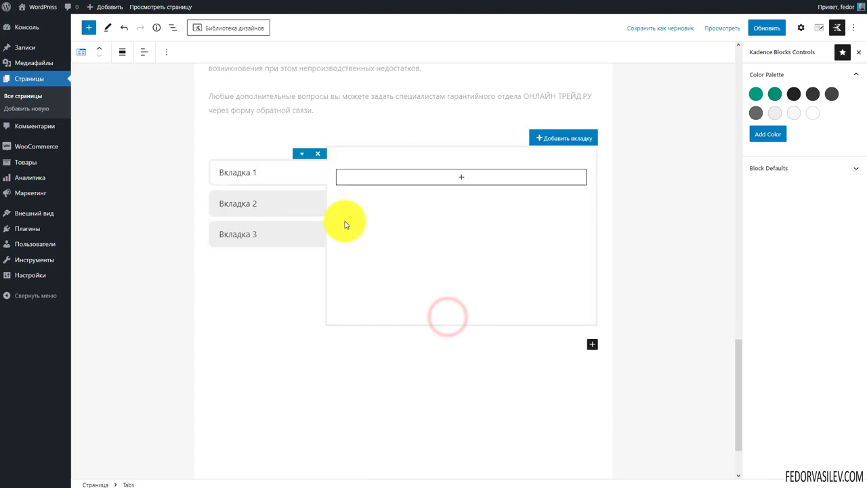
# Step: Look at Вкладка 2 and Вкладка 3, and insert a Календарь block into Вкладка 1
pyautogui.click(291, 202)
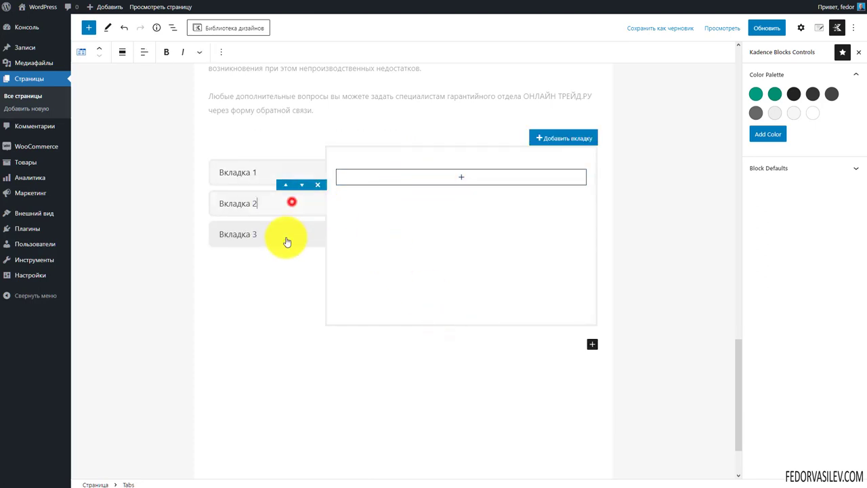
pyautogui.click(249, 235)
pyautogui.click(244, 176)
pyautogui.click(462, 177)
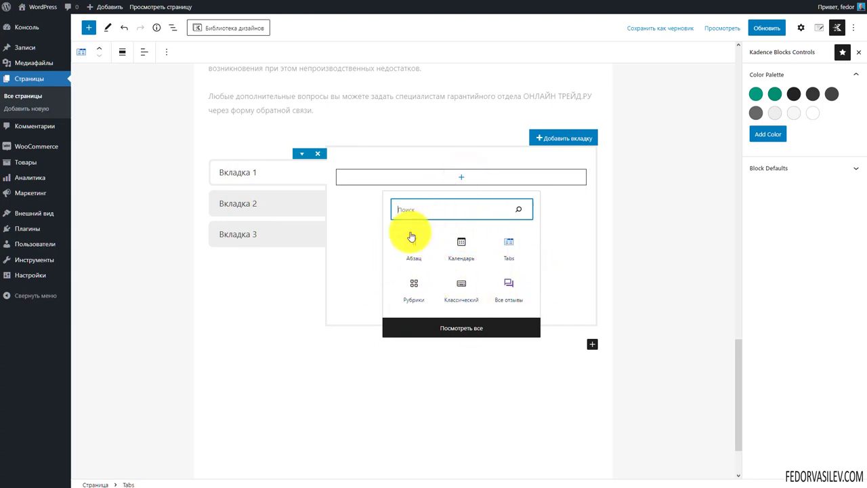
pyautogui.click(458, 240)
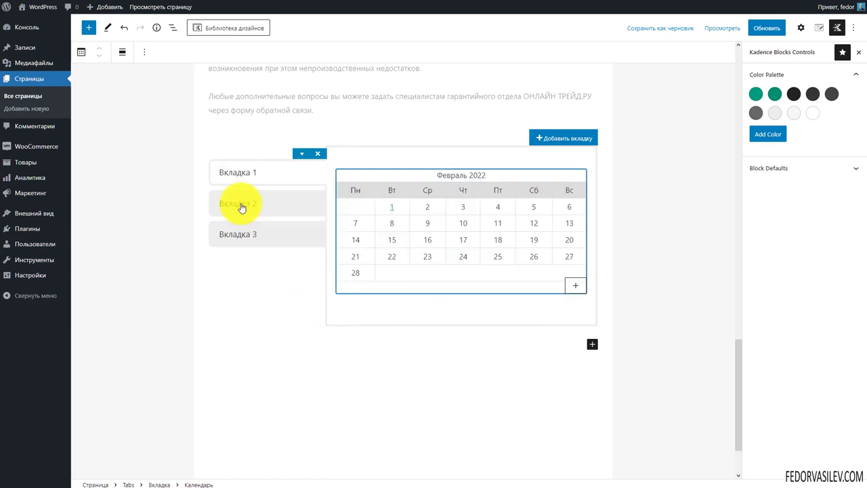
# Step: Rename the first tab as текст 1 and switch through the tabs to check their contents
pyautogui.click(244, 172)
pyautogui.moveTo(261, 174); pyautogui.dragTo(219, 182)
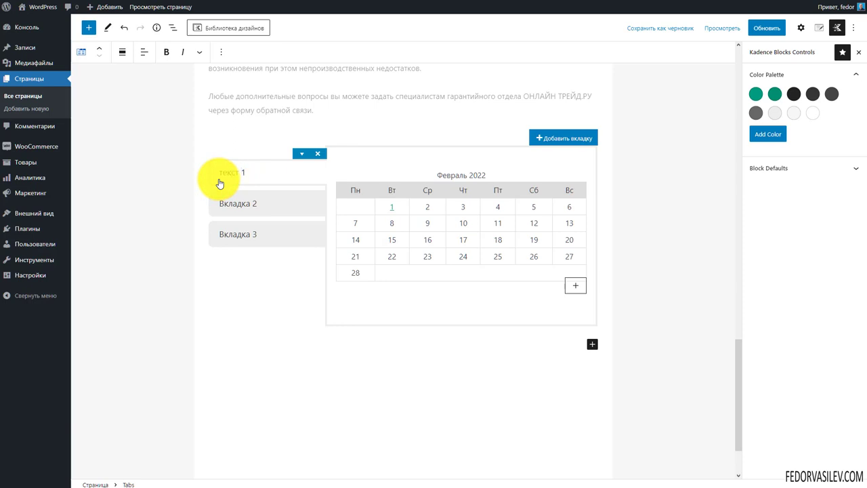
pyautogui.click(219, 205)
pyautogui.click(247, 230)
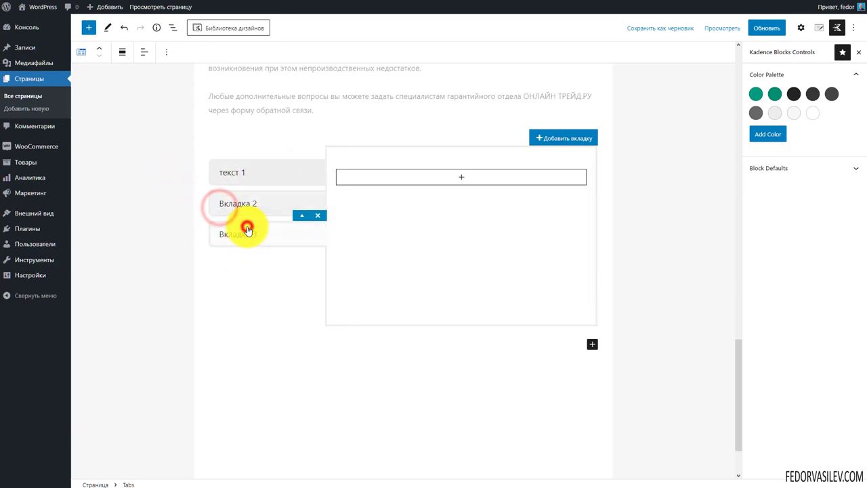
pyautogui.click(245, 170)
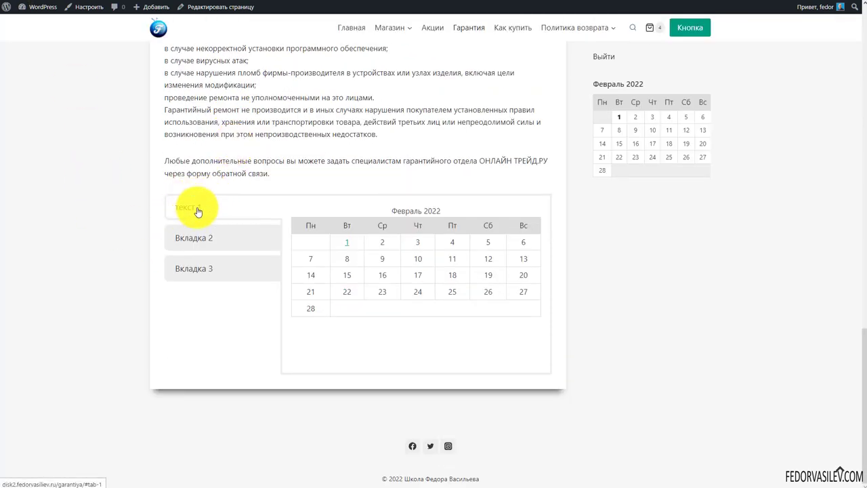
# Step: Test switching between текст 1, Вкладка 2 and Вкладка 3 on the live Гарантия page and look over the page
pyautogui.click(204, 235)
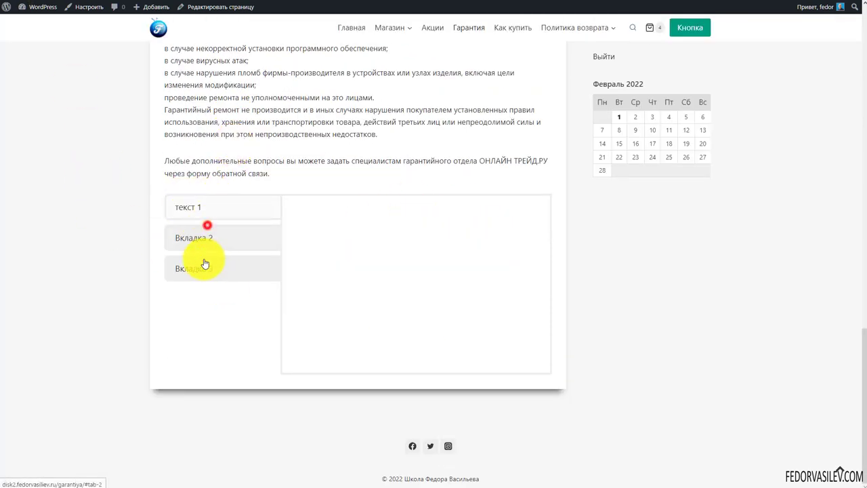
pyautogui.click(208, 266)
pyautogui.click(212, 242)
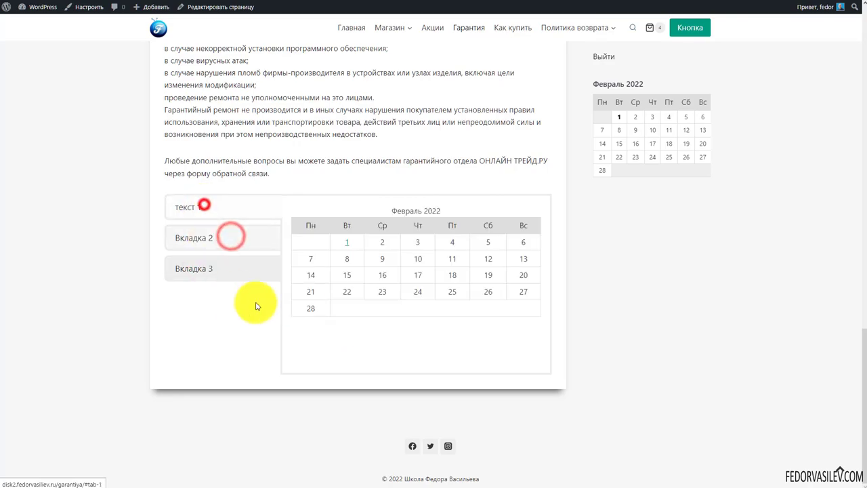
pyautogui.scroll(15, 349, 284)
pyautogui.scroll(-15, 352, 282)
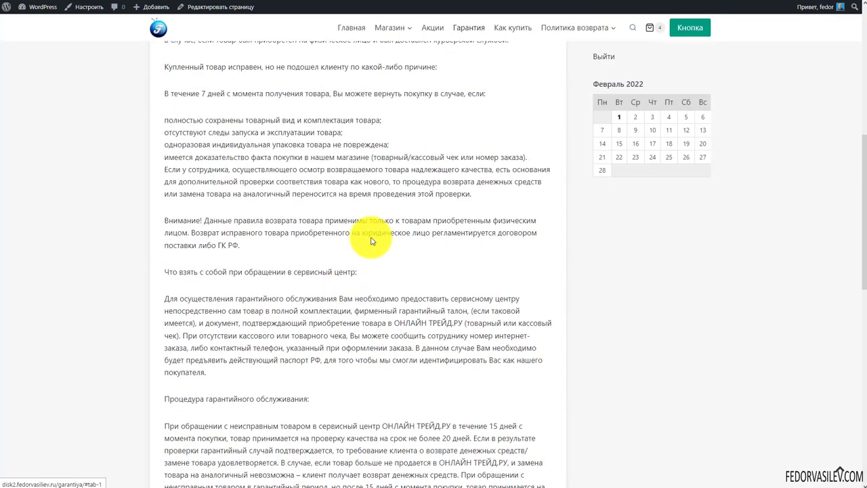
# Step: Return to the page editor, select the tabs block and examine the Color Palette section of the Kadence Blocks Controls
pyautogui.hotkey('ctrl', 'Tab')
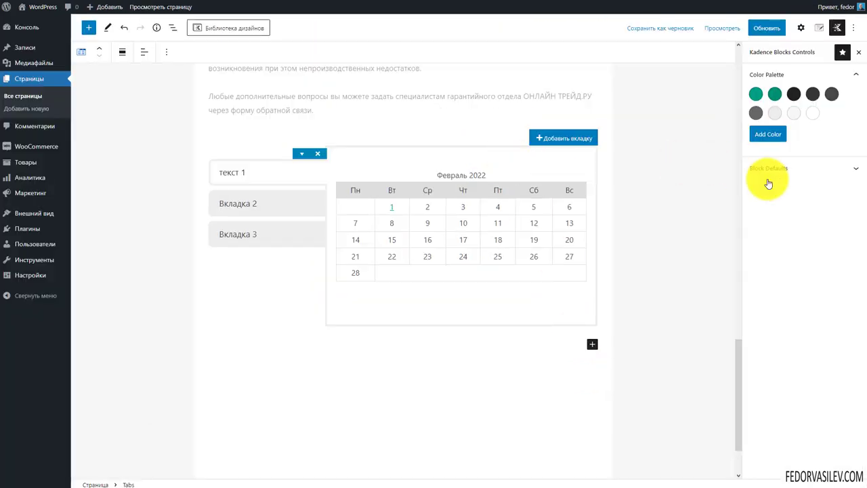
pyautogui.click(843, 53)
pyautogui.click(843, 52)
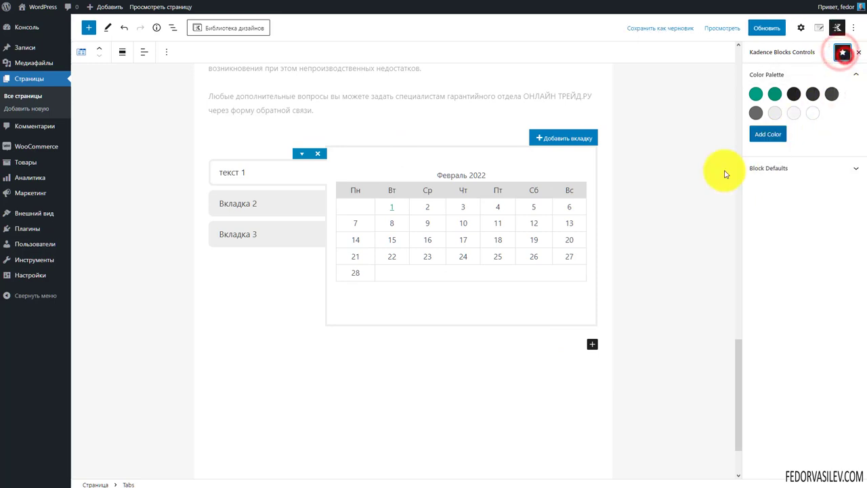
pyautogui.click(461, 207)
pyautogui.click(352, 162)
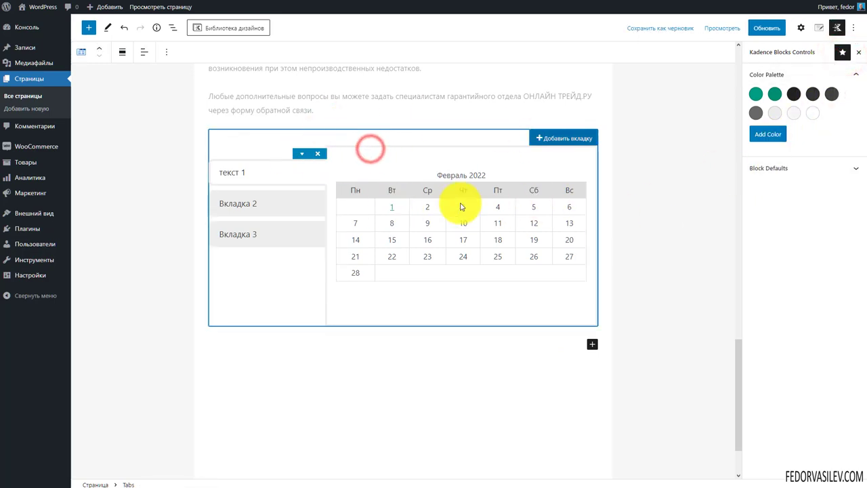
pyautogui.click(797, 75)
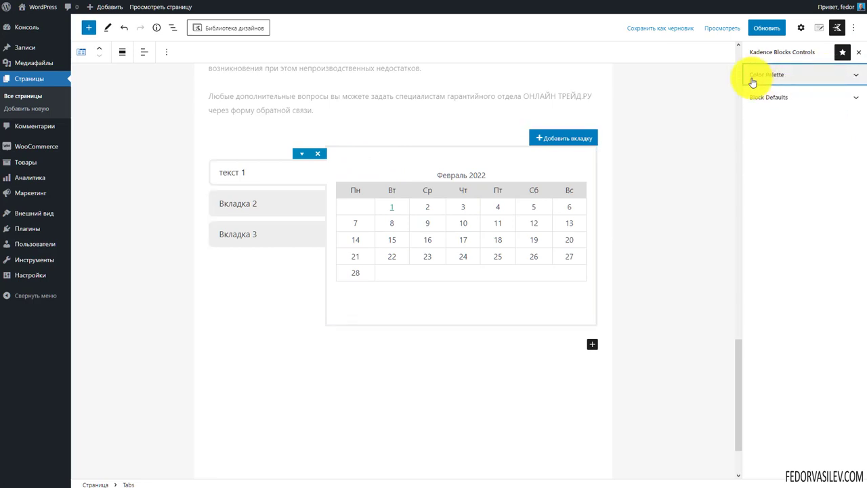
pyautogui.click(837, 28)
pyautogui.click(837, 27)
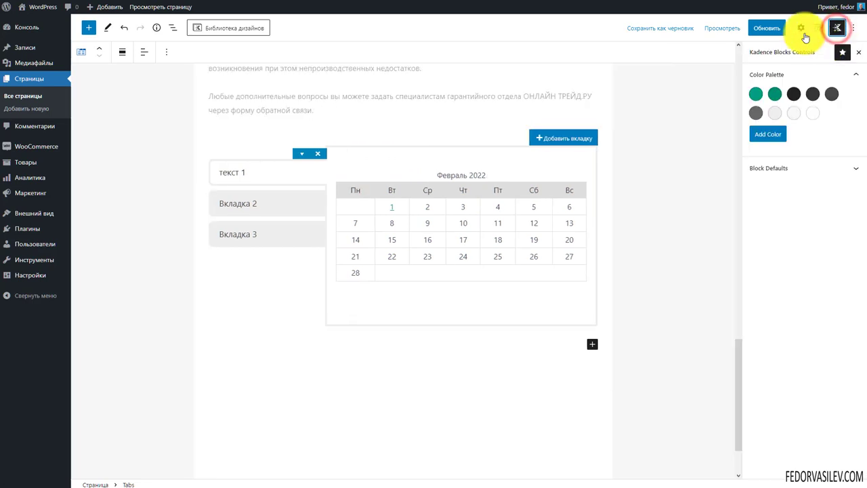
# Step: View the page settings, return to the Kadence Blocks Controls and expand the Block Defaults list
pyautogui.click(818, 27)
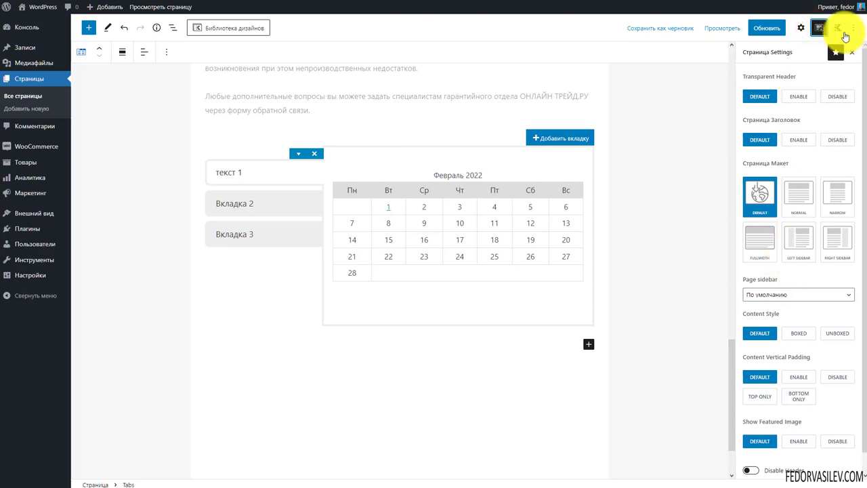
pyautogui.click(837, 28)
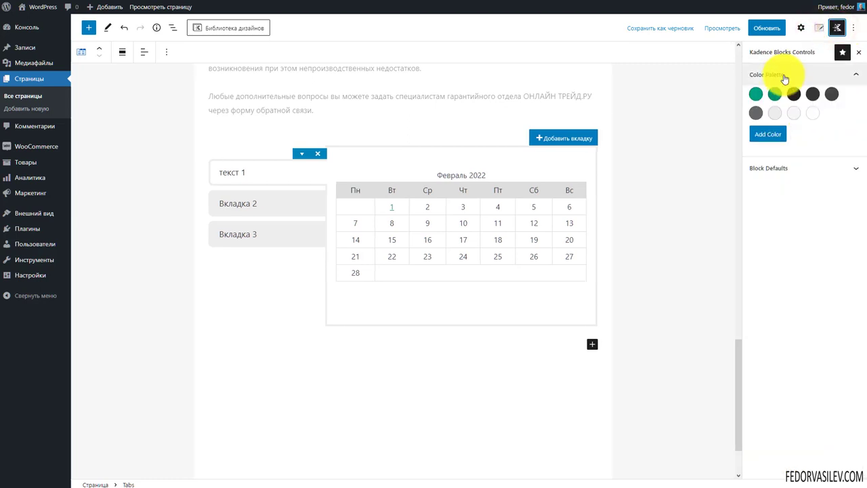
pyautogui.click(762, 74)
pyautogui.click(759, 73)
pyautogui.click(768, 167)
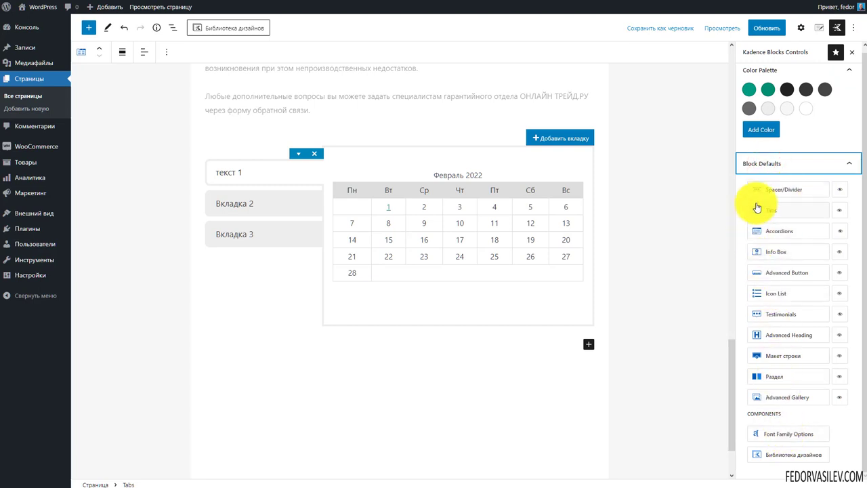
# Step: Examine which user roles the Tabs block's settings can be enabled for, then close the Tabs Settings unchanged
pyautogui.click(840, 189)
pyautogui.click(841, 211)
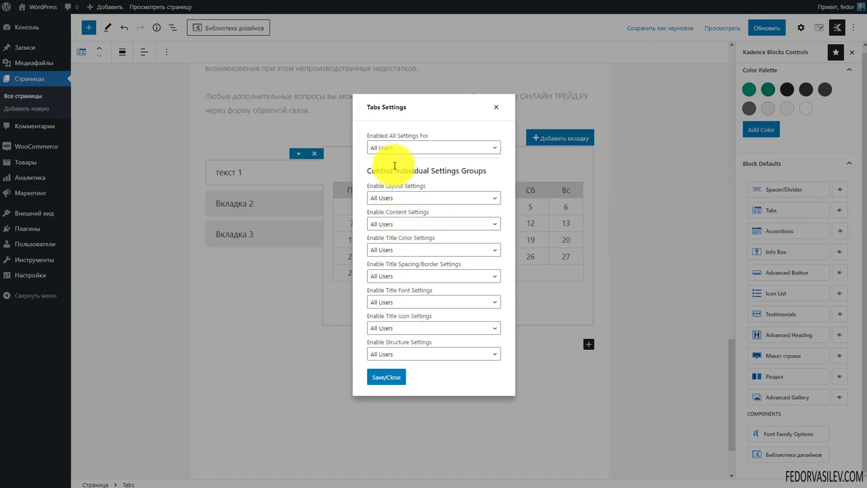
pyautogui.click(447, 148)
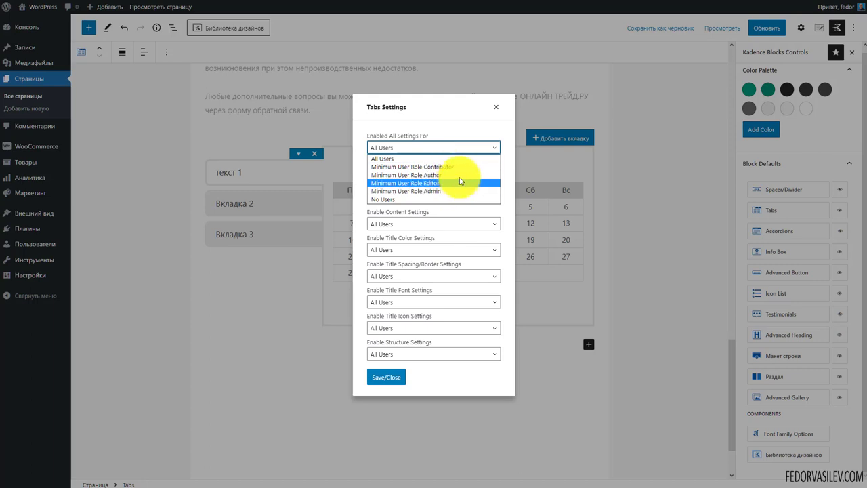
pyautogui.click(434, 130)
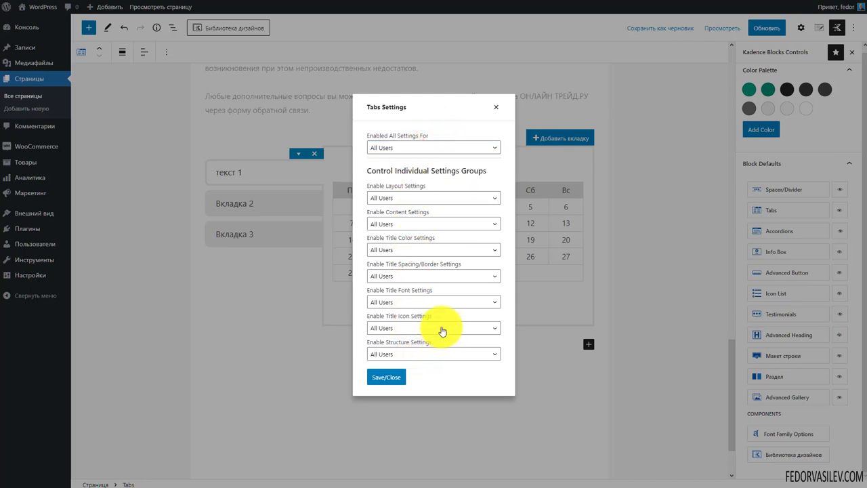
pyautogui.click(493, 106)
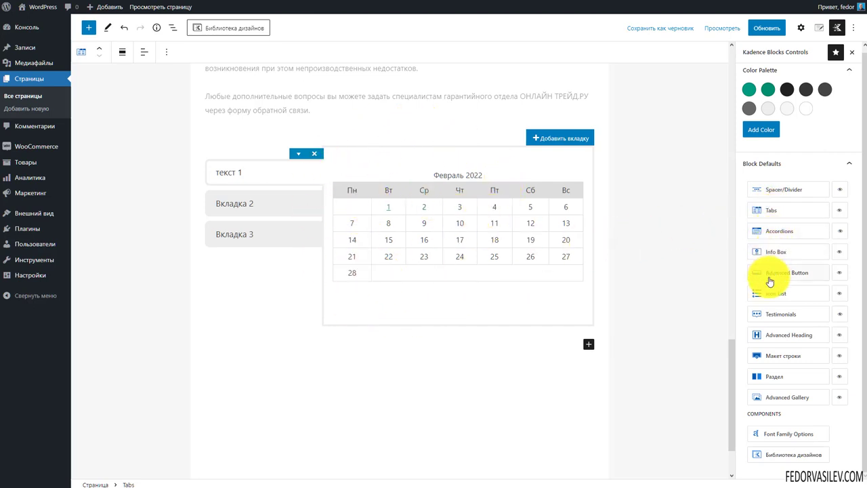
# Step: Explore the tablet and mobile layout options in the Kadence Tabs default settings, then leave the dialog without saving
pyautogui.click(765, 210)
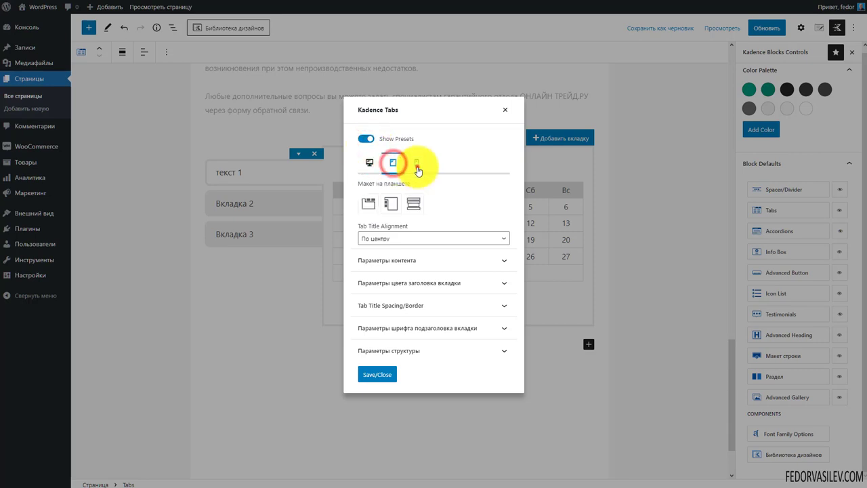
pyautogui.click(417, 166)
pyautogui.click(412, 203)
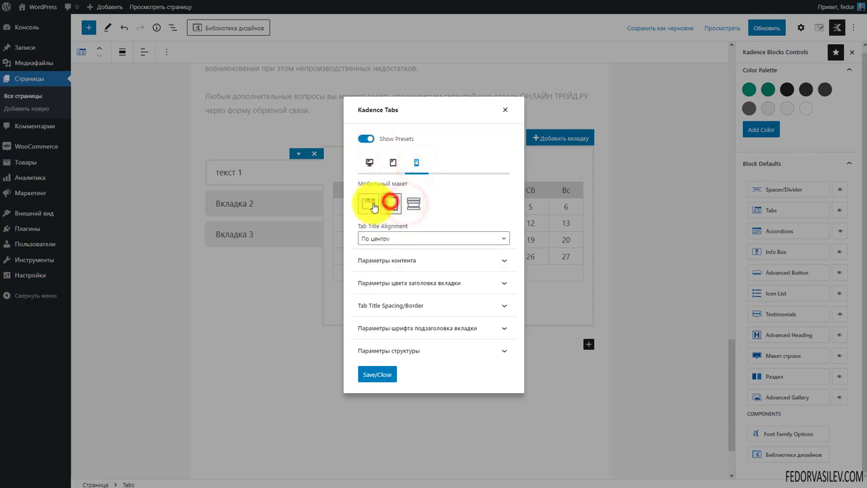
pyautogui.click(370, 205)
pyautogui.click(391, 163)
pyautogui.press('Escape')
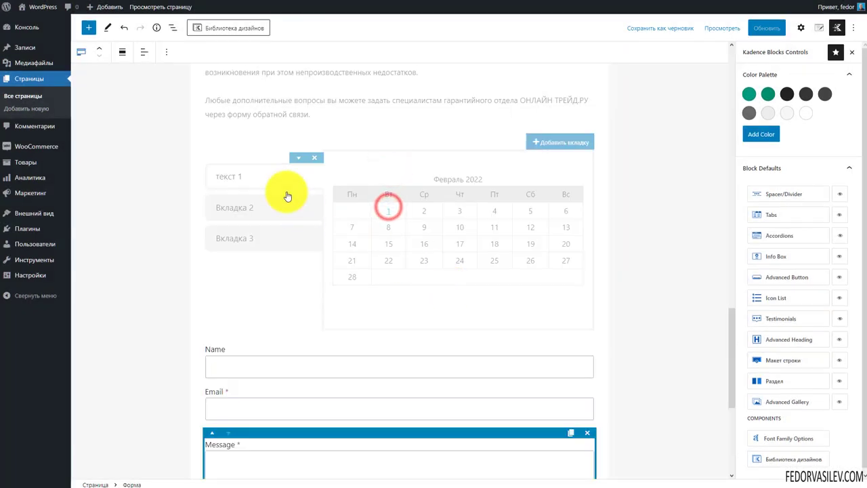
# Step: Open the design library, filter its sections by the Форма category and compare the two preview grid sizes
pyautogui.click(224, 28)
pyautogui.moveTo(156, 158)
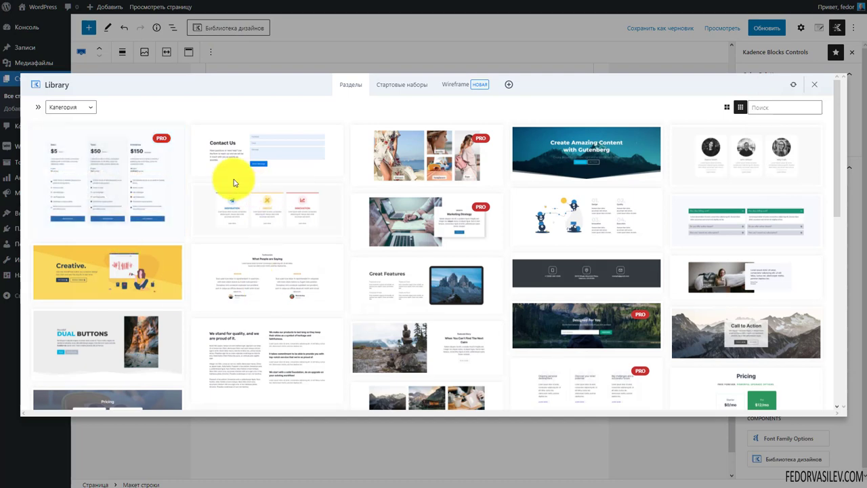
pyautogui.click(88, 107)
pyautogui.click(78, 159)
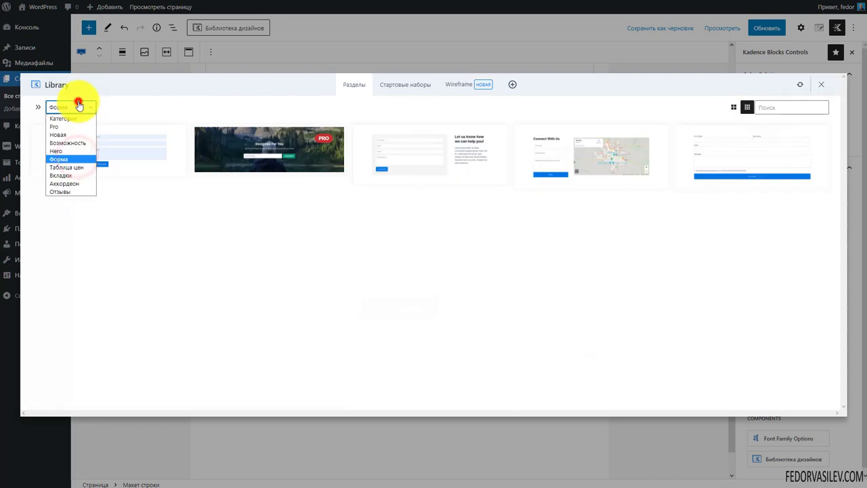
pyautogui.click(246, 90)
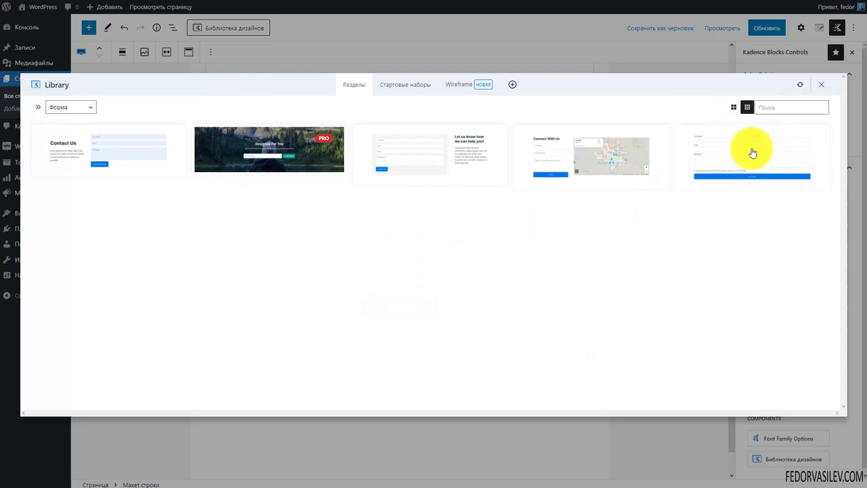
pyautogui.click(734, 108)
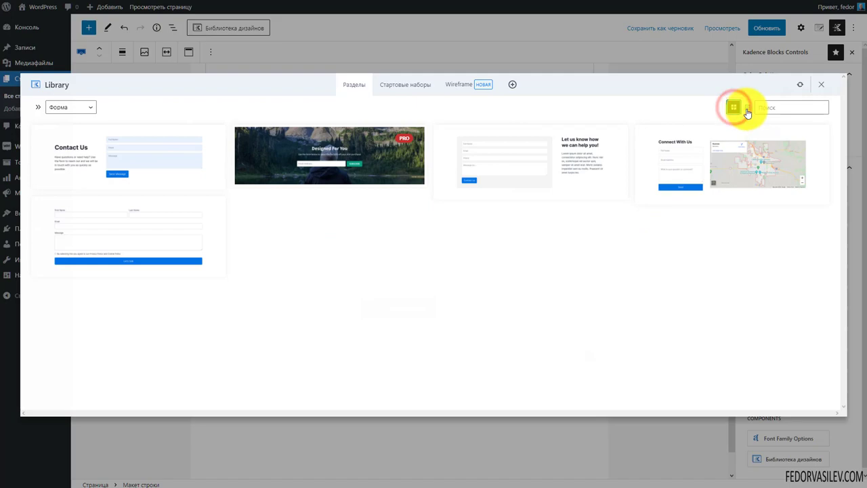
pyautogui.click(748, 108)
# Step: Look over the Стартовые наборы templates in the design library
pyautogui.click(411, 88)
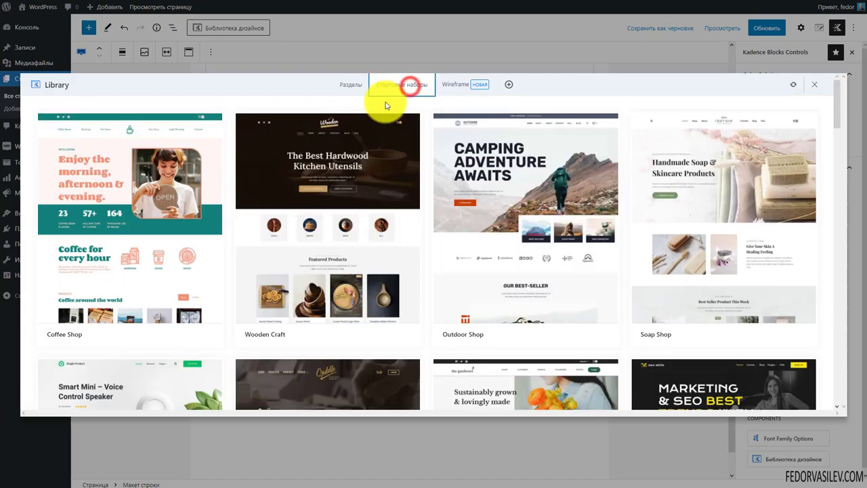
pyautogui.scroll(-5, 484, 282)
pyautogui.scroll(5, 348, 223)
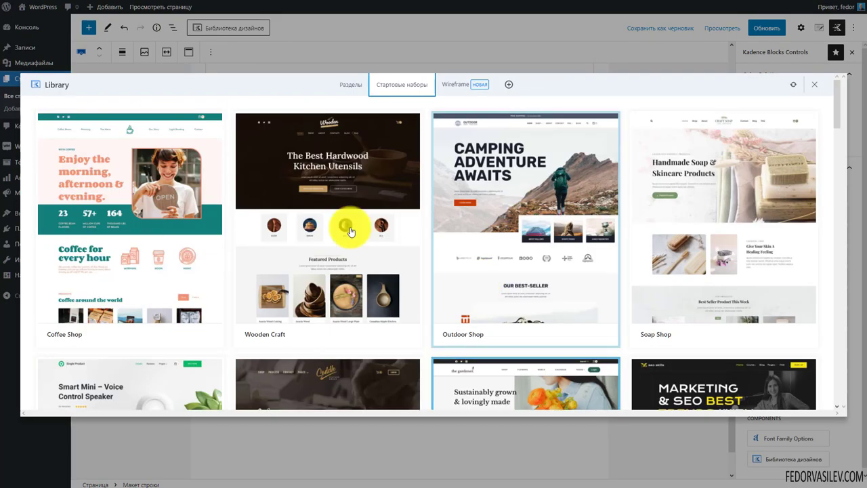
pyautogui.scroll(-2, 436, 87)
pyautogui.scroll(2, 446, 155)
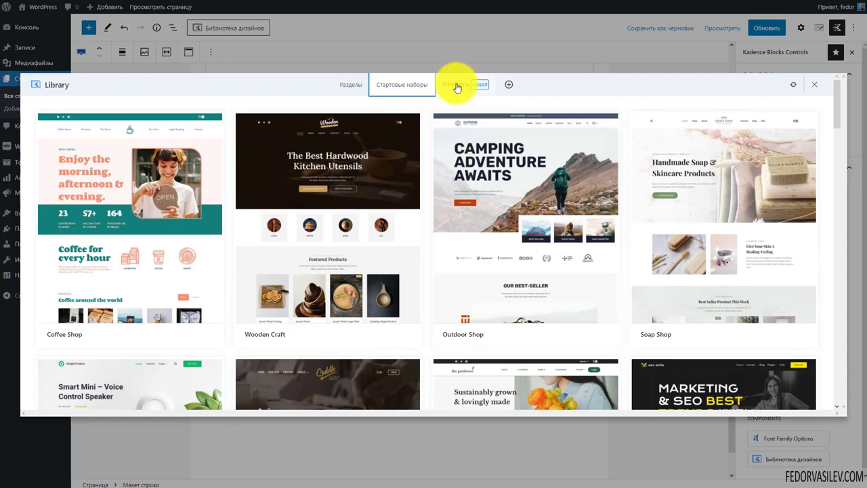
# Step: Insert the three-column INSPIRATION, DESIGN and INNOVATION section from the library's Разделы below the contact form
pyautogui.click(349, 85)
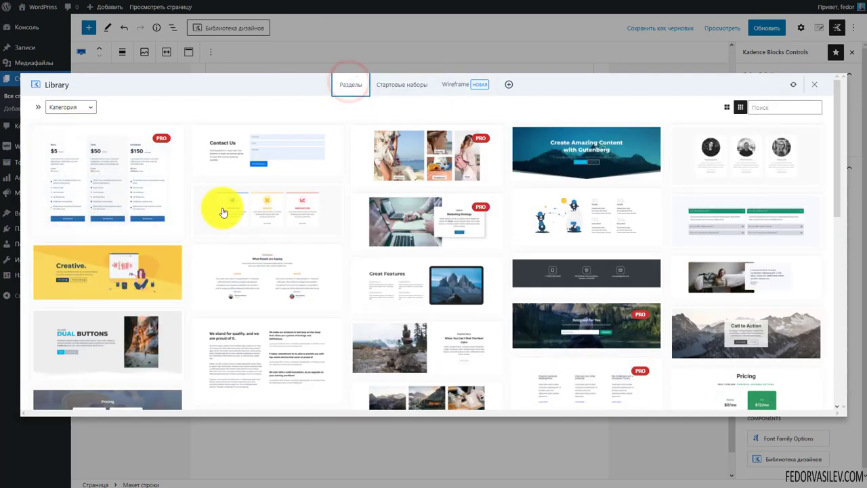
pyautogui.click(255, 208)
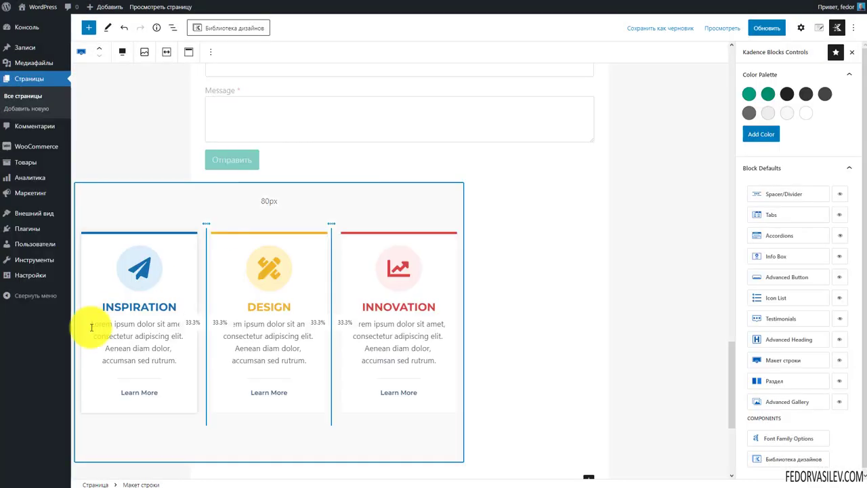
pyautogui.scroll(-3, 135, 196)
pyautogui.scroll(2, 173, 180)
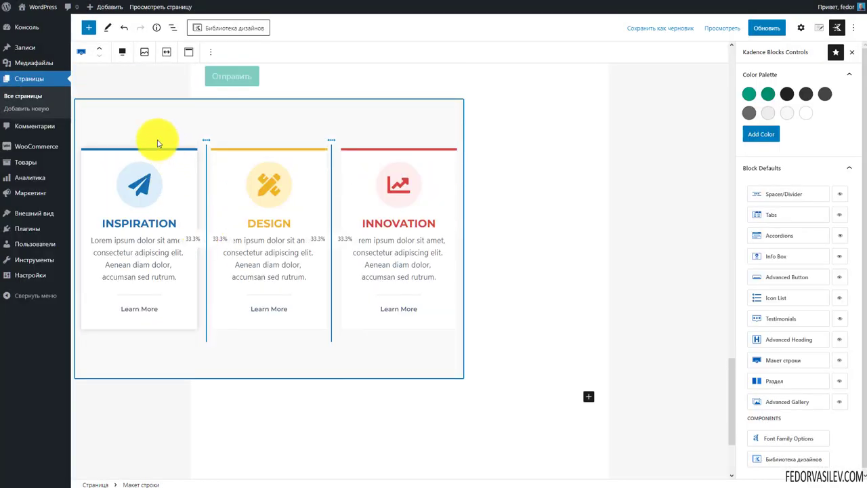
# Step: Reduce the top padding of the inserted three-column row to 62px and update the page
pyautogui.click(132, 114)
pyautogui.moveTo(170, 138); pyautogui.dragTo(151, 112)
pyautogui.scroll(1, 589, 342)
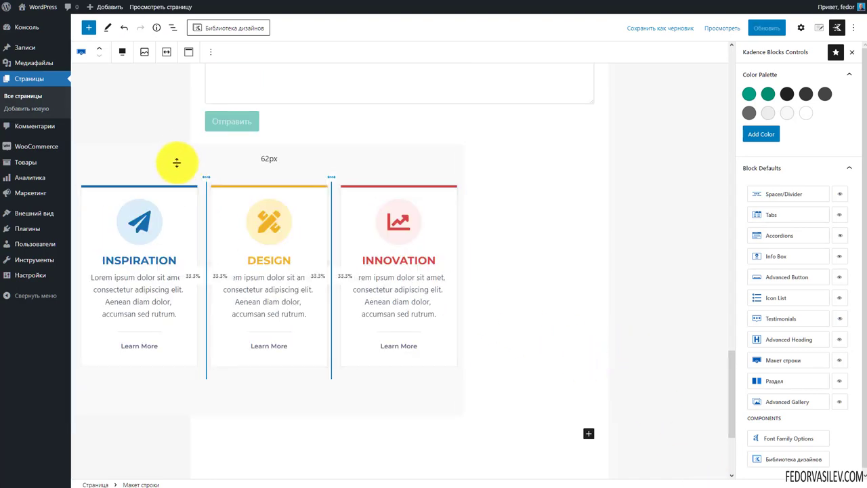
pyautogui.scroll(-2, 236, 338)
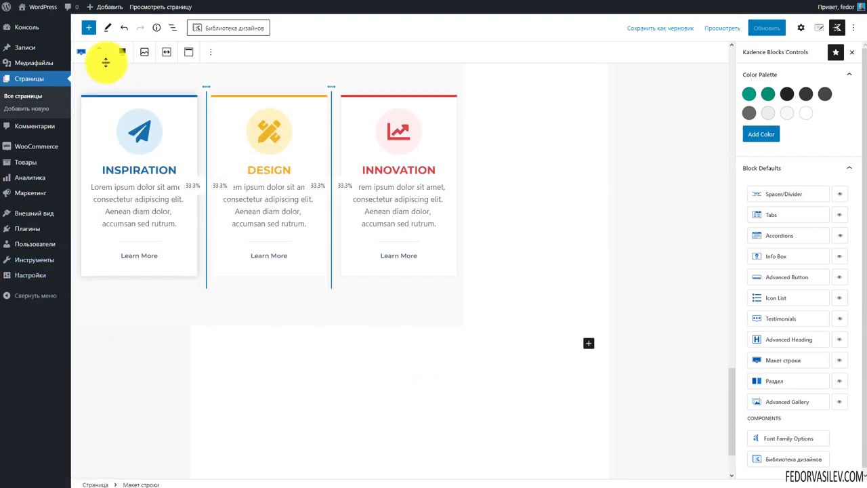
# Step: Check the new three-column section on the live Гарантия page
pyautogui.scroll(3, 120, 131)
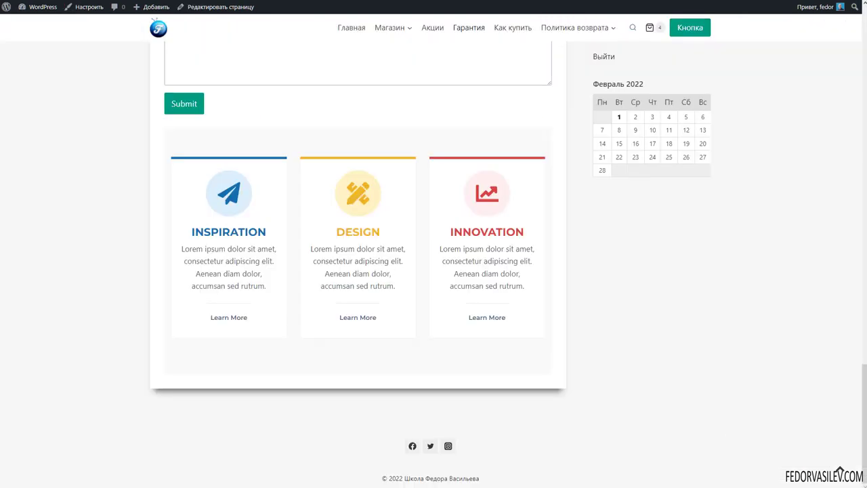
pyautogui.scroll(4, 529, 169)
pyautogui.scroll(-4, 505, 163)
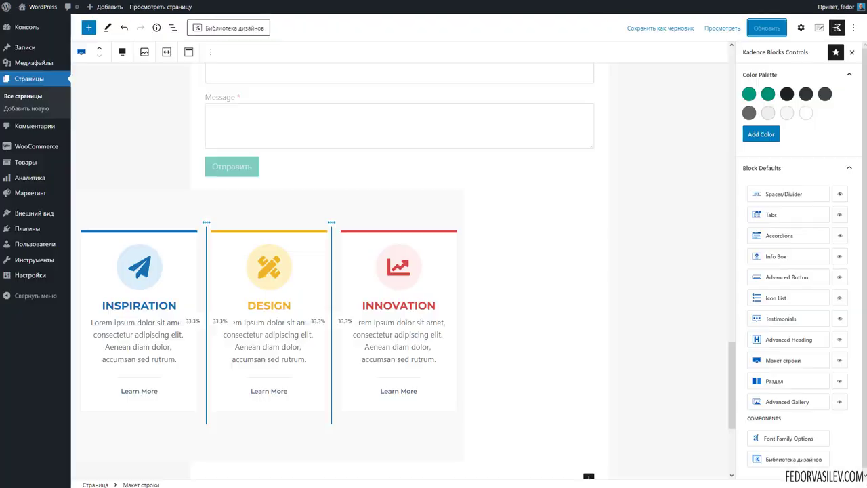
# Step: Change the alignment of the three-column row so it fits the content column, and look at the Макет строки options
pyautogui.click(122, 57)
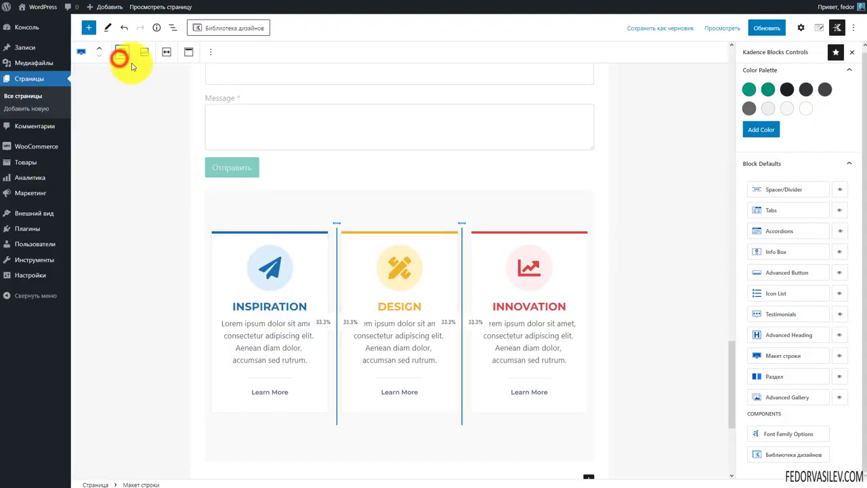
pyautogui.click(120, 53)
pyautogui.click(132, 77)
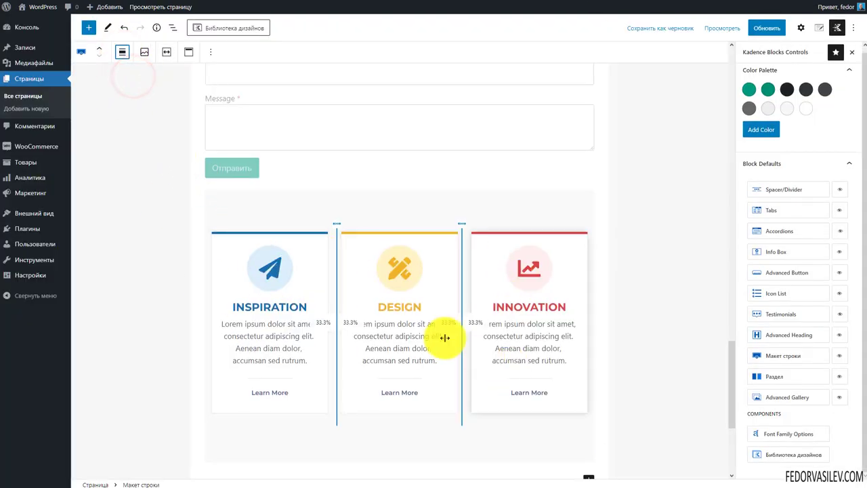
pyautogui.click(79, 54)
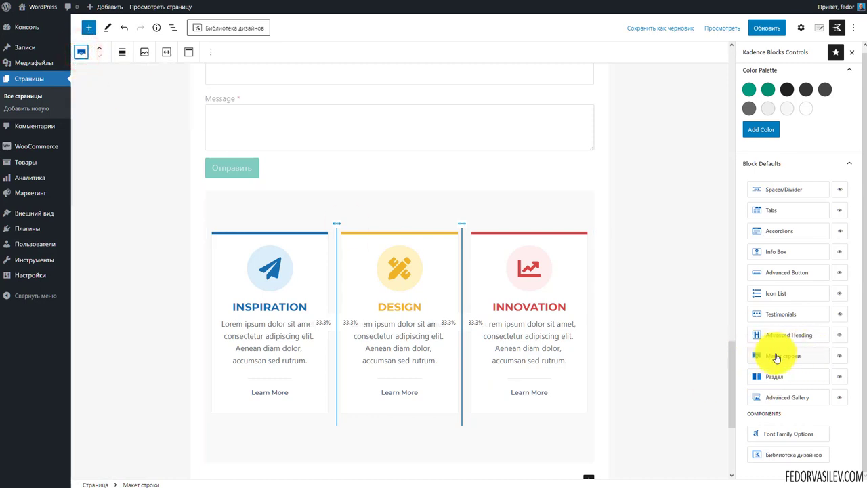
pyautogui.moveTo(775, 362); pyautogui.dragTo(459, 395)
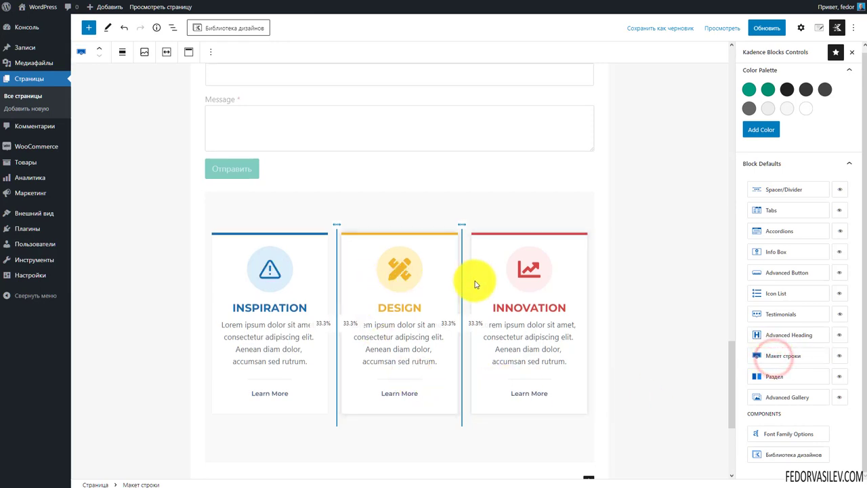
# Step: Change the icon of the INSPIRATION info box to the archive box icon, keeping its size at 50
pyautogui.click(263, 273)
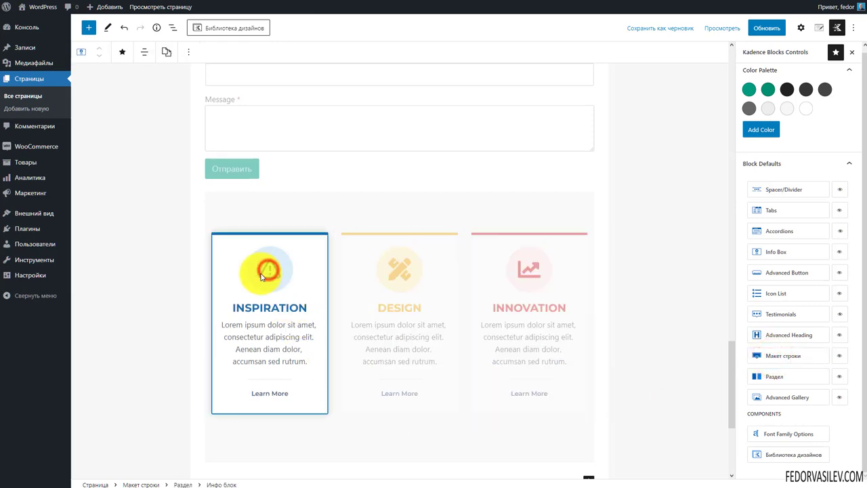
pyautogui.click(123, 52)
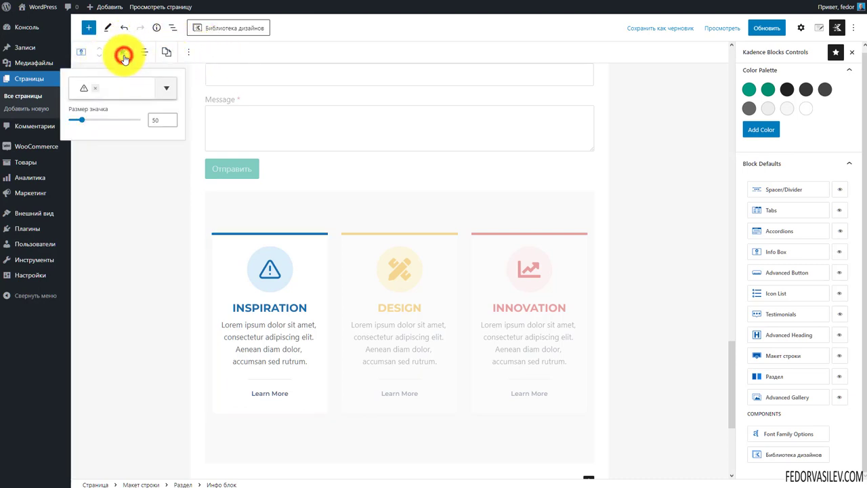
pyautogui.click(163, 89)
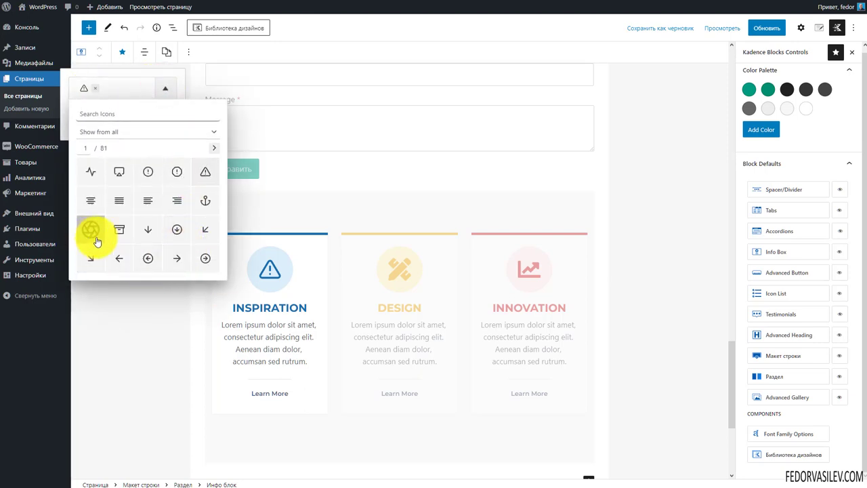
pyautogui.click(118, 237)
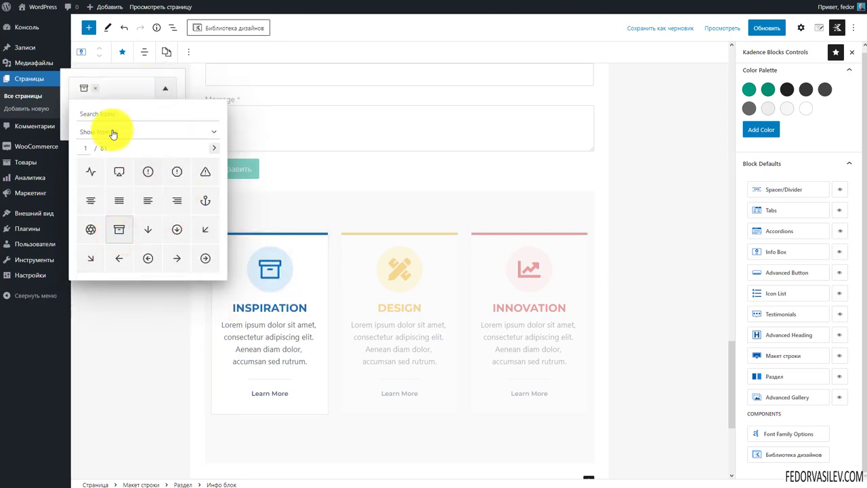
pyautogui.click(130, 83)
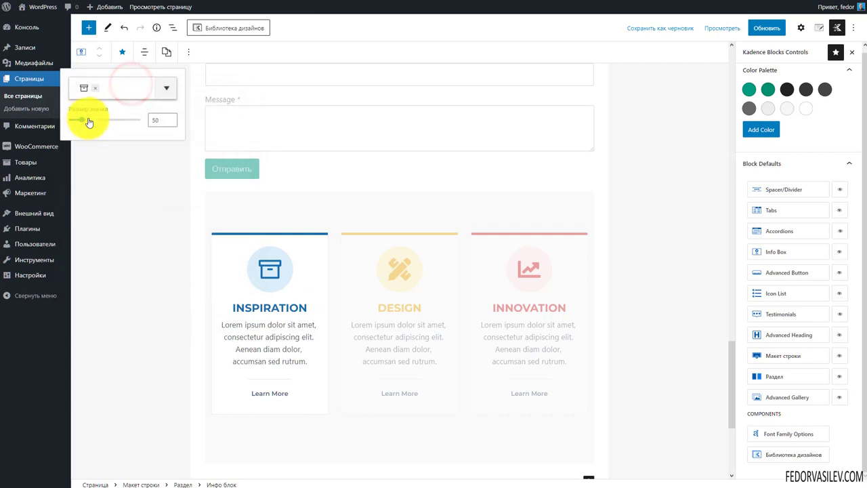
pyautogui.moveTo(84, 123); pyautogui.dragTo(82, 126)
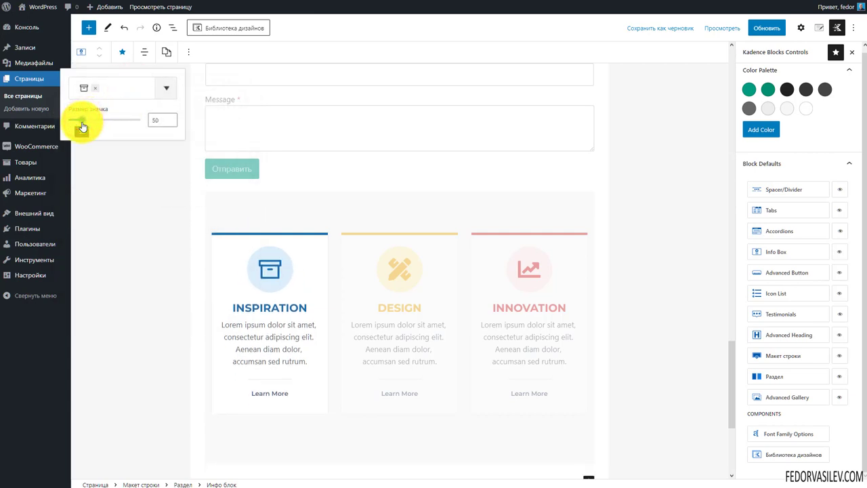
# Step: Retitle the first info box as демо and apply the first quick layout preset to it
pyautogui.click(243, 308)
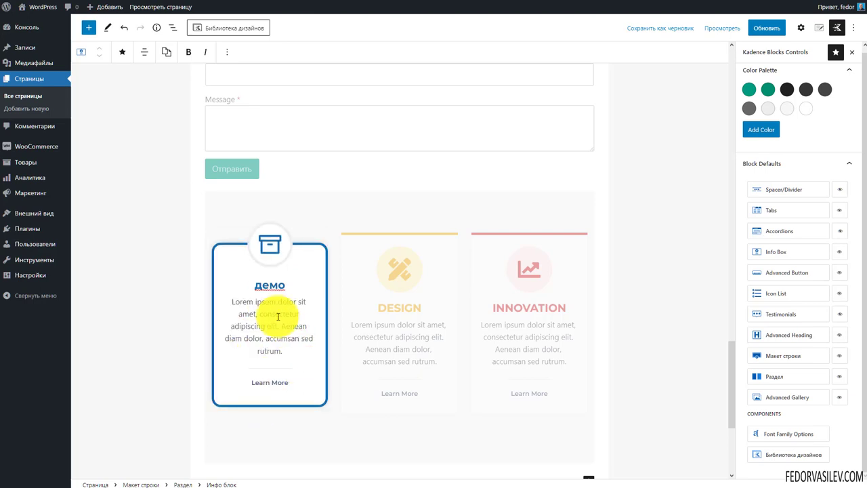
pyautogui.click(265, 290)
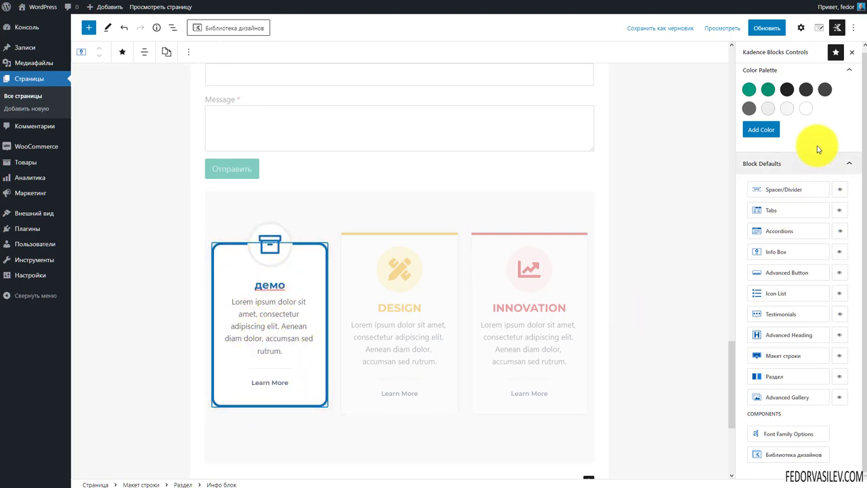
pyautogui.click(802, 28)
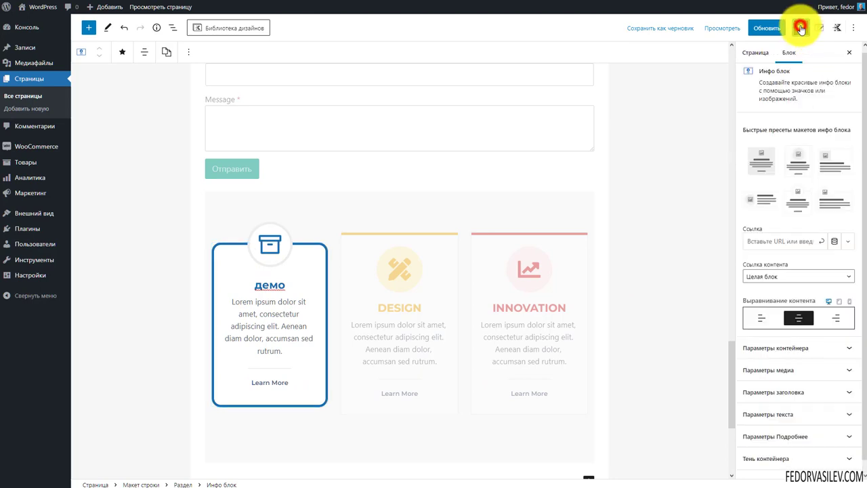
pyautogui.click(763, 163)
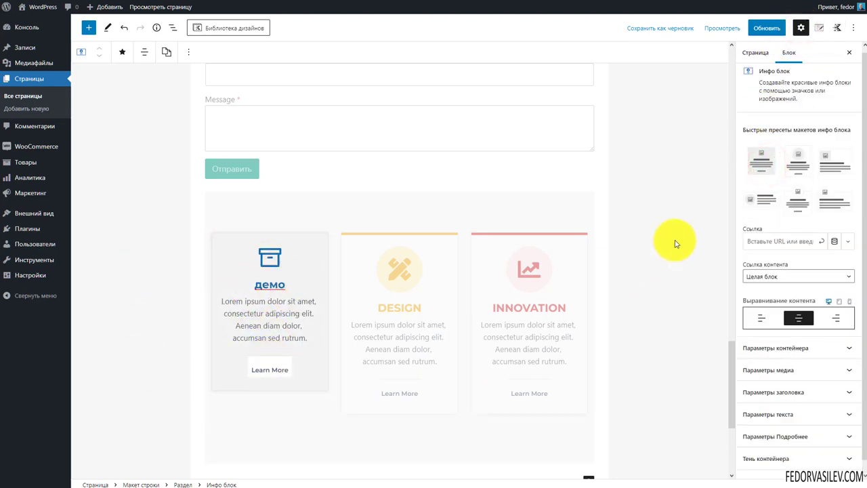
# Step: Try several quick layout presets on the демо info box and apply the fifth one, with the round icon overlapping the upper border
pyautogui.click(805, 168)
pyautogui.click(839, 163)
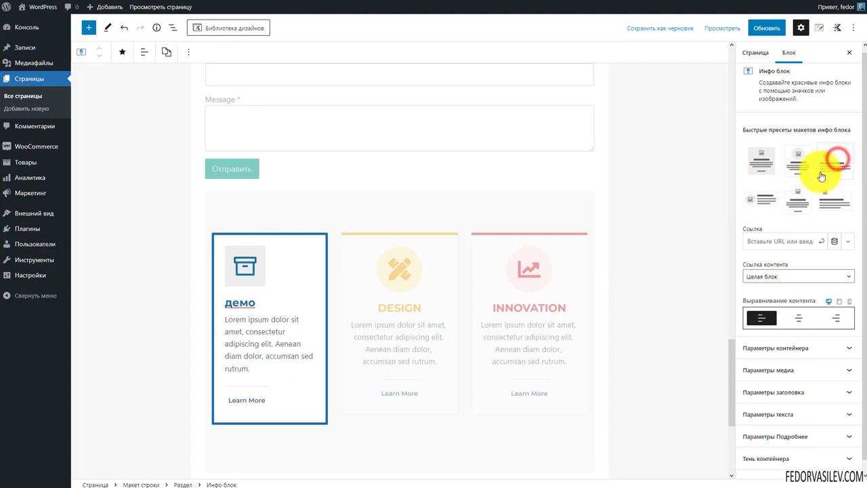
pyautogui.click(764, 200)
pyautogui.click(790, 204)
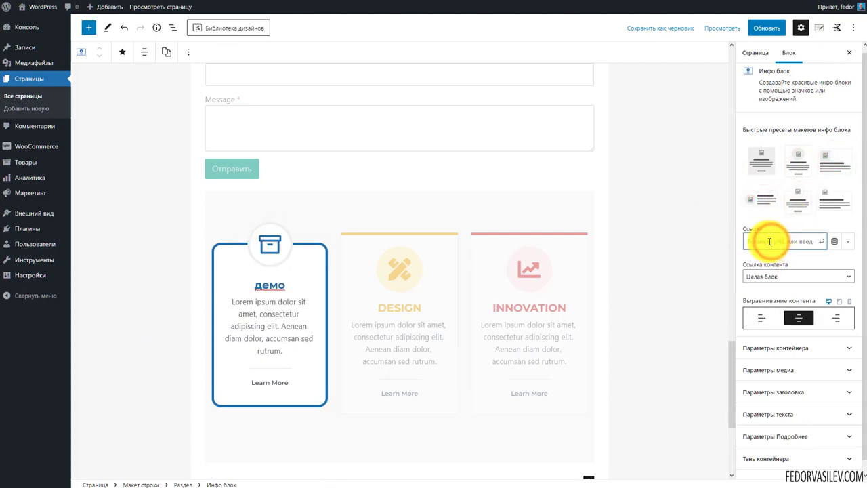
# Step: Set the демо info box's Ссылка контента to Только текст Подробнее and try left alignment before restoring centred content
pyautogui.click(787, 279)
pyautogui.click(766, 298)
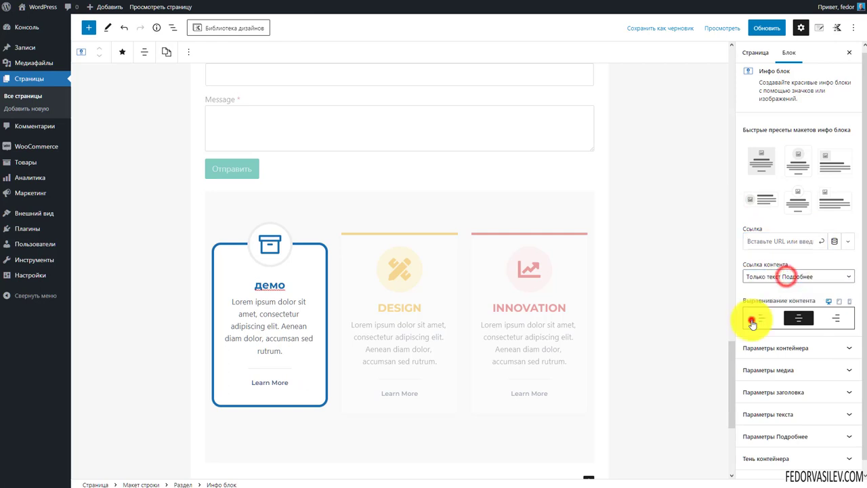
pyautogui.click(799, 317)
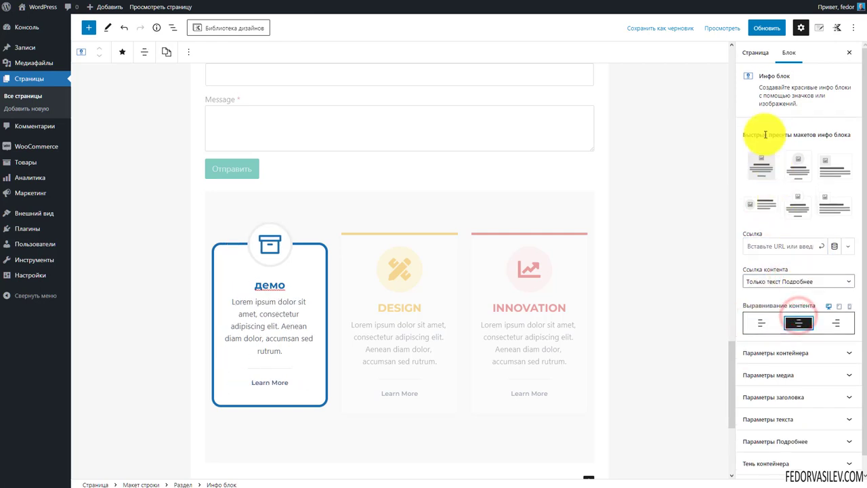
pyautogui.scroll(-2, 787, 135)
pyautogui.click(774, 237)
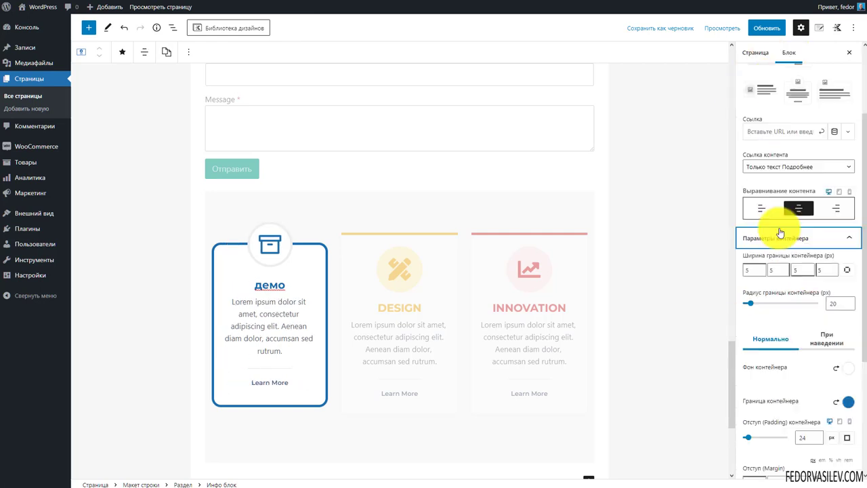
pyautogui.click(760, 214)
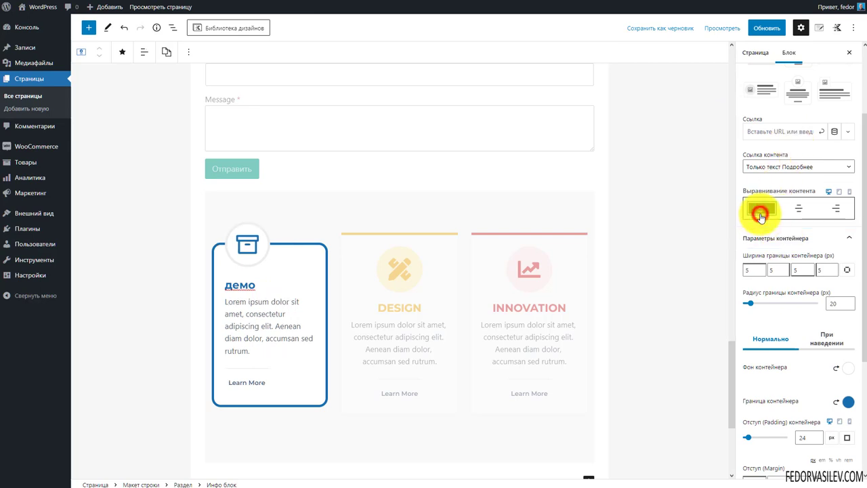
pyautogui.click(797, 210)
# Step: Change the container border colour of the демо info box to the dark grey palette colour 353535
pyautogui.scroll(-3, 781, 304)
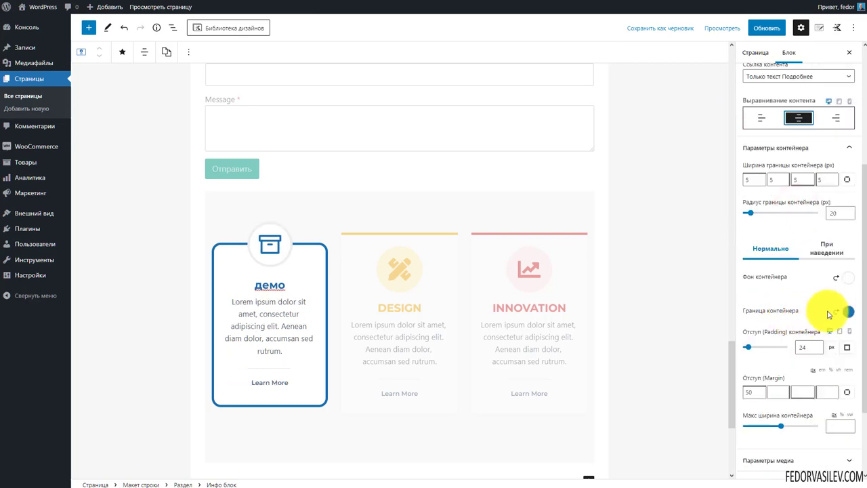
pyautogui.click(850, 314)
pyautogui.click(770, 287)
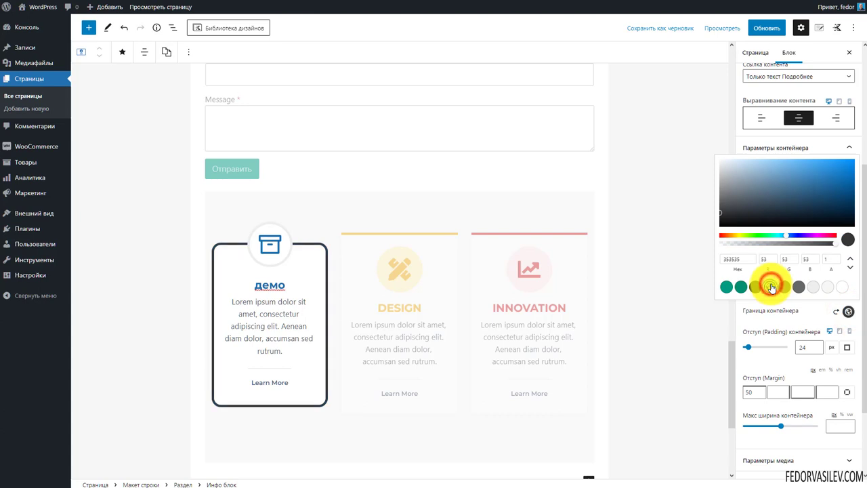
pyautogui.click(802, 315)
# Step: Look through the media, title and text settings of the демо info box
pyautogui.scroll(-3, 792, 353)
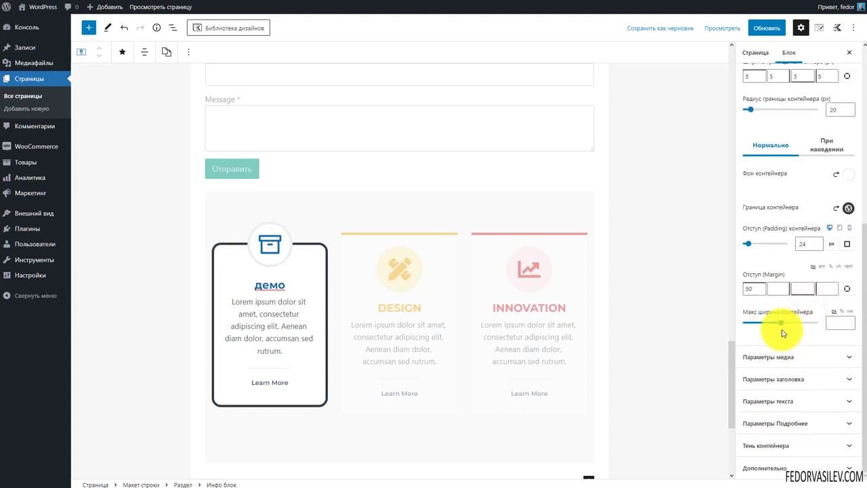
pyautogui.click(784, 359)
pyautogui.scroll(-1, 782, 340)
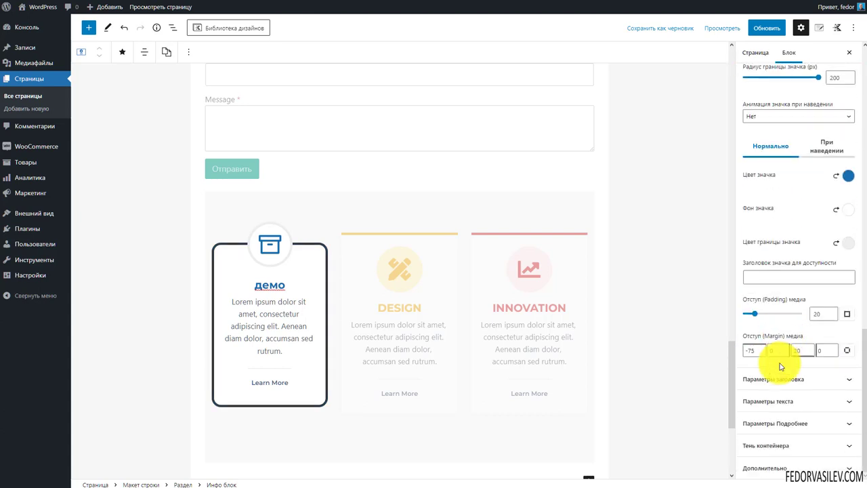
pyautogui.click(777, 381)
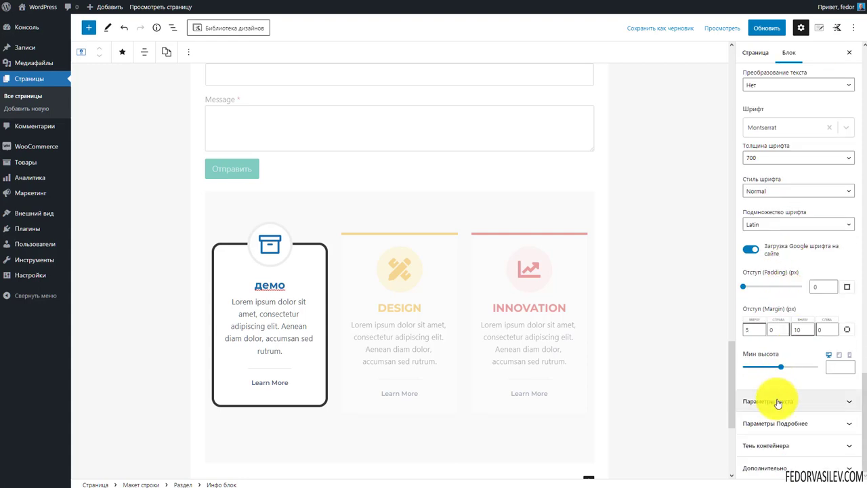
pyautogui.click(776, 406)
# Step: Apply the second quick layout preset to the DESIGN info box and open its Дополнительно settings
pyautogui.click(405, 298)
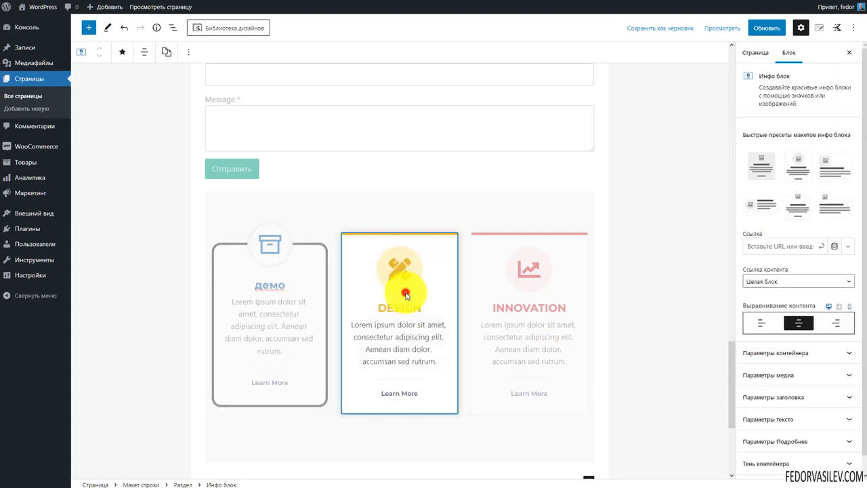
pyautogui.click(761, 162)
pyautogui.click(803, 169)
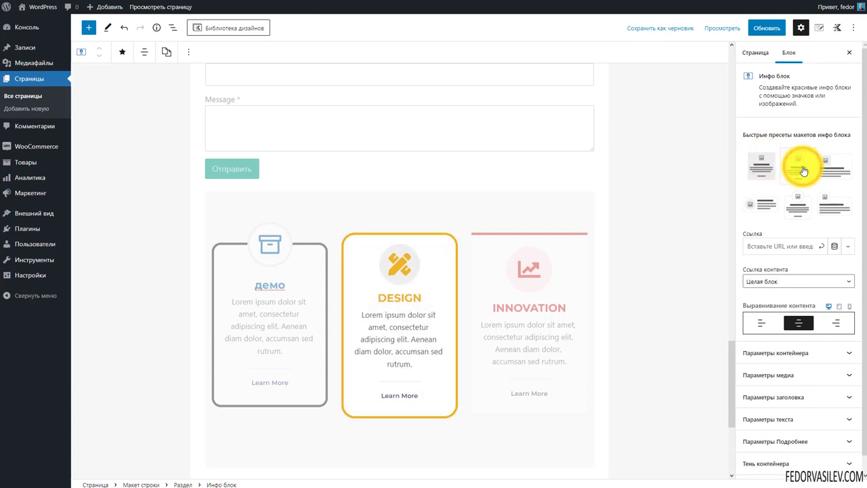
pyautogui.scroll(-1, 821, 237)
pyautogui.click(805, 463)
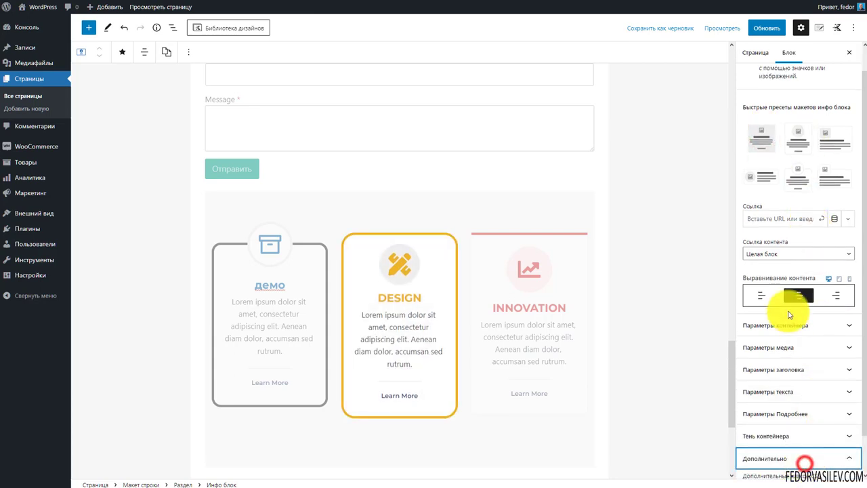
pyautogui.click(744, 392)
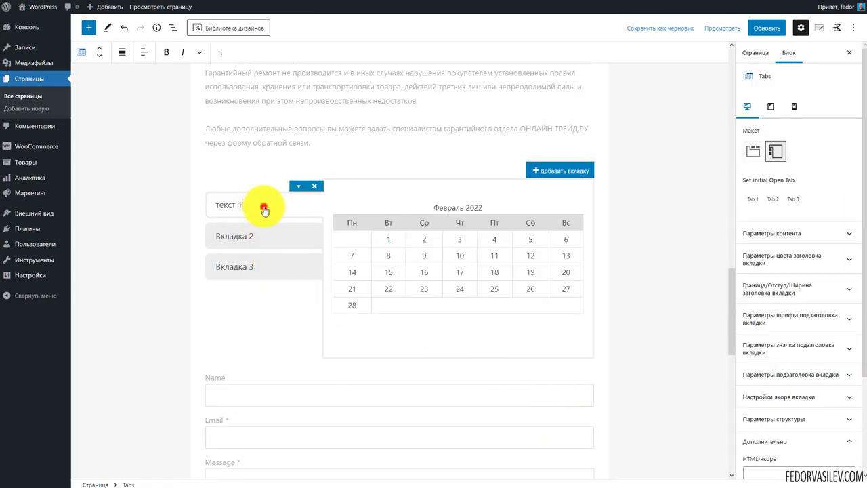
# Step: Try the horizontal tab layout on the Tabs block and switch it back to the vertical layout
pyautogui.click(264, 210)
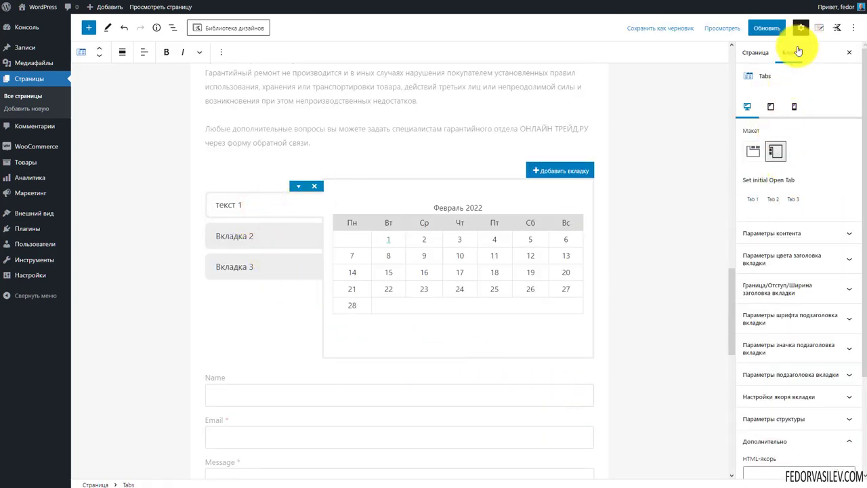
pyautogui.click(783, 109)
pyautogui.click(747, 107)
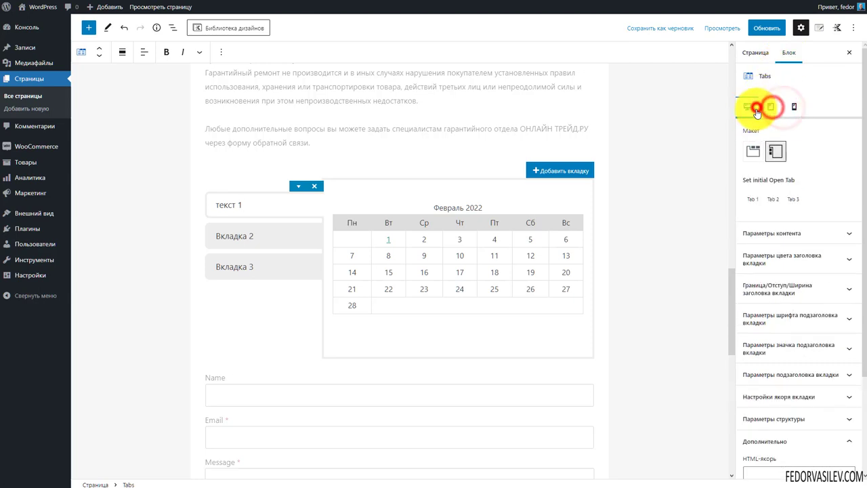
pyautogui.click(753, 151)
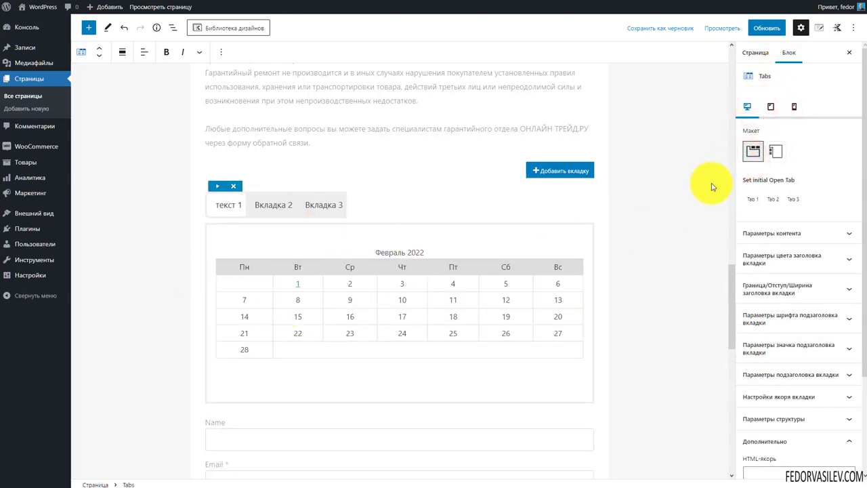
pyautogui.click(776, 151)
# Step: Give the Tabs block's content area a light grey background and set its content border width to 0 px
pyautogui.click(804, 234)
pyautogui.scroll(-2, 817, 176)
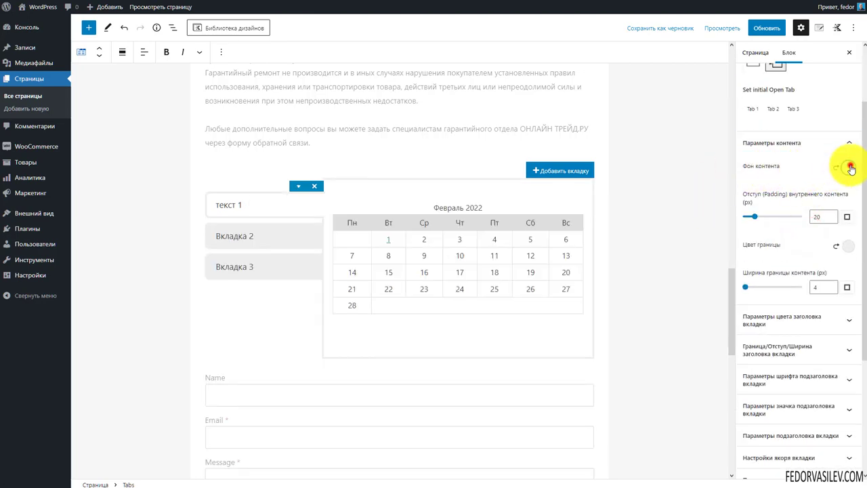
pyautogui.click(851, 168)
pyautogui.click(745, 144)
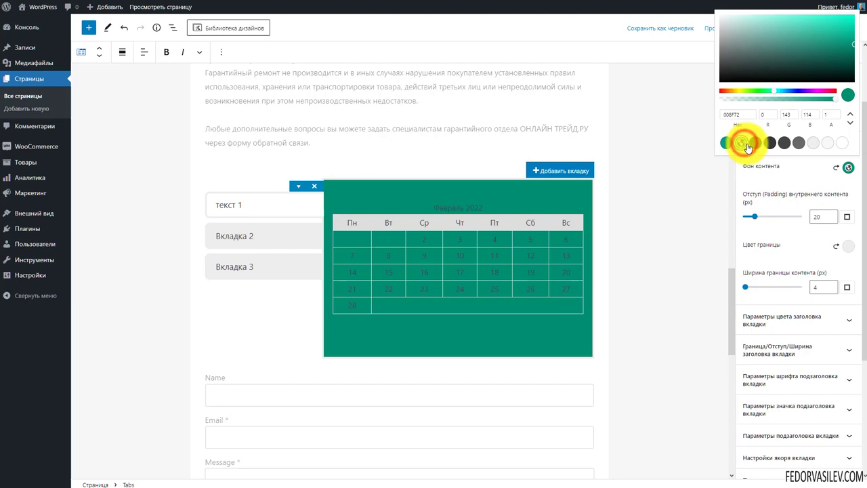
pyautogui.click(813, 143)
pyautogui.click(800, 183)
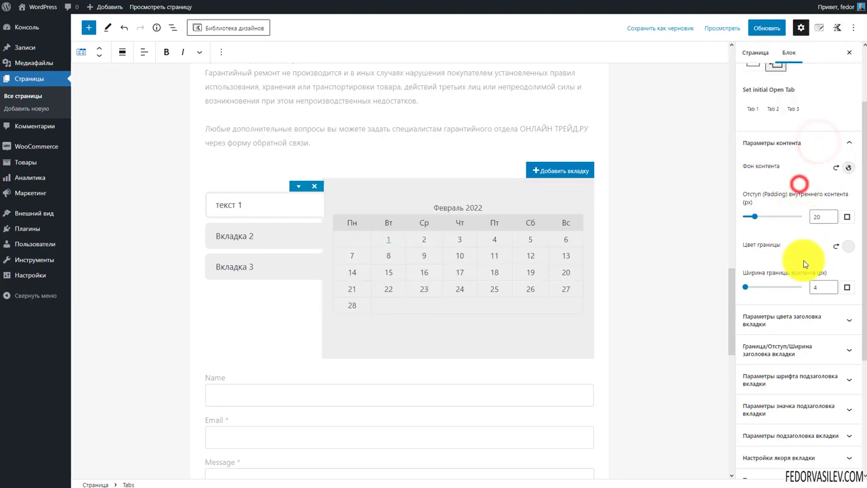
pyautogui.moveTo(746, 286); pyautogui.dragTo(738, 303)
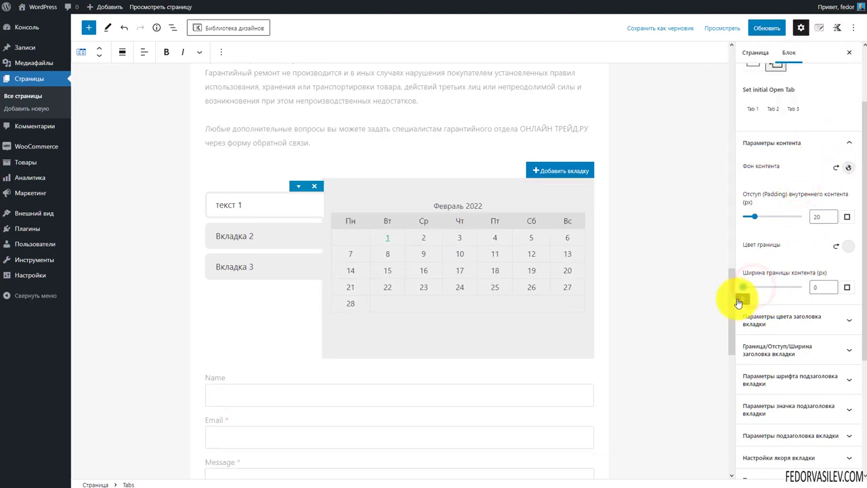
# Step: Look through the Tabs block's tab title settings for colours, borders, padding, margins and widths
pyautogui.scroll(-3, 776, 248)
pyautogui.click(773, 233)
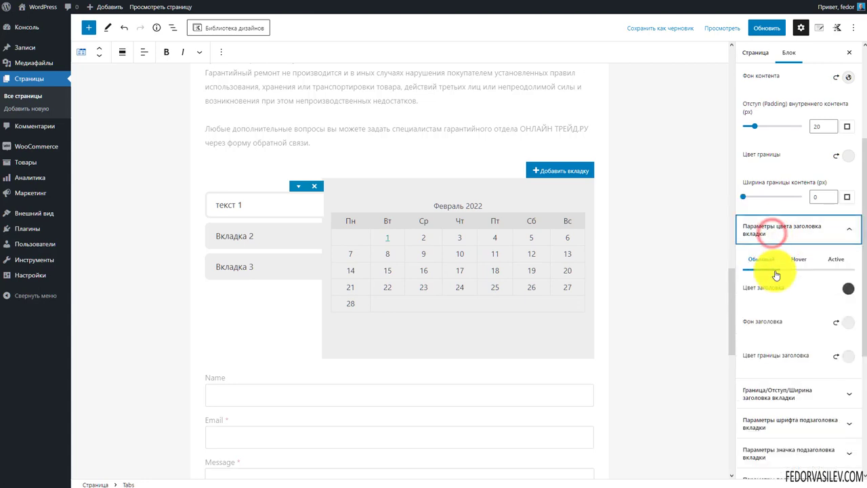
pyautogui.click(773, 304)
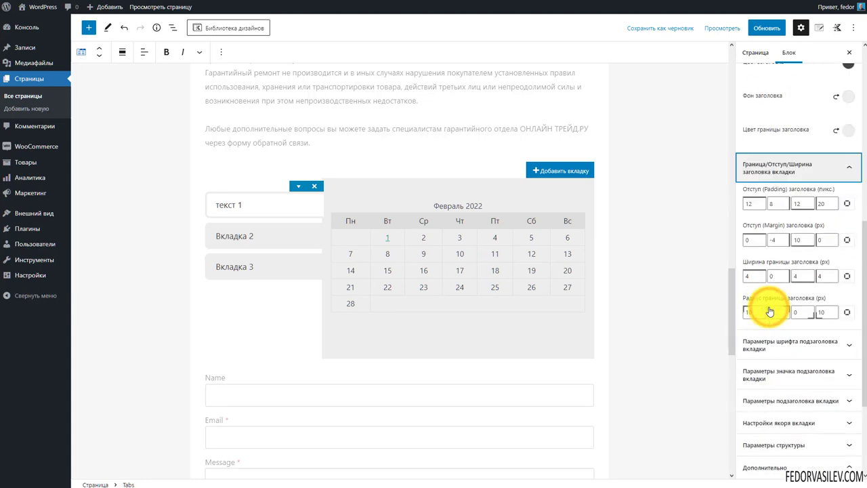
pyautogui.click(775, 252)
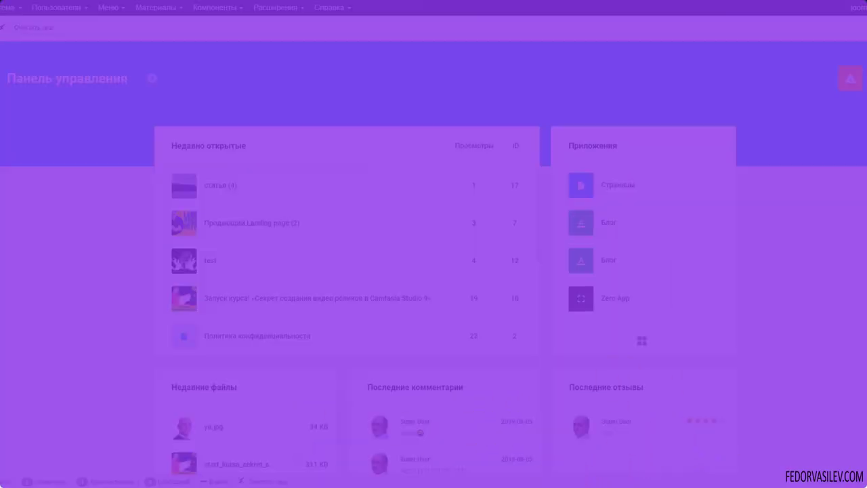
pyautogui.click(858, 83)
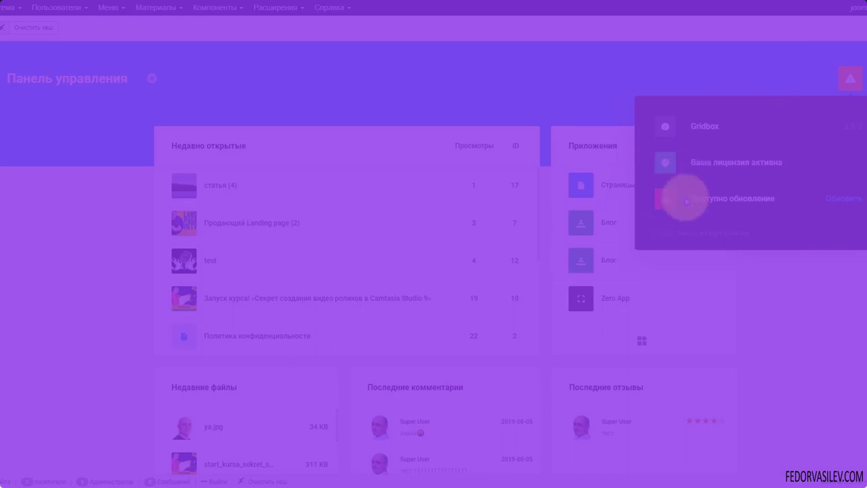
pyautogui.click(739, 143)
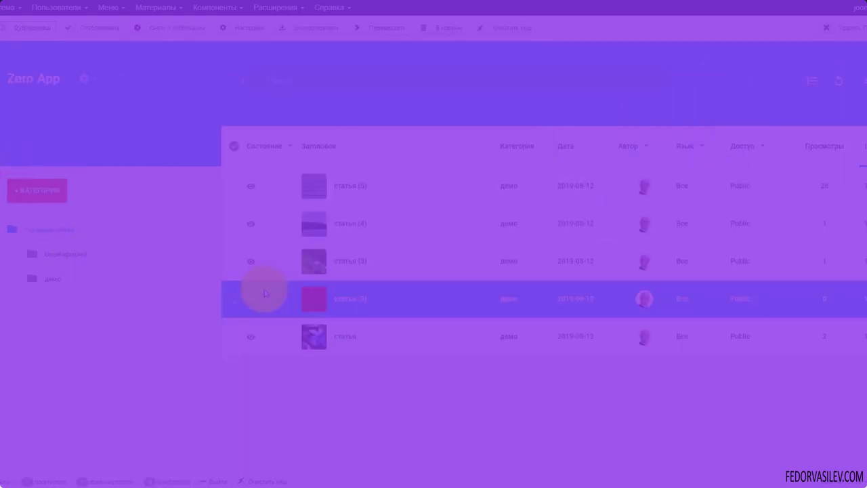
pyautogui.click(85, 82)
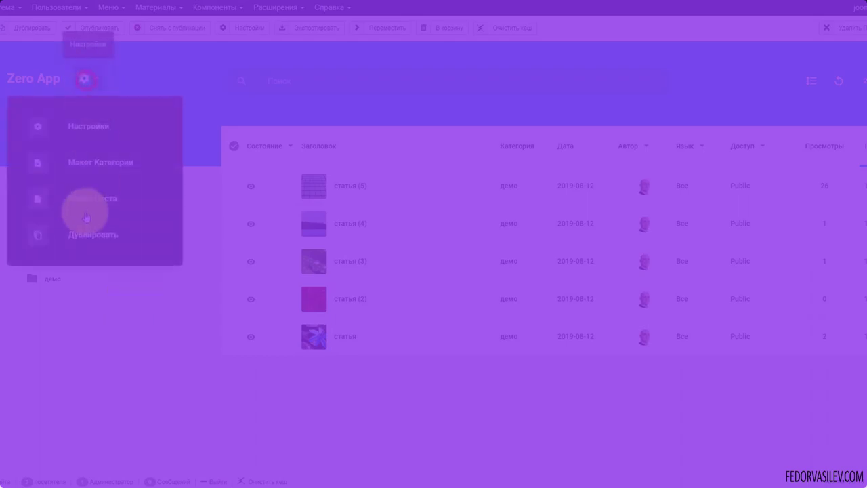